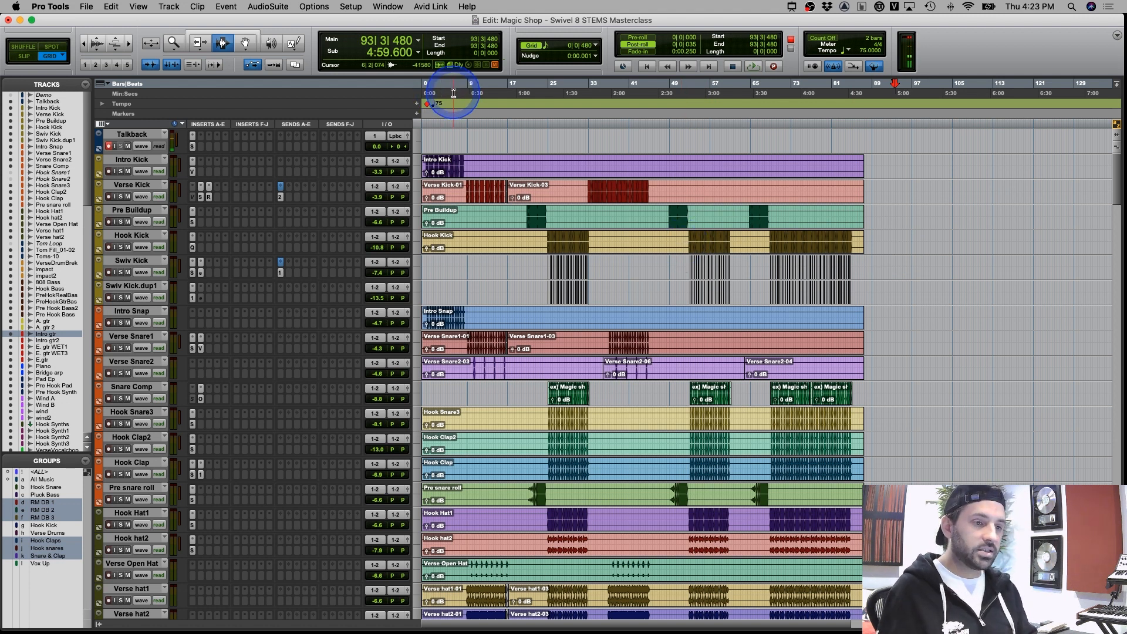
Check the session's system usage, including CPU, memory and voices, and close the read-out
{"action": "left_click", "coordinate": [392, 8]}
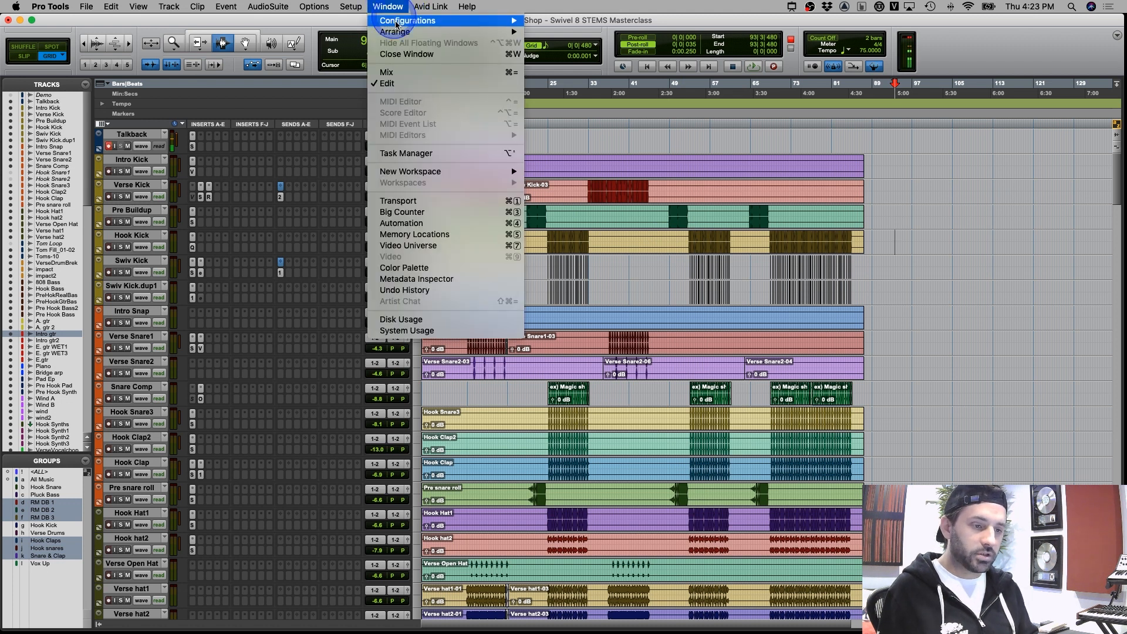
{"action": "left_click", "coordinate": [473, 332]}
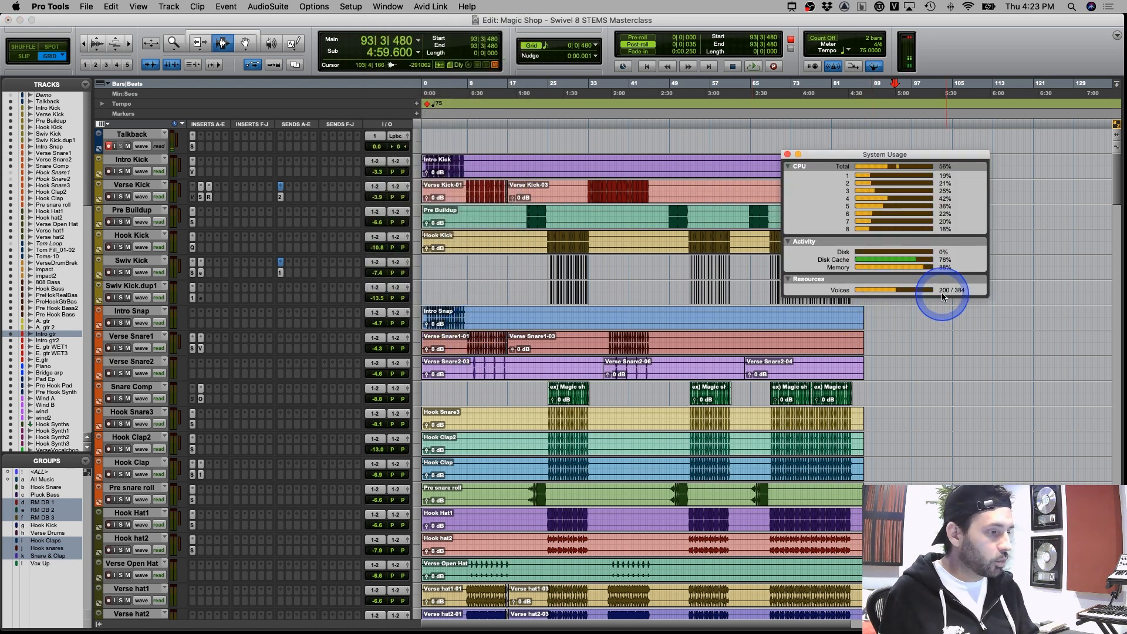
{"action": "left_click", "coordinate": [787, 155]}
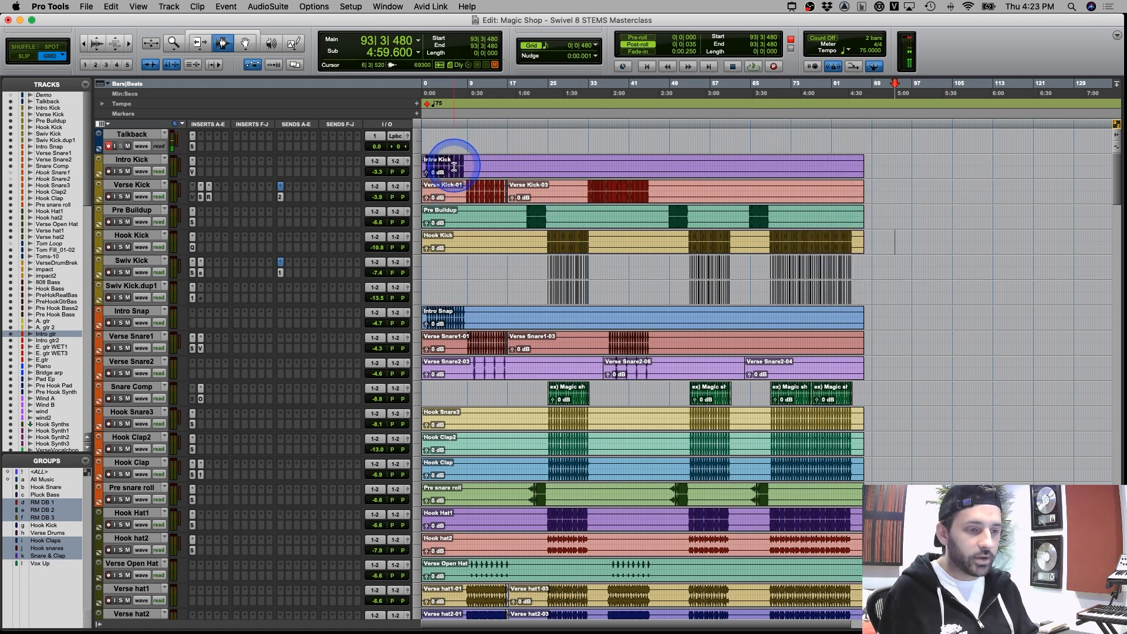
Look through the session's tracks from the kicks down to the reverb and delay returns, and return to the kicks
{"action": "left_click_drag", "start_coordinate": [455, 167], "coordinate": [575, 170]}
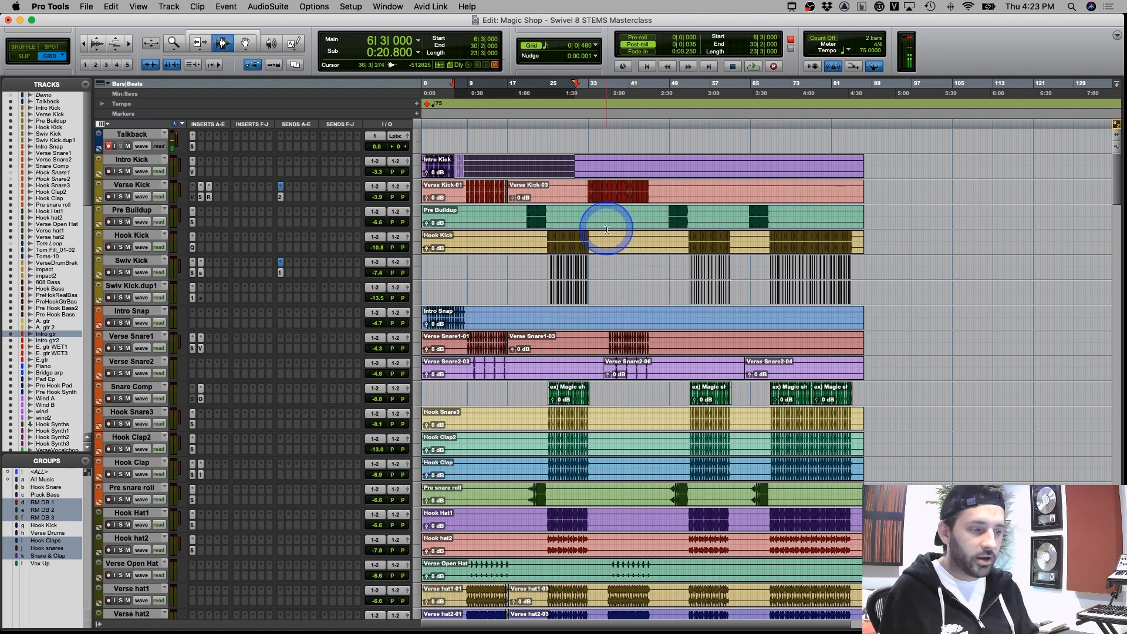
{"action": "scroll", "coordinate": [1102, 171], "scroll_direction": "down", "scroll_amount": 15}
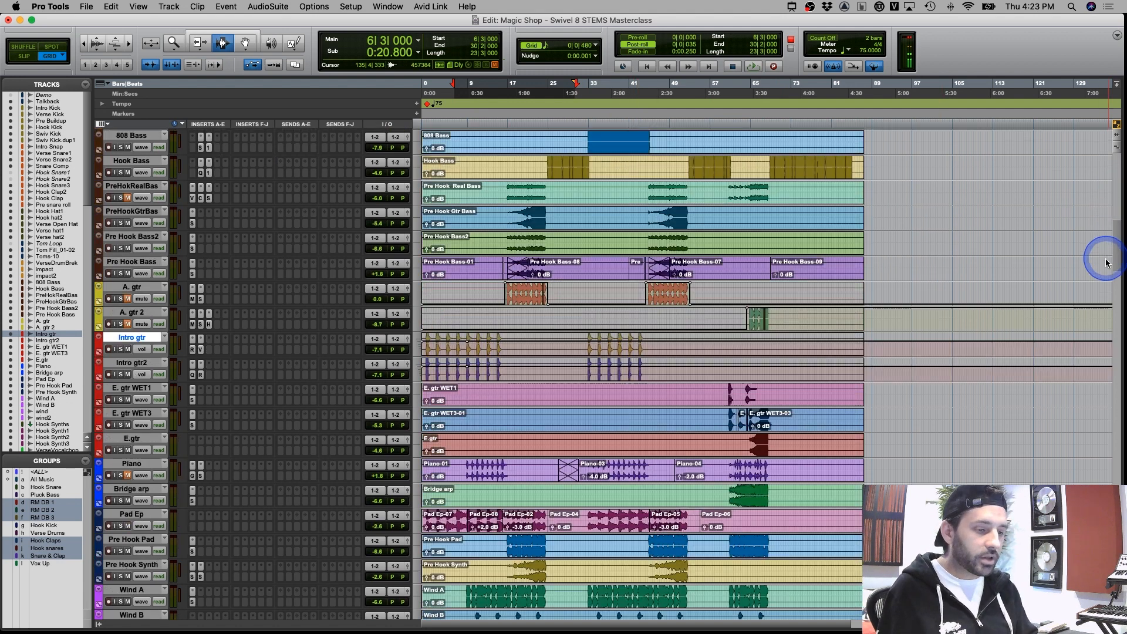
{"action": "scroll", "coordinate": [1091, 359], "scroll_direction": "down", "scroll_amount": 15}
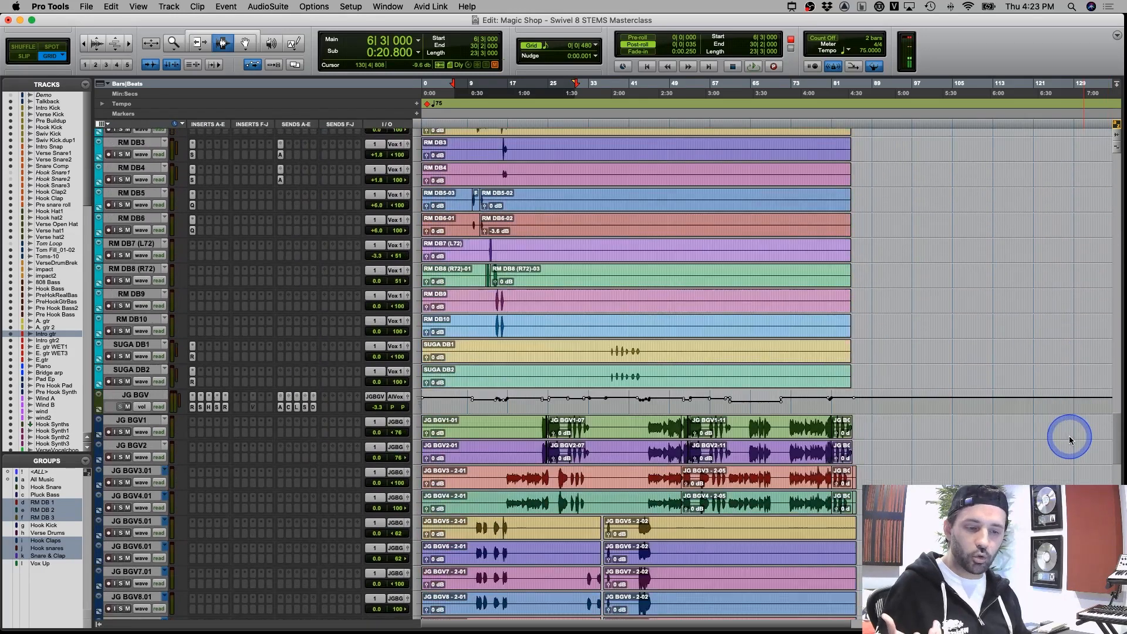
{"action": "scroll", "coordinate": [1055, 477], "scroll_direction": "down", "scroll_amount": 15}
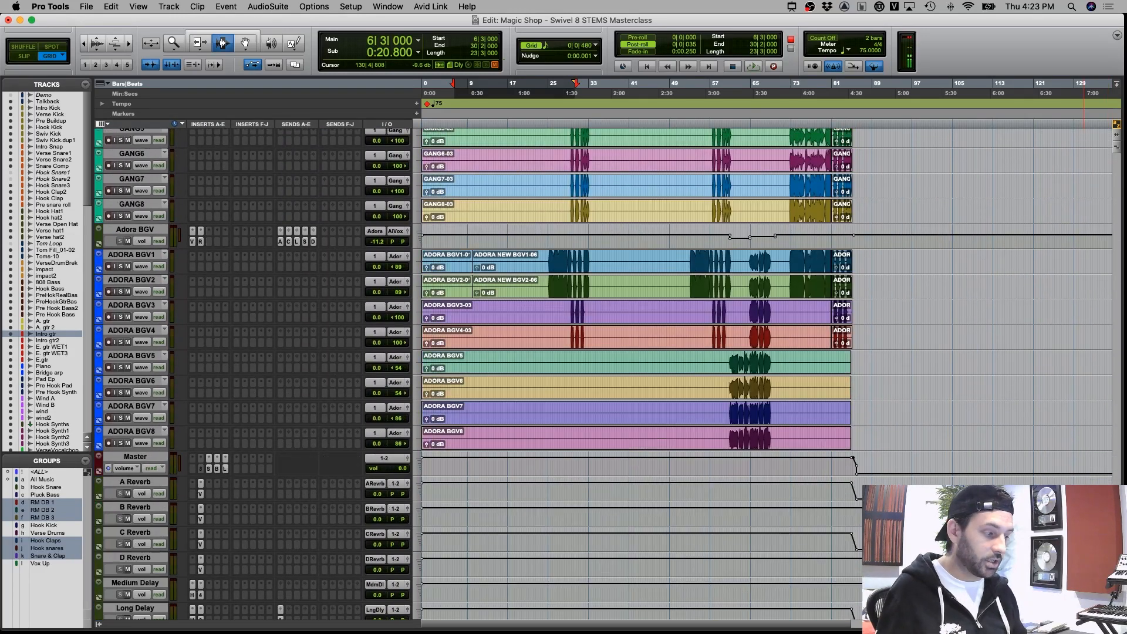
{"action": "scroll", "coordinate": [1095, 466], "scroll_direction": "up", "scroll_amount": 20}
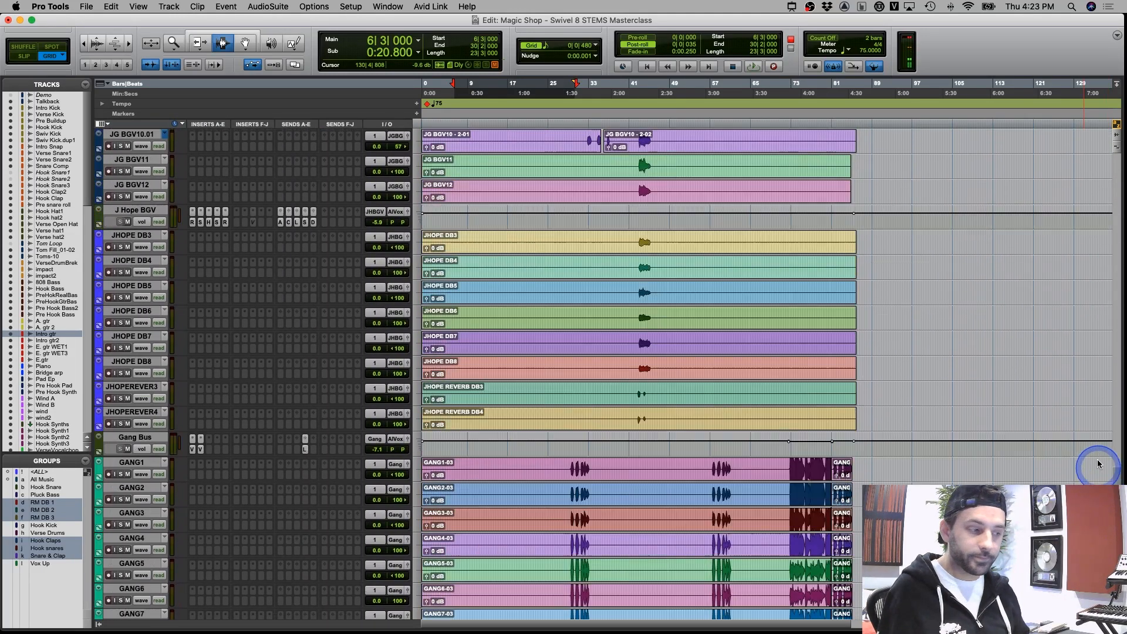
{"action": "scroll", "coordinate": [1109, 166], "scroll_direction": "up", "scroll_amount": 5}
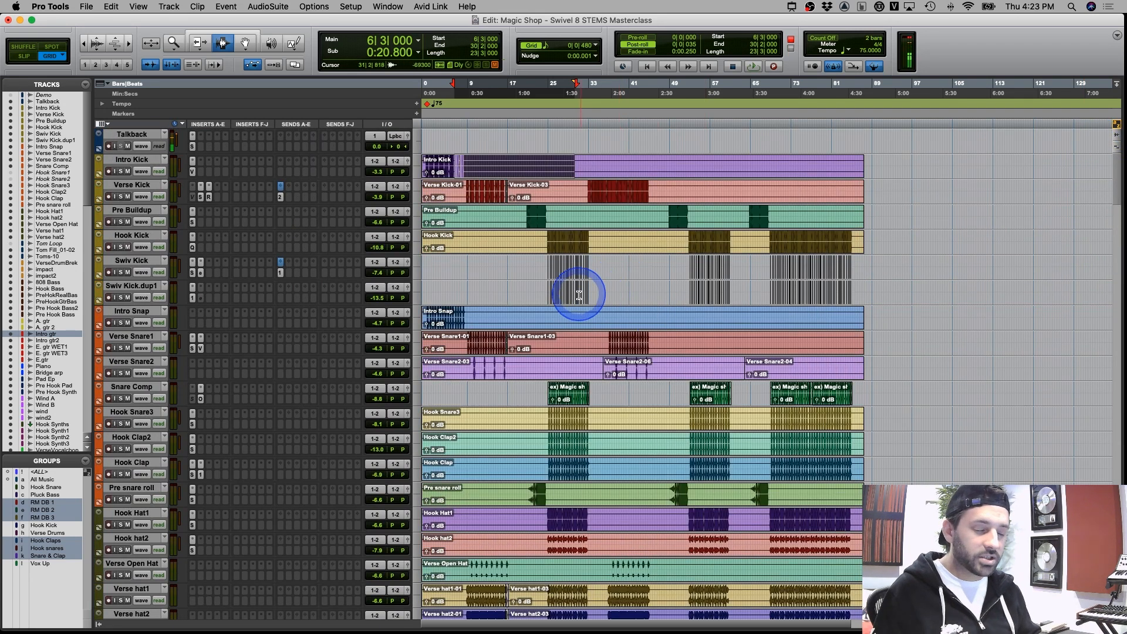
Examine the Intro Kick clip up close, comparing its opening hits with the silent stretch after them
{"action": "left_click", "coordinate": [526, 265]}
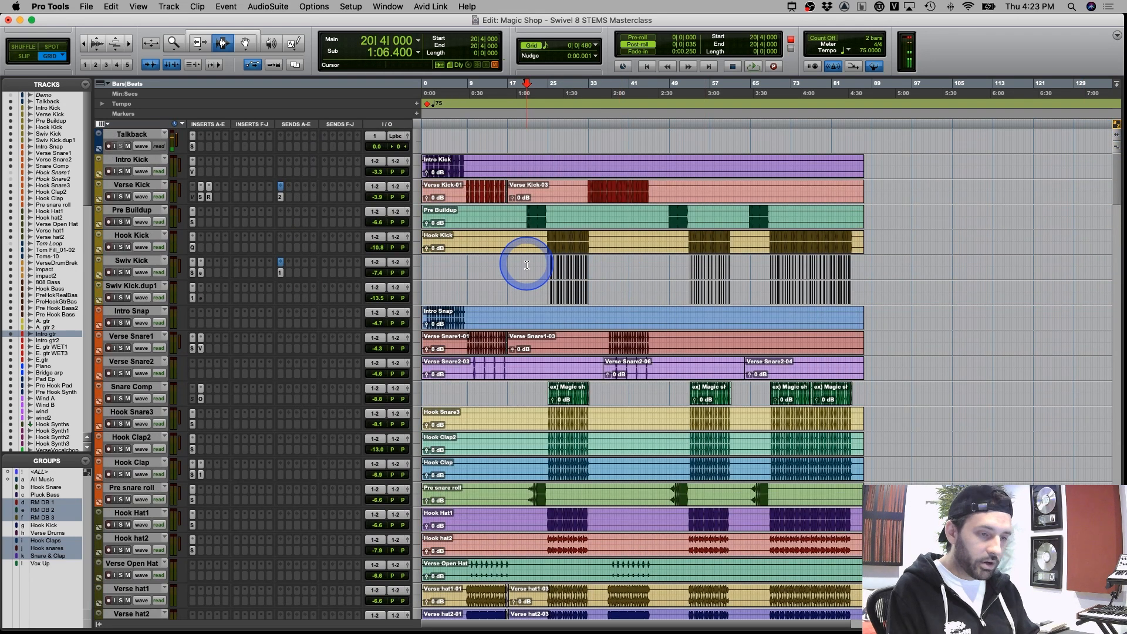
{"action": "left_click", "coordinate": [480, 172]}
{"action": "key", "text": "super+bracketright"}
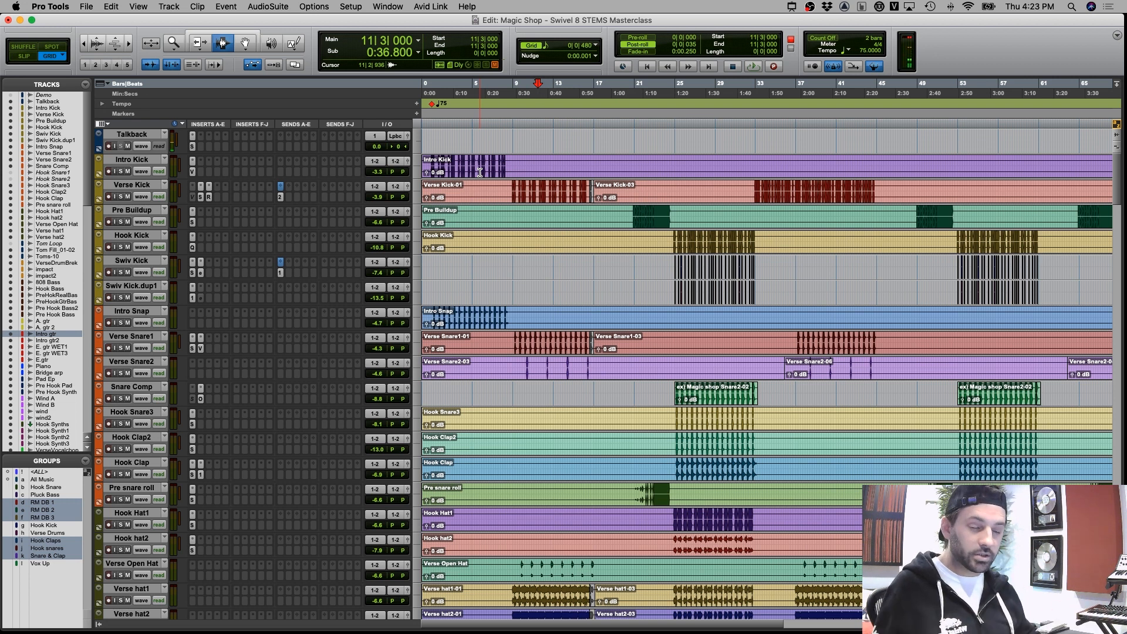
{"action": "left_click", "coordinate": [445, 173]}
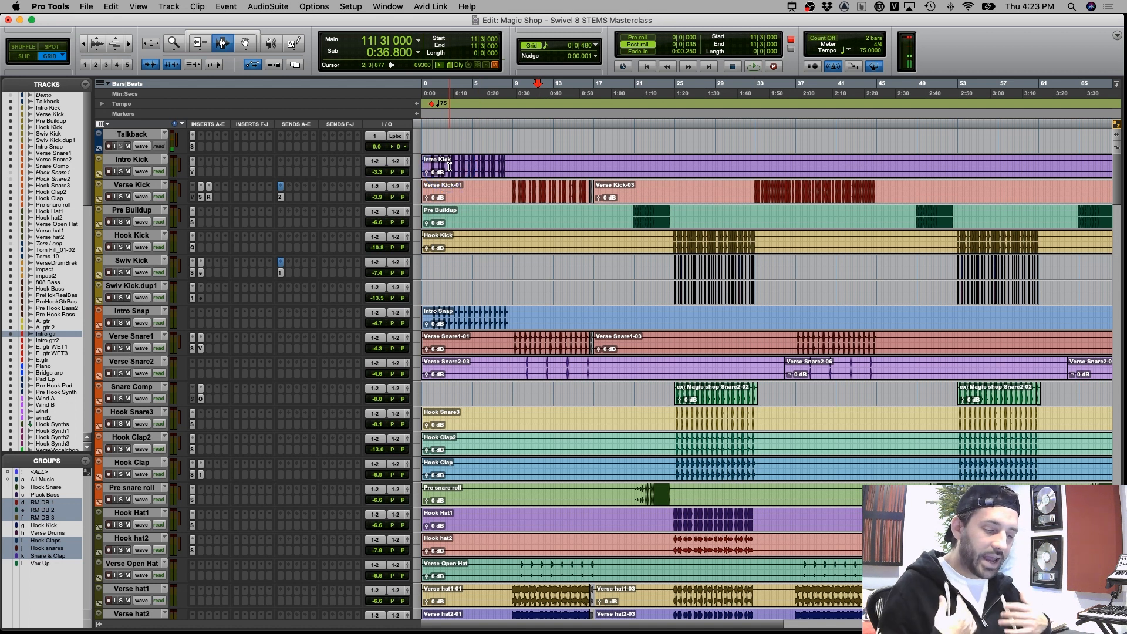
{"action": "left_click", "coordinate": [555, 170]}
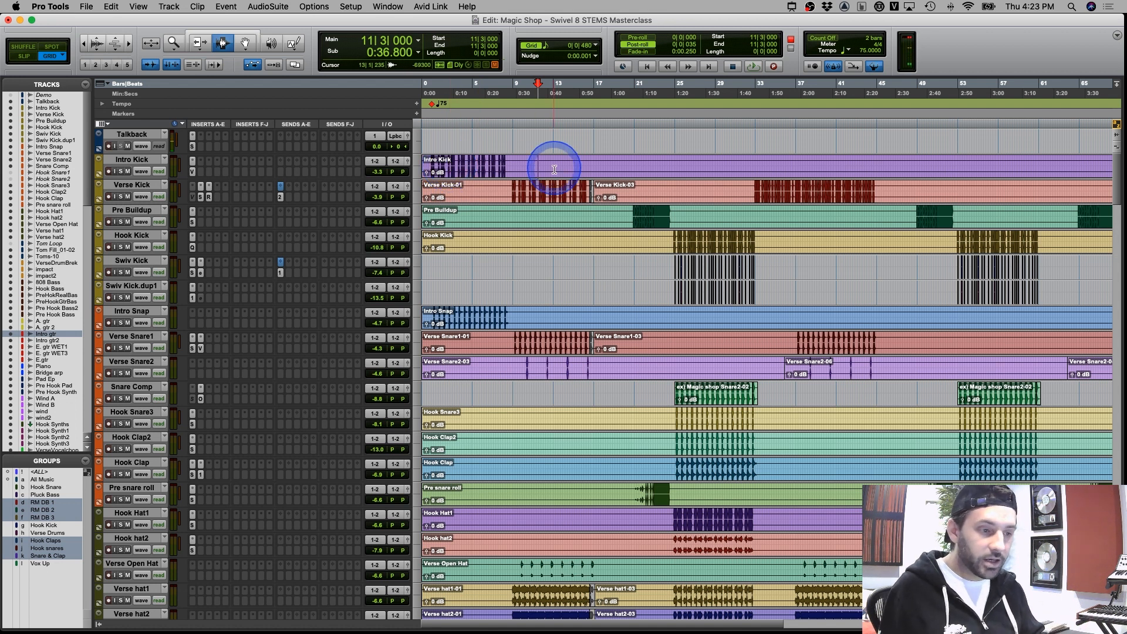
{"action": "key", "text": "super+bracketleft"}
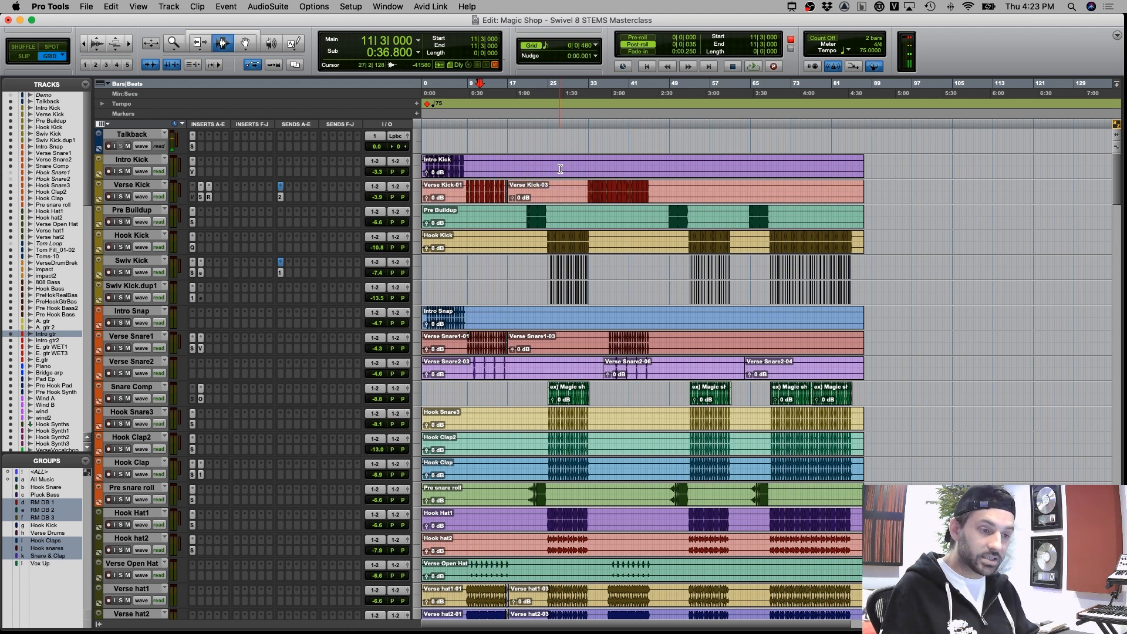
Mark out time ranges across the tracks from Intro Kick to Intro Snap to compare their clips, and clear the selection
{"action": "left_click", "coordinate": [550, 171]}
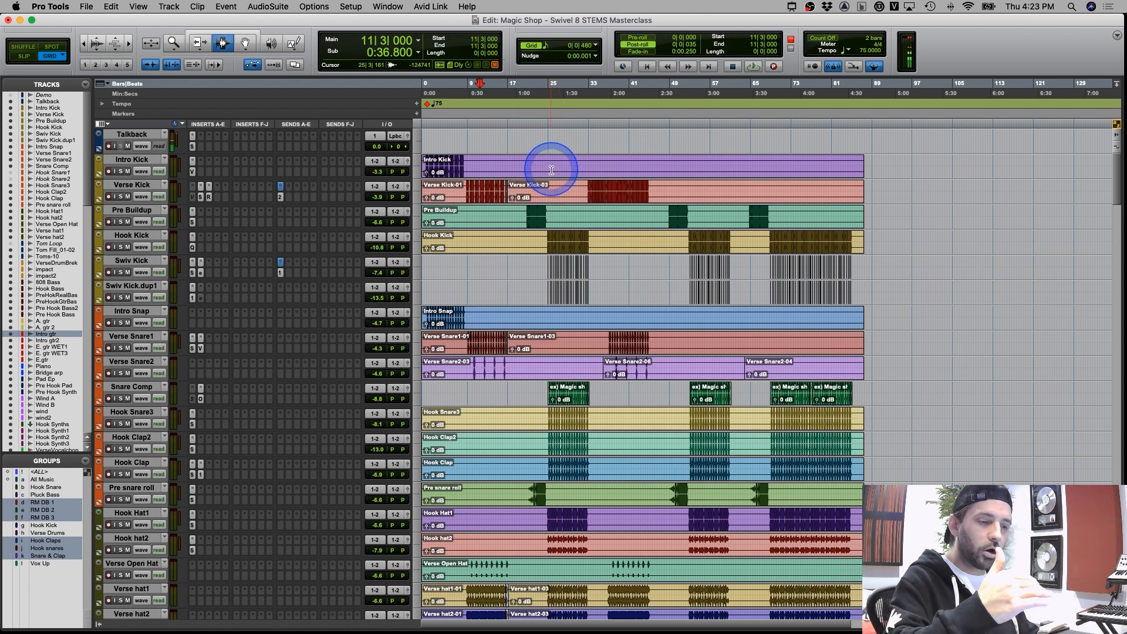
{"action": "left_click_drag", "start_coordinate": [555, 171], "coordinate": [617, 326]}
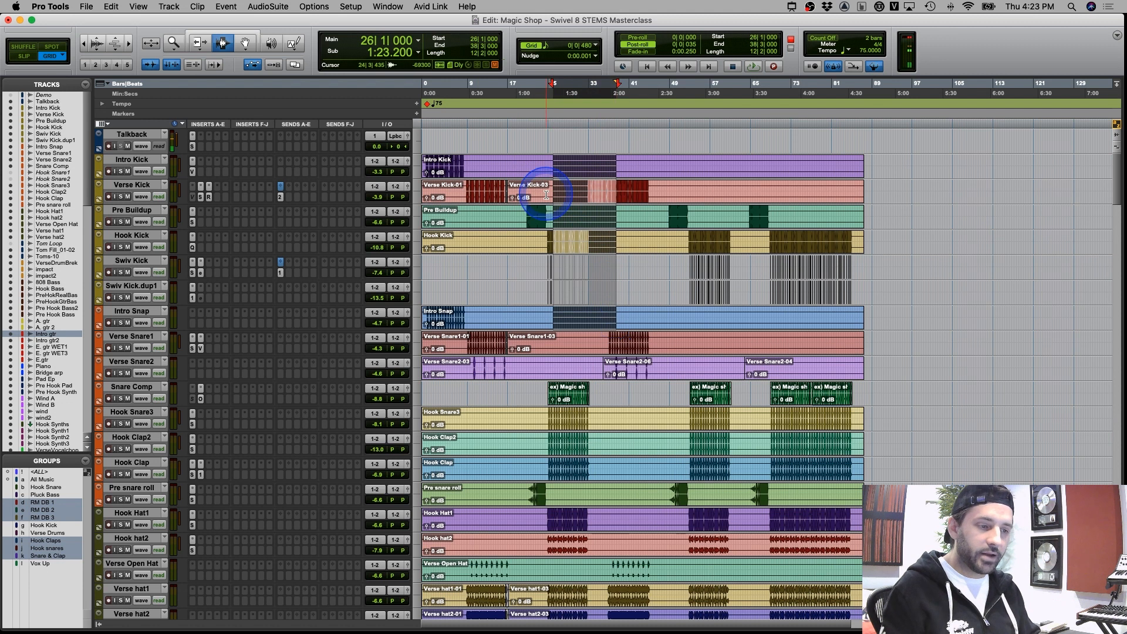
{"action": "left_click", "coordinate": [546, 195]}
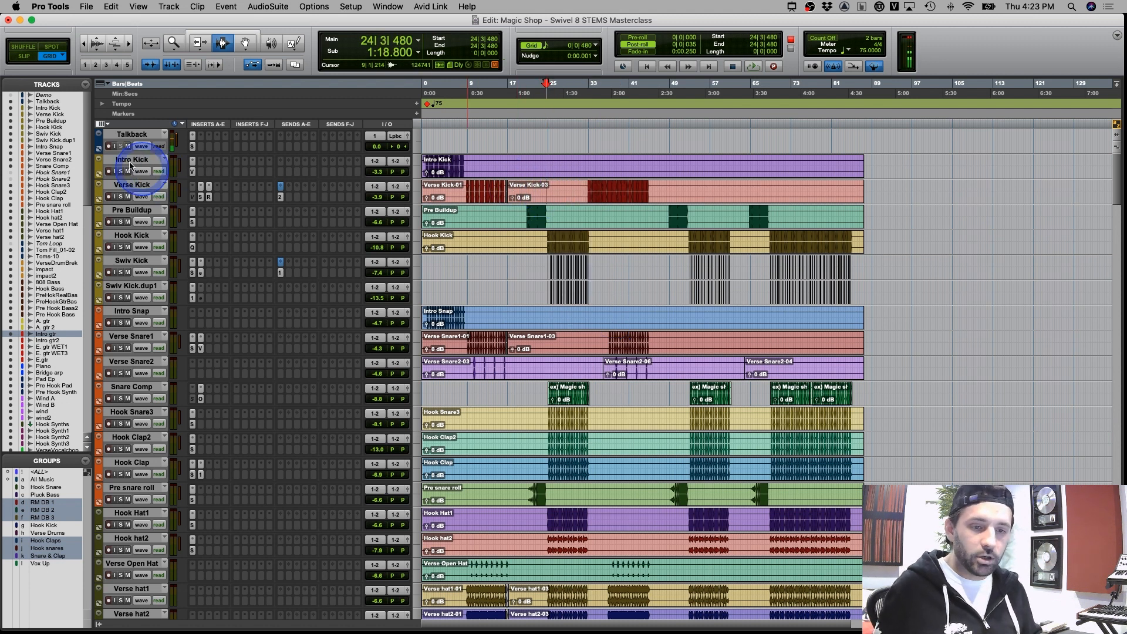
{"action": "left_click", "coordinate": [125, 162]}
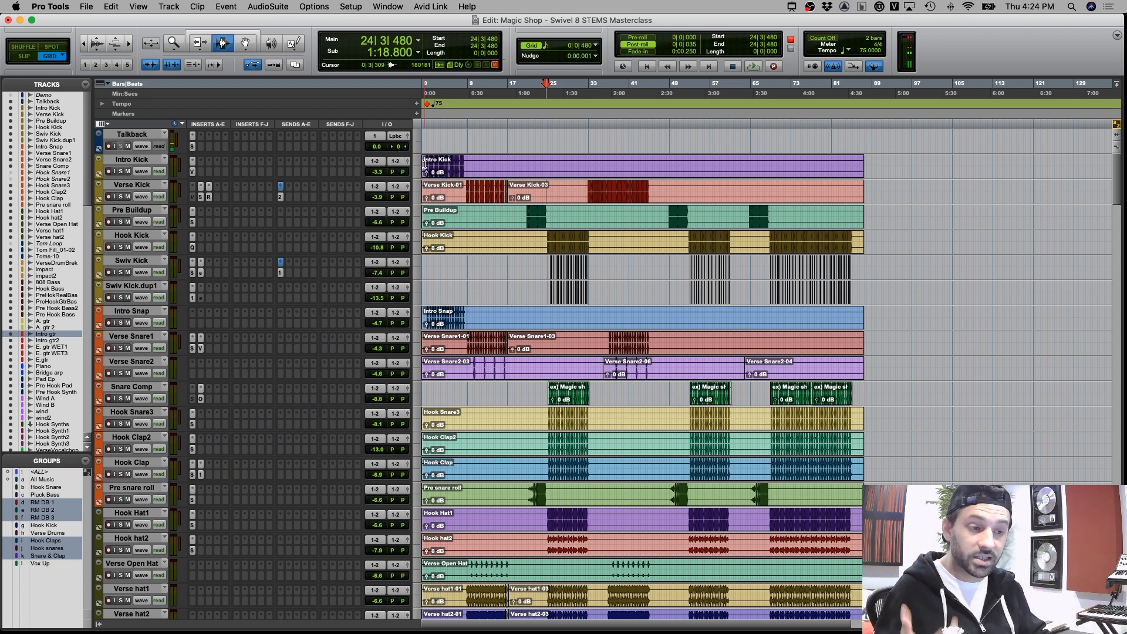
{"action": "left_click_drag", "start_coordinate": [424, 165], "coordinate": [768, 294]}
{"action": "scroll", "coordinate": [767, 295], "scroll_direction": "down", "scroll_amount": 1}
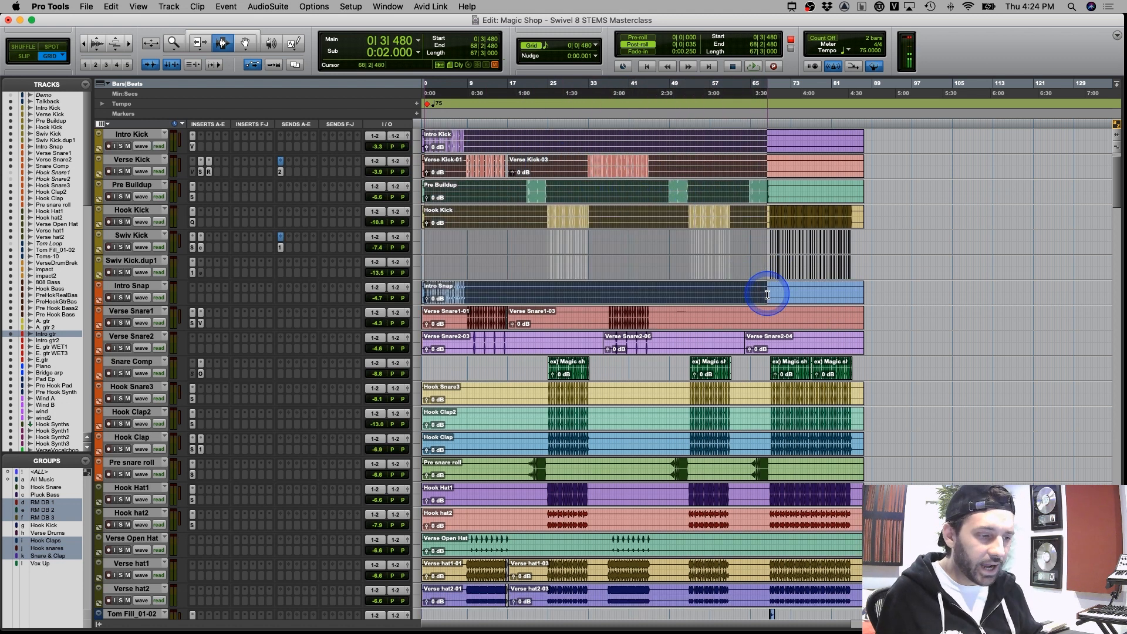
{"action": "left_click", "coordinate": [515, 266]}
{"action": "scroll", "coordinate": [572, 262], "scroll_direction": "up", "scroll_amount": 1}
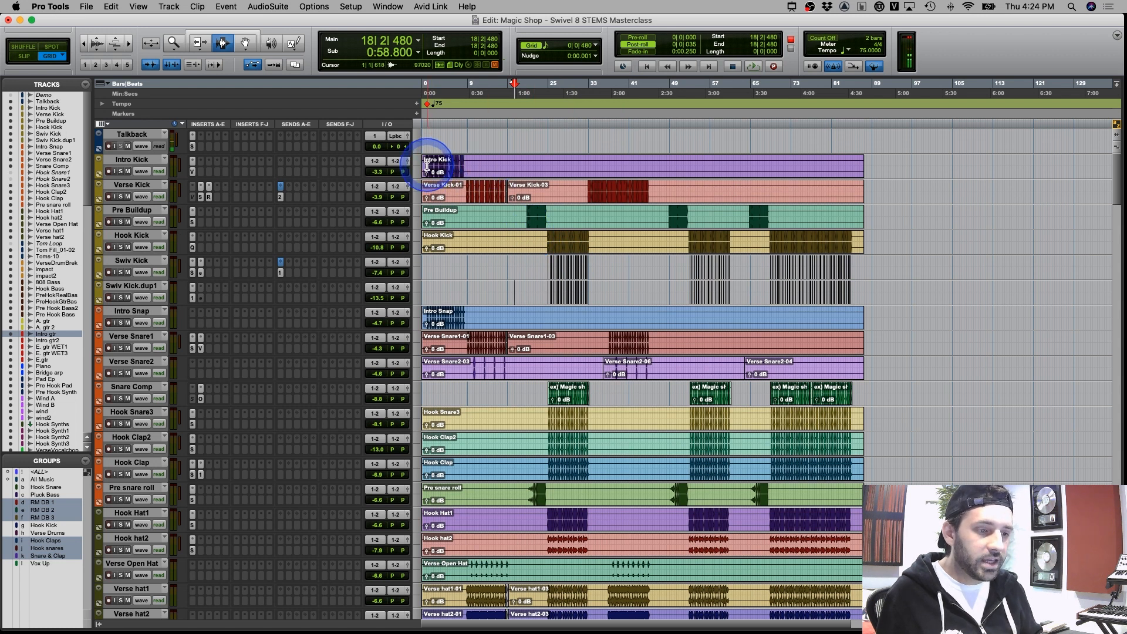
Trace the Intro Kick clip across the song and select the entire clip from start to end
{"action": "left_click_drag", "start_coordinate": [425, 165], "coordinate": [849, 165]}
{"action": "left_click", "coordinate": [510, 156]}
{"action": "left_click_drag", "start_coordinate": [473, 166], "coordinate": [867, 171]}
{"action": "left_click", "coordinate": [865, 171]}
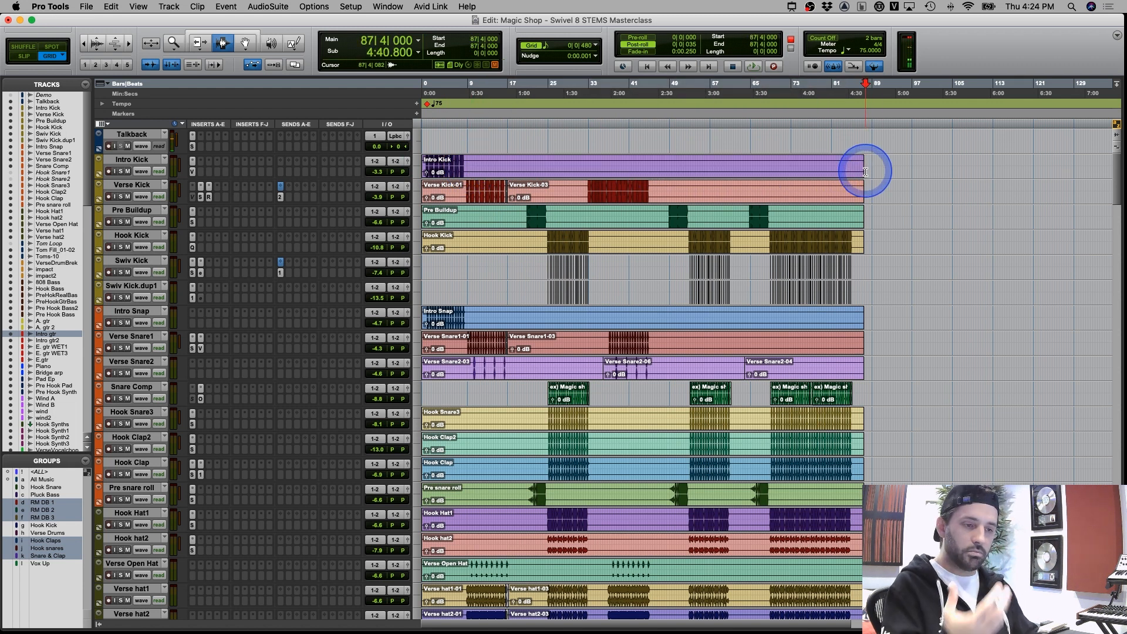
{"action": "left_click", "coordinate": [790, 173]}
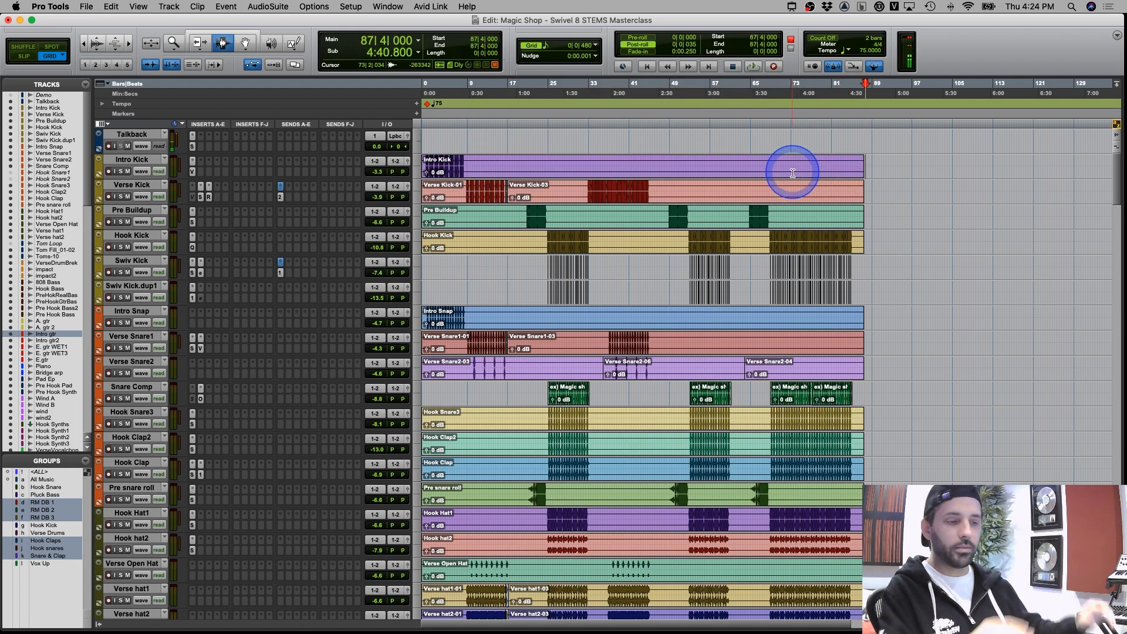
{"action": "left_click", "coordinate": [568, 174]}
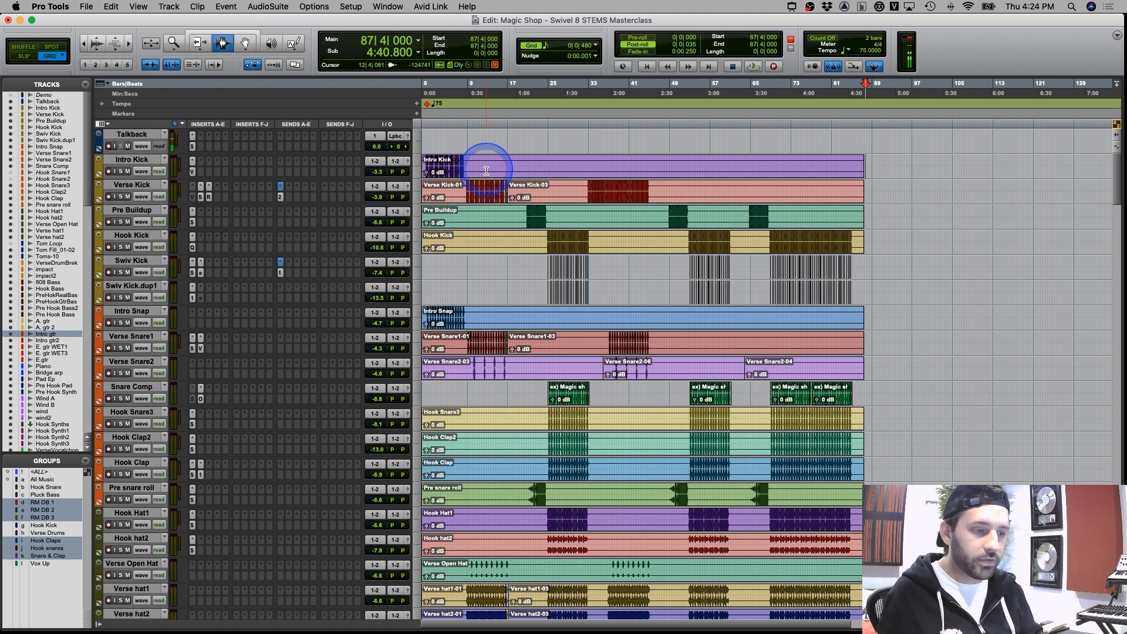
{"action": "double_click", "coordinate": [554, 167]}
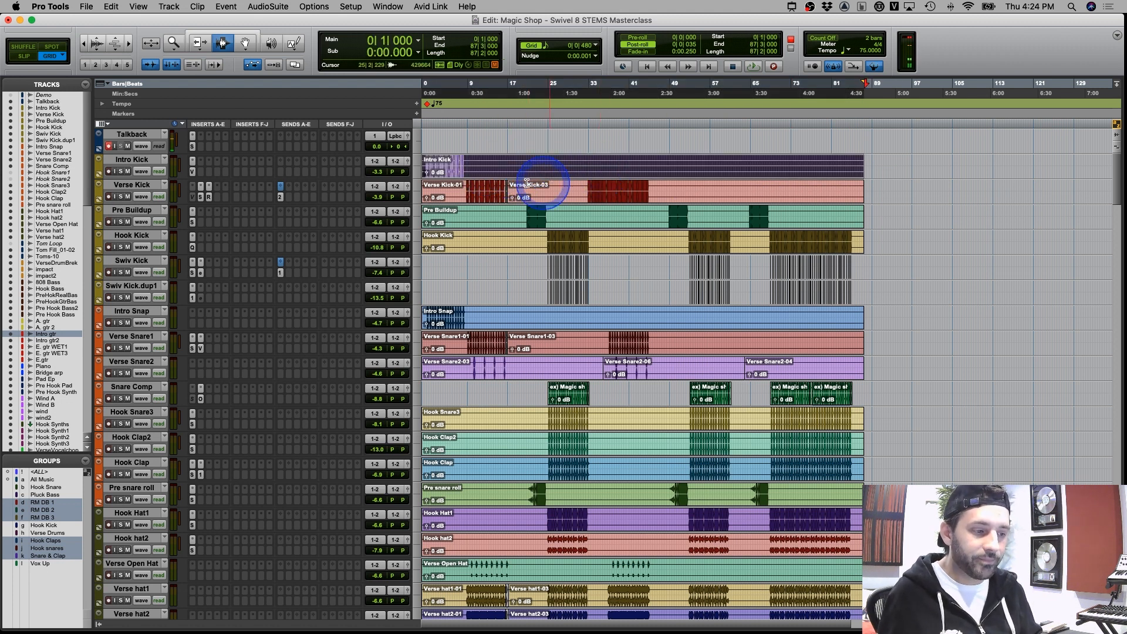
Examine the separate first-hook kick samples on the Swiv Kick and Swiv Kick.dup1 tracks at closer zoom
{"action": "left_click", "coordinate": [518, 218]}
{"action": "left_click_drag", "start_coordinate": [545, 267], "coordinate": [616, 283]}
{"action": "left_click", "coordinate": [576, 288]}
{"action": "key", "text": "t"}
{"action": "key", "text": "t"}
{"action": "key", "text": "t"}
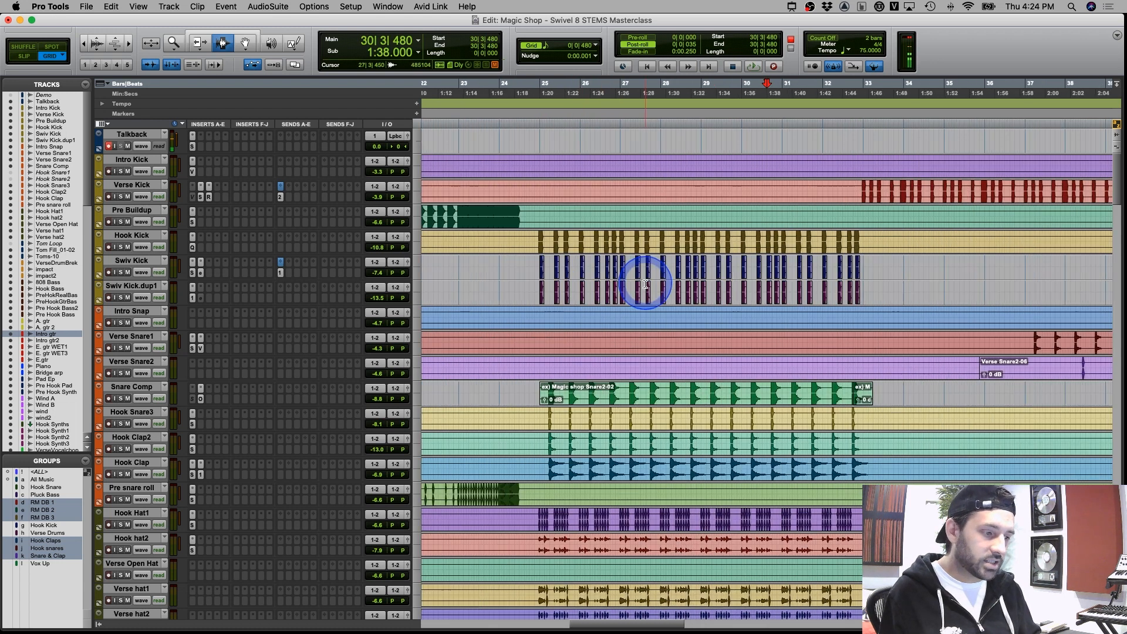
{"action": "left_click", "coordinate": [564, 274]}
{"action": "key", "text": "t"}
{"action": "key", "text": "r"}
{"action": "key", "text": "r"}
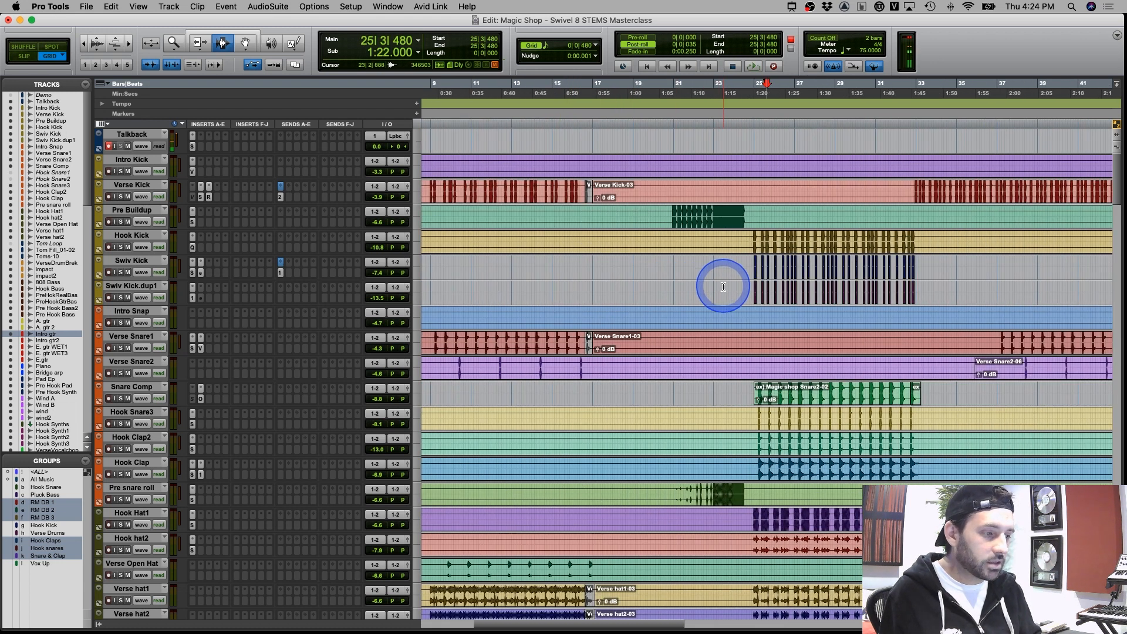
Select the first-hook hits on both Swiv Kick tracks, and mark the matching Hook Kick section to compare them
{"action": "left_click_drag", "start_coordinate": [724, 280], "coordinate": [910, 291]}
{"action": "scroll", "coordinate": [822, 281], "scroll_direction": "right", "scroll_amount": 5}
{"action": "key", "text": "r"}
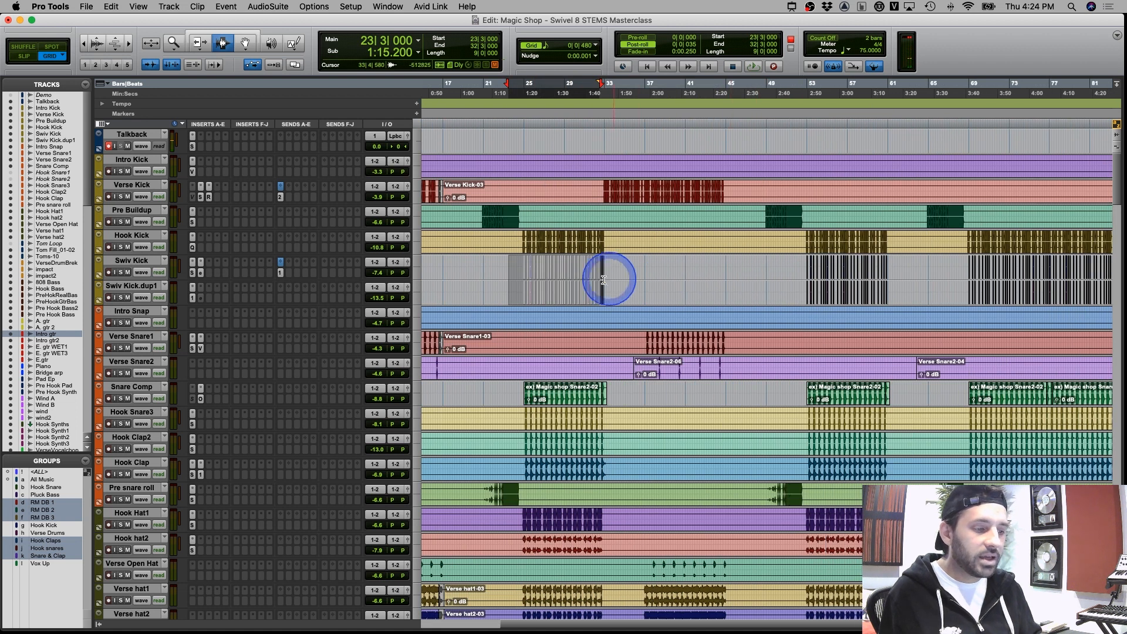
{"action": "left_click", "coordinate": [575, 275]}
{"action": "left_click_drag", "start_coordinate": [519, 239], "coordinate": [608, 243]}
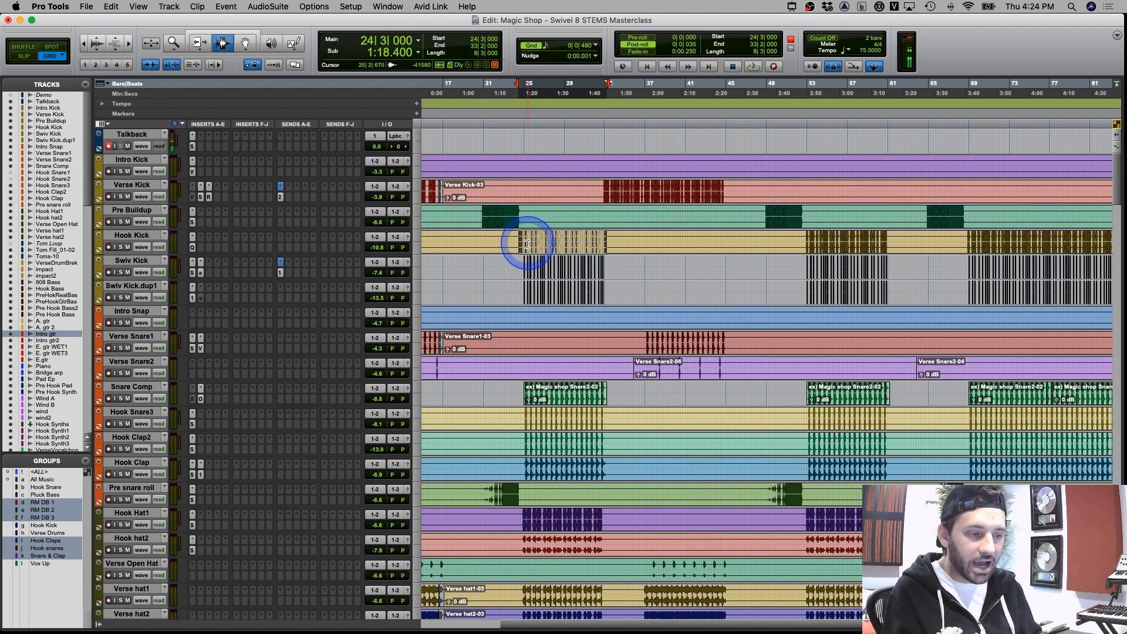
{"action": "left_click", "coordinate": [567, 281]}
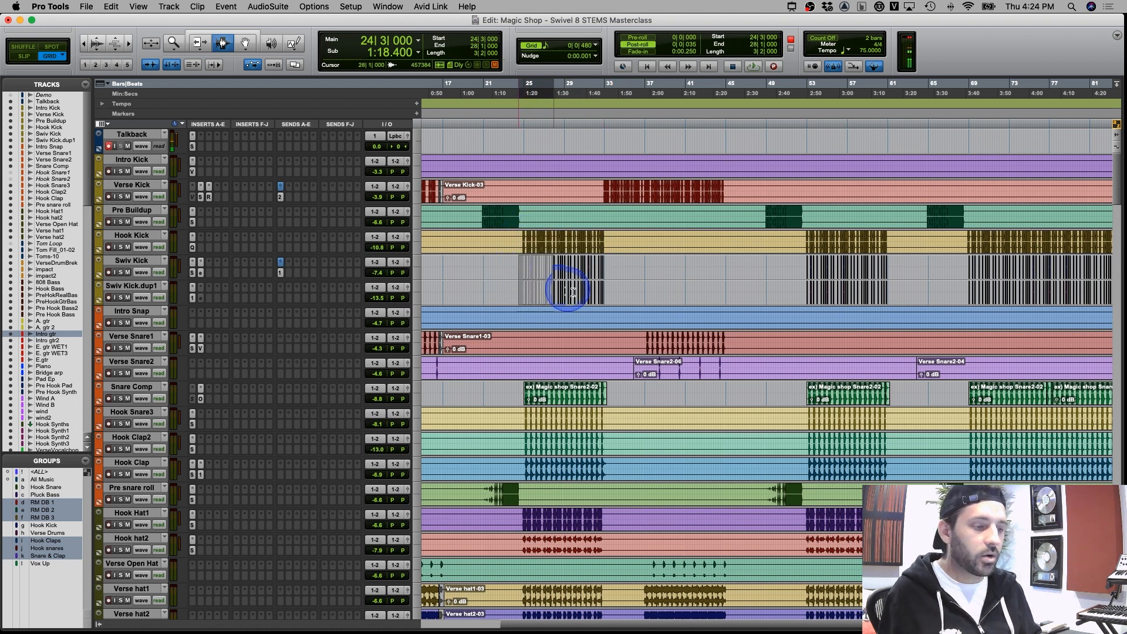
Zoom in on the first hook and select the separate hits on both Swiv Kick tracks from bar 24 to bar 28
{"action": "left_click", "coordinate": [563, 243]}
{"action": "key", "text": "t"}
{"action": "key", "text": "t"}
{"action": "key", "text": "t"}
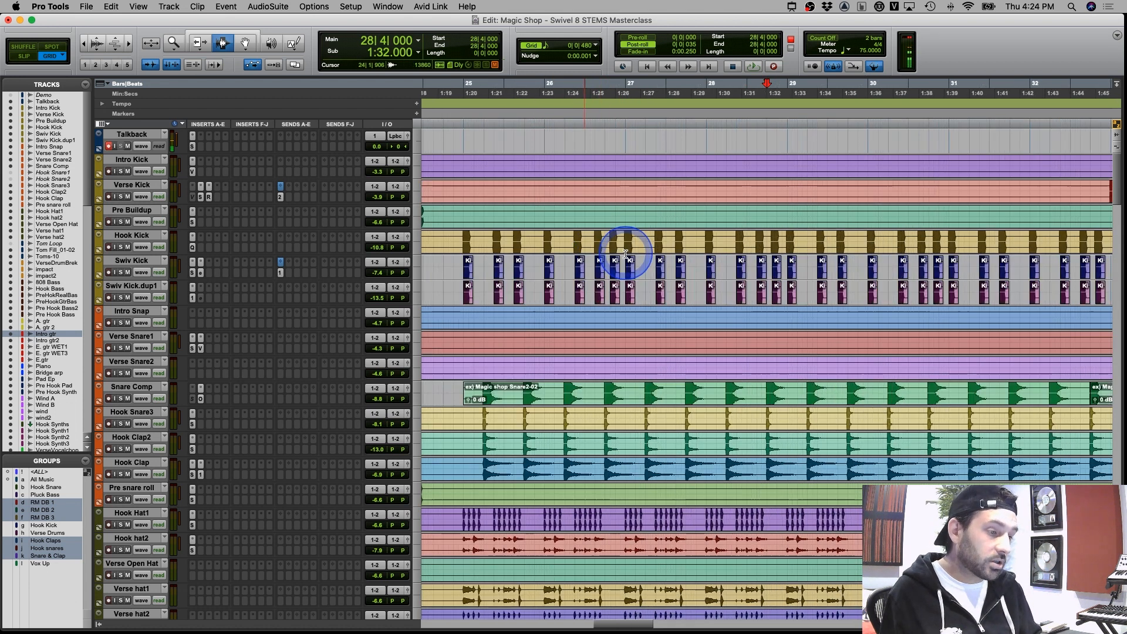
{"action": "left_click_drag", "start_coordinate": [459, 266], "coordinate": [722, 287]}
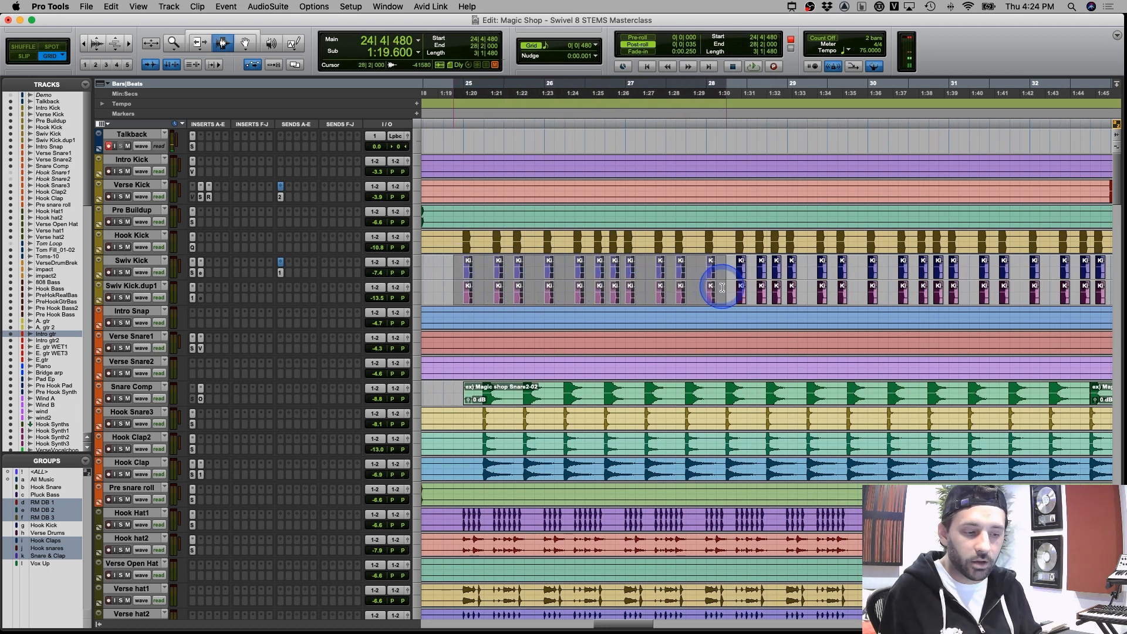
{"action": "left_click_drag", "start_coordinate": [722, 288], "coordinate": [722, 288]}
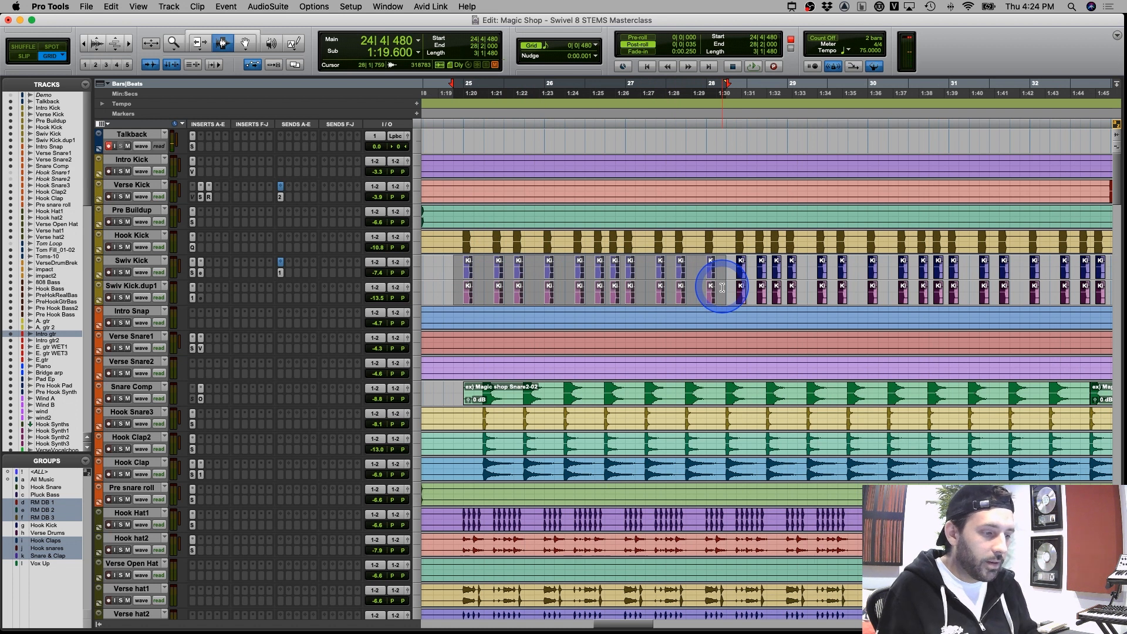
Return to the whole-song view, mark a range from Verse Kick through the Swiv Kick tracks, and clear it
{"action": "key", "text": "r"}
{"action": "key", "text": "r"}
{"action": "key", "text": "r"}
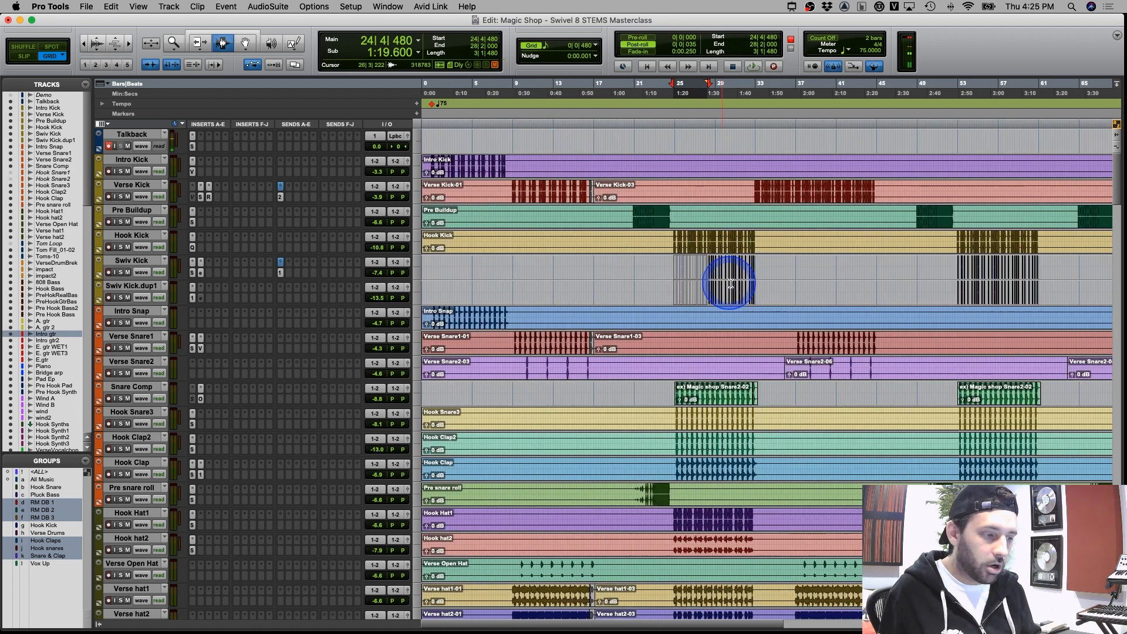
{"action": "left_click", "coordinate": [750, 281]}
{"action": "key", "text": "r"}
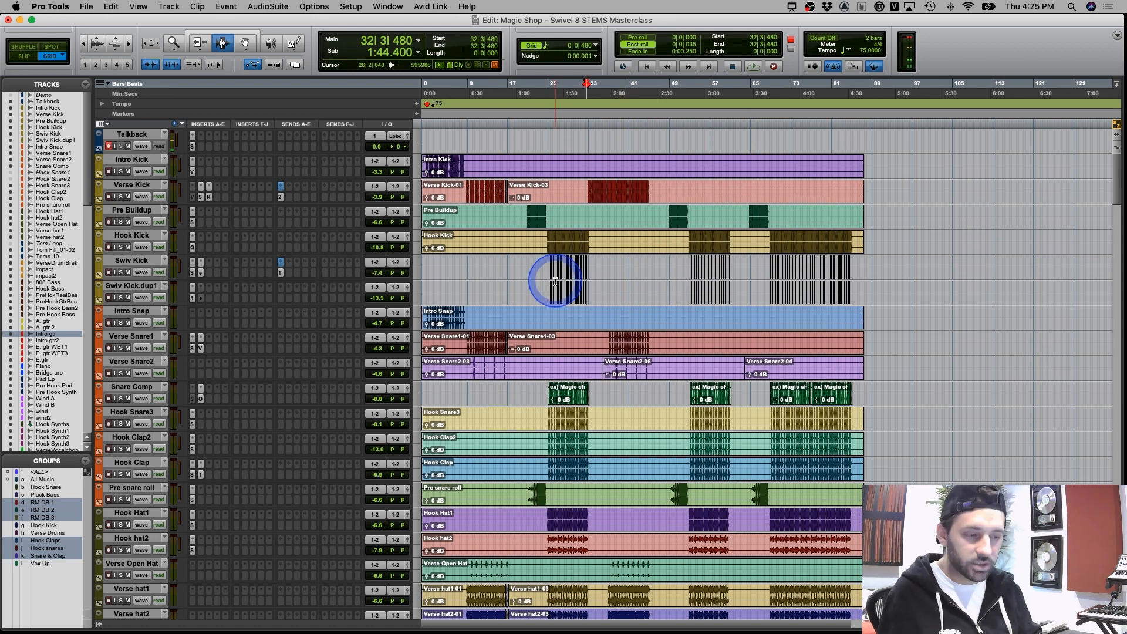
{"action": "left_click", "coordinate": [443, 173]}
{"action": "left_click_drag", "start_coordinate": [489, 189], "coordinate": [637, 284]}
{"action": "left_click", "coordinate": [637, 285]}
{"action": "scroll", "coordinate": [499, 309], "scroll_direction": "down", "scroll_amount": 1}
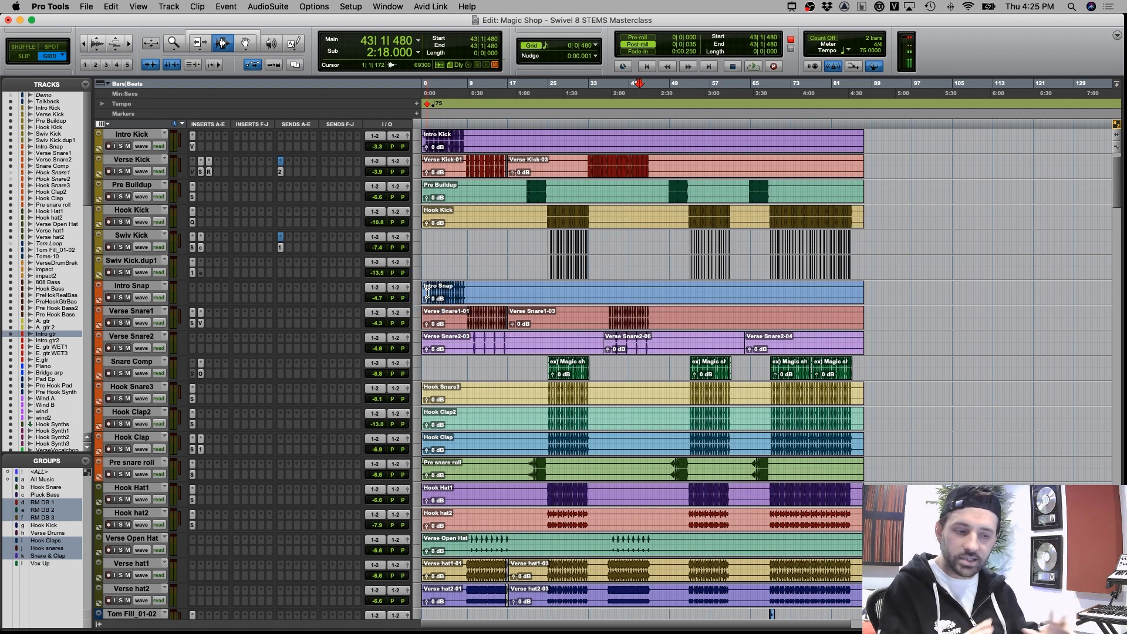
Mark the snare and clap tracks from Intro Snap through Pre snare roll, and the hats from Hook Hat1 through Verse hat2, clearing each selection
{"action": "left_click_drag", "start_coordinate": [428, 292], "coordinate": [789, 469]}
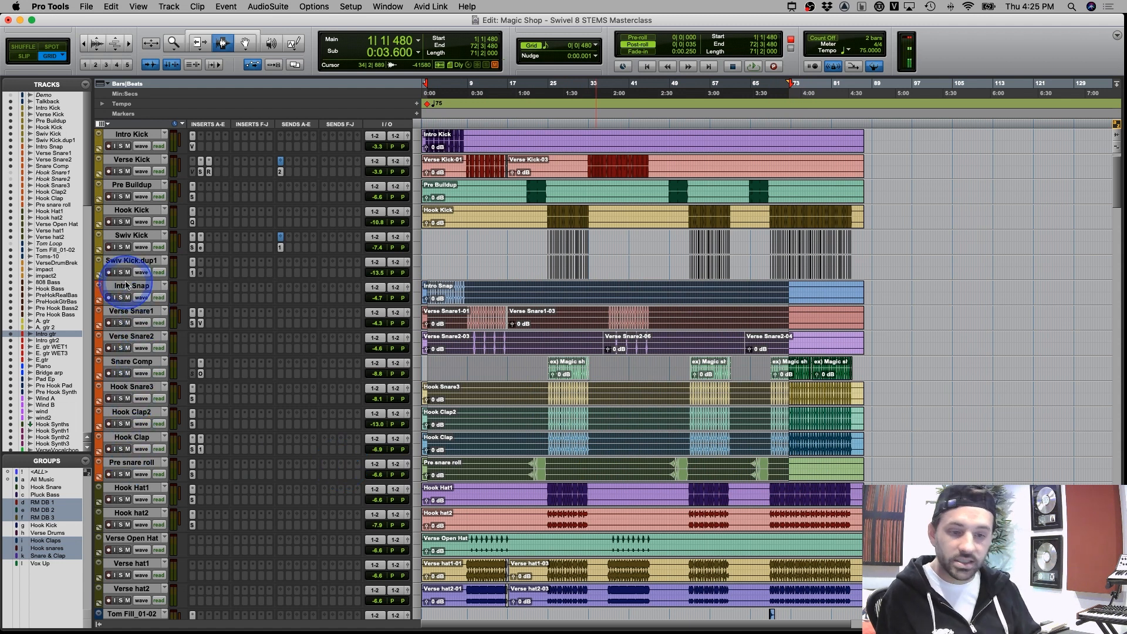
{"action": "left_click", "coordinate": [653, 428]}
{"action": "scroll", "coordinate": [652, 427], "scroll_direction": "down", "scroll_amount": 5}
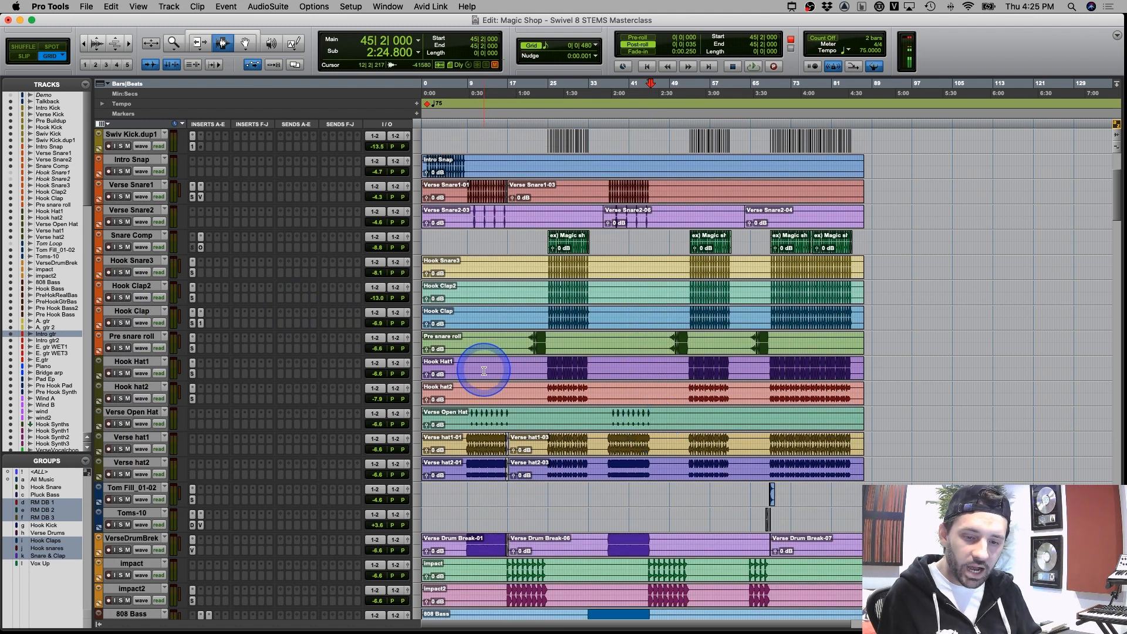
{"action": "left_click_drag", "start_coordinate": [483, 371], "coordinate": [761, 465]}
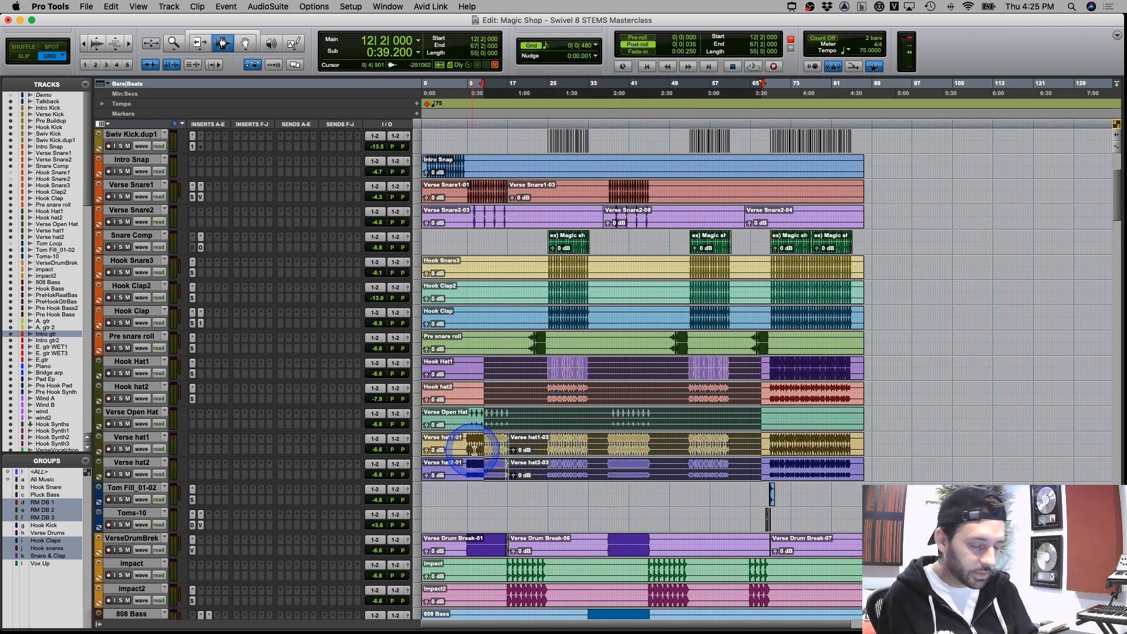
{"action": "left_click", "coordinate": [564, 370]}
{"action": "scroll", "coordinate": [651, 427], "scroll_direction": "down", "scroll_amount": 5}
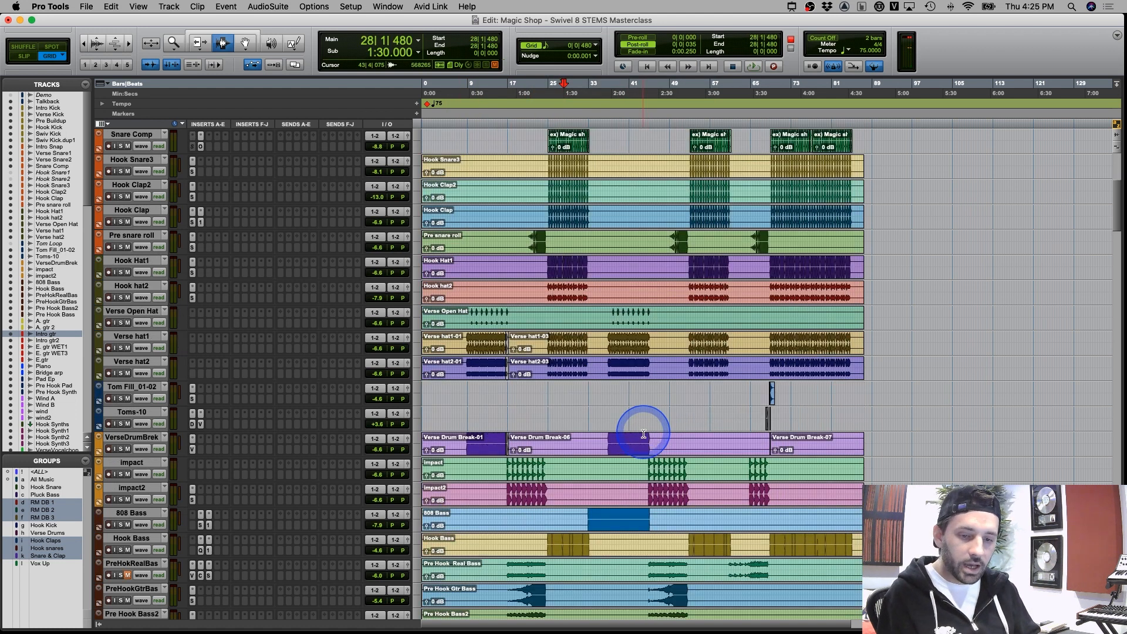
Mark the late fills on Tom Fill_01-02 and Toms-10, clear that range, and mark VerseDrumBrek through impact2
{"action": "left_click_drag", "start_coordinate": [726, 395], "coordinate": [758, 395]}
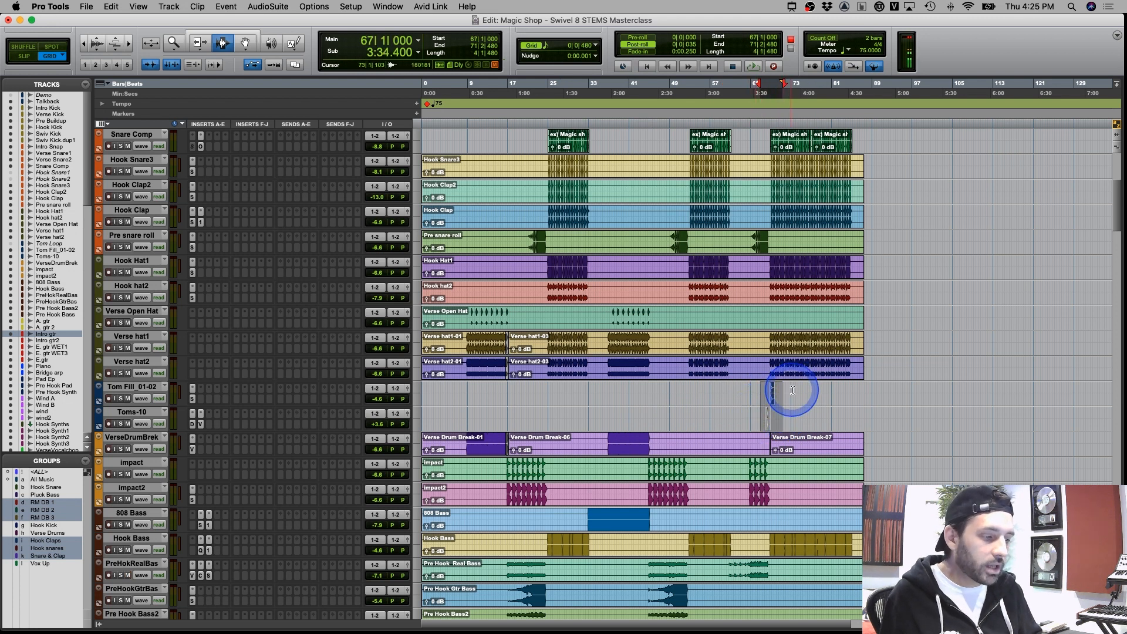
{"action": "left_click", "coordinate": [761, 407]}
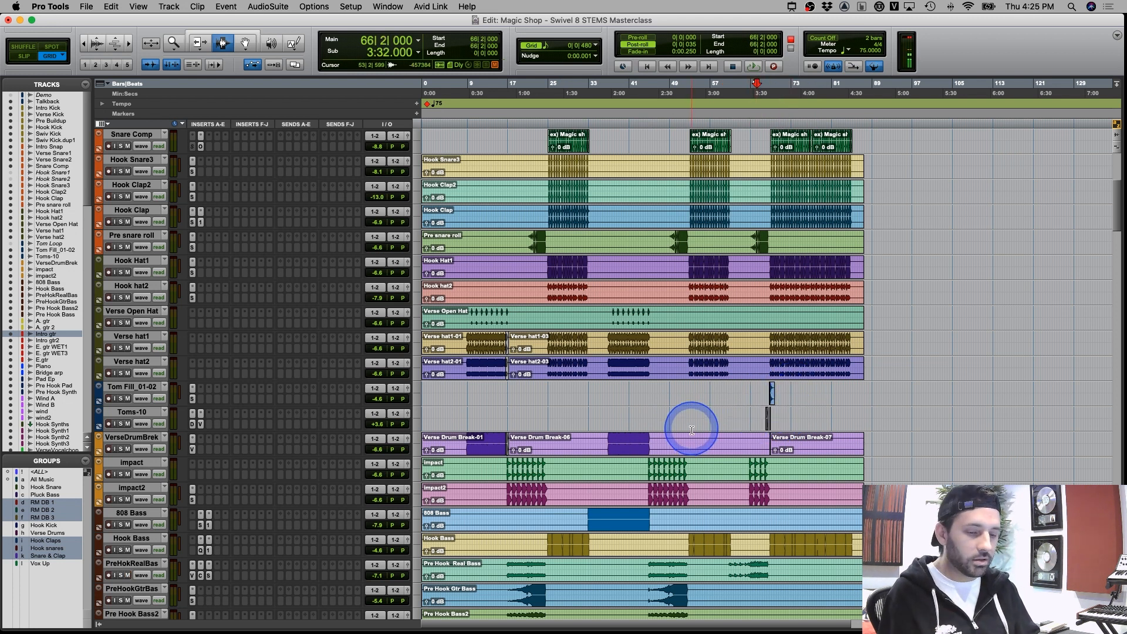
{"action": "scroll", "coordinate": [645, 408], "scroll_direction": "down", "scroll_amount": 2}
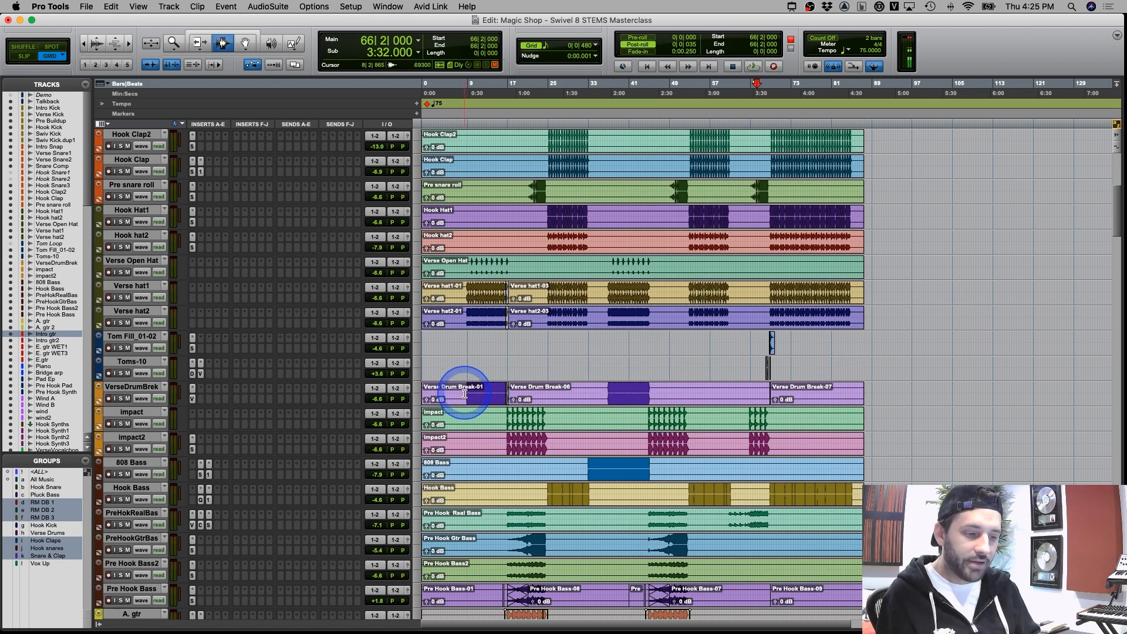
{"action": "left_click_drag", "start_coordinate": [465, 394], "coordinate": [617, 442]}
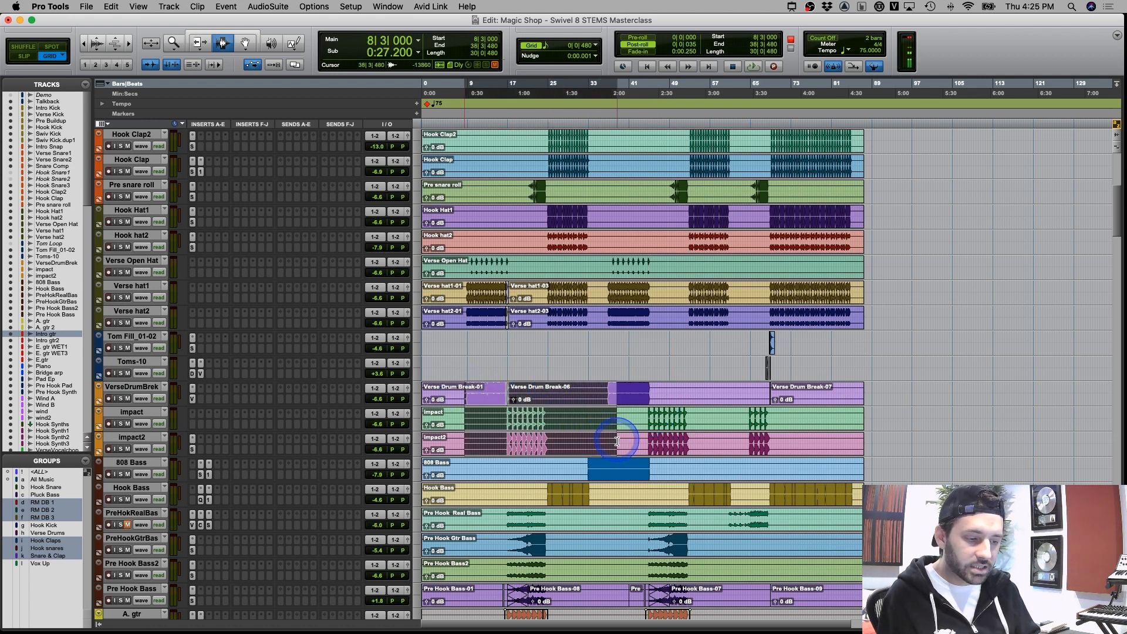
{"action": "scroll", "coordinate": [622, 435], "scroll_direction": "down", "scroll_amount": 2}
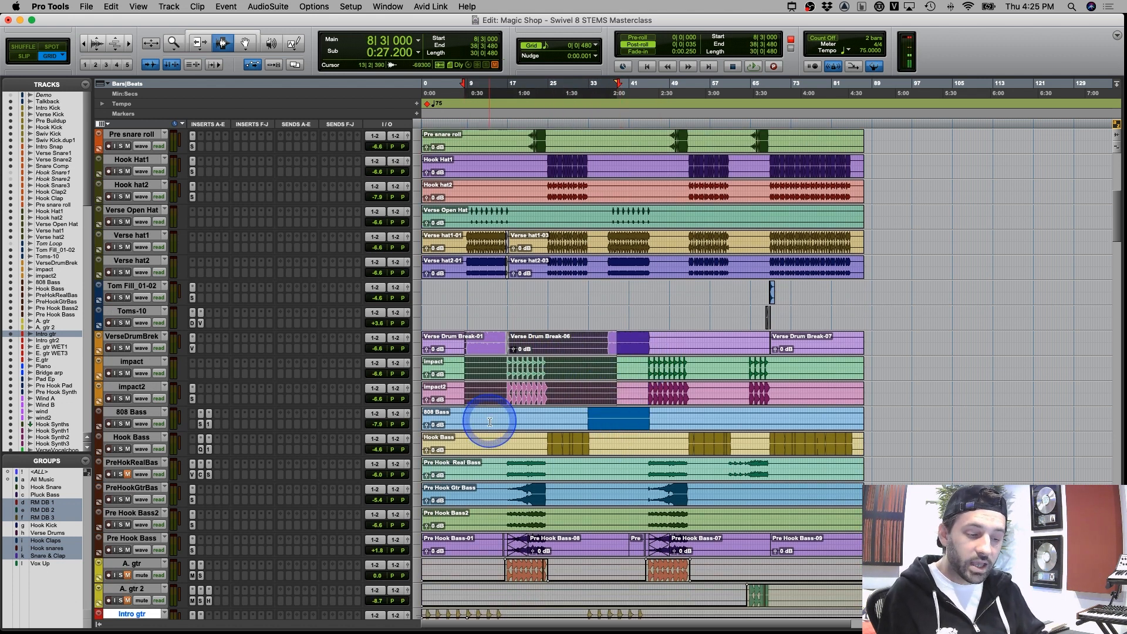
Mark the bass parts from 808 Bass through Pre Hook Bass across the verses and hooks, and clear the range
{"action": "left_click_drag", "start_coordinate": [490, 422], "coordinate": [704, 516]}
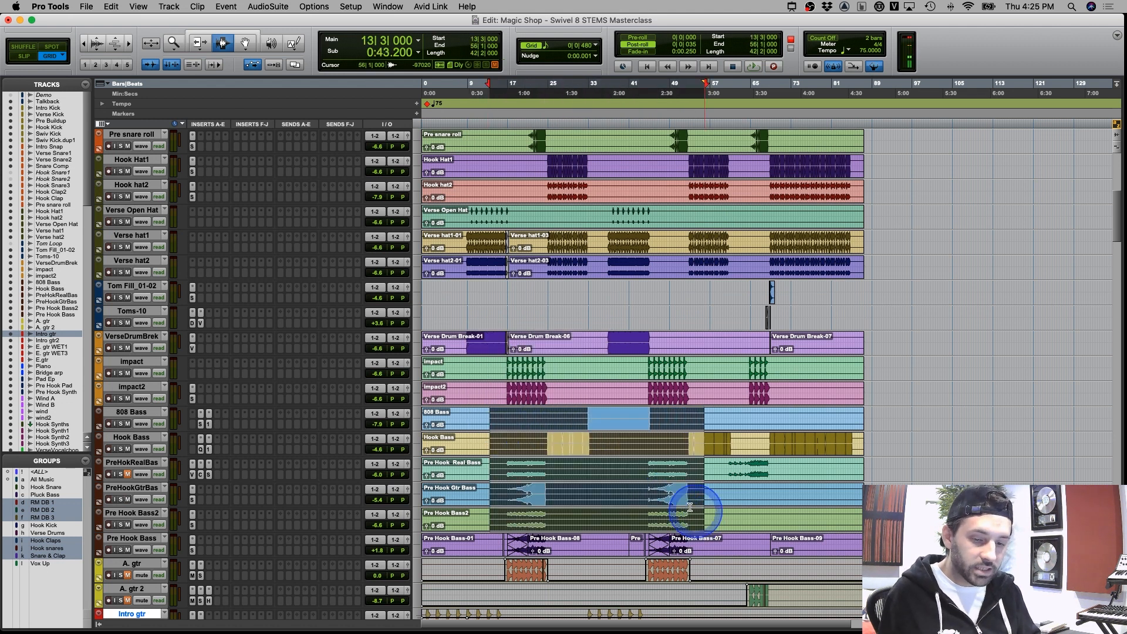
{"action": "scroll", "coordinate": [610, 461], "scroll_direction": "down", "scroll_amount": 2}
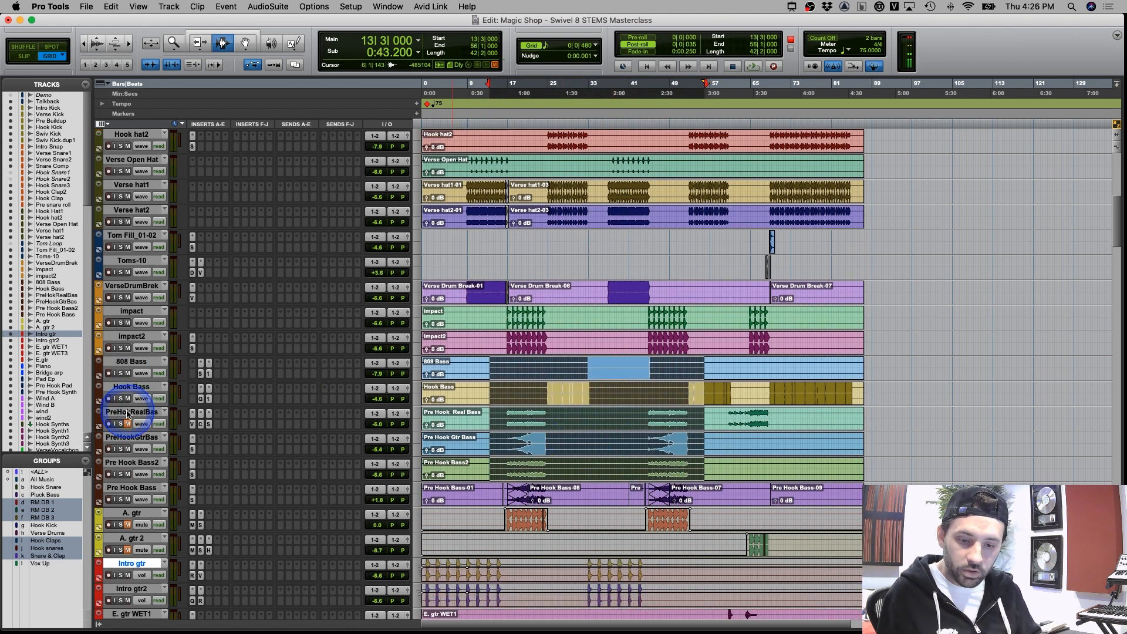
{"action": "left_click_drag", "start_coordinate": [492, 371], "coordinate": [725, 490]}
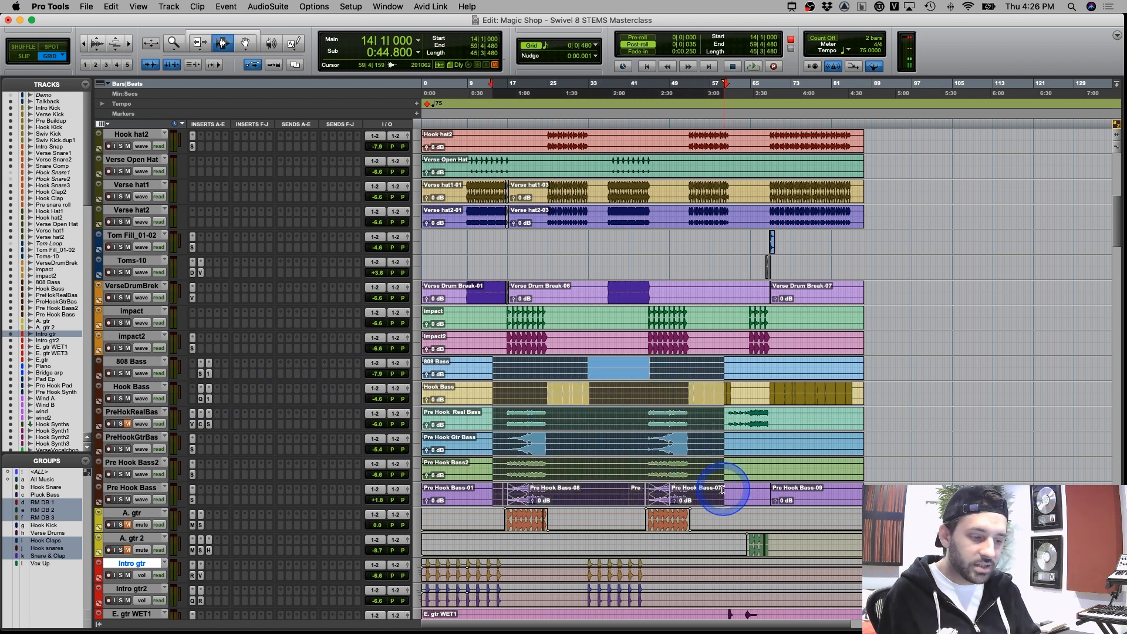
{"action": "left_click", "coordinate": [502, 451]}
{"action": "left_click", "coordinate": [525, 441]}
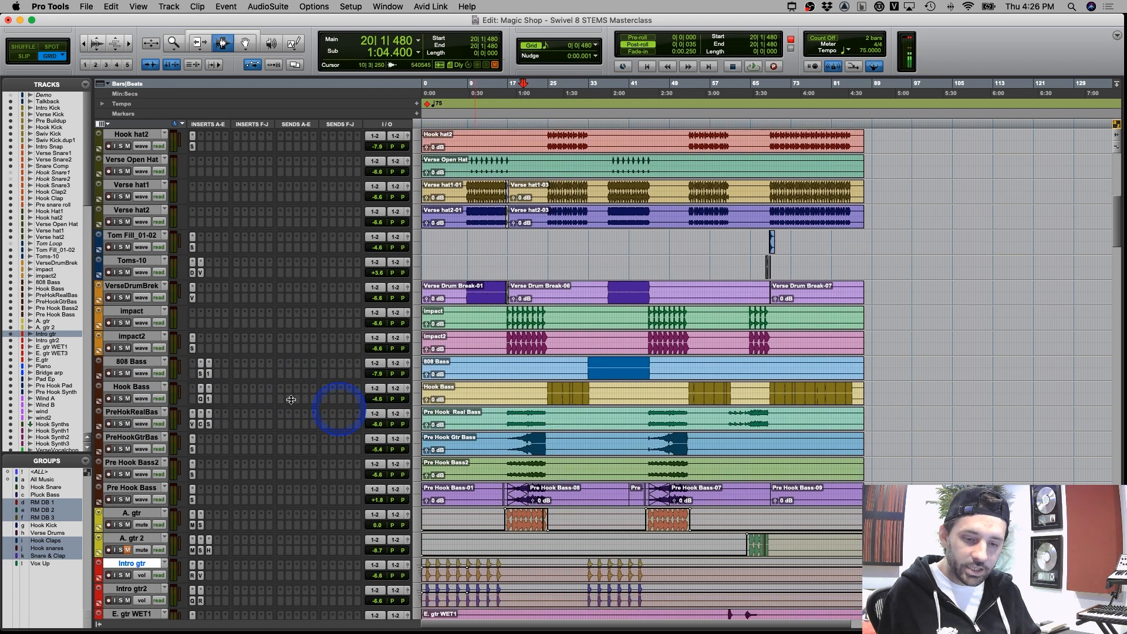
Select the six bass tracks from 808 Bass through Pre Hook Bass, and reduce the selection to Pre Hook Bass
{"action": "left_click", "coordinate": [130, 488], "text": "shift"}
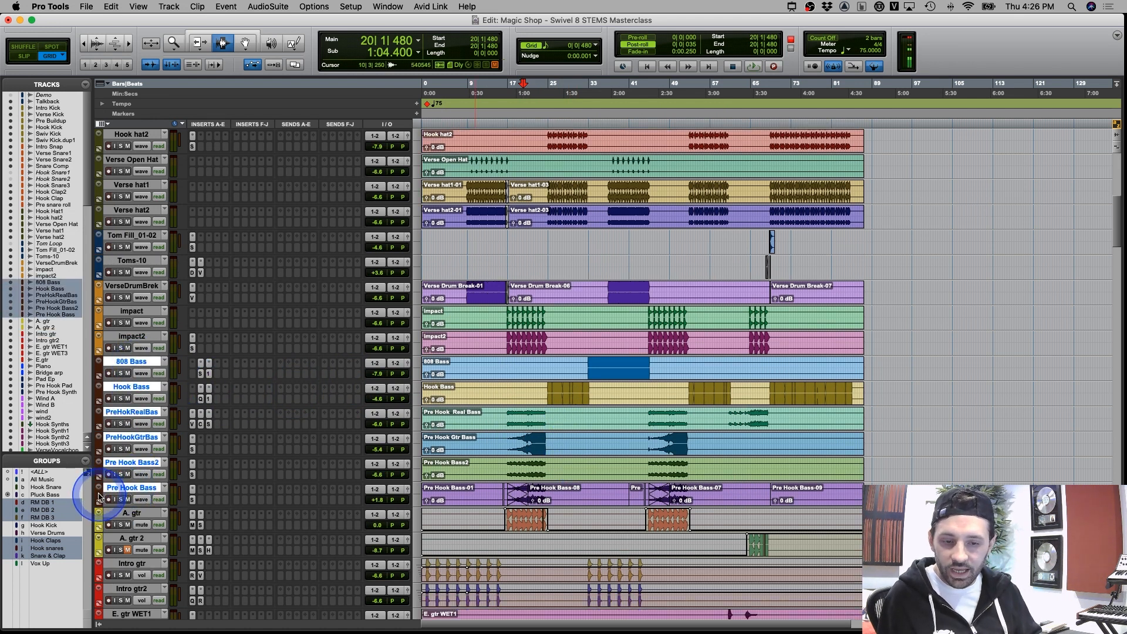
{"action": "left_click", "coordinate": [124, 488]}
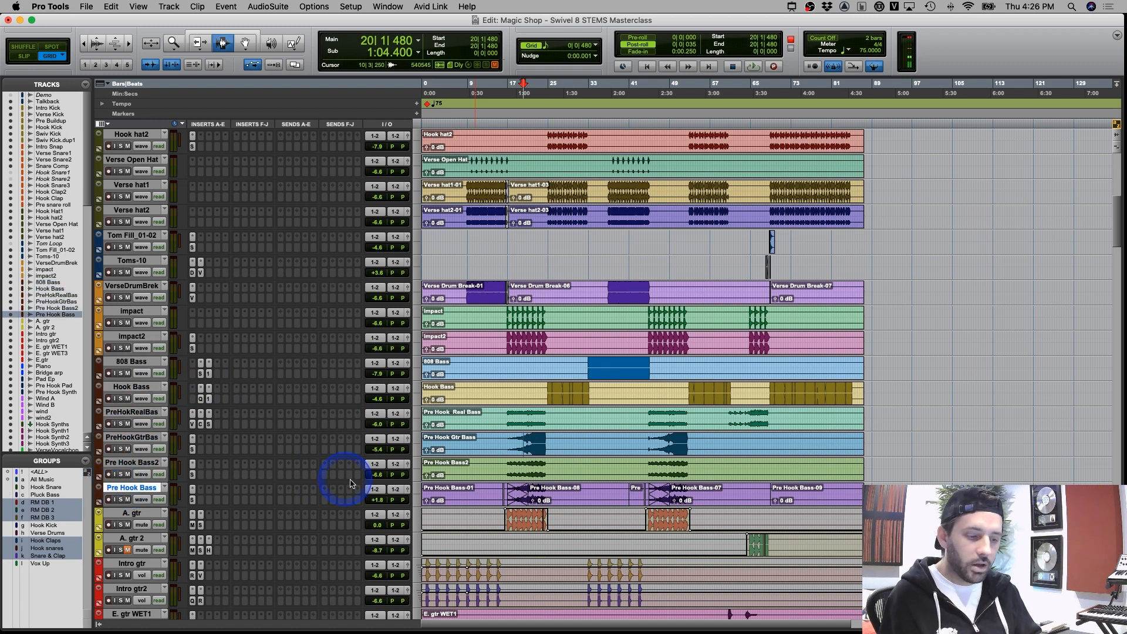
{"action": "left_click", "coordinate": [562, 428]}
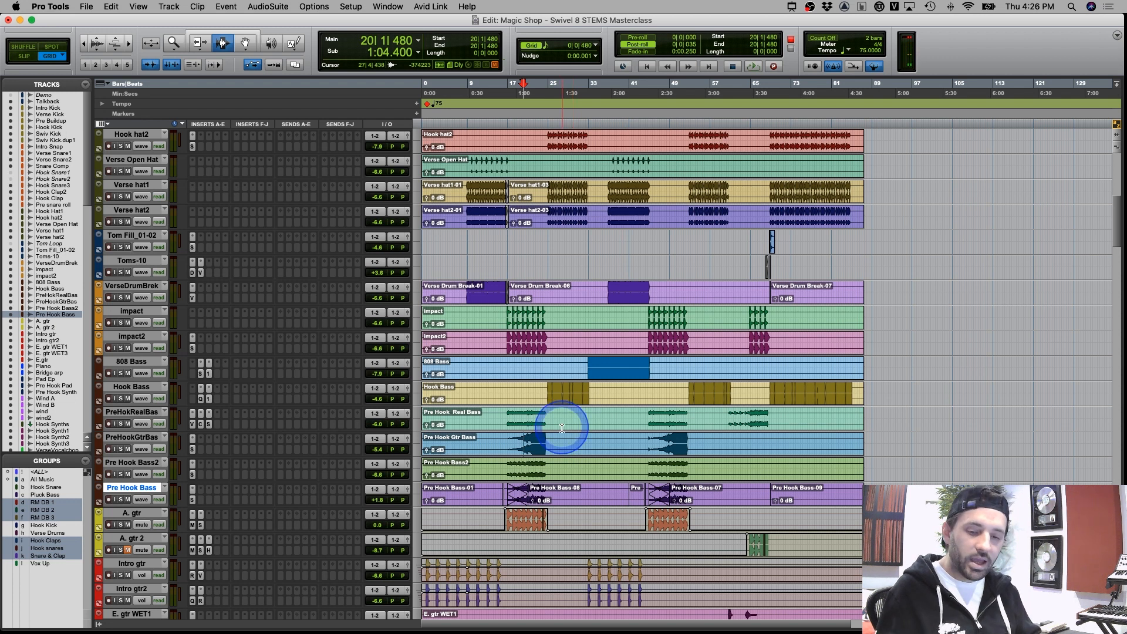
{"action": "left_click", "coordinate": [543, 414]}
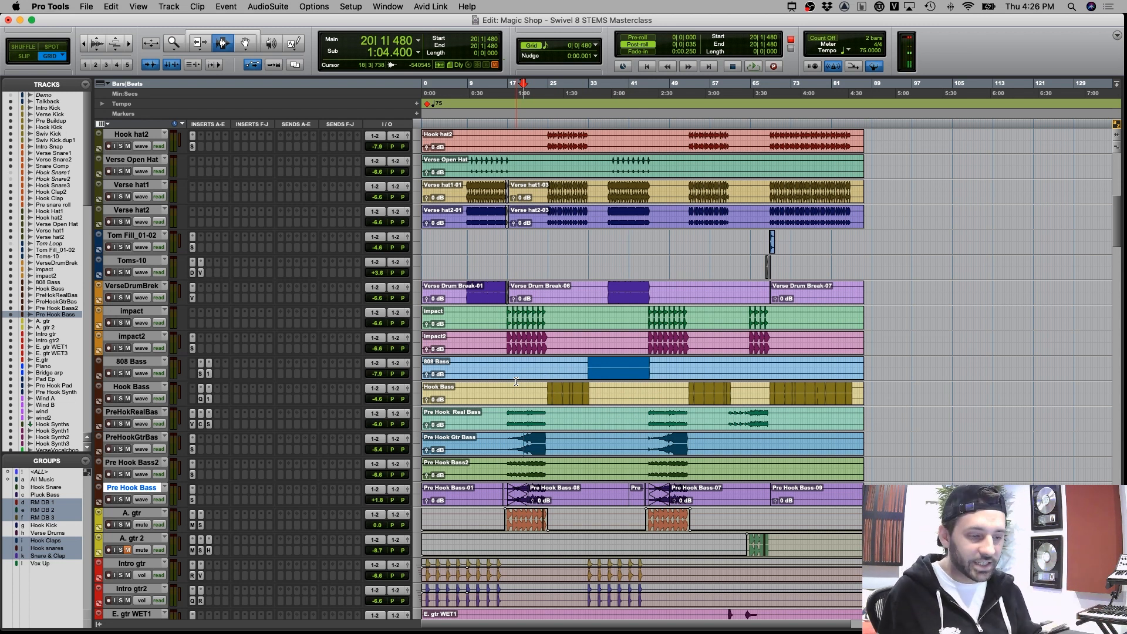
Mark the acoustic guitar sections on the A. gtr and A. gtr 2 tracks to point them out
{"action": "scroll", "coordinate": [552, 373], "scroll_direction": "down", "scroll_amount": 2}
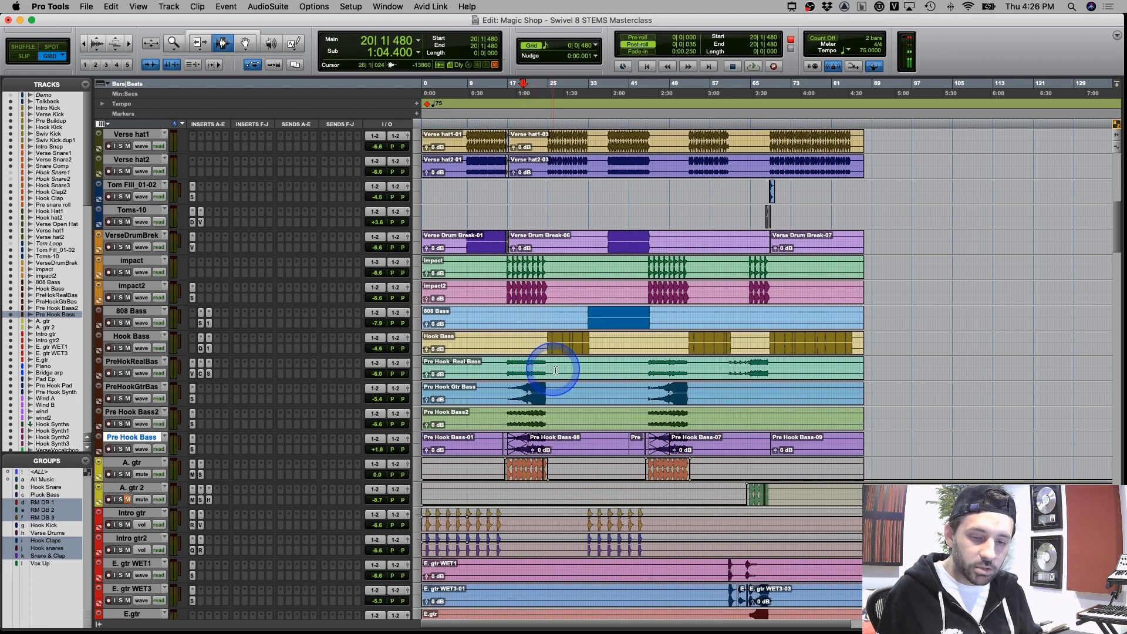
{"action": "left_click_drag", "start_coordinate": [494, 448], "coordinate": [683, 467]}
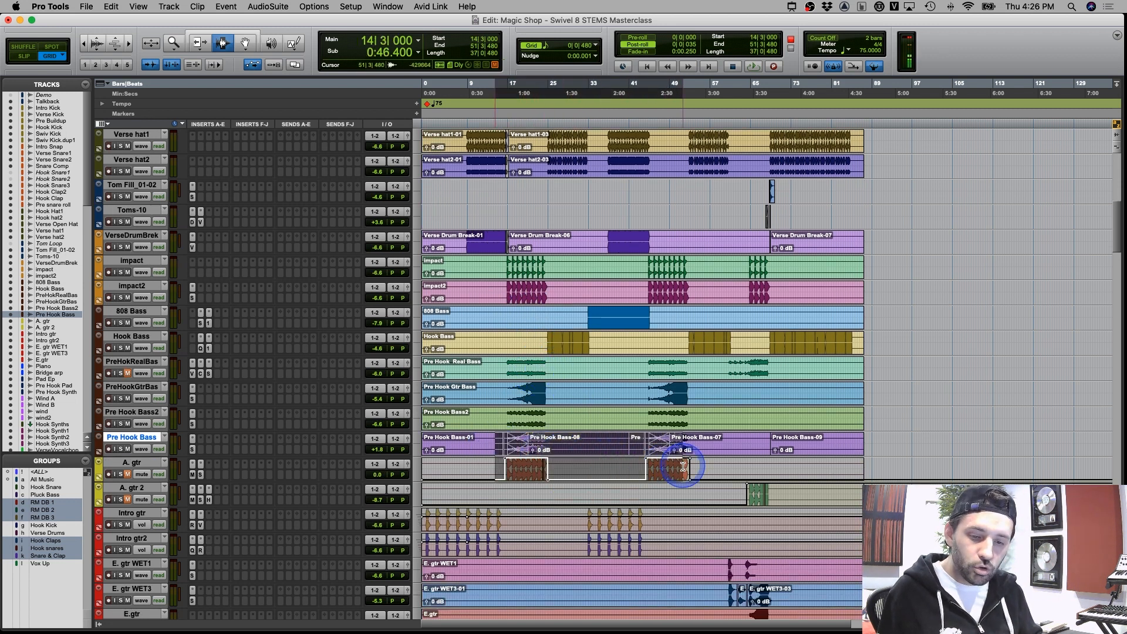
{"action": "left_click_drag", "start_coordinate": [470, 473], "coordinate": [775, 492]}
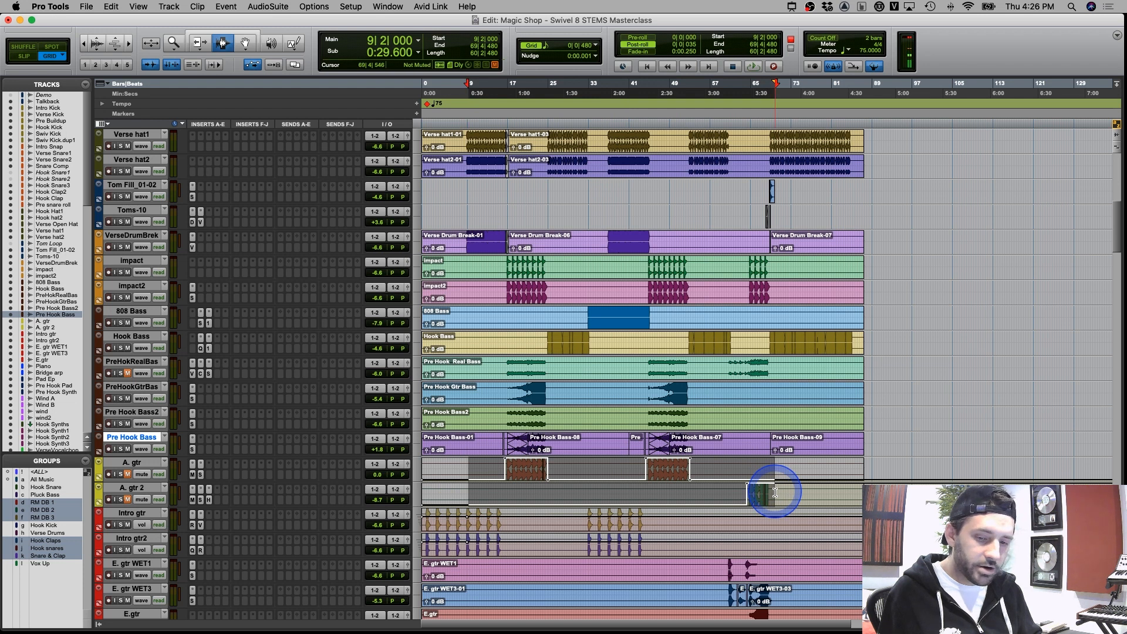
{"action": "scroll", "coordinate": [775, 492], "scroll_direction": "down", "scroll_amount": 3}
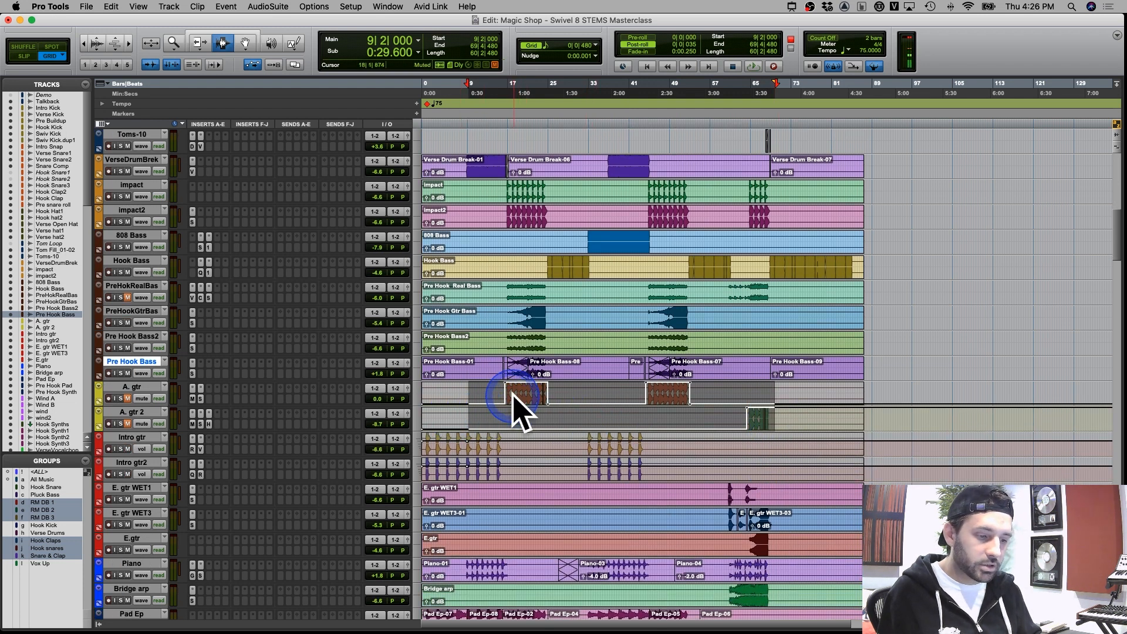
{"action": "left_click_drag", "start_coordinate": [512, 392], "coordinate": [769, 416]}
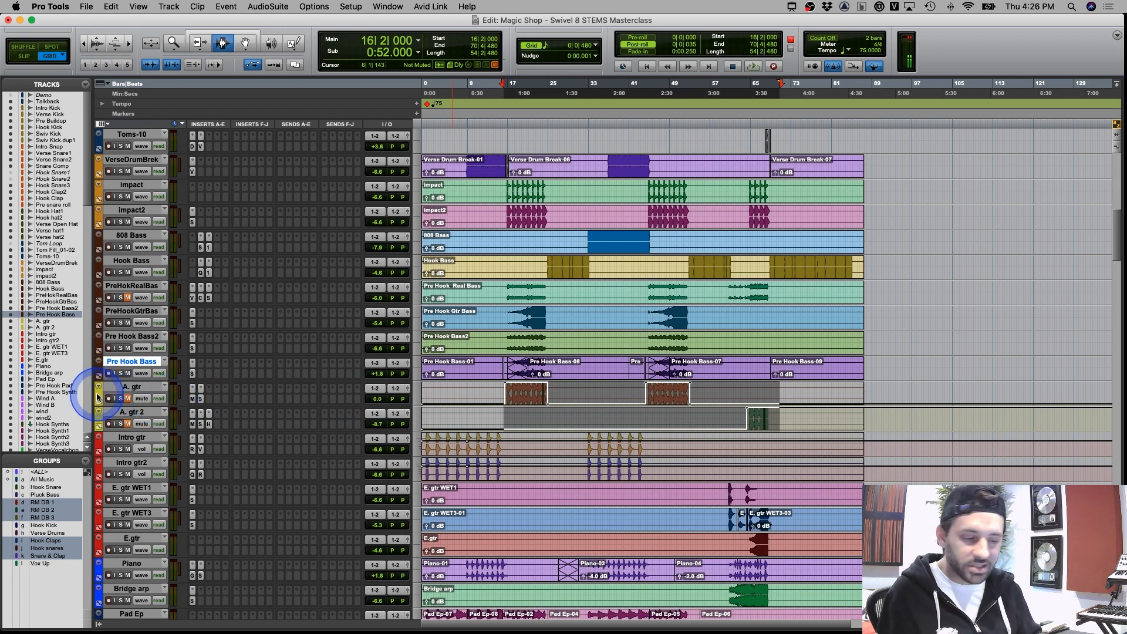
{"action": "scroll", "coordinate": [512, 404], "scroll_direction": "down", "scroll_amount": 3}
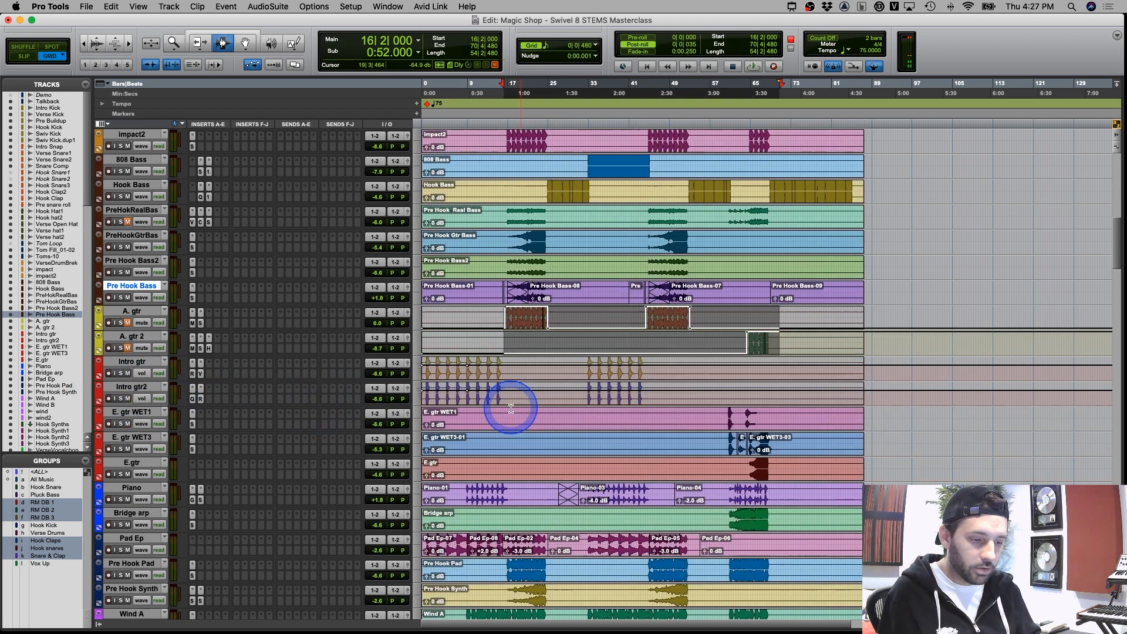
Mark the electric guitar parts from Intro gtr through E.gtr, and clear the range
{"action": "left_click_drag", "start_coordinate": [464, 371], "coordinate": [790, 461]}
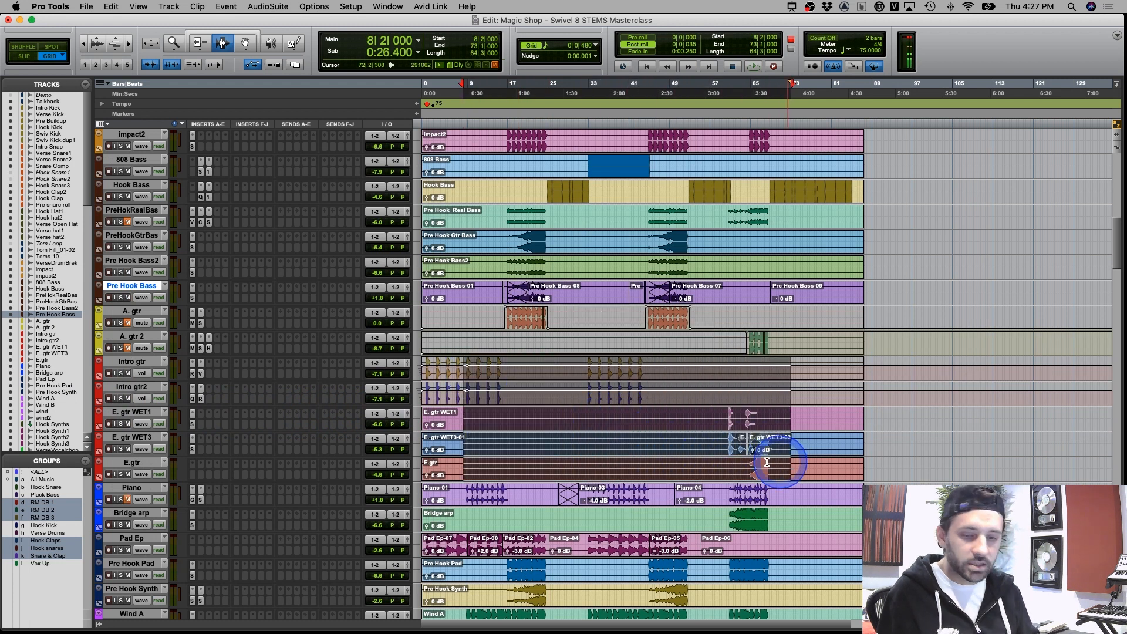
{"action": "left_click", "coordinate": [649, 450]}
{"action": "scroll", "coordinate": [634, 445], "scroll_direction": "down", "scroll_amount": 2}
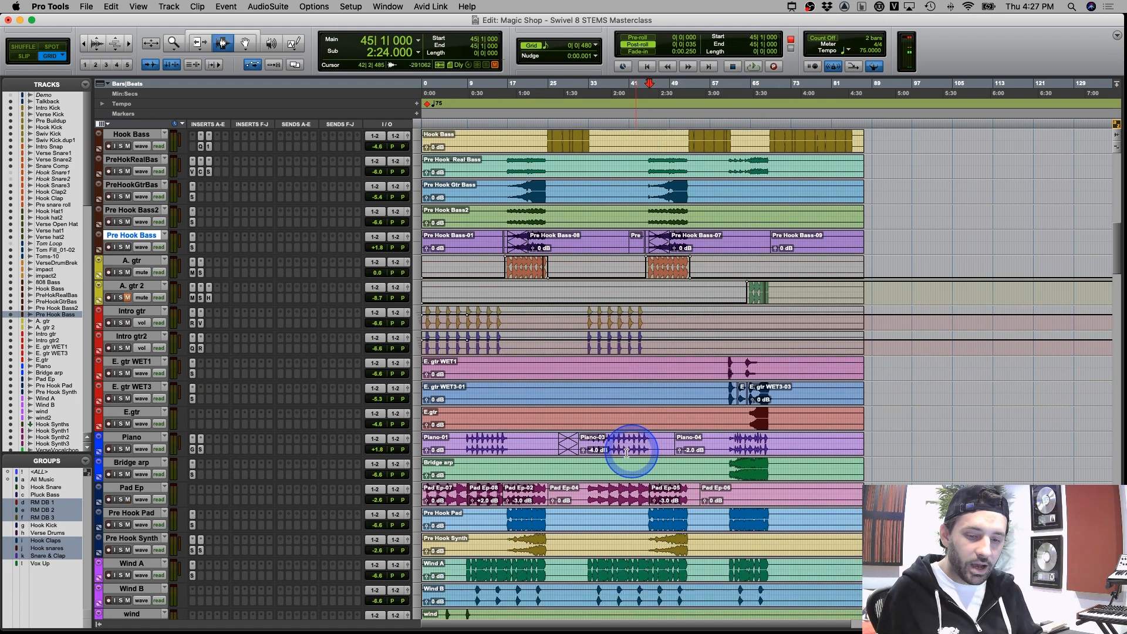
Mark the Piano and Bridge arp tracks, followed by the pads and synth from Pad Ep through Pre Hook Synth
{"action": "left_click", "coordinate": [452, 445]}
{"action": "left_click_drag", "start_coordinate": [452, 445], "coordinate": [794, 472]}
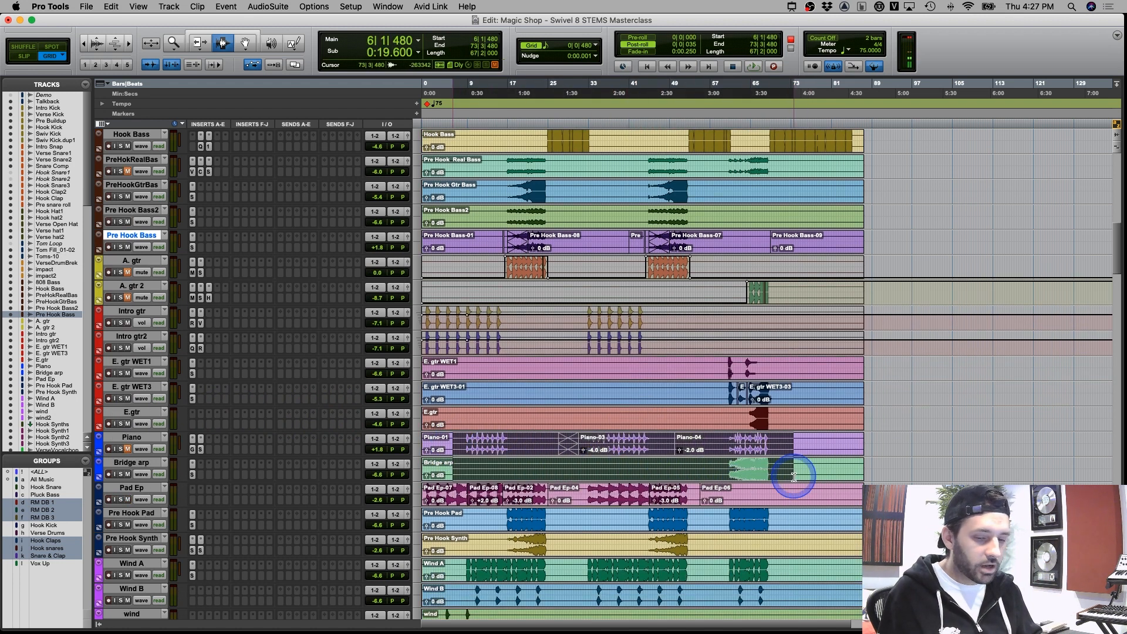
{"action": "scroll", "coordinate": [716, 458], "scroll_direction": "down", "scroll_amount": 4}
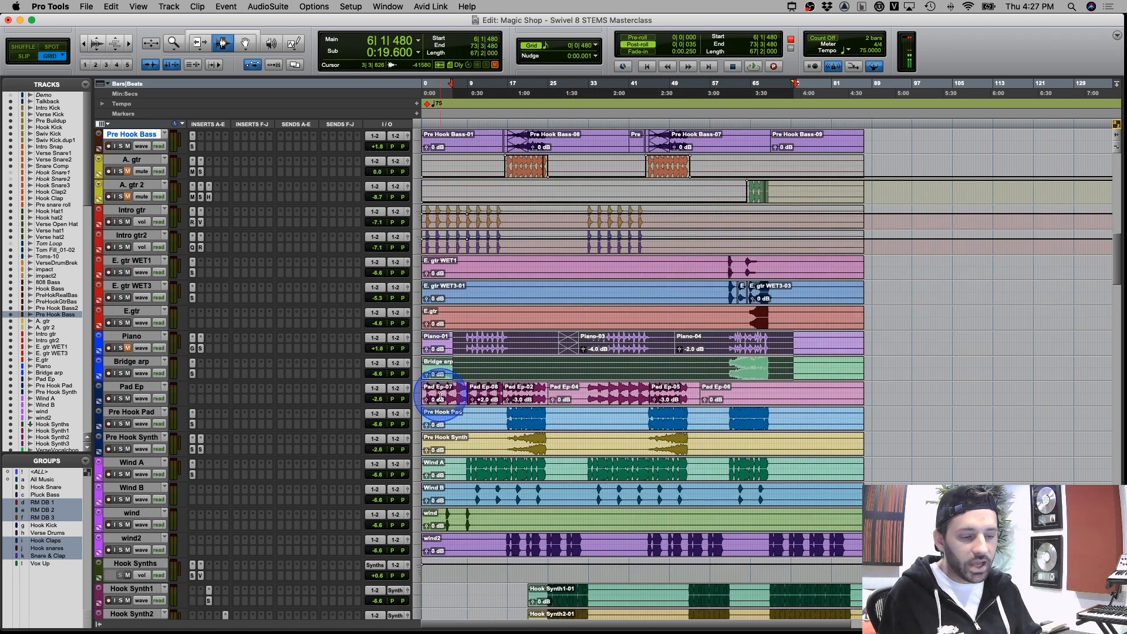
{"action": "left_click_drag", "start_coordinate": [439, 411], "coordinate": [777, 434]}
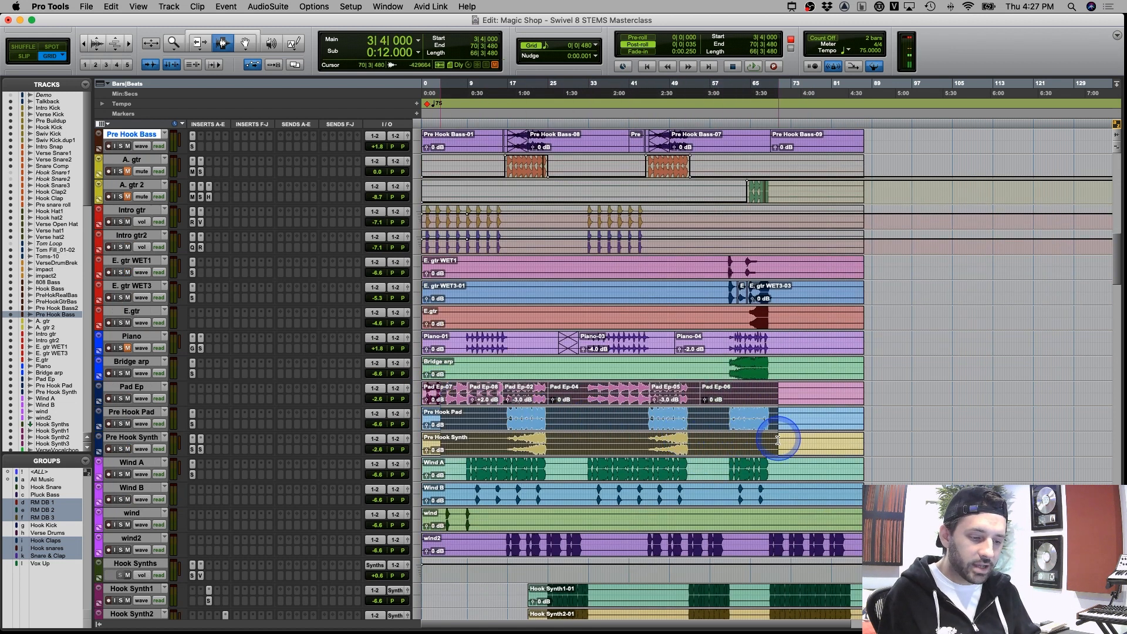
Mark the wind parts from Wind A through wind2, and clear the range
{"action": "scroll", "coordinate": [641, 413], "scroll_direction": "down", "scroll_amount": 4}
{"action": "left_click_drag", "start_coordinate": [457, 365], "coordinate": [657, 442]}
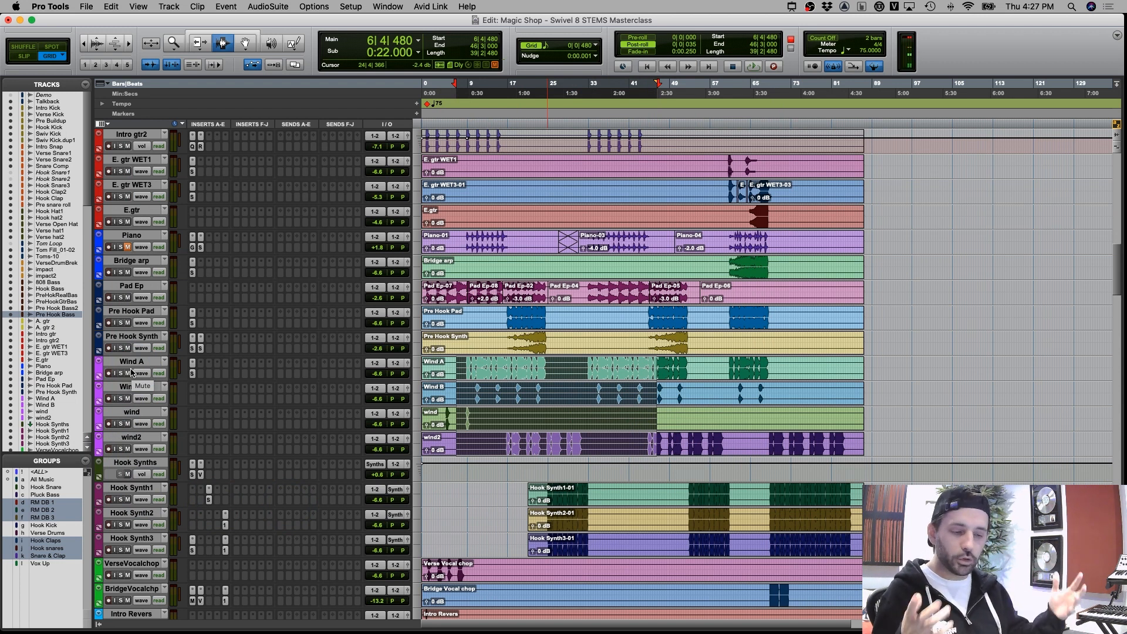
{"action": "left_click", "coordinate": [574, 390]}
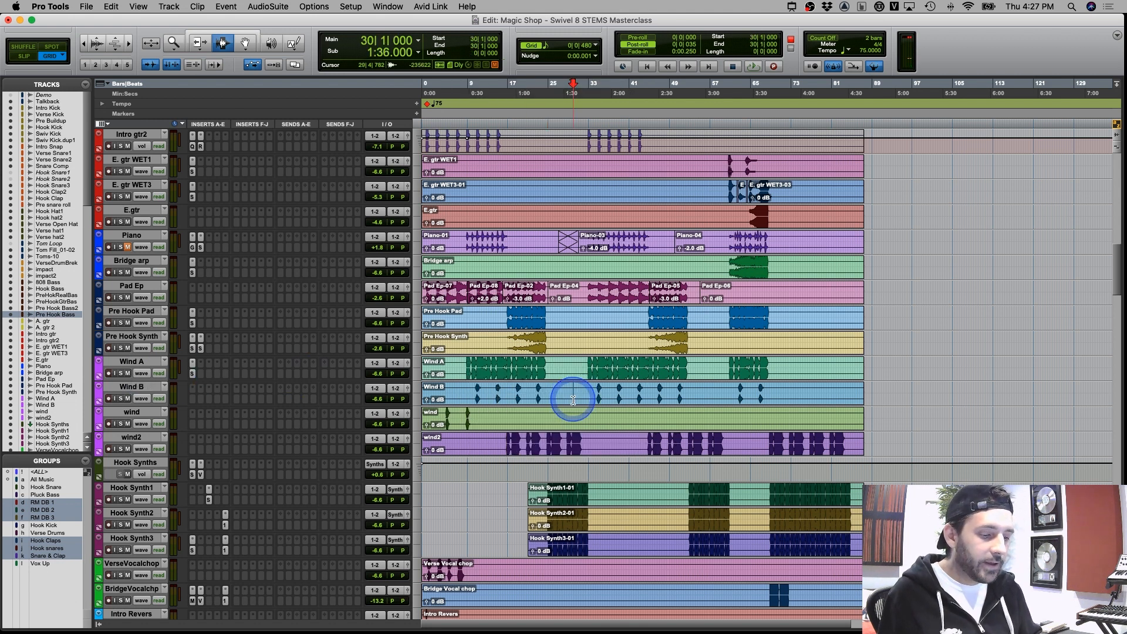
{"action": "scroll", "coordinate": [558, 428], "scroll_direction": "down", "scroll_amount": 3}
Mark the clips on Hook Synth1 through Hook Synth3, clear them, and mark the VerseVocalchop and BridgeVocalchp tracks
{"action": "left_click_drag", "start_coordinate": [504, 431], "coordinate": [853, 466]}
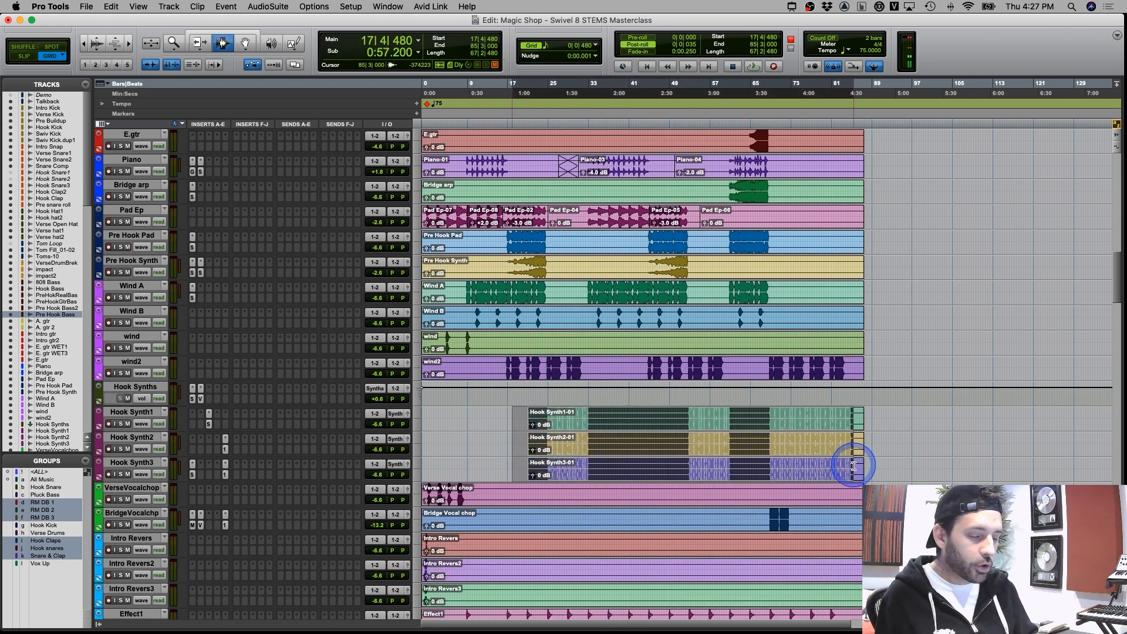
{"action": "left_click", "coordinate": [546, 421]}
{"action": "scroll", "coordinate": [591, 433], "scroll_direction": "down", "scroll_amount": 8}
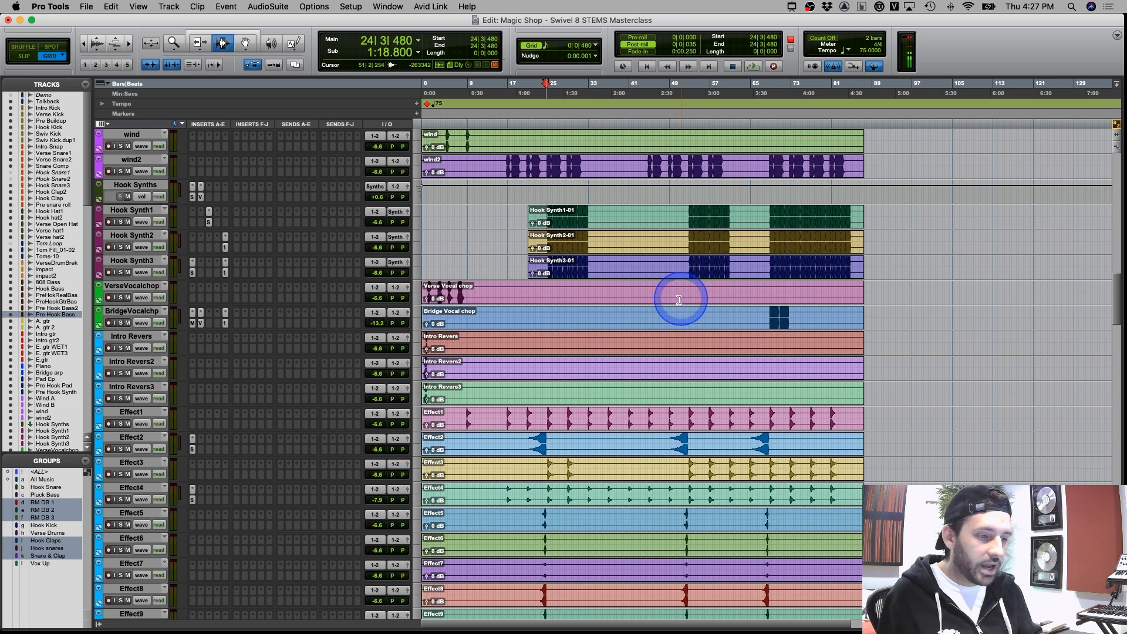
{"action": "left_click_drag", "start_coordinate": [432, 291], "coordinate": [834, 320]}
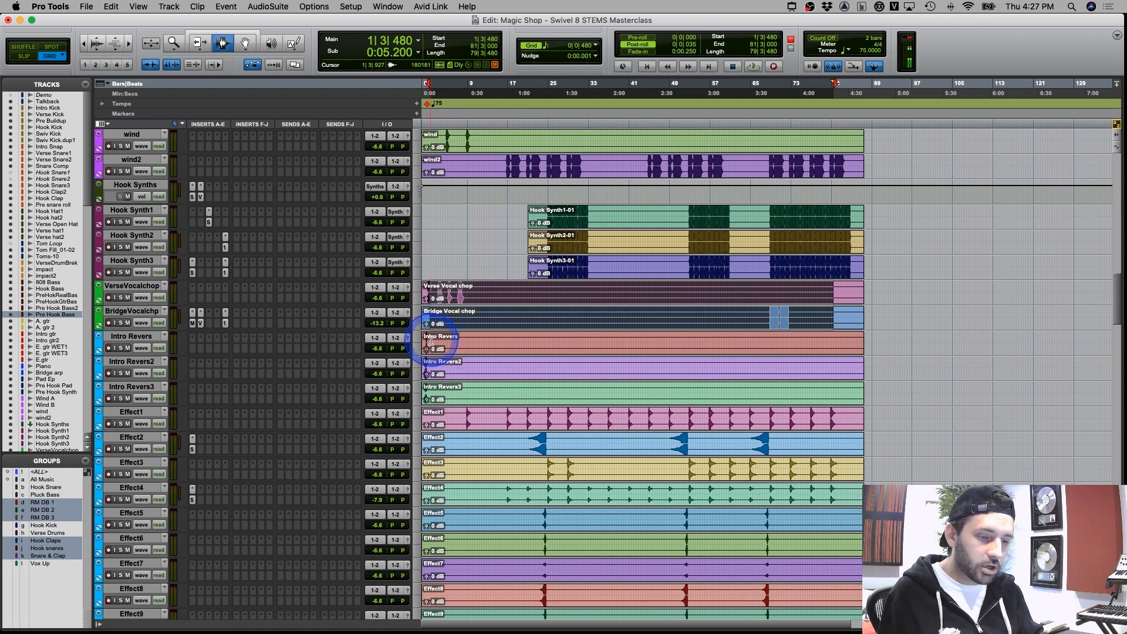
Mark the effects from Intro Revers through Effect9, and zoom in on the Effect9 hit around bar 25
{"action": "left_click_drag", "start_coordinate": [430, 340], "coordinate": [655, 493]}
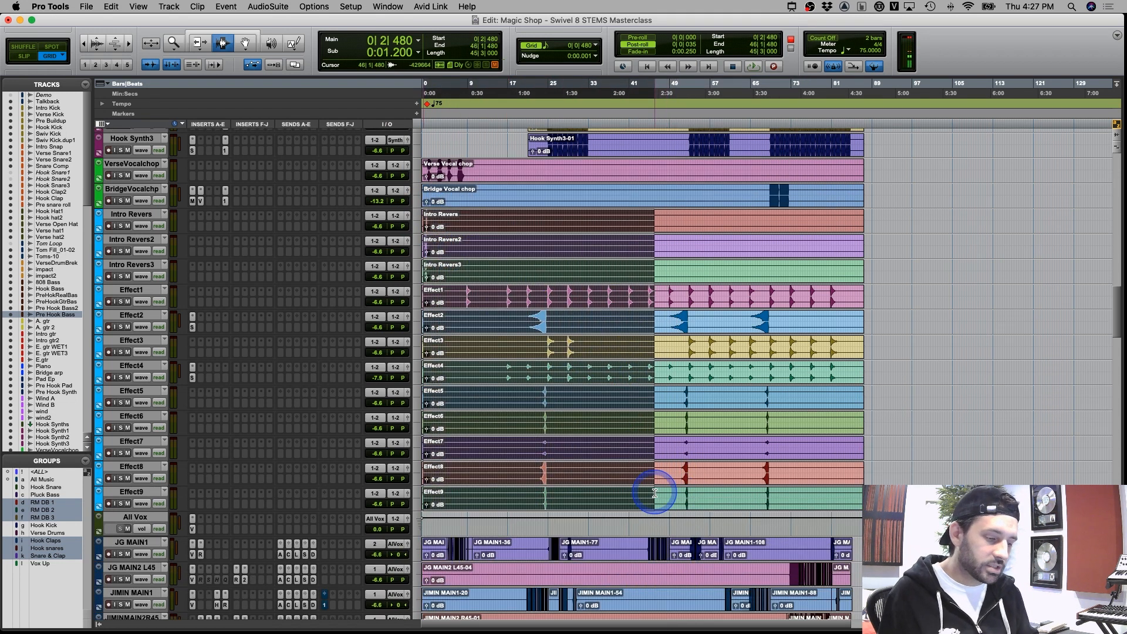
{"action": "left_click", "coordinate": [551, 495]}
{"action": "key", "text": "super+bracketright"}
{"action": "key", "text": "super+bracketright"}
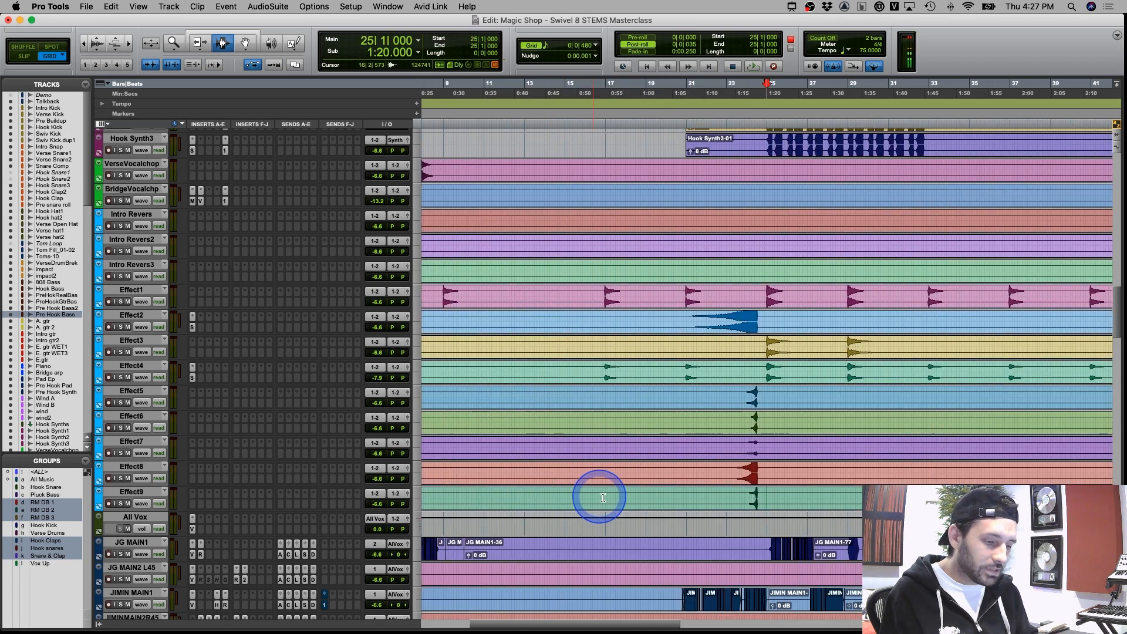
Mark the Effect7 and Effect8 swells leading up to bar 25, and the gap before the bar 25 hit on Effect4
{"action": "key", "text": "r"}
{"action": "left_click", "coordinate": [668, 458]}
{"action": "key", "text": "t"}
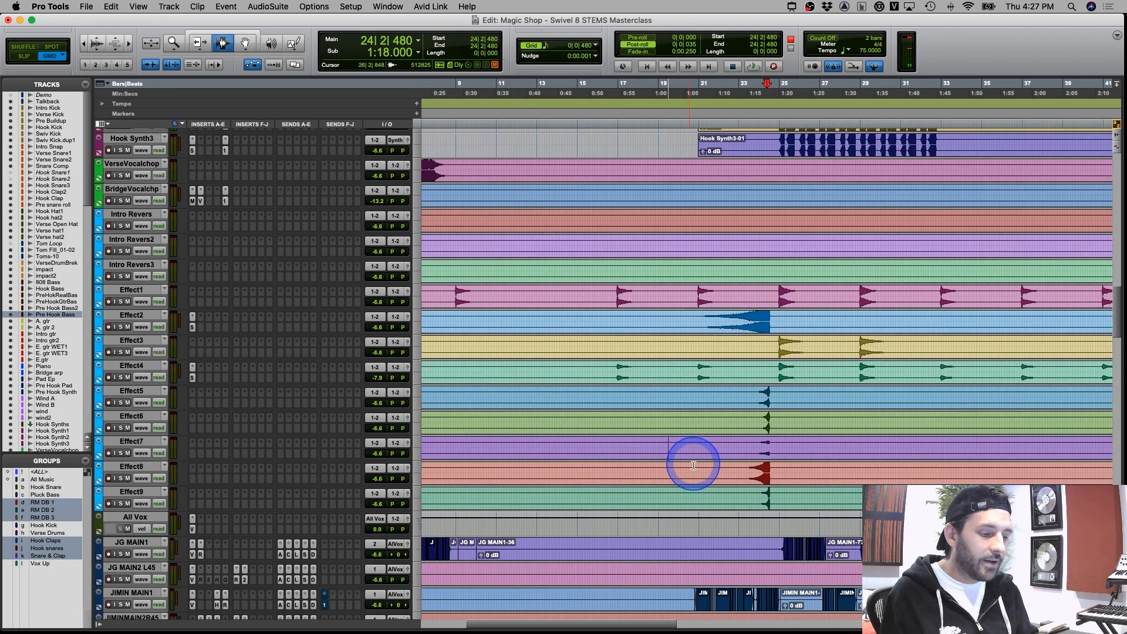
{"action": "key", "text": "t"}
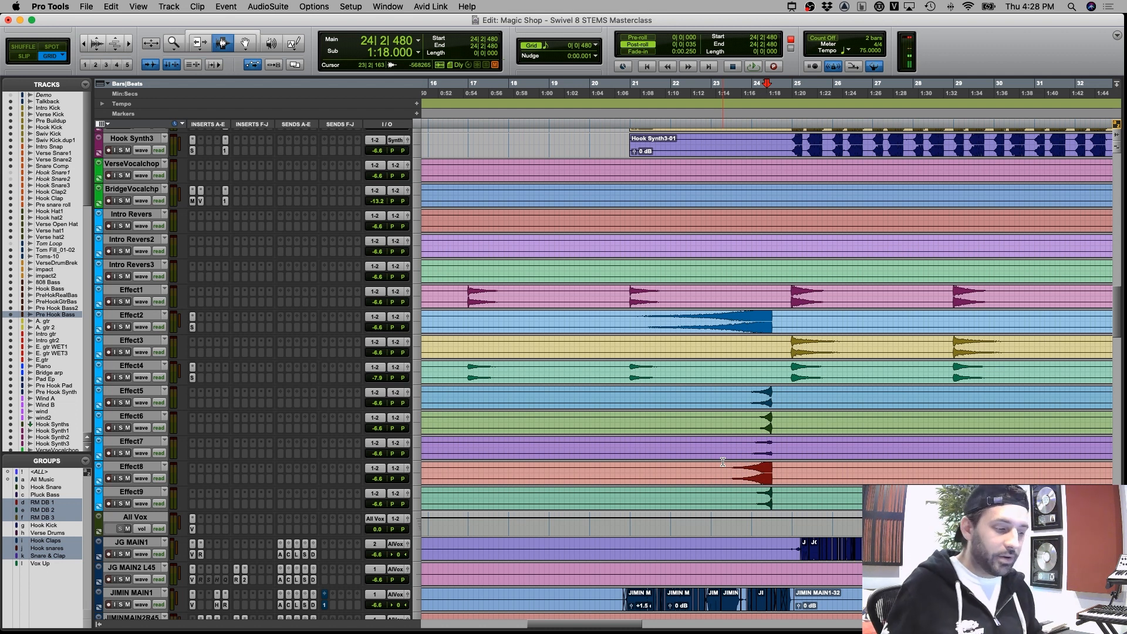
{"action": "left_click_drag", "start_coordinate": [708, 465], "coordinate": [771, 444]}
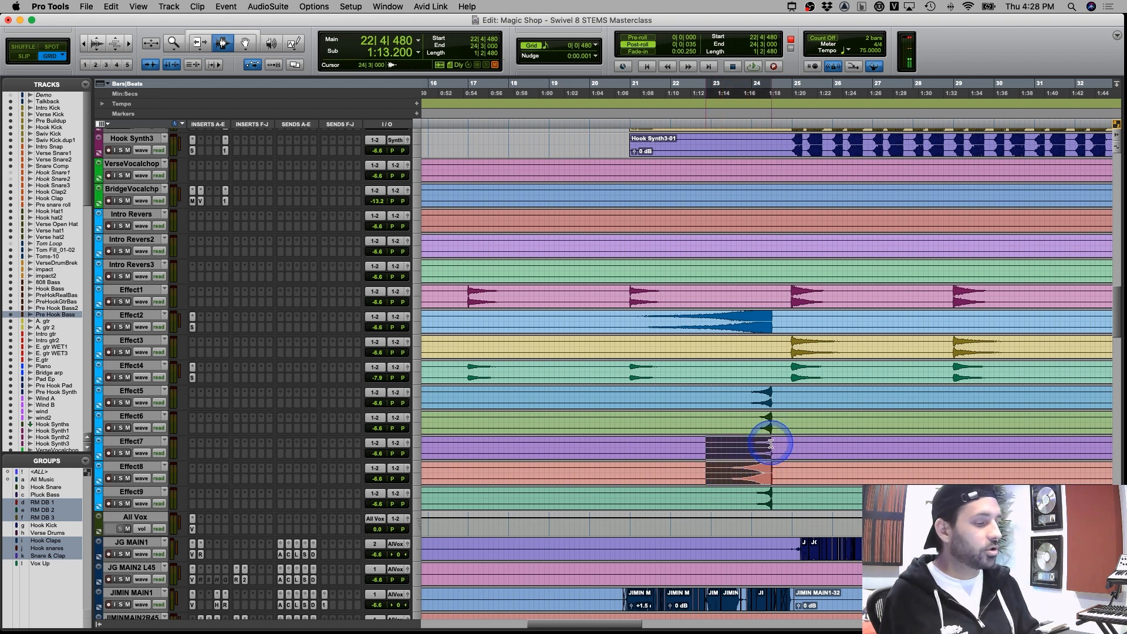
{"action": "left_click_drag", "start_coordinate": [771, 367], "coordinate": [791, 367]}
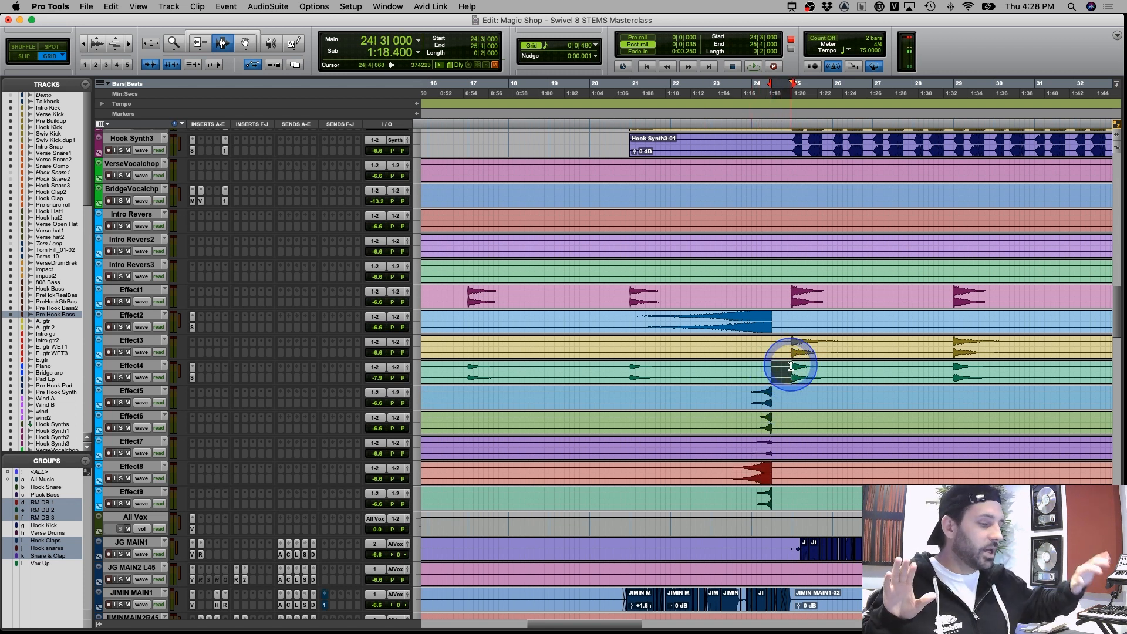
Mark the range from bar 25 to about bar 27 on Effect4 through Effect8, and on Effect1 through Effect5
{"action": "left_click_drag", "start_coordinate": [793, 367], "coordinate": [877, 462]}
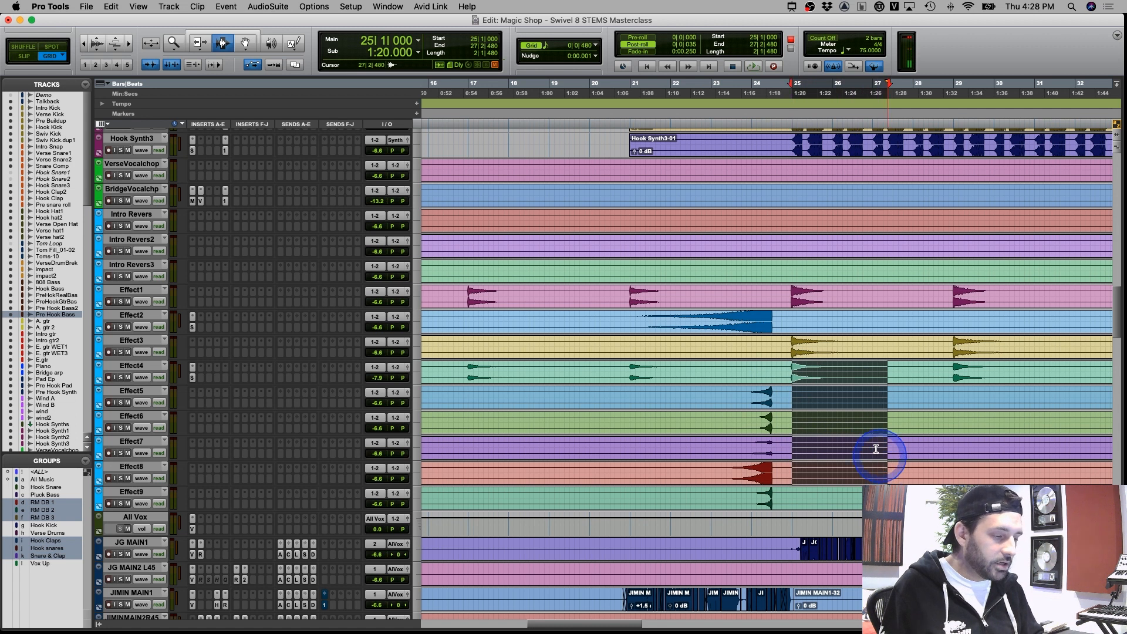
{"action": "left_click_drag", "start_coordinate": [793, 294], "coordinate": [893, 401]}
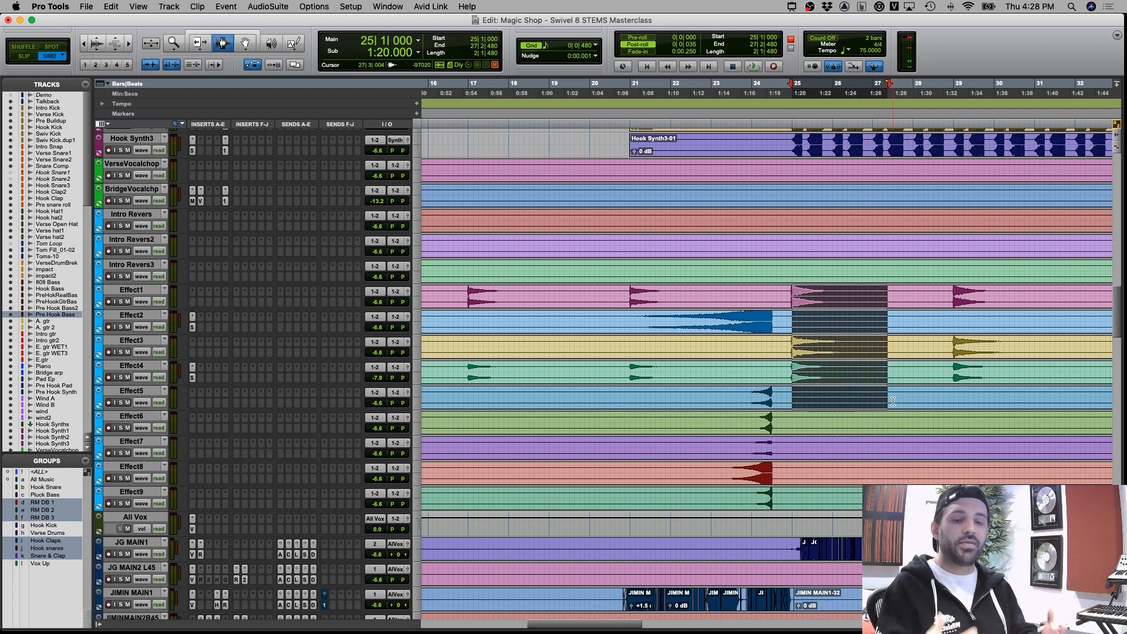
{"action": "left_click", "coordinate": [790, 400]}
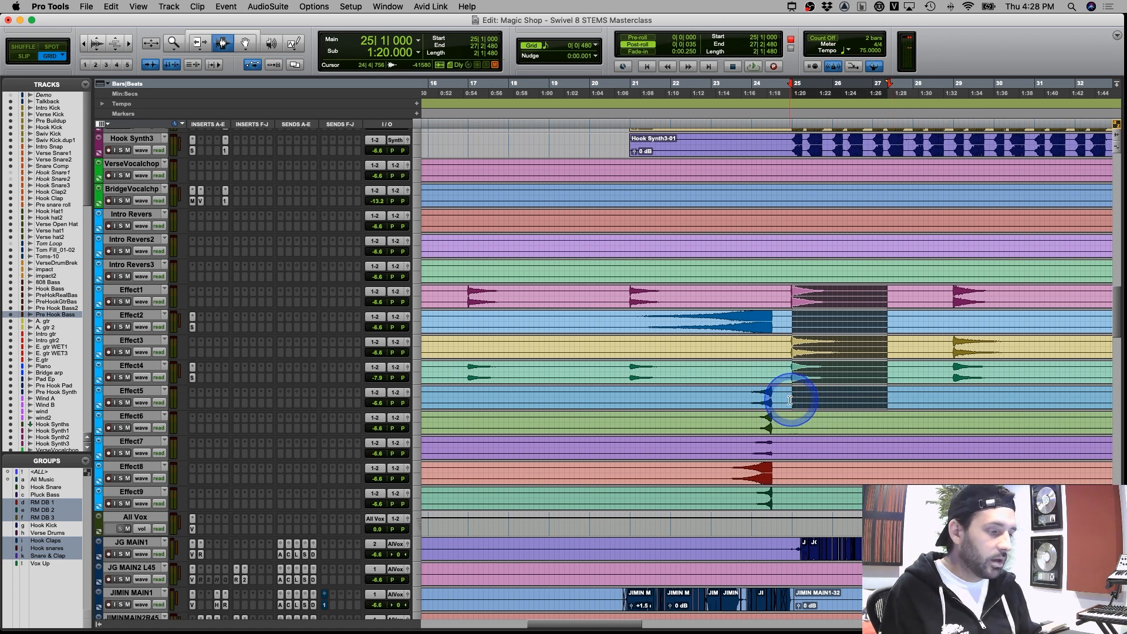
{"action": "key", "text": "super+bracketleft"}
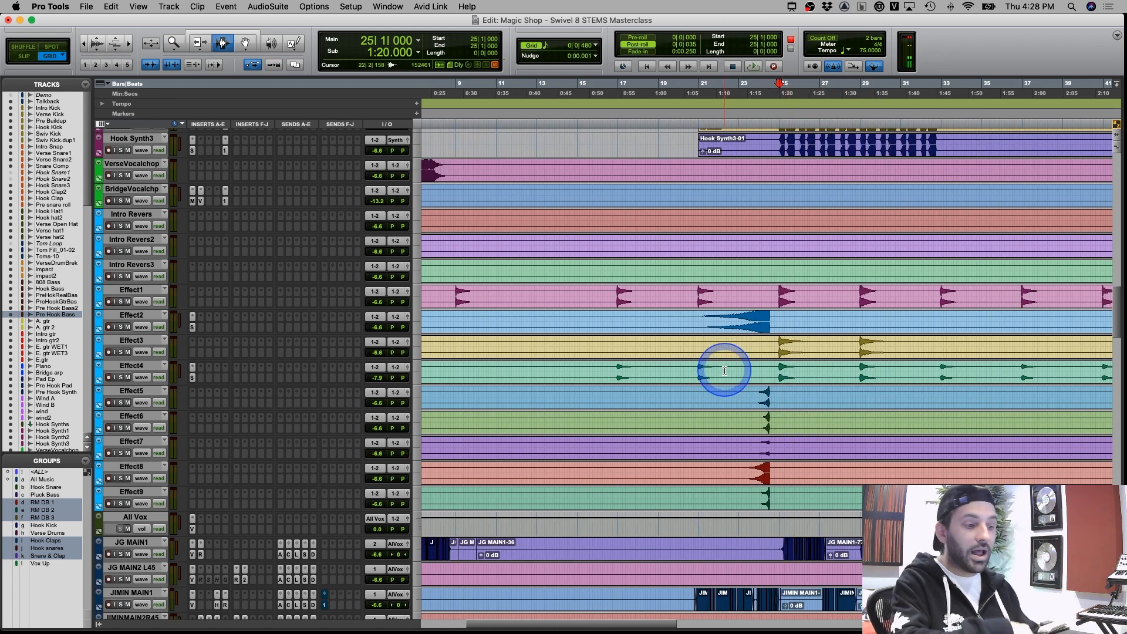
Mark the All Vox track from the start of the session to about bar 42
{"action": "scroll", "coordinate": [690, 393], "scroll_direction": "down", "scroll_amount": 7}
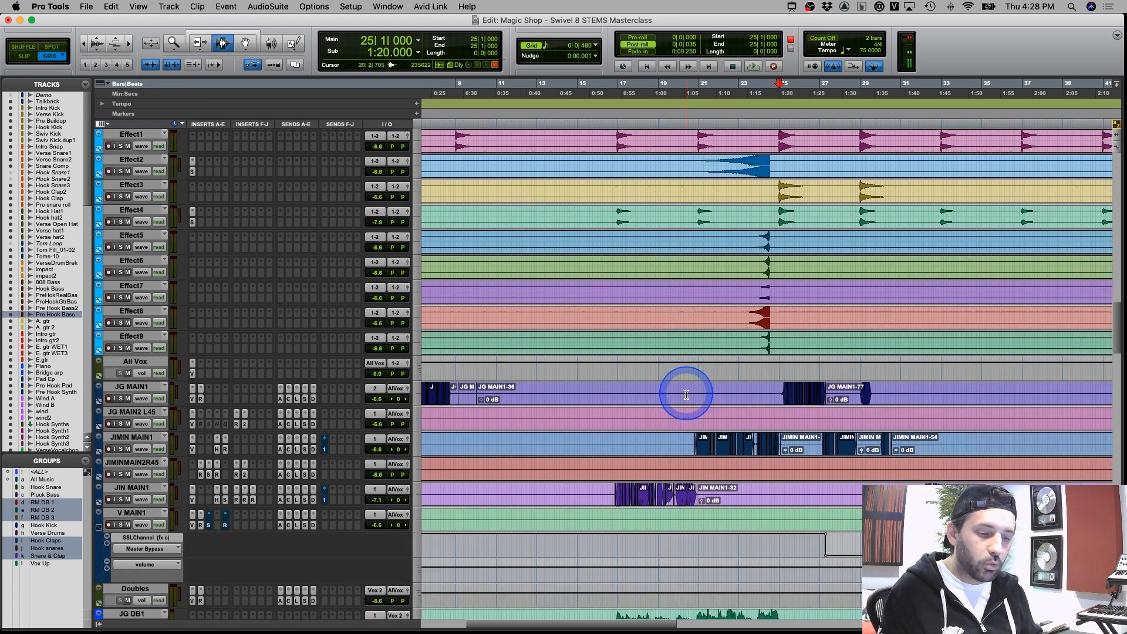
{"action": "left_click", "coordinate": [675, 347]}
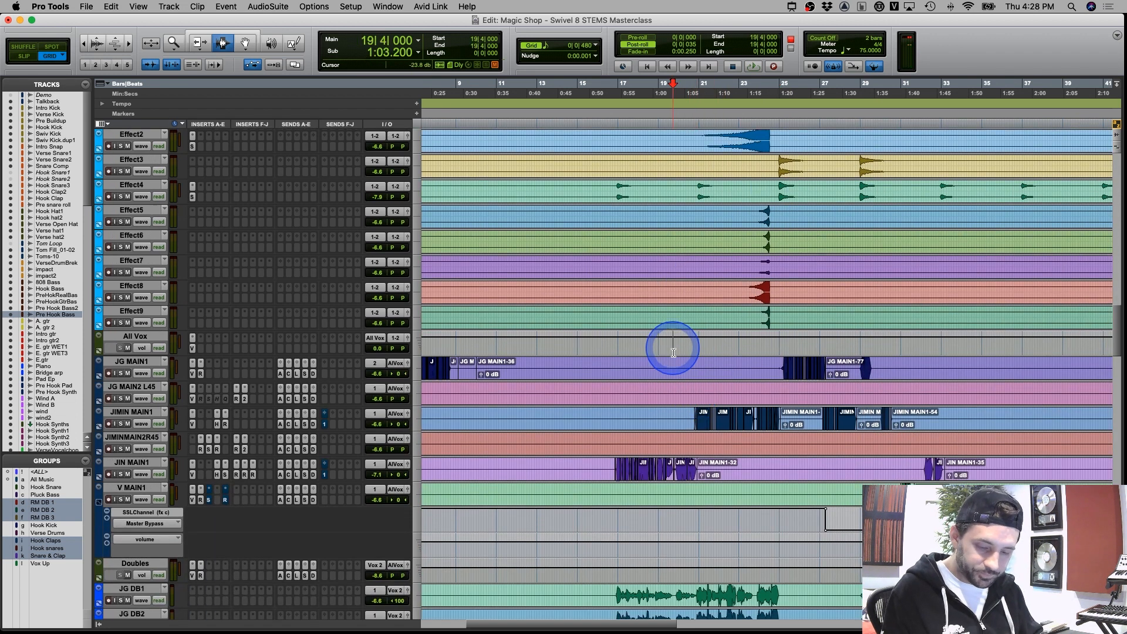
{"action": "key", "text": "super+bracketleft"}
{"action": "left_click_drag", "start_coordinate": [850, 345], "coordinate": [395, 341]}
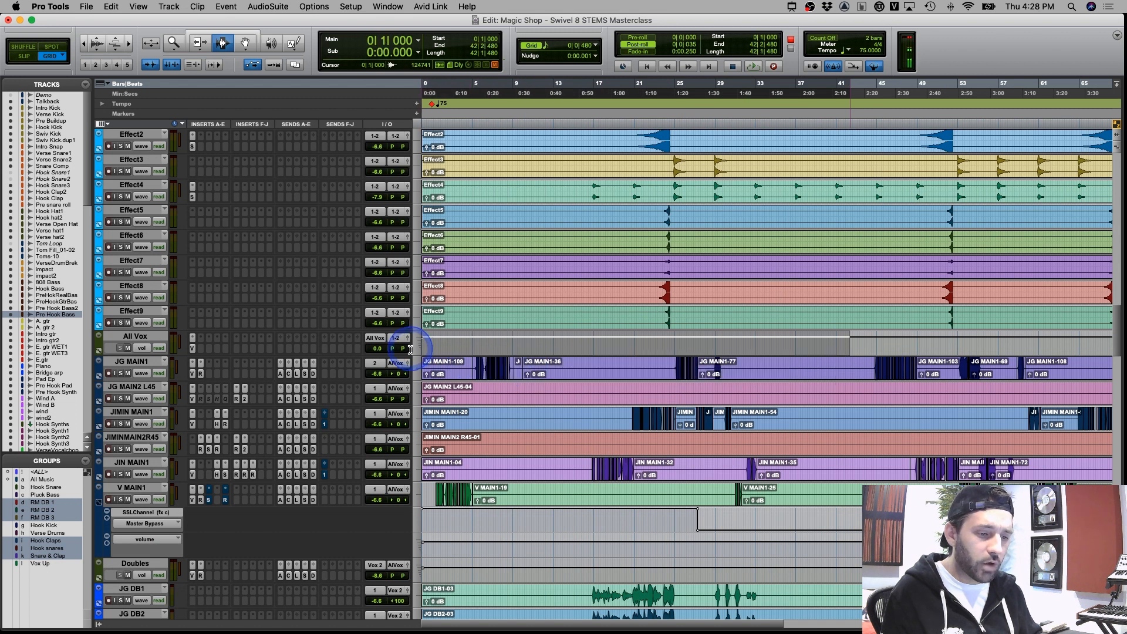
Select the All Vox track, and view the Revival module in its Virtual Mix Rack insert
{"action": "left_click", "coordinate": [136, 336]}
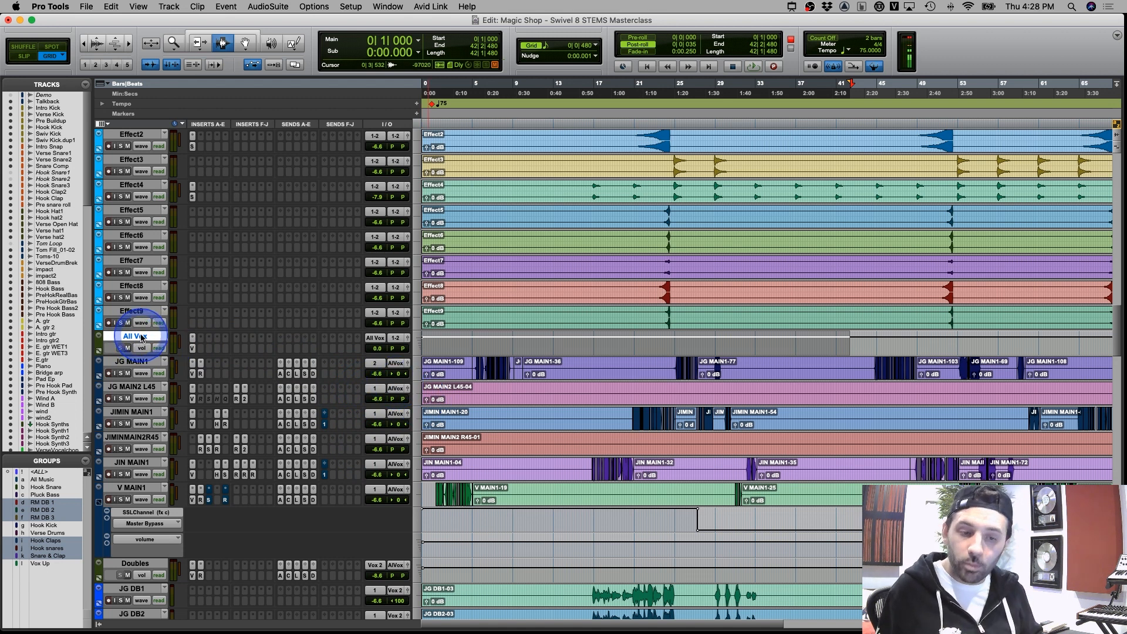
{"action": "left_click", "coordinate": [193, 349]}
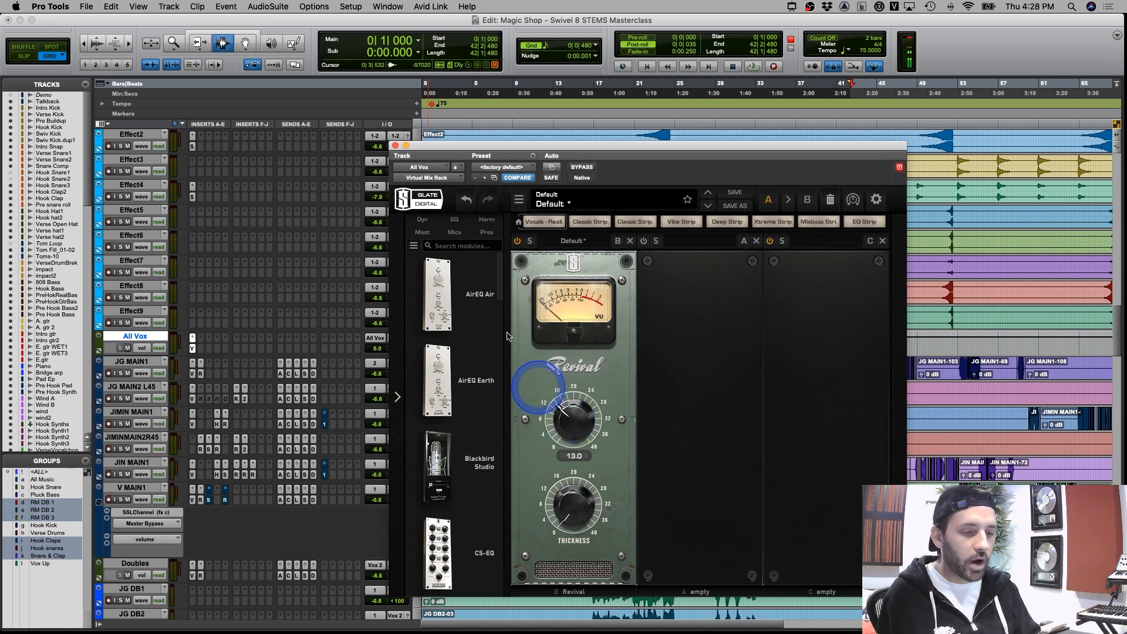
{"action": "left_click", "coordinate": [395, 145]}
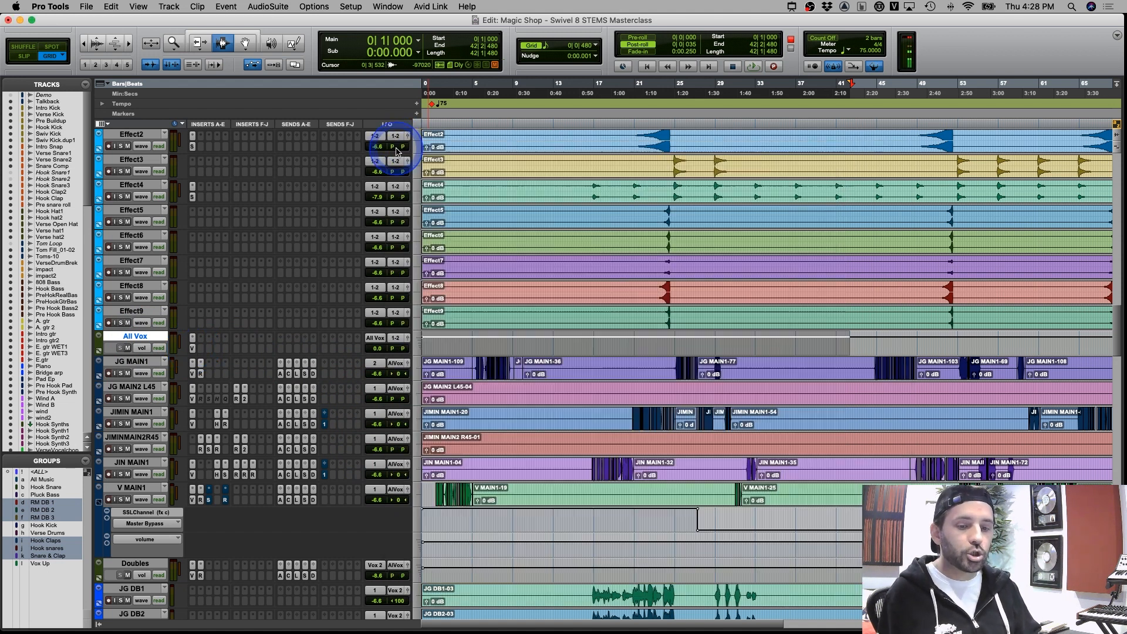
Clear the range on All Vox with the cursor near the end of bar 9, and check the track's vocal insert again
{"action": "left_click", "coordinate": [525, 336]}
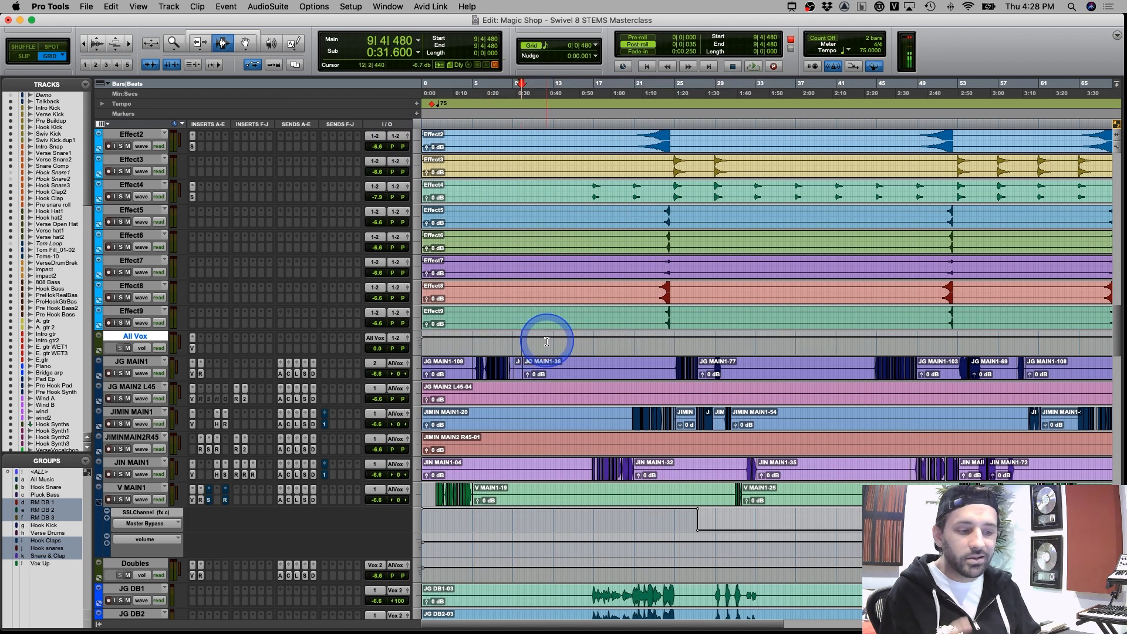
{"action": "left_click", "coordinate": [475, 344]}
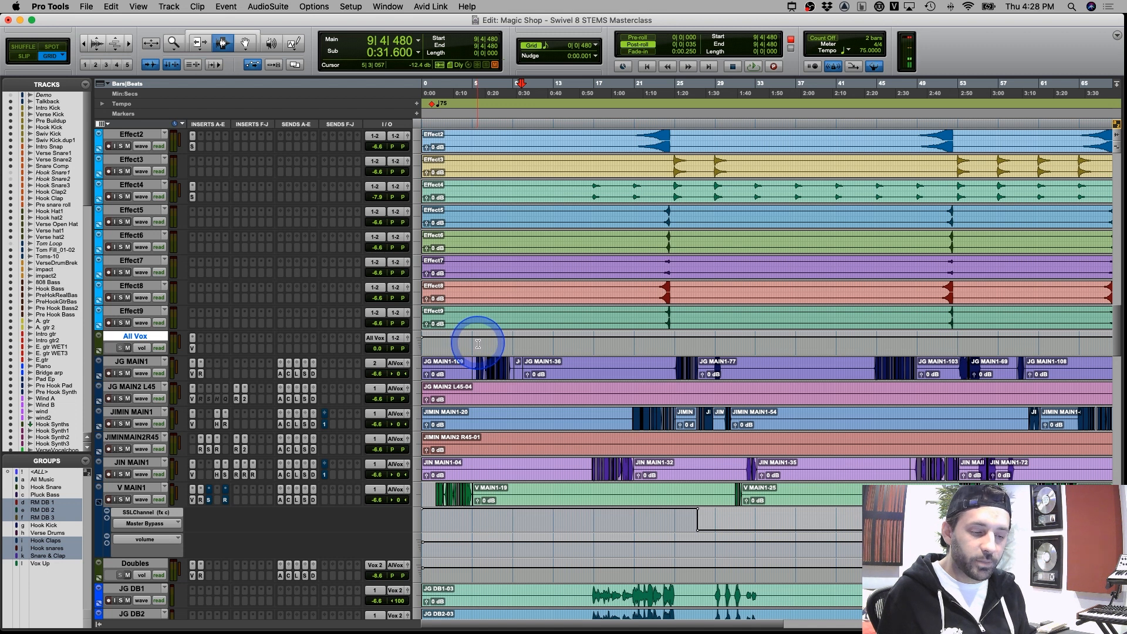
{"action": "left_click_drag", "start_coordinate": [479, 344], "coordinate": [474, 343]}
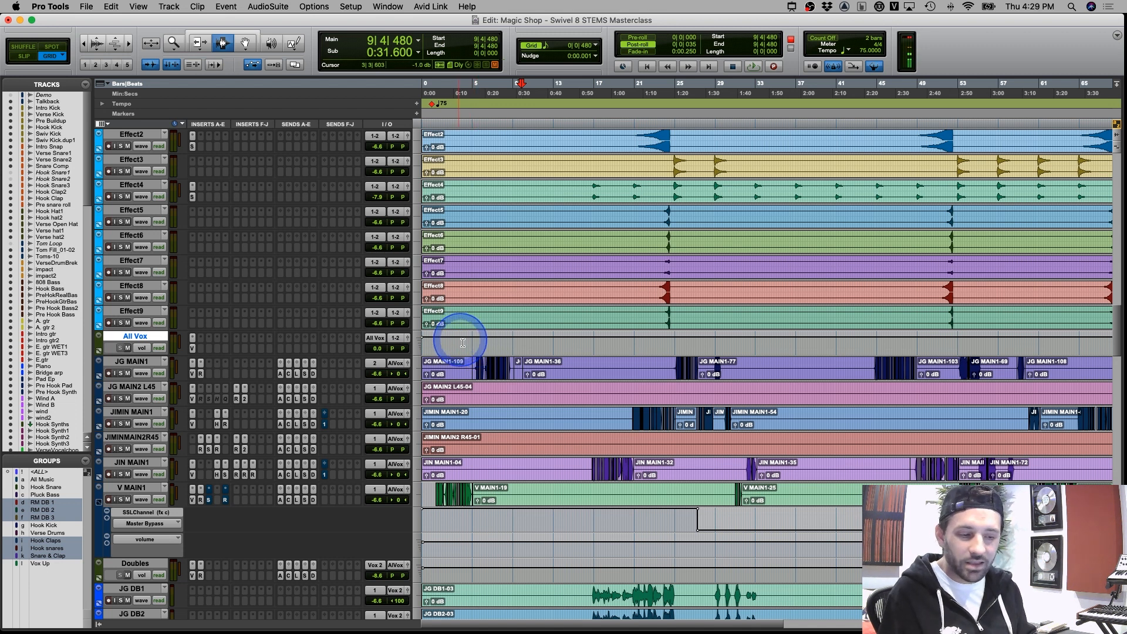
{"action": "left_click", "coordinate": [656, 346]}
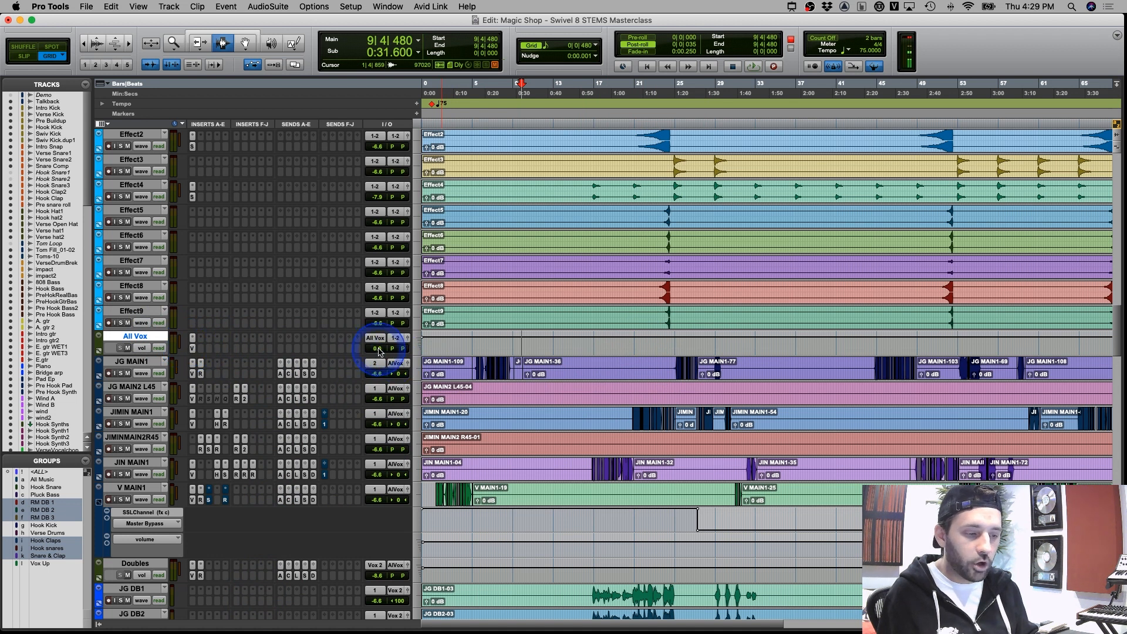
{"action": "left_click", "coordinate": [191, 348]}
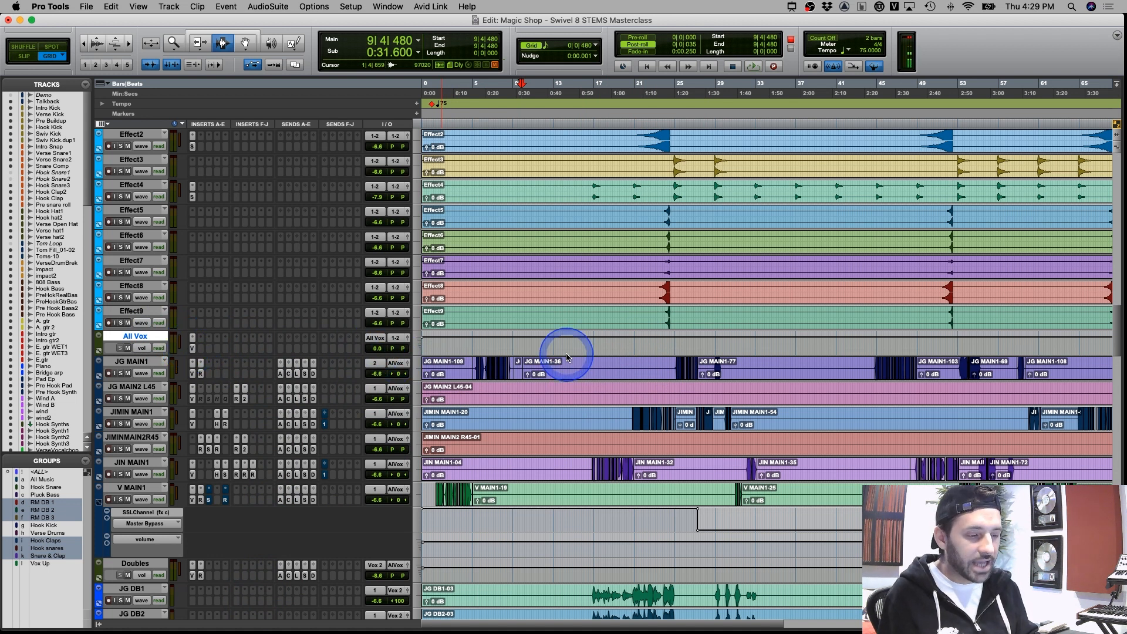
{"action": "left_click", "coordinate": [397, 146]}
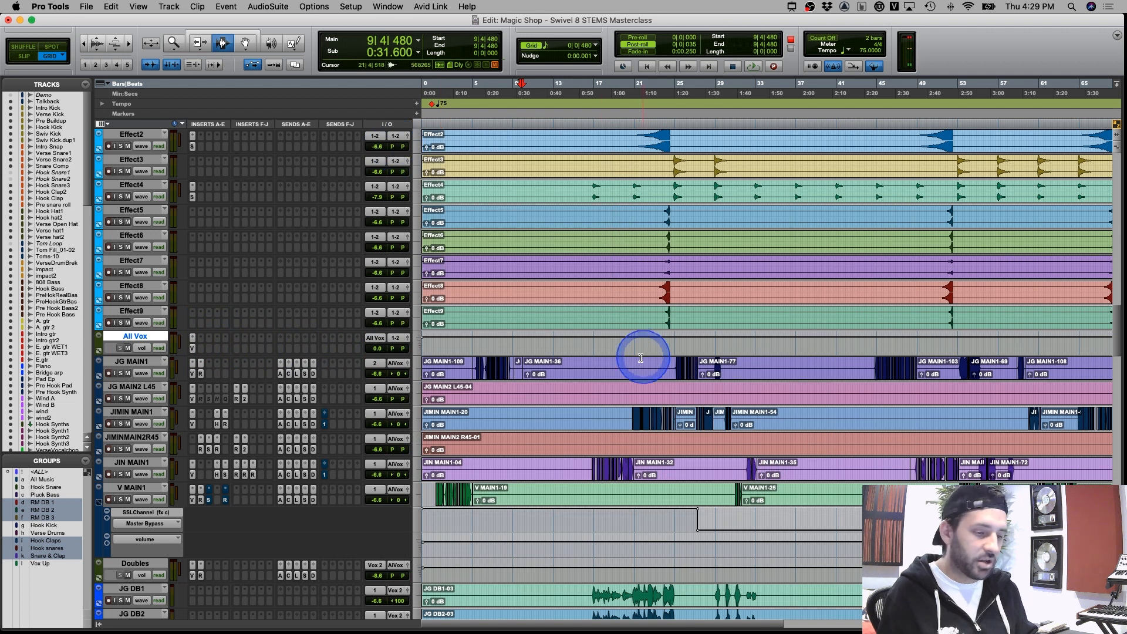
Show the full song length, and mark the lead vocals from JG MAIN1 through V MAIN1 across the whole song
{"action": "left_click", "coordinate": [576, 346]}
{"action": "key", "text": "super+bracketleft"}
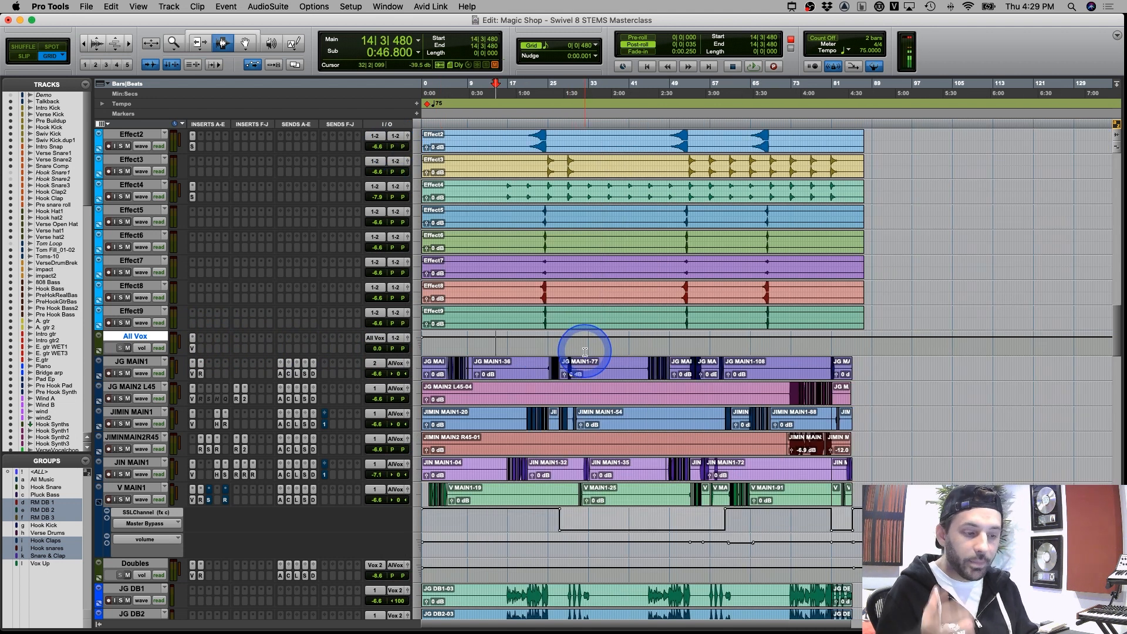
{"action": "left_click_drag", "start_coordinate": [595, 352], "coordinate": [614, 555]}
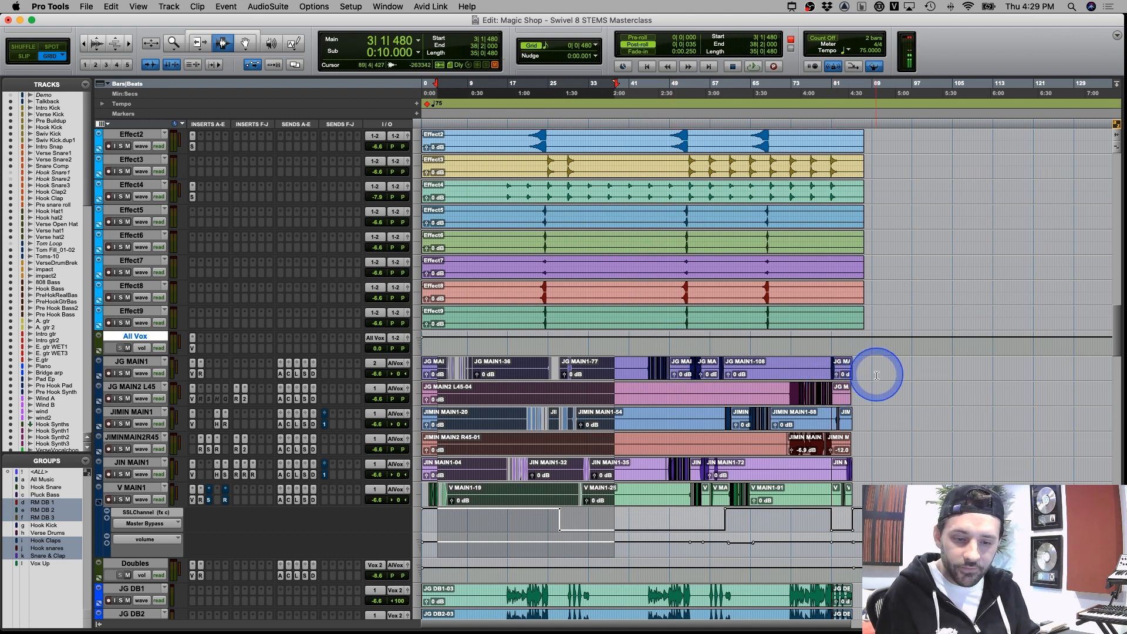
{"action": "left_click_drag", "start_coordinate": [876, 375], "coordinate": [423, 516]}
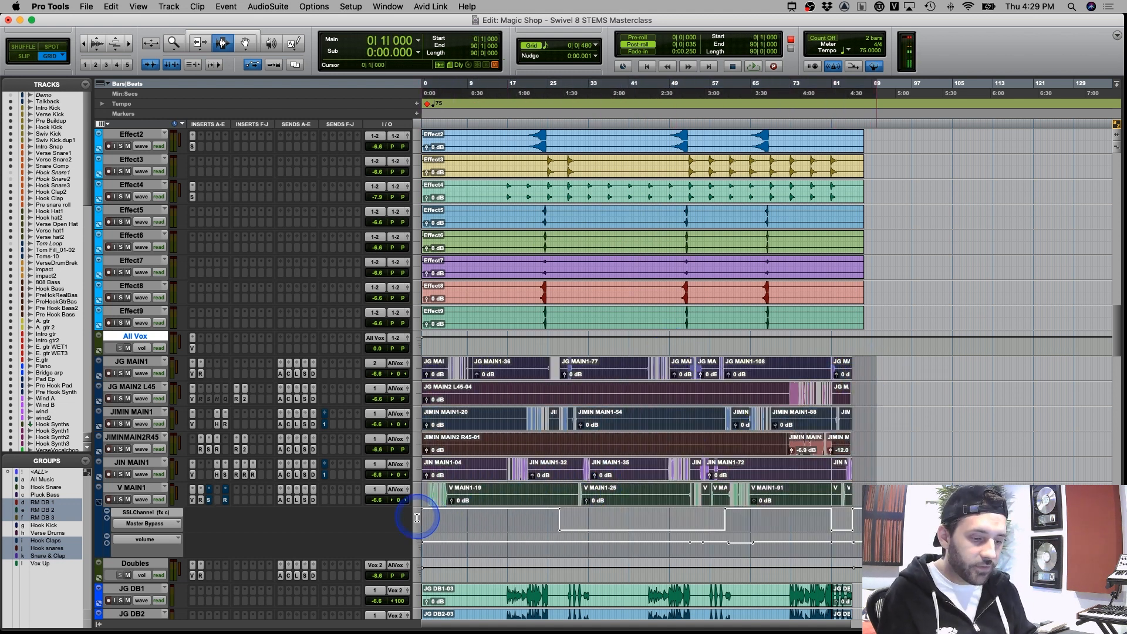
Mark the lead vocals by singer: the two JG MAIN tracks, the two JIMIN MAIN tracks, JIN MAIN1, and V MAIN1
{"action": "left_click_drag", "start_coordinate": [442, 367], "coordinate": [847, 385]}
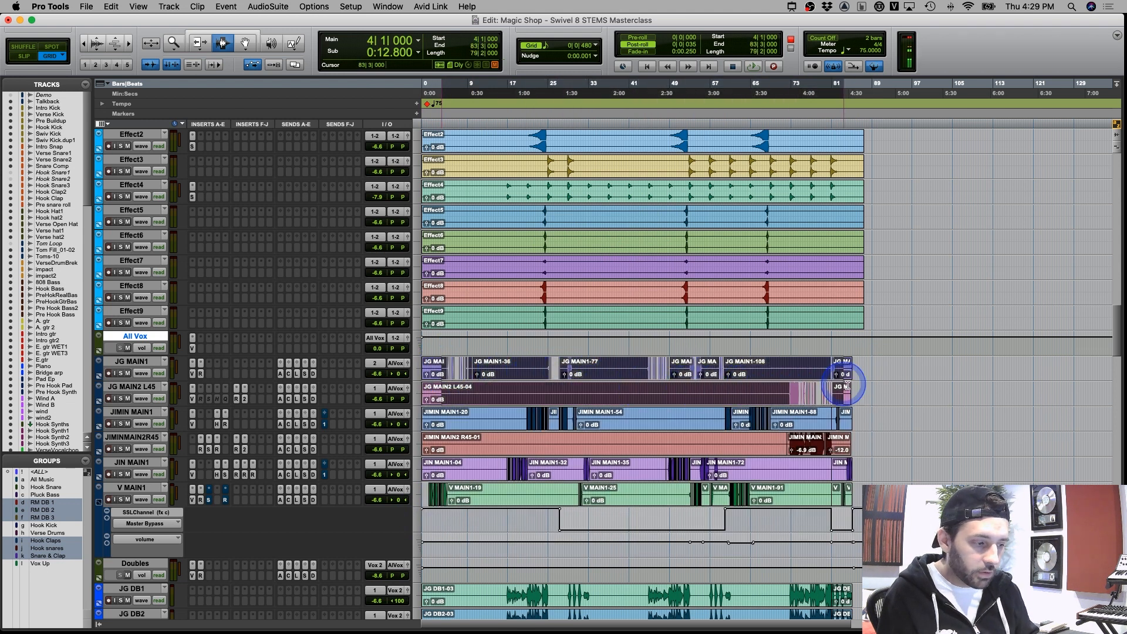
{"action": "left_click", "coordinate": [485, 421]}
{"action": "left_click_drag", "start_coordinate": [485, 421], "coordinate": [877, 435]}
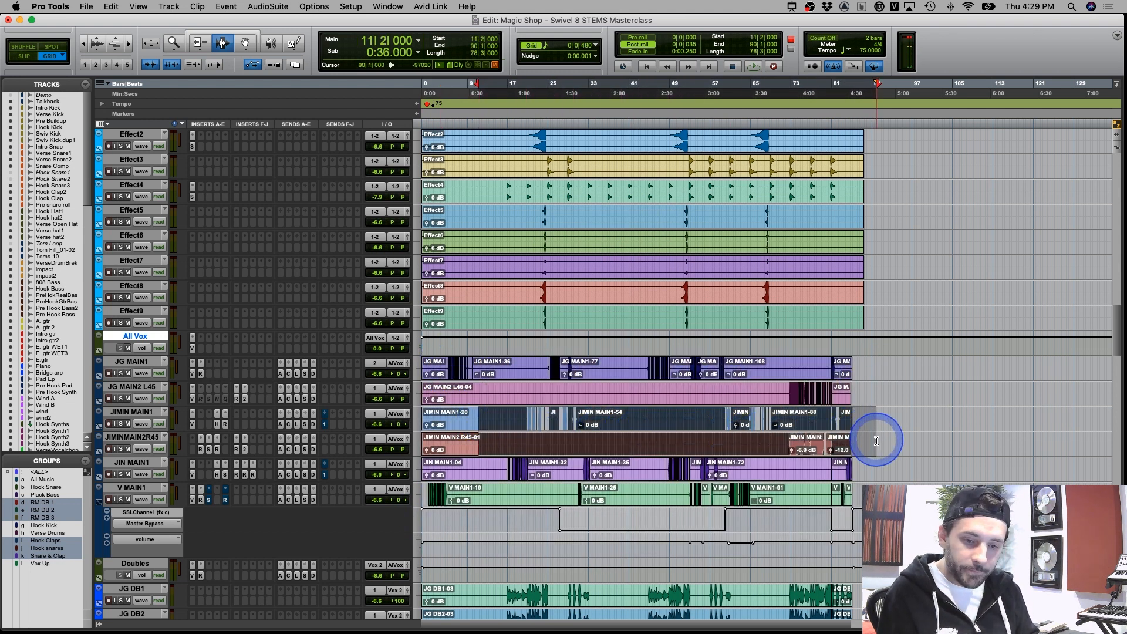
{"action": "left_click_drag", "start_coordinate": [460, 468], "coordinate": [965, 473]}
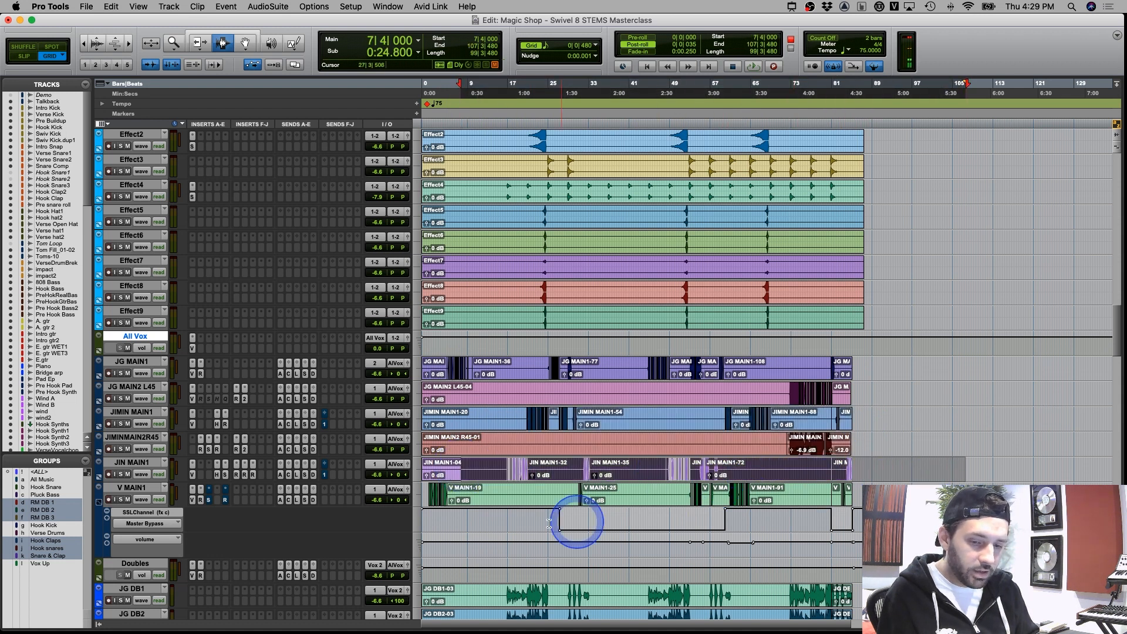
{"action": "left_click_drag", "start_coordinate": [880, 492], "coordinate": [389, 521]}
Hide the automation lanes under V MAIN1, and clear the range with the cursor in bar 46
{"action": "scroll", "coordinate": [389, 521], "scroll_direction": "up", "scroll_amount": 1}
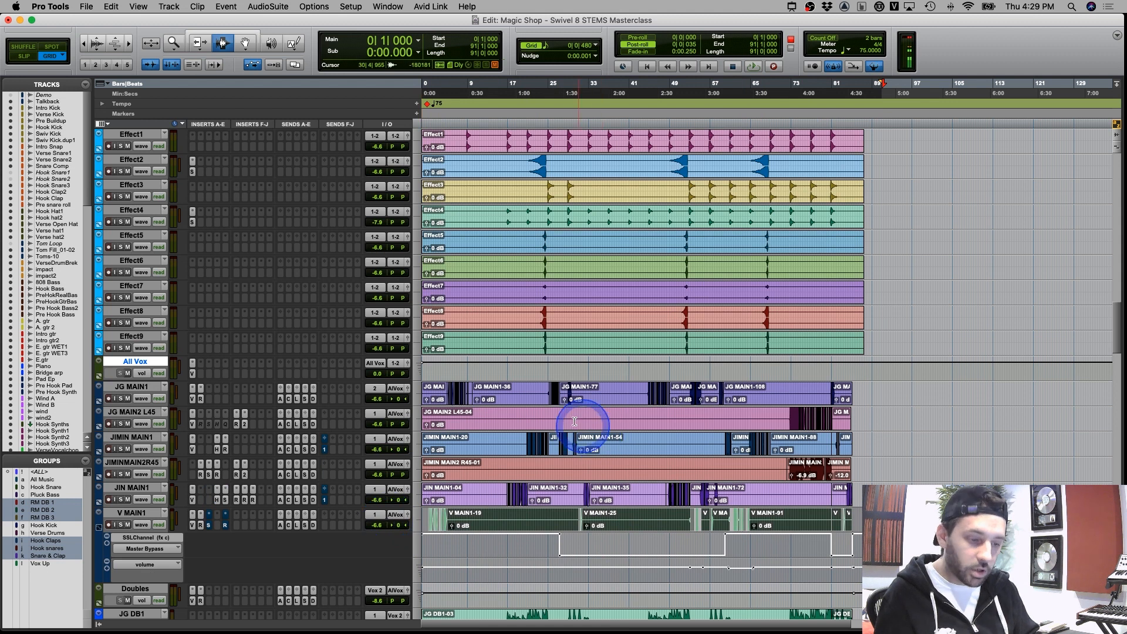
{"action": "left_click", "coordinate": [99, 526]}
{"action": "left_click", "coordinate": [656, 485]}
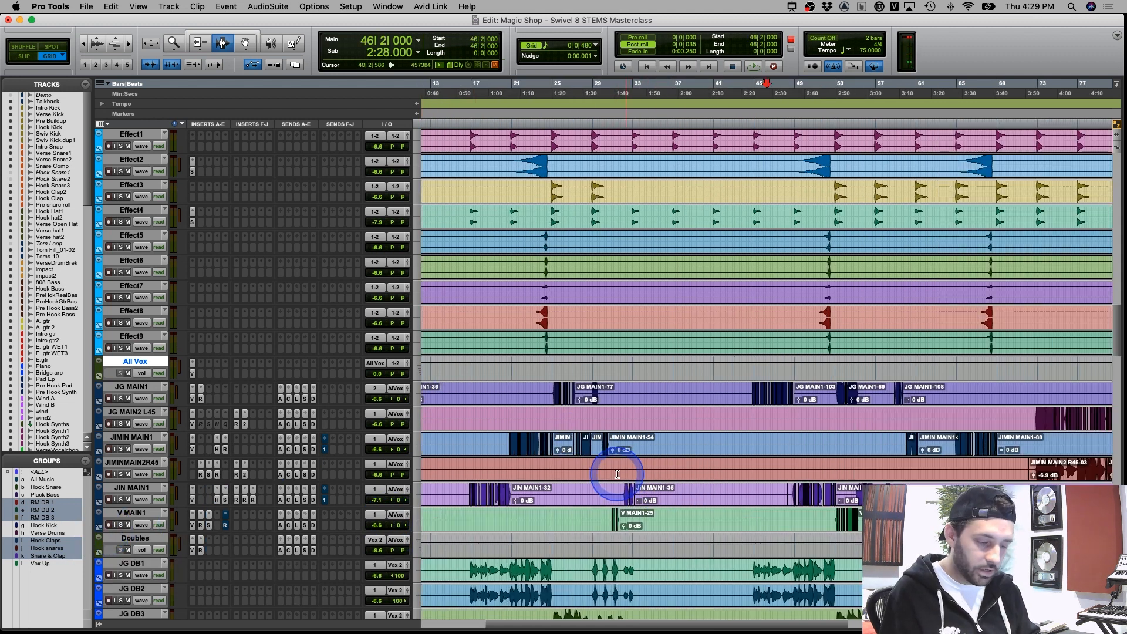
Mark the doubles section from JG DB1 through JG ADLIB 2 across most of the song
{"action": "scroll", "coordinate": [617, 464], "scroll_direction": "down", "scroll_amount": 4}
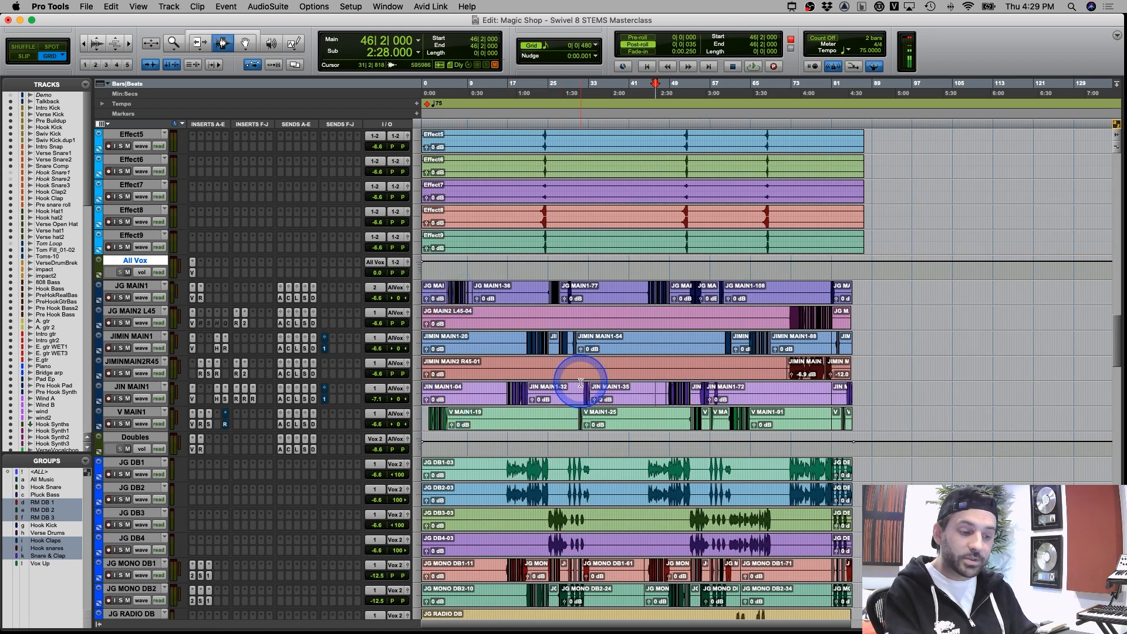
{"action": "scroll", "coordinate": [560, 376], "scroll_direction": "down", "scroll_amount": 3}
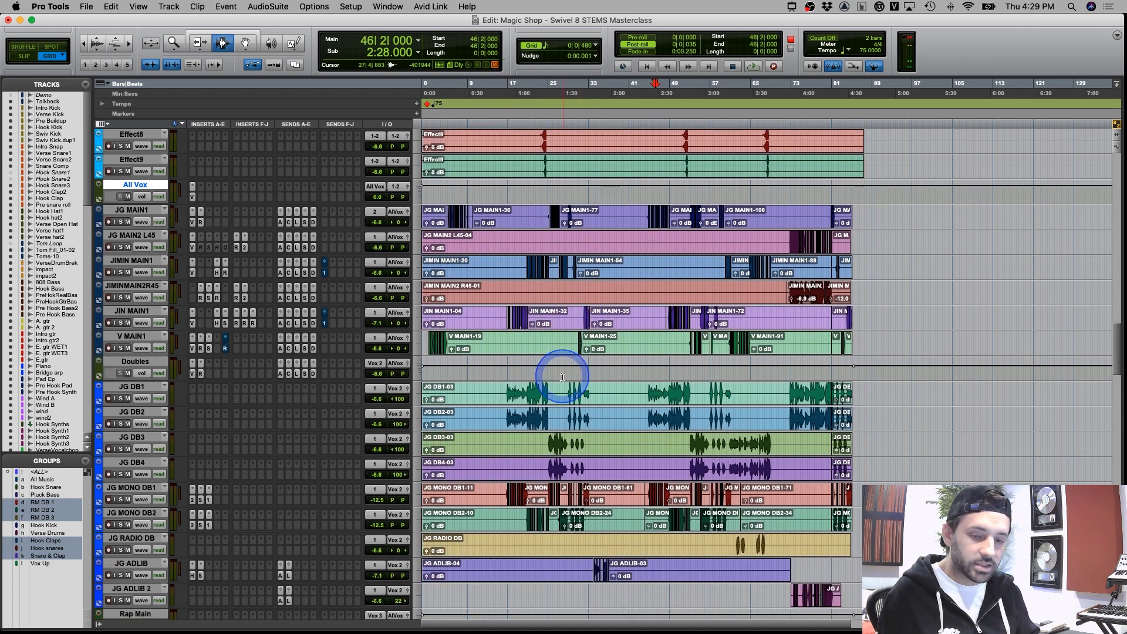
{"action": "left_click_drag", "start_coordinate": [479, 390], "coordinate": [834, 585]}
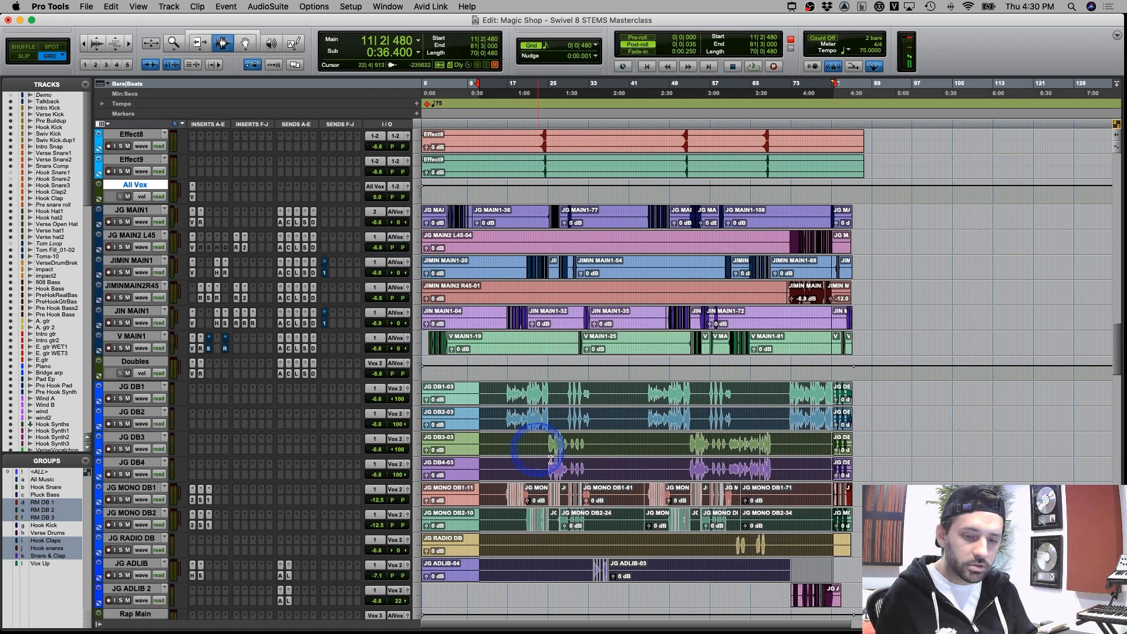
{"action": "left_click_drag", "start_coordinate": [498, 383], "coordinate": [833, 590]}
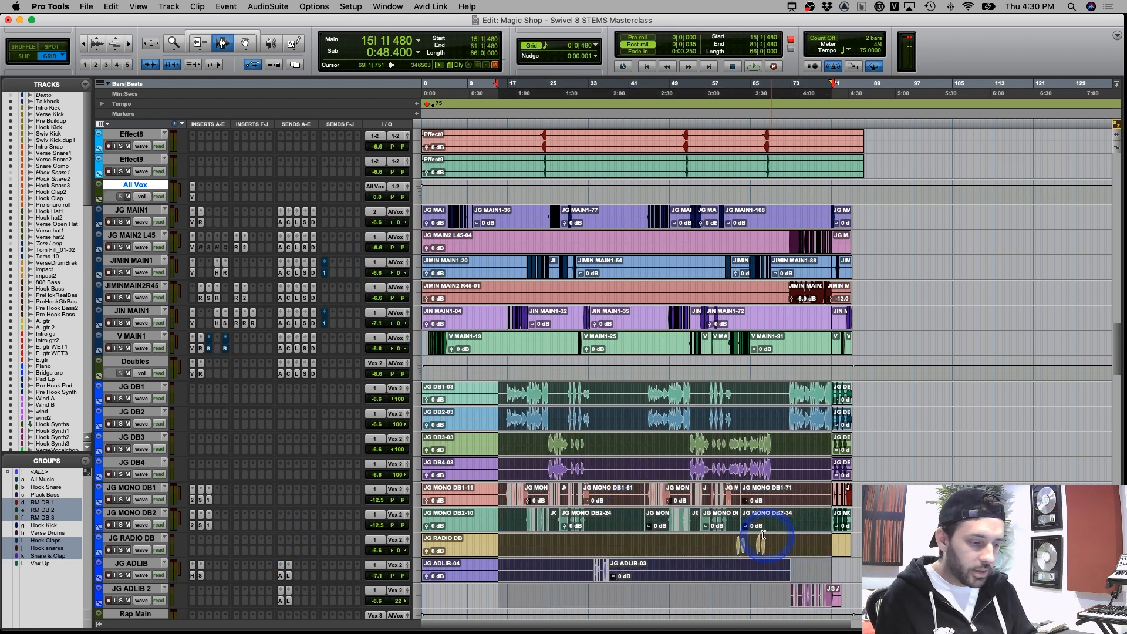
Mark JG ADLIB and JG ADLIB 2 from bar 28 to the song's end, and bring the Rap Main and Rap Dubs tracks into view
{"action": "scroll", "coordinate": [746, 528], "scroll_direction": "down", "scroll_amount": 3}
{"action": "left_click_drag", "start_coordinate": [558, 495], "coordinate": [854, 520]}
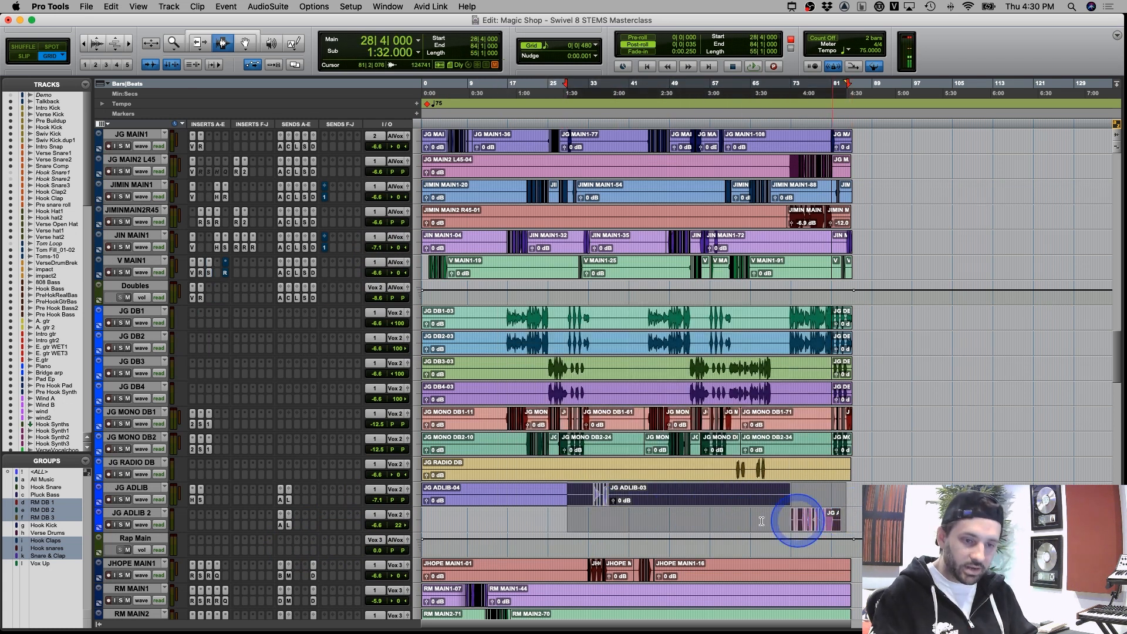
{"action": "scroll", "coordinate": [590, 440], "scroll_direction": "down", "scroll_amount": 3}
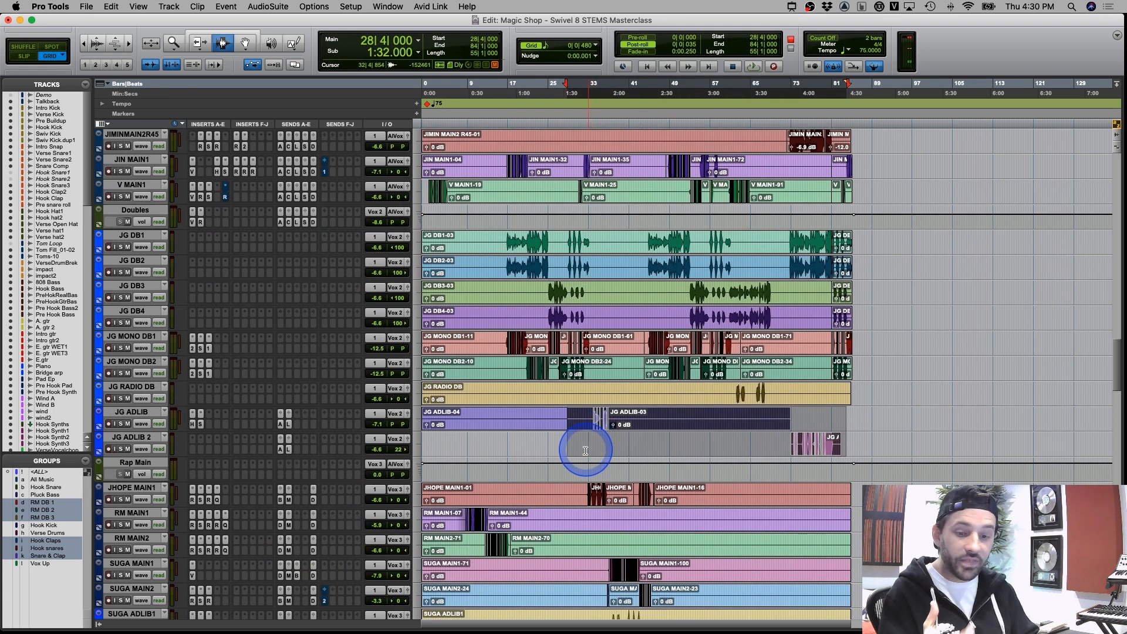
{"action": "scroll", "coordinate": [587, 448], "scroll_direction": "down", "scroll_amount": 6}
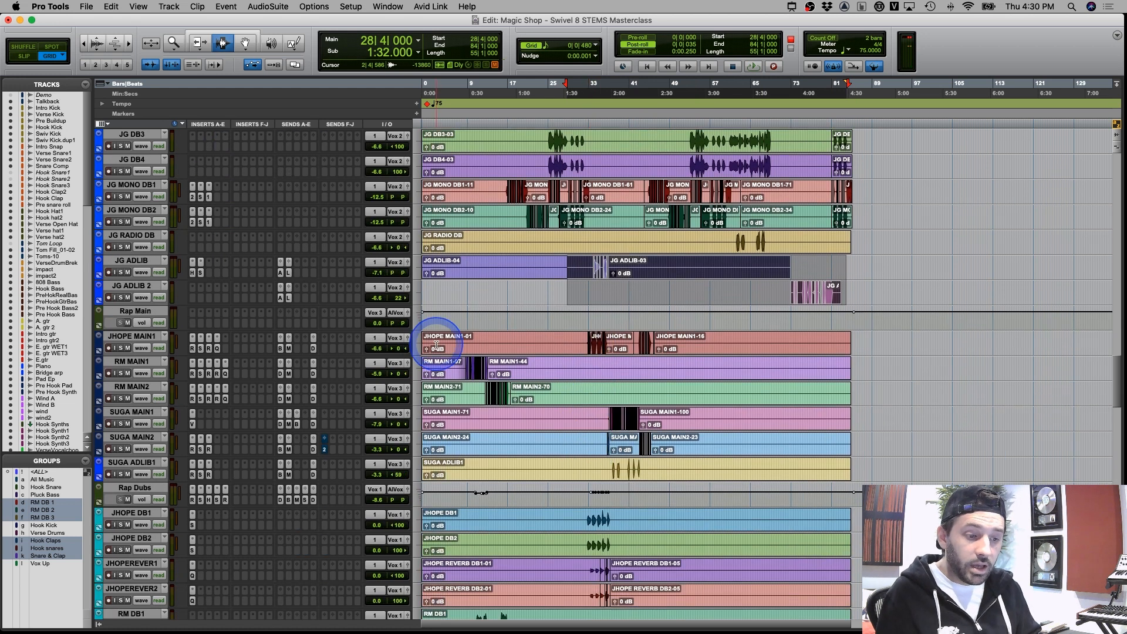
Mark the main raps: JHOPE MAIN1, SUGA MAIN1 through SUGA ADLIB1, and the SUGA ADLIB1 phrases, ending with the cursor in bar 35
{"action": "left_click_drag", "start_coordinate": [484, 338], "coordinate": [705, 336]}
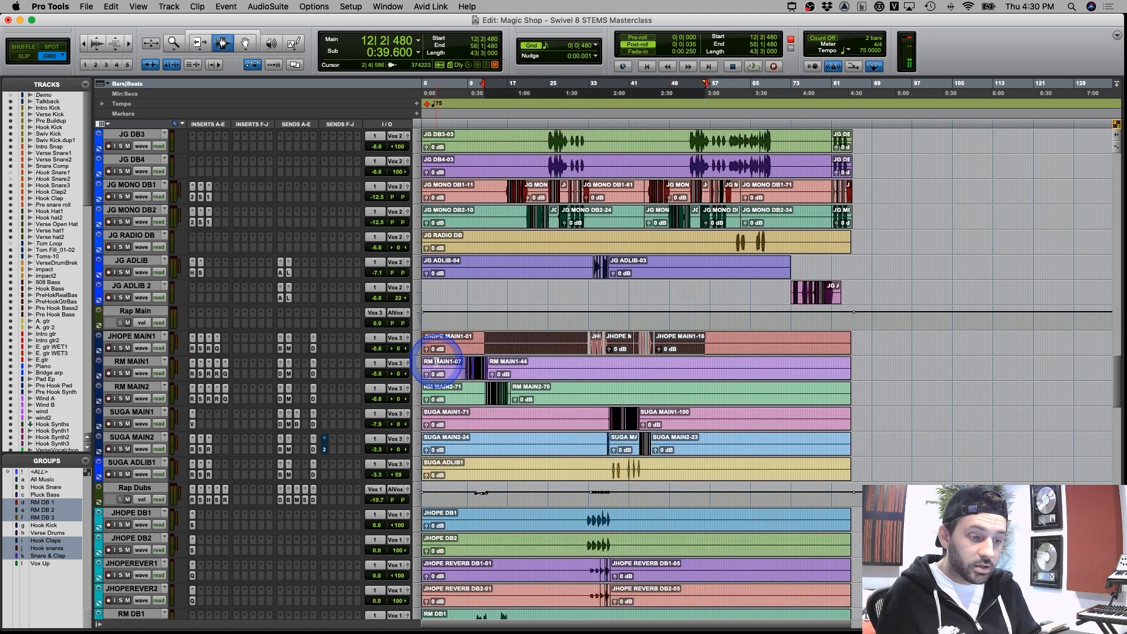
{"action": "left_click_drag", "start_coordinate": [444, 365], "coordinate": [694, 461]}
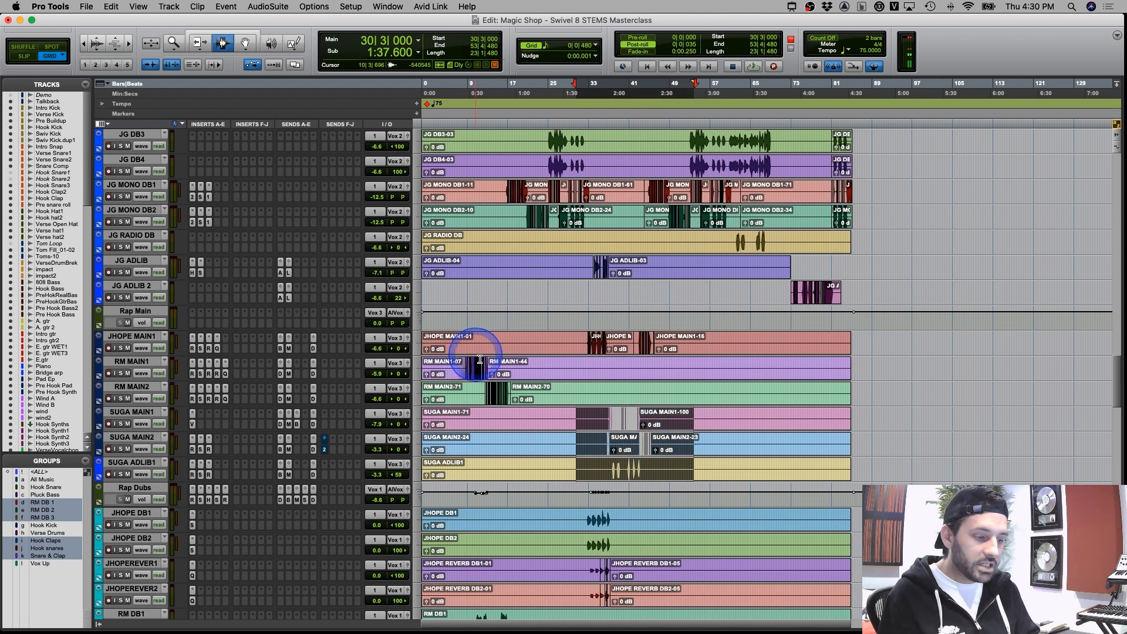
{"action": "left_click_drag", "start_coordinate": [611, 473], "coordinate": [644, 476]}
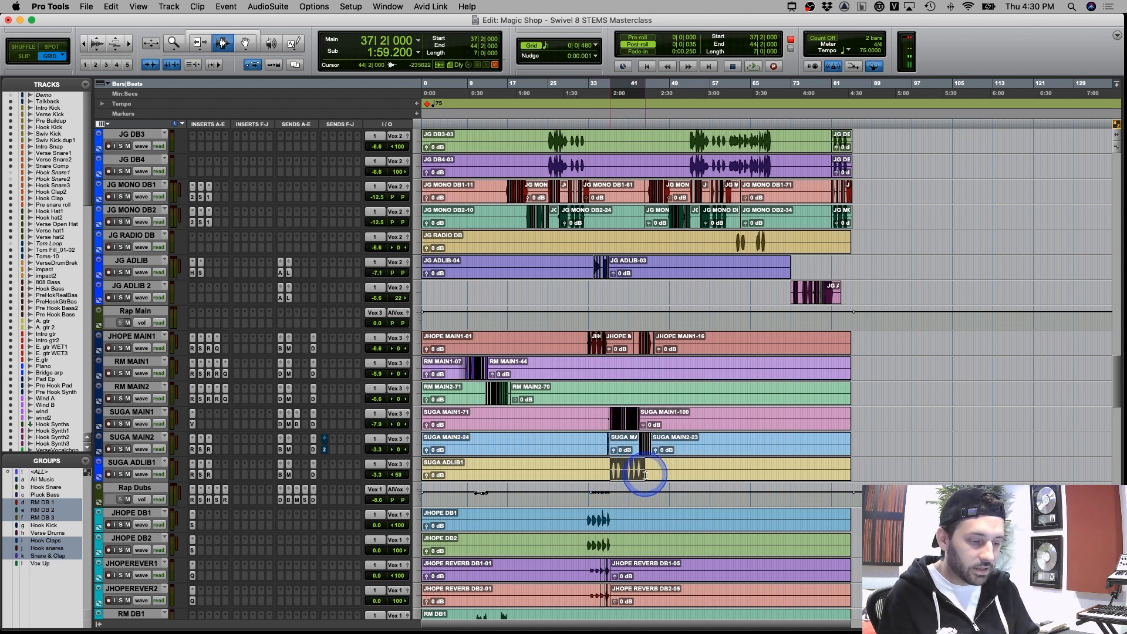
{"action": "left_click", "coordinate": [600, 471]}
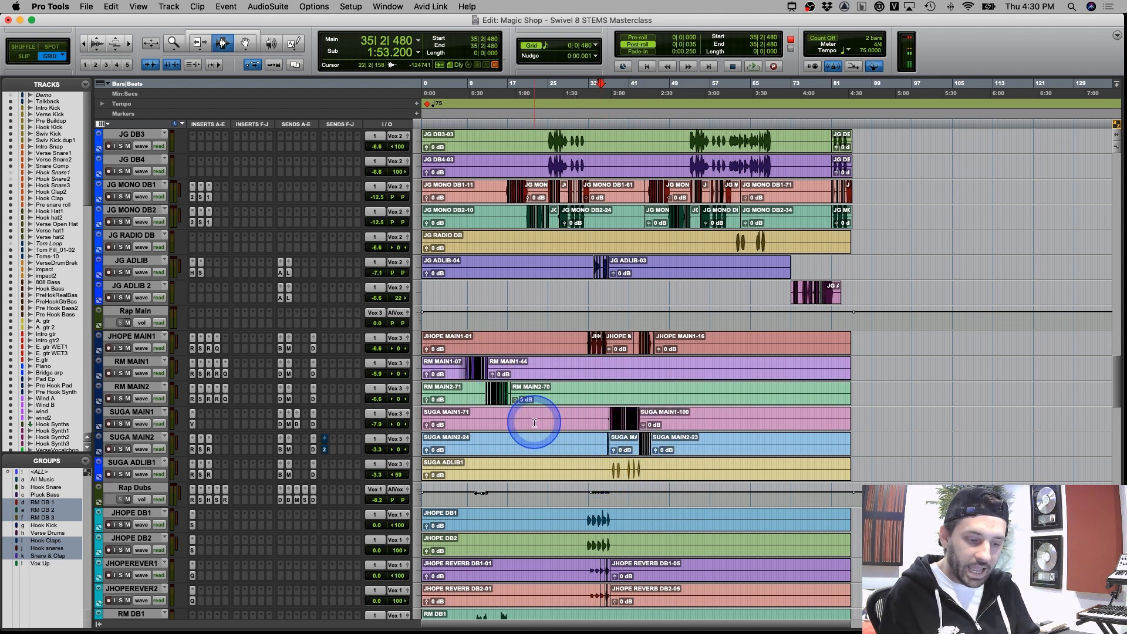
Mark the rap doubles on RM DB1 through RM DB7 in the first verse, and on JHOPE DB1 through JHOPEREVER2 from bar 31
{"action": "scroll", "coordinate": [533, 420], "scroll_direction": "down", "scroll_amount": 5}
{"action": "scroll", "coordinate": [575, 445], "scroll_direction": "down", "scroll_amount": 3}
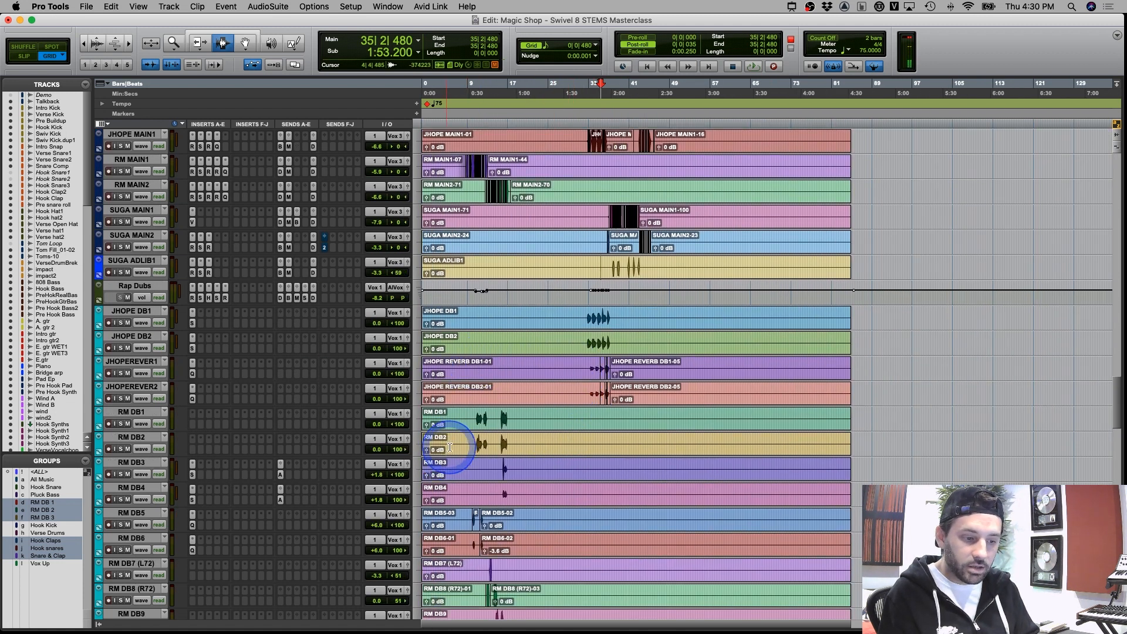
{"action": "left_click_drag", "start_coordinate": [462, 416], "coordinate": [507, 572]}
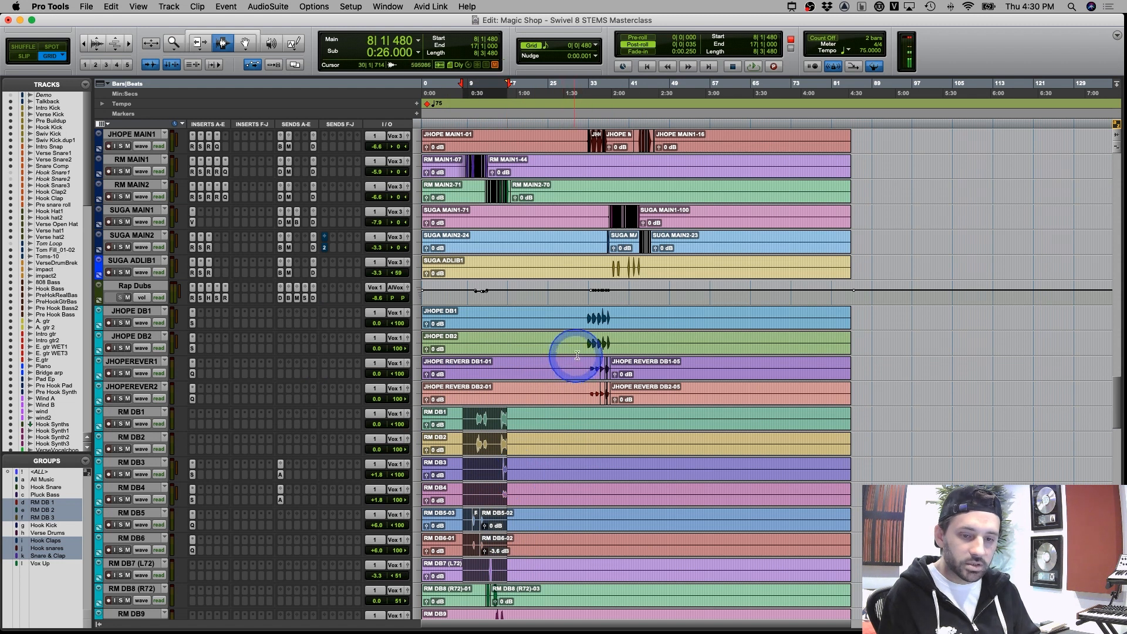
{"action": "left_click_drag", "start_coordinate": [582, 320], "coordinate": [634, 392]}
Mark the SUGA DB1 and SUGA DB2 doubles from bar 37 to bar 44, and clear the range with the cursor in bar 31
{"action": "scroll", "coordinate": [631, 394], "scroll_direction": "down", "scroll_amount": 7}
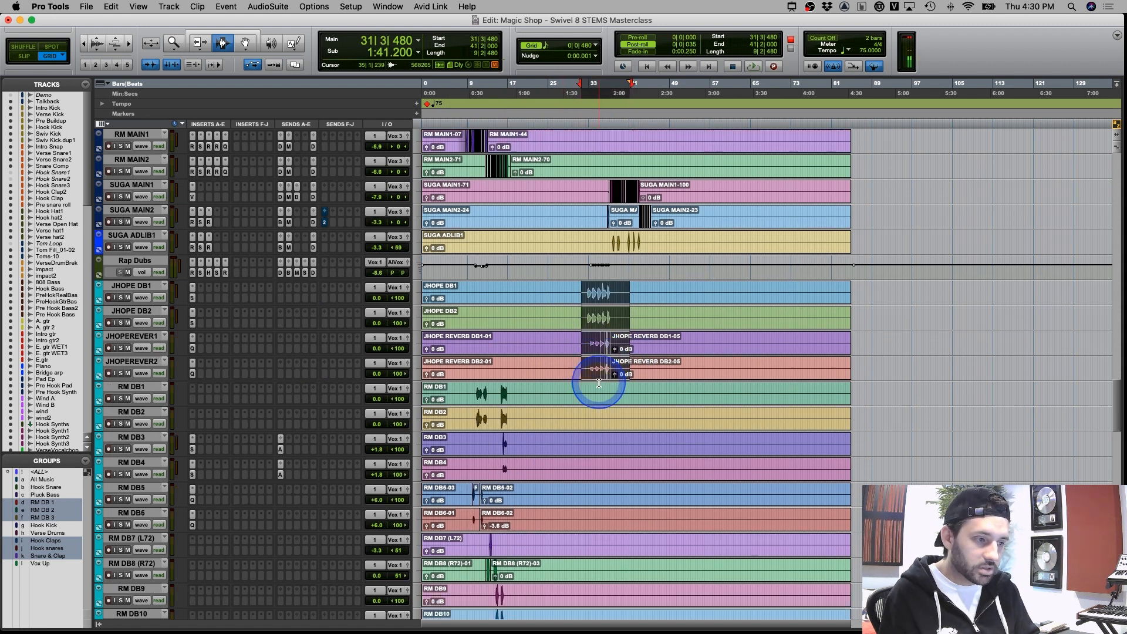
{"action": "left_click_drag", "start_coordinate": [609, 491], "coordinate": [651, 515]}
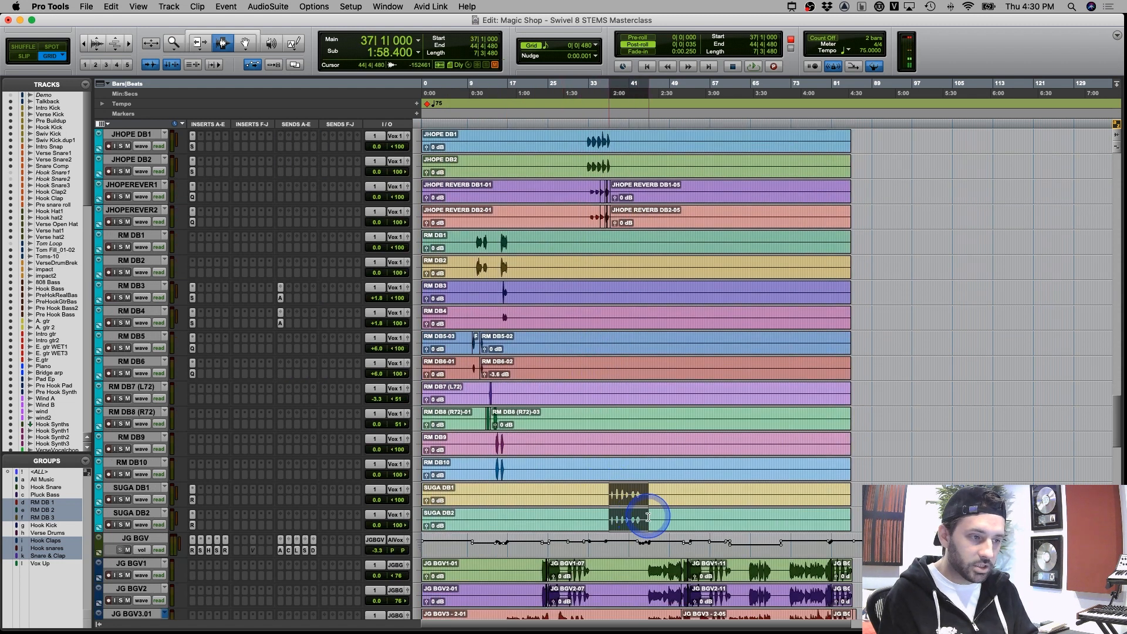
{"action": "scroll", "coordinate": [637, 512], "scroll_direction": "up", "scroll_amount": 8}
{"action": "scroll", "coordinate": [638, 512], "scroll_direction": "down", "scroll_amount": 8}
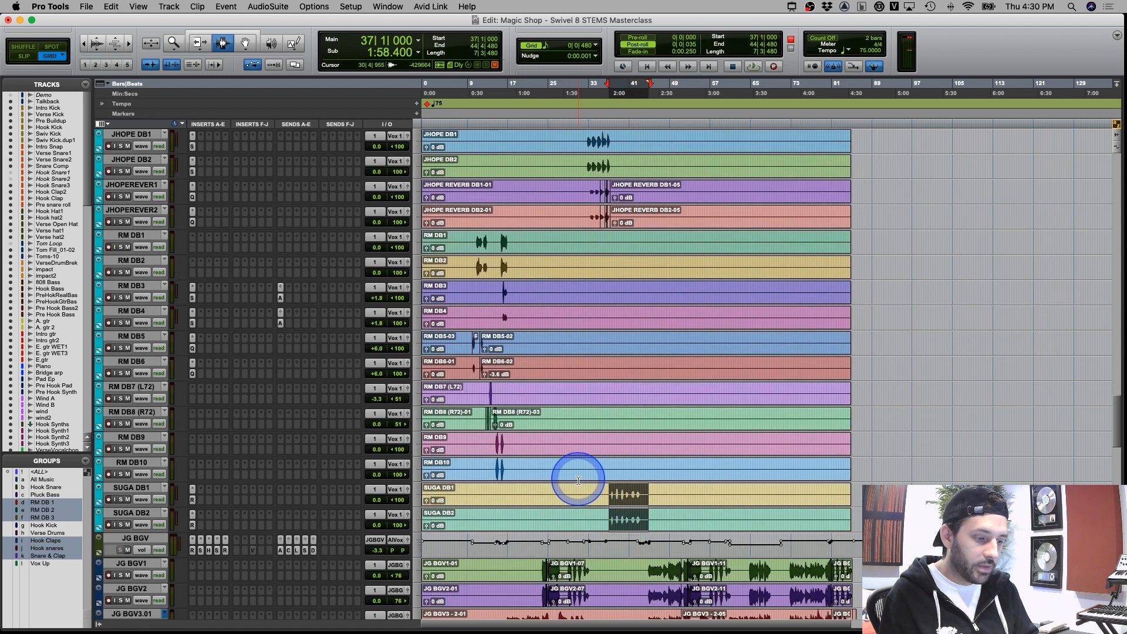
{"action": "left_click", "coordinate": [579, 478]}
{"action": "scroll", "coordinate": [559, 458], "scroll_direction": "down", "scroll_amount": 5}
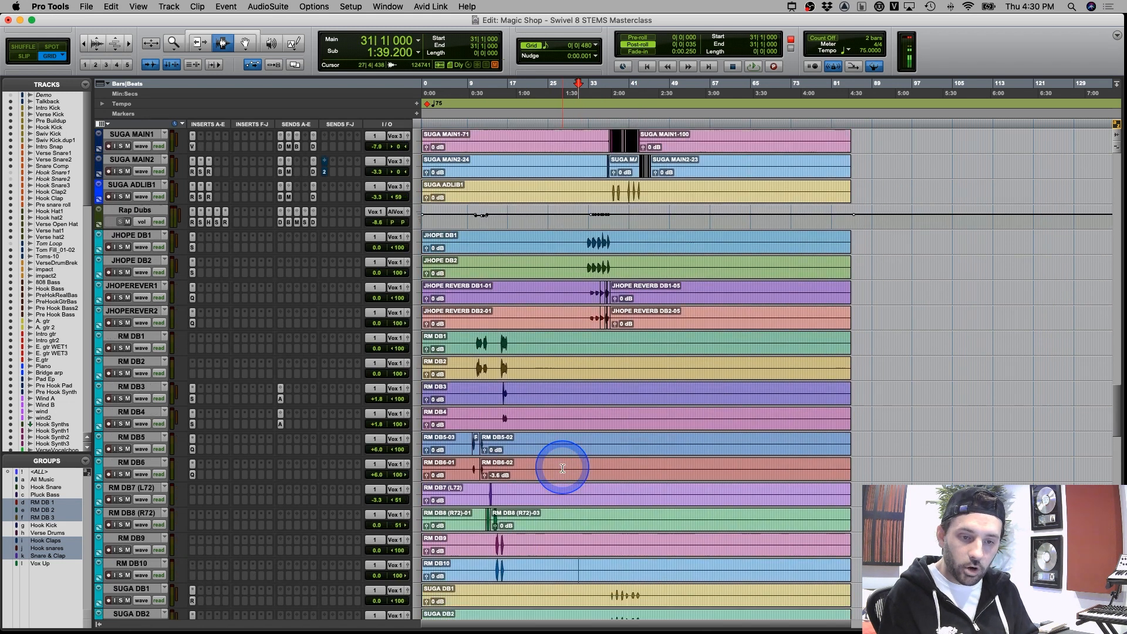
Mark the JG background vocals from JG BGV1 through JG BGV12, bars 20 to 67, and clear the range with the cursor in bar 51
{"action": "scroll", "coordinate": [547, 429], "scroll_direction": "down", "scroll_amount": 6}
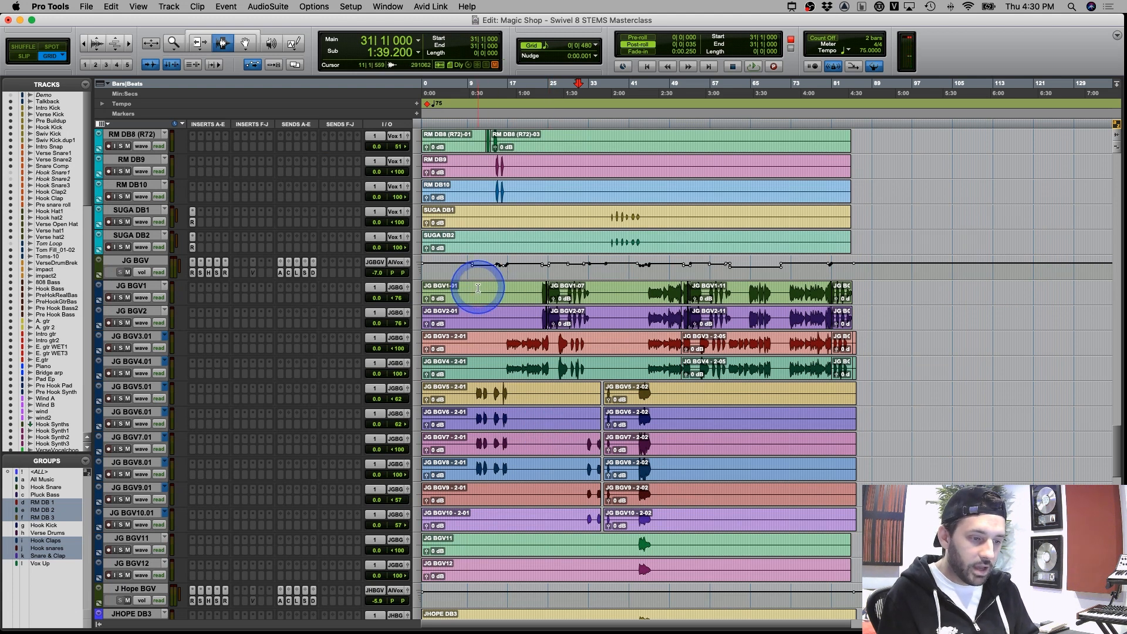
{"action": "left_click_drag", "start_coordinate": [524, 294], "coordinate": [765, 572]}
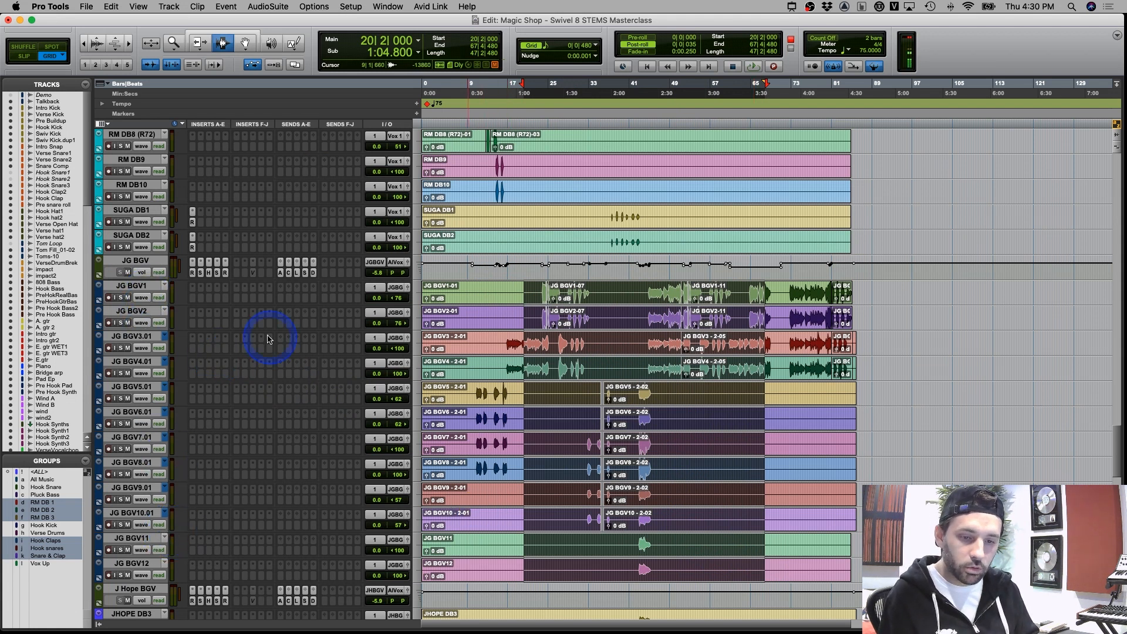
{"action": "left_click", "coordinate": [165, 337]}
{"action": "key", "text": "Escape"}
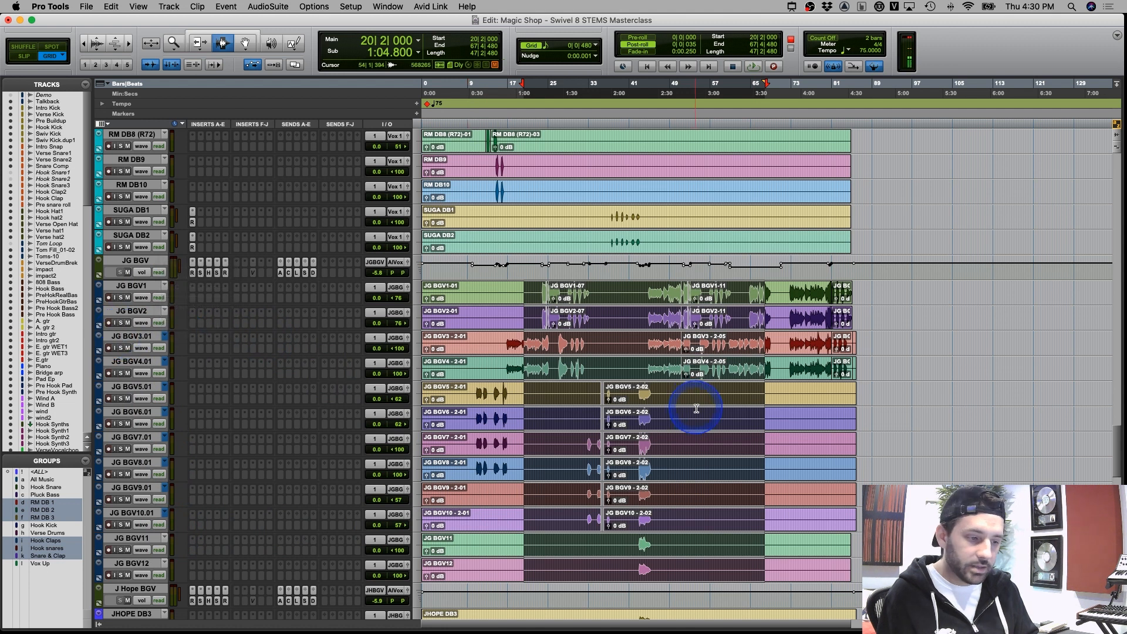
{"action": "left_click", "coordinate": [684, 410]}
Mark the J Hope background vocals from JHOPE DB3 through JHOPEREVER4 around bars 40 to 46, and clear the range at bar 41
{"action": "scroll", "coordinate": [666, 409], "scroll_direction": "down", "scroll_amount": 10}
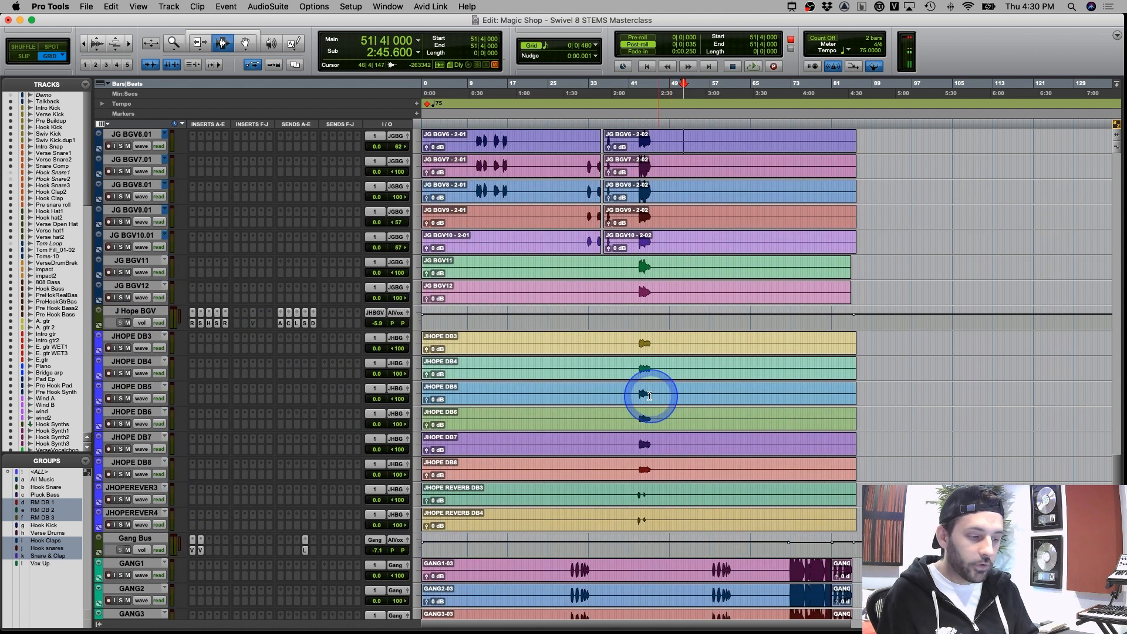
{"action": "left_click_drag", "start_coordinate": [629, 340], "coordinate": [656, 514]}
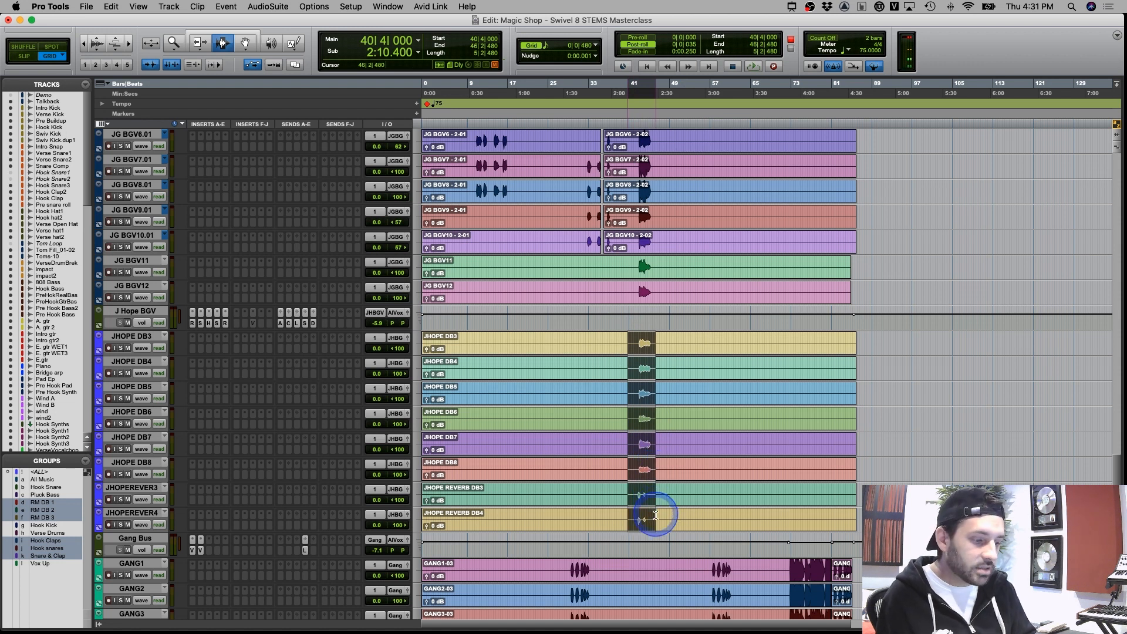
{"action": "left_click", "coordinate": [629, 466]}
Mark GANG1 through GANG8 from bar 29 to 44 and from bar 72 to 86, and clear the range at bar 29
{"action": "scroll", "coordinate": [629, 466], "scroll_direction": "down", "scroll_amount": 5}
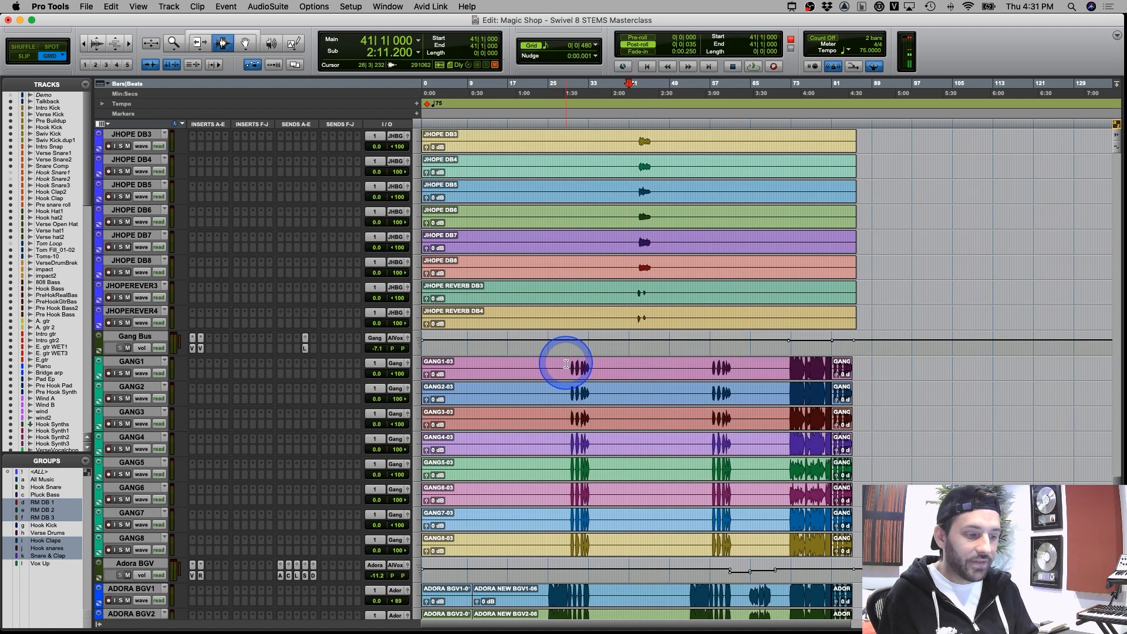
{"action": "left_click_drag", "start_coordinate": [566, 364], "coordinate": [648, 537]}
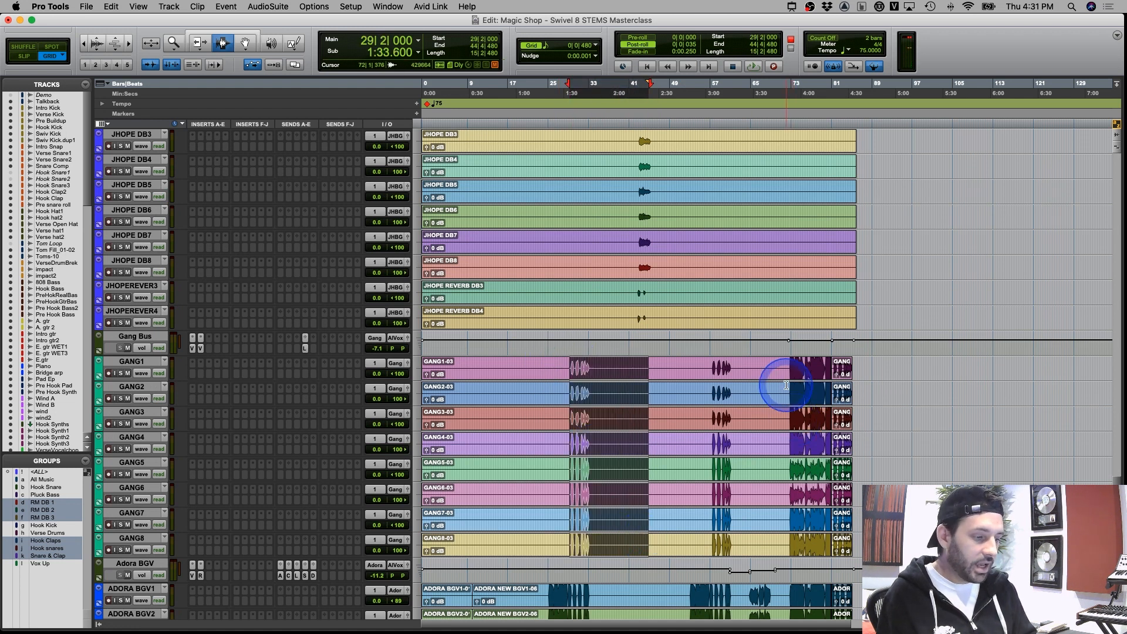
{"action": "left_click_drag", "start_coordinate": [787, 366], "coordinate": [857, 546]}
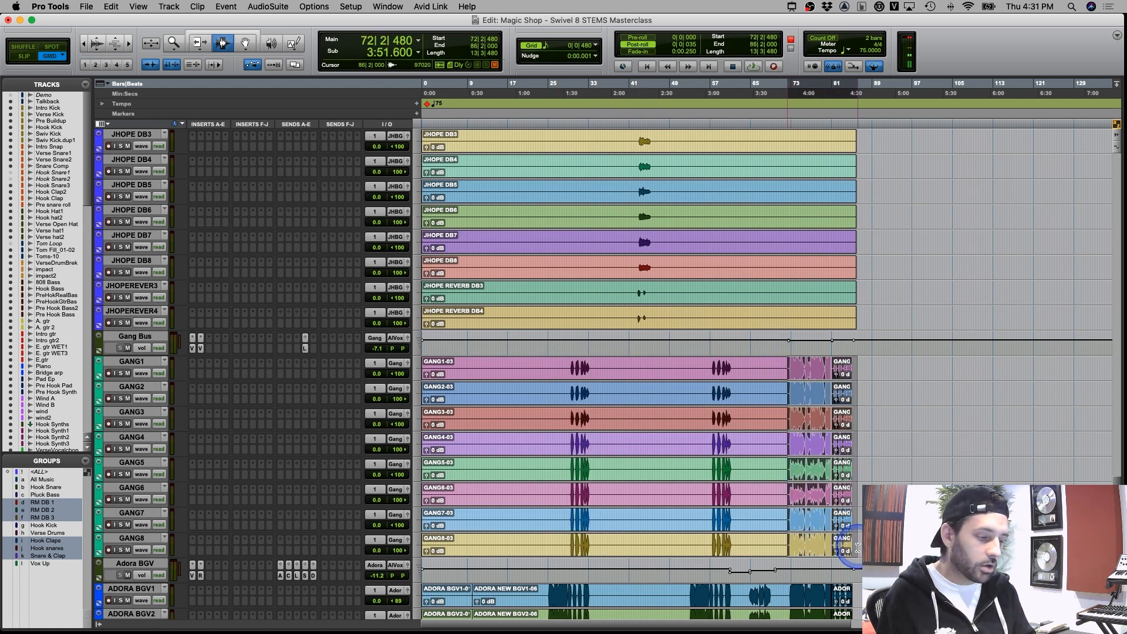
{"action": "left_click", "coordinate": [567, 428]}
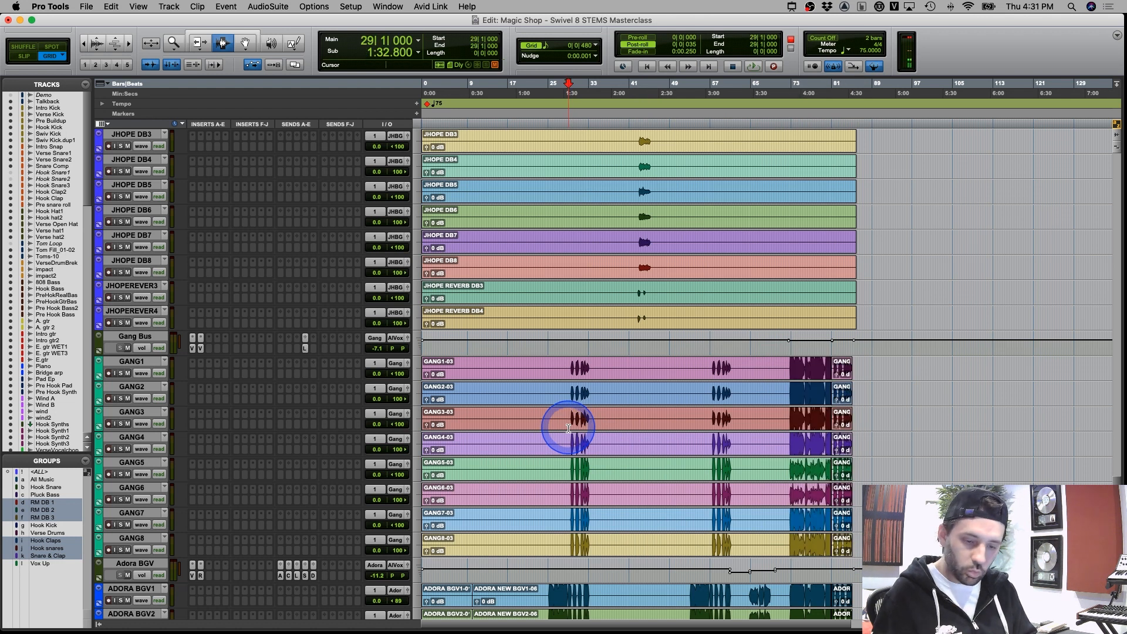
Mark ADORA BGV1 through ADORA BGV8 across the song from bar 24 to bar 83, and select their Adora BGV bus track
{"action": "scroll", "coordinate": [568, 427], "scroll_direction": "down", "scroll_amount": 10}
{"action": "left_click_drag", "start_coordinate": [578, 348], "coordinate": [841, 514]}
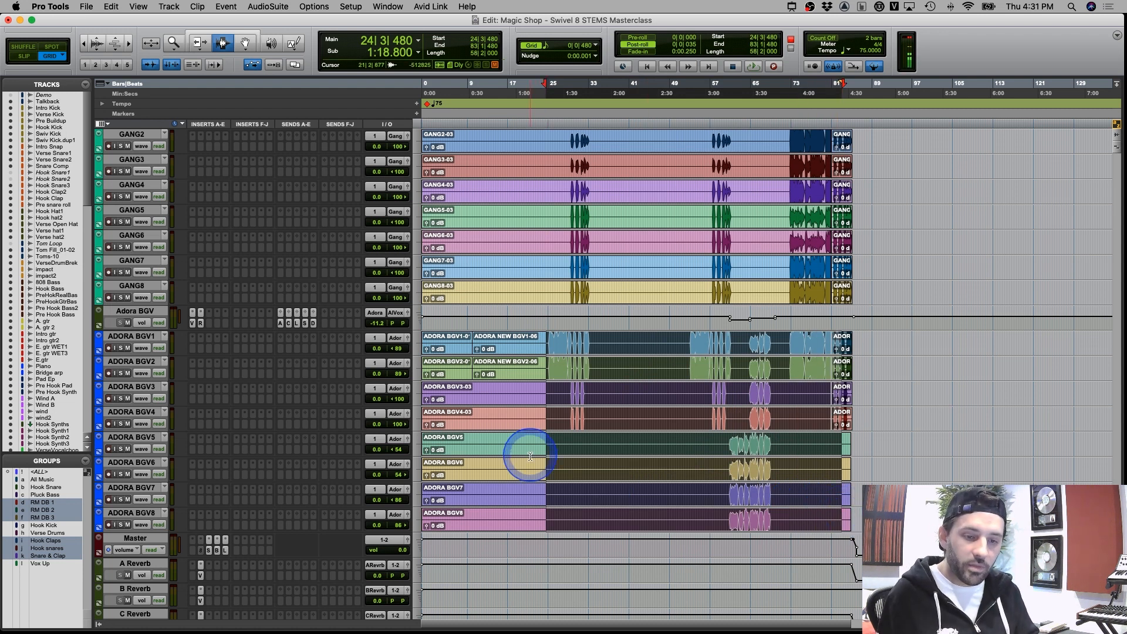
{"action": "left_click_drag", "start_coordinate": [496, 340], "coordinate": [779, 528]}
{"action": "left_click_drag", "start_coordinate": [624, 317], "coordinate": [484, 318]}
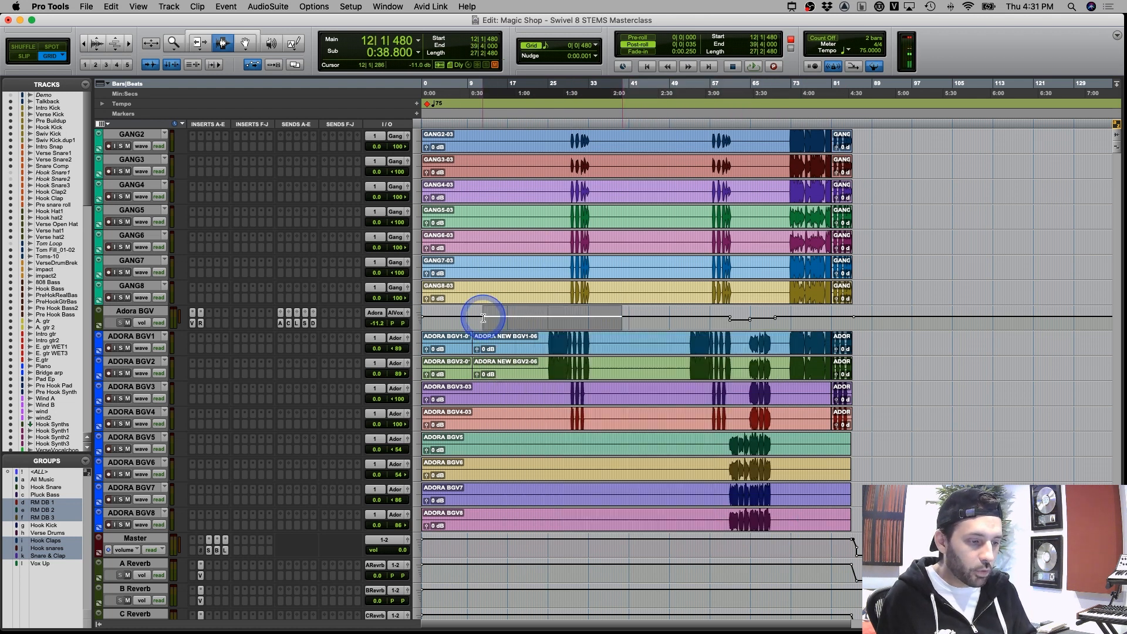
{"action": "left_click", "coordinate": [205, 324]}
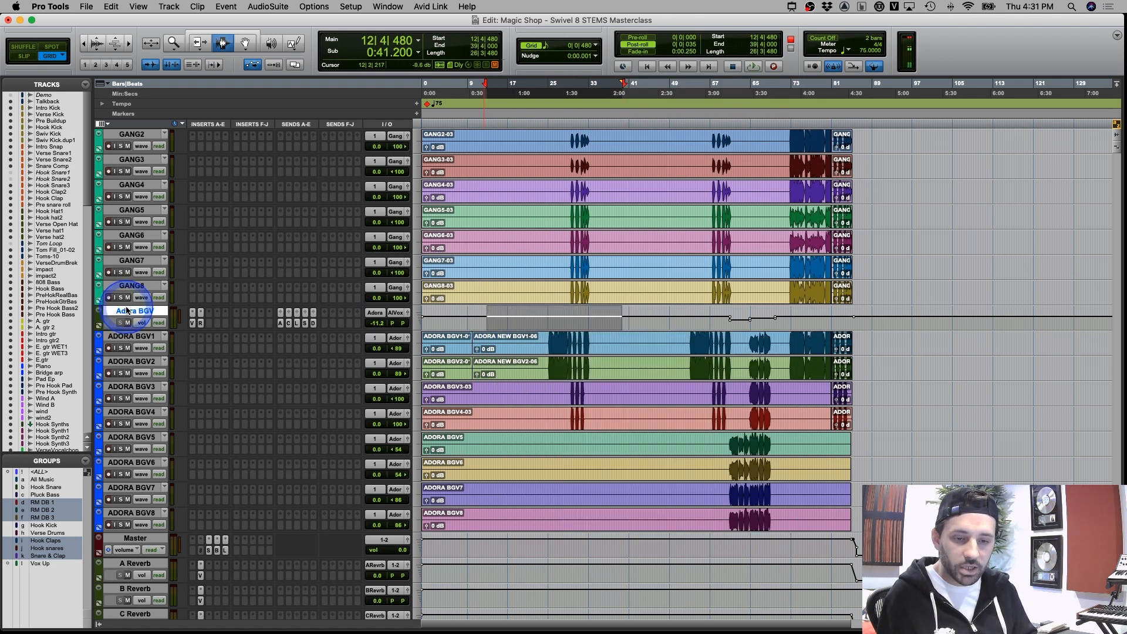
{"action": "mouse_move", "coordinate": [127, 311]}
{"action": "left_mouse_down"}
{"action": "mouse_move", "coordinate": [127, 523]}
{"action": "mouse_move", "coordinate": [139, 252]}
{"action": "mouse_move", "coordinate": [124, 346]}
{"action": "mouse_move", "coordinate": [140, 524]}
{"action": "mouse_move", "coordinate": [146, 315]}
{"action": "left_mouse_up"}
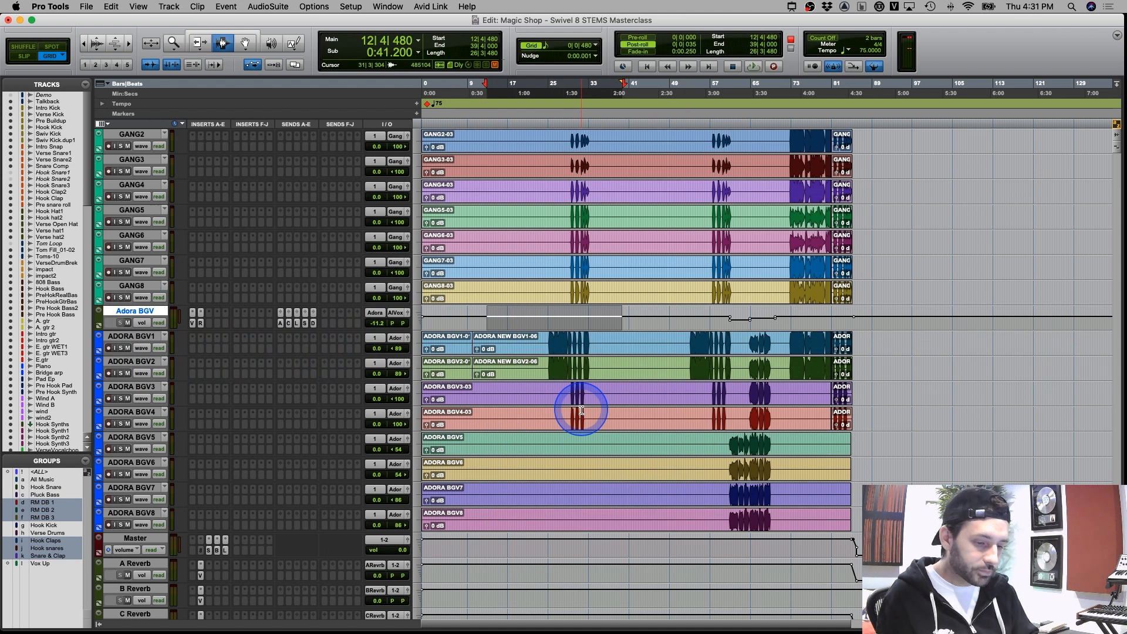
Select the Master track, and the reverb returns from A Reverb through D Reverb
{"action": "scroll", "coordinate": [544, 417], "scroll_direction": "down", "scroll_amount": 5}
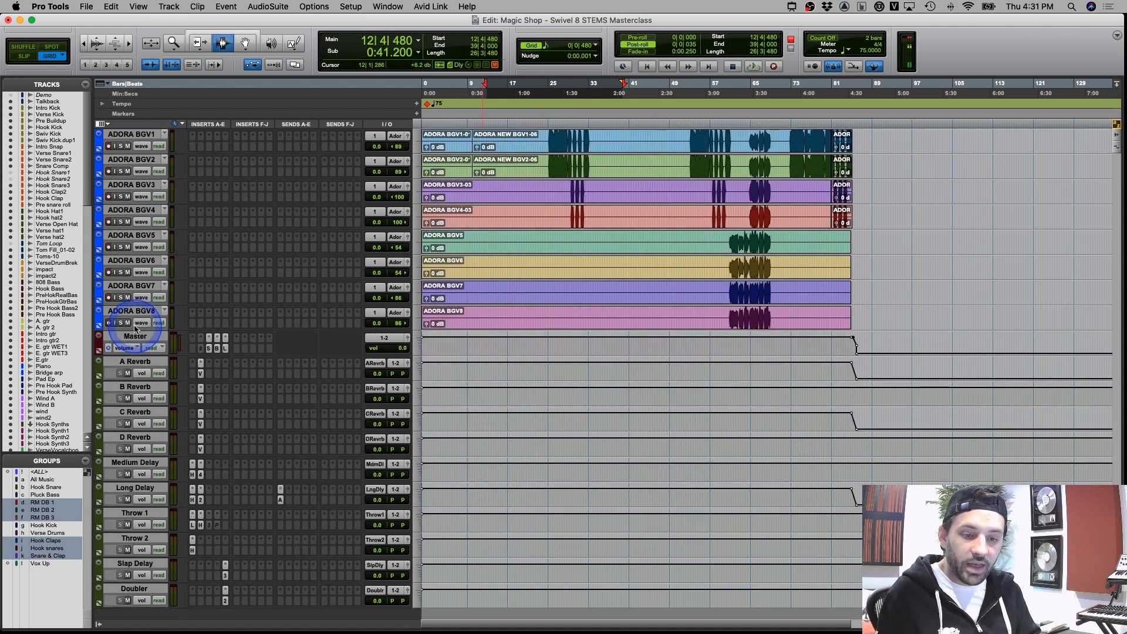
{"action": "left_click", "coordinate": [135, 336]}
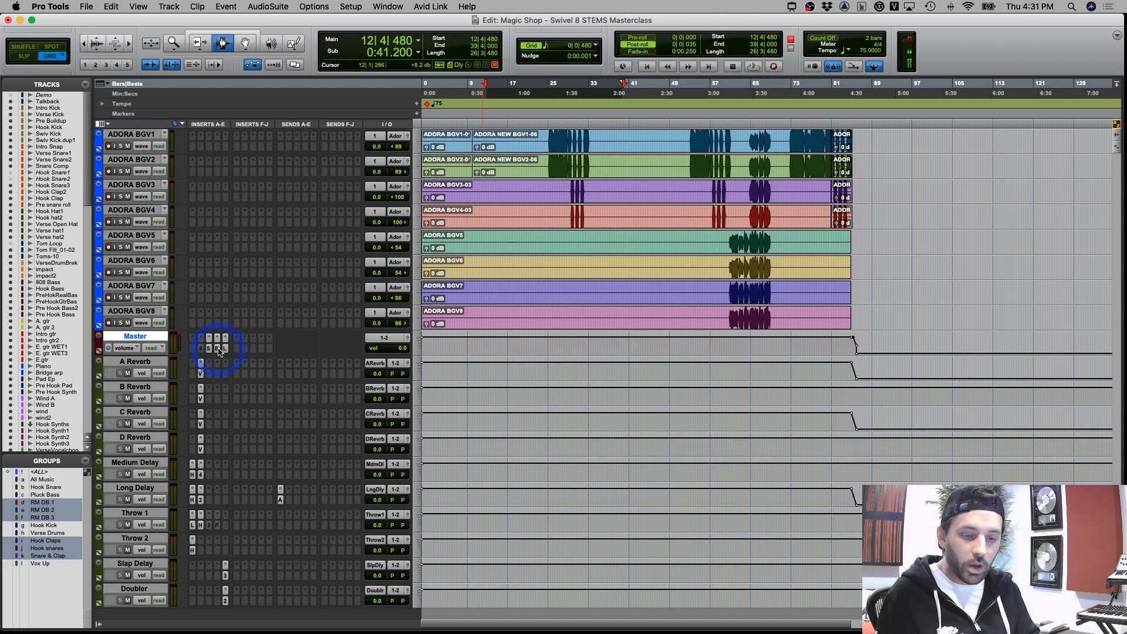
{"action": "left_click", "coordinate": [132, 360]}
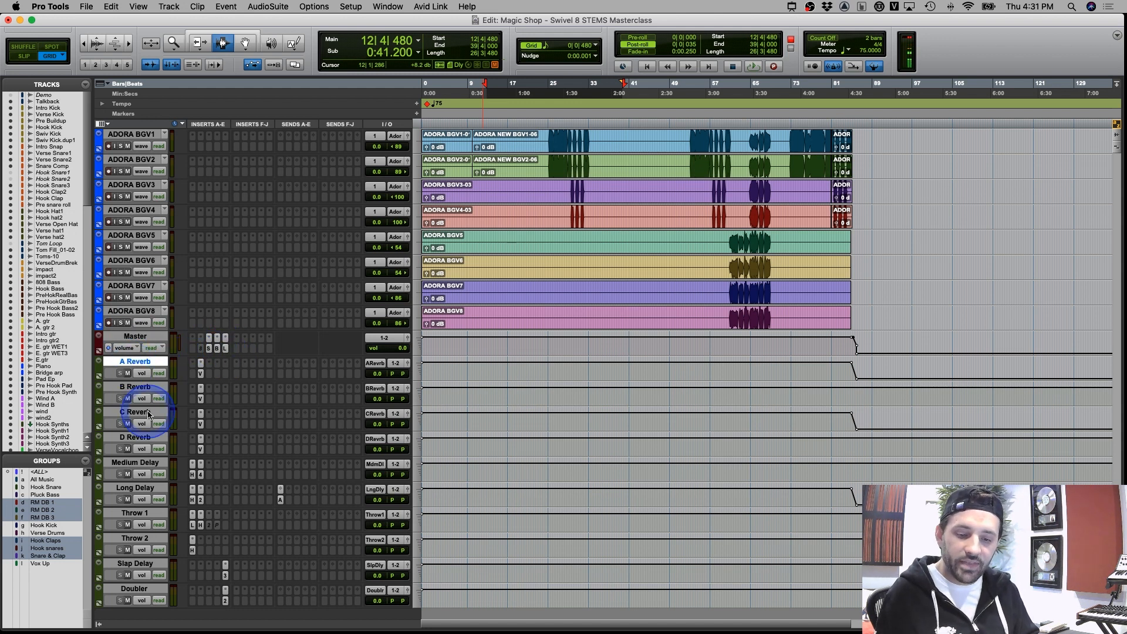
{"action": "scroll", "coordinate": [147, 414], "scroll_direction": "down", "scroll_amount": 2}
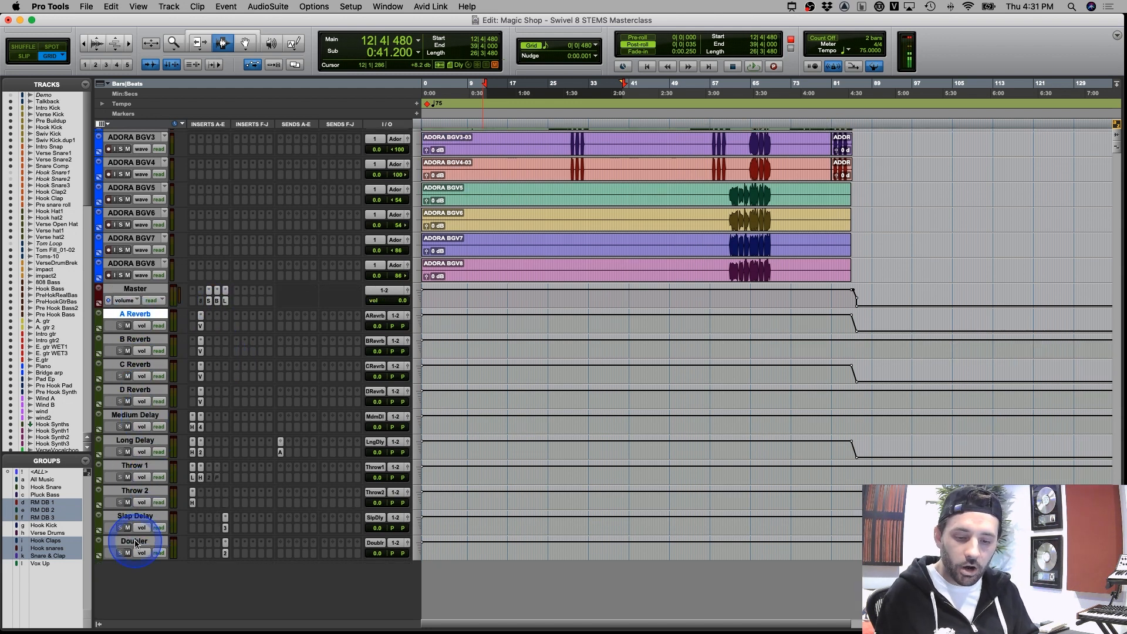
{"action": "left_click", "coordinate": [134, 390], "text": "shift"}
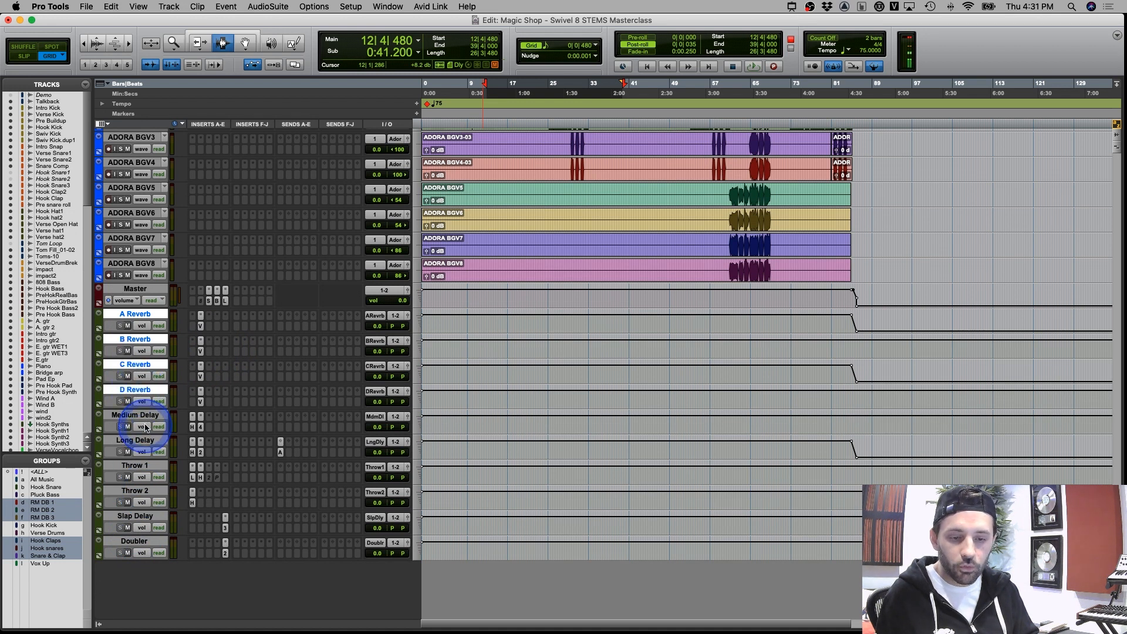
Select the delay returns from Medium Delay through Throw 2, and the Slap Delay and Doubler tracks
{"action": "left_click_drag", "start_coordinate": [140, 418], "coordinate": [143, 492]}
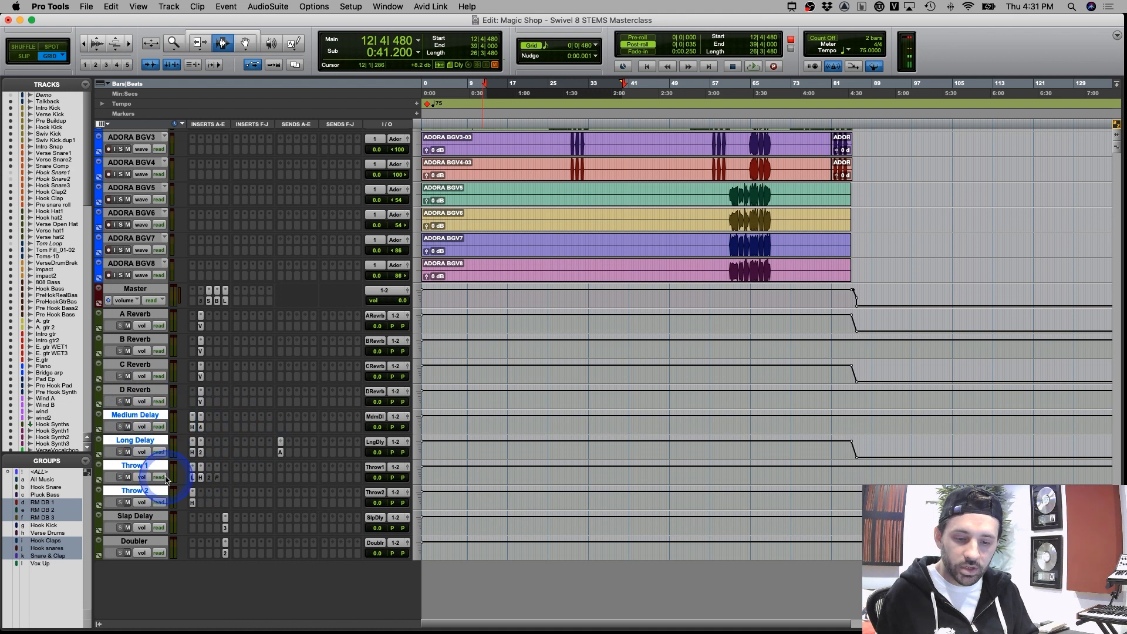
{"action": "left_click", "coordinate": [136, 516]}
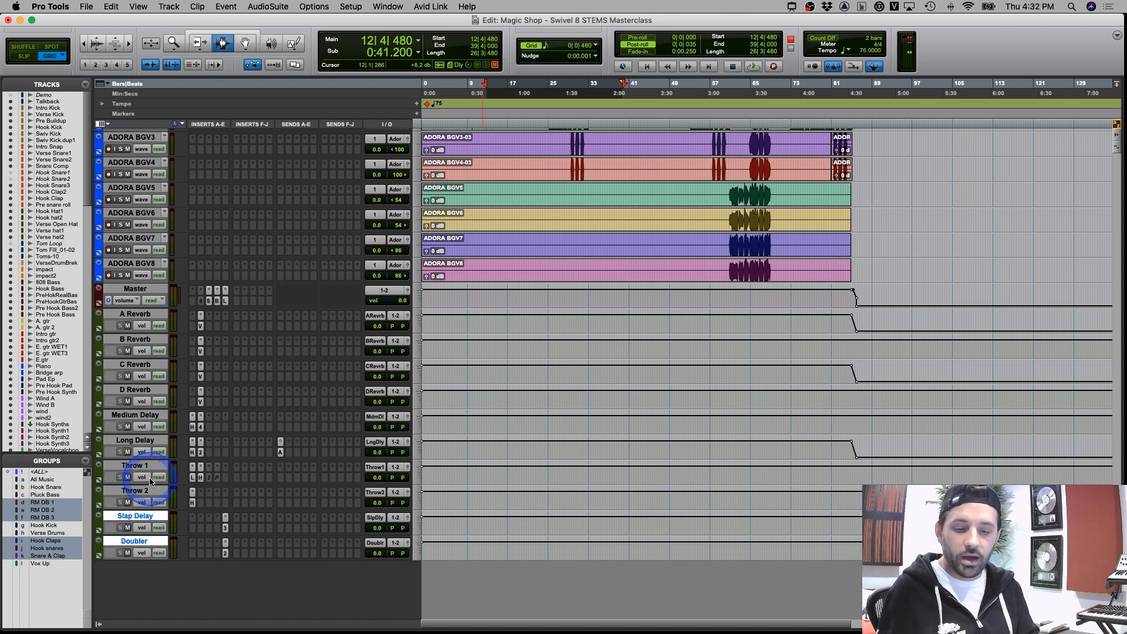
{"action": "left_click_drag", "start_coordinate": [141, 492], "coordinate": [142, 467]}
{"action": "left_click", "coordinate": [146, 415], "text": "shift"}
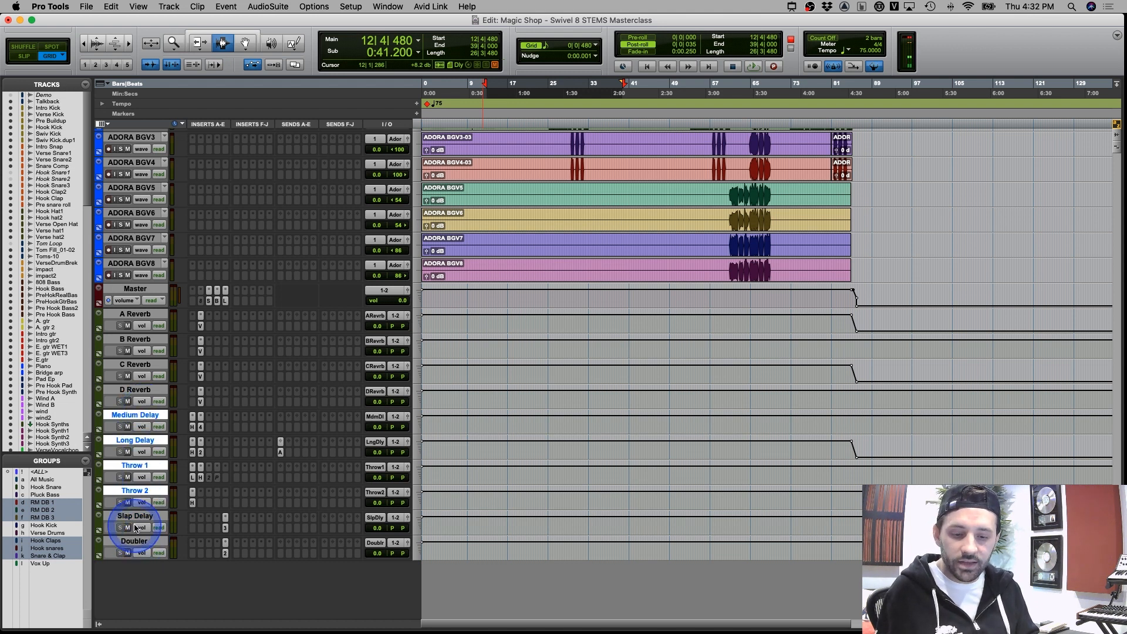
{"action": "left_click_drag", "start_coordinate": [136, 516], "coordinate": [139, 544]}
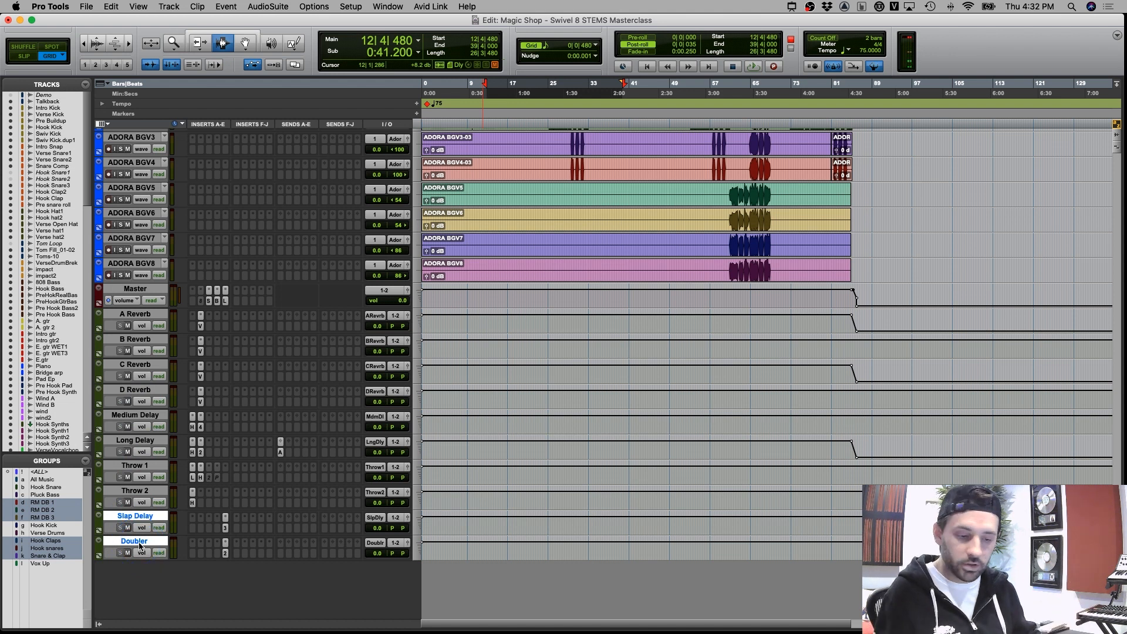
Place the cursor at the session's start and bring the Talkback and kick tracks at the head of the track list into view
{"action": "left_click", "coordinate": [524, 466]}
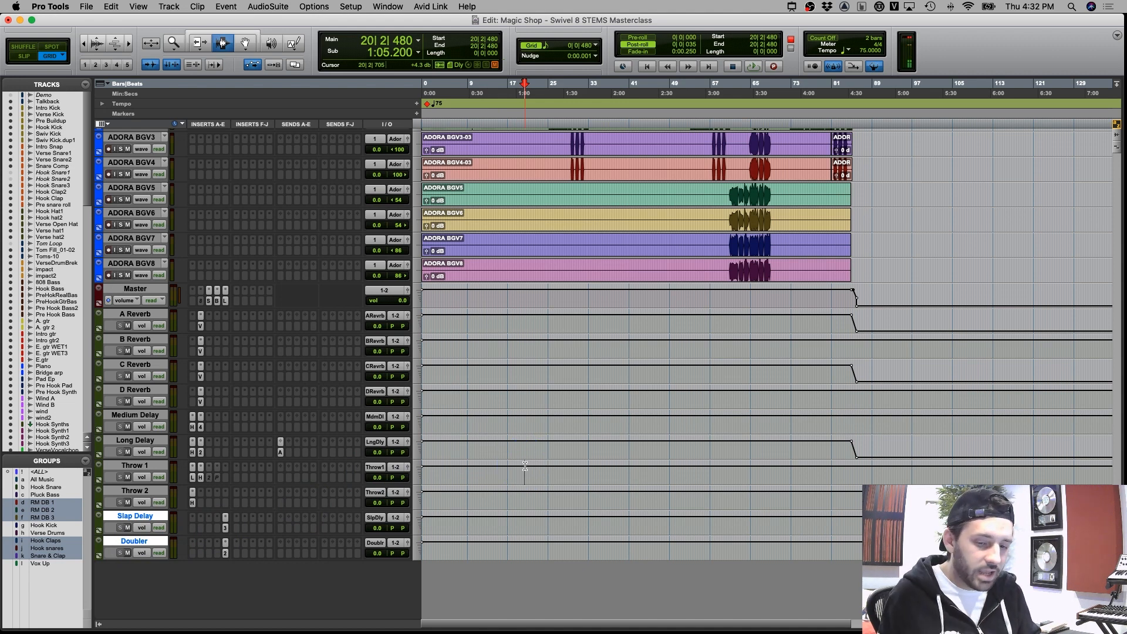
{"action": "scroll", "coordinate": [524, 466], "scroll_direction": "up", "scroll_amount": 20}
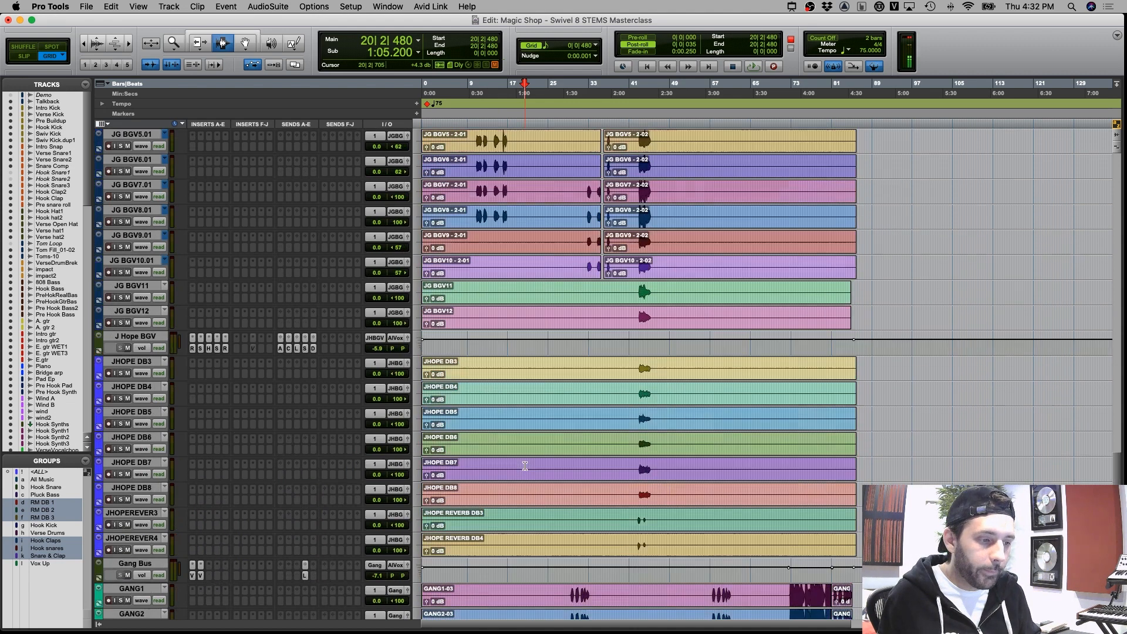
{"action": "scroll", "coordinate": [525, 466], "scroll_direction": "up", "scroll_amount": 15}
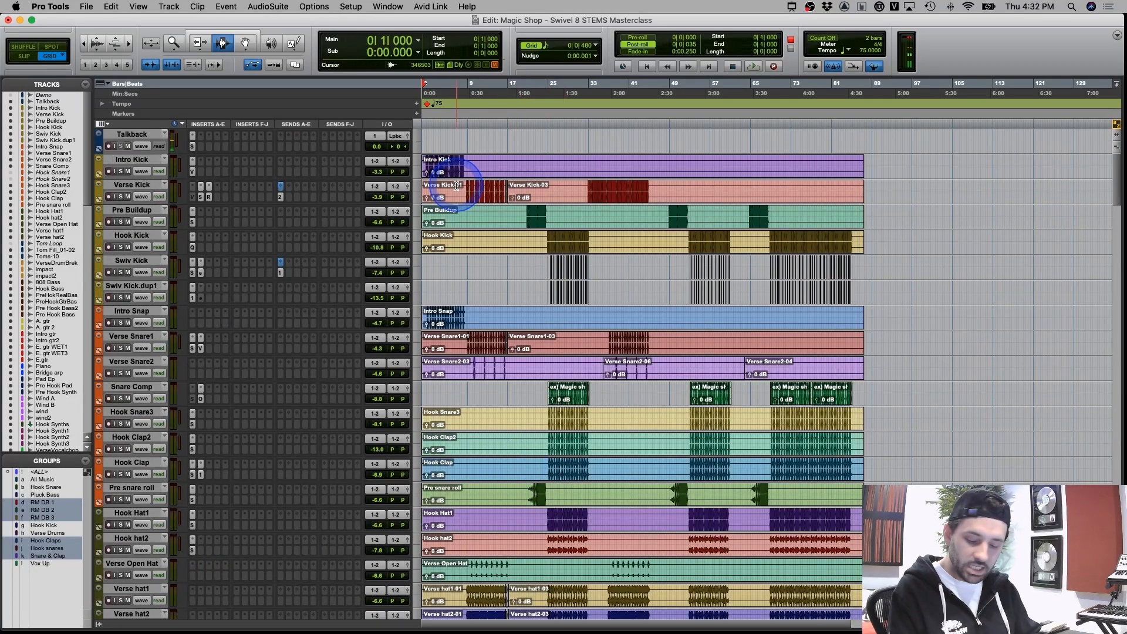
Mark the intro section on the Intro Kick track from 0|4|000 to about bar 9
{"action": "key", "text": "super+bracketright"}
{"action": "key", "text": "super+bracketright"}
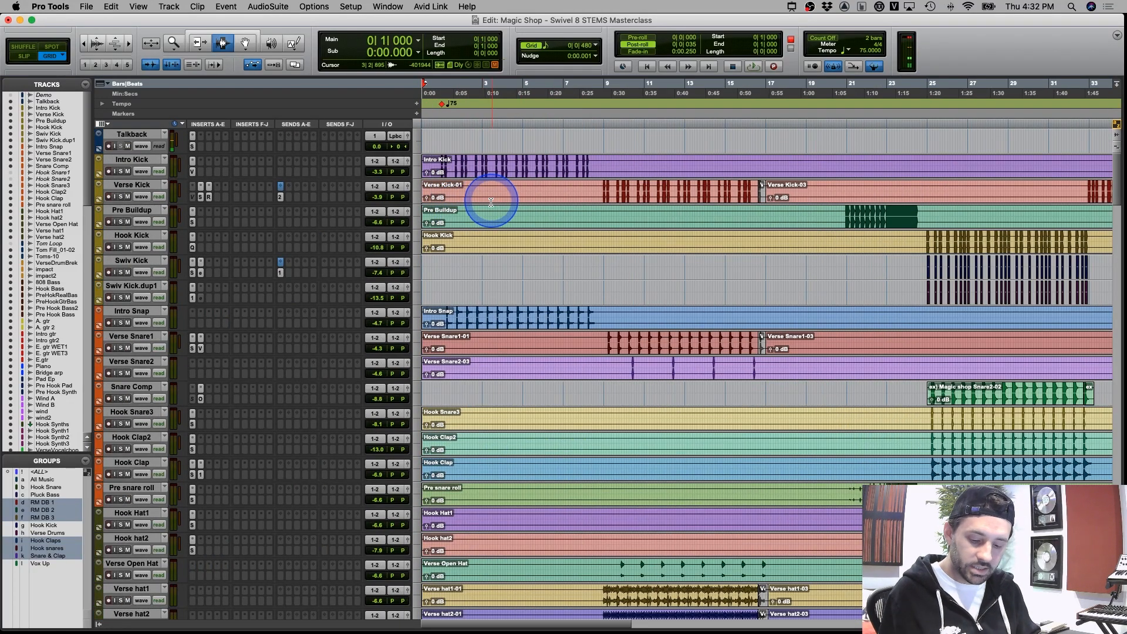
{"action": "left_click", "coordinate": [442, 168]}
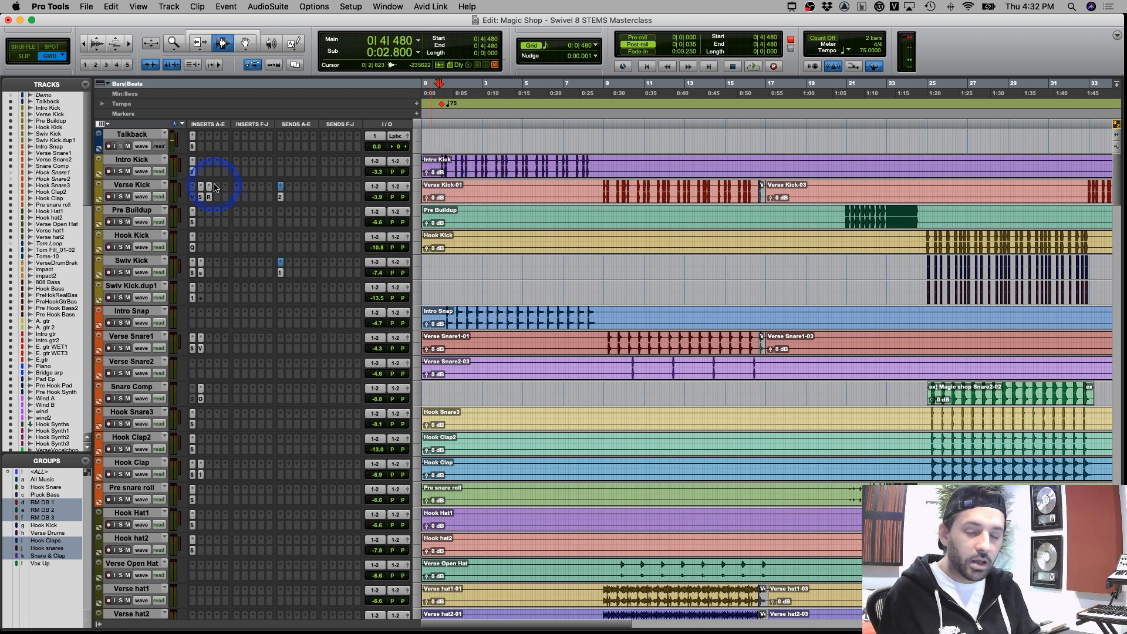
{"action": "key", "text": "super+bracketleft"}
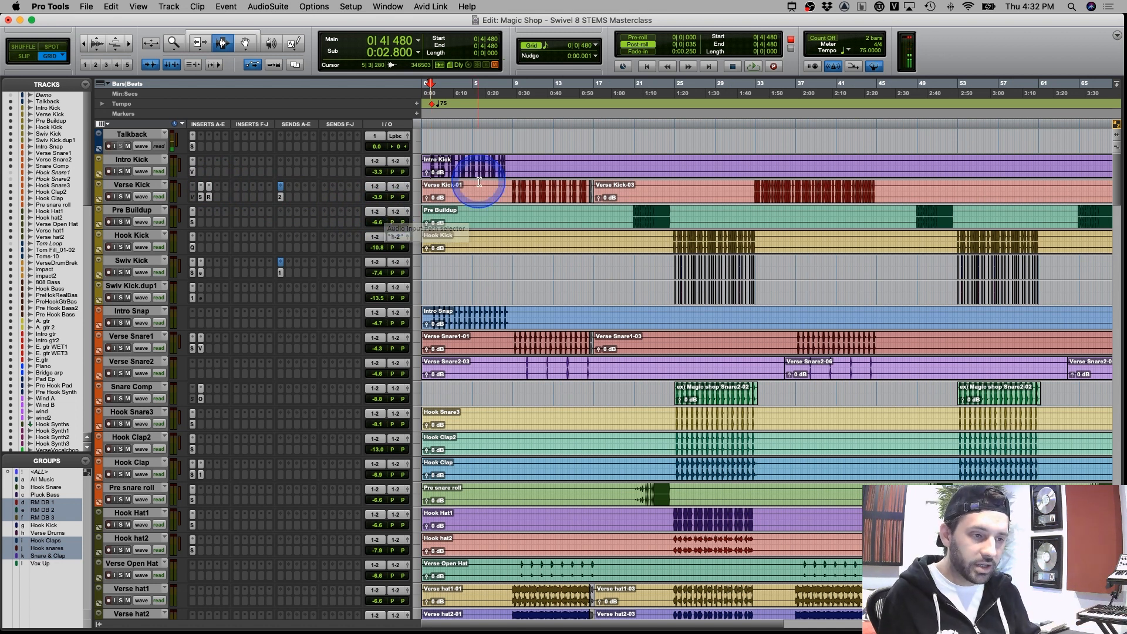
{"action": "left_click", "coordinate": [509, 166]}
{"action": "key", "text": "super+bracketright"}
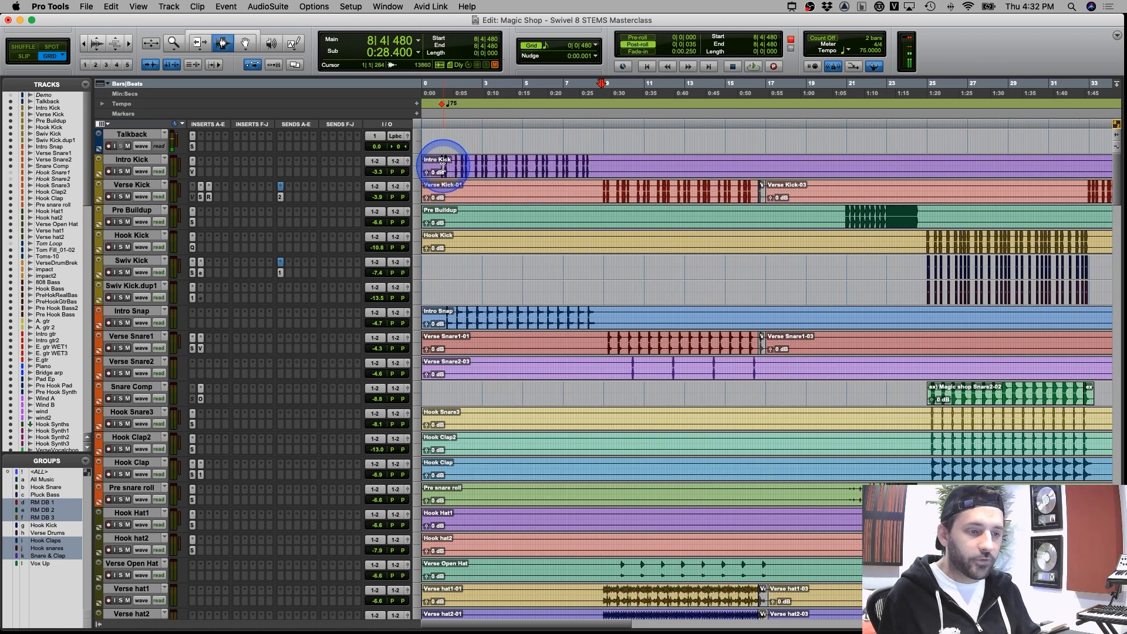
{"action": "left_click_drag", "start_coordinate": [441, 159], "coordinate": [608, 166]}
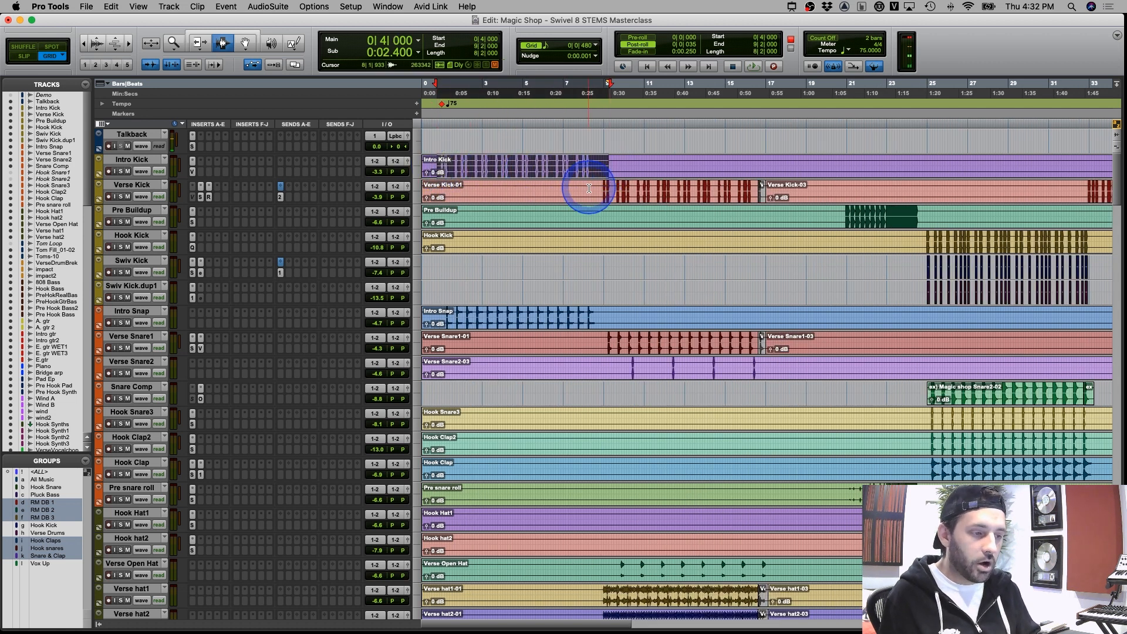
Place the cursor at 8|4|480 where the Verse Kick begins, and at 17|4|000 where its first passage ends
{"action": "left_click", "coordinate": [602, 191]}
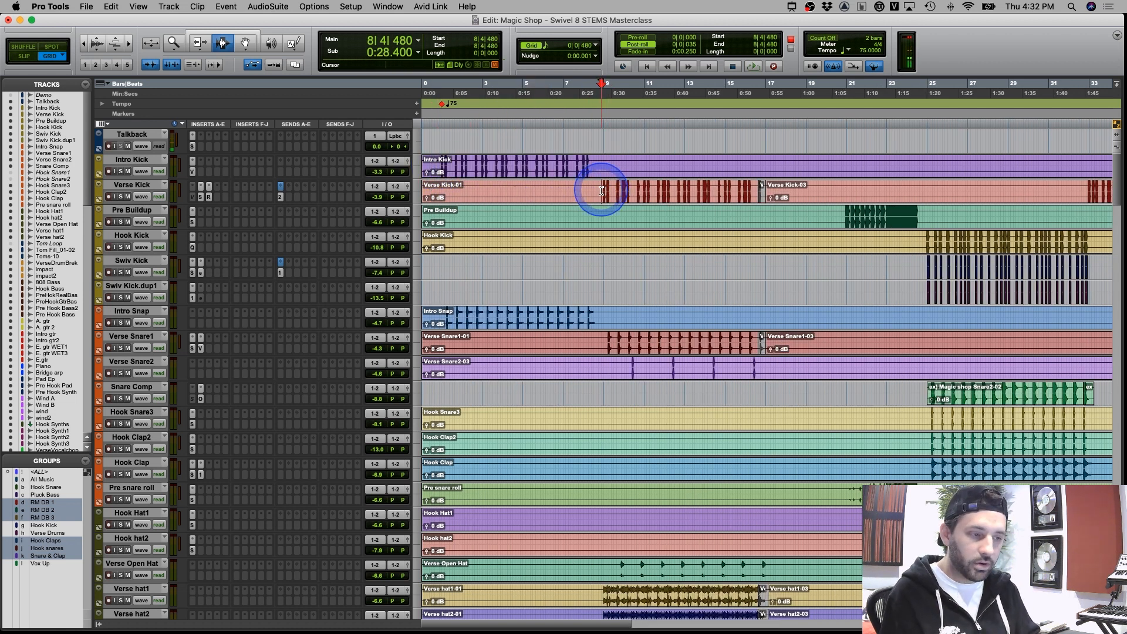
{"action": "key", "text": "super+bracketleft"}
{"action": "key", "text": "super+bracketleft"}
{"action": "left_click", "coordinate": [516, 184]}
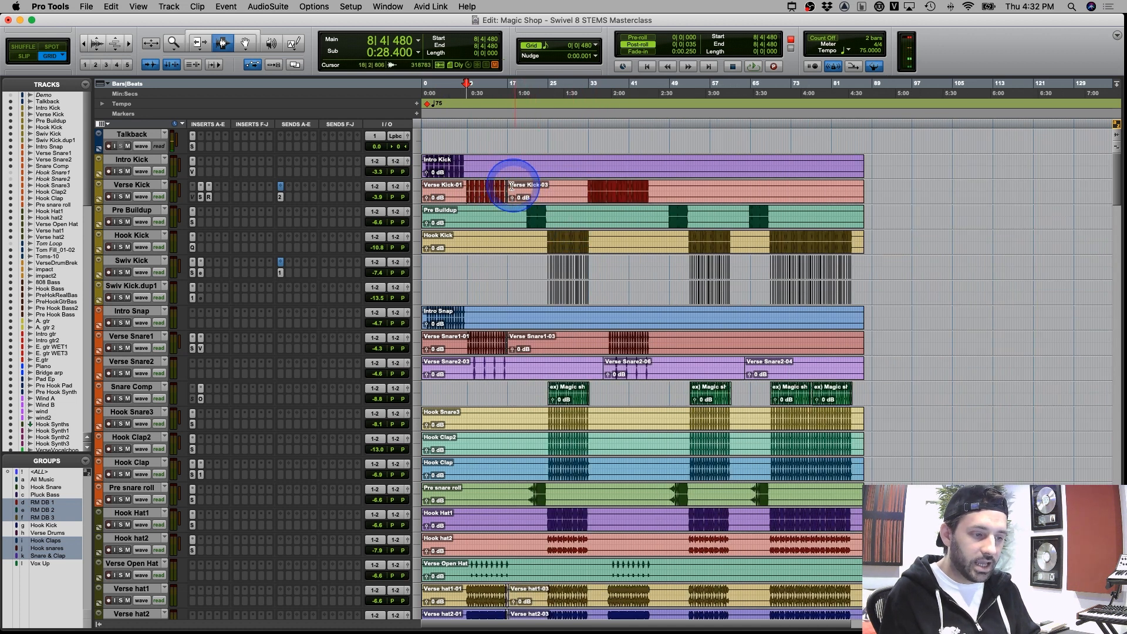
{"action": "key", "text": "super+bracketright"}
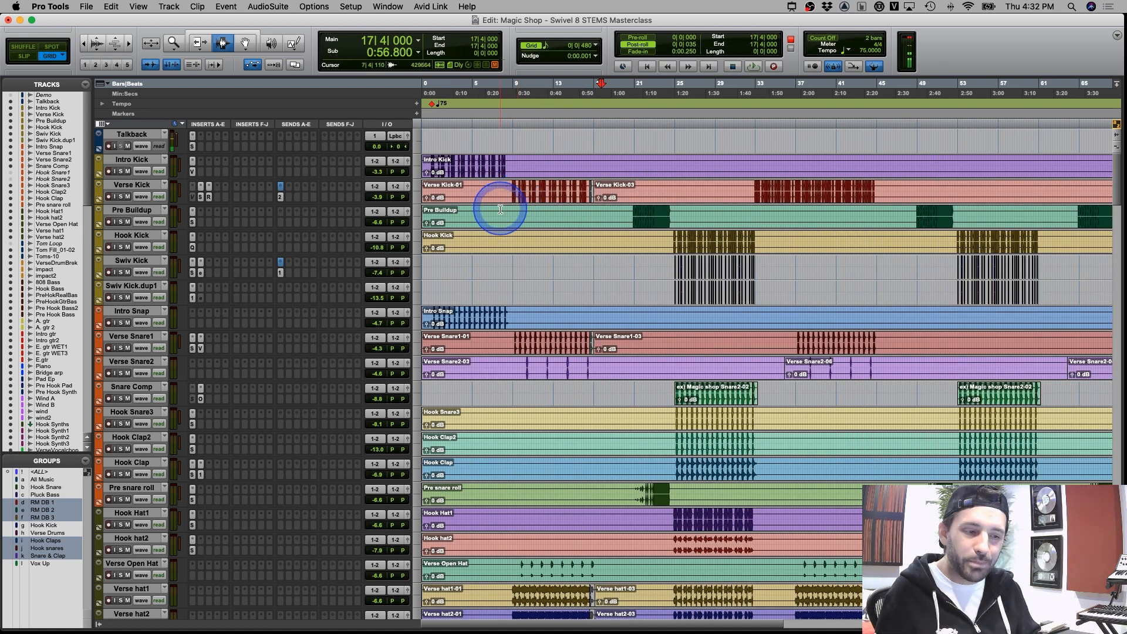
Return the cursor along the Intro Kick track from 6|4|480 to the session's start at 0|1|000
{"action": "left_click", "coordinate": [492, 171]}
{"action": "key", "text": "super+bracketright"}
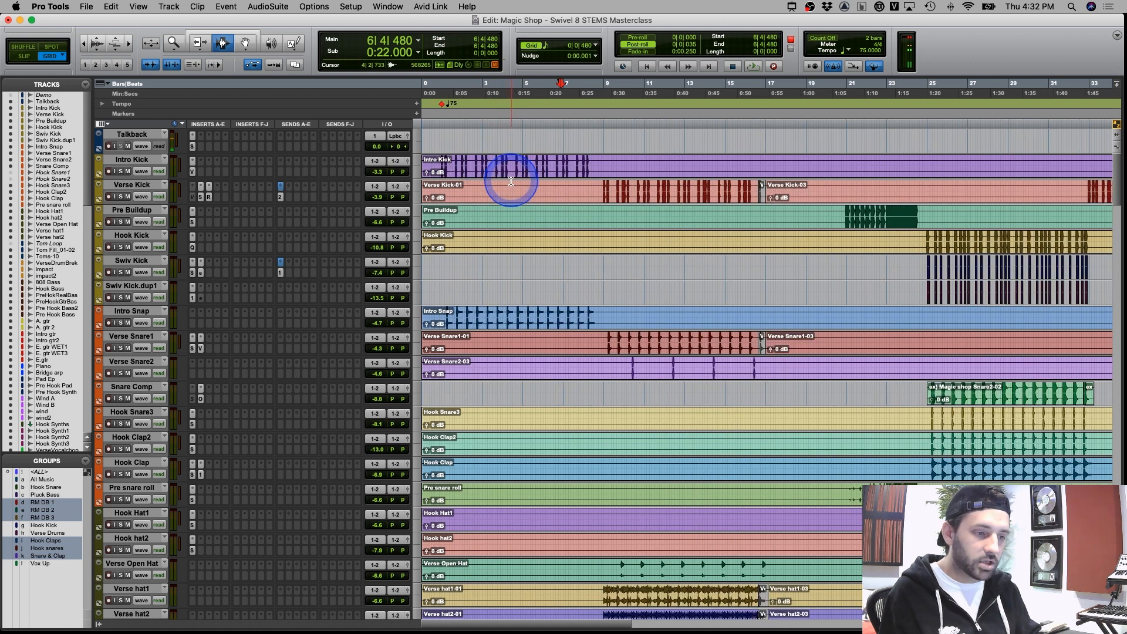
{"action": "left_click", "coordinate": [437, 168]}
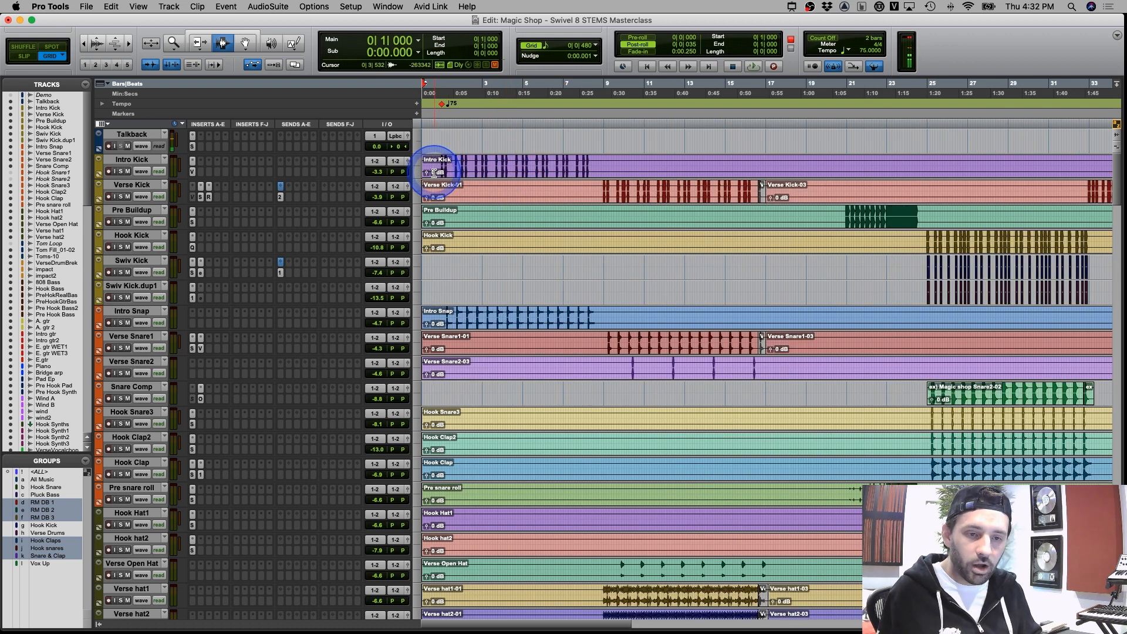
{"action": "left_click", "coordinate": [435, 174]}
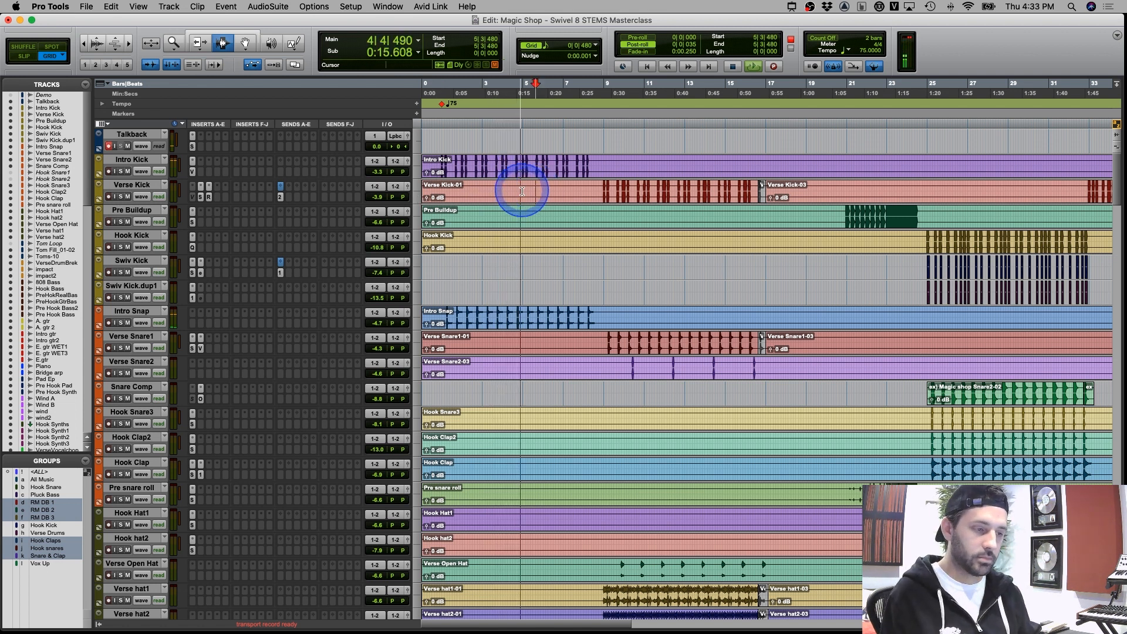
Play the intro and follow it down the tracks to the JG MAIN1 and V MAIN1 lead vocals, stopping near bar 9
{"action": "key", "text": "super+bracketright"}
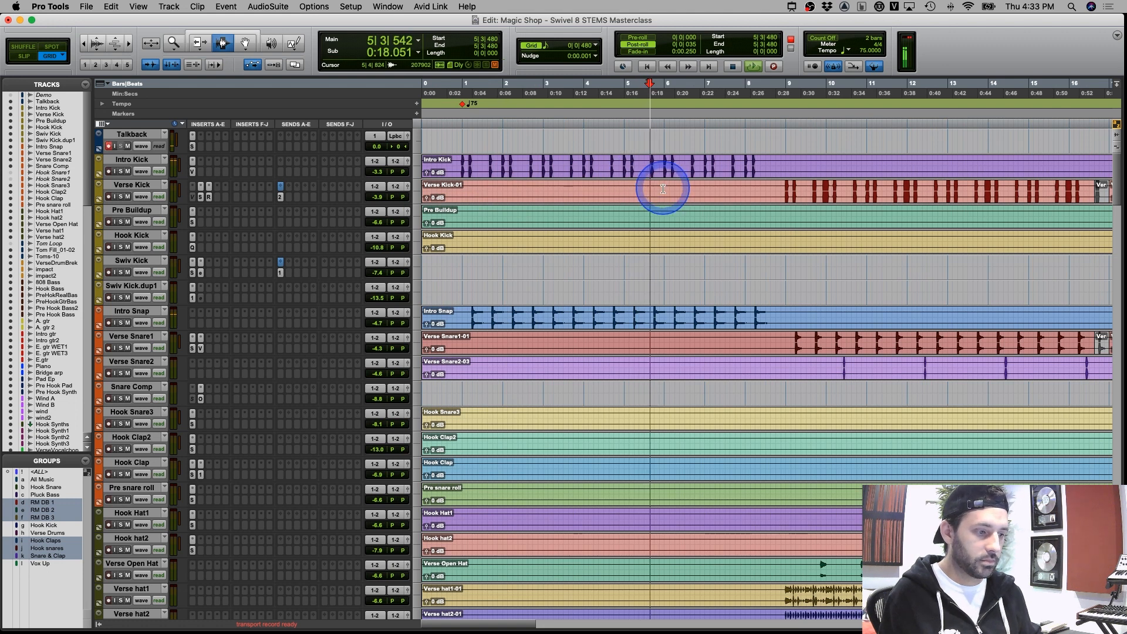
{"action": "scroll", "coordinate": [663, 182], "scroll_direction": "down", "scroll_amount": 10}
{"action": "scroll", "coordinate": [665, 189], "scroll_direction": "down", "scroll_amount": 20}
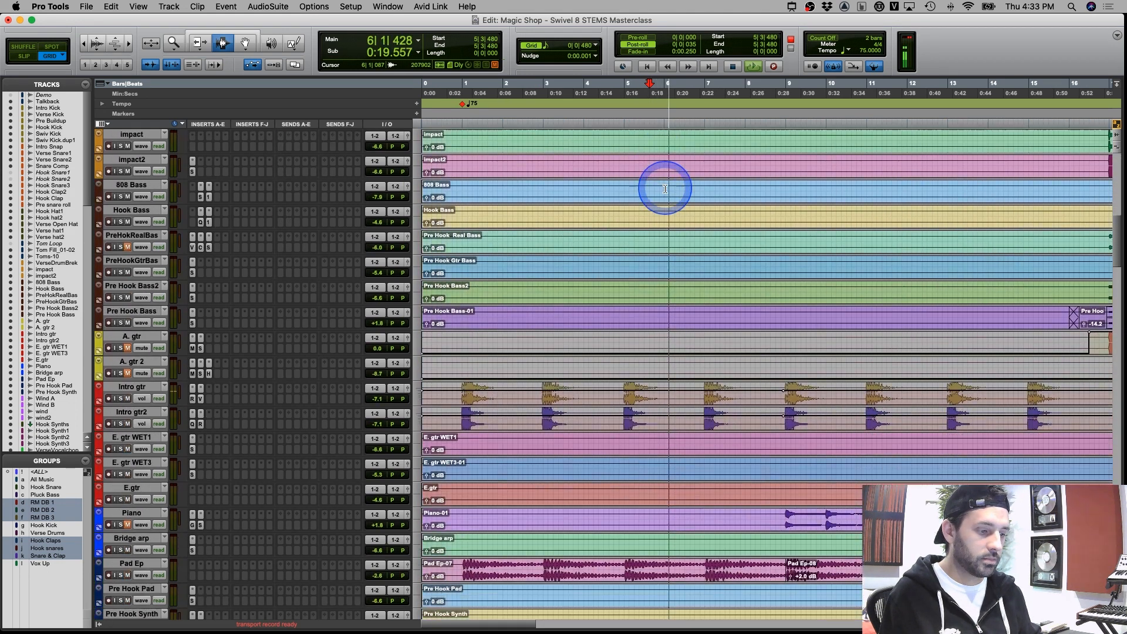
{"action": "scroll", "coordinate": [665, 189], "scroll_direction": "down", "scroll_amount": 15}
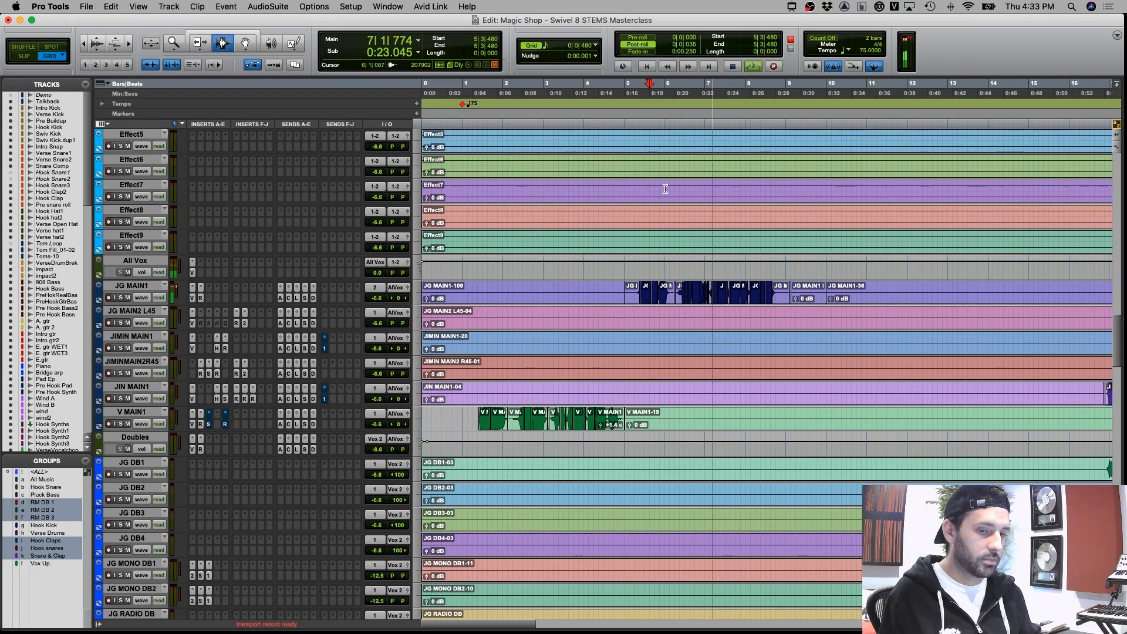
{"action": "left_click", "coordinate": [687, 225]}
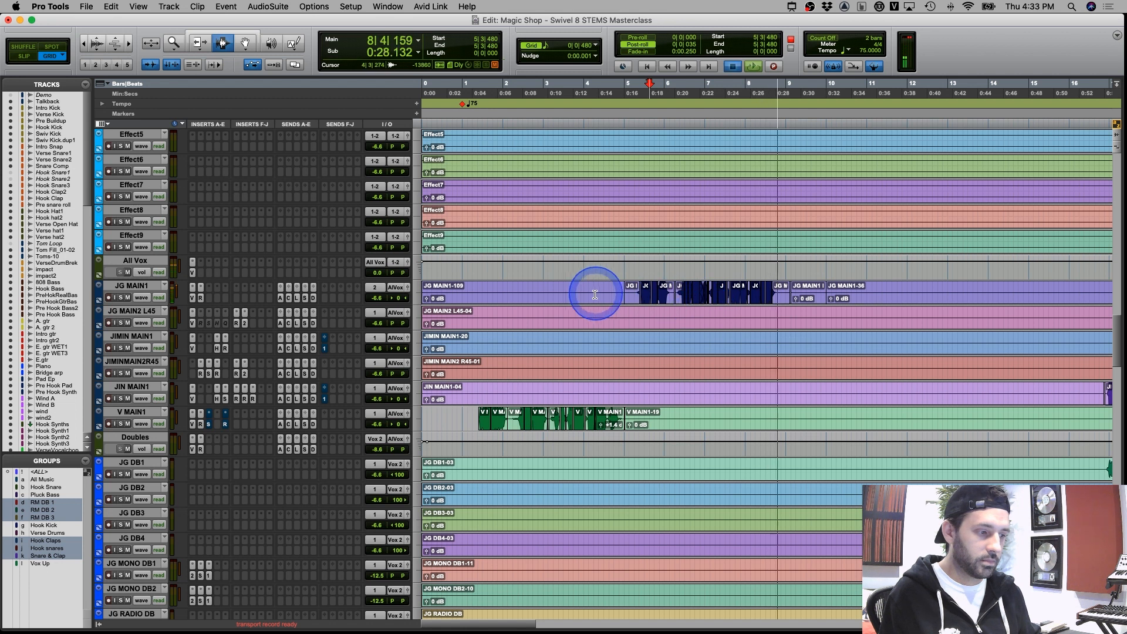
{"action": "key", "text": "space"}
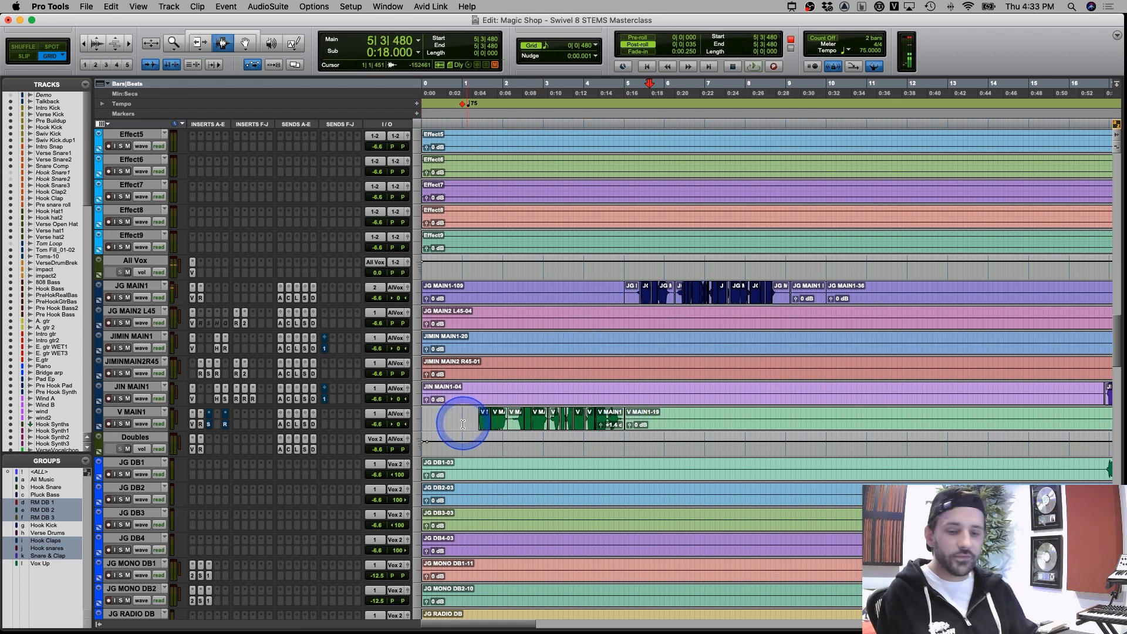
Solo the Intro Kick track and play it briefly from 0|4|480
{"action": "scroll", "coordinate": [595, 312], "scroll_direction": "up", "scroll_amount": 10}
{"action": "scroll", "coordinate": [595, 312], "scroll_direction": "up", "scroll_amount": 20}
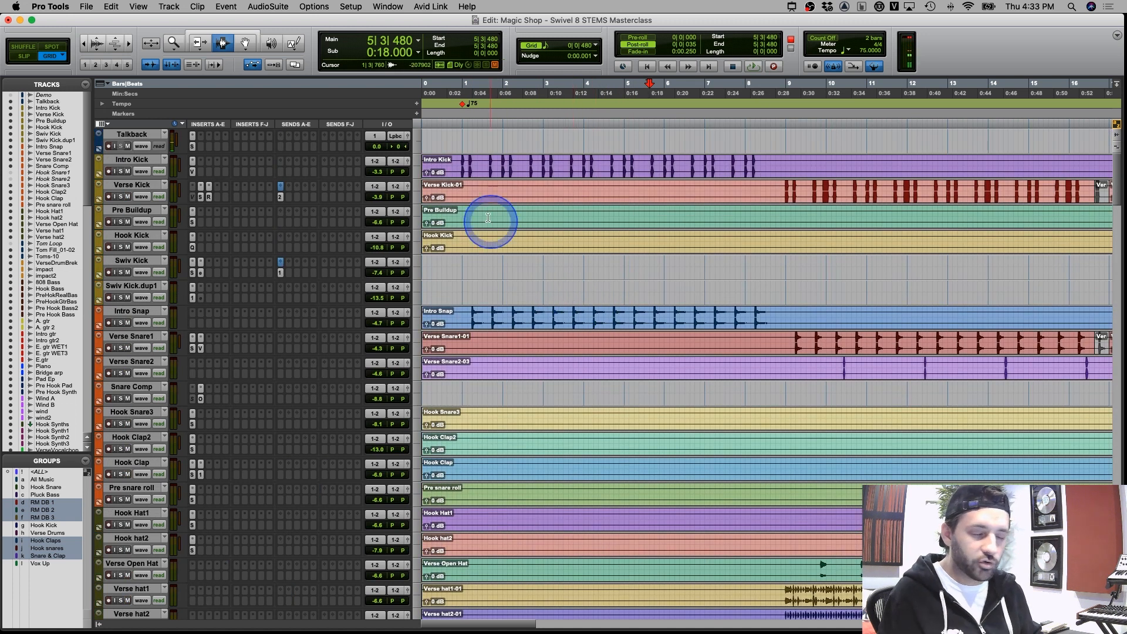
{"action": "left_click", "coordinate": [457, 167]}
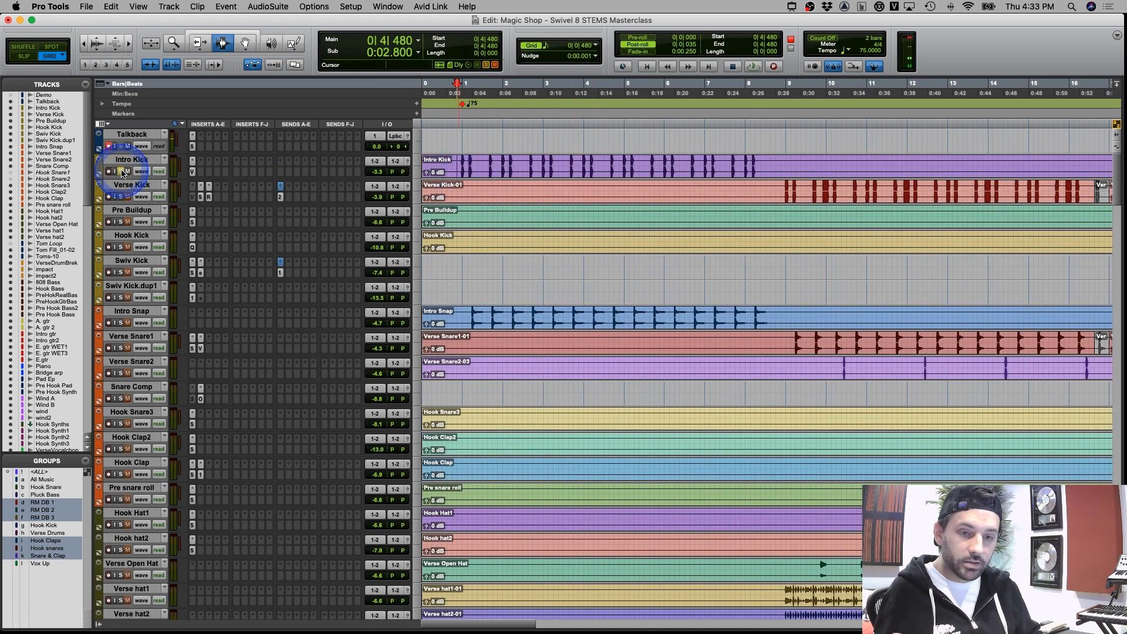
{"action": "left_click", "coordinate": [122, 171]}
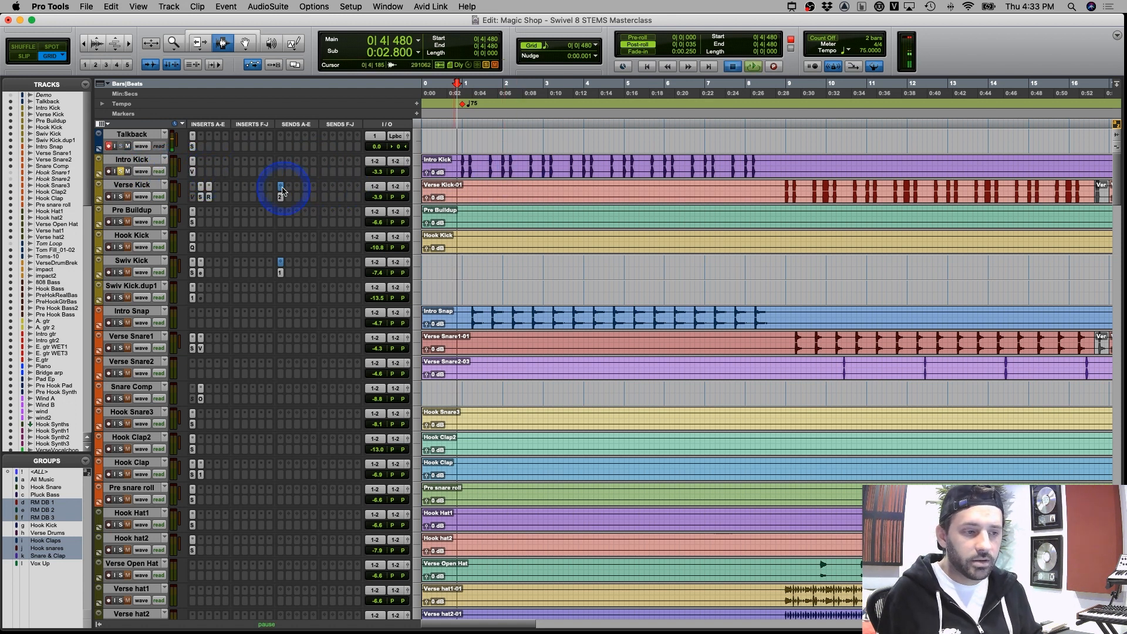
{"action": "key", "text": "space"}
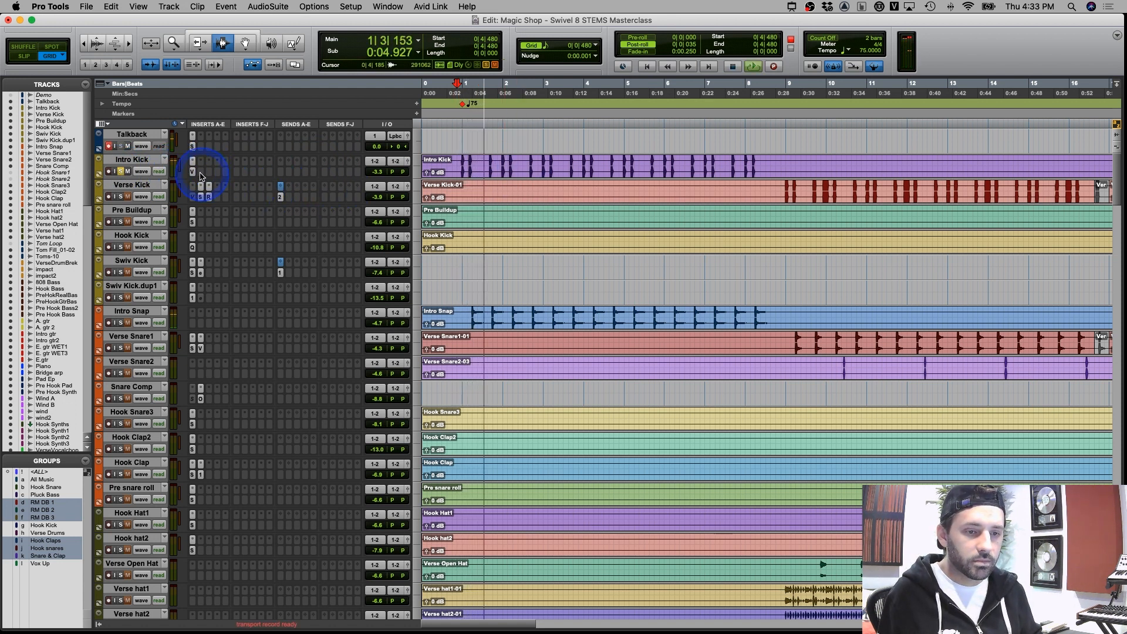
{"action": "key", "text": "space"}
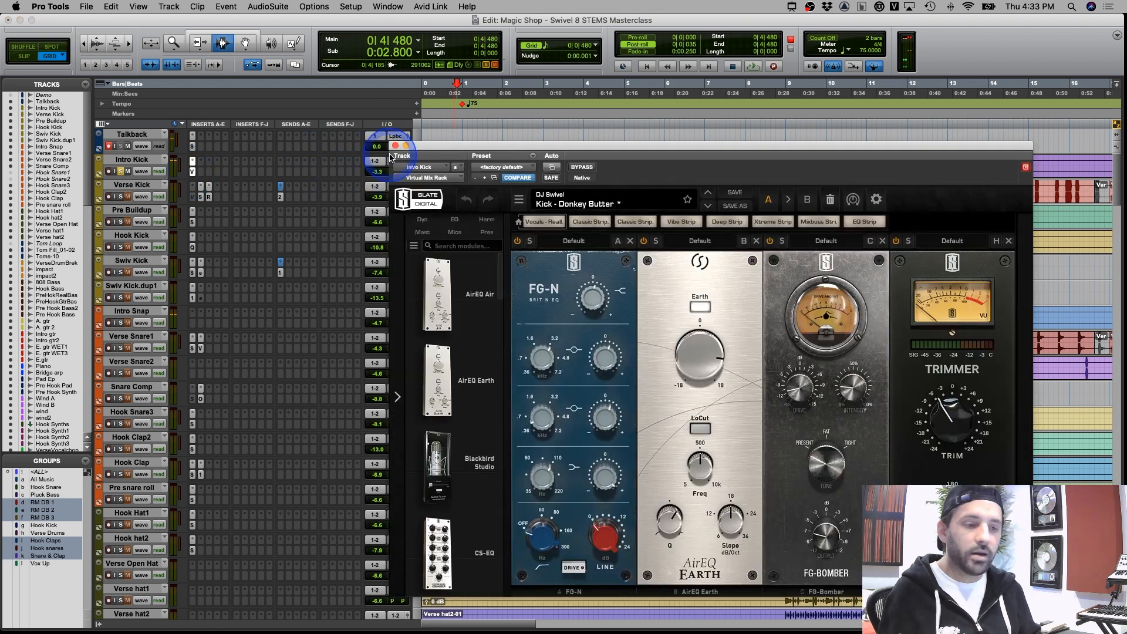
Open the Intro Kick's Virtual Mix Rack and compare its sound bypassed and active while playing from 0|4|480
{"action": "left_click", "coordinate": [583, 167]}
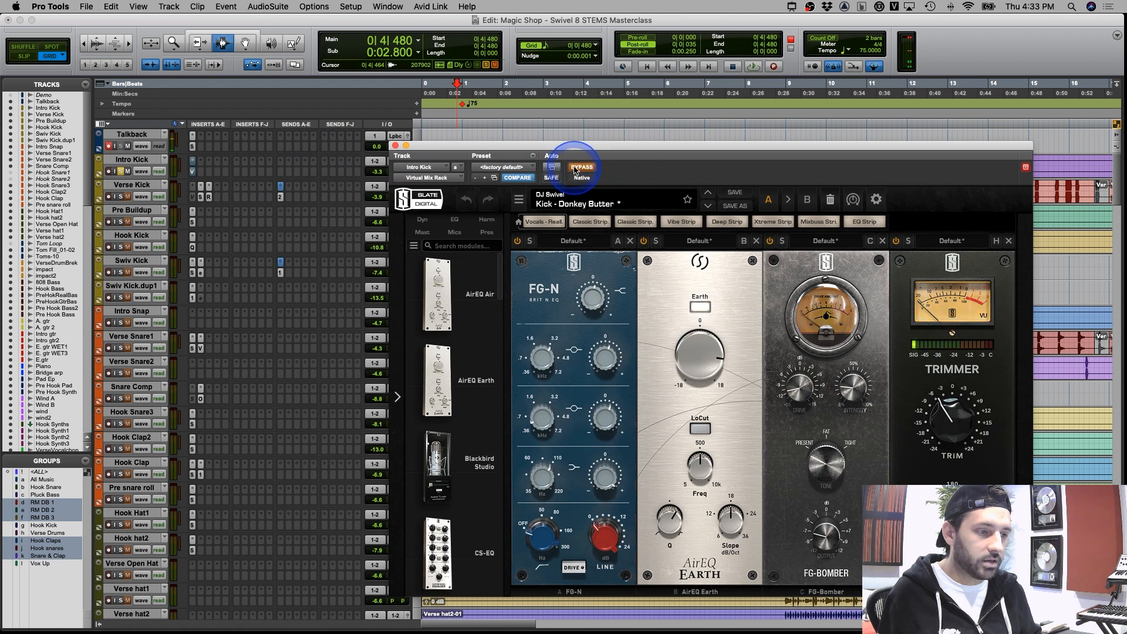
{"action": "left_click_drag", "start_coordinate": [568, 147], "coordinate": [539, 201]}
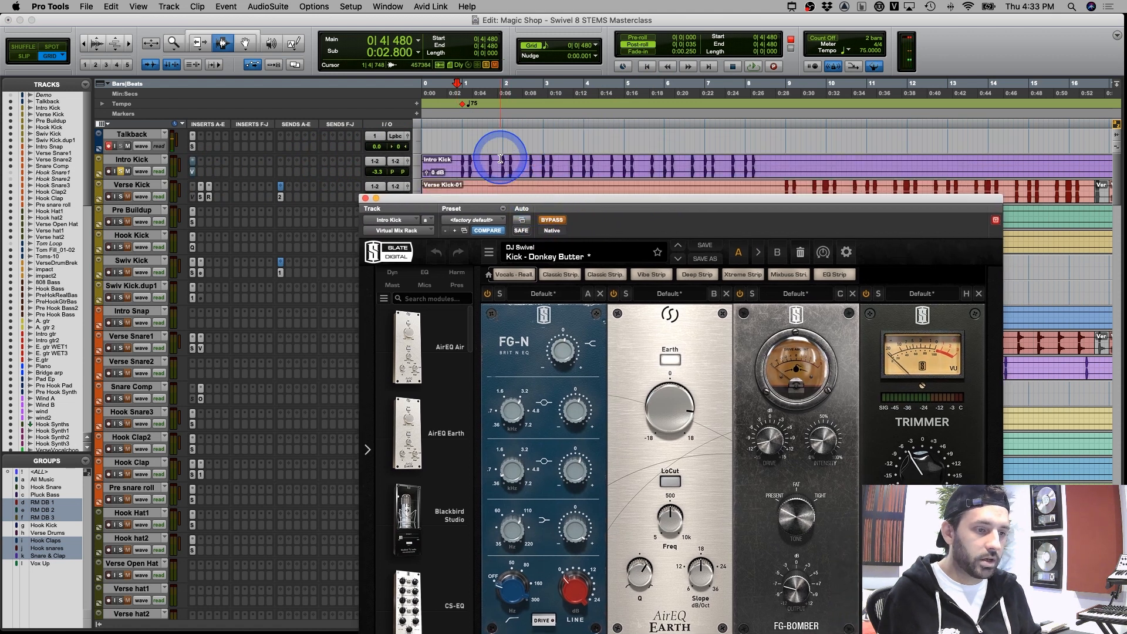
{"action": "left_click", "coordinate": [556, 226]}
{"action": "left_click", "coordinate": [460, 167]}
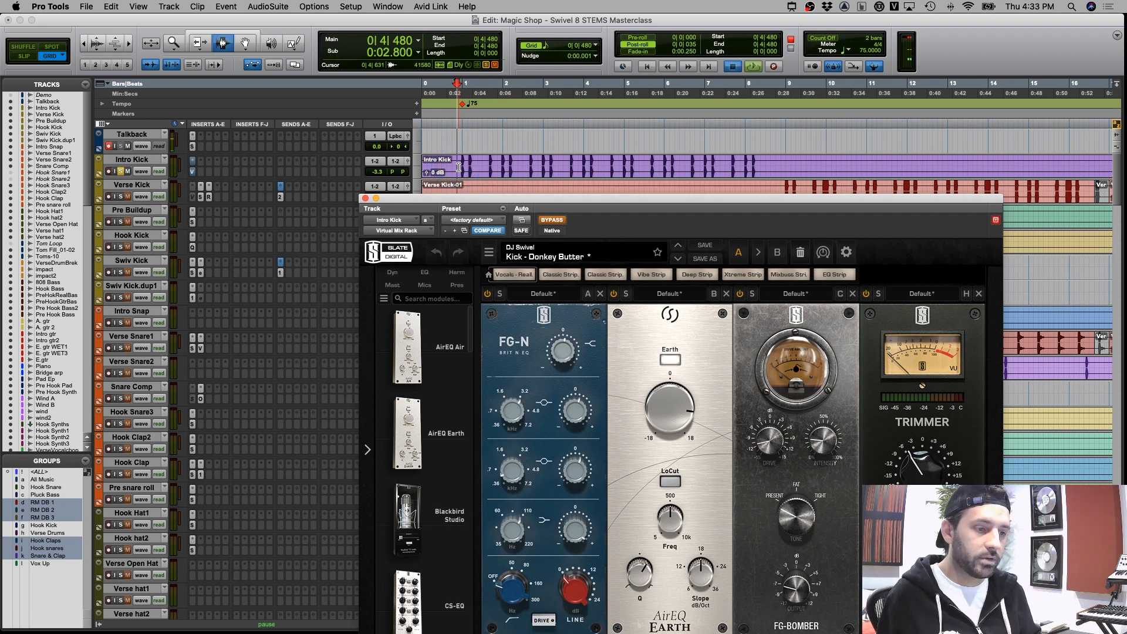
{"action": "key", "text": "space"}
{"action": "left_click", "coordinate": [556, 220]}
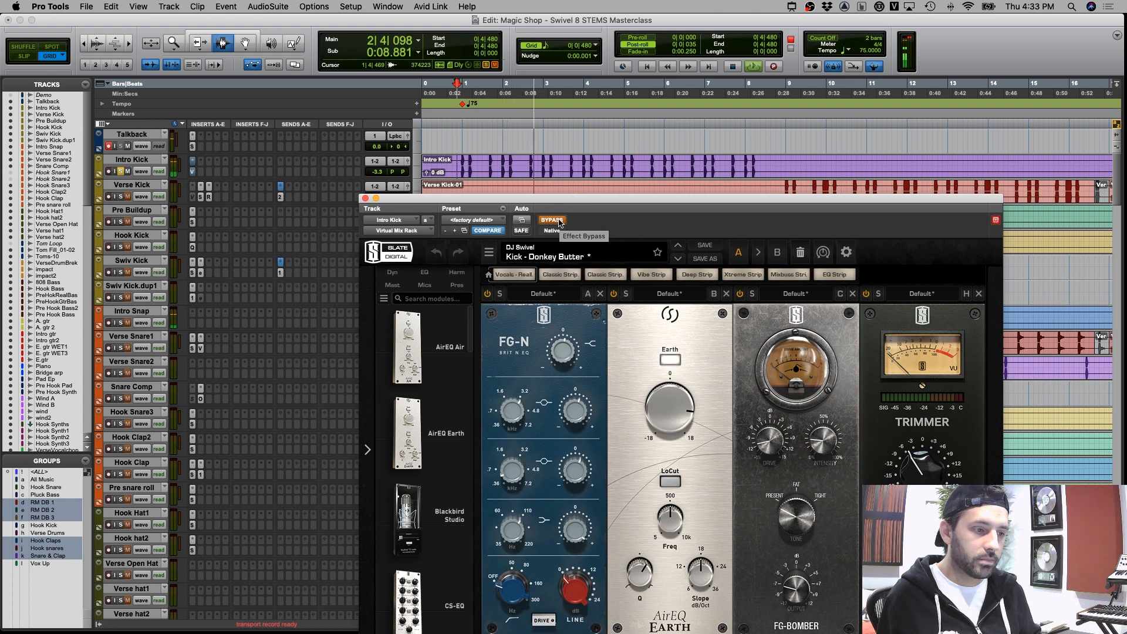
{"action": "left_click", "coordinate": [552, 220]}
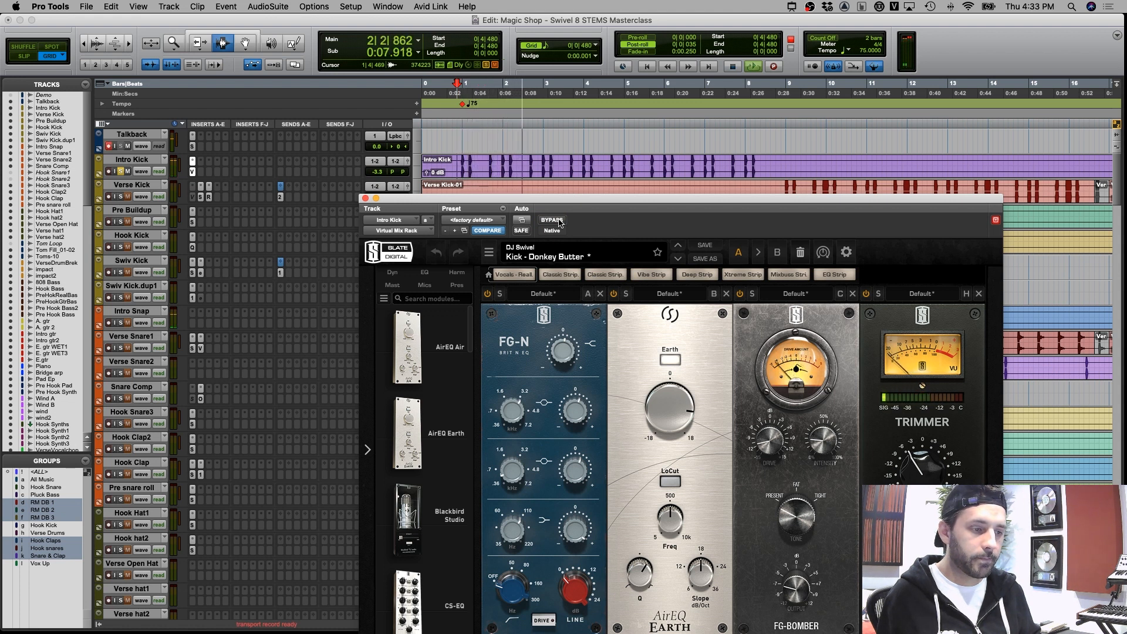
{"action": "left_click", "coordinate": [552, 203]}
{"action": "key", "text": "space"}
{"action": "mouse_move", "coordinate": [552, 204]}
{"action": "left_mouse_down"}
{"action": "mouse_move", "coordinate": [543, 166]}
{"action": "mouse_move", "coordinate": [543, 188]}
{"action": "left_mouse_up"}
{"action": "left_click", "coordinate": [543, 204]}
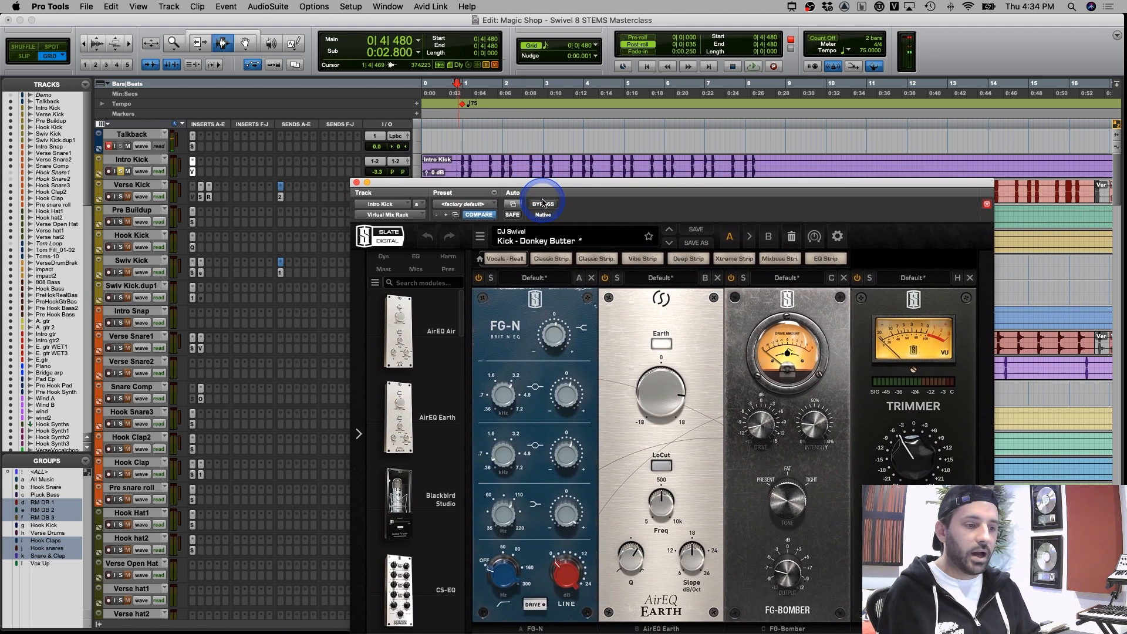
Switch off the Trimmer, FG-Bomber, AirEQ Earth and FG-N modules in the Intro Kick's Virtual Mix Rack
{"action": "left_click_drag", "start_coordinate": [476, 183], "coordinate": [444, 114]}
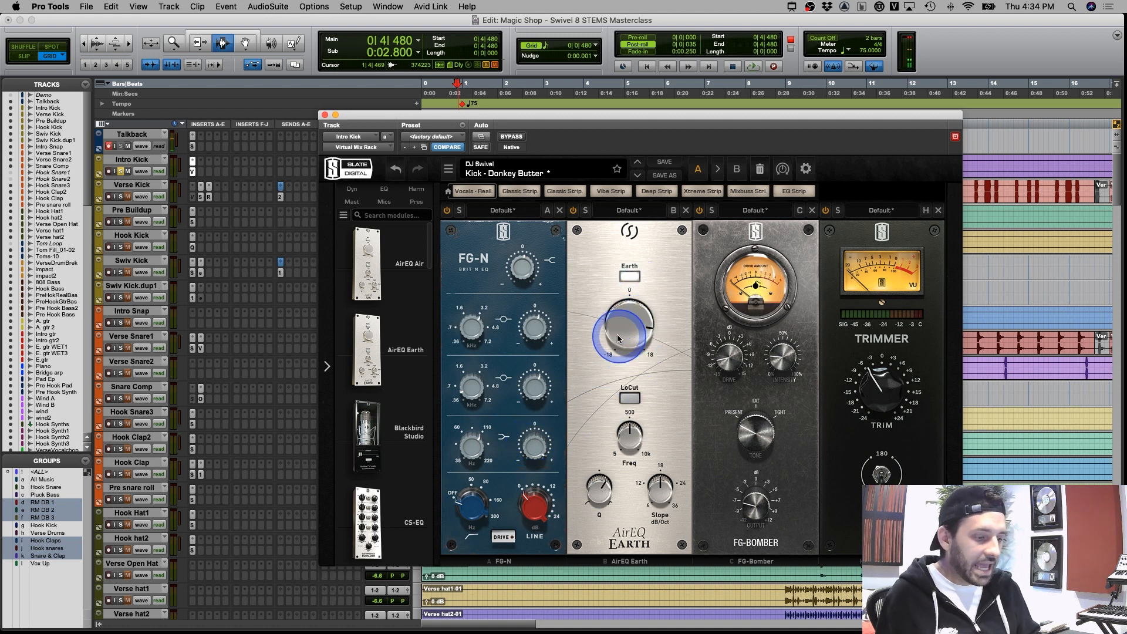
{"action": "left_click_drag", "start_coordinate": [632, 336], "coordinate": [634, 327]}
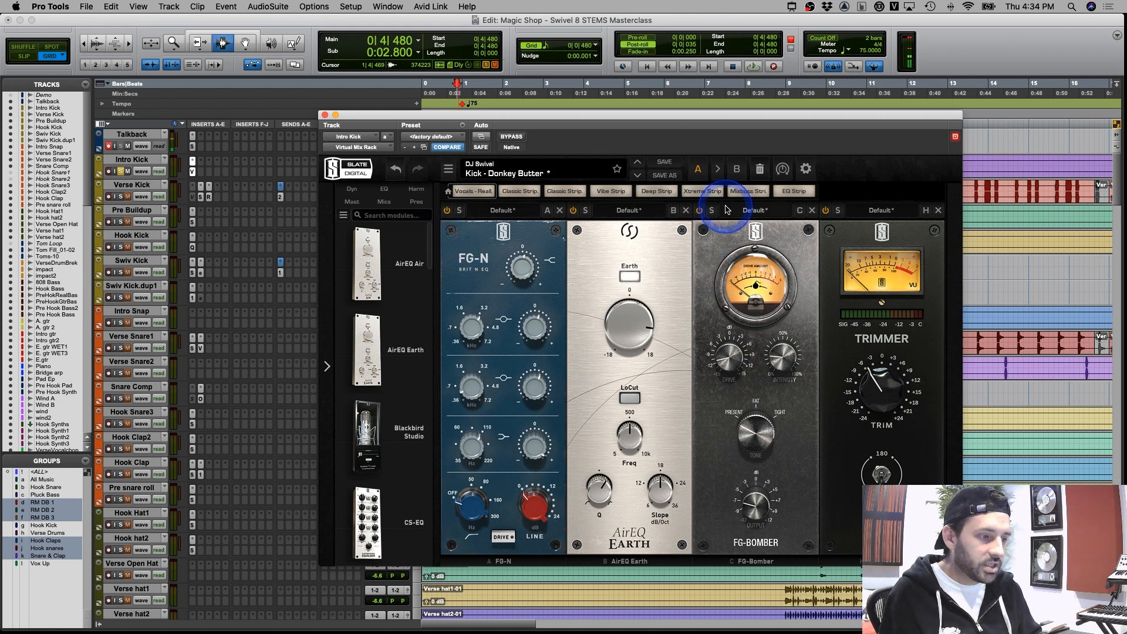
{"action": "left_click", "coordinate": [826, 211]}
{"action": "left_click", "coordinate": [699, 210]}
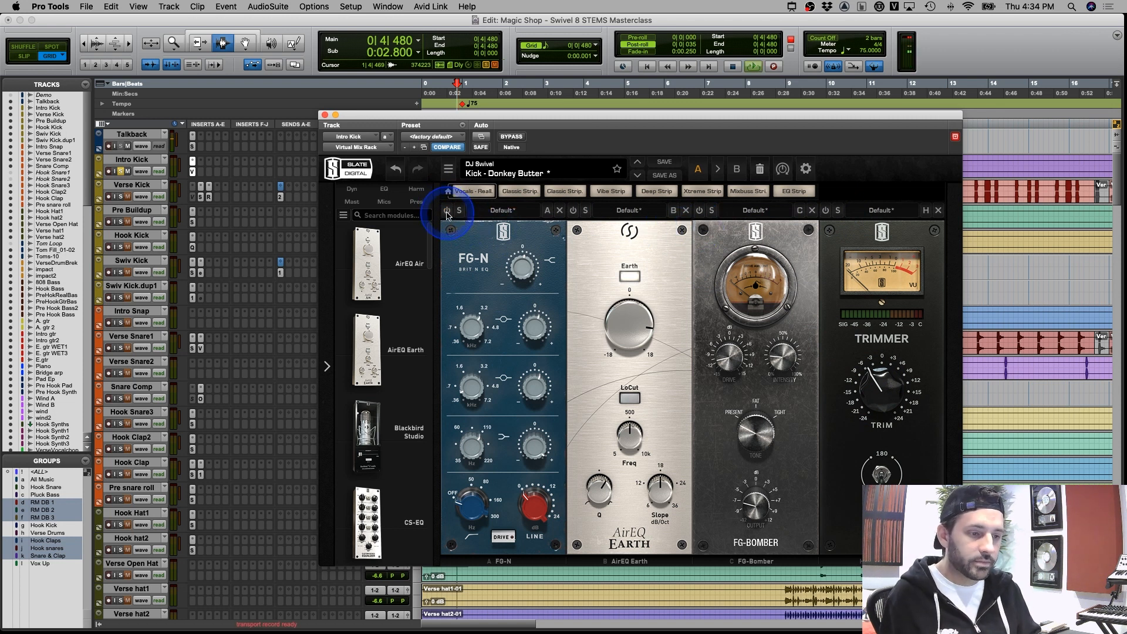
Play the soloed kick while re-enabling FG-N, AirEQ Earth, FG-Bomber and Trimmer one by one, and stop playback
{"action": "left_click_drag", "start_coordinate": [448, 115], "coordinate": [444, 184]}
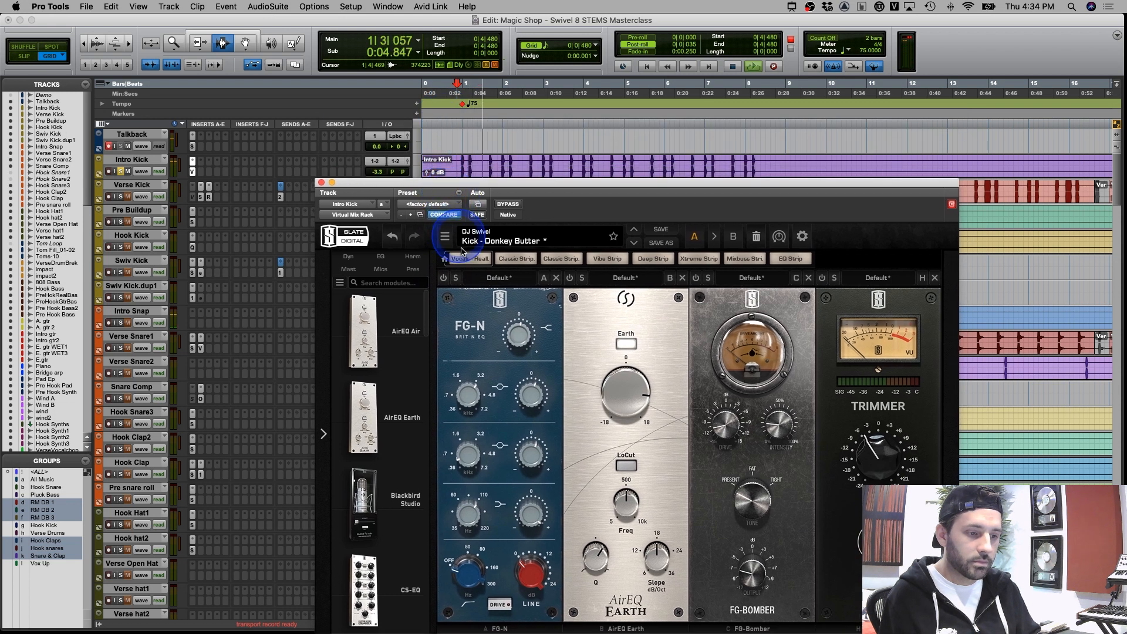
{"action": "left_click", "coordinate": [443, 278]}
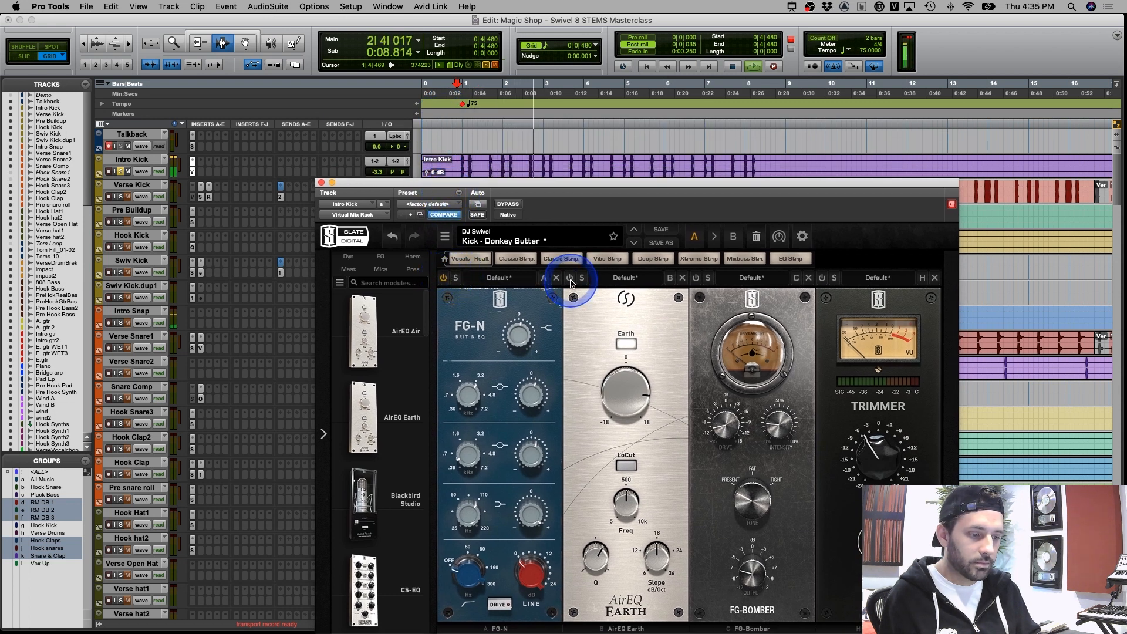
{"action": "left_click", "coordinate": [696, 279]}
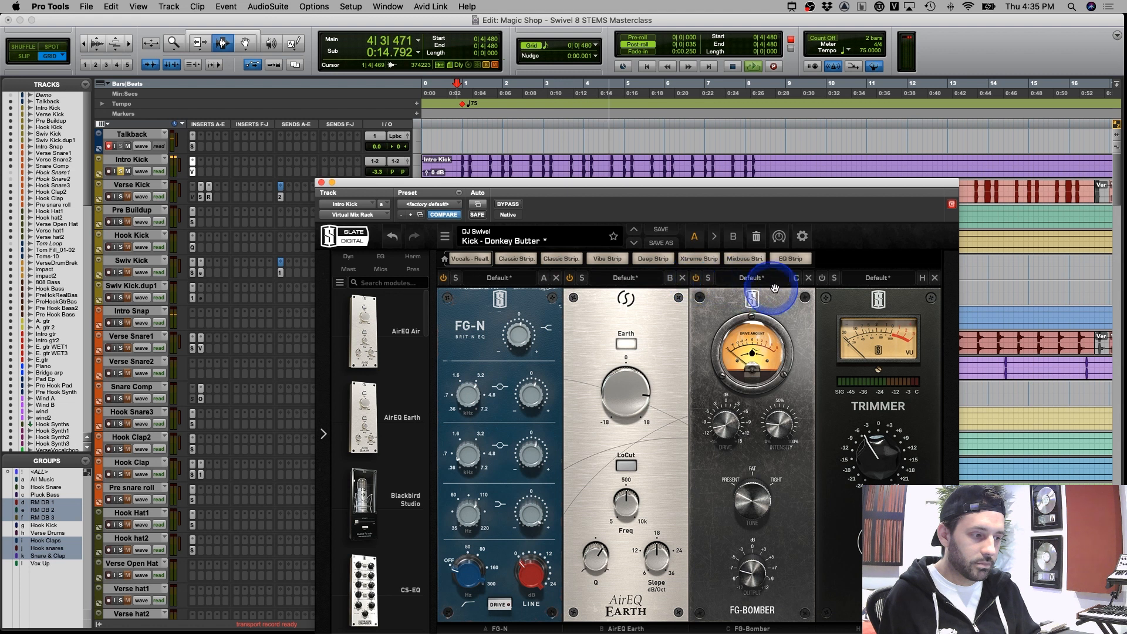
{"action": "left_click", "coordinate": [822, 279]}
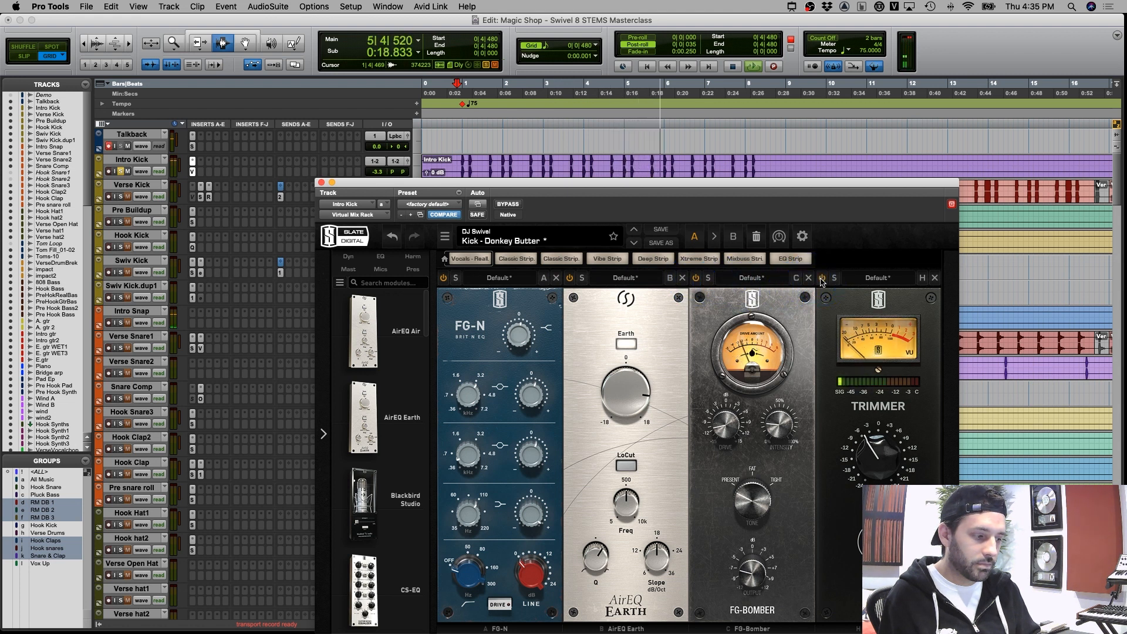
{"action": "left_click_drag", "start_coordinate": [644, 184], "coordinate": [643, 133]}
{"action": "key", "text": "space"}
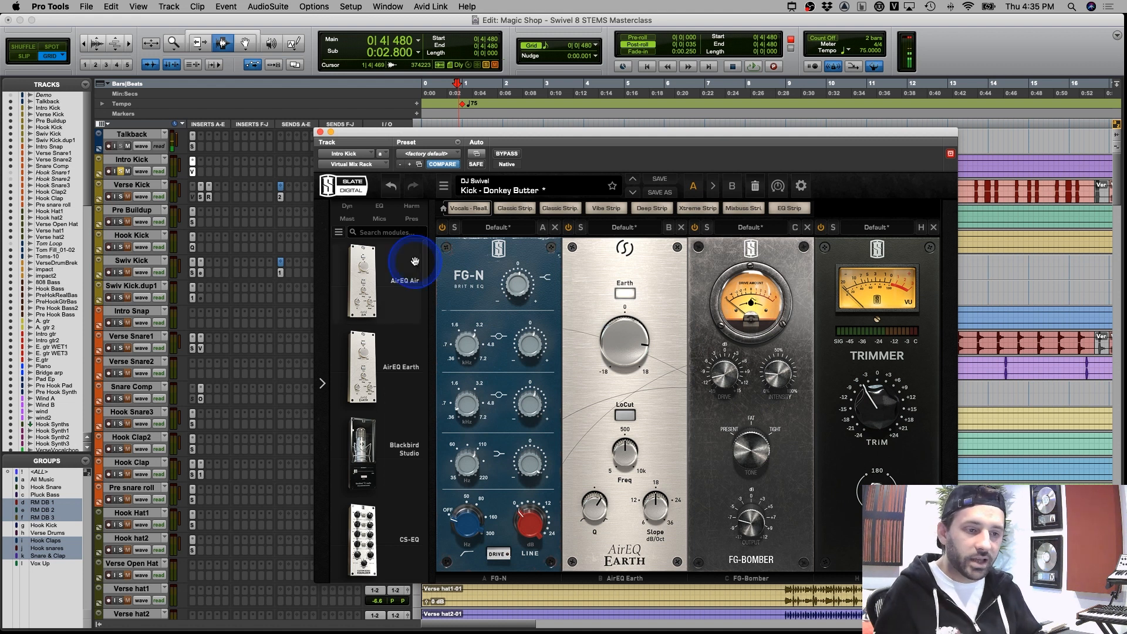
Close the Intro Kick's Virtual Mix Rack and add the Intro Snap track to the solo
{"action": "left_click_drag", "start_coordinate": [338, 135], "coordinate": [345, 158]}
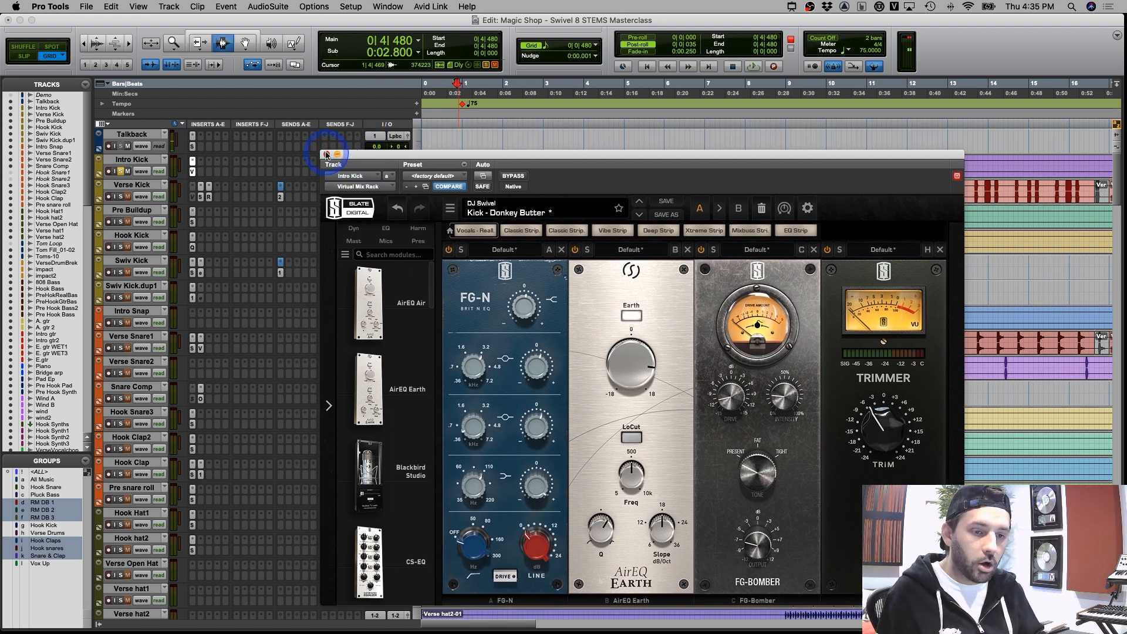
{"action": "left_click", "coordinate": [327, 154]}
{"action": "left_click", "coordinate": [460, 320]}
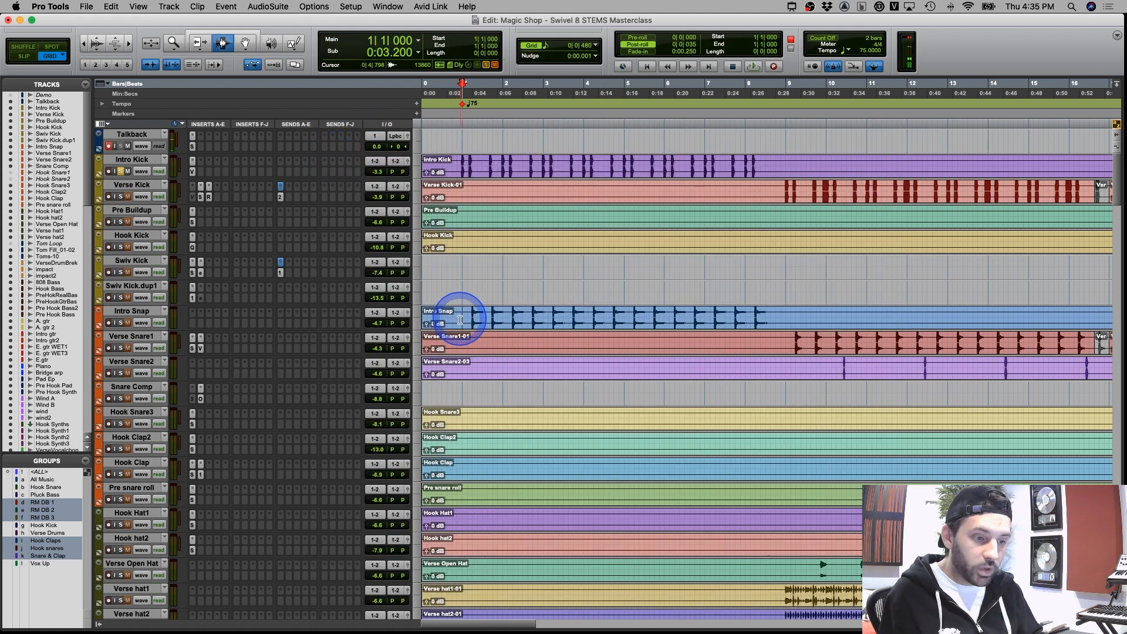
{"action": "left_click", "coordinate": [121, 323]}
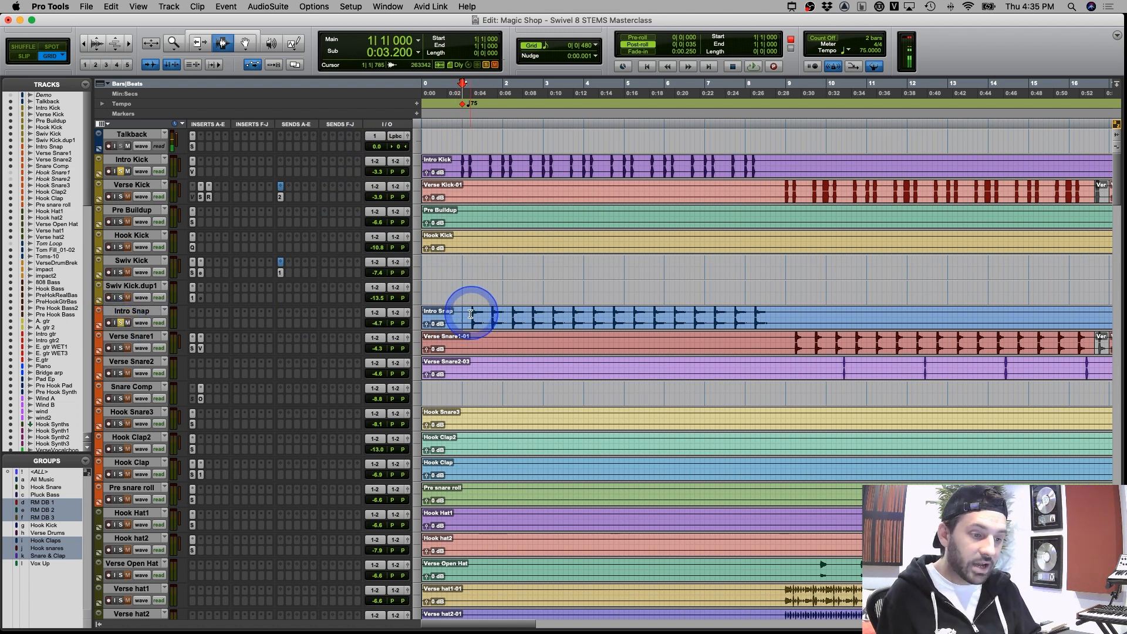
Play the soloed Intro Kick and Intro Snap together from 1|1|000, and stop playback
{"action": "left_click_drag", "start_coordinate": [452, 320], "coordinate": [766, 317]}
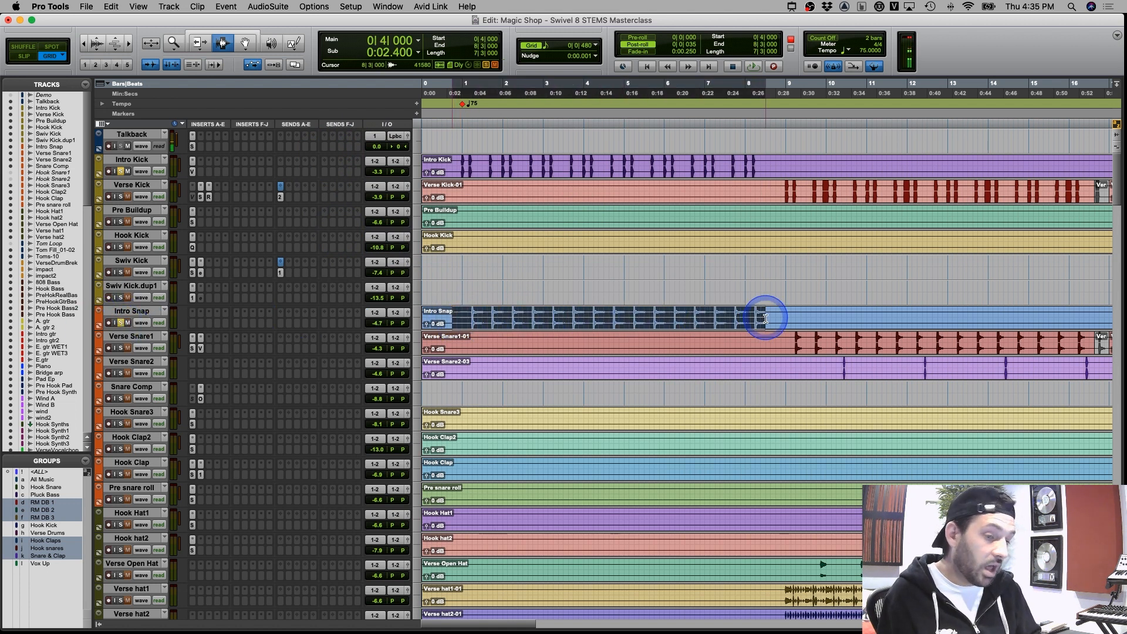
{"action": "left_click", "coordinate": [463, 317]}
{"action": "key", "text": "space"}
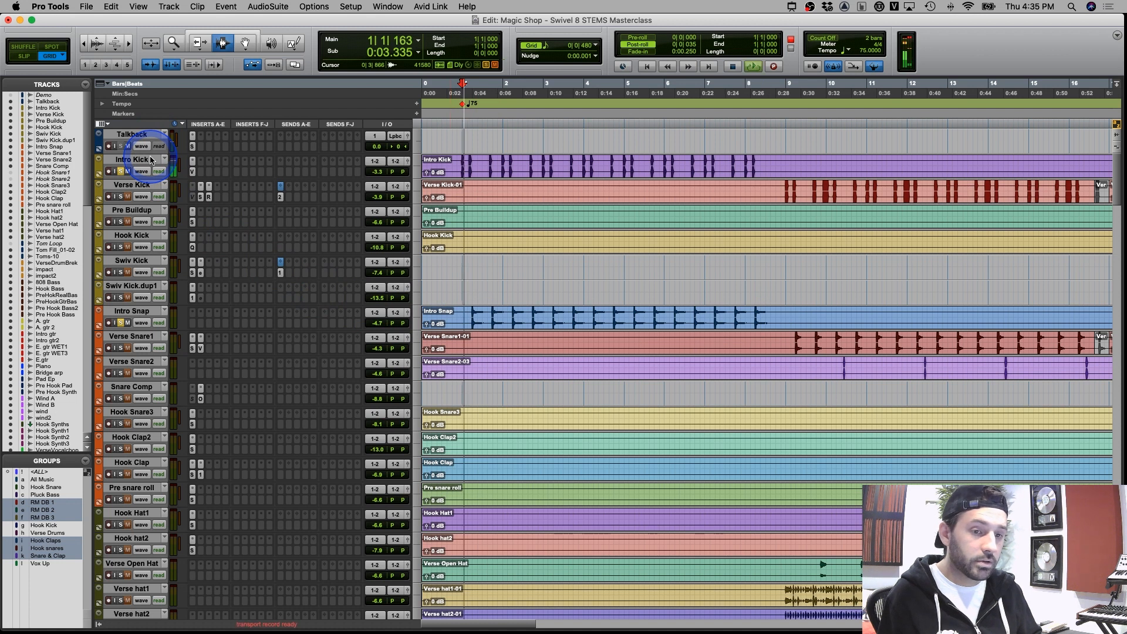
{"action": "left_click", "coordinate": [458, 302]}
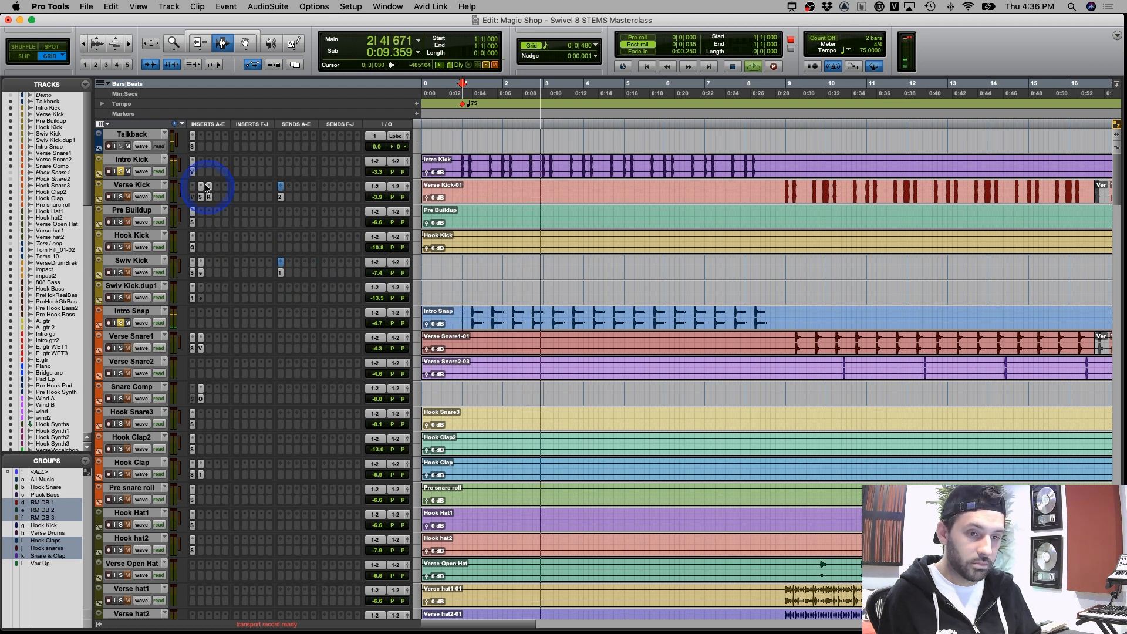
{"action": "key", "text": "space"}
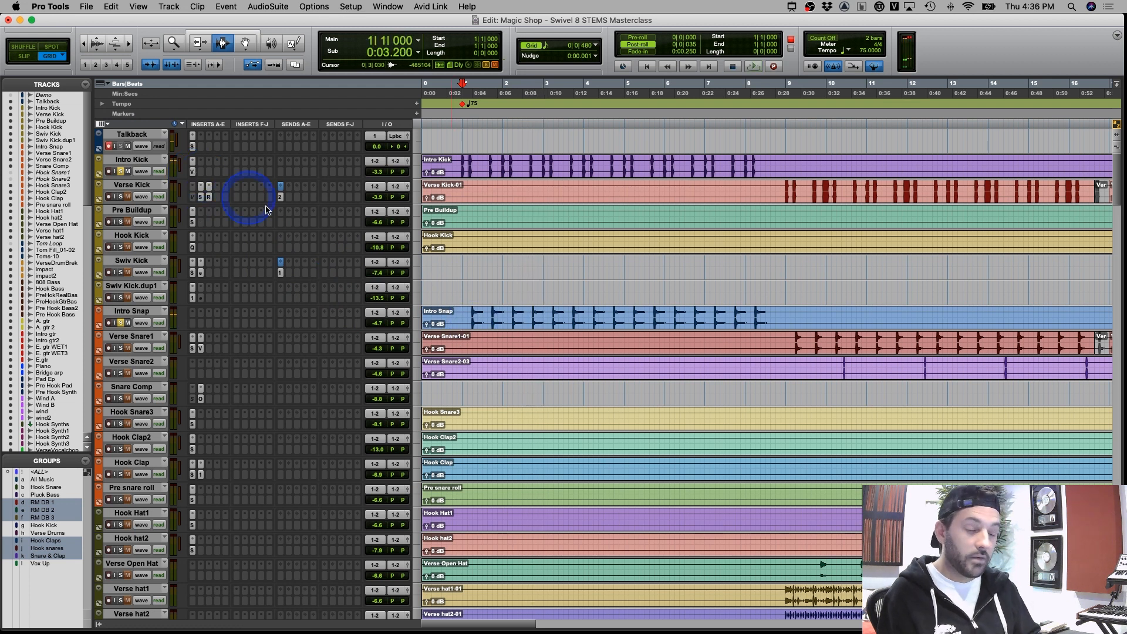
Solo only the Intro gtr and Intro gtr2 tracks and play them together from 0|4|480
{"action": "left_click", "coordinate": [193, 172]}
{"action": "left_click", "coordinate": [477, 289]}
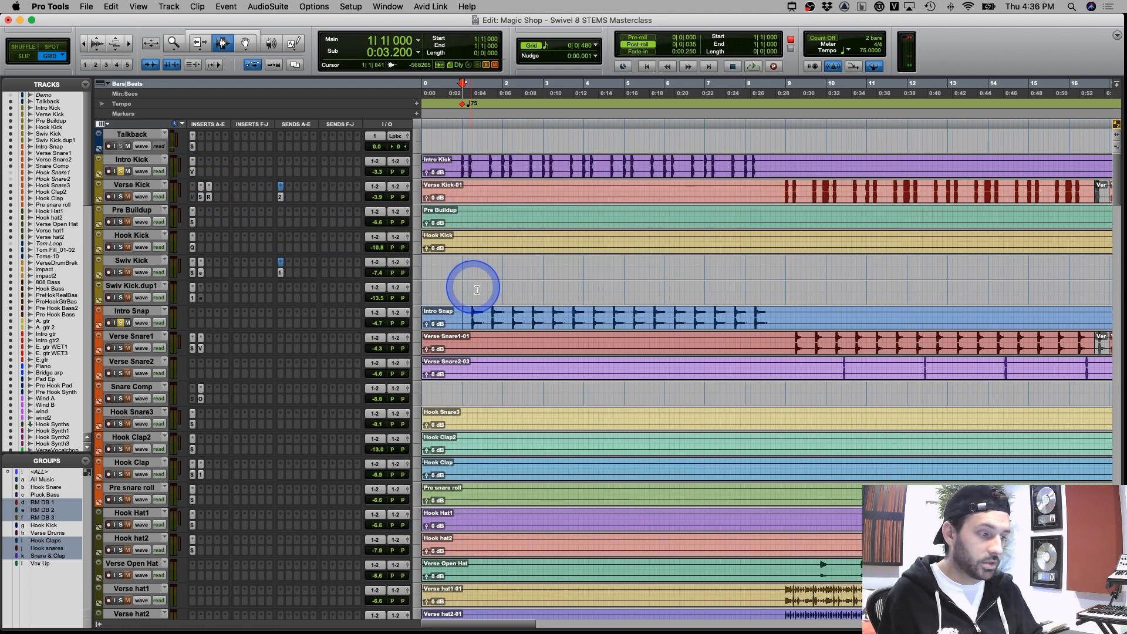
{"action": "scroll", "coordinate": [505, 296], "scroll_direction": "down", "scroll_amount": 5}
{"action": "left_click", "coordinate": [538, 306]}
{"action": "scroll", "coordinate": [538, 306], "scroll_direction": "down", "scroll_amount": 5}
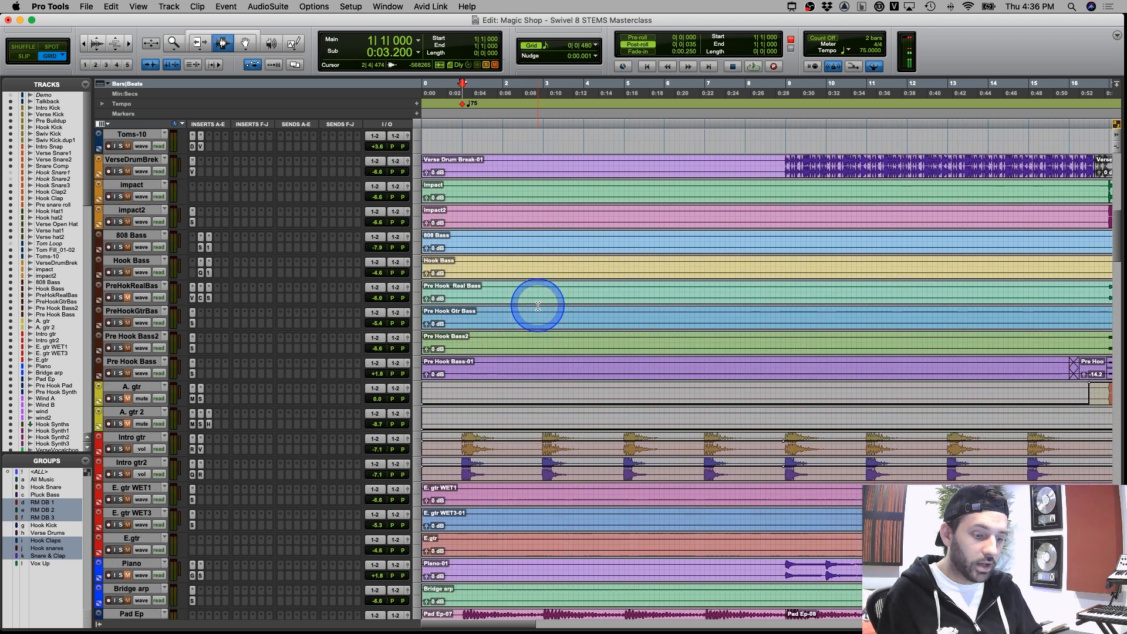
{"action": "left_click", "coordinate": [453, 310]}
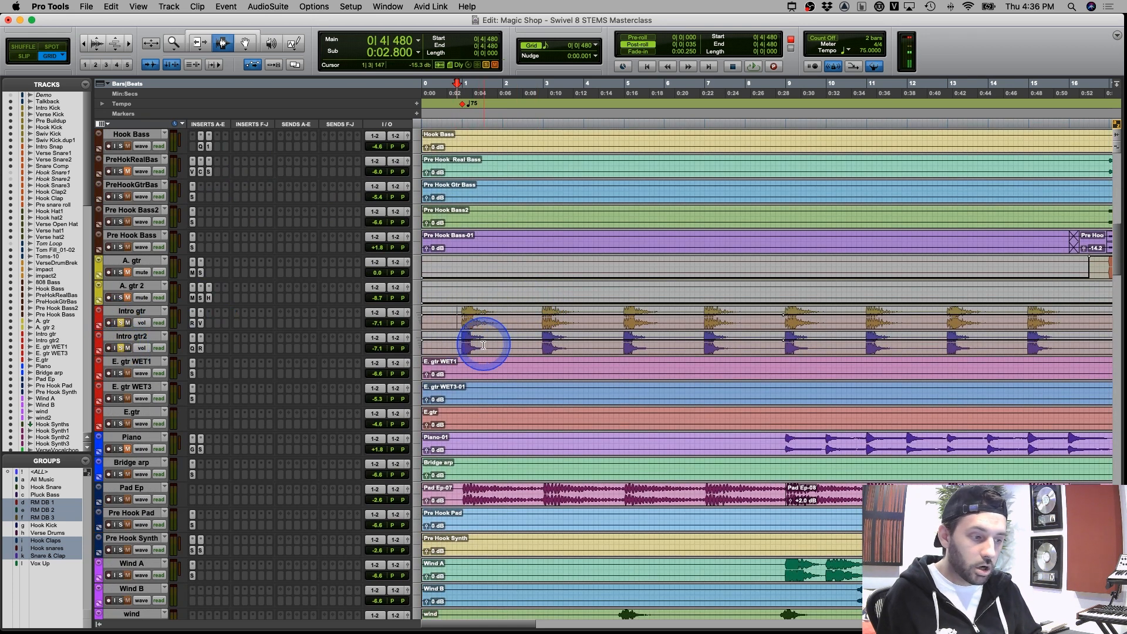
{"action": "key", "text": "space"}
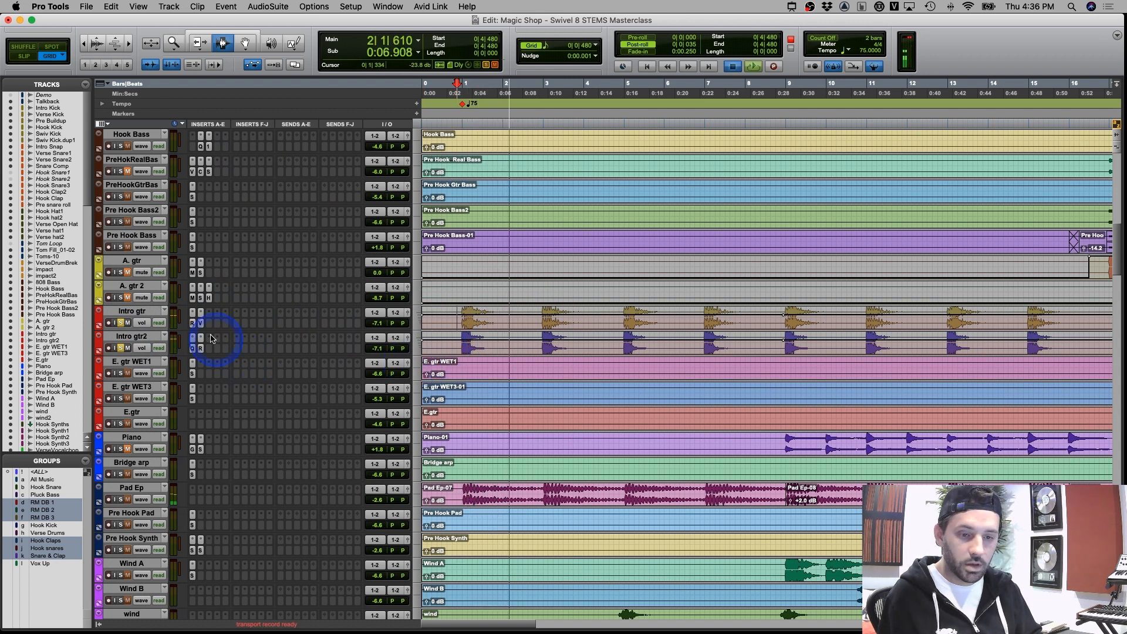
{"action": "key", "text": "space"}
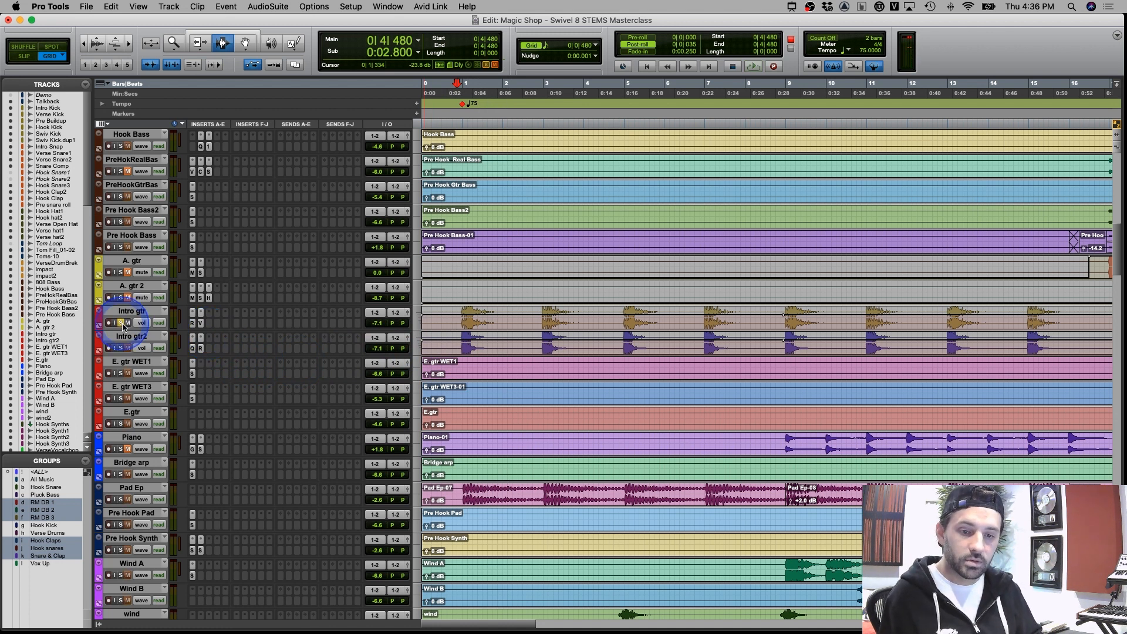
Audition Intro gtr and Intro gtr2 separately in solo from 0|4|480, and clear the solo
{"action": "key", "text": "space"}
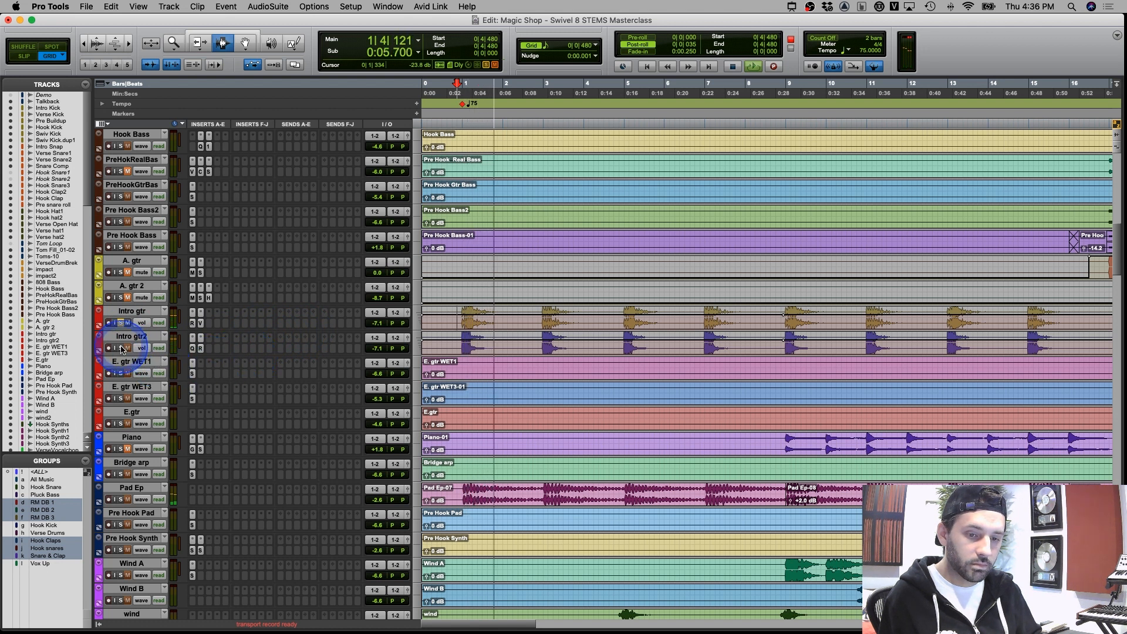
{"action": "left_click", "coordinate": [121, 323]}
{"action": "key", "text": "space"}
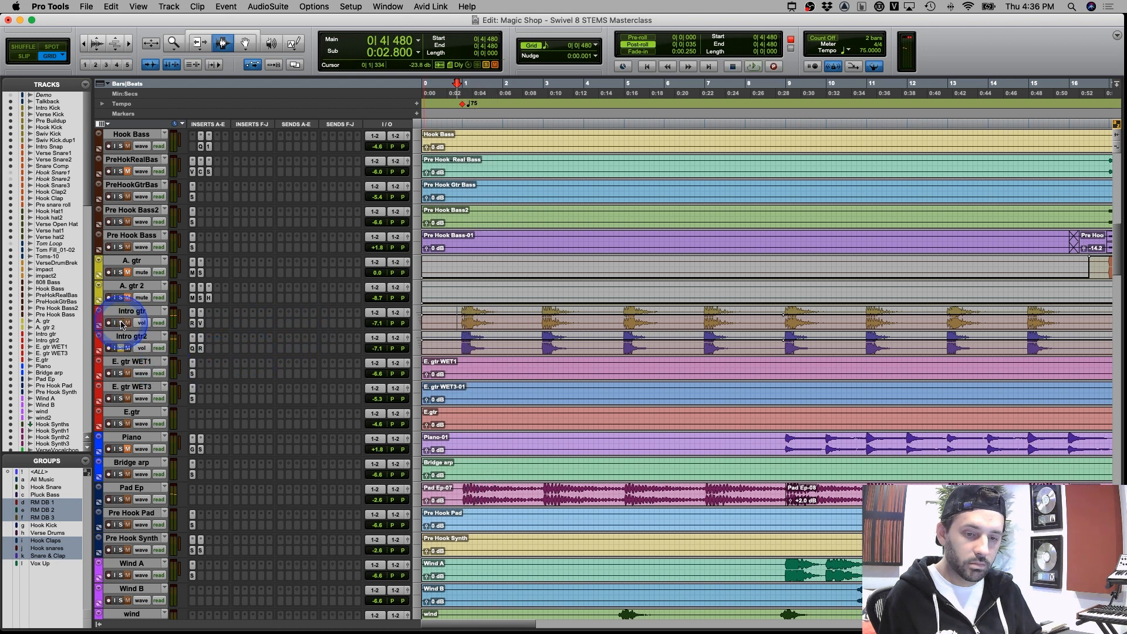
{"action": "key", "text": "space"}
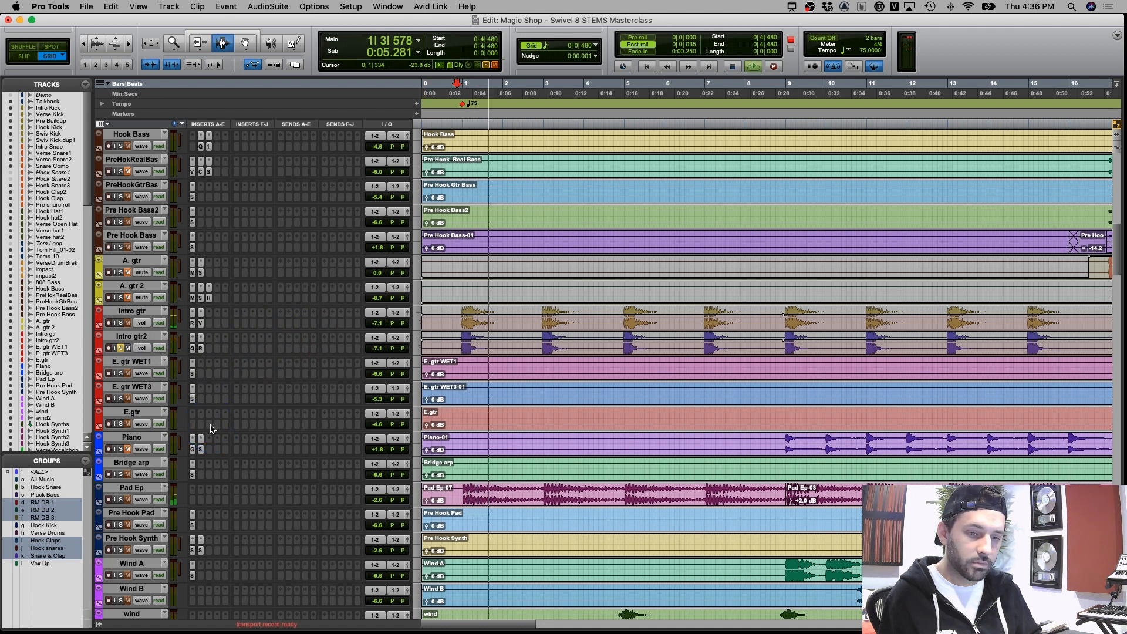
{"action": "key", "text": "space"}
{"action": "left_click", "coordinate": [121, 348]}
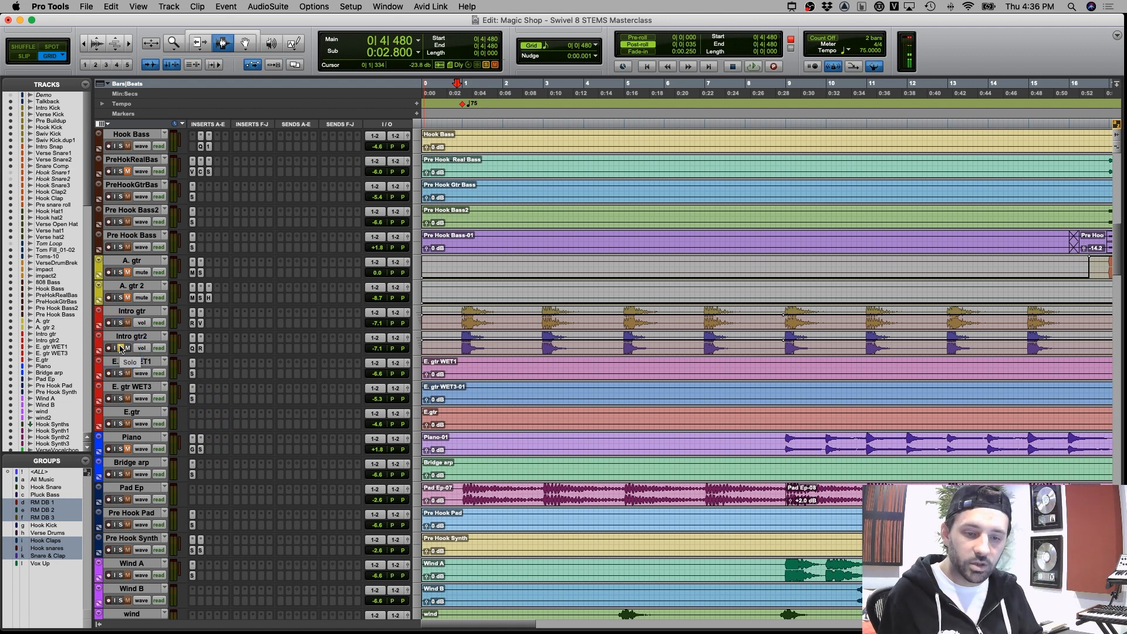
{"action": "left_click", "coordinate": [120, 348]}
View the Renaissance Axx and ValhallaVintageVerb settings on Intro gtr, and close the plugin window
{"action": "left_click", "coordinate": [192, 323]}
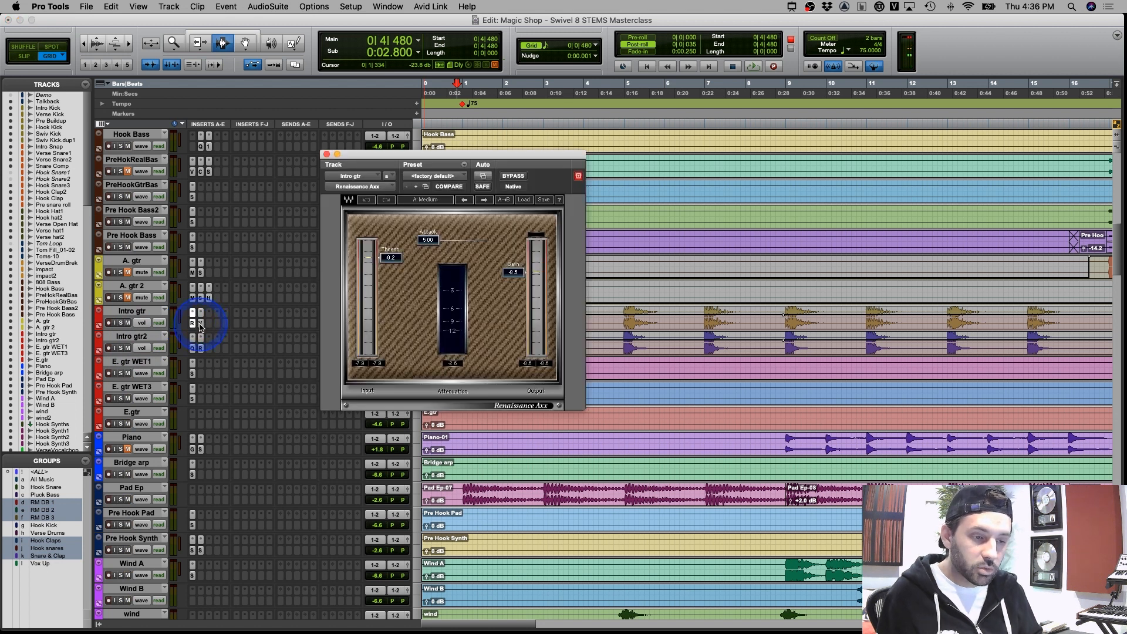
{"action": "left_click", "coordinate": [200, 323]}
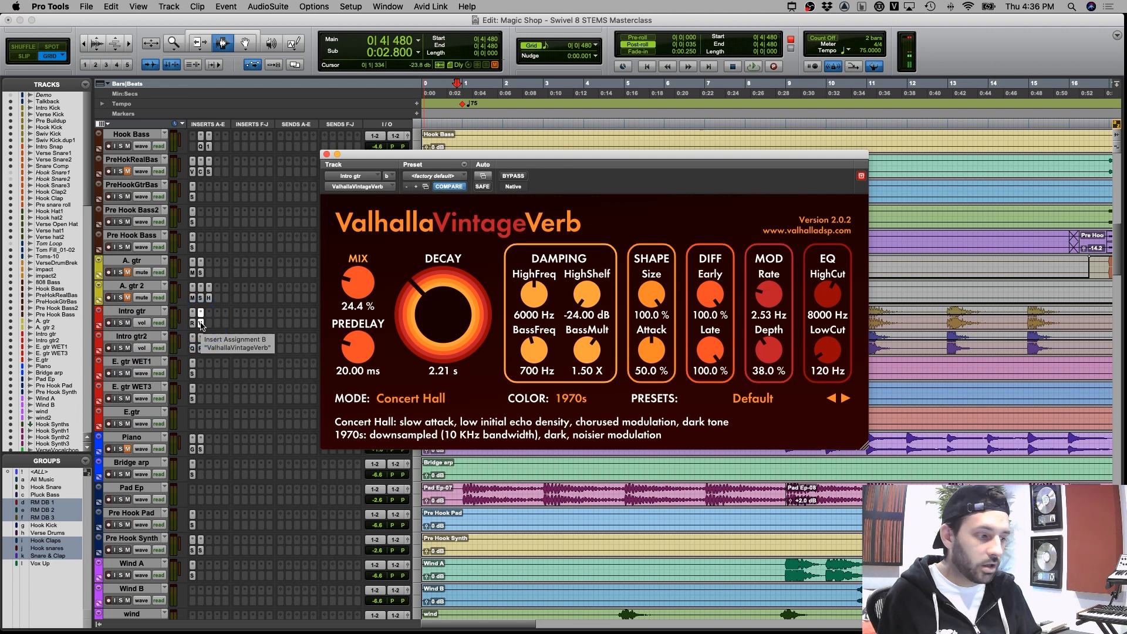
{"action": "left_click", "coordinate": [200, 324]}
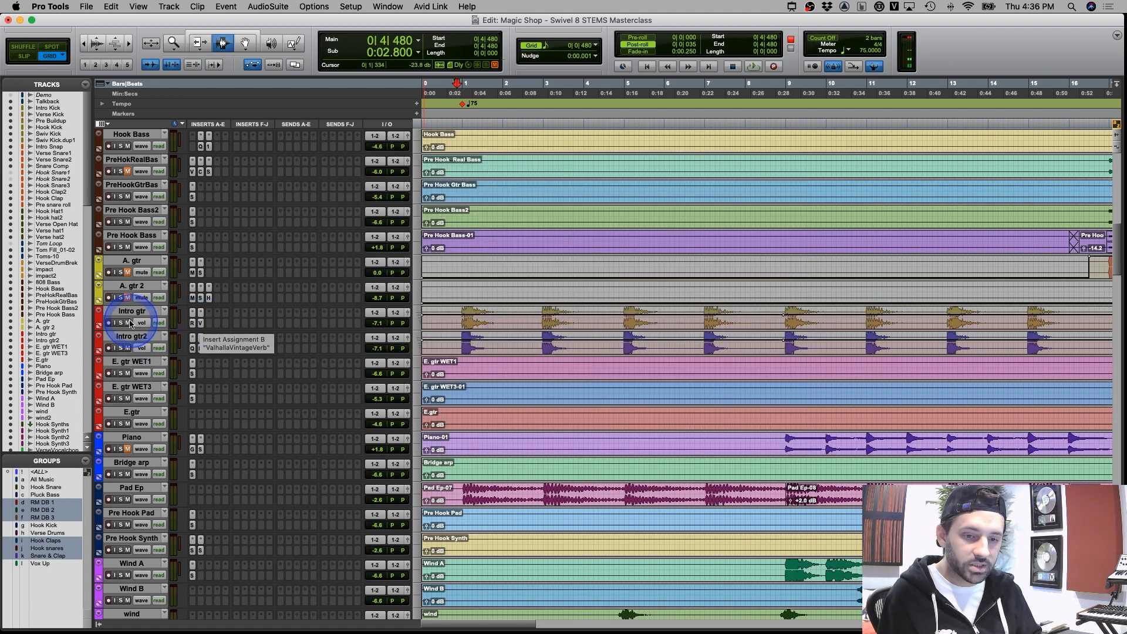
Solo Intro gtr and compare it from 0|4|480 with both of its inserts bypassed and active
{"action": "left_click", "coordinate": [121, 323]}
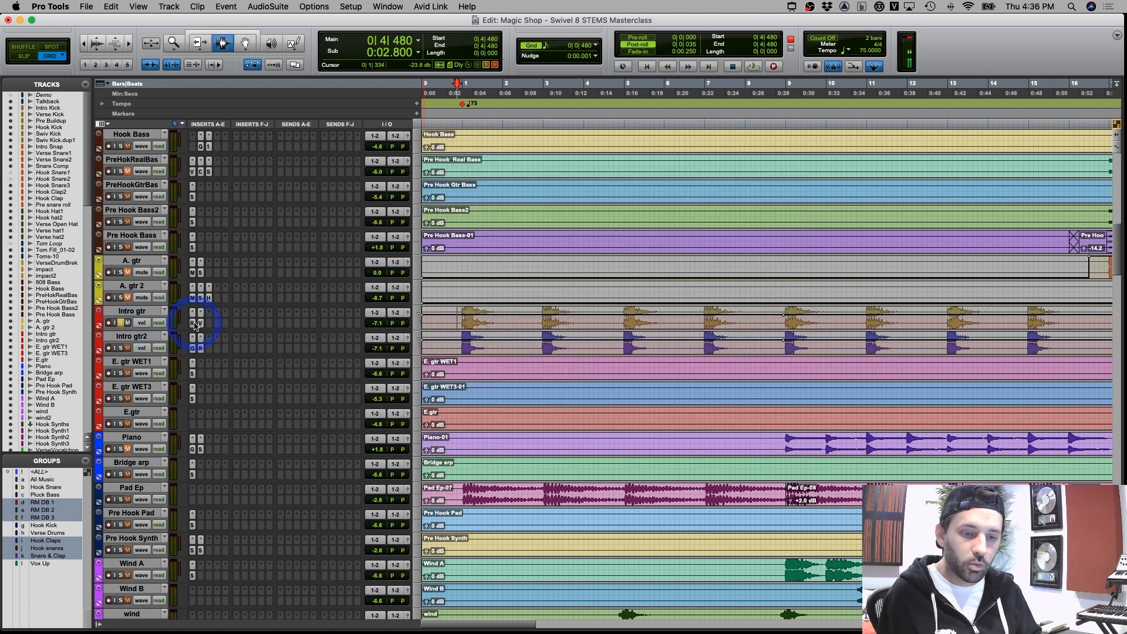
{"action": "key", "text": "space"}
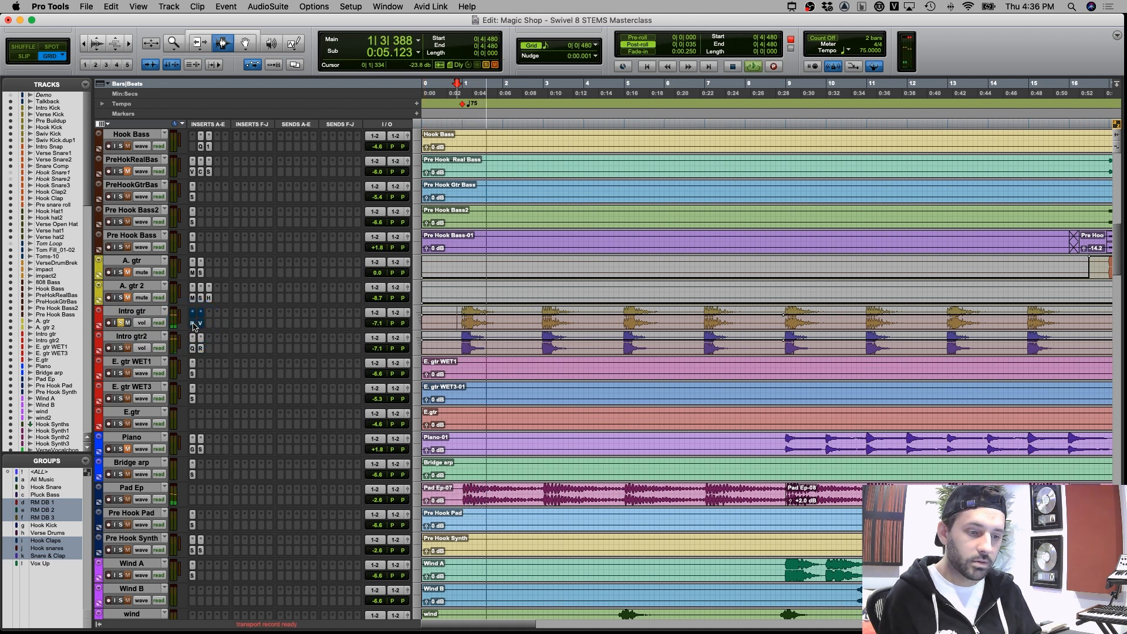
{"action": "key", "text": "space"}
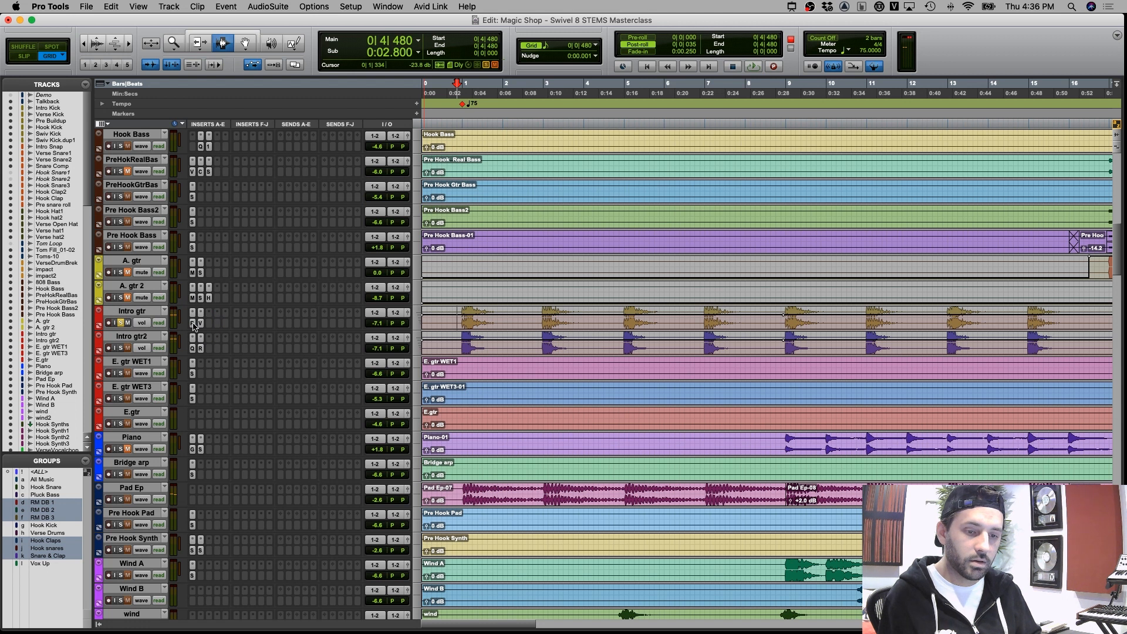
{"action": "key", "text": "space"}
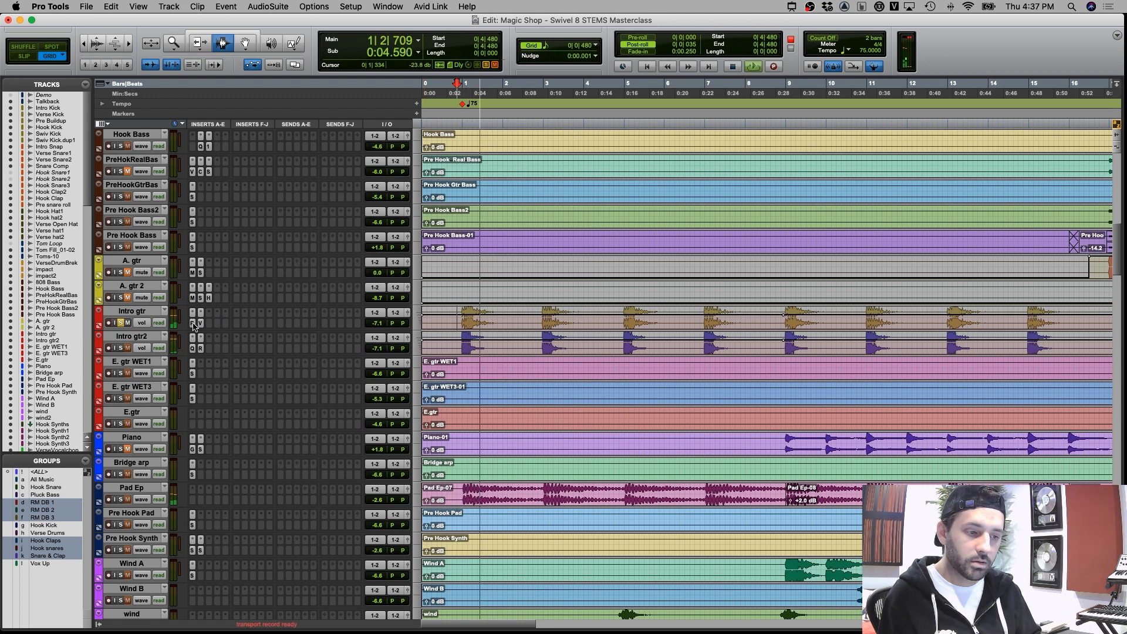
{"action": "key", "text": "space"}
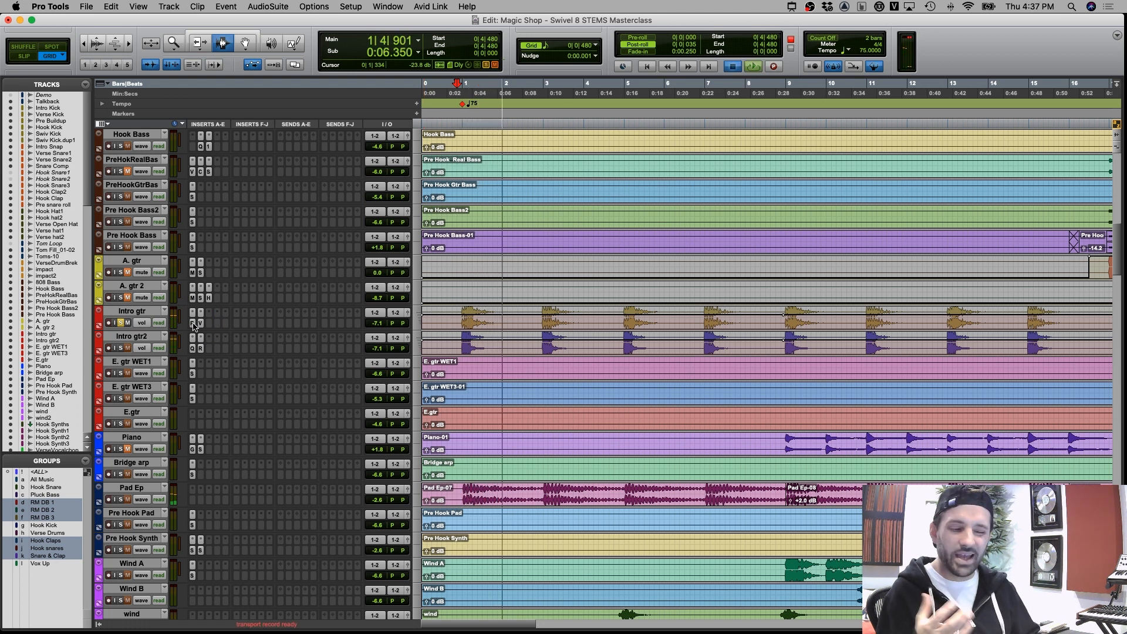
Play the soloed Intro gtr with its Renaissance Axx open to examine the compression, and close the plugin
{"action": "left_click", "coordinate": [193, 323]}
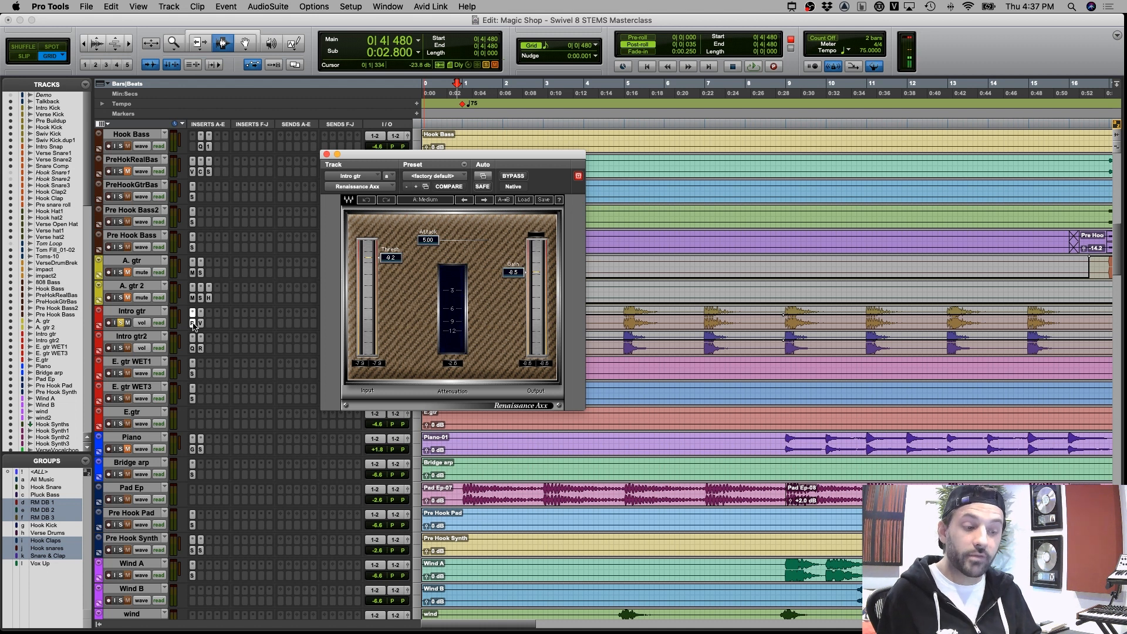
{"action": "key", "text": "space"}
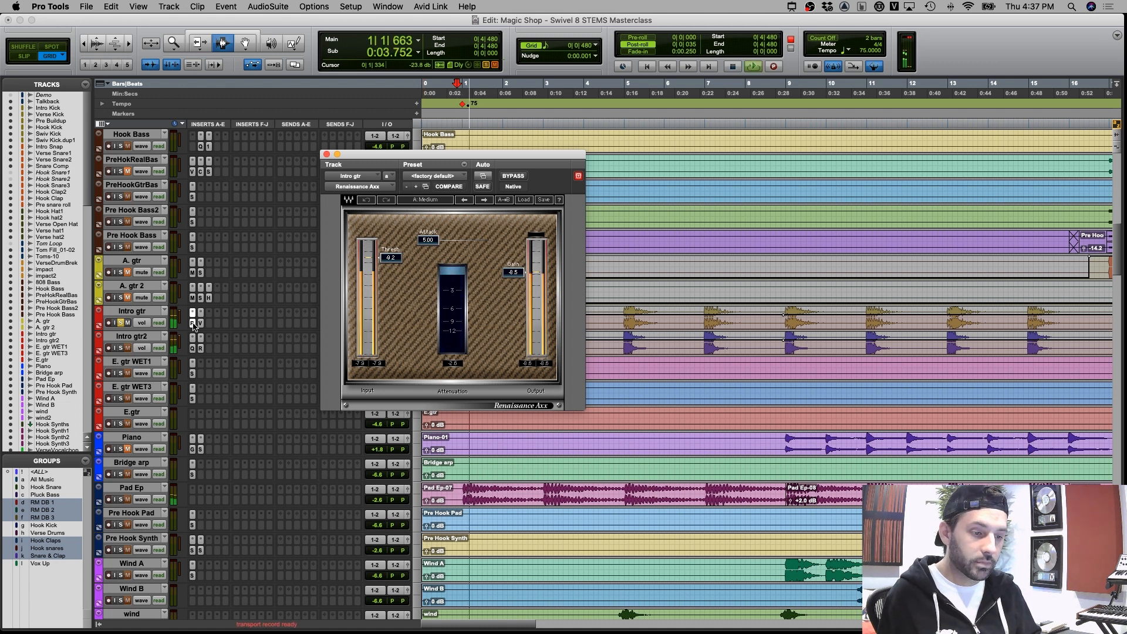
{"action": "left_click", "coordinate": [196, 320]}
{"action": "left_click", "coordinate": [452, 291]}
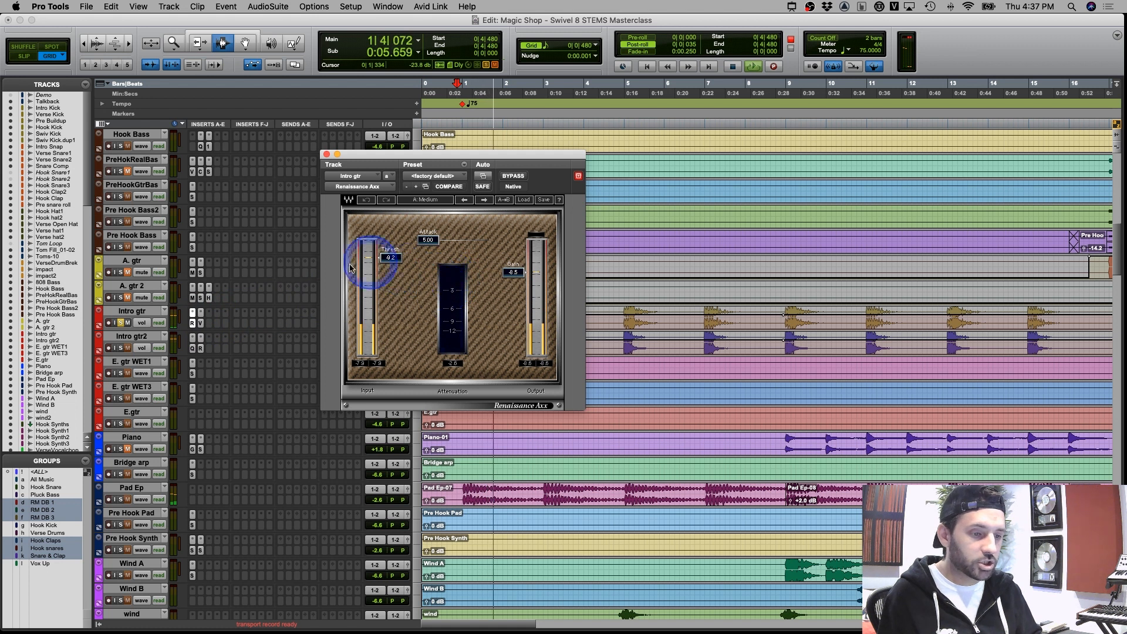
{"action": "key", "text": "space"}
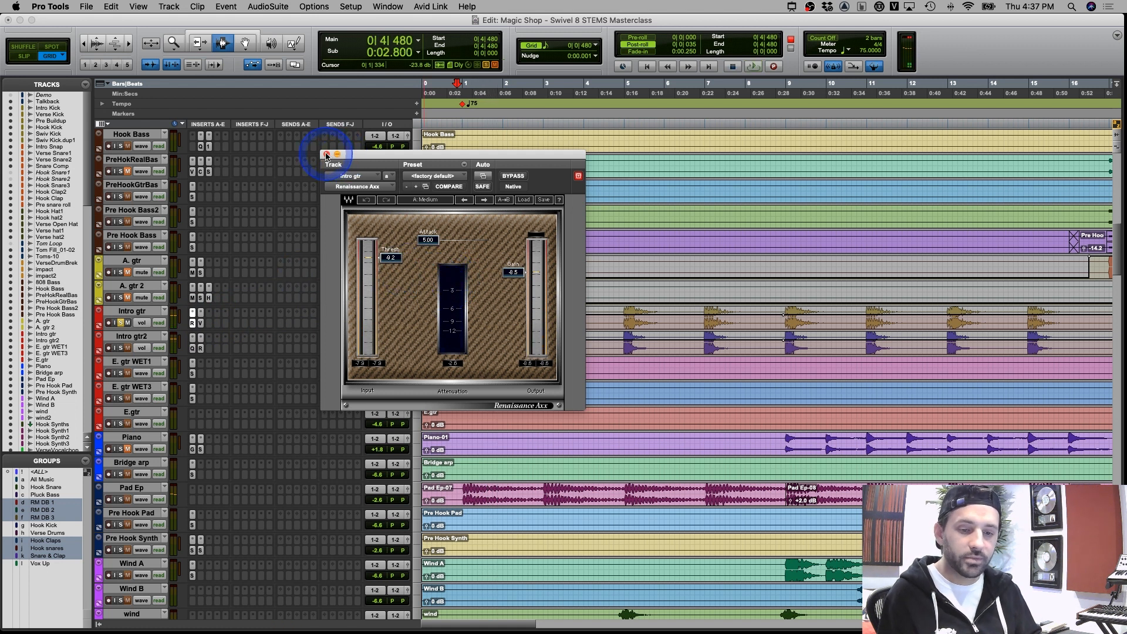
{"action": "left_click", "coordinate": [327, 155]}
Solo Intro gtr2 instead of Intro gtr and play it with its Pro-Q 2 and Renaissance Axx bypassed
{"action": "left_click", "coordinate": [117, 347]}
{"action": "left_click", "coordinate": [121, 323]}
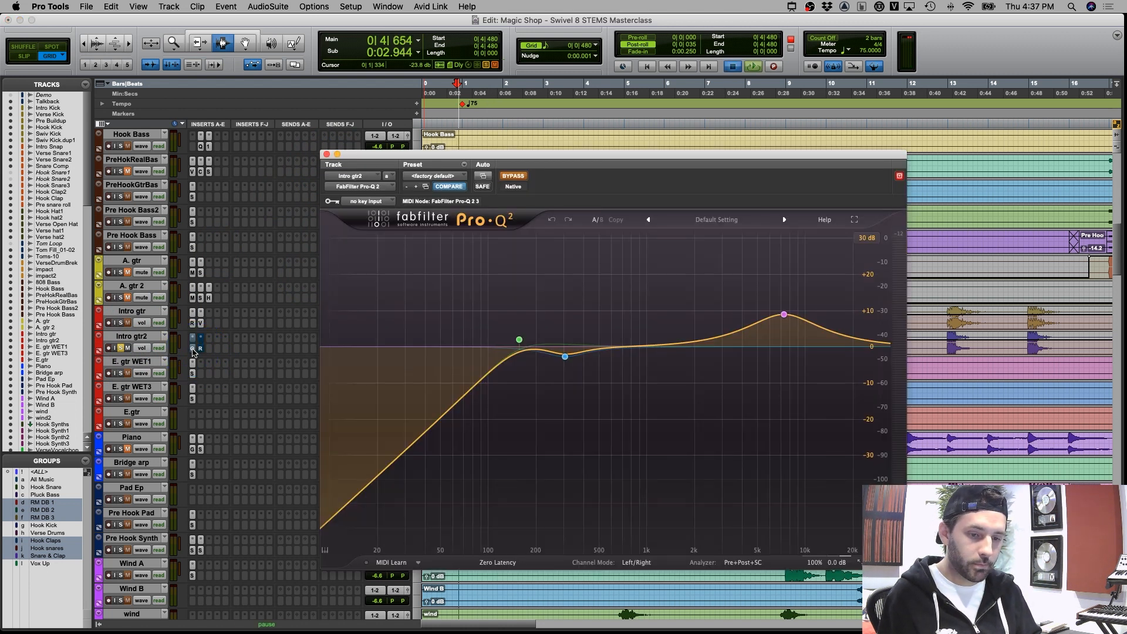
{"action": "left_click", "coordinate": [194, 350]}
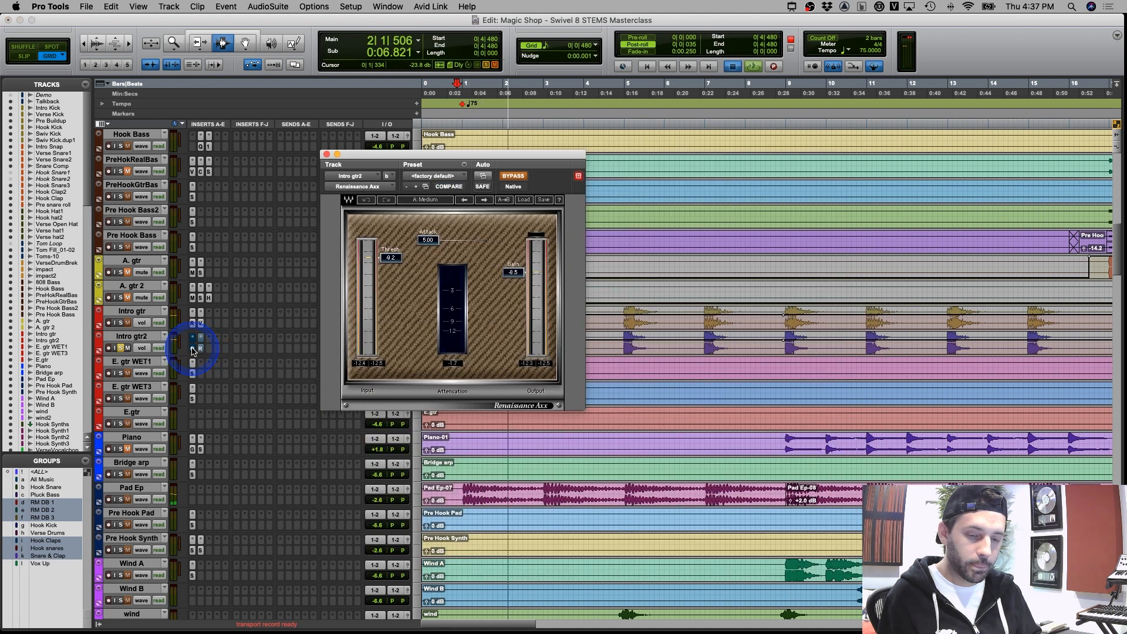
{"action": "key", "text": "space"}
Re-enable Pro-Q 2 on Intro gtr2, play the track and inspect the high-frequency boost in the EQ curve
{"action": "left_click", "coordinate": [192, 351]}
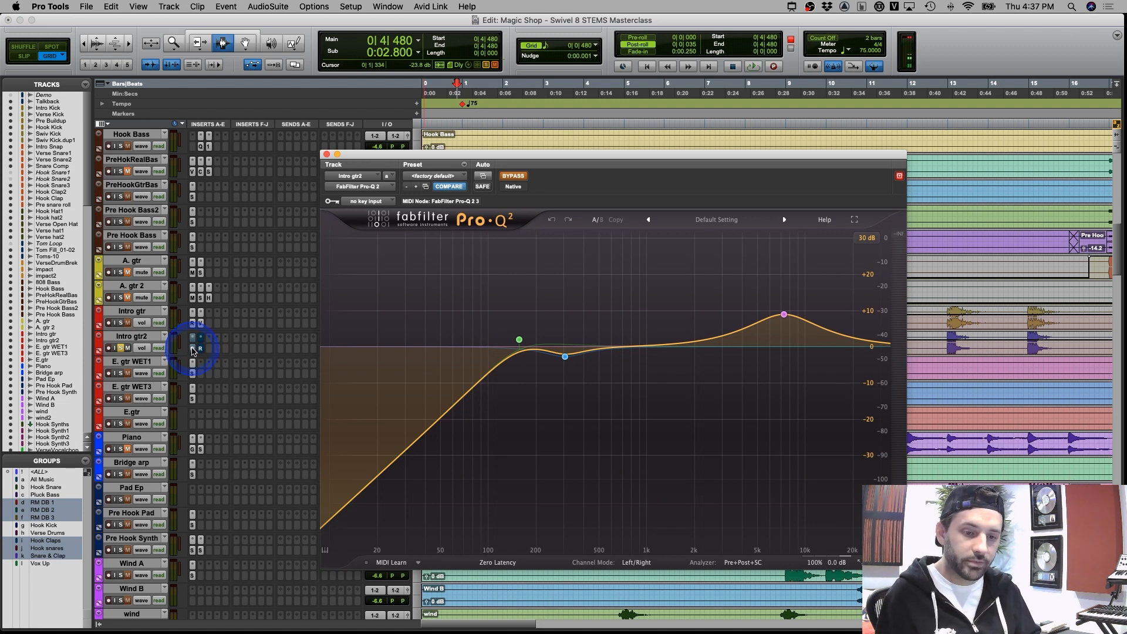
{"action": "key", "text": "space"}
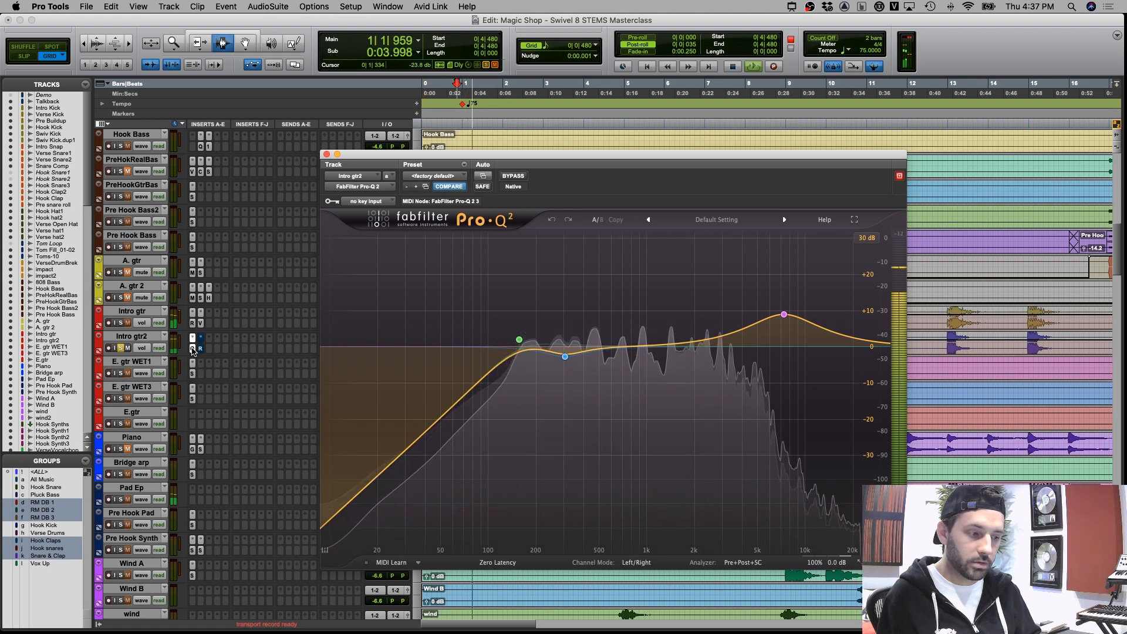
{"action": "left_click", "coordinate": [784, 316]}
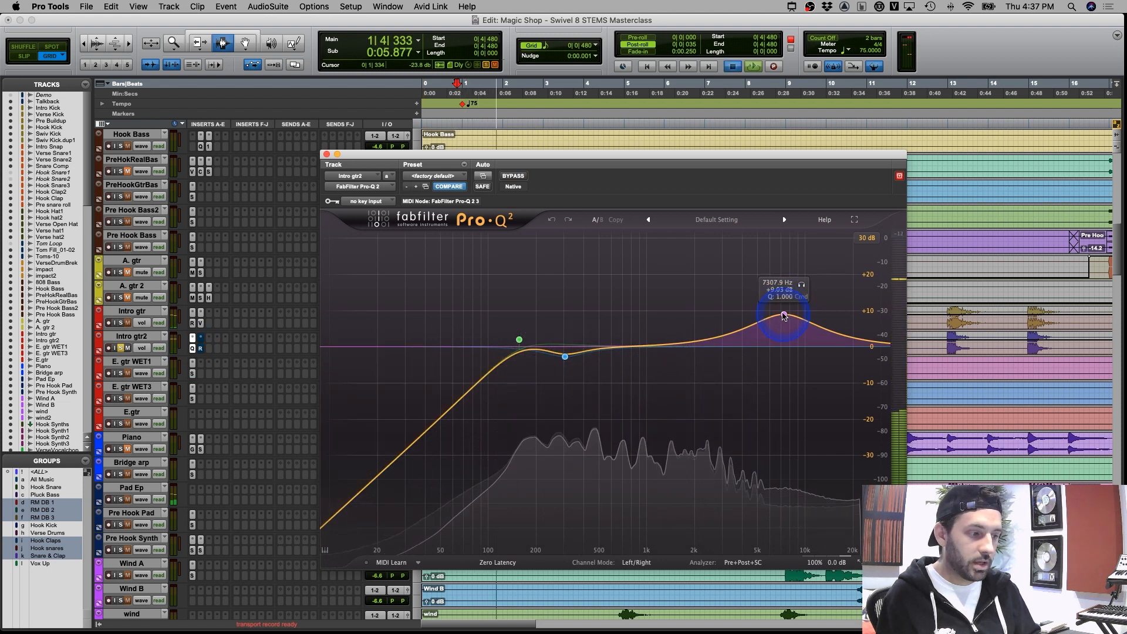
{"action": "key", "text": "space"}
{"action": "left_click", "coordinate": [372, 360]}
Play the soloed Intro gtr2 with its Renaissance Axx open to examine the compression, close the plugin and unsolo the track
{"action": "left_click", "coordinate": [198, 352]}
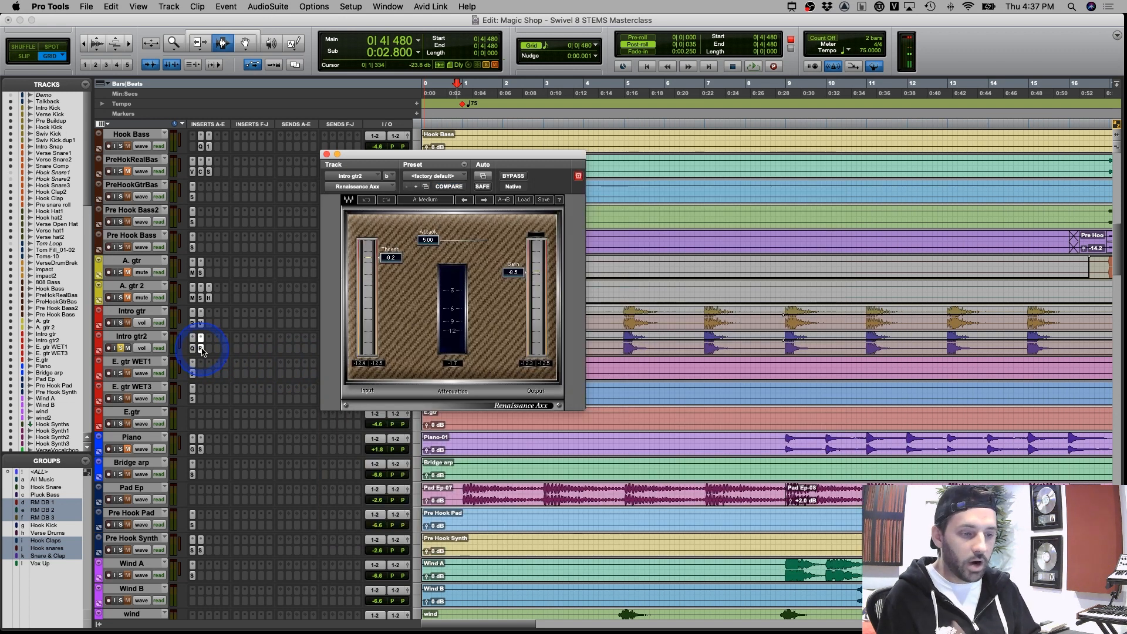
{"action": "key", "text": "space"}
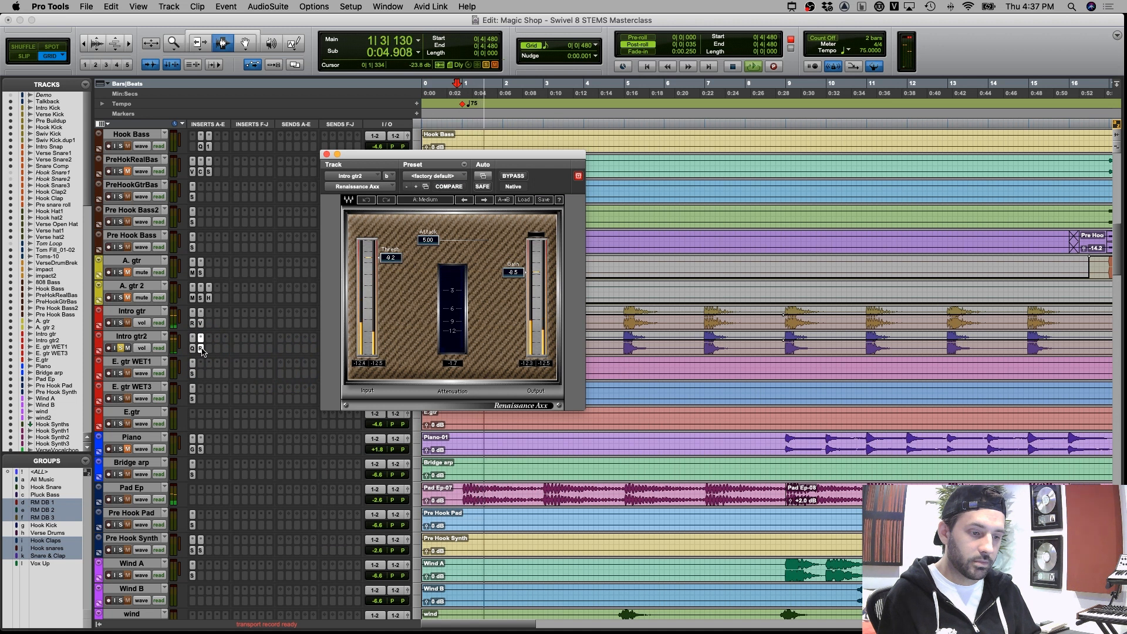
{"action": "key", "text": "space"}
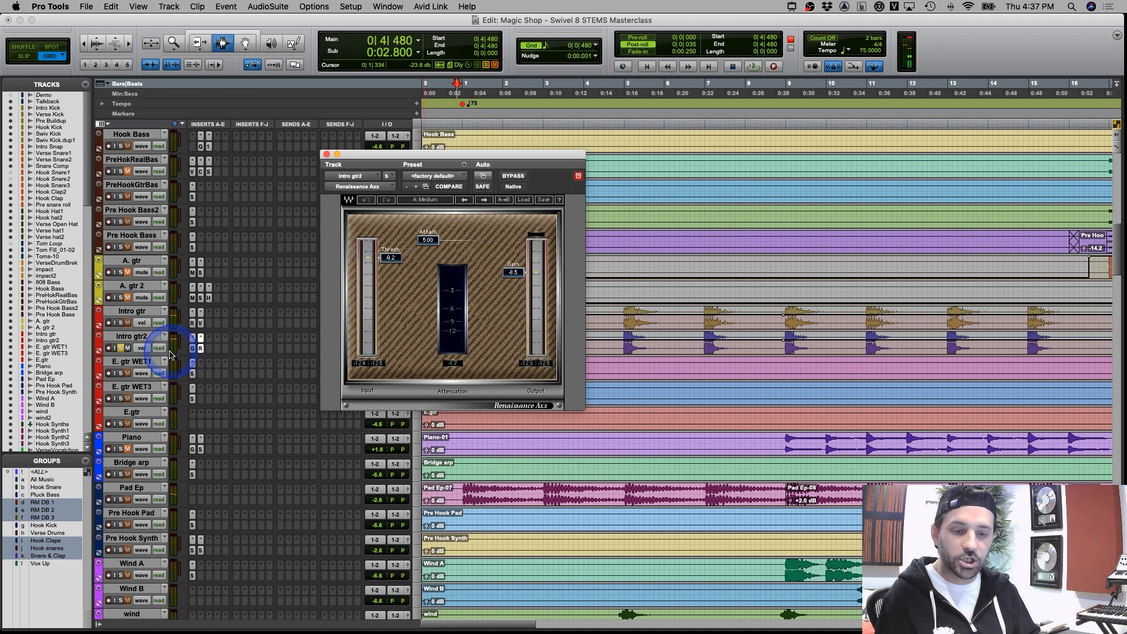
{"action": "left_click", "coordinate": [201, 351]}
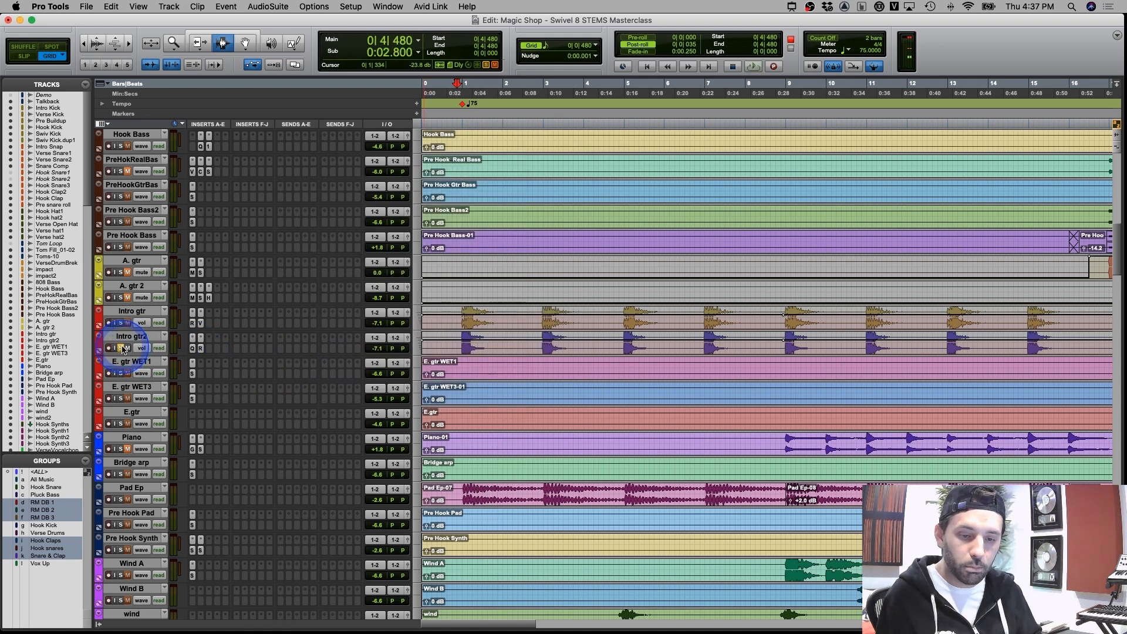
{"action": "left_click", "coordinate": [125, 348]}
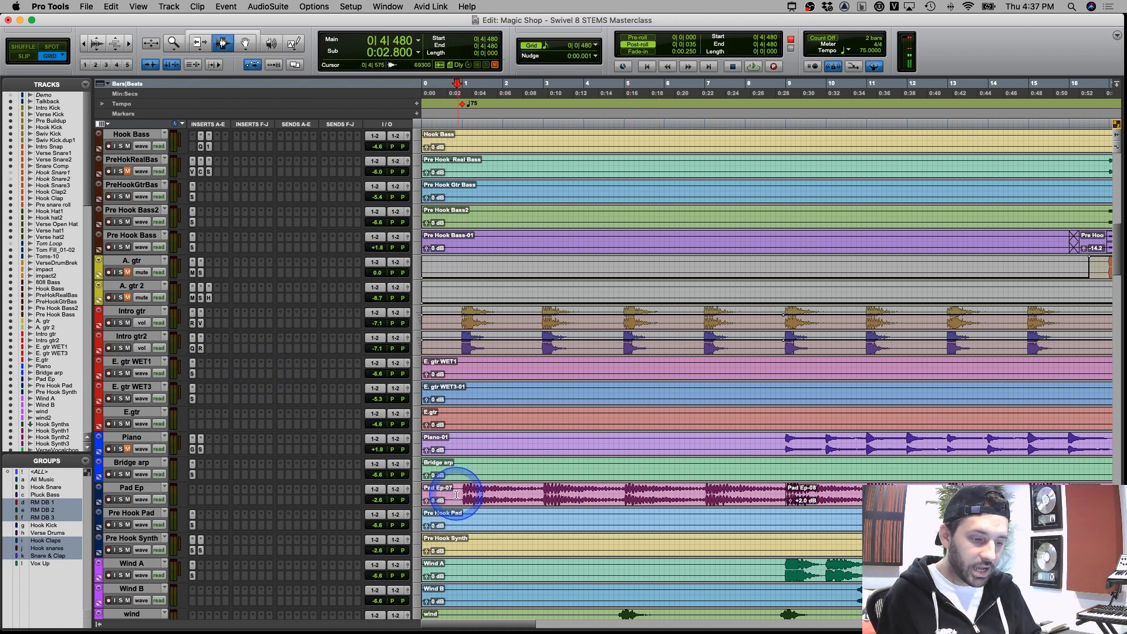
Solo Pad Ep and play it from 0|4|480
{"action": "left_click_drag", "start_coordinate": [456, 495], "coordinate": [771, 495]}
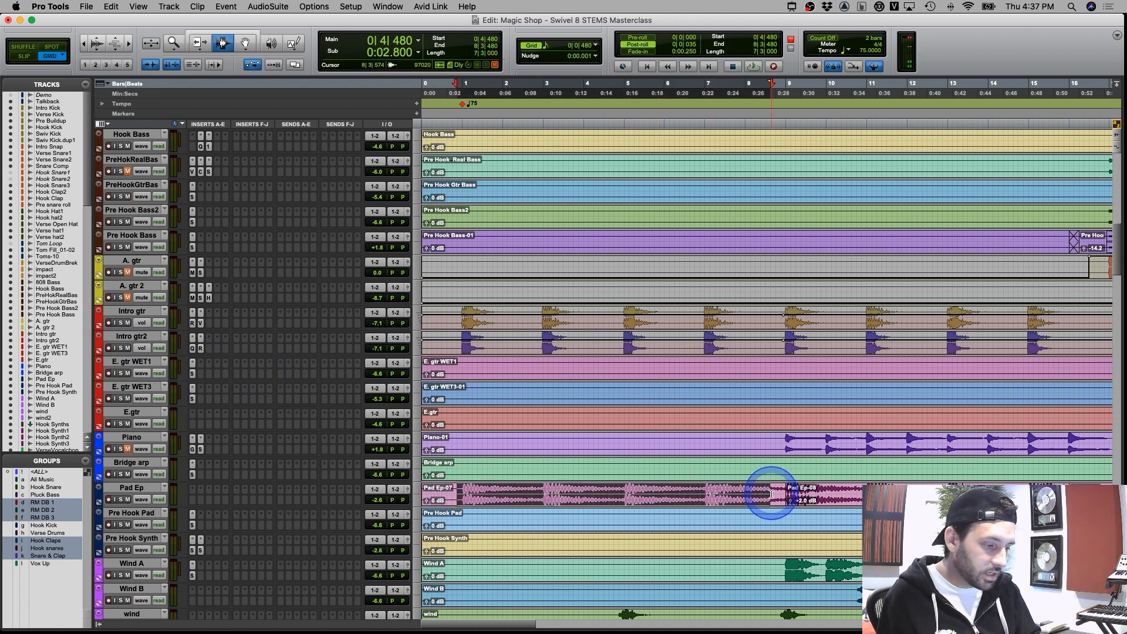
{"action": "left_click", "coordinate": [457, 495]}
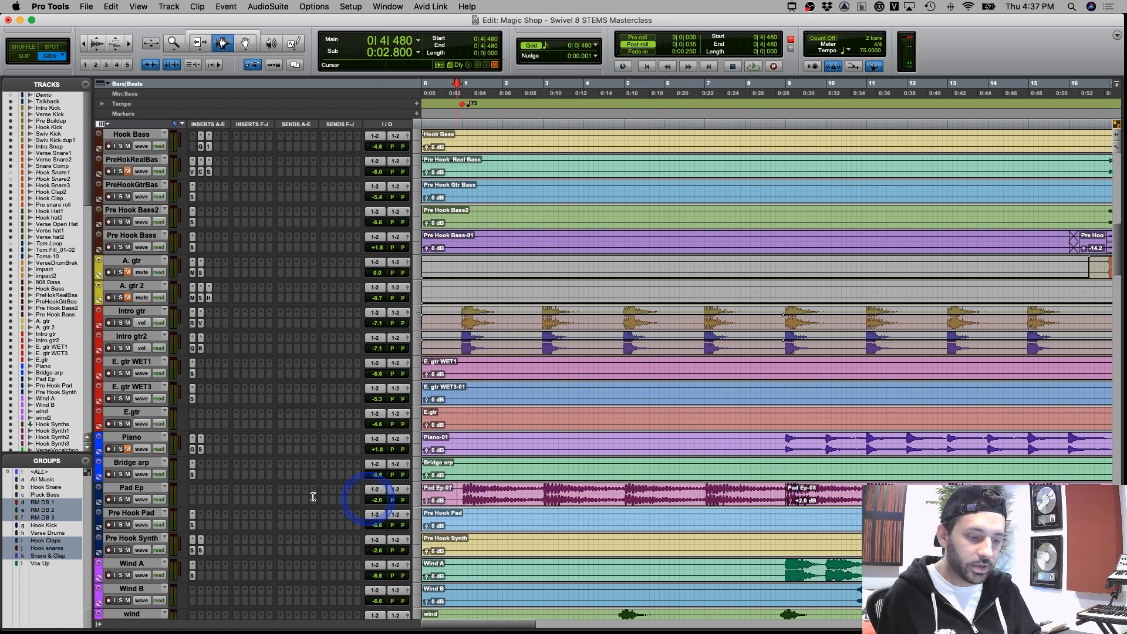
{"action": "left_click", "coordinate": [122, 500]}
{"action": "key", "text": "space"}
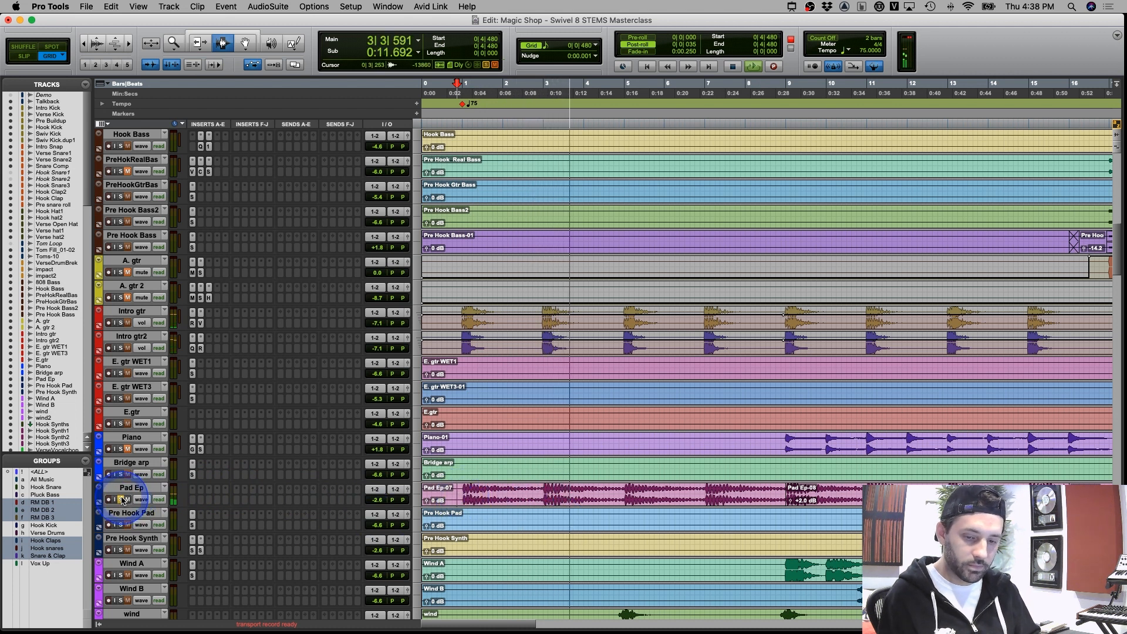
{"action": "key", "text": "space"}
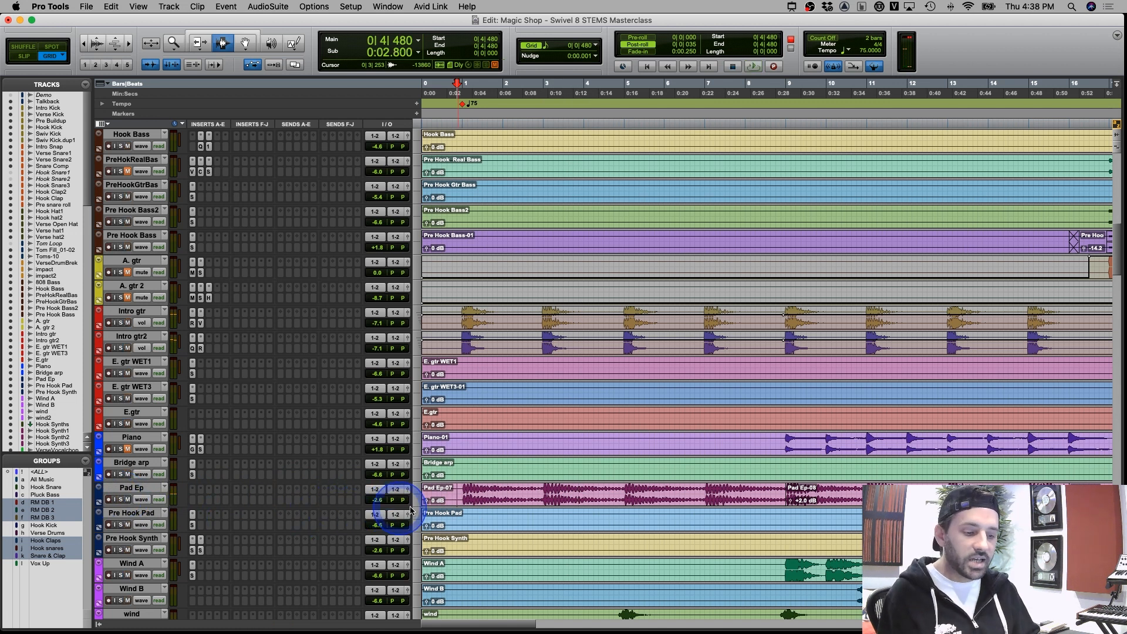
Examine the Pad Ep waveform in the opening bars and place the edit cursor at 1|1|000
{"action": "left_click", "coordinate": [541, 510]}
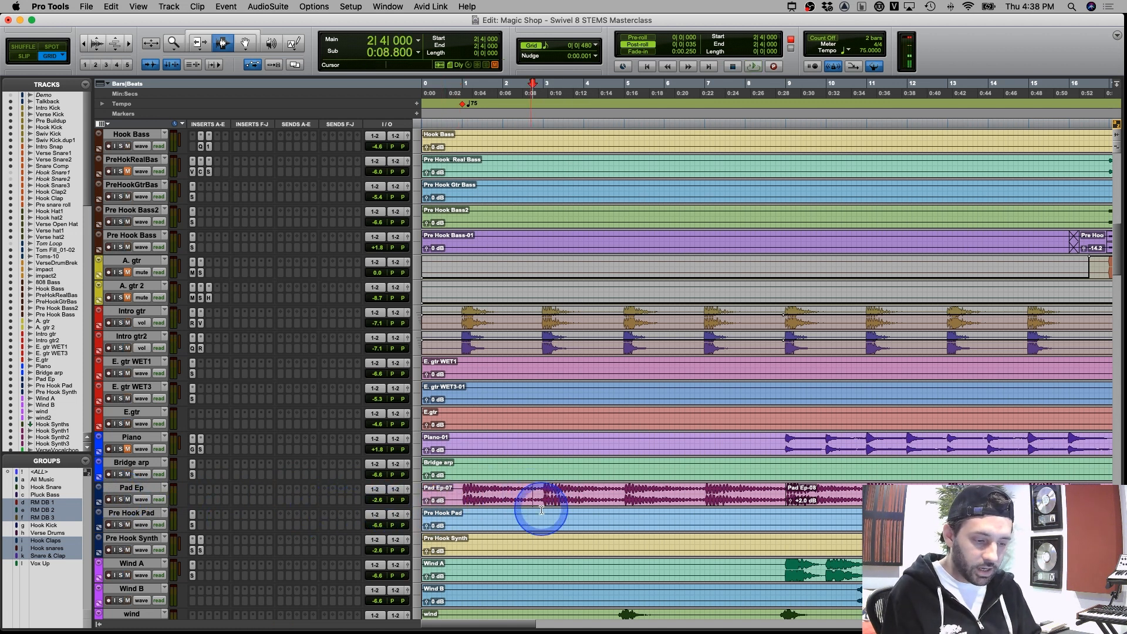
{"action": "key", "text": "super+bracketright"}
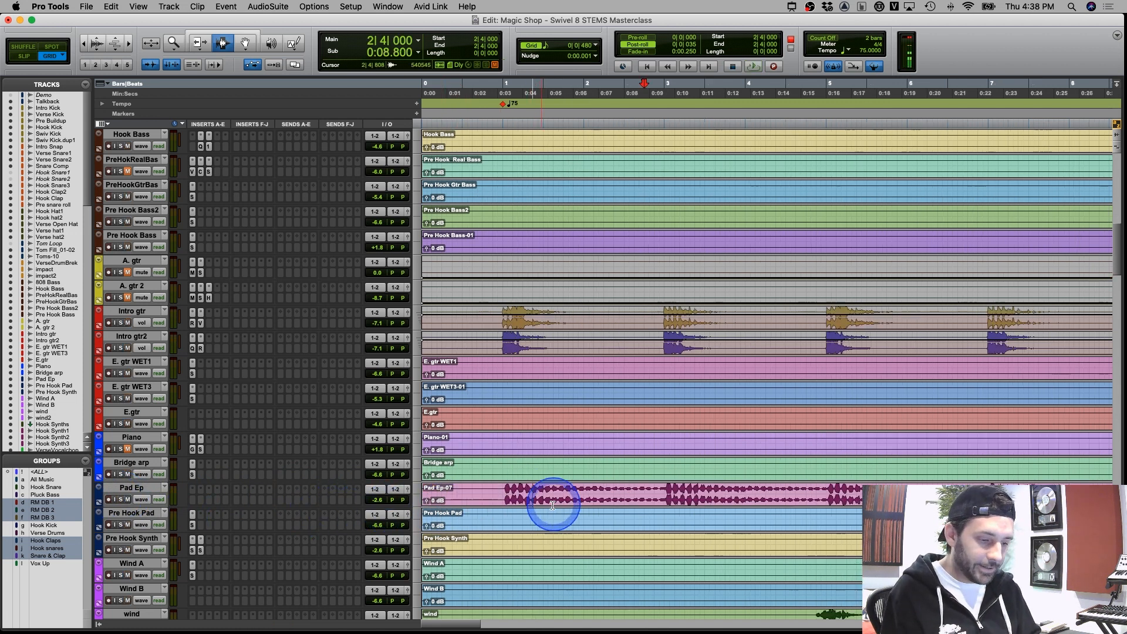
{"action": "left_click", "coordinate": [502, 497]}
{"action": "key", "text": "super+bracketleft"}
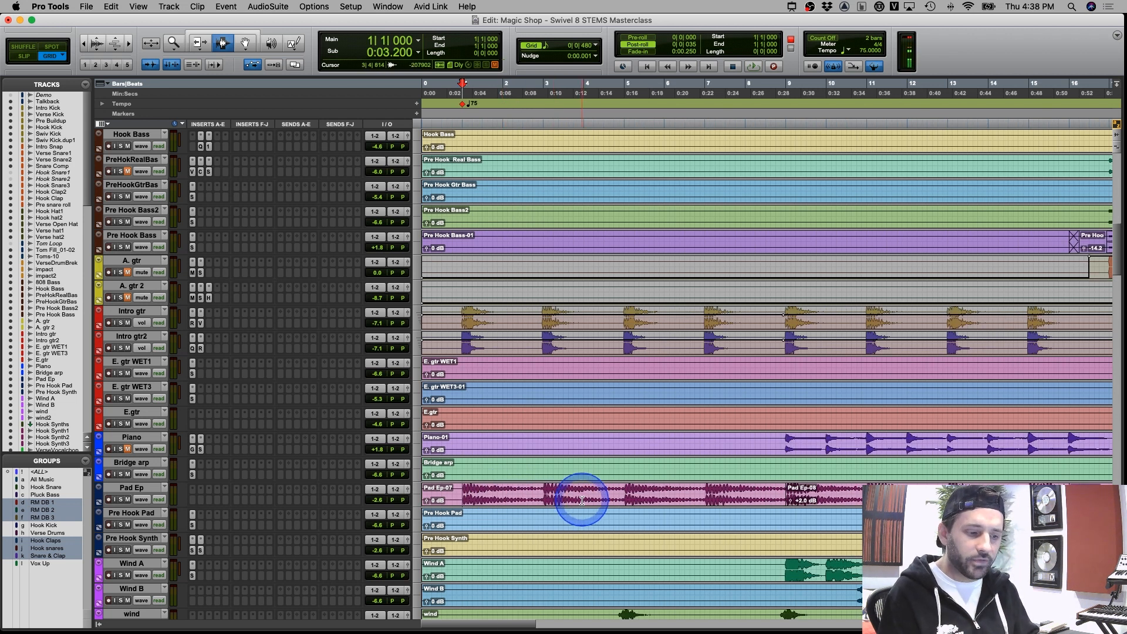
{"action": "left_click", "coordinate": [498, 499]}
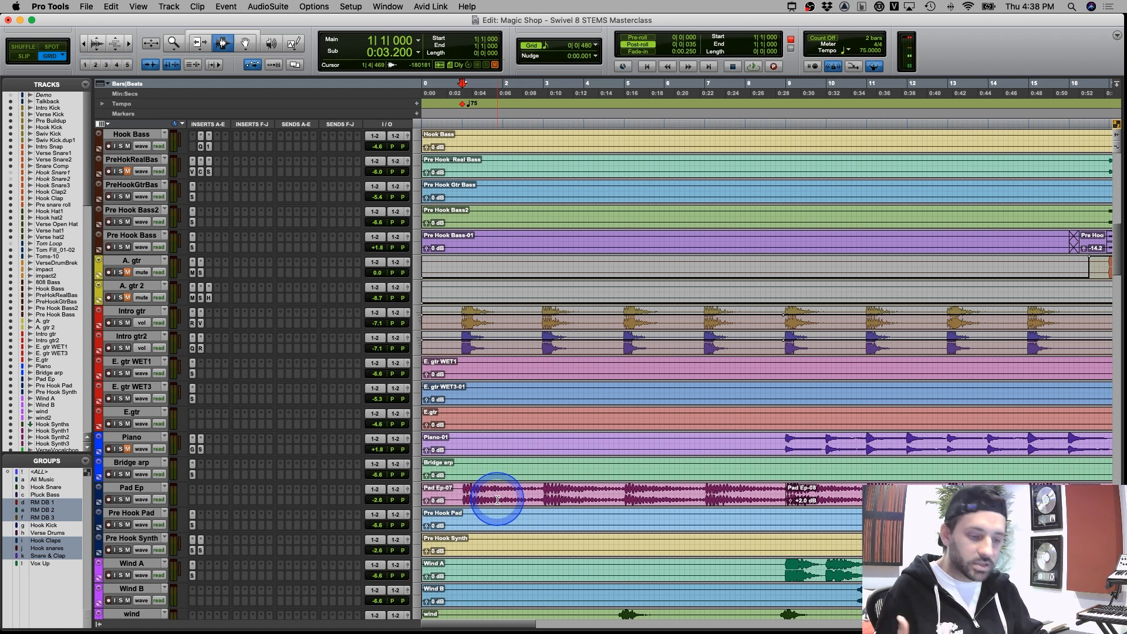
Play the wind track in solo from 4|3|480 to hear its first hit, and unsolo it
{"action": "scroll", "coordinate": [464, 497], "scroll_direction": "down", "scroll_amount": 5}
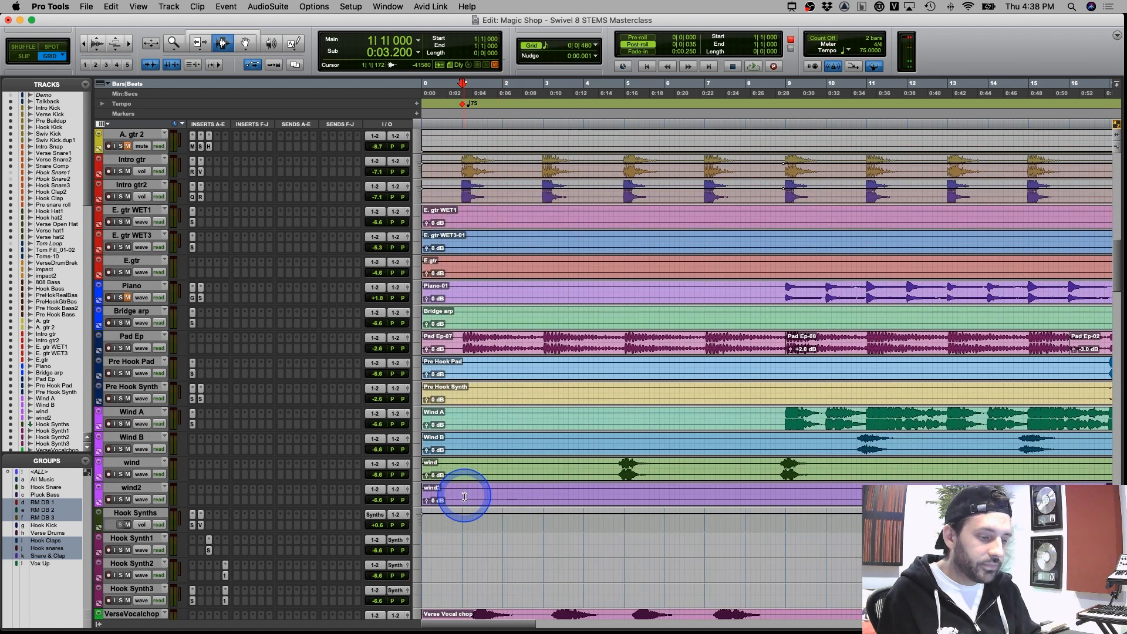
{"action": "left_click", "coordinate": [607, 468]}
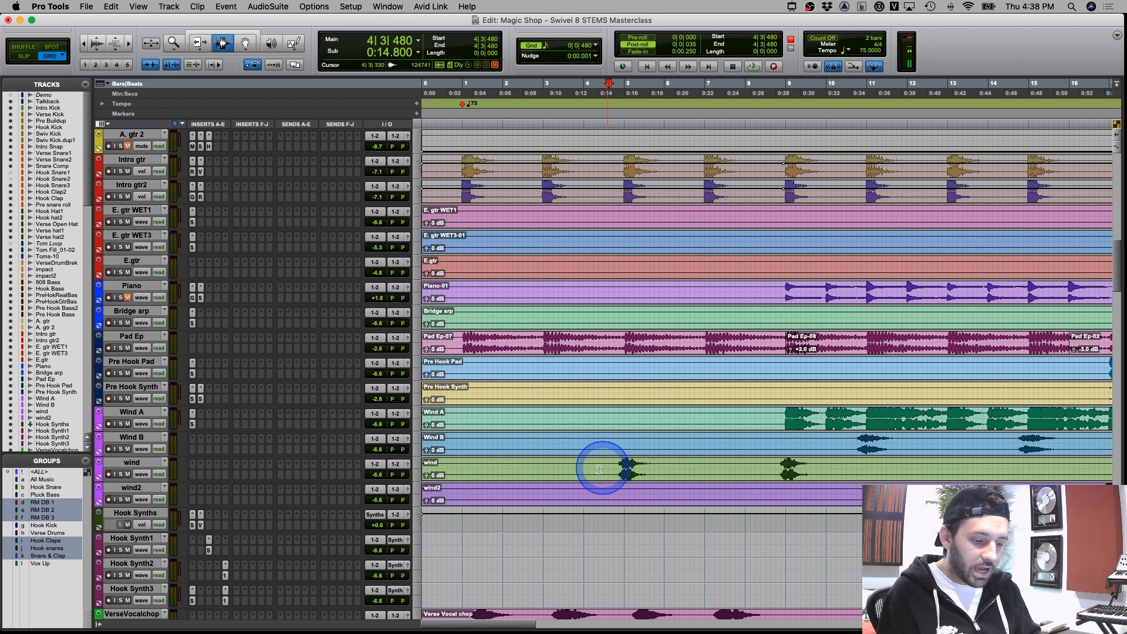
{"action": "left_click", "coordinate": [120, 474]}
{"action": "key", "text": "space"}
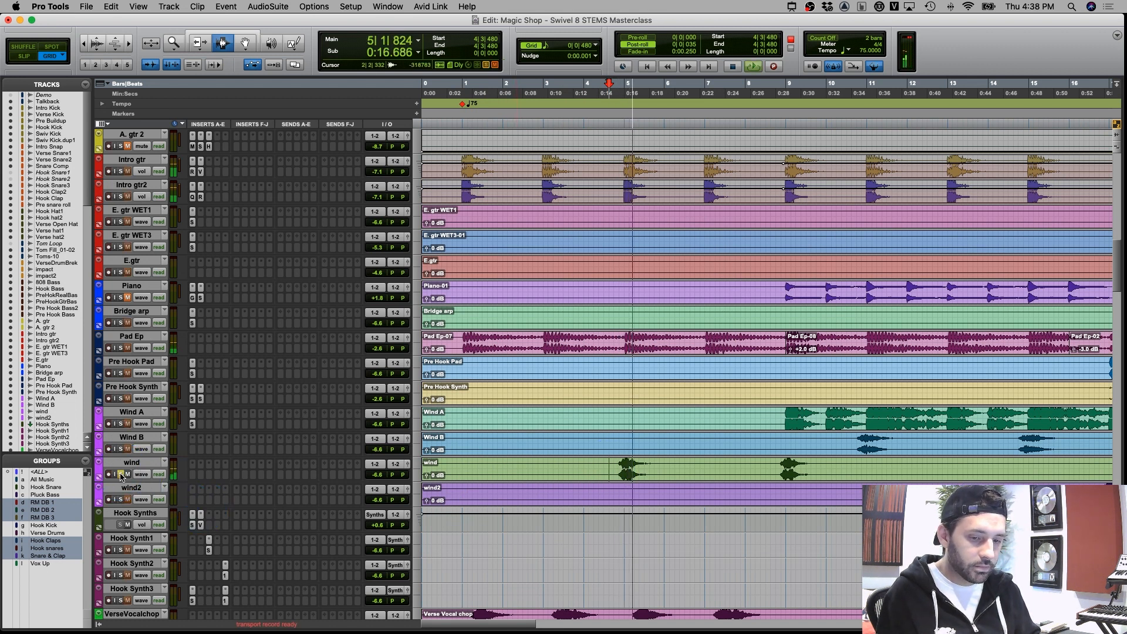
{"action": "left_click", "coordinate": [121, 474]}
{"action": "left_click", "coordinate": [460, 483]}
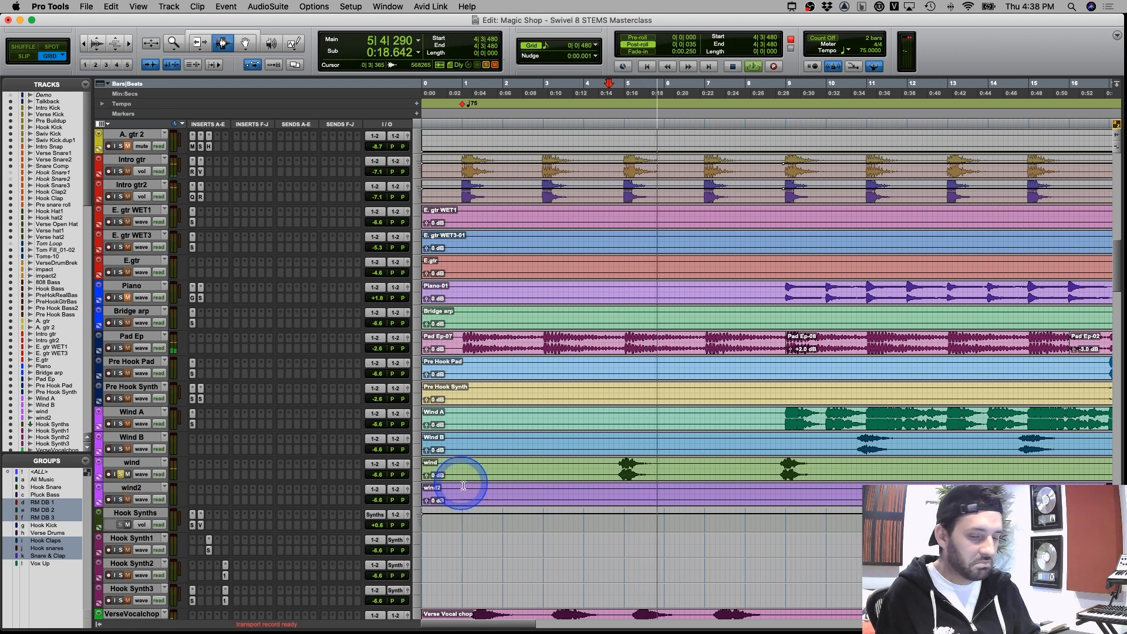
{"action": "left_click", "coordinate": [133, 492]}
{"action": "key", "text": "space"}
{"action": "left_click", "coordinate": [123, 475]}
{"action": "left_click", "coordinate": [128, 474]}
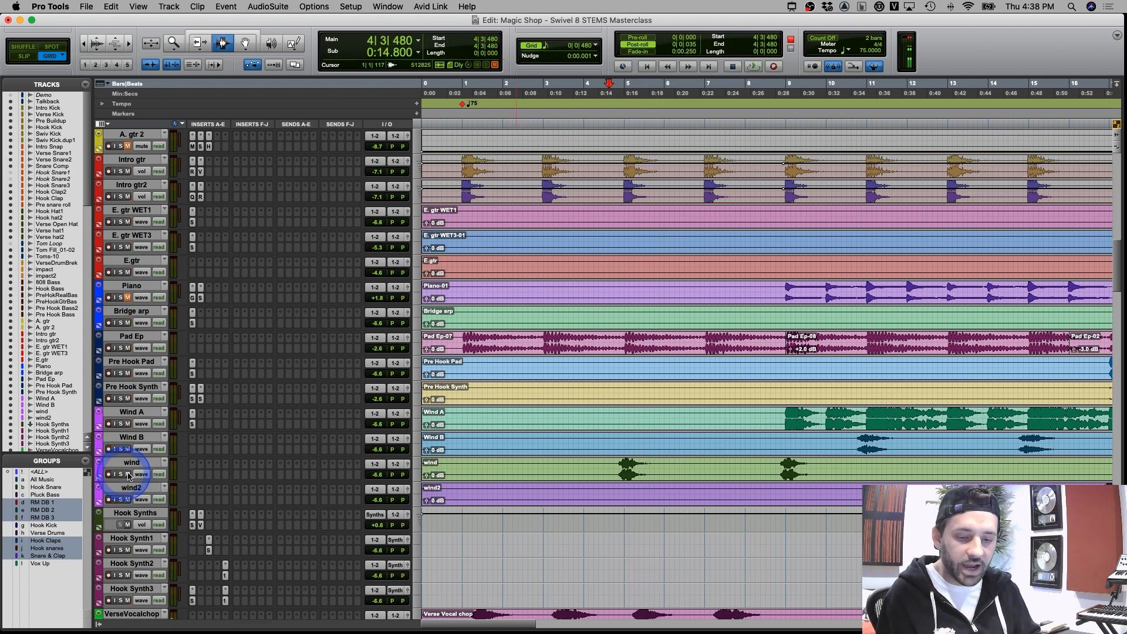
Highlight the first part of the Verse Vocal chop clip from 1|1|000 and return to the session start
{"action": "scroll", "coordinate": [617, 523], "scroll_direction": "down", "scroll_amount": 4}
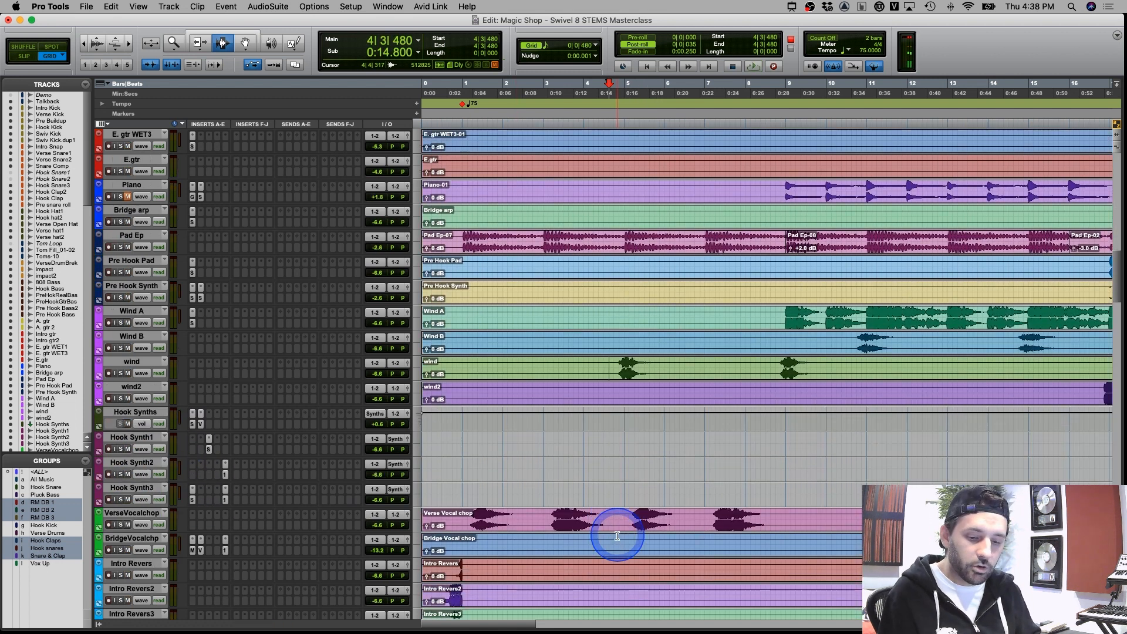
{"action": "scroll", "coordinate": [559, 511], "scroll_direction": "down", "scroll_amount": 4}
{"action": "left_click", "coordinate": [460, 411]}
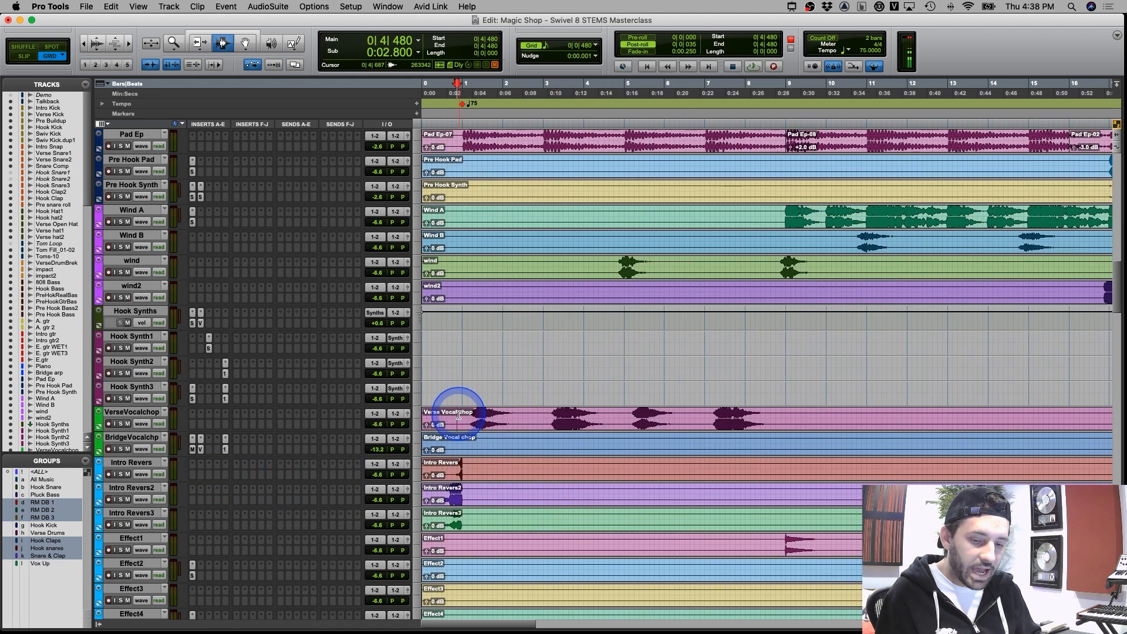
{"action": "scroll", "coordinate": [462, 420], "scroll_direction": "down", "scroll_amount": 4}
{"action": "mouse_move", "coordinate": [478, 371]}
{"action": "left_mouse_down"}
{"action": "mouse_move", "coordinate": [428, 424]}
{"action": "mouse_move", "coordinate": [445, 370]}
{"action": "mouse_move", "coordinate": [483, 370]}
{"action": "left_mouse_up"}
{"action": "left_click_drag", "start_coordinate": [463, 323], "coordinate": [627, 313]}
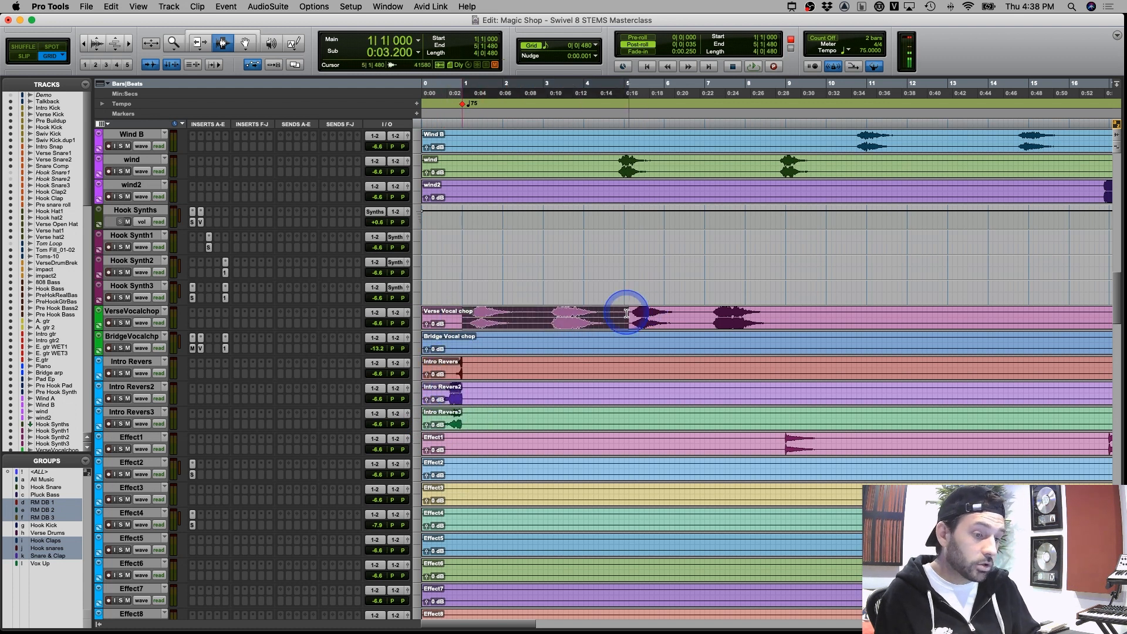
{"action": "key", "text": "Return"}
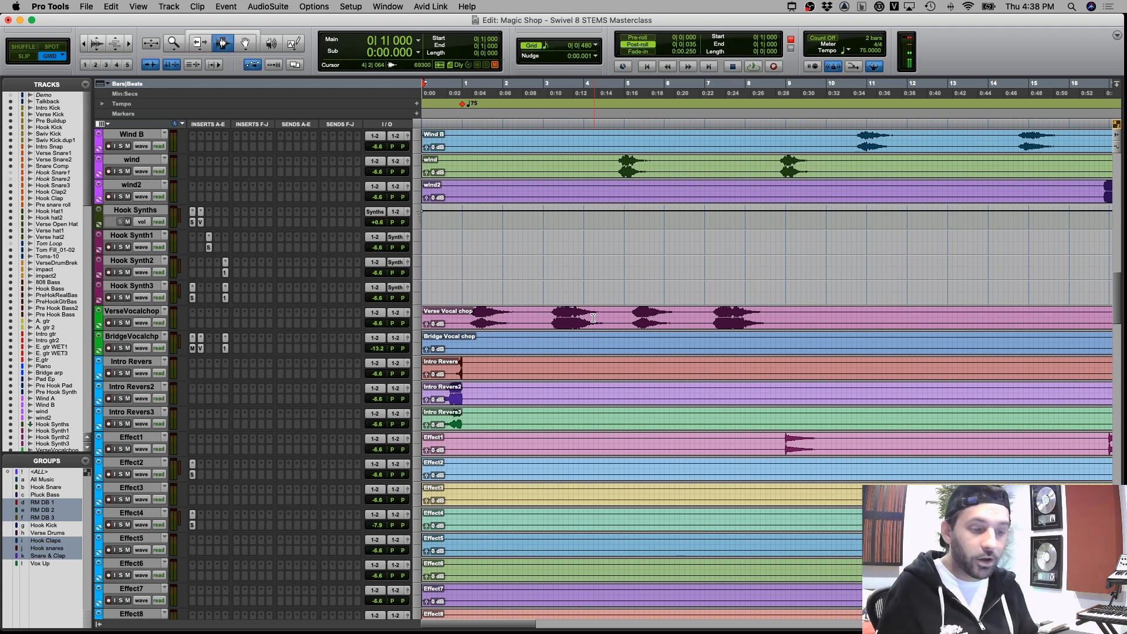
Solo VerseVocalchop, play it from 1|1|000, and unsolo it
{"action": "scroll", "coordinate": [496, 434], "scroll_direction": "up", "scroll_amount": 5}
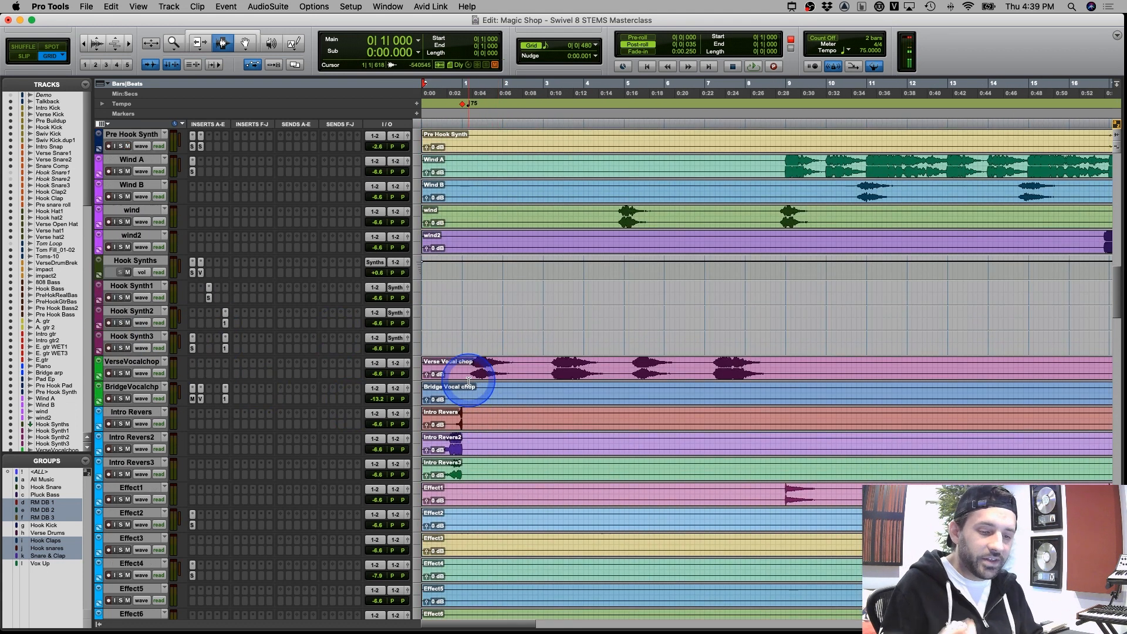
{"action": "left_click", "coordinate": [448, 384]}
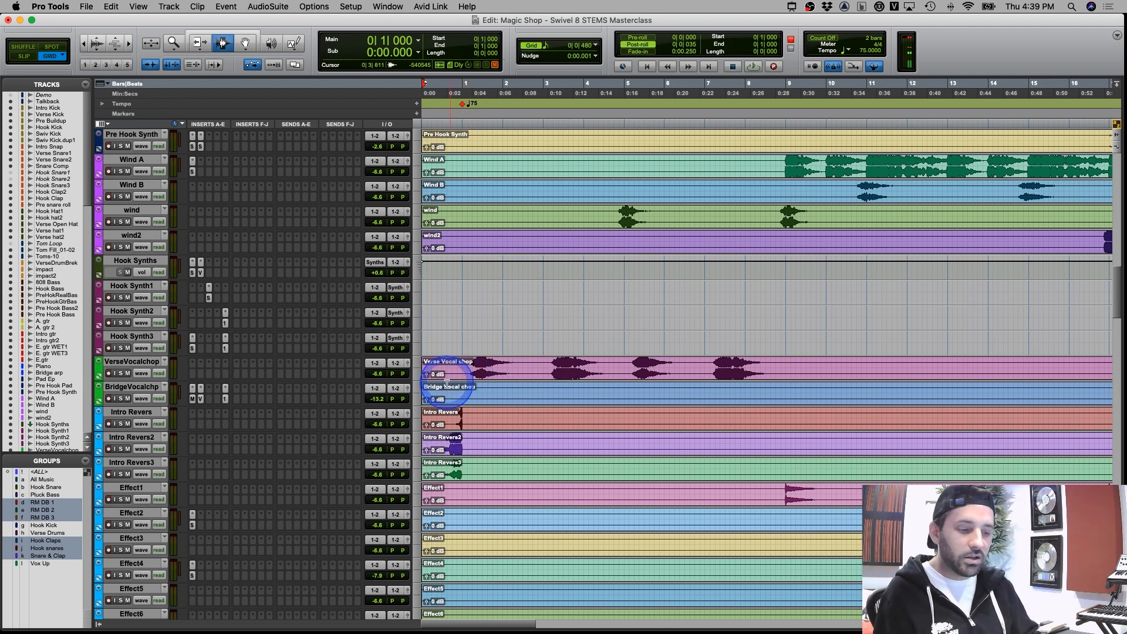
{"action": "left_click", "coordinate": [122, 373]}
{"action": "key", "text": "space"}
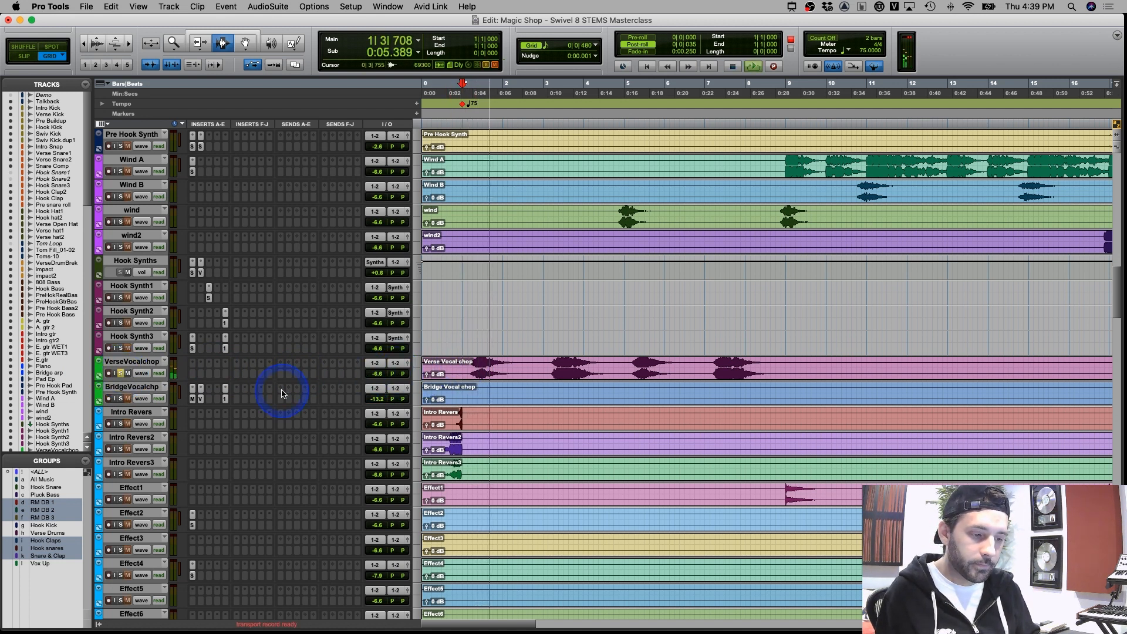
{"action": "left_click", "coordinate": [122, 374]}
{"action": "key", "text": "space"}
Solo Intro Revers, Intro Revers2 and Intro Revers3 together, play them from 0|3|000, and clear their solos
{"action": "left_click", "coordinate": [441, 446]}
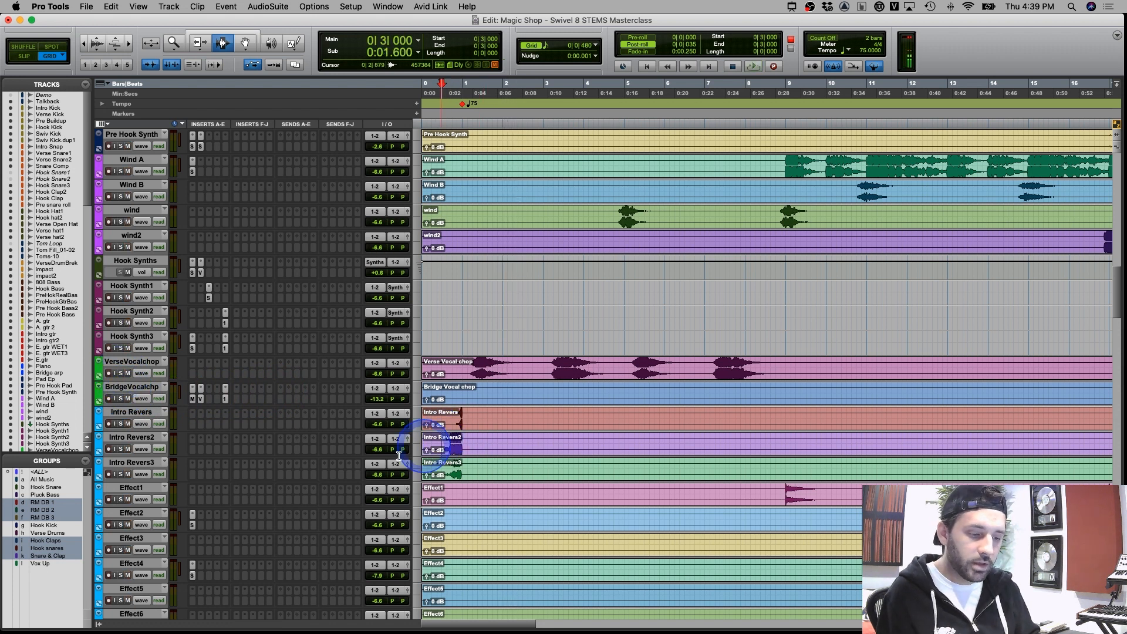
{"action": "left_click", "coordinate": [136, 414]}
{"action": "left_click", "coordinate": [136, 414]}
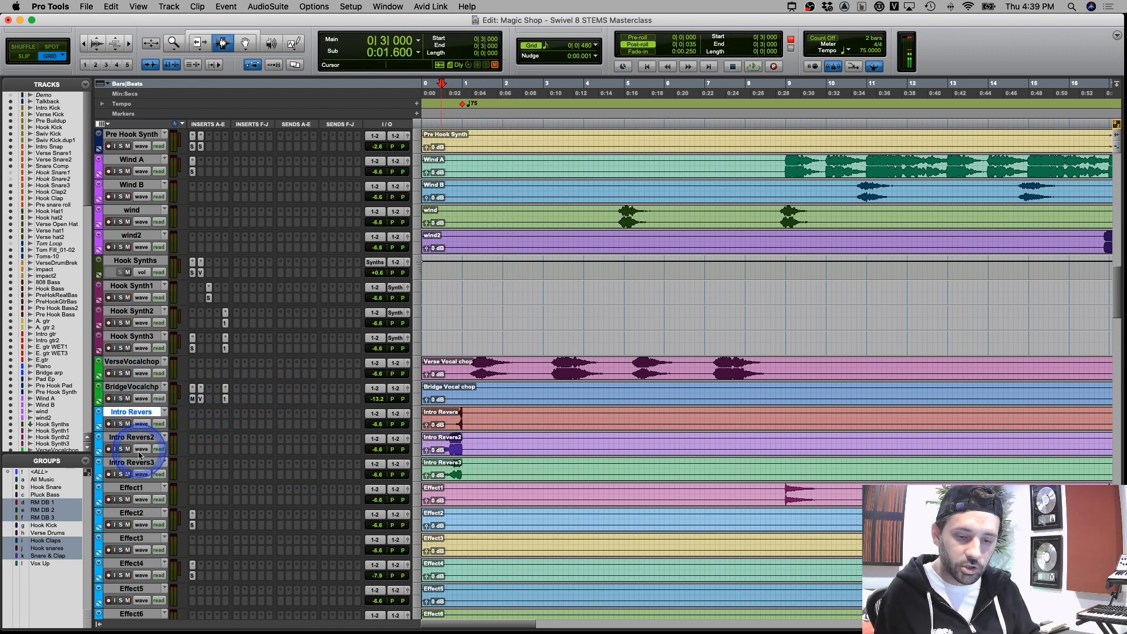
{"action": "left_click", "coordinate": [138, 463], "text": "shift"}
{"action": "left_click", "coordinate": [121, 474], "text": "alt+shift"}
{"action": "key", "text": "super+bracketright"}
{"action": "key", "text": "super+bracketright"}
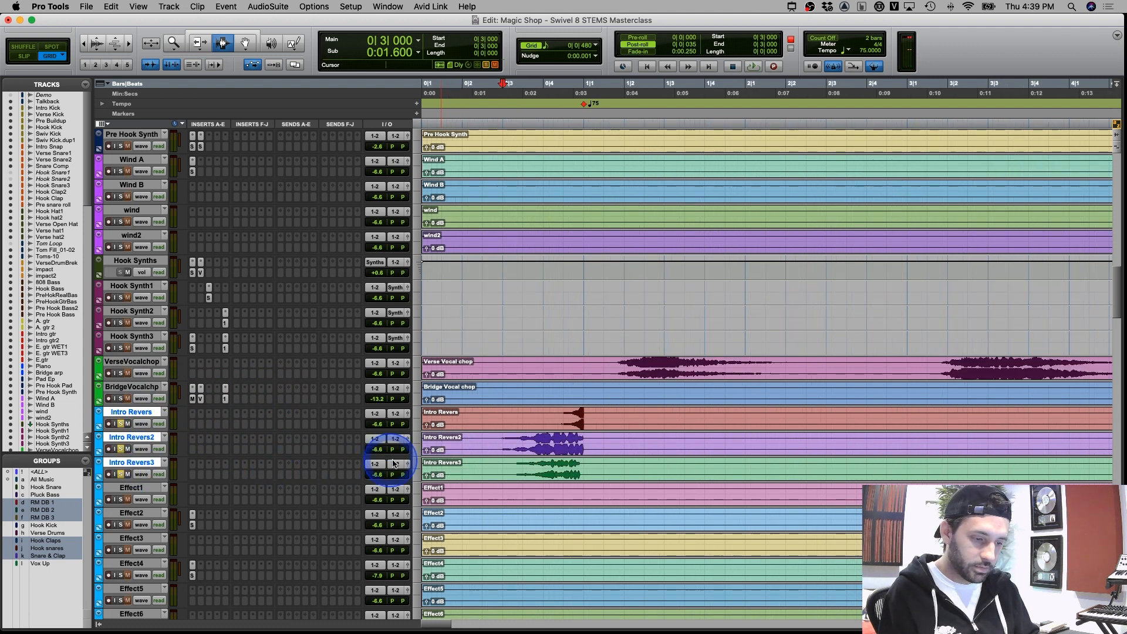
{"action": "key", "text": "space"}
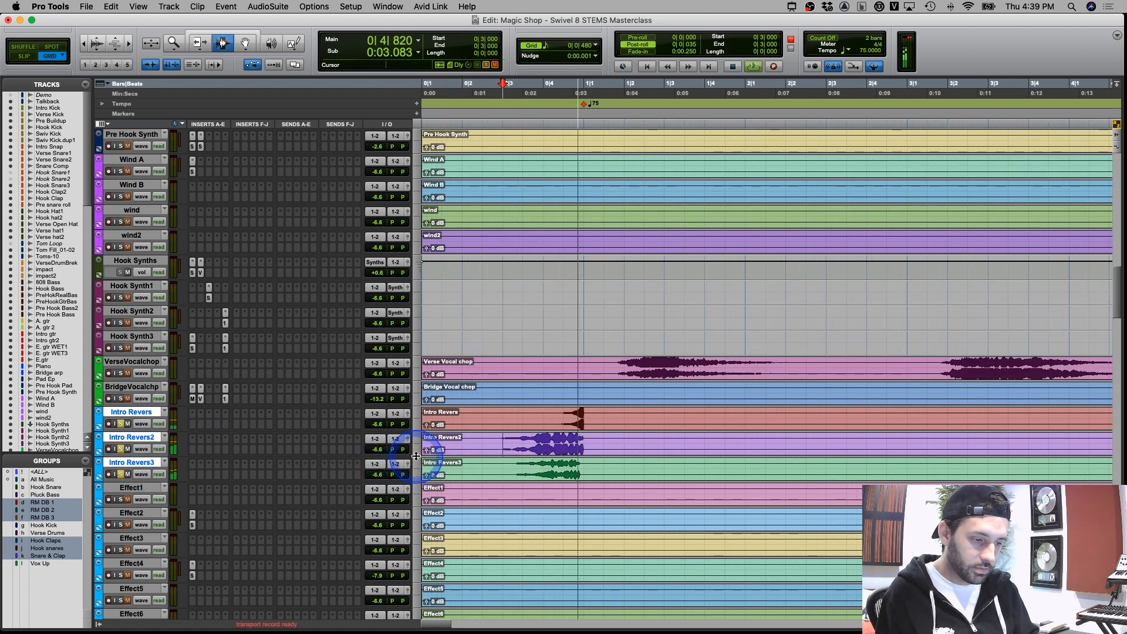
{"action": "left_click", "coordinate": [121, 424]}
{"action": "key", "text": "space"}
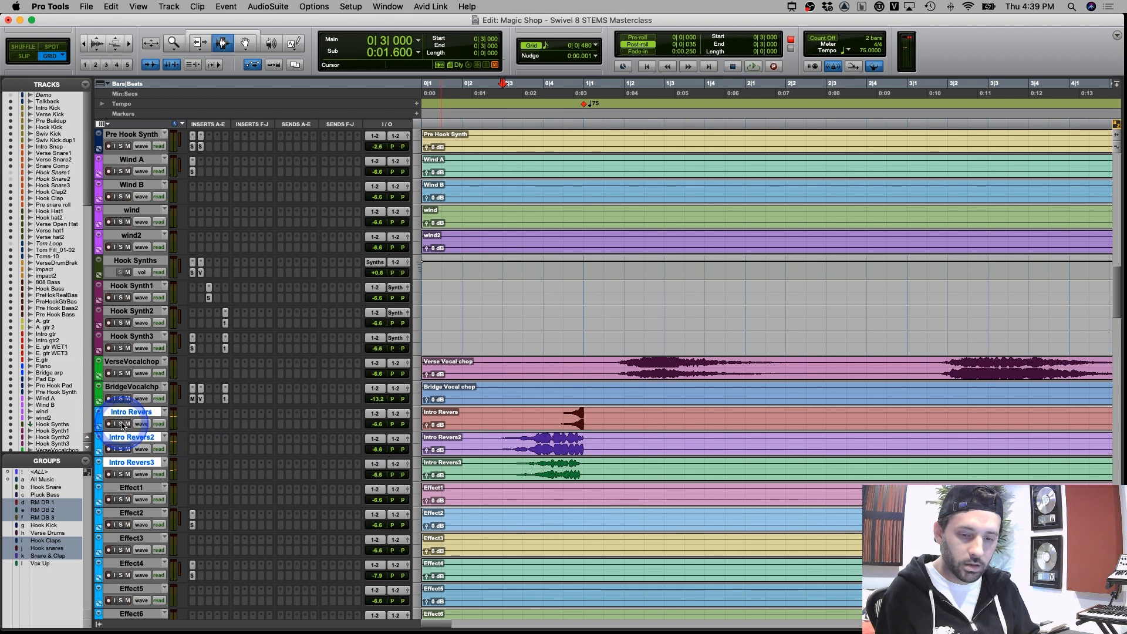
Solo only Intro Revers and play it from 0|4|000
{"action": "left_click", "coordinate": [534, 423]}
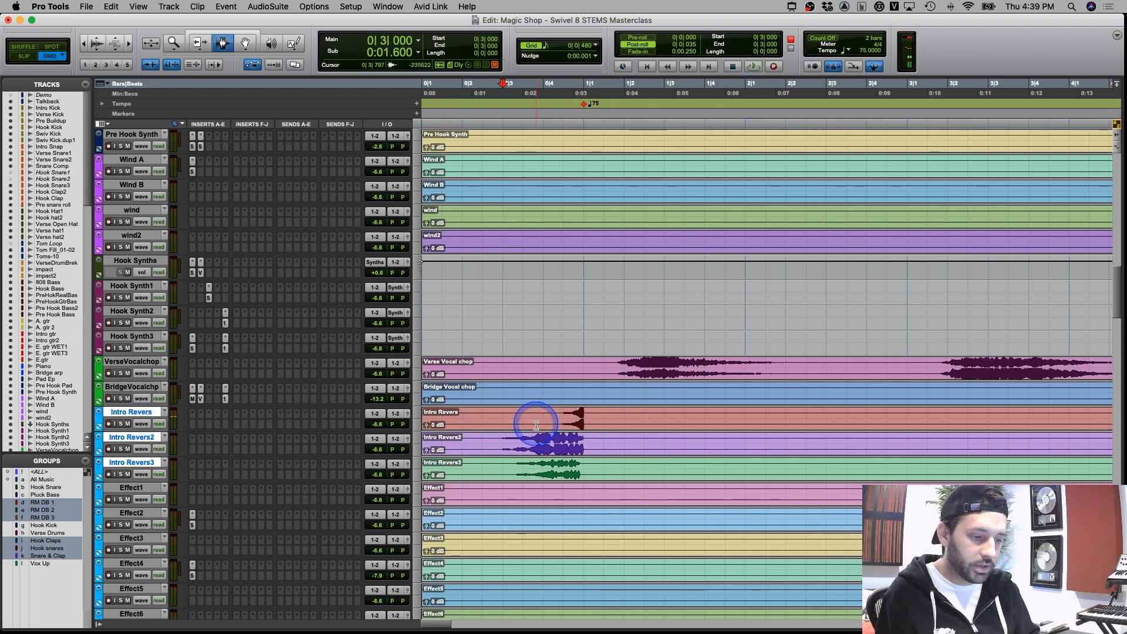
{"action": "left_click", "coordinate": [121, 427]}
{"action": "key", "text": "space"}
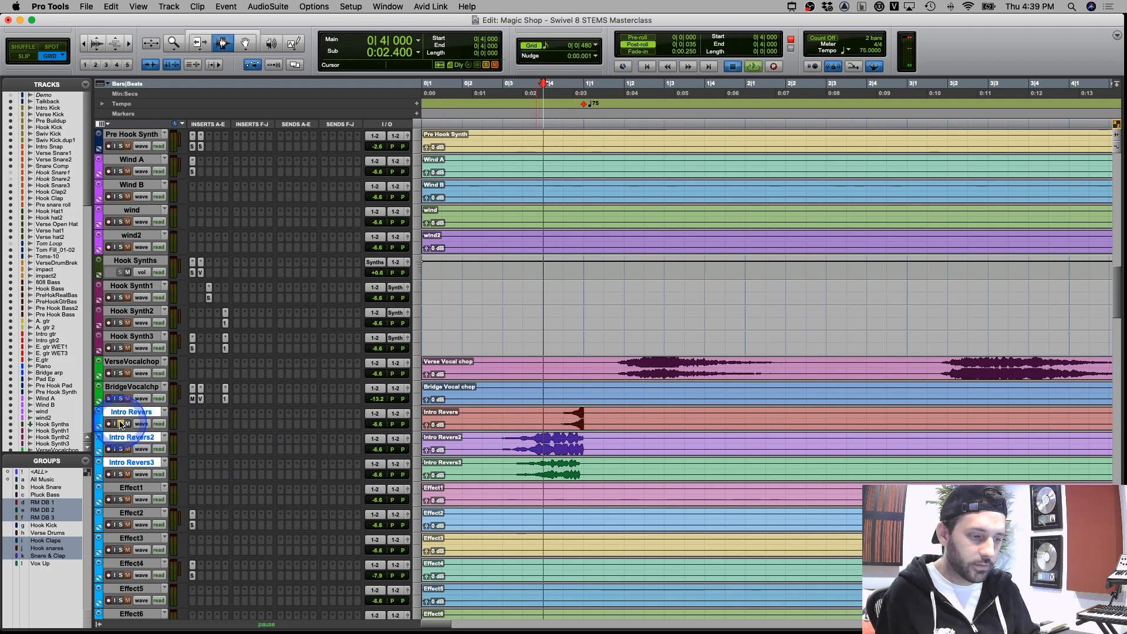
{"action": "key", "text": "space"}
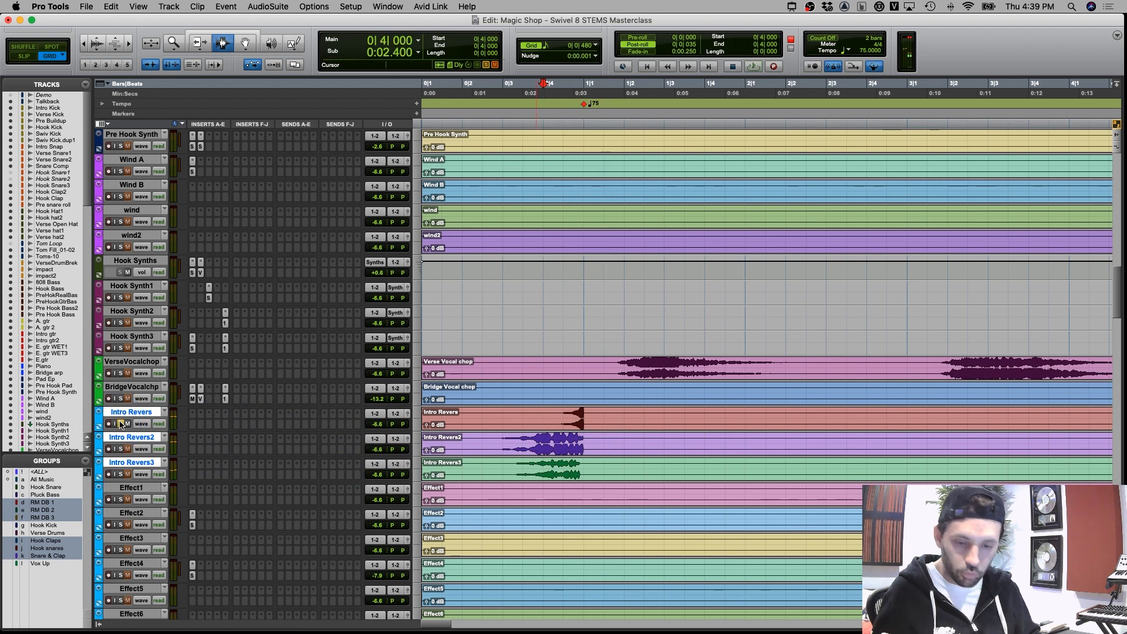
Solo only Intro Revers2 and play it from 0|3|000
{"action": "left_click", "coordinate": [123, 450]}
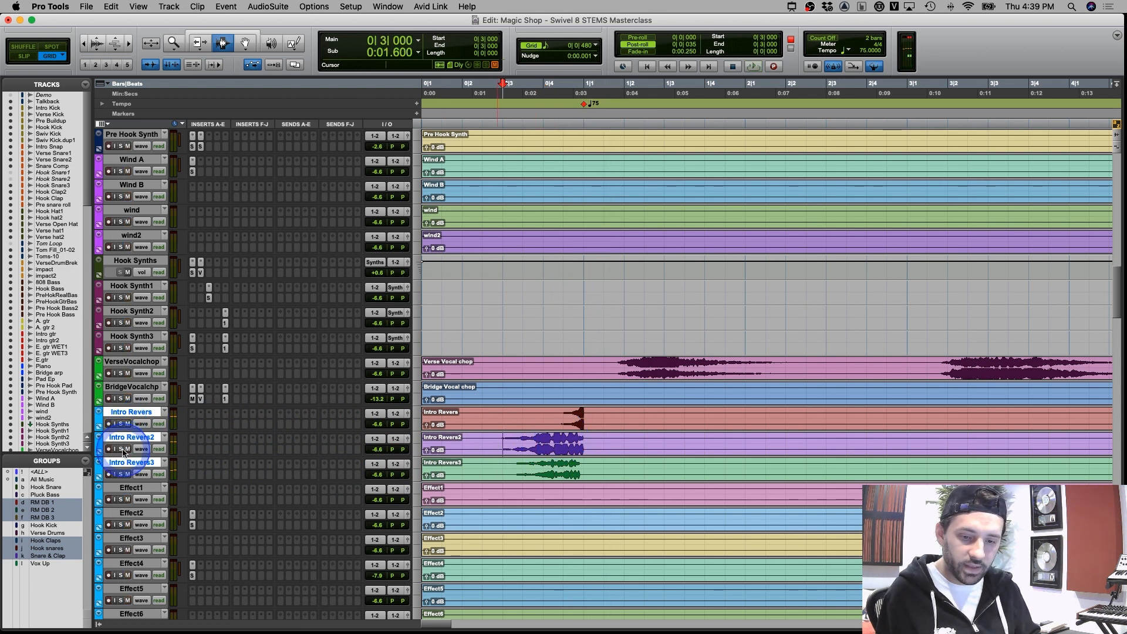
{"action": "key", "text": "space"}
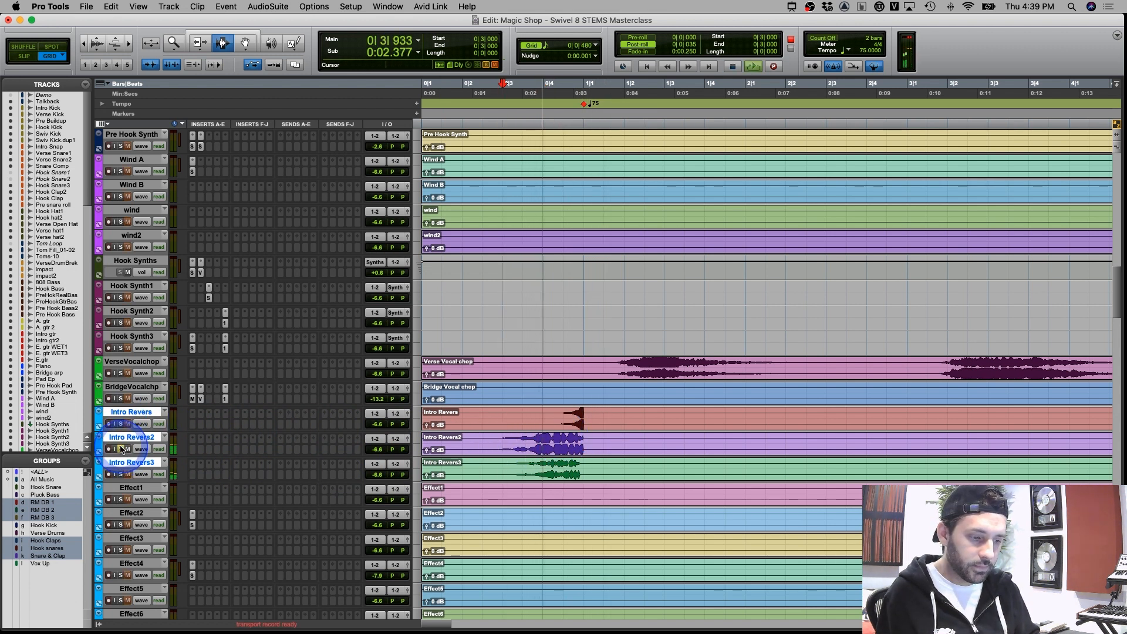
{"action": "key", "text": "space"}
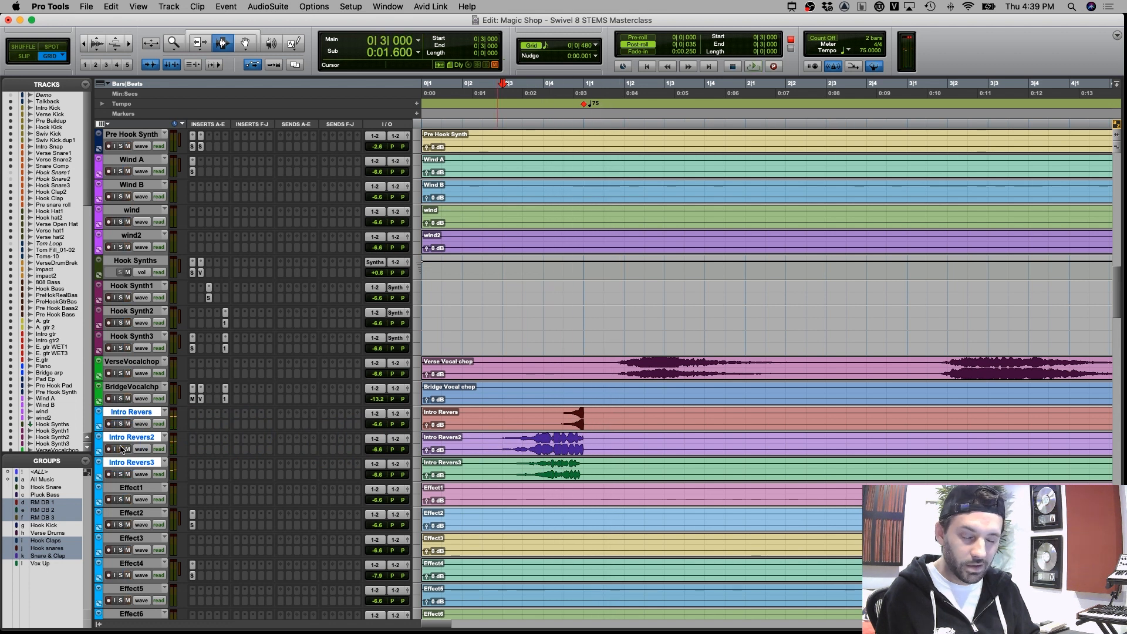
Solo only Intro Revers3, play it from 0|3|000, and clear its solo
{"action": "left_click", "coordinate": [152, 461]}
{"action": "left_click", "coordinate": [122, 480]}
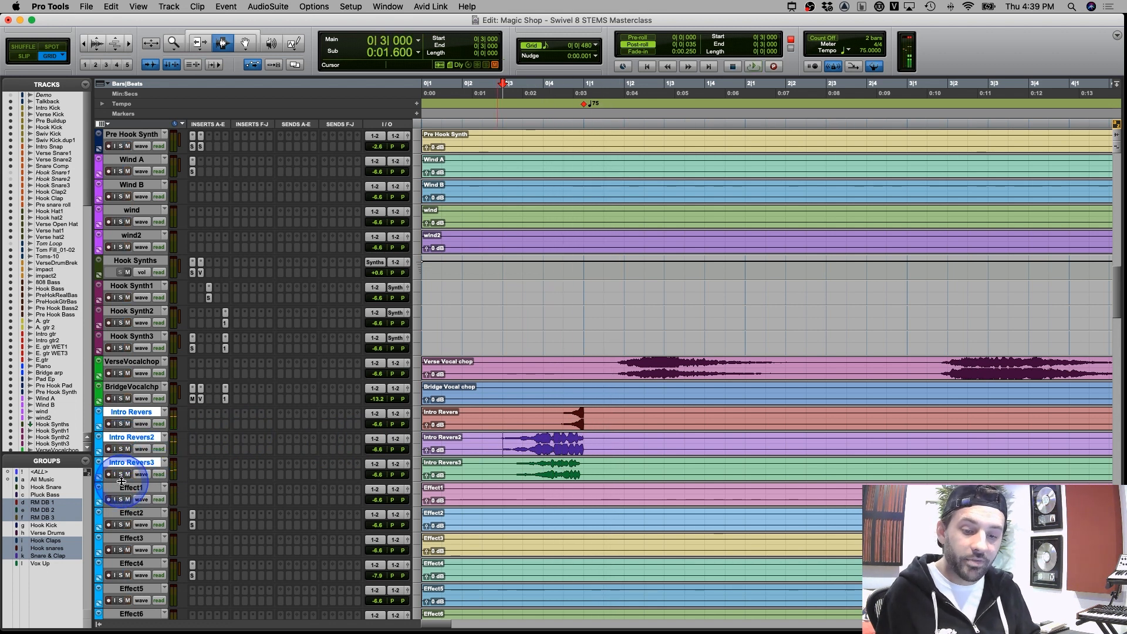
{"action": "left_click", "coordinate": [120, 476]}
{"action": "key", "text": "space"}
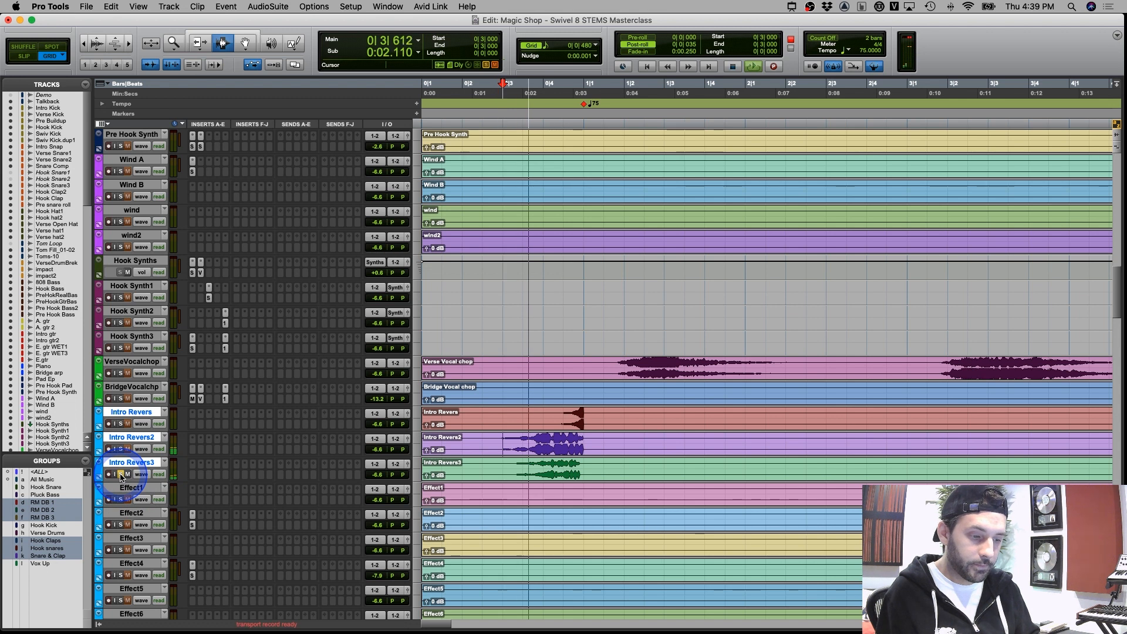
{"action": "key", "text": "space"}
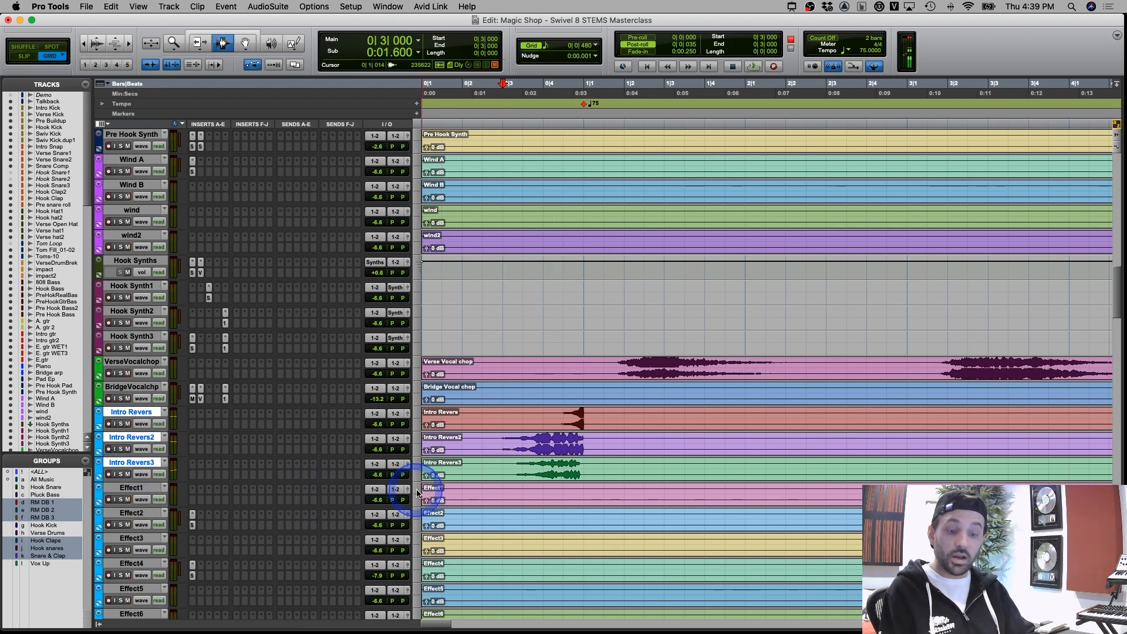
Highlight the opening V MAIN1 vocal clips from 1|1|480 to about 5|2|480, and return the cursor to 2|2|000
{"action": "key", "text": "super+bracketleft"}
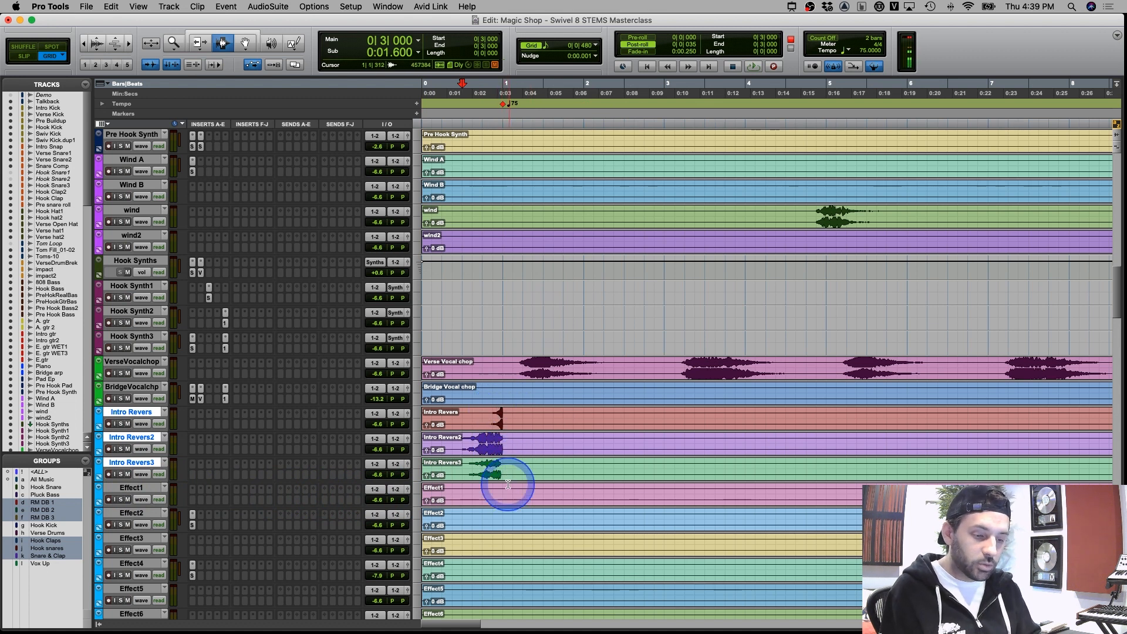
{"action": "scroll", "coordinate": [503, 464], "scroll_direction": "down", "scroll_amount": 10}
{"action": "scroll", "coordinate": [505, 465], "scroll_direction": "down", "scroll_amount": 4}
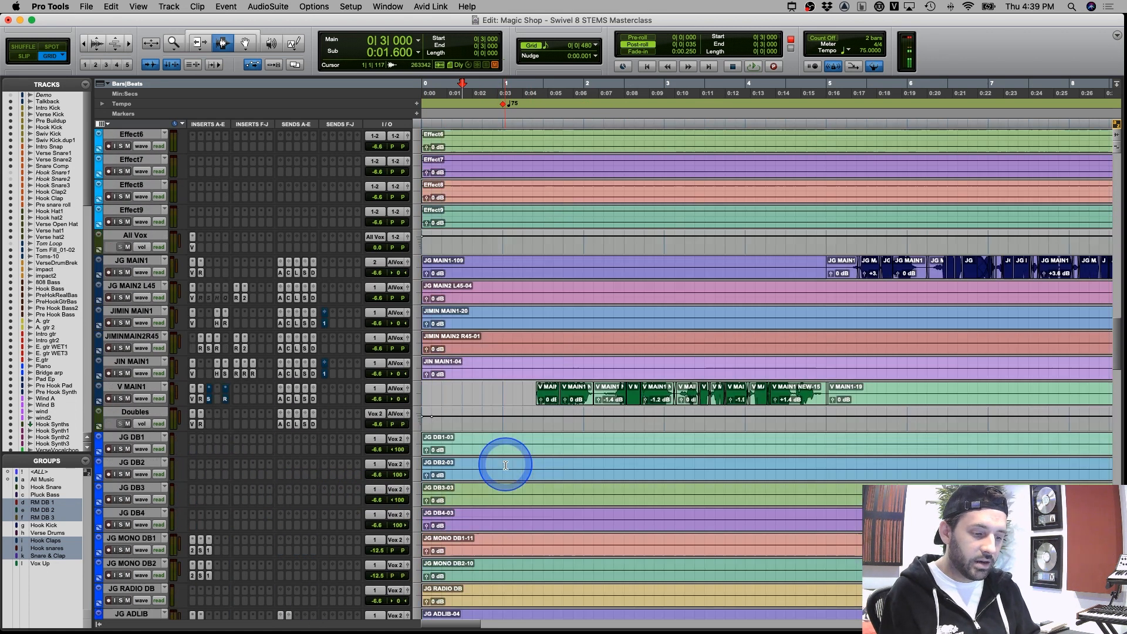
{"action": "left_click", "coordinate": [516, 372]}
{"action": "left_click", "coordinate": [850, 365], "text": "shift"}
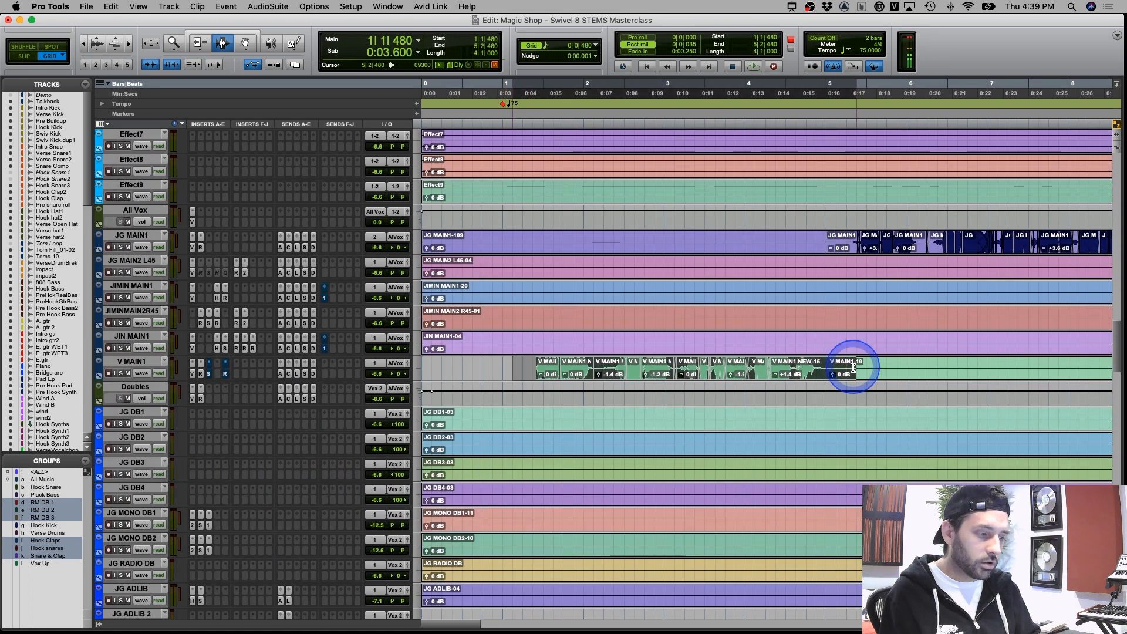
{"action": "key", "text": "super+bracketleft"}
{"action": "left_click", "coordinate": [511, 371]}
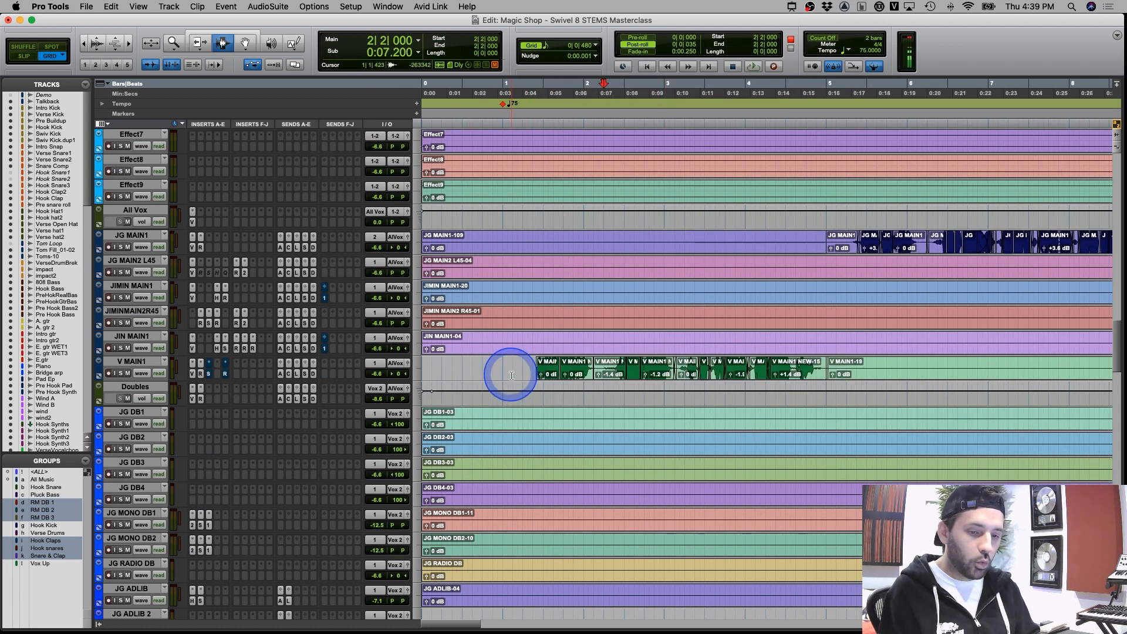
Look over the main vocal and effect tracks, and place the cursor at 8|3|480 just before the verse drums
{"action": "key", "text": "super+bracketleft"}
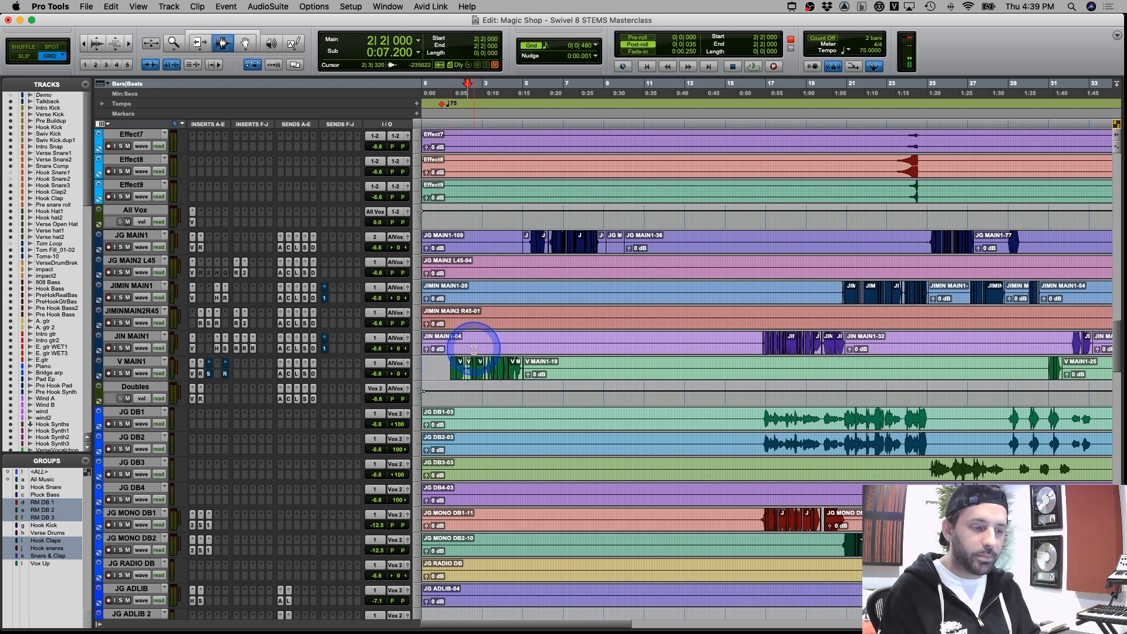
{"action": "scroll", "coordinate": [474, 352], "scroll_direction": "up", "scroll_amount": 10}
{"action": "scroll", "coordinate": [474, 351], "scroll_direction": "down", "scroll_amount": 8}
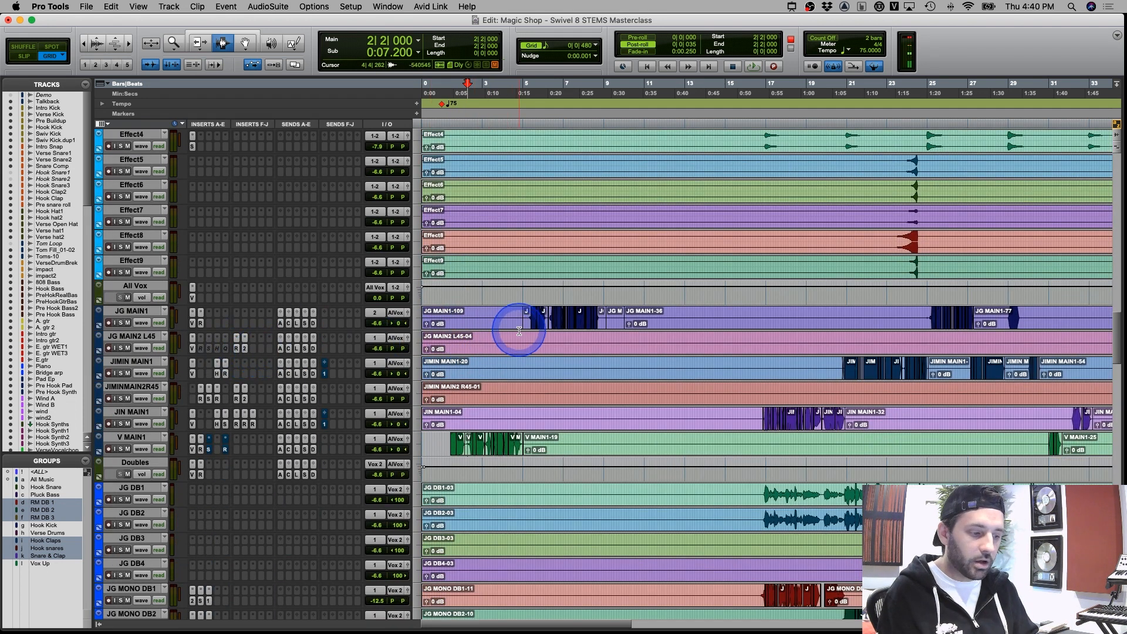
{"action": "scroll", "coordinate": [642, 390], "scroll_direction": "right", "scroll_amount": 3}
{"action": "scroll", "coordinate": [642, 390], "scroll_direction": "left", "scroll_amount": 3}
{"action": "scroll", "coordinate": [444, 351], "scroll_direction": "up", "scroll_amount": 20}
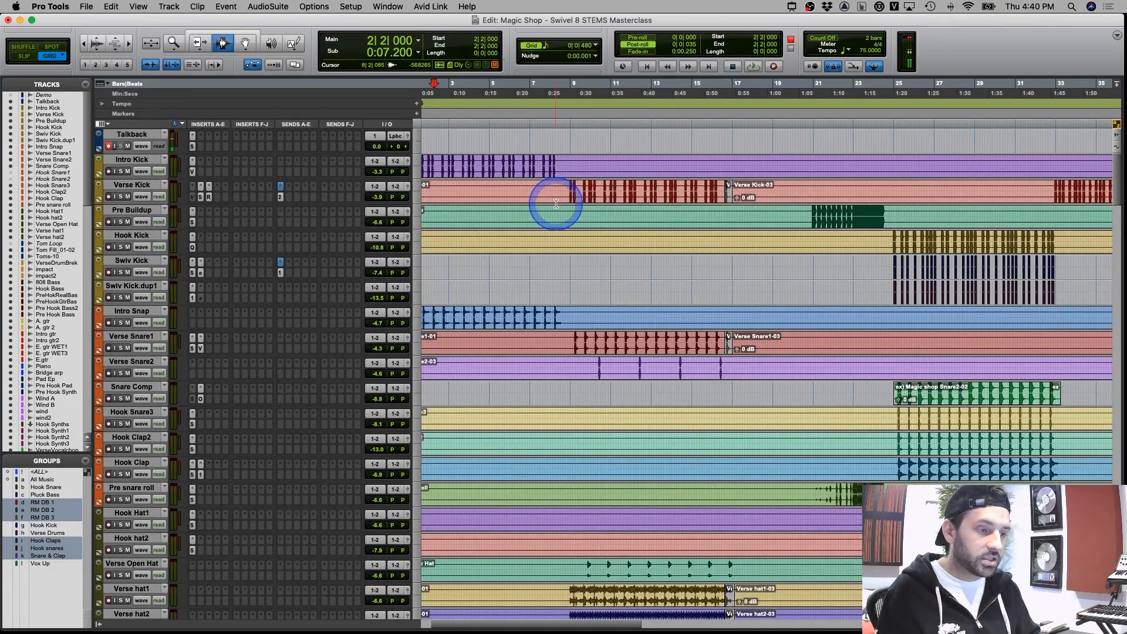
{"action": "left_click", "coordinate": [561, 194]}
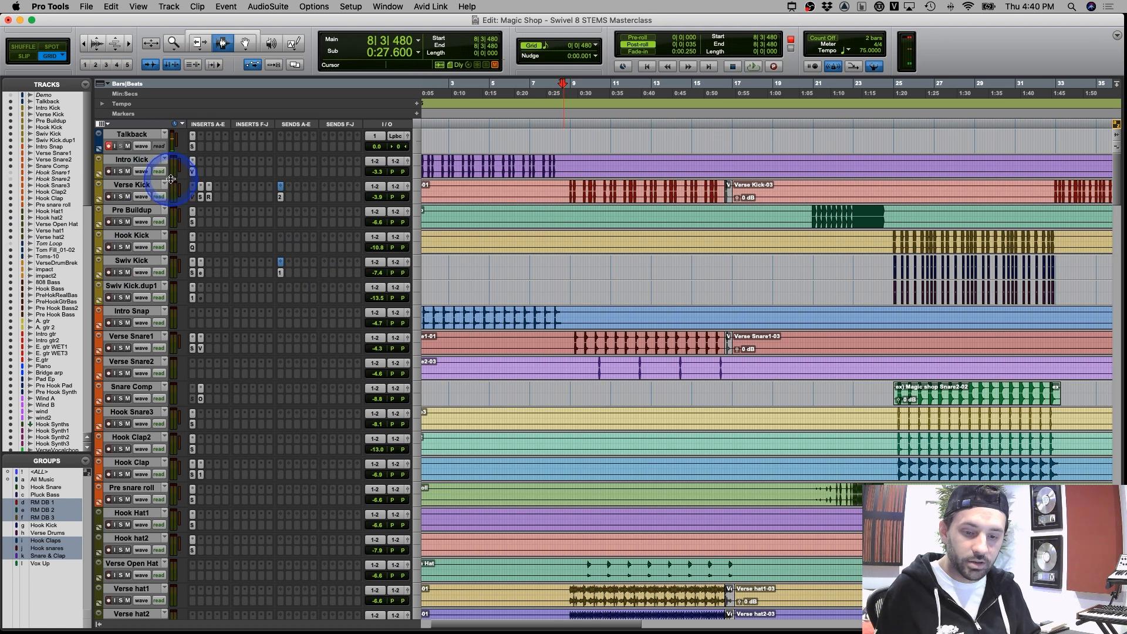
Play from 6|4|480 and select bars 9 to 17 across the tracks from Talkback to Intro Snap
{"action": "left_click", "coordinate": [528, 235]}
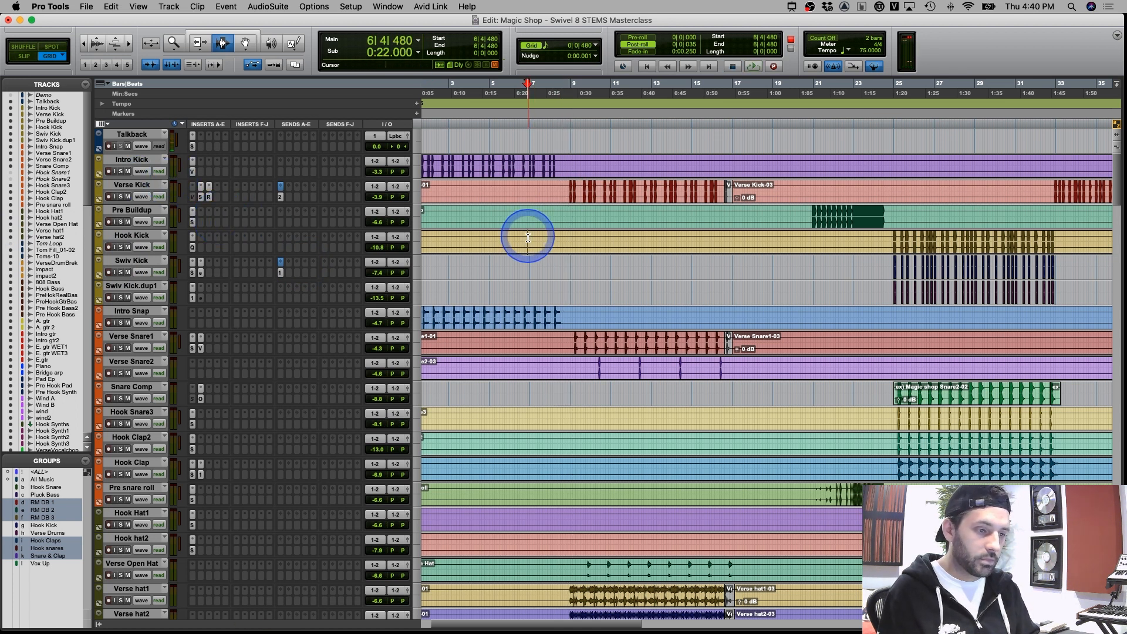
{"action": "key", "text": "space"}
{"action": "left_click", "coordinate": [659, 267]}
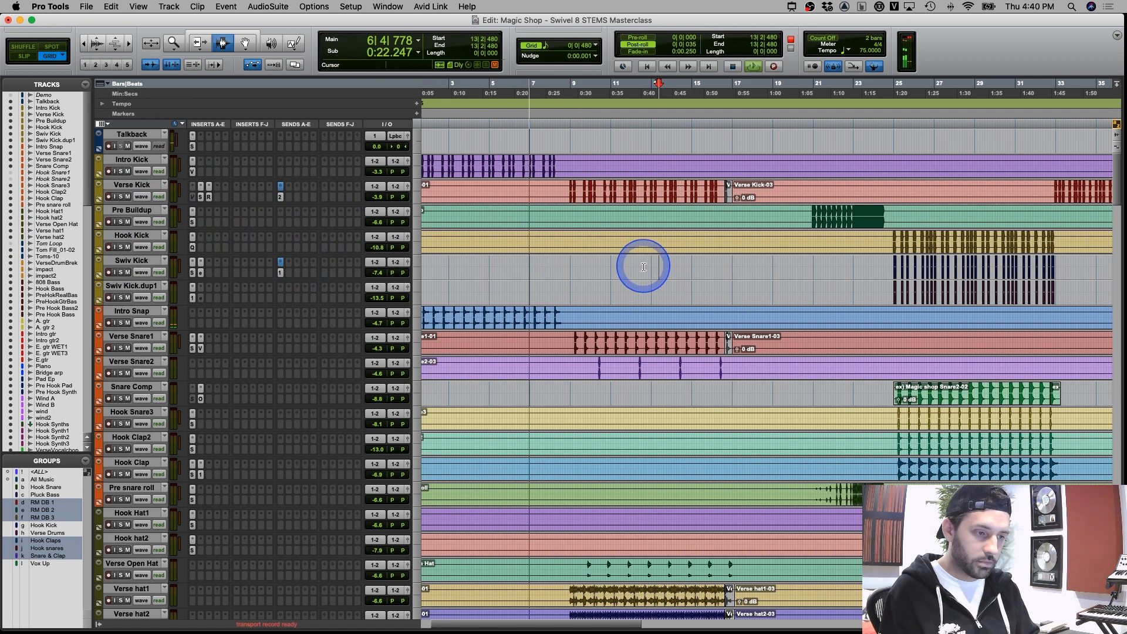
{"action": "key", "text": "super+bracketright"}
{"action": "left_click_drag", "start_coordinate": [589, 156], "coordinate": [914, 326]}
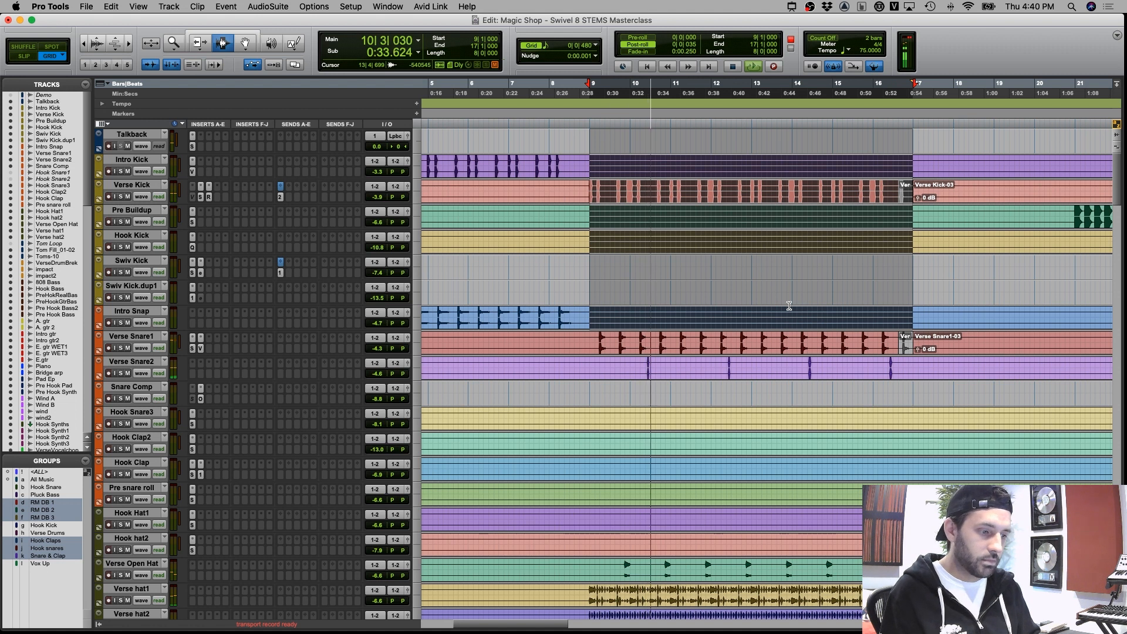
Examine the tracks active in the verse during playback, from drums and music down to the rap mains and doubles
{"action": "scroll", "coordinate": [789, 306], "scroll_direction": "down", "scroll_amount": 5}
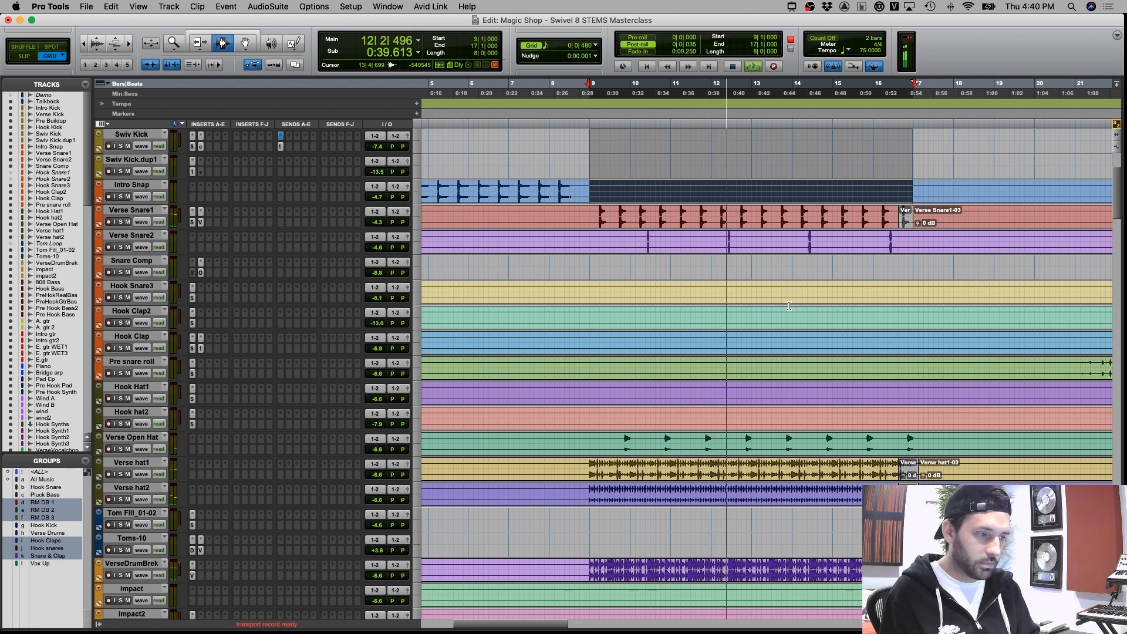
{"action": "scroll", "coordinate": [789, 305], "scroll_direction": "down", "scroll_amount": 3}
{"action": "scroll", "coordinate": [789, 306], "scroll_direction": "down", "scroll_amount": 20}
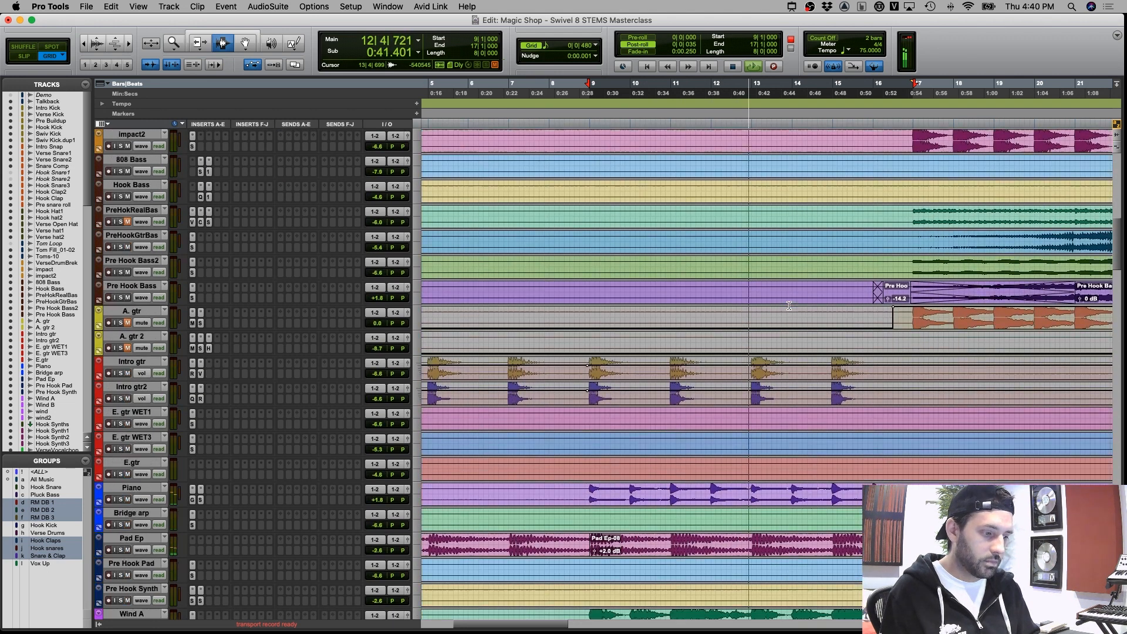
{"action": "scroll", "coordinate": [789, 305], "scroll_direction": "down", "scroll_amount": 20}
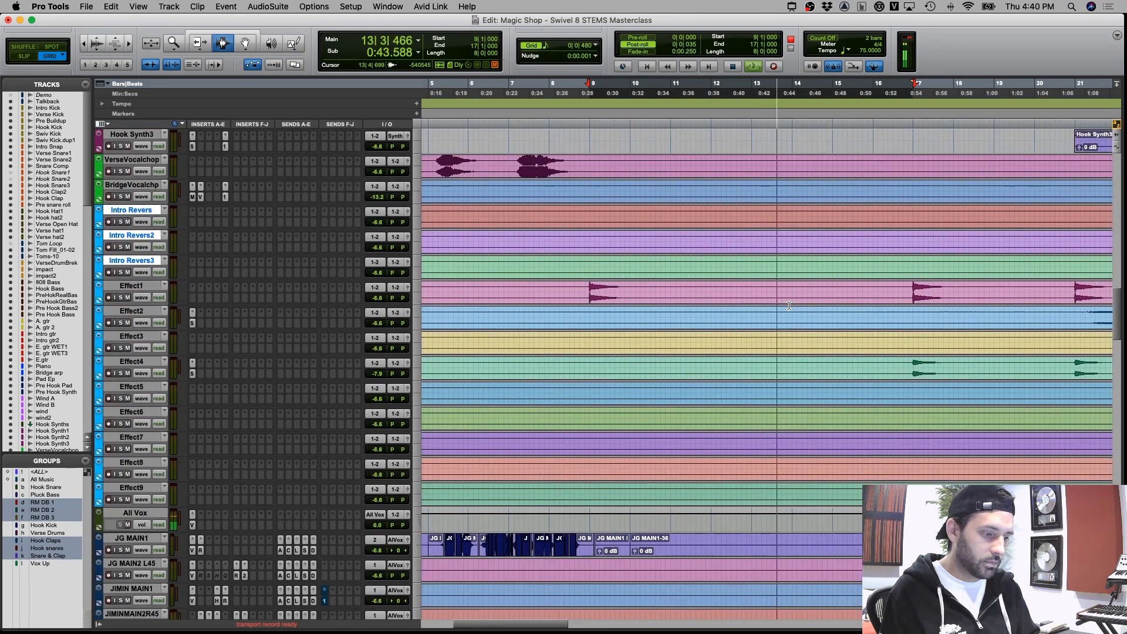
{"action": "scroll", "coordinate": [789, 305], "scroll_direction": "down", "scroll_amount": 15}
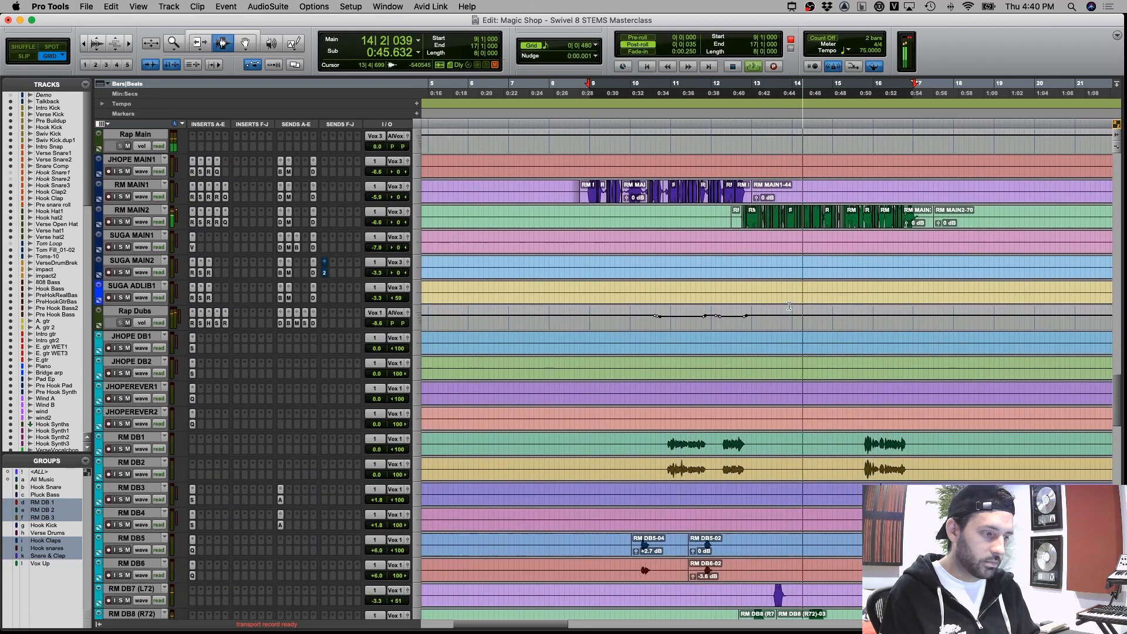
{"action": "scroll", "coordinate": [789, 306], "scroll_direction": "down", "scroll_amount": 7}
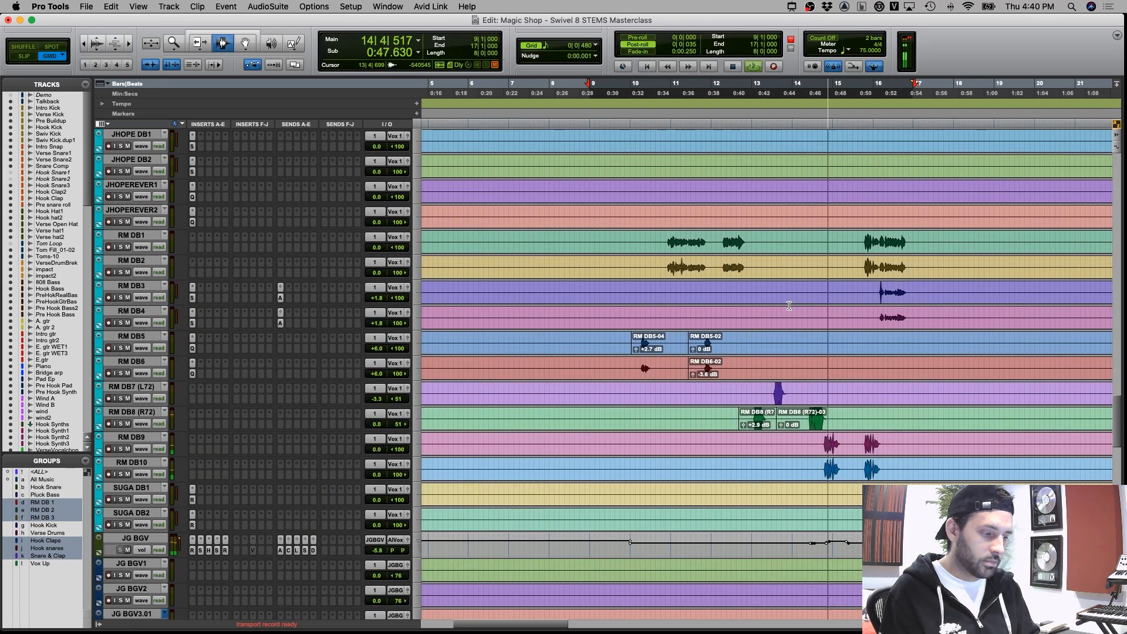
{"action": "scroll", "coordinate": [789, 305], "scroll_direction": "up", "scroll_amount": 8}
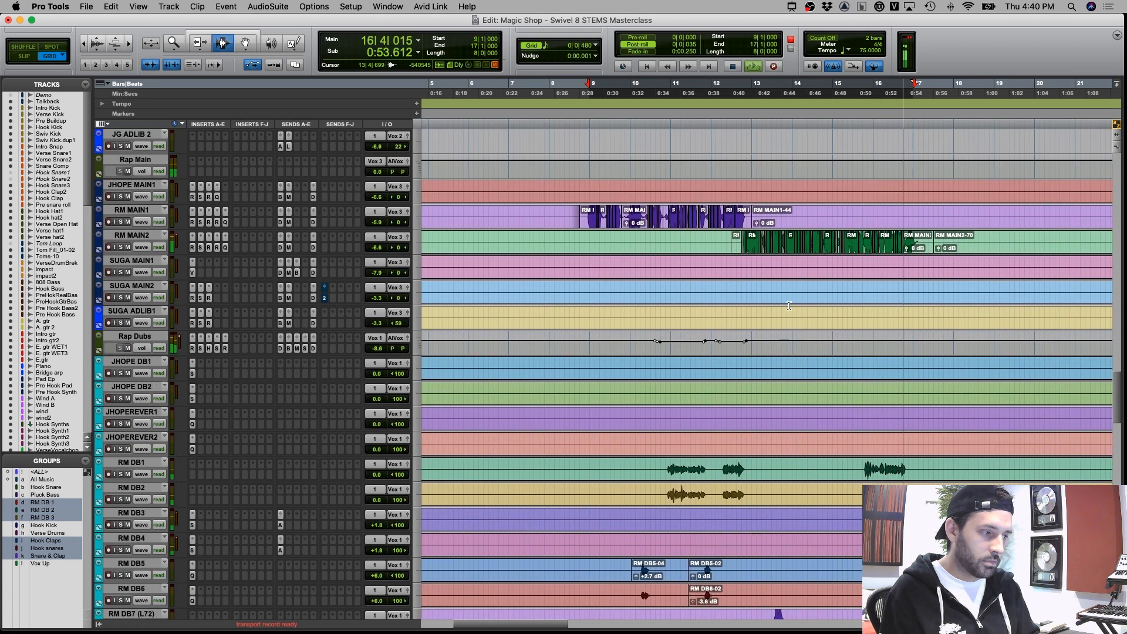
{"action": "scroll", "coordinate": [789, 305], "scroll_direction": "up", "scroll_amount": 20}
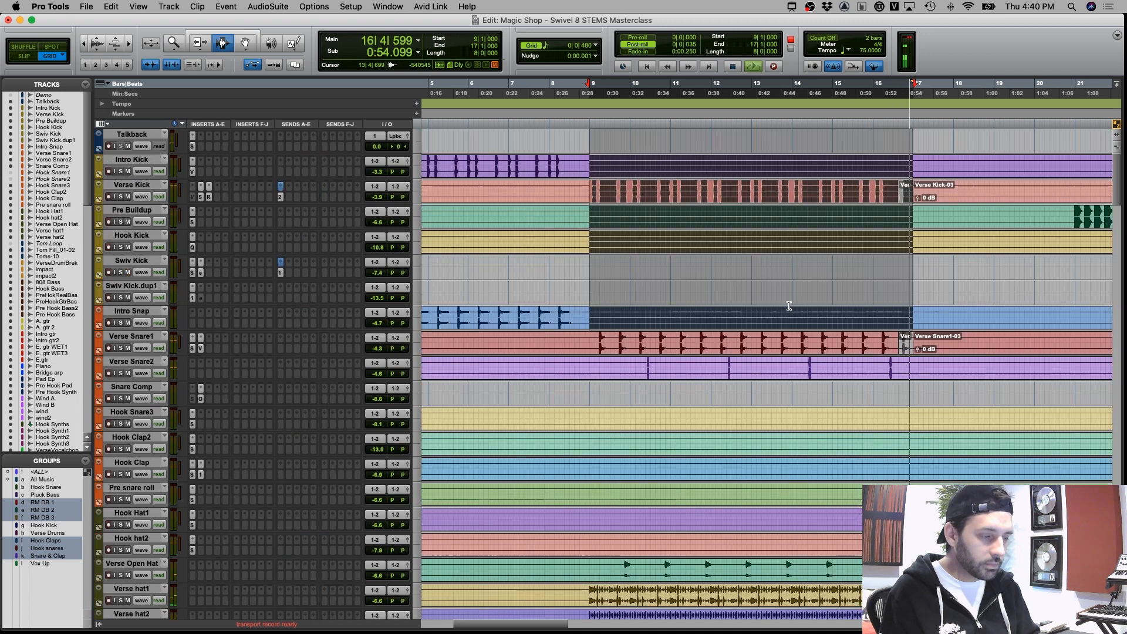
Stop playback, clear the verse selection, and play Verse Kick soloed from 8|4|480
{"action": "left_click", "coordinate": [762, 296]}
{"action": "left_click", "coordinate": [649, 282]}
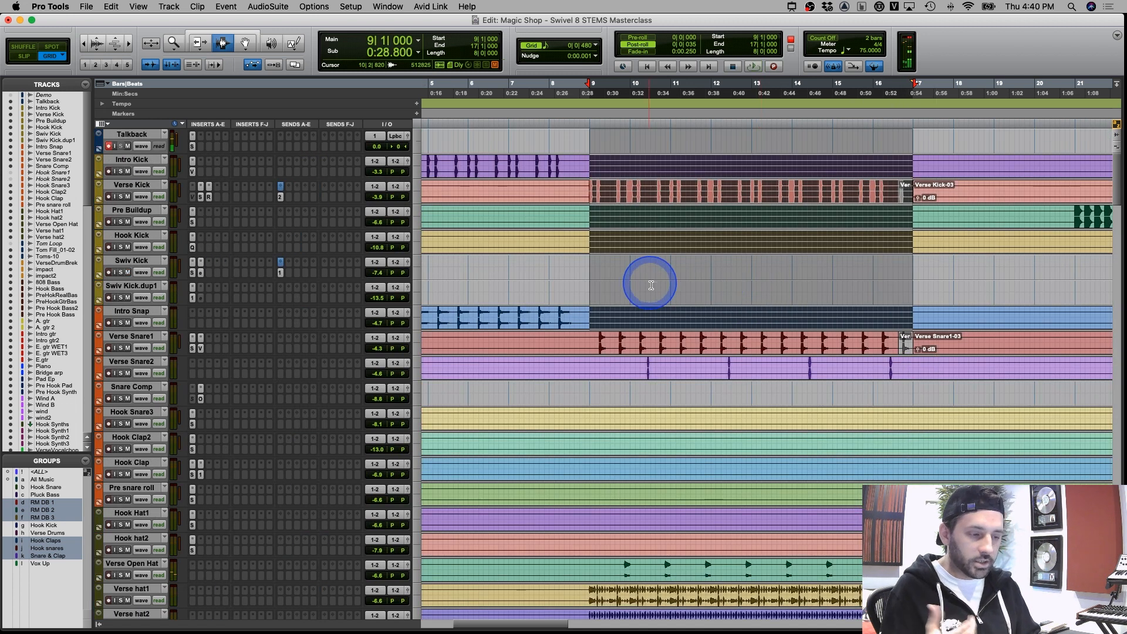
{"action": "left_click", "coordinate": [726, 281]}
{"action": "left_click", "coordinate": [727, 281]}
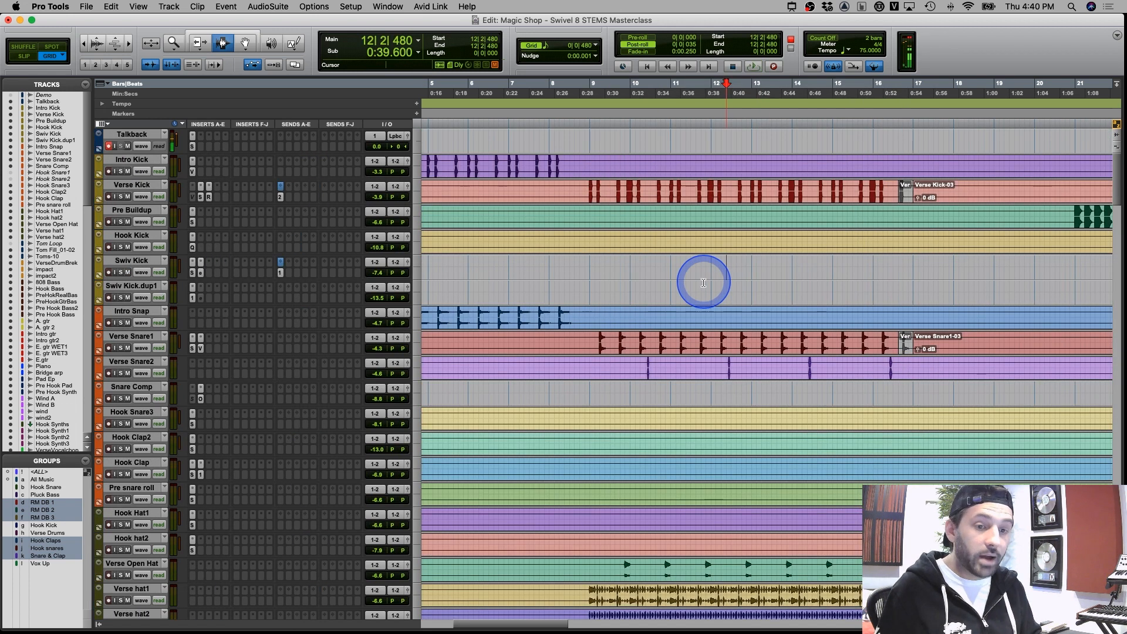
{"action": "left_click", "coordinate": [581, 193]}
{"action": "left_click", "coordinate": [122, 198]}
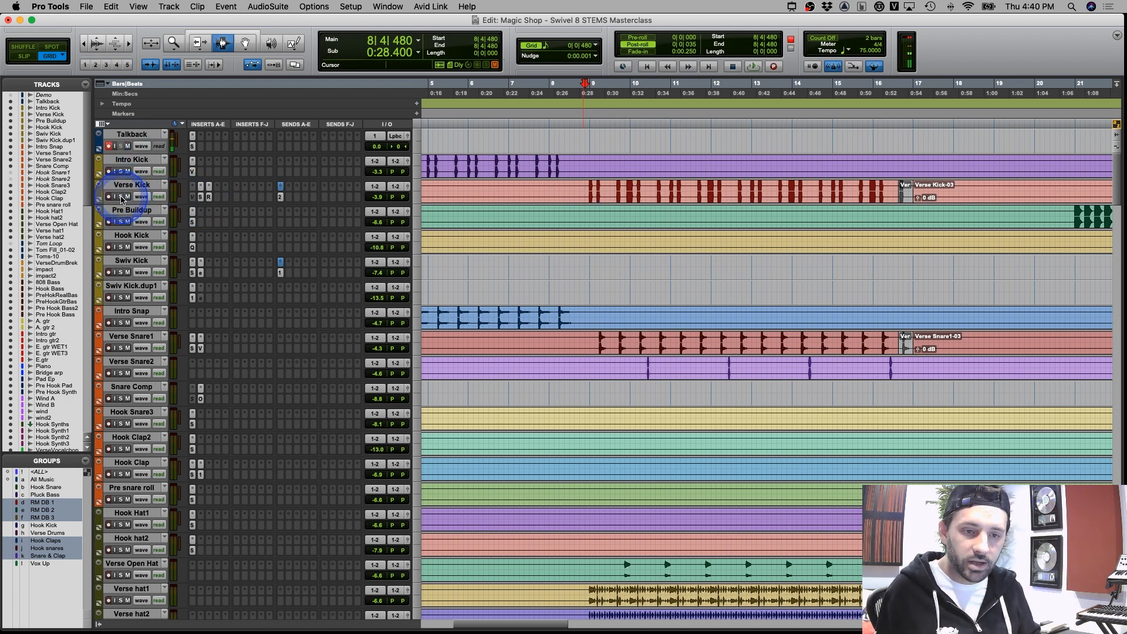
{"action": "left_click", "coordinate": [203, 198]}
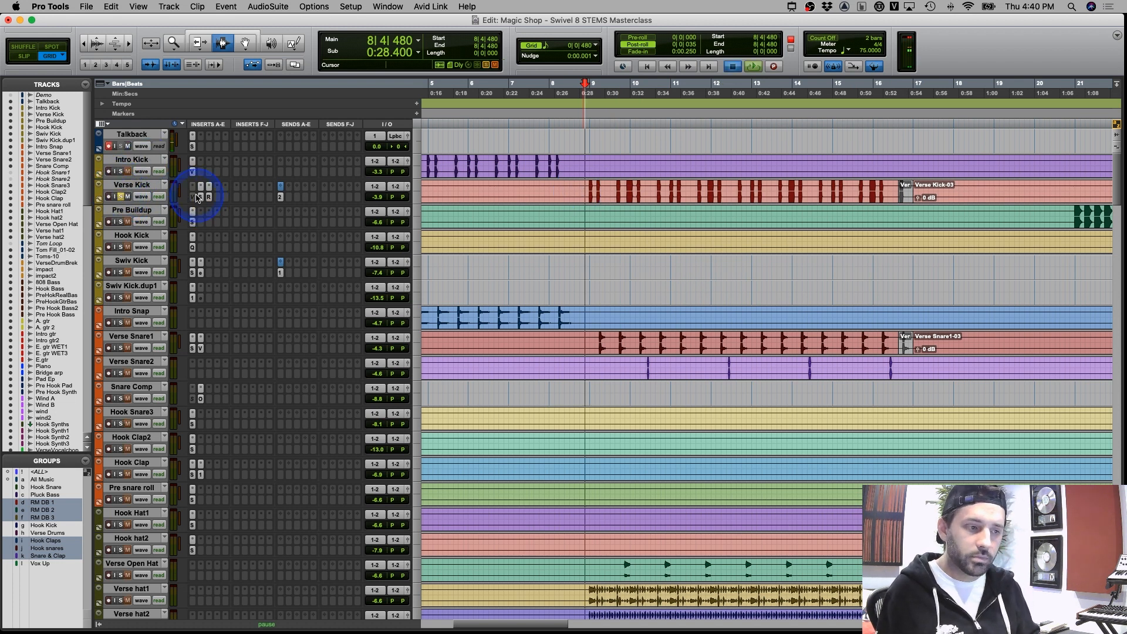
{"action": "key", "text": "space"}
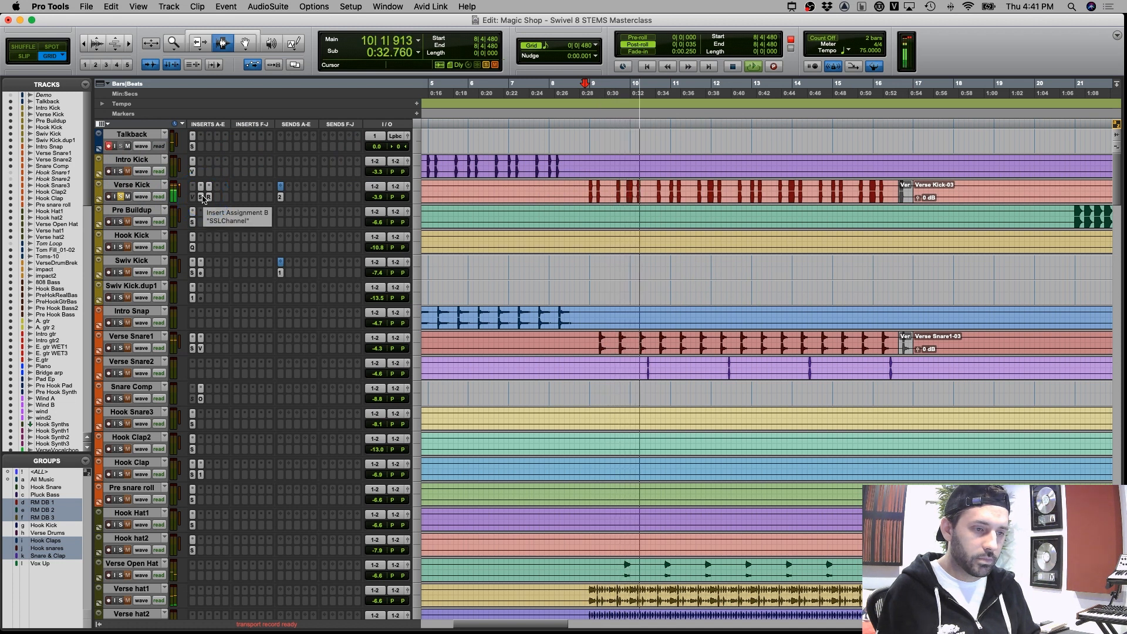
Compare the soloed Verse Kick from 8|4|480 with its inserts B and C bypassed and re-enabled
{"action": "left_click", "coordinate": [203, 199]}
{"action": "key", "text": "space"}
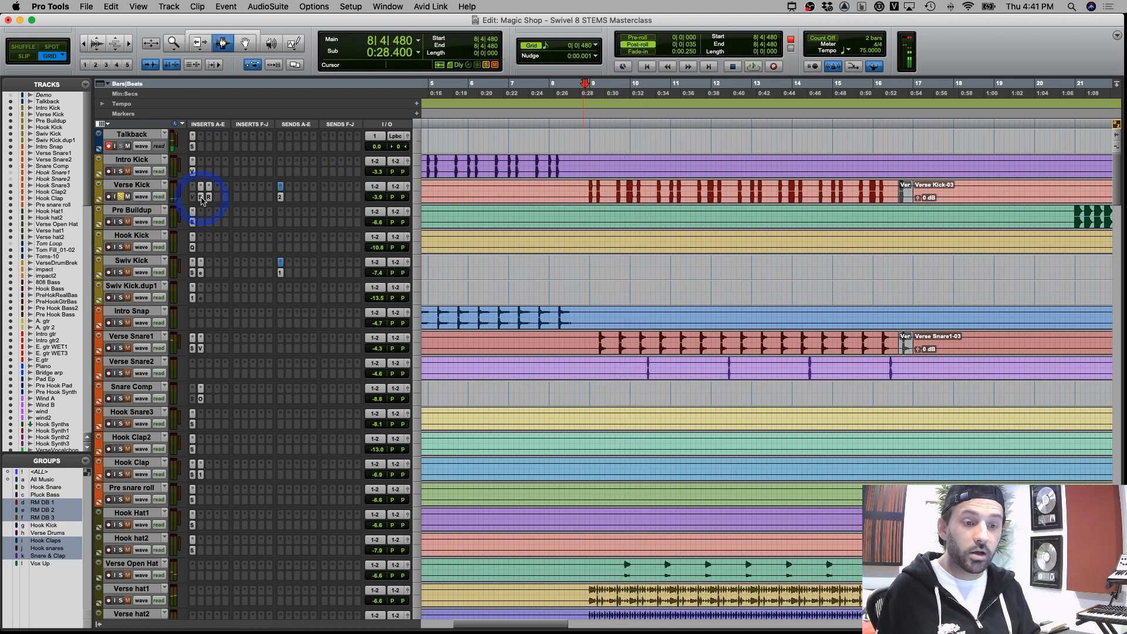
{"action": "key", "text": "space"}
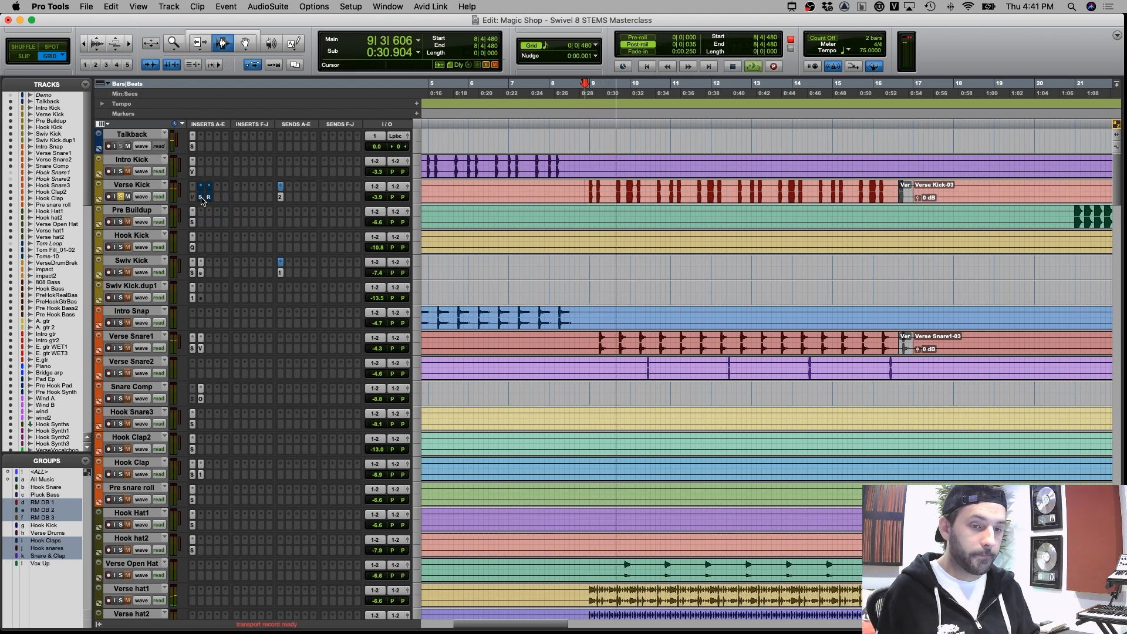
{"action": "left_click", "coordinate": [202, 200]}
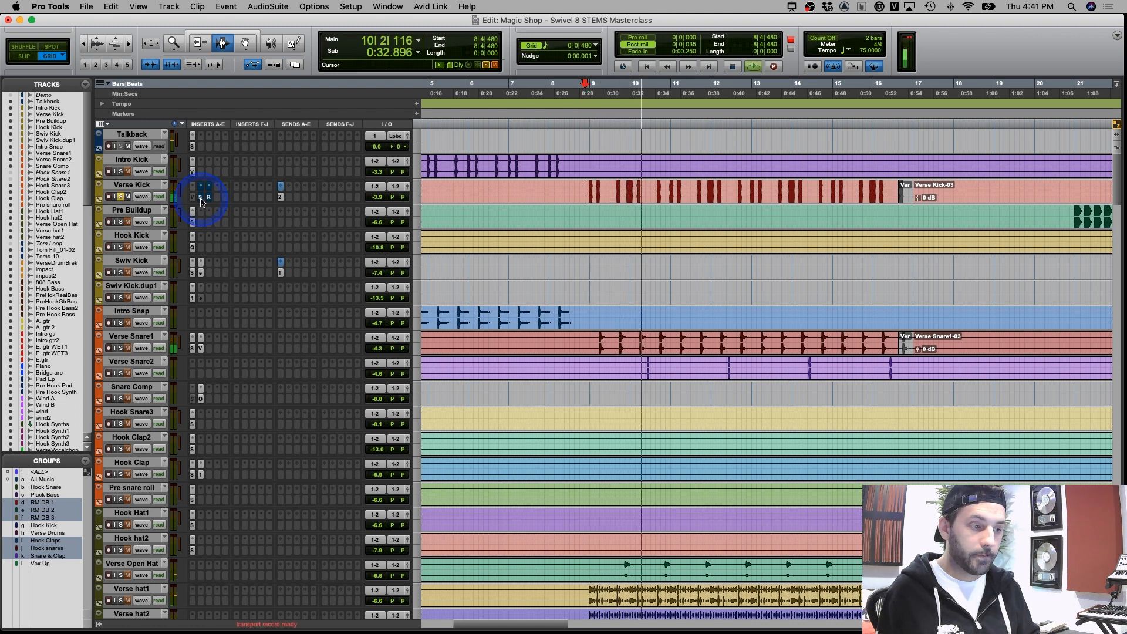
{"action": "key", "text": "space"}
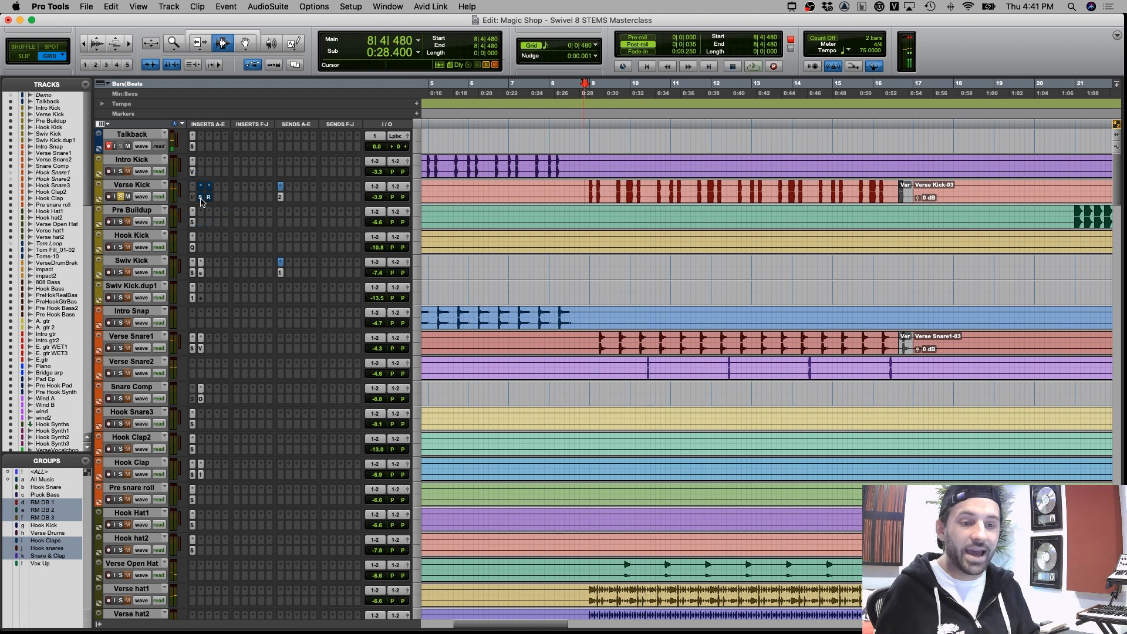
{"action": "key", "text": "space"}
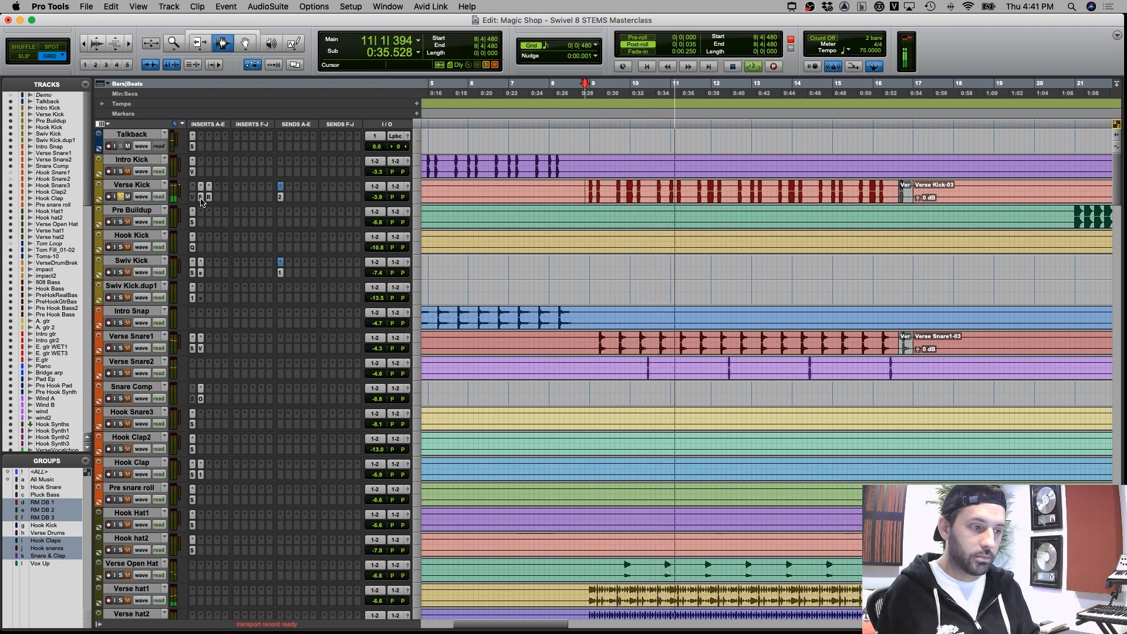
{"action": "key", "text": "space"}
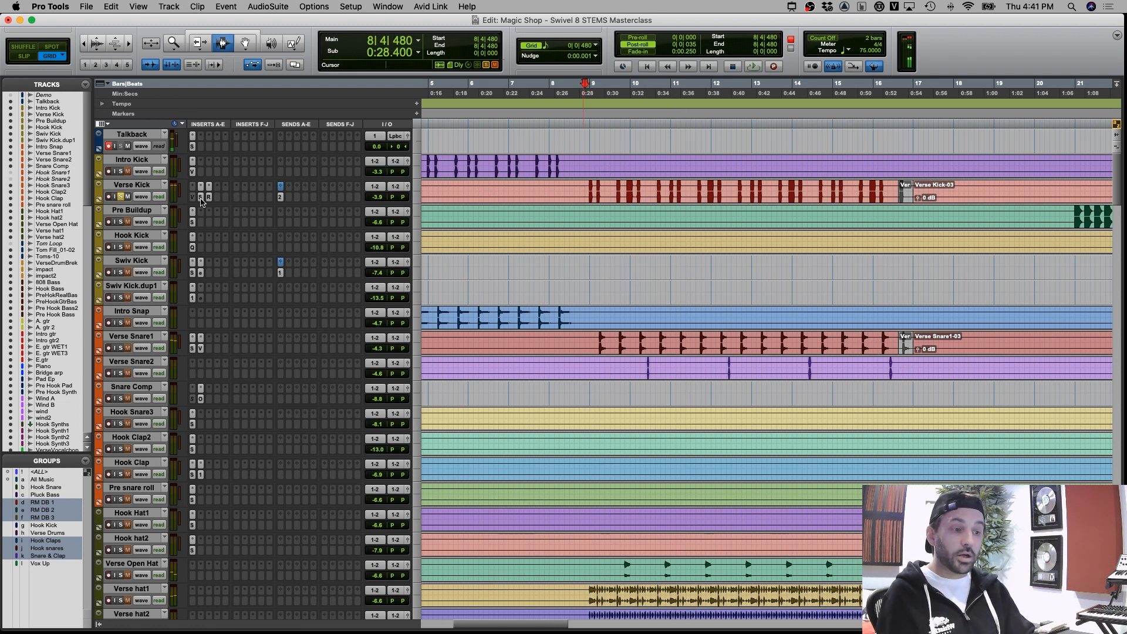
Play the soloed Verse Kick from 9|1|000 with its SSLChannel insert open to examine the EQ and compression
{"action": "left_click", "coordinate": [622, 190]}
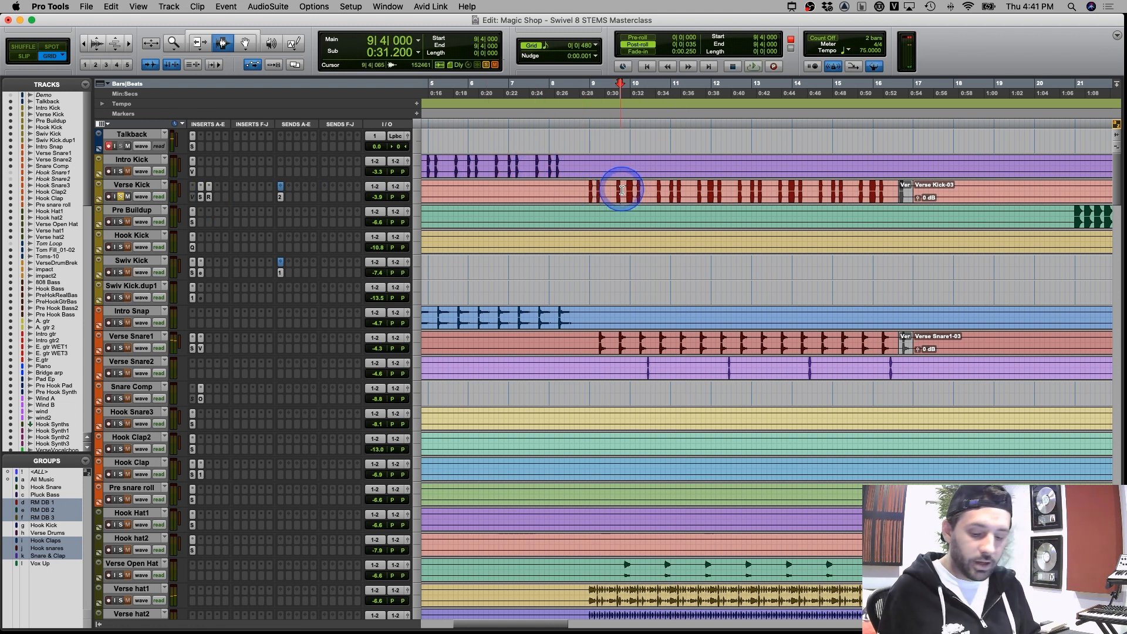
{"action": "key", "text": "t"}
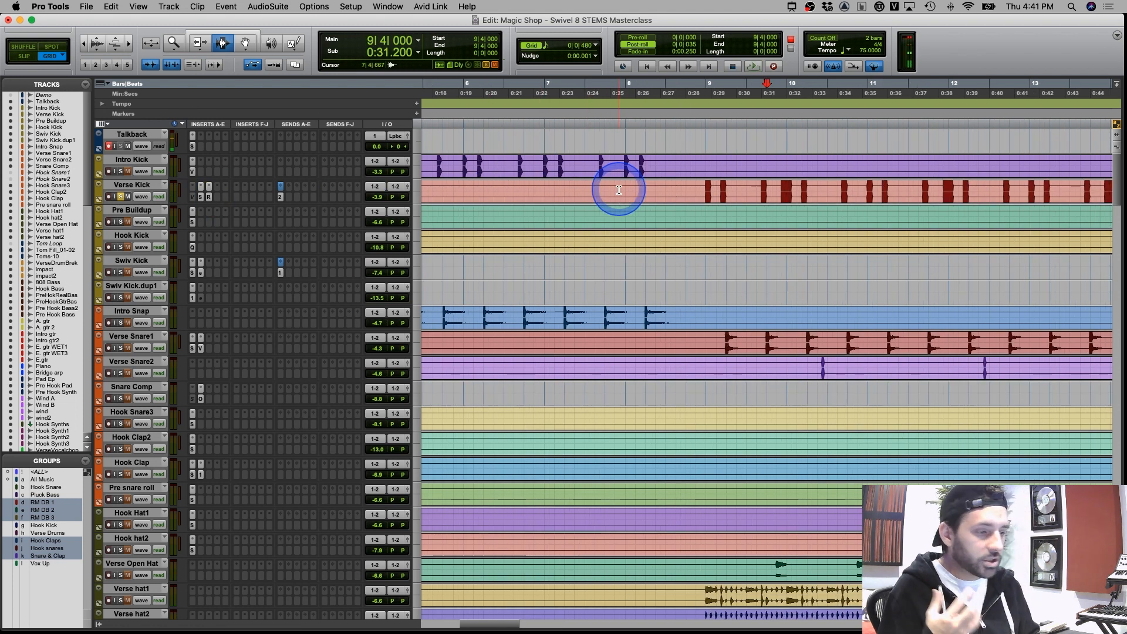
{"action": "left_click", "coordinate": [701, 187]}
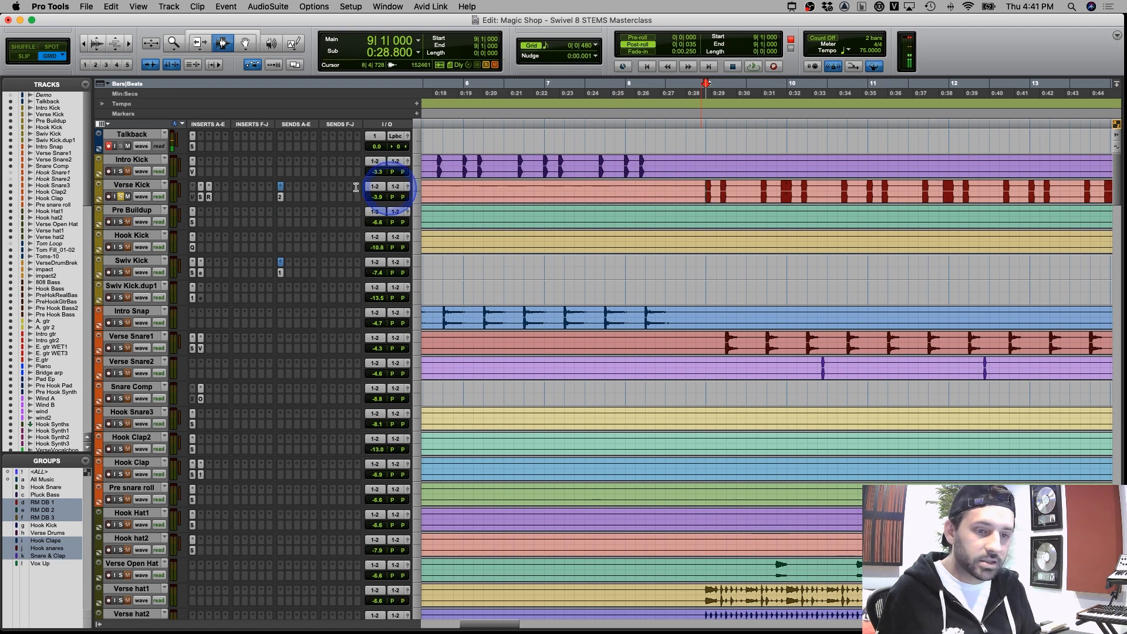
{"action": "left_click", "coordinate": [200, 198]}
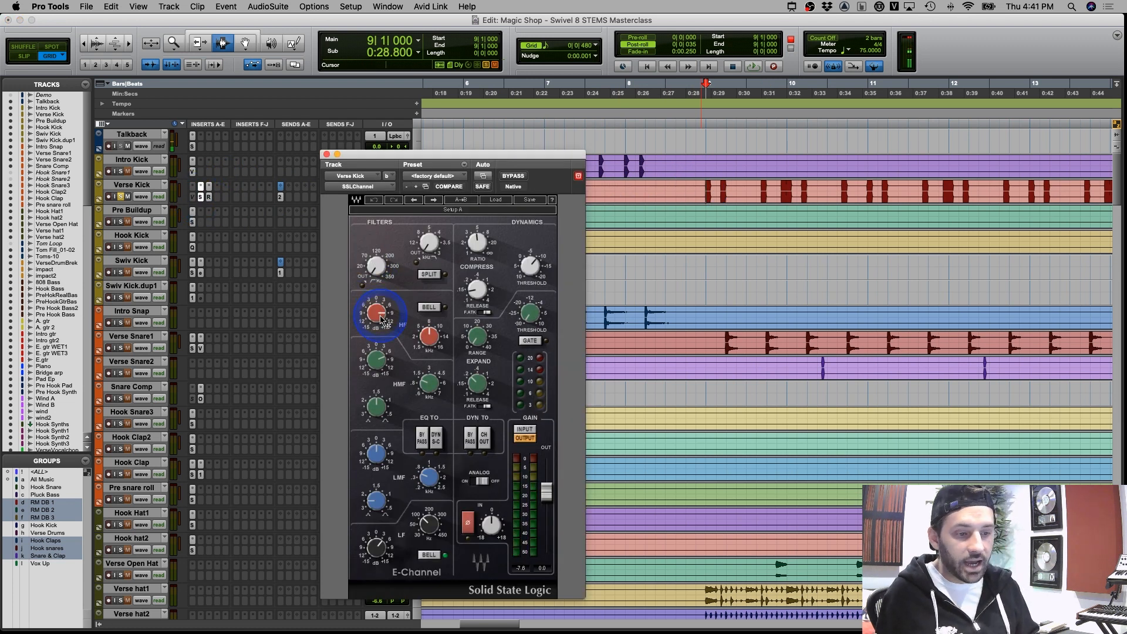
{"action": "left_click_drag", "start_coordinate": [416, 156], "coordinate": [420, 89]}
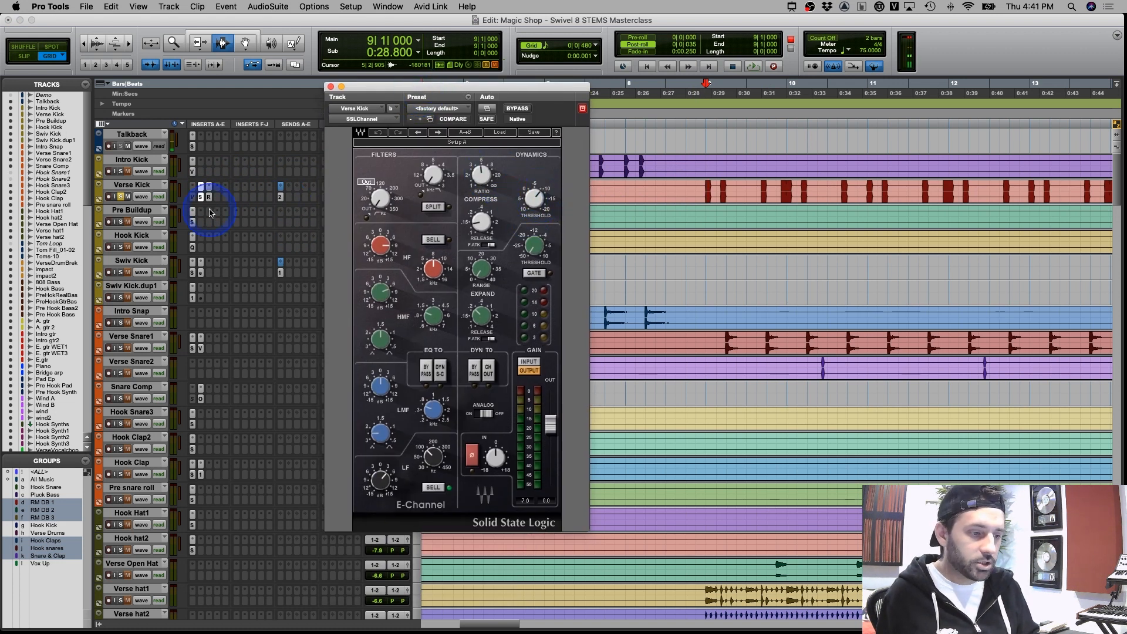
{"action": "key", "text": "space"}
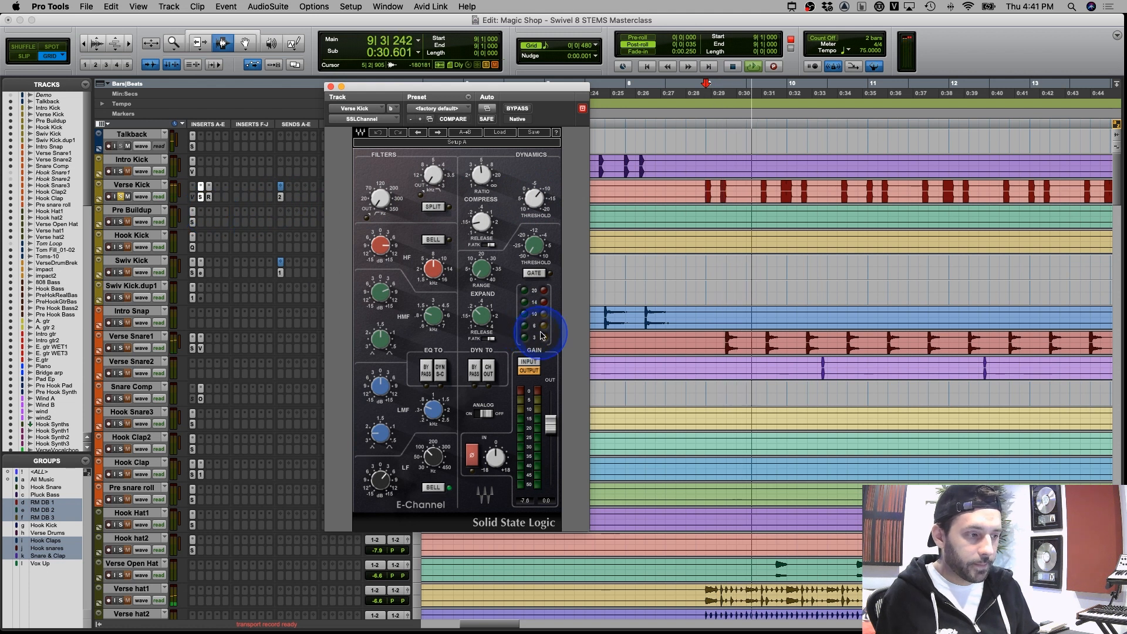
{"action": "key", "text": "space"}
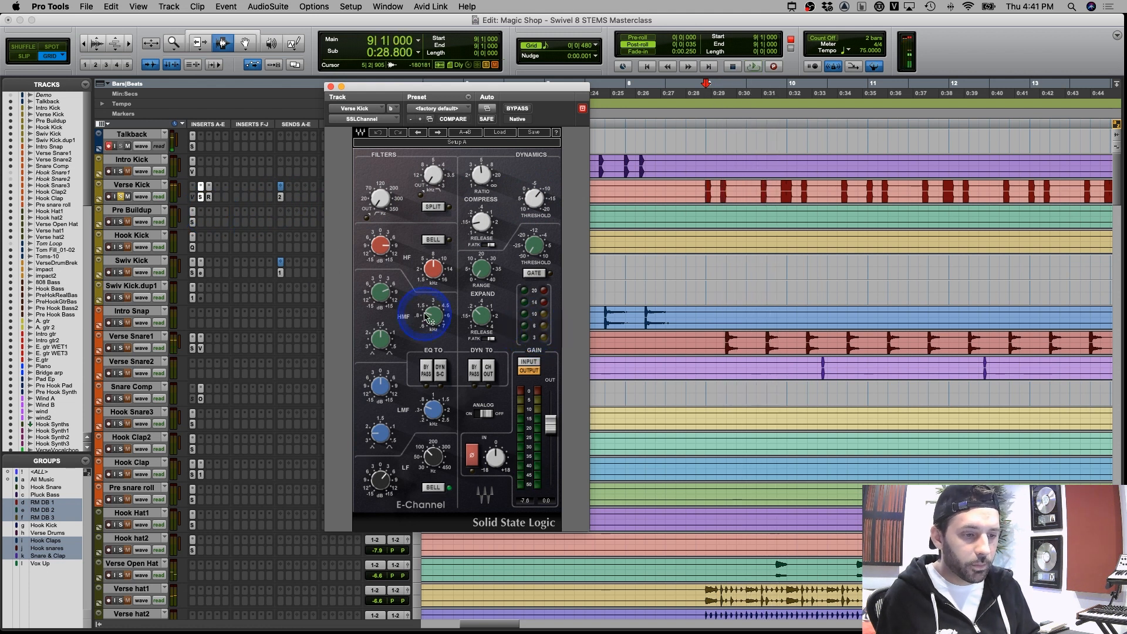
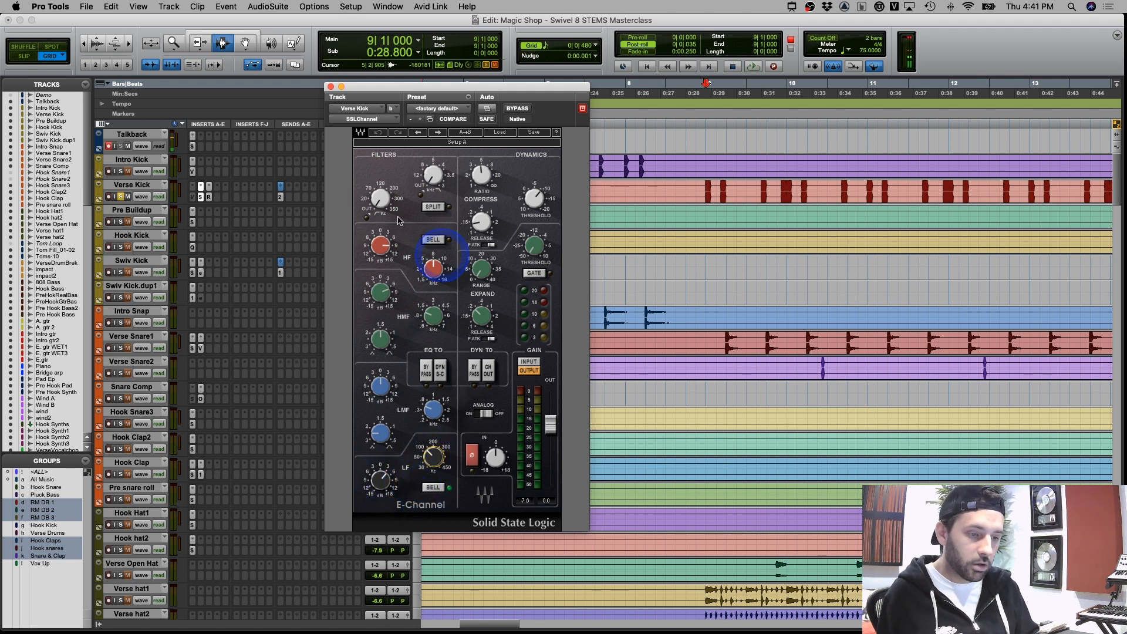
Open Verse Kick's RBass insert, compare it bypassed and active while playing from 8|4|480, and close the plugin window
{"action": "left_click", "coordinate": [209, 197]}
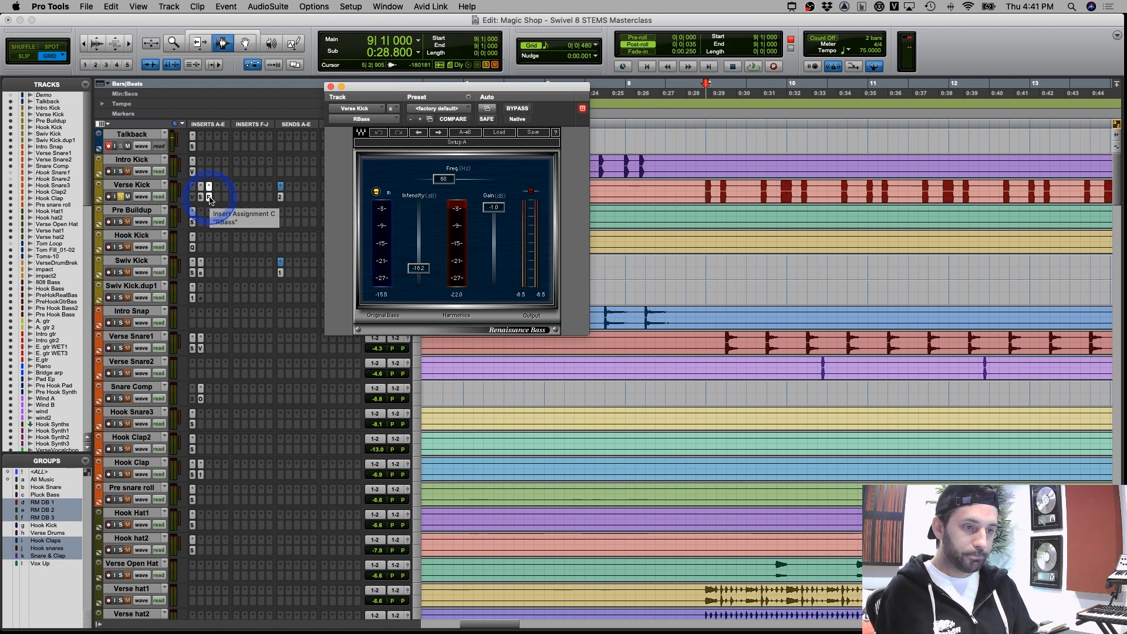
{"action": "left_click", "coordinate": [410, 203]}
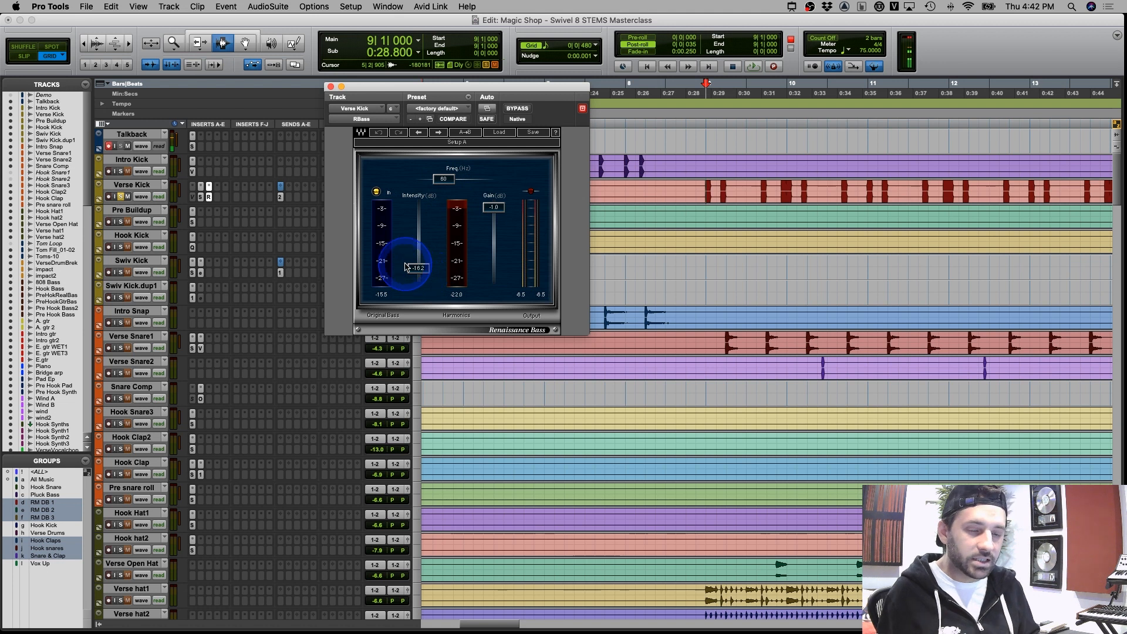
{"action": "left_click", "coordinate": [697, 193]}
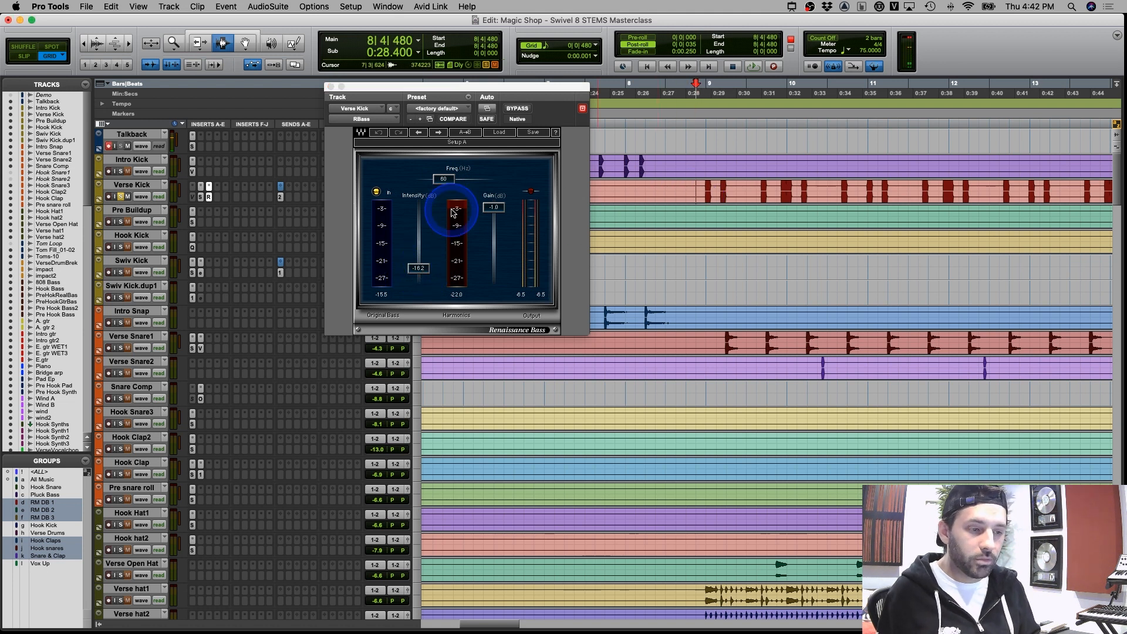
{"action": "left_click", "coordinate": [517, 109]}
{"action": "key", "text": "space"}
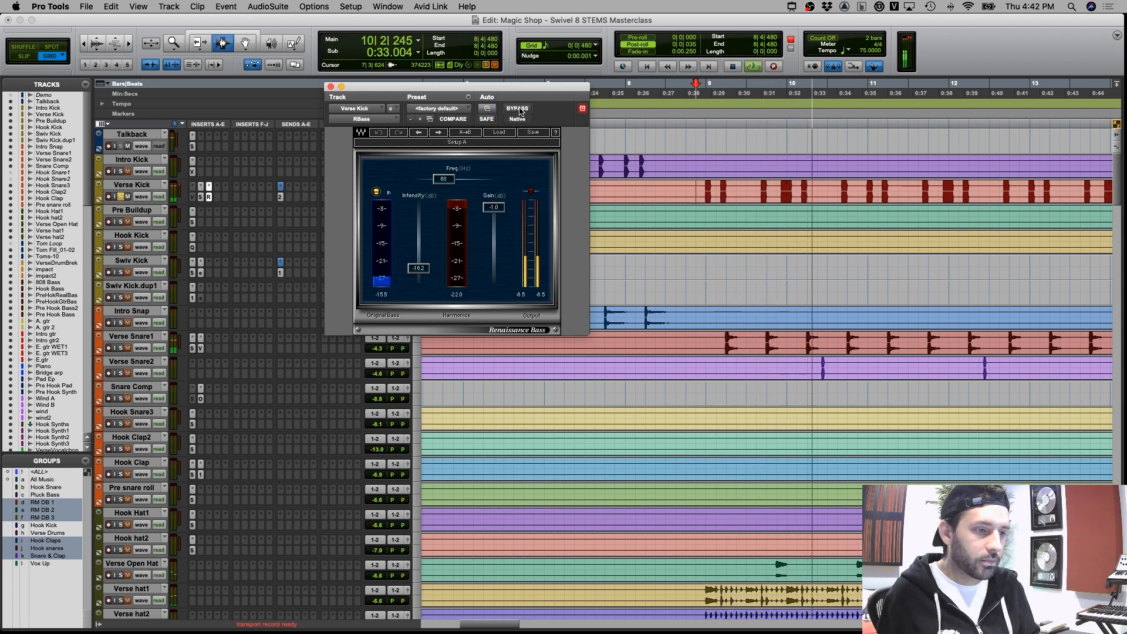
{"action": "left_click", "coordinate": [518, 109]}
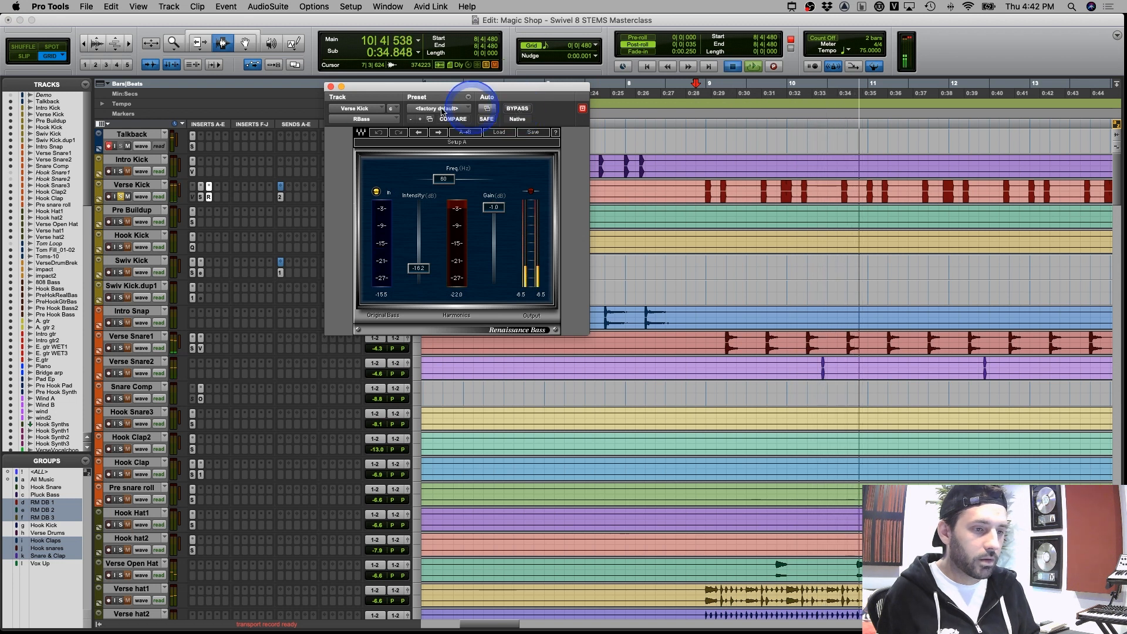
{"action": "key", "text": "space"}
{"action": "left_click", "coordinate": [331, 86]}
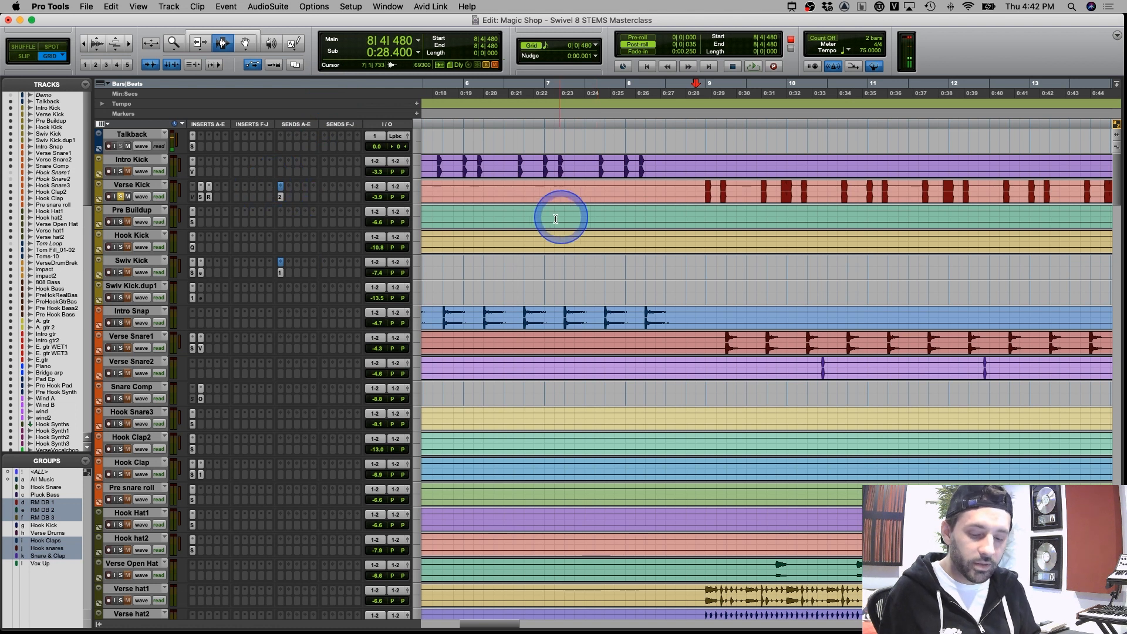
Solo Verse Snare1 instead of Verse Kick and play it from 9|1|000
{"action": "key", "text": "r"}
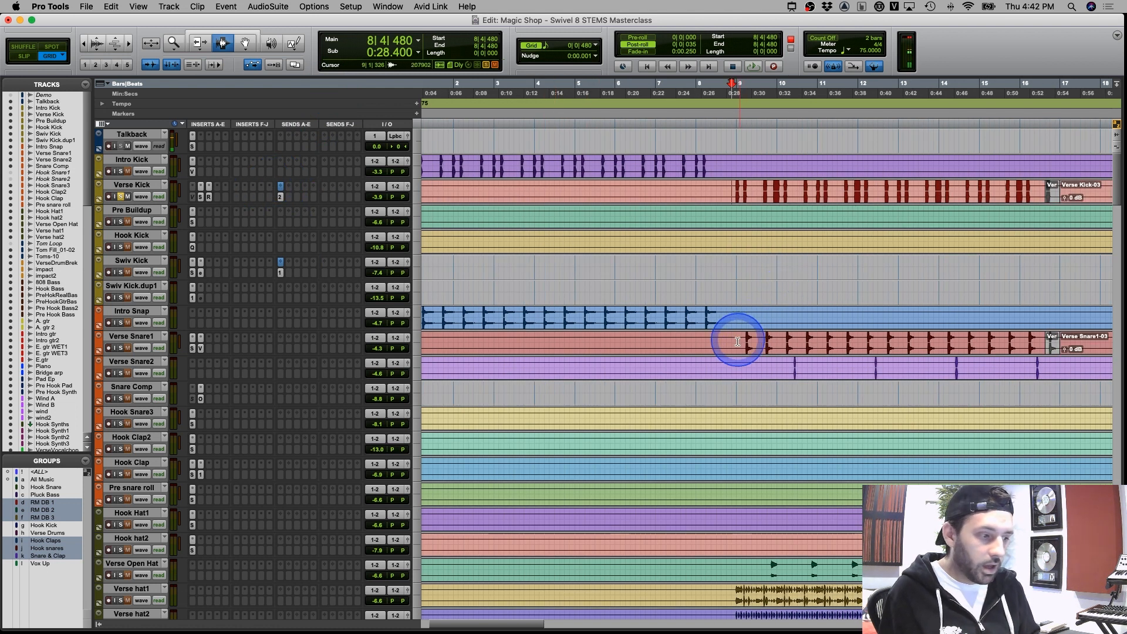
{"action": "left_click", "coordinate": [222, 347]}
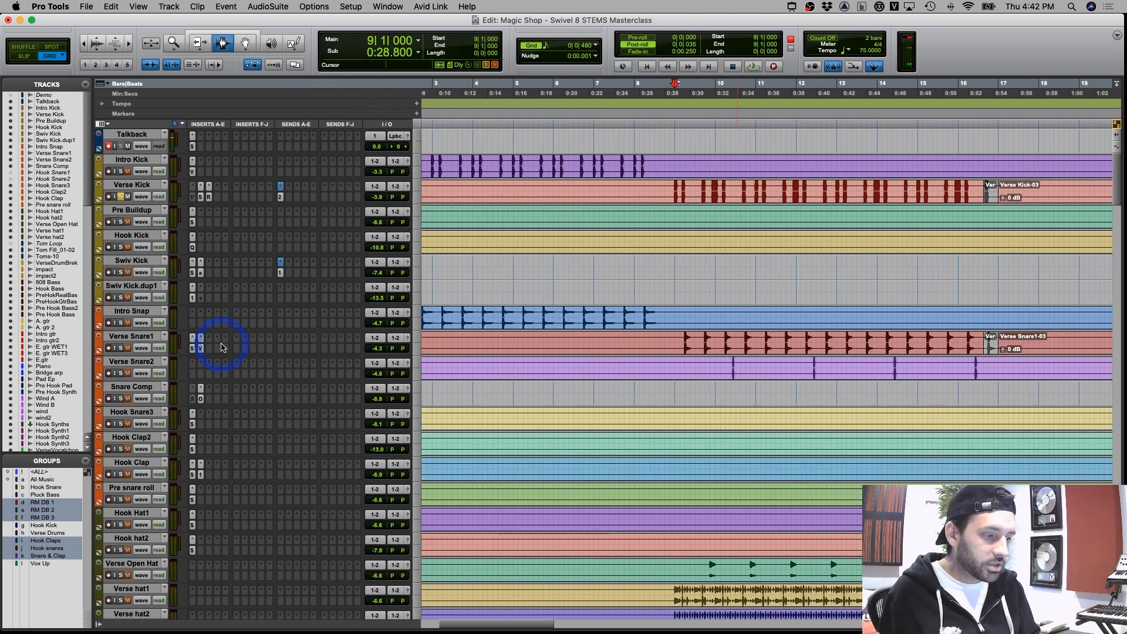
{"action": "left_click", "coordinate": [121, 348]}
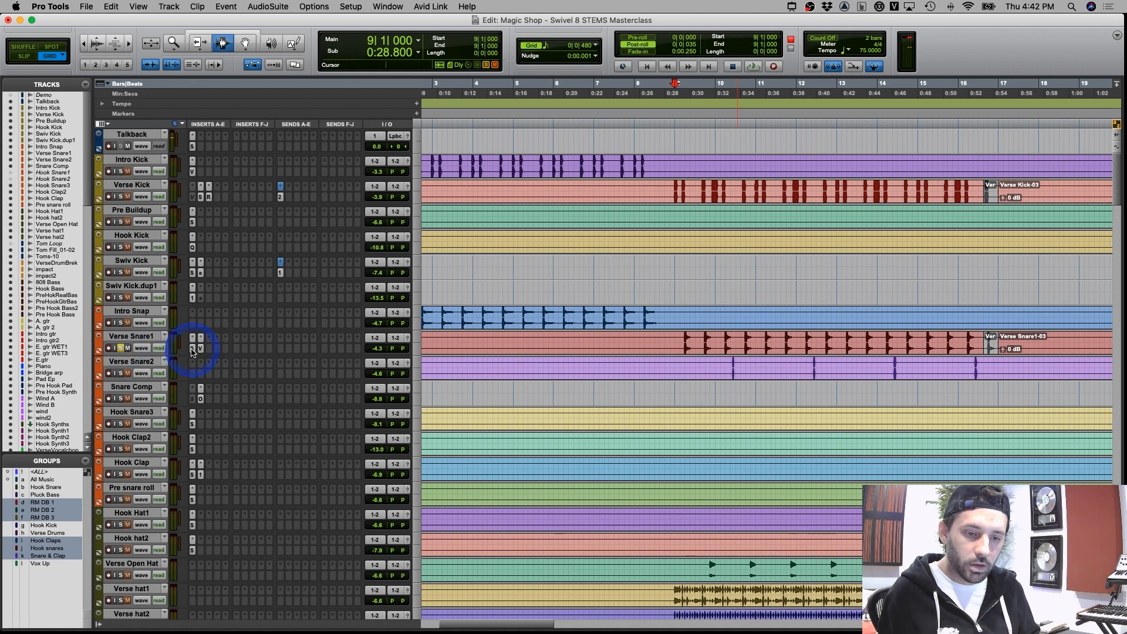
{"action": "key", "text": "space"}
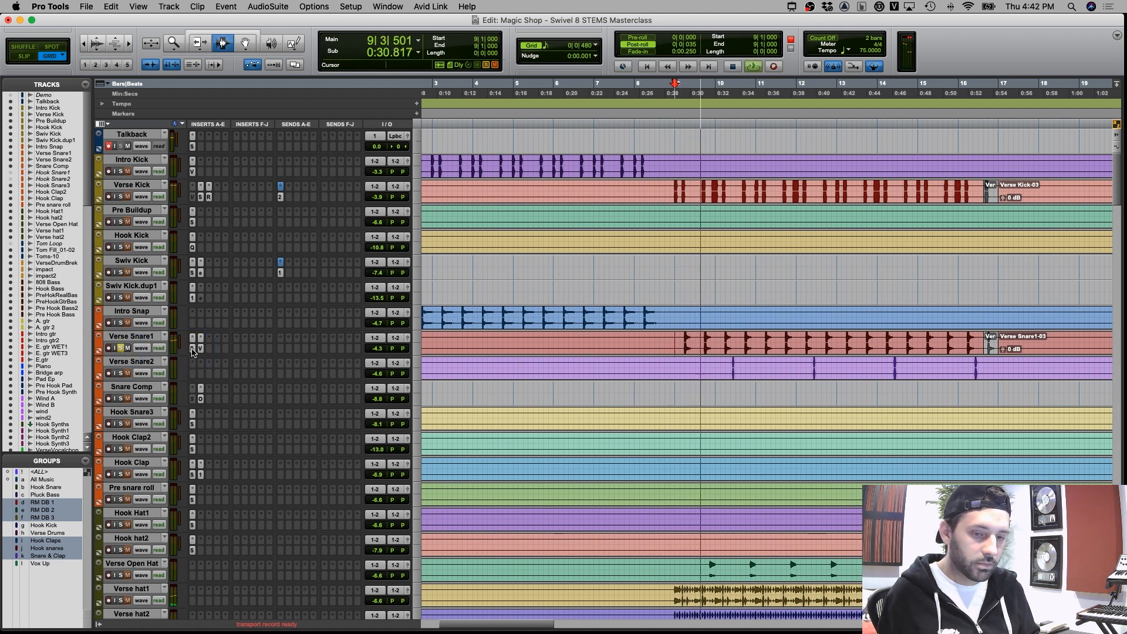
{"action": "key", "text": "space"}
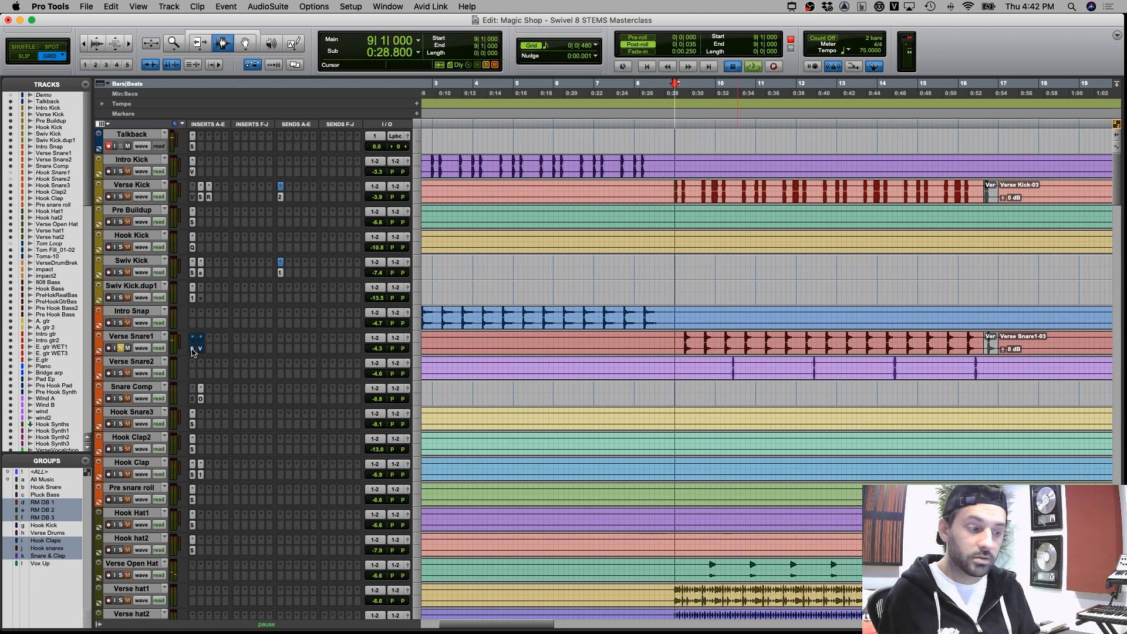
Compare the soloed Verse Snare1 from 9|1|000 with its inserts A and B bypassed and re-enabled
{"action": "key", "text": "space"}
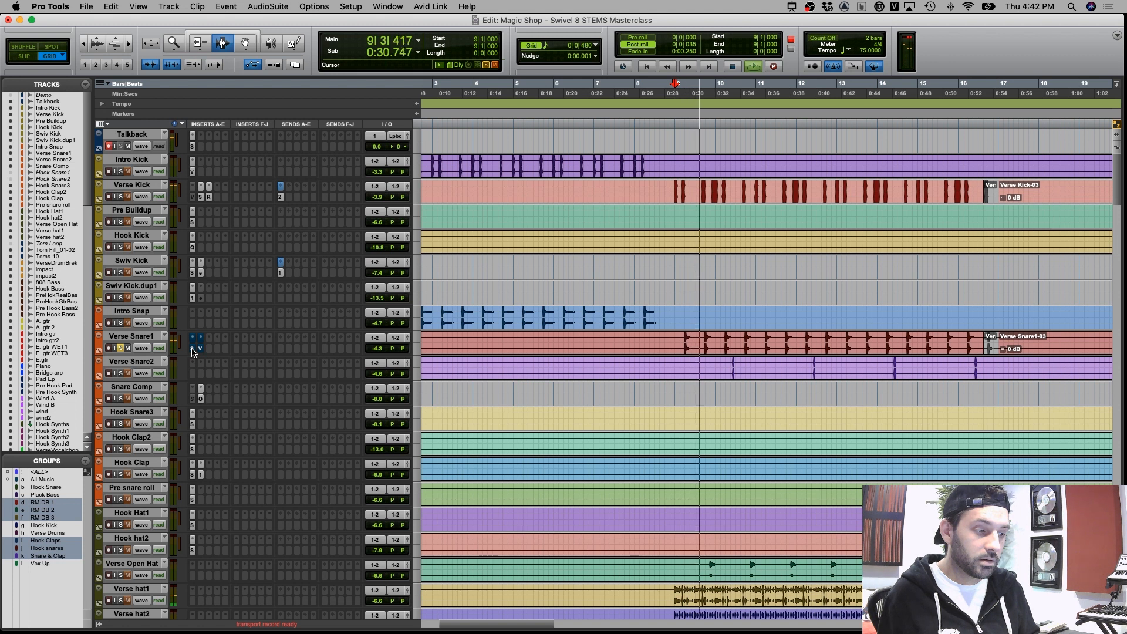
{"action": "key", "text": "space"}
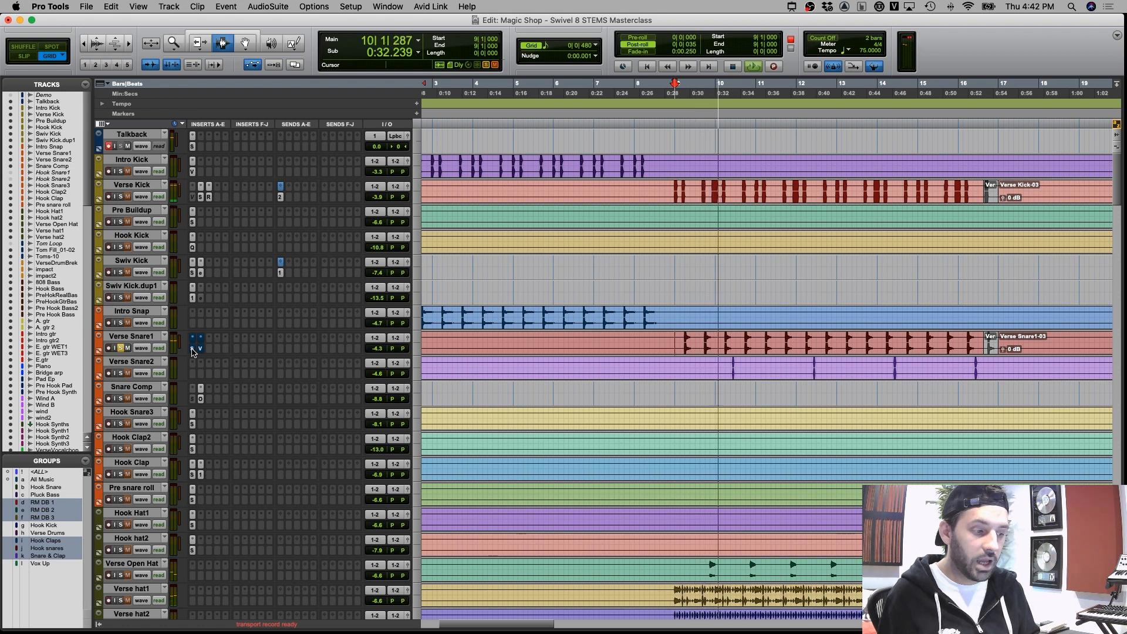
{"action": "key", "text": "space"}
{"action": "key", "text": "space"}
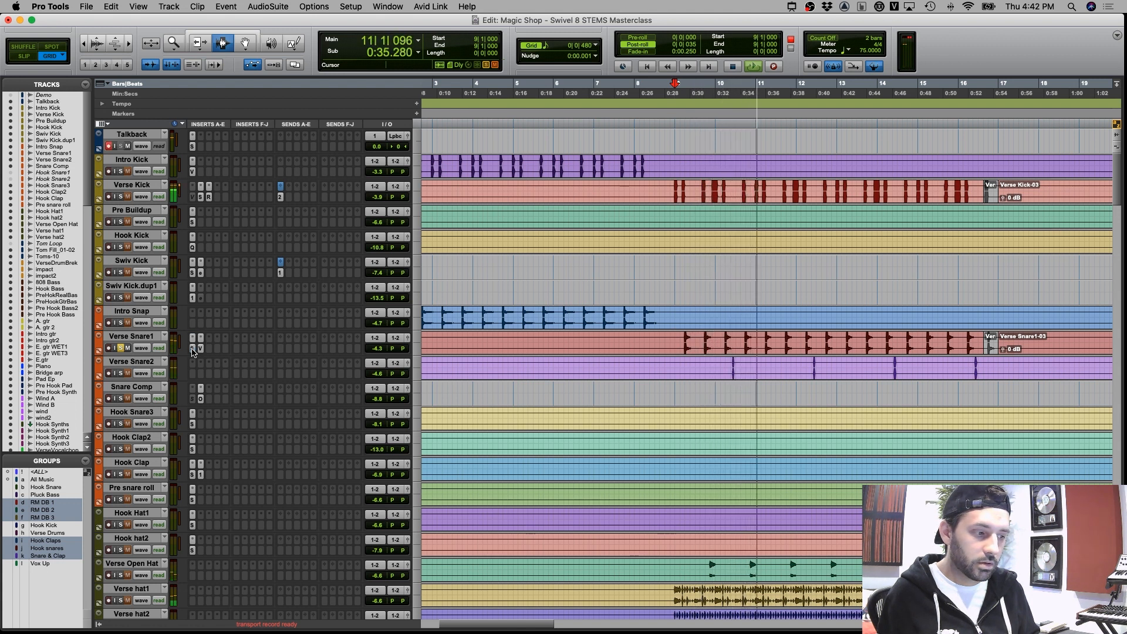
{"action": "key", "text": "space"}
Open Verse Snare1's SSLChannel insert and play from 9|1|000 to examine its compressor and high-mid EQ settings
{"action": "left_click", "coordinate": [192, 348]}
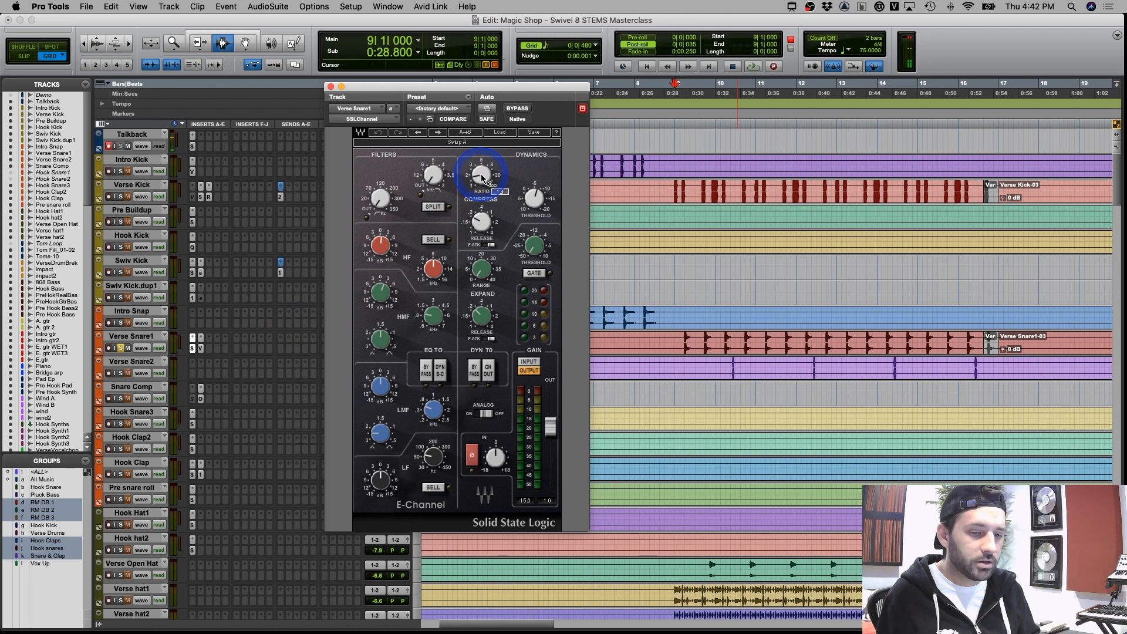
{"action": "key", "text": "space"}
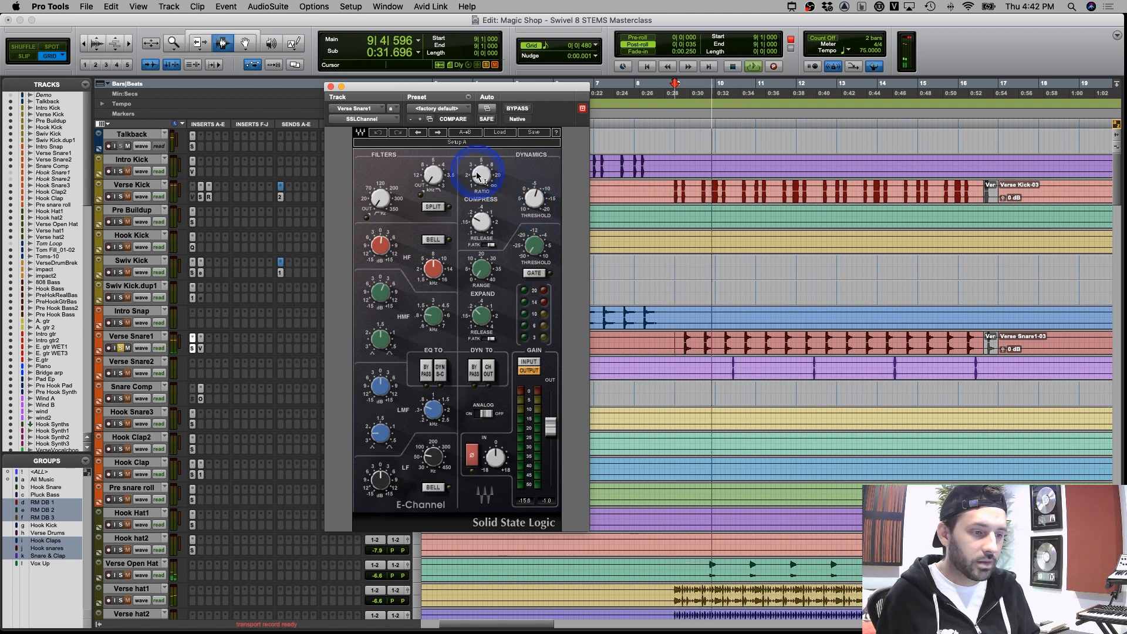
{"action": "key", "text": "space"}
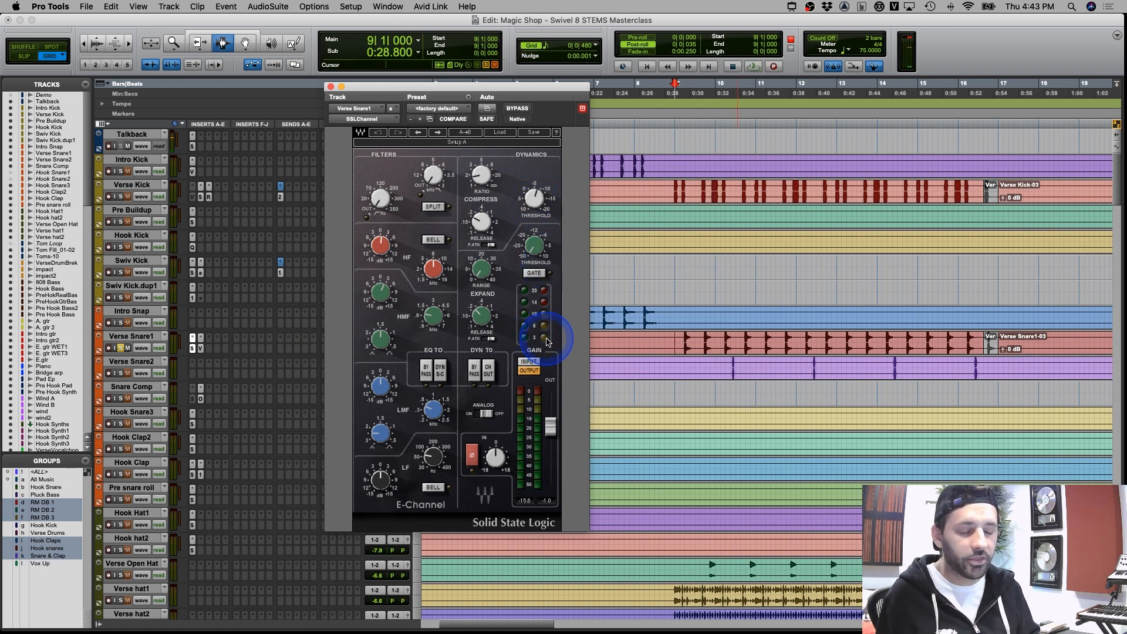
{"action": "left_click_drag", "start_coordinate": [370, 283], "coordinate": [369, 279]}
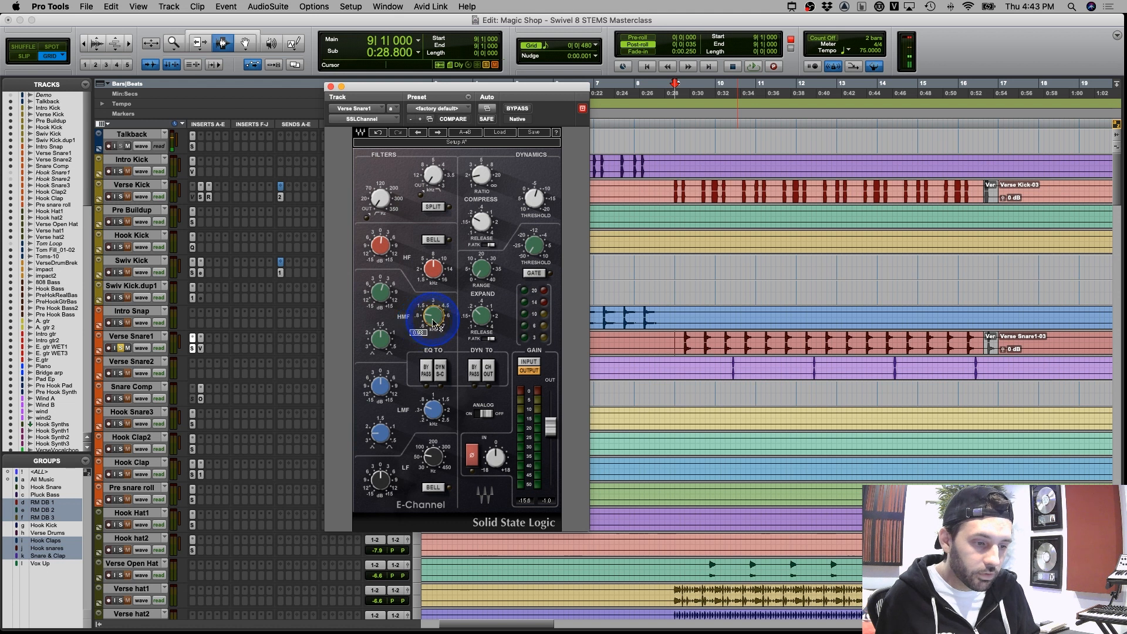
{"action": "left_click", "coordinate": [303, 378]}
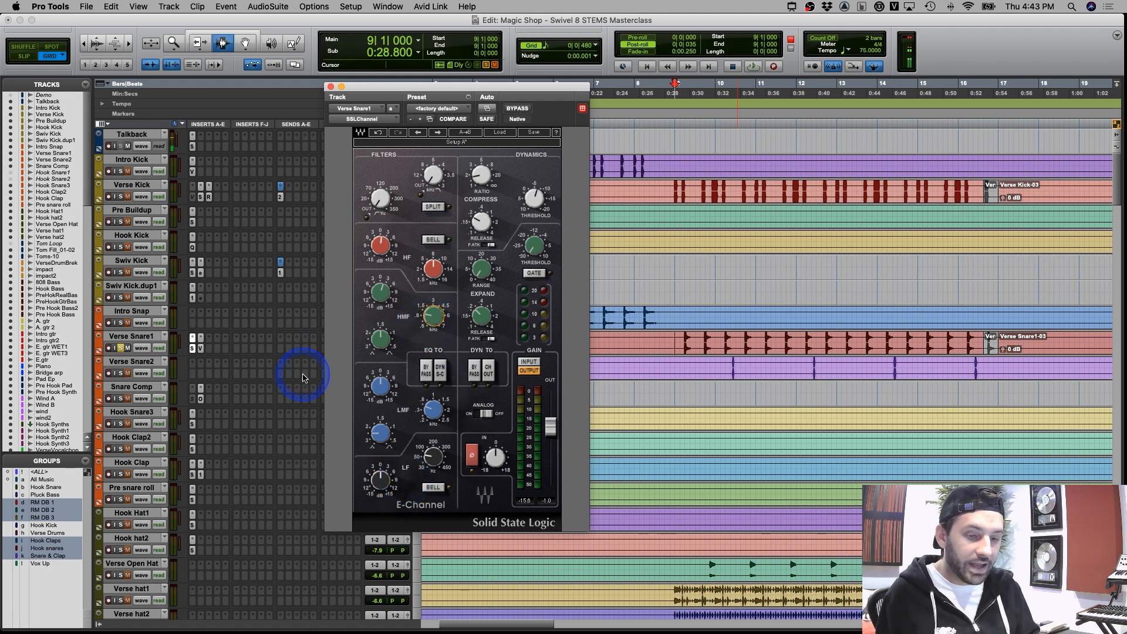
Open Verse Snare1's ValhallaPlate insert and examine its mix amount and Chrome plate settings
{"action": "left_click", "coordinate": [200, 349]}
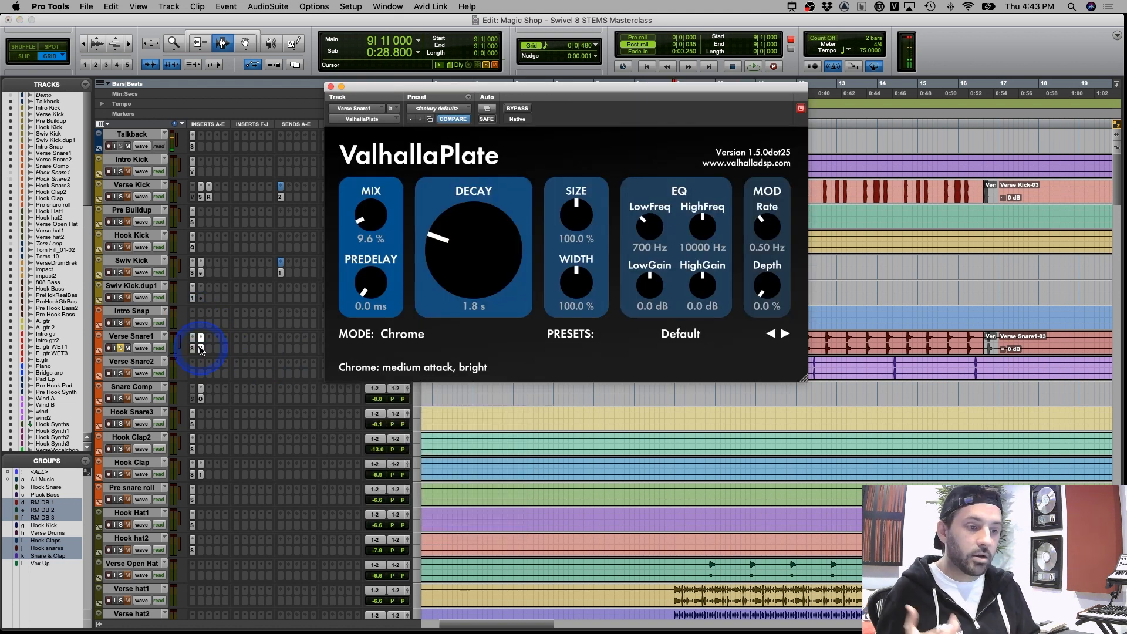
{"action": "left_click", "coordinate": [376, 229]}
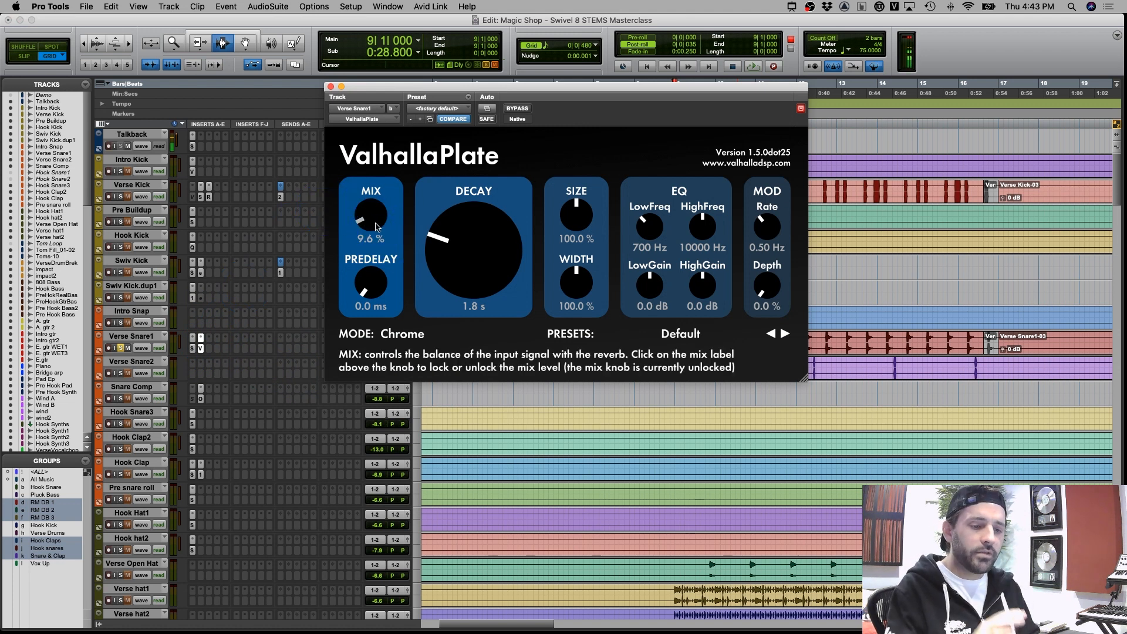
{"action": "left_click", "coordinate": [316, 267]}
{"action": "left_click", "coordinate": [154, 336]}
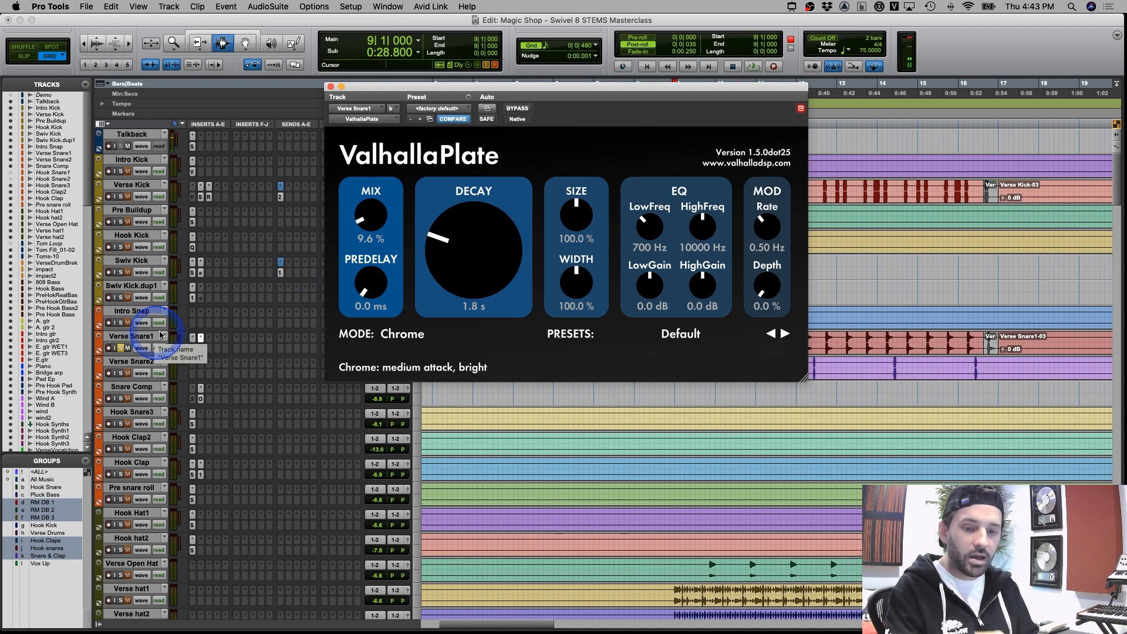
{"action": "left_click", "coordinate": [200, 350]}
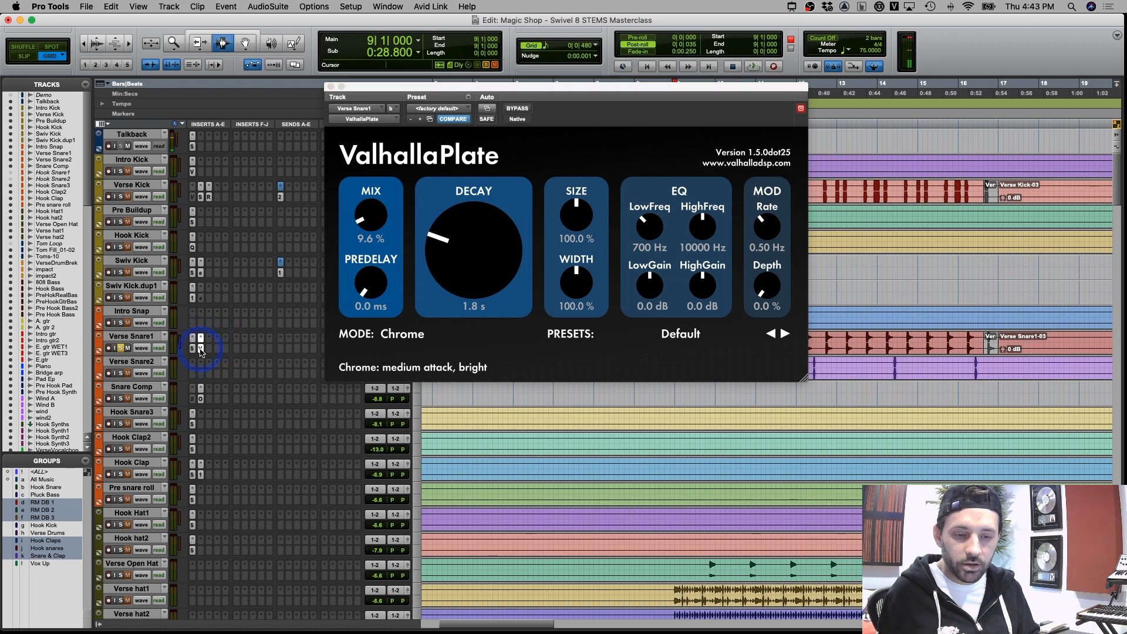
{"action": "left_click", "coordinate": [200, 350]}
{"action": "left_click", "coordinate": [200, 350]}
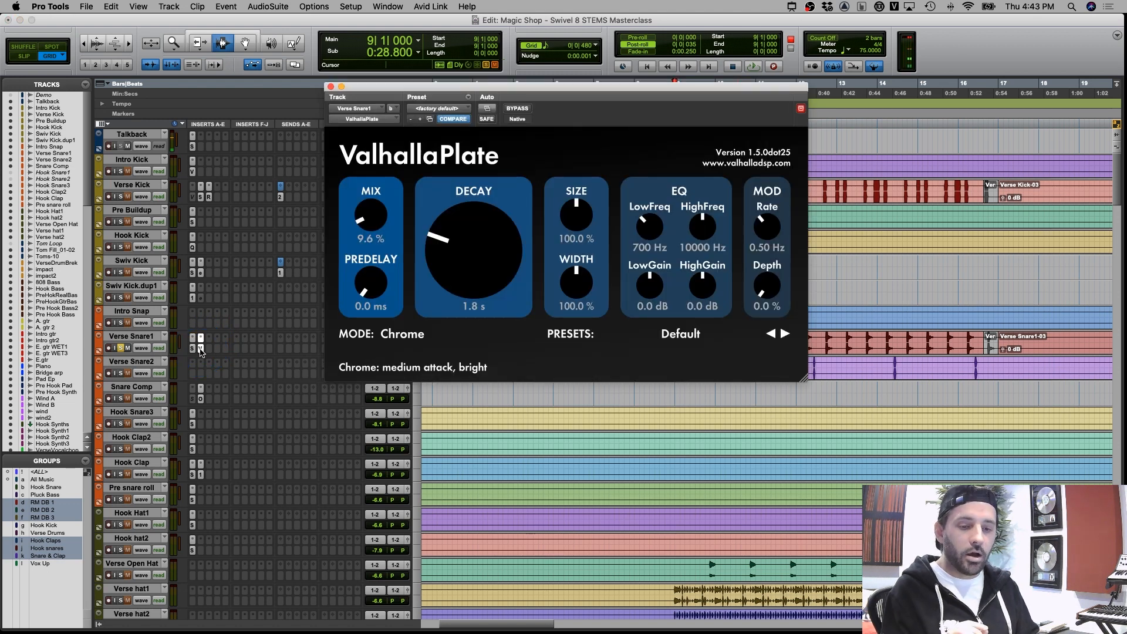
Locate the A Reverb through D Reverb aux tracks below the Master track, select all four, and return to the drum tracks
{"action": "scroll", "coordinate": [200, 353], "scroll_direction": "down", "scroll_amount": 20}
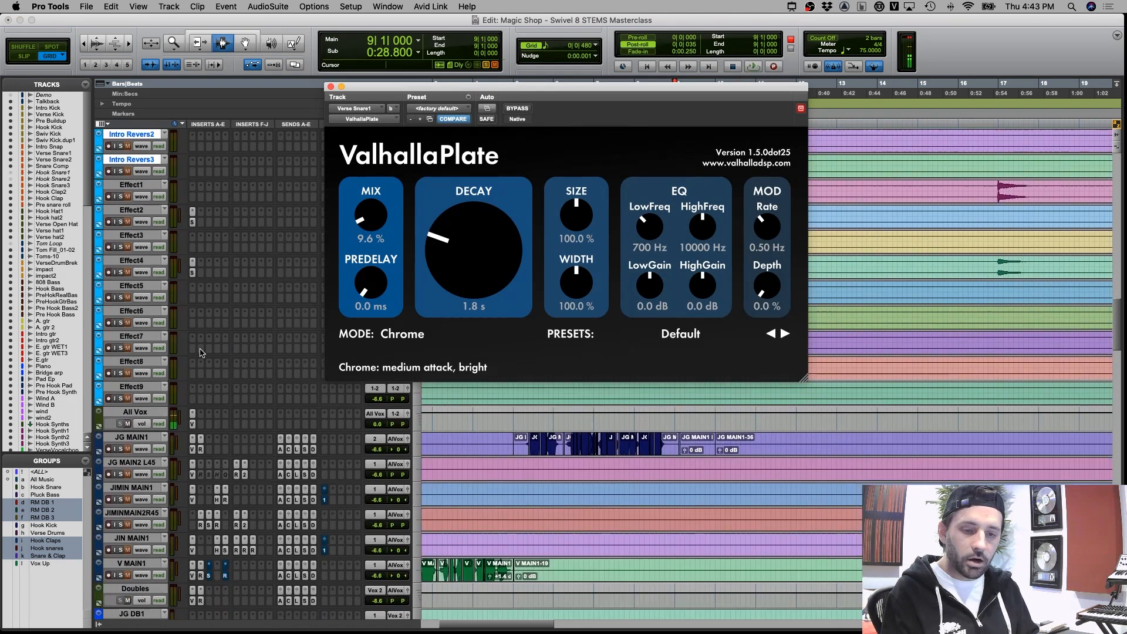
{"action": "scroll", "coordinate": [200, 352], "scroll_direction": "down", "scroll_amount": 20}
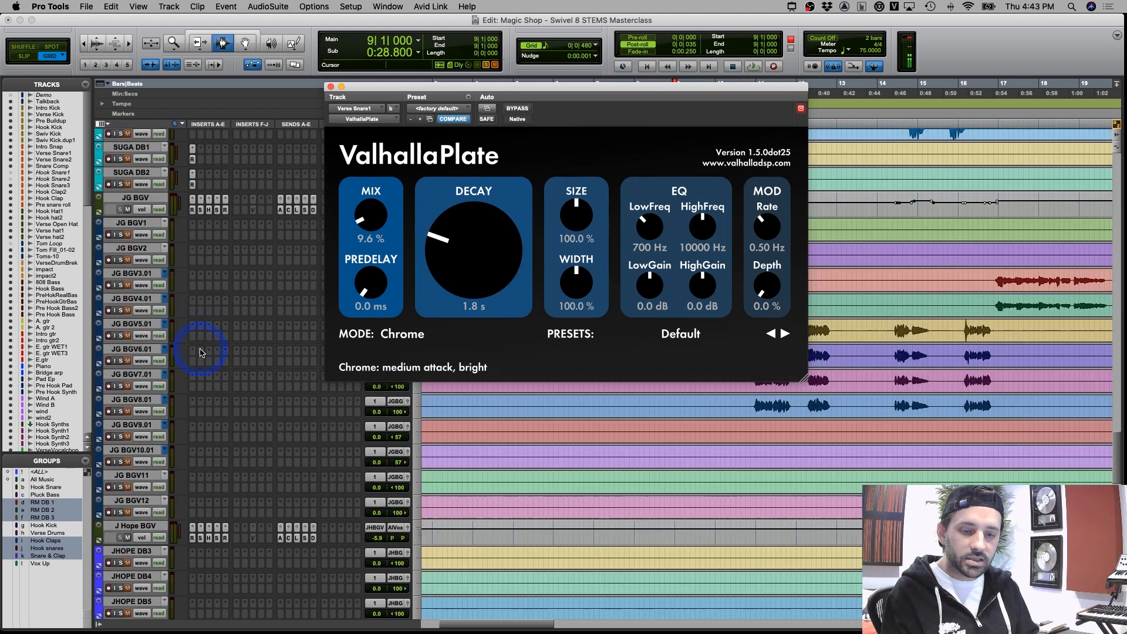
{"action": "scroll", "coordinate": [201, 353], "scroll_direction": "down", "scroll_amount": 15}
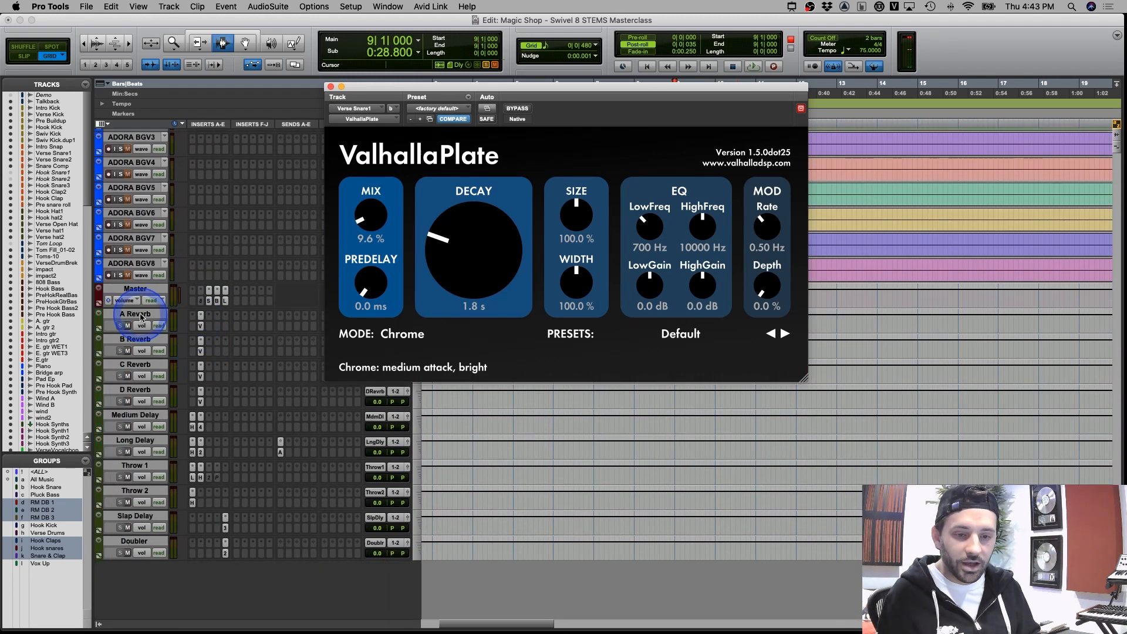
{"action": "left_click_drag", "start_coordinate": [139, 315], "coordinate": [143, 393]}
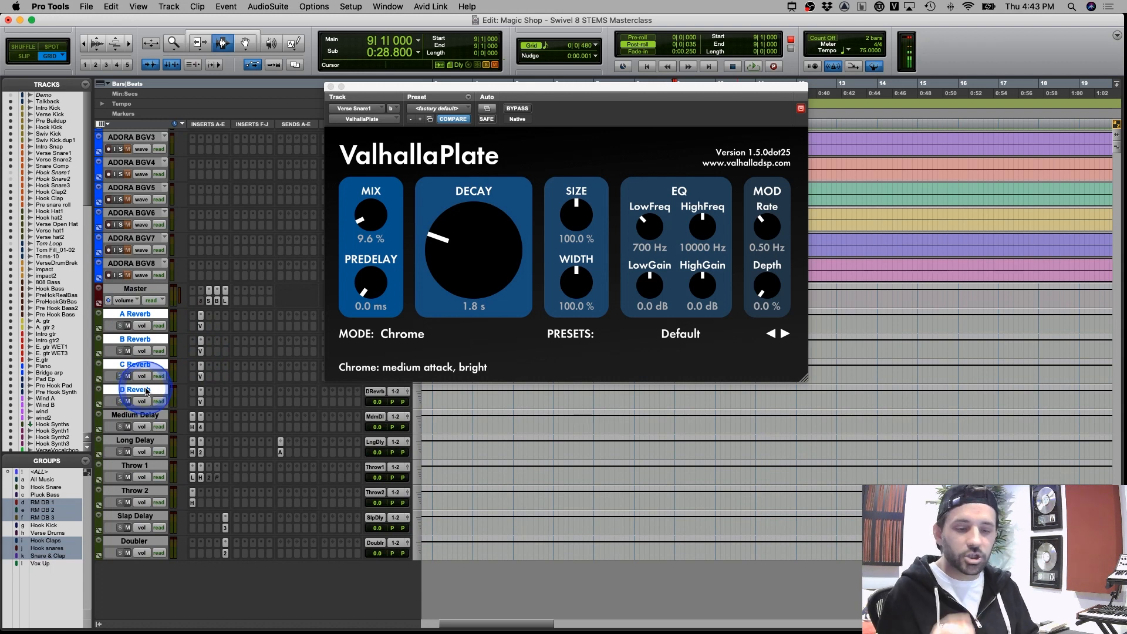
{"action": "scroll", "coordinate": [148, 383], "scroll_direction": "up", "scroll_amount": 15}
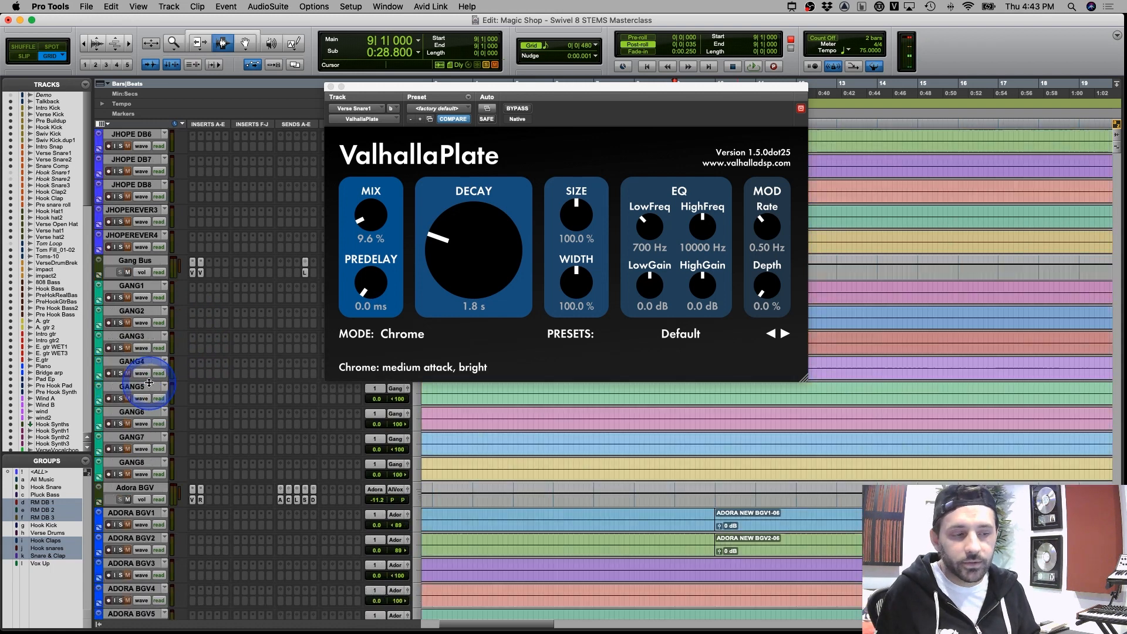
{"action": "scroll", "coordinate": [148, 385], "scroll_direction": "up", "scroll_amount": 10}
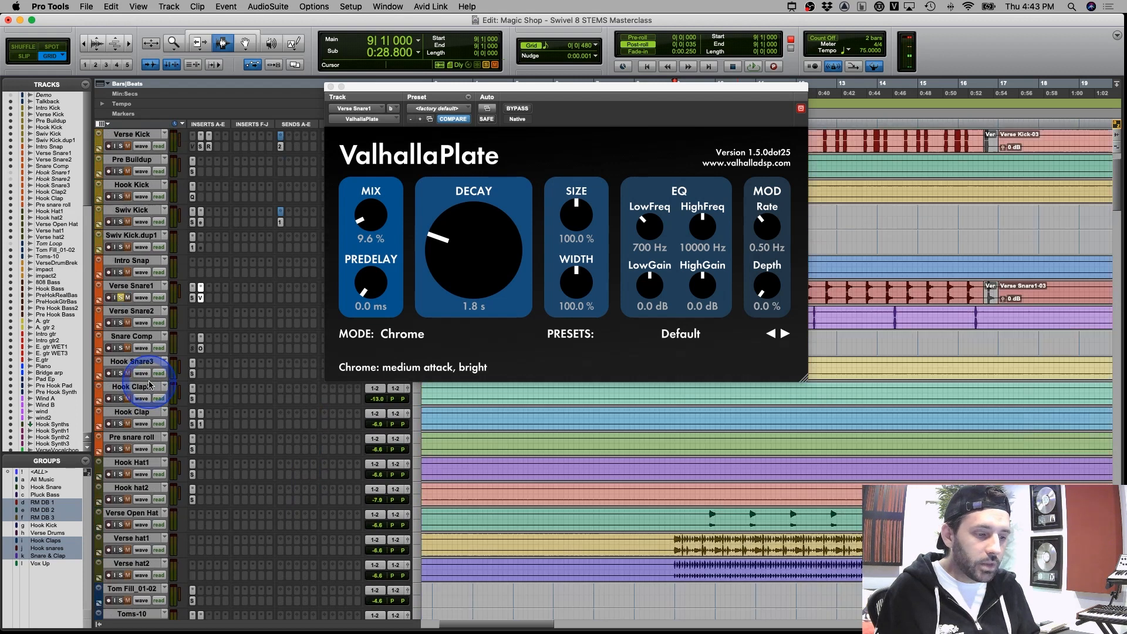
Move Verse Snare1's ValhallaPlate window clear of the upper drum tracks, close it, and toggle the track's solo
{"action": "left_click_drag", "start_coordinate": [426, 91], "coordinate": [552, 357]}
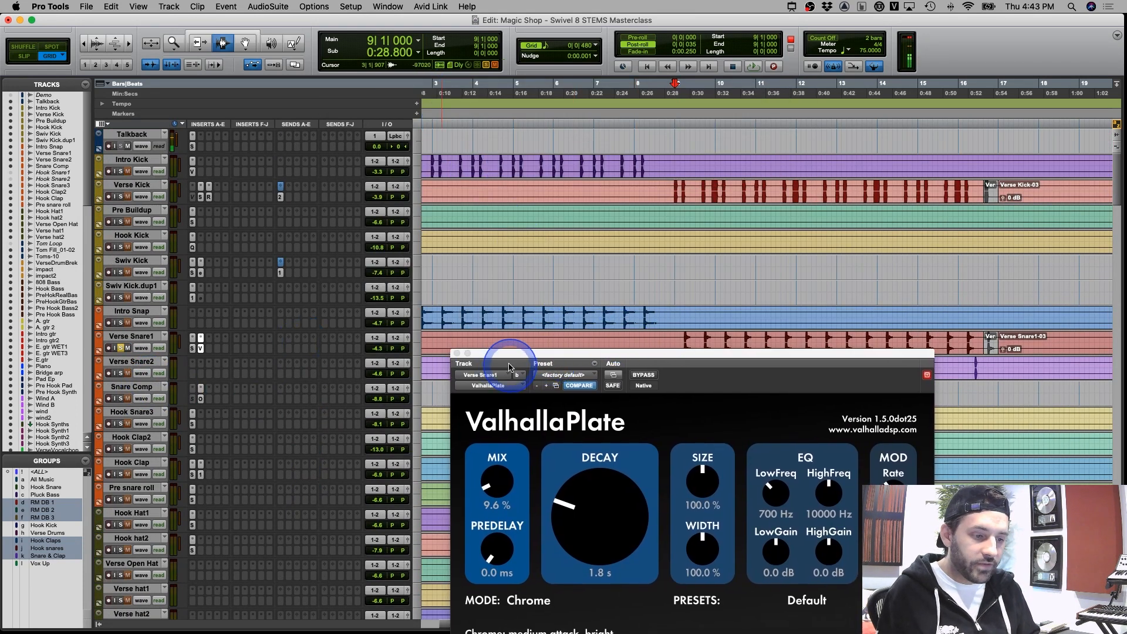
{"action": "left_click", "coordinate": [457, 353]}
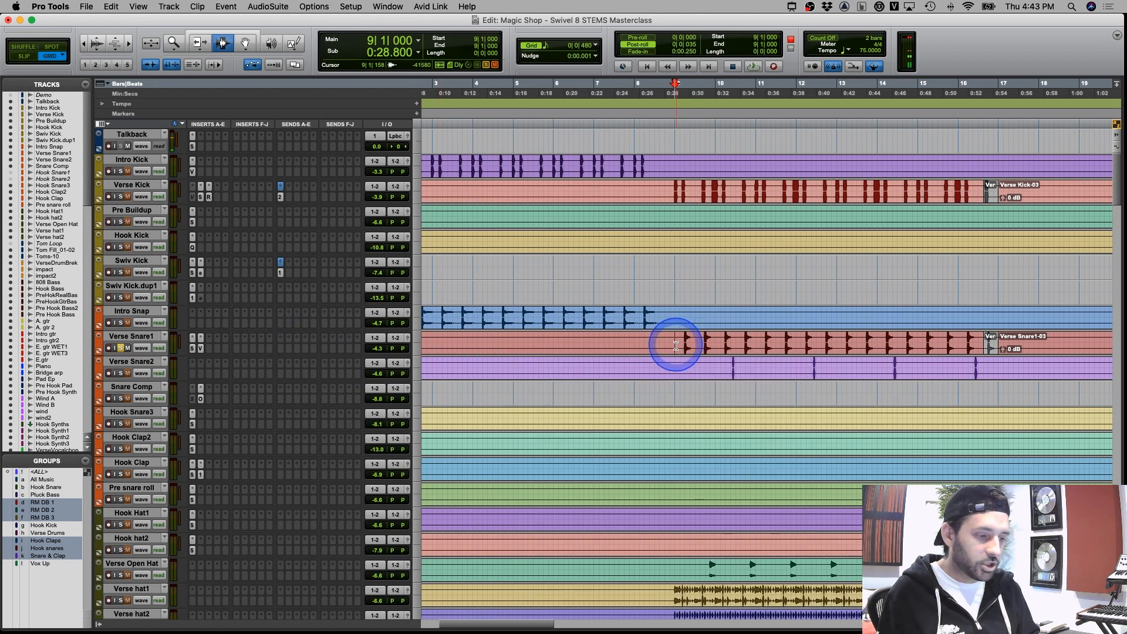
{"action": "left_click", "coordinate": [121, 348]}
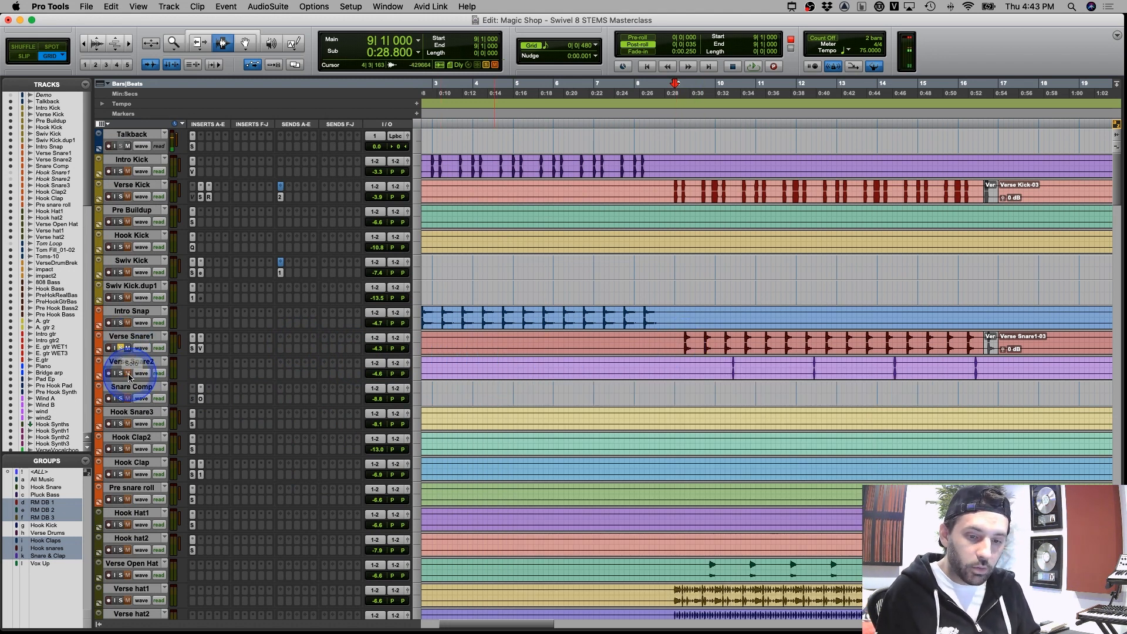
Solo Verse Snare2 alongside the soloed Verse Snare1 and audition the verse snares from bar 10
{"action": "left_click", "coordinate": [120, 373]}
{"action": "left_click_drag", "start_coordinate": [705, 359], "coordinate": [714, 365]}
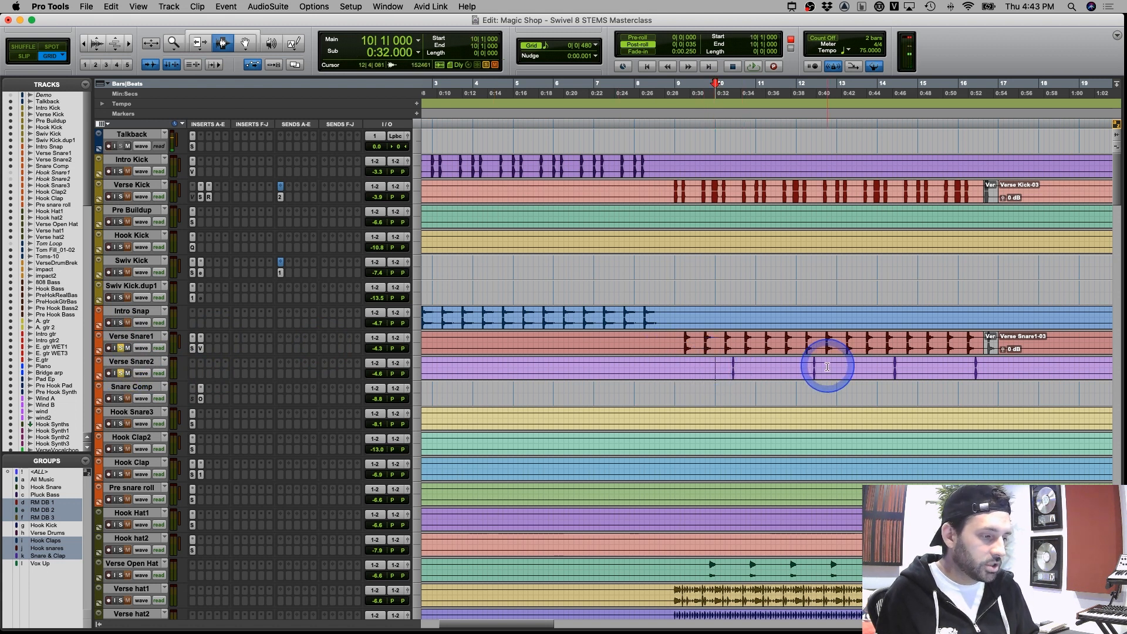
{"action": "key", "text": "space"}
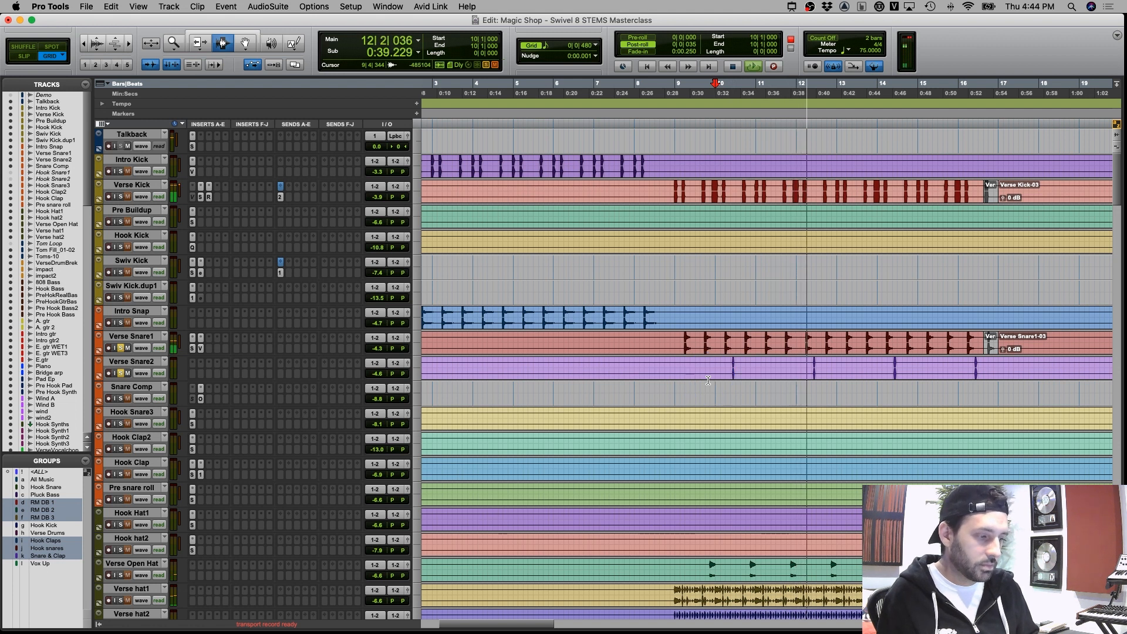
{"action": "key", "text": "space"}
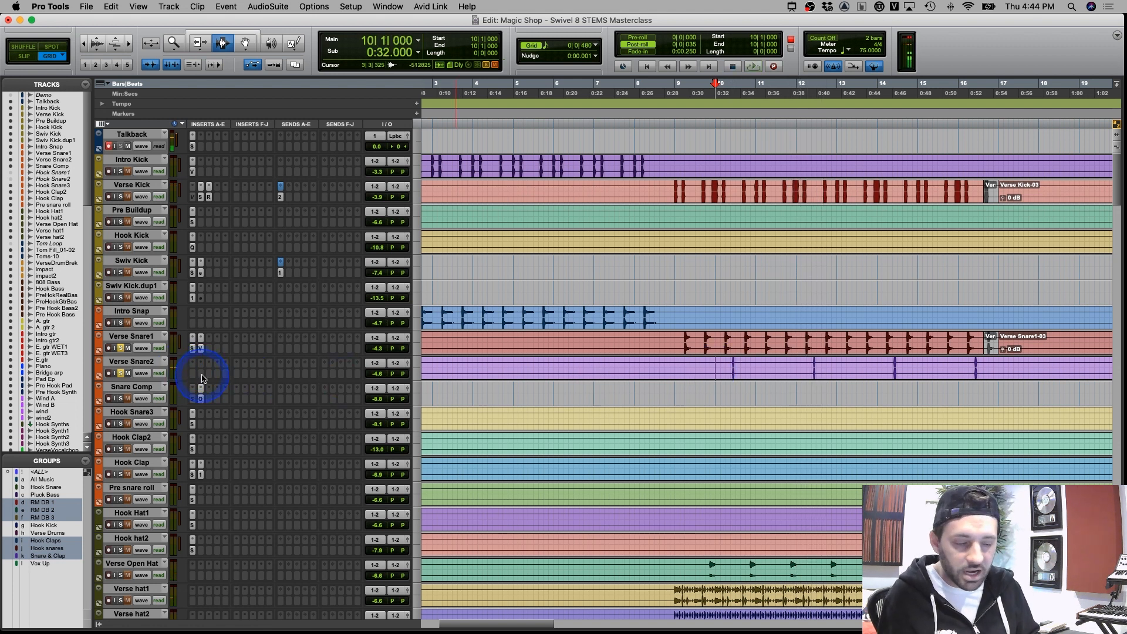
Solo the Verse Open Hat, Verse hat1 and Verse hat2 tracks and start playback at 8|4|000, just before the verse
{"action": "left_click", "coordinate": [753, 389]}
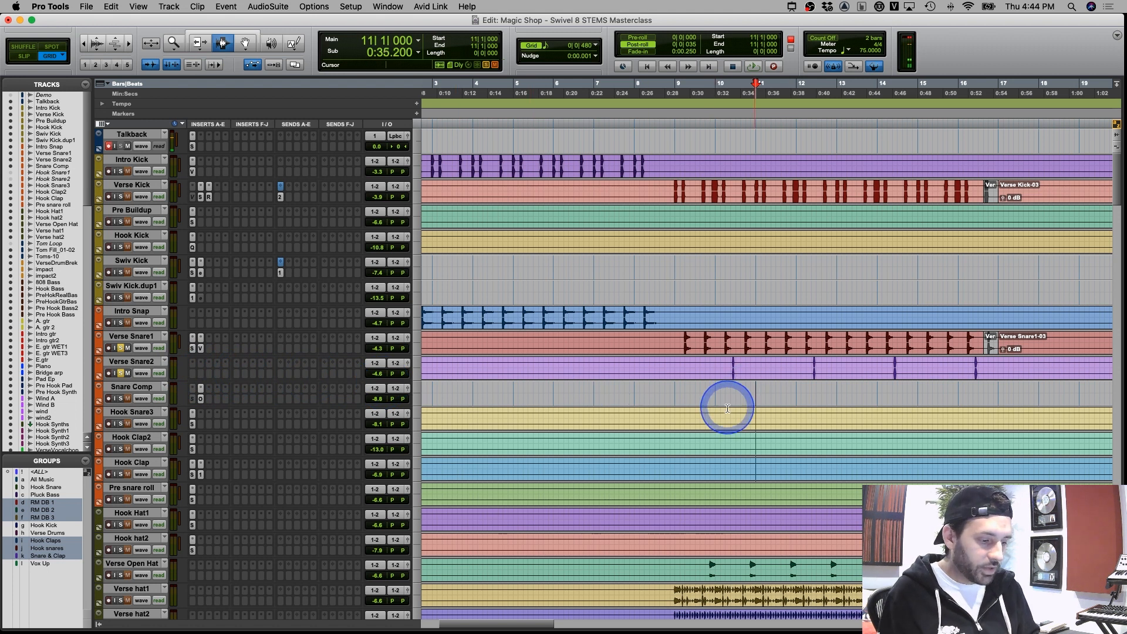
{"action": "key", "text": "r"}
{"action": "scroll", "coordinate": [598, 460], "scroll_direction": "down", "scroll_amount": 4}
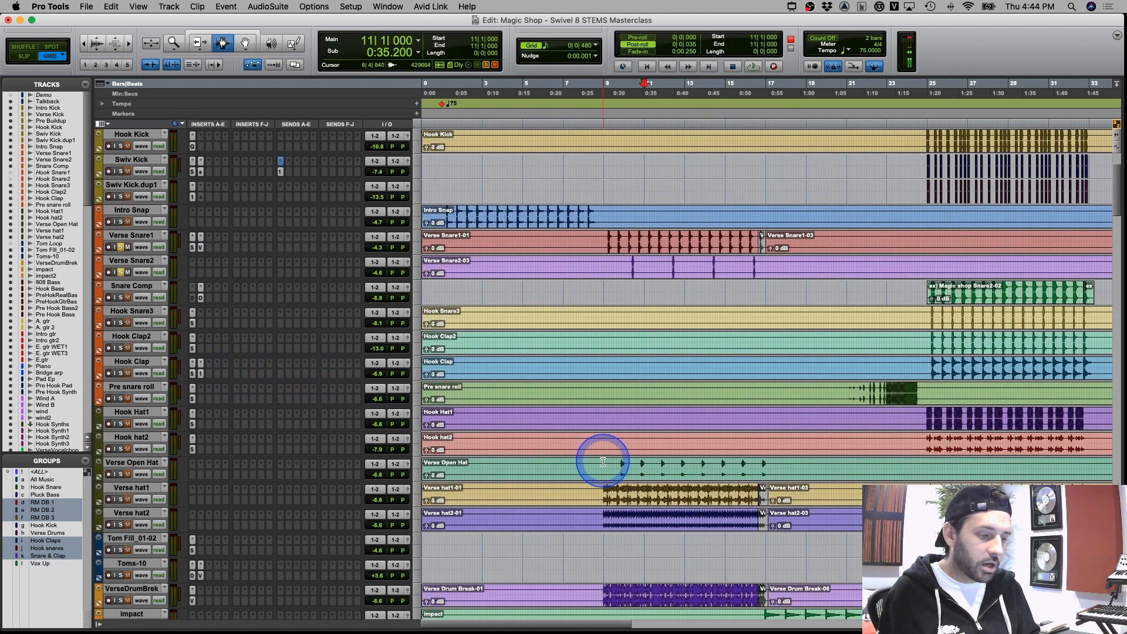
{"action": "left_click", "coordinate": [603, 462]}
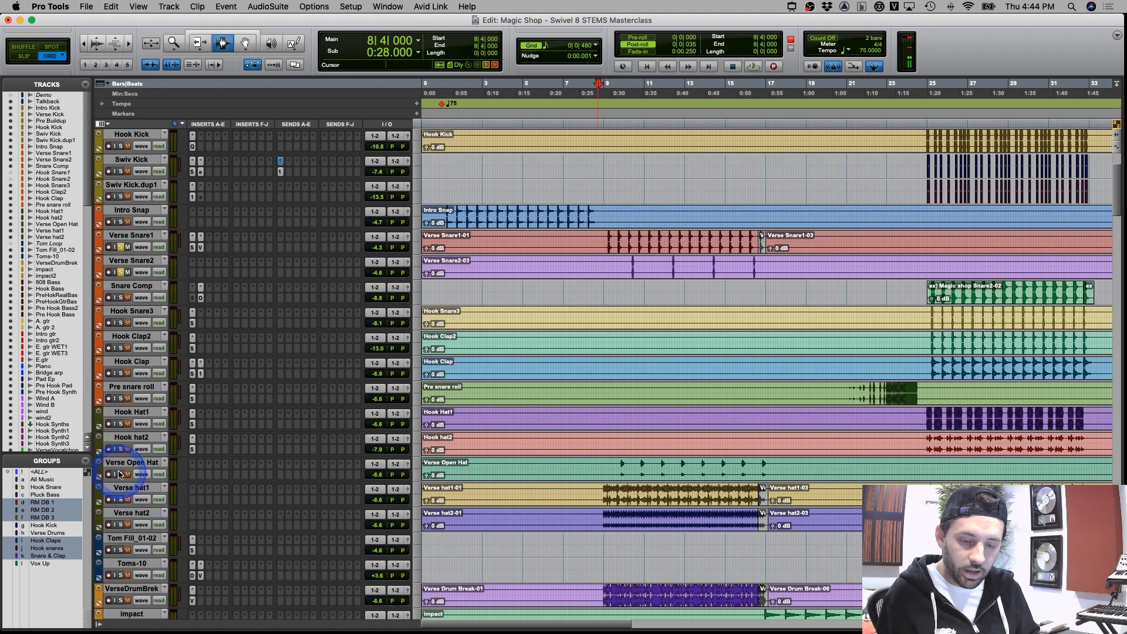
{"action": "left_click", "coordinate": [120, 499]}
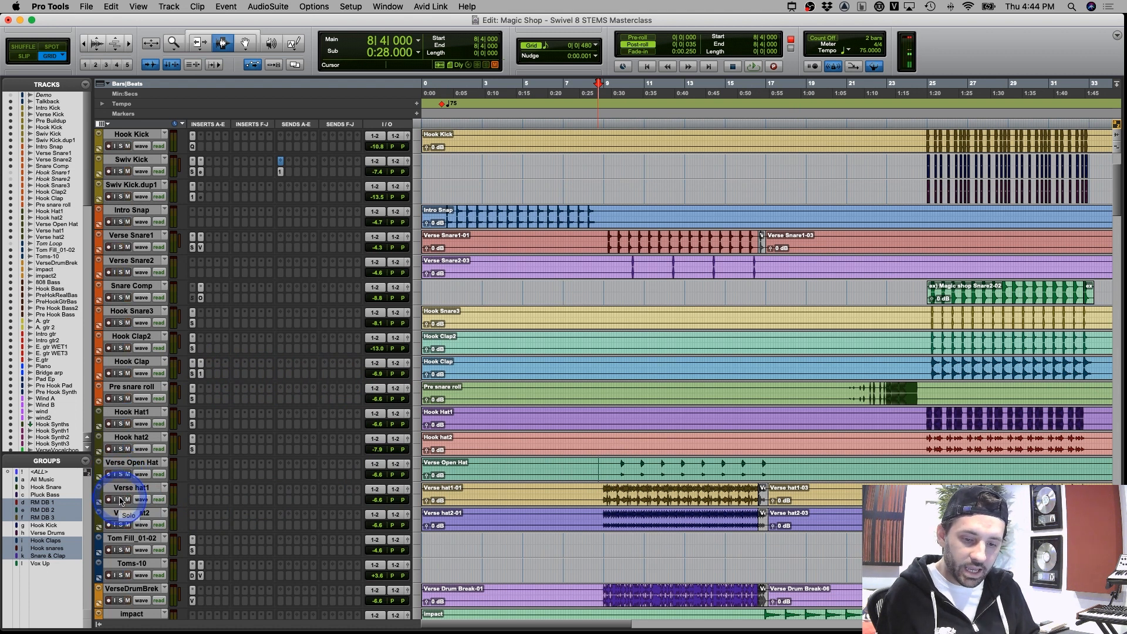
{"action": "left_click", "coordinate": [122, 503]}
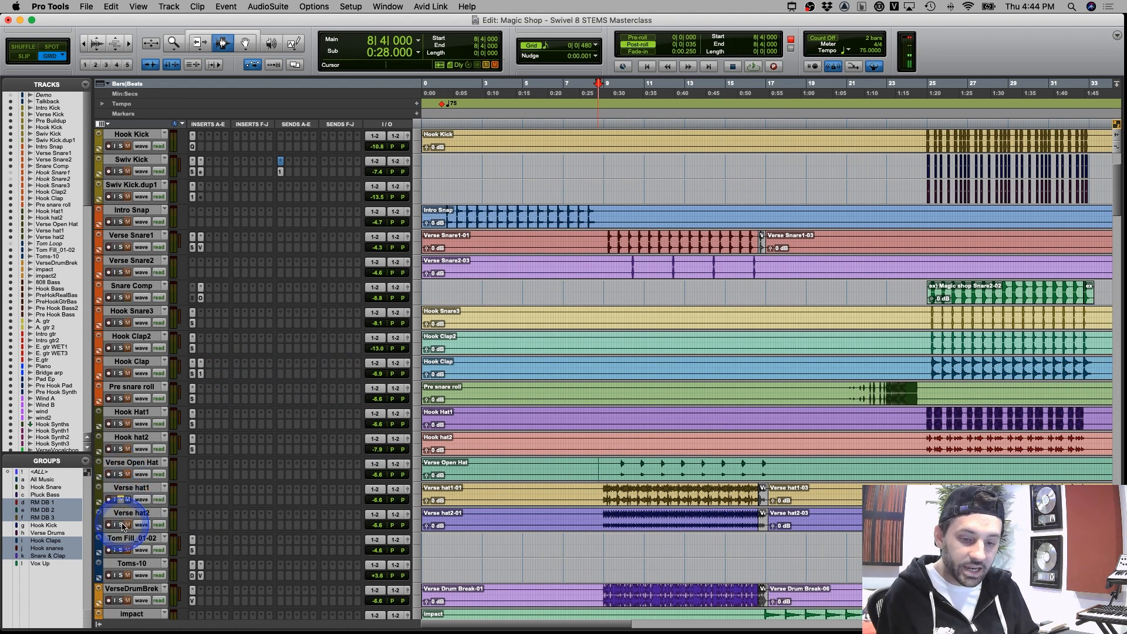
{"action": "left_click", "coordinate": [121, 525]}
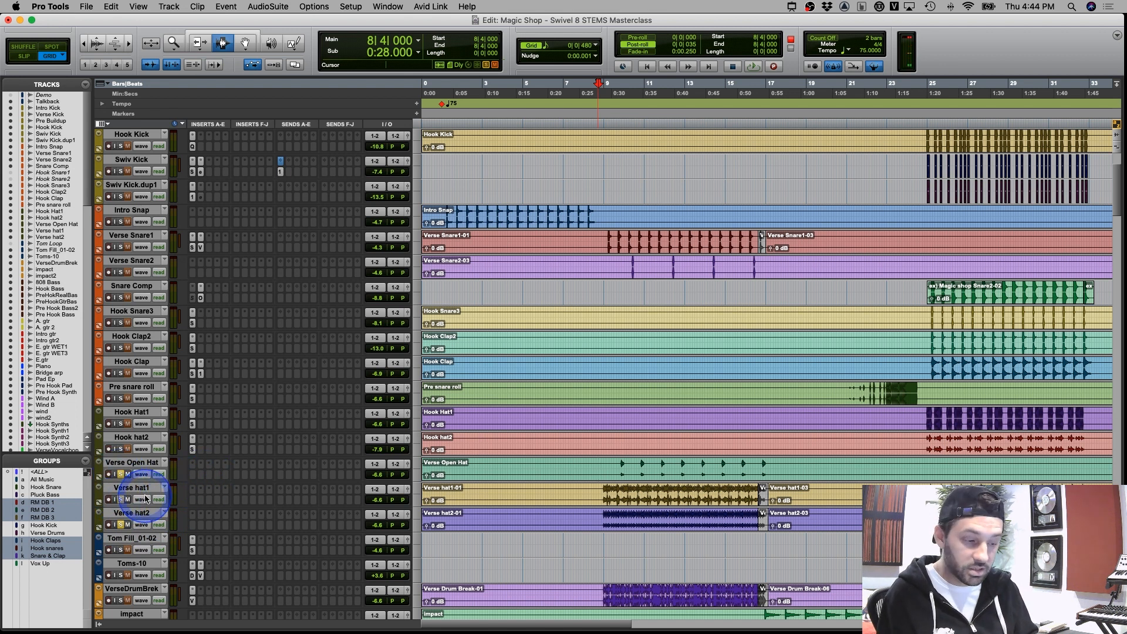
{"action": "key", "text": "space"}
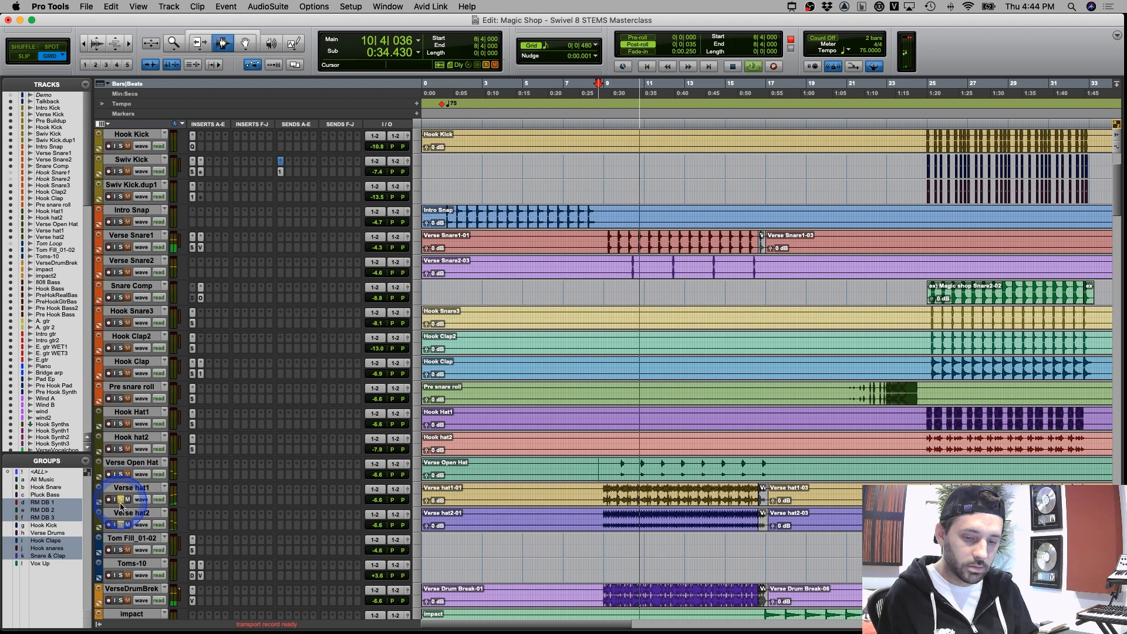
Toggle the solos of the three verse hat tracks during playback to compare them, leaving only Verse Open Hat soloed, and stop playback
{"action": "left_click", "coordinate": [120, 524]}
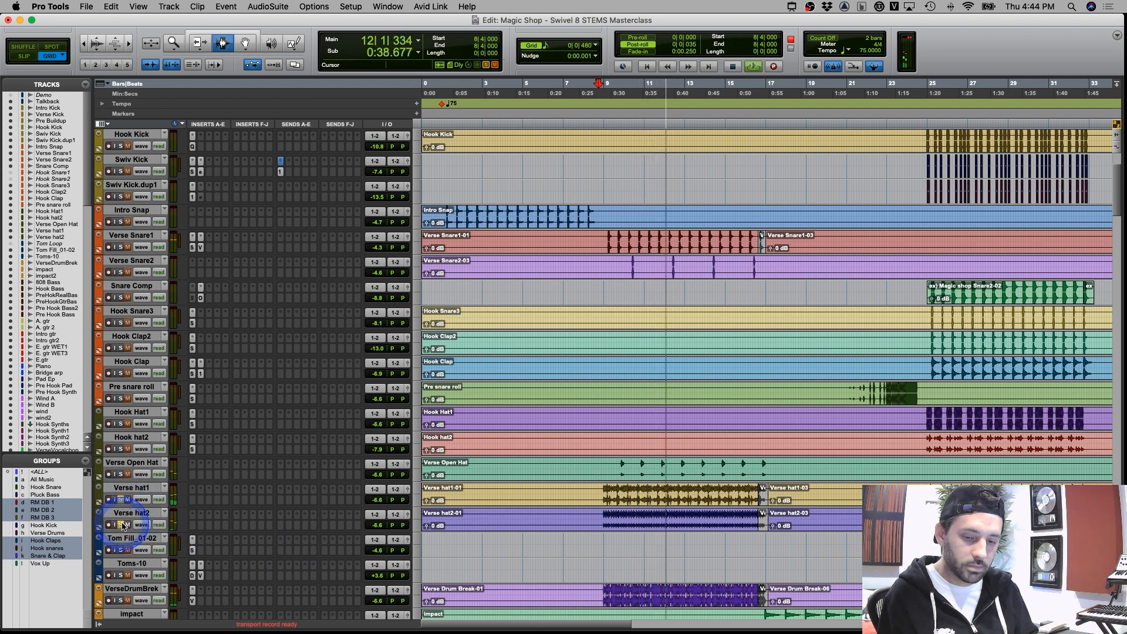
{"action": "left_click", "coordinate": [120, 499]}
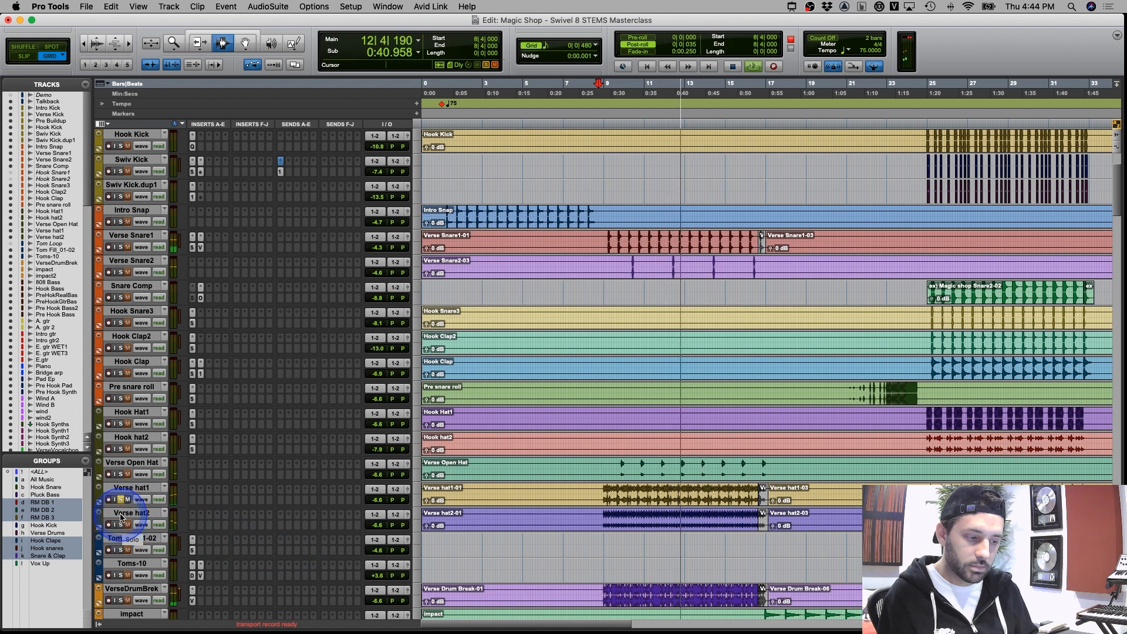
{"action": "left_click", "coordinate": [121, 475]}
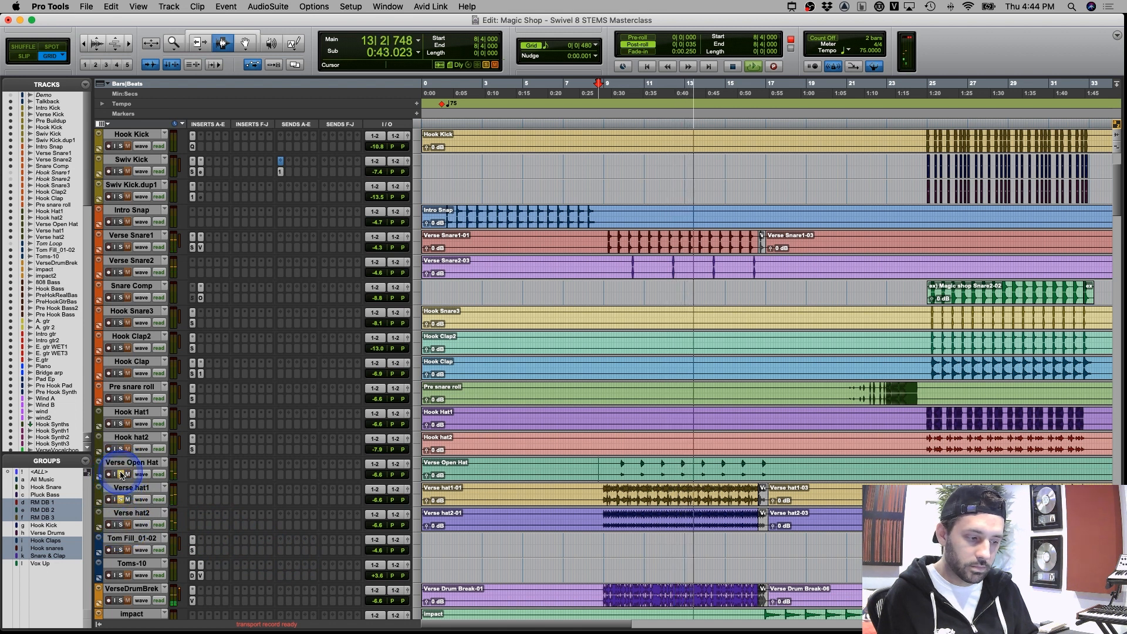
{"action": "left_click", "coordinate": [121, 499]}
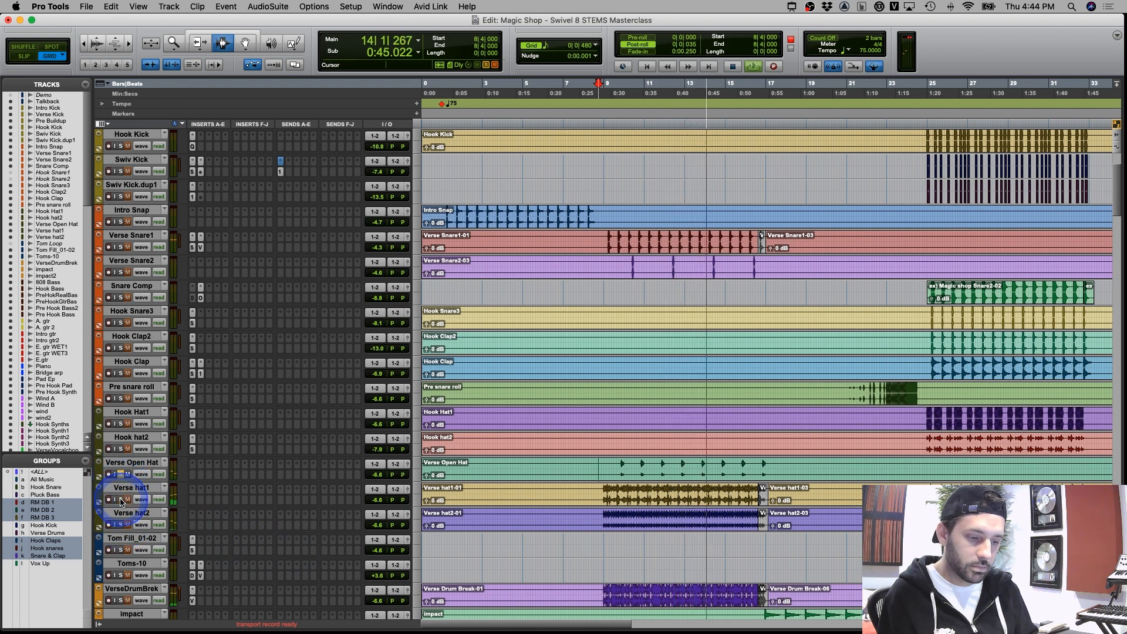
{"action": "key", "text": "space"}
Inspect the muted clips at the end of the verse near bar 17, selecting Verse Drum Break-02 on the VerseDrumBrek track
{"action": "left_click_drag", "start_coordinate": [593, 467], "coordinate": [729, 513]}
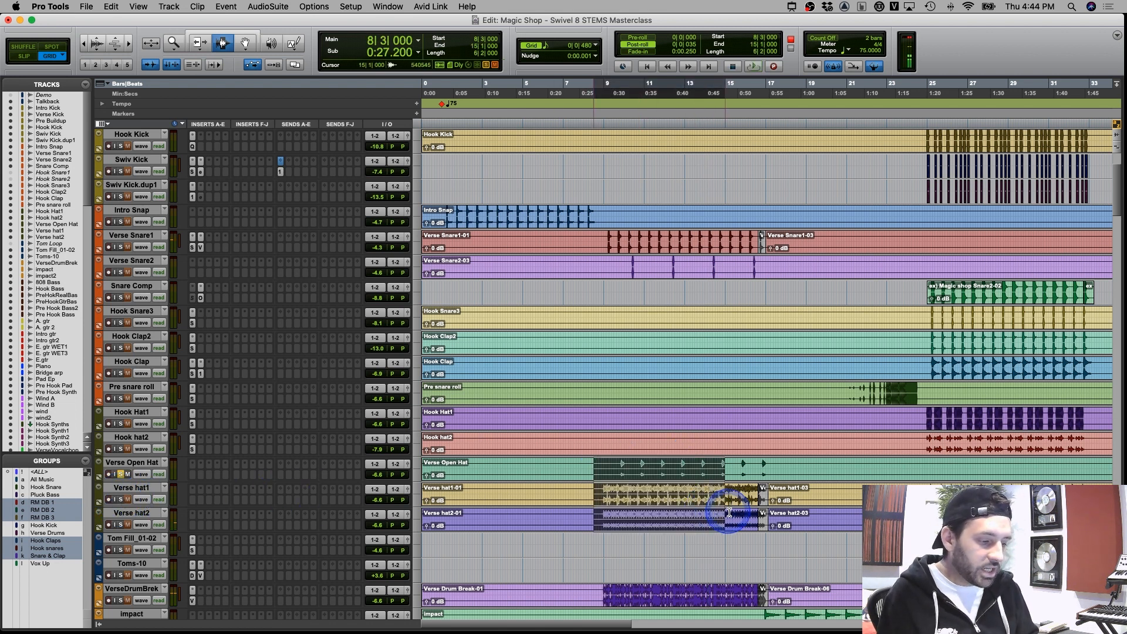
{"action": "left_click", "coordinate": [769, 512]}
{"action": "key", "text": "super+bracketright"}
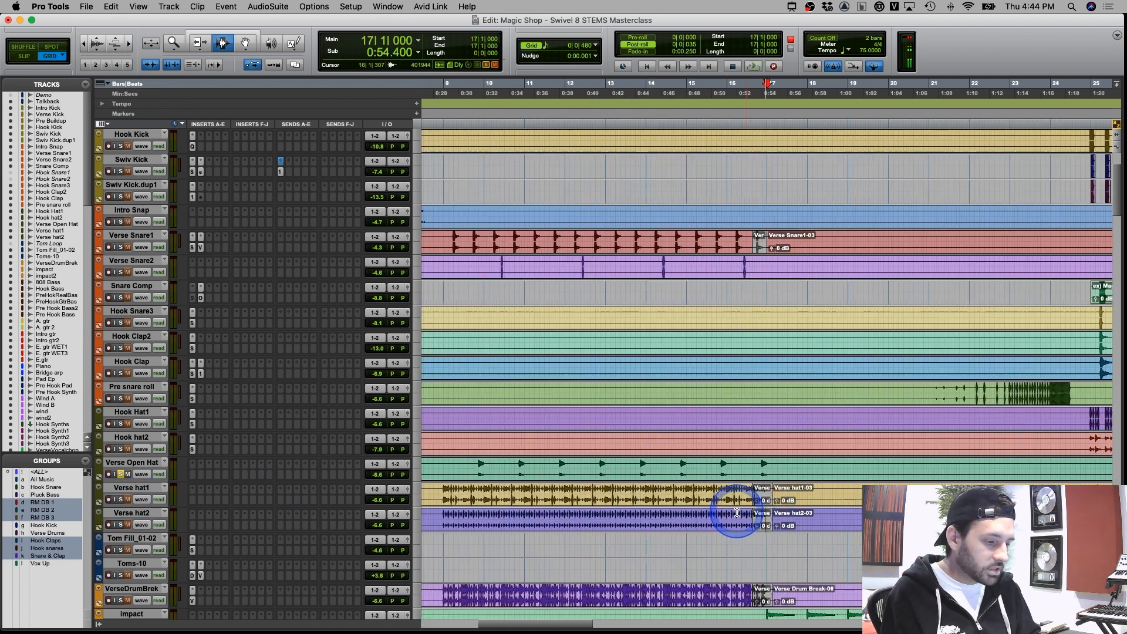
{"action": "key", "text": "super+bracketright"}
{"action": "key", "text": "super+bracketright"}
{"action": "scroll", "coordinate": [674, 520], "scroll_direction": "down", "scroll_amount": 4}
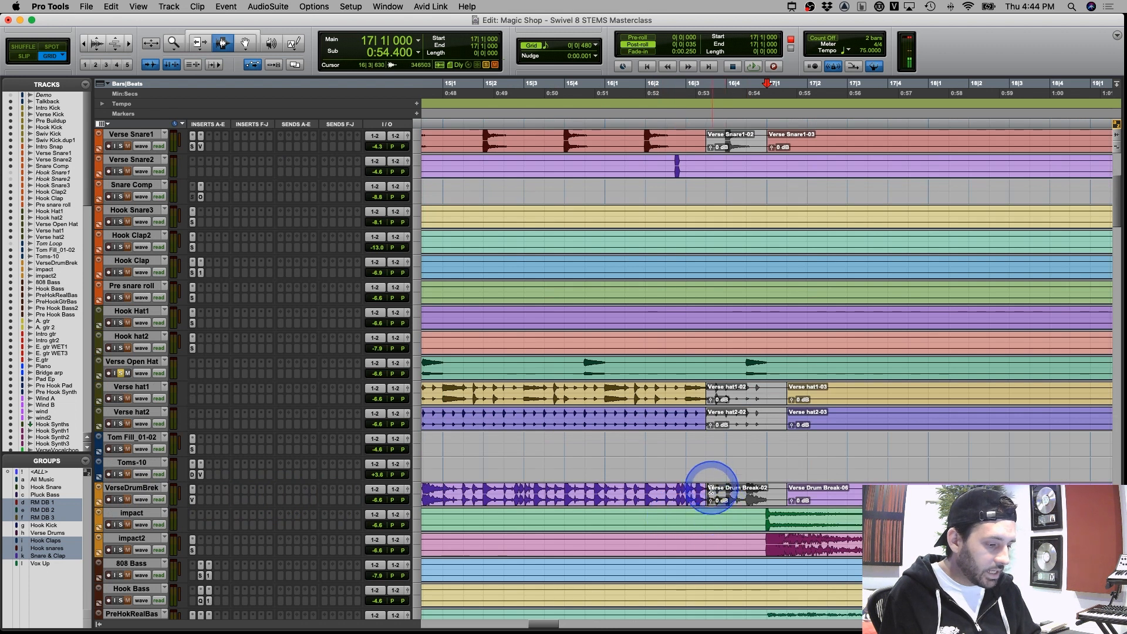
{"action": "left_click_drag", "start_coordinate": [712, 489], "coordinate": [788, 491]}
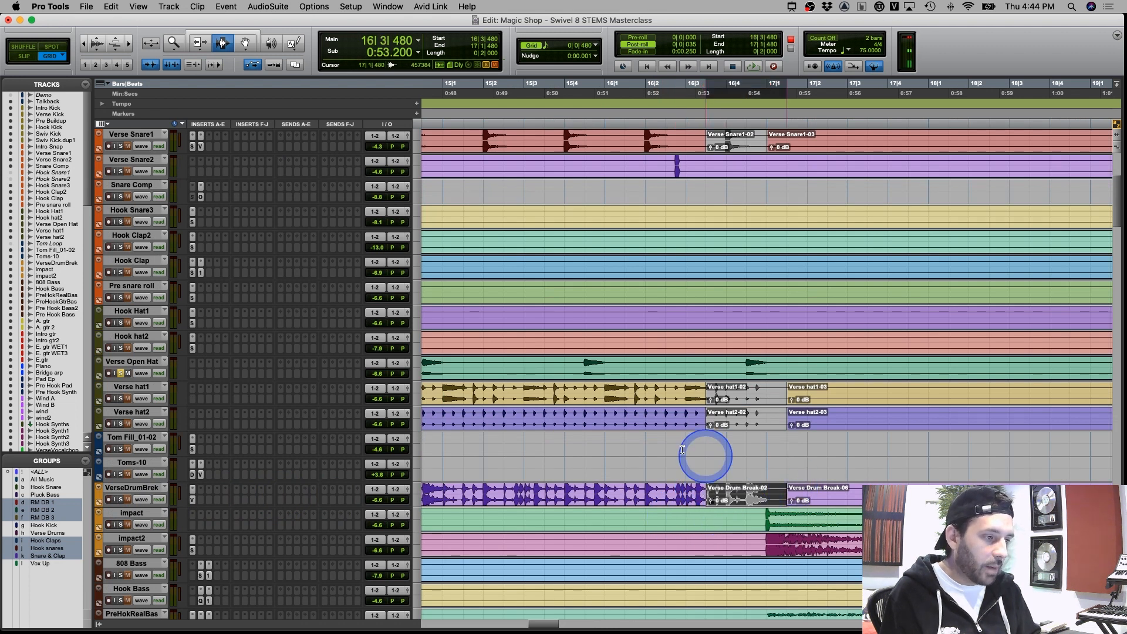
Unsolo Verse Open Hat and audition the full mix through the end-of-verse transition from 16|1|000
{"action": "left_click", "coordinate": [599, 445]}
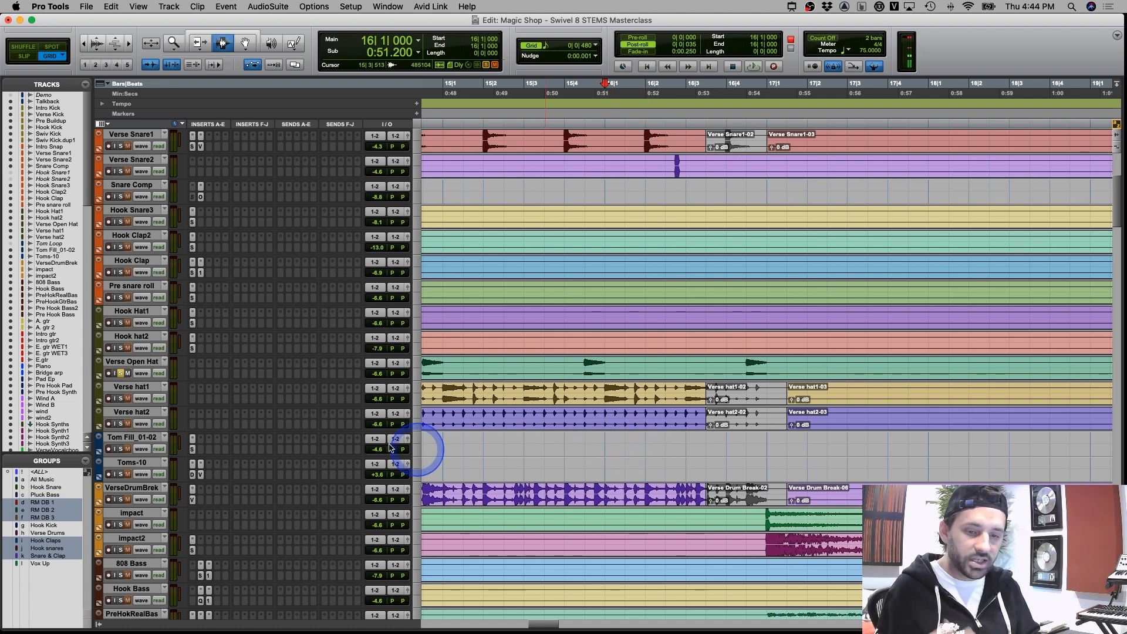
{"action": "left_click", "coordinate": [121, 374]}
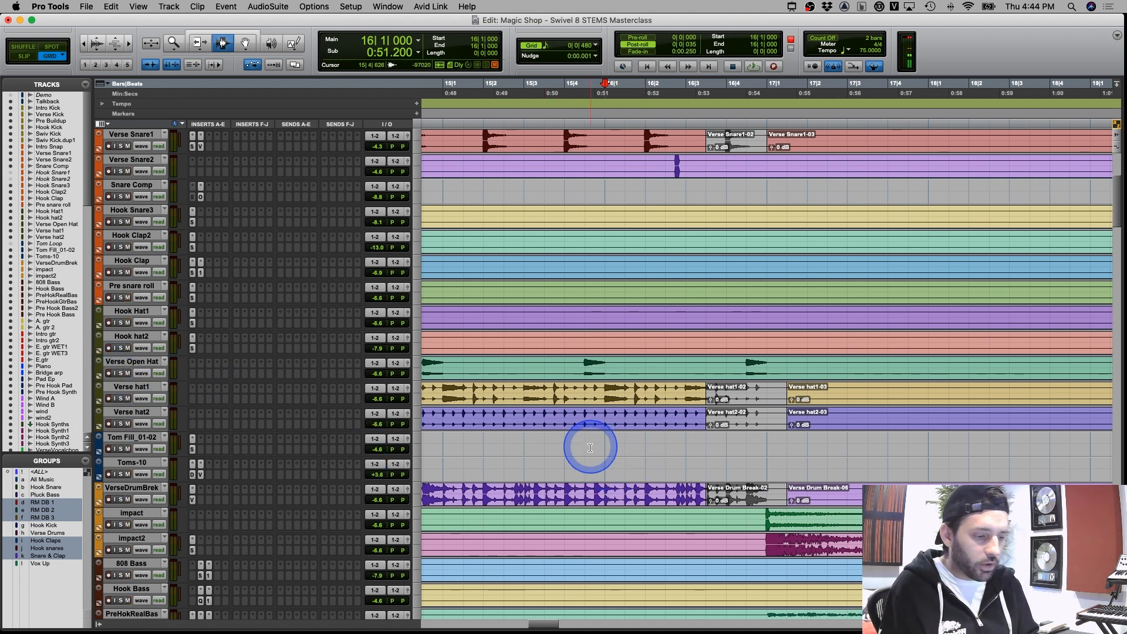
{"action": "left_click_drag", "start_coordinate": [585, 445], "coordinate": [827, 445]}
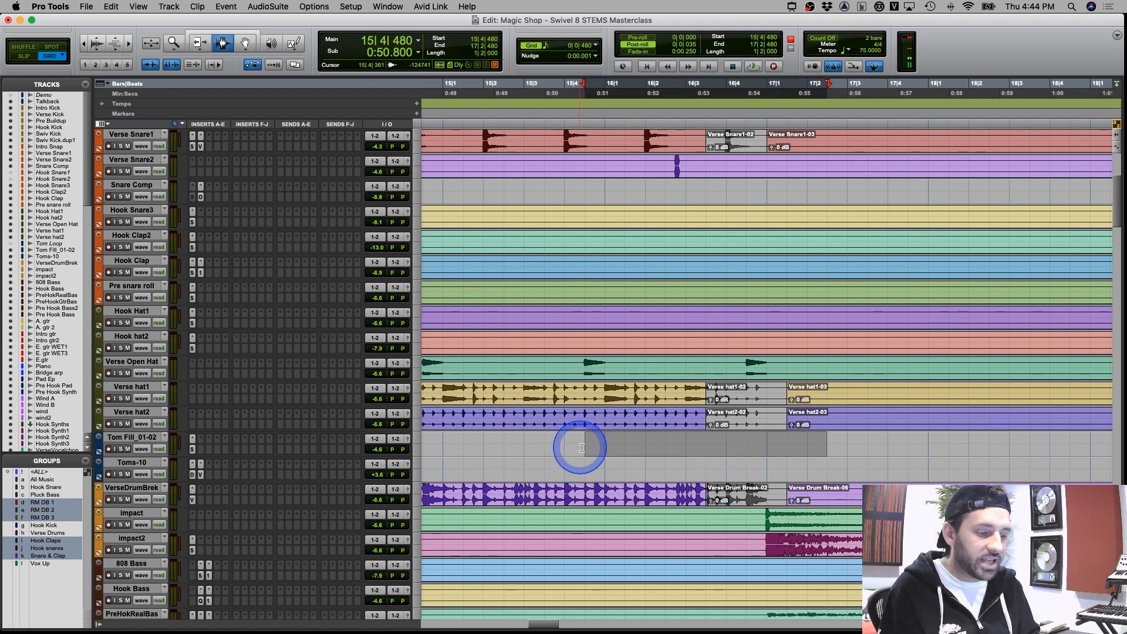
{"action": "left_click", "coordinate": [601, 448]}
{"action": "key", "text": "space"}
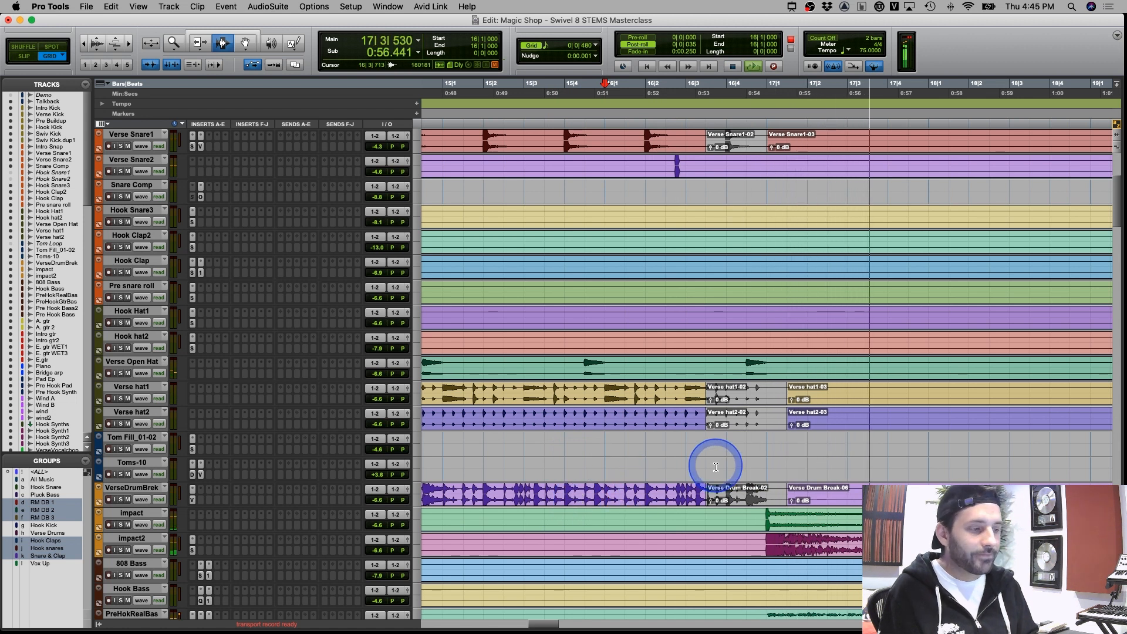
{"action": "key", "text": "space"}
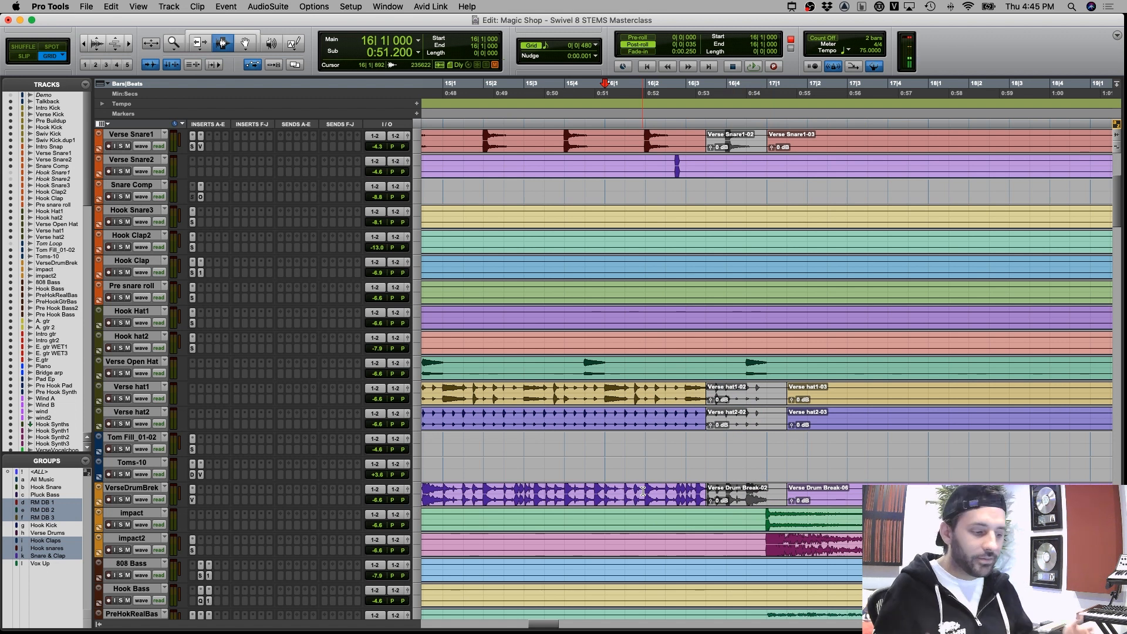
Solo the VerseDrumBrek track and play it from the start of the verse at 9|1|000
{"action": "left_click", "coordinate": [707, 492]}
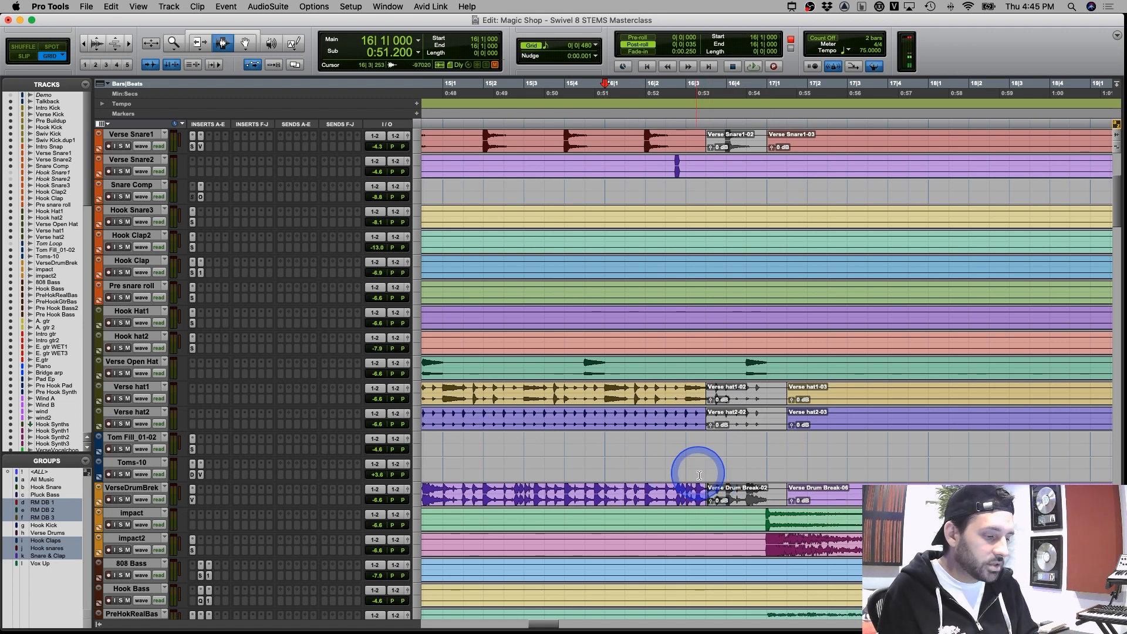
{"action": "left_click", "coordinate": [707, 492]}
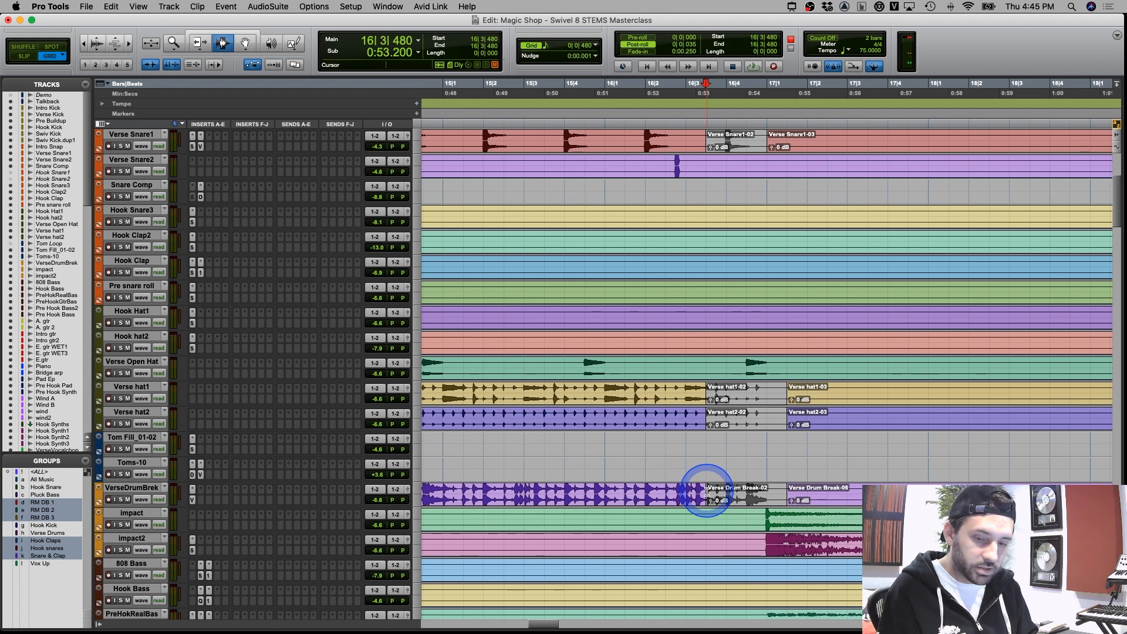
{"action": "key", "text": "super+bracketleft"}
{"action": "left_click", "coordinate": [493, 492]}
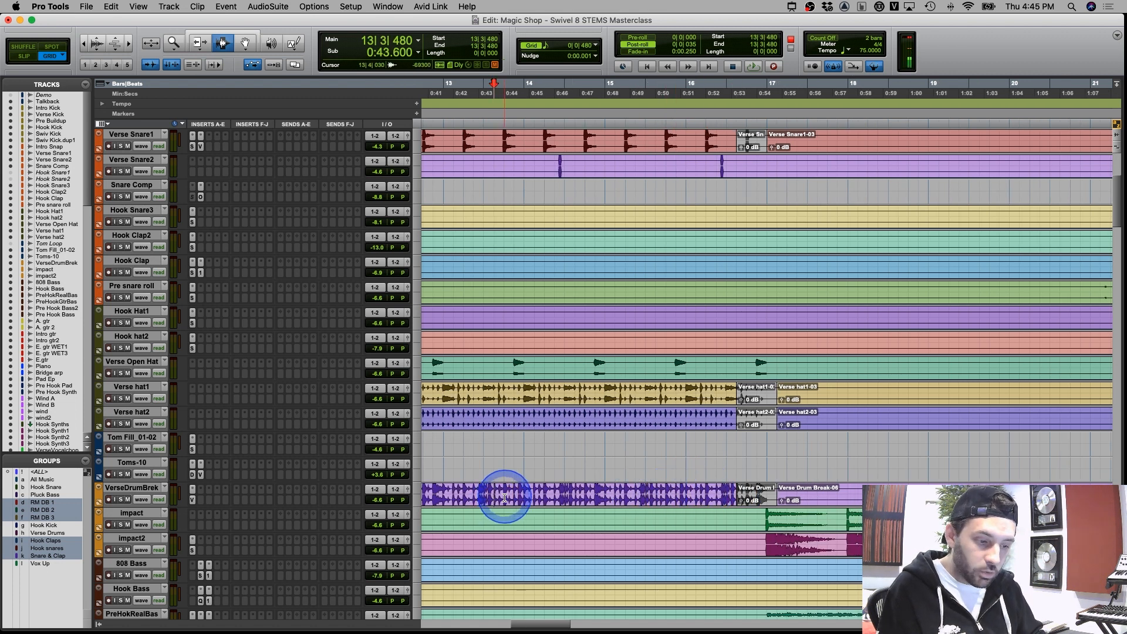
{"action": "scroll", "coordinate": [505, 497], "scroll_direction": "left", "scroll_amount": 3}
{"action": "key", "text": "super+bracketleft"}
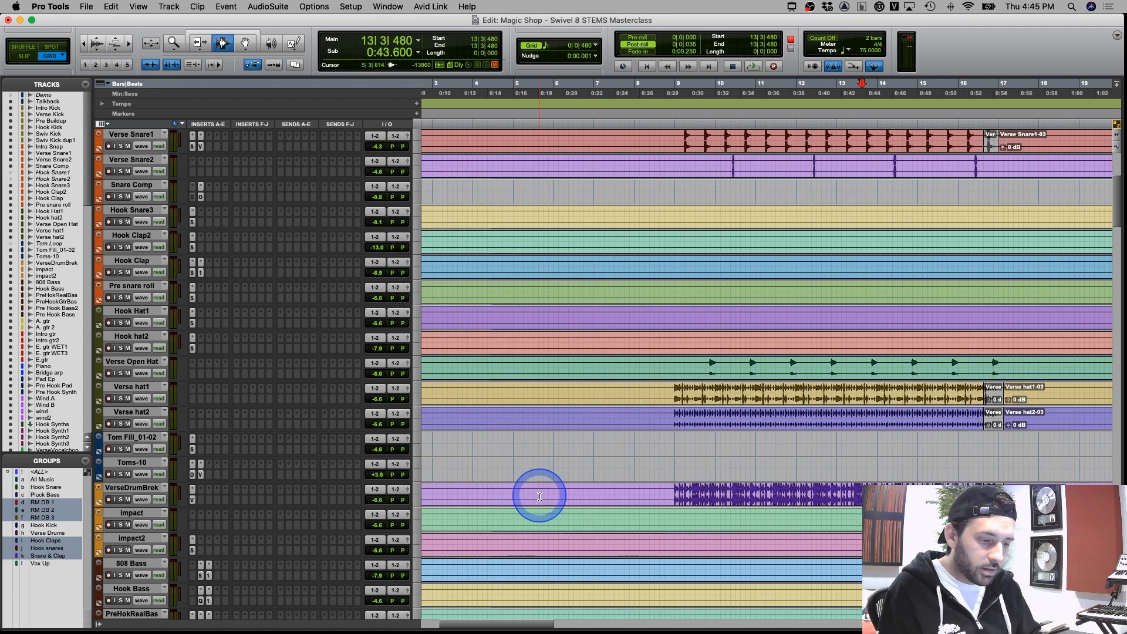
{"action": "left_click", "coordinate": [680, 484]}
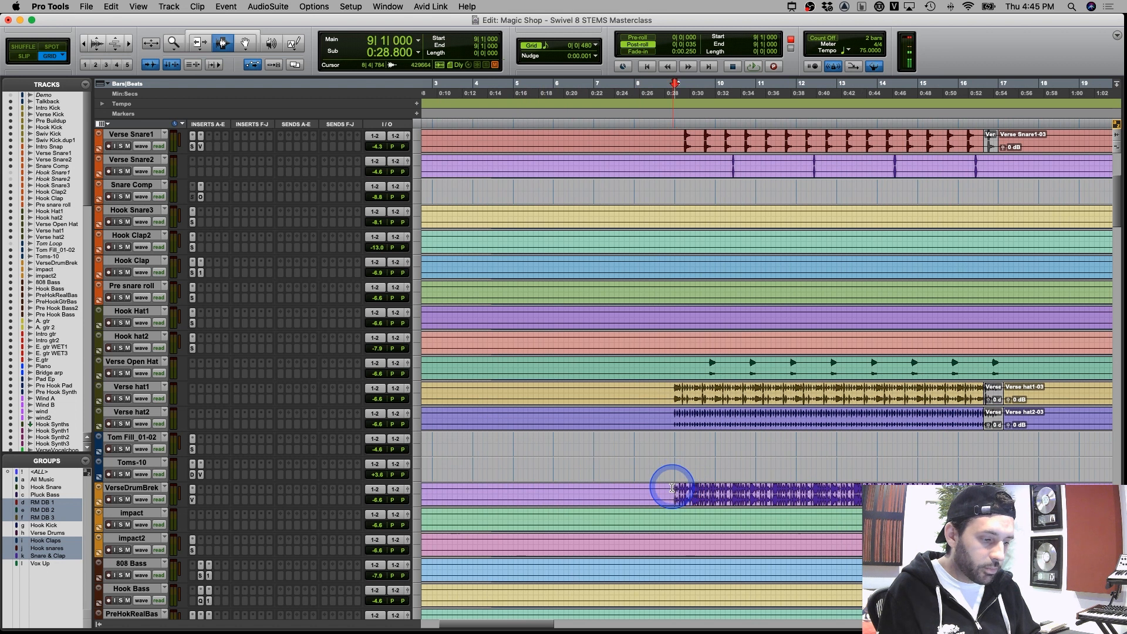
{"action": "left_click", "coordinate": [121, 499]}
{"action": "key", "text": "space"}
{"action": "scroll", "coordinate": [521, 517], "scroll_direction": "right", "scroll_amount": 3}
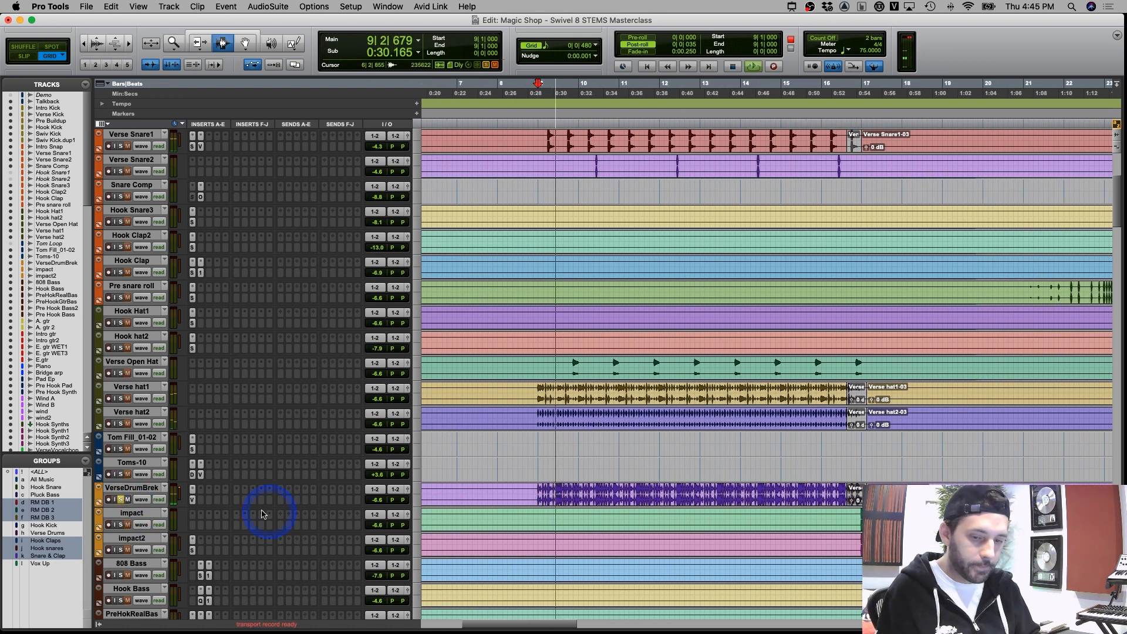
Open the Virtual Mix Rack insert on the VerseDrumBrek track and reposition its window so the track's waveform stays in view
{"action": "left_click", "coordinate": [191, 499]}
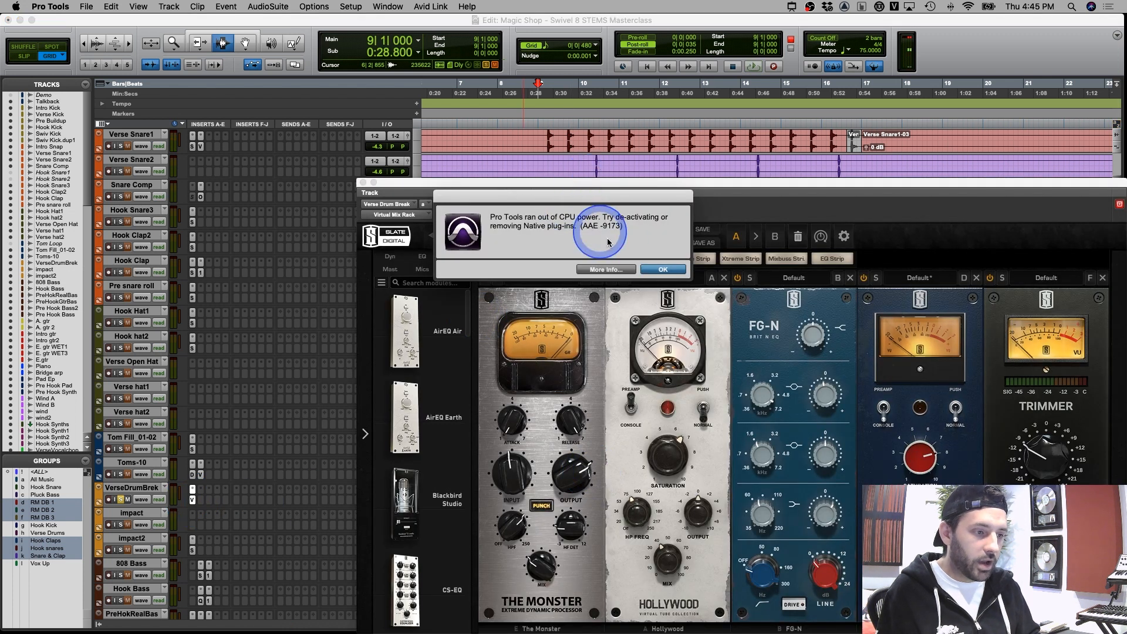
{"action": "left_click", "coordinate": [662, 269]}
{"action": "left_click_drag", "start_coordinate": [606, 188], "coordinate": [433, 53]}
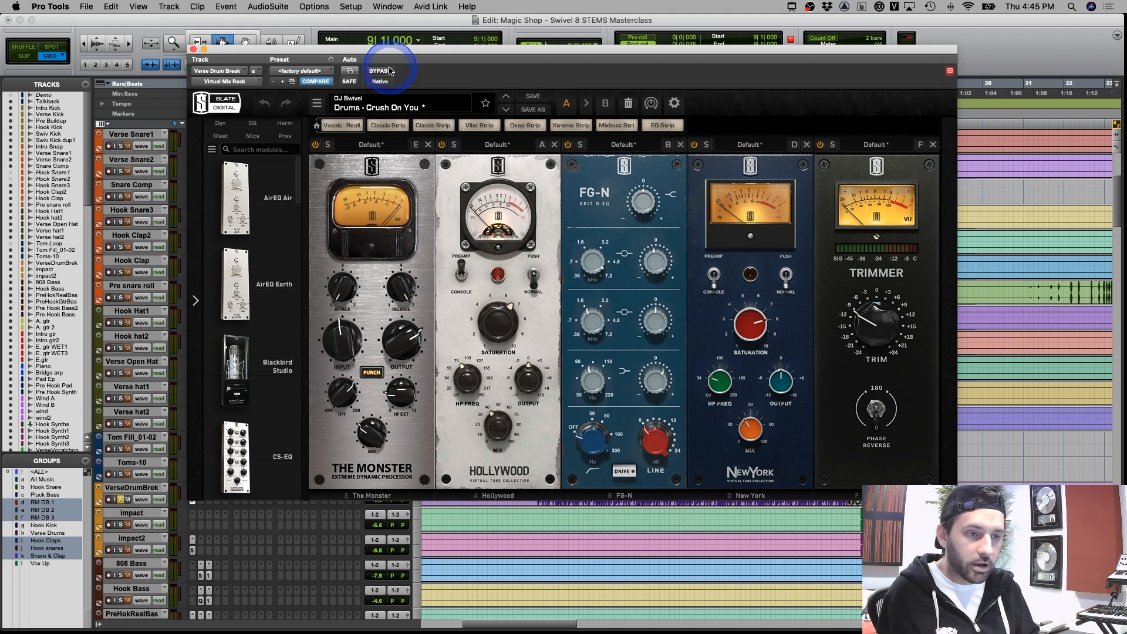
{"action": "left_click_drag", "start_coordinate": [382, 71], "coordinate": [367, 40]}
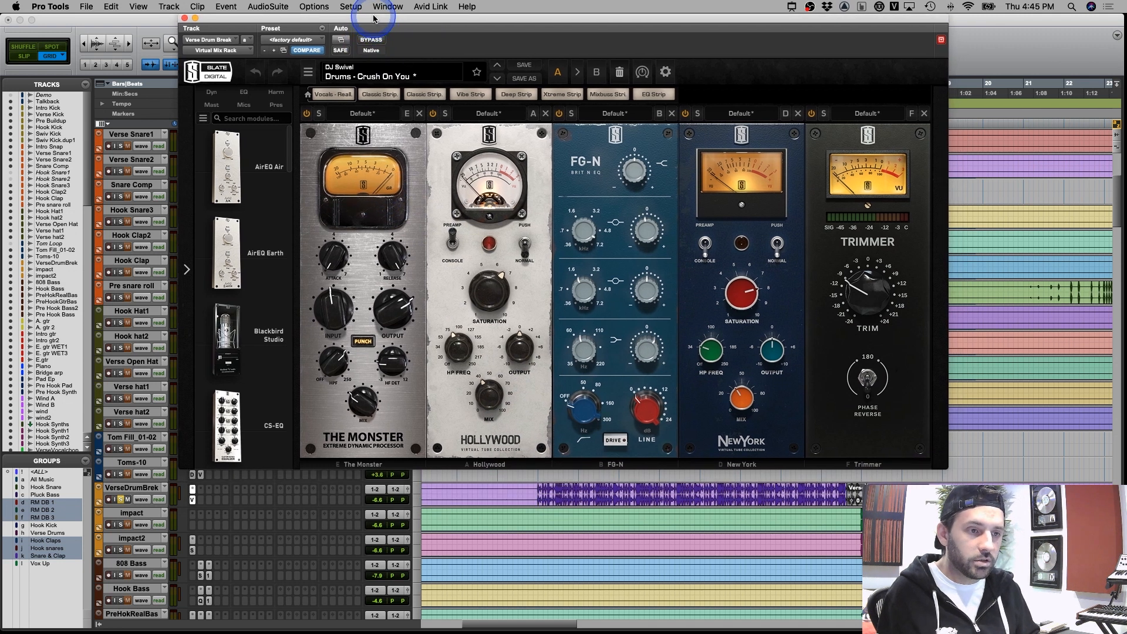
Bypass and re-enable Virtual Mix Rack to compare the drum break with and without processing, then return the playback position to the verse start
{"action": "left_click", "coordinate": [367, 40]}
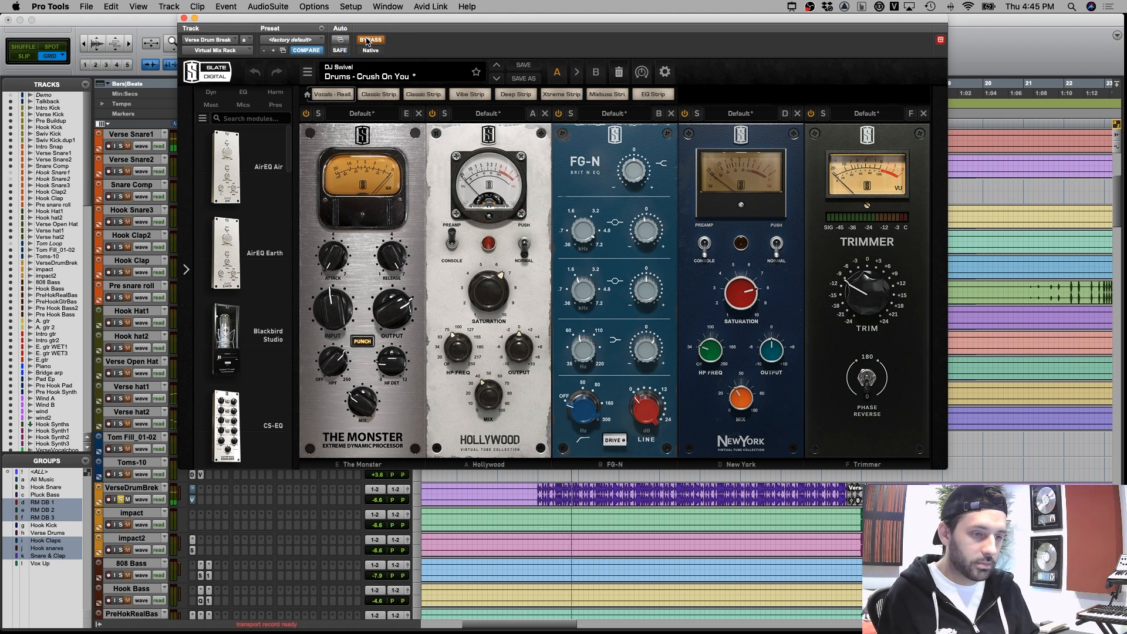
{"action": "left_click", "coordinate": [368, 40]}
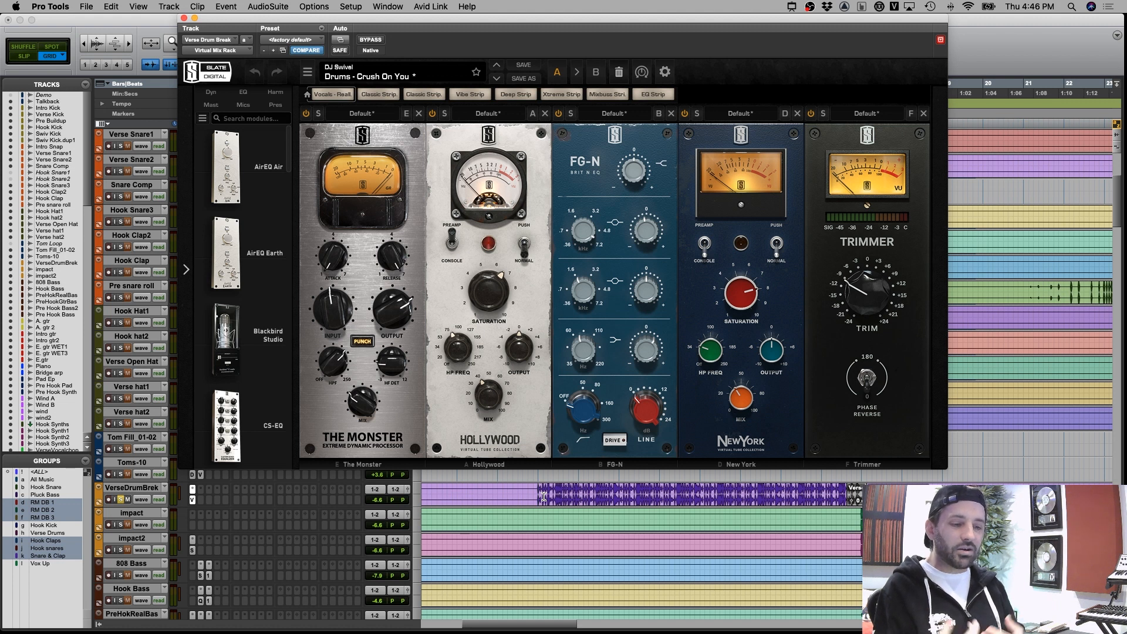
{"action": "left_click", "coordinate": [541, 495]}
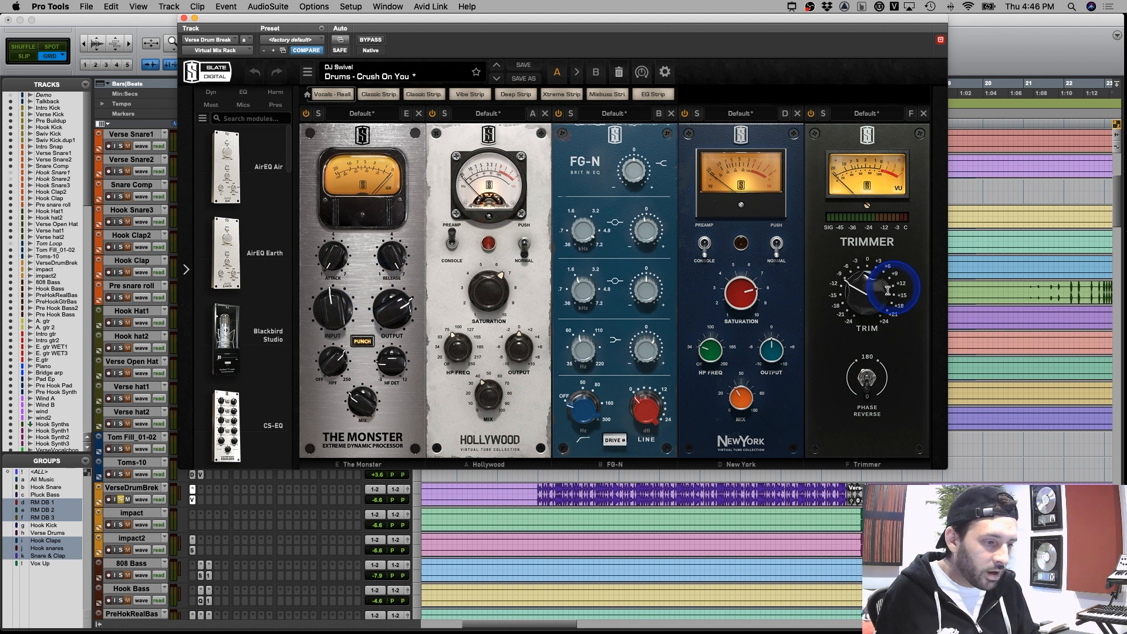
Place the playback position at the verse start, 9|1|000, and close the drum break's Virtual Mix Rack window
{"action": "left_click", "coordinate": [537, 495]}
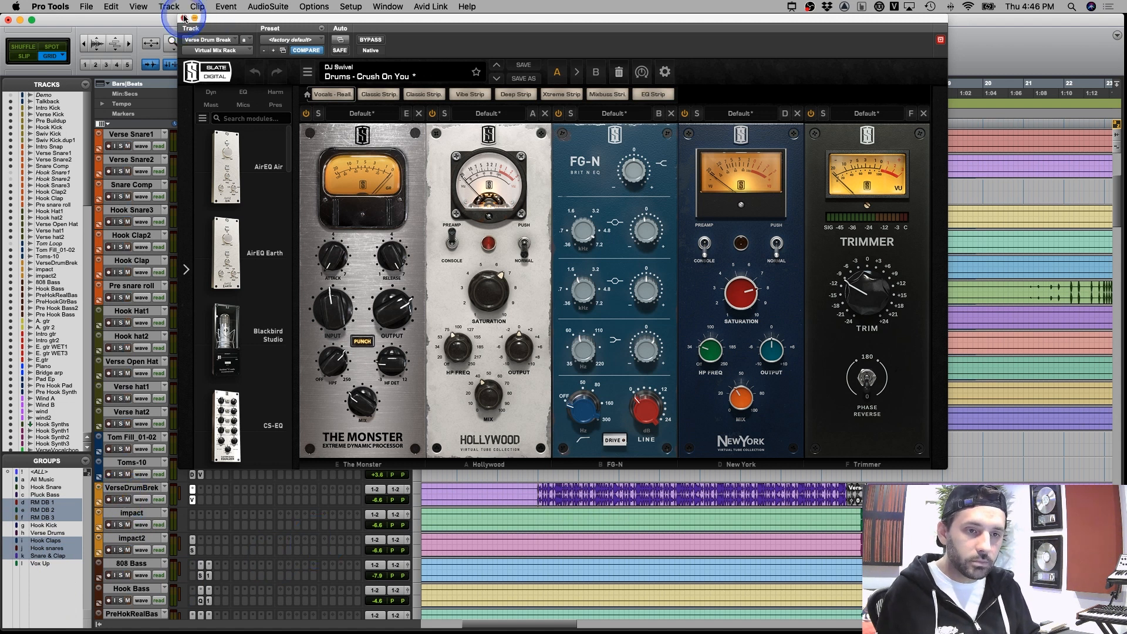
{"action": "left_click", "coordinate": [184, 17]}
{"action": "scroll", "coordinate": [611, 397], "scroll_direction": "down", "scroll_amount": 15}
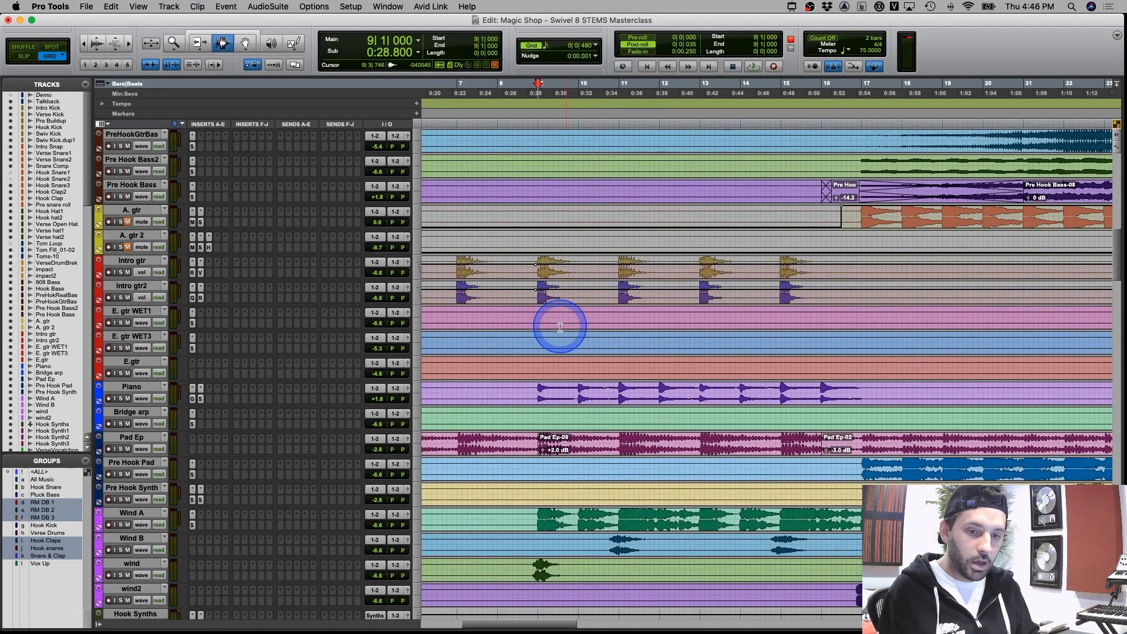
Select Intro gtr and Intro gtr2 from 6|4|000 to 17|4|480 and zoom the two tracks to fill the edit area
{"action": "left_click_drag", "start_coordinate": [529, 269], "coordinate": [816, 282]}
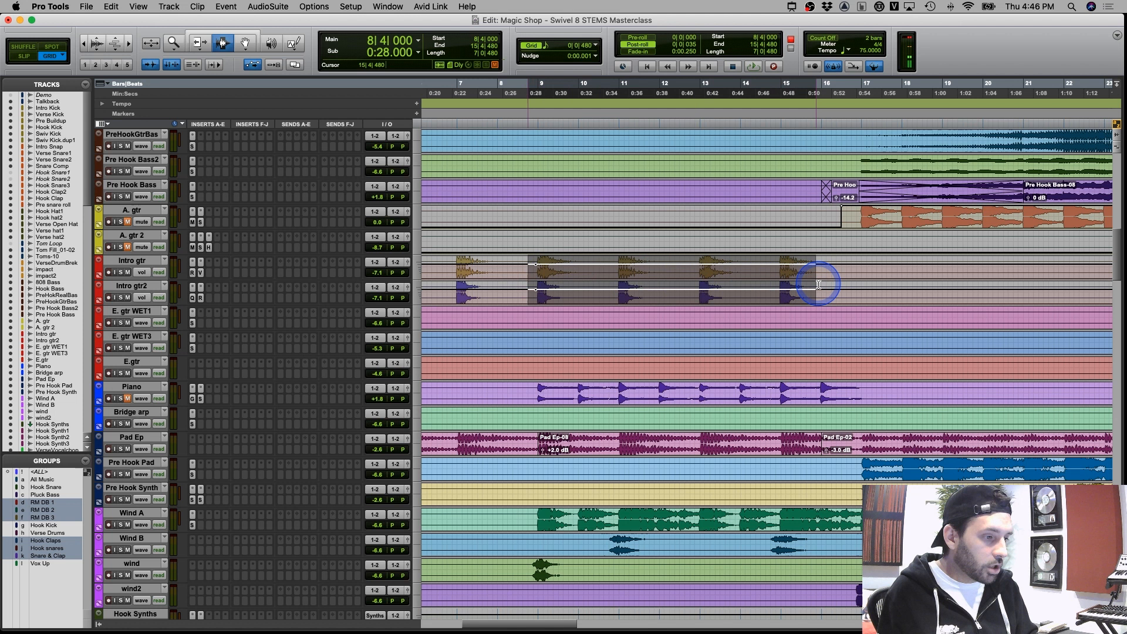
{"action": "left_click", "coordinate": [656, 286]}
{"action": "left_click", "coordinate": [526, 266]}
{"action": "left_click", "coordinate": [492, 272]}
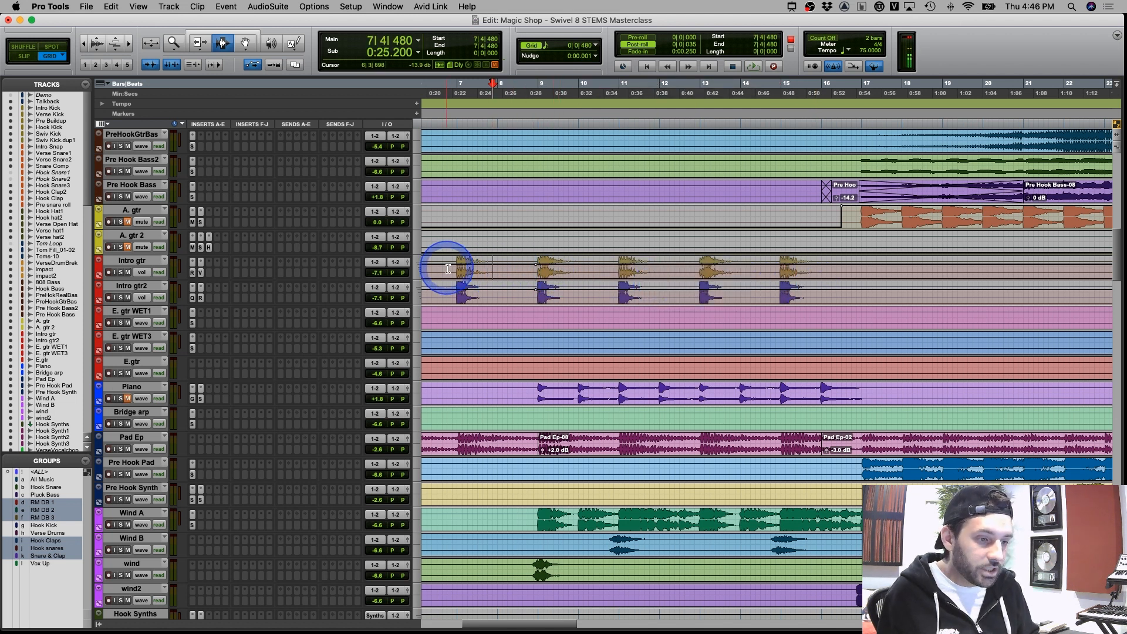
{"action": "left_click_drag", "start_coordinate": [447, 269], "coordinate": [897, 287]}
{"action": "key", "text": "e"}
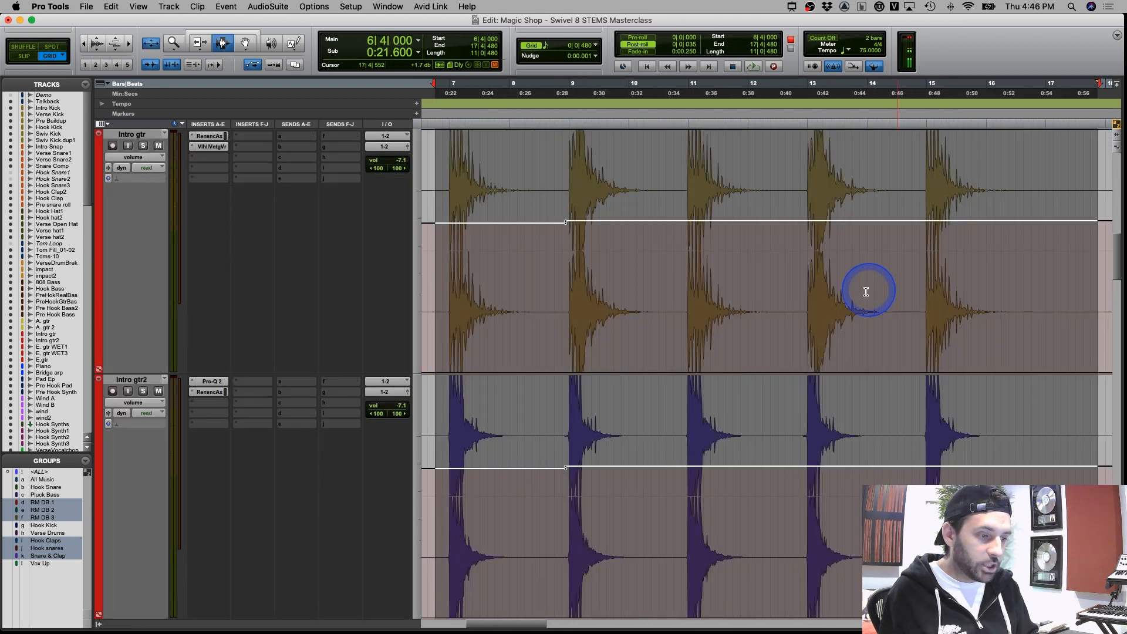
Compare the Intro gtr volume automation in the intro with the verse section from 8|4|000 to 16|2|000
{"action": "left_click", "coordinate": [553, 255]}
{"action": "key", "text": "r"}
{"action": "key", "text": "r"}
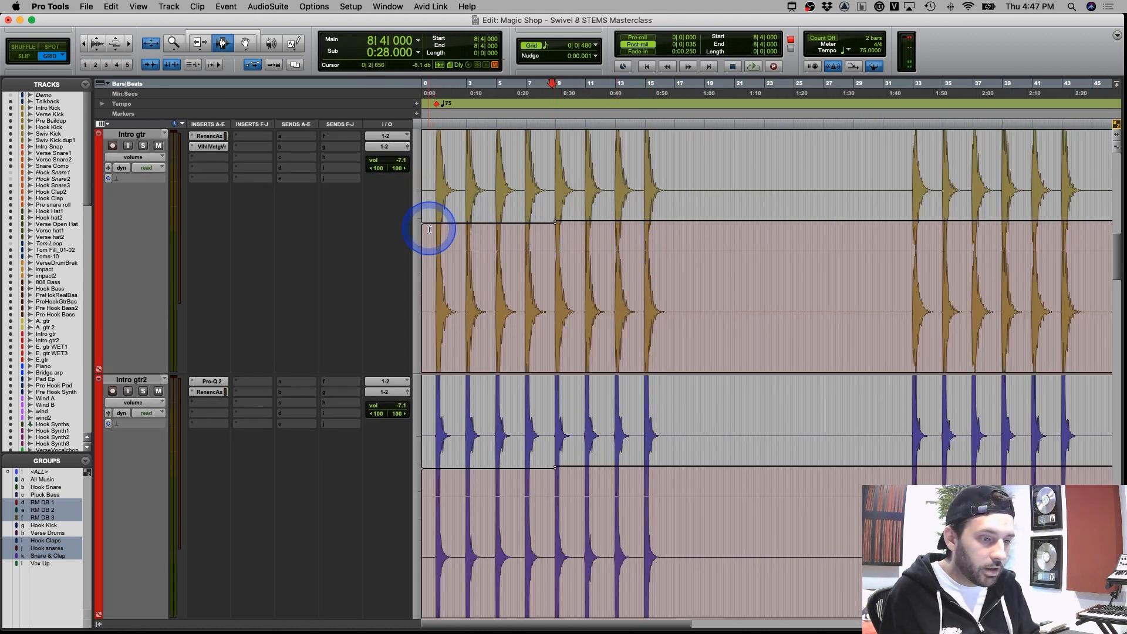
{"action": "left_click_drag", "start_coordinate": [428, 226], "coordinate": [551, 236]}
{"action": "left_click", "coordinate": [484, 231]}
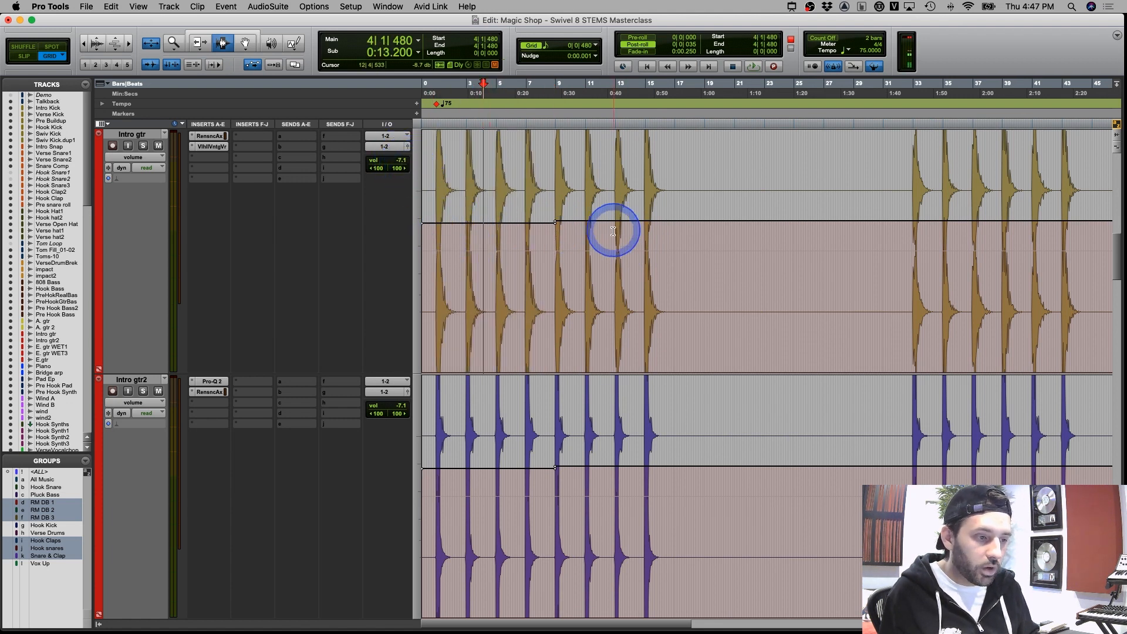
{"action": "left_click", "coordinate": [587, 243]}
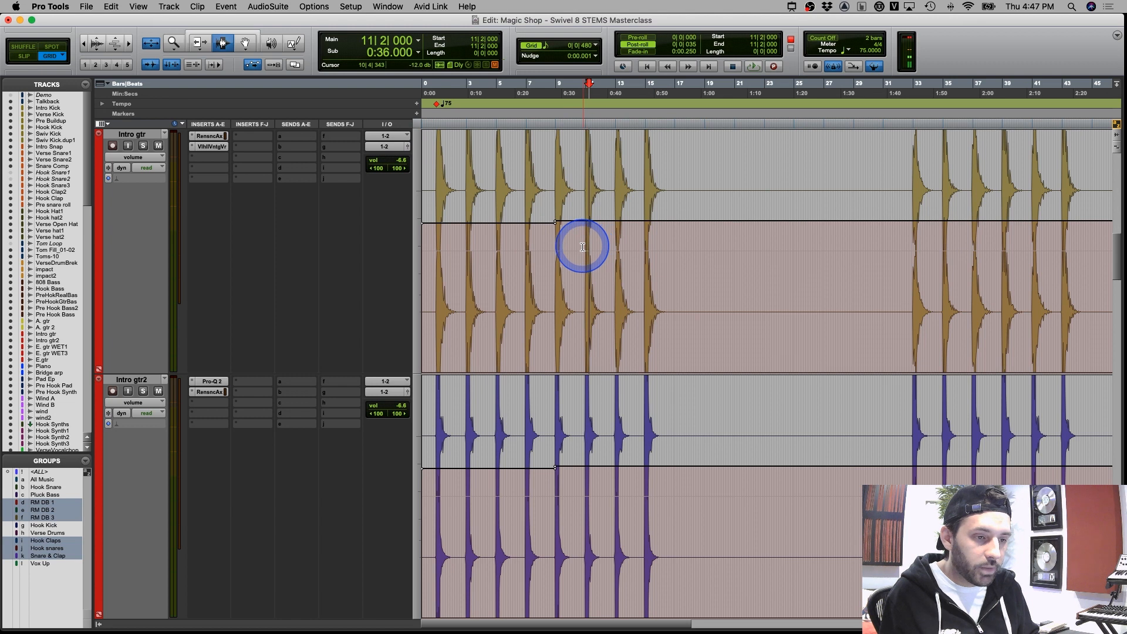
{"action": "left_click_drag", "start_coordinate": [552, 241], "coordinate": [663, 242]}
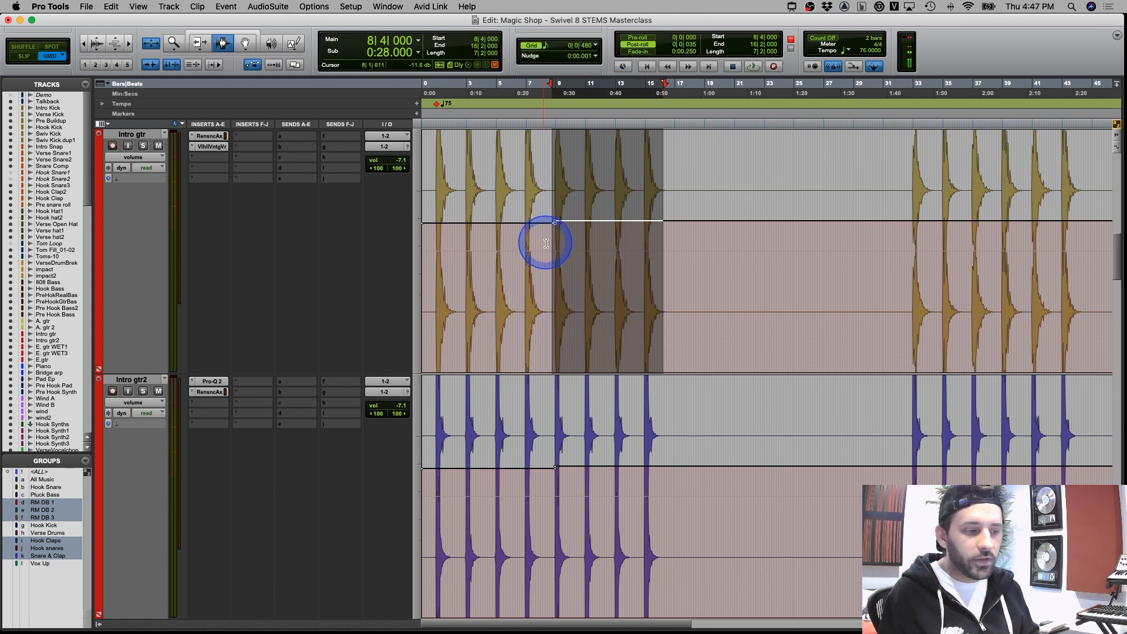
Examine the Intro gtr volume line over bars 9 to 15, bars 29 to 51, and the intro from 0|4|480 to 8|3|480
{"action": "left_click_drag", "start_coordinate": [553, 237], "coordinate": [644, 234]}
{"action": "key", "text": "super+bracketleft"}
{"action": "key", "text": "super+bracketleft"}
{"action": "key", "text": "super+bracketright"}
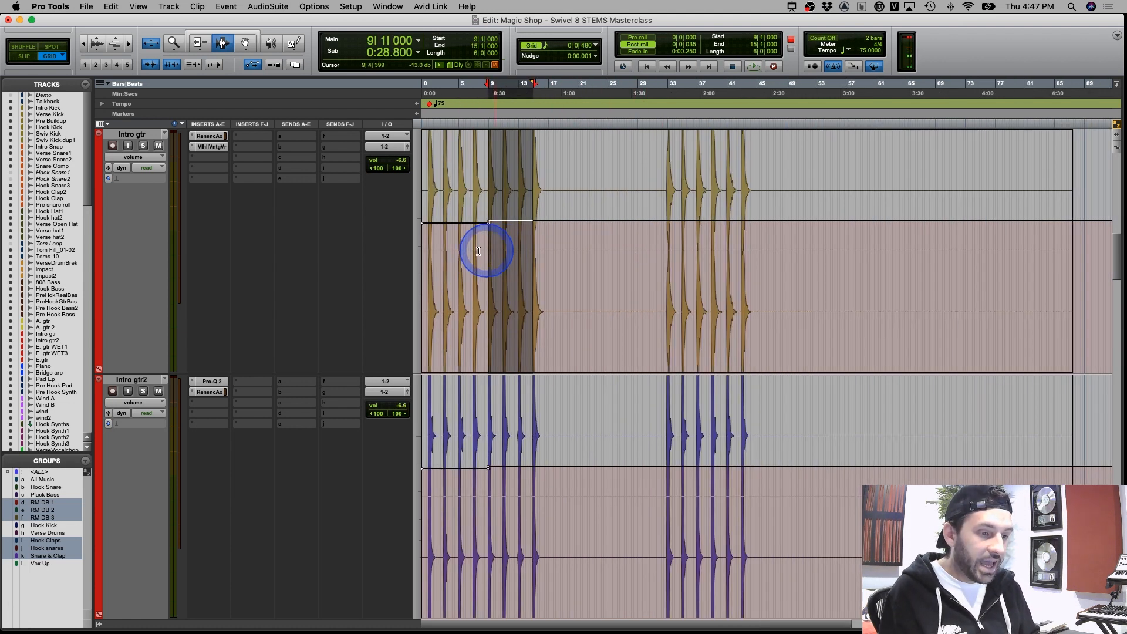
{"action": "left_click_drag", "start_coordinate": [491, 237], "coordinate": [712, 251]}
{"action": "left_click_drag", "start_coordinate": [639, 244], "coordinate": [805, 241]}
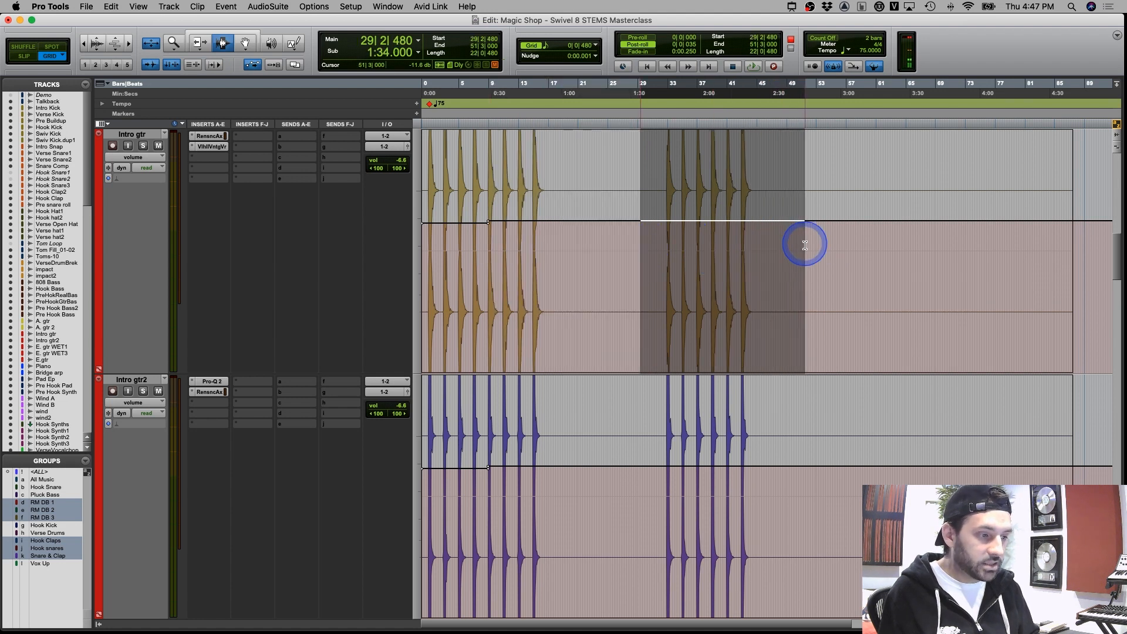
{"action": "left_click", "coordinate": [537, 259]}
{"action": "left_click_drag", "start_coordinate": [486, 244], "coordinate": [428, 257]}
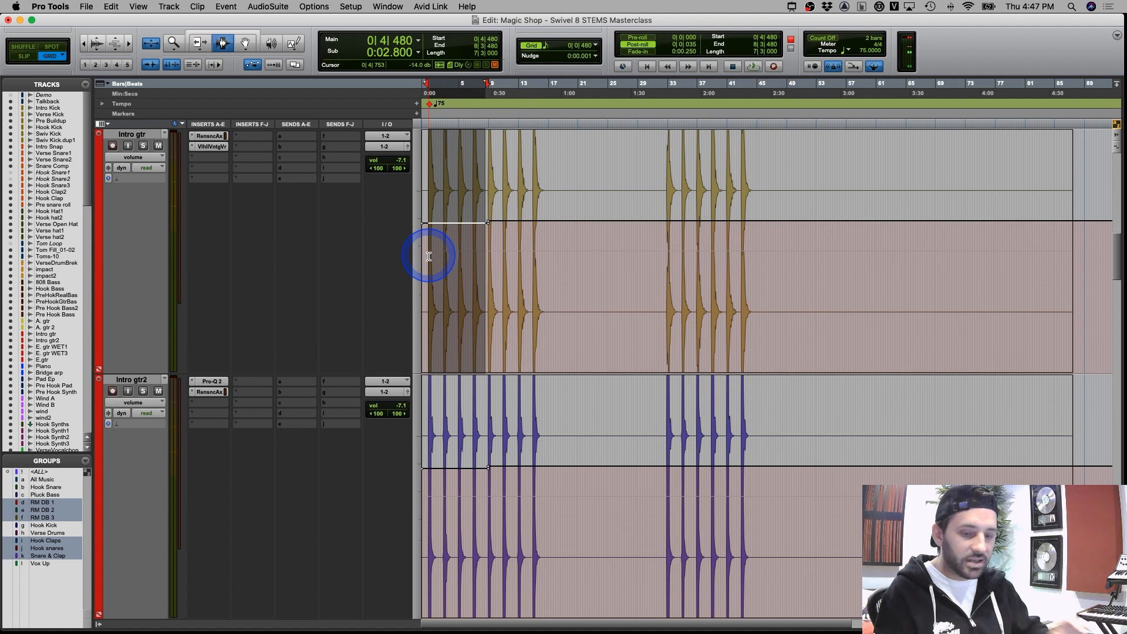
Restore the normal track height view and show the mute automation lane under the Piano track
{"action": "key", "text": "e"}
{"action": "left_click", "coordinate": [528, 261]}
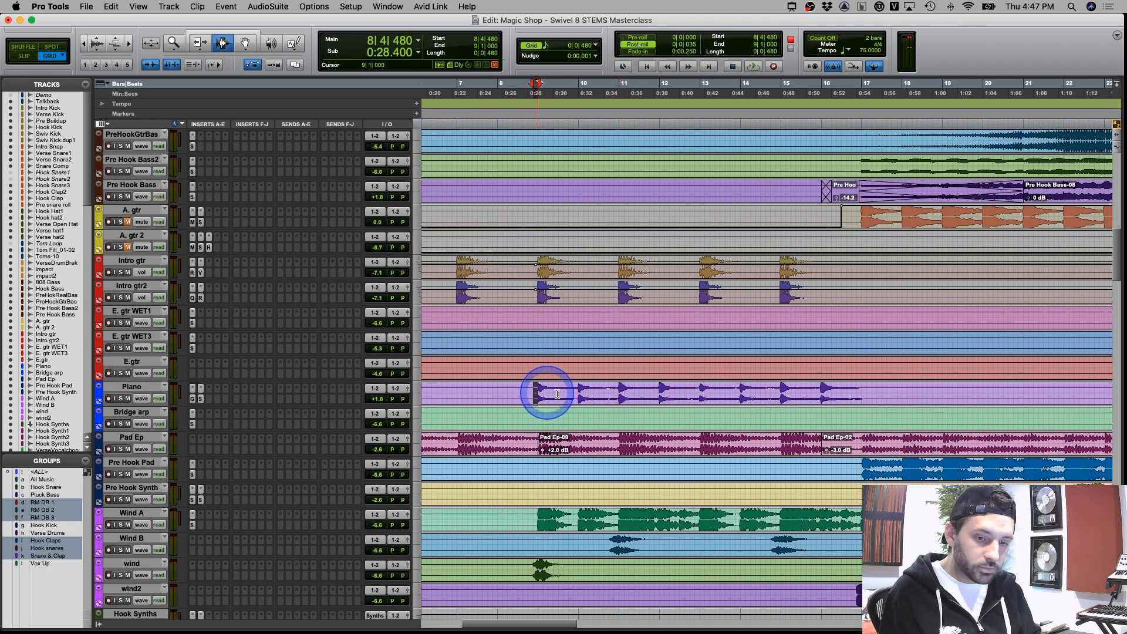
{"action": "left_click", "coordinate": [576, 390]}
{"action": "left_click", "coordinate": [528, 391]}
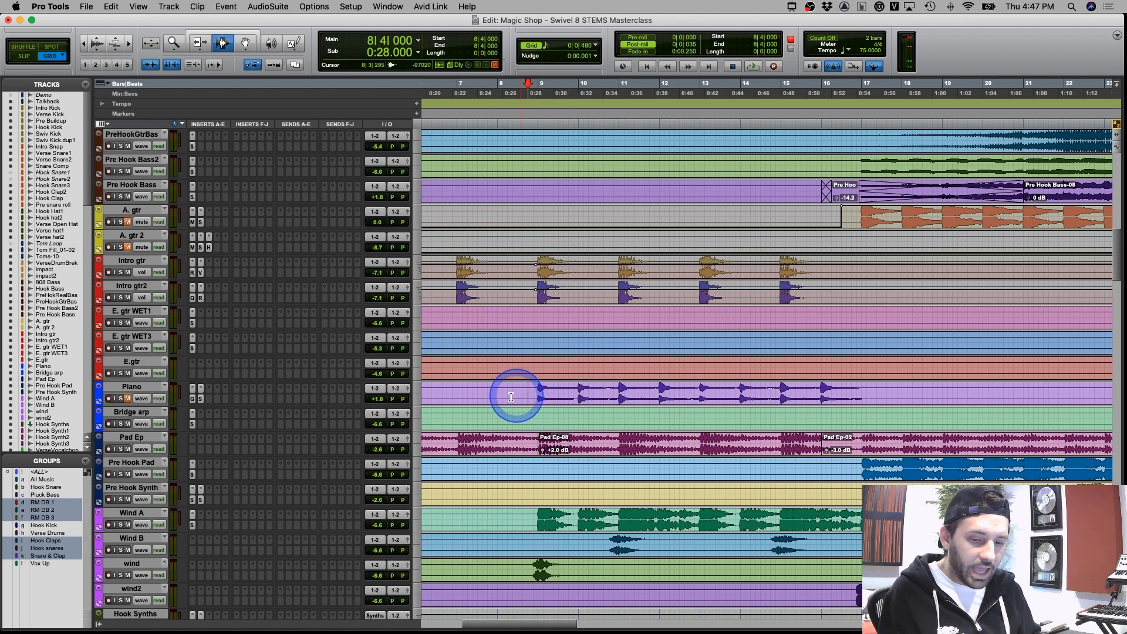
{"action": "left_click", "coordinate": [100, 402]}
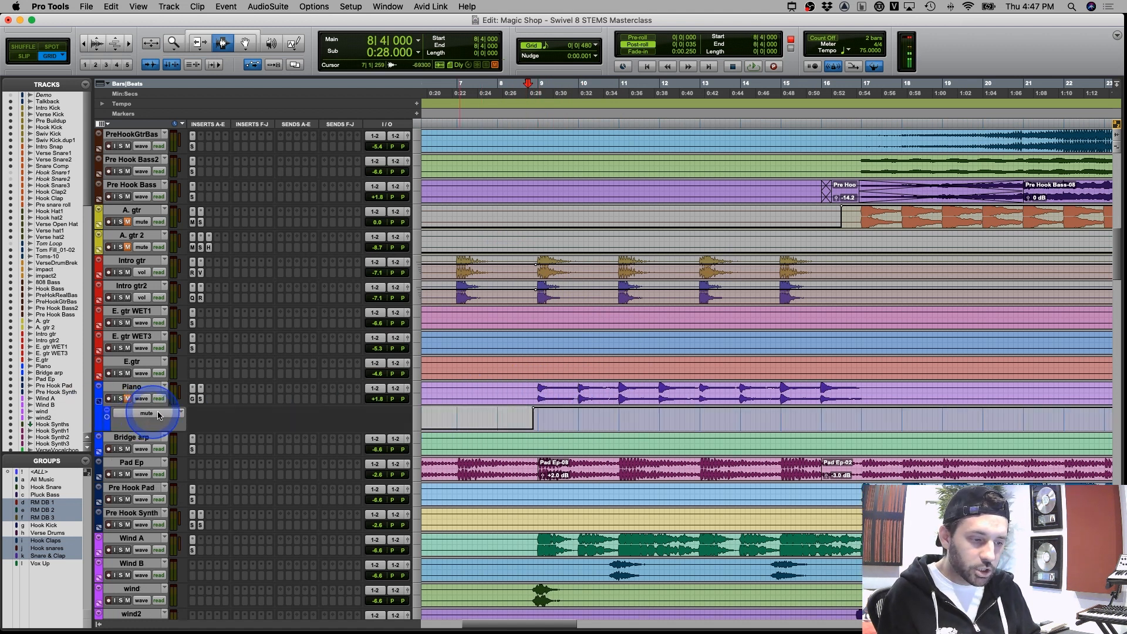
{"action": "left_click", "coordinate": [520, 413]}
{"action": "left_click", "coordinate": [169, 412]}
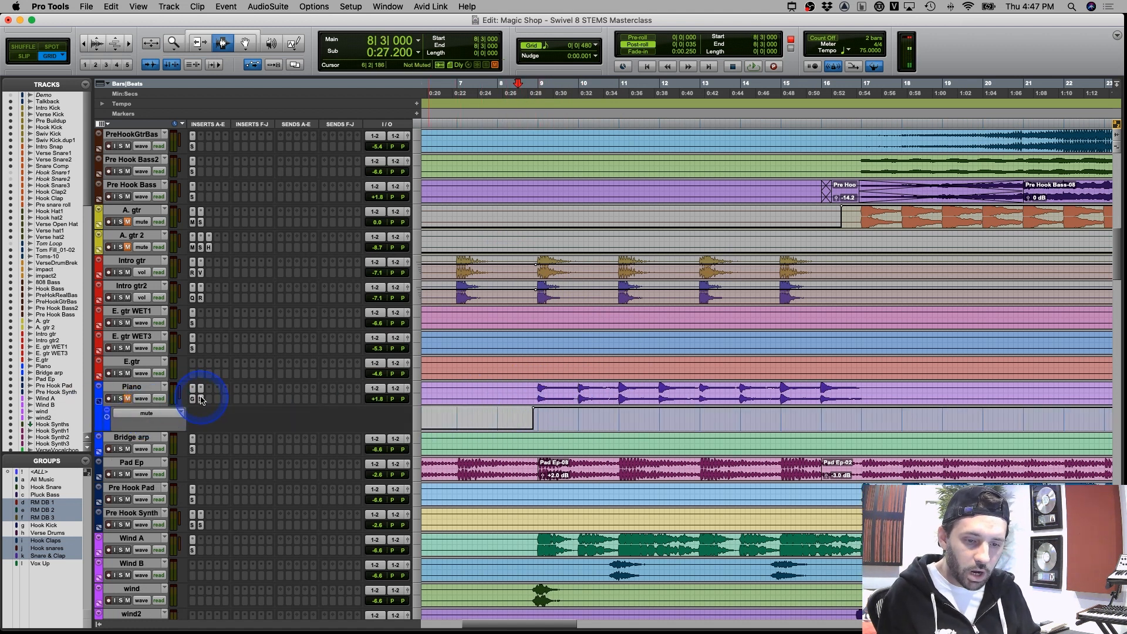
Open the Piano track's SSLChannel insert, move its window clear of the inserts, and switch to the GW PianoCentric insert
{"action": "left_click", "coordinate": [200, 400]}
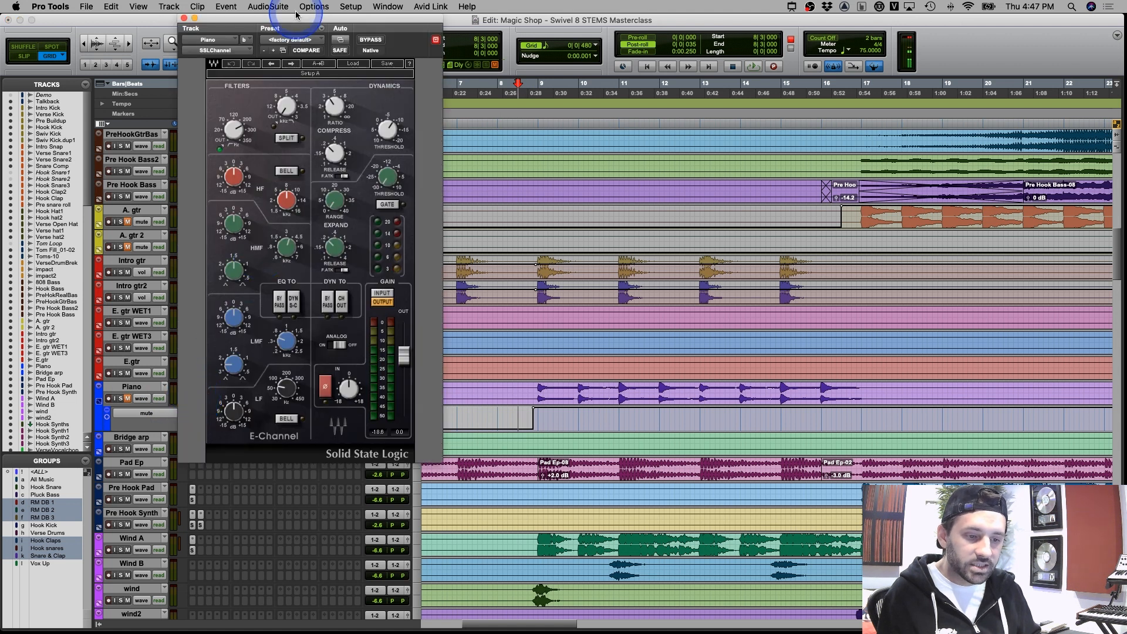
{"action": "left_click_drag", "start_coordinate": [296, 15], "coordinate": [435, 26]}
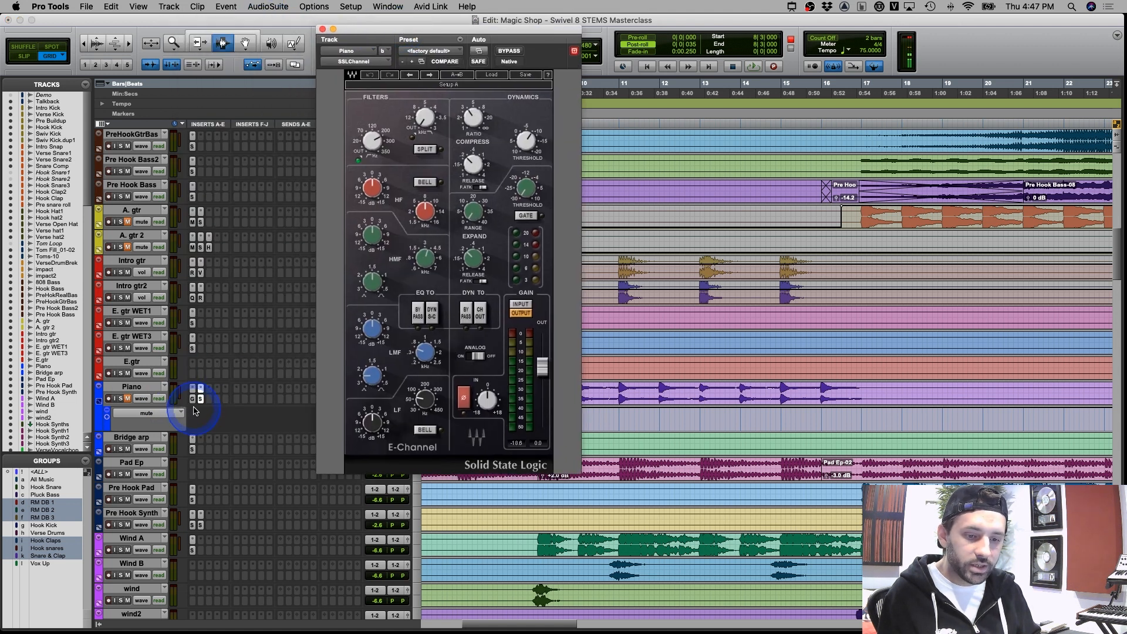
{"action": "left_click", "coordinate": [192, 398]}
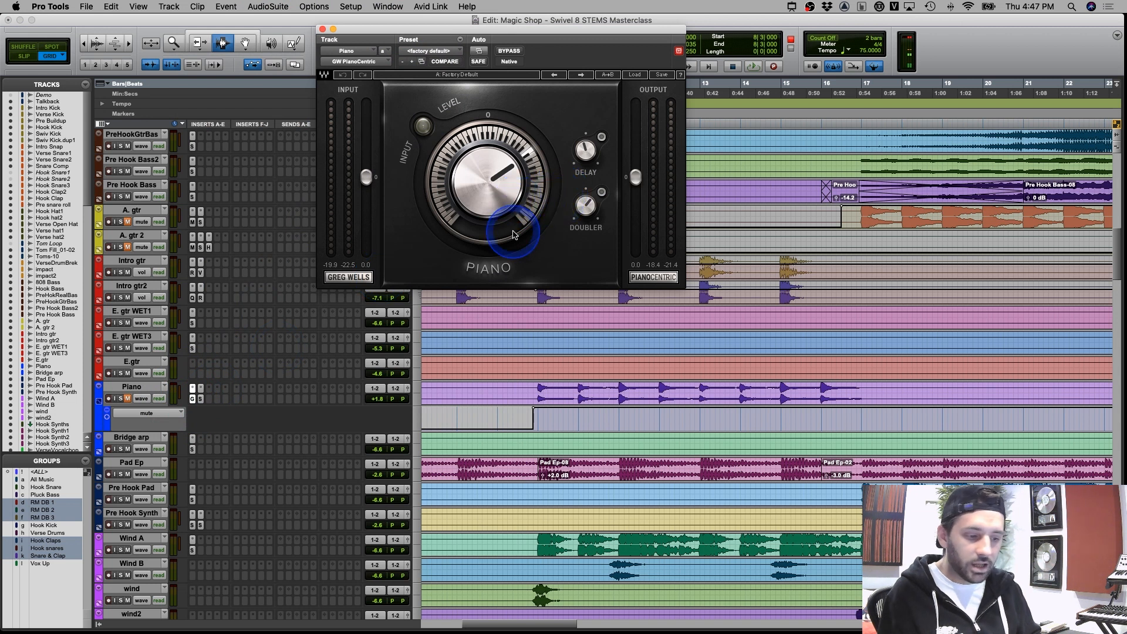
Examine the Piano mute automation around the unmute point just before bar 9
{"action": "left_click", "coordinate": [536, 417]}
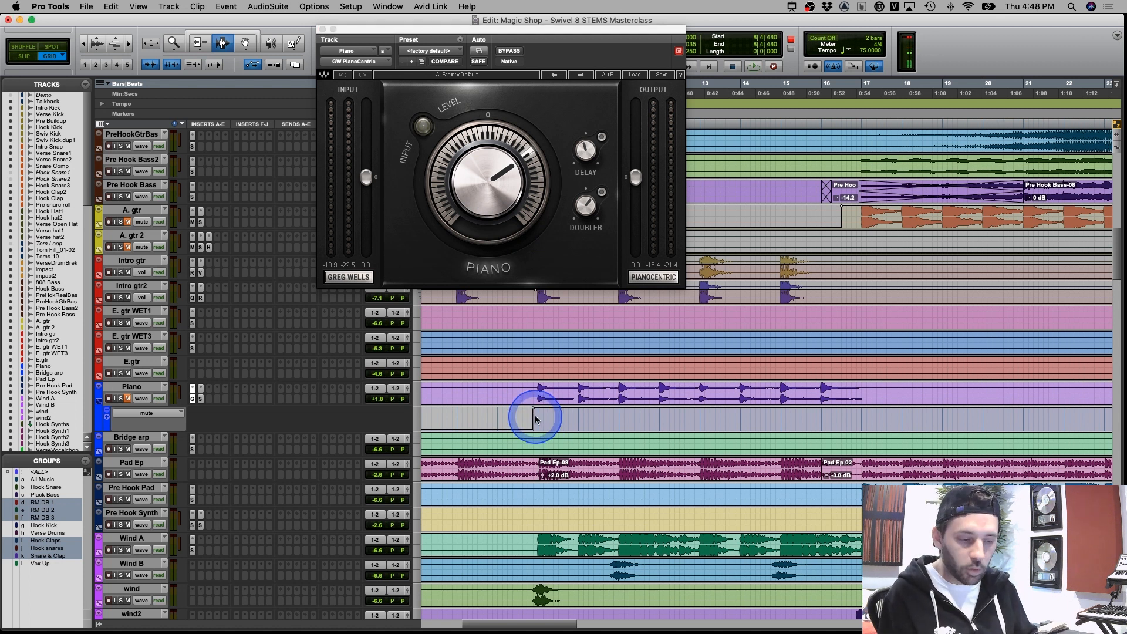
{"action": "key", "text": "super+bracketleft"}
{"action": "left_click_drag", "start_coordinate": [597, 418], "coordinate": [708, 418]}
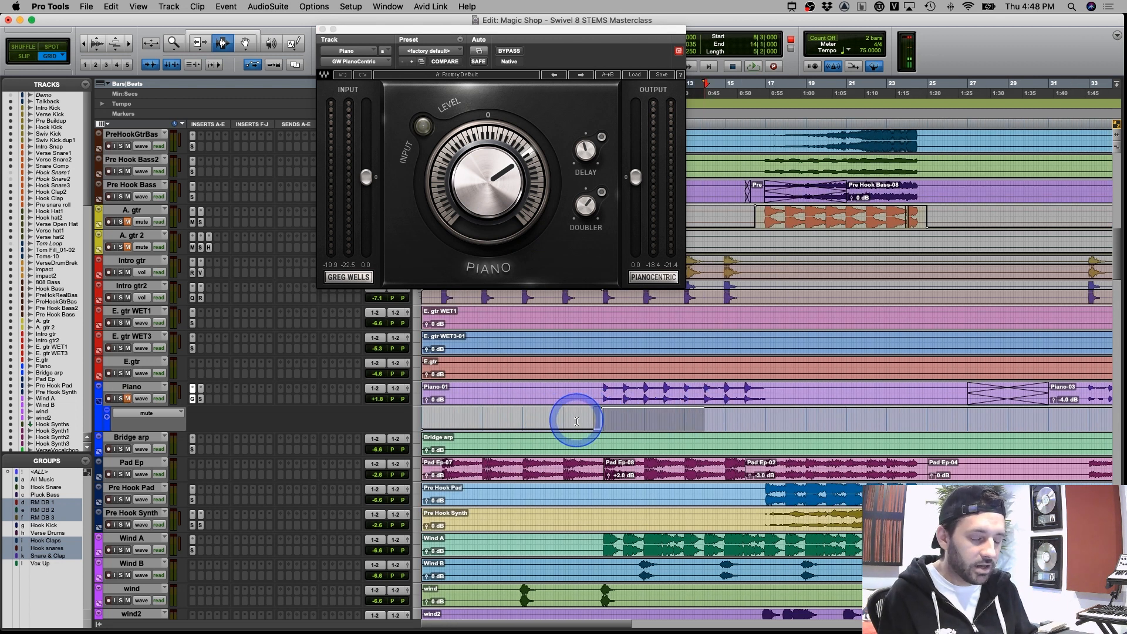
{"action": "left_click", "coordinate": [603, 415]}
{"action": "key", "text": "super+bracketright"}
{"action": "key", "text": "super+bracketright"}
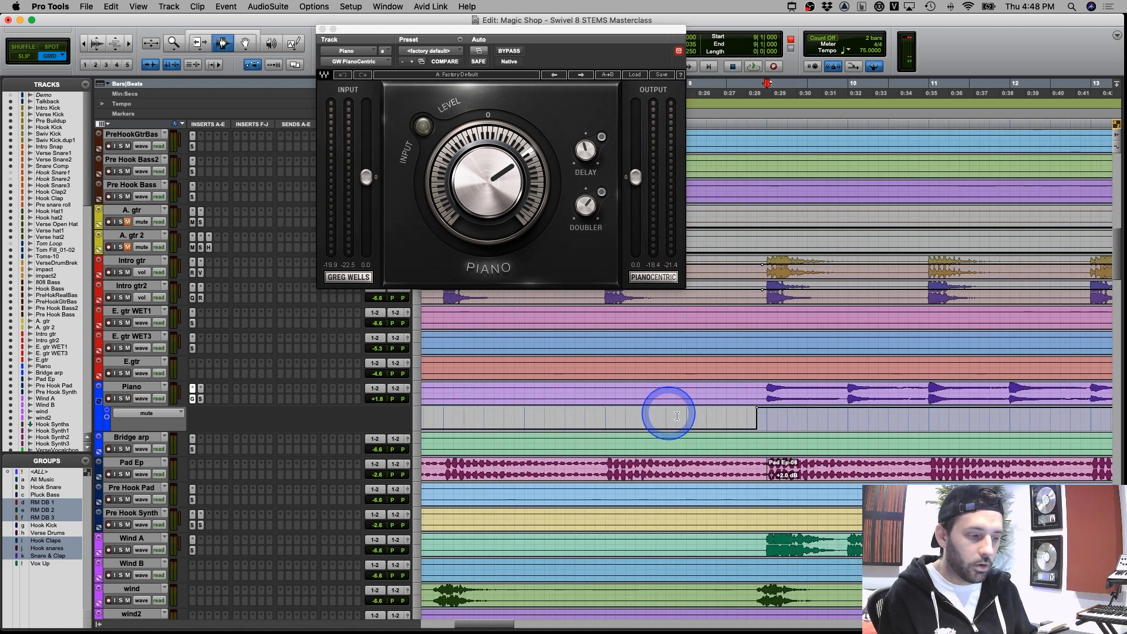
{"action": "left_click", "coordinate": [782, 411]}
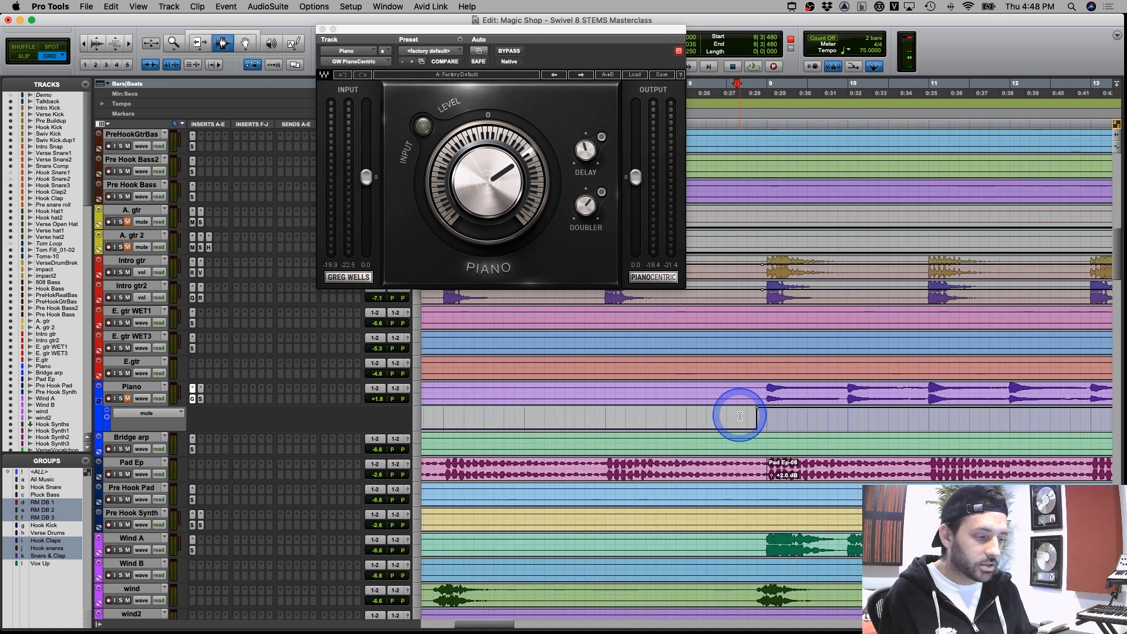
{"action": "left_click_drag", "start_coordinate": [709, 414], "coordinate": [797, 408]}
{"action": "left_click", "coordinate": [696, 415]}
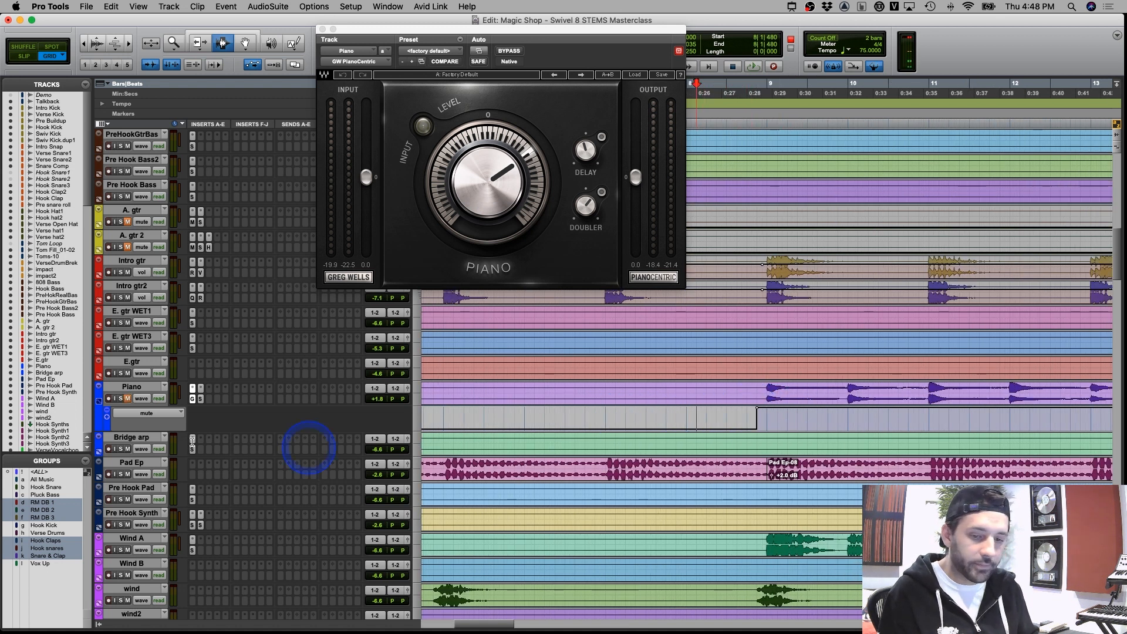
Solo the Piano track and play it from the verse start at 9|1|000
{"action": "left_click", "coordinate": [122, 399]}
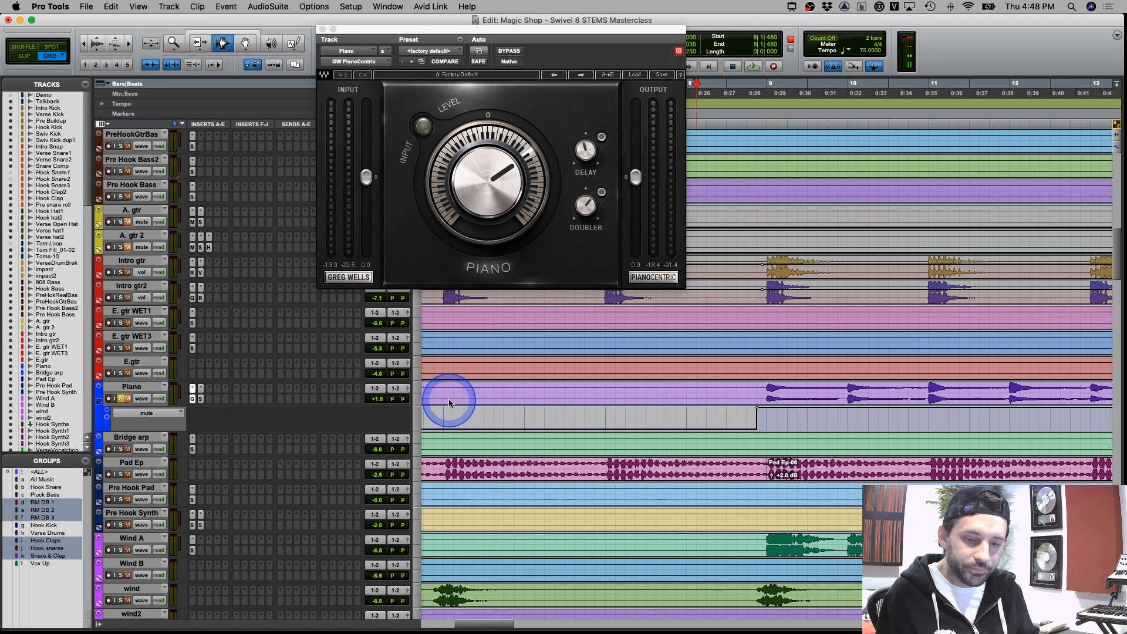
{"action": "left_click", "coordinate": [763, 391]}
{"action": "key", "text": "space"}
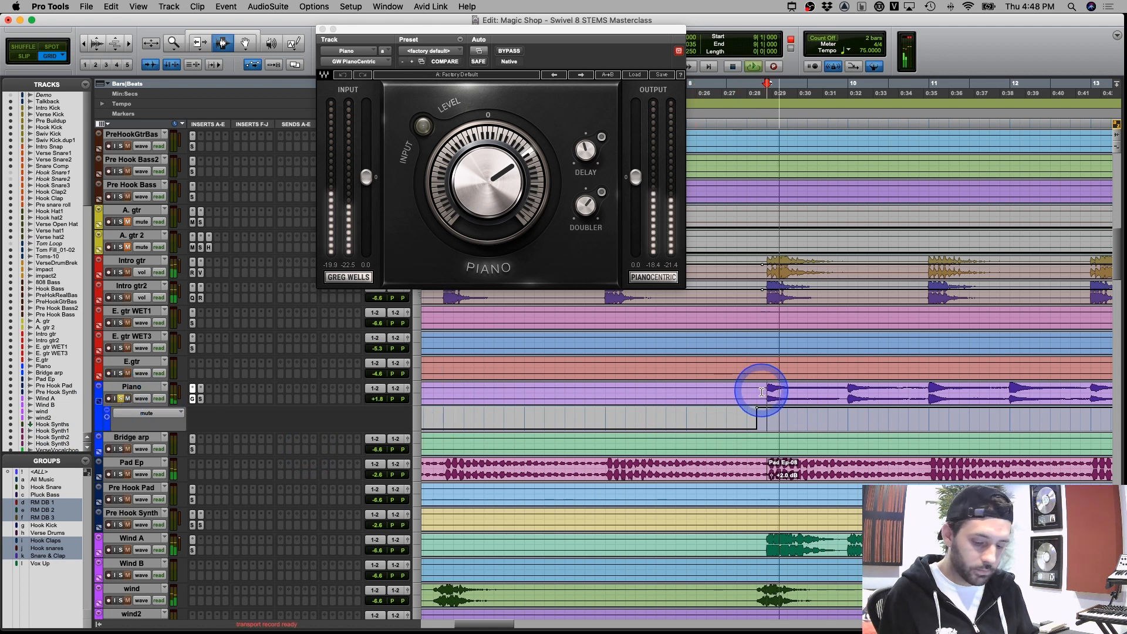
{"action": "key", "text": "super+bracketleft"}
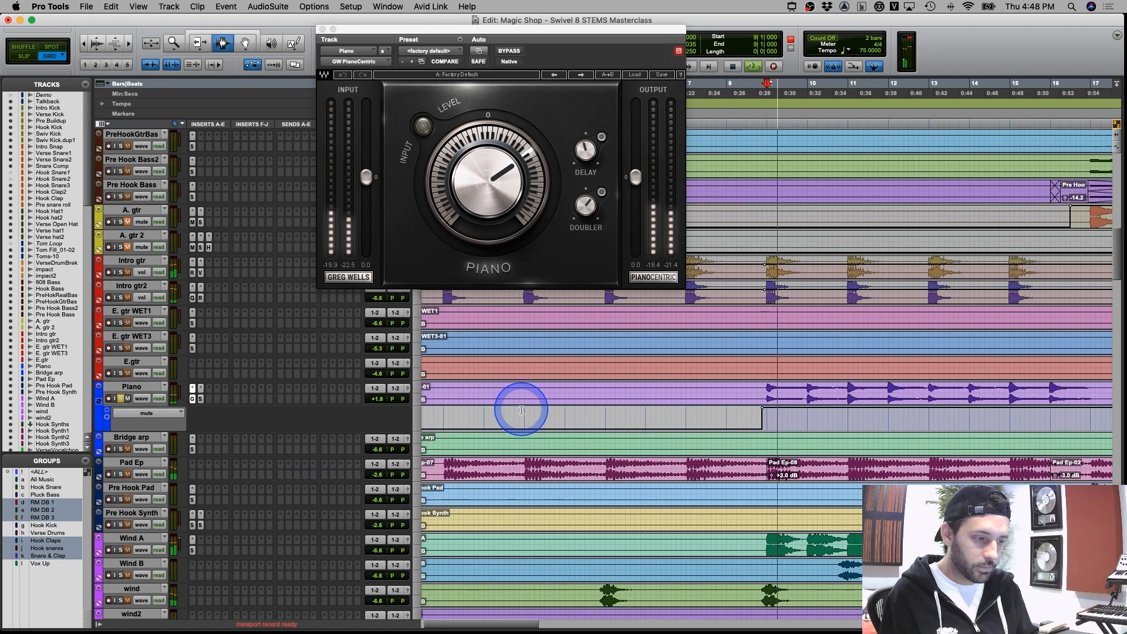
Bypass and re-enable GW PianoCentric during playback to compare the piano, stop playback, and place the position at 9|2|480
{"action": "left_click", "coordinate": [192, 401], "text": "super"}
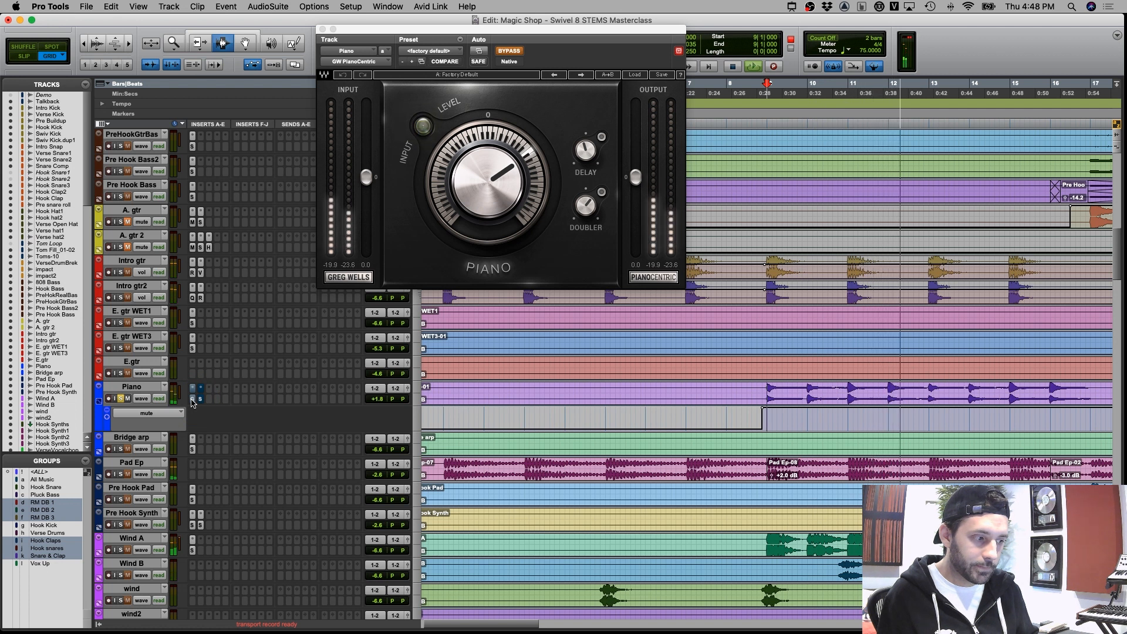
{"action": "left_click", "coordinate": [193, 399], "text": "super"}
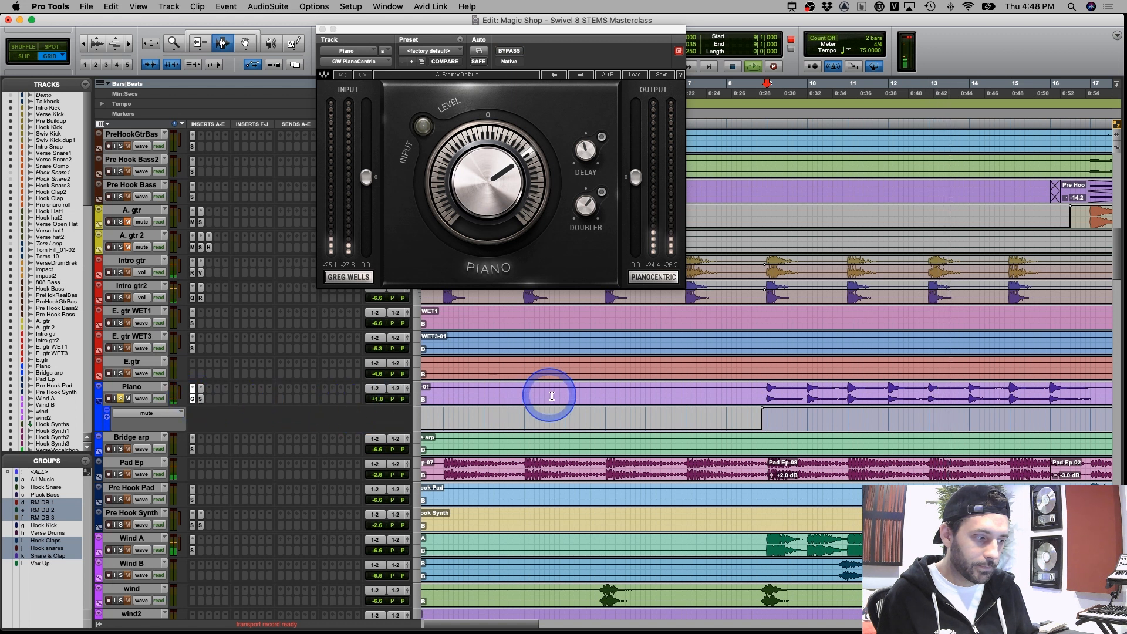
{"action": "key", "text": "space"}
{"action": "left_click", "coordinate": [765, 391]}
{"action": "left_click", "coordinate": [785, 392]}
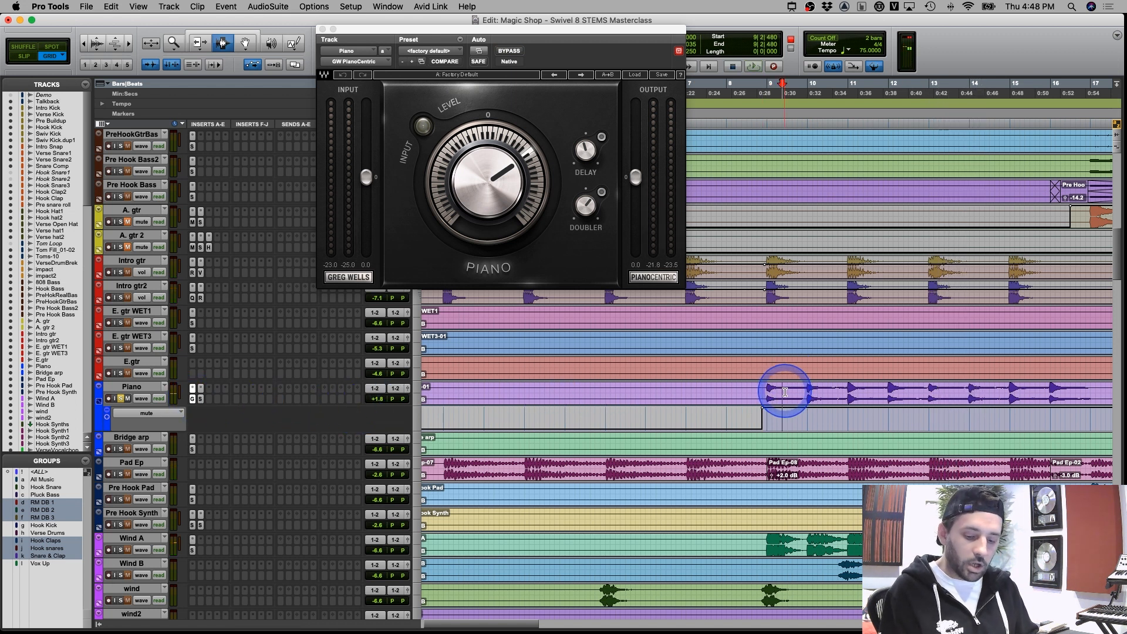
Examine the main Piano knob setting in GW PianoCentric, placing the playback position at 8|4|480
{"action": "left_click", "coordinate": [460, 28]}
{"action": "key", "text": "super+bracketright"}
{"action": "left_click", "coordinate": [524, 164]}
{"action": "mouse_move", "coordinate": [479, 187]}
{"action": "left_mouse_down"}
{"action": "mouse_move", "coordinate": [483, 205]}
{"action": "mouse_move", "coordinate": [491, 179]}
{"action": "left_mouse_up"}
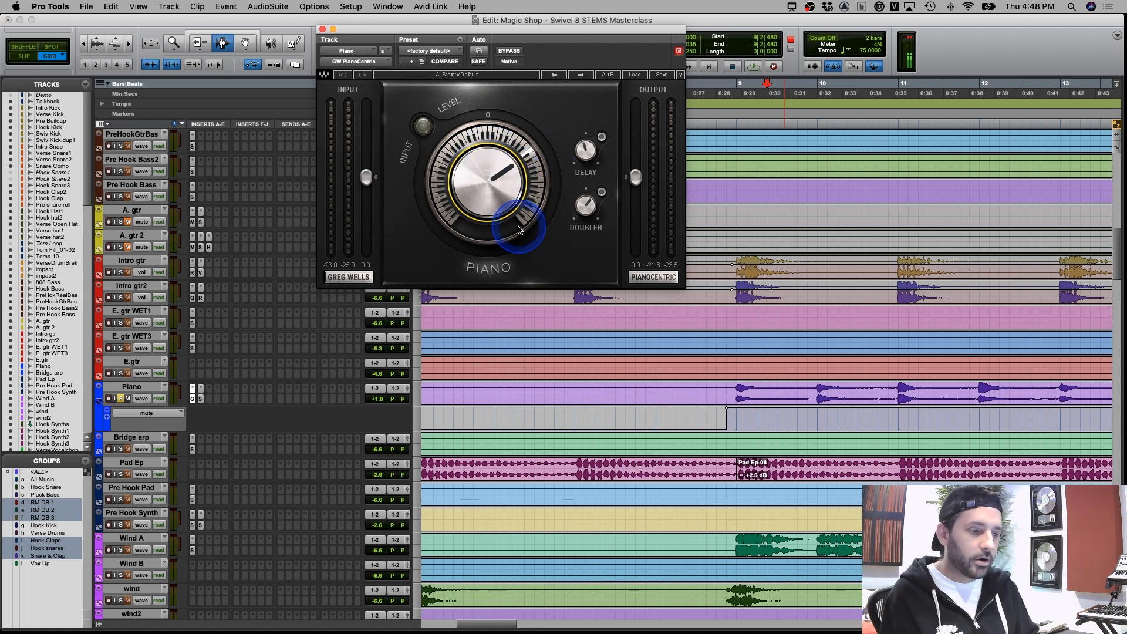
{"action": "left_click", "coordinate": [726, 402]}
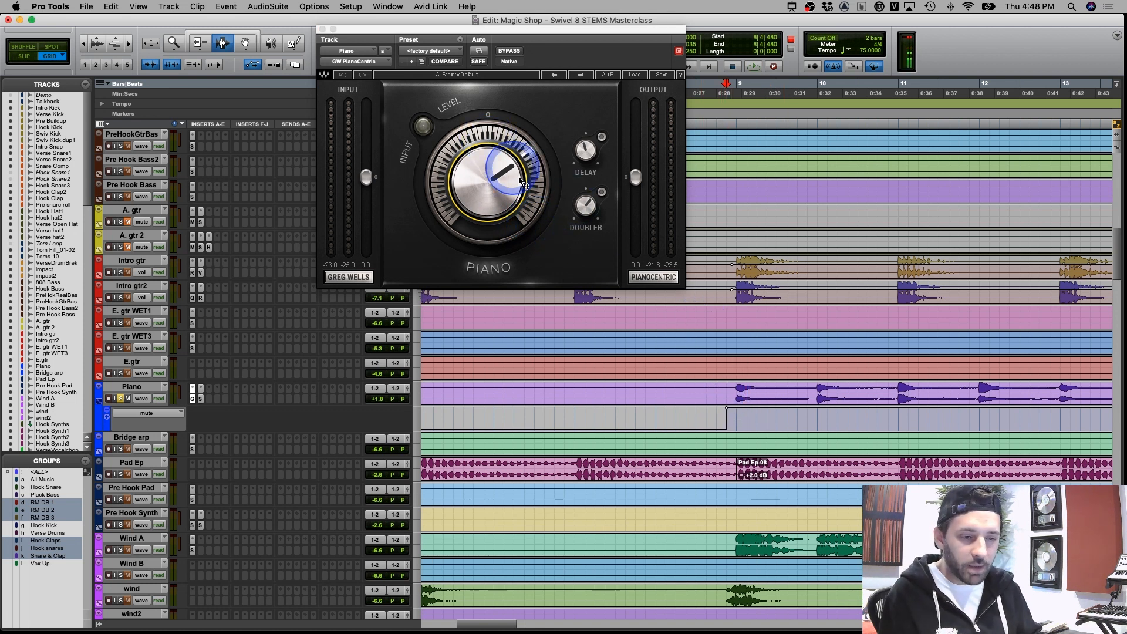
{"action": "mouse_move", "coordinate": [485, 169]}
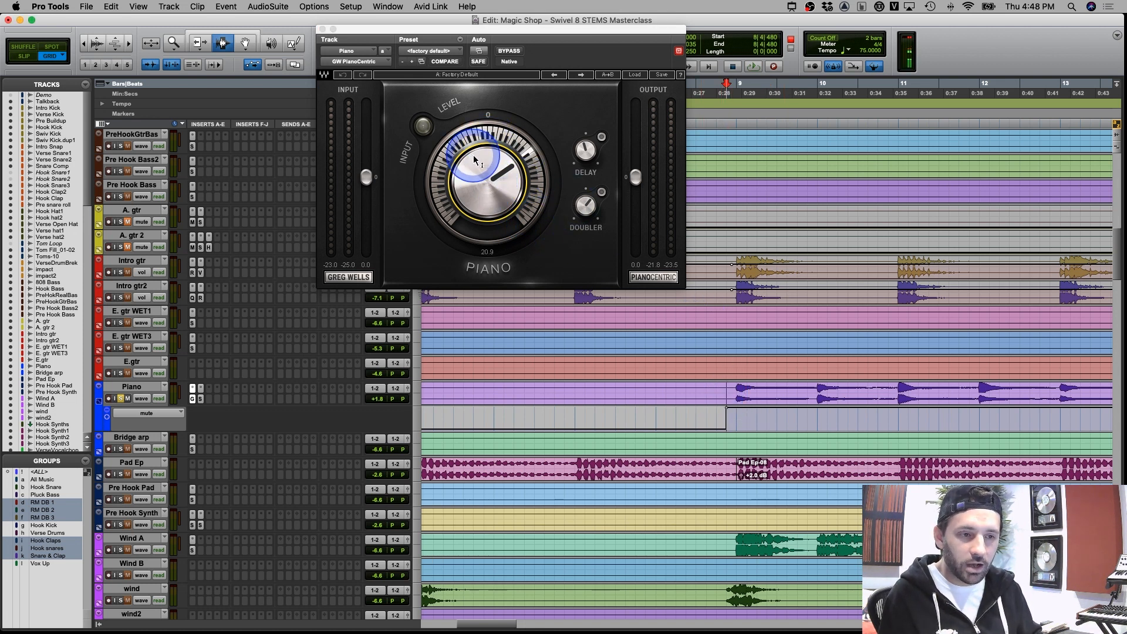
Open the Piano track's SSLChannel insert again to examine its filter and compressor settings
{"action": "left_click", "coordinate": [201, 400]}
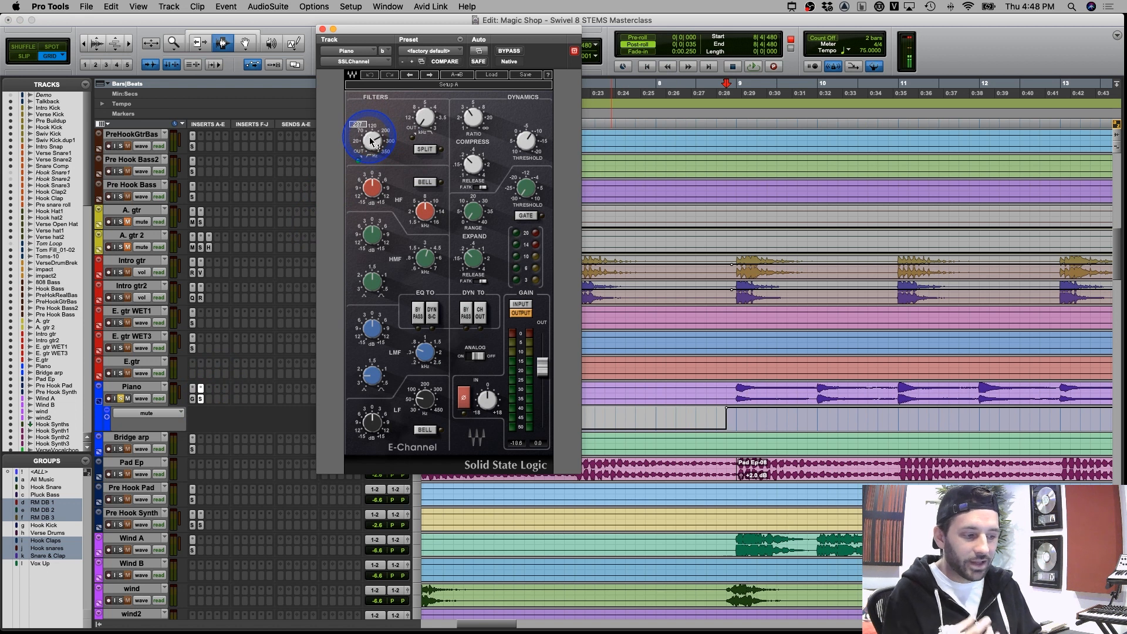
{"action": "left_click", "coordinate": [744, 322]}
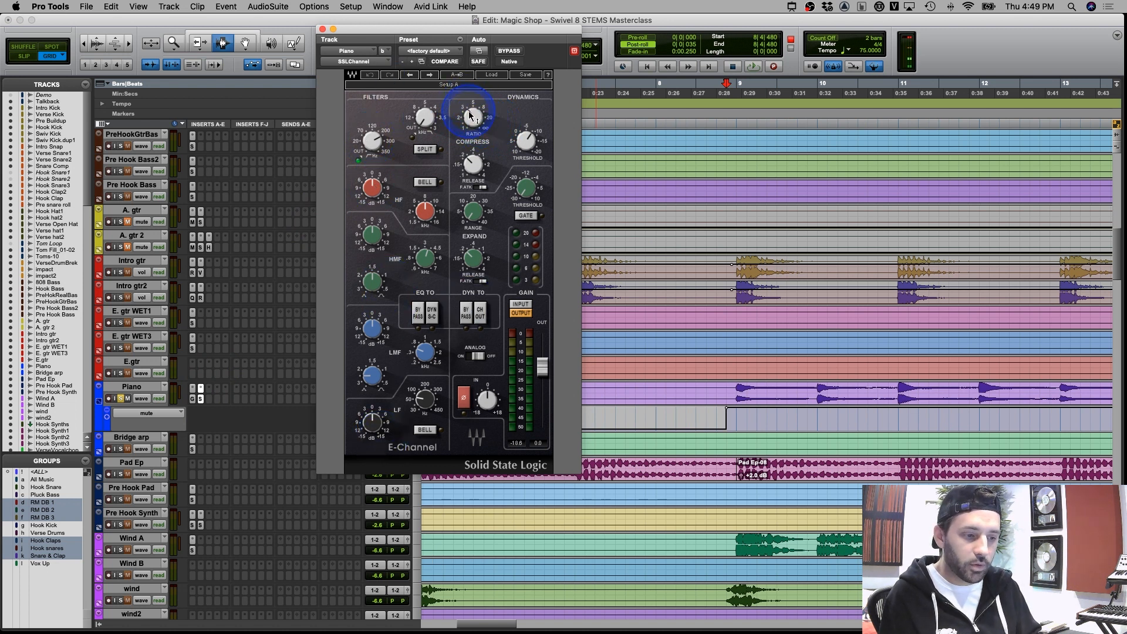
Close the Piano track's SSLChannel window and take the Piano track out of solo
{"action": "left_click", "coordinate": [323, 28]}
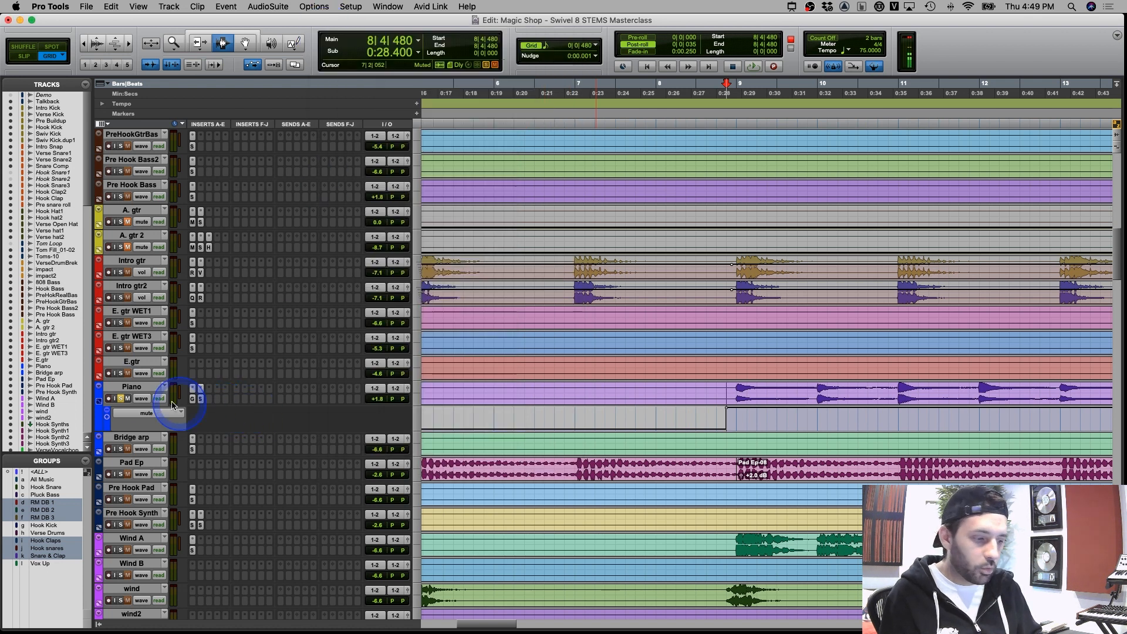
{"action": "left_click", "coordinate": [121, 400]}
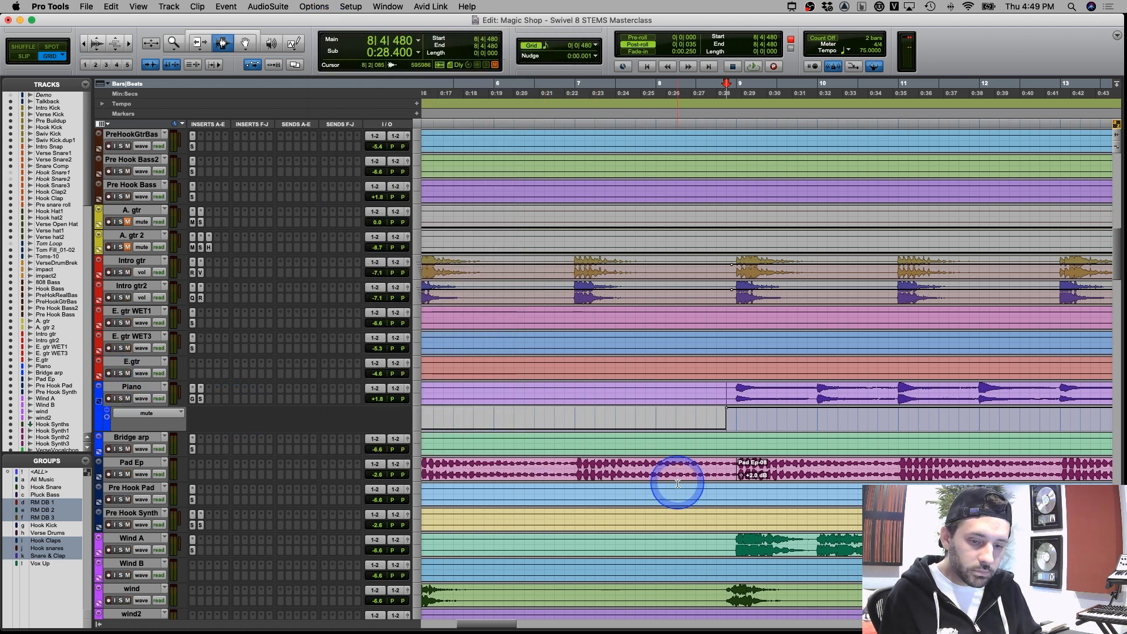
Mark the verse passage from 9|1|000 on Pad Ep, then on Intro gtr and Intro gtr2, to compare the parts
{"action": "left_click_drag", "start_coordinate": [728, 471], "coordinate": [869, 470]}
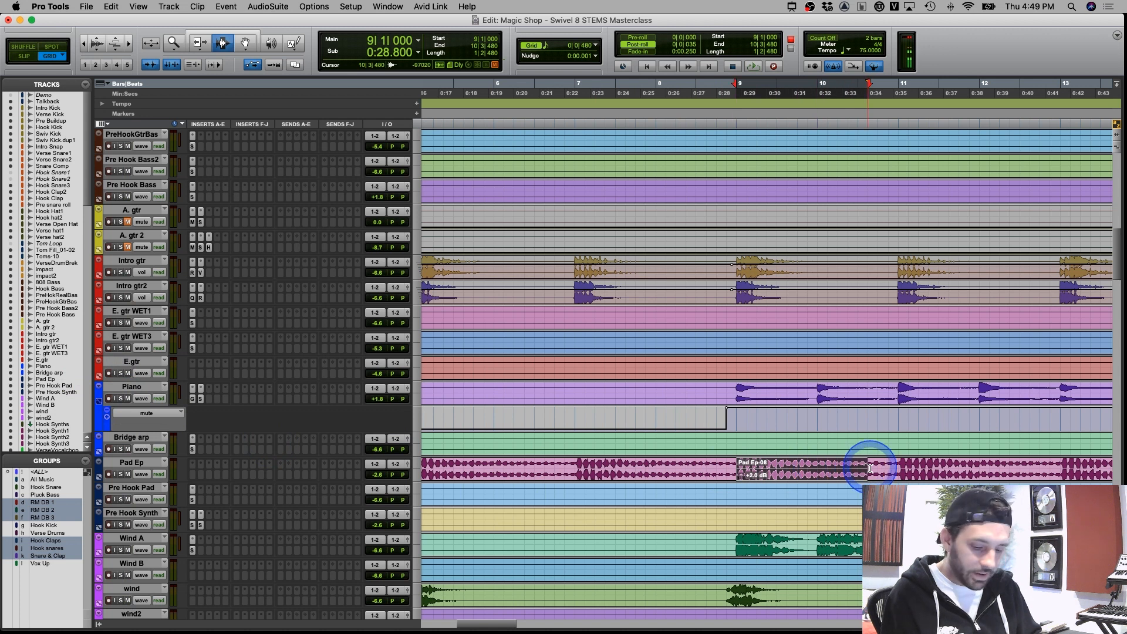
{"action": "key", "text": "super+bracketleft"}
{"action": "key", "text": "super+bracketleft"}
{"action": "left_click", "coordinate": [716, 470]}
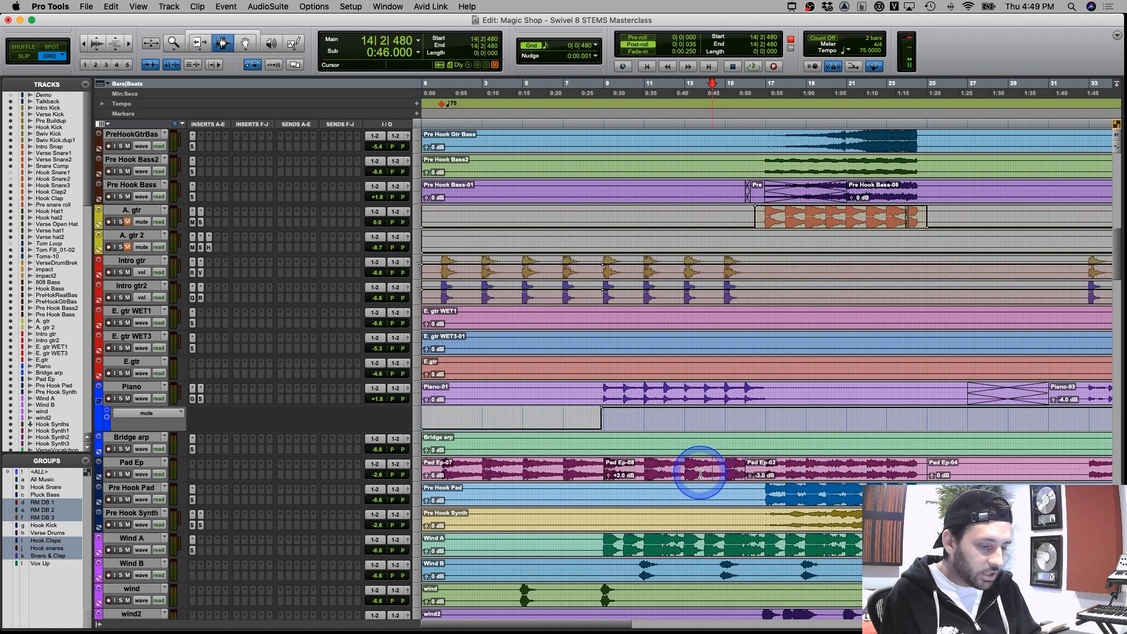
{"action": "left_click_drag", "start_coordinate": [605, 262], "coordinate": [723, 288]}
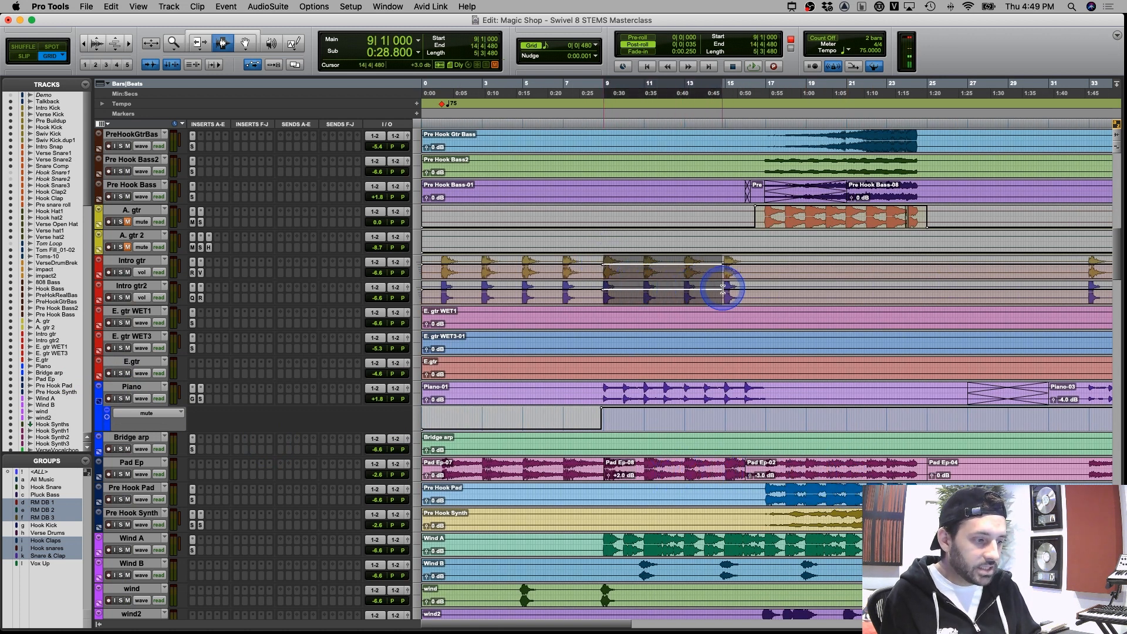
Select the verse Pad Ep clip and examine its clip gain, then place the playback position at 11|1|000
{"action": "double_click", "coordinate": [650, 470]}
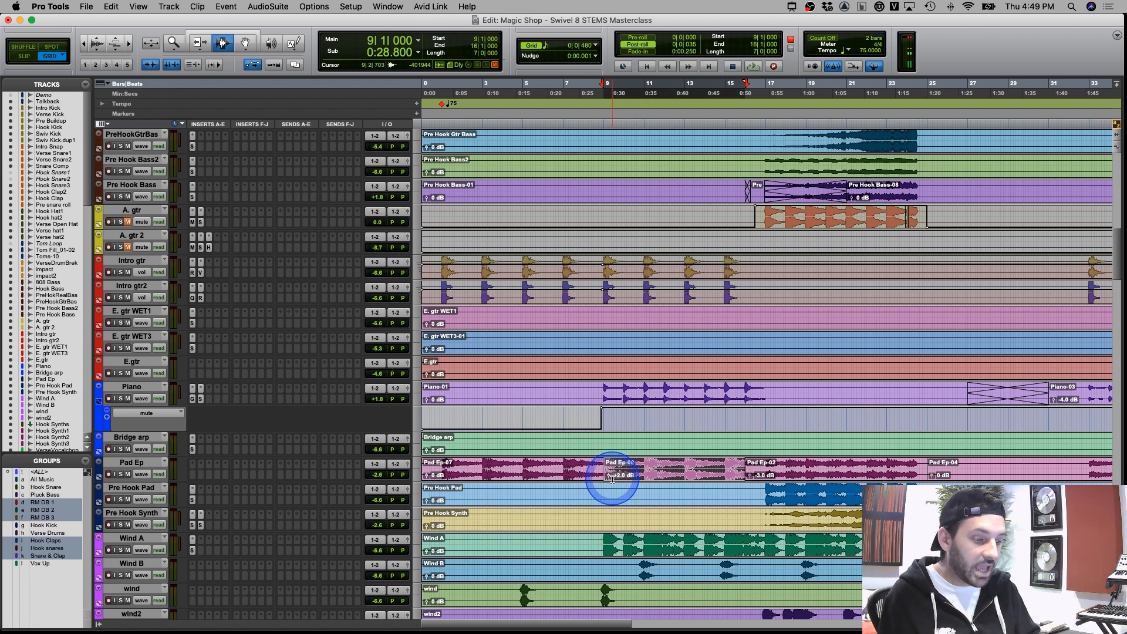
{"action": "left_click_drag", "start_coordinate": [609, 479], "coordinate": [608, 418]}
{"action": "left_click_drag", "start_coordinate": [609, 468], "coordinate": [612, 480]}
{"action": "left_click", "coordinate": [644, 472]}
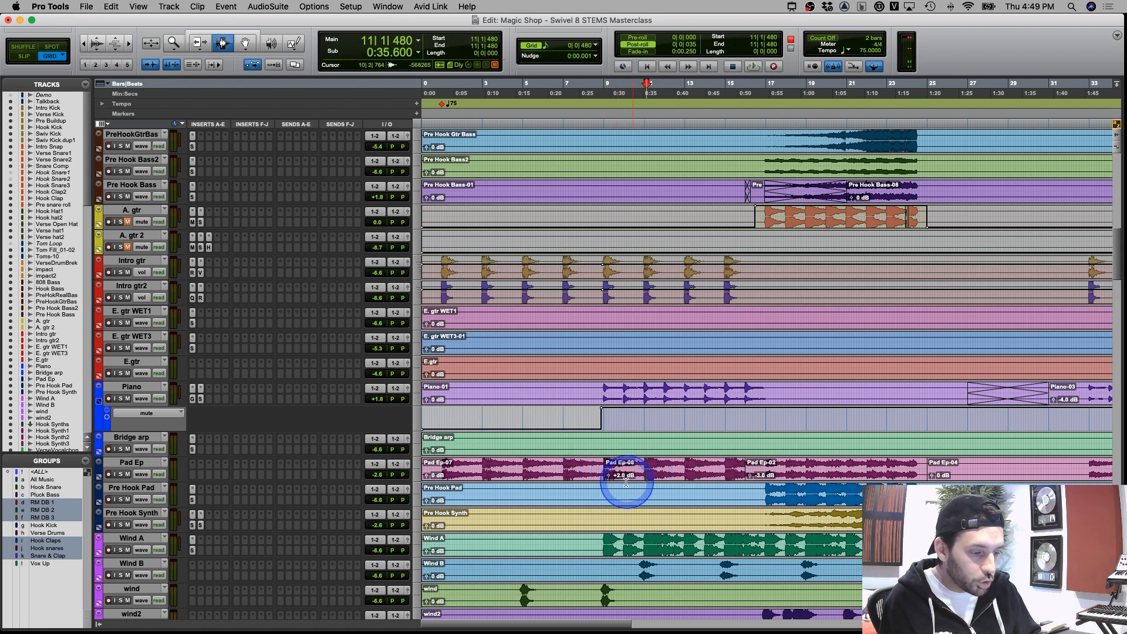
{"action": "double_click", "coordinate": [644, 470]}
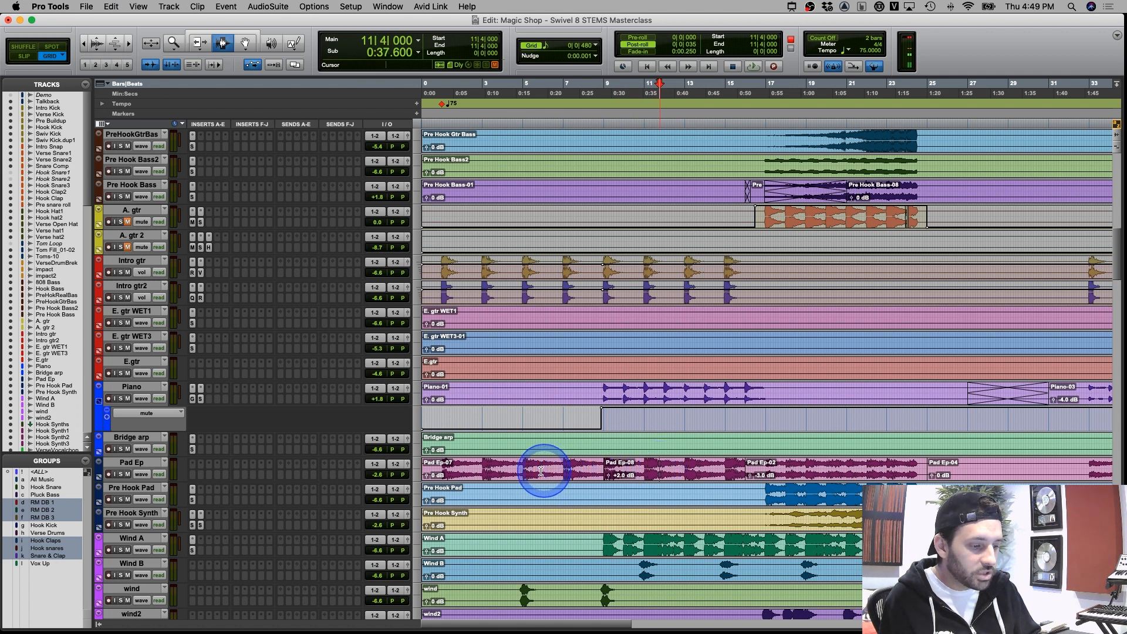
{"action": "left_click", "coordinate": [644, 497]}
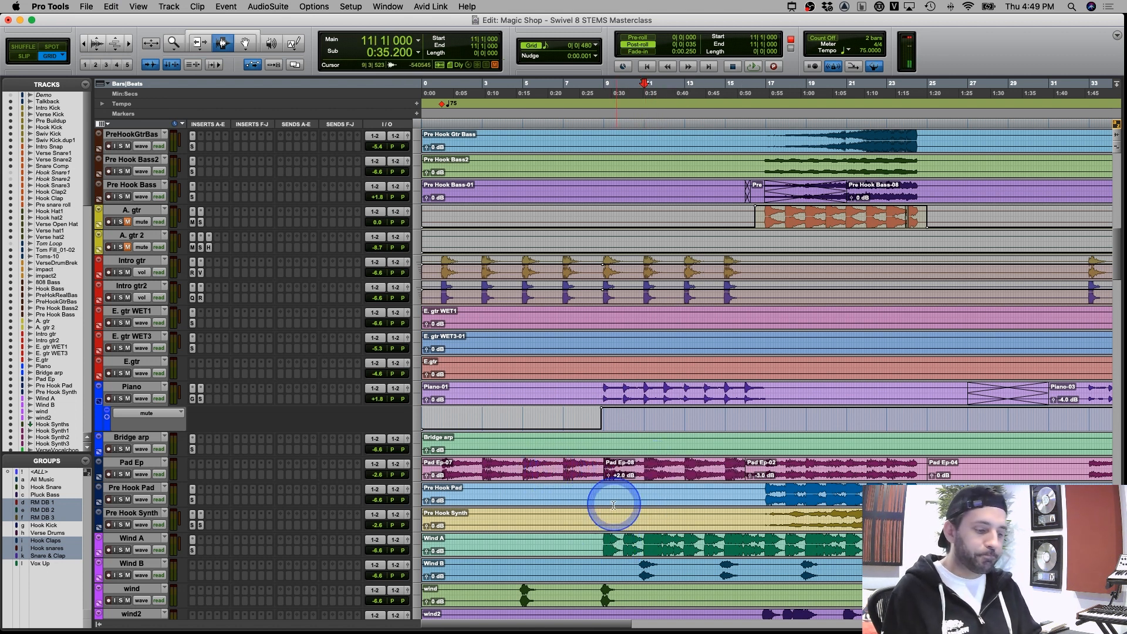
Mark the Wind A passage from 8|4|480 to 16|3|480, then place the playback position at 8|4|000
{"action": "scroll", "coordinate": [629, 531], "scroll_direction": "down", "scroll_amount": 1}
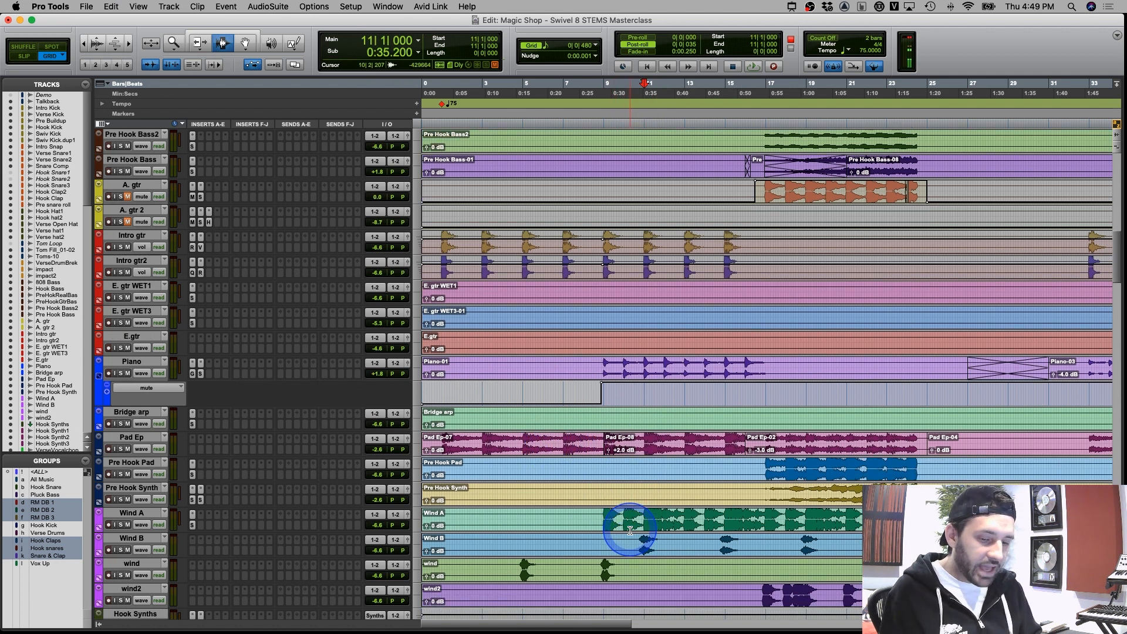
{"action": "left_click_drag", "start_coordinate": [600, 516], "coordinate": [761, 520]}
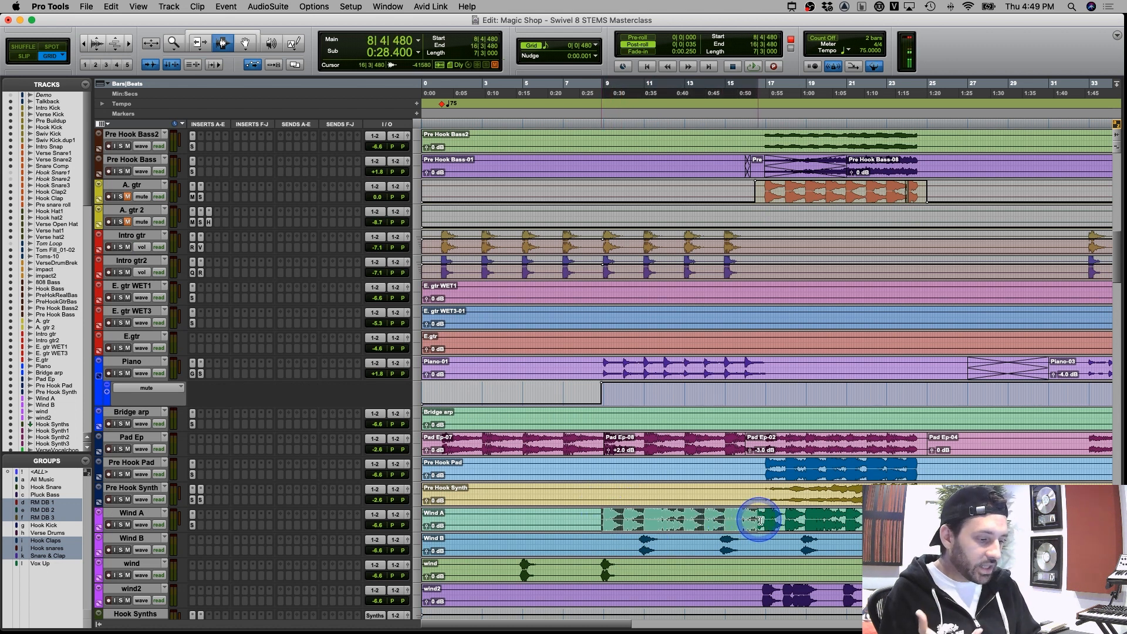
{"action": "left_click", "coordinate": [592, 520]}
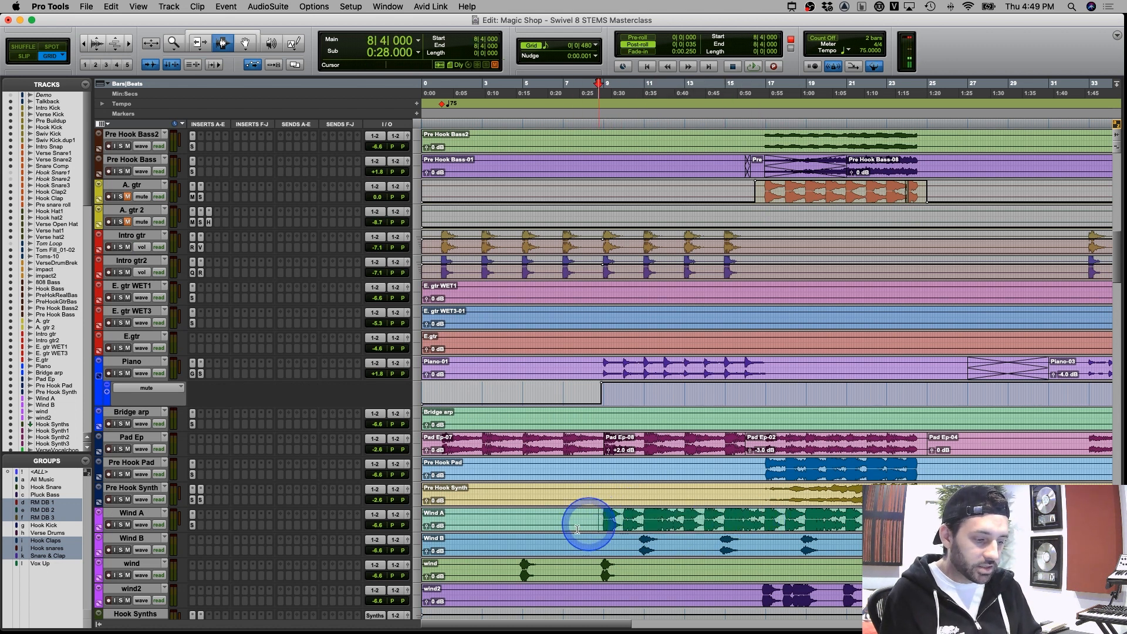
Solo Wind A and play from 8|4|000, add Wind B and wind to the solo, and dismiss the CPU power error
{"action": "left_click", "coordinate": [120, 525]}
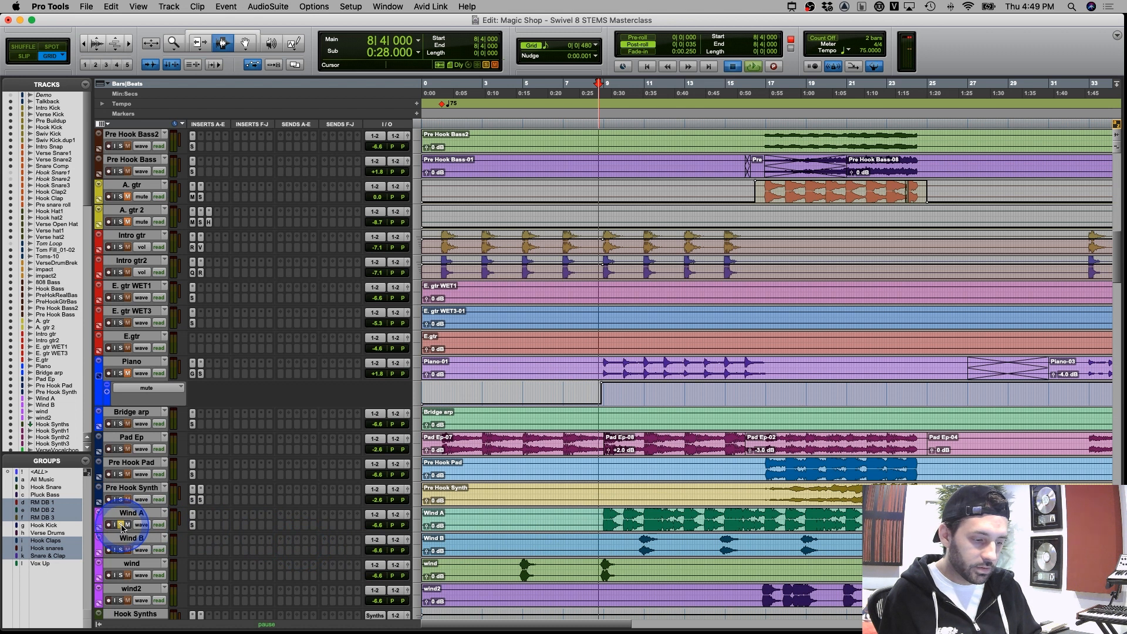
{"action": "key", "text": "space"}
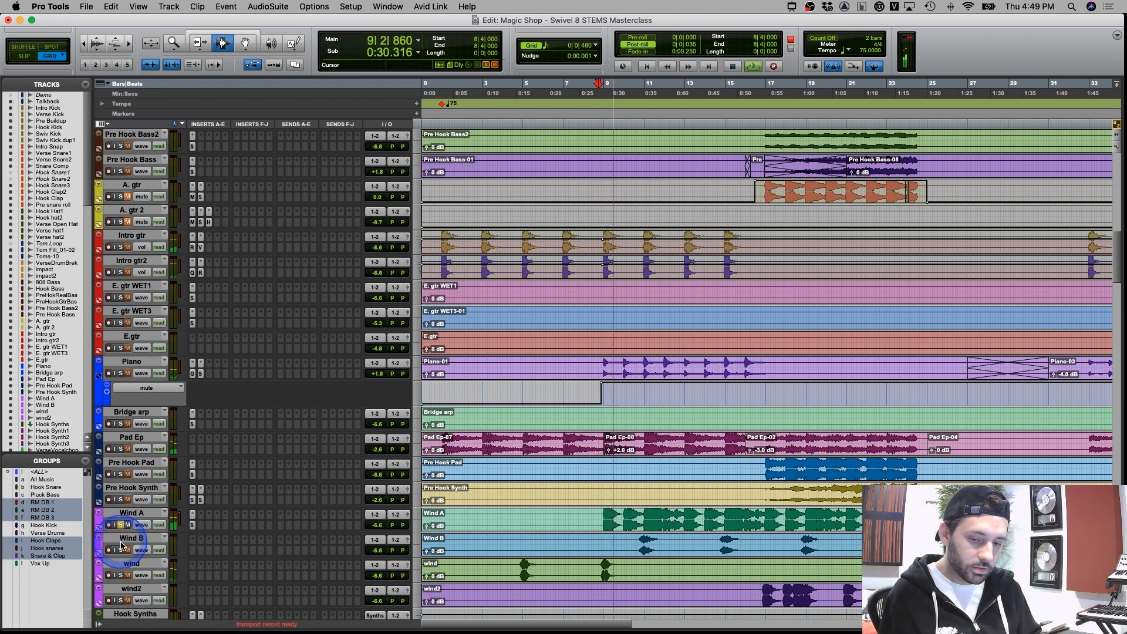
{"action": "left_click", "coordinate": [120, 550]}
{"action": "left_click", "coordinate": [120, 575]}
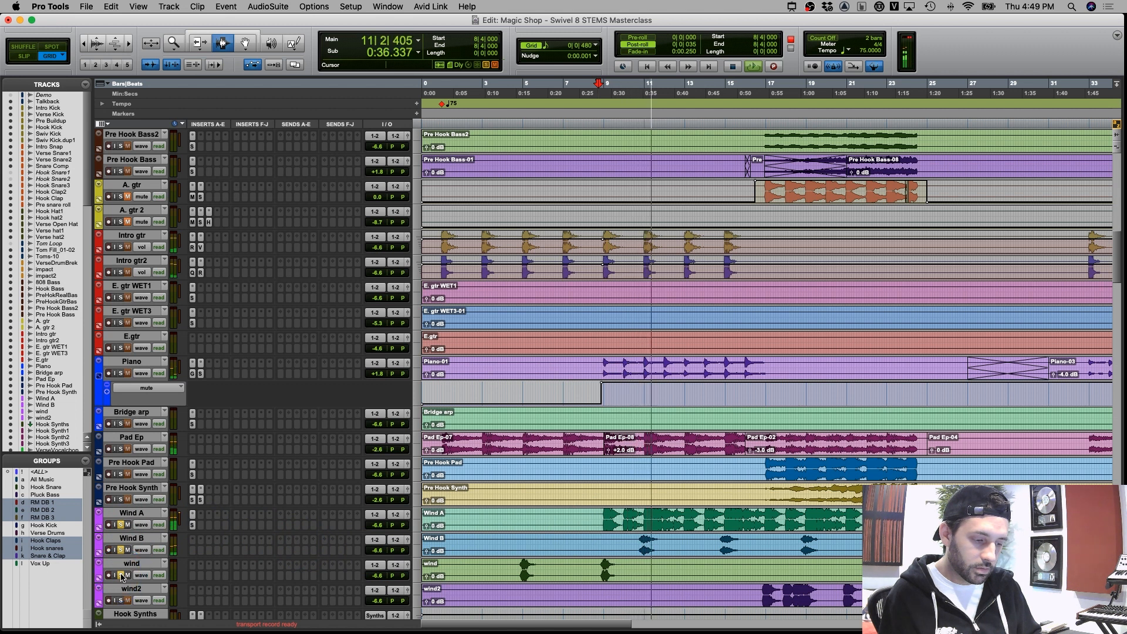
{"action": "left_click", "coordinate": [122, 575]}
{"action": "left_click", "coordinate": [391, 454]}
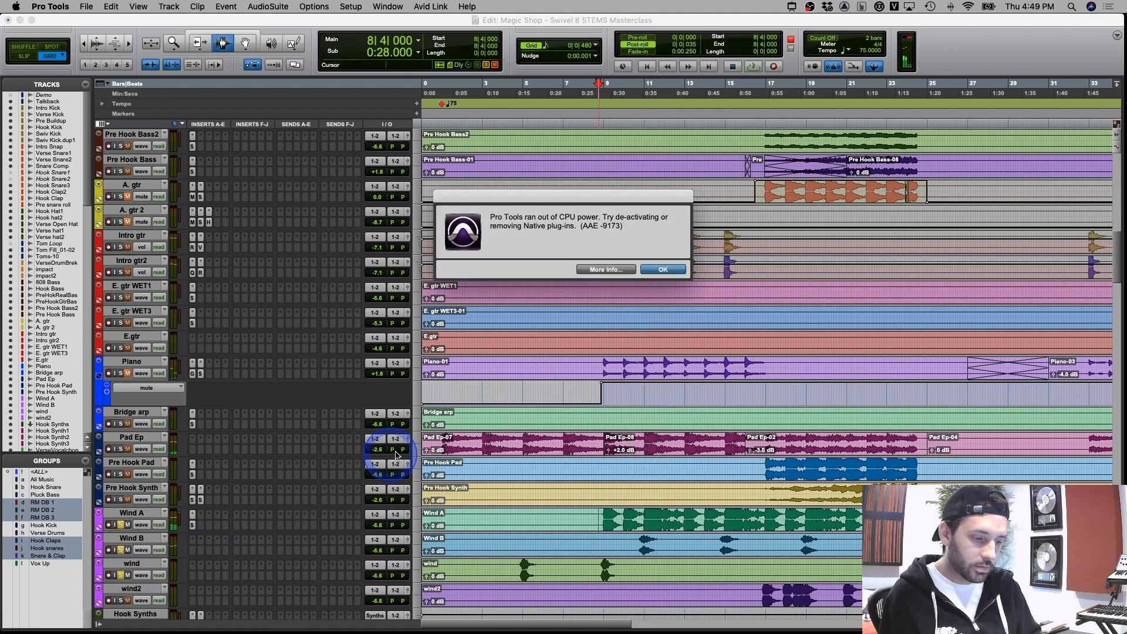
{"action": "key", "text": "Return"}
Place the playback position at 12|1|000 and open Wind A's SSLChannel insert to examine its high-pass filter setting
{"action": "left_click", "coordinate": [636, 508]}
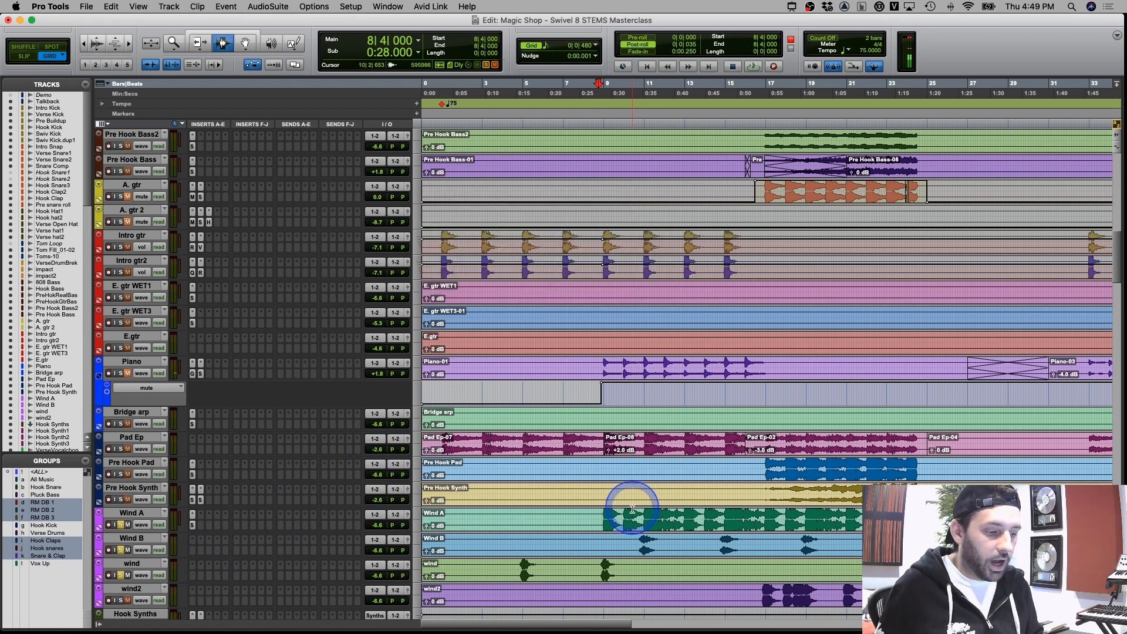
{"action": "left_click", "coordinate": [663, 523]}
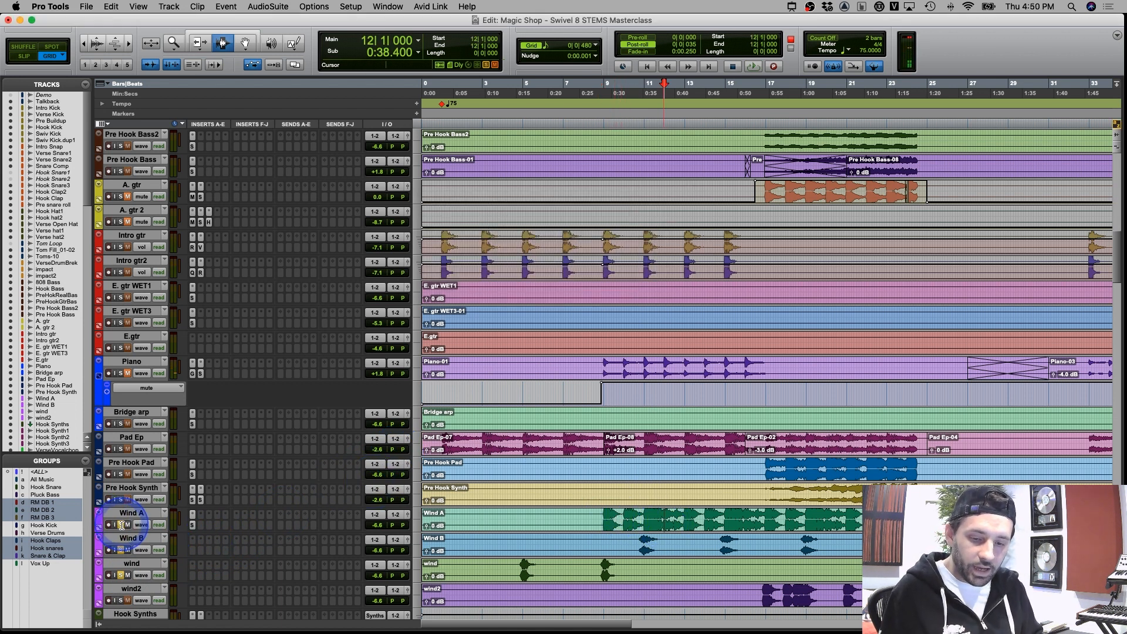
{"action": "left_click", "coordinate": [185, 527]}
{"action": "left_click", "coordinate": [193, 526]}
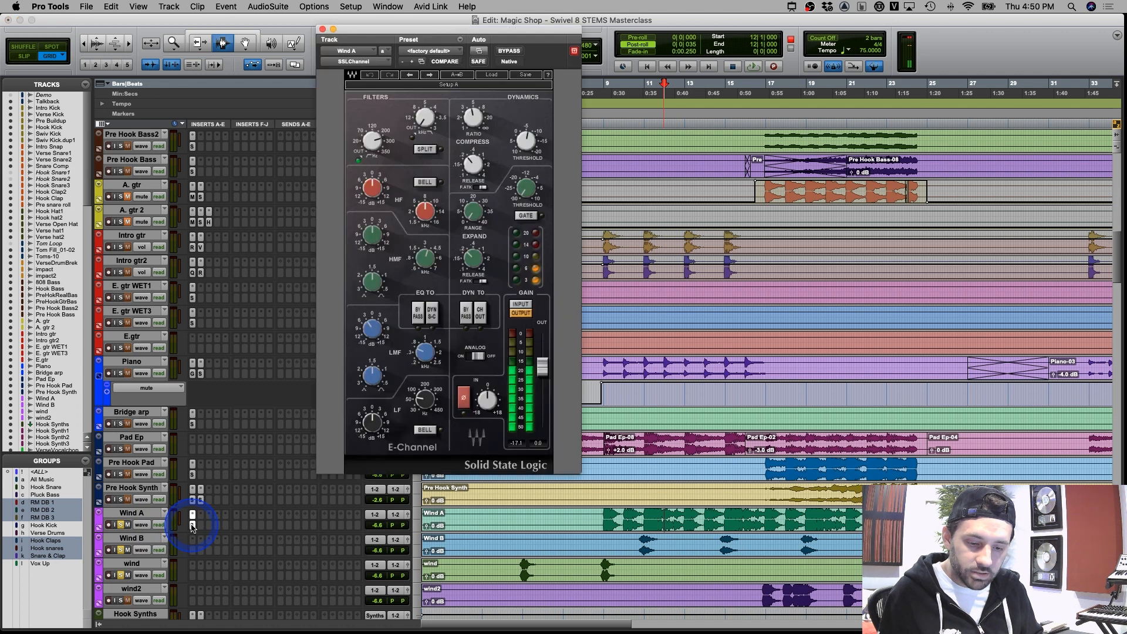
{"action": "left_click", "coordinate": [604, 521]}
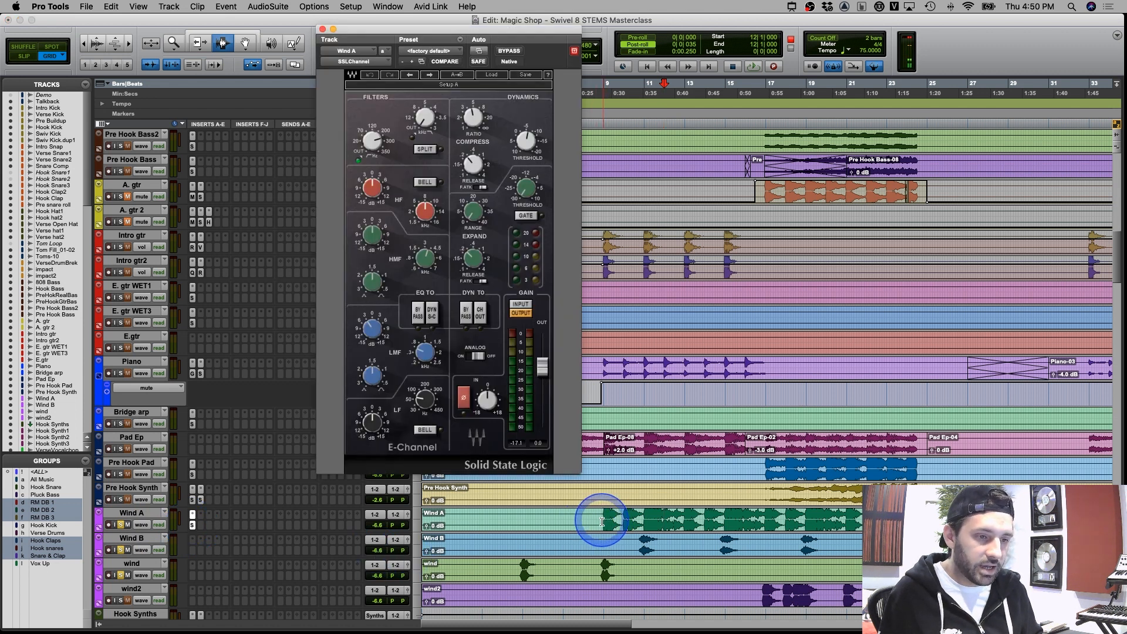
{"action": "left_click", "coordinate": [377, 143]}
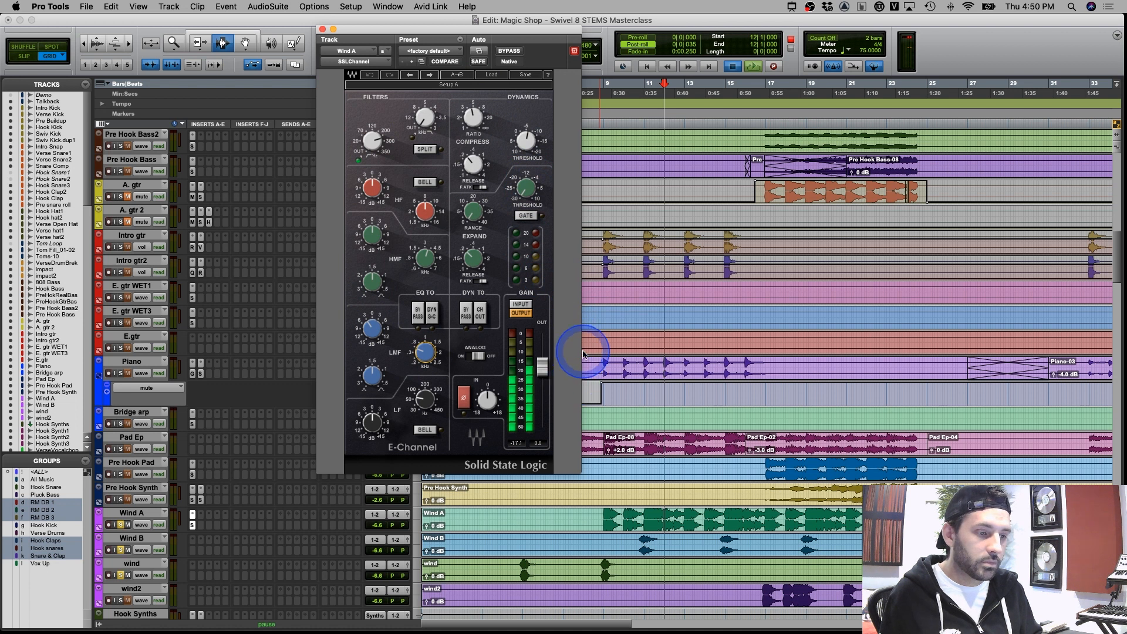
Play the soloed wind tracks while watching the SSLChannel compressor meter, then stop playback and close the plug-in window
{"action": "key", "text": "space"}
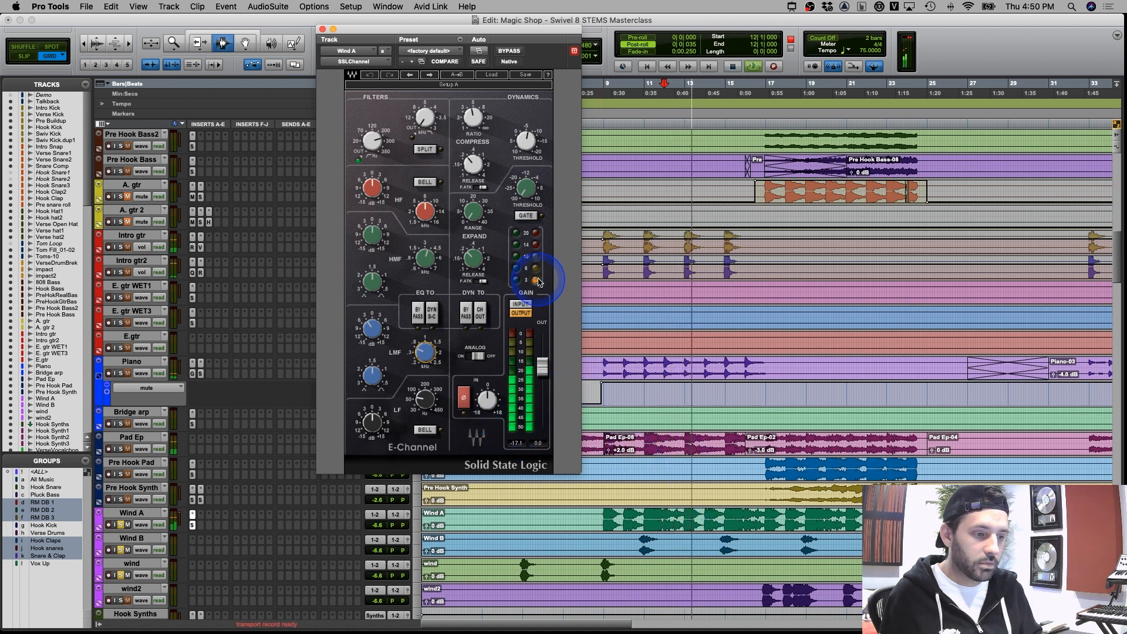
{"action": "key", "text": "space"}
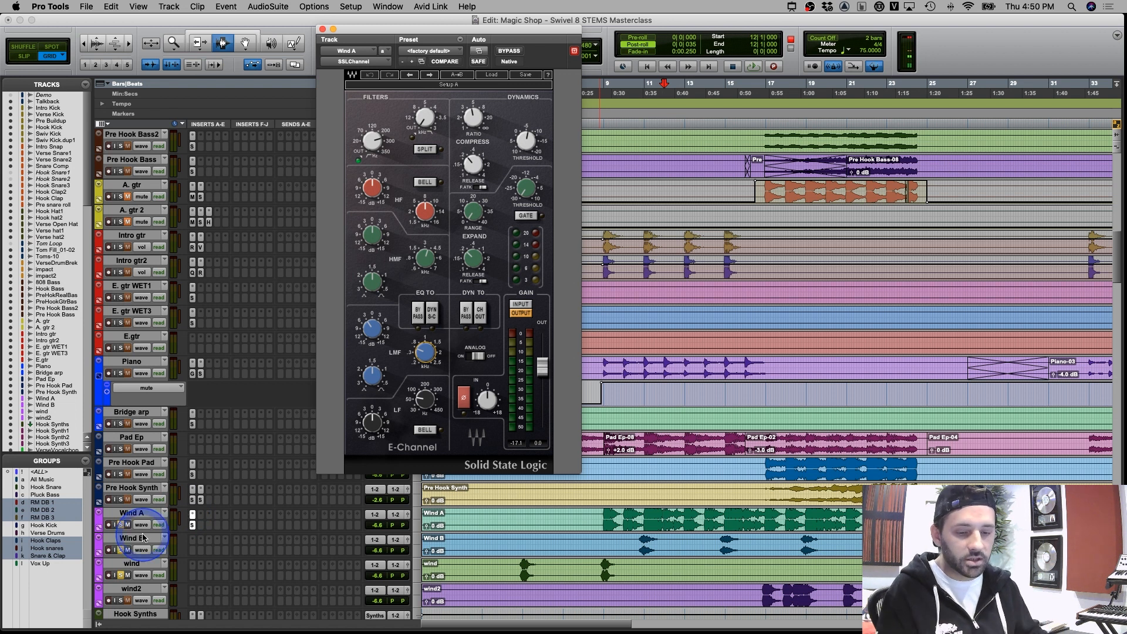
{"action": "left_click", "coordinate": [191, 522]}
Mark passages across the Effect1 to Effect9 tracks, first from 7|4|480 and then from 20|3|480, to review where effects occur
{"action": "scroll", "coordinate": [811, 484], "scroll_direction": "down", "scroll_amount": 5}
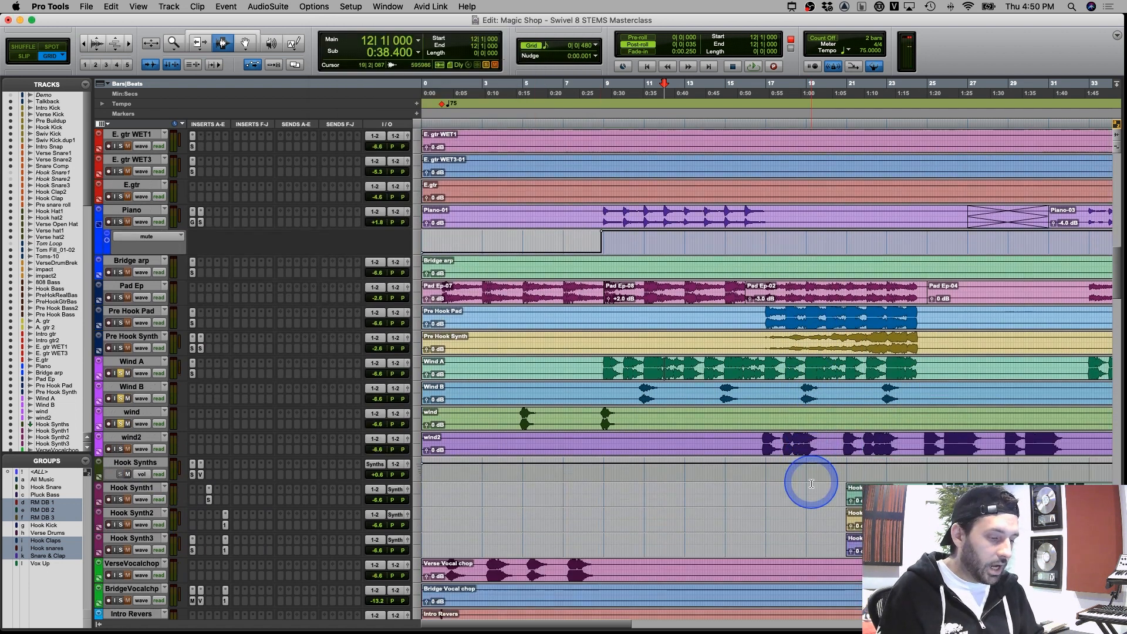
{"action": "scroll", "coordinate": [812, 484], "scroll_direction": "down", "scroll_amount": 10}
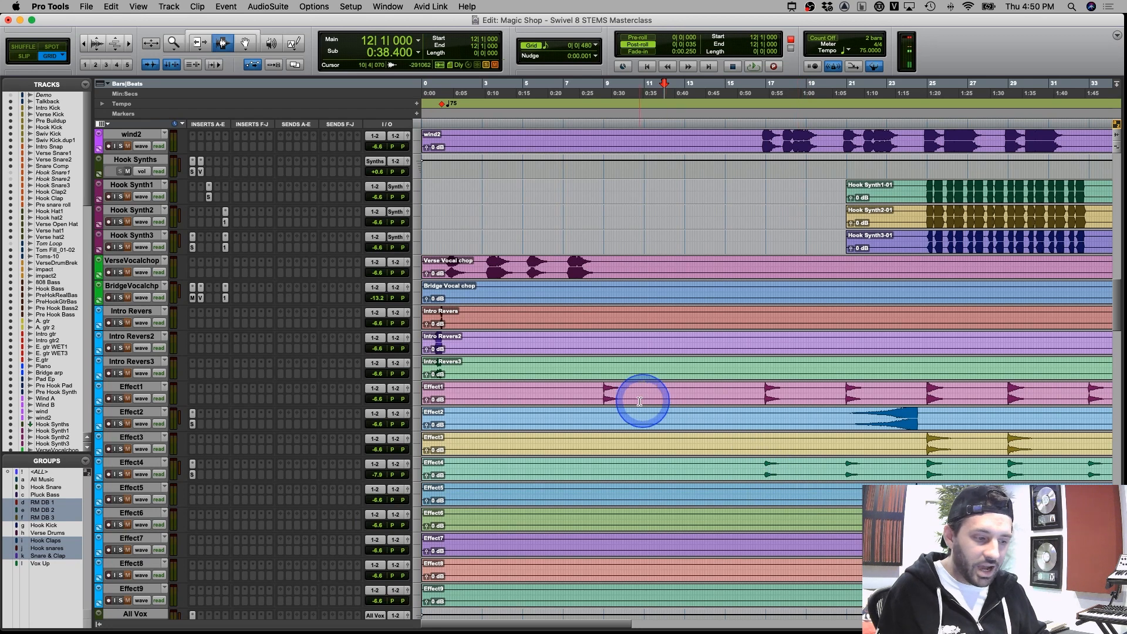
{"action": "left_click", "coordinate": [605, 394]}
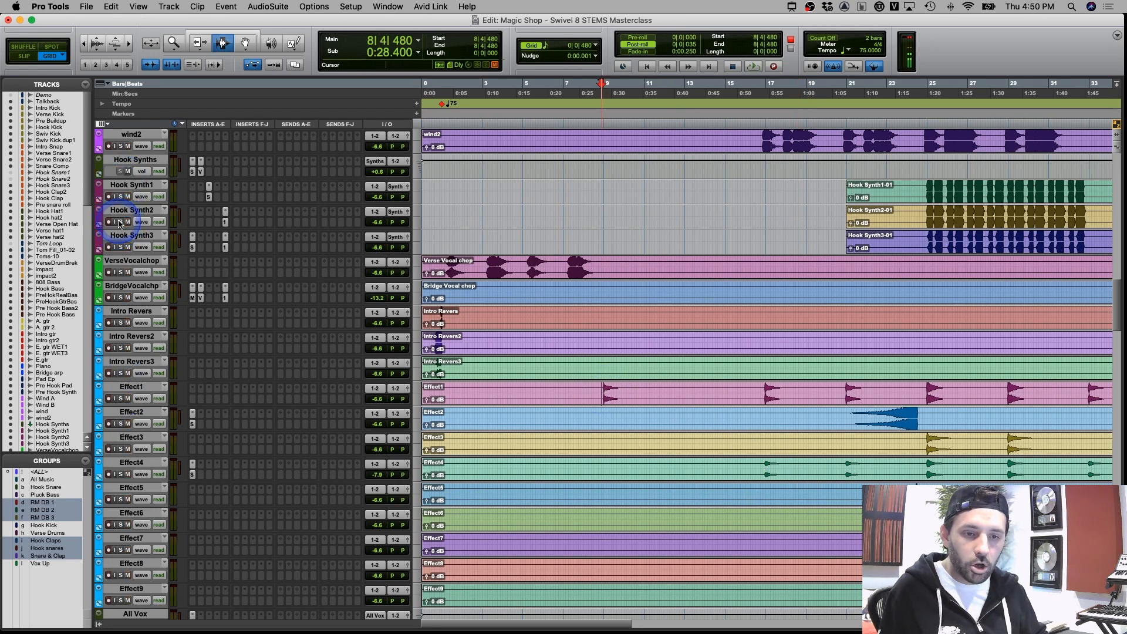
{"action": "left_click_drag", "start_coordinate": [584, 392], "coordinate": [938, 596]}
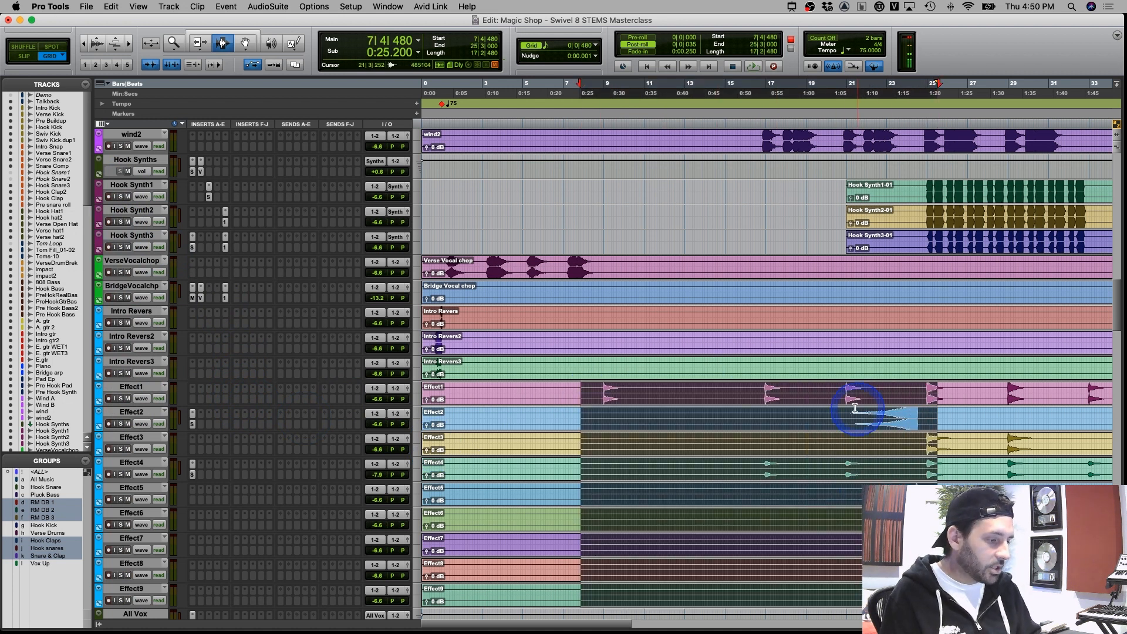
{"action": "left_click_drag", "start_coordinate": [837, 398], "coordinate": [948, 573]}
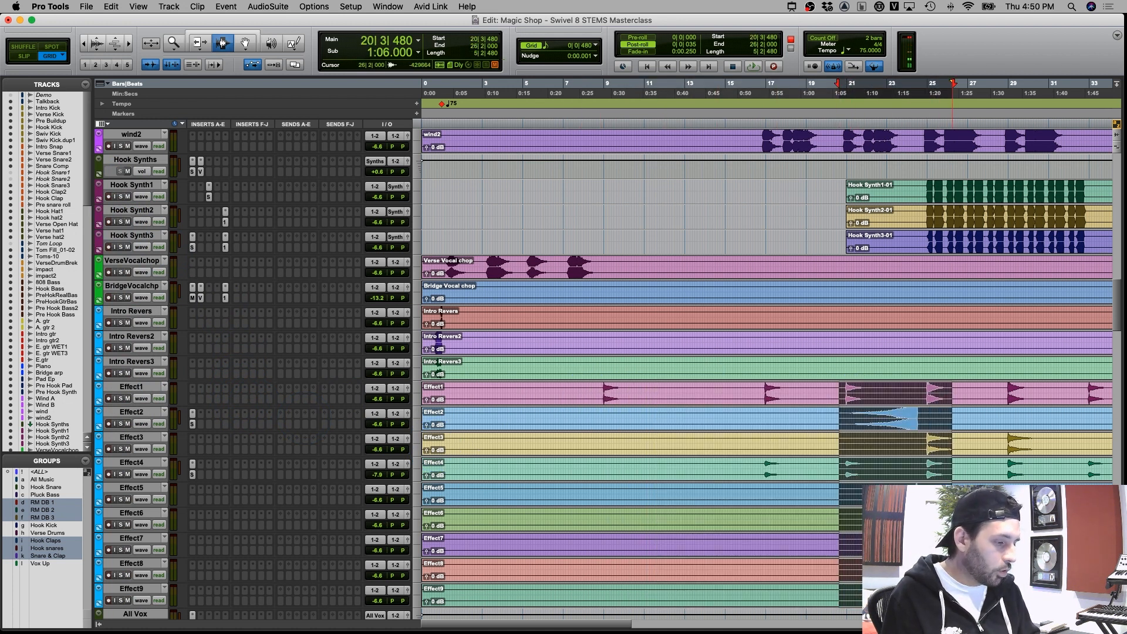
Solo the Effect1 track, play it from 8|4|000 and stop playback
{"action": "left_click", "coordinate": [597, 391]}
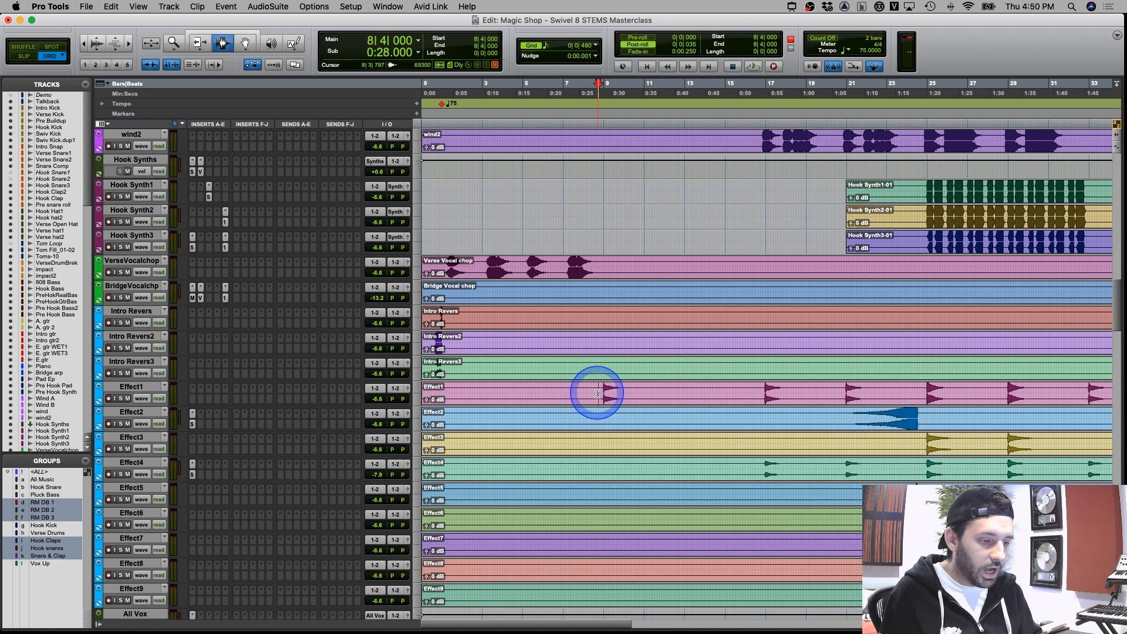
{"action": "left_click", "coordinate": [122, 400]}
{"action": "key", "text": "space"}
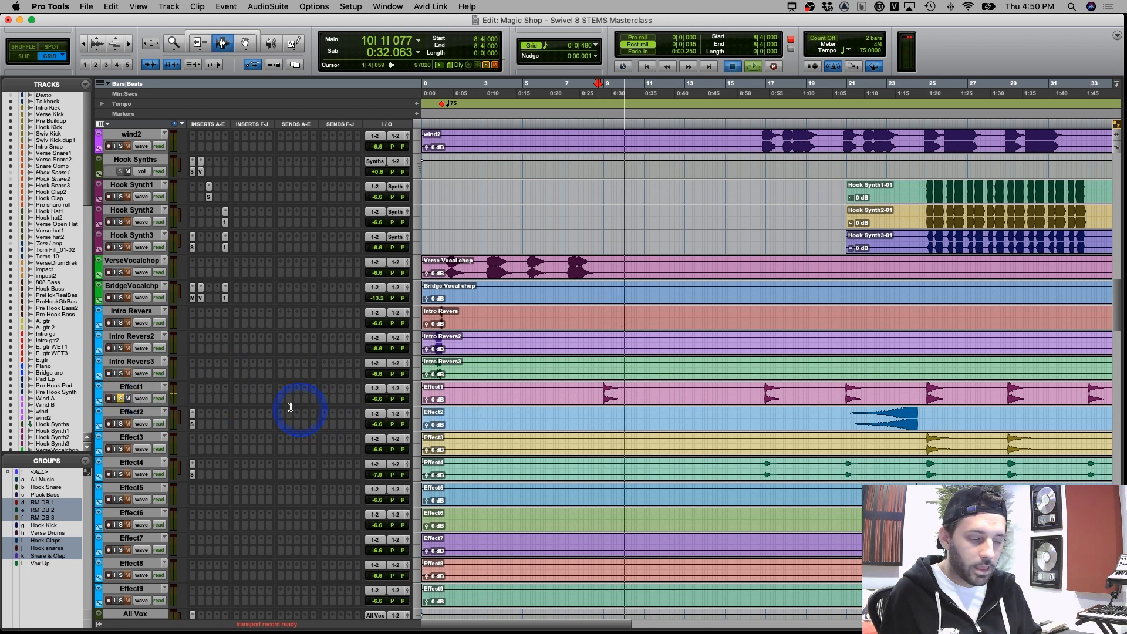
{"action": "key", "text": "space"}
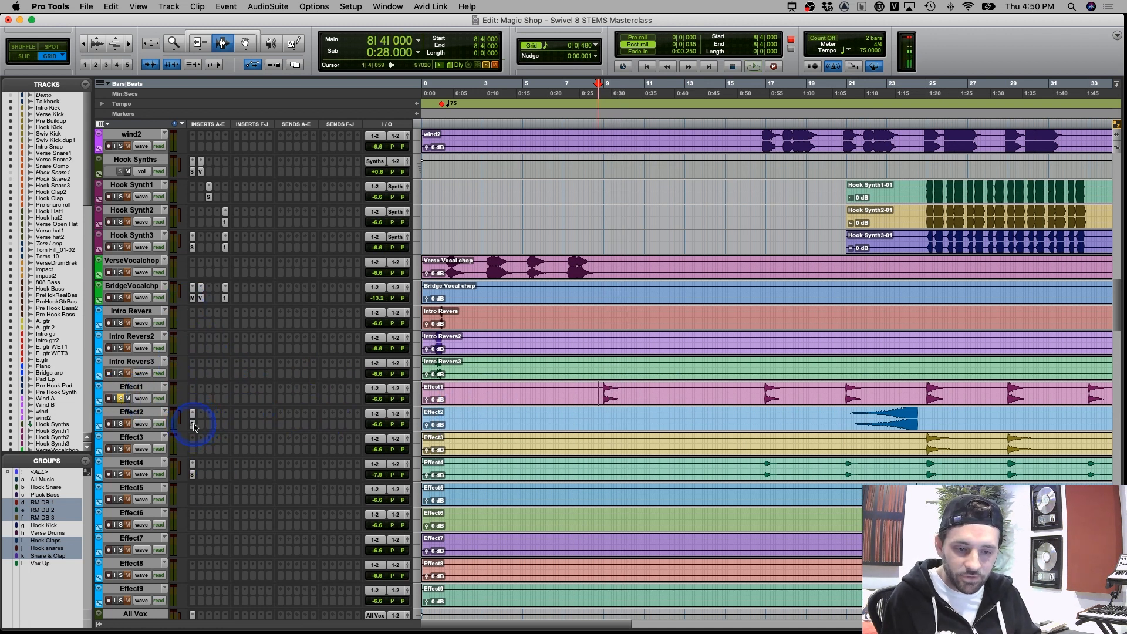
Open the SSLChannel inserts on Effect2 and Effect4 to examine Effect2's high-pass filter and Effect4's HF gain
{"action": "left_click", "coordinate": [193, 424]}
{"action": "left_click", "coordinate": [376, 144]}
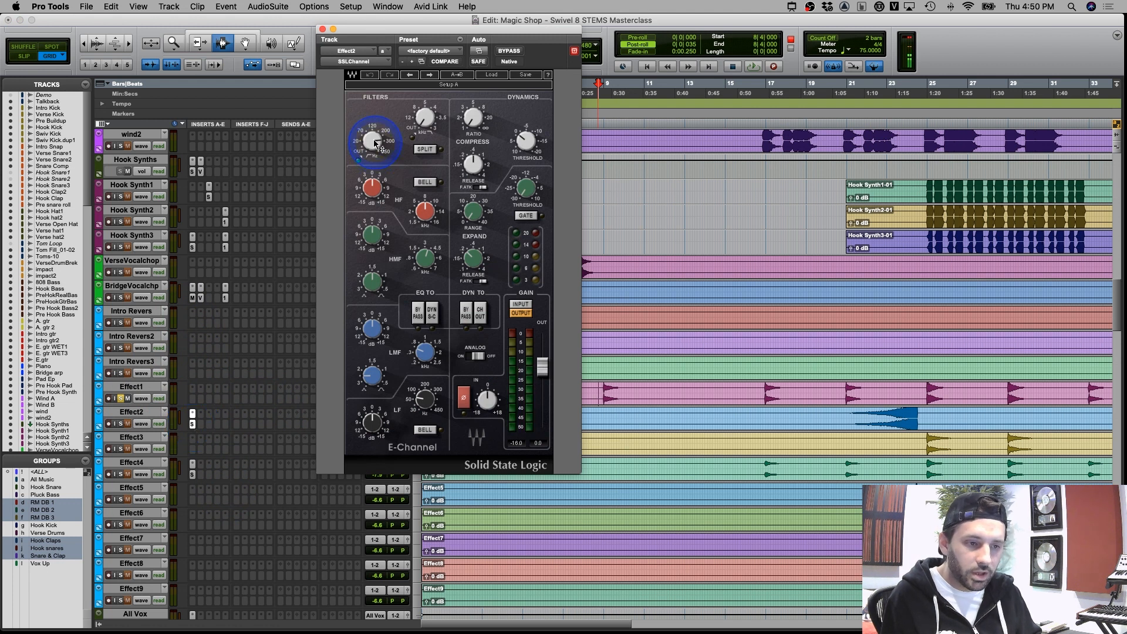
{"action": "left_click", "coordinate": [192, 477]}
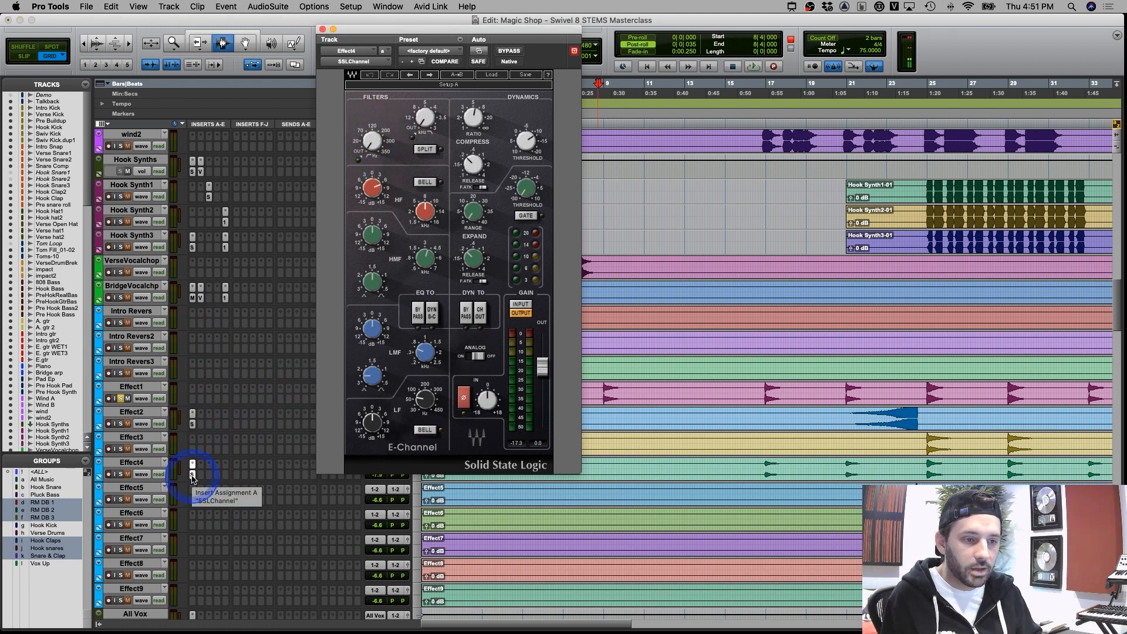
{"action": "left_click", "coordinate": [373, 194]}
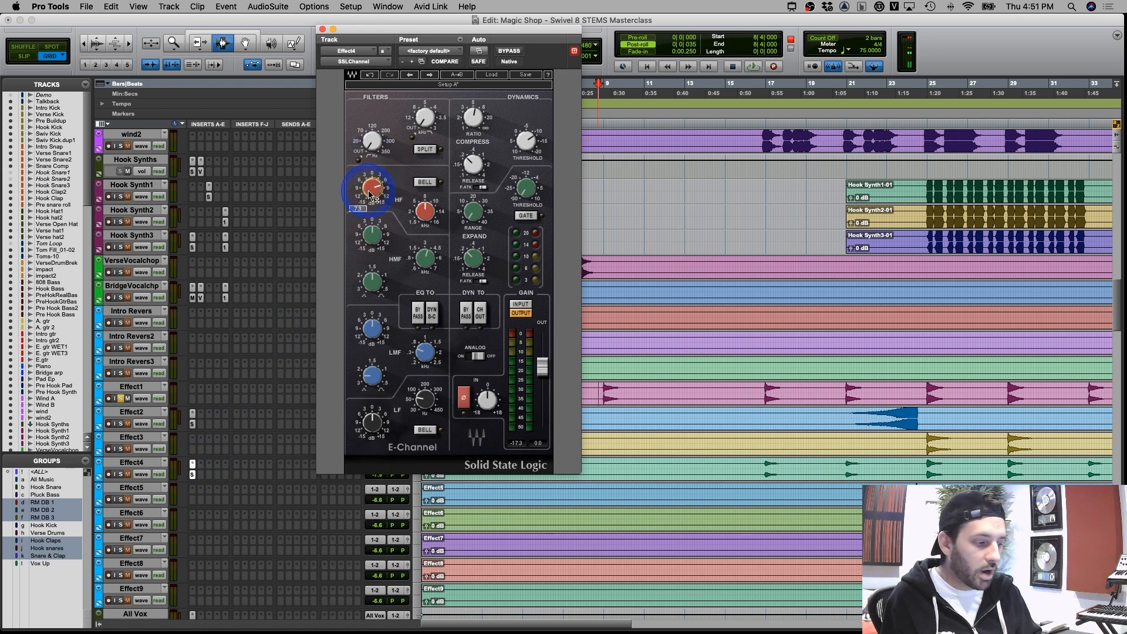
{"action": "left_click", "coordinate": [575, 147]}
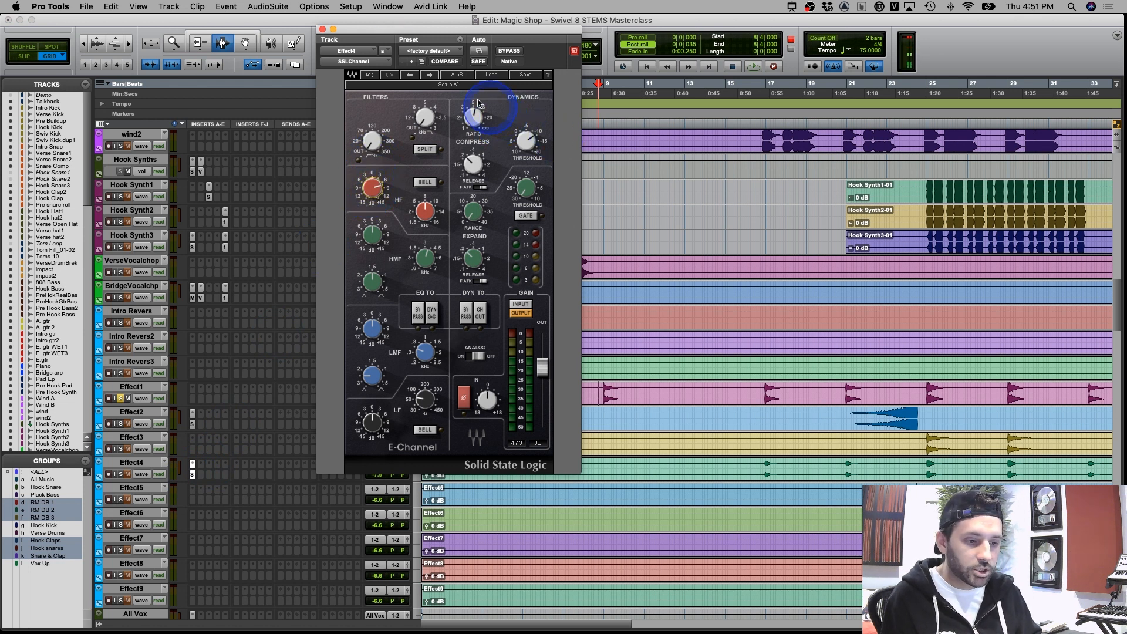
Close the SSLChannel plug-in window and try to play the session from 16|1|480 at the drum tracks
{"action": "left_click", "coordinate": [322, 29]}
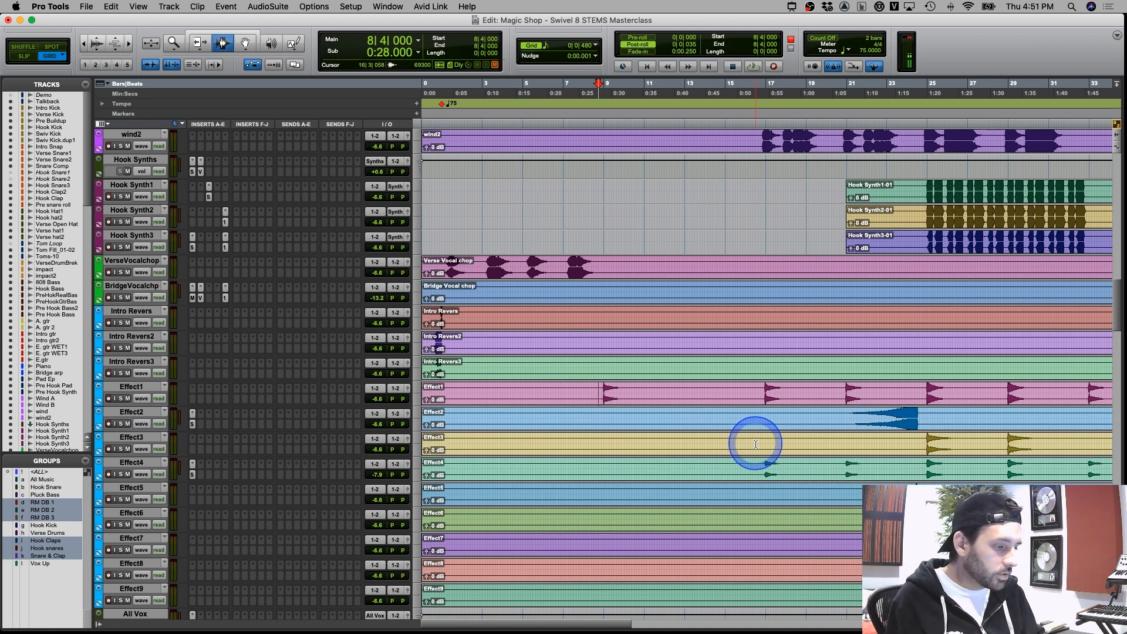
{"action": "scroll", "coordinate": [756, 445], "scroll_direction": "up", "scroll_amount": 10}
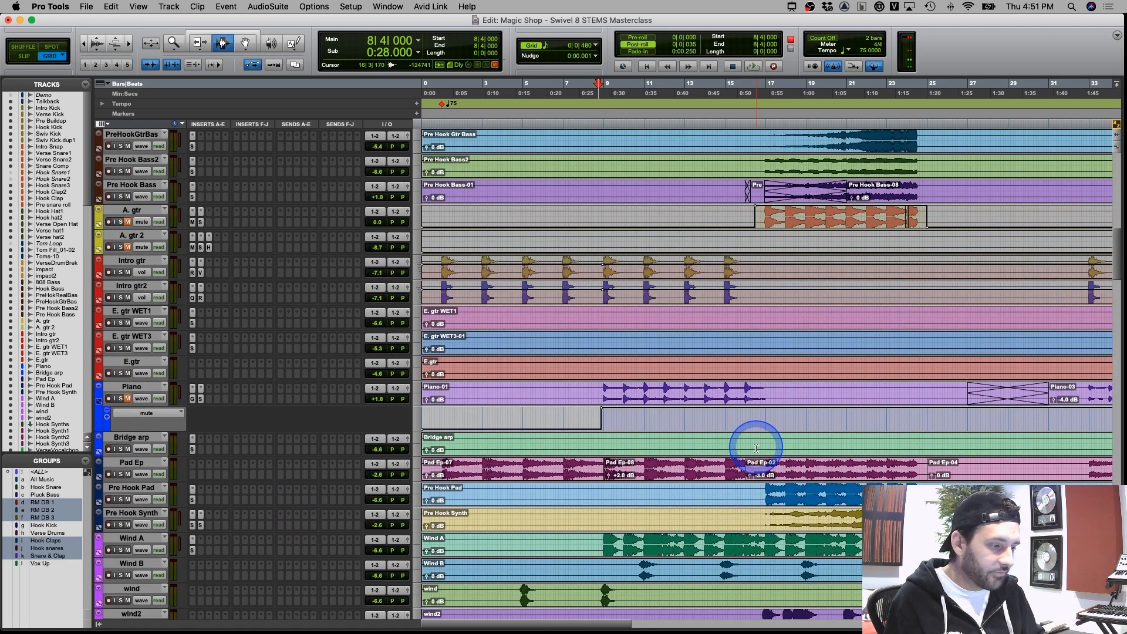
{"action": "scroll", "coordinate": [756, 447], "scroll_direction": "up", "scroll_amount": 15}
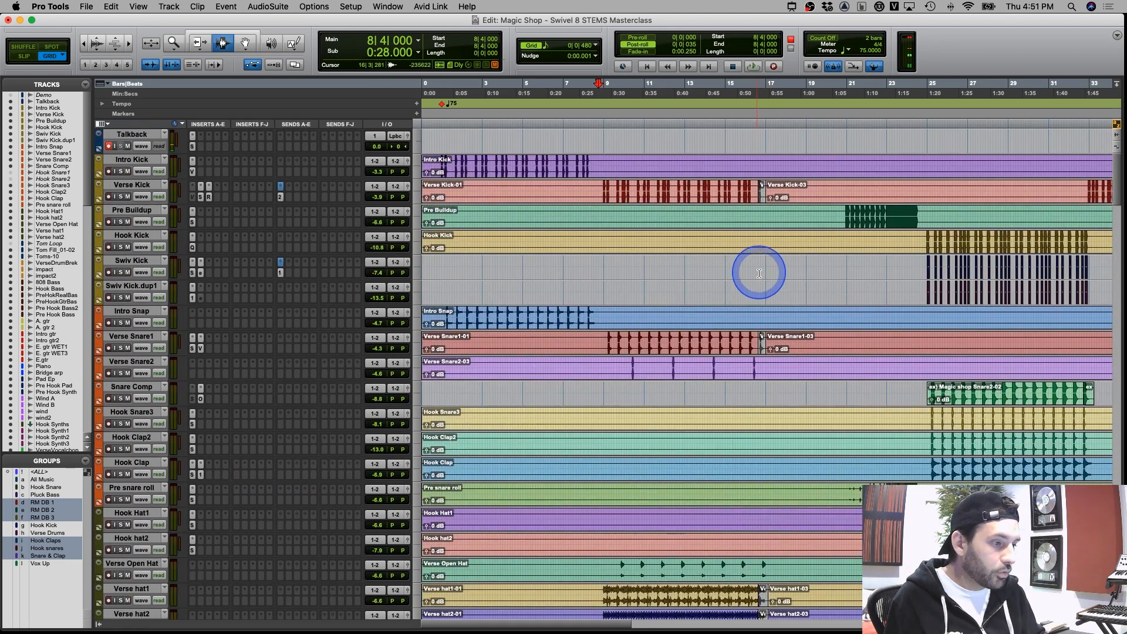
{"action": "left_click", "coordinate": [749, 287]}
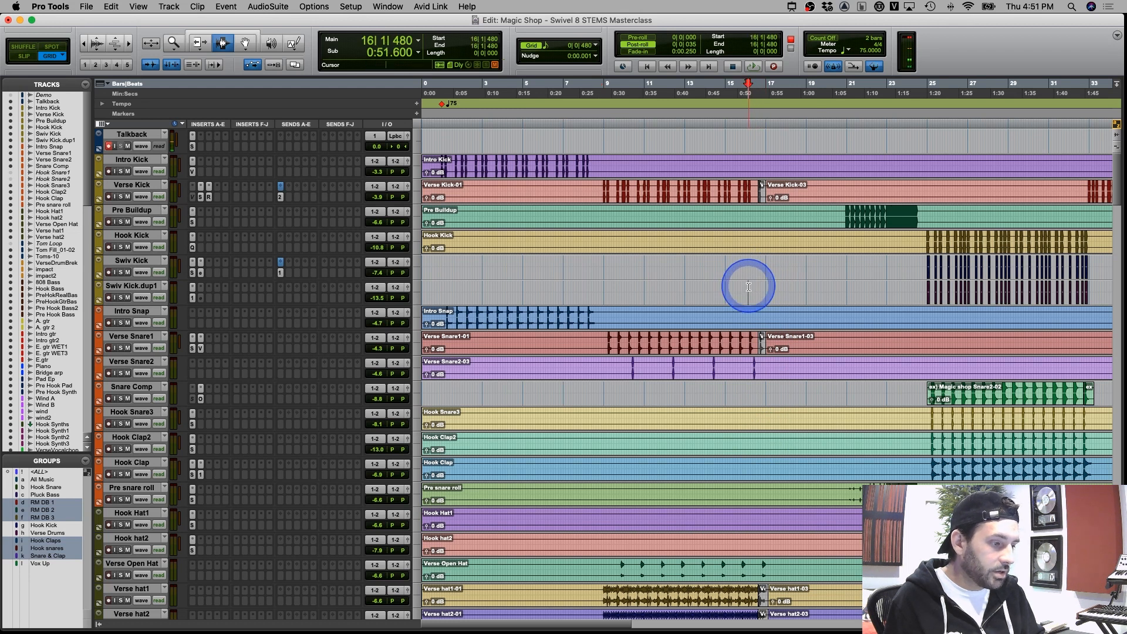
{"action": "scroll", "coordinate": [748, 287], "scroll_direction": "right", "scroll_amount": 5}
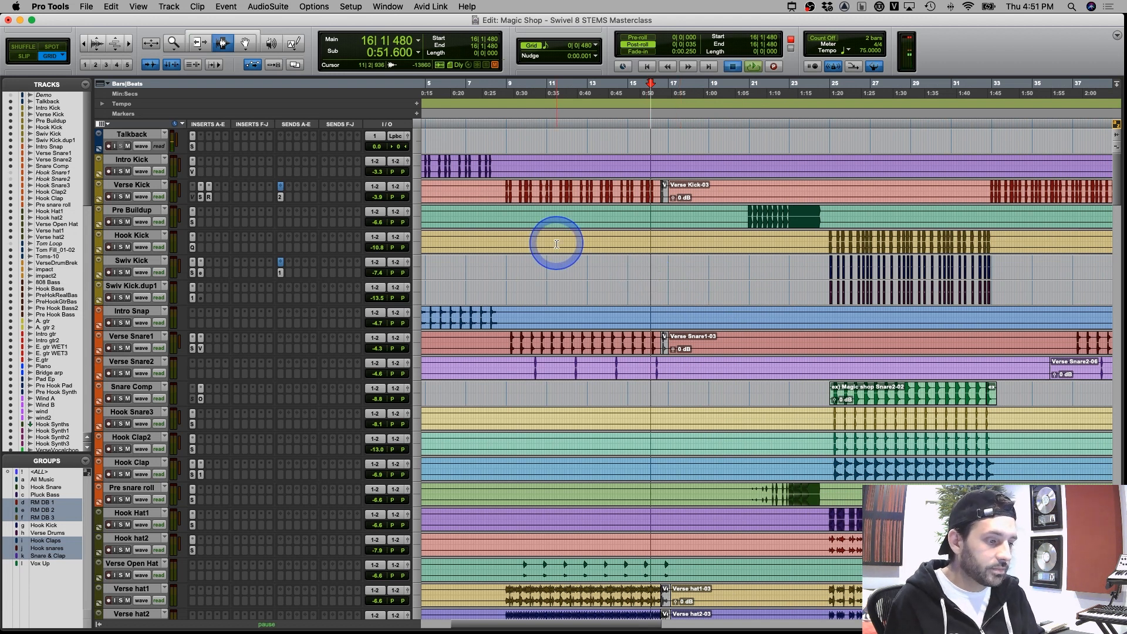
{"action": "key", "text": "space"}
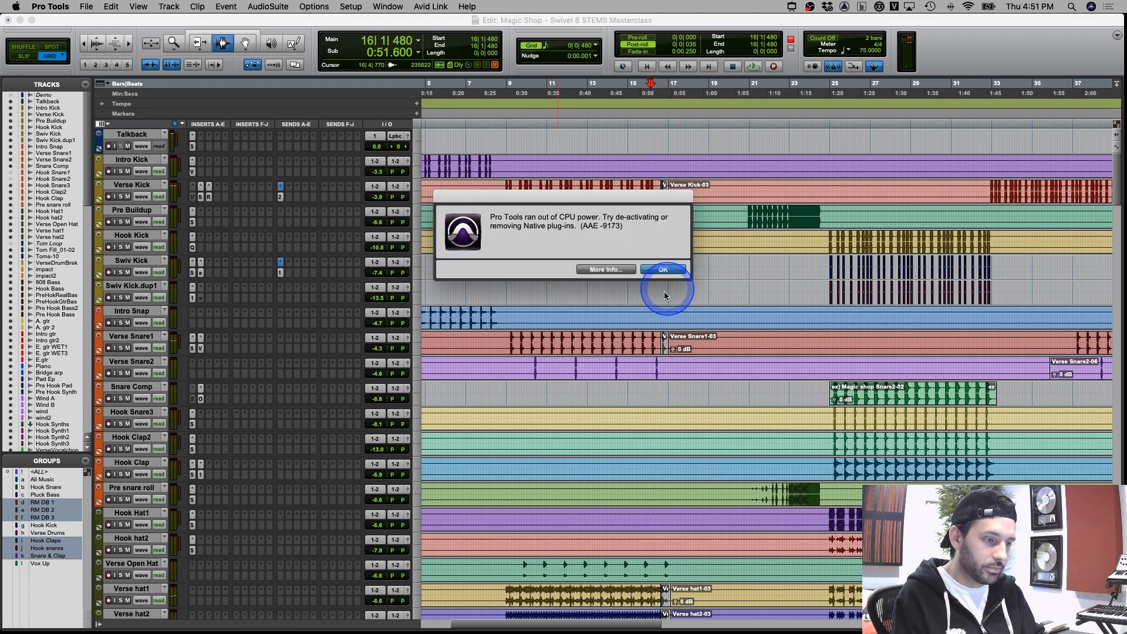
{"action": "key", "text": "Return"}
Move the playback start to 16|3|480, just before the pre-hook, and try to play from there
{"action": "left_click", "coordinate": [677, 301]}
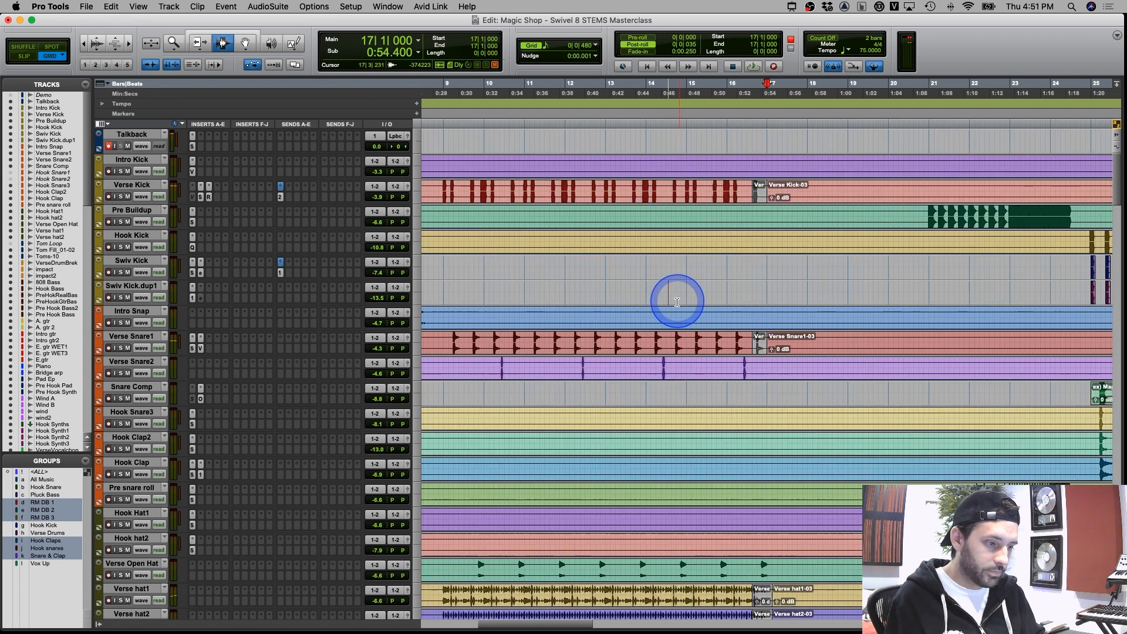
{"action": "key", "text": "super+bracketright"}
{"action": "left_click", "coordinate": [738, 298]}
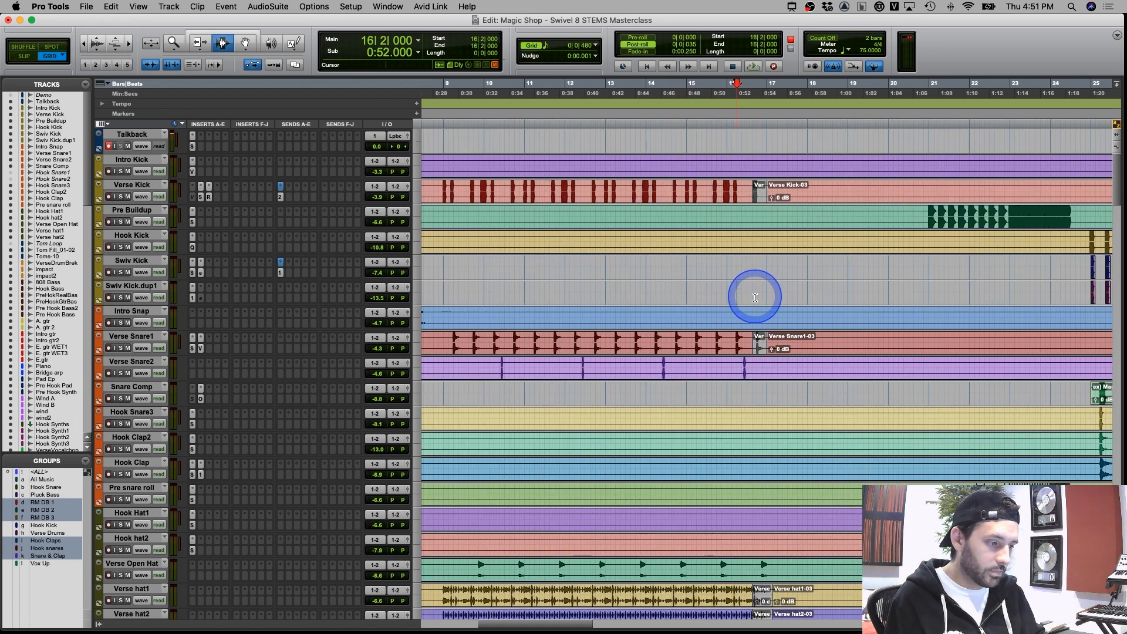
{"action": "left_click", "coordinate": [746, 302]}
{"action": "key", "text": "space"}
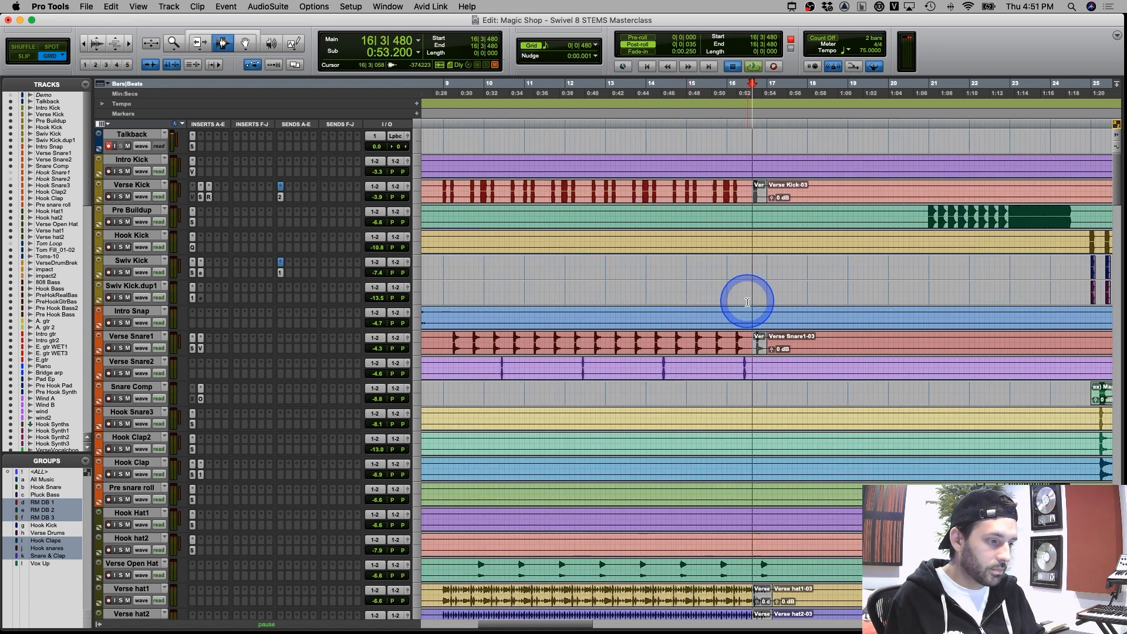
{"action": "left_click", "coordinate": [662, 272]}
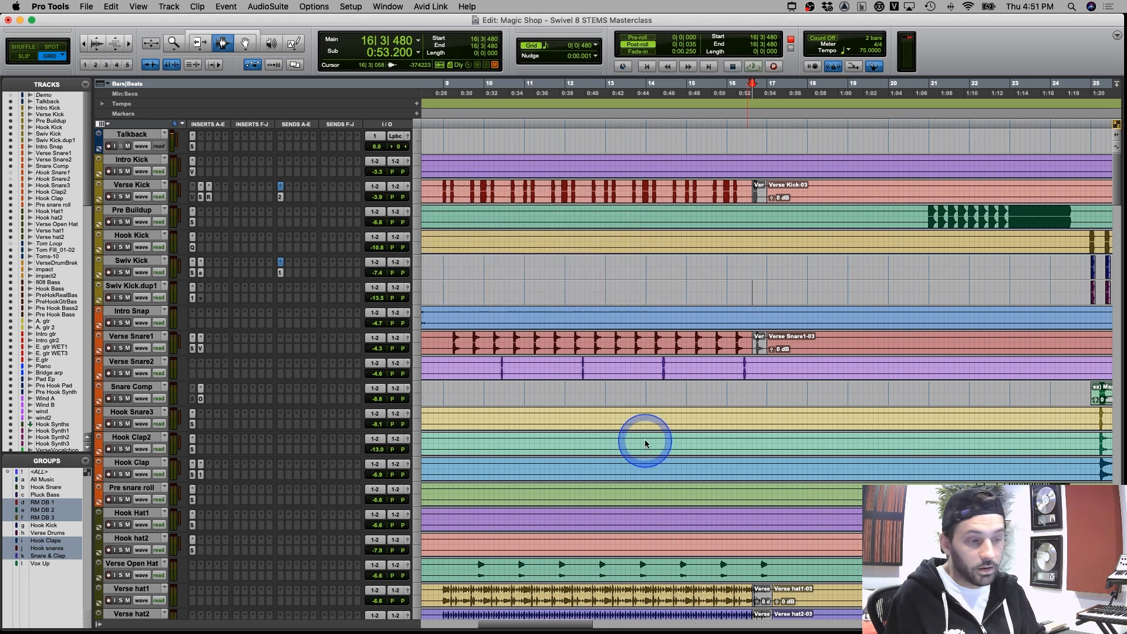
Examine the music, vocal, background vocal, reverb and delay tracks down to Doubler, returning to the drum tracks
{"action": "scroll", "coordinate": [619, 491], "scroll_direction": "down", "scroll_amount": 5}
{"action": "scroll", "coordinate": [623, 492], "scroll_direction": "down", "scroll_amount": 15}
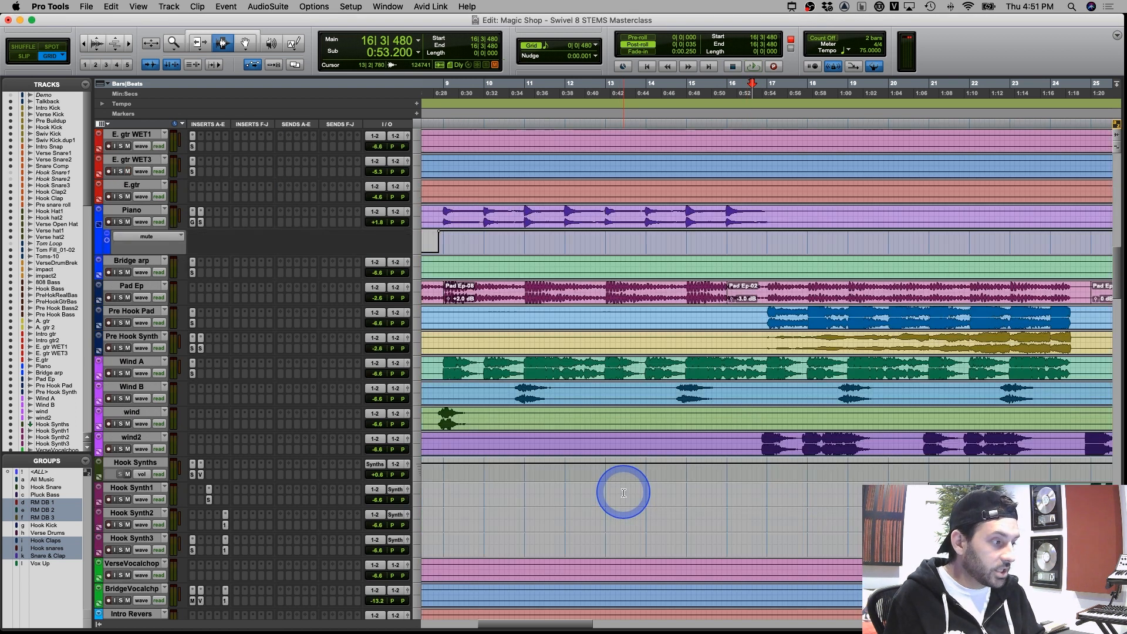
{"action": "scroll", "coordinate": [623, 494], "scroll_direction": "down", "scroll_amount": 15}
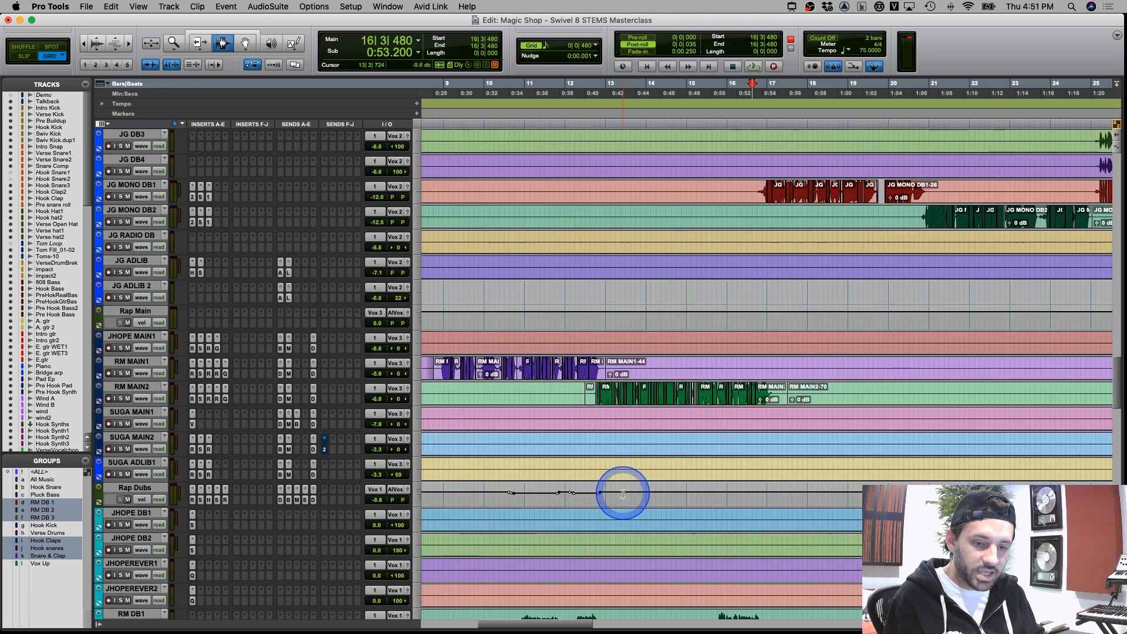
{"action": "scroll", "coordinate": [599, 490], "scroll_direction": "down", "scroll_amount": 15}
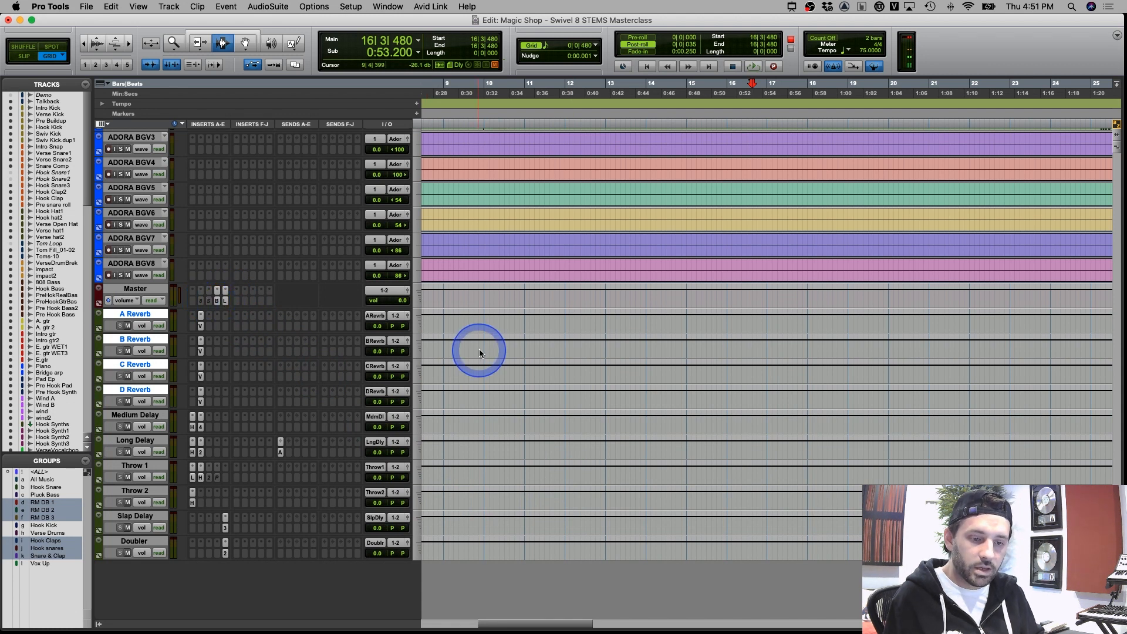
{"action": "scroll", "coordinate": [529, 398], "scroll_direction": "up", "scroll_amount": 5}
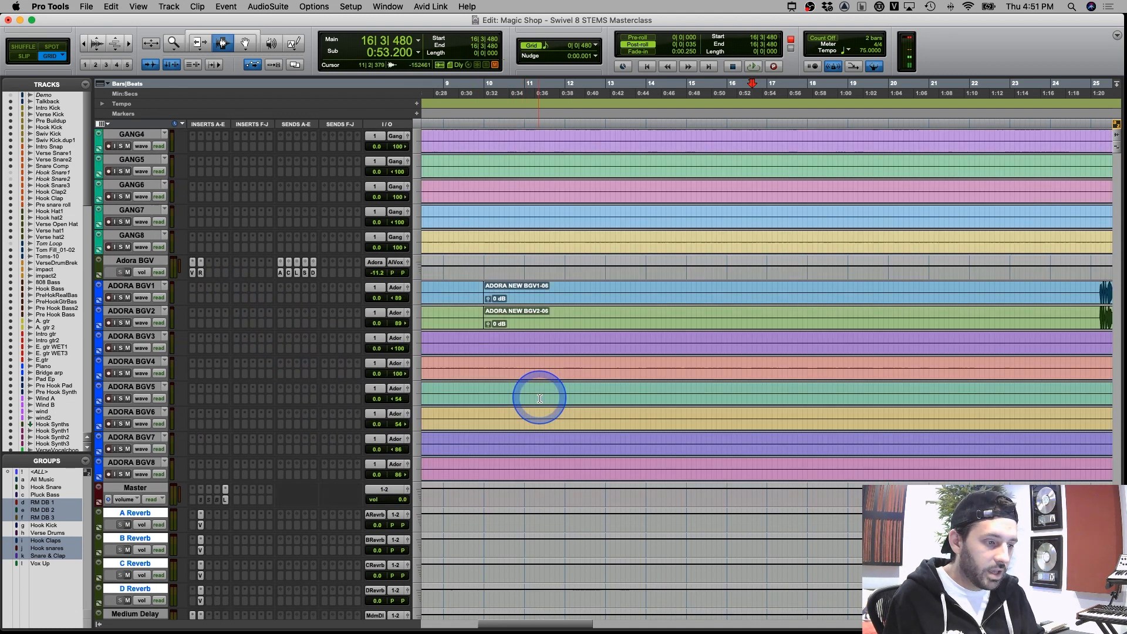
{"action": "scroll", "coordinate": [539, 399], "scroll_direction": "up", "scroll_amount": 10}
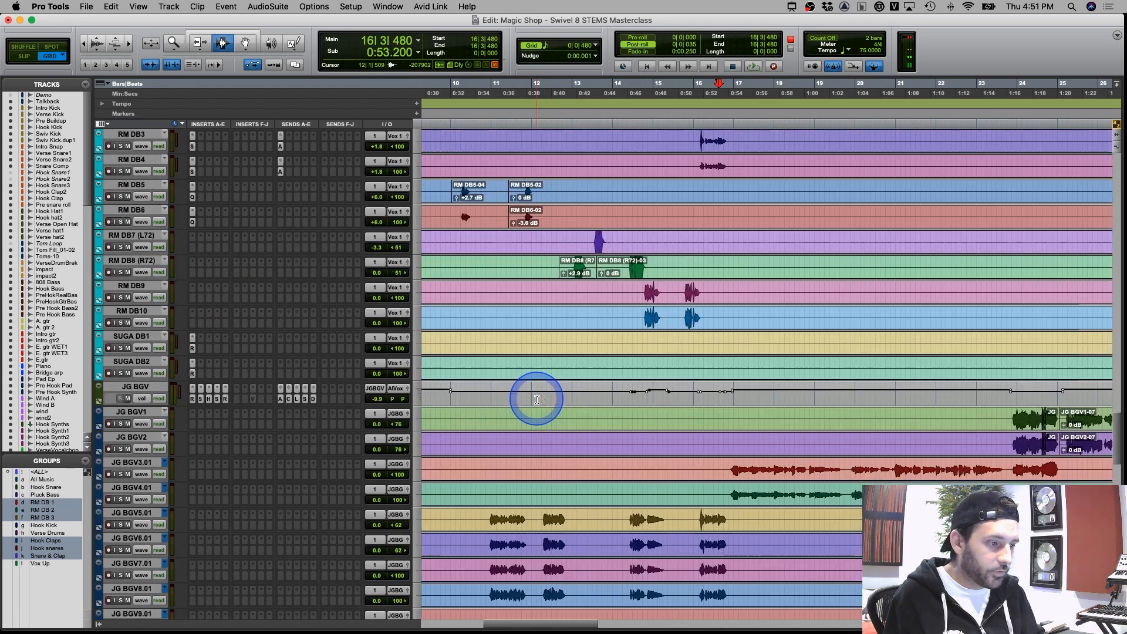
{"action": "scroll", "coordinate": [537, 399], "scroll_direction": "up", "scroll_amount": 10}
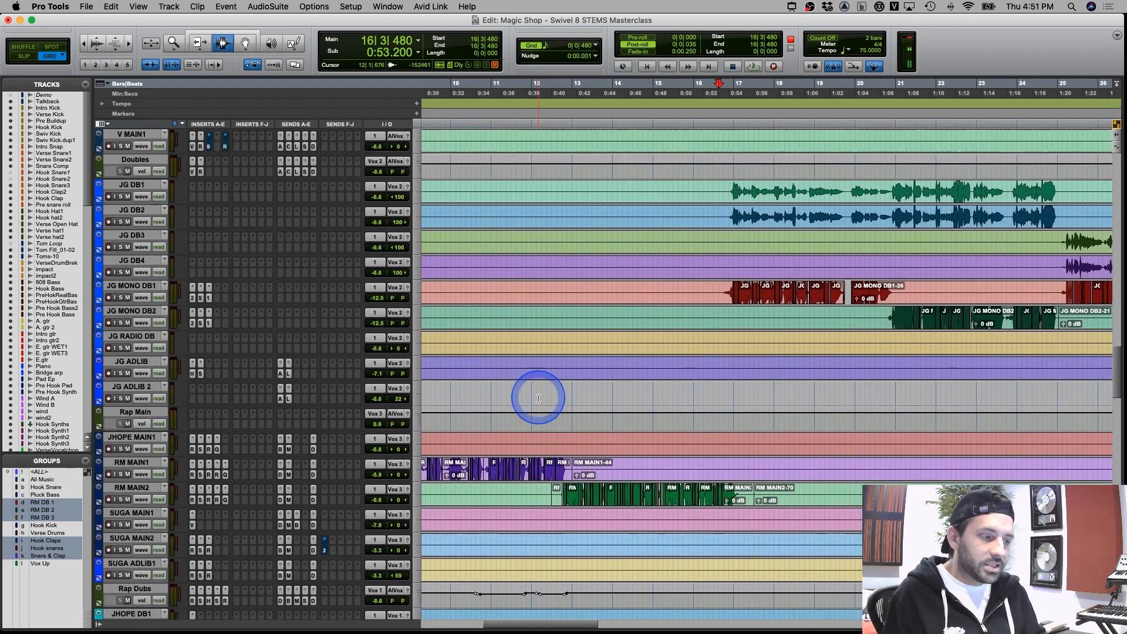
{"action": "scroll", "coordinate": [538, 398], "scroll_direction": "up", "scroll_amount": 6}
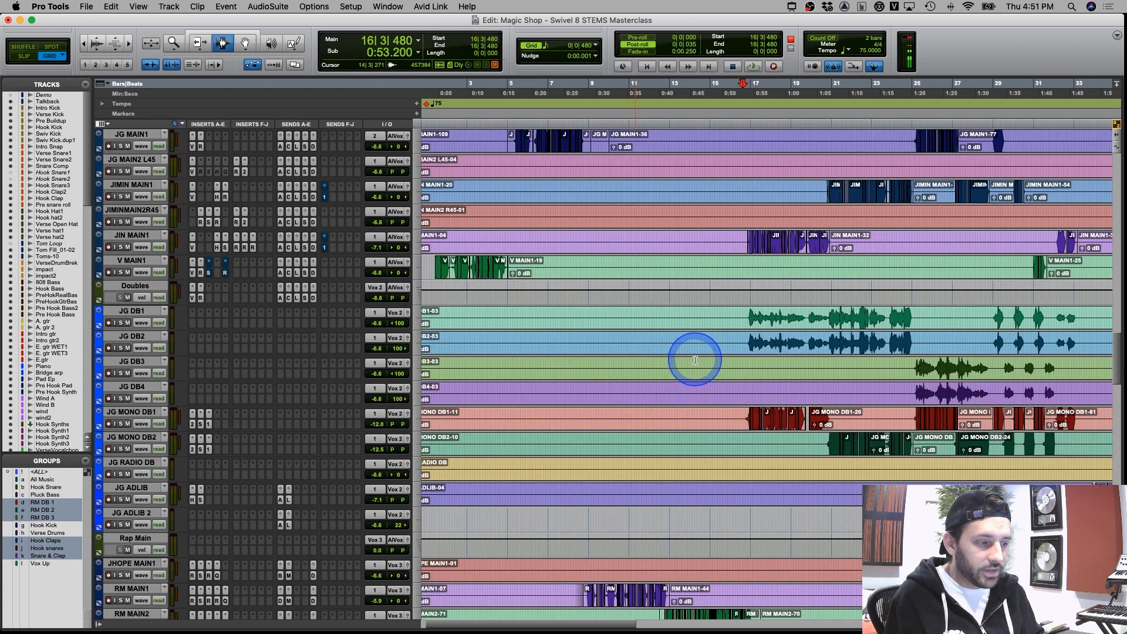
{"action": "scroll", "coordinate": [693, 361], "scroll_direction": "up", "scroll_amount": 10}
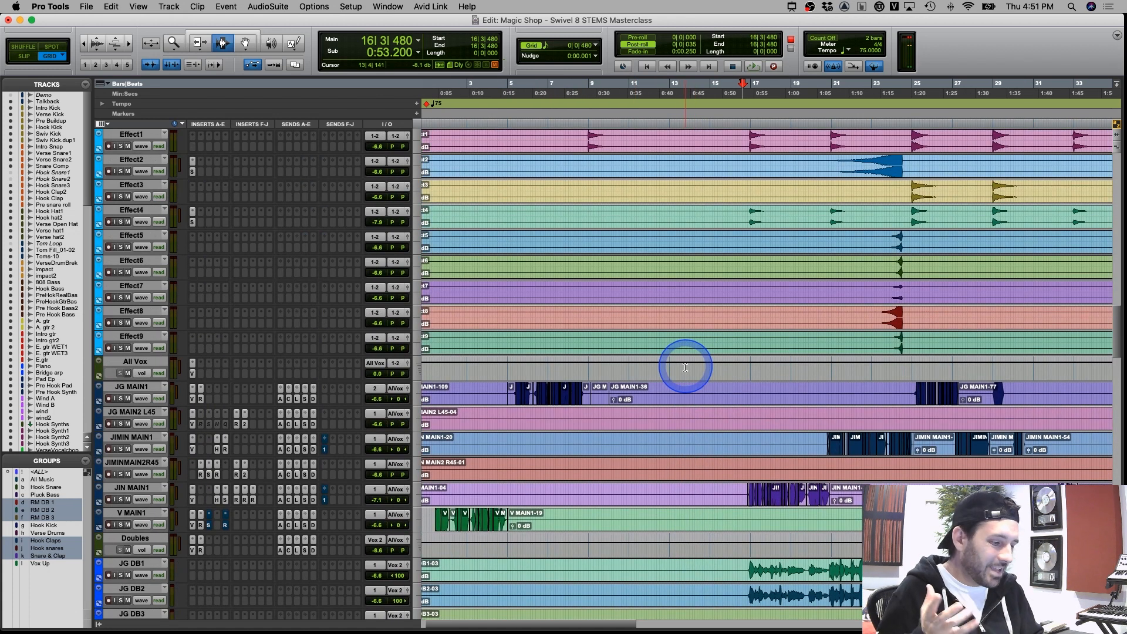
{"action": "scroll", "coordinate": [699, 358], "scroll_direction": "up", "scroll_amount": 15}
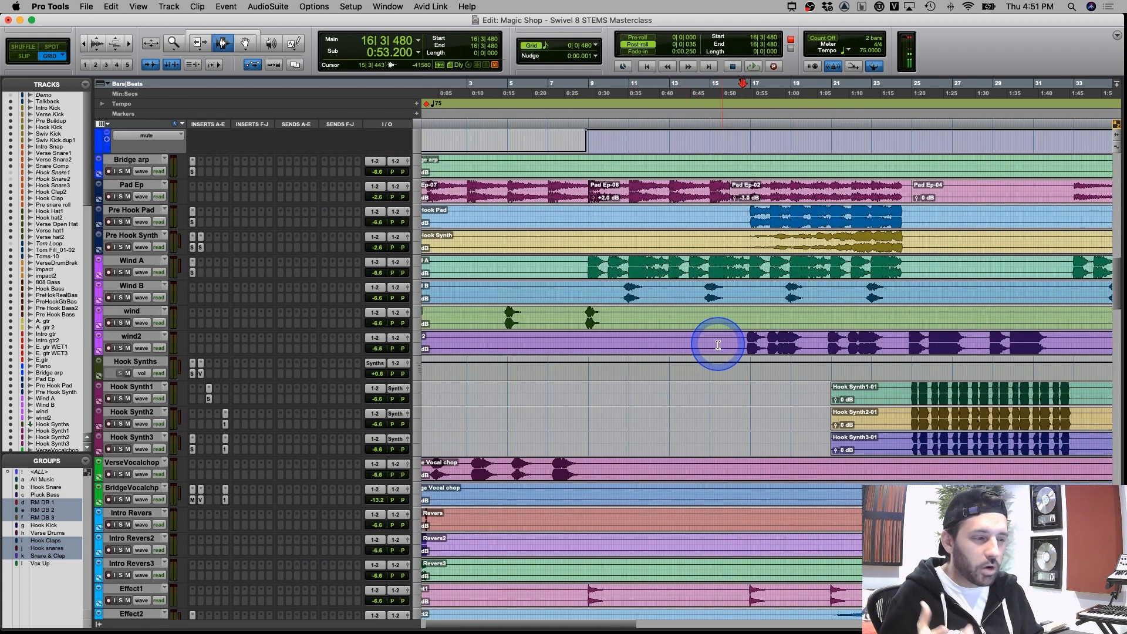
{"action": "scroll", "coordinate": [718, 346], "scroll_direction": "up", "scroll_amount": 18}
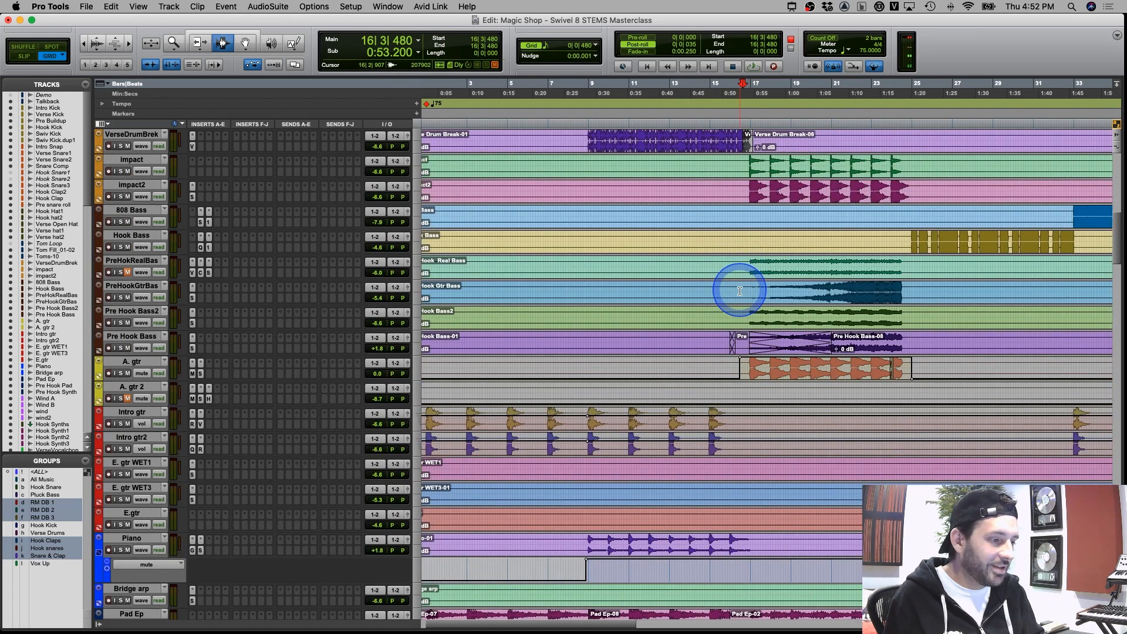
{"action": "scroll", "coordinate": [736, 289], "scroll_direction": "up", "scroll_amount": 18}
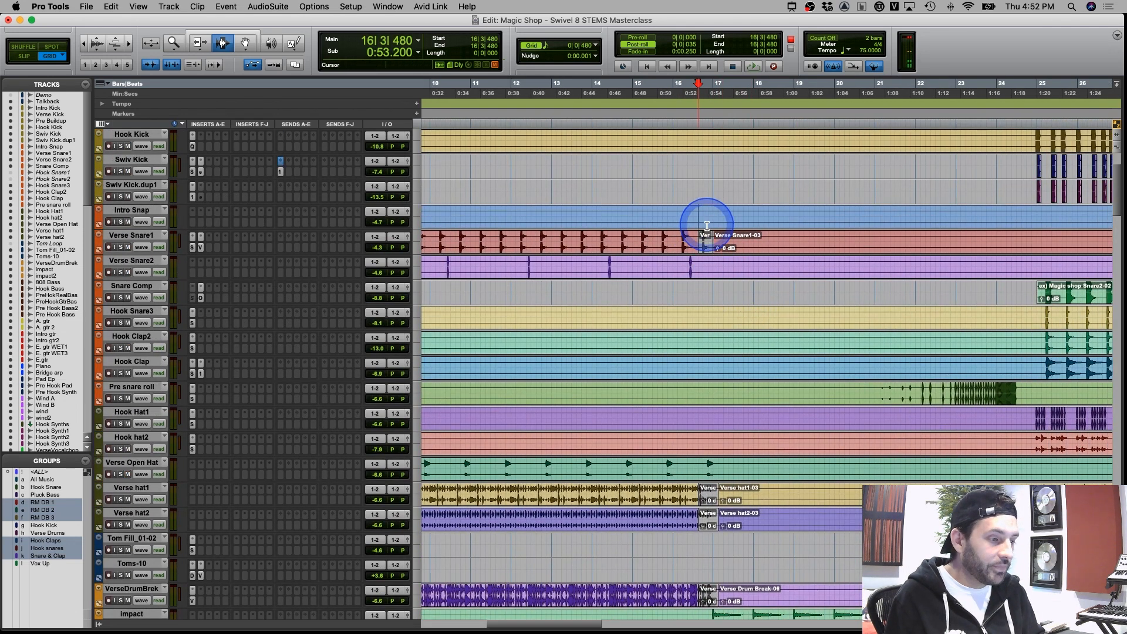
Play the mix from 16|3|480 through the verse ending into the pre-hook, following the drum and impact tracks
{"action": "left_click", "coordinate": [706, 230]}
{"action": "key", "text": "space"}
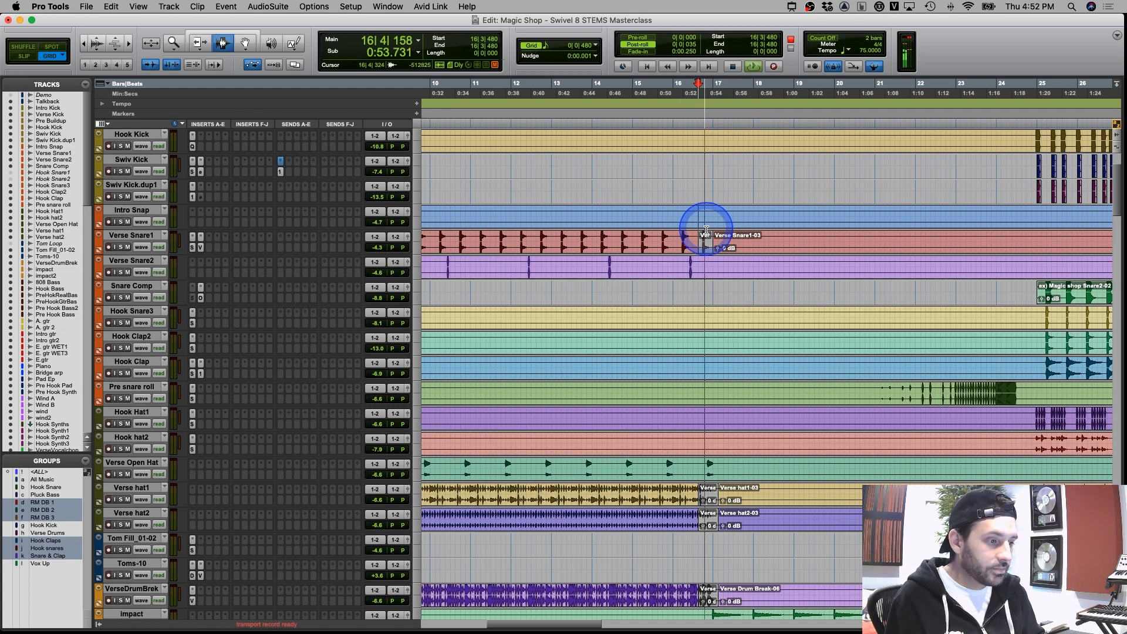
{"action": "left_click", "coordinate": [713, 254]}
{"action": "scroll", "coordinate": [714, 254], "scroll_direction": "down", "scroll_amount": 3}
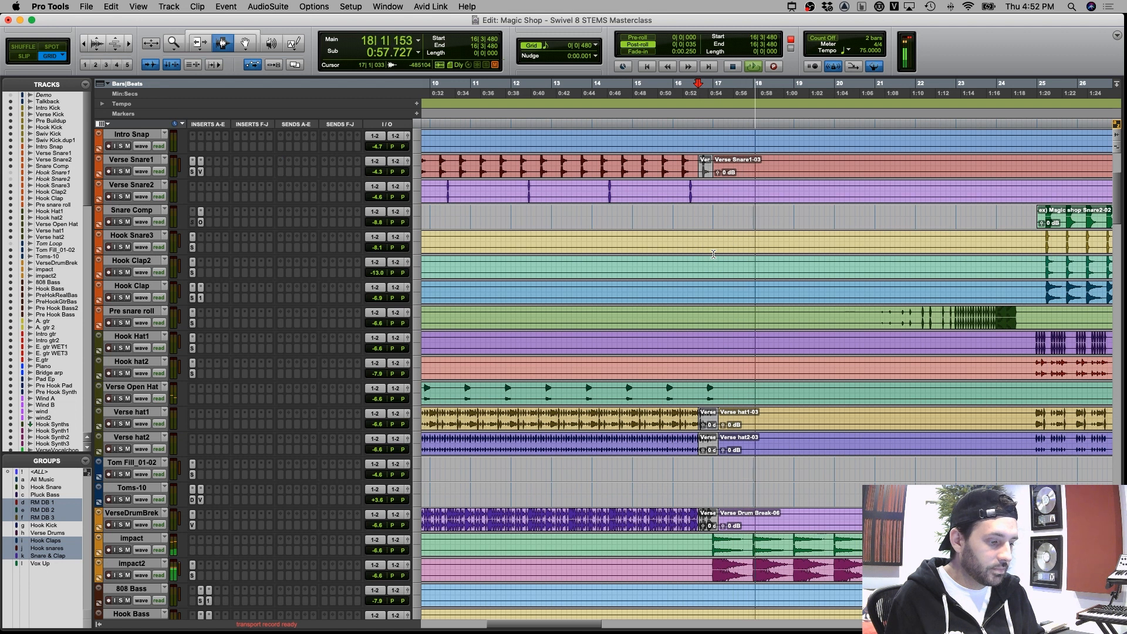
{"action": "left_click", "coordinate": [762, 261]}
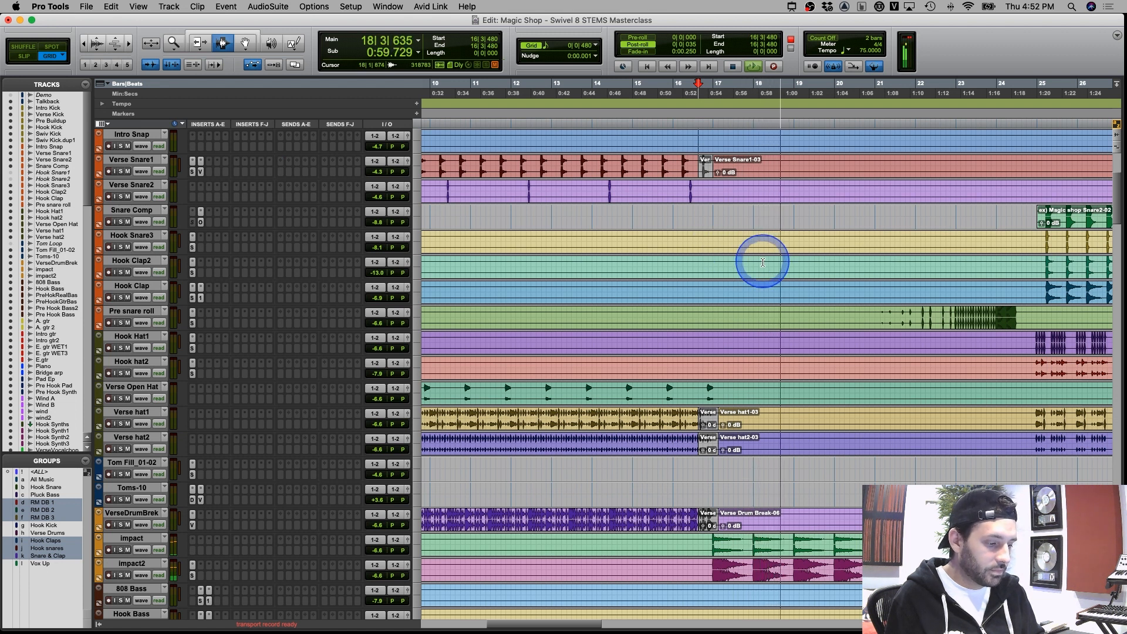
{"action": "scroll", "coordinate": [762, 282], "scroll_direction": "up", "scroll_amount": 7}
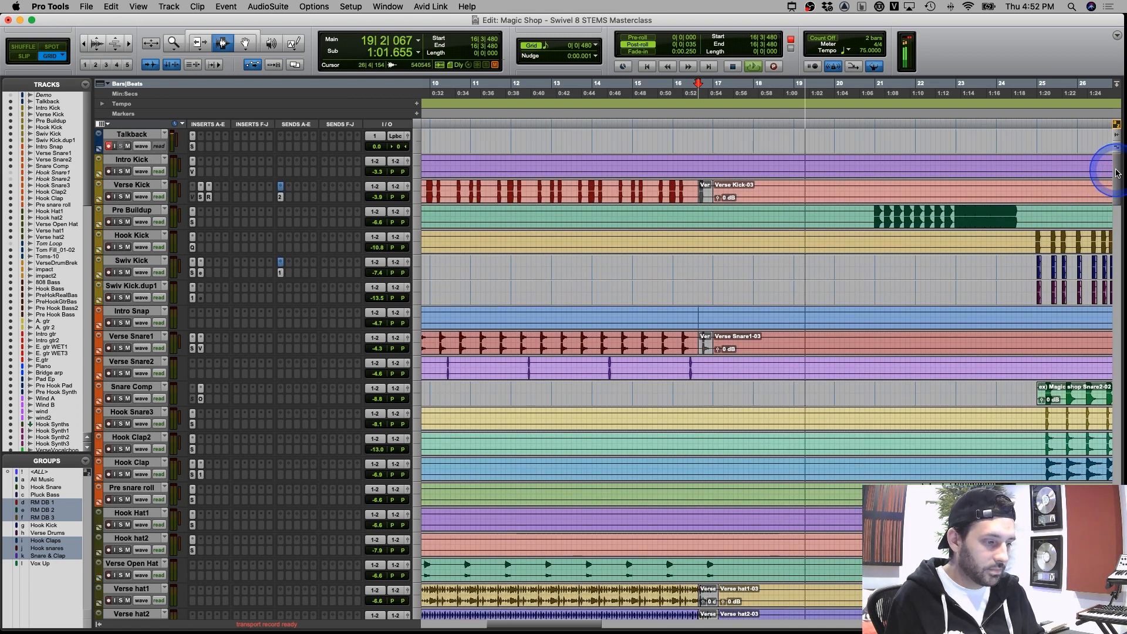
Mark the build-up from 20|4|480 across the Pre Buildup to Pre snare roll tracks, then clear the selection at 21|1|000
{"action": "scroll", "coordinate": [1116, 175], "scroll_direction": "down", "scroll_amount": 1}
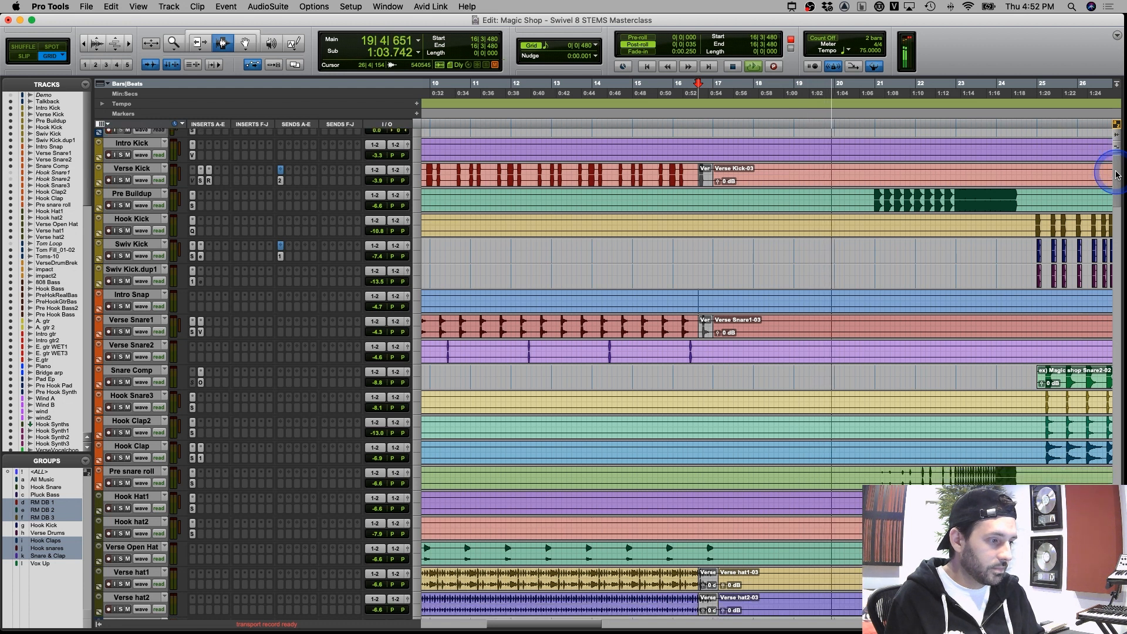
{"action": "left_click_drag", "start_coordinate": [876, 202], "coordinate": [1028, 476]}
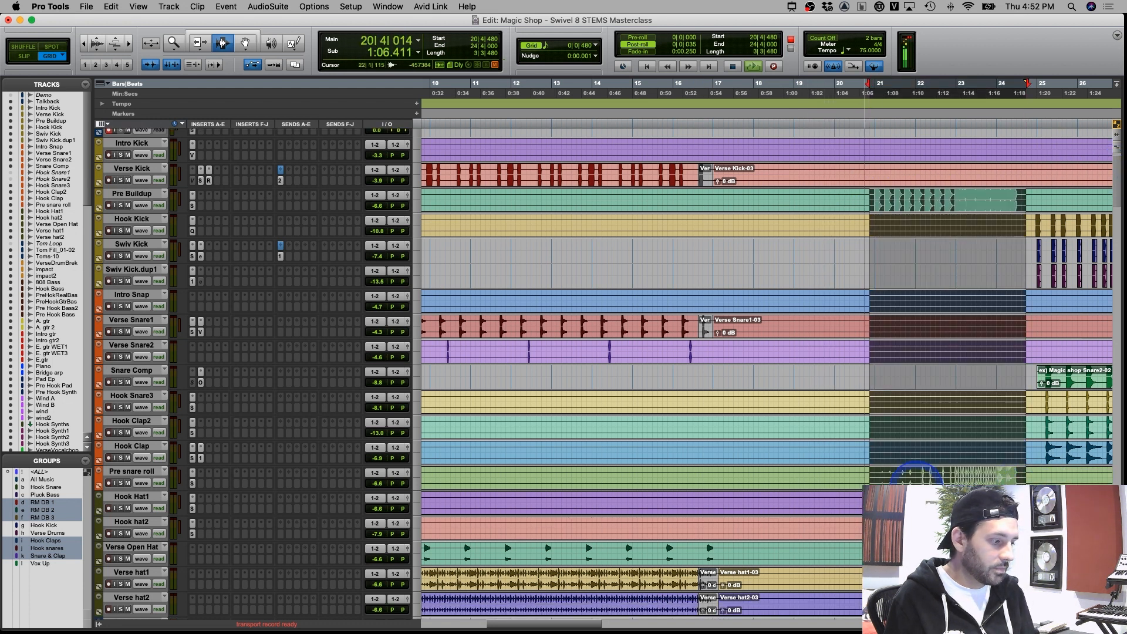
{"action": "left_click", "coordinate": [871, 468]}
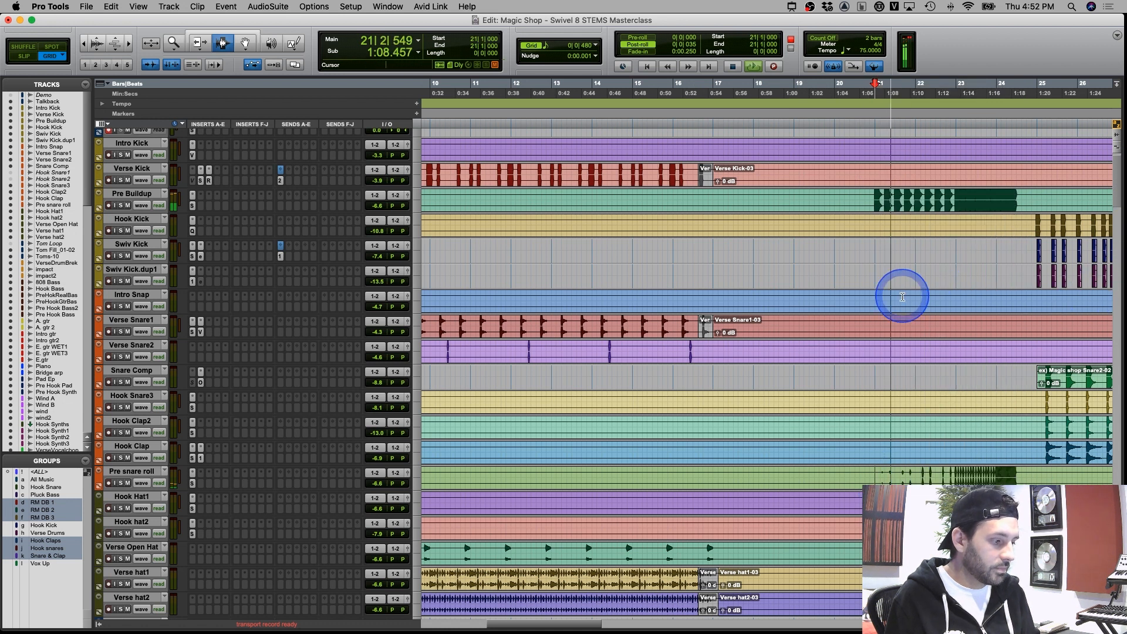
Follow playback along the impact, bass and guitar tracks into the hook, then stop it and place the cursor at 22|1|000
{"action": "scroll", "coordinate": [903, 296], "scroll_direction": "down", "scroll_amount": 15}
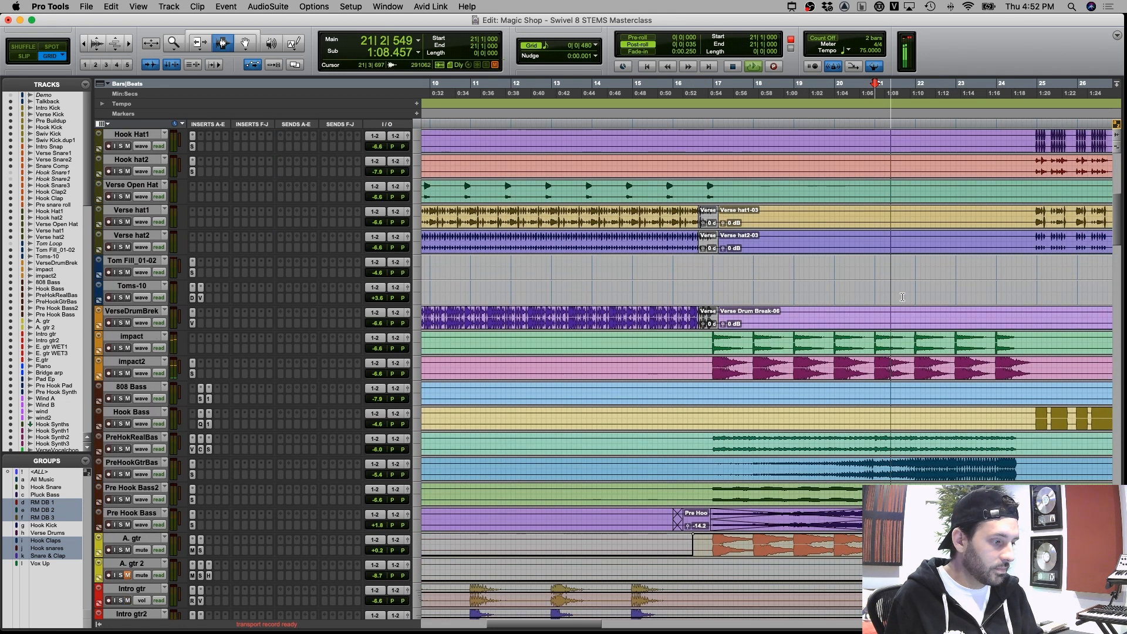
{"action": "scroll", "coordinate": [902, 297], "scroll_direction": "down", "scroll_amount": 4}
{"action": "left_click", "coordinate": [902, 296]}
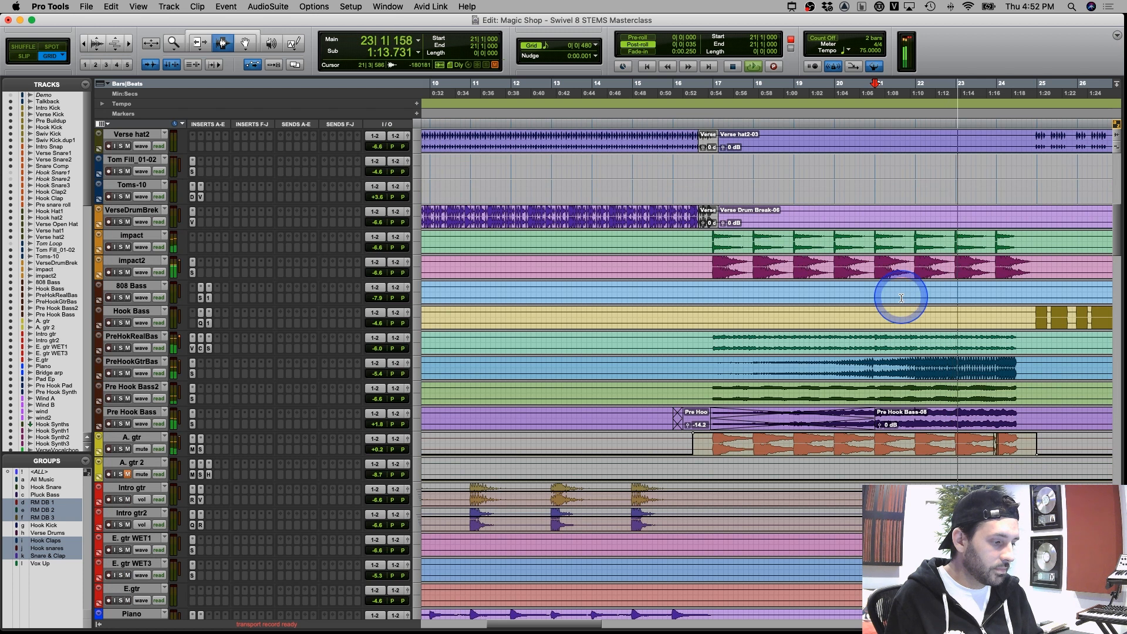
{"action": "key", "text": "r"}
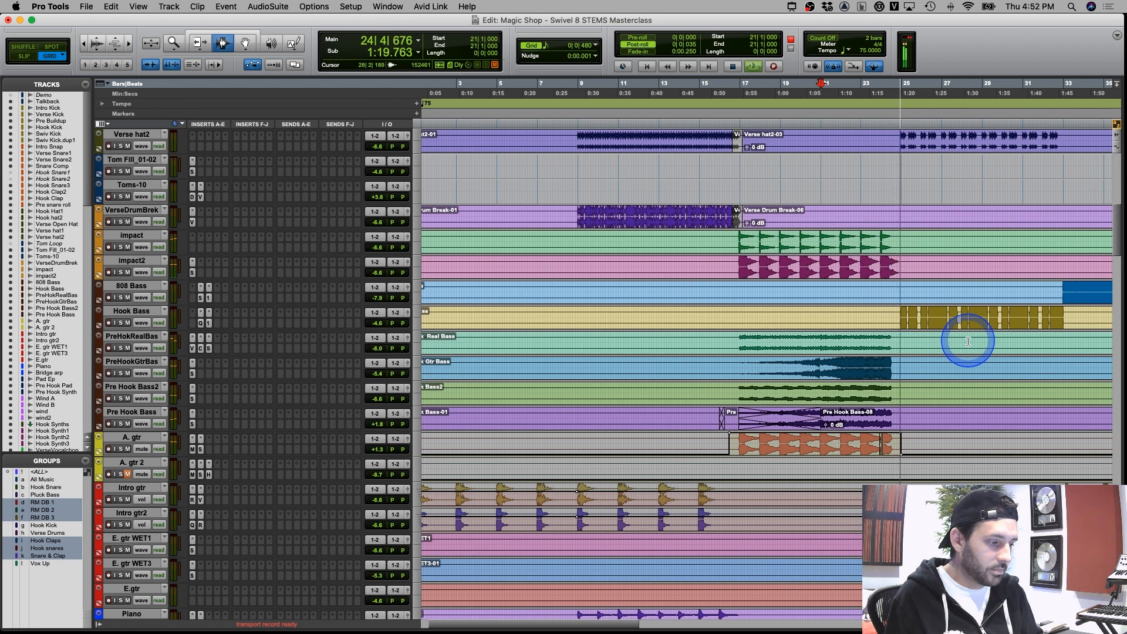
{"action": "left_click", "coordinate": [929, 334]}
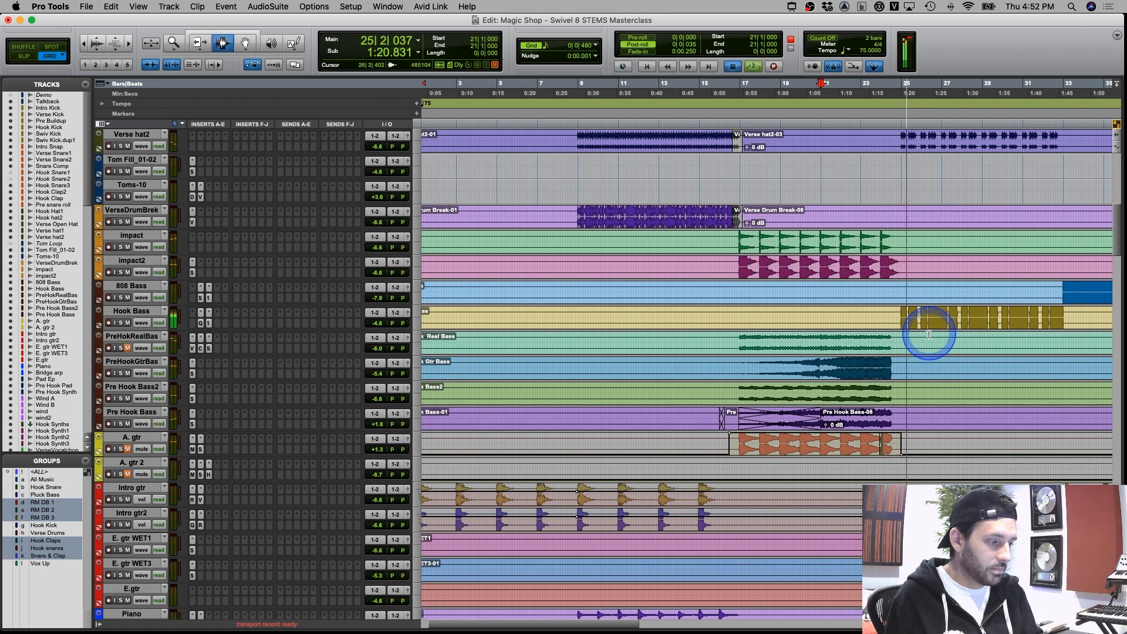
{"action": "left_click", "coordinate": [842, 340]}
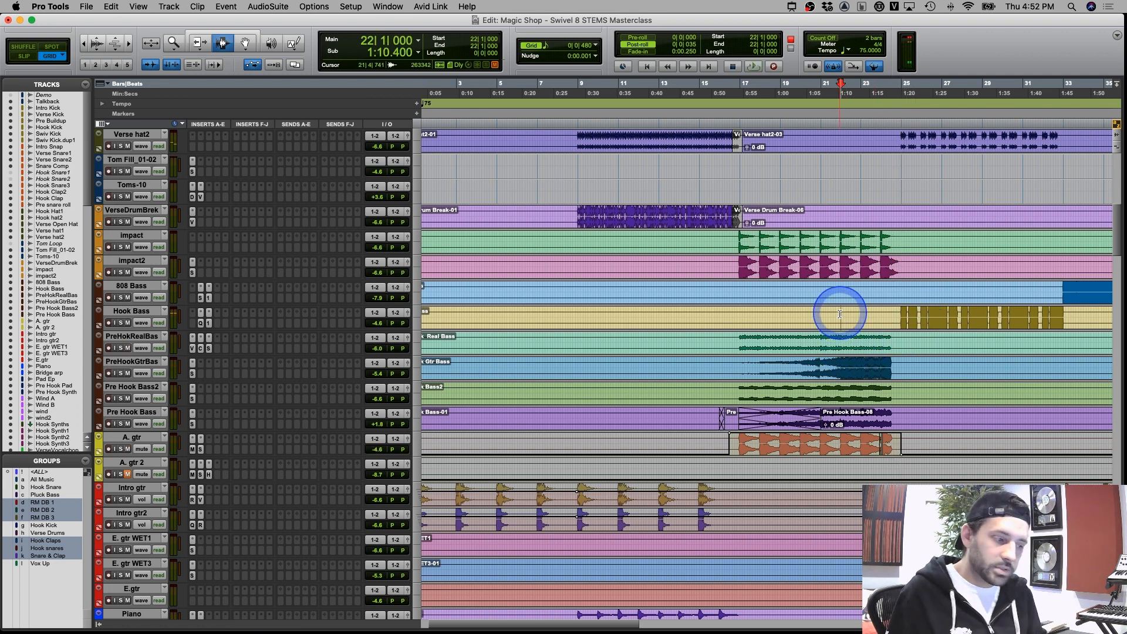
Mark the build-up on the Pre Buildup track, place the cursor at 20|4|480, and solo that track
{"action": "left_click", "coordinate": [845, 327]}
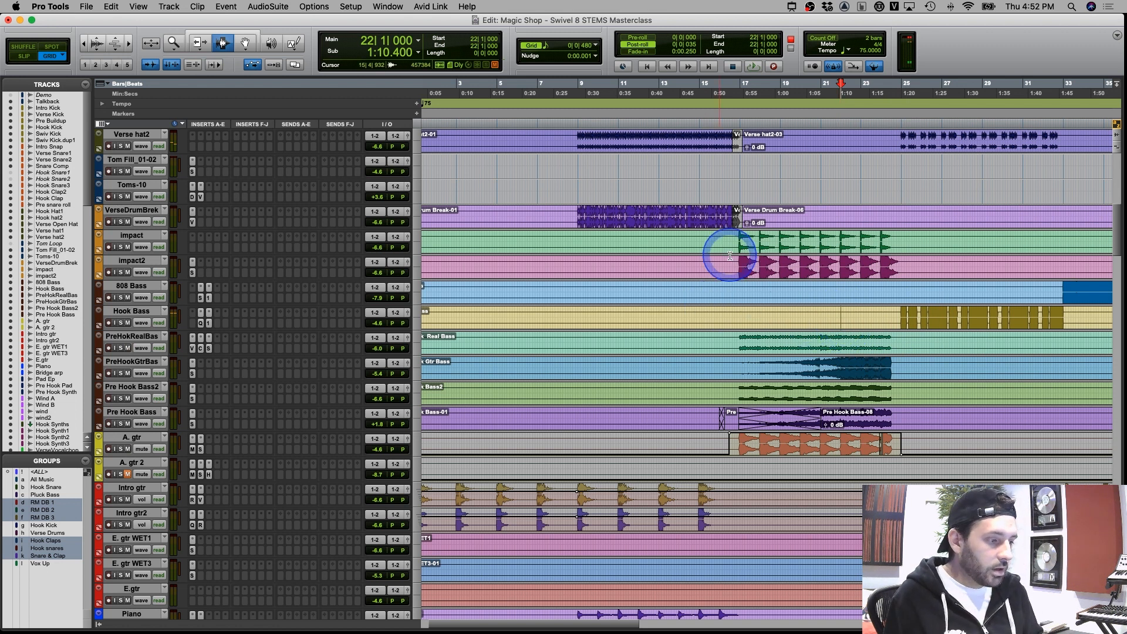
{"action": "key", "text": "super+bracketright"}
{"action": "scroll", "coordinate": [717, 279], "scroll_direction": "up", "scroll_amount": 5}
{"action": "scroll", "coordinate": [718, 281], "scroll_direction": "up", "scroll_amount": 10}
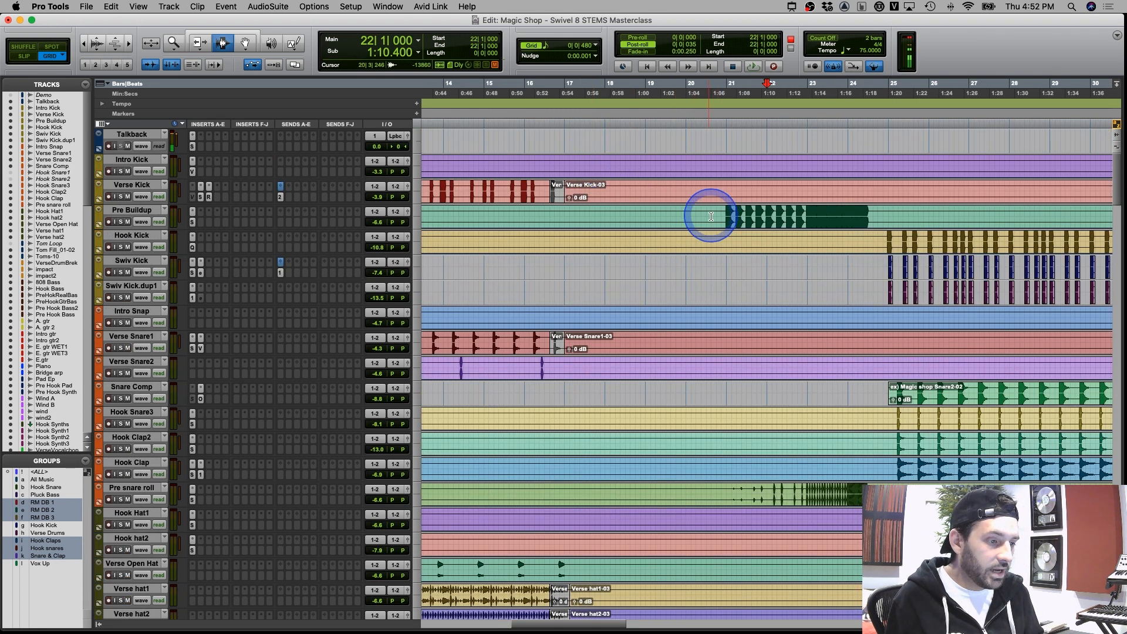
{"action": "left_click_drag", "start_coordinate": [711, 217], "coordinate": [879, 211]}
{"action": "left_click", "coordinate": [717, 214]}
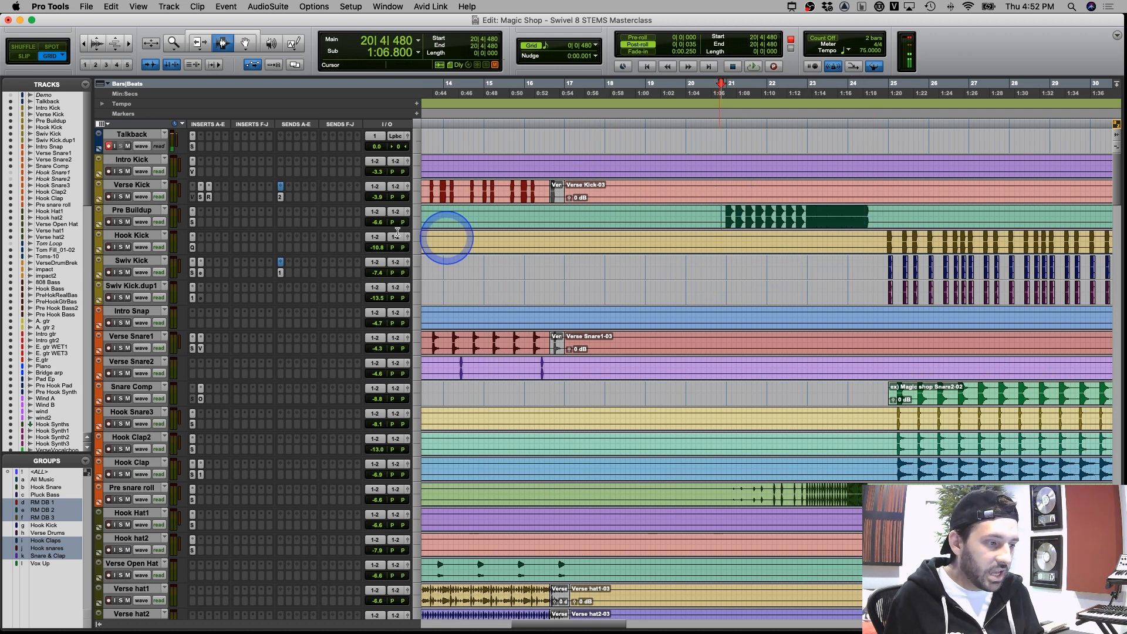
{"action": "key", "text": "shift+s"}
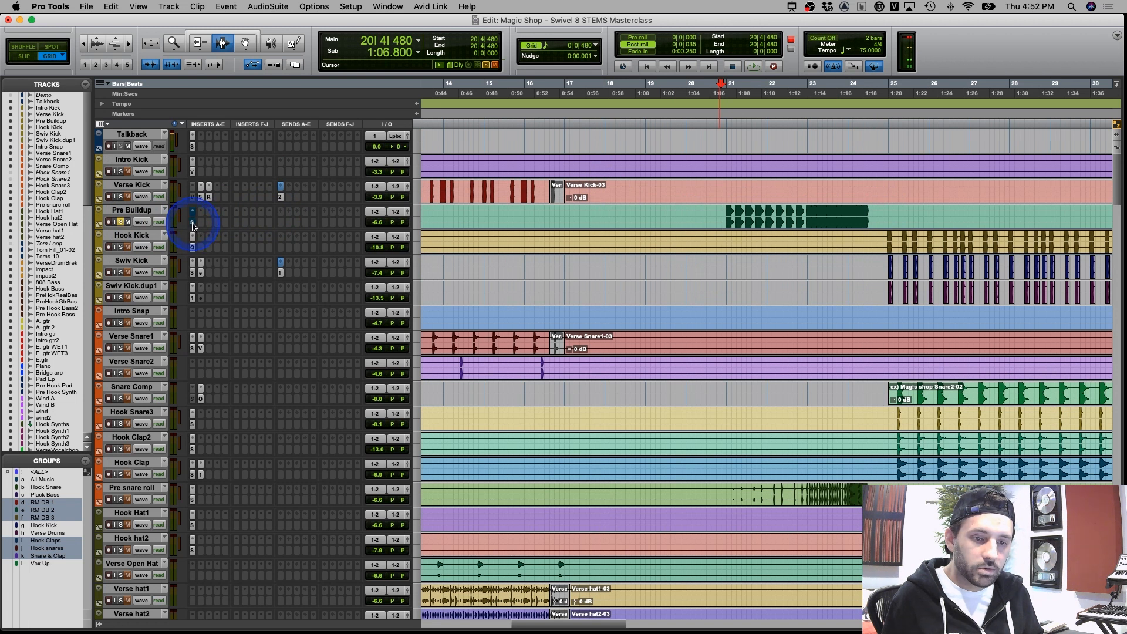
Play the soloed Pre Buildup track, compare its SSLChannel bypassed and active, then review the plug-in's filter settings and close it
{"action": "key", "text": "space"}
{"action": "left_click", "coordinate": [193, 223]}
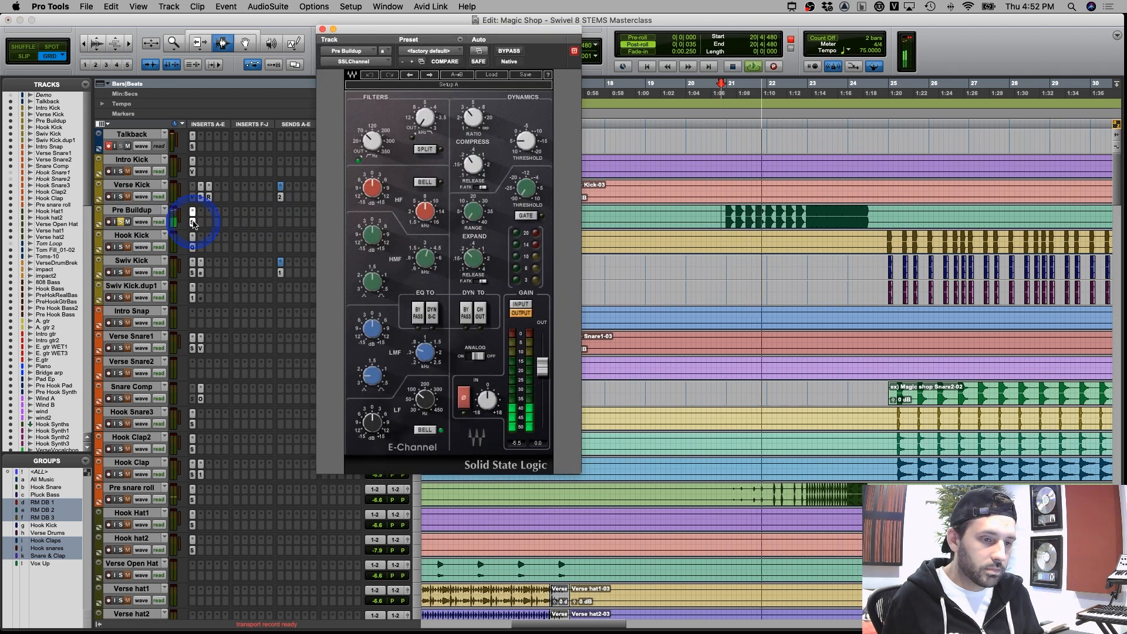
{"action": "left_click", "coordinate": [193, 223], "text": "super"}
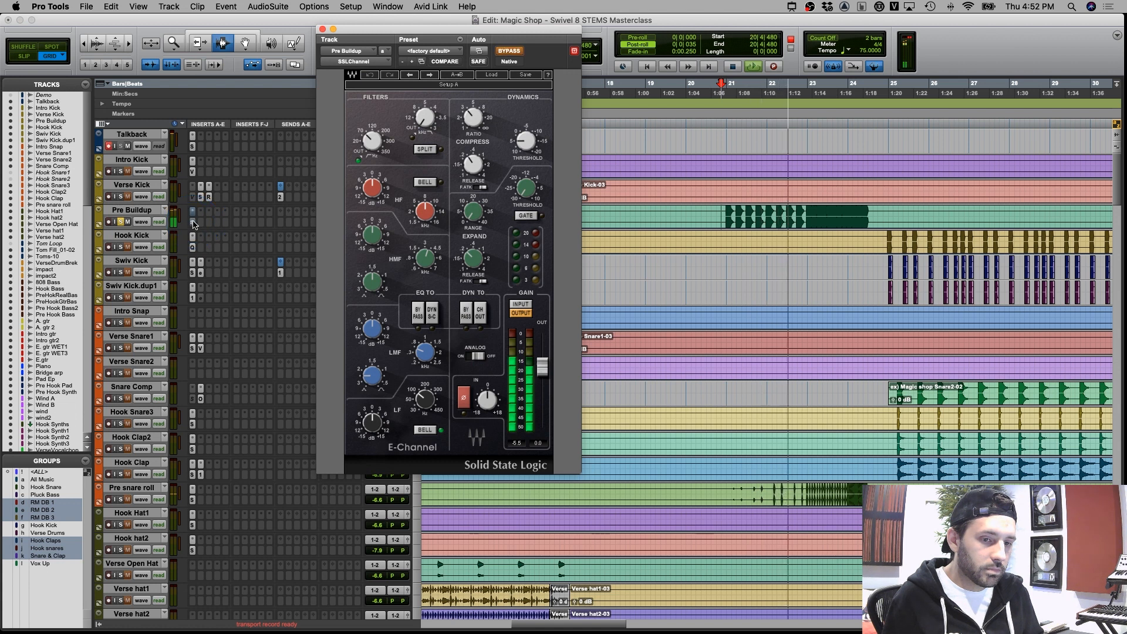
{"action": "left_click", "coordinate": [193, 223], "text": "super"}
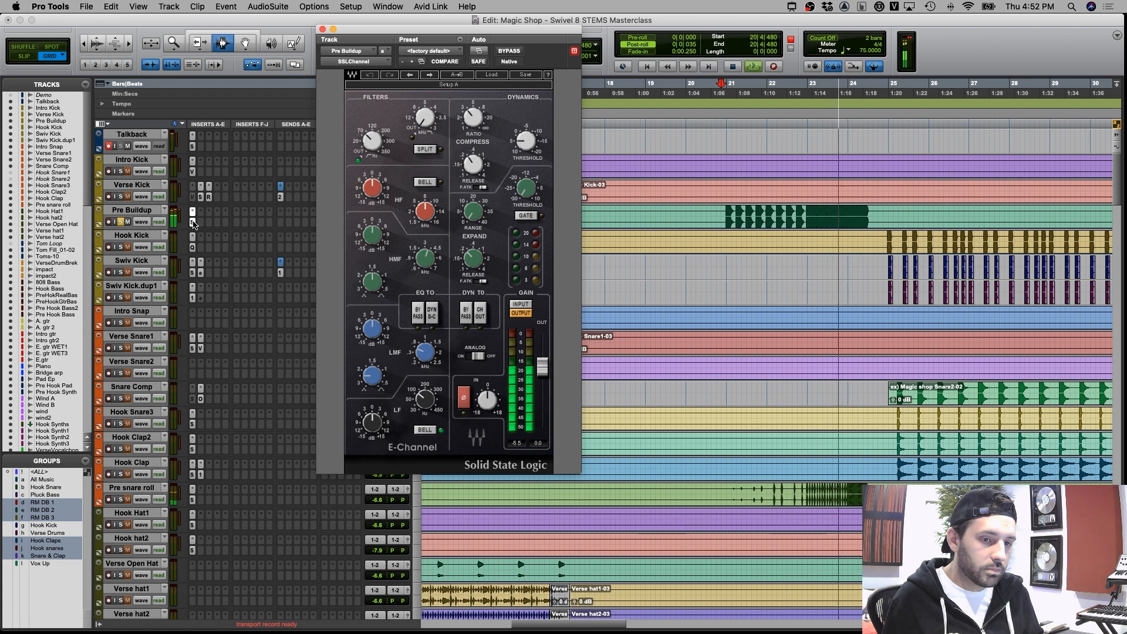
{"action": "key", "text": "space"}
{"action": "left_click", "coordinate": [193, 222]}
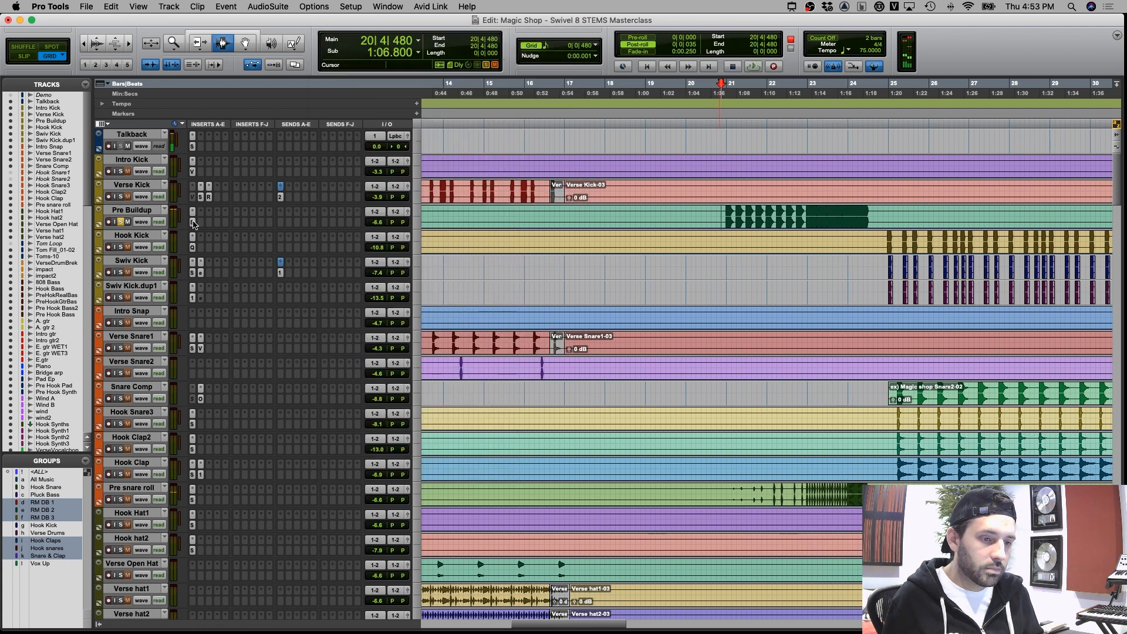
{"action": "left_click", "coordinate": [193, 223]}
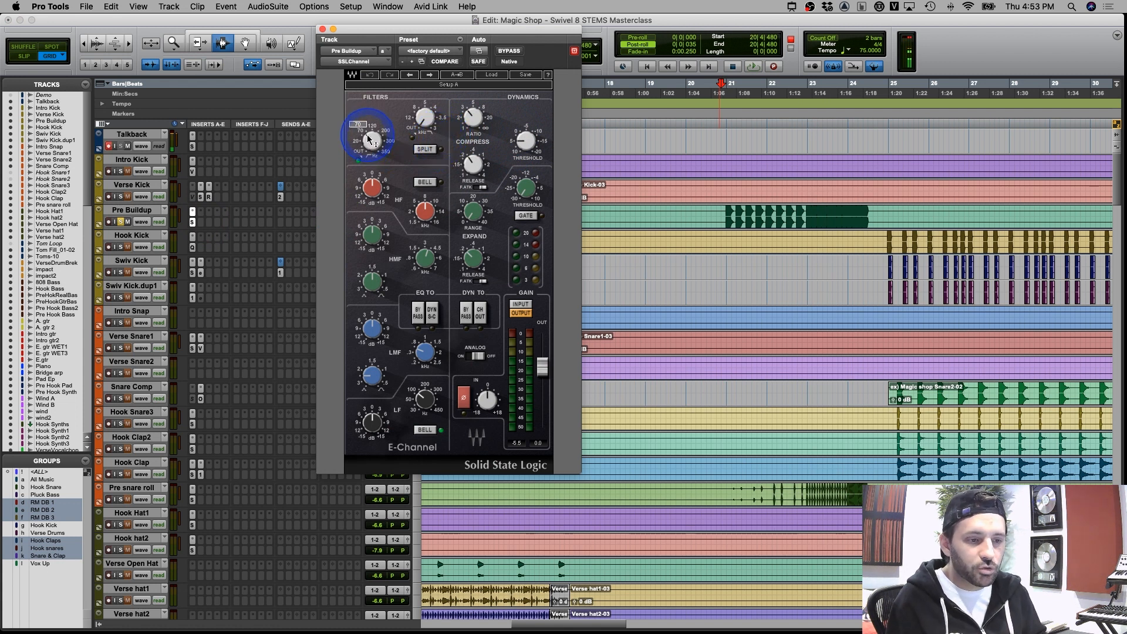
{"action": "left_click", "coordinate": [322, 29]}
Switch the solo from Pre Buildup to Pre snare roll, play it from 21|3|480, and open its SSLChannel plug-in
{"action": "left_click", "coordinate": [120, 222]}
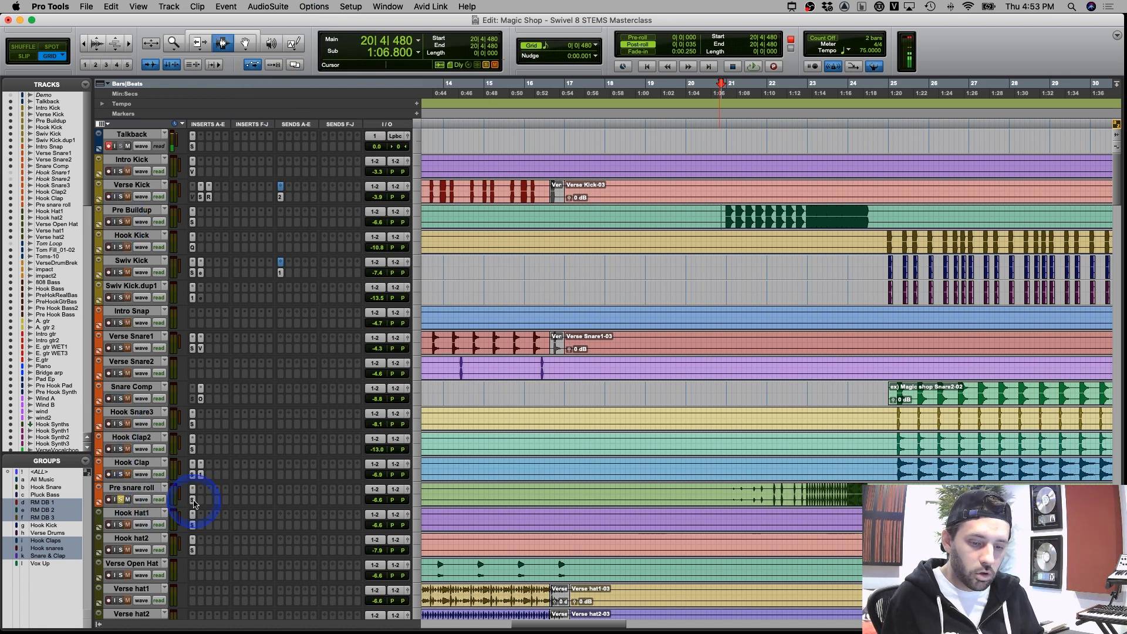
{"action": "left_click", "coordinate": [754, 494]}
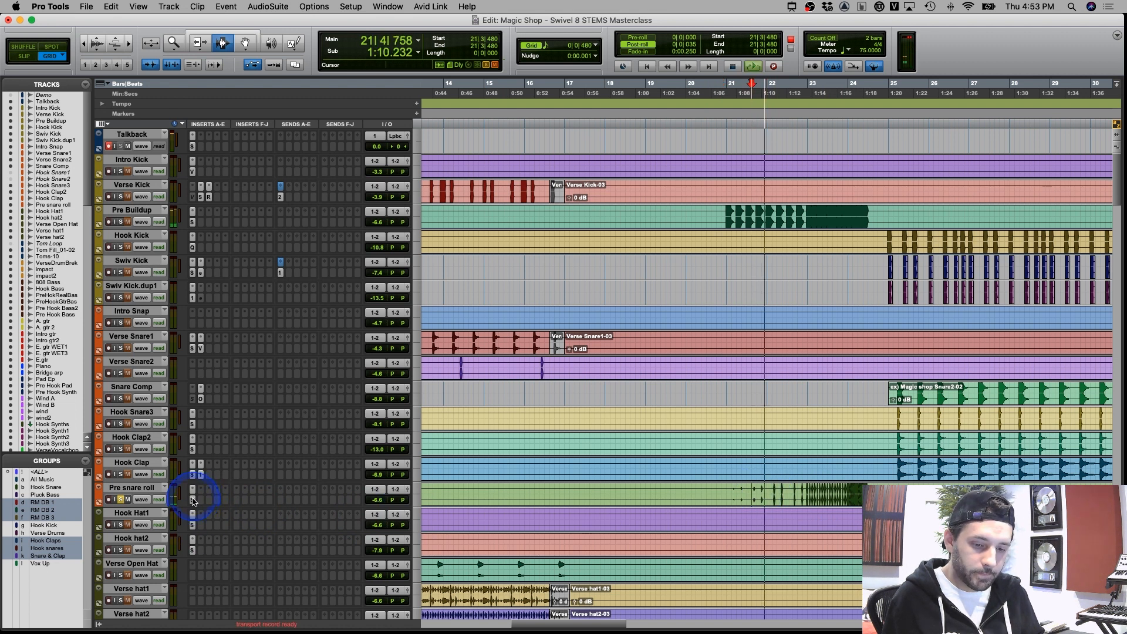
{"action": "left_click", "coordinate": [193, 500]}
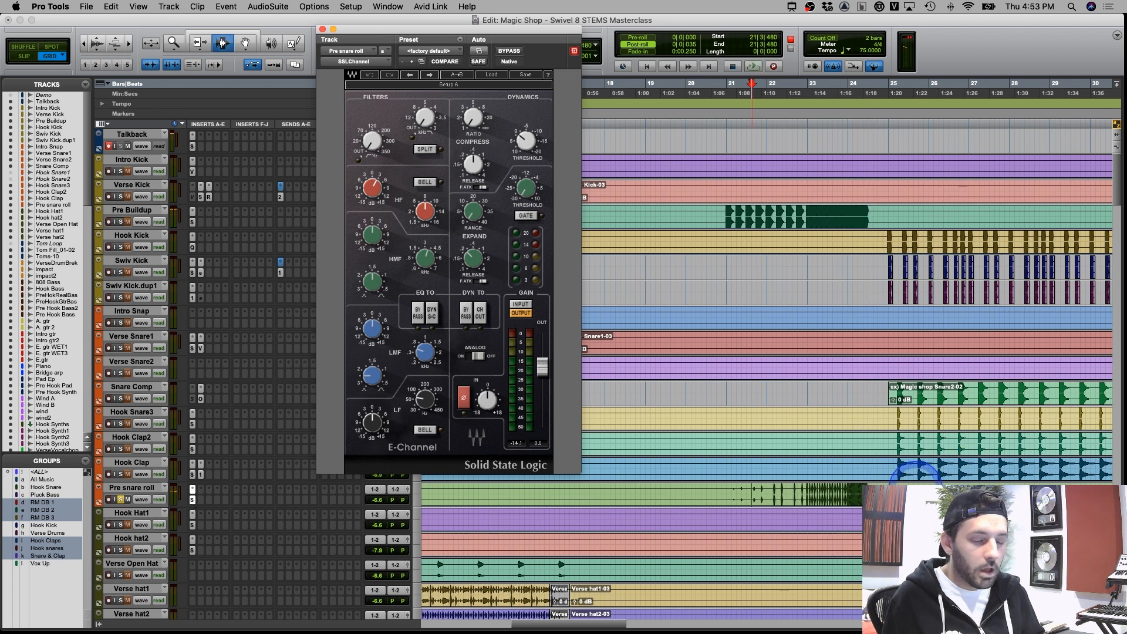
Mark the whole Pre snare roll and its opening bars, then zoom in on its fast closing part
{"action": "left_click_drag", "start_coordinate": [731, 492], "coordinate": [872, 493]}
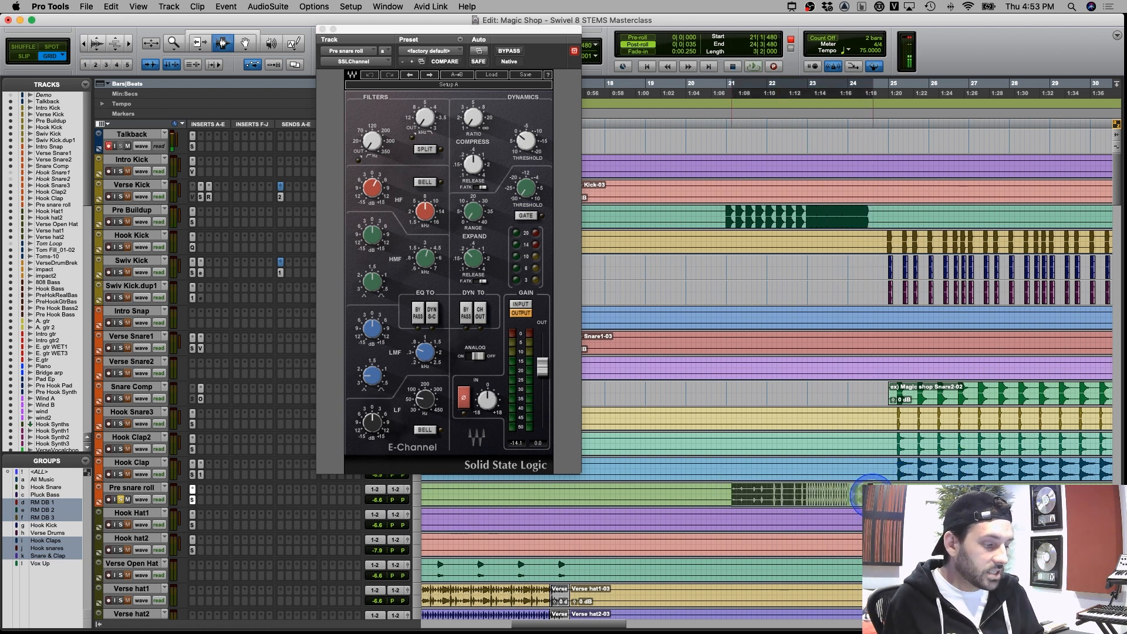
{"action": "left_click", "coordinate": [727, 493]}
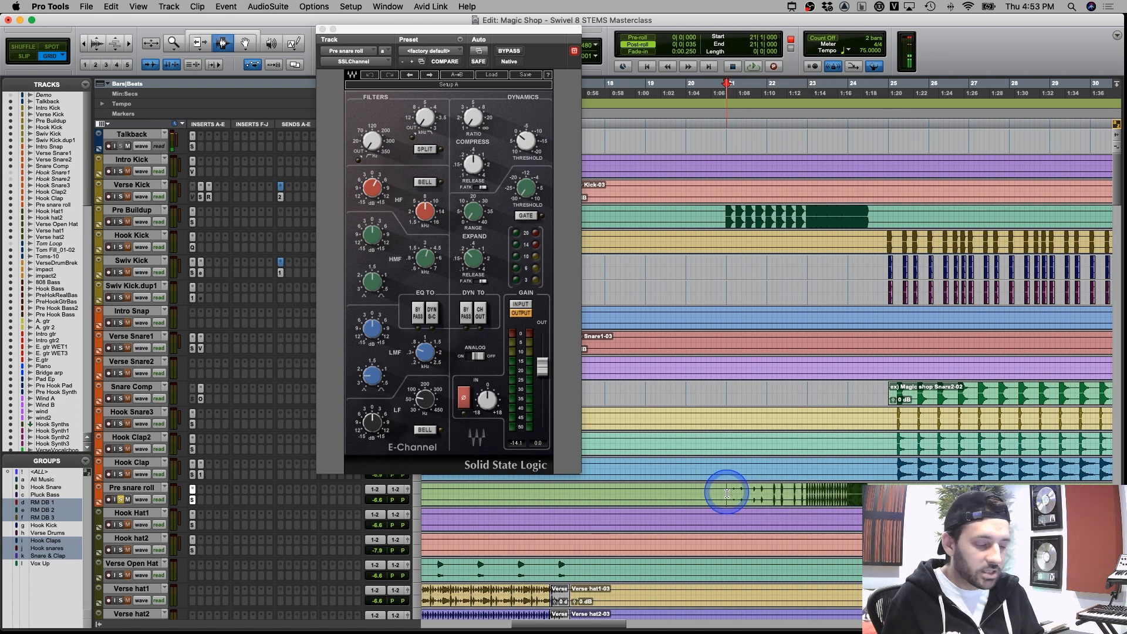
{"action": "left_click_drag", "start_coordinate": [727, 494], "coordinate": [778, 494]}
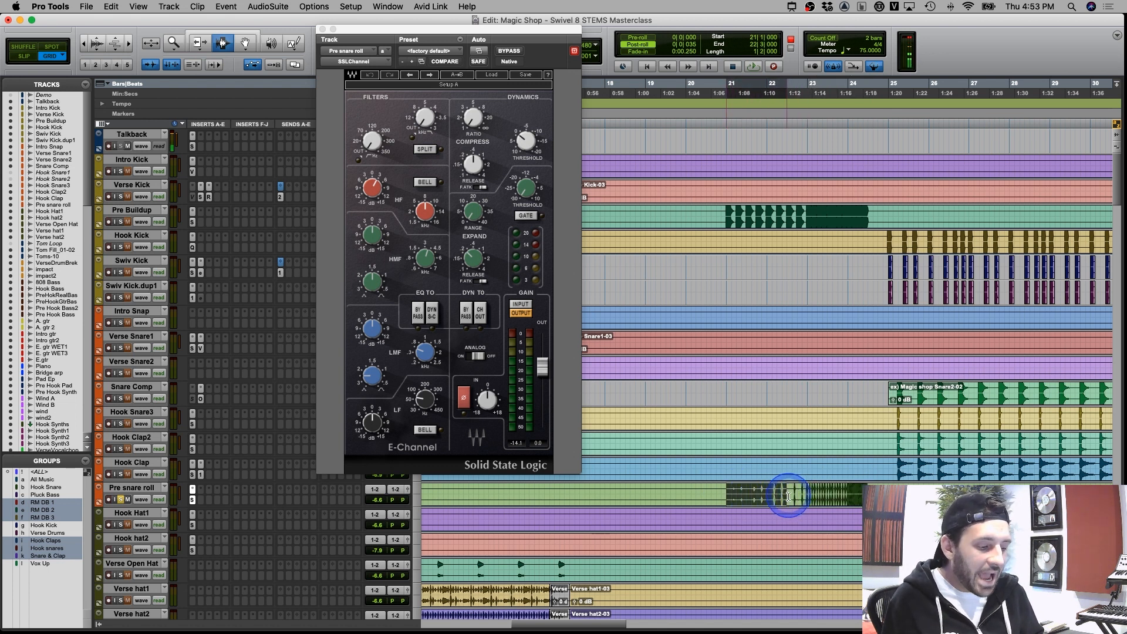
{"action": "left_click_drag", "start_coordinate": [778, 492], "coordinate": [867, 497]}
{"action": "key", "text": "t"}
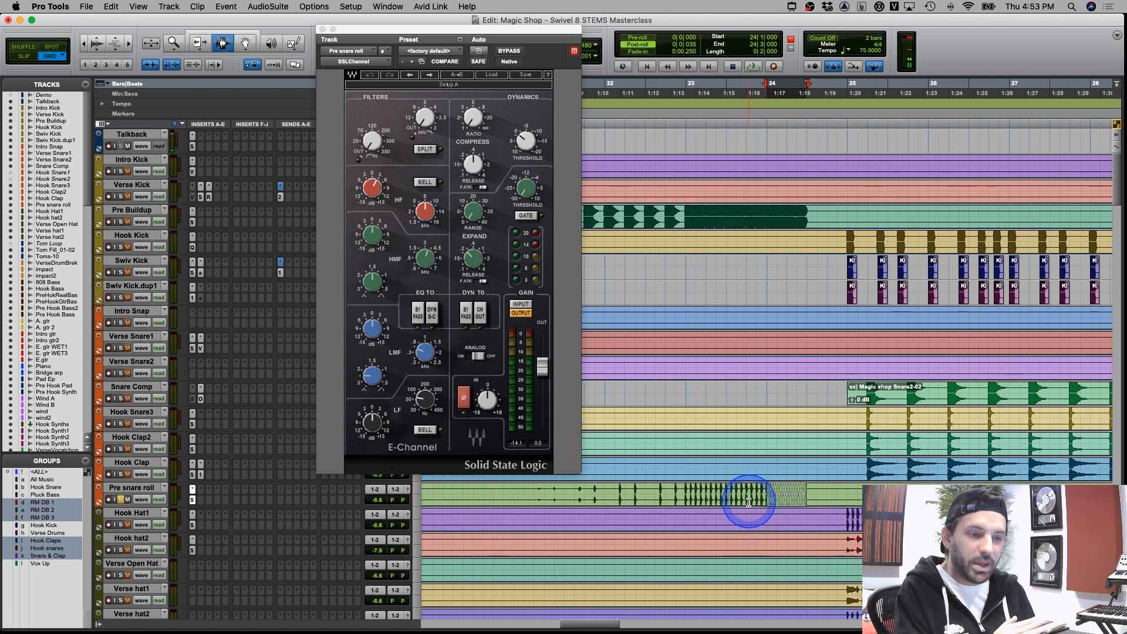
Mark the snare roll from 21|1|480 to 24|3|480, then point out the gap up to 25|1|000
{"action": "left_click", "coordinate": [534, 496]}
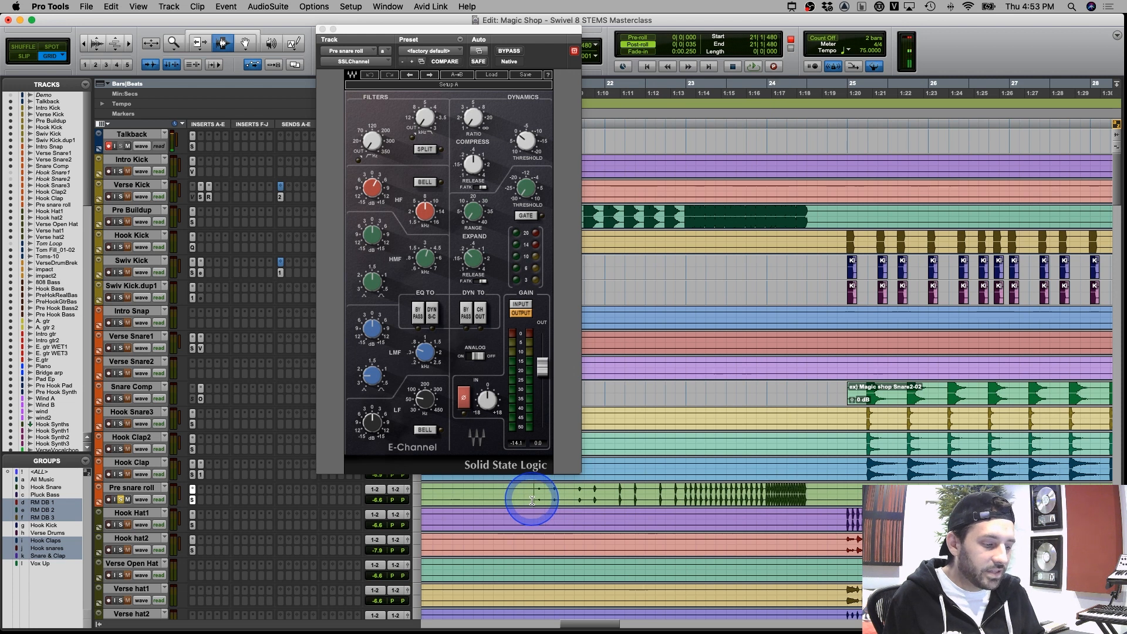
{"action": "left_click", "coordinate": [807, 502], "text": "shift"}
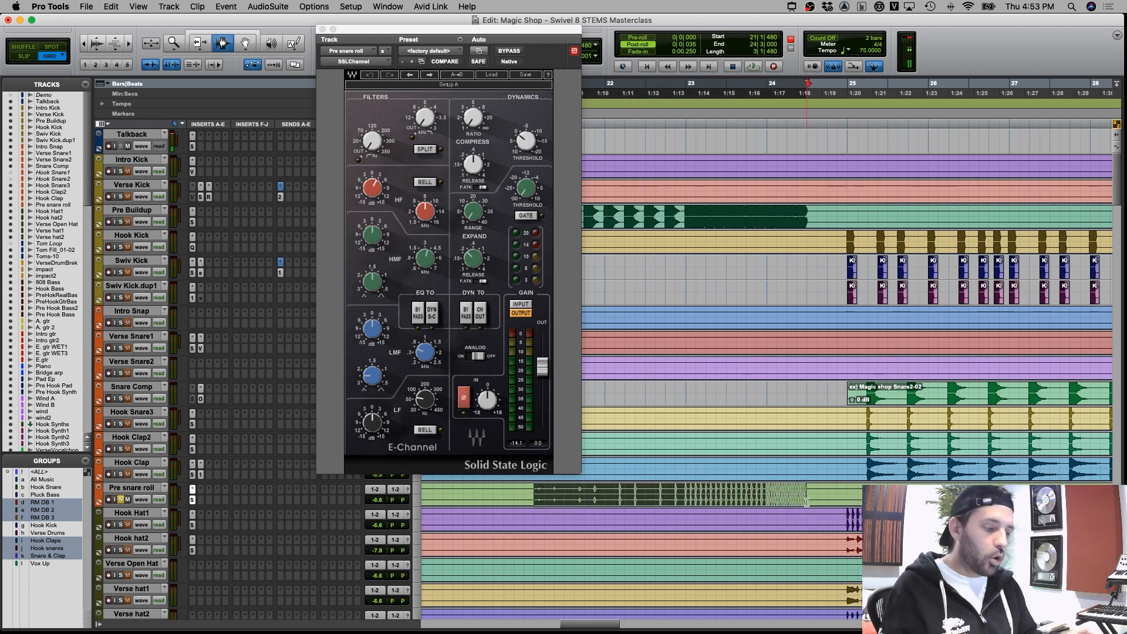
{"action": "left_click", "coordinate": [517, 500]}
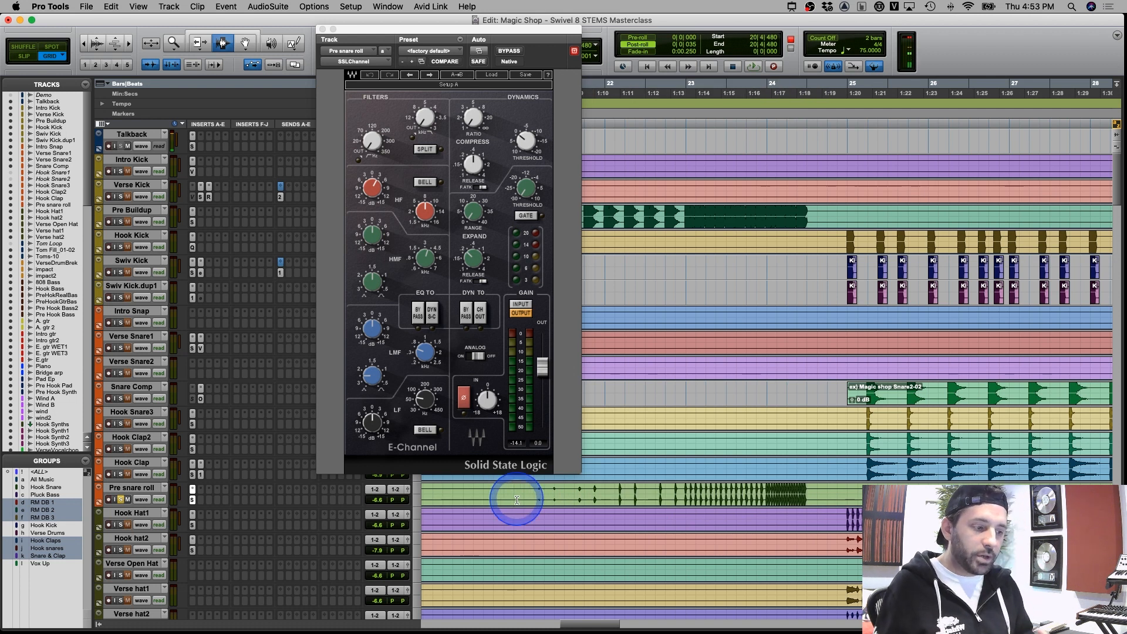
{"action": "left_click", "coordinate": [809, 492]}
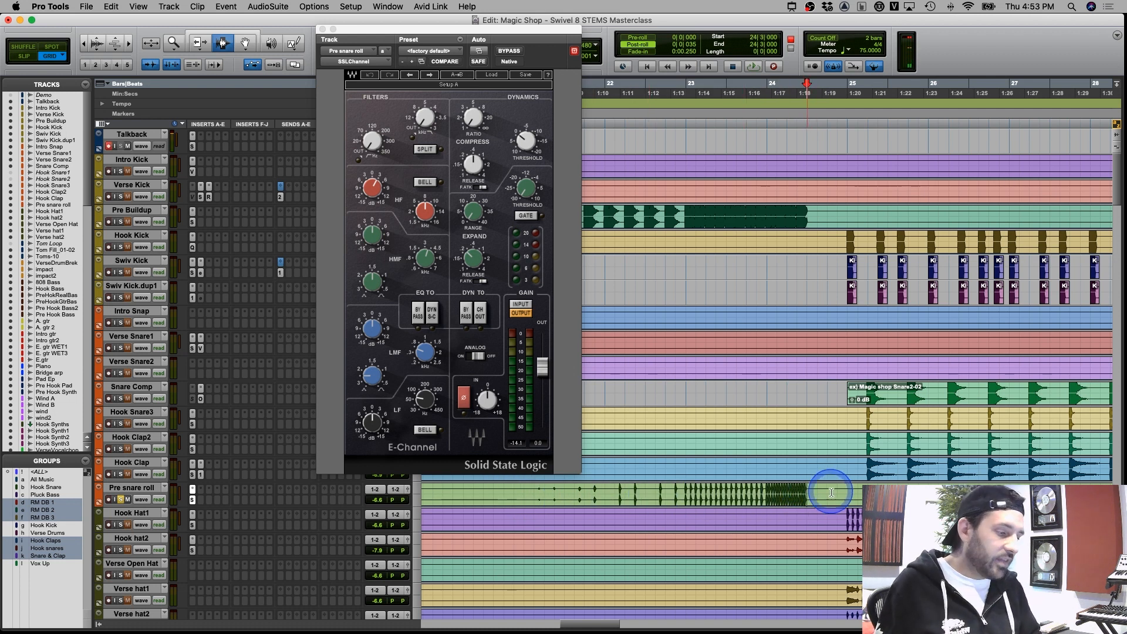
{"action": "left_click", "coordinate": [847, 490], "text": "shift"}
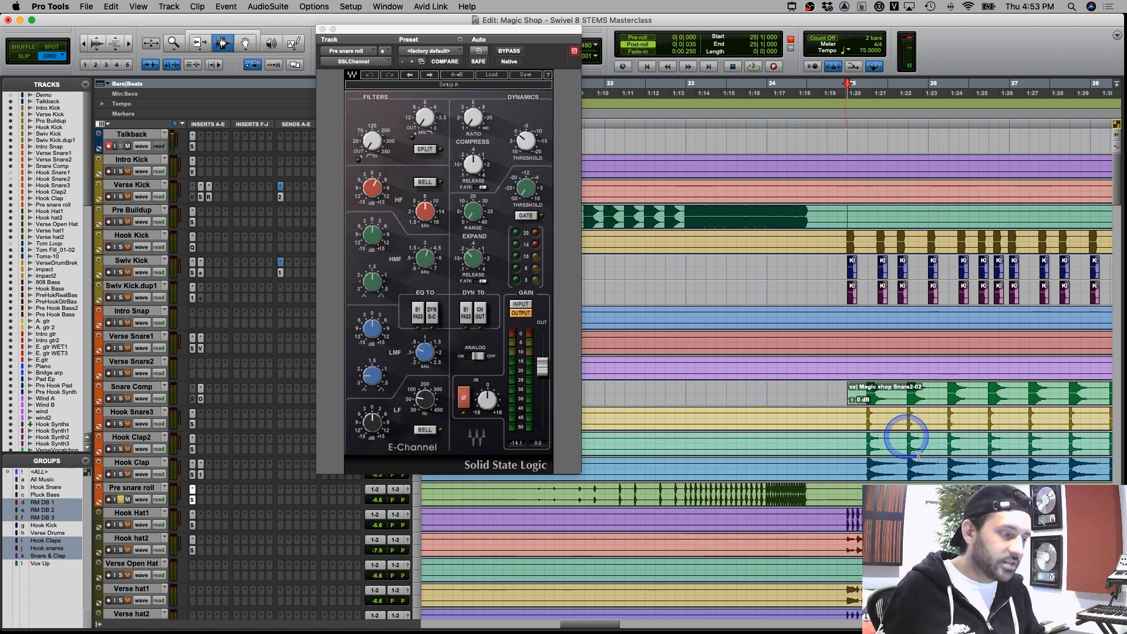
Mark the hook drums from 25|1|000 to 26|3|480, return the cursor to 21|1|000, and close the Pre snare roll's SSLChannel
{"action": "left_click_drag", "start_coordinate": [849, 224], "coordinate": [979, 546]}
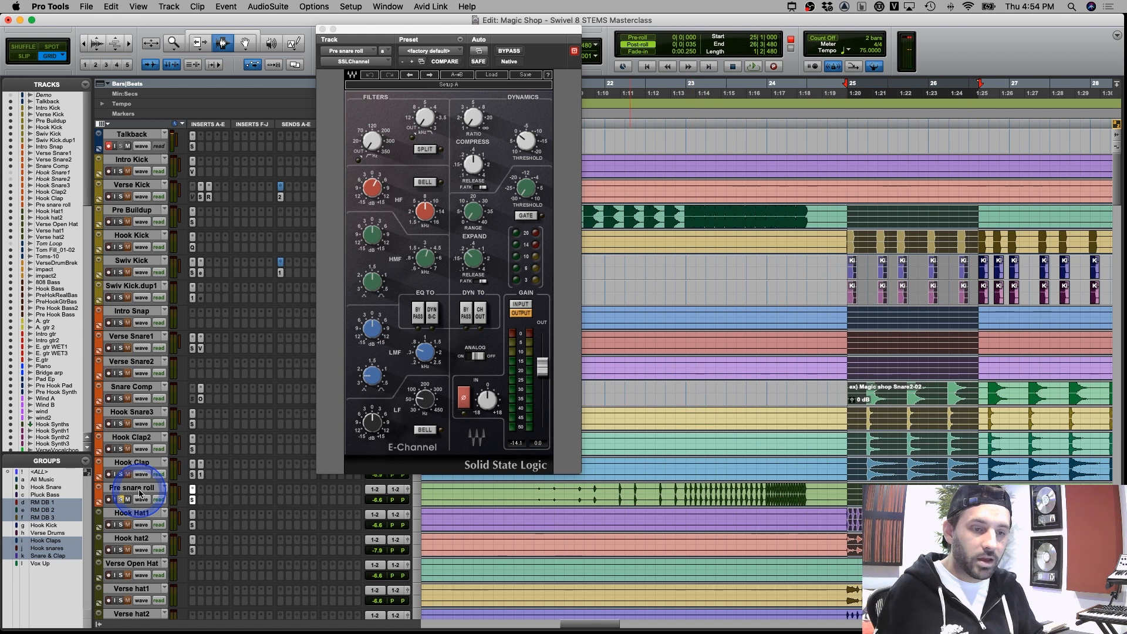
{"action": "left_click", "coordinate": [524, 499]}
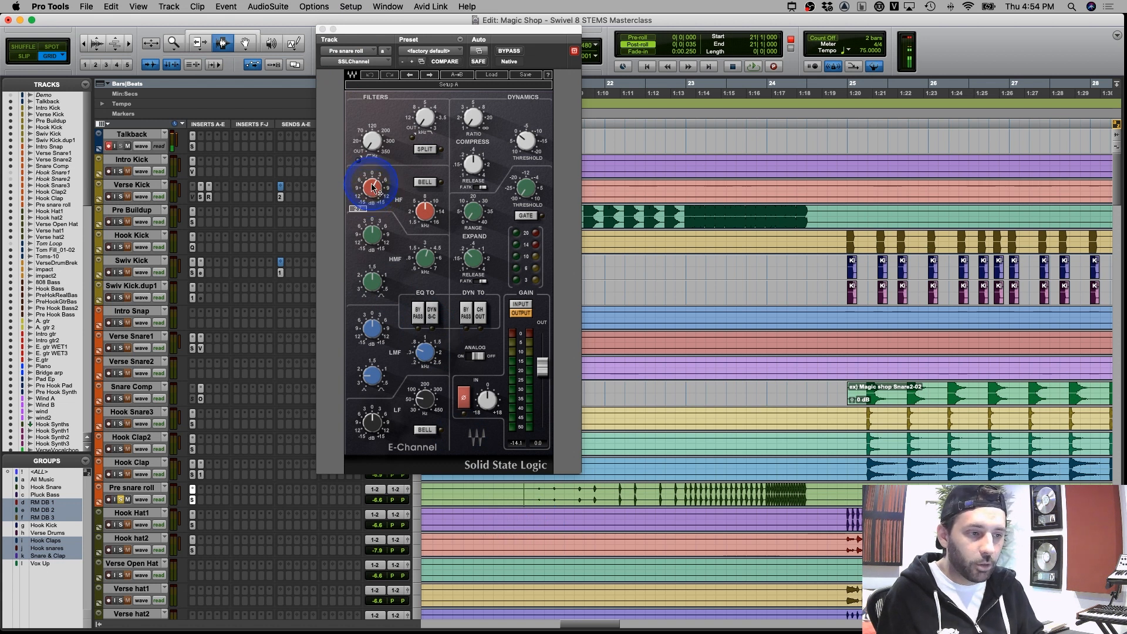
{"action": "left_click", "coordinate": [323, 29]}
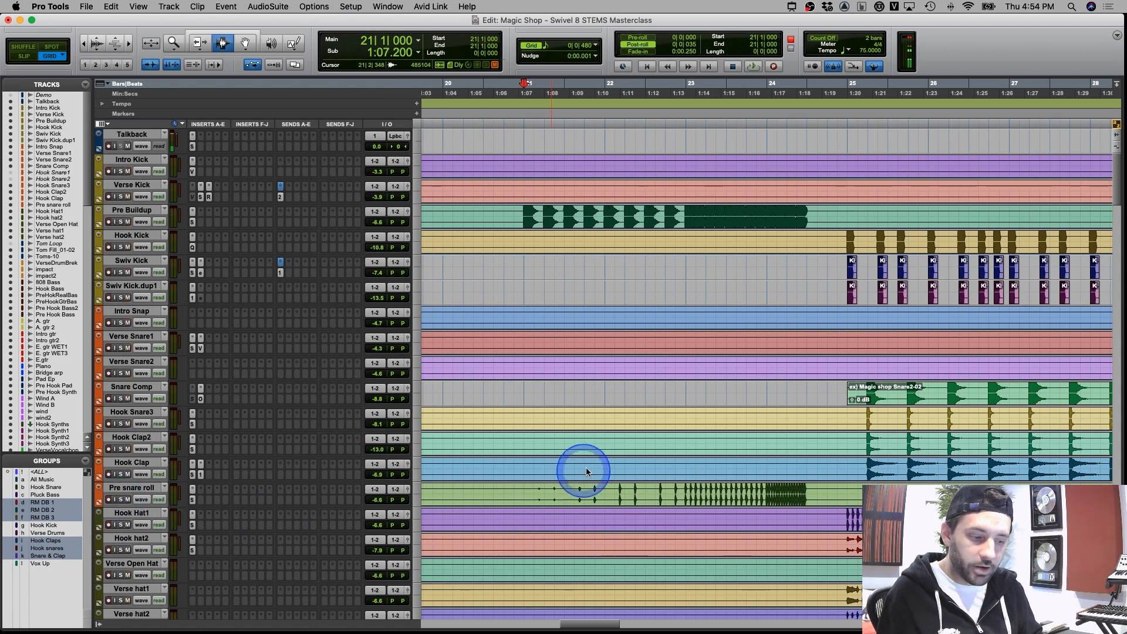
Select the pre-hook hits on the impact and impact2 tracks from 16|4|480 to 25|2|000
{"action": "scroll", "coordinate": [587, 470], "scroll_direction": "down", "scroll_amount": 5}
{"action": "scroll", "coordinate": [590, 466], "scroll_direction": "down", "scroll_amount": 9}
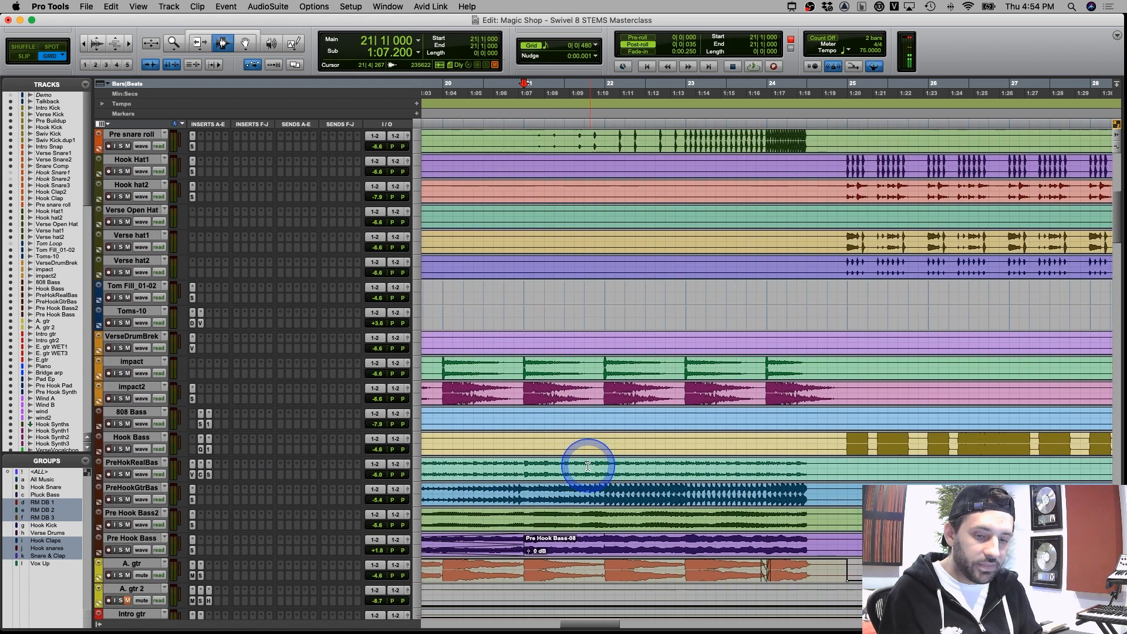
{"action": "left_click_drag", "start_coordinate": [515, 367], "coordinate": [708, 390]}
{"action": "key", "text": "super+bracketleft"}
{"action": "key", "text": "super+bracketleft"}
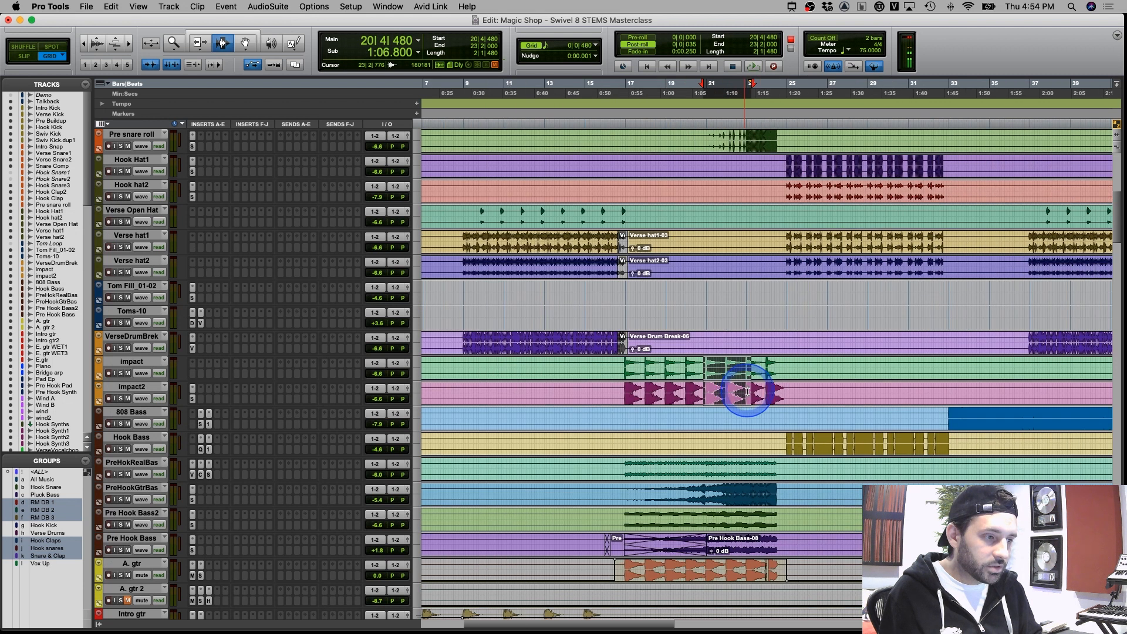
{"action": "left_click", "coordinate": [625, 379], "text": "shift"}
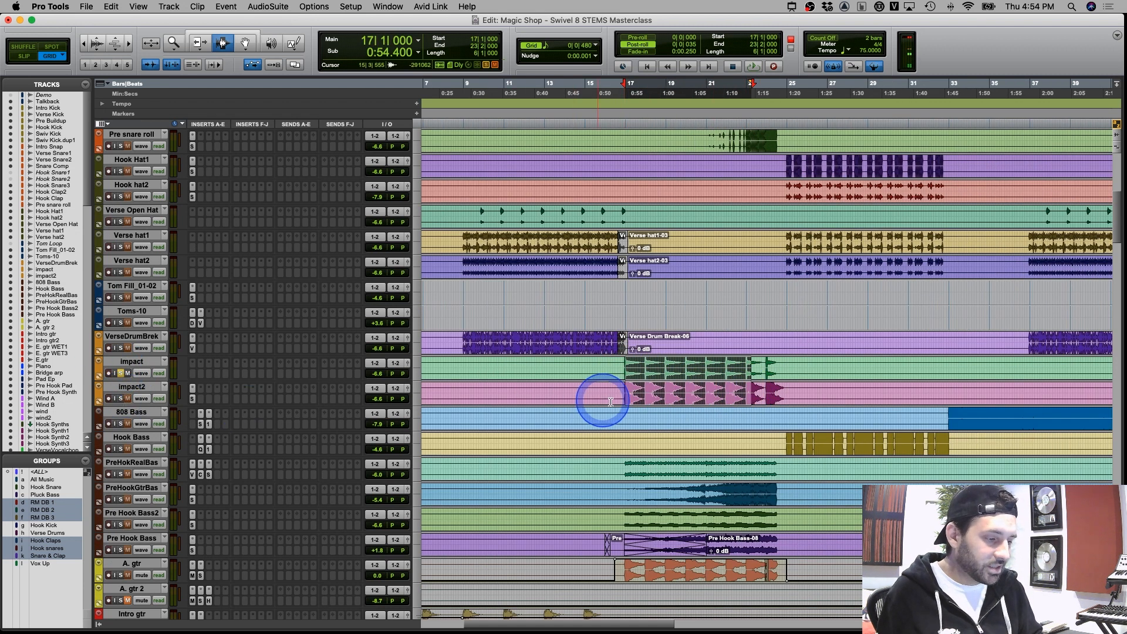
{"action": "left_click", "coordinate": [793, 388], "text": "shift"}
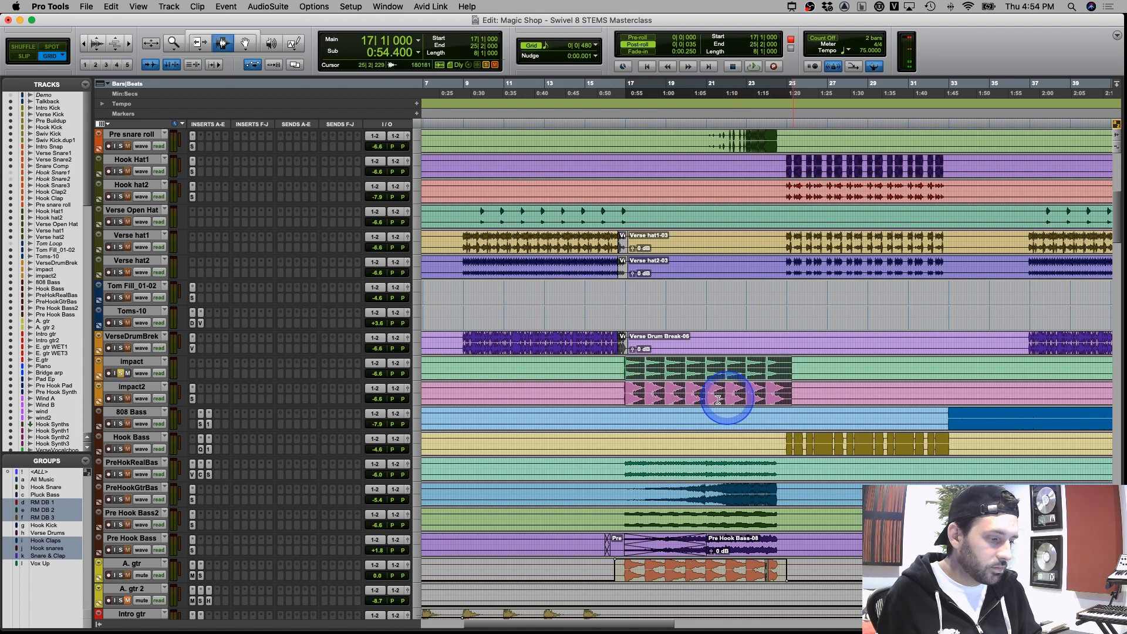
{"action": "left_click", "coordinate": [619, 382], "text": "shift"}
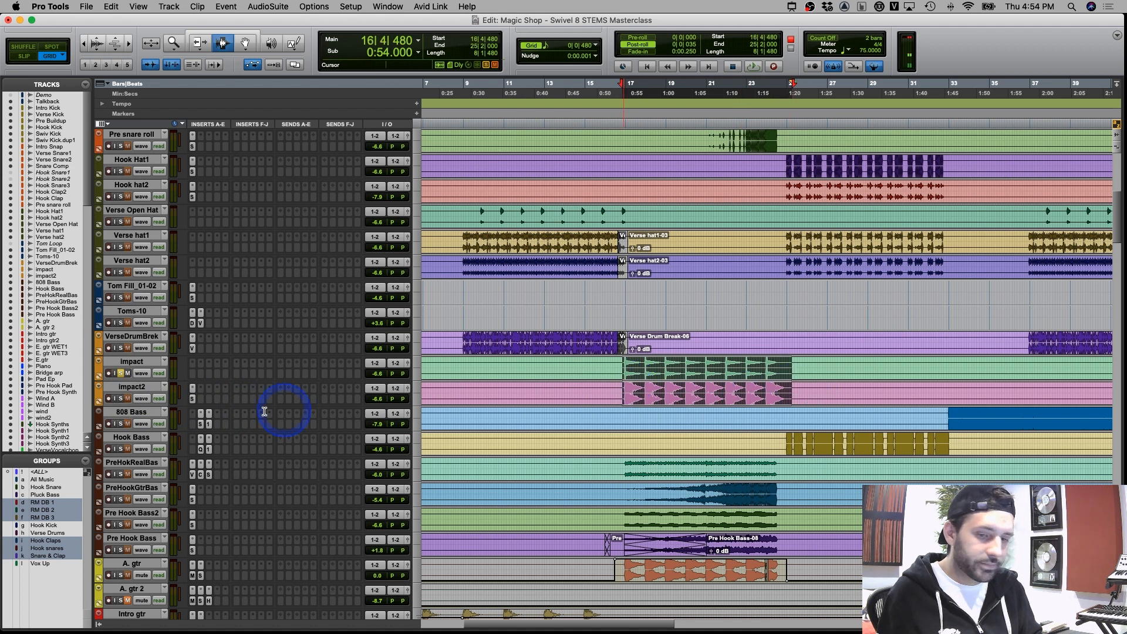
Play the pre-hook hits while switching the solos of impact and impact2 to compare them, then stop playback
{"action": "left_click", "coordinate": [121, 400]}
{"action": "key", "text": "space"}
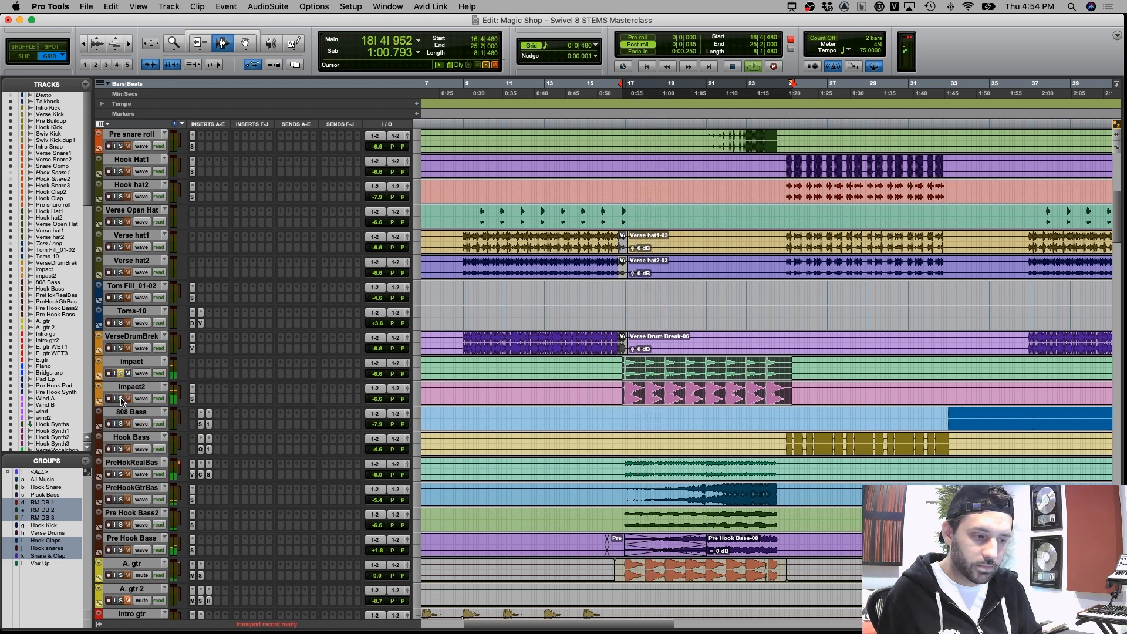
{"action": "left_click", "coordinate": [121, 374]}
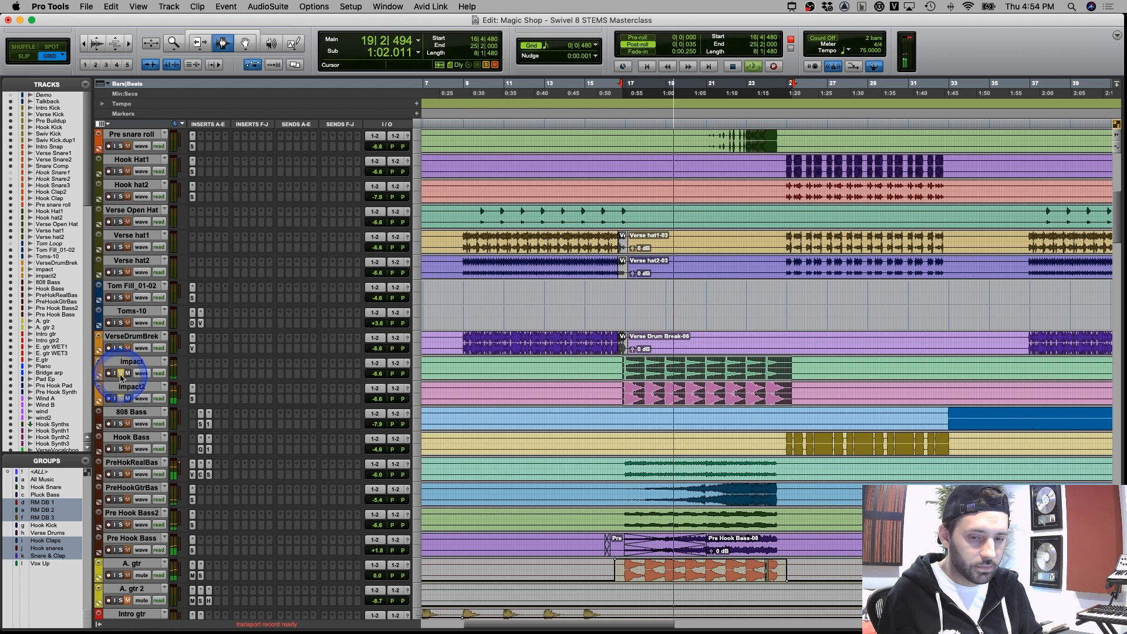
{"action": "left_click", "coordinate": [121, 374]}
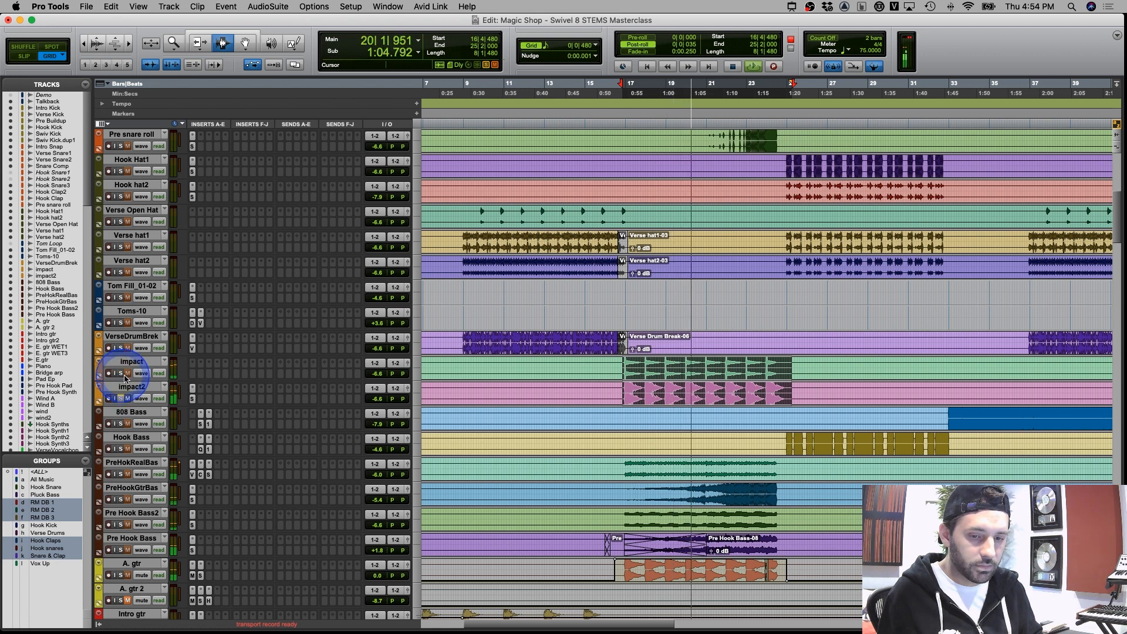
{"action": "key", "text": "space"}
Mark the impact and impact2 hits in turn from 16|4|000, place the cursor at 19|4|480, and open impact2's SSLChannel
{"action": "left_click_drag", "start_coordinate": [618, 368], "coordinate": [732, 368]}
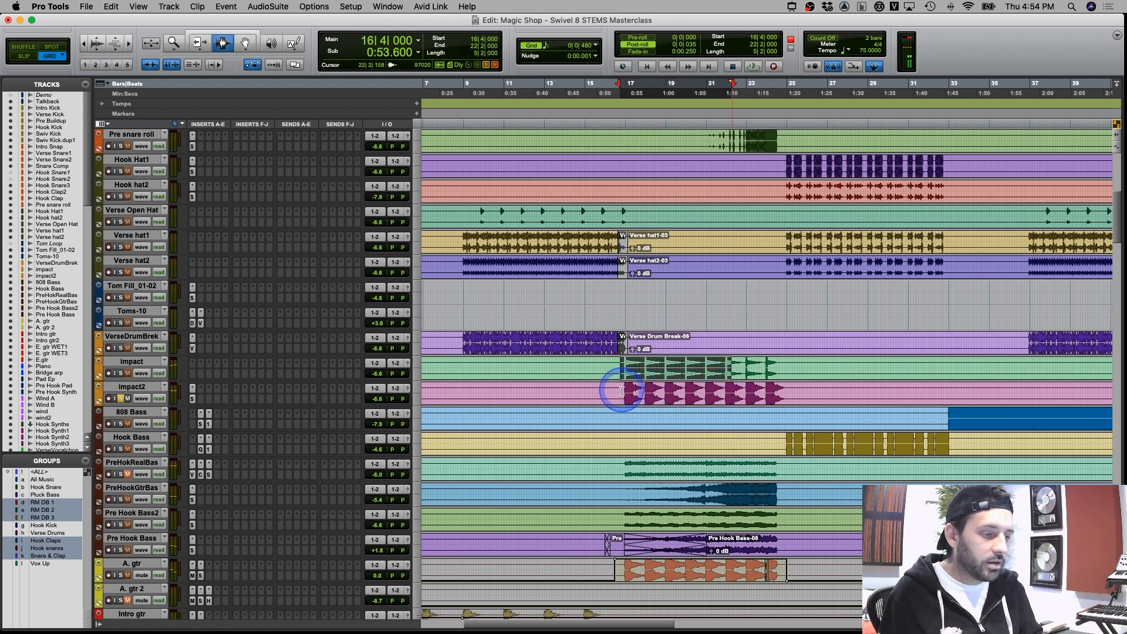
{"action": "key", "text": "Right"}
{"action": "left_click_drag", "start_coordinate": [621, 392], "coordinate": [759, 395]}
{"action": "left_click", "coordinate": [684, 395]}
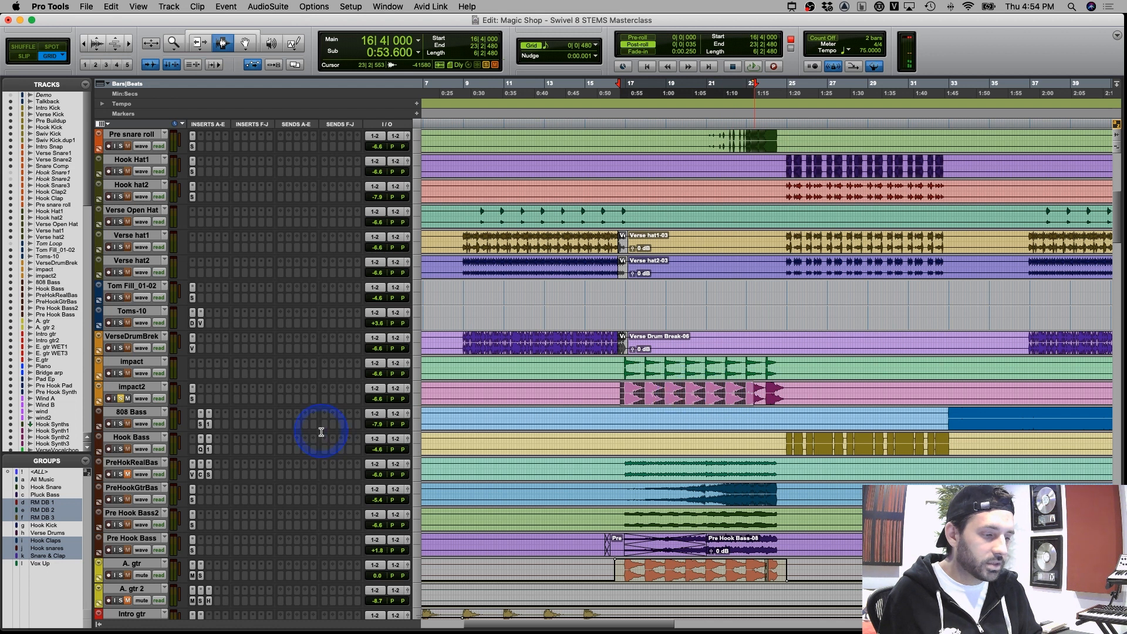
{"action": "left_click", "coordinate": [193, 399]}
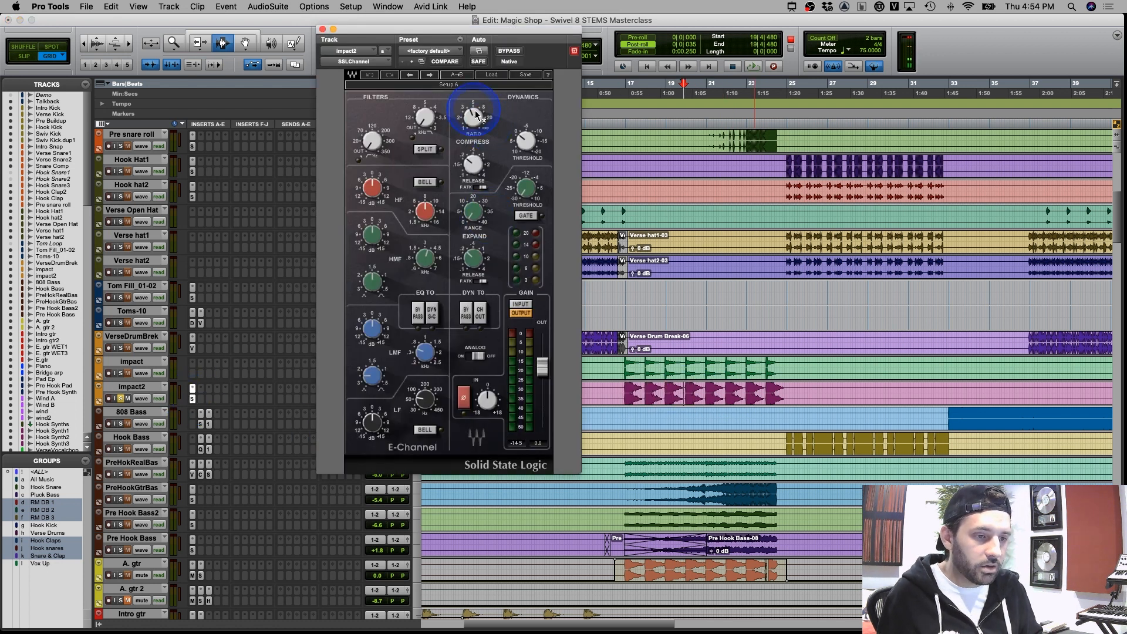
Place the cursor on the impact2 track at 16|4|480, just before its first pre-hook hit, and close the SSLChannel
{"action": "left_click", "coordinate": [626, 392]}
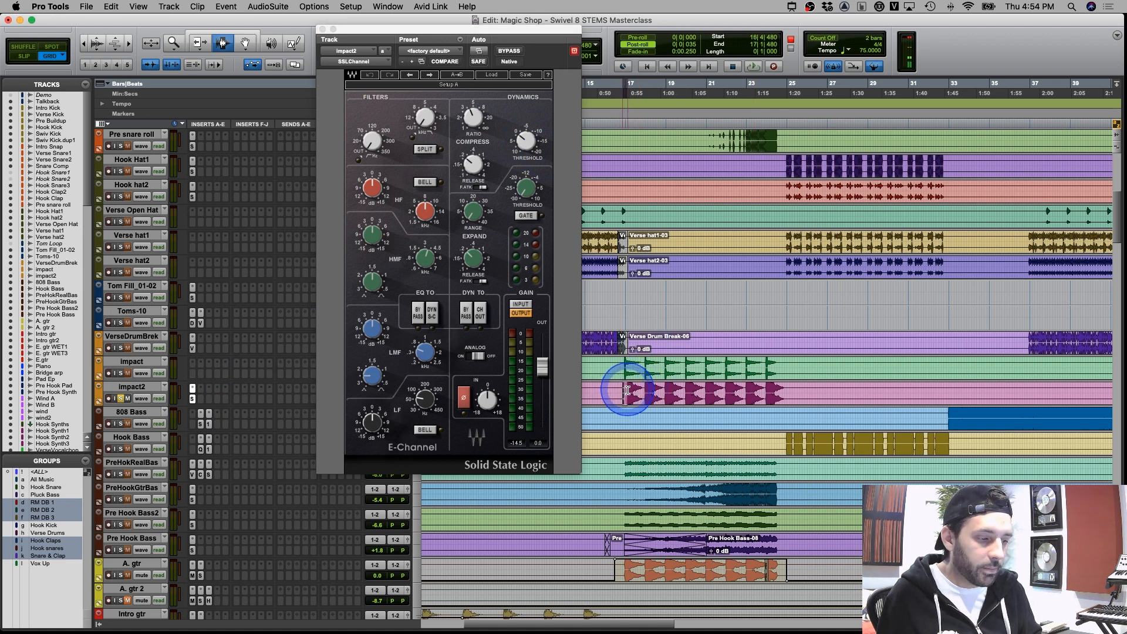
{"action": "key", "text": "super+bracketright"}
{"action": "key", "text": "super+bracketright"}
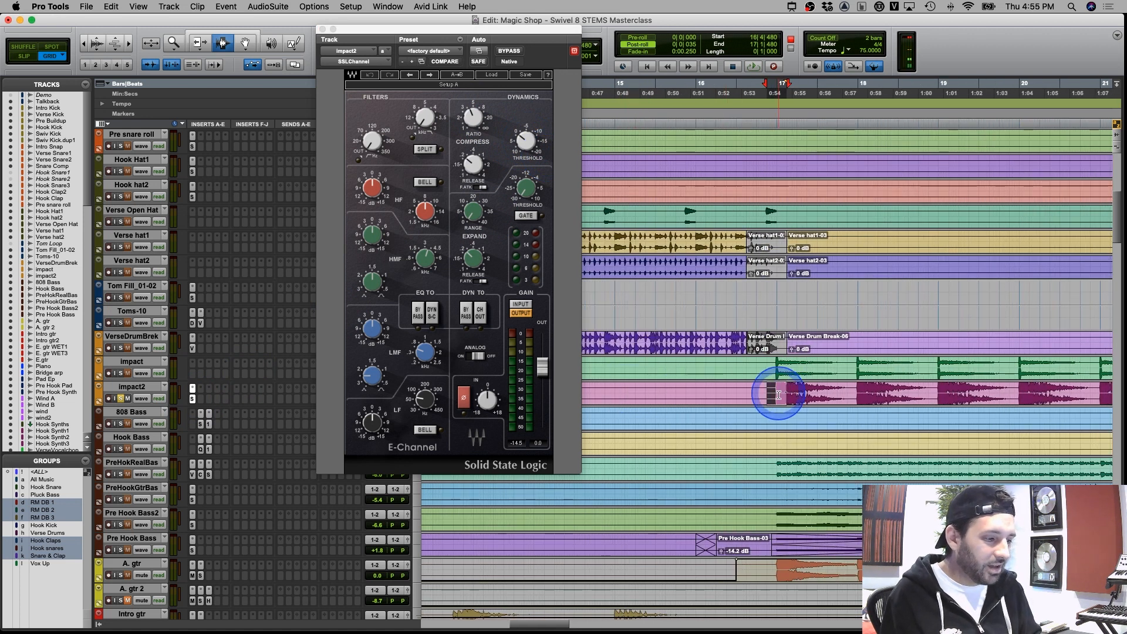
{"action": "left_click", "coordinate": [322, 29]}
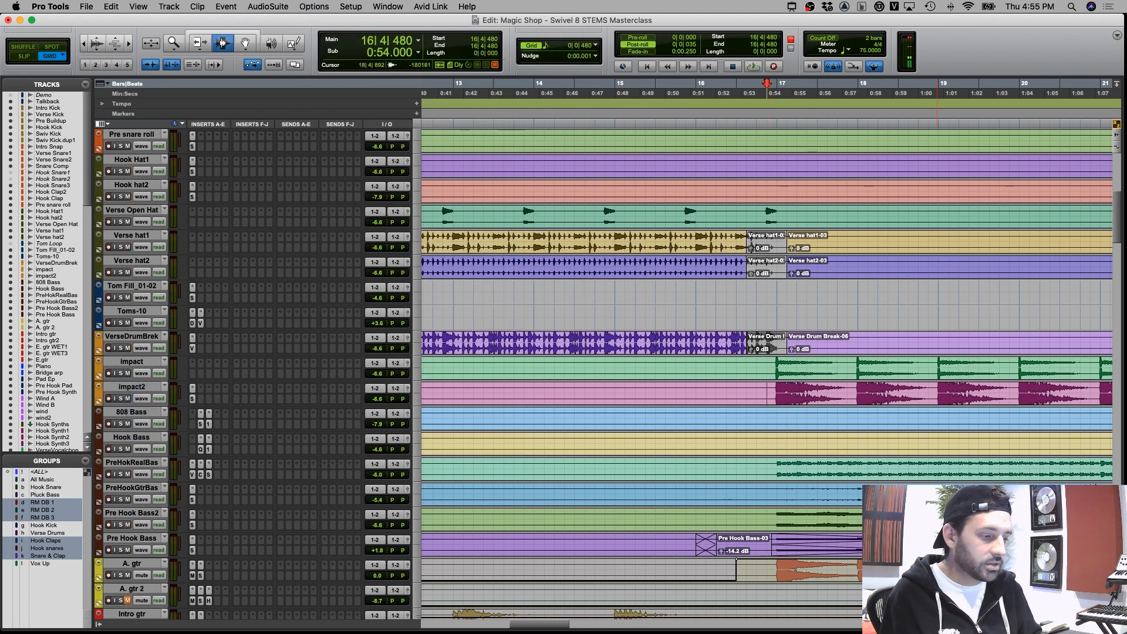
Mark the pre-hook section of the bass tracks from 16|4|480 to 24|3|480, then return the cursor to 17|1|000
{"action": "scroll", "coordinate": [881, 393], "scroll_direction": "right", "scroll_amount": 3}
{"action": "scroll", "coordinate": [795, 478], "scroll_direction": "down", "scroll_amount": 4}
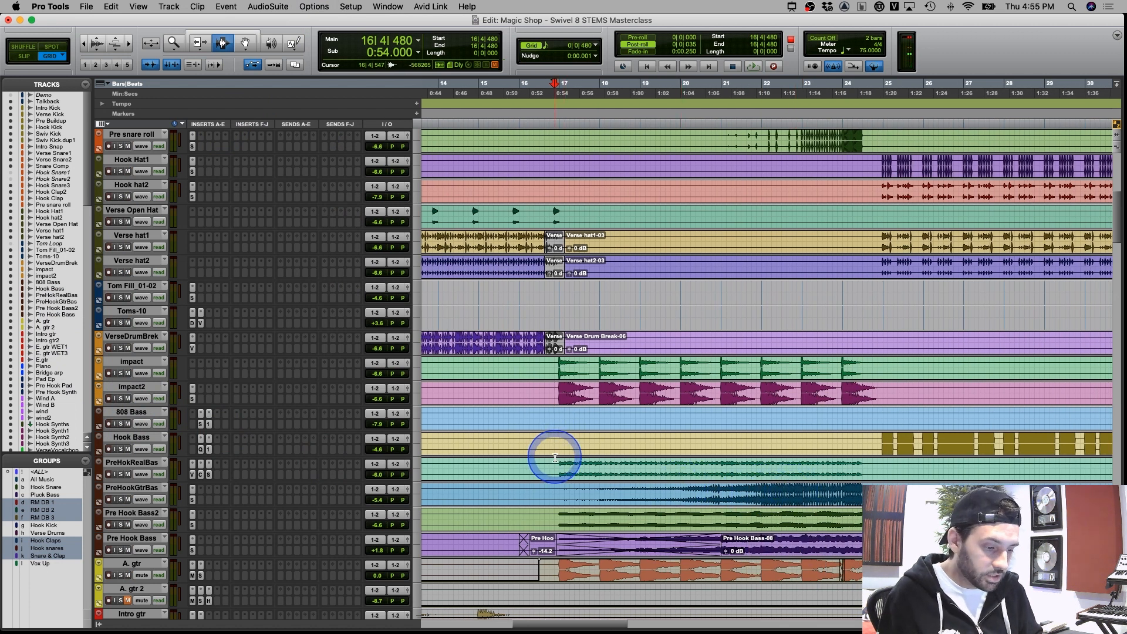
{"action": "left_click_drag", "start_coordinate": [551, 456], "coordinate": [866, 535]}
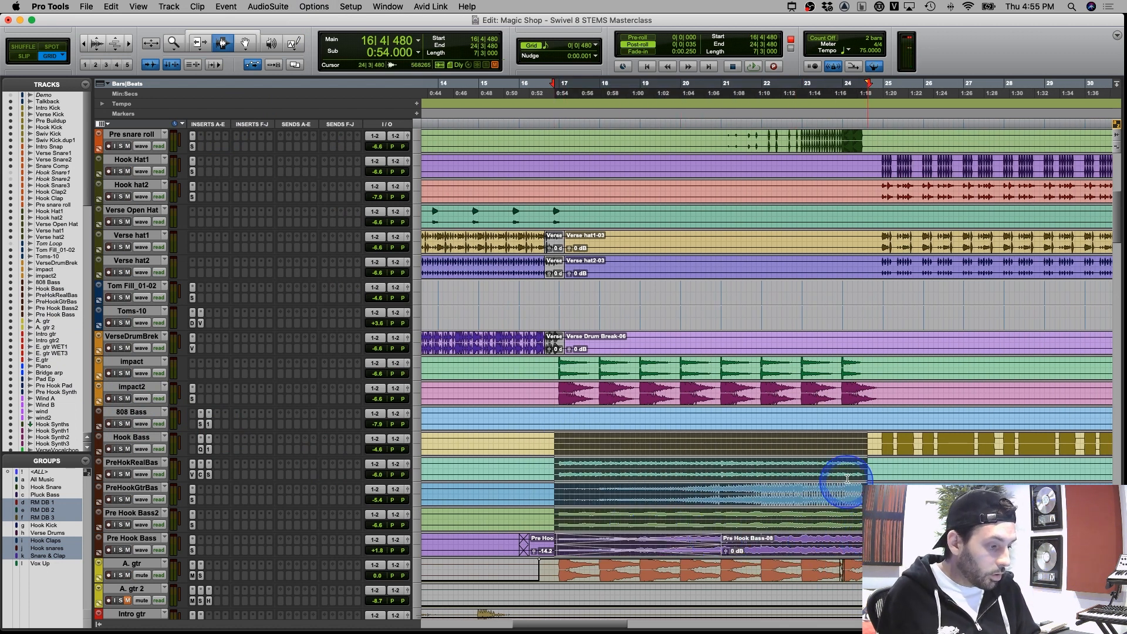
{"action": "left_click_drag", "start_coordinate": [847, 479], "coordinate": [558, 543]}
{"action": "left_click", "coordinate": [558, 541]}
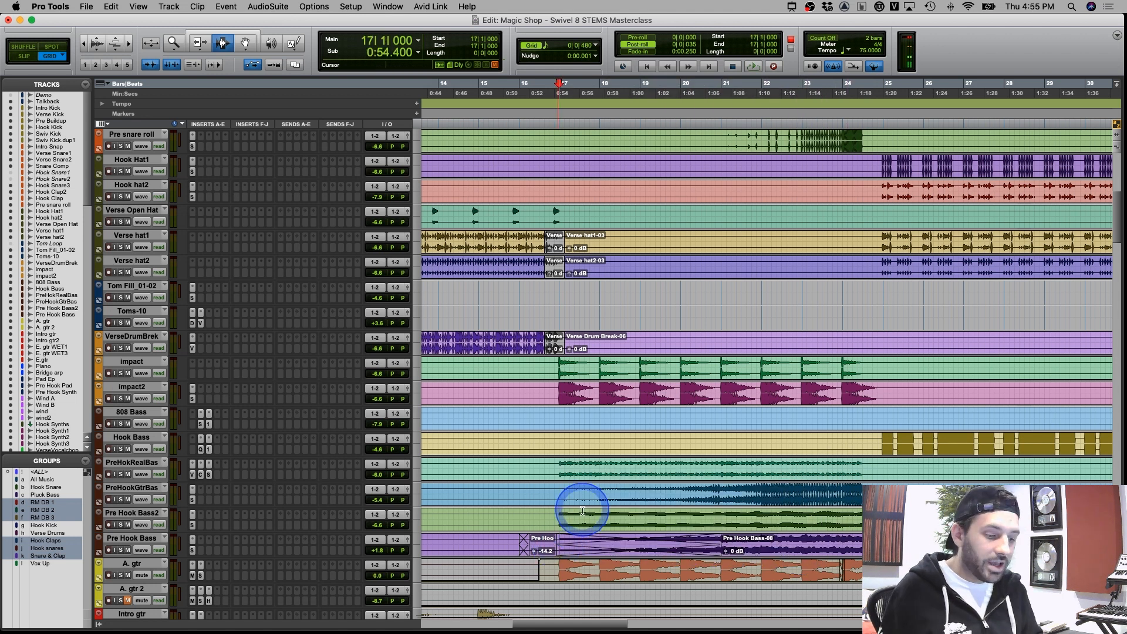
Place the cursor at 16|4|480 before the pre-hook basses and solo the PreHokRealBas track
{"action": "key", "text": "super+bracketright"}
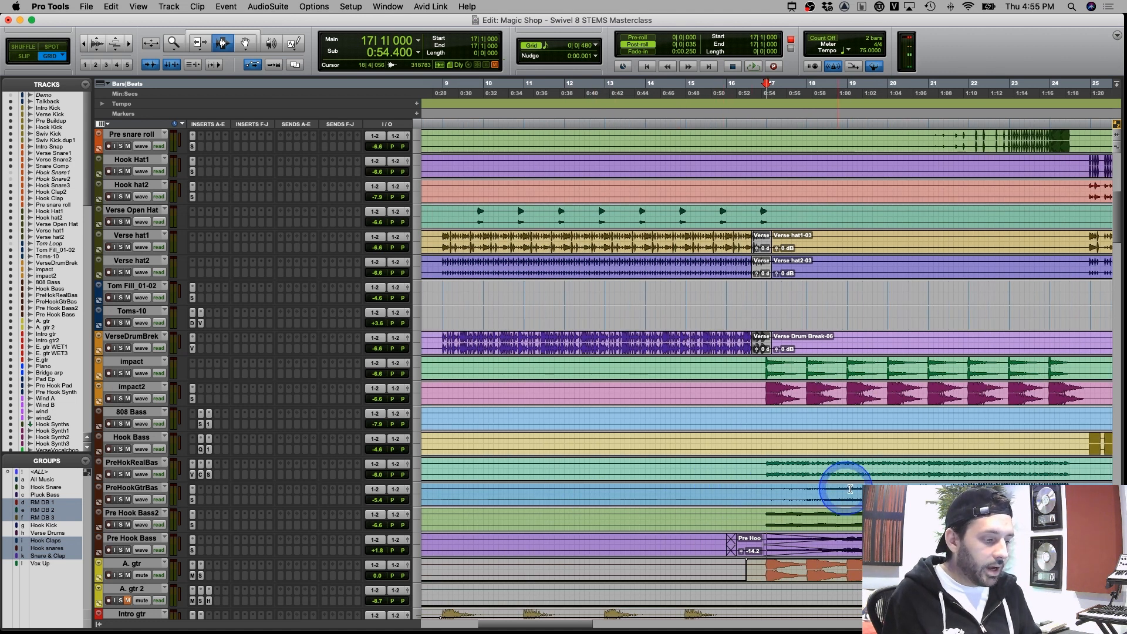
{"action": "key", "text": "super+bracketleft"}
{"action": "key", "text": "super+bracketleft"}
{"action": "key", "text": "super+bracketright"}
{"action": "key", "text": "super+bracketright"}
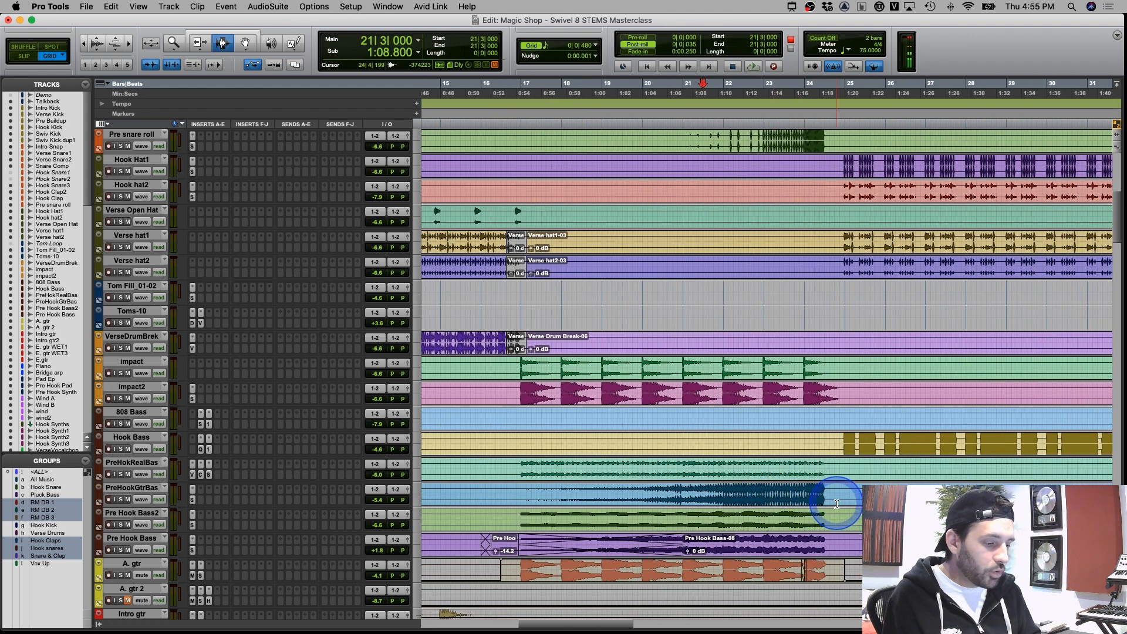
{"action": "scroll", "coordinate": [833, 497], "scroll_direction": "down", "scroll_amount": 2}
{"action": "left_click", "coordinate": [515, 419]}
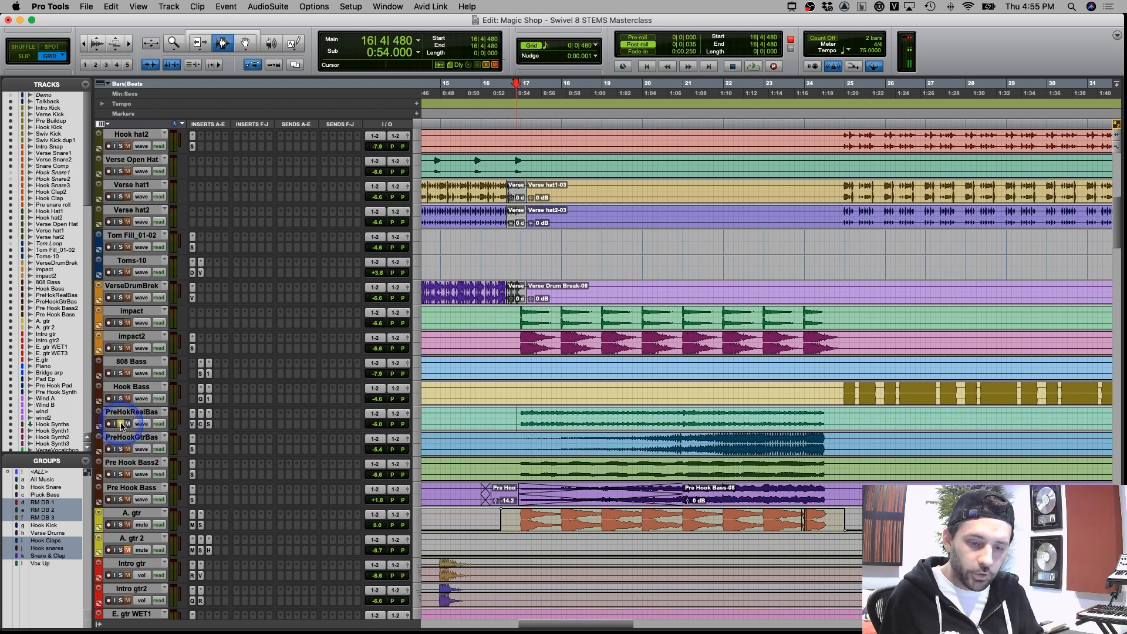
{"action": "scroll", "coordinate": [529, 410], "scroll_direction": "right", "scroll_amount": 3}
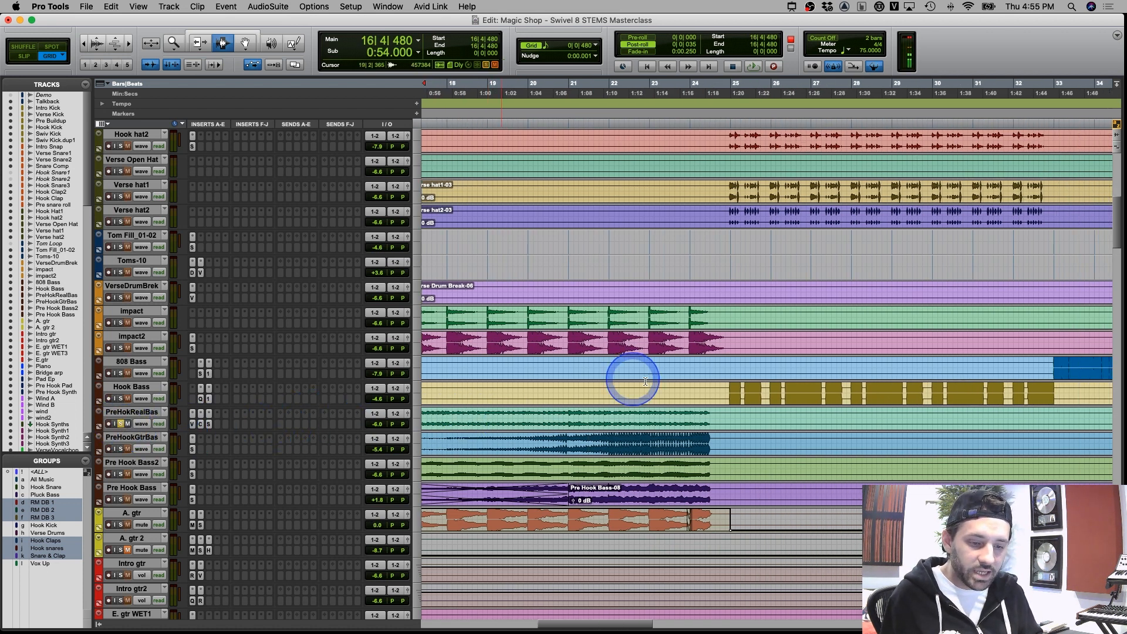
{"action": "scroll", "coordinate": [659, 379], "scroll_direction": "left", "scroll_amount": 7}
{"action": "scroll", "coordinate": [689, 395], "scroll_direction": "right", "scroll_amount": 3}
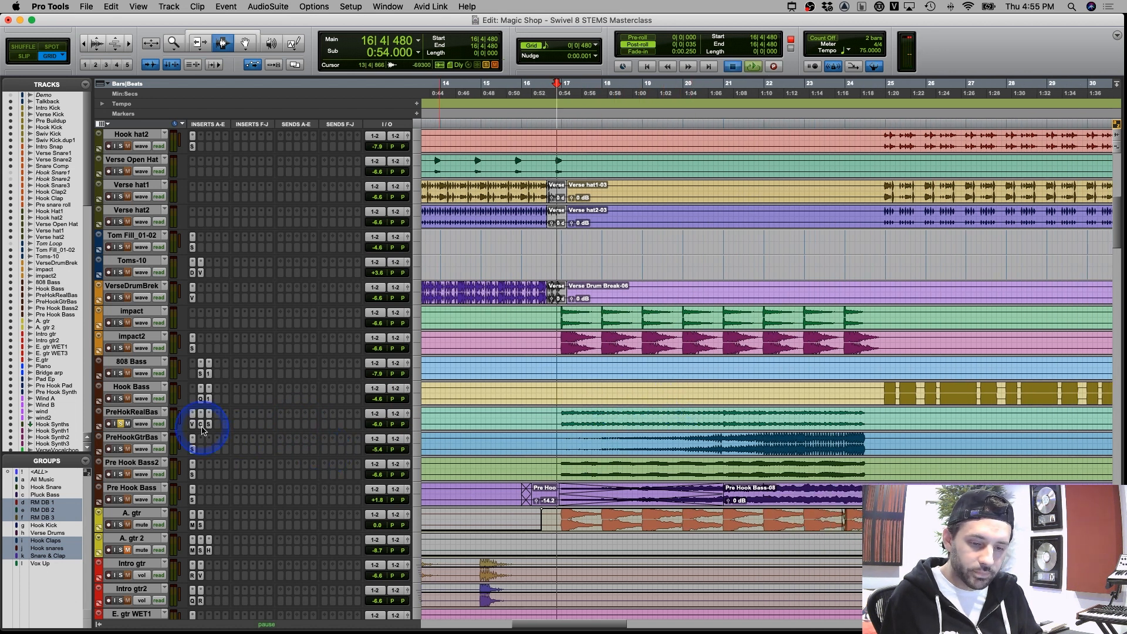
Play the soloed pre-hook real bass and open its Virtual Mix Rack, positioning the window so all its modules are visible
{"action": "key", "text": "space"}
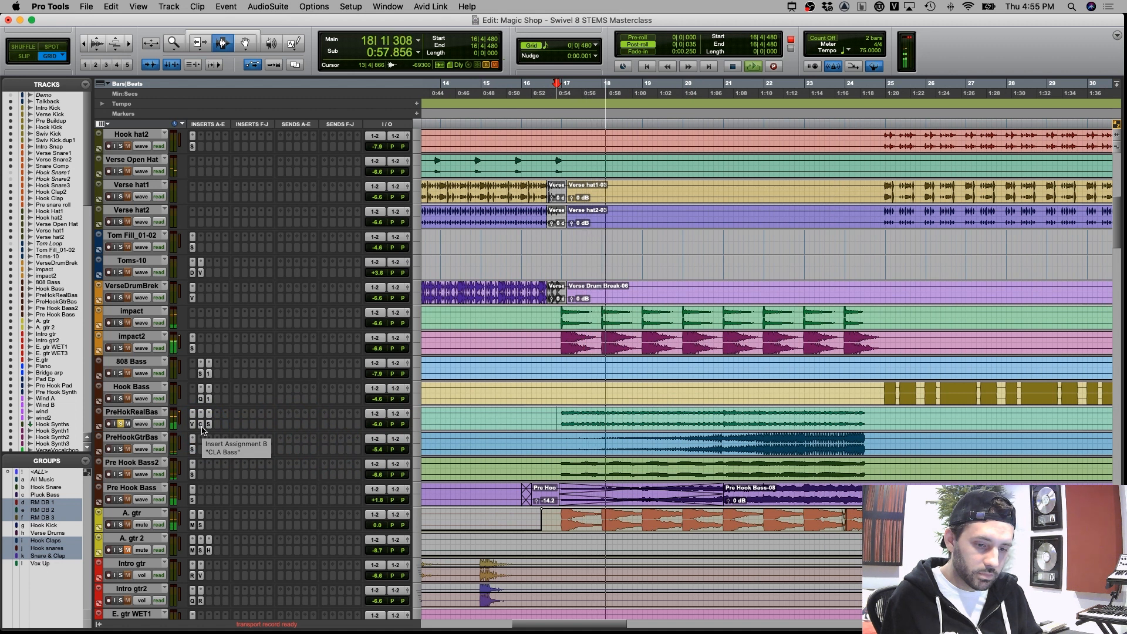
{"action": "left_click", "coordinate": [198, 428]}
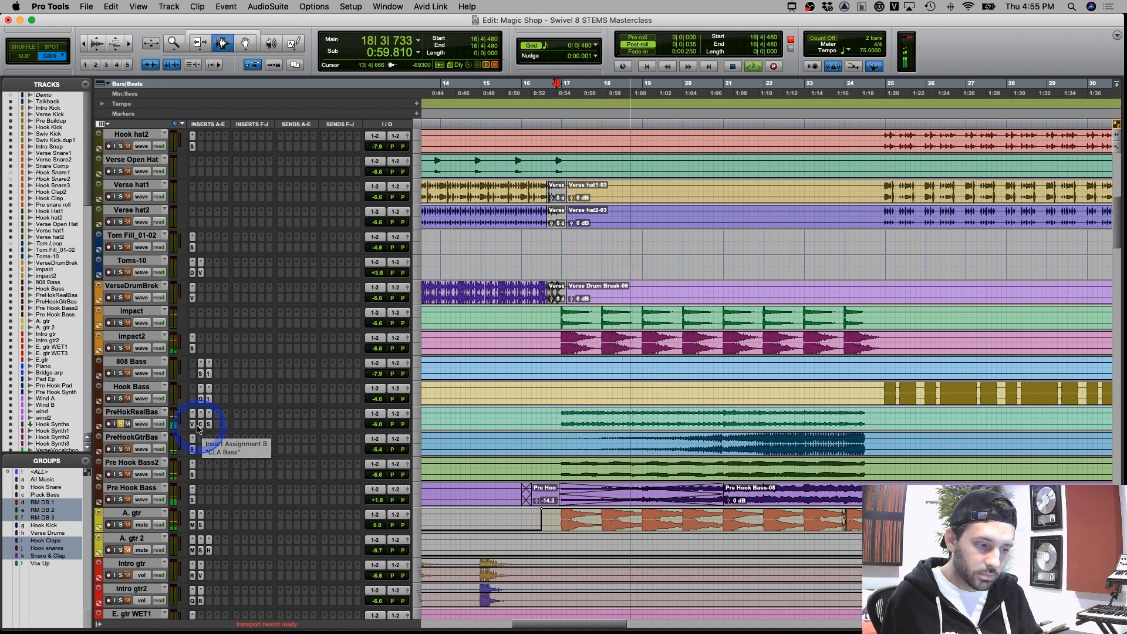
{"action": "left_click_drag", "start_coordinate": [198, 428], "coordinate": [192, 428]}
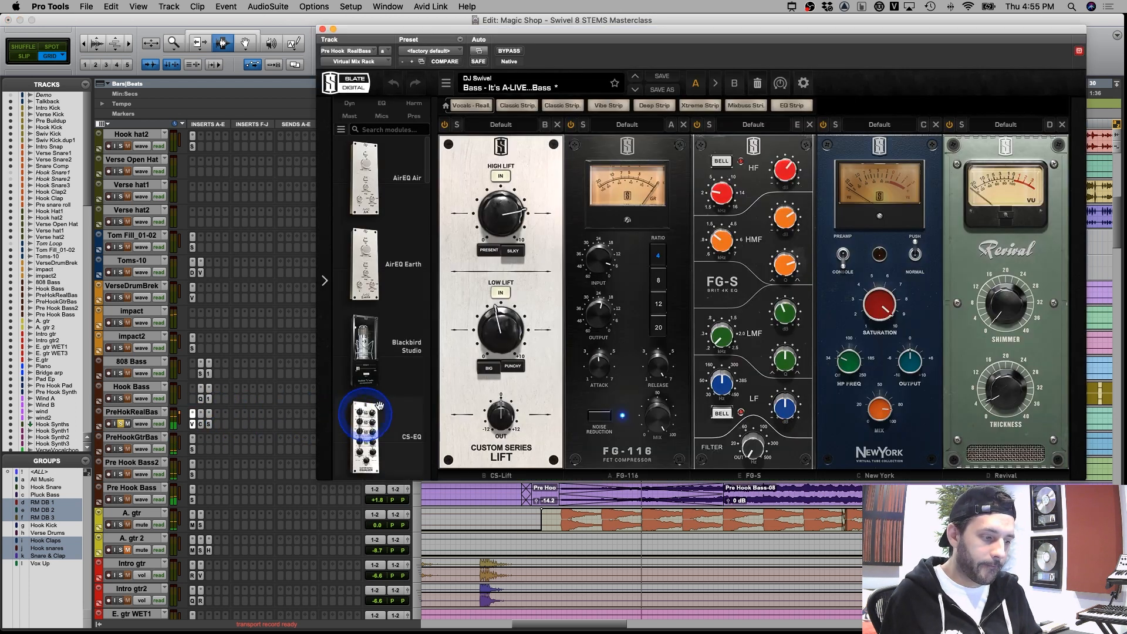
{"action": "left_click_drag", "start_coordinate": [473, 33], "coordinate": [57, 31]}
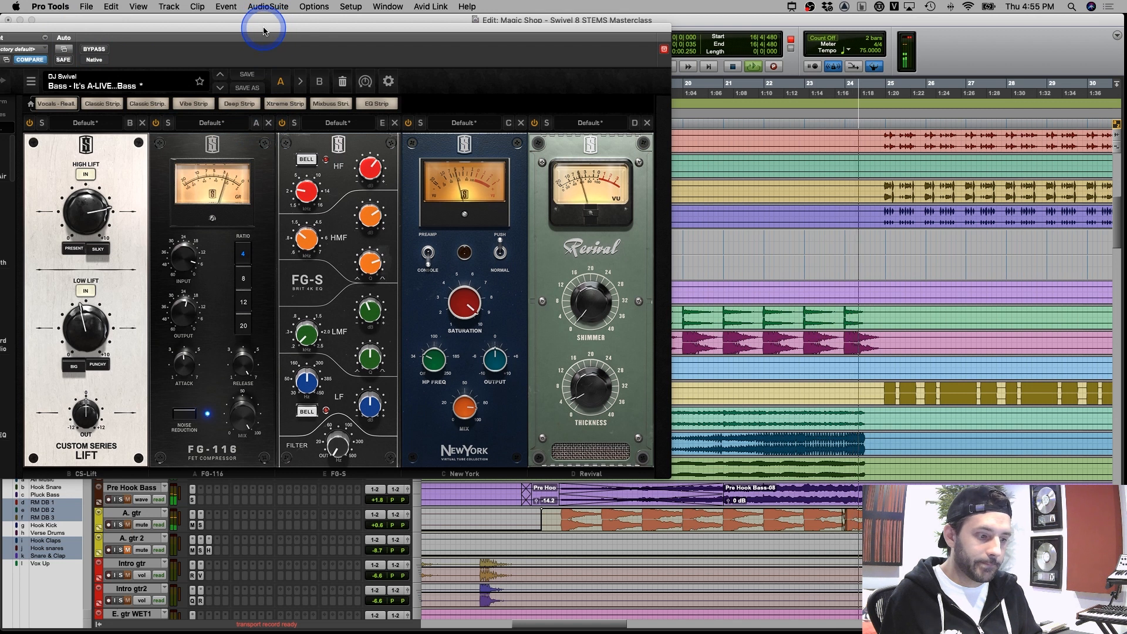
{"action": "left_click_drag", "start_coordinate": [264, 31], "coordinate": [307, 18]}
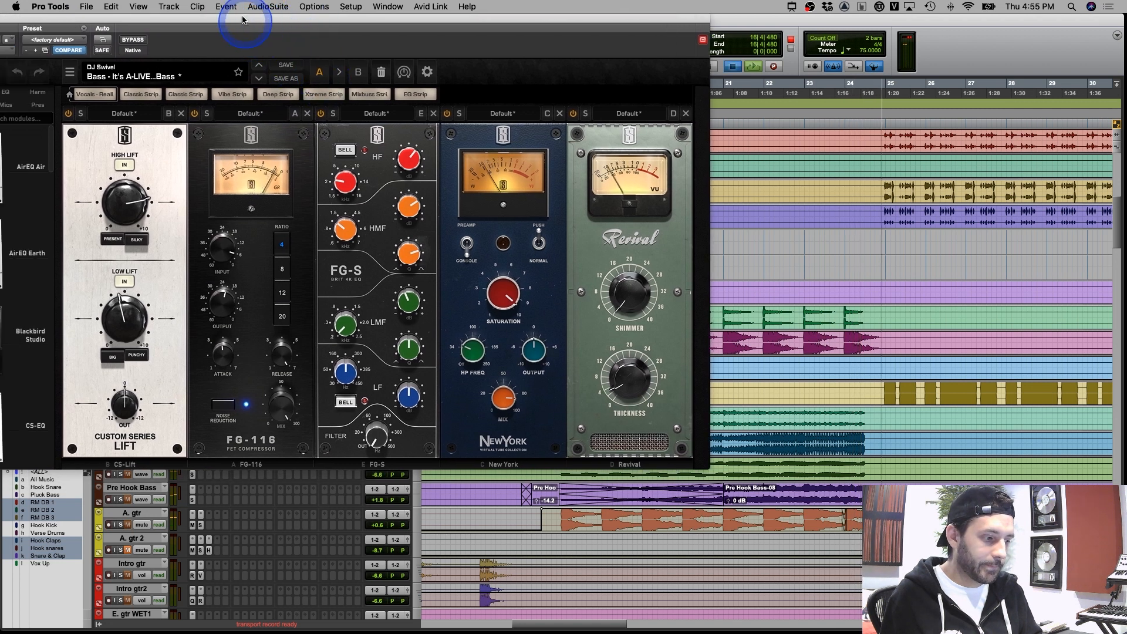
{"action": "left_click_drag", "start_coordinate": [230, 21], "coordinate": [496, 35]}
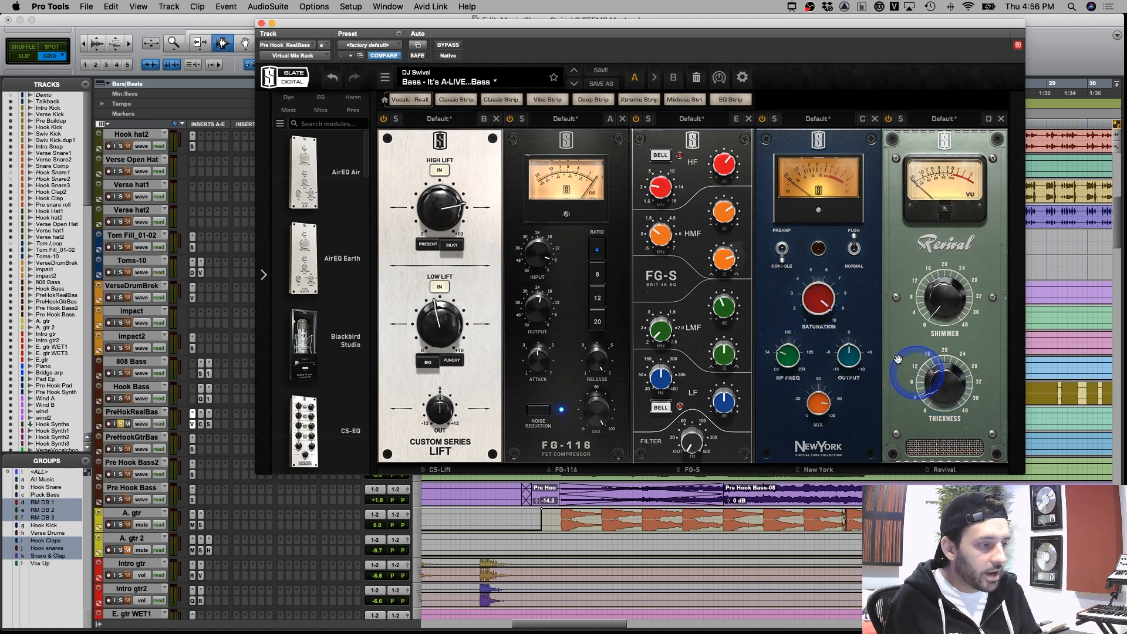
View PreHokRealBas's CLA Bass and SSLChannel in turn, then expand the track's automation lanes
{"action": "left_click", "coordinate": [201, 424]}
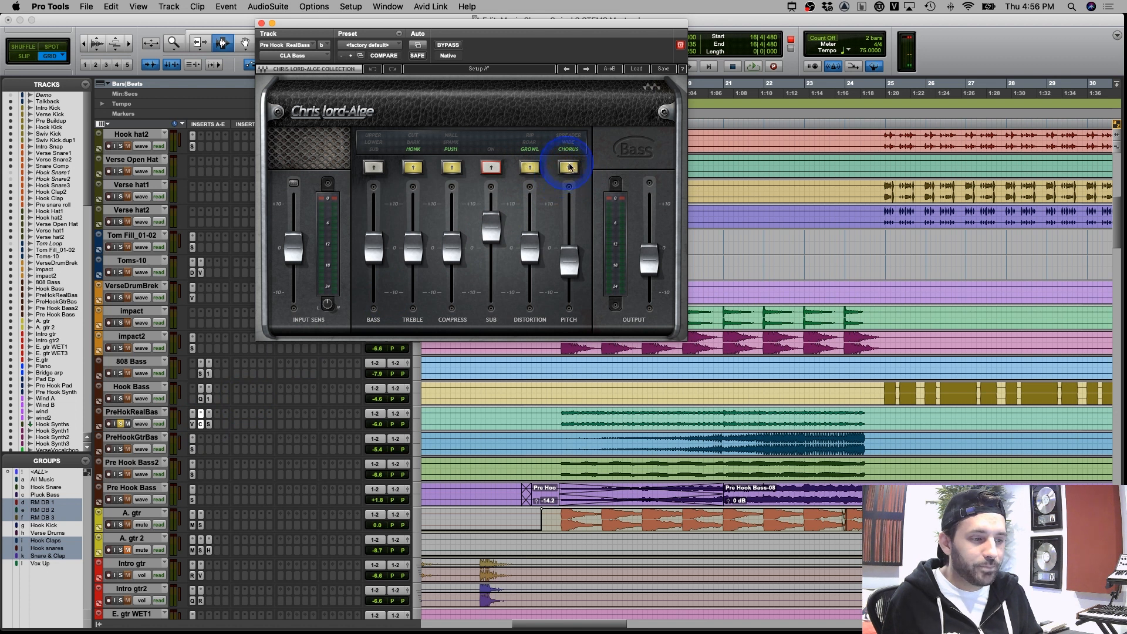
{"action": "left_click", "coordinate": [209, 422]}
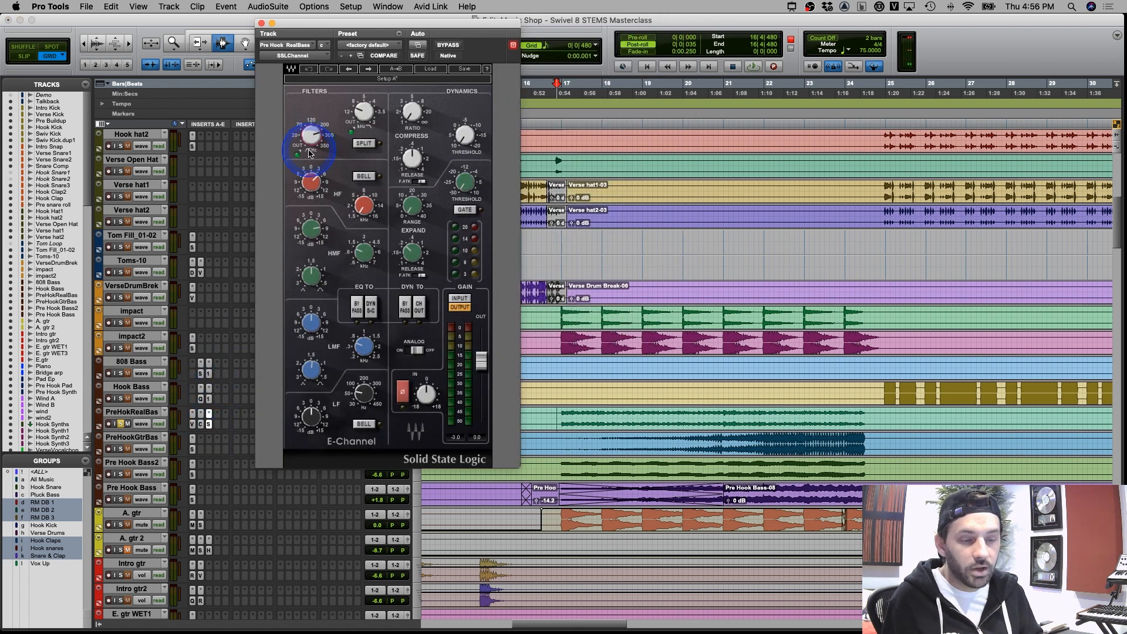
{"action": "left_click", "coordinate": [100, 431]}
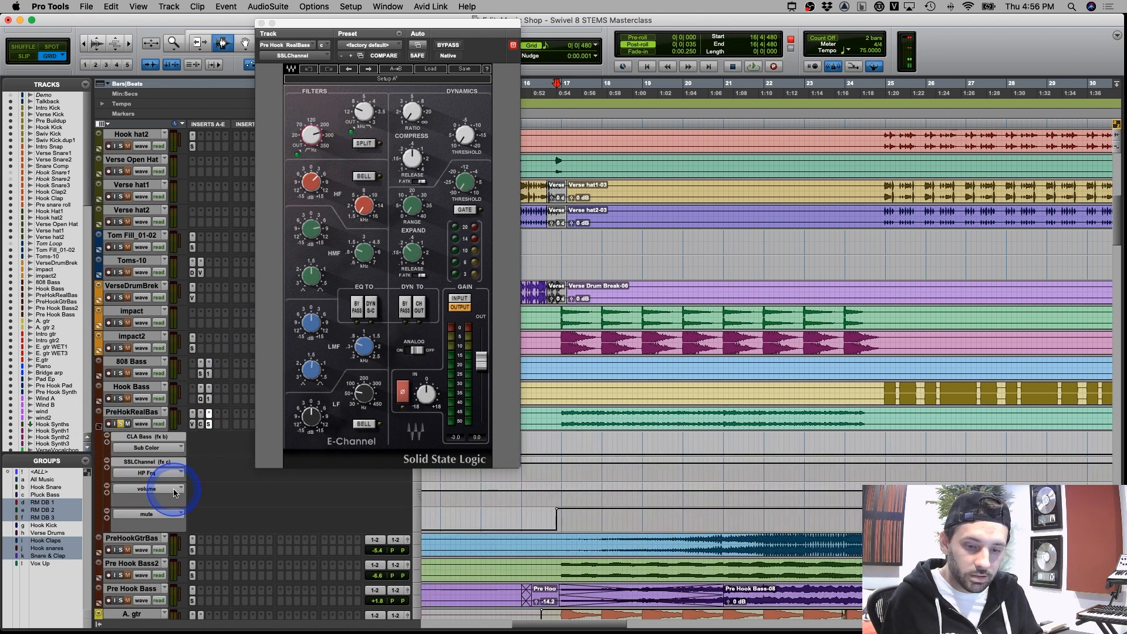
Examine the Sub Color and HP Frq automation across the song, then place the cursor at 16|4|480
{"action": "left_click", "coordinate": [598, 472]}
{"action": "key", "text": "r"}
{"action": "key", "text": "r"}
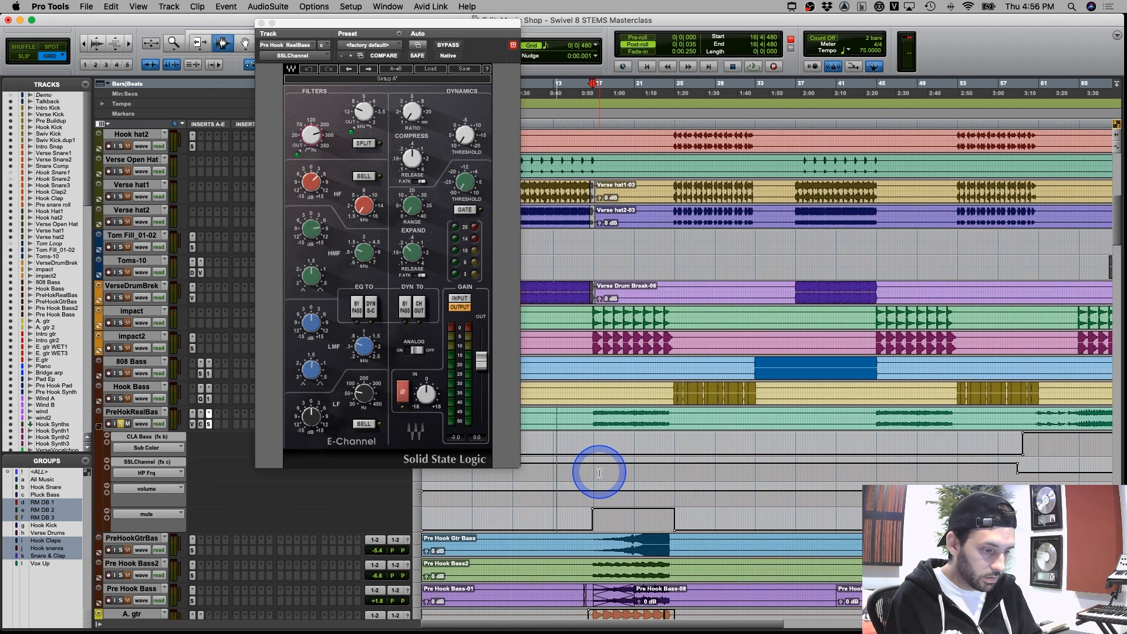
{"action": "key", "text": "r"}
{"action": "key", "text": "t"}
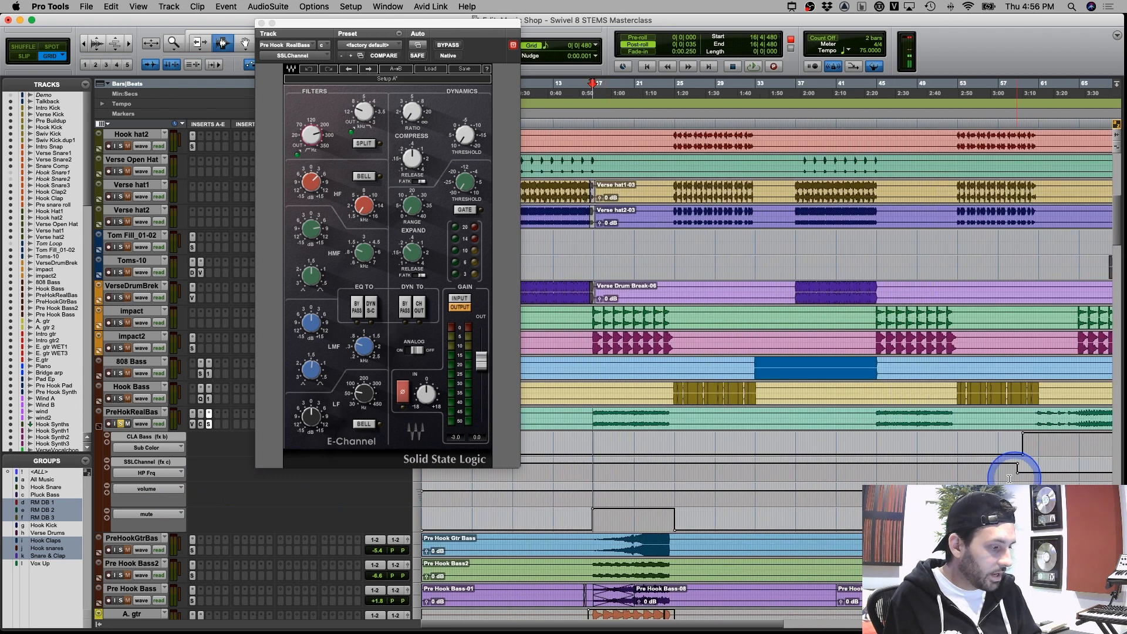
{"action": "left_click", "coordinate": [599, 481]}
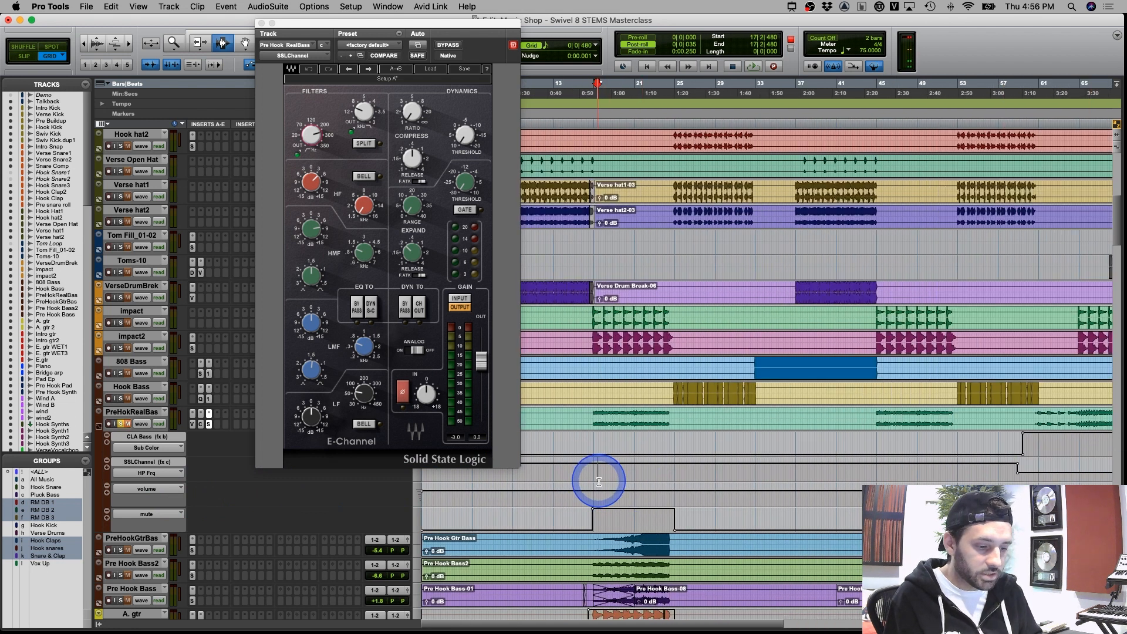
{"action": "key", "text": "t"}
{"action": "left_click", "coordinate": [660, 502]}
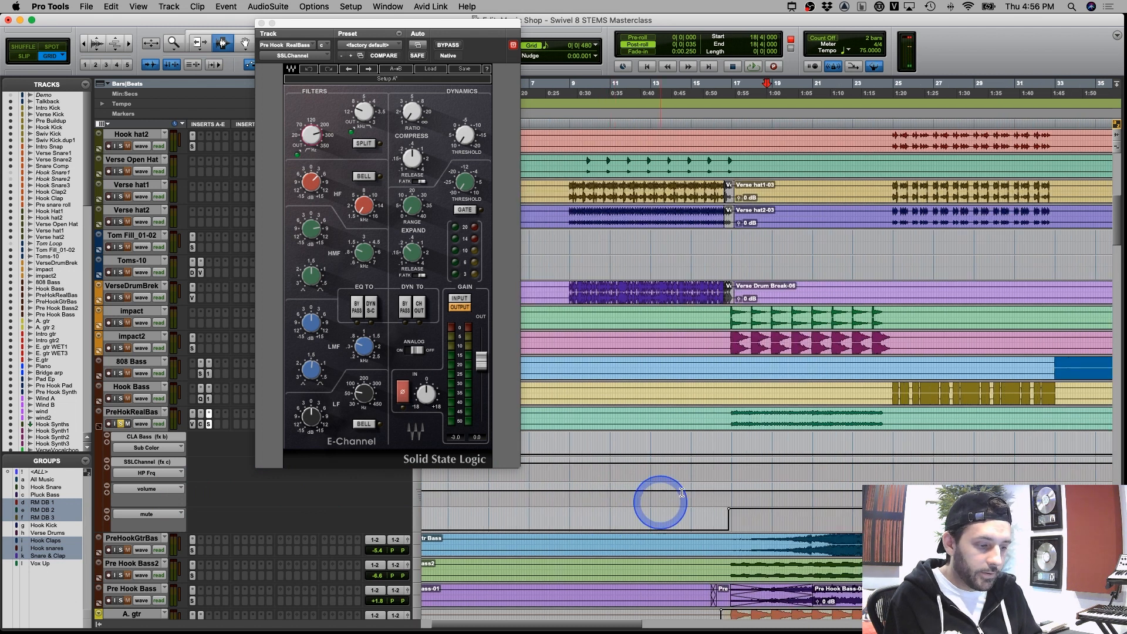
{"action": "left_click", "coordinate": [730, 449]}
Play PreHokRealBas while bypassing and re-enabling its inserts to compare the processing, then stop playback
{"action": "left_click", "coordinate": [206, 449]}
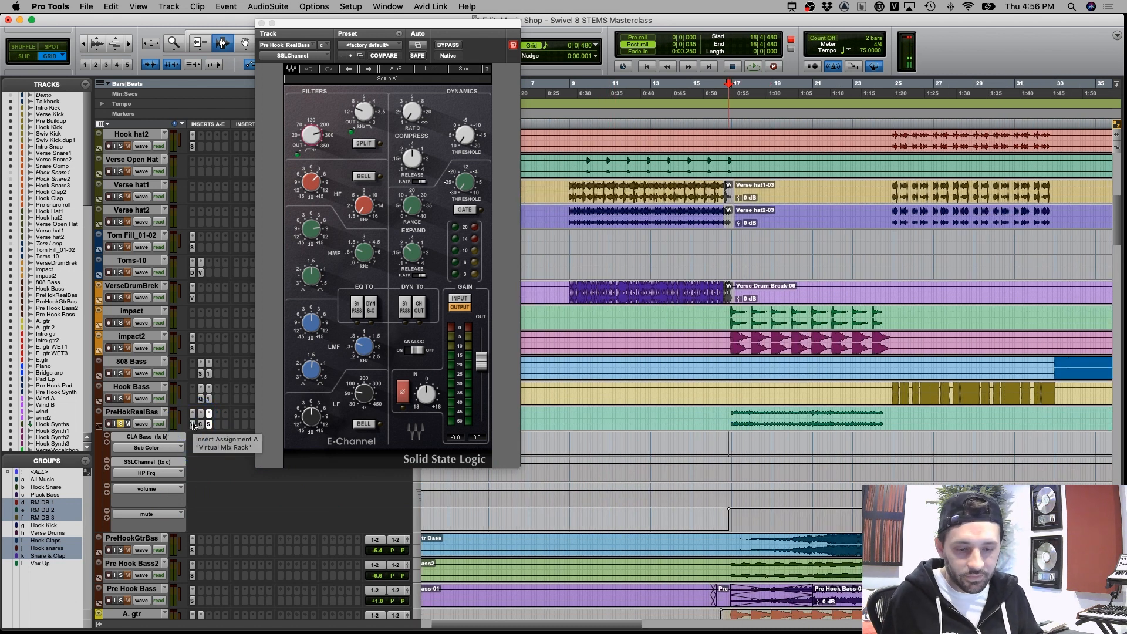
{"action": "key", "text": "space"}
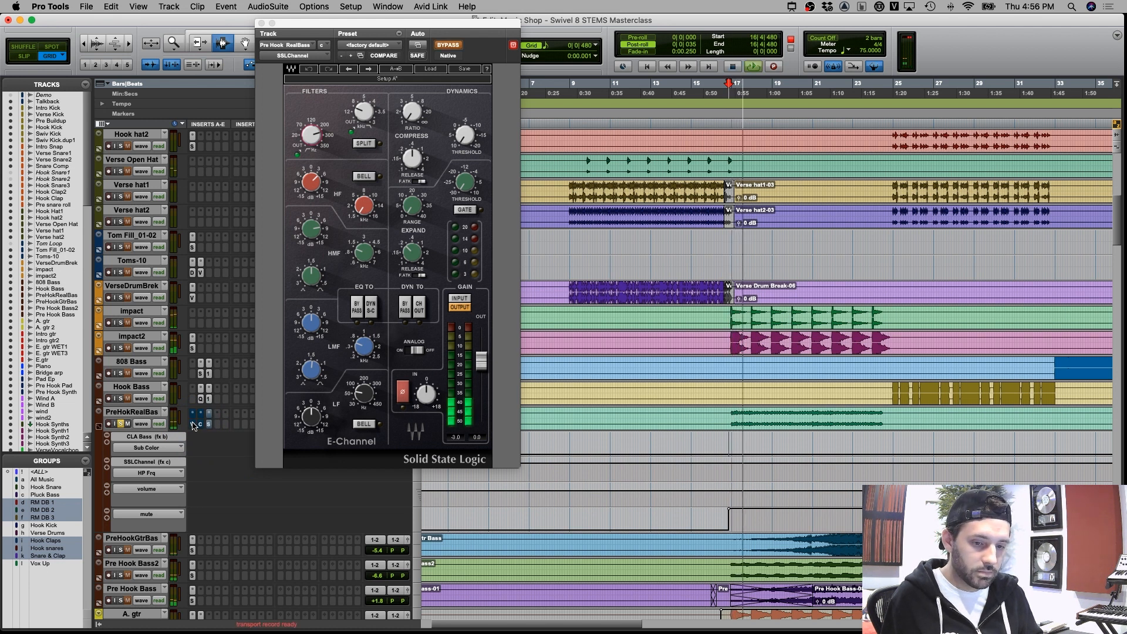
{"action": "left_click", "coordinate": [194, 425]}
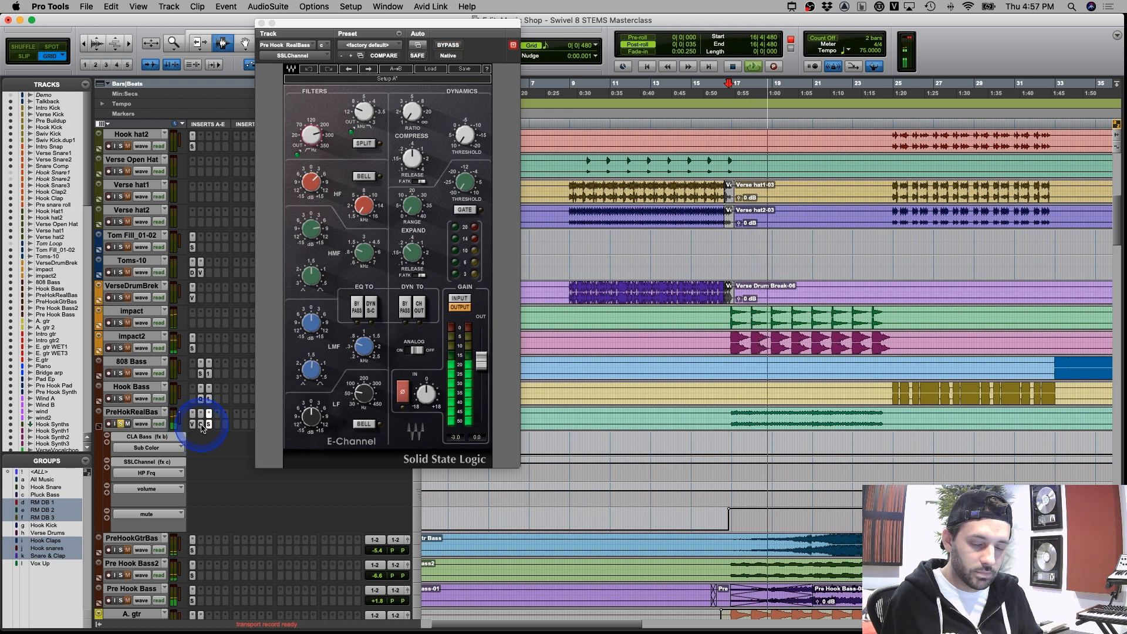
{"action": "left_click", "coordinate": [198, 425], "text": "super"}
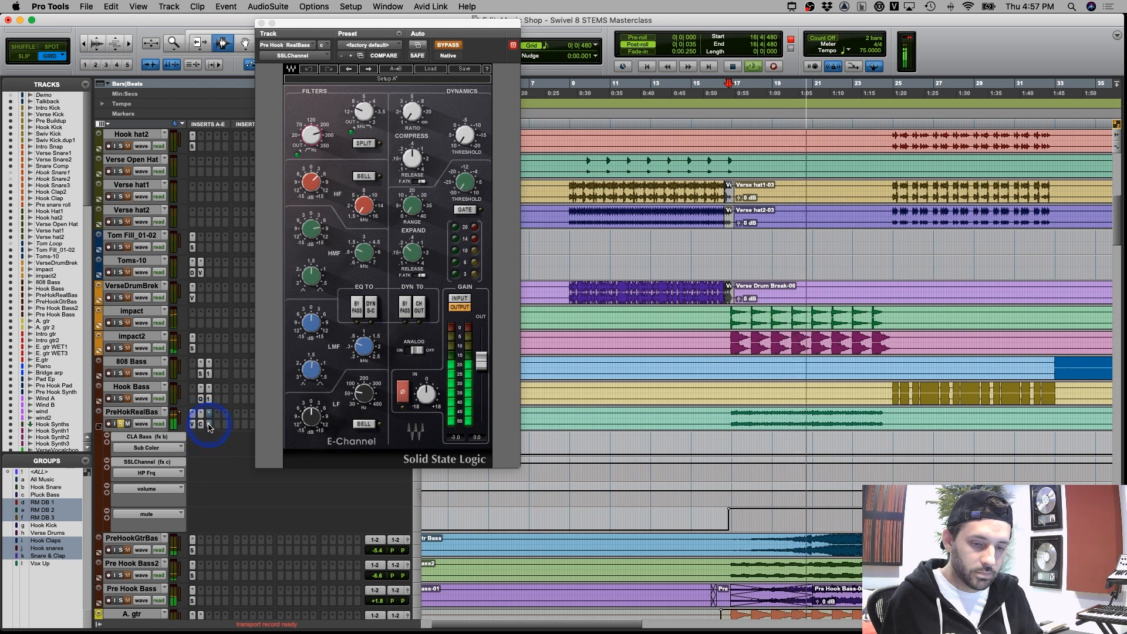
{"action": "left_click", "coordinate": [208, 425], "text": "super"}
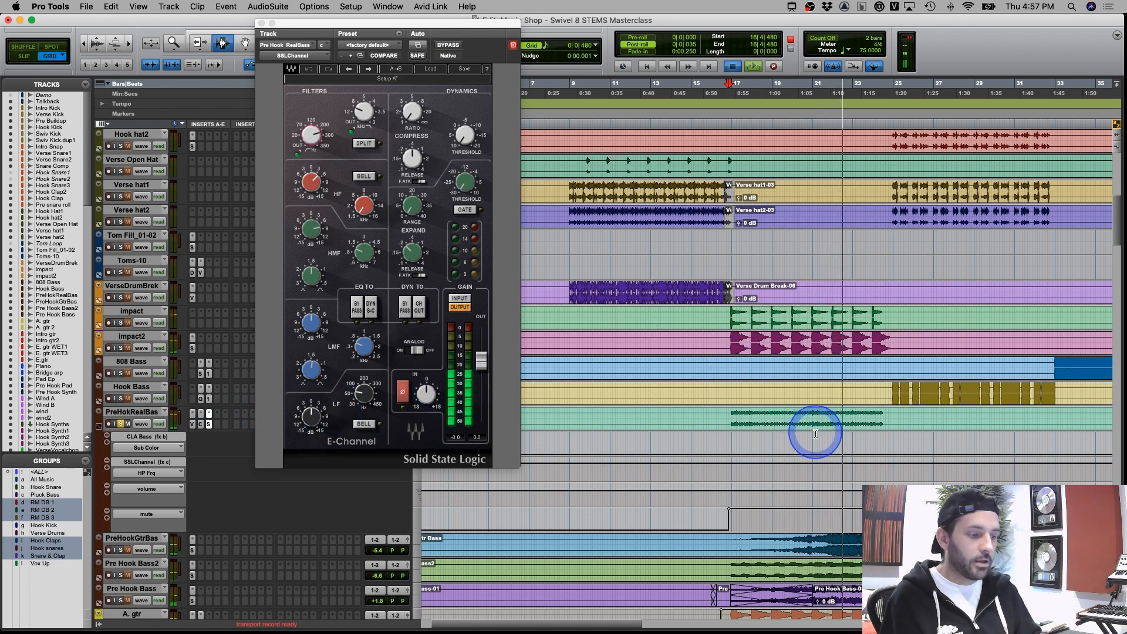
{"action": "key", "text": "space"}
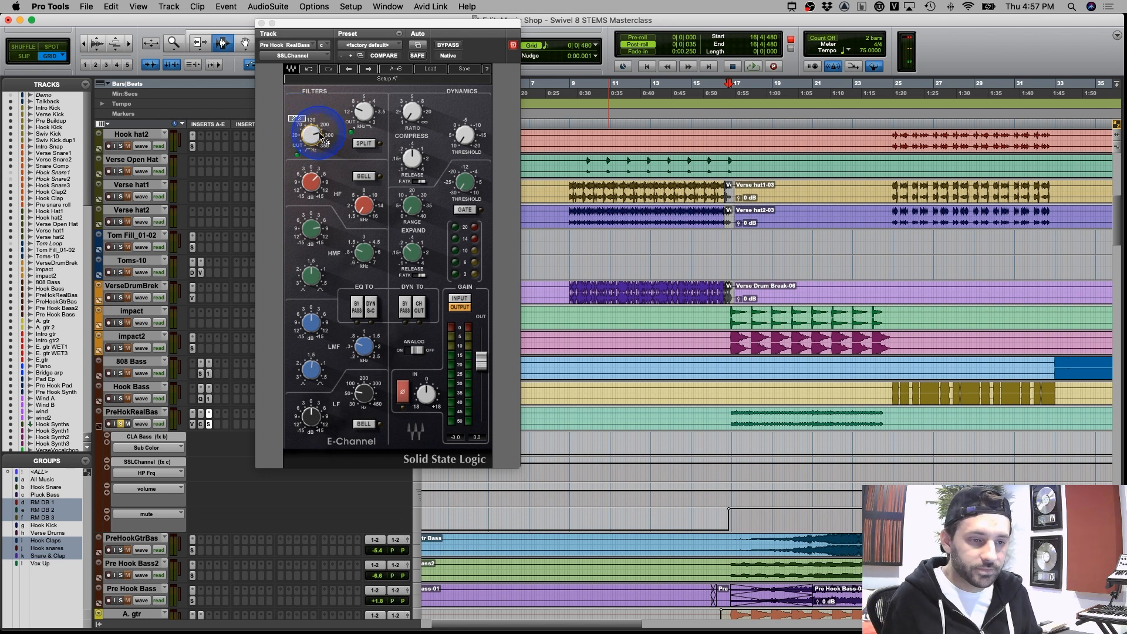
Close the SSLChannel, mark the pre-hook real bass audio from 17|1|000, then place the cursor at 24|3|480
{"action": "left_click", "coordinate": [262, 24]}
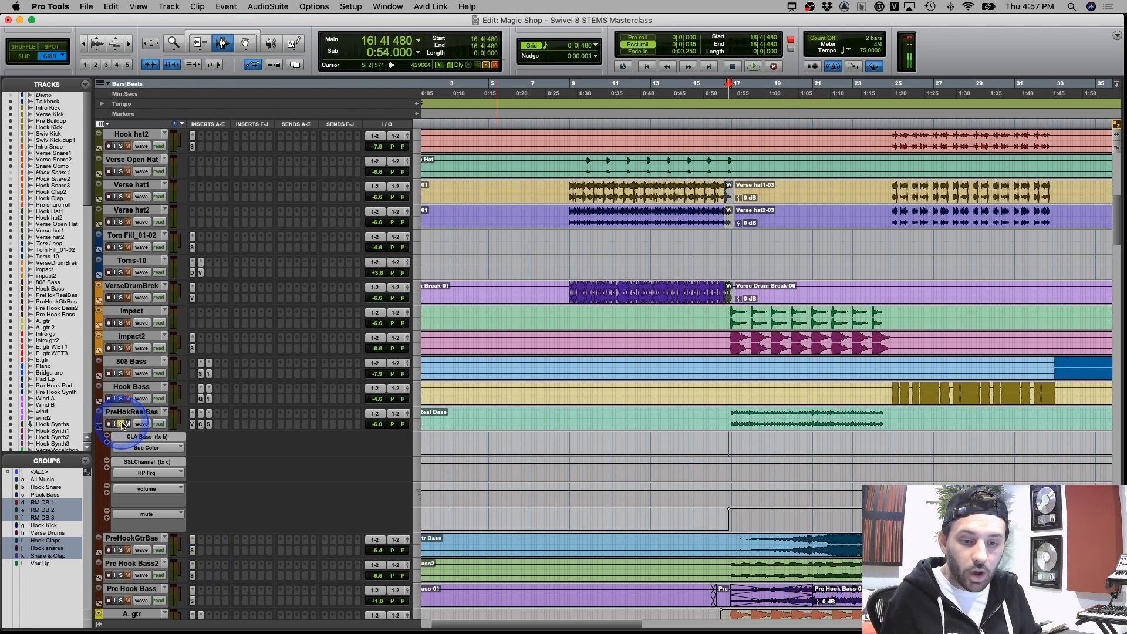
{"action": "left_click", "coordinate": [734, 421]}
{"action": "left_click_drag", "start_coordinate": [734, 422], "coordinate": [883, 421]}
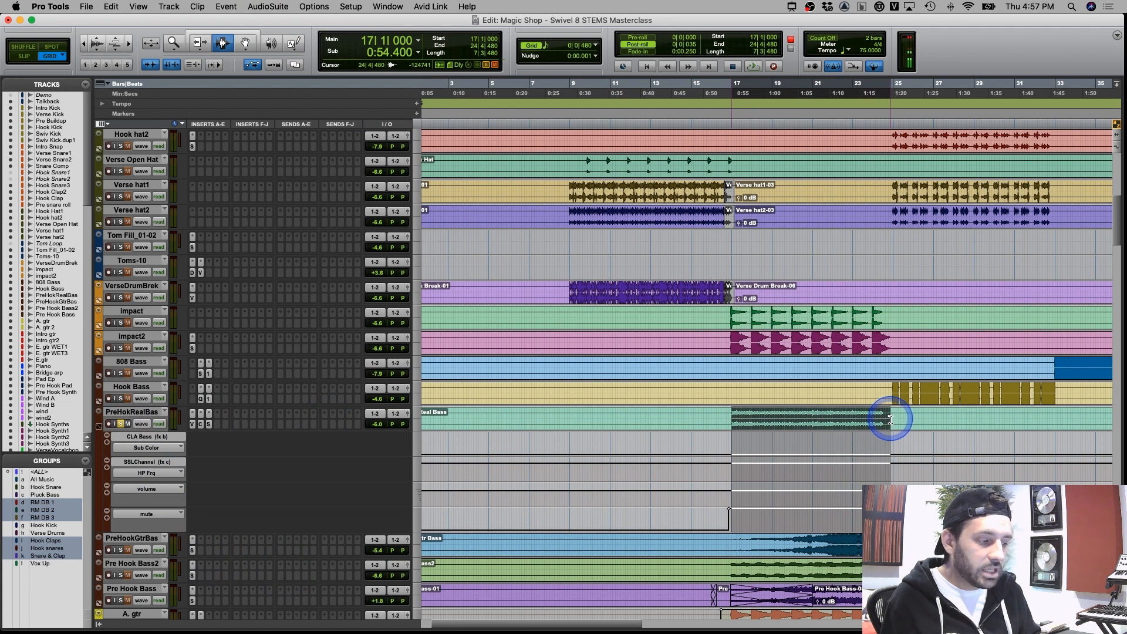
{"action": "left_click_drag", "start_coordinate": [893, 419], "coordinate": [884, 420]}
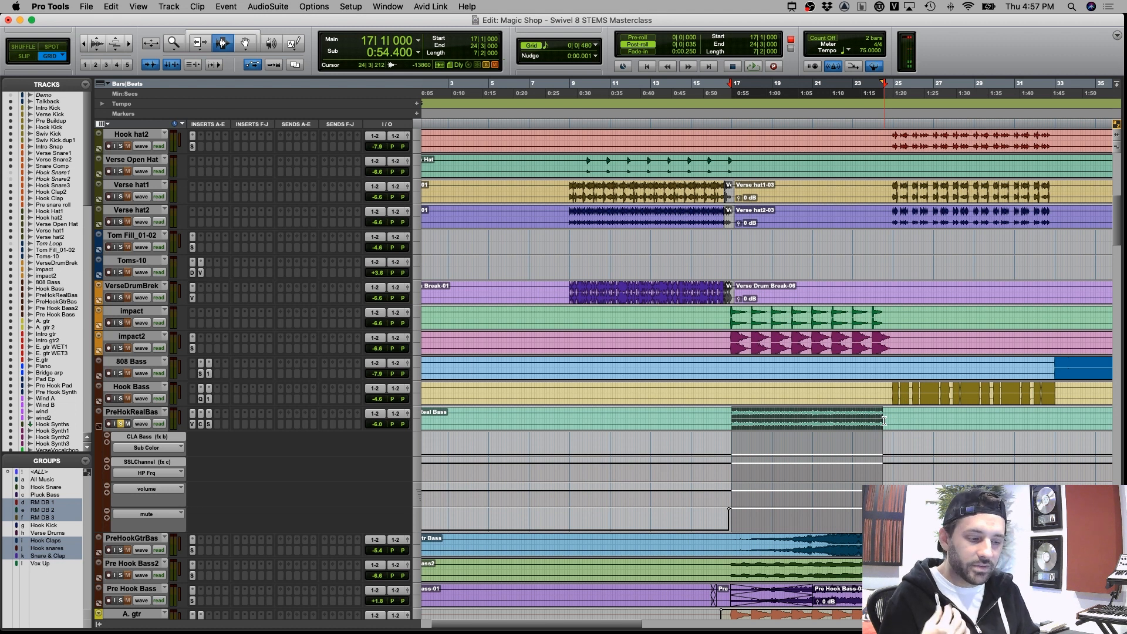
{"action": "left_click", "coordinate": [884, 420]}
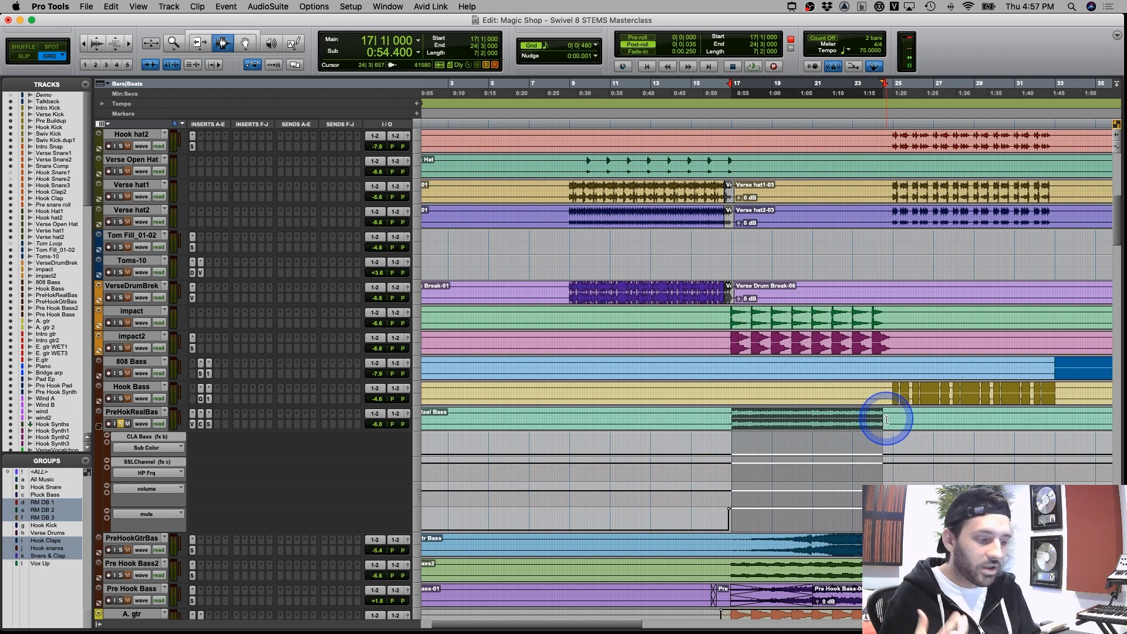
{"action": "left_click", "coordinate": [886, 419]}
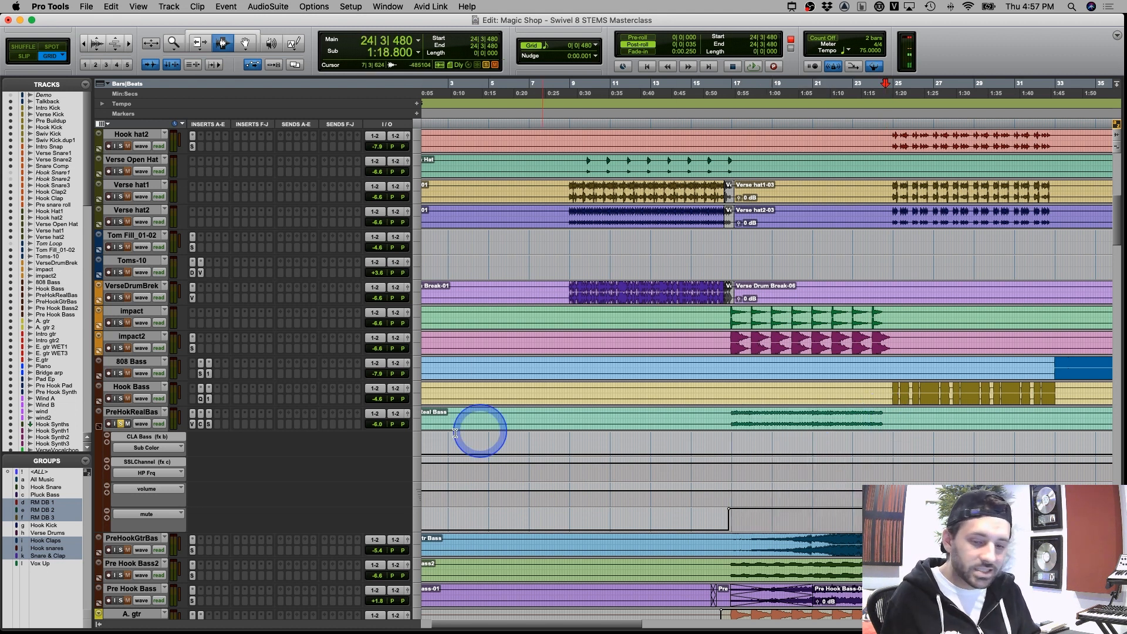
Collapse PreHokRealBas's automation lanes, mark the pre-hook audio on Pre Hook Bass2, then place the cursor at 16|4|480
{"action": "left_click", "coordinate": [98, 428]}
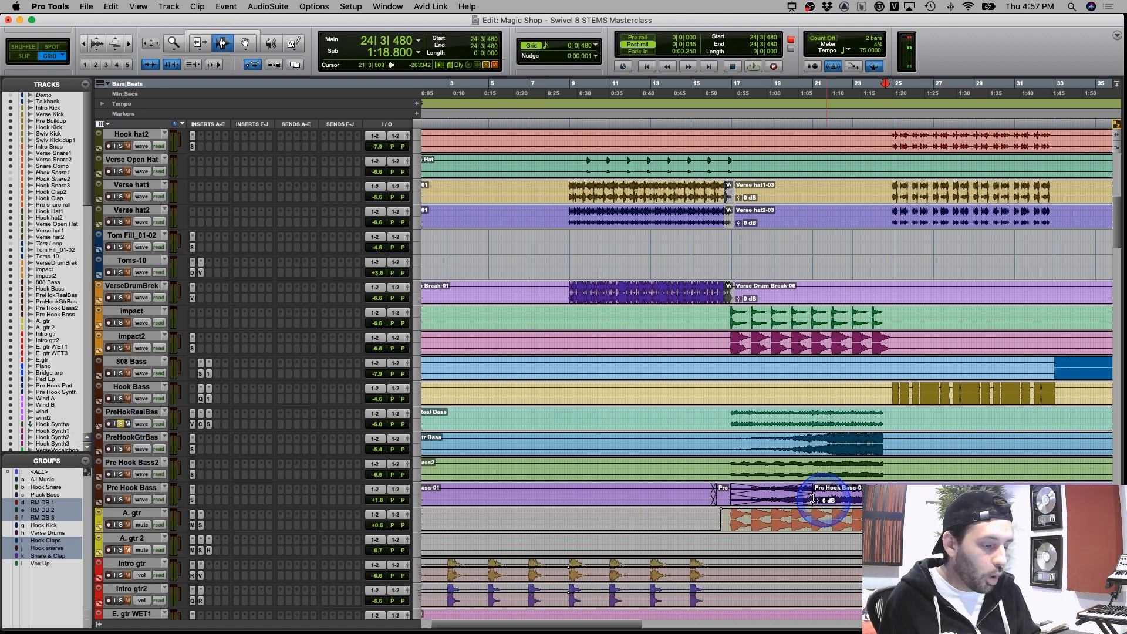
{"action": "left_click_drag", "start_coordinate": [727, 469], "coordinate": [886, 471]}
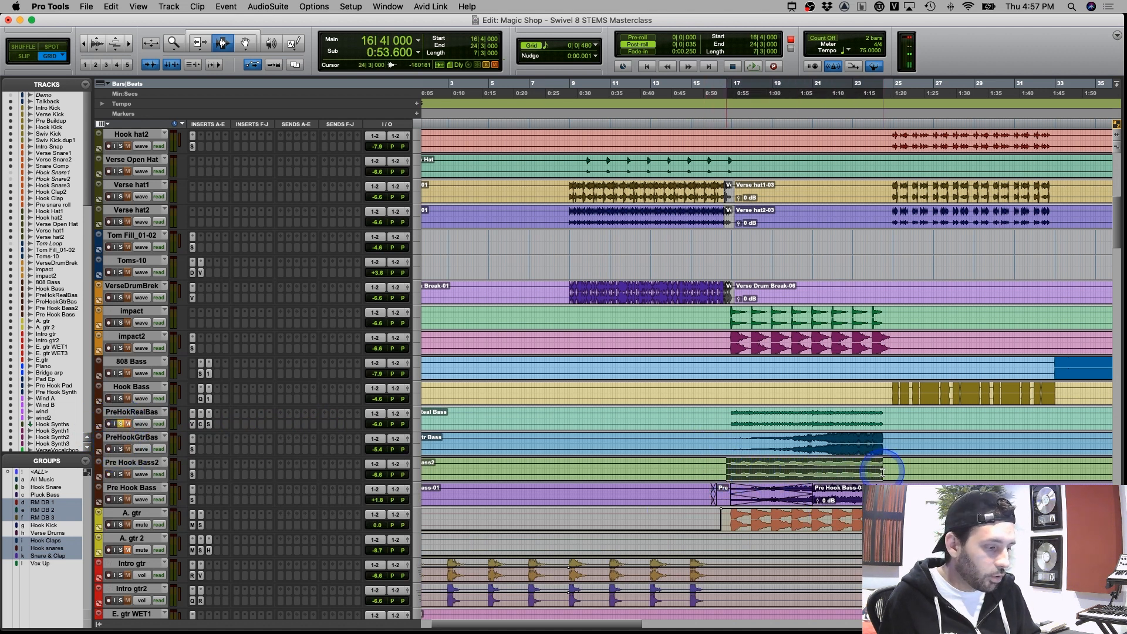
{"action": "left_click", "coordinate": [728, 442]}
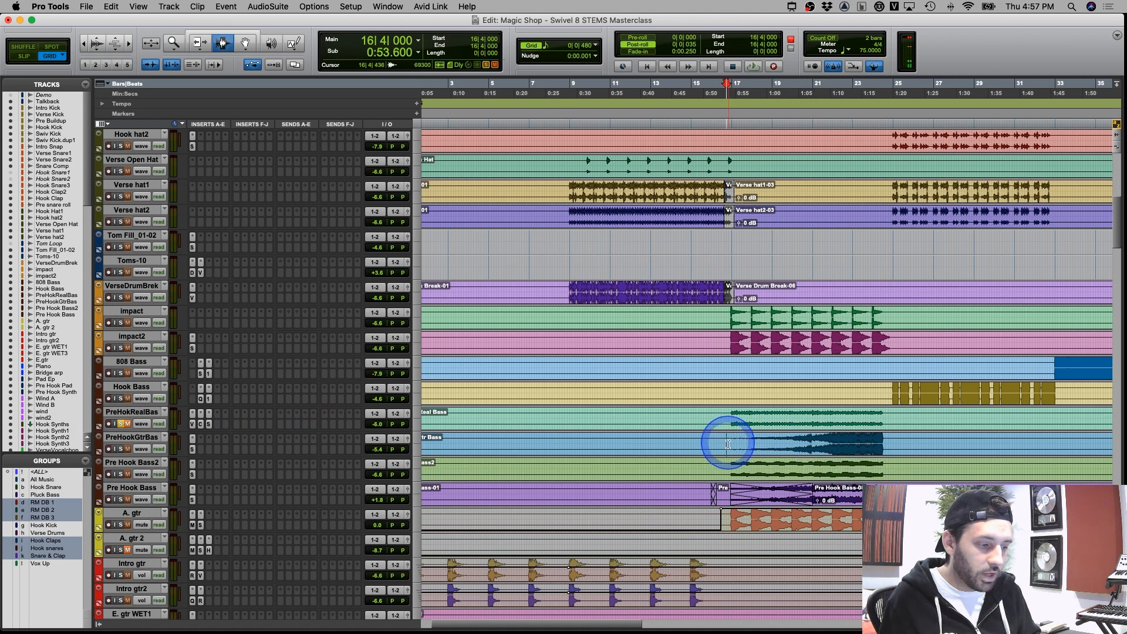
Solo PreHookGtrBas in place of PreHokRealBas, mark its pre-hook audio, and place the cursor at 17|1|000
{"action": "left_click", "coordinate": [121, 423]}
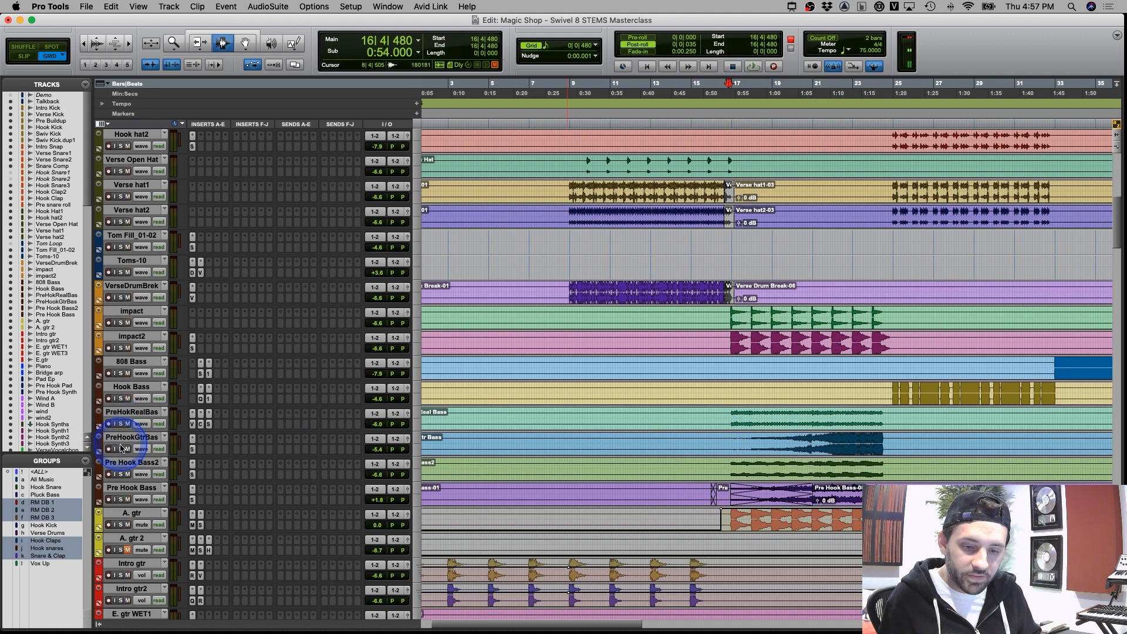
{"action": "left_click", "coordinate": [121, 448]}
{"action": "left_click_drag", "start_coordinate": [732, 448], "coordinate": [889, 435]}
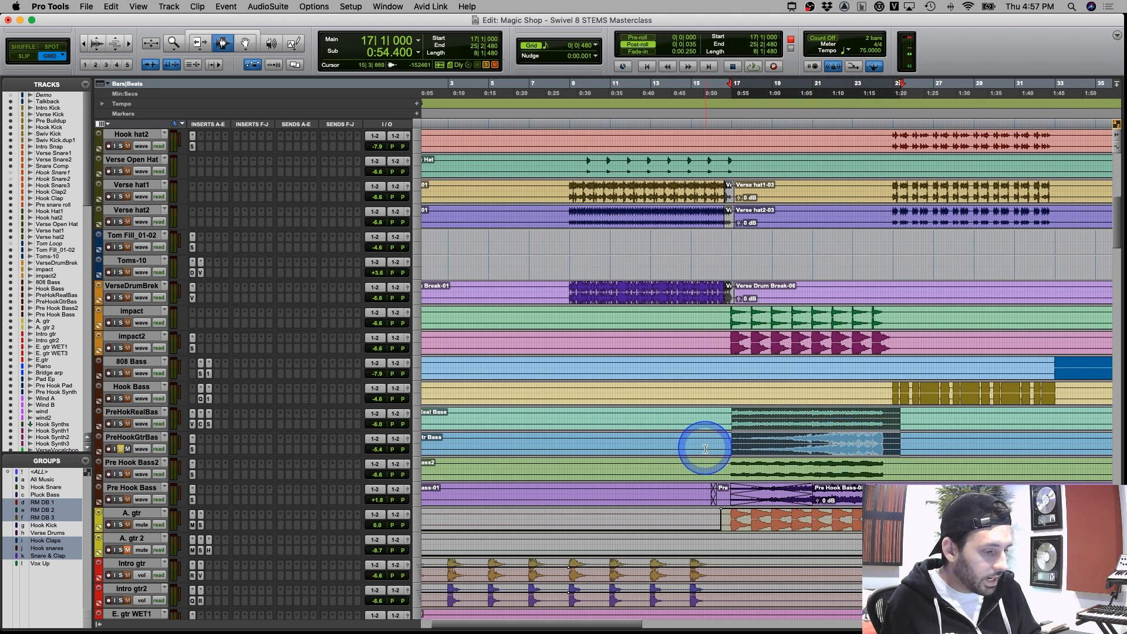
{"action": "left_click_drag", "start_coordinate": [706, 447], "coordinate": [925, 447]}
{"action": "left_click_drag", "start_coordinate": [732, 445], "coordinate": [778, 447]}
{"action": "left_click", "coordinate": [762, 446]}
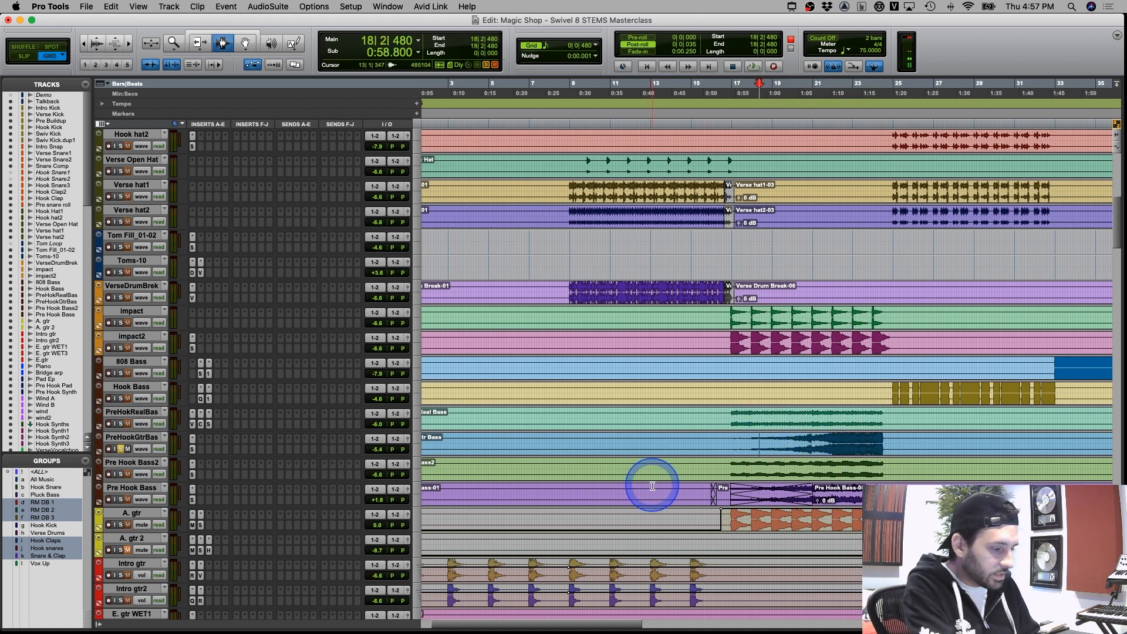
{"action": "left_click", "coordinate": [732, 448]}
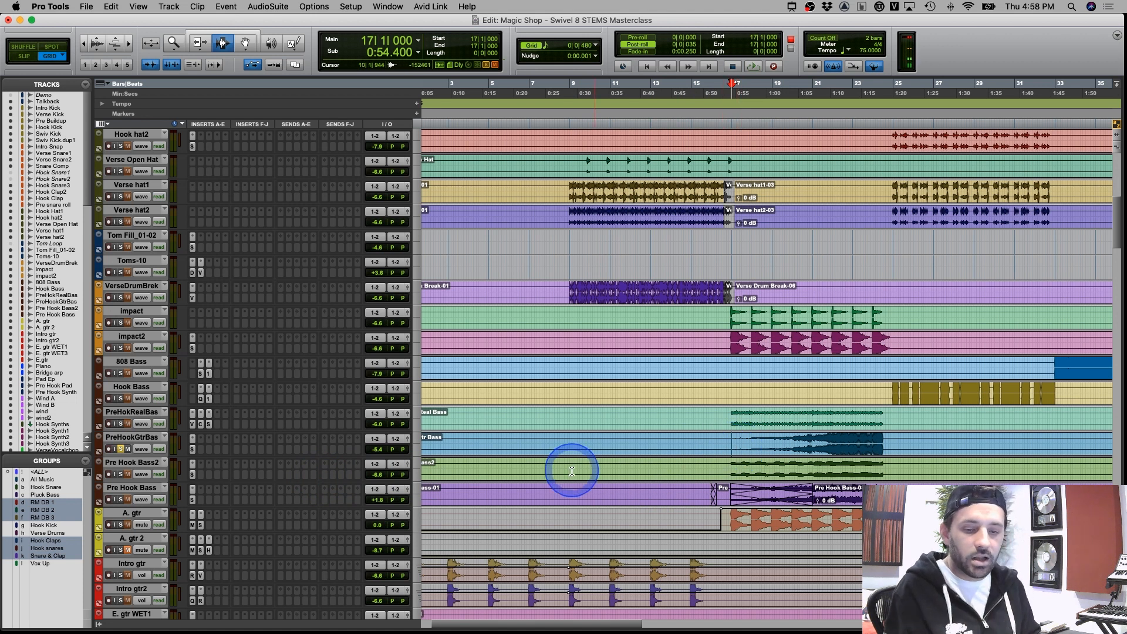
Play PreHookGtrBas from 17|1|000 with its SSLChannel open and the timeline zoomed in around 21|3|480, then stop playback
{"action": "key", "text": "space"}
{"action": "left_click", "coordinate": [192, 450]}
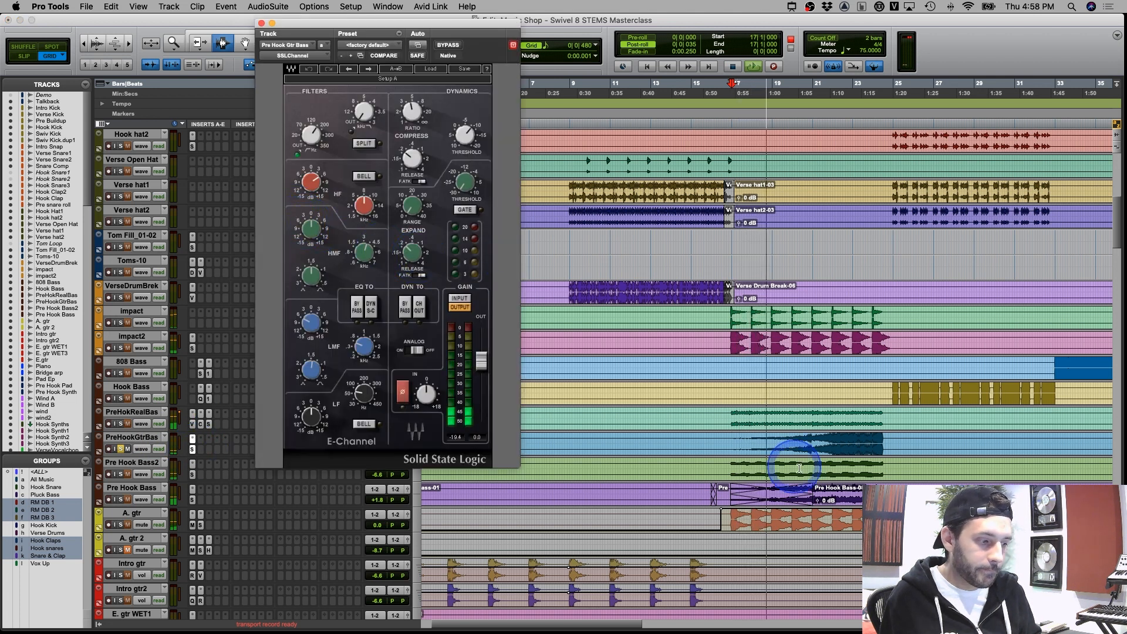
{"action": "left_click", "coordinate": [824, 446]}
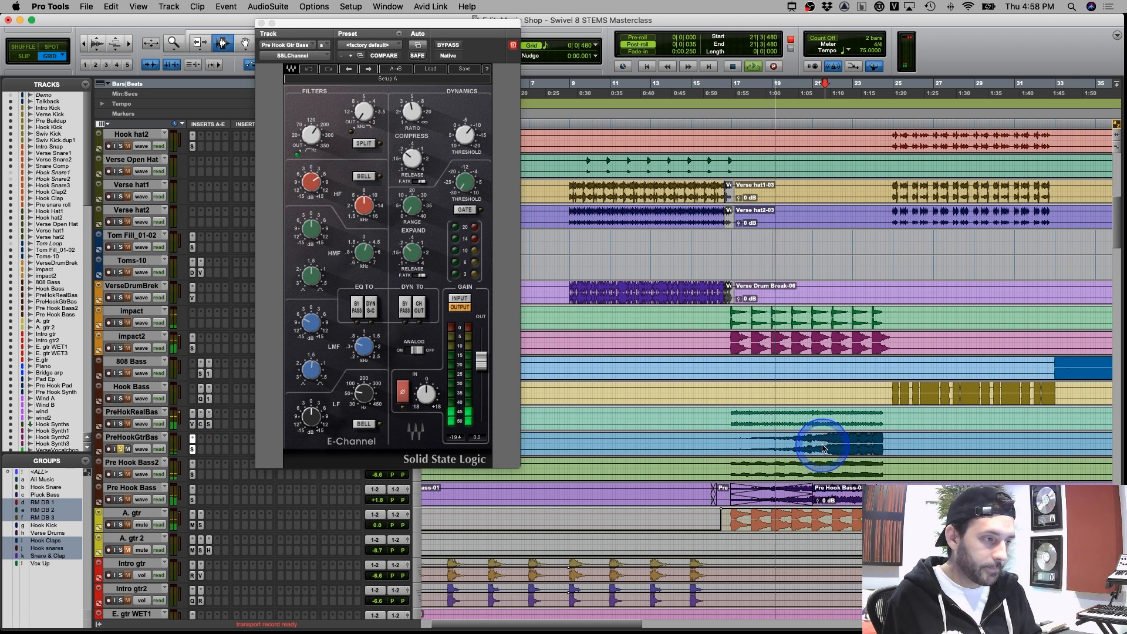
{"action": "key", "text": "t"}
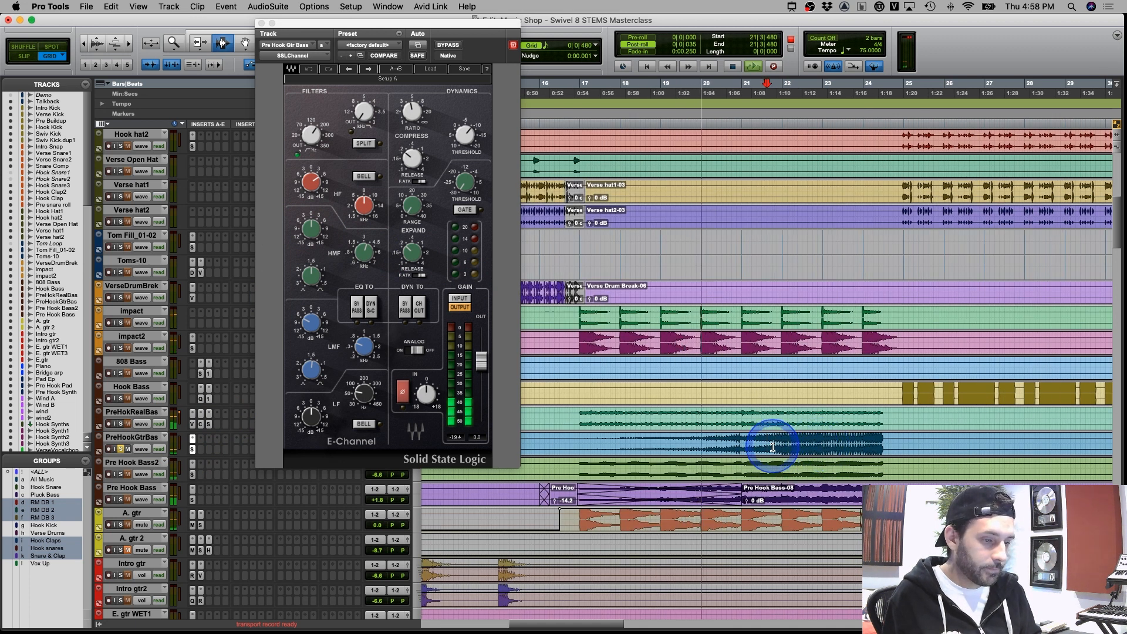
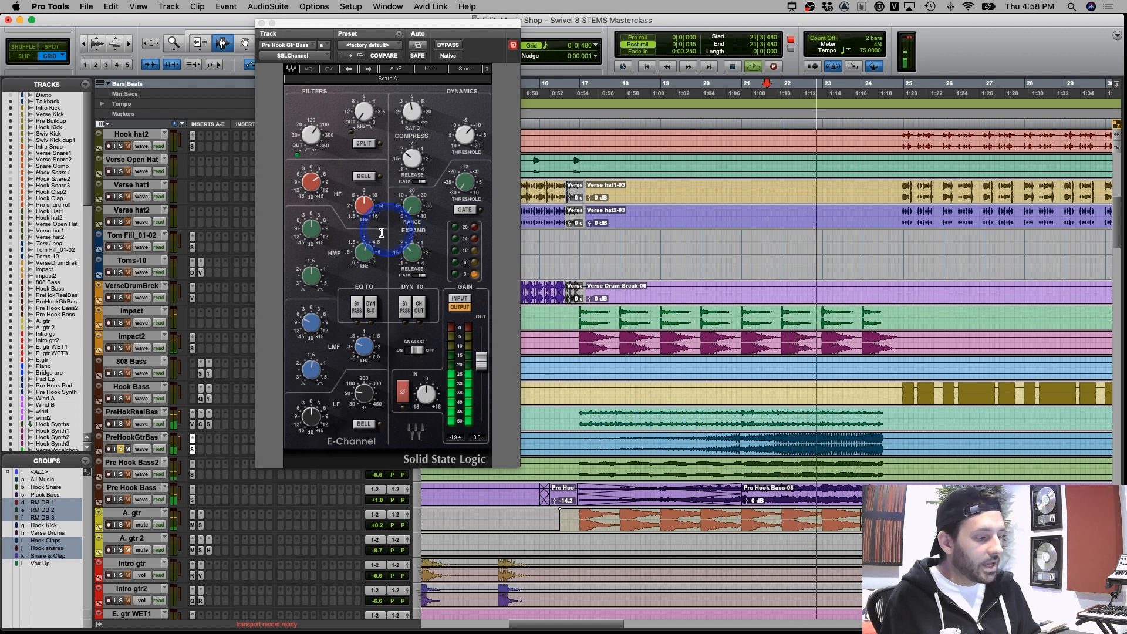
{"action": "key", "text": "space"}
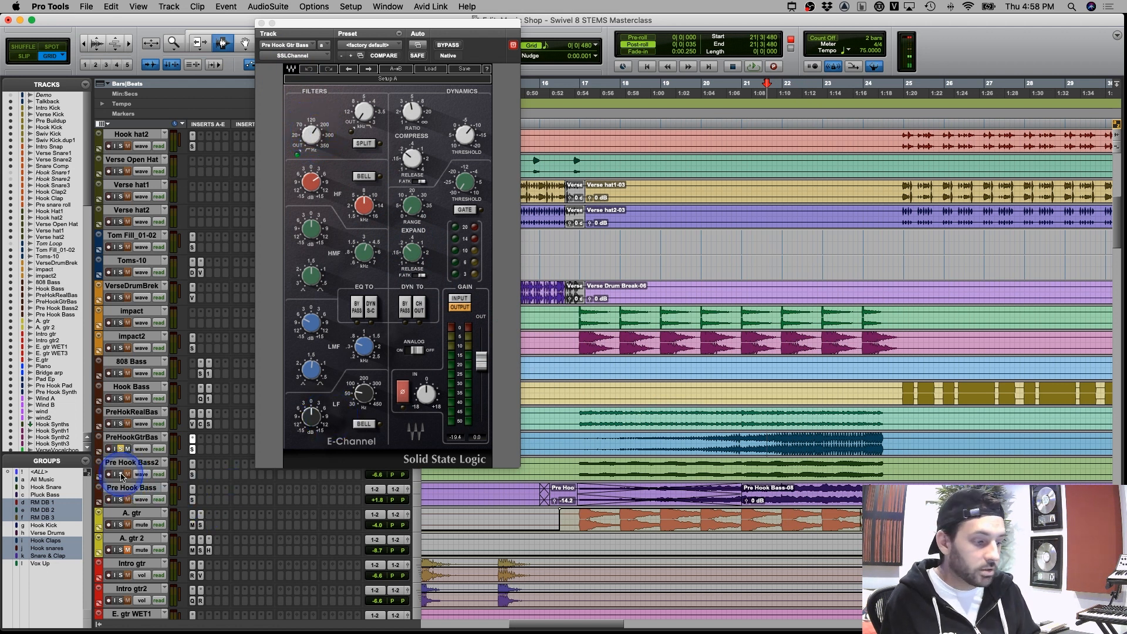
Solo Pre Hook Bass2 in place of PreHookGtrBas and view the high-pass filter in its SSLChannel
{"action": "left_click", "coordinate": [192, 475]}
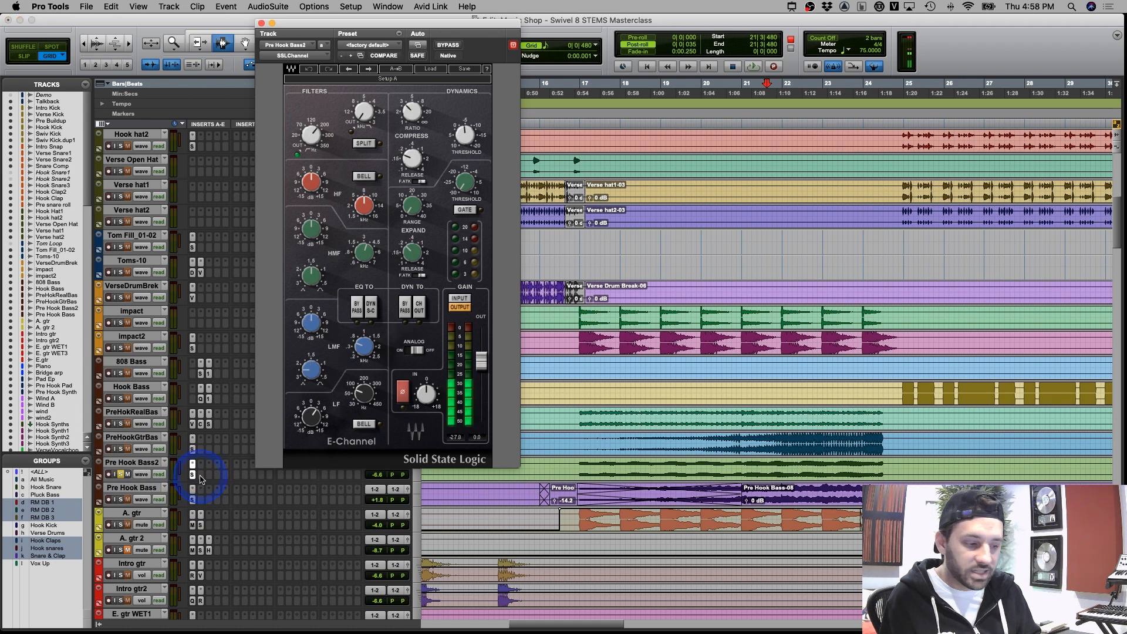
{"action": "left_click", "coordinate": [580, 470]}
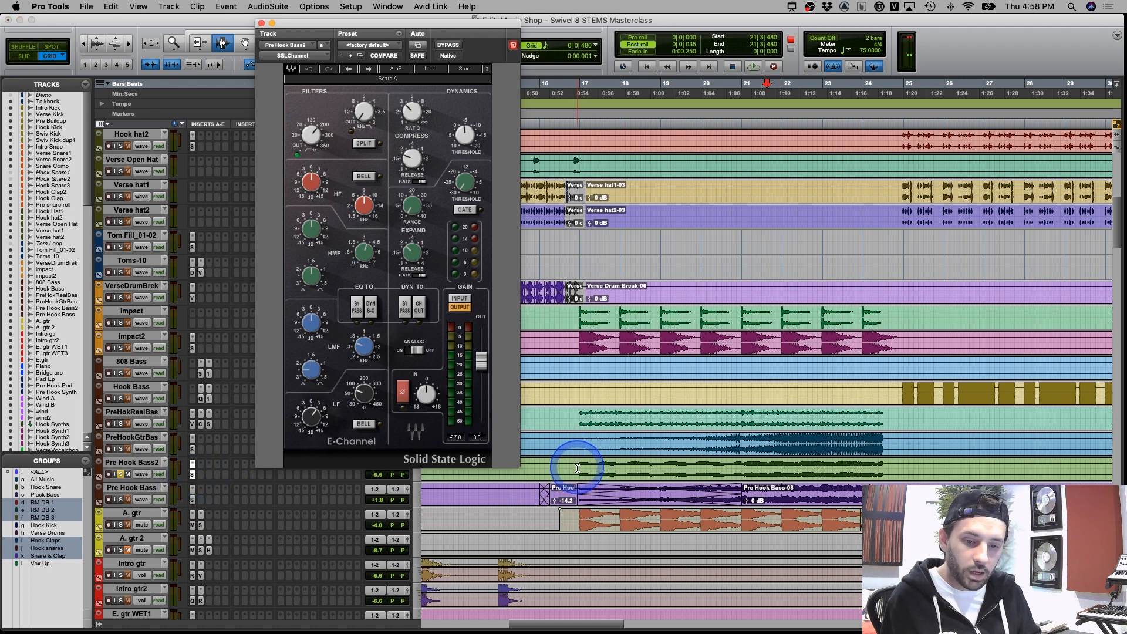
{"action": "left_click", "coordinate": [193, 476]}
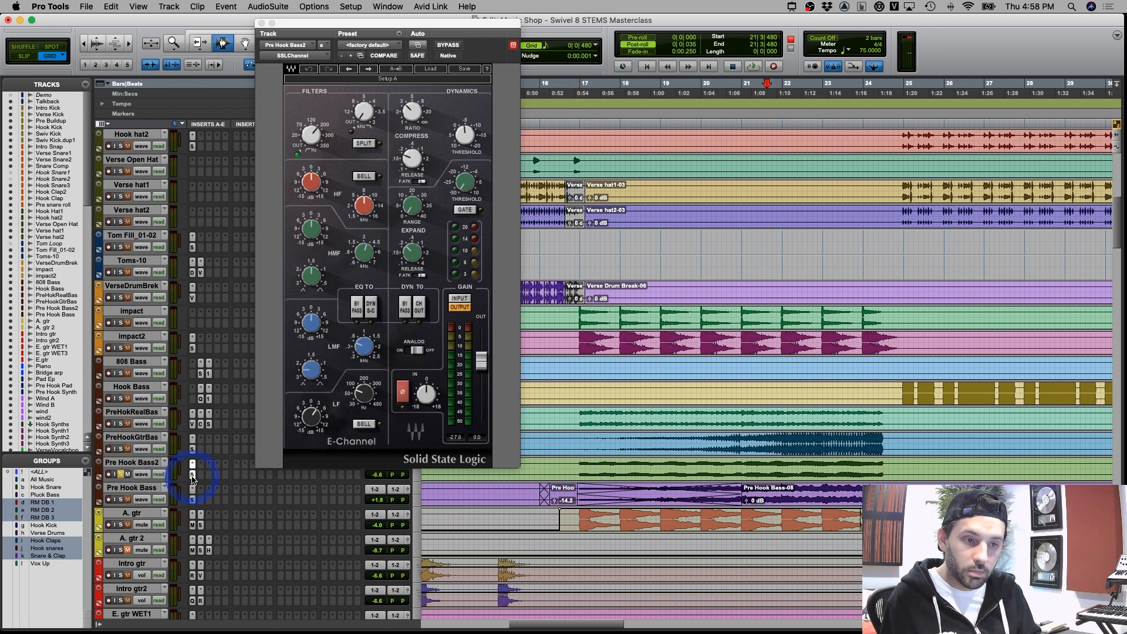
{"action": "left_click", "coordinate": [192, 475]}
{"action": "left_click", "coordinate": [311, 135]}
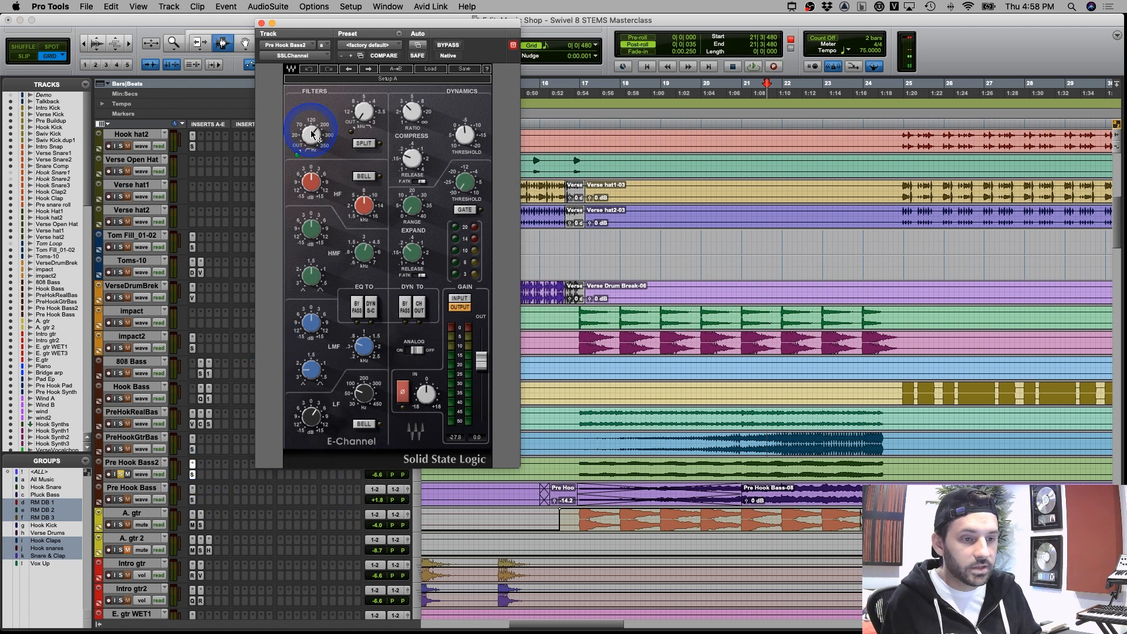
{"action": "left_click_drag", "start_coordinate": [313, 131], "coordinate": [317, 129]}
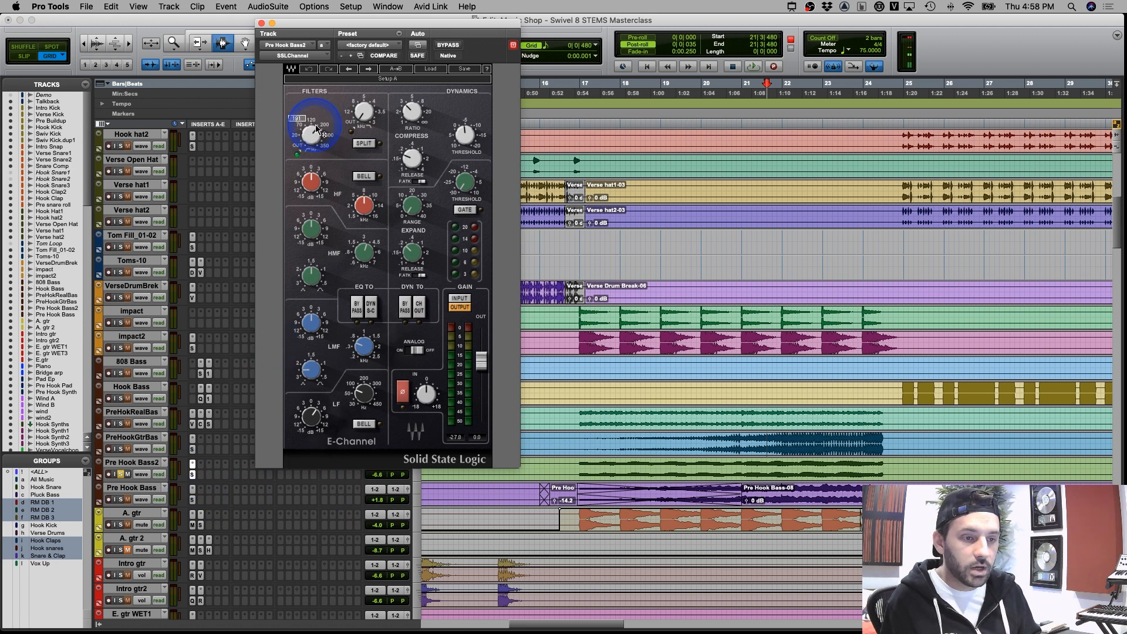
Play Pre Hook Bass2 from 16|4|480 while bypassing and re-enabling its SSLChannel to compare the sound, then stop
{"action": "left_click", "coordinate": [575, 471]}
{"action": "key", "text": "space"}
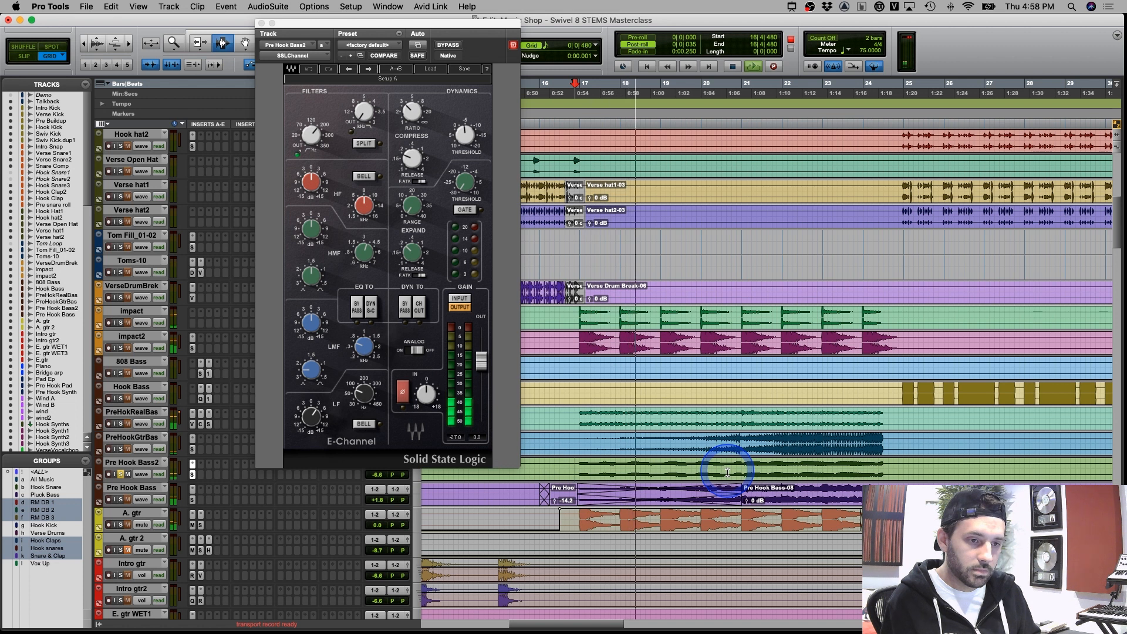
{"action": "left_click", "coordinate": [193, 475], "text": "super"}
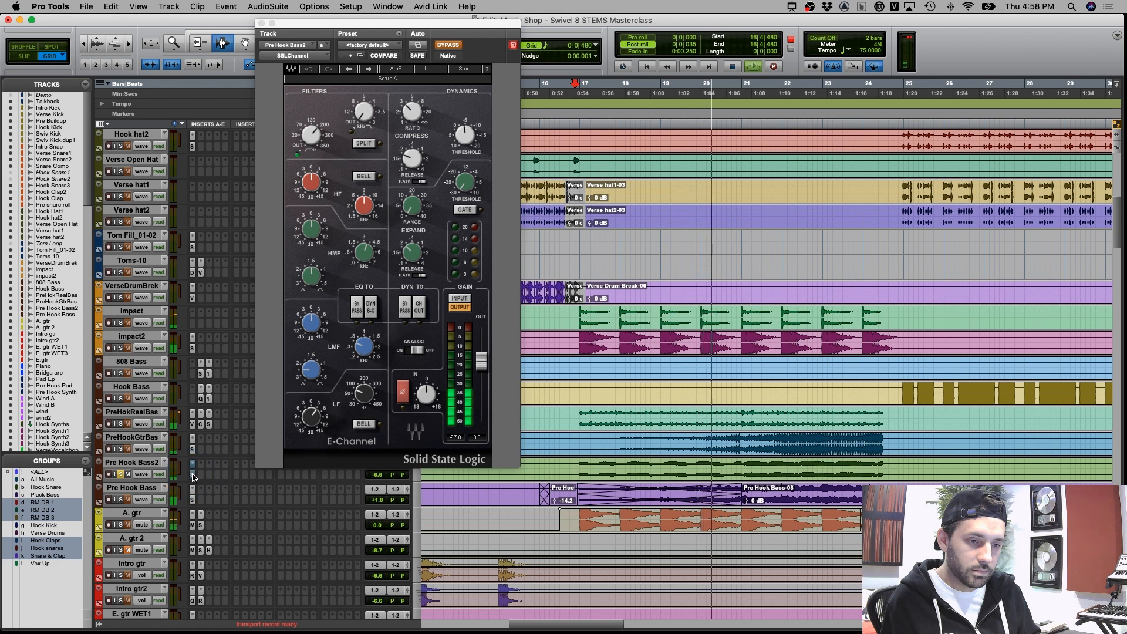
{"action": "left_click", "coordinate": [192, 474], "text": "super"}
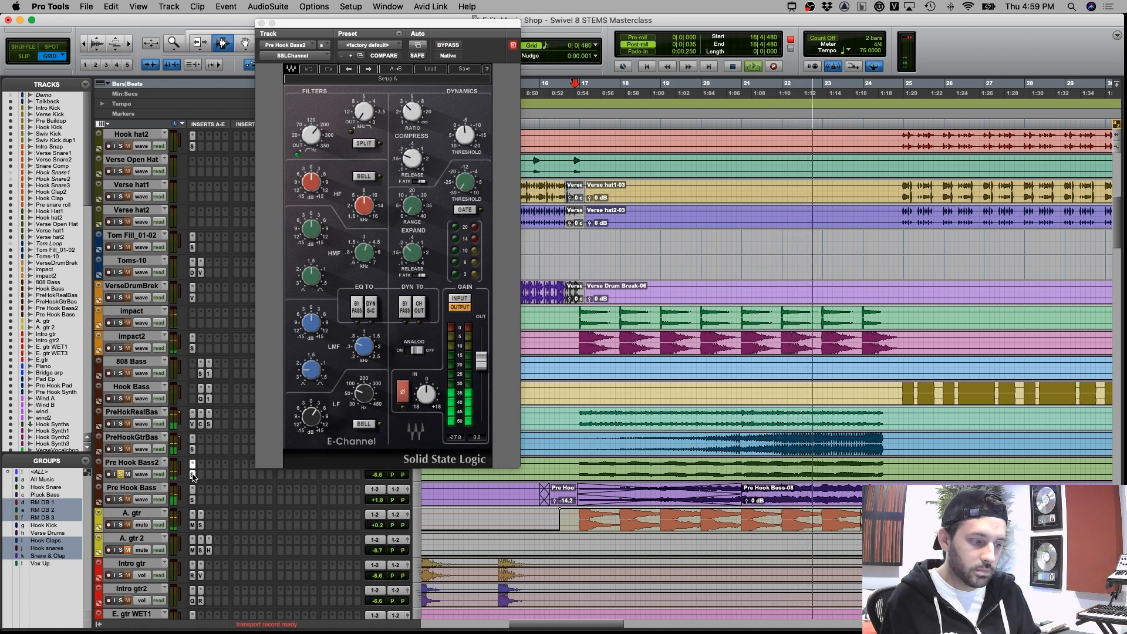
{"action": "left_click", "coordinate": [701, 444]}
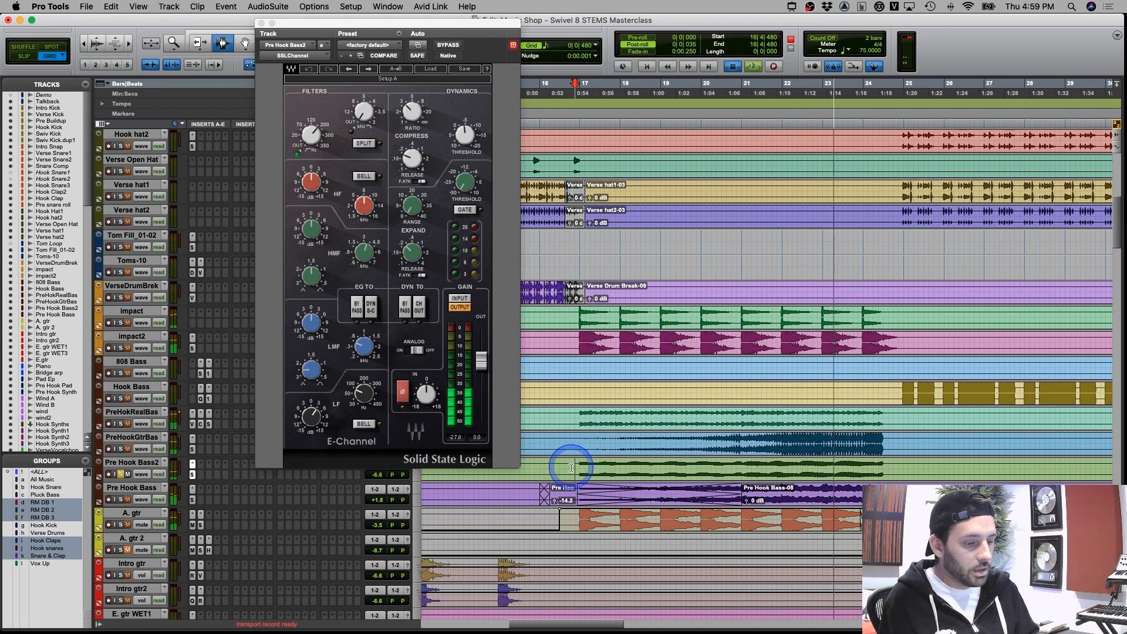
Mark Pre Hook Bass2's audio, then all four pre-hook bass tracks from 17|1|000, and place the cursor at 17|1|000
{"action": "left_click_drag", "start_coordinate": [567, 463], "coordinate": [880, 470]}
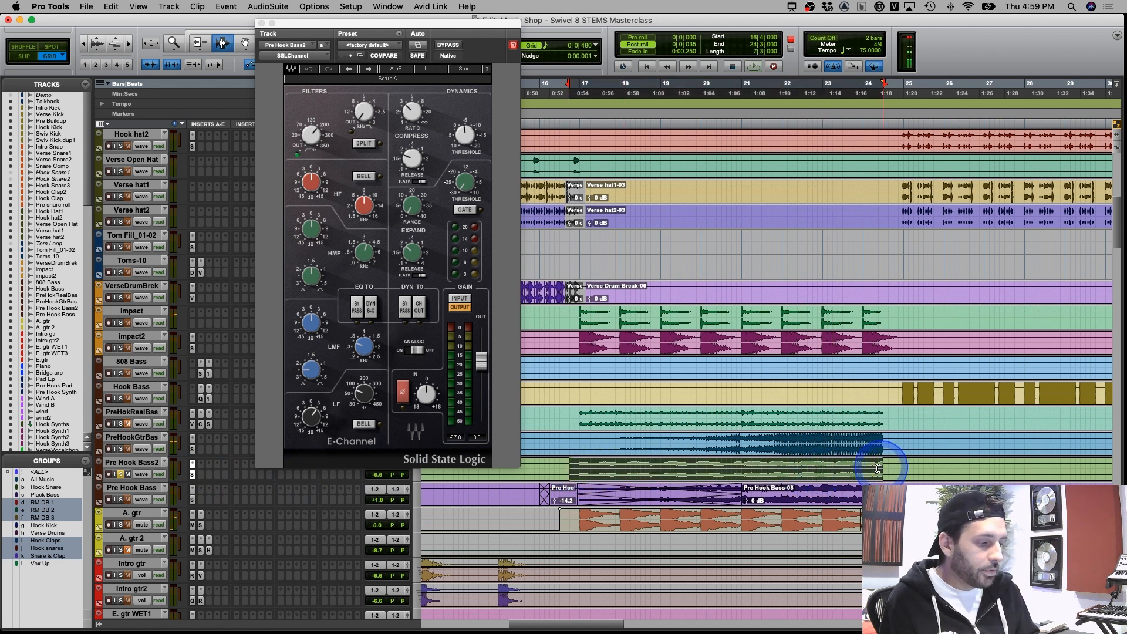
{"action": "left_click_drag", "start_coordinate": [579, 410], "coordinate": [888, 484]}
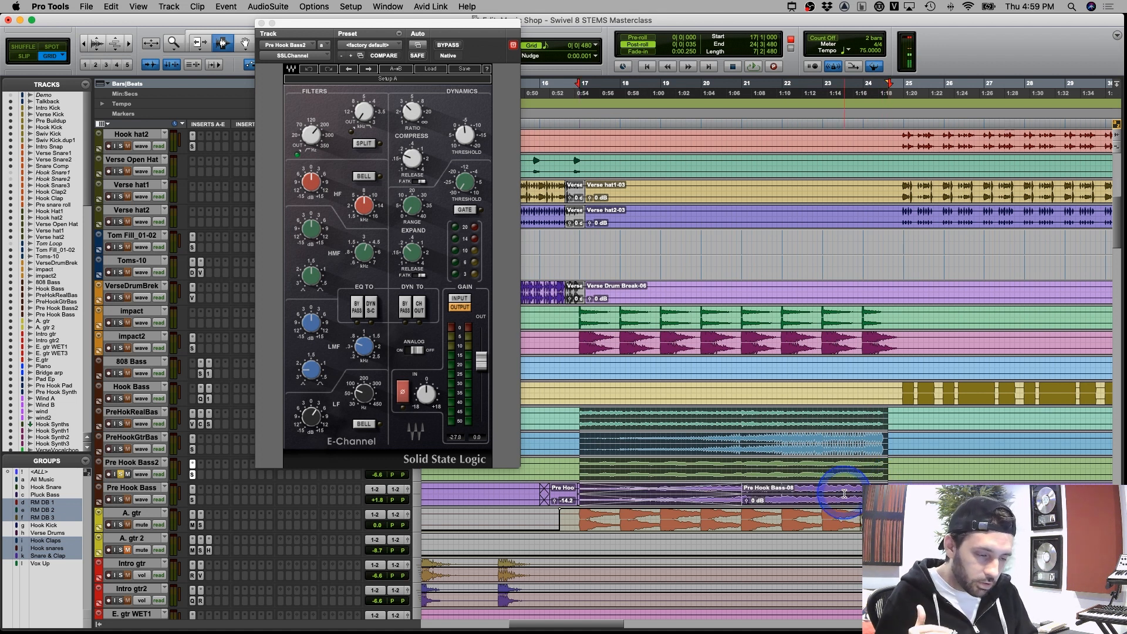
{"action": "left_click", "coordinate": [582, 440]}
Solo Pre Hook Bass in place of Pre Hook Bass2 and view its SSLChannel's filter and LF settings
{"action": "left_click", "coordinate": [120, 475]}
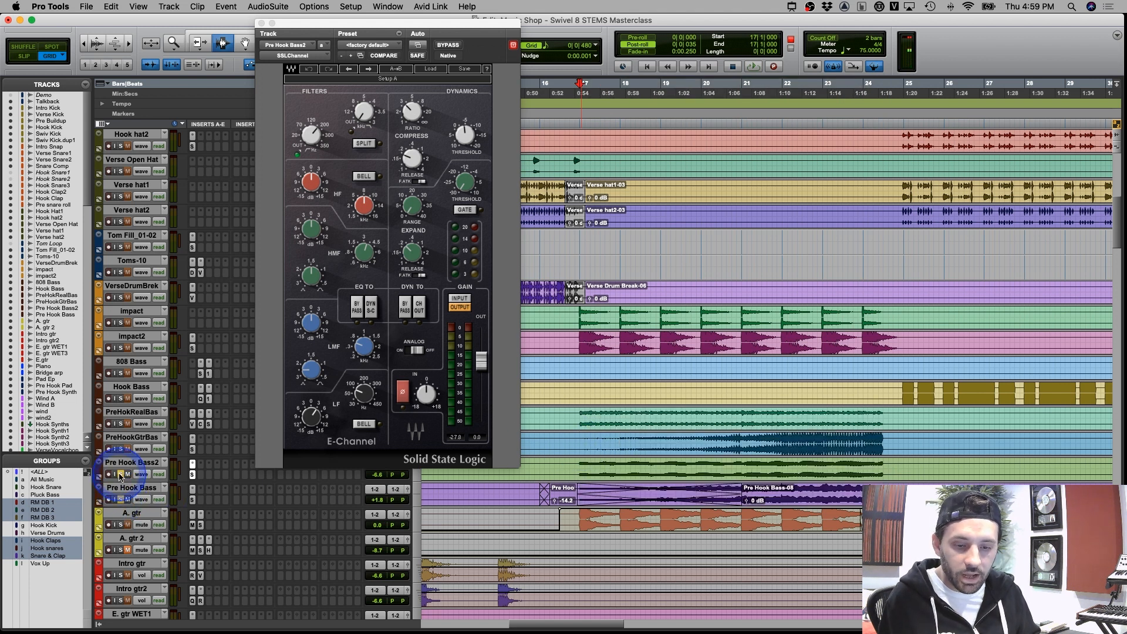
{"action": "left_click", "coordinate": [193, 501]}
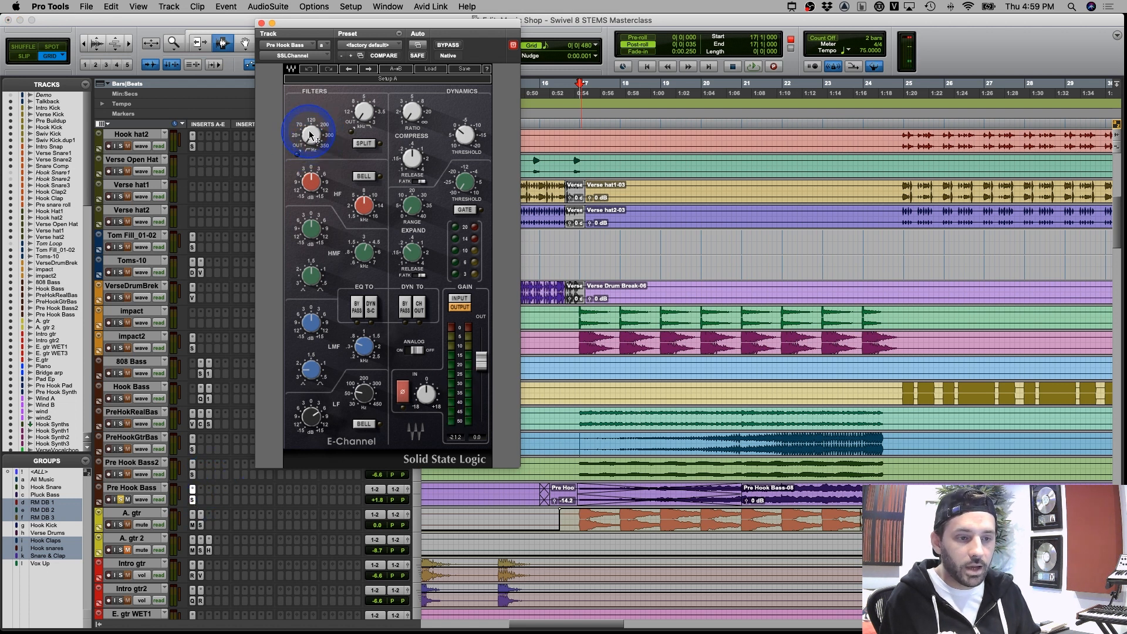
{"action": "left_click", "coordinate": [381, 381]}
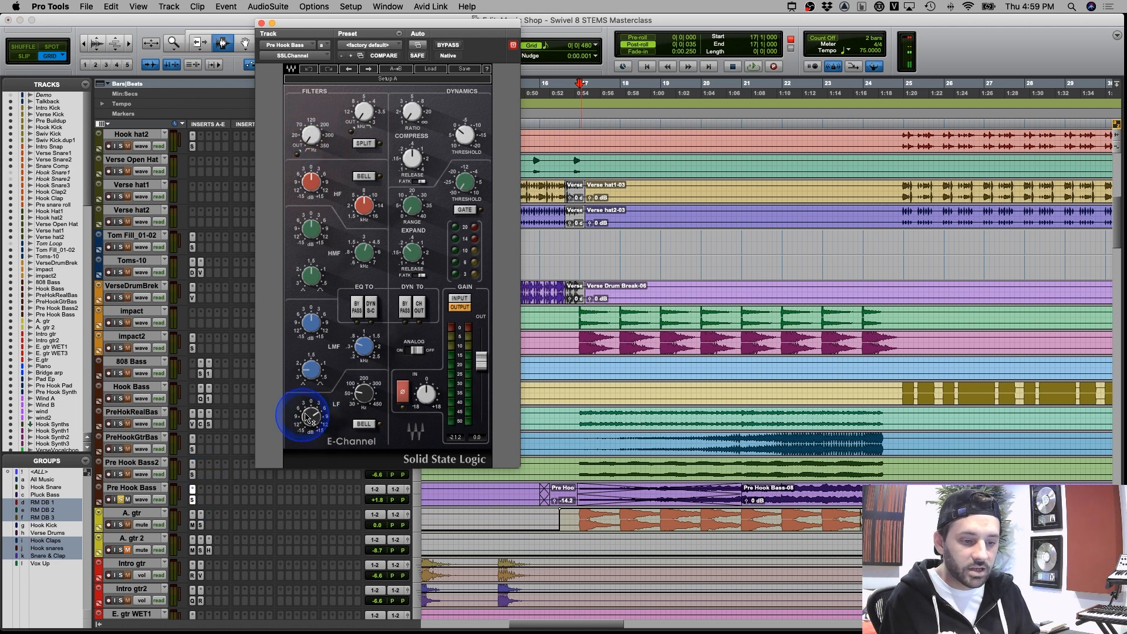
Mark the short Pre Hook Bass clip from 16|2|000 ahead of the pre-hook, then place the cursor at 19|1|480
{"action": "left_click_drag", "start_coordinate": [598, 500], "coordinate": [754, 497]}
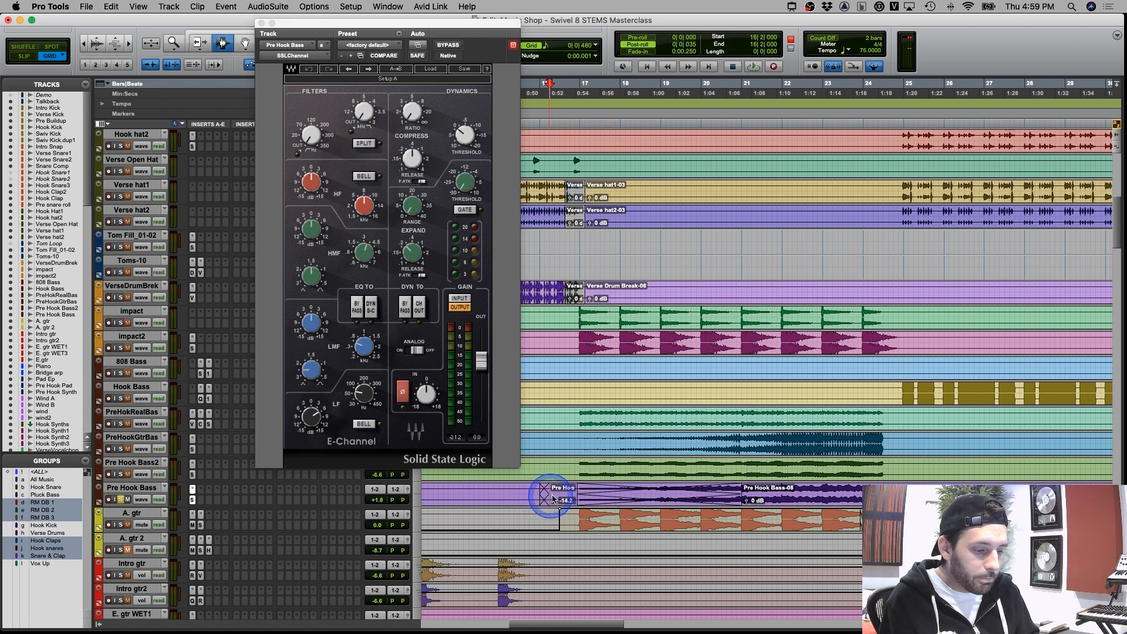
{"action": "left_click_drag", "start_coordinate": [550, 497], "coordinate": [590, 496]}
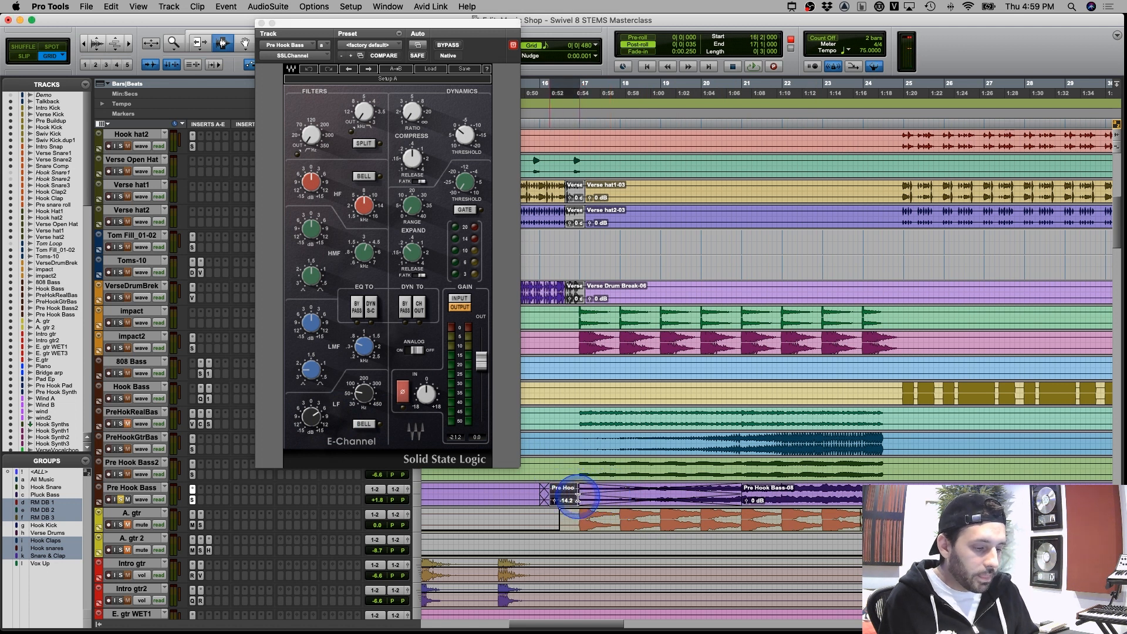
{"action": "left_click", "coordinate": [669, 497]}
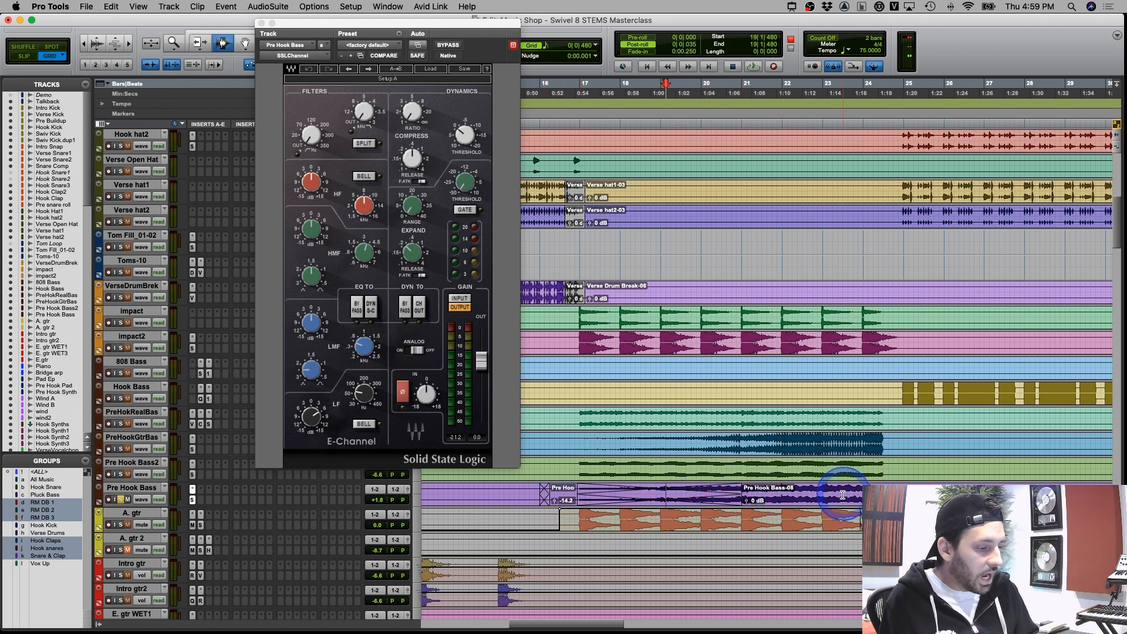
Try separating the end of the Pre Hook Bass clip and lowering its clip gain to -12.3 dB, then undo the edits
{"action": "left_click_drag", "start_coordinate": [820, 495], "coordinate": [945, 496]}
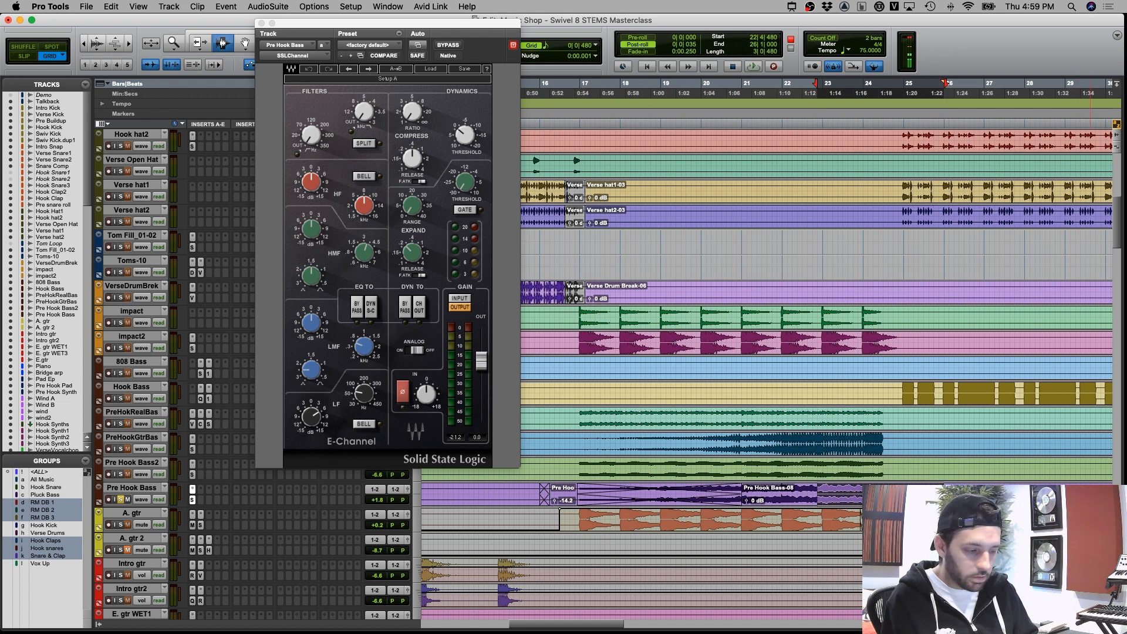
{"action": "left_click", "coordinate": [829, 503]}
{"action": "left_click_drag", "start_coordinate": [822, 501], "coordinate": [824, 594]}
{"action": "left_click_drag", "start_coordinate": [787, 496], "coordinate": [879, 496]}
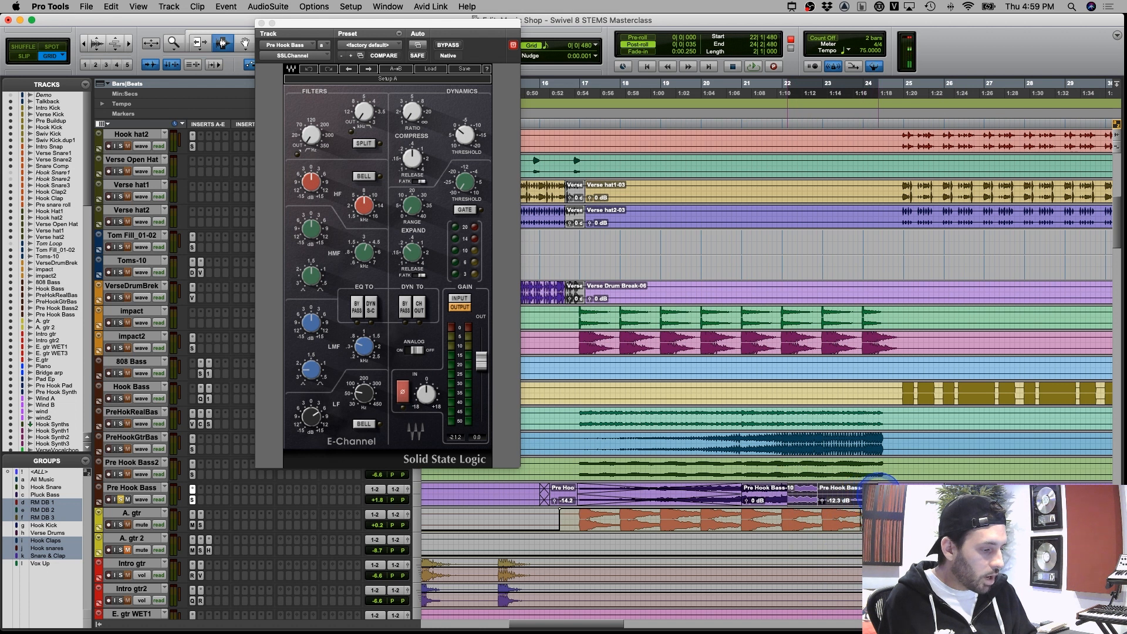
{"action": "left_click", "coordinate": [799, 495]}
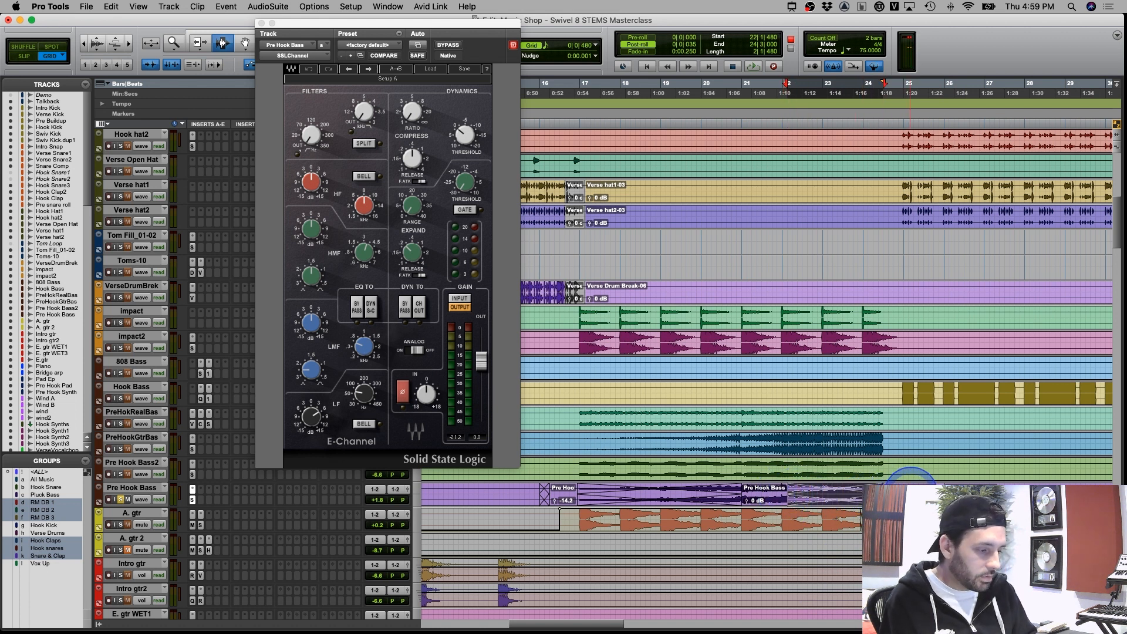
{"action": "key", "text": "super+e"}
{"action": "left_click", "coordinate": [838, 497]}
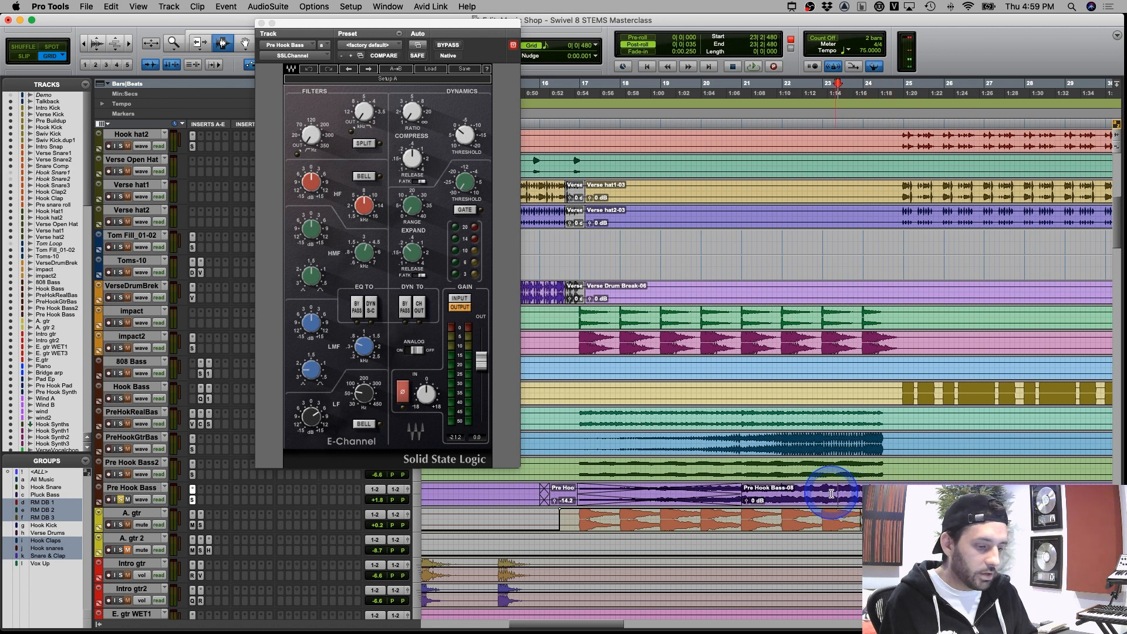
Mark the Pre Hook Bass fade-in area from 16|3|000, then place the cursor at 17|1|000
{"action": "left_click_drag", "start_coordinate": [691, 495], "coordinate": [561, 499]}
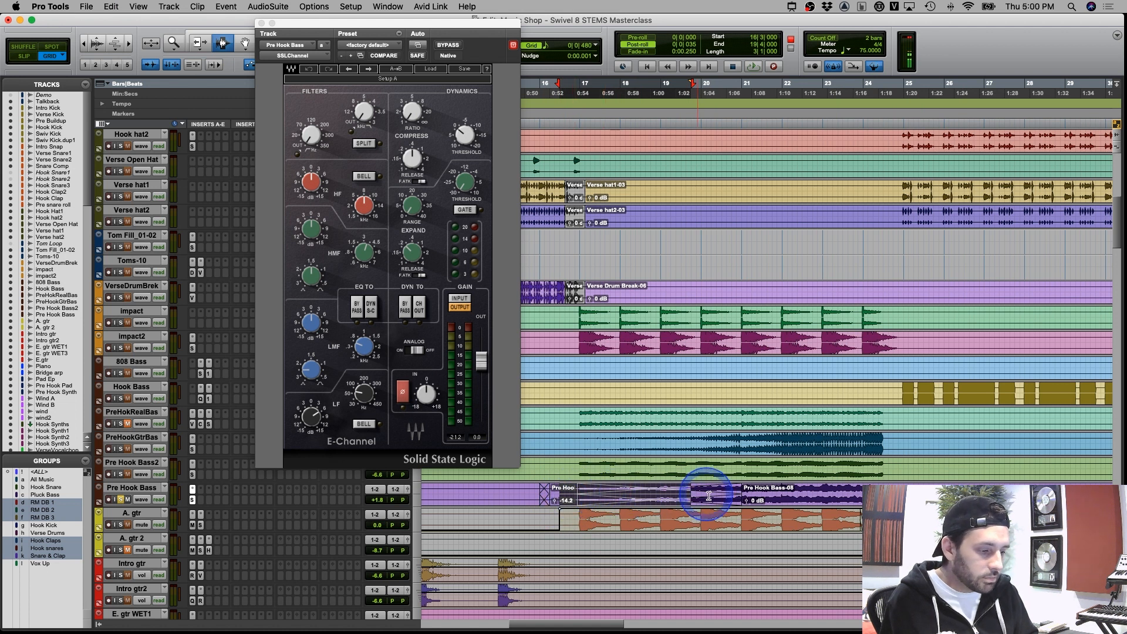
{"action": "left_click", "coordinate": [580, 495]}
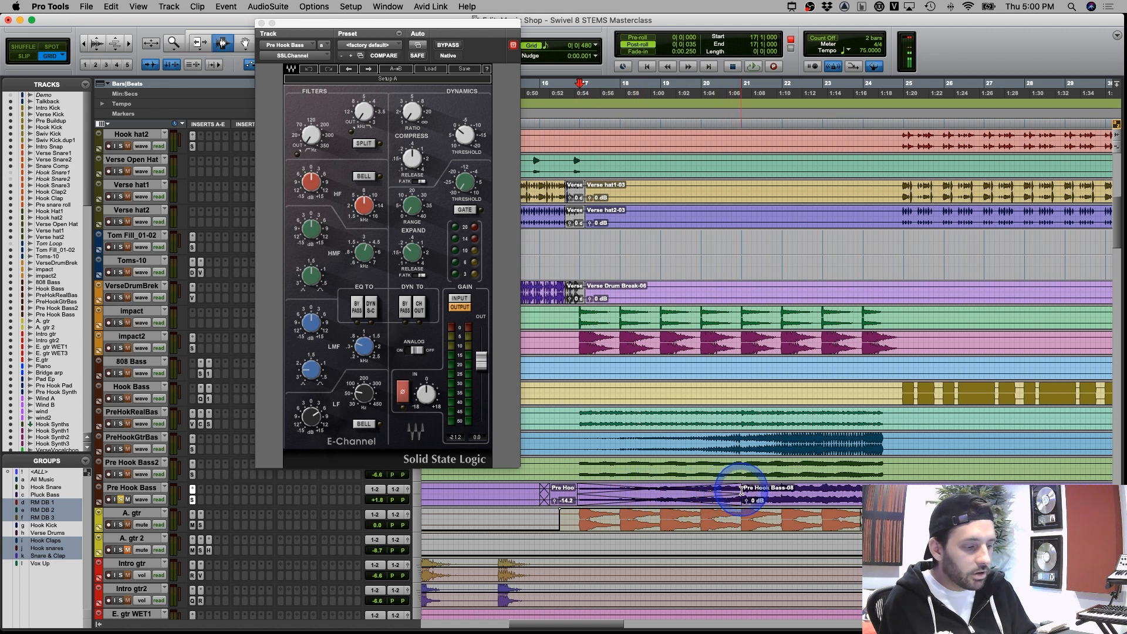
Mark Pre Hook Bass from 21|1|000 and the other pre-hook bass layers from bar 17, then place the cursor at 17|1|000
{"action": "left_click_drag", "start_coordinate": [743, 493], "coordinate": [899, 491]}
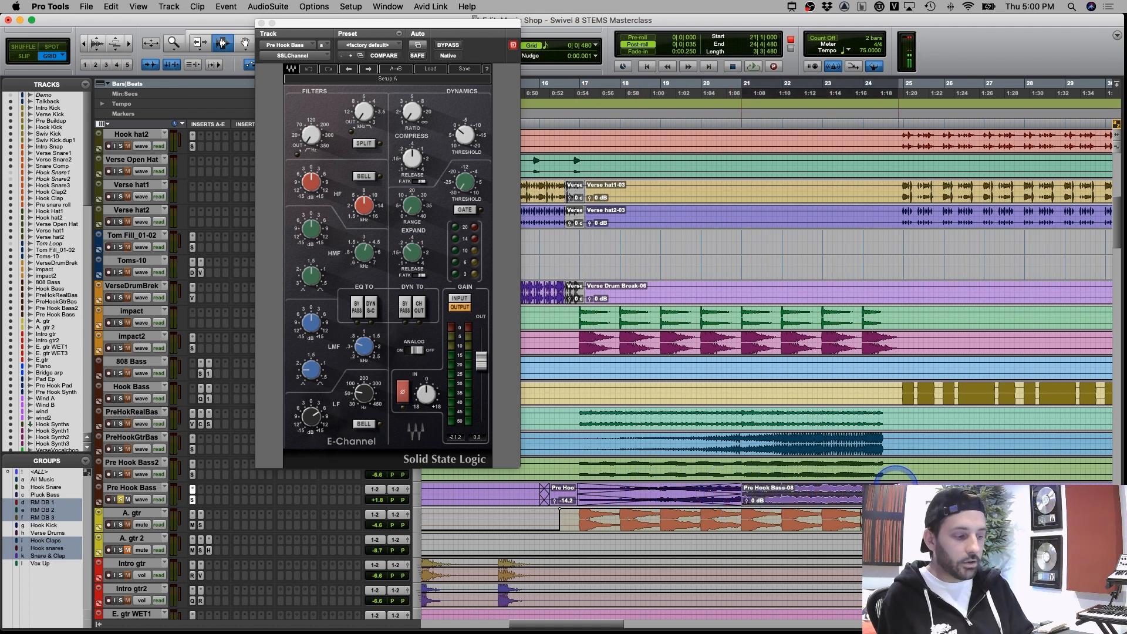
{"action": "left_click", "coordinate": [577, 493]}
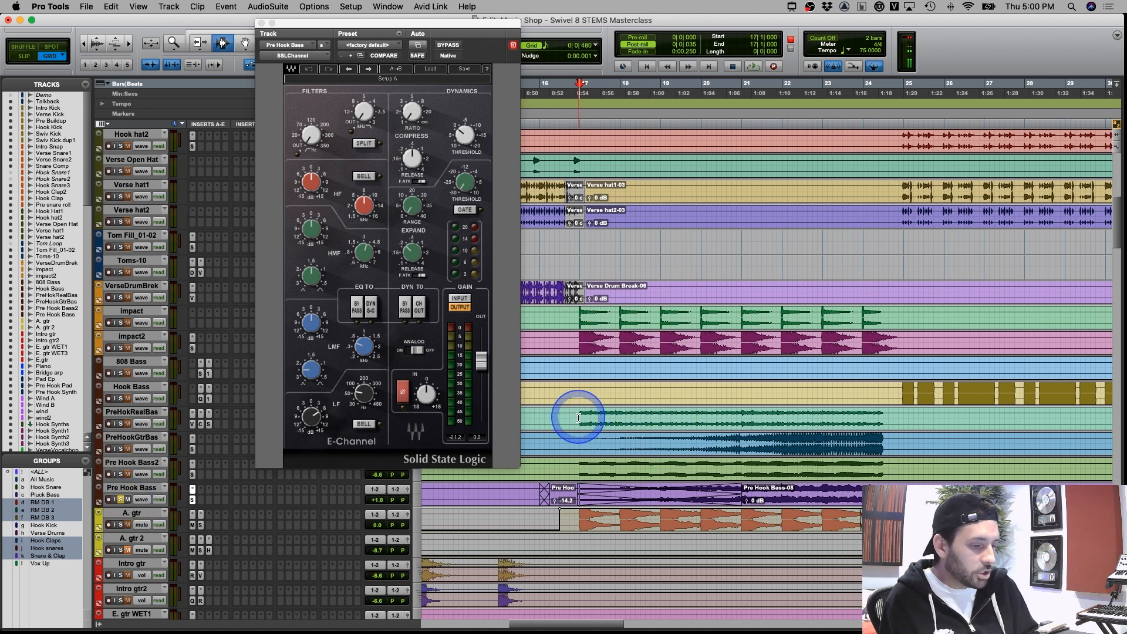
{"action": "left_click_drag", "start_coordinate": [580, 421], "coordinate": [838, 462]}
{"action": "left_click", "coordinate": [578, 492]}
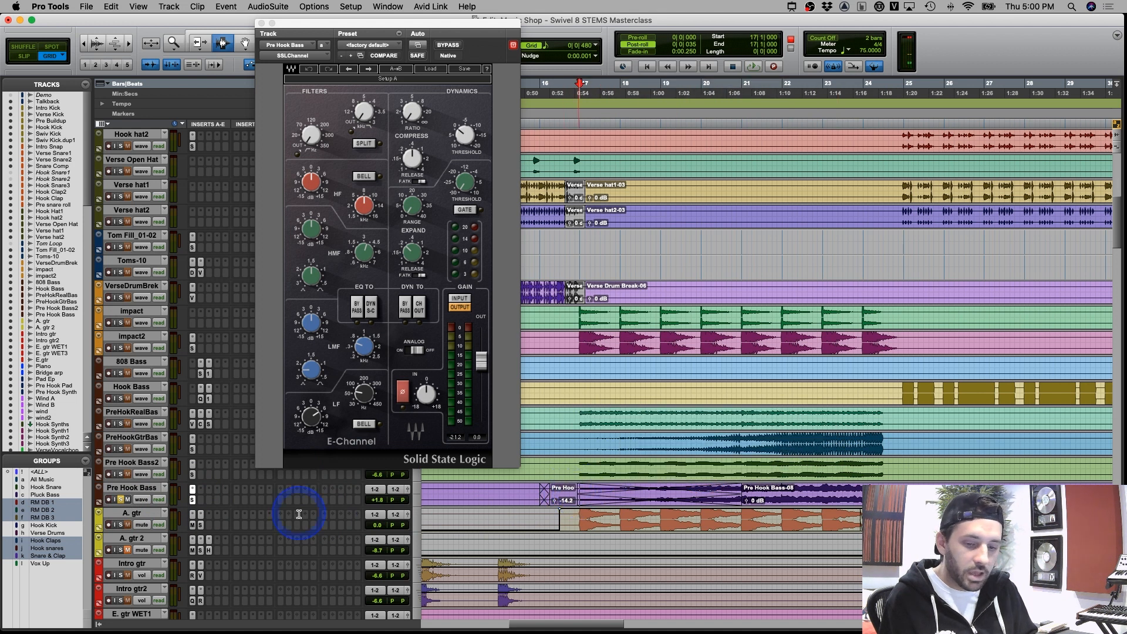
Play the soloed Pre Hook Bass from 17|1|000 and compare it with its SSLChannel bypassed and active, then stop playback
{"action": "key", "text": "space"}
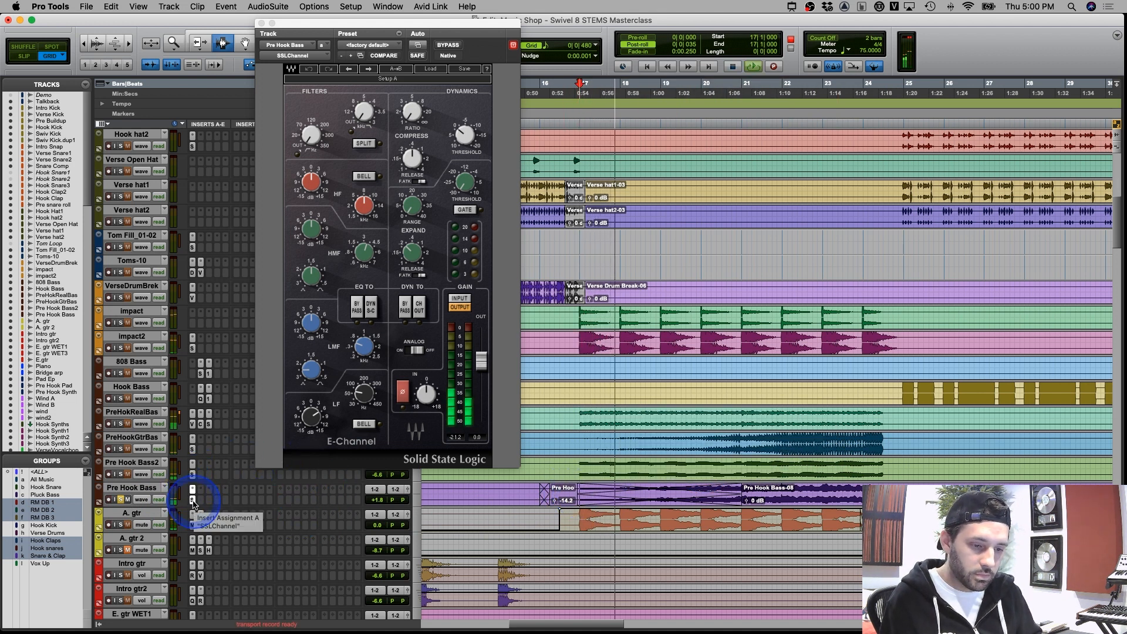
{"action": "left_click", "coordinate": [193, 501], "text": "super"}
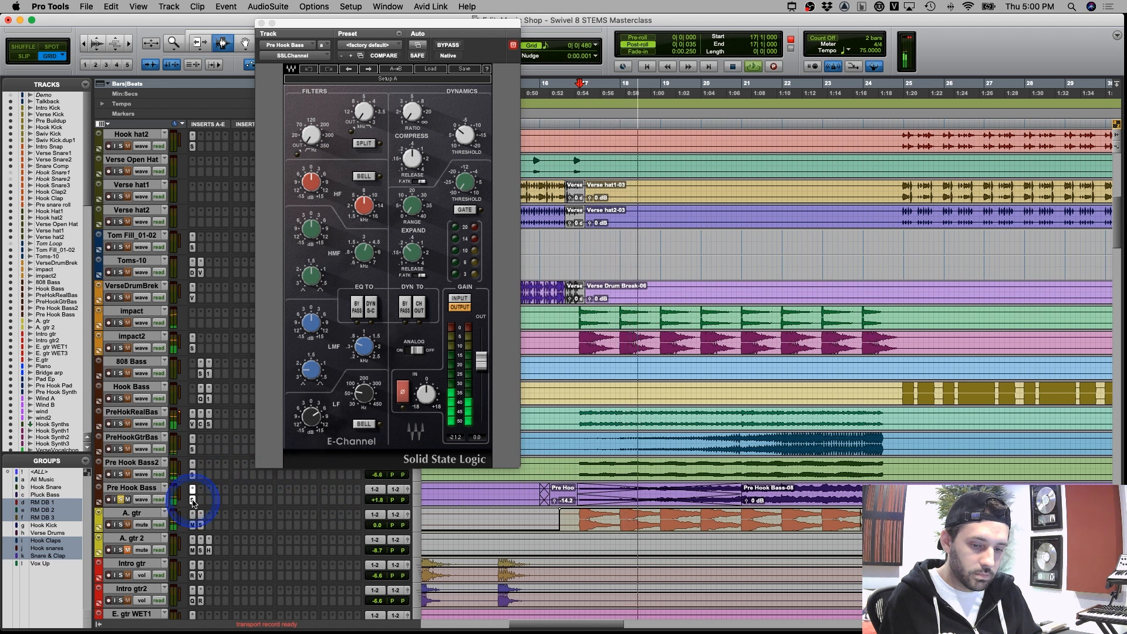
{"action": "left_click", "coordinate": [193, 501], "text": "super"}
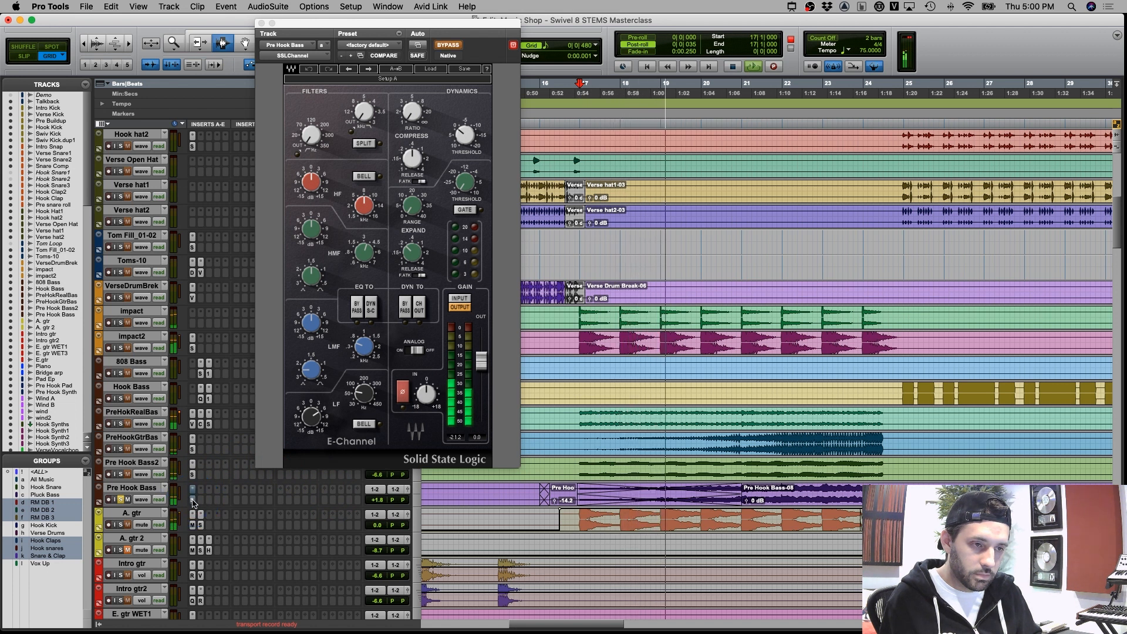
{"action": "left_click", "coordinate": [193, 500]}
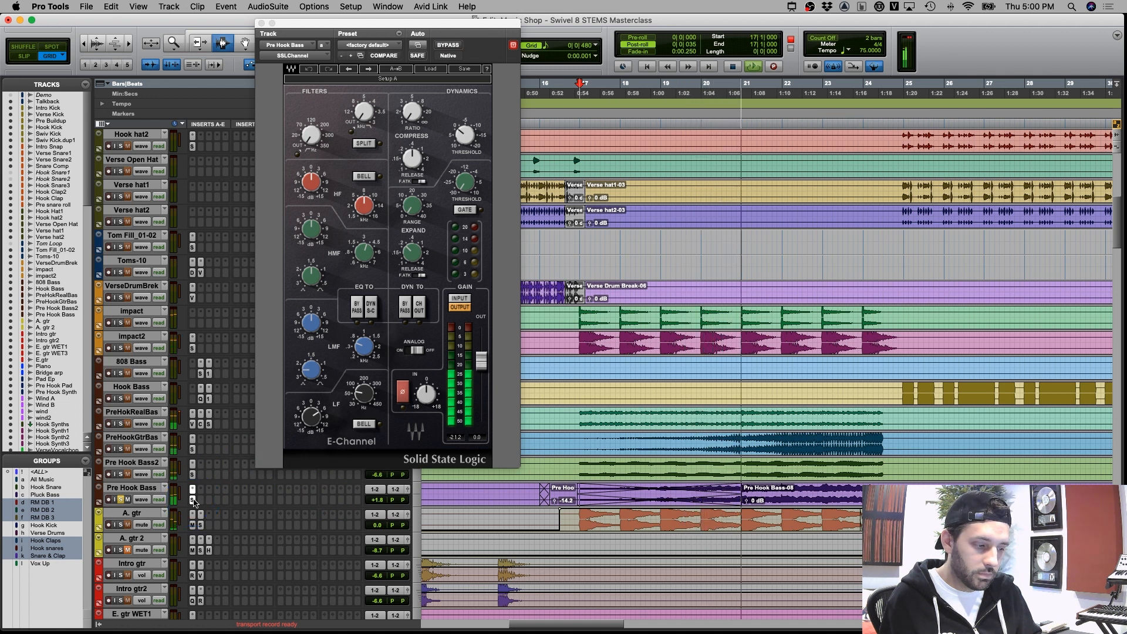
{"action": "left_click", "coordinate": [192, 500]}
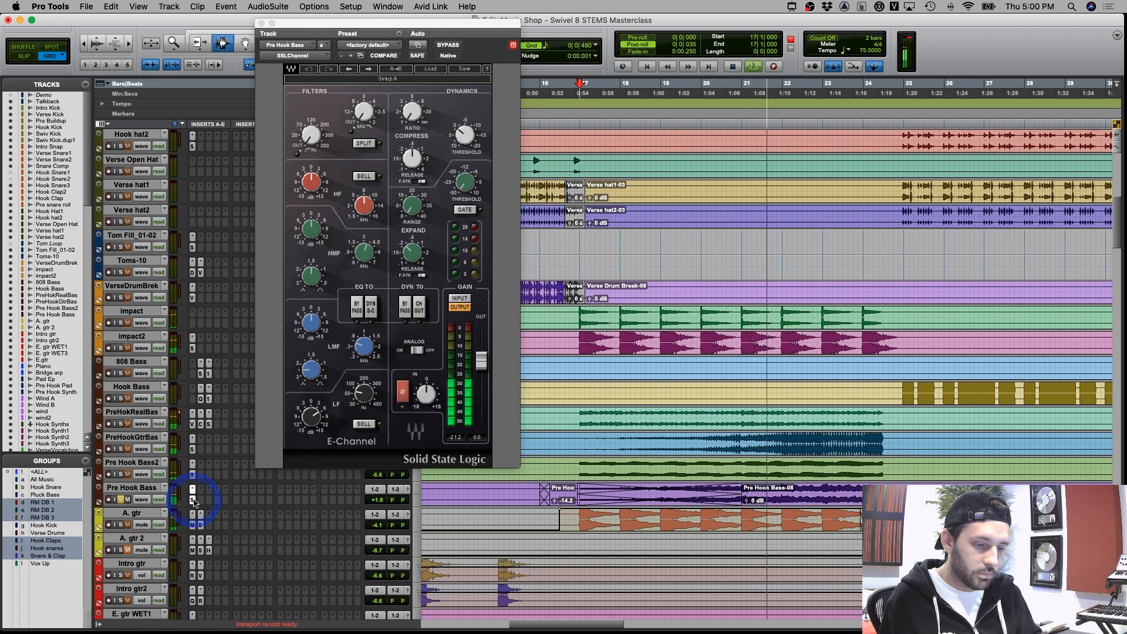
{"action": "scroll", "coordinate": [133, 504], "scroll_direction": "down", "scroll_amount": 3}
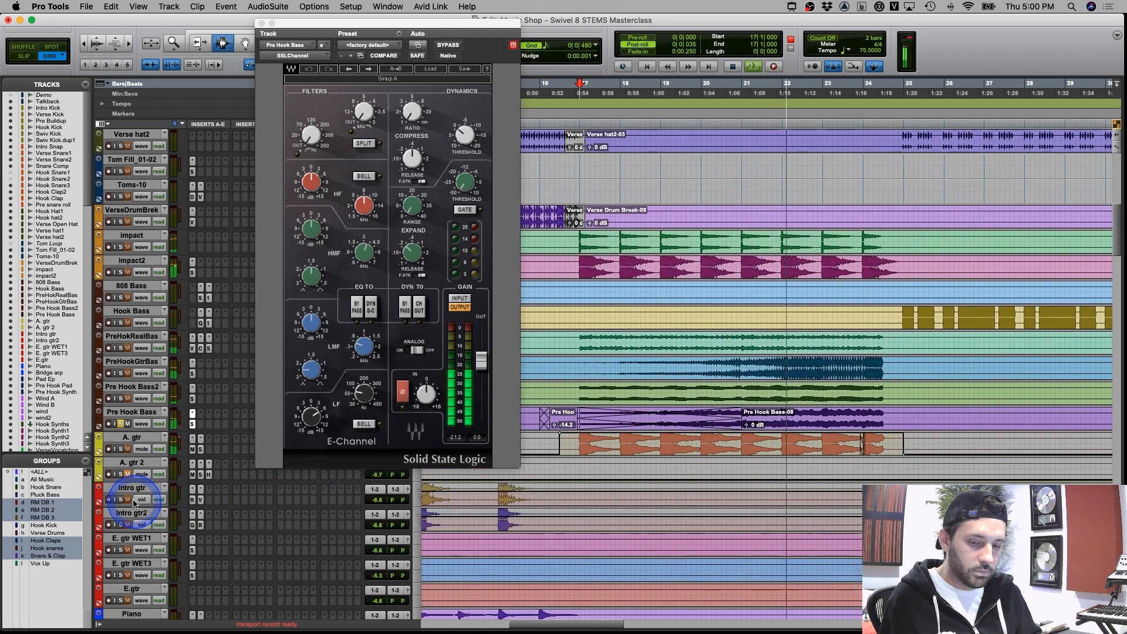
{"action": "scroll", "coordinate": [134, 503], "scroll_direction": "down", "scroll_amount": 5}
{"action": "key", "text": "space"}
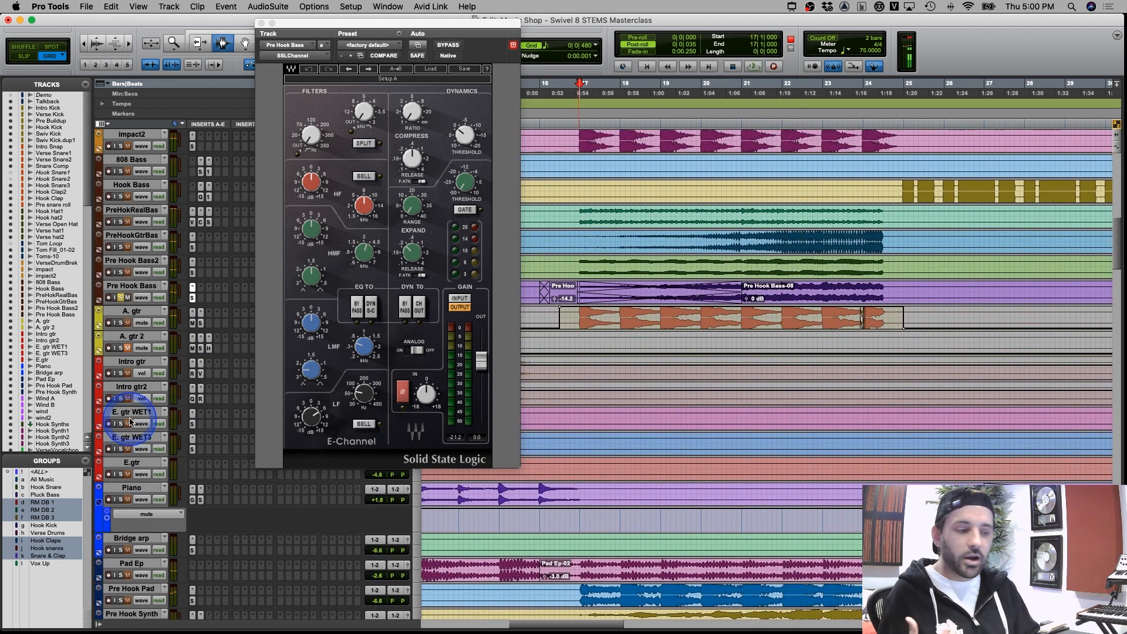
Take Pre Hook Bass out of solo and close its SSLChannel window
{"action": "scroll", "coordinate": [130, 422], "scroll_direction": "up", "scroll_amount": 3}
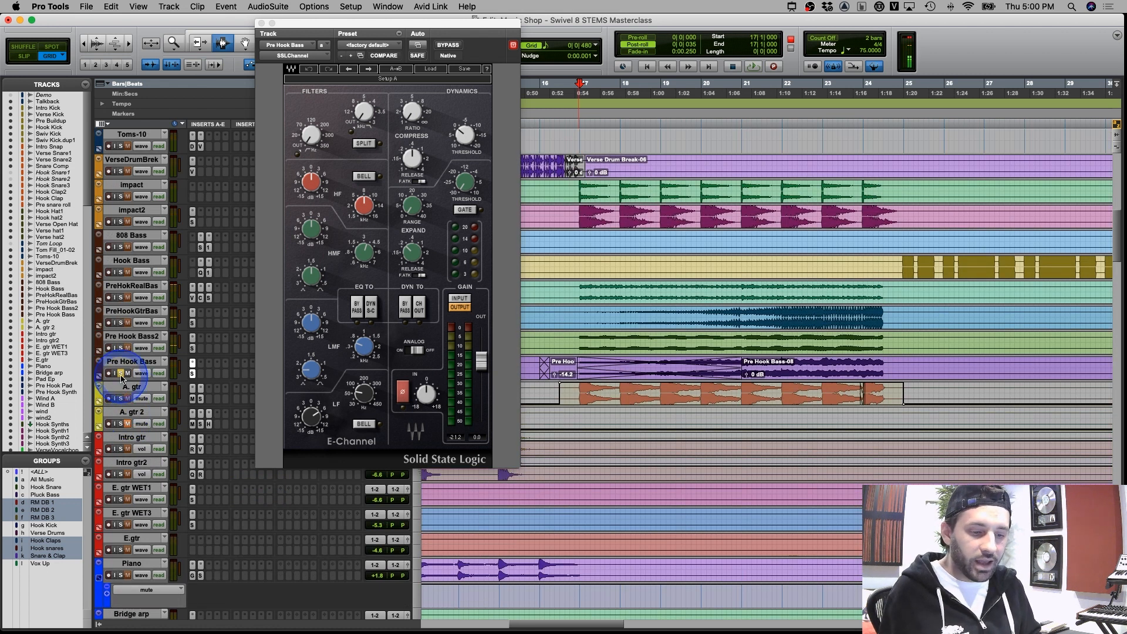
{"action": "left_click", "coordinate": [365, 397]}
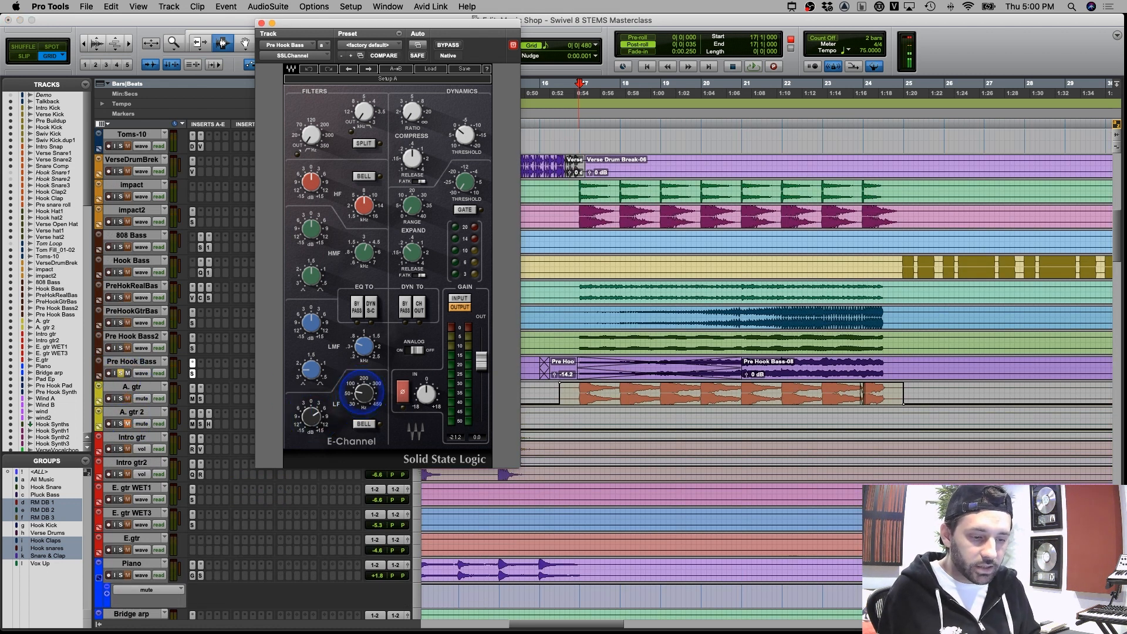
{"action": "left_click", "coordinate": [120, 373]}
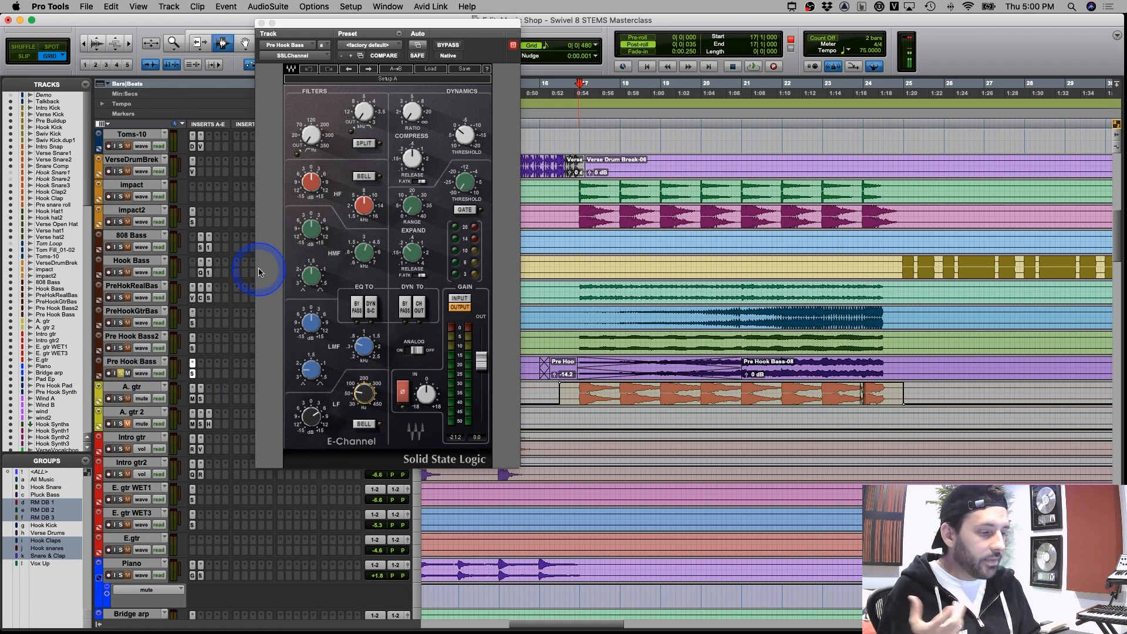
{"action": "left_click", "coordinate": [262, 23]}
{"action": "left_click", "coordinate": [541, 221]}
{"action": "left_click", "coordinate": [816, 354]}
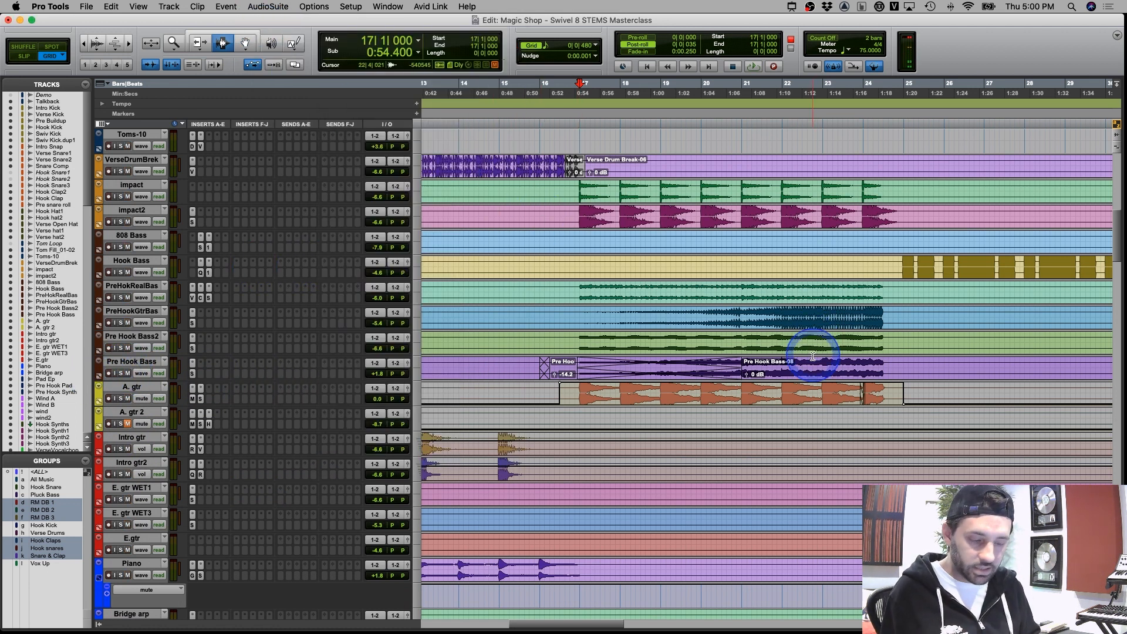
Audition the soloed Pad Ep track from 16|4|480, then switch the solo to Pre Hook Pad
{"action": "scroll", "coordinate": [809, 347], "scroll_direction": "down", "scroll_amount": 10}
{"action": "left_click", "coordinate": [577, 272]}
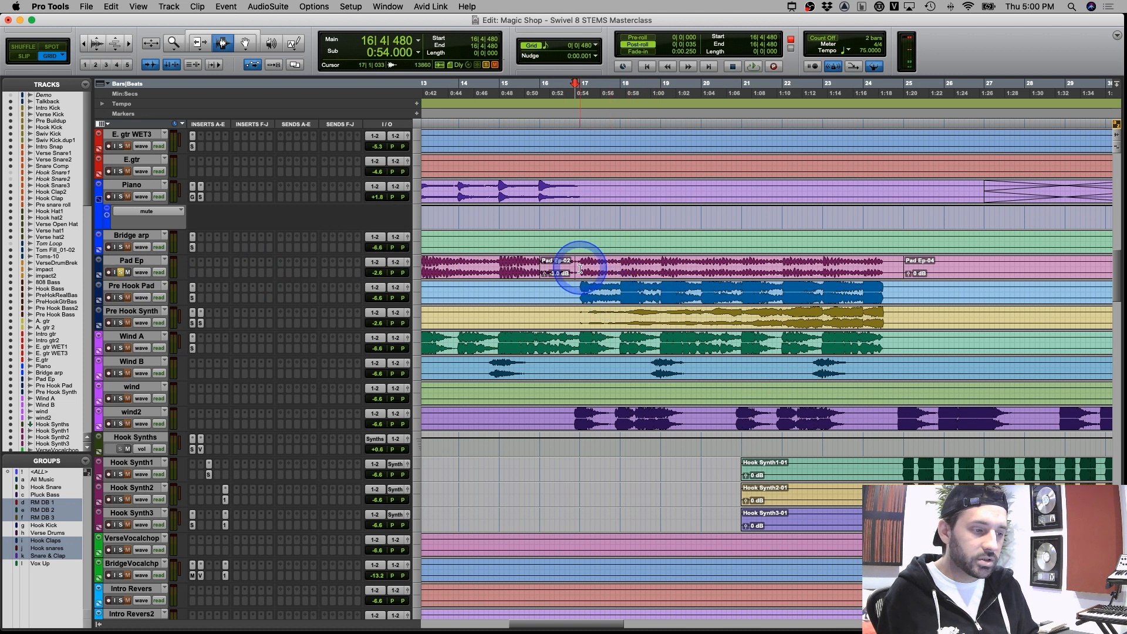
{"action": "key", "text": "space"}
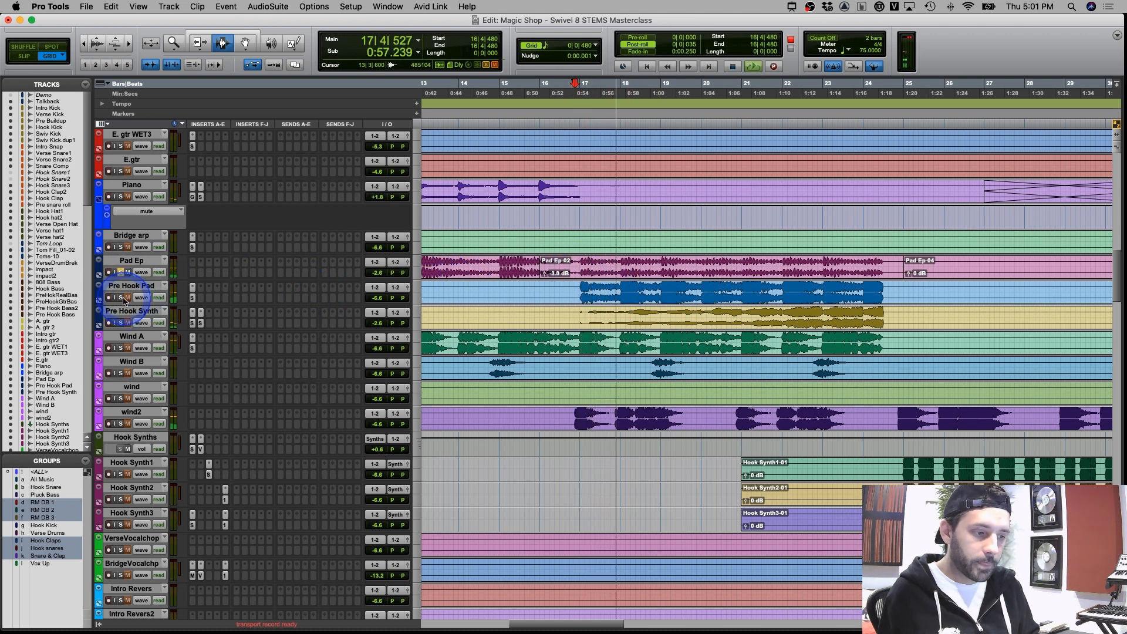
{"action": "key", "text": "space"}
{"action": "left_click", "coordinate": [122, 272]}
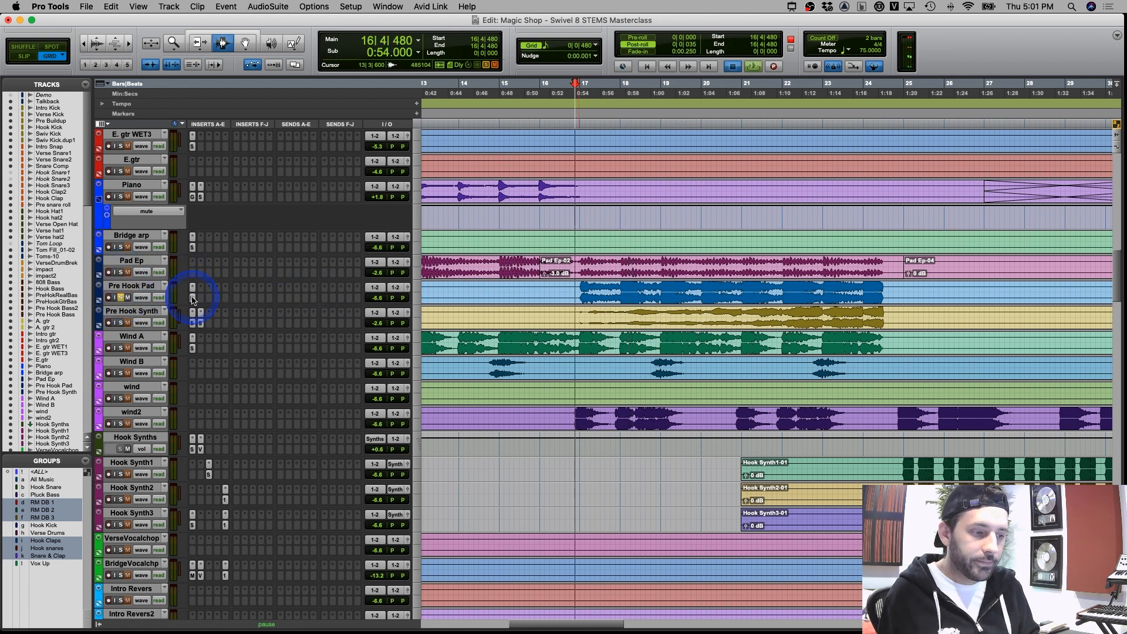
Play Pre Hook Pad and compare it with its SPL Vitalizer MK2-T bypassed and active, then stop playback
{"action": "key", "text": "space"}
{"action": "left_click", "coordinate": [193, 300]}
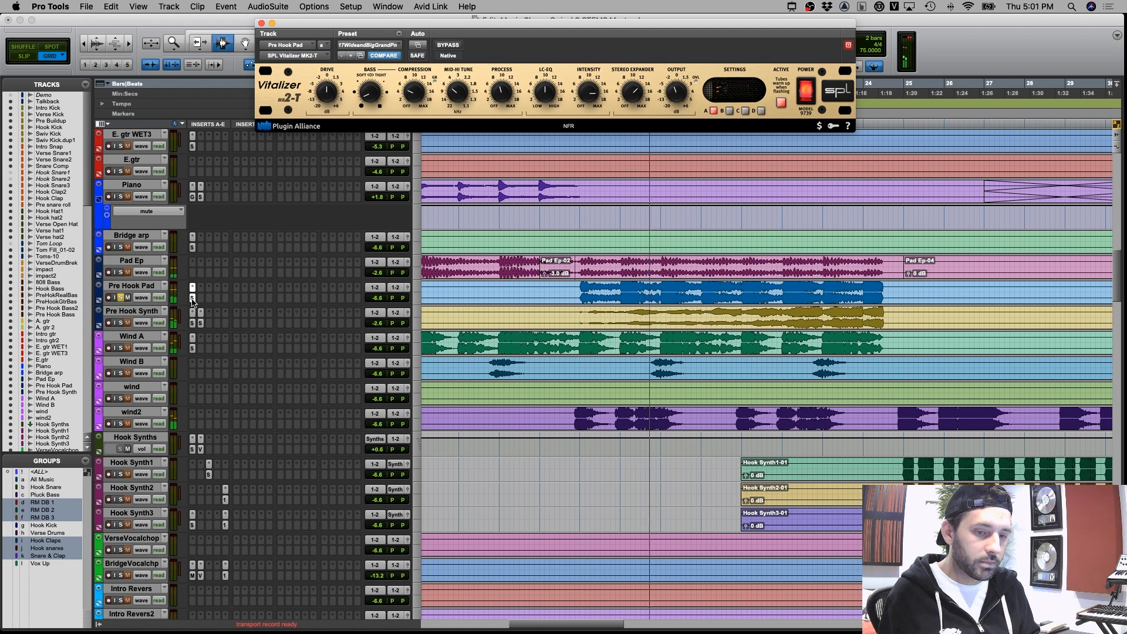
{"action": "left_click", "coordinate": [194, 300], "text": "super"}
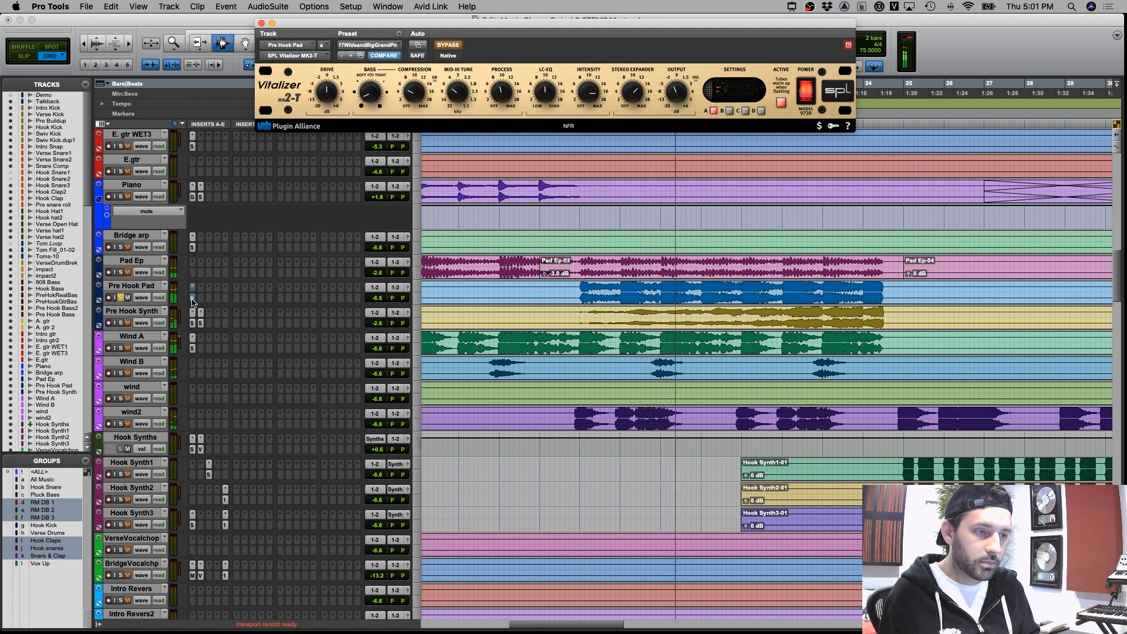
{"action": "left_click", "coordinate": [193, 301], "text": "super"}
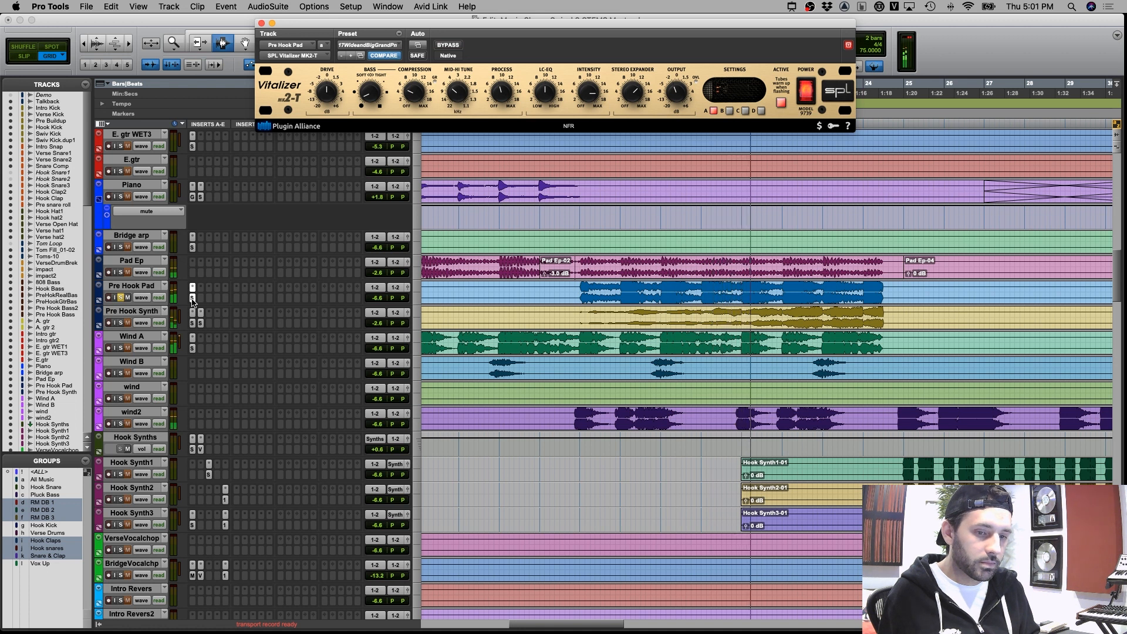
{"action": "key", "text": "space"}
Reopen Pre Hook Pad's SPL Vitalizer MK2-T to view its LC-EQ and other settings, then close it
{"action": "left_click", "coordinate": [193, 301]}
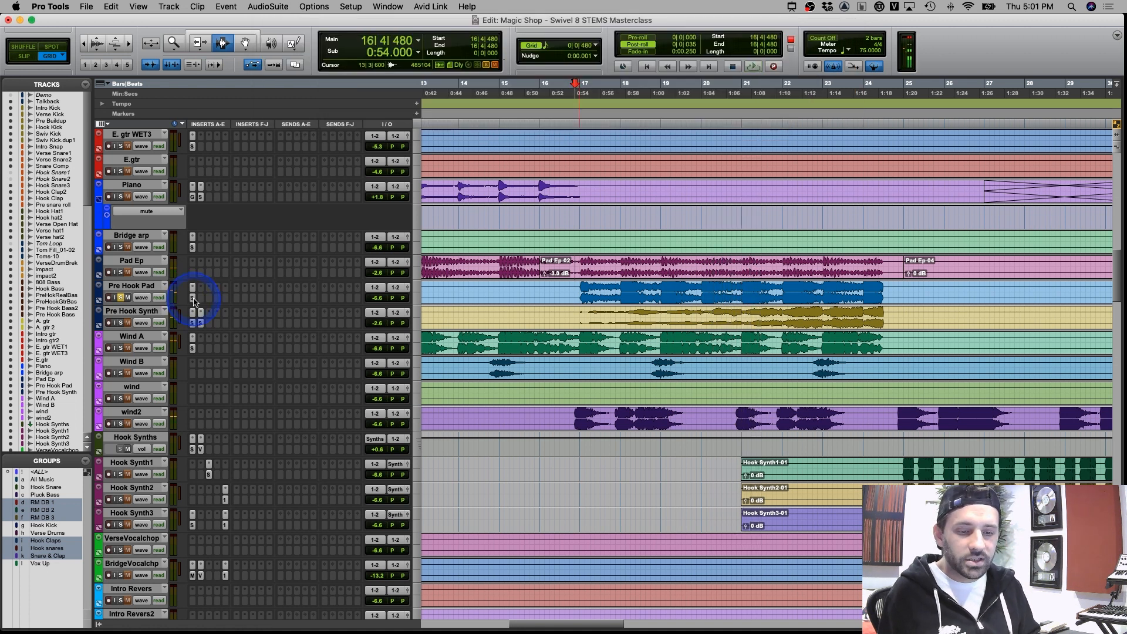
{"action": "left_click", "coordinate": [193, 301]}
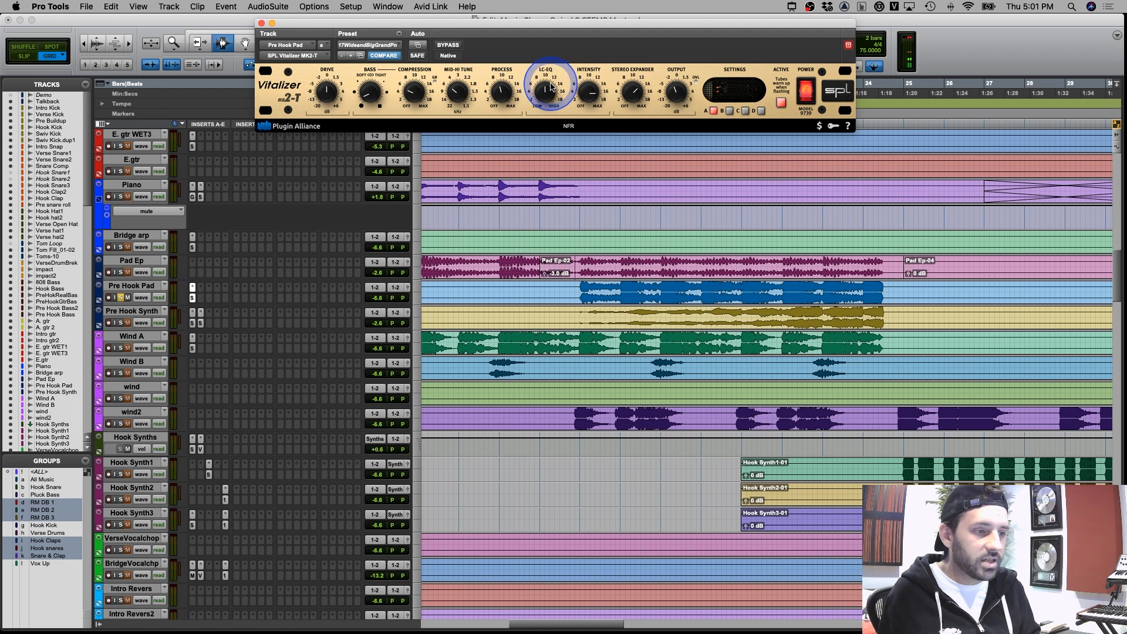
{"action": "left_click", "coordinate": [261, 23]}
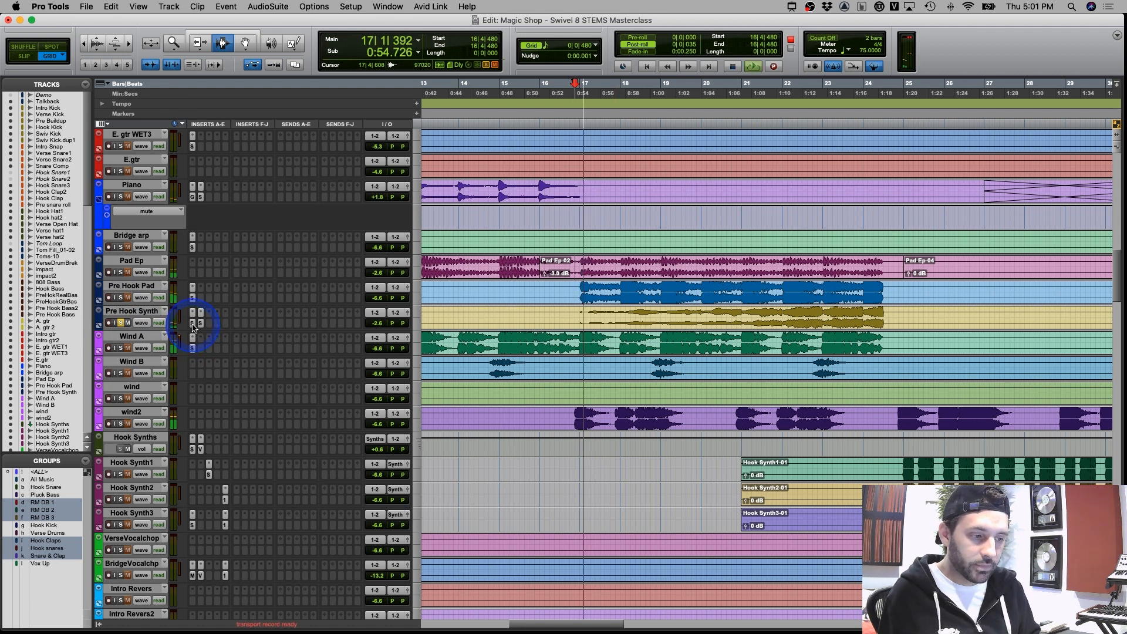
With Pre Hook Synth soloed and playing, view its SPL Vitalizer MK2-T and SSLChannel, then place the cursor at 22|1|000
{"action": "left_click", "coordinate": [197, 326]}
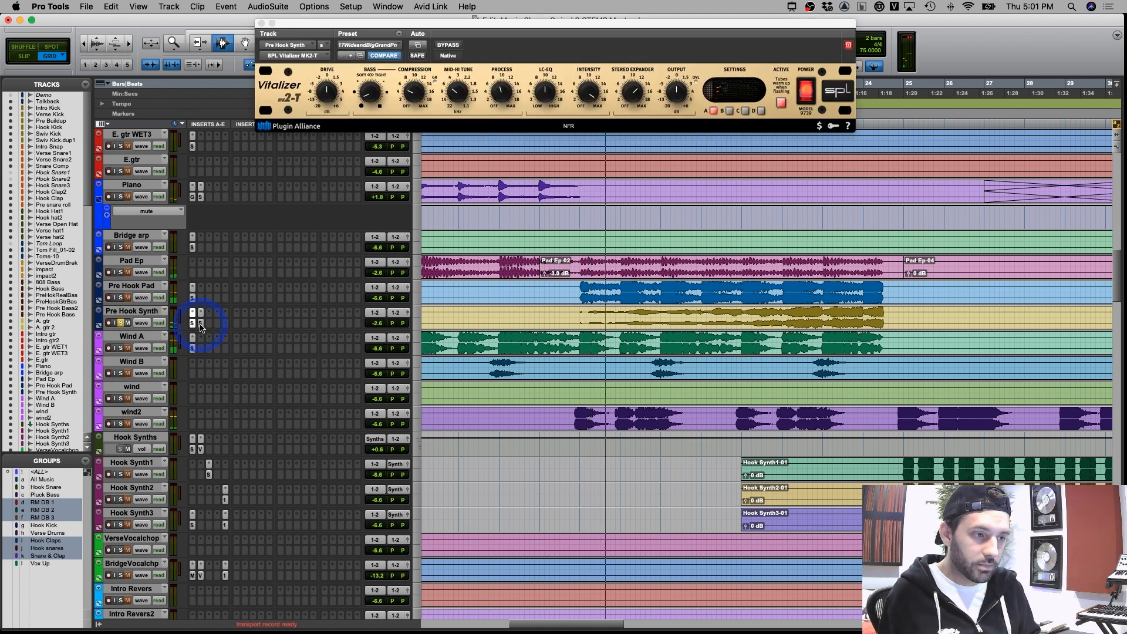
{"action": "left_click", "coordinate": [200, 323]}
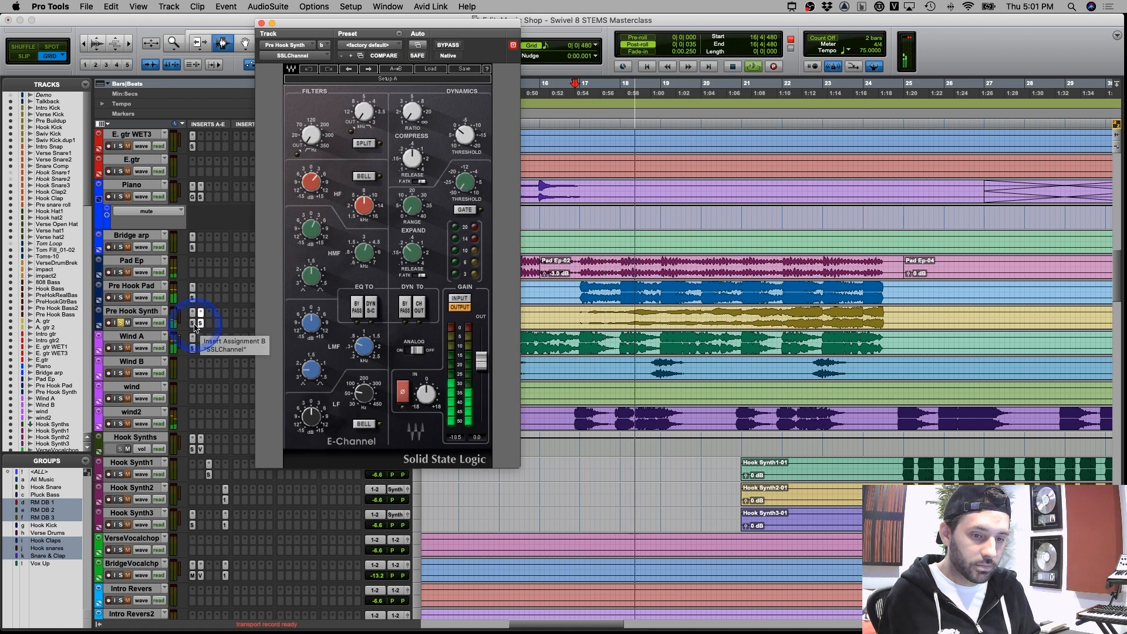
{"action": "left_click", "coordinate": [784, 317]}
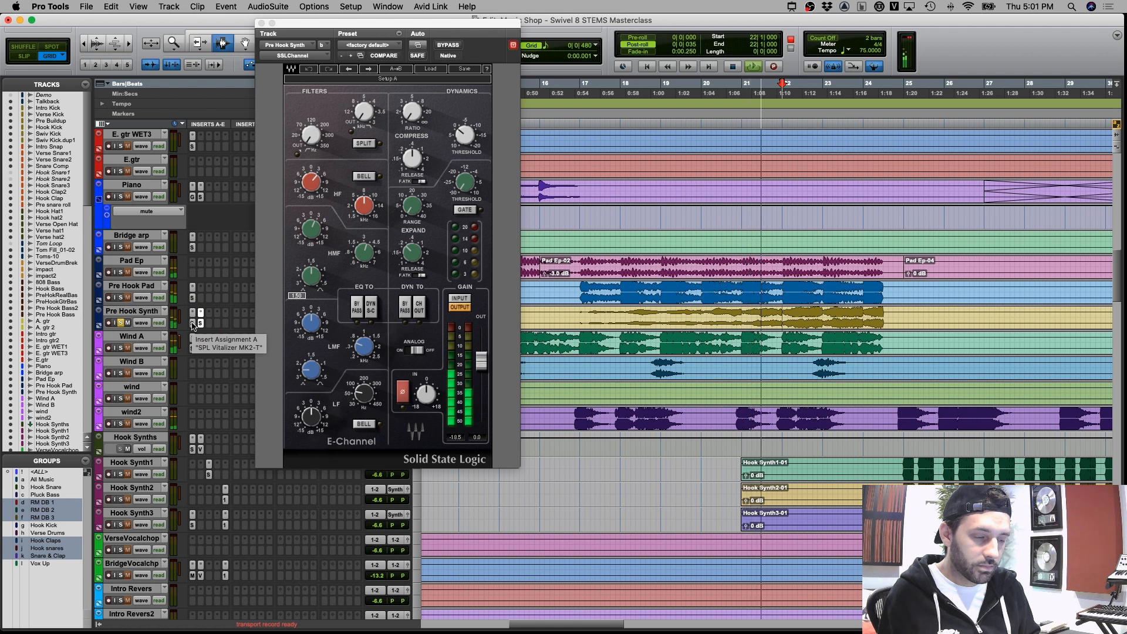
Bypass and reactivate both Pre Hook Synth inserts twice during playback to compare the sound, then stop
{"action": "left_click", "coordinate": [193, 324], "text": "shift+super"}
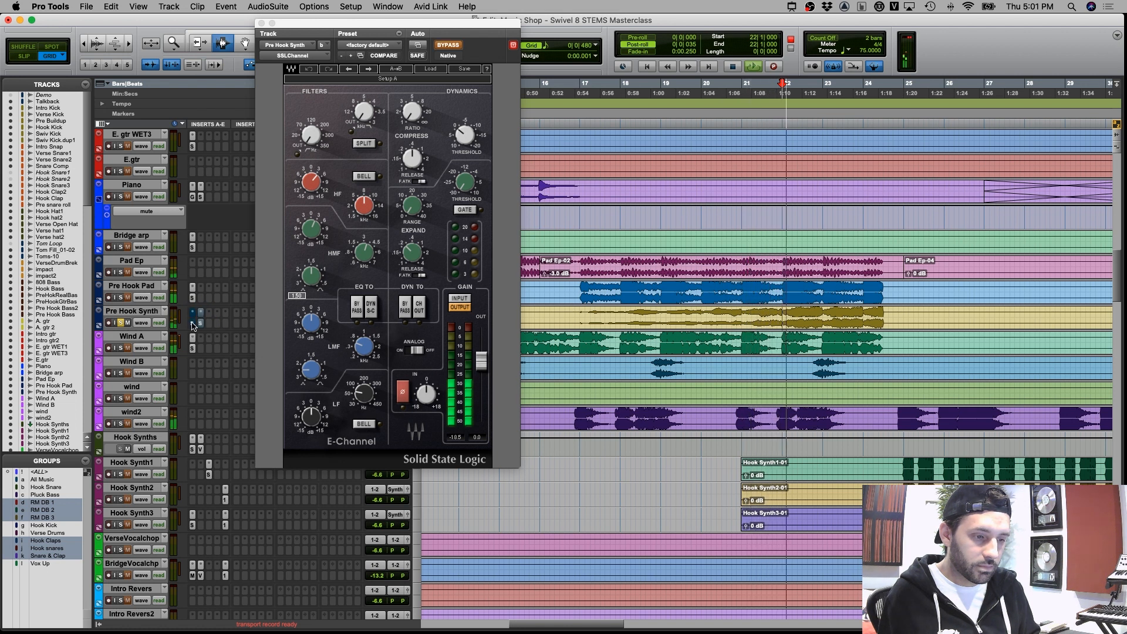
{"action": "left_click", "coordinate": [193, 324], "text": "shift+super"}
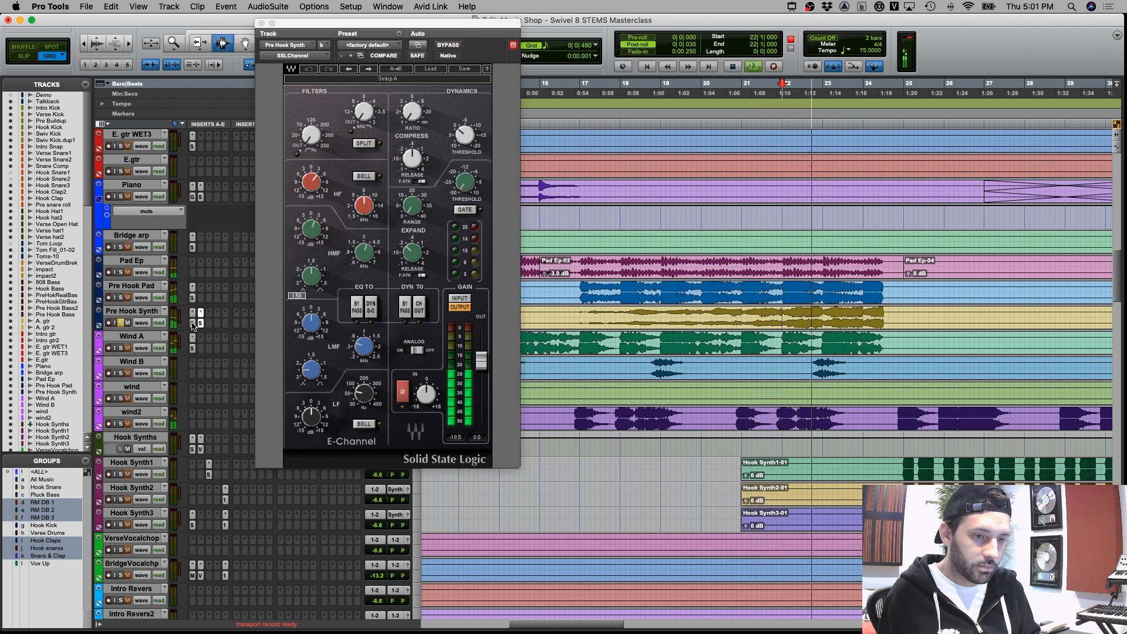
{"action": "left_click", "coordinate": [192, 323], "text": "shift+super"}
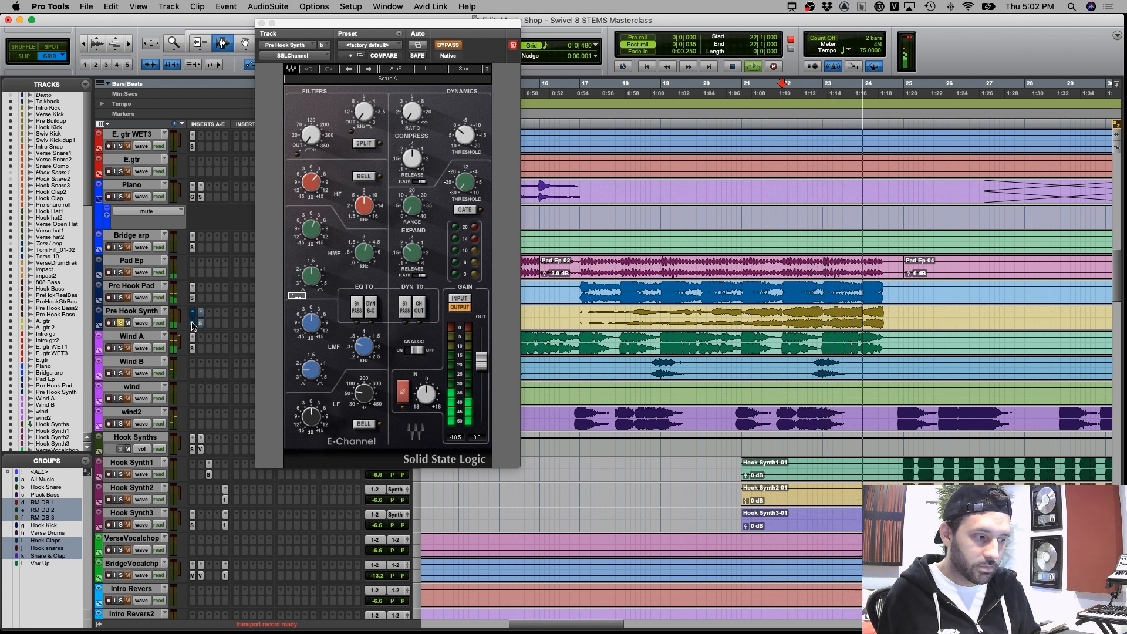
{"action": "left_click", "coordinate": [192, 324], "text": "shift+super"}
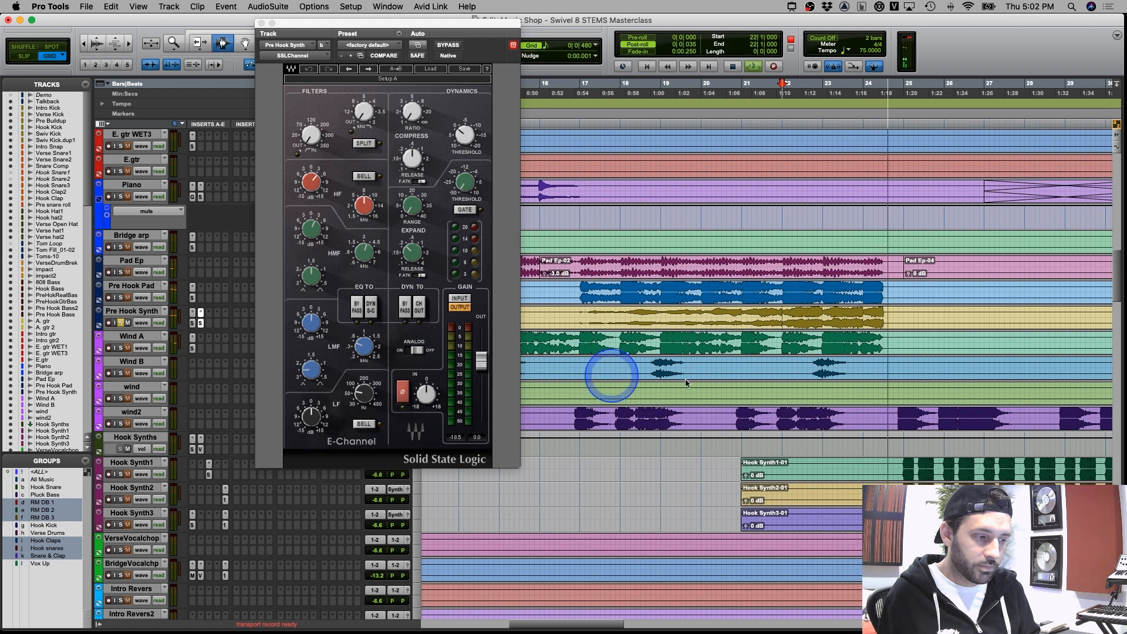
{"action": "key", "text": "space"}
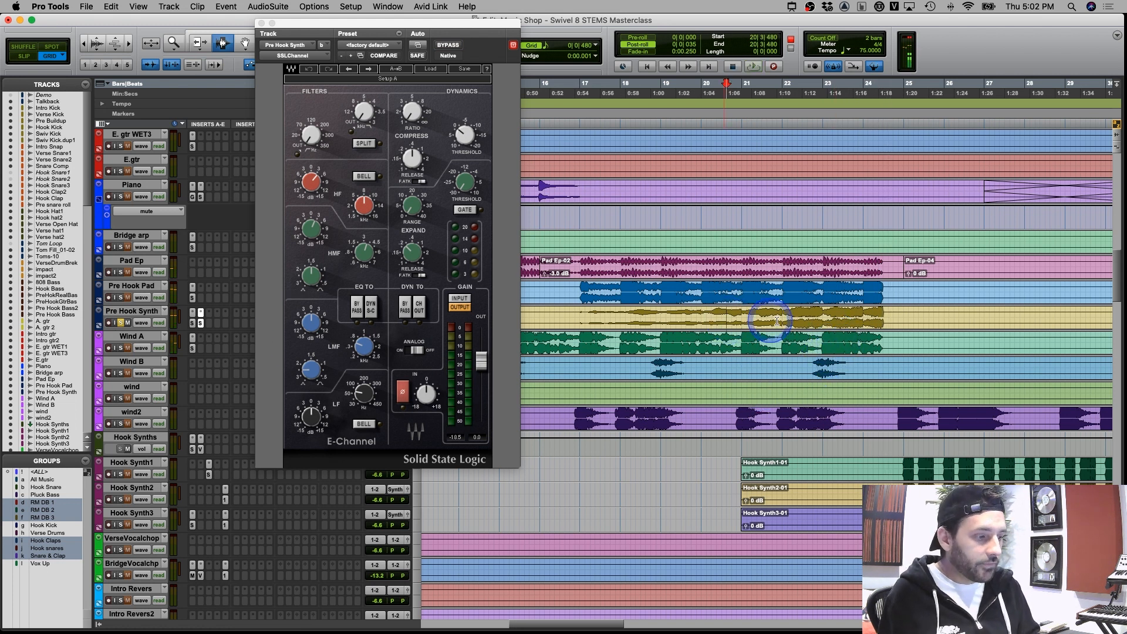
Mark the Pre Hook Synth swell from 20|3|480, leaving the cursor at 21|2|480, and open the track's SPL Vitalizer MK2-T
{"action": "left_click_drag", "start_coordinate": [727, 317], "coordinate": [842, 315]}
{"action": "left_click", "coordinate": [759, 316]}
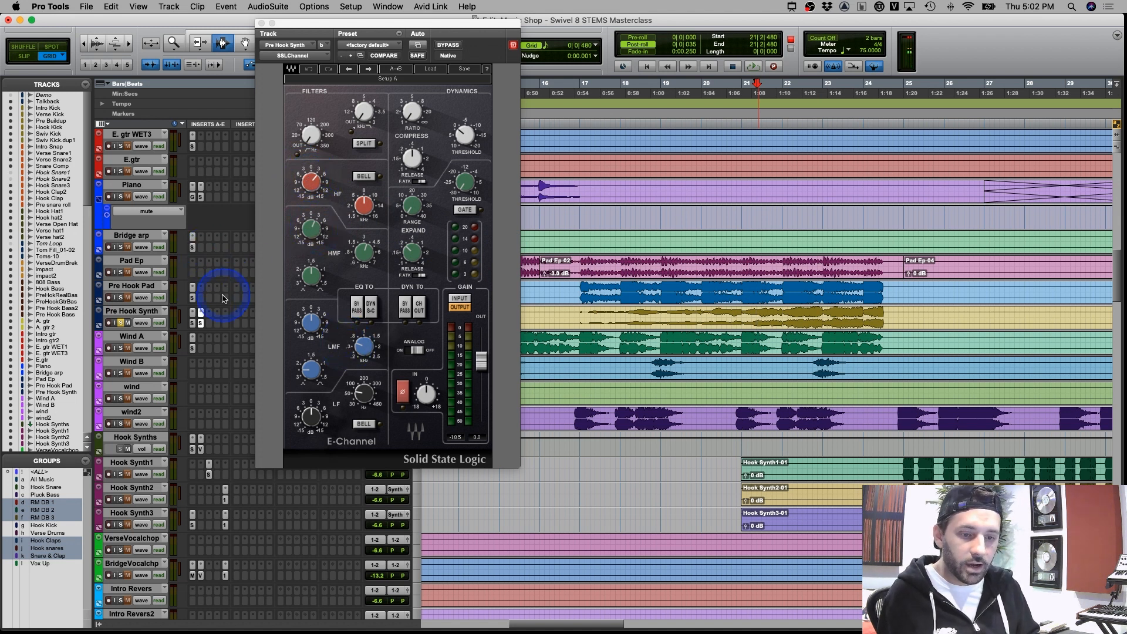
{"action": "left_click", "coordinate": [192, 323]}
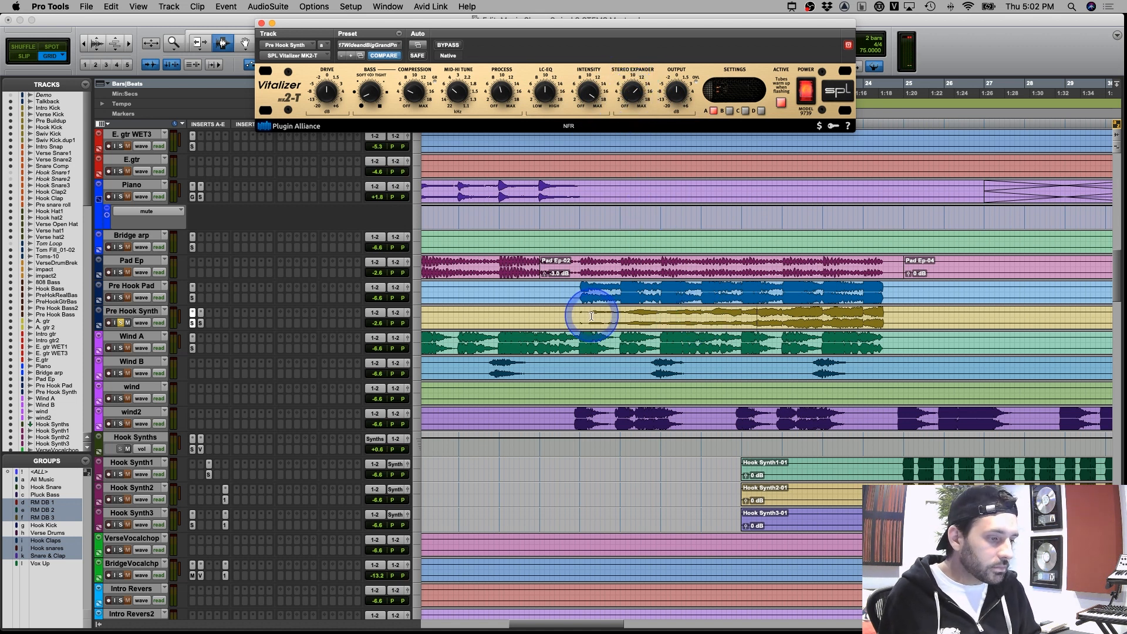
Mark the quiet start of the Pre Hook Synth clip and its build-up, then place the cursor at the clip's end
{"action": "left_click_drag", "start_coordinate": [576, 320], "coordinate": [600, 321]}
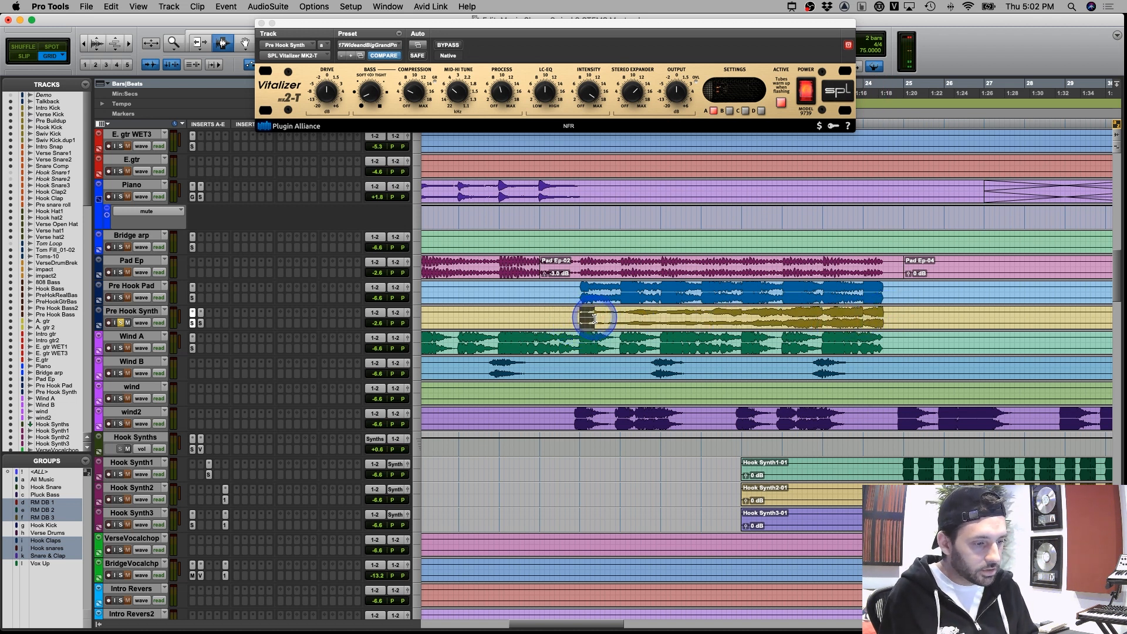
{"action": "left_click_drag", "start_coordinate": [691, 318], "coordinate": [884, 318]}
{"action": "left_click", "coordinate": [884, 317]}
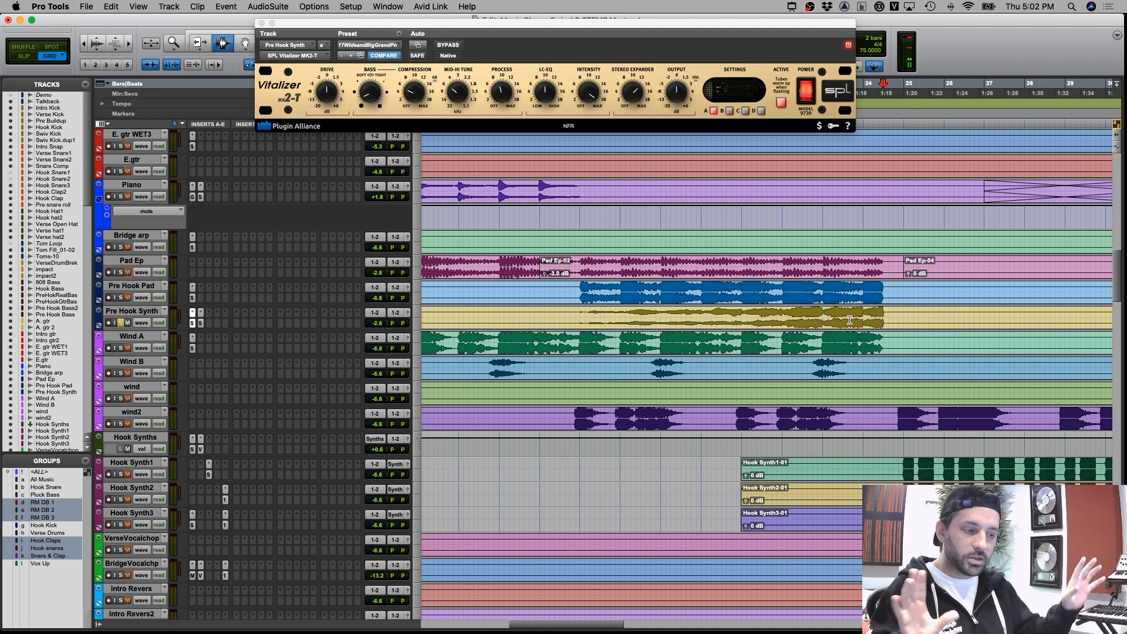
Audition the wind2 and Wind A tracks soloed from just before the first wind2 hits, then mark those hits
{"action": "mouse_move", "coordinate": [850, 320]}
{"action": "left_mouse_down"}
{"action": "mouse_move", "coordinate": [585, 318]}
{"action": "mouse_move", "coordinate": [868, 367]}
{"action": "left_mouse_up"}
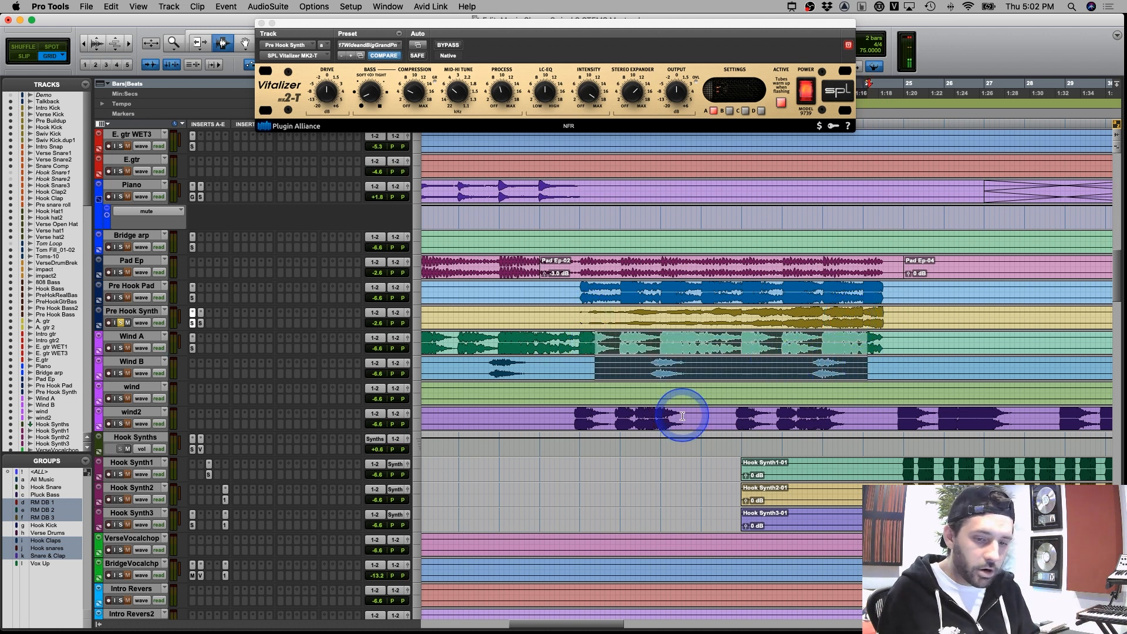
{"action": "left_click", "coordinate": [570, 422]}
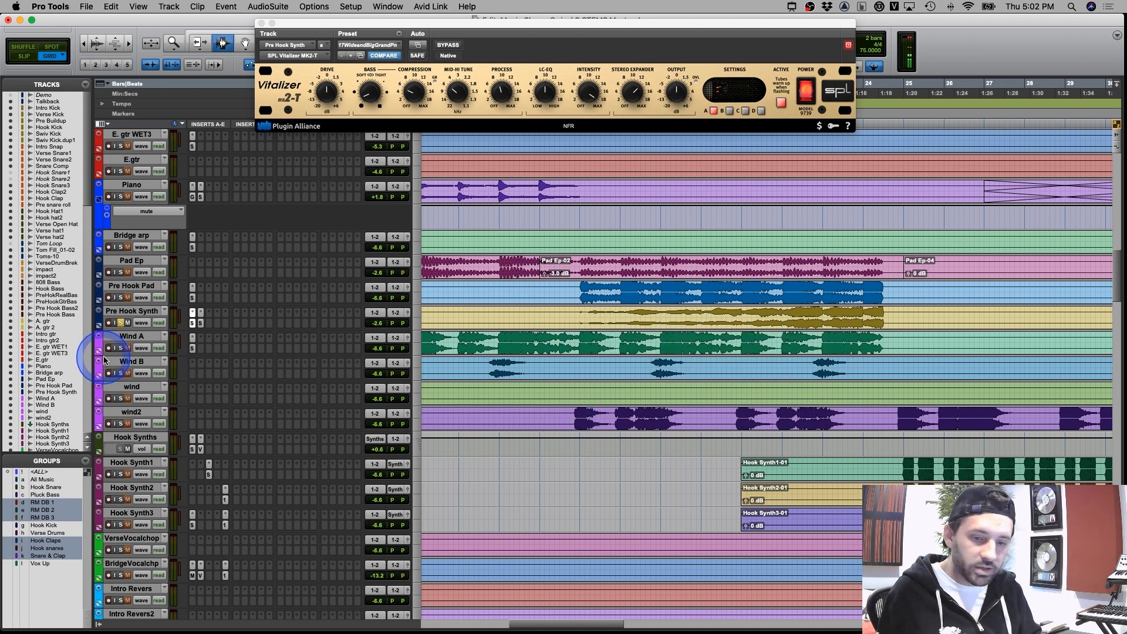
{"action": "left_click", "coordinate": [120, 423]}
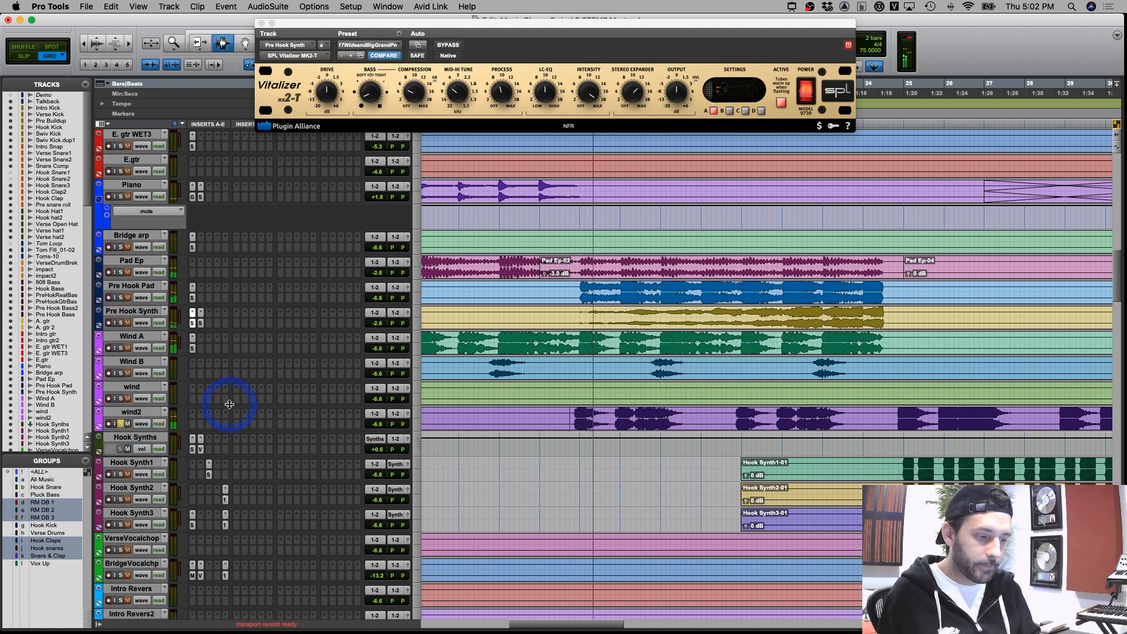
{"action": "left_click", "coordinate": [120, 348]}
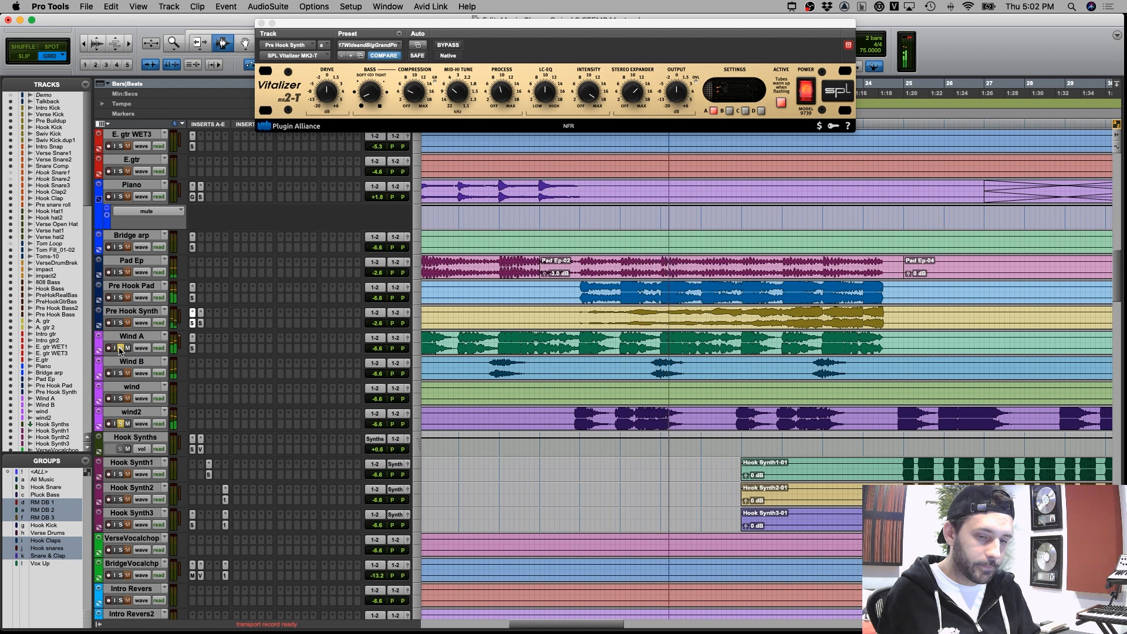
{"action": "left_click", "coordinate": [121, 347]}
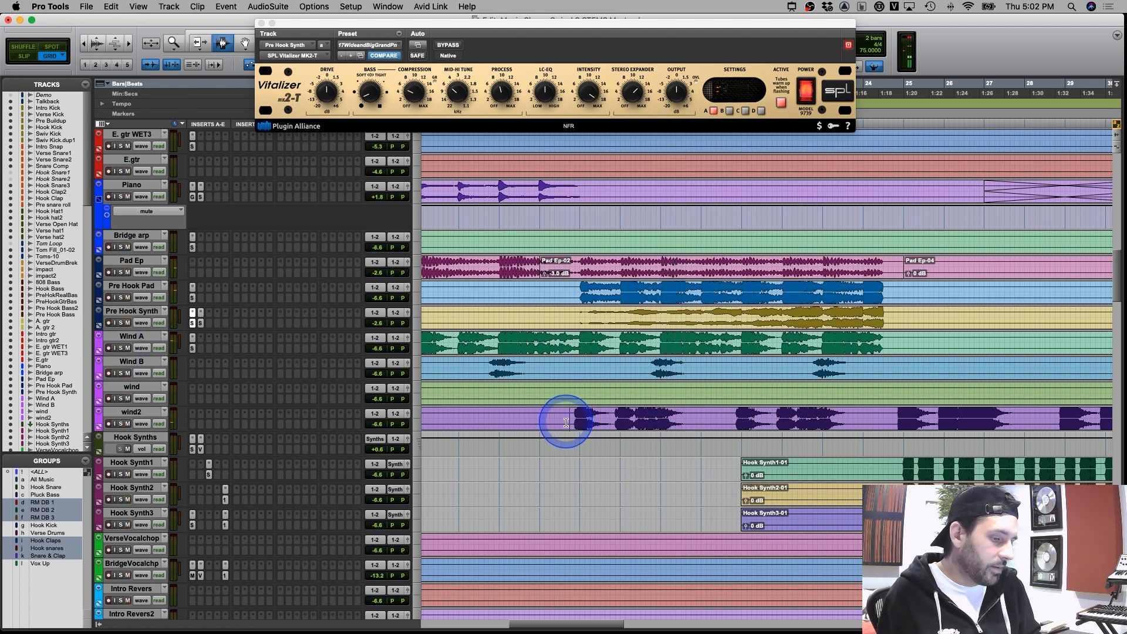
{"action": "left_click_drag", "start_coordinate": [567, 420], "coordinate": [710, 419]}
{"action": "key", "text": "super+bracketleft"}
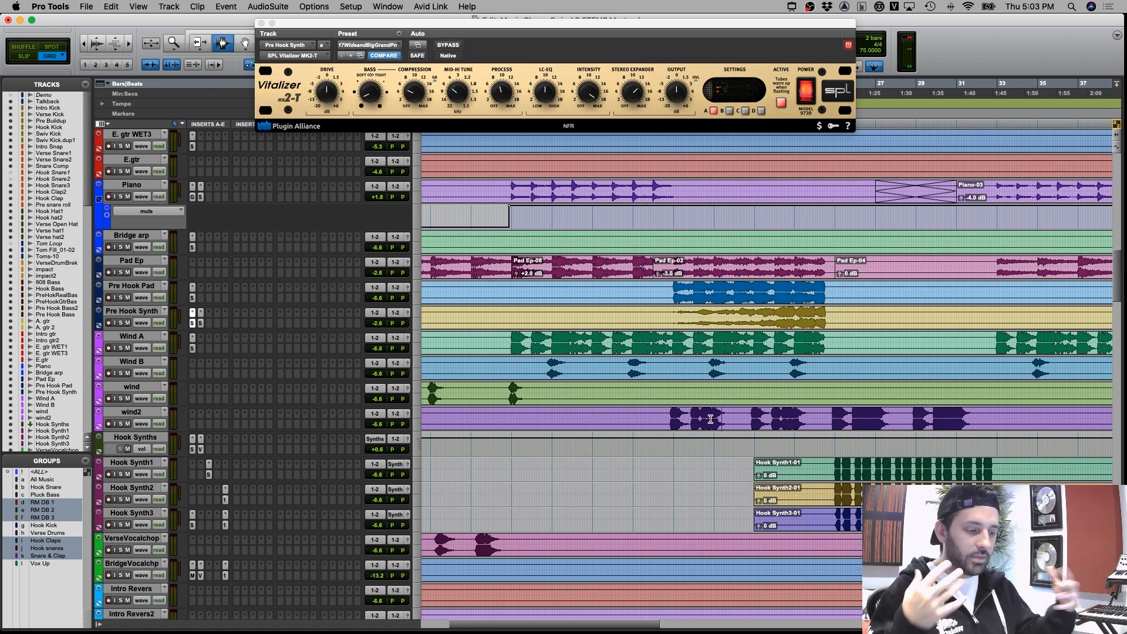
Mark the build-up section across Effect1 to Effect4, then mark the Effect2 riser on its own
{"action": "left_click_drag", "start_coordinate": [710, 419], "coordinate": [819, 518]}
{"action": "scroll", "coordinate": [737, 415], "scroll_direction": "down", "scroll_amount": 5}
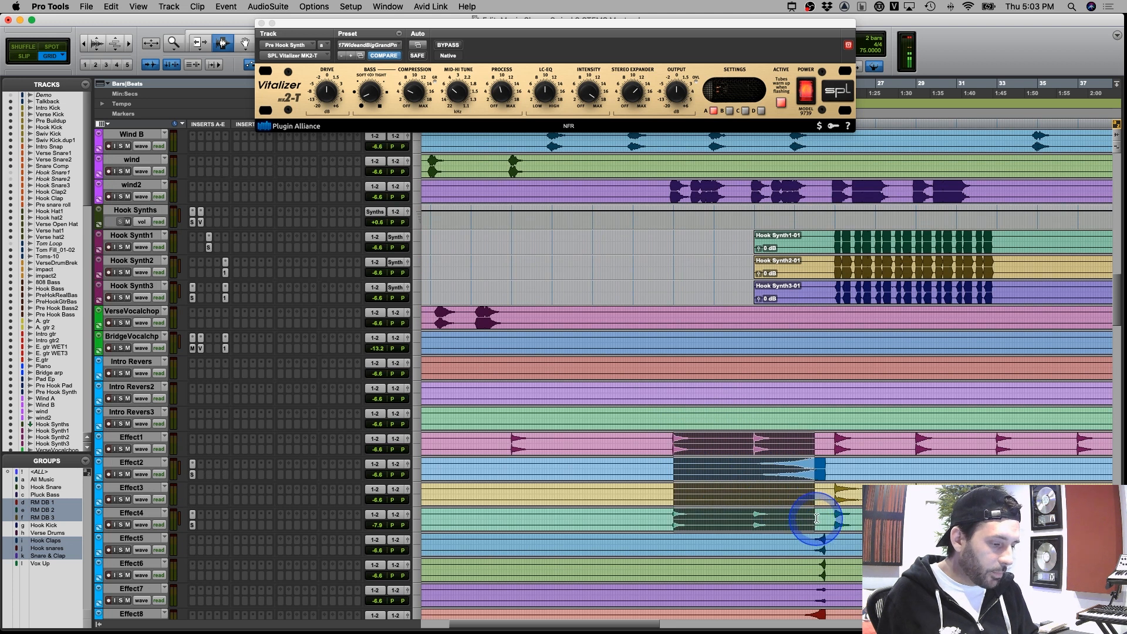
{"action": "left_click", "coordinate": [819, 517]}
{"action": "key", "text": "r"}
{"action": "key", "text": "t"}
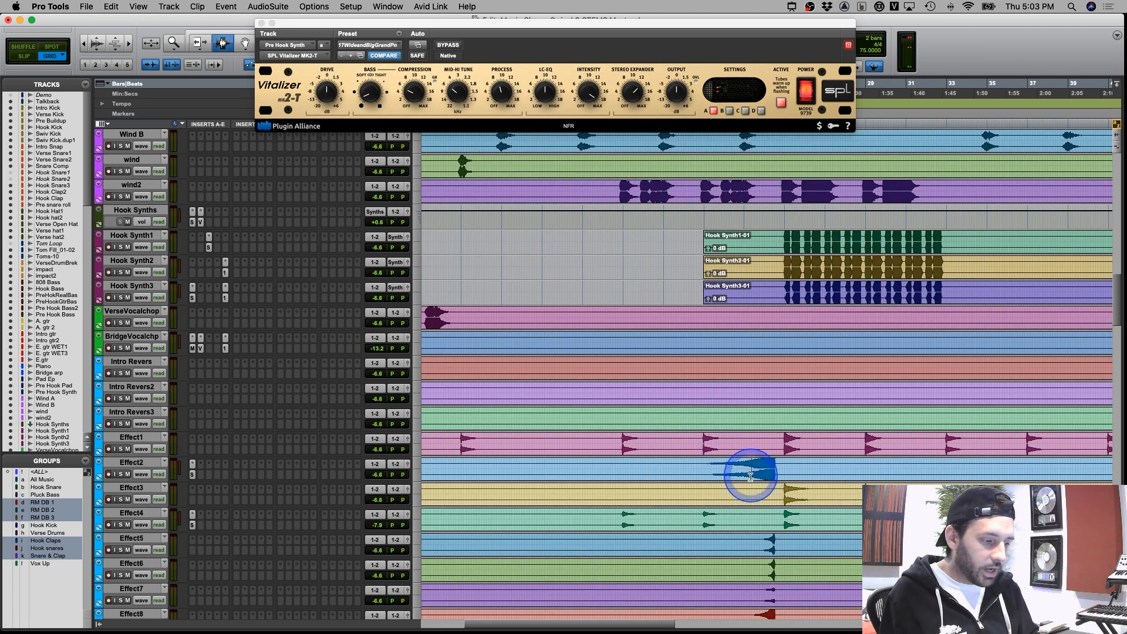
{"action": "key", "text": "t"}
{"action": "left_click_drag", "start_coordinate": [675, 465], "coordinate": [807, 463]}
{"action": "scroll", "coordinate": [807, 462], "scroll_direction": "down", "scroll_amount": 2}
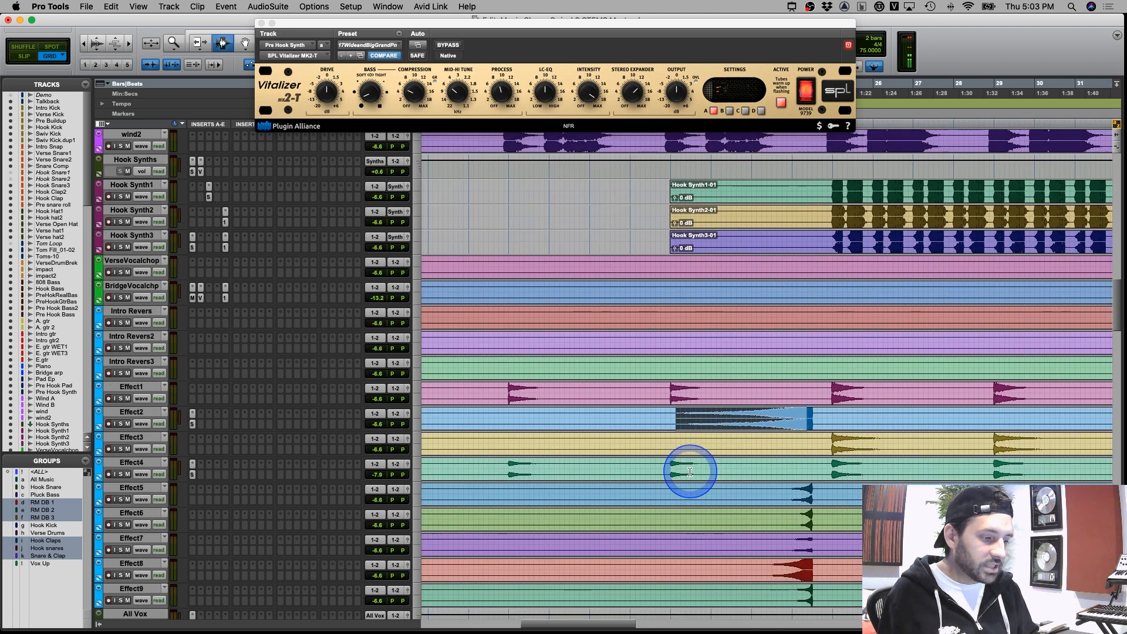
Solo Effect1 through Effect9, play them from 20|4|000 with the Vitalizer window closed, and stop playback
{"action": "left_click_drag", "start_coordinate": [145, 397], "coordinate": [139, 597]}
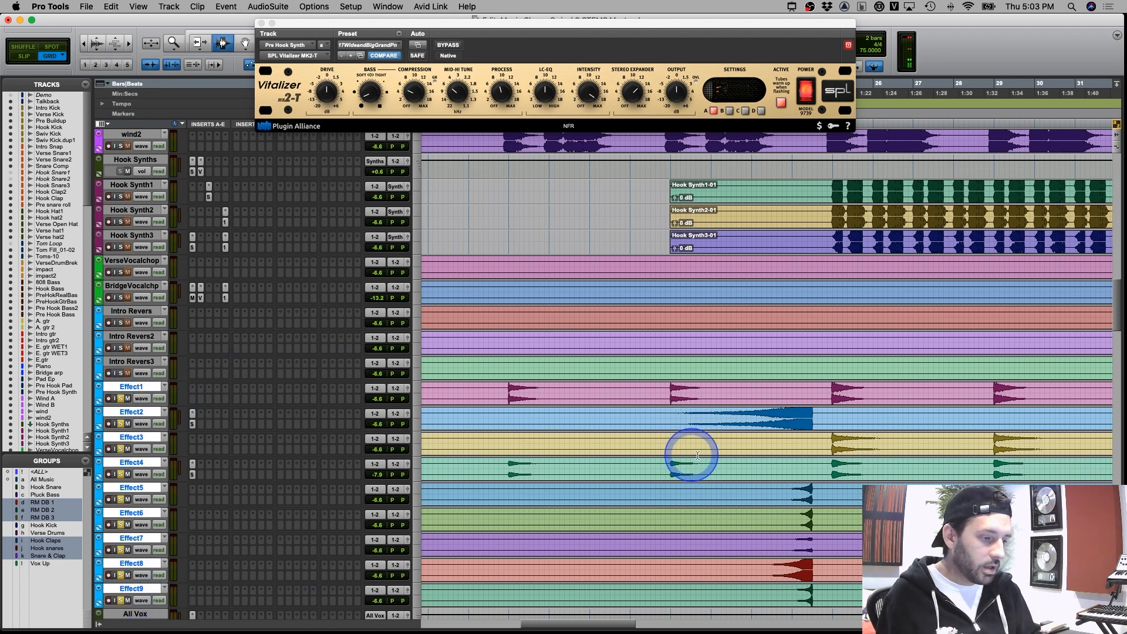
{"action": "left_click", "coordinate": [669, 420]}
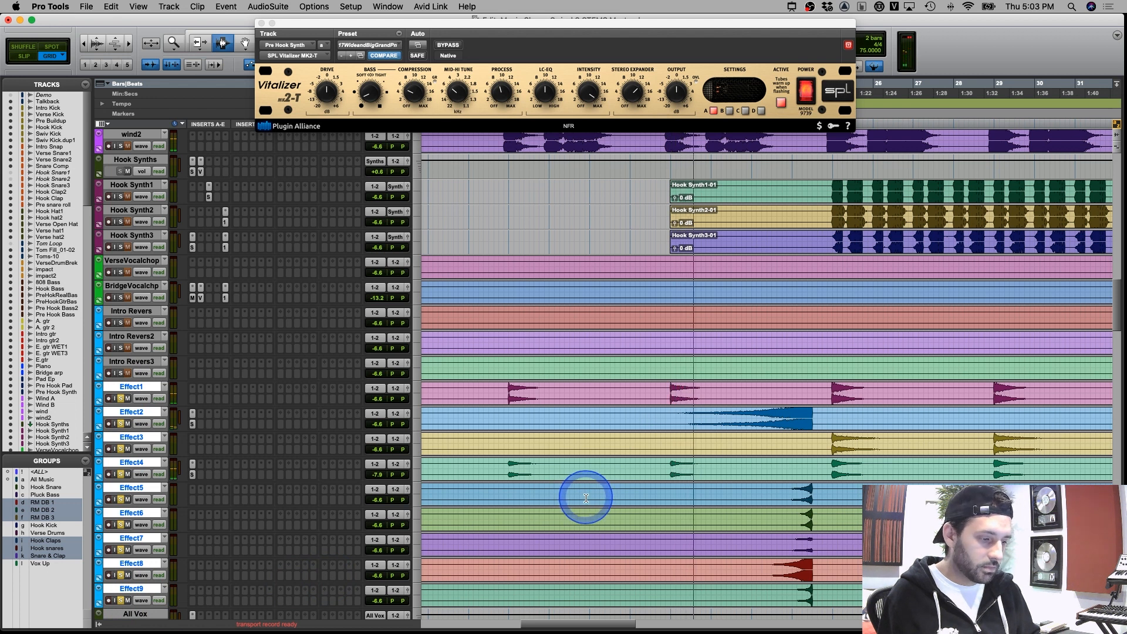
{"action": "left_click", "coordinate": [262, 23]}
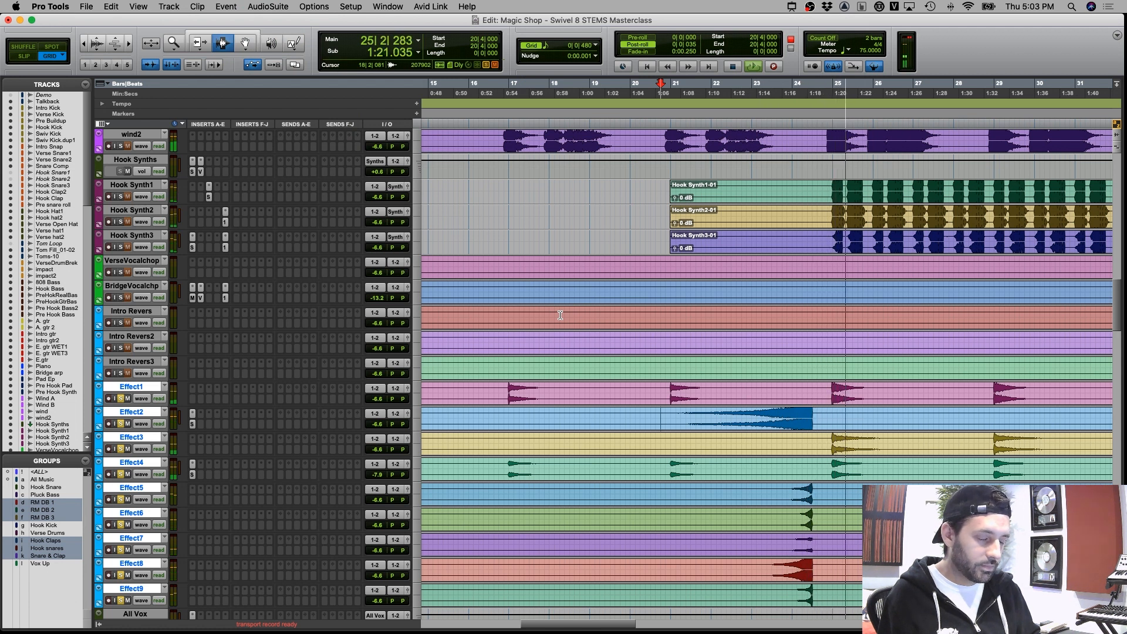
{"action": "key", "text": "space"}
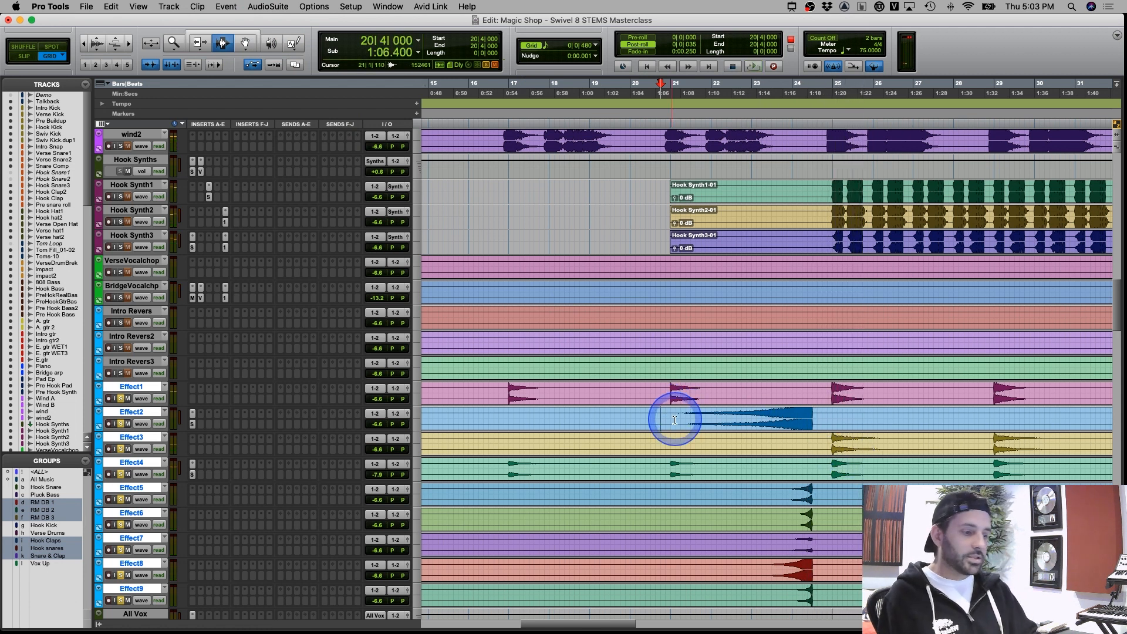
Mark the Effect2 riser from 21|1|480 for a length of 3|1|480, then place the cursor at 23|4|480
{"action": "left_click", "coordinate": [681, 421]}
{"action": "left_click_drag", "start_coordinate": [680, 421], "coordinate": [812, 427]}
{"action": "left_click_drag", "start_coordinate": [675, 425], "coordinate": [810, 422]}
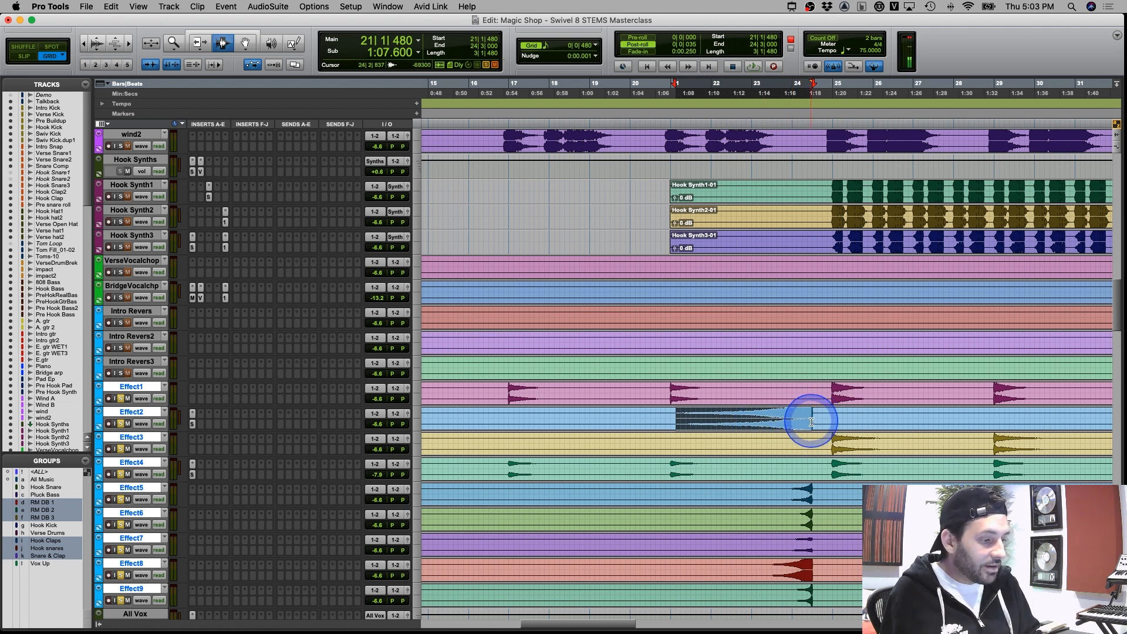
{"action": "left_click_drag", "start_coordinate": [812, 422], "coordinate": [1031, 493]}
{"action": "scroll", "coordinate": [834, 424], "scroll_direction": "up", "scroll_amount": 2}
{"action": "left_click", "coordinate": [673, 461]}
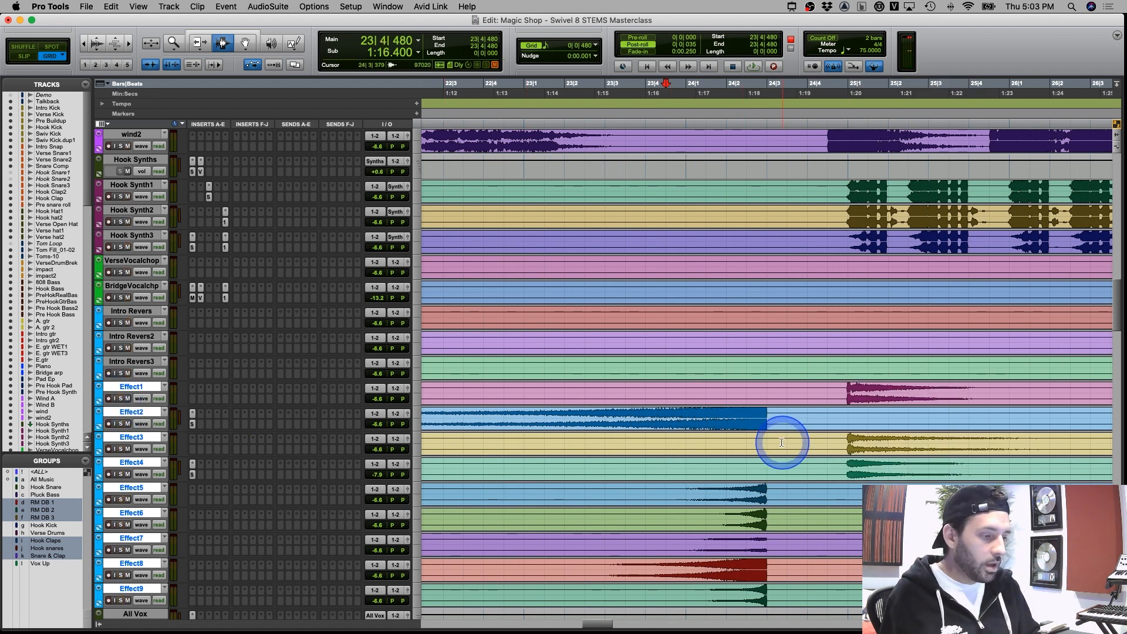
Survey the full song arrangement from the kick and snare tracks down to the bass, guitar and piano tracks
{"action": "scroll", "coordinate": [786, 437], "scroll_direction": "up", "scroll_amount": 10}
{"action": "scroll", "coordinate": [786, 432], "scroll_direction": "up", "scroll_amount": 15}
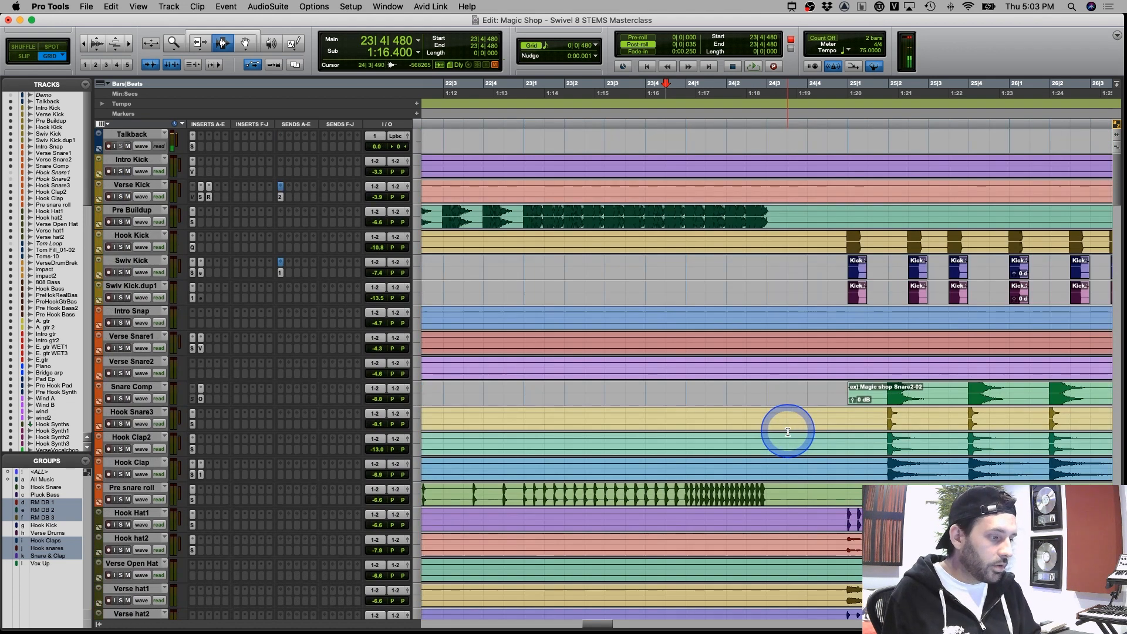
{"action": "key", "text": "r"}
{"action": "key", "text": "r"}
{"action": "left_click", "coordinate": [910, 320]}
{"action": "key", "text": "r"}
{"action": "key", "text": "r"}
{"action": "key", "text": "r"}
{"action": "key", "text": "r"}
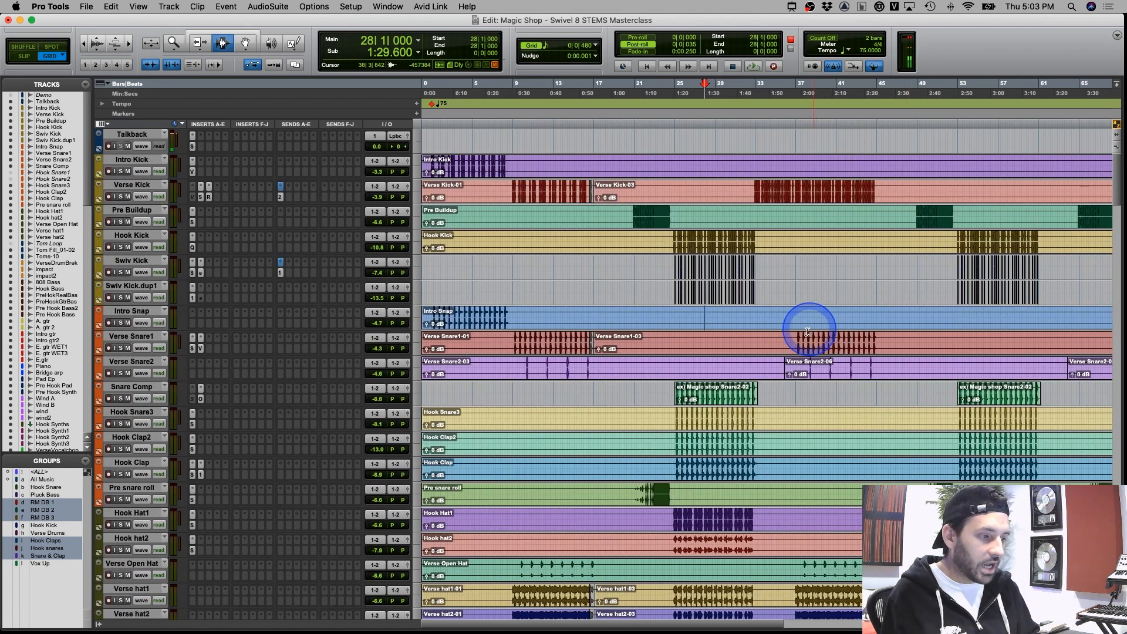
{"action": "scroll", "coordinate": [609, 337], "scroll_direction": "down", "scroll_amount": 12}
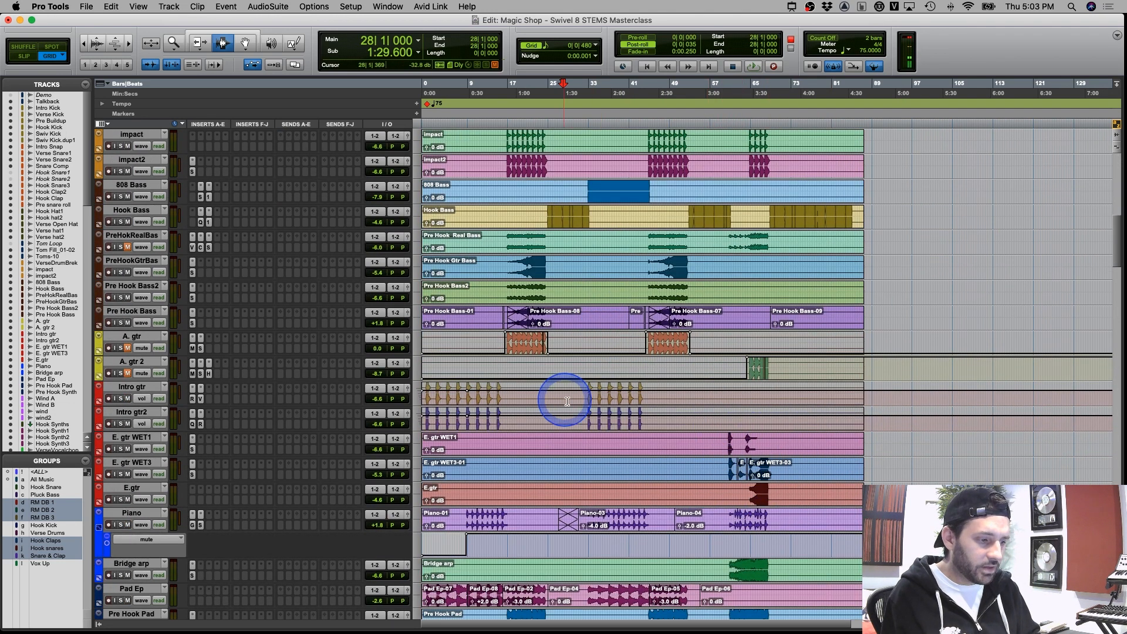
{"action": "scroll", "coordinate": [567, 400], "scroll_direction": "up", "scroll_amount": 12}
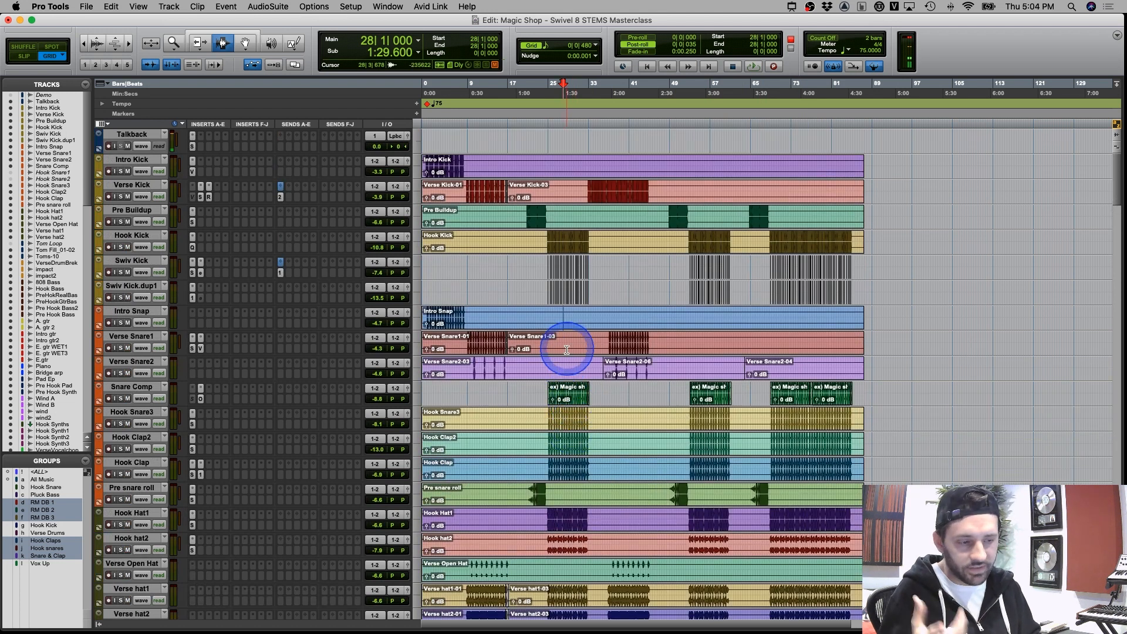
Play the full mix from 23|1|480 through the end of the first hook, then stop
{"action": "left_click", "coordinate": [579, 327]}
{"action": "key", "text": "e"}
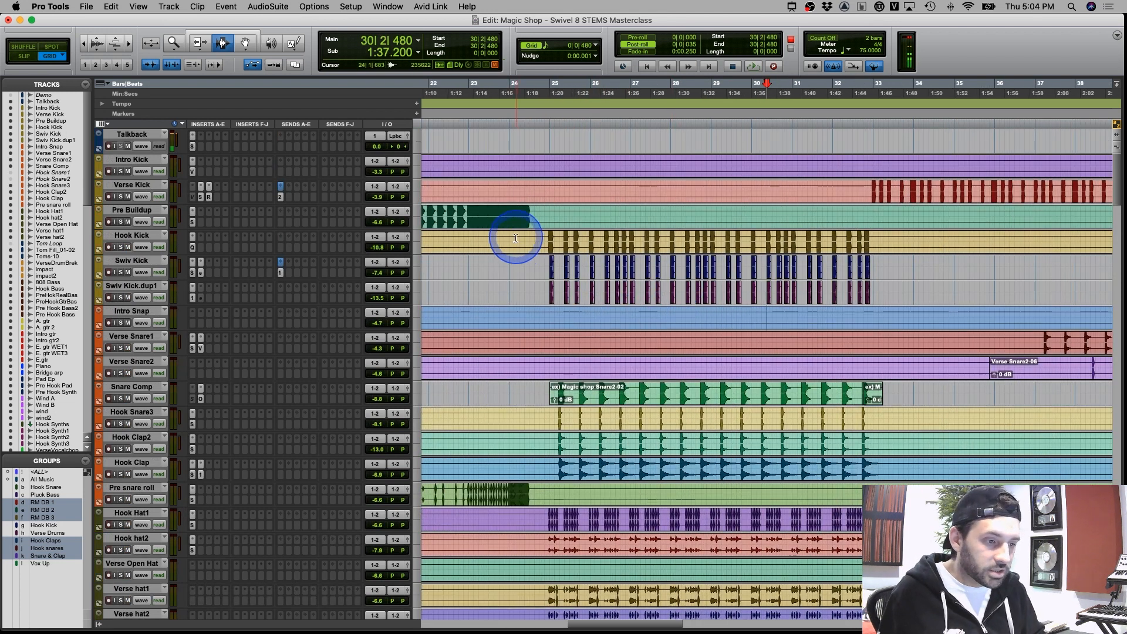
{"action": "left_click", "coordinate": [540, 241]}
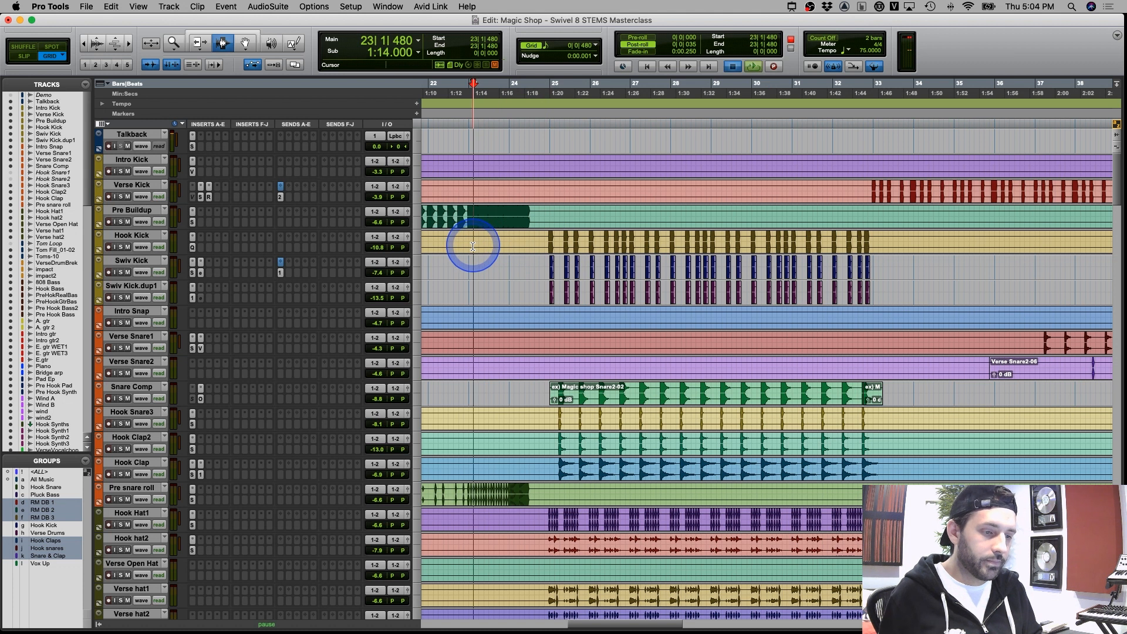
{"action": "key", "text": "space"}
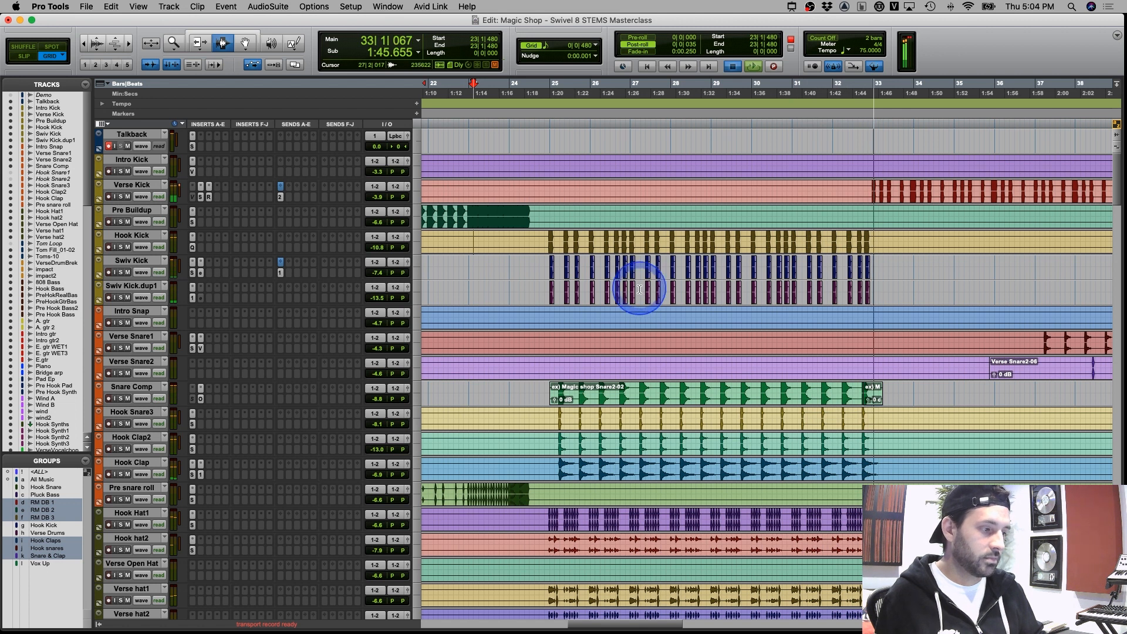
{"action": "key", "text": "space"}
Select the Hook Kick track, mark the Swiv Kick and Swiv Kick.dup1 clips from 24|4|000 for 2|3|480, then place the cursor at 25|1|000
{"action": "left_click", "coordinate": [645, 288]}
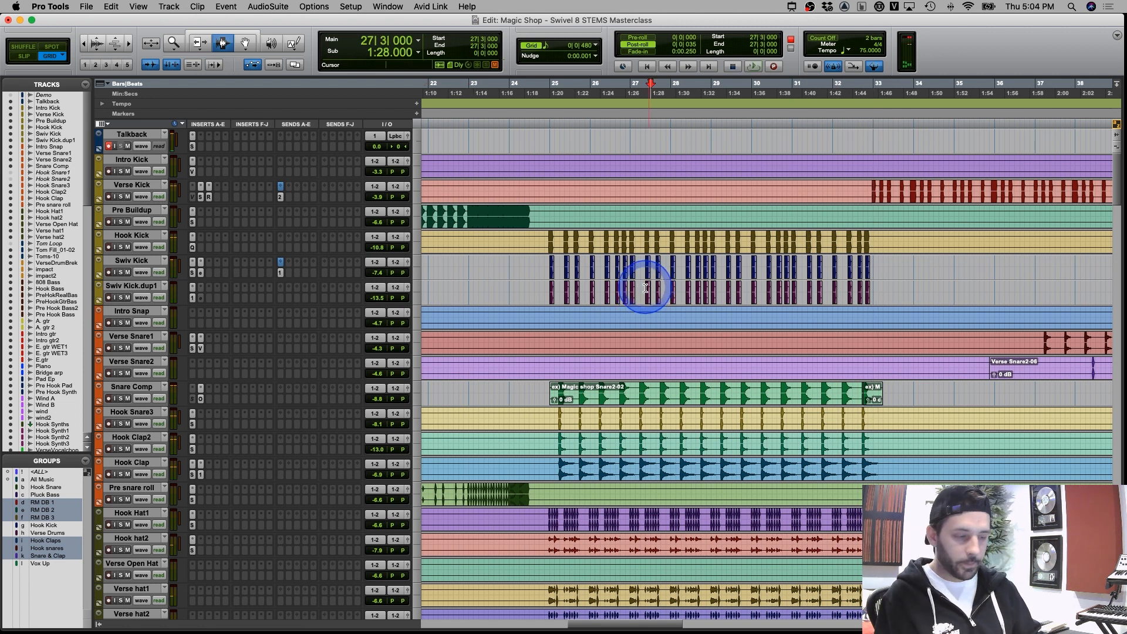
{"action": "key", "text": "t"}
{"action": "left_click", "coordinate": [558, 270]}
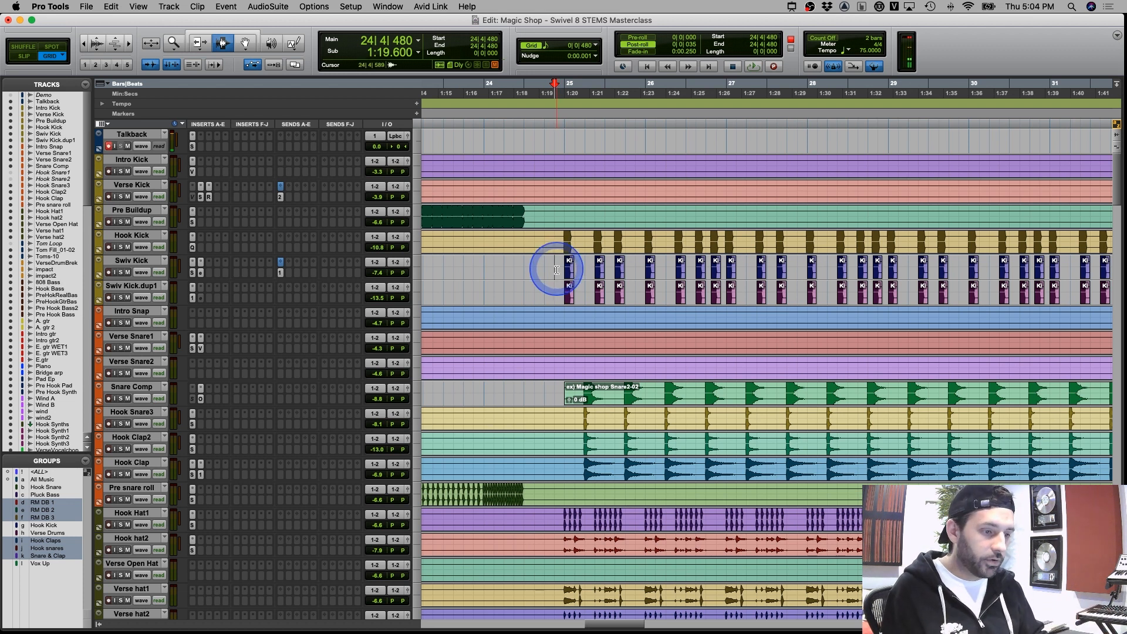
{"action": "left_click", "coordinate": [204, 272]}
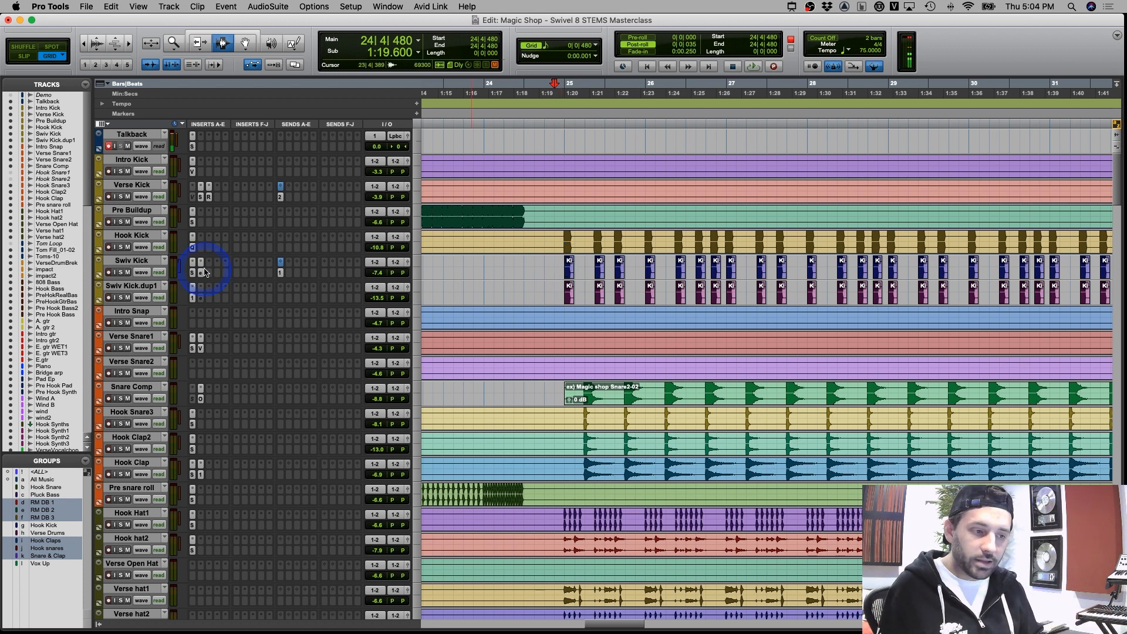
{"action": "left_click", "coordinate": [137, 238]}
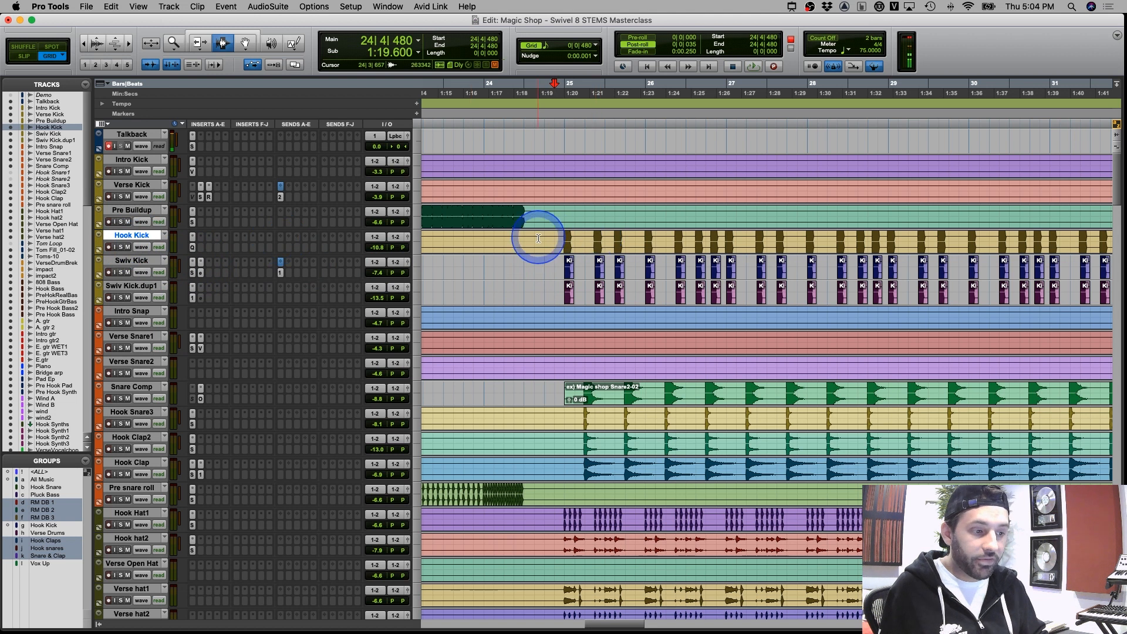
{"action": "left_click_drag", "start_coordinate": [553, 265], "coordinate": [779, 287]}
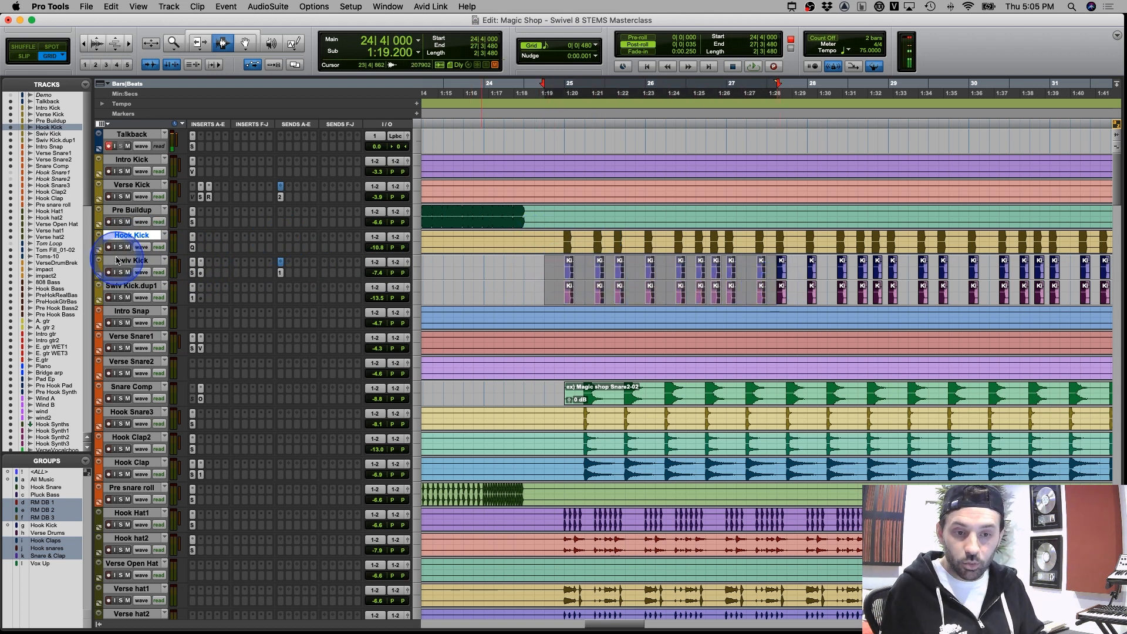
{"action": "left_click", "coordinate": [558, 245]}
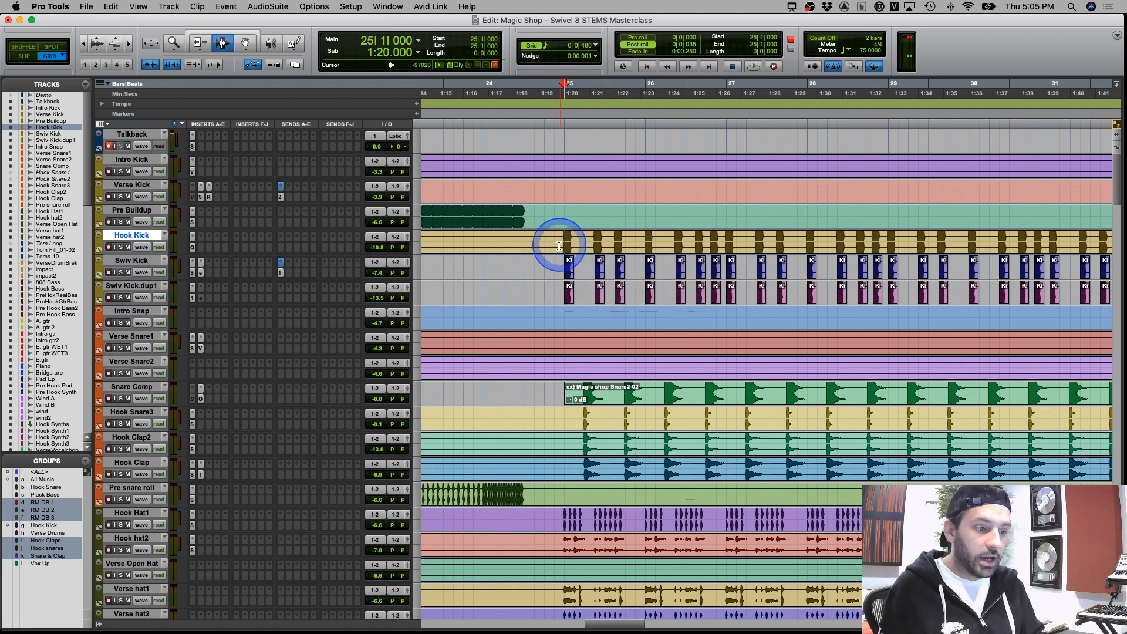
Solo Hook Kick and play the hook's start with its FabFilter Pro-Q 2 bypassed, then return the cursor to 24|4|480
{"action": "left_click", "coordinate": [125, 247]}
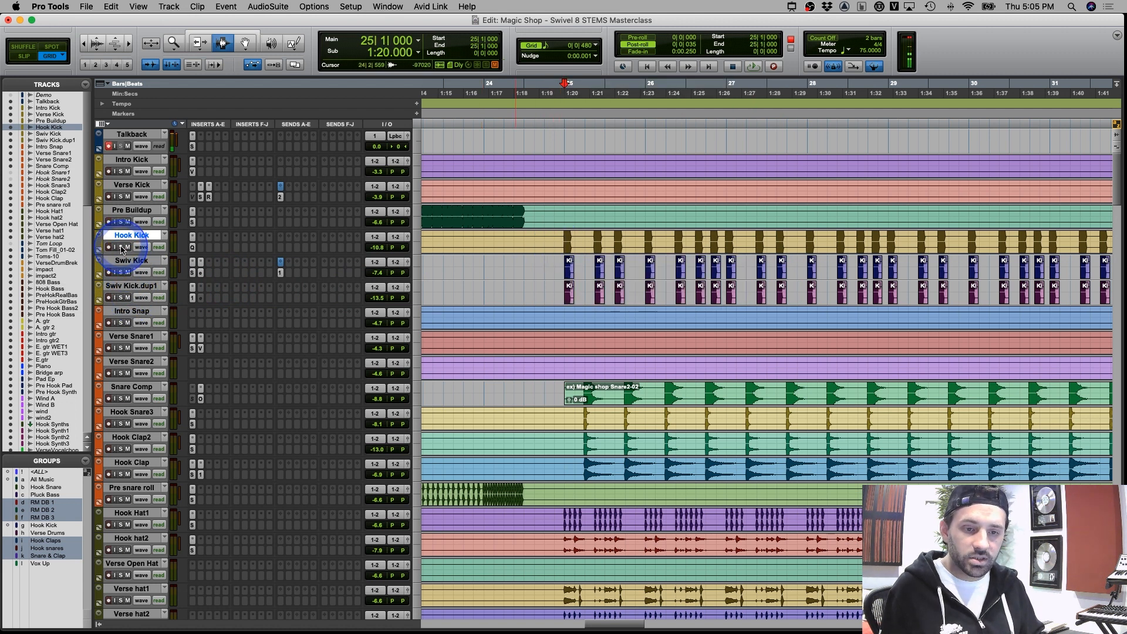
{"action": "left_click", "coordinate": [546, 243]}
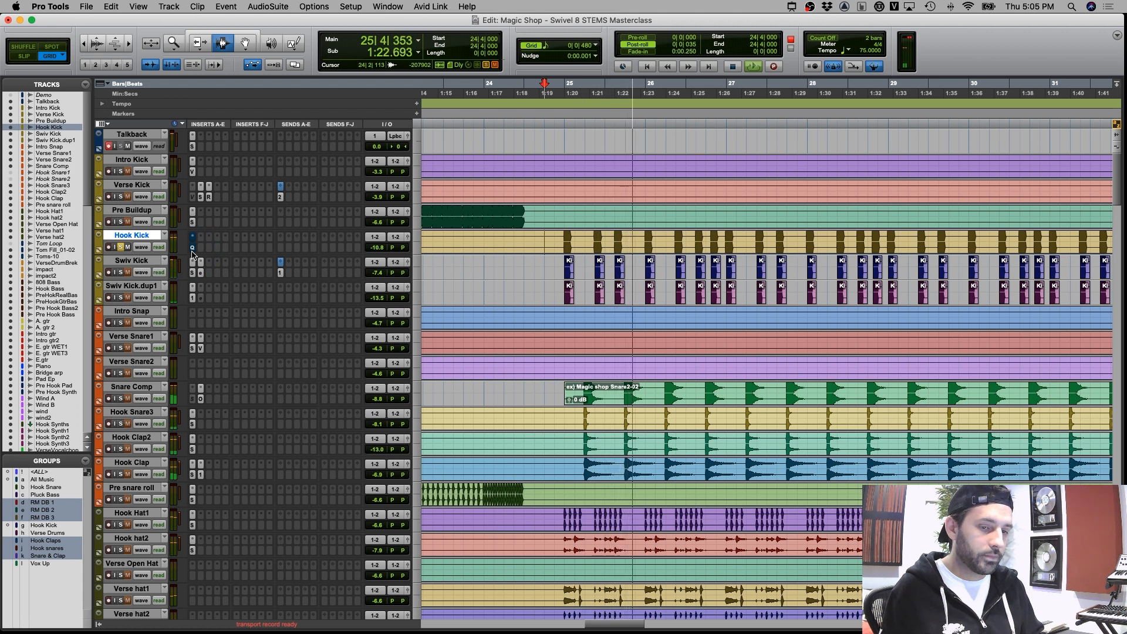
{"action": "left_click", "coordinate": [194, 250]}
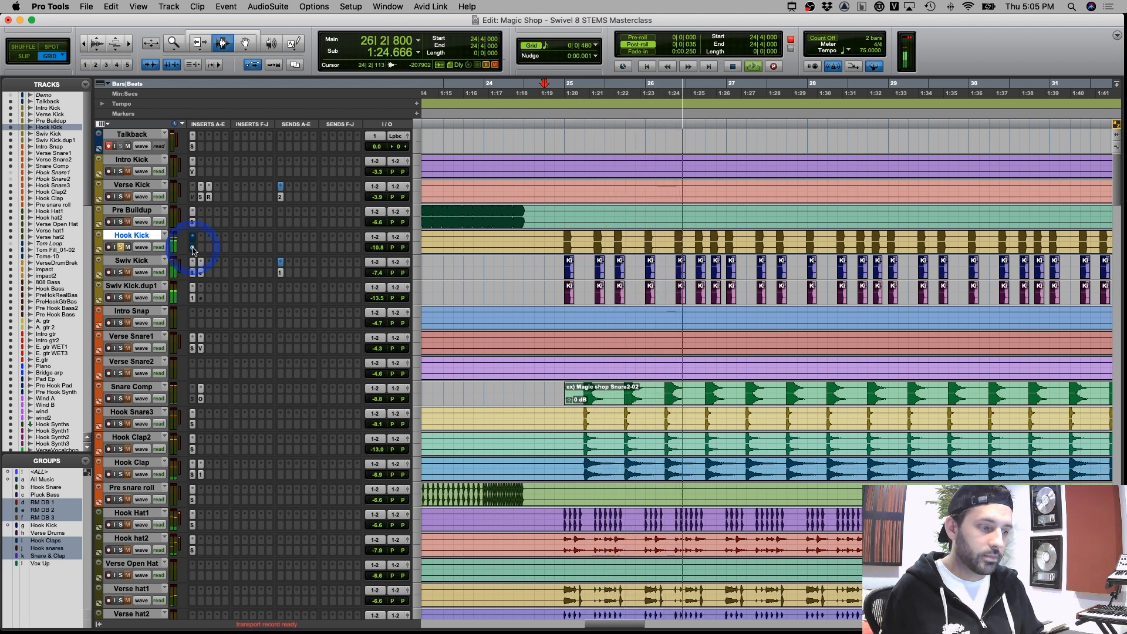
{"action": "left_click", "coordinate": [274, 249]}
{"action": "left_click", "coordinate": [559, 243]}
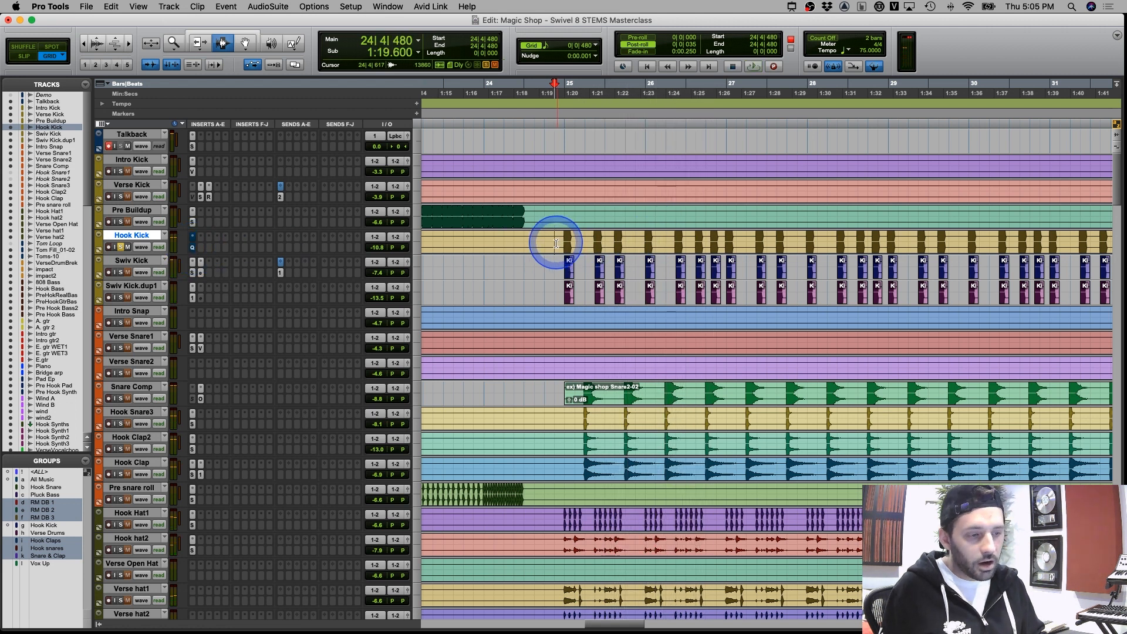
Reactivate the Hook Kick's FabFilter Pro-Q 2 and play the hook's first bar from 24|4|480
{"action": "left_click", "coordinate": [163, 235]}
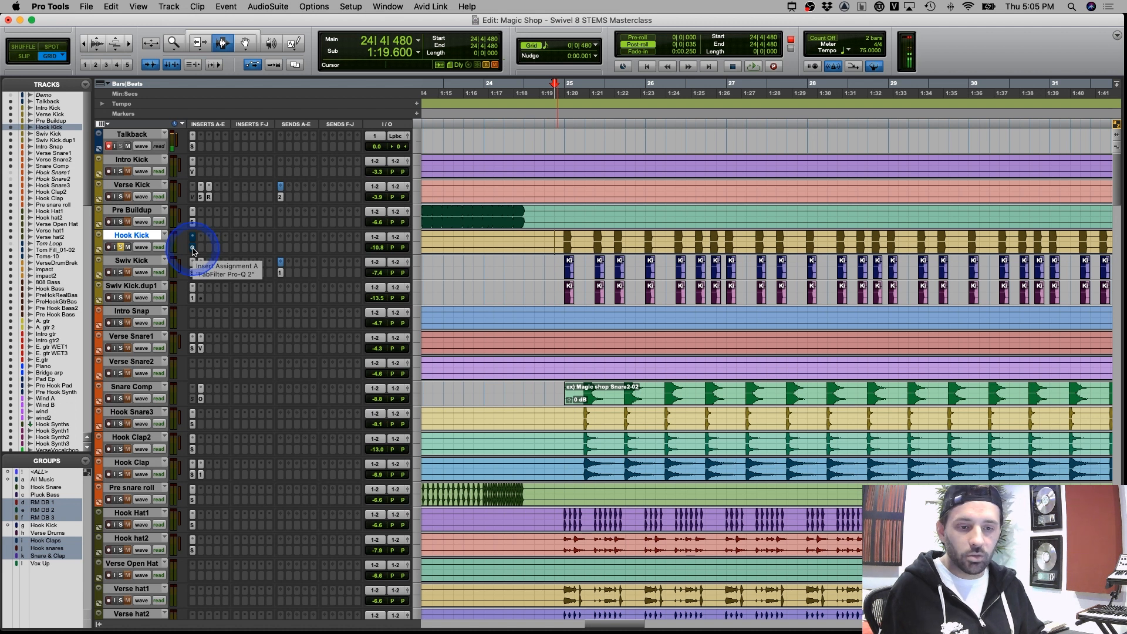
{"action": "key", "text": "space"}
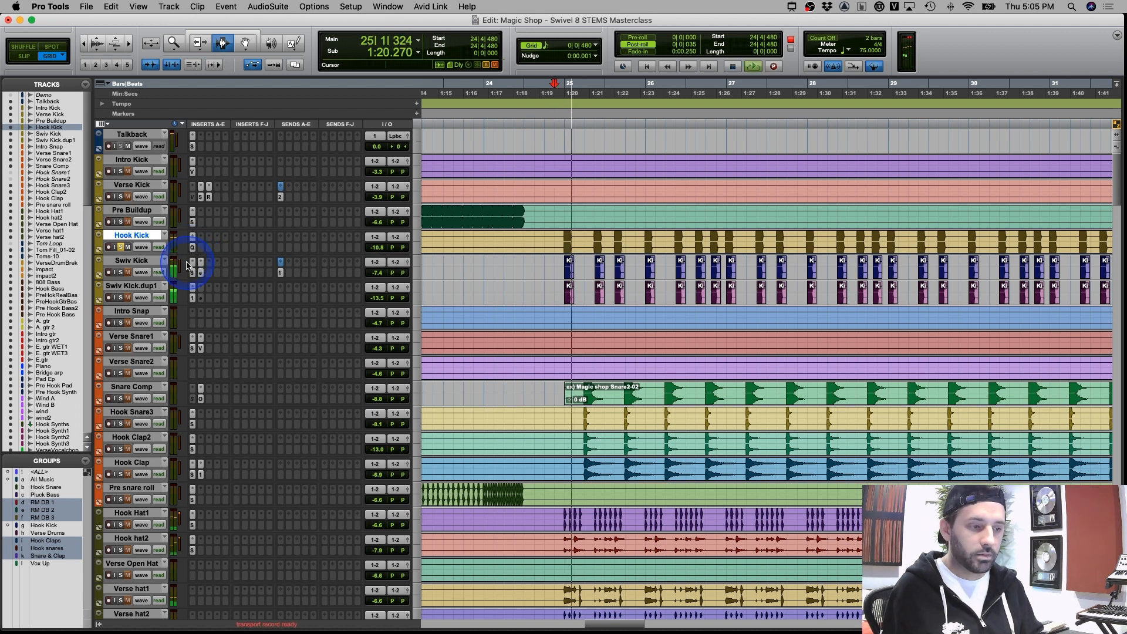
{"action": "left_click", "coordinate": [189, 265]}
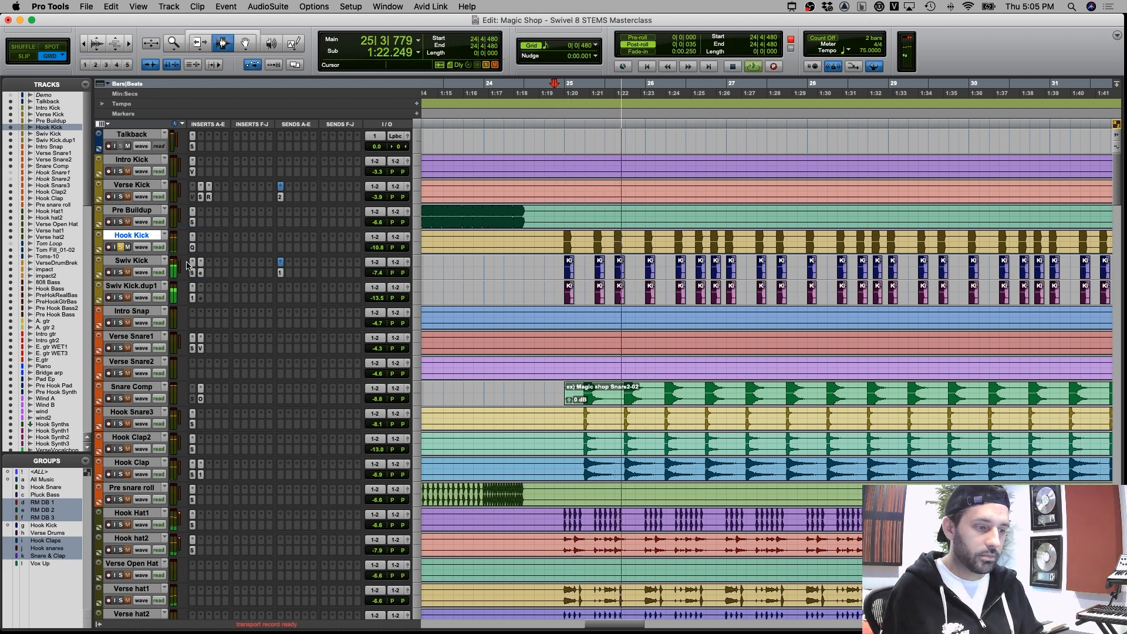
Mark the first Hook Kick hits from 24|4|000 for 1|1|480, then view the track's FabFilter Pro-Q 2 curve and close it
{"action": "left_click", "coordinate": [546, 243]}
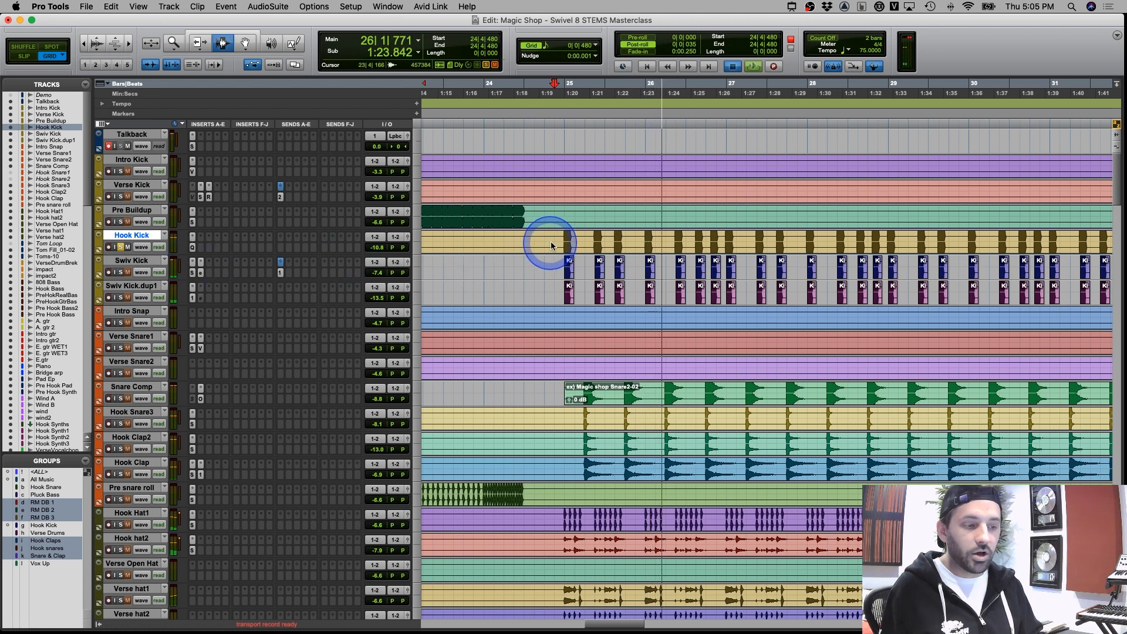
{"action": "left_click", "coordinate": [630, 242]}
{"action": "left_click", "coordinate": [655, 242], "text": "shift"}
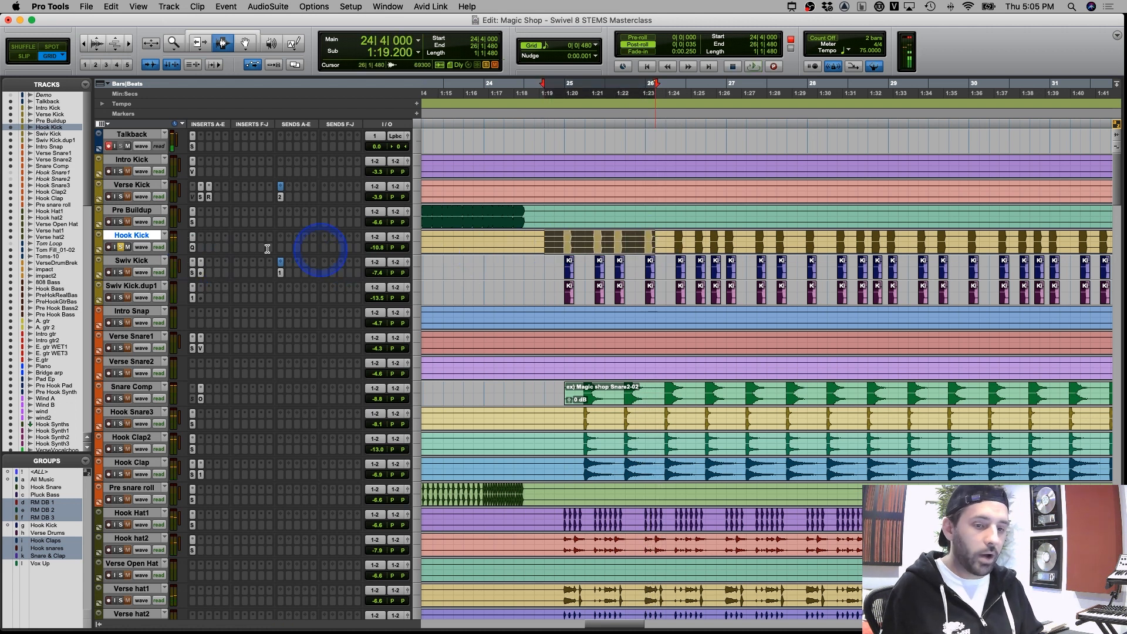
{"action": "left_click", "coordinate": [193, 248]}
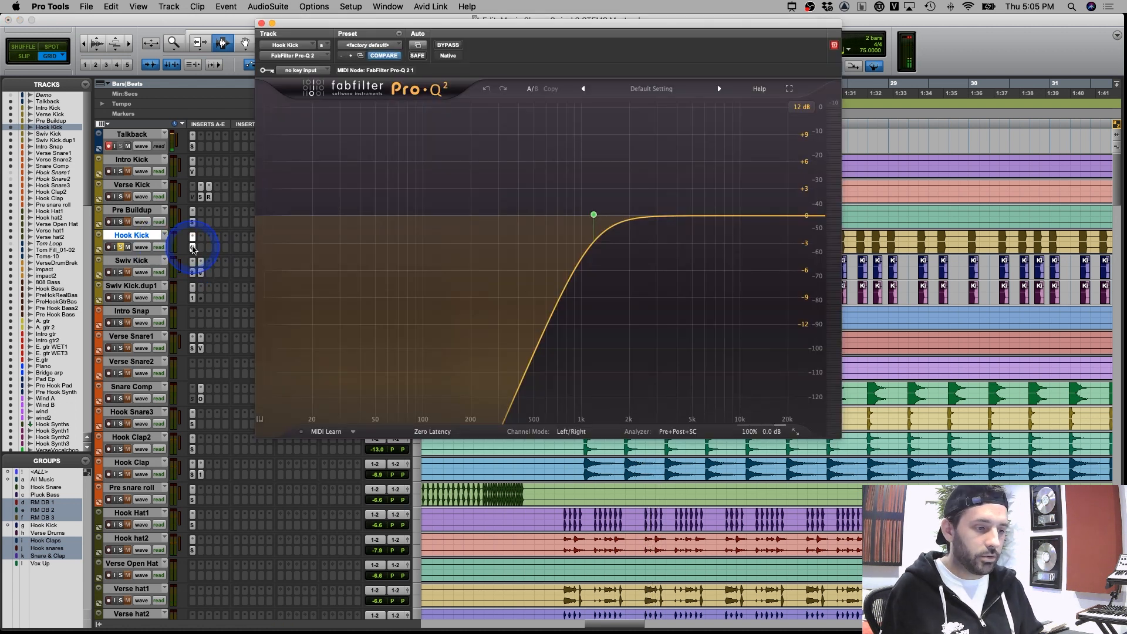
{"action": "left_click", "coordinate": [193, 248]}
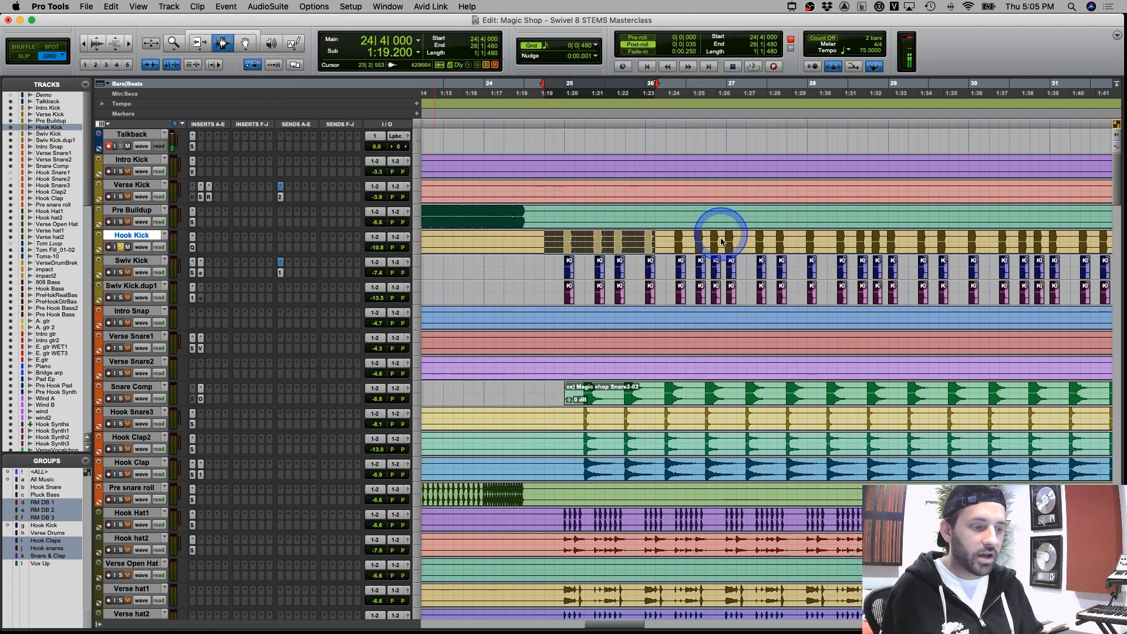
Open the FabFilter Pro-Q 2 EQ on the Hook Kick track, audition it during playback, and close the plug-in
{"action": "left_click", "coordinate": [193, 248]}
{"action": "key", "text": "space"}
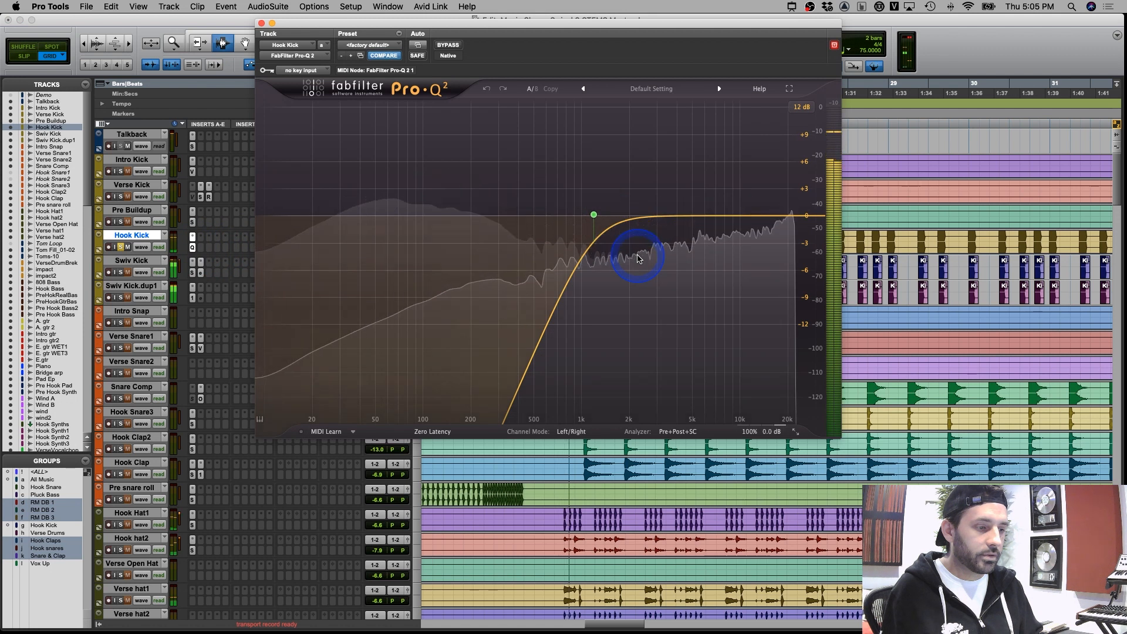
{"action": "left_click", "coordinate": [261, 23]}
Play from 24|4|480 with Swiv Kick soloed, adding the Swiv Kick.dup1 and Hook Kick solos during playback
{"action": "left_click", "coordinate": [556, 246]}
{"action": "key", "text": "space"}
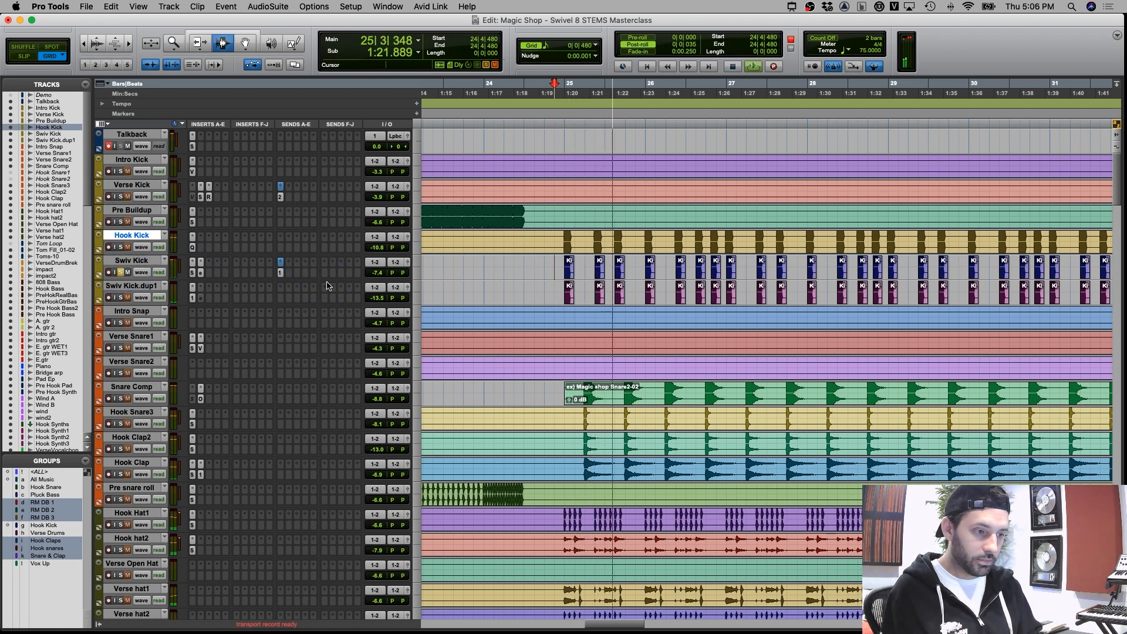
{"action": "left_click", "coordinate": [121, 297]}
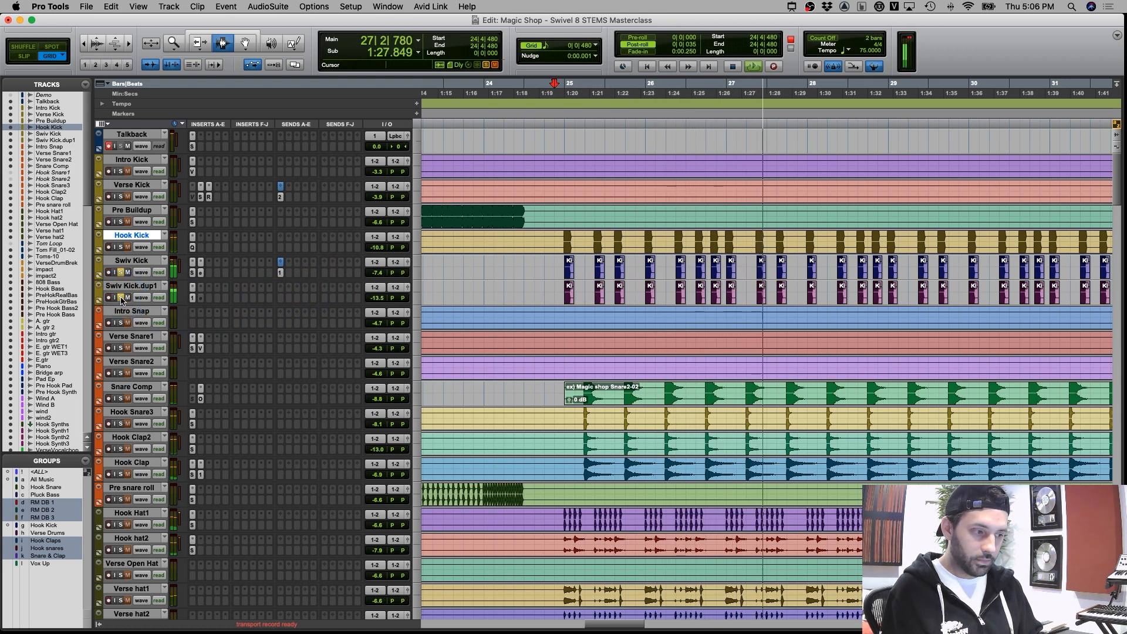
{"action": "left_click", "coordinate": [121, 247]}
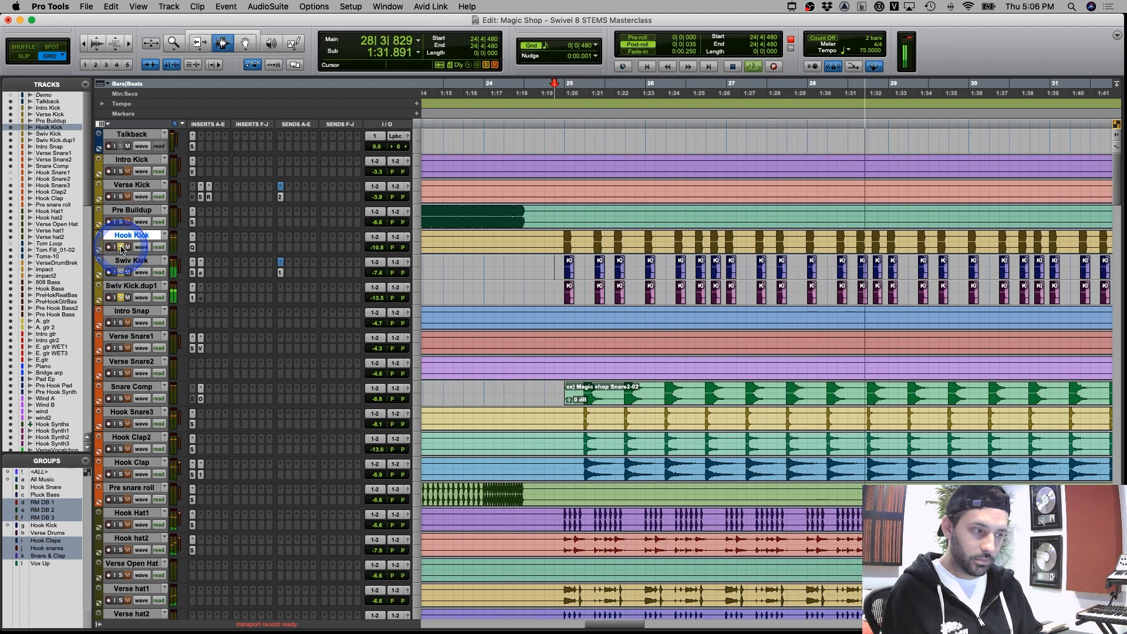
{"action": "key", "text": "space"}
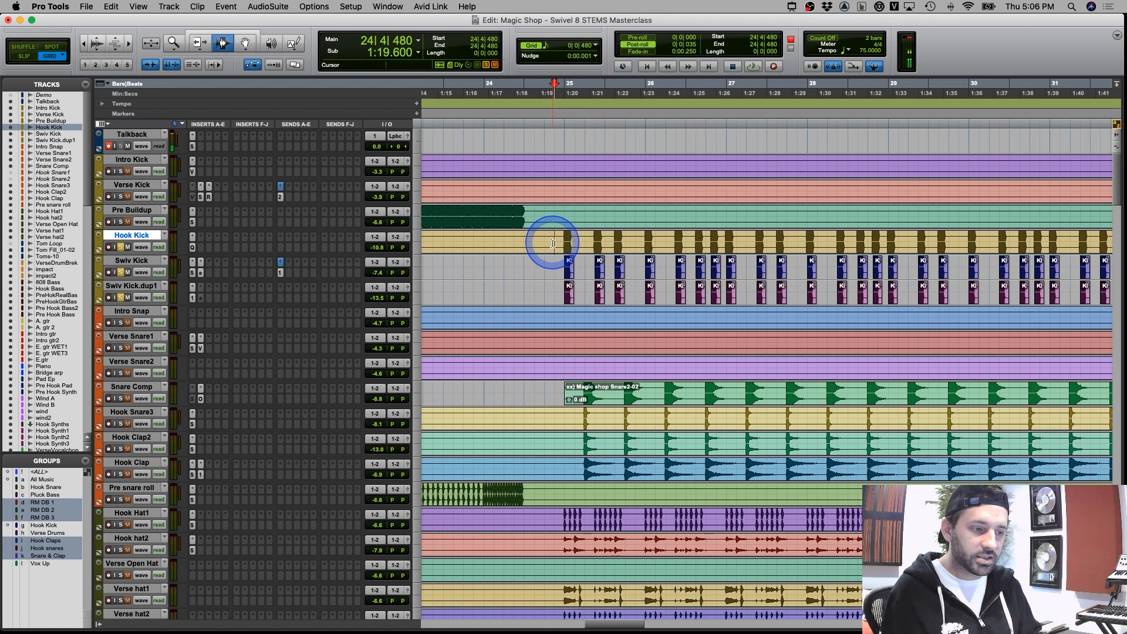
Open Swiv Kick's SSLChannel, bypass the track's inserts, and audition the unprocessed kick from 24|4|480
{"action": "left_click_drag", "start_coordinate": [550, 240], "coordinate": [794, 286]}
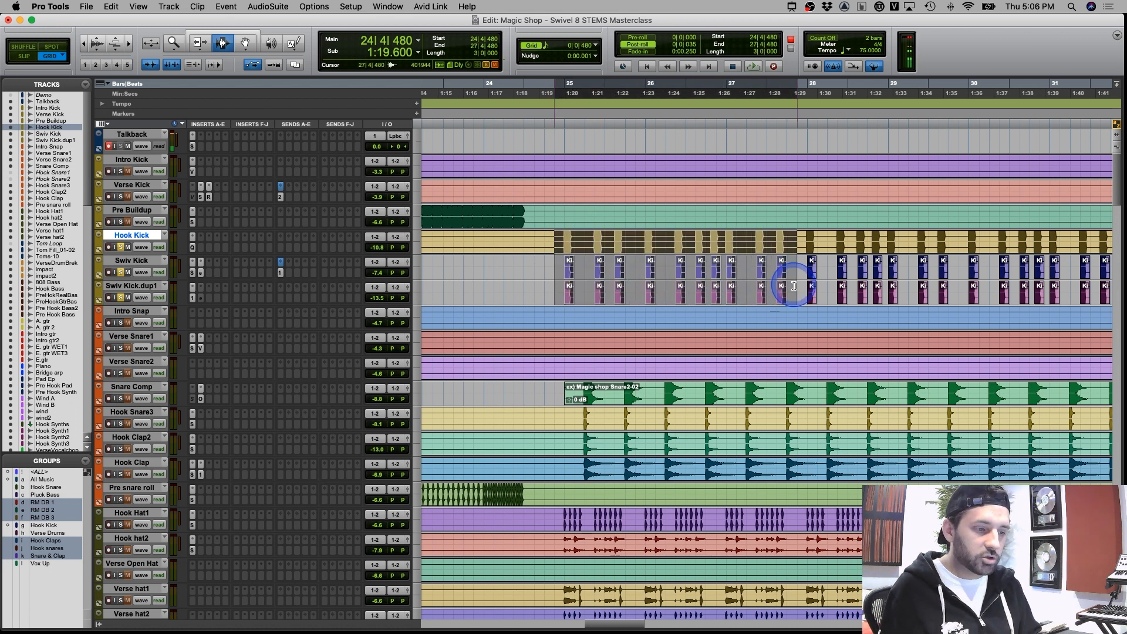
{"action": "left_click", "coordinate": [192, 272]}
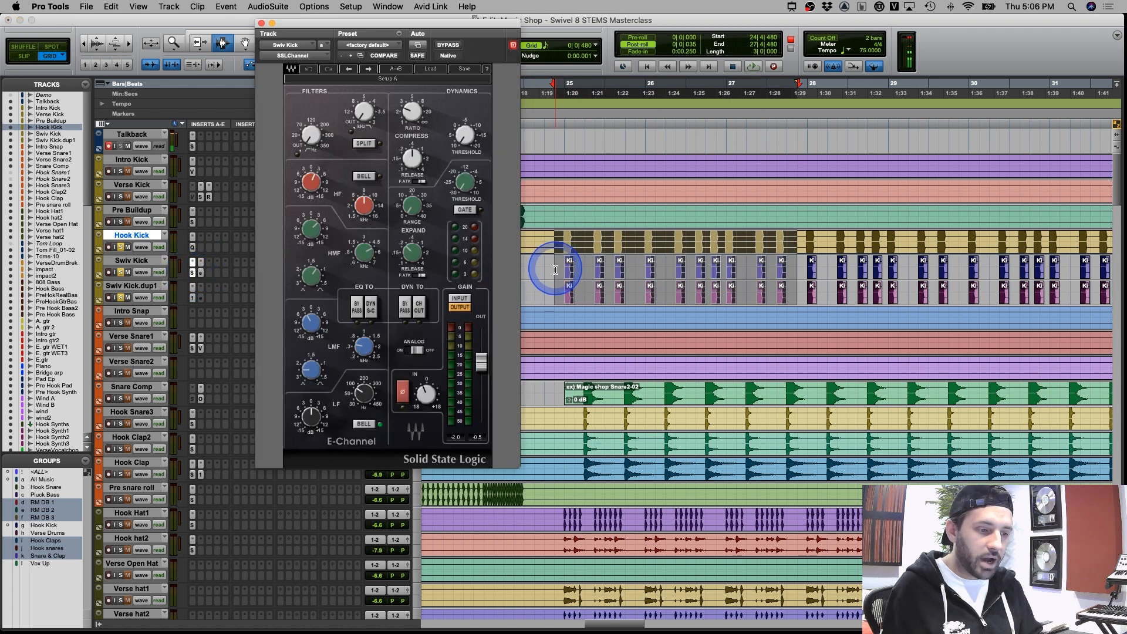
{"action": "left_click", "coordinate": [555, 274]}
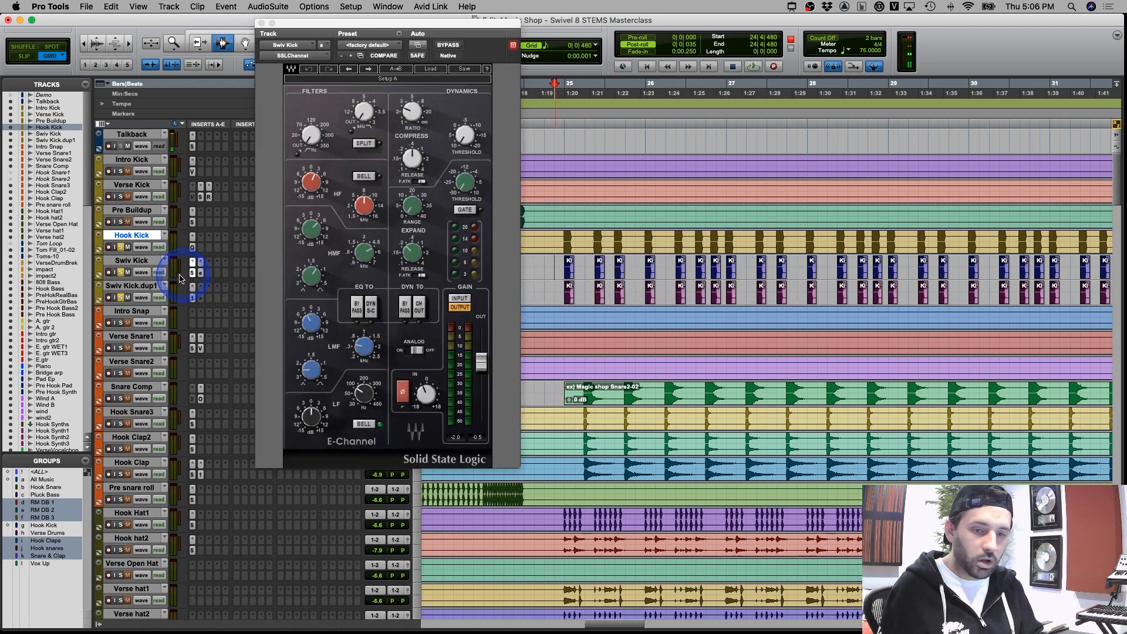
{"action": "left_click", "coordinate": [120, 272], "text": "super"}
{"action": "left_click", "coordinate": [192, 272], "text": "super"}
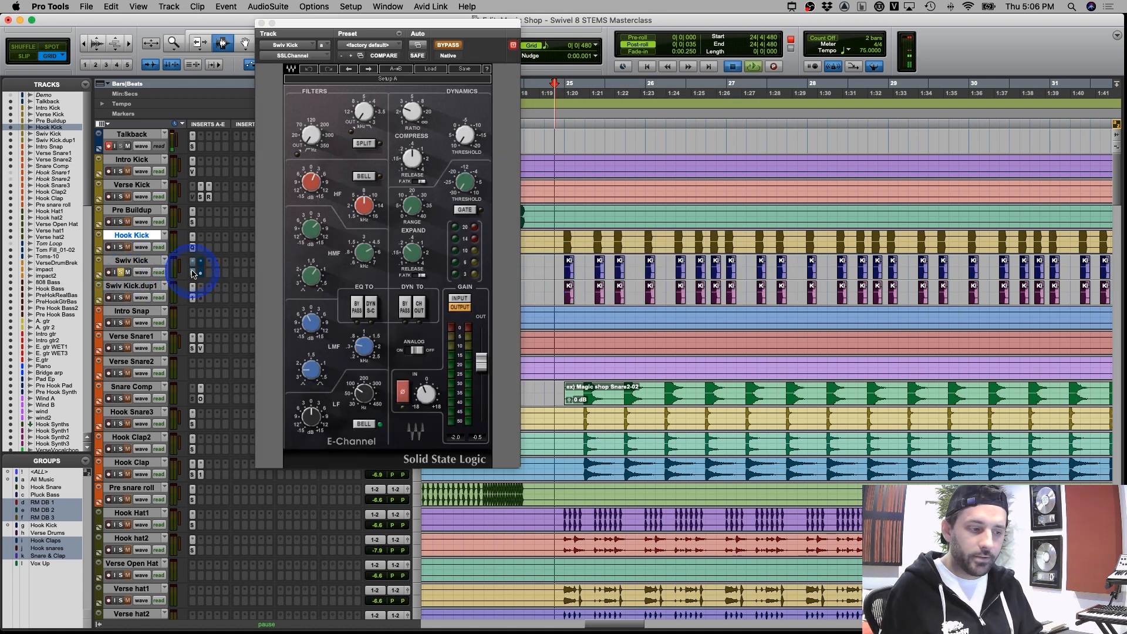
{"action": "key", "text": "space"}
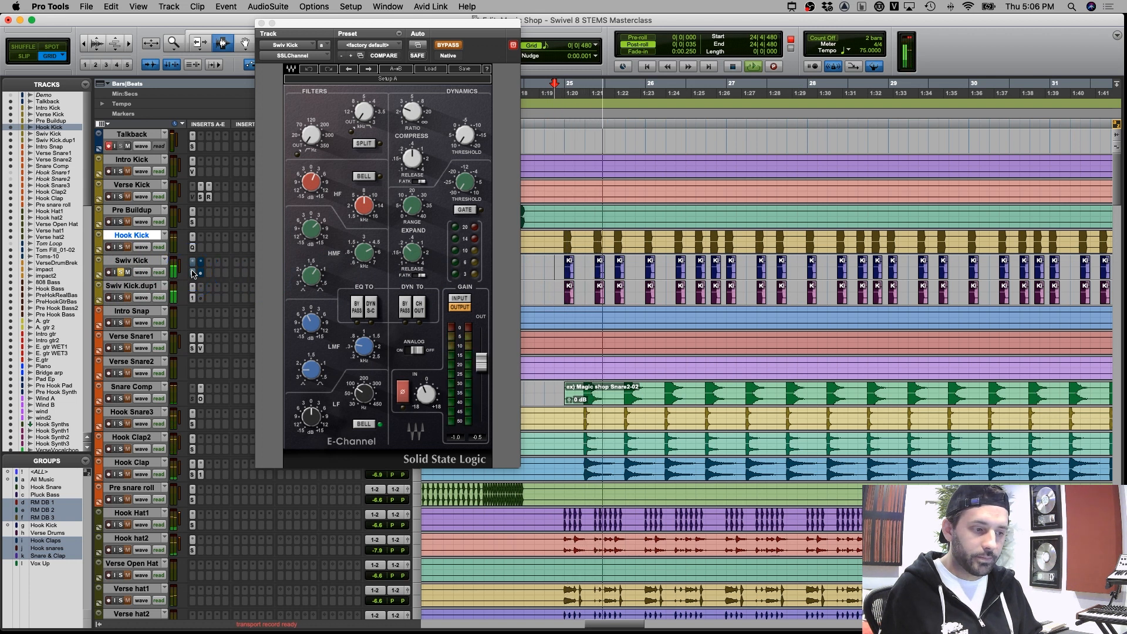
{"action": "key", "text": "space"}
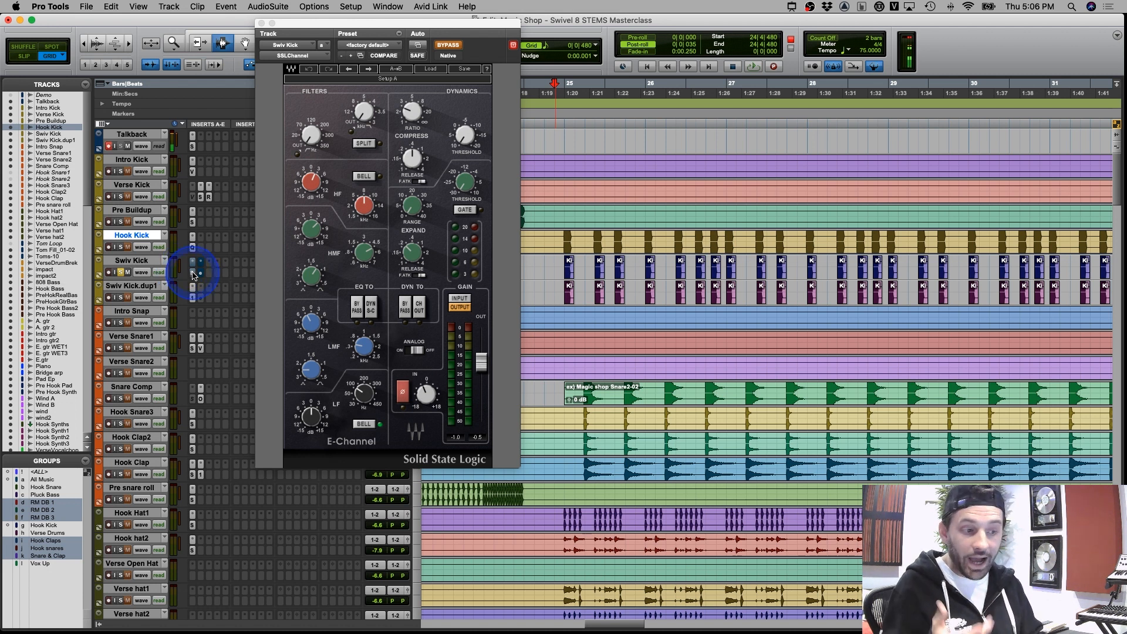
Inspect the SSLChannel and elysia nvelope settings on Swiv Kick and audition the kick with both inserts active
{"action": "left_click", "coordinate": [194, 274]}
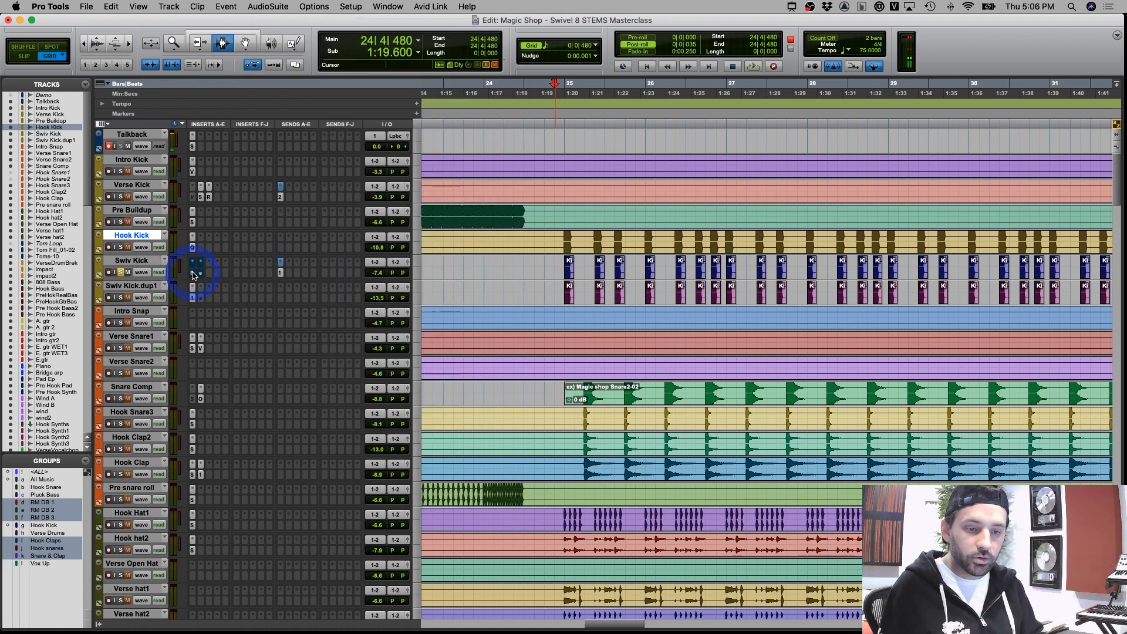
{"action": "left_click", "coordinate": [194, 274]}
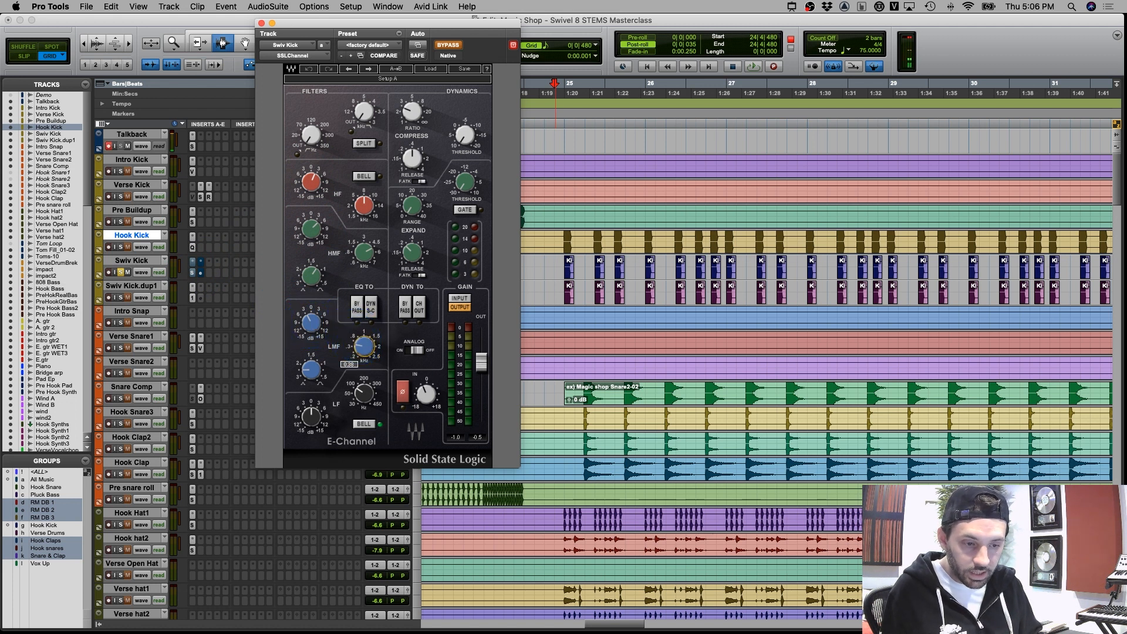
{"action": "left_click", "coordinate": [200, 274]}
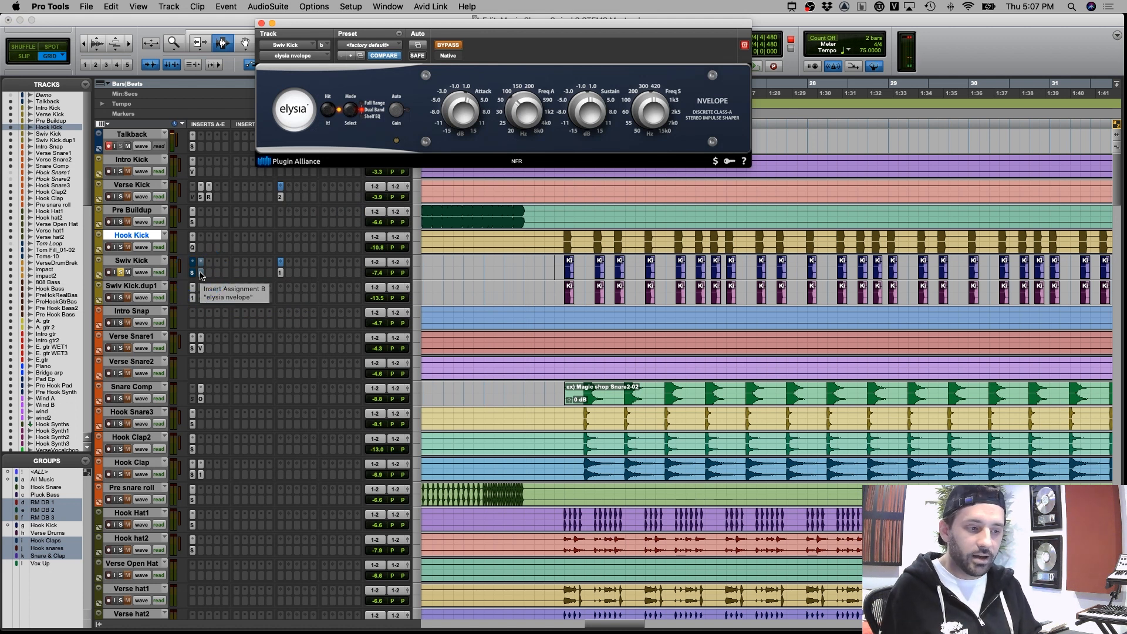
{"action": "left_click", "coordinate": [200, 274]}
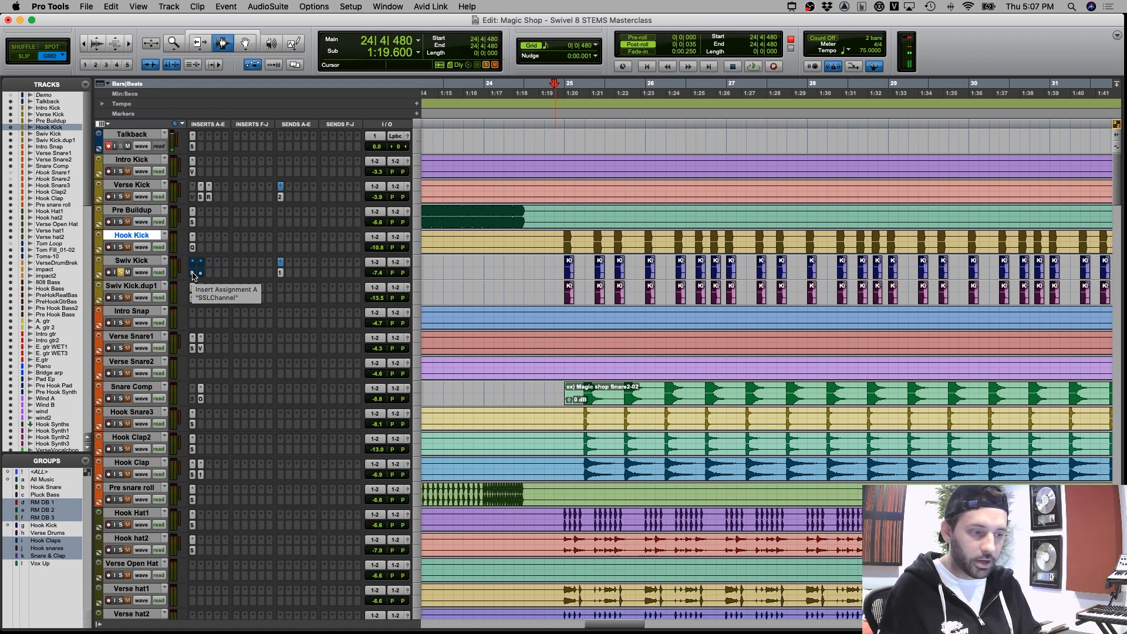
{"action": "key", "text": "space"}
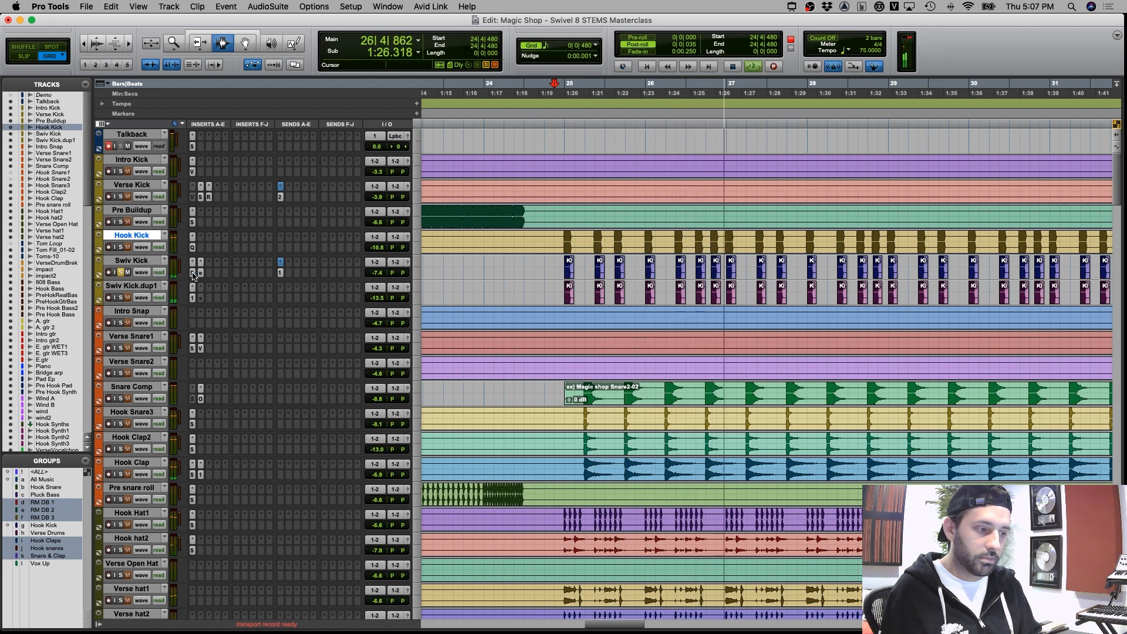
{"action": "key", "text": "space"}
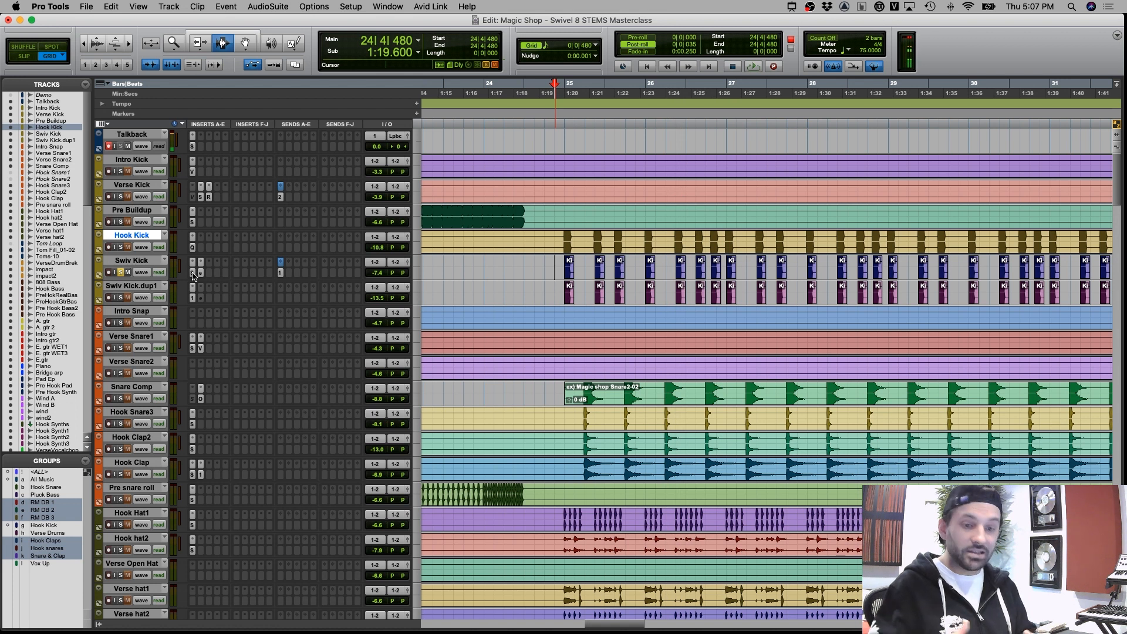
Solo Swiv Kick.dup1 without Swiv Kick, open its EQ3 1-Band low-pass, and audition the layer
{"action": "left_click", "coordinate": [122, 300]}
{"action": "left_click", "coordinate": [120, 273]}
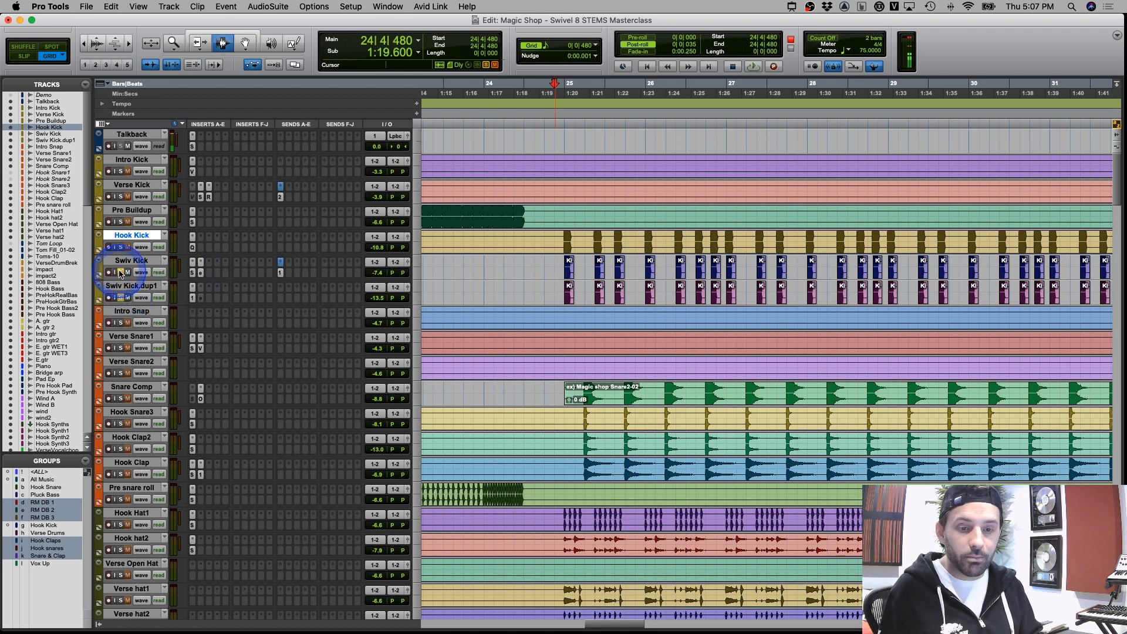
{"action": "left_click", "coordinate": [193, 299]}
{"action": "key", "text": "space"}
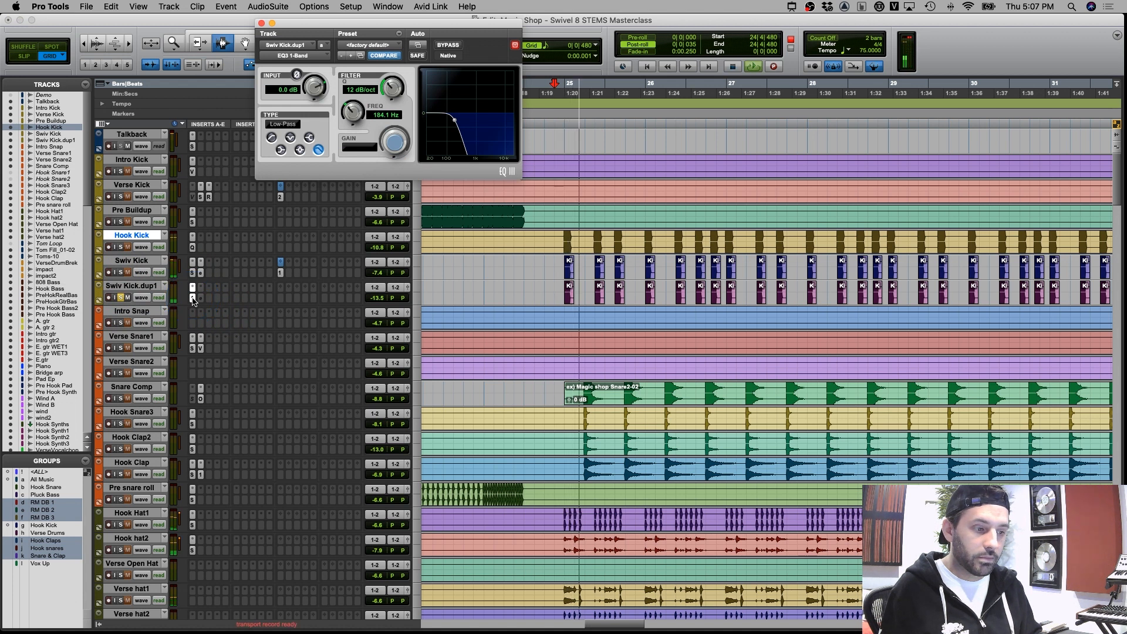
{"action": "left_click", "coordinate": [122, 272]}
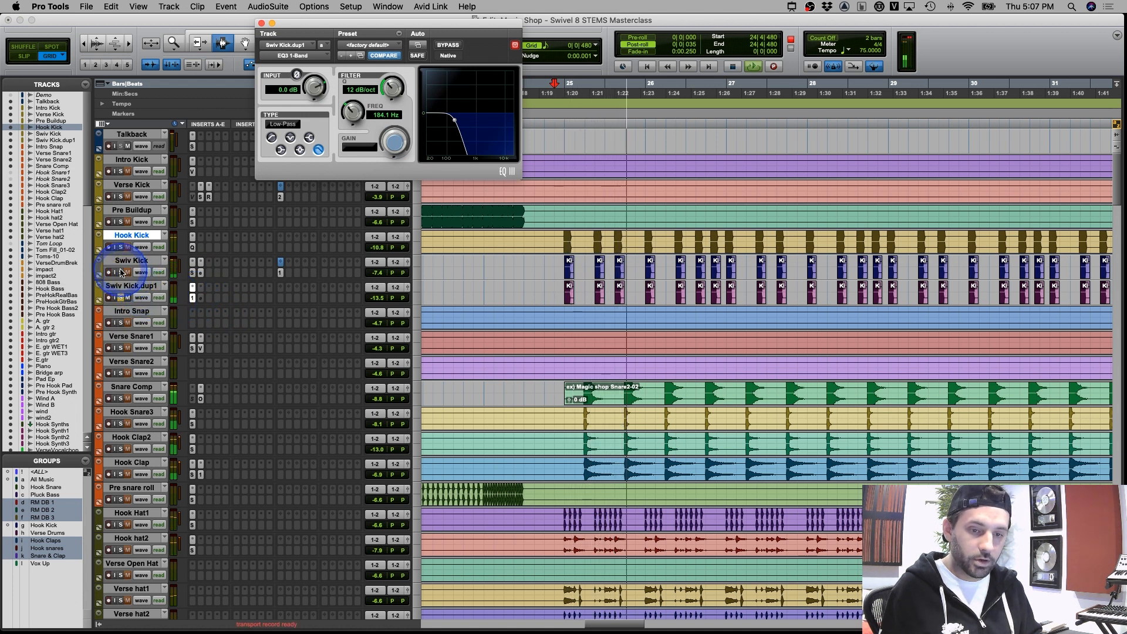
{"action": "key", "text": "space"}
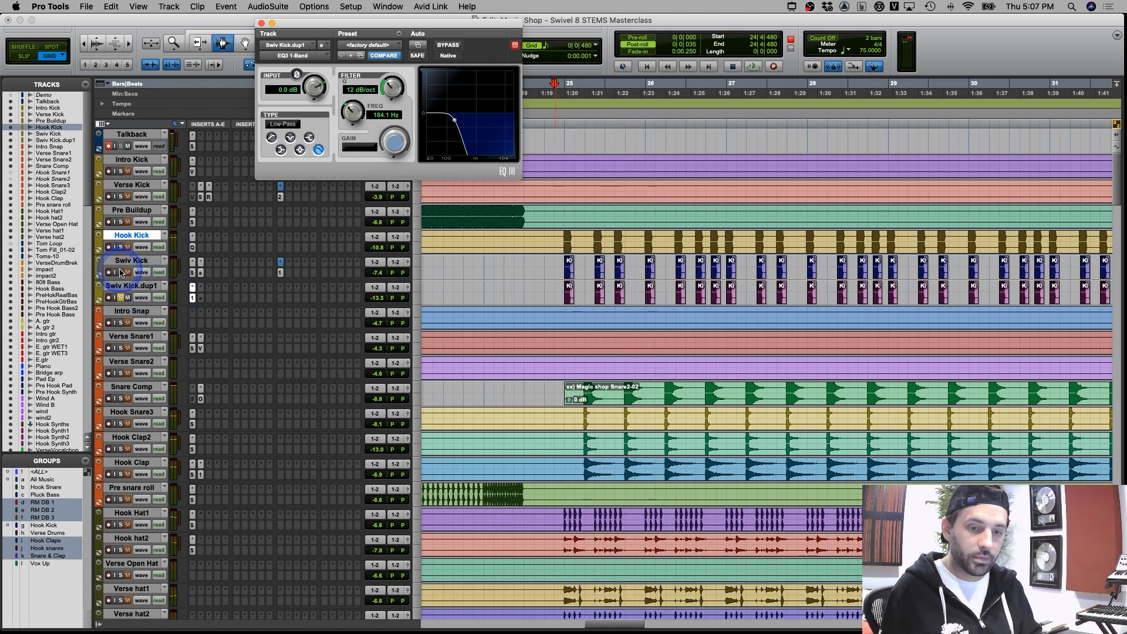
Audition Swiv Kick and Swiv Kick.dup1 soloed together, bringing in the Hook Kick solo during playback
{"action": "left_click", "coordinate": [122, 273]}
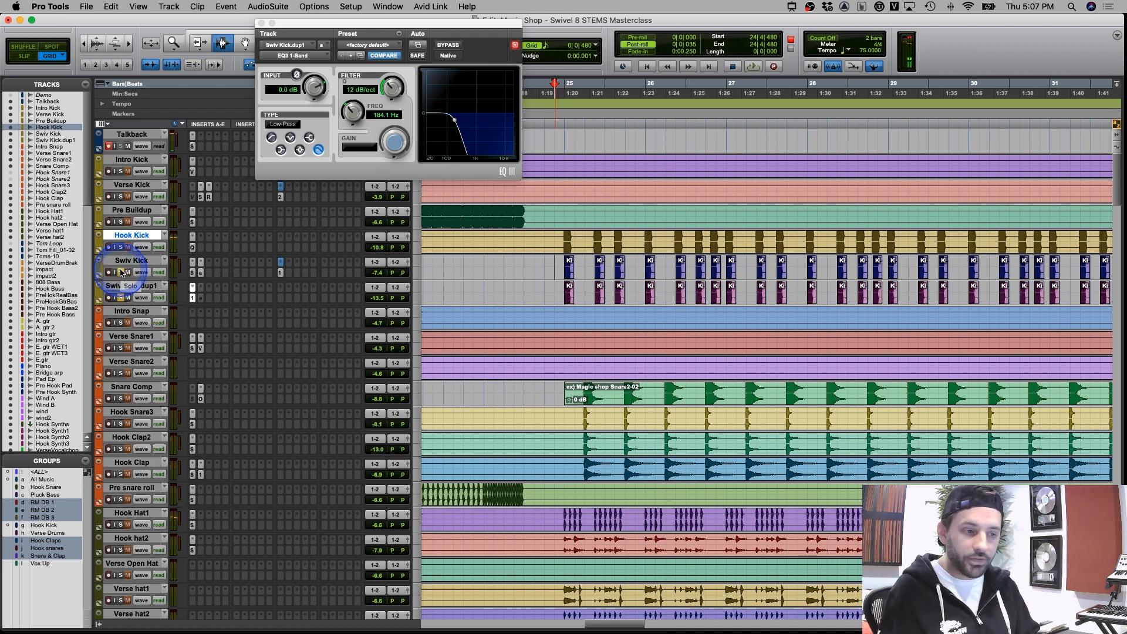
{"action": "key", "text": "space"}
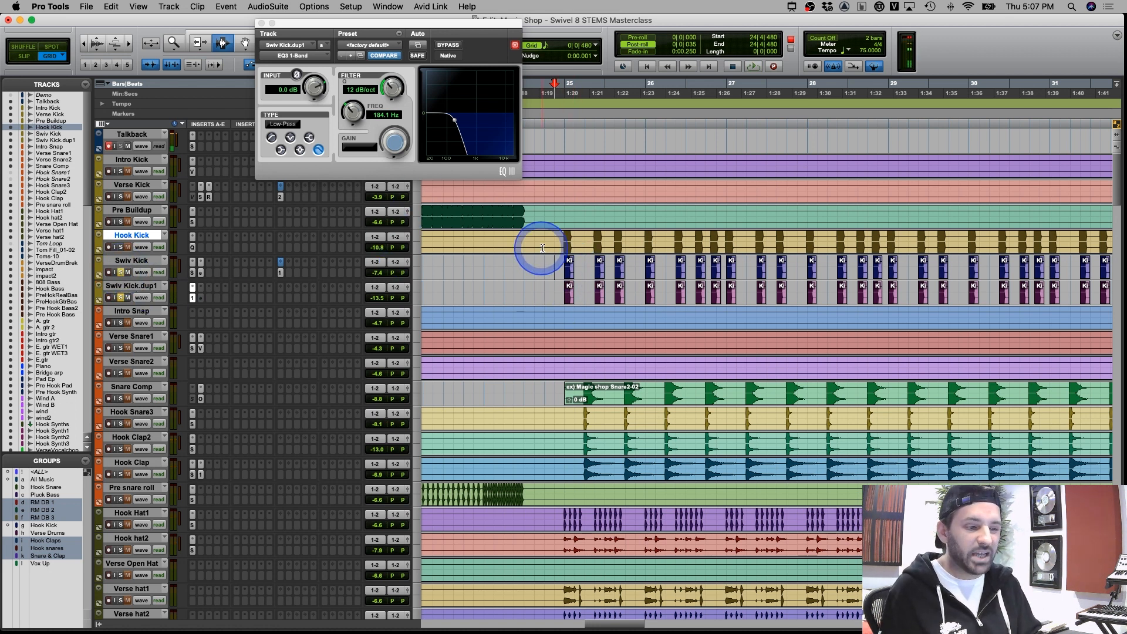
{"action": "key", "text": "space"}
{"action": "key", "text": "space"}
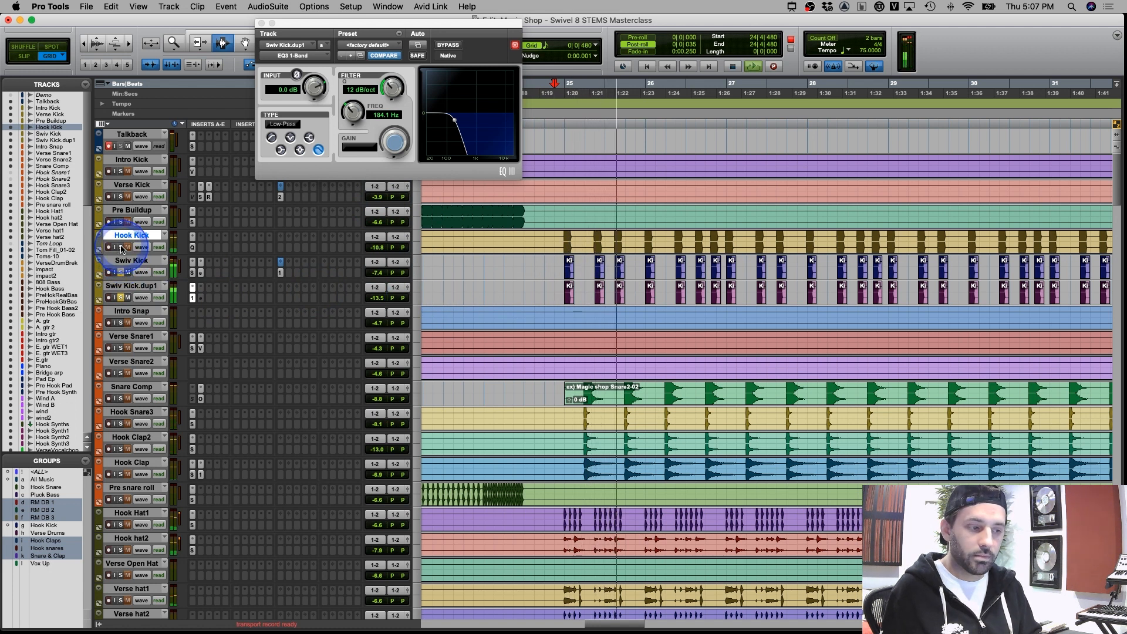
{"action": "left_click", "coordinate": [122, 248]}
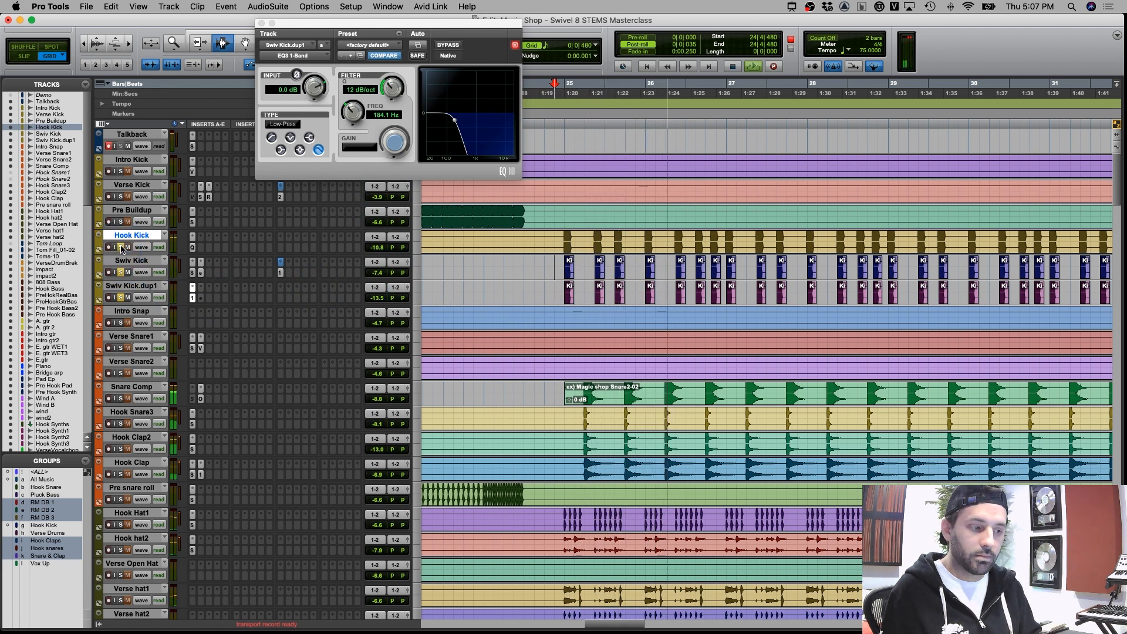
{"action": "left_click", "coordinate": [617, 227]}
{"action": "left_click", "coordinate": [491, 256]}
{"action": "left_click", "coordinate": [125, 235]}
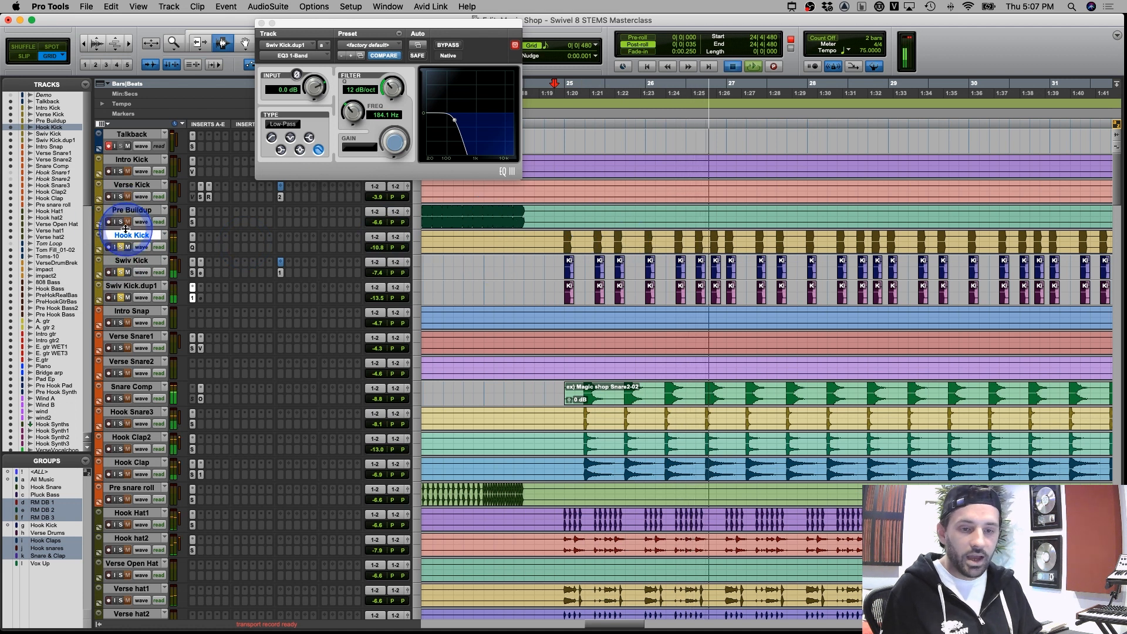
Mark the Hook Kick from bar 25 to 28|2|000, clear the kick solos, and close the EQ3 1-Band window
{"action": "left_click", "coordinate": [626, 250]}
{"action": "left_click_drag", "start_coordinate": [566, 246], "coordinate": [828, 246]}
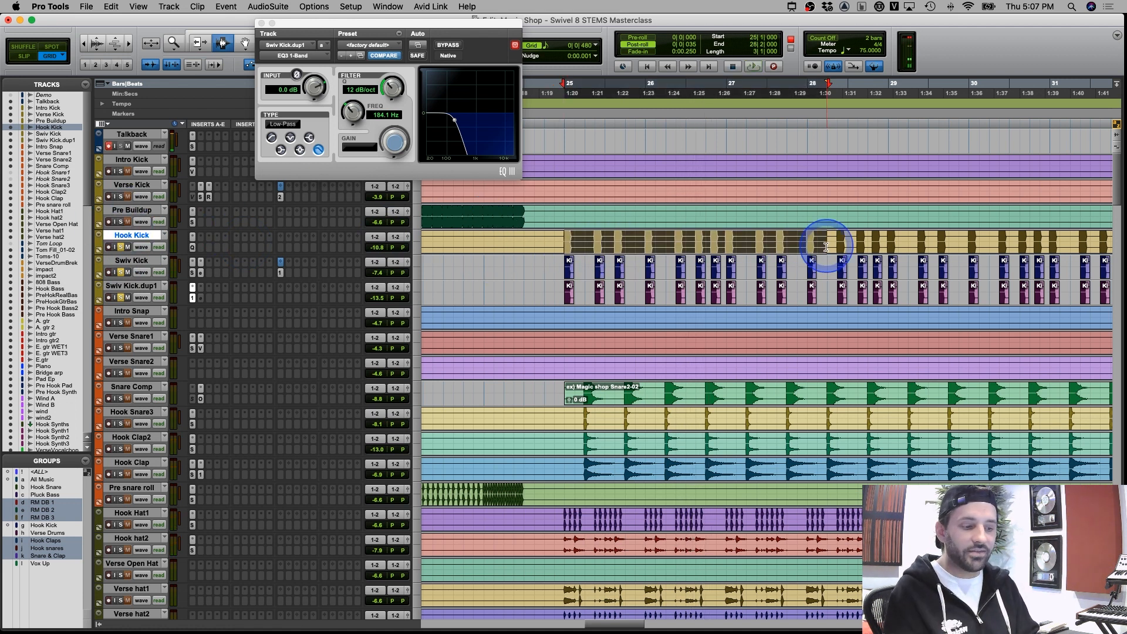
{"action": "left_click", "coordinate": [826, 246]}
{"action": "left_click", "coordinate": [120, 248]}
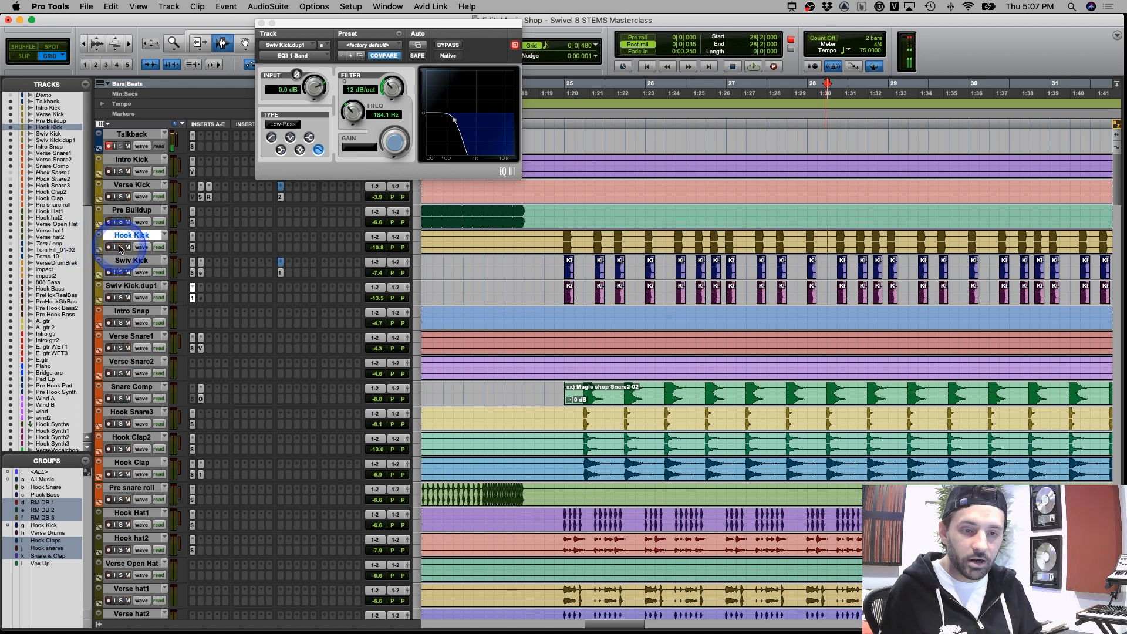
{"action": "left_click", "coordinate": [262, 23]}
Set the playback start to 25|1|480 and audition the soloed tracks from Snare Comp through Hook Clap
{"action": "left_click", "coordinate": [586, 400]}
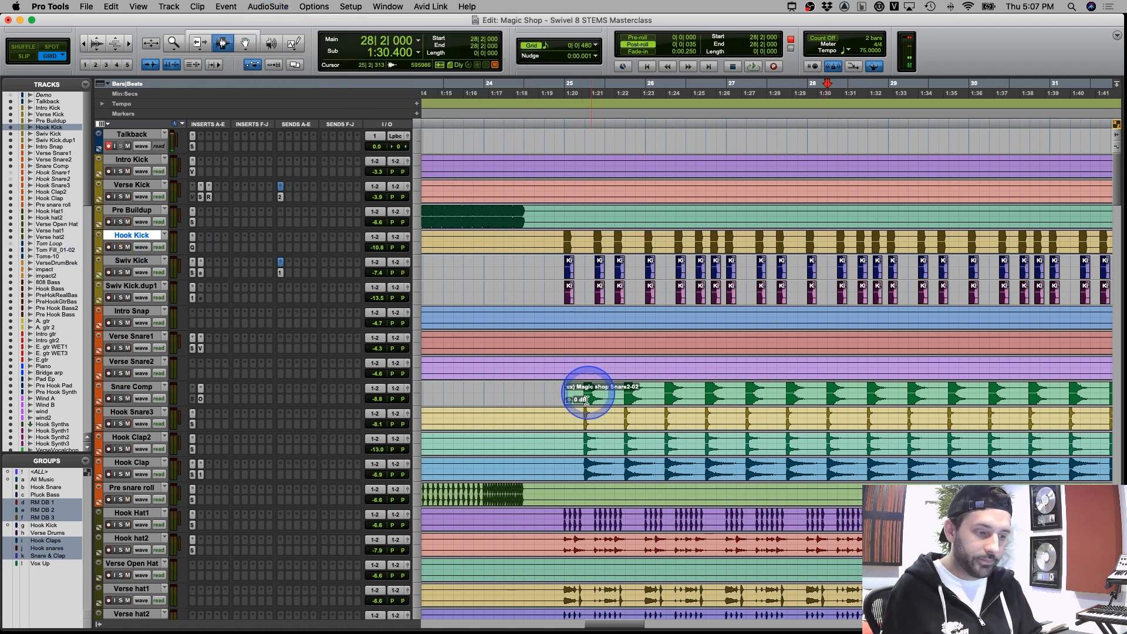
{"action": "scroll", "coordinate": [579, 387], "scroll_direction": "down", "scroll_amount": 1}
{"action": "left_click", "coordinate": [577, 370]}
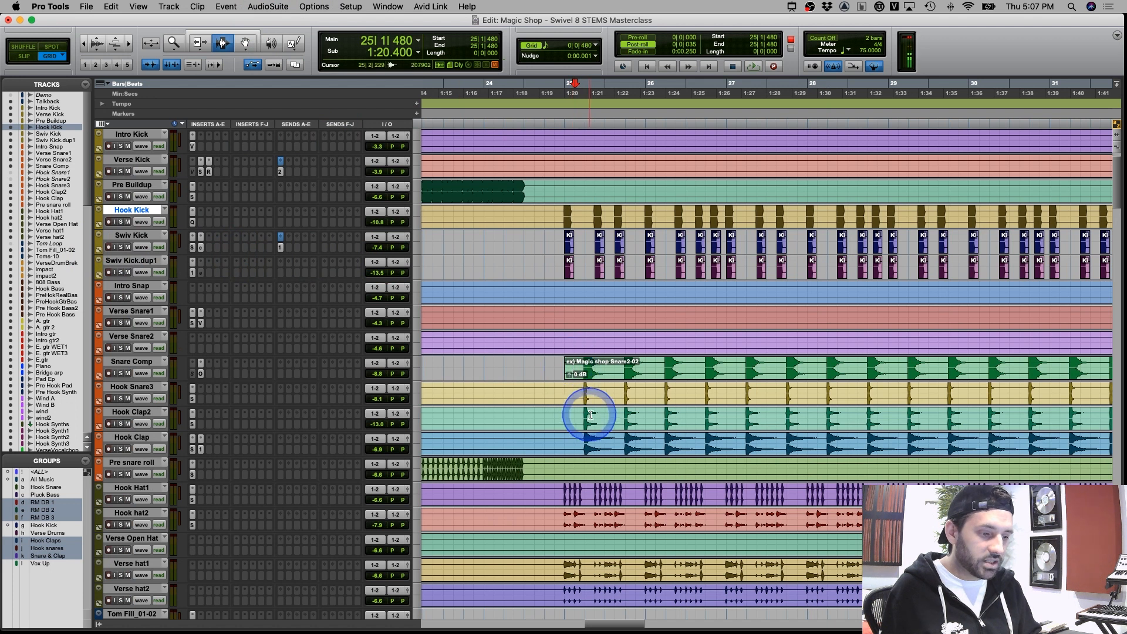
{"action": "scroll", "coordinate": [591, 415], "scroll_direction": "right", "scroll_amount": 5}
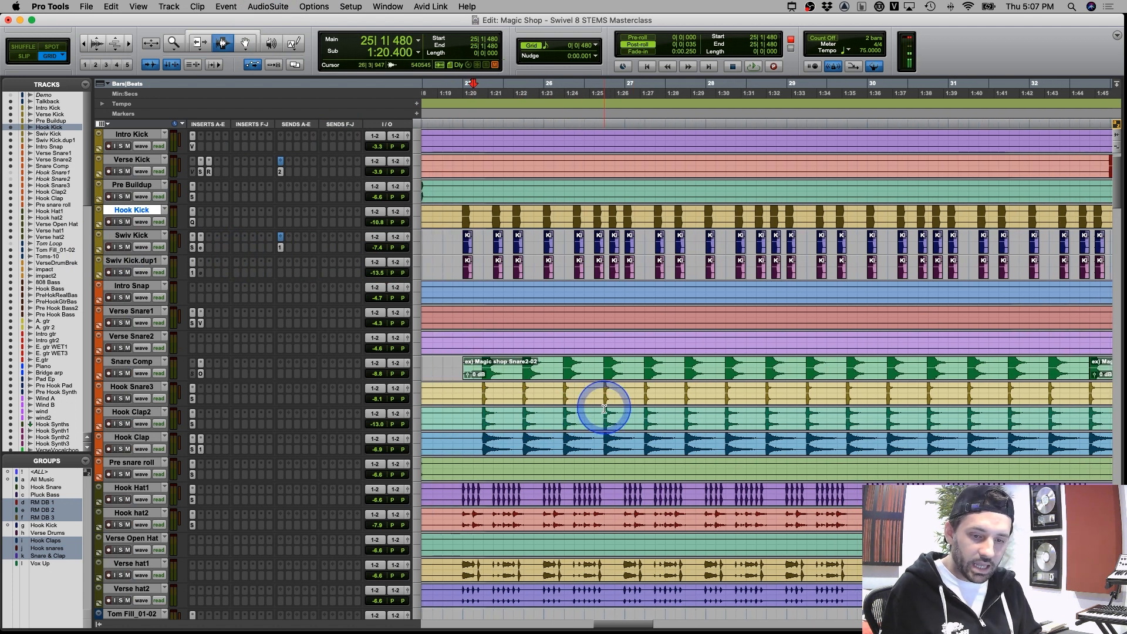
{"action": "left_click", "coordinate": [132, 362]}
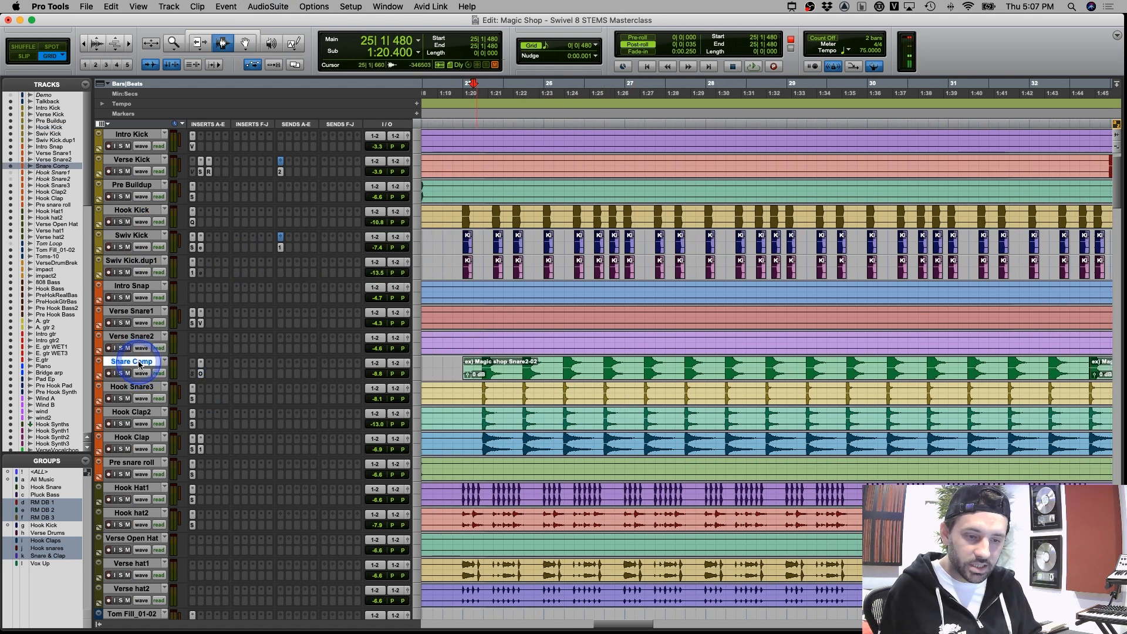
{"action": "left_click", "coordinate": [132, 437], "text": "shift"}
{"action": "left_click", "coordinate": [121, 450]}
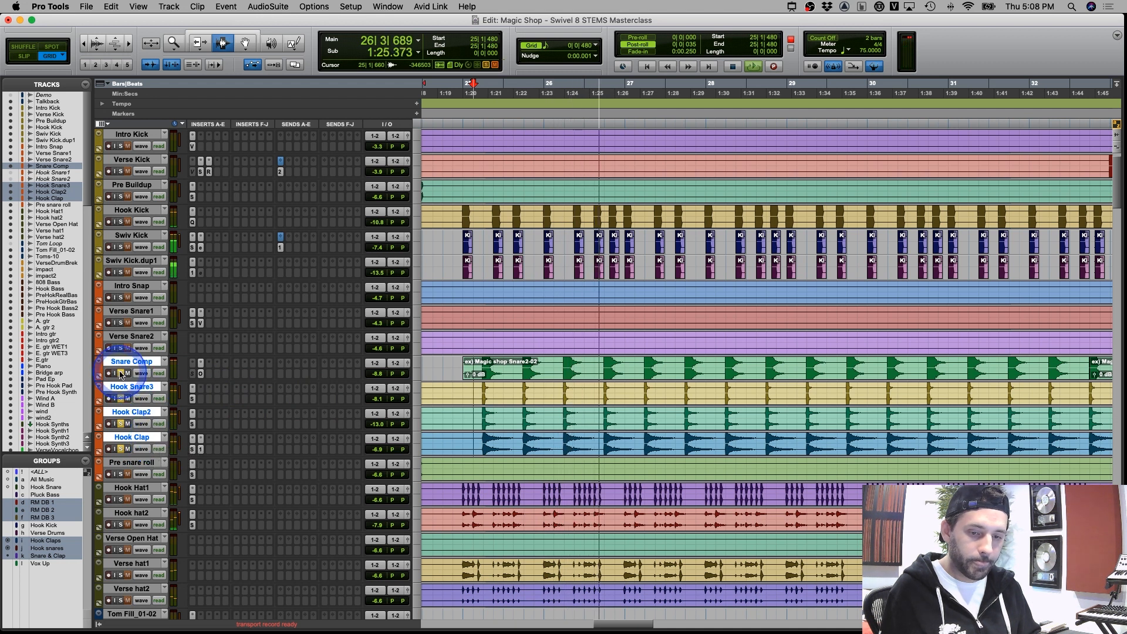
{"action": "key", "text": "space"}
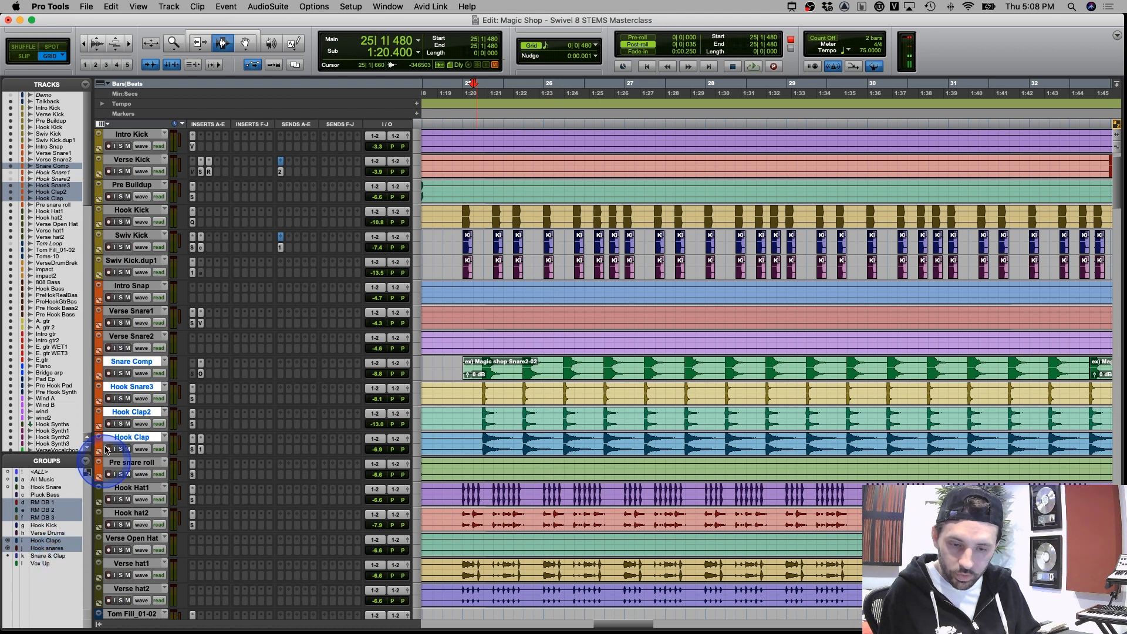
Deactivate the RM DB, Hook Claps and Hook snares groups and audition Snare Comp soloed on its own
{"action": "left_click", "coordinate": [120, 373]}
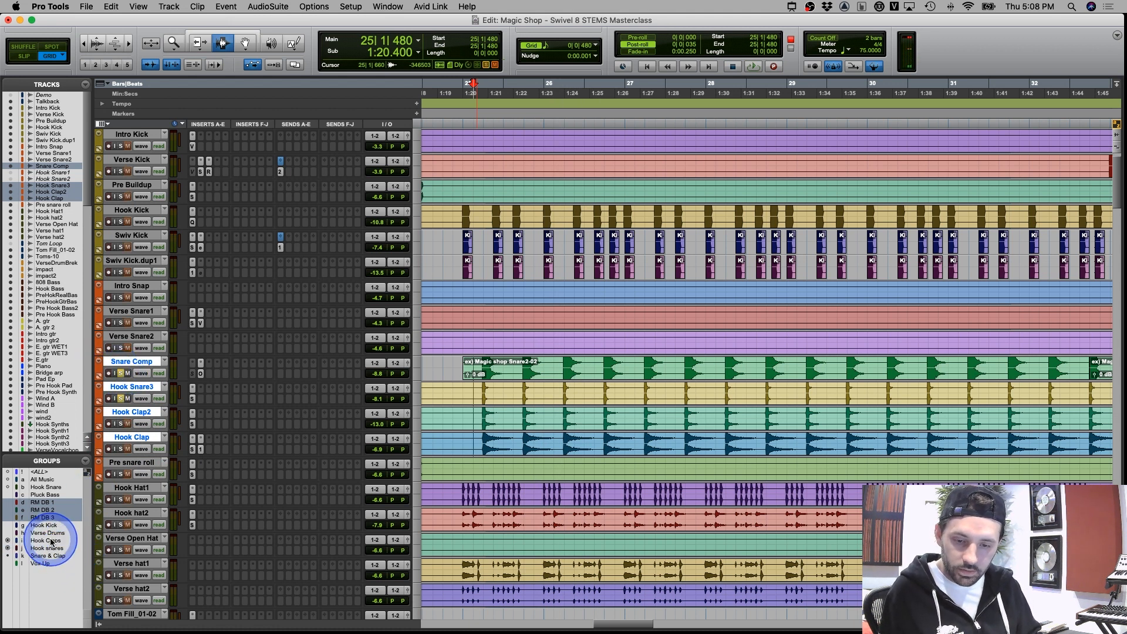
{"action": "left_click", "coordinate": [50, 518]}
{"action": "left_click", "coordinate": [51, 510]}
{"action": "left_click", "coordinate": [50, 503]}
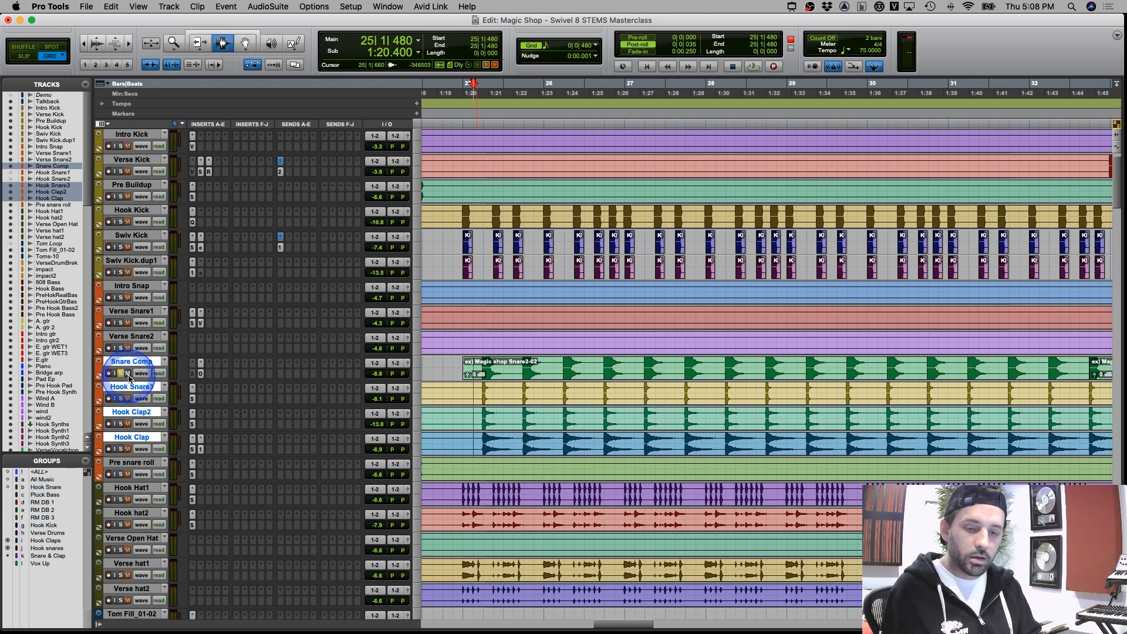
{"action": "key", "text": "space"}
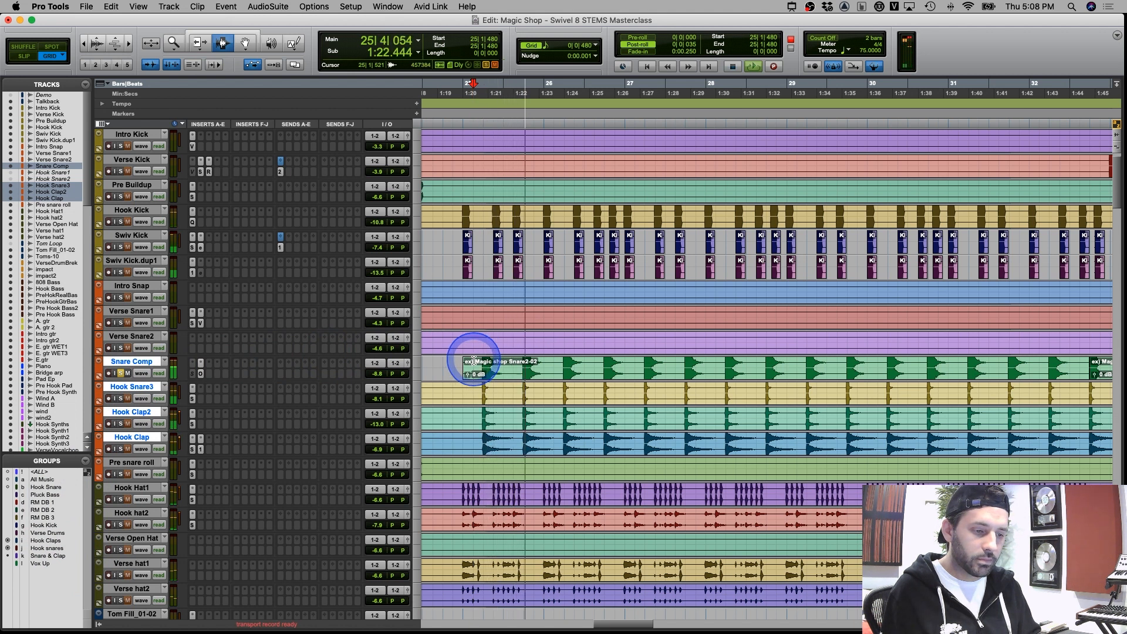
Open the OneKnob Filter on Snare Comp and show its Filter automation lane below the track
{"action": "left_click", "coordinate": [201, 374]}
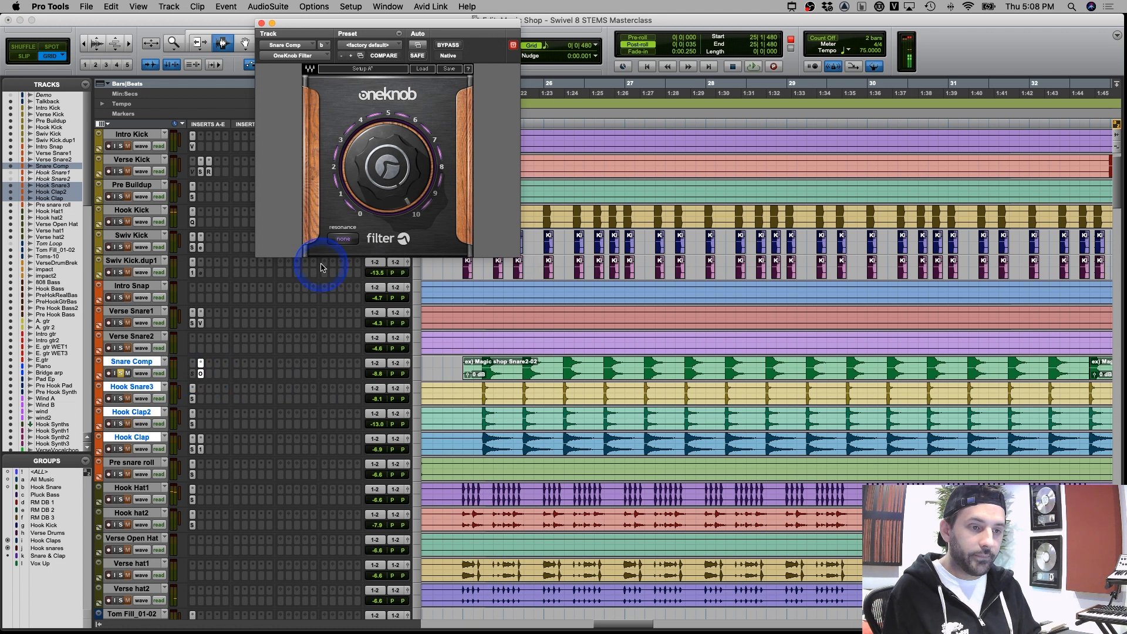
{"action": "left_click_drag", "start_coordinate": [409, 189], "coordinate": [409, 191]}
{"action": "key", "text": "r"}
{"action": "key", "text": "r"}
{"action": "key", "text": "r"}
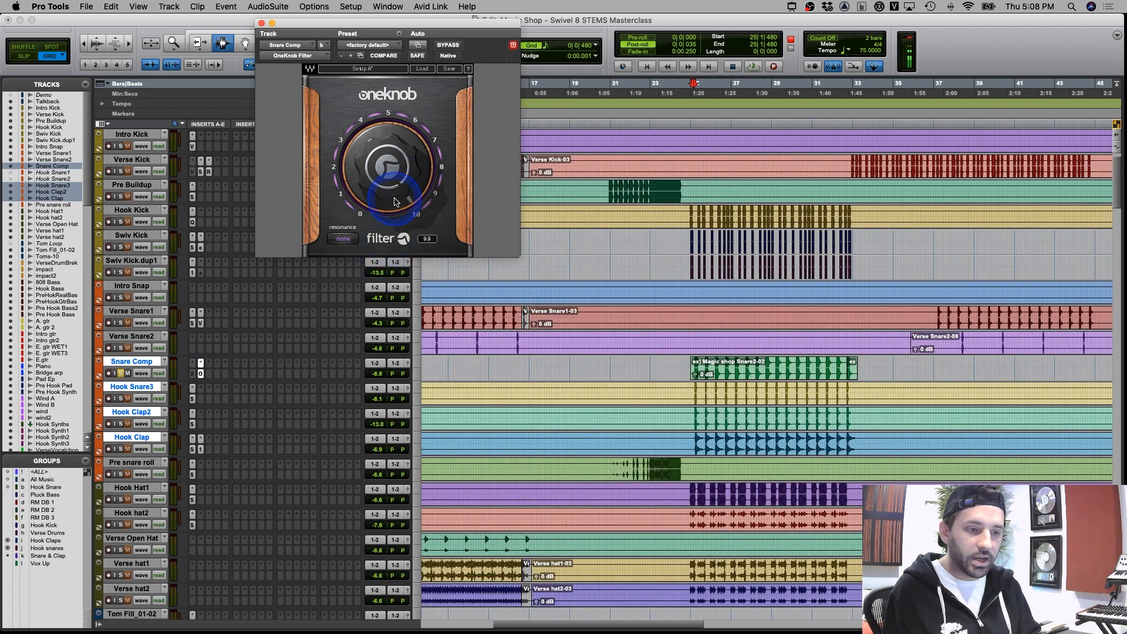
{"action": "left_click", "coordinate": [99, 379]}
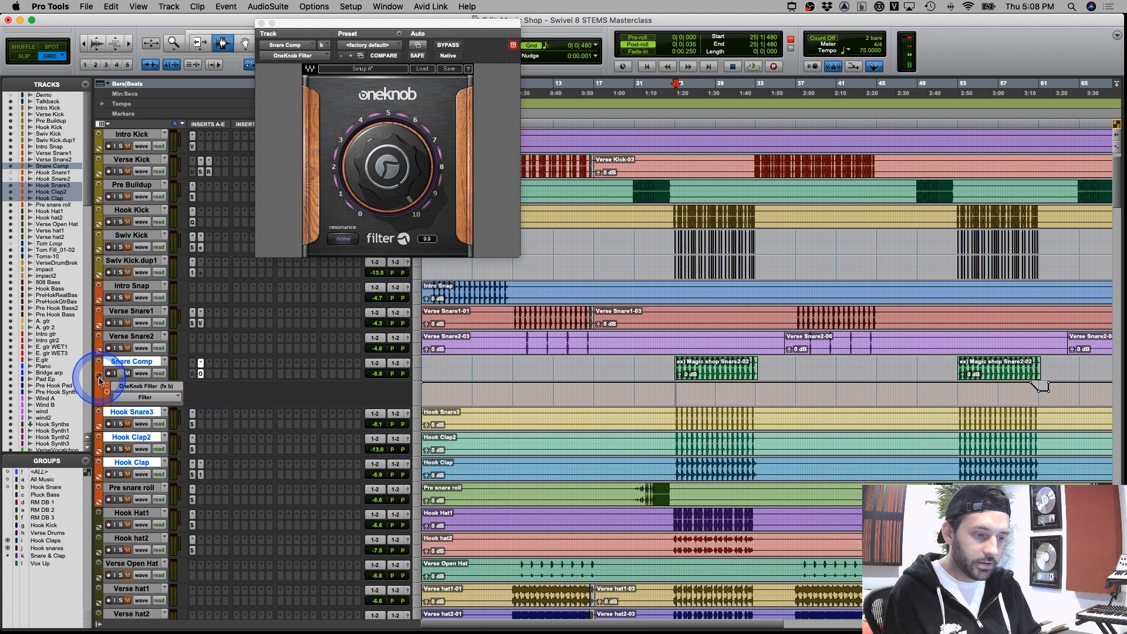
Set the playback start to 60|1|480, at the Snare Comp filter automation dip, and audition the sweep
{"action": "left_click", "coordinate": [1033, 386]}
{"action": "key", "text": "t"}
{"action": "key", "text": "t"}
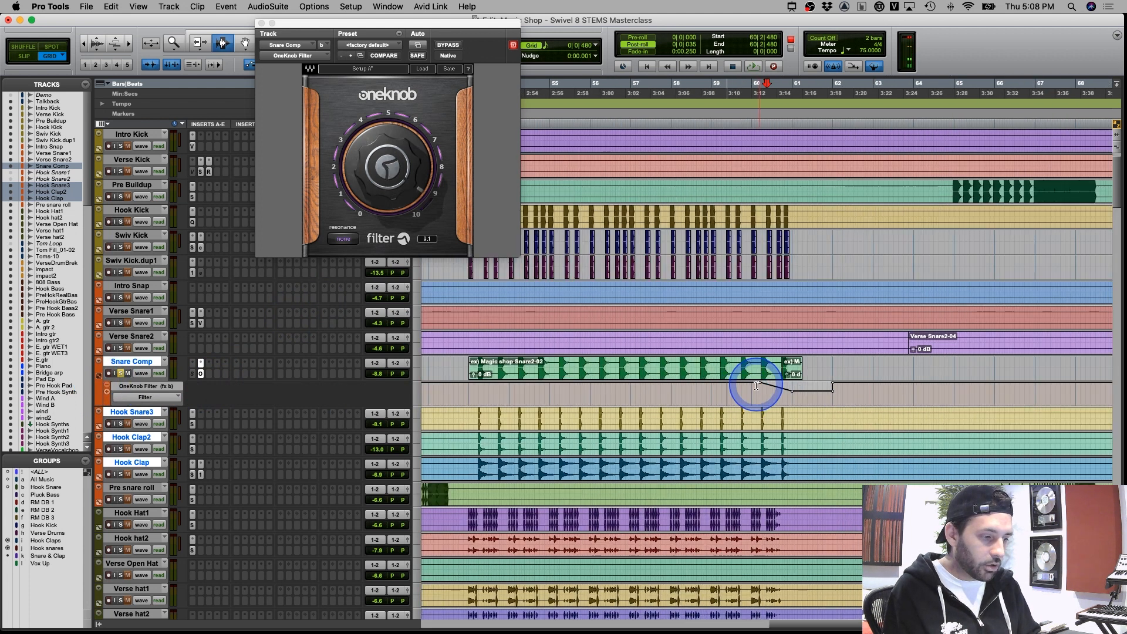
{"action": "key", "text": "space"}
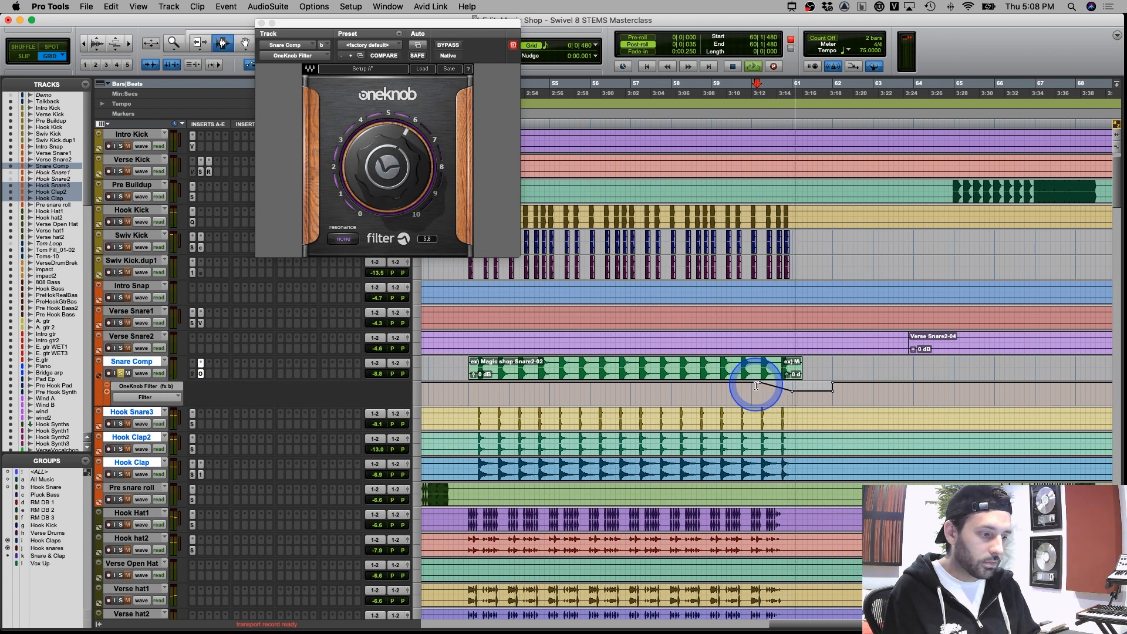
{"action": "key", "text": "space"}
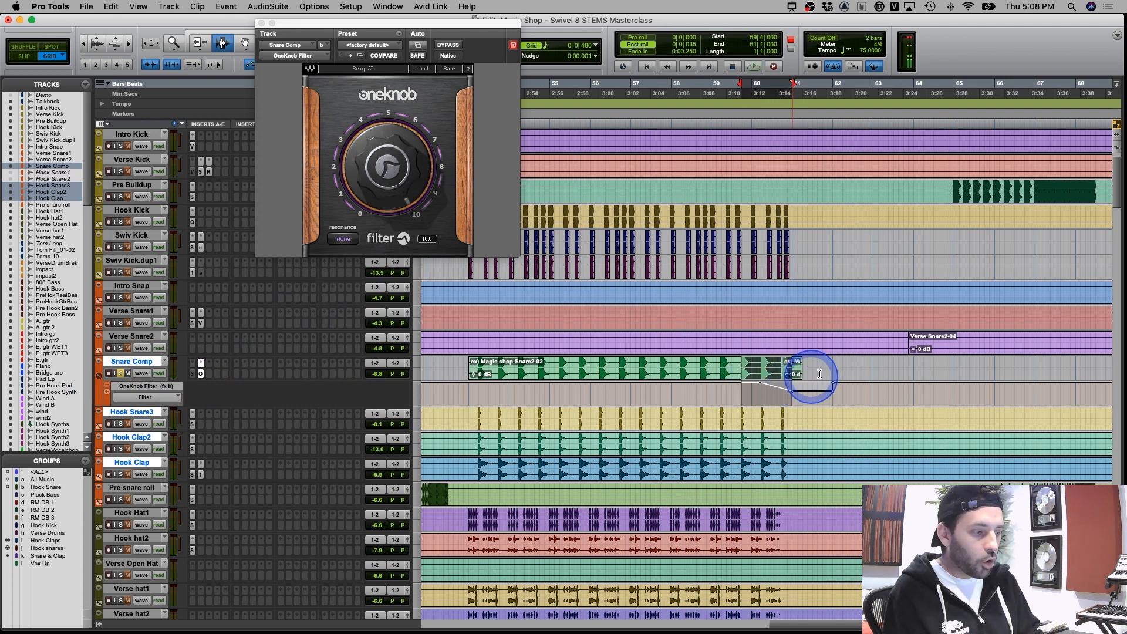
Examine the Filter automation around the end of the second hook, marking one bar from 60|1|480 on Snare Comp's lane
{"action": "left_click_drag", "start_coordinate": [775, 377], "coordinate": [913, 383]}
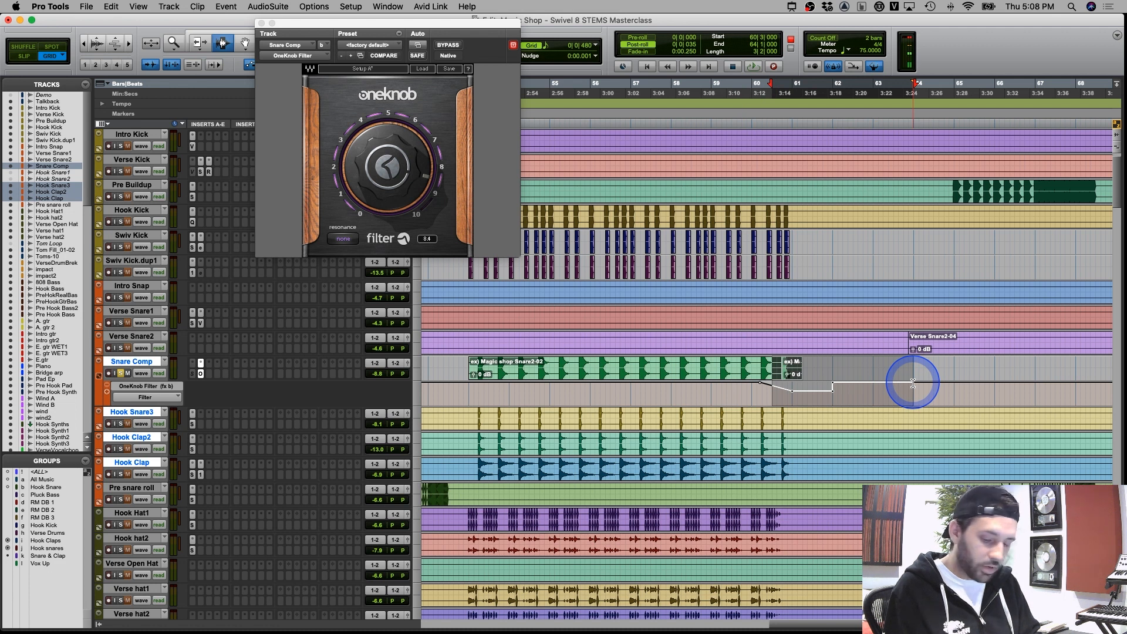
{"action": "key", "text": "super+bracketleft"}
{"action": "key", "text": "super+bracketleft"}
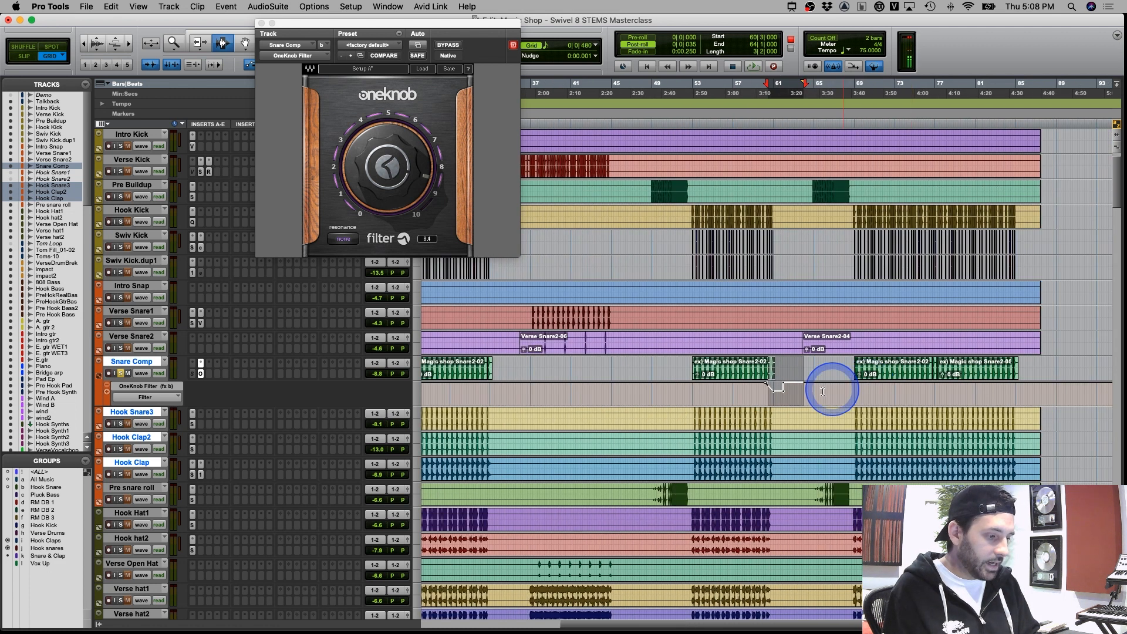
{"action": "key", "text": "super+bracketleft"}
{"action": "left_click", "coordinate": [728, 387]}
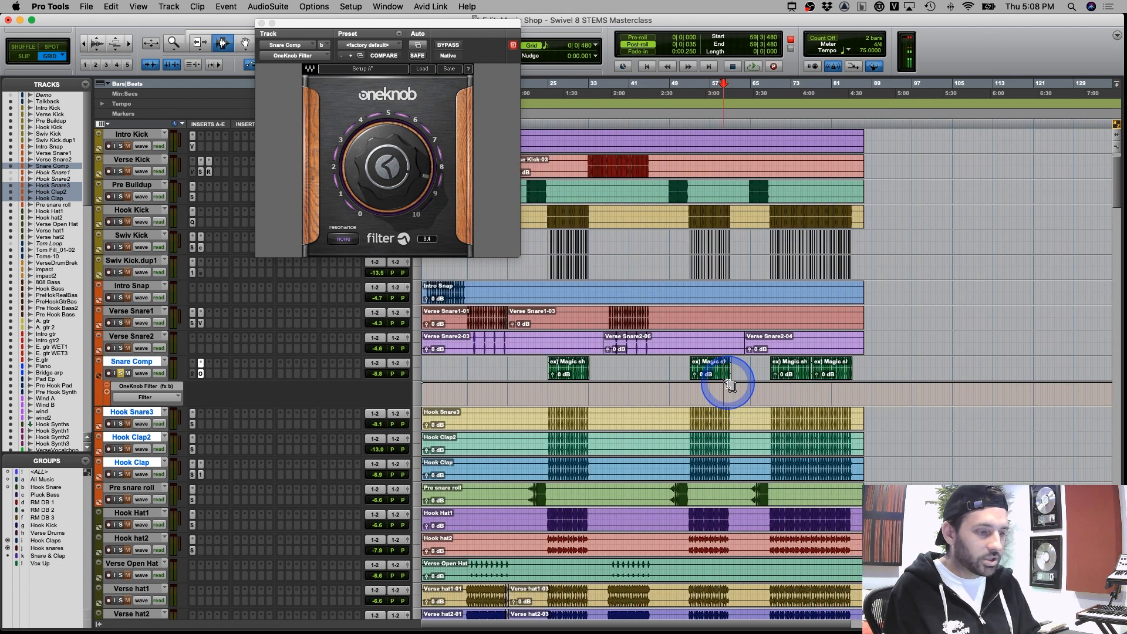
{"action": "key", "text": "super+bracketright"}
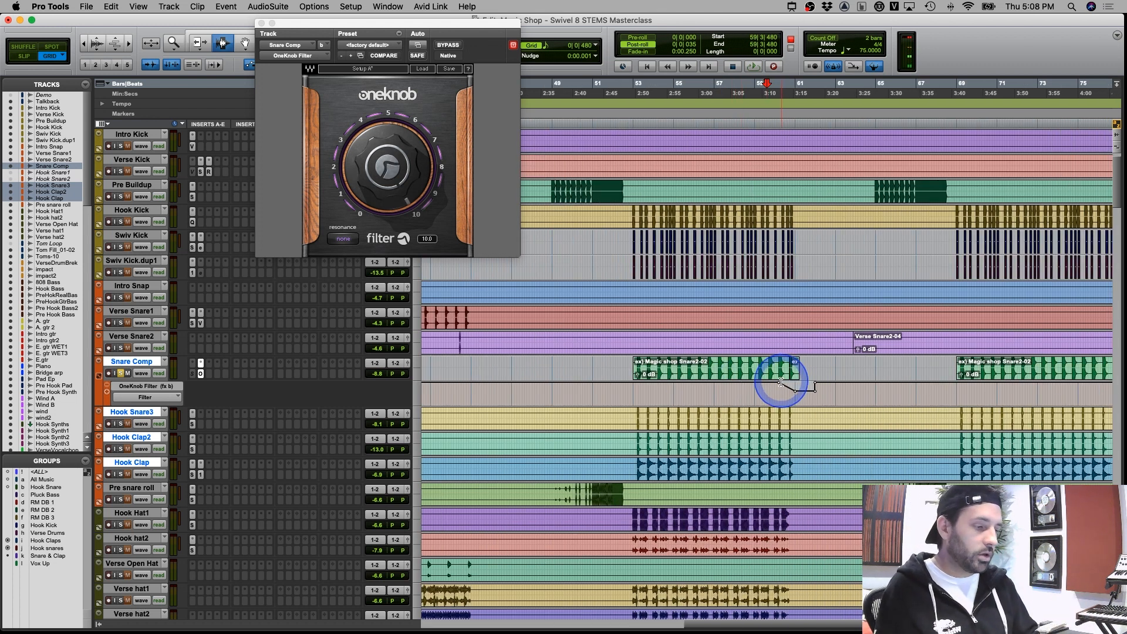
{"action": "left_click_drag", "start_coordinate": [781, 381], "coordinate": [797, 384]}
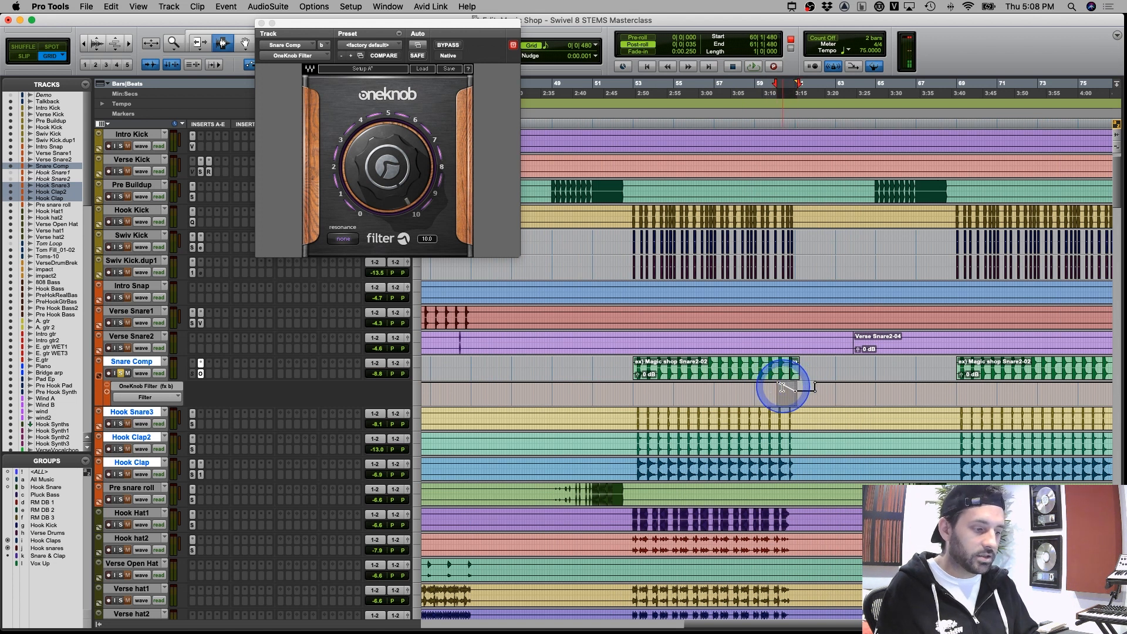
Return to the first hook and set the playback start to 25|1|000
{"action": "left_click", "coordinate": [613, 386]}
{"action": "key", "text": "r"}
{"action": "key", "text": "r"}
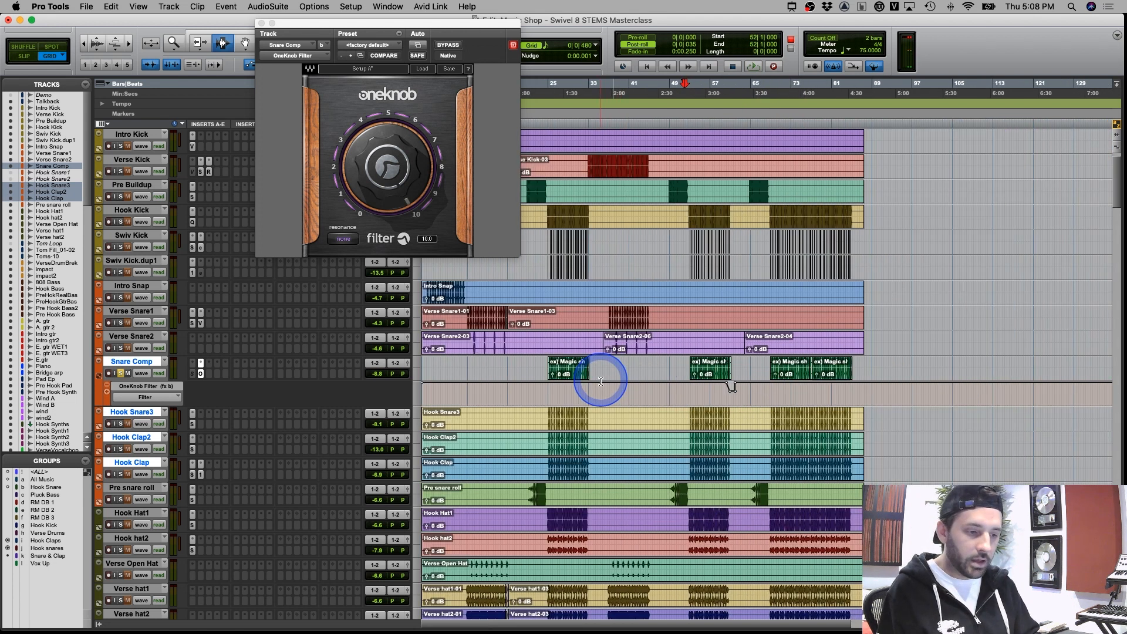
{"action": "left_click", "coordinate": [544, 385]}
{"action": "key", "text": "t"}
{"action": "key", "text": "t"}
{"action": "key", "text": "t"}
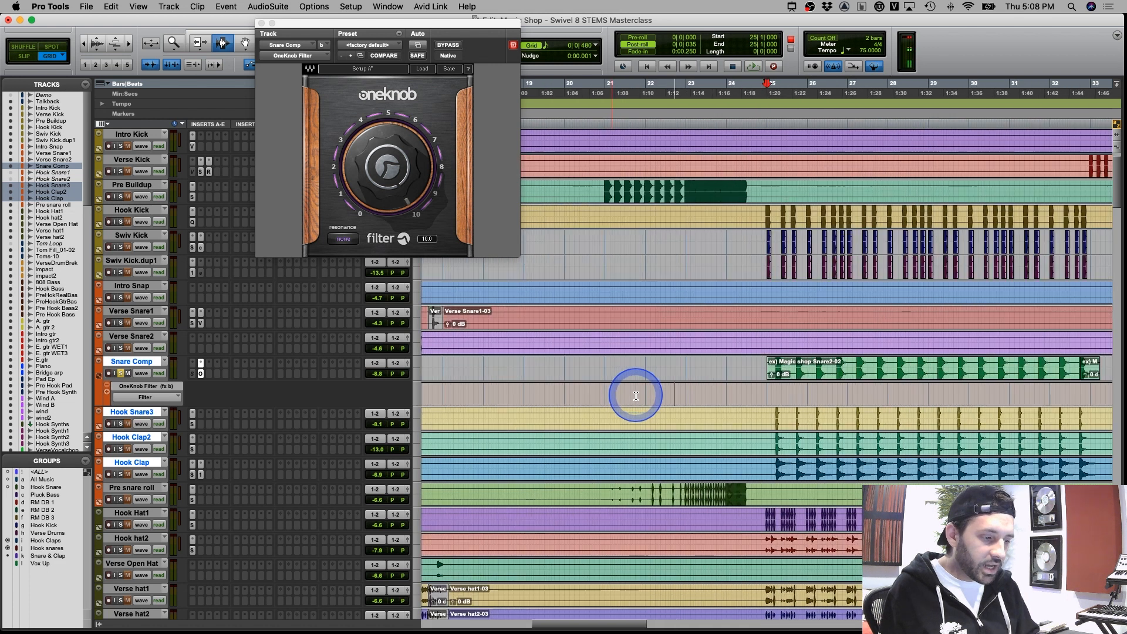
Solo Hook Snare3 in place of Snare Comp, audition it, and open its SSLChannel plug-in
{"action": "left_click", "coordinate": [136, 393]}
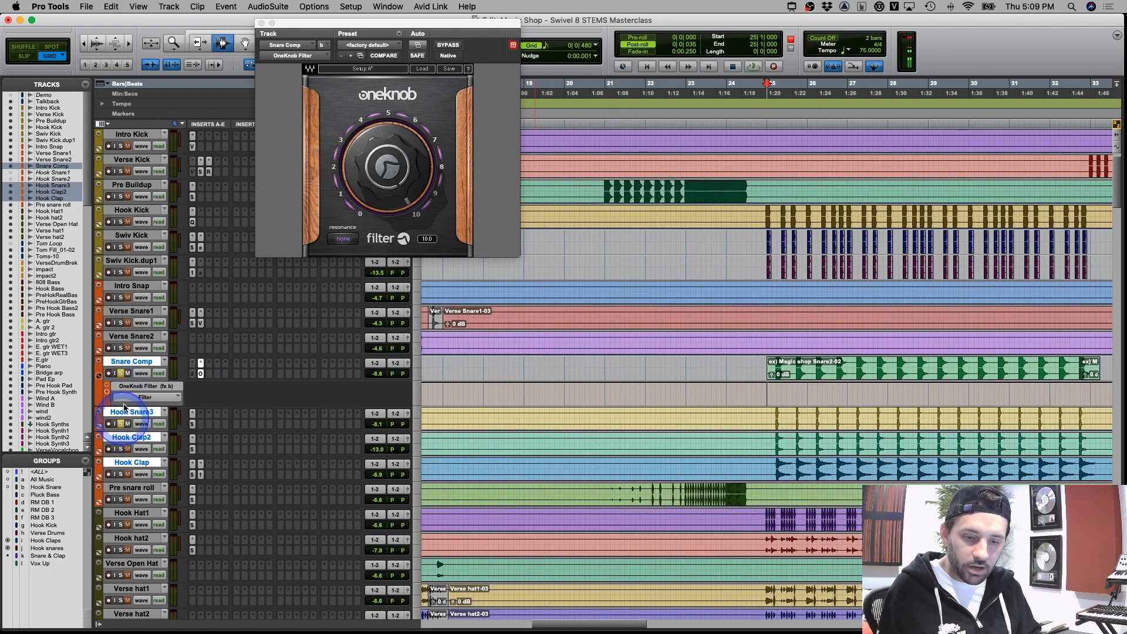
{"action": "left_click", "coordinate": [121, 373]}
{"action": "key", "text": "space"}
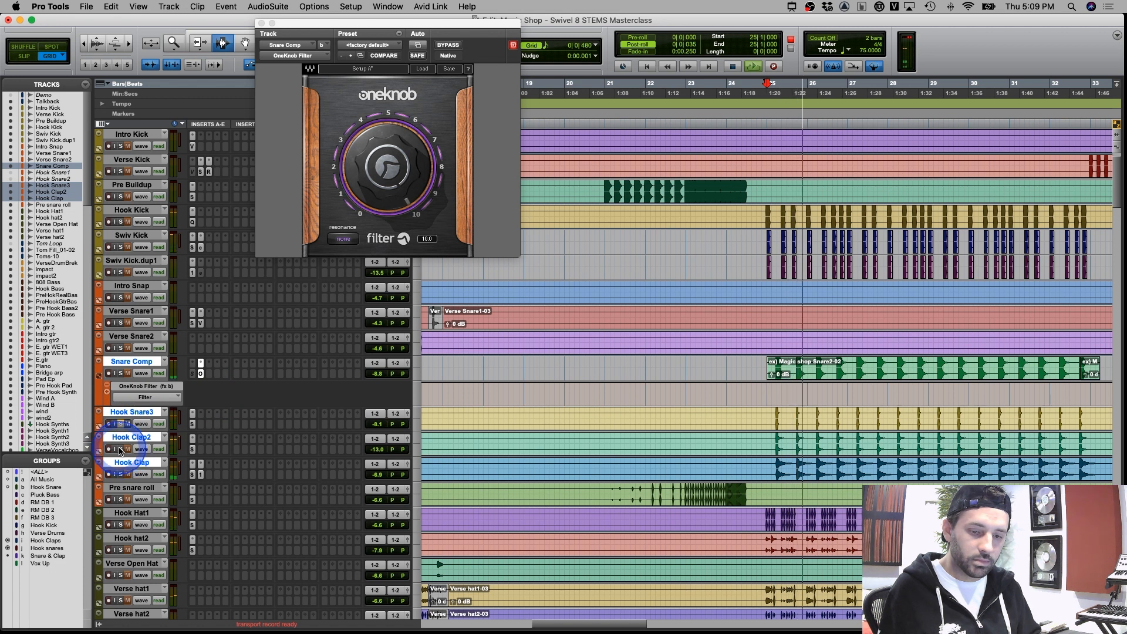
{"action": "key", "text": "space"}
{"action": "left_click", "coordinate": [193, 424]}
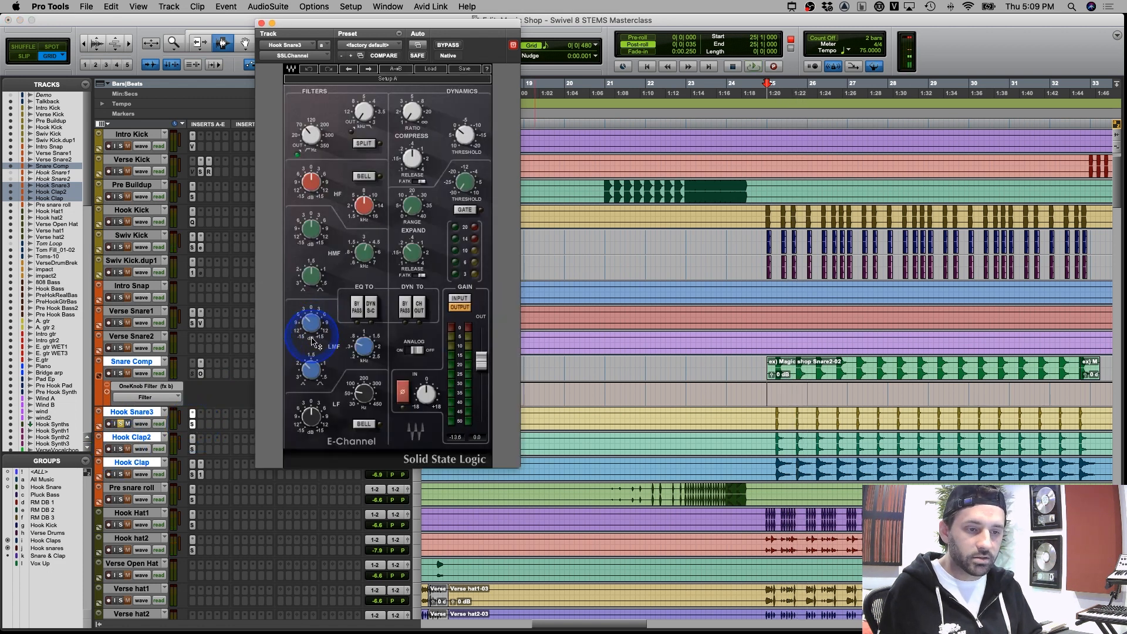
{"action": "left_click", "coordinate": [121, 423]}
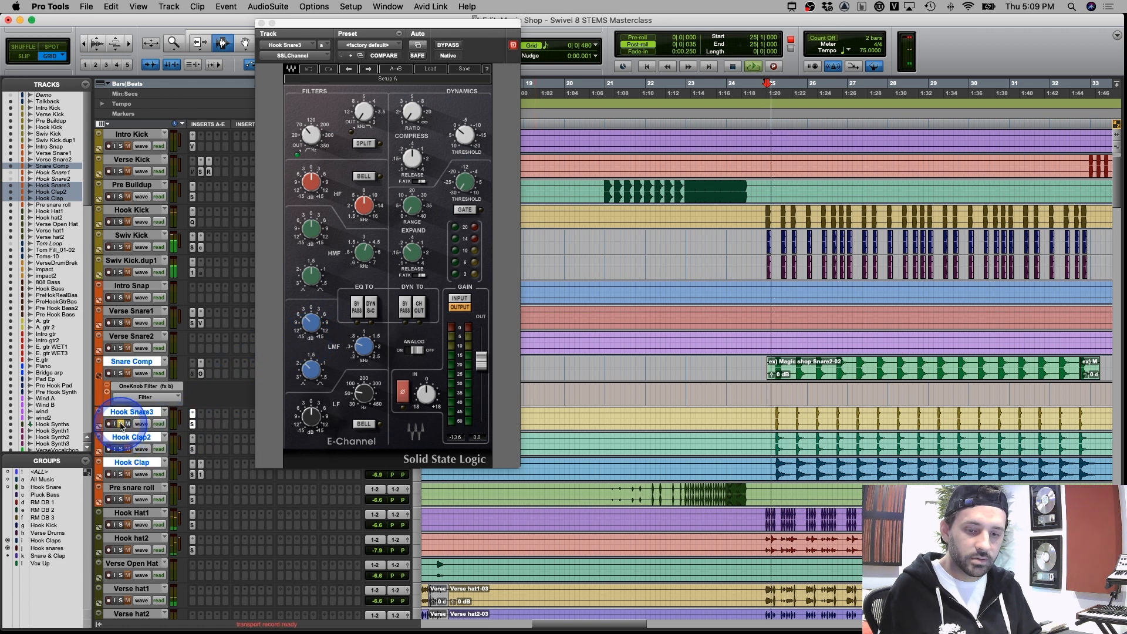
{"action": "key", "text": "space"}
Switch the solo from Hook Snare3 to Hook Clap2 during playback and open the SSLChannel on Hook Clap2
{"action": "left_click", "coordinate": [121, 449]}
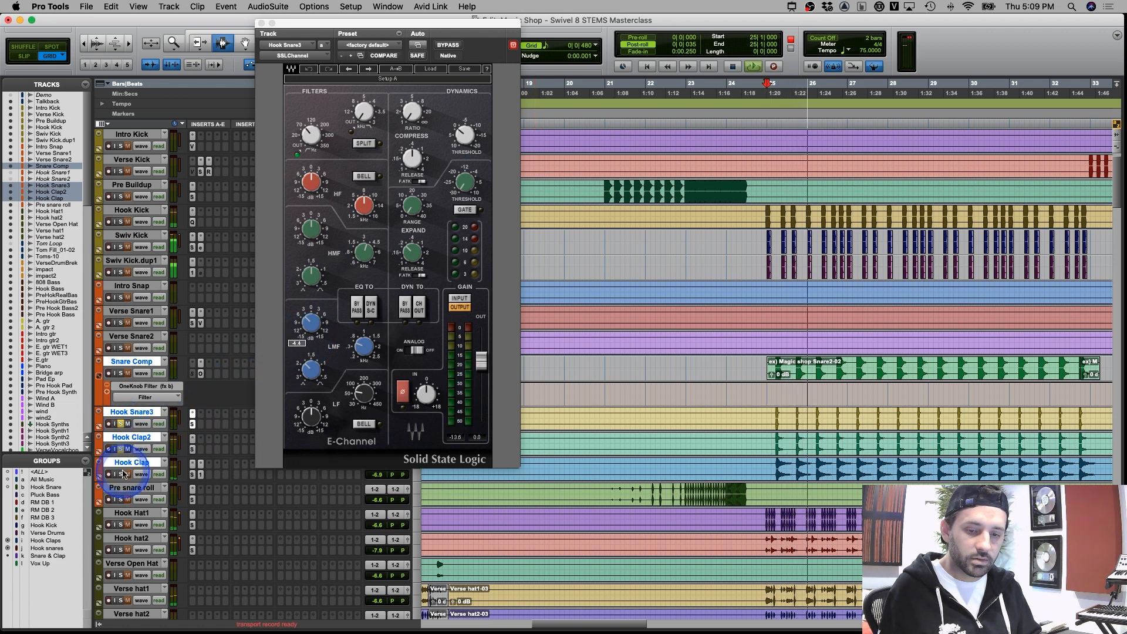
{"action": "left_click", "coordinate": [121, 423]}
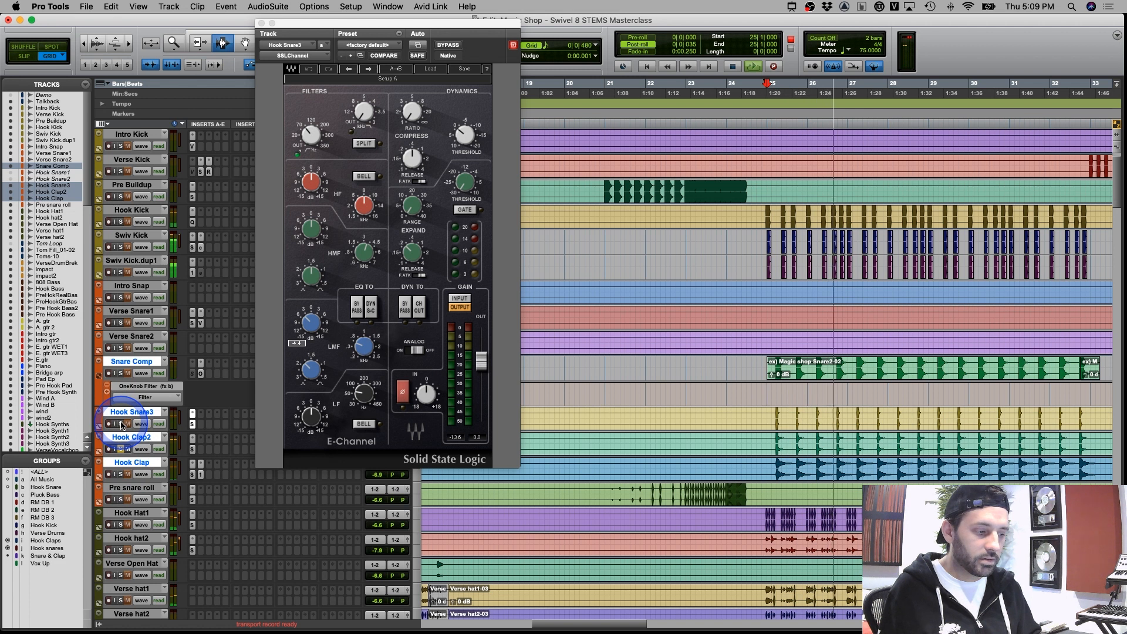
{"action": "key", "text": "space"}
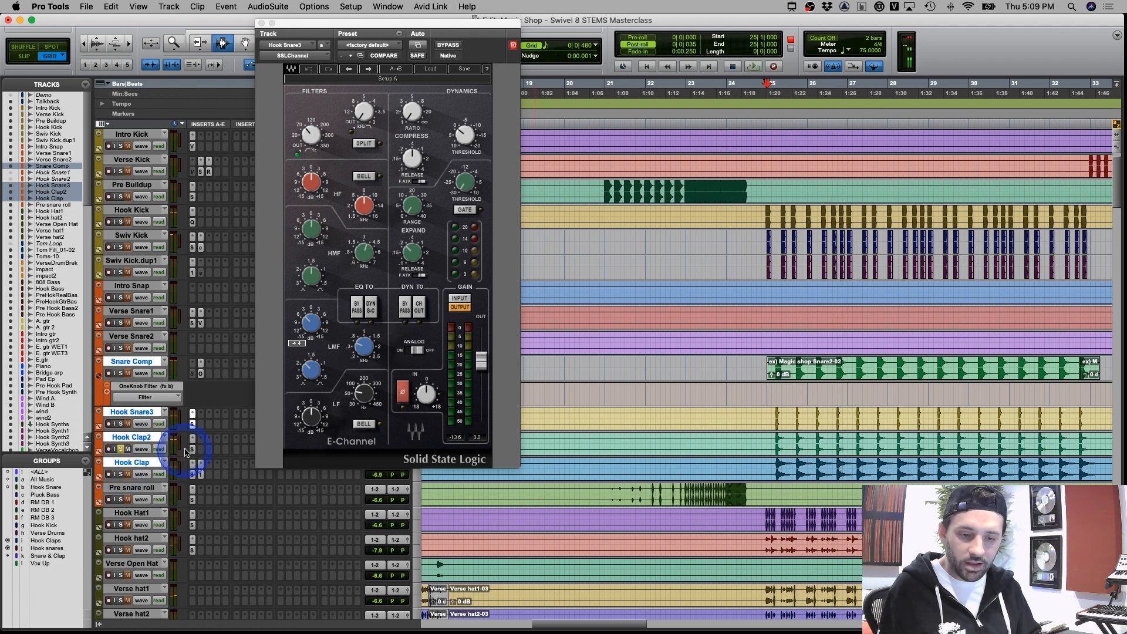
{"action": "left_click", "coordinate": [193, 450]}
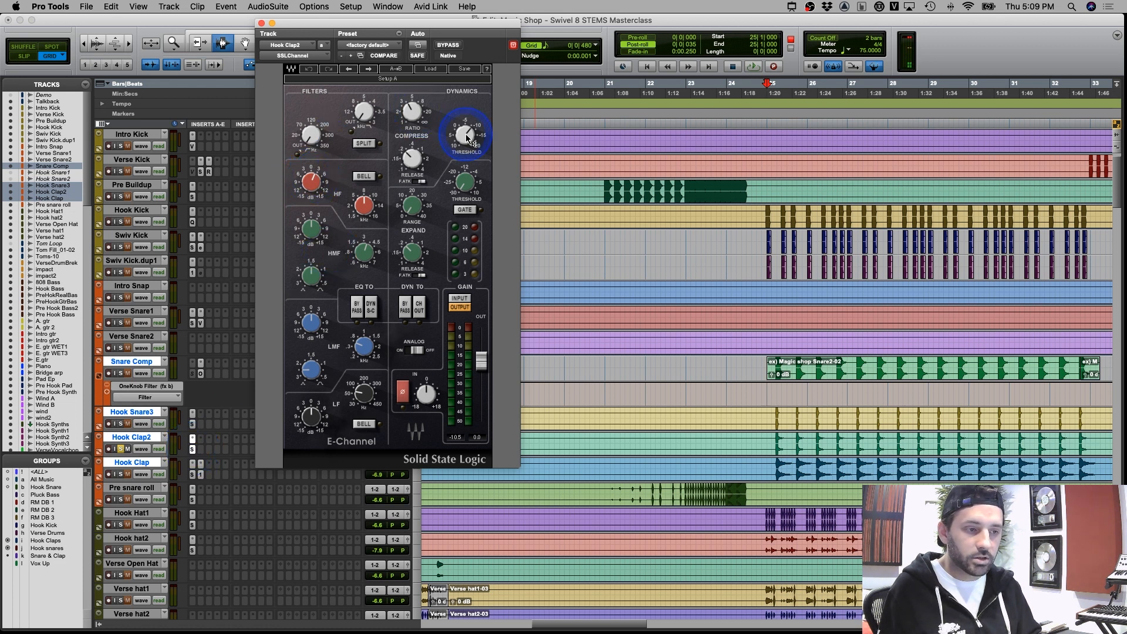
Audition Hook Clap soloed in place of Hook Clap2 and view its SSLChannel and S1 Imager settings
{"action": "left_click", "coordinate": [121, 449]}
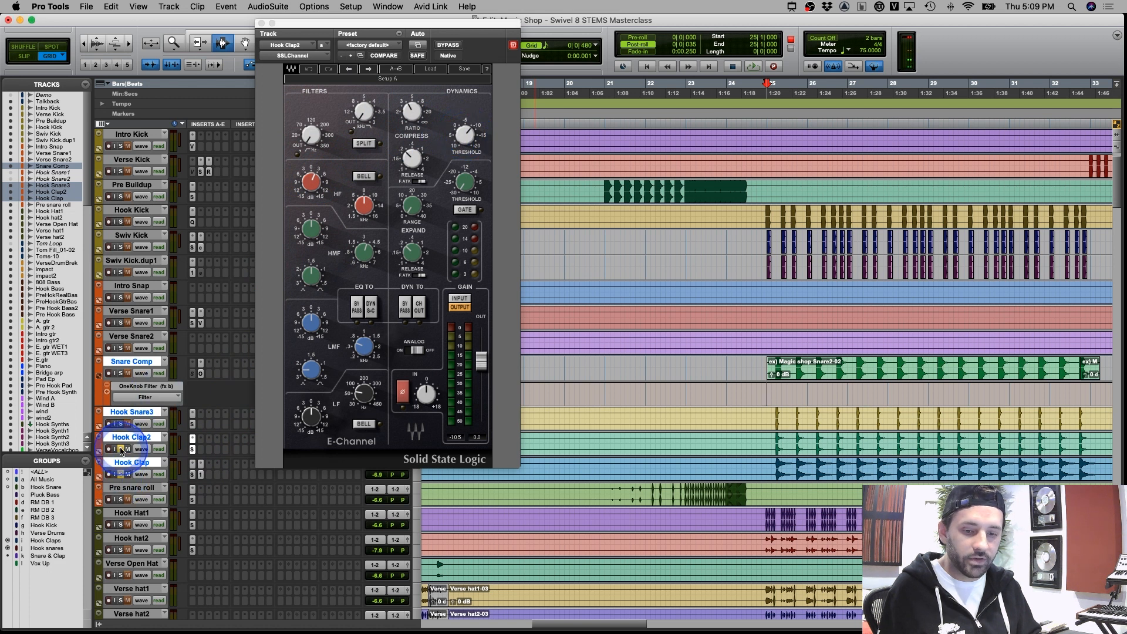
{"action": "key", "text": "space"}
{"action": "left_click", "coordinate": [121, 474]}
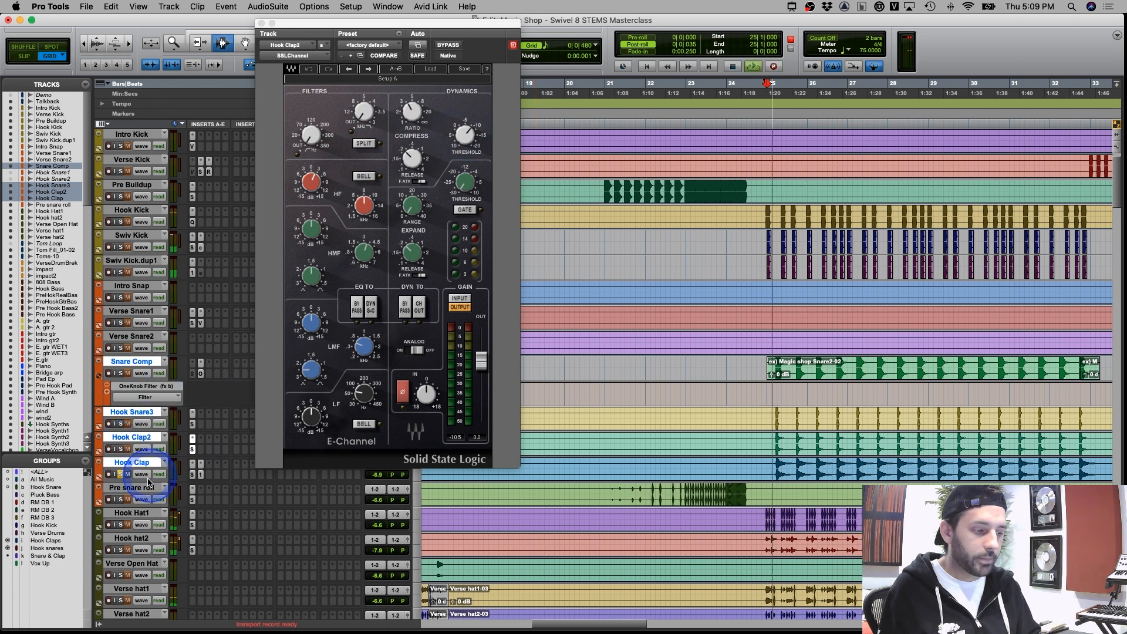
{"action": "left_click", "coordinate": [205, 477]}
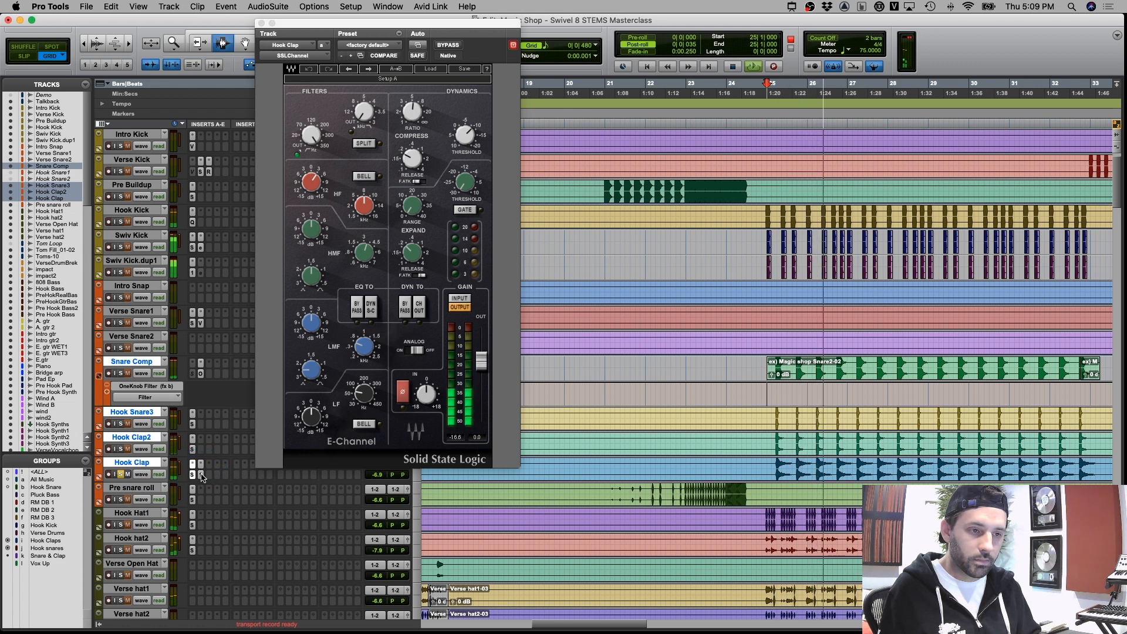
{"action": "left_click", "coordinate": [201, 475]}
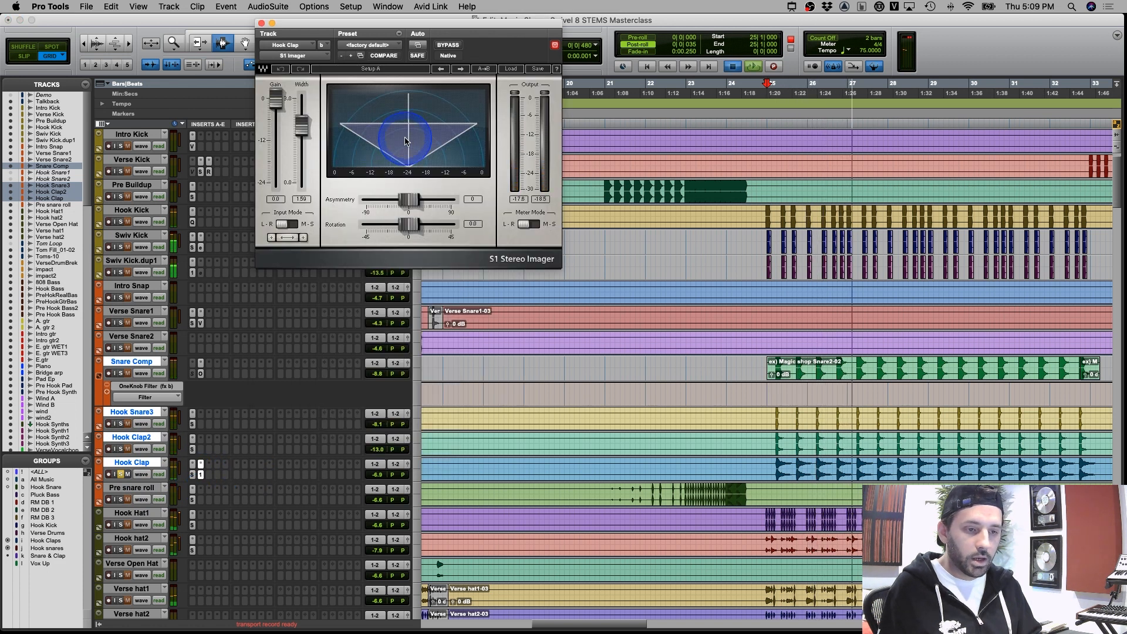
{"action": "left_click", "coordinate": [203, 414]}
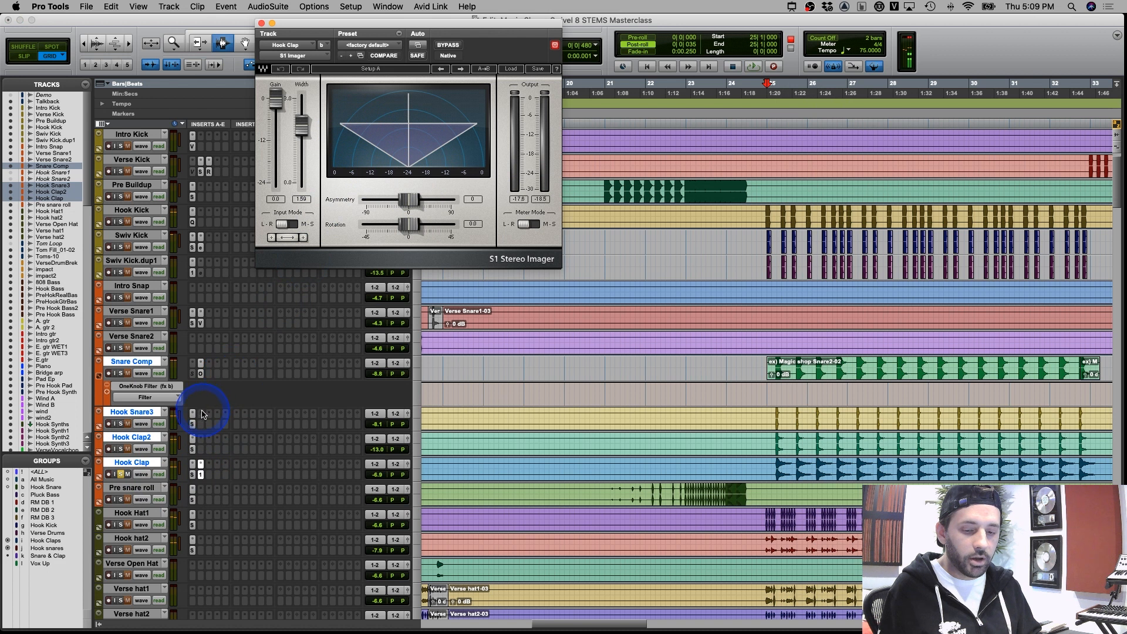
{"action": "left_click", "coordinate": [203, 474]}
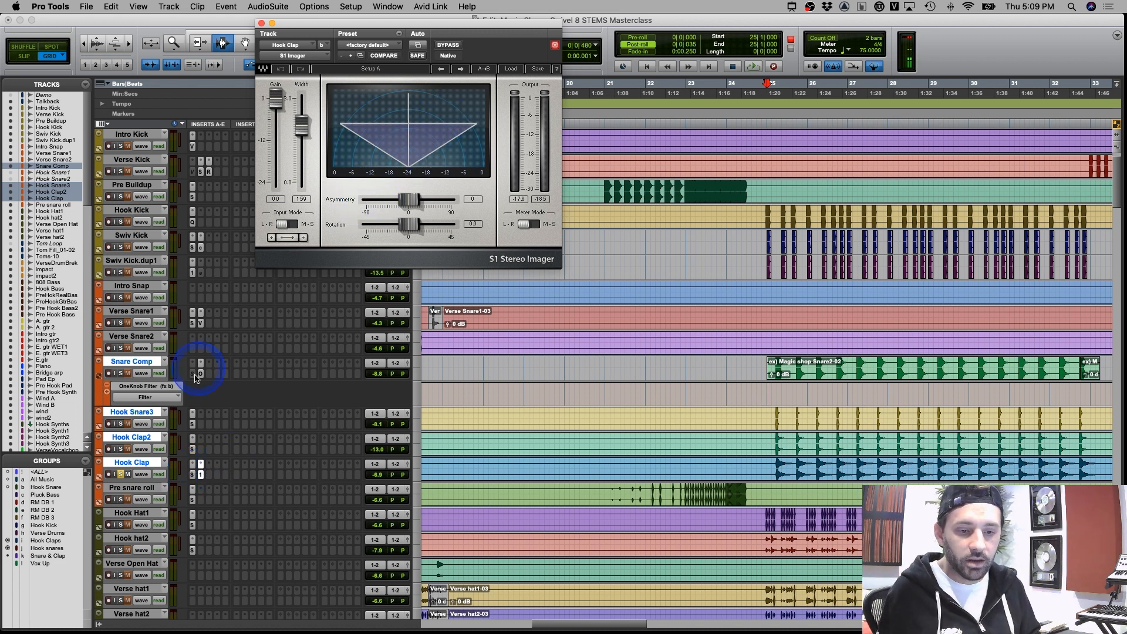
Insert the Spread plug-in on Hook Clap after the S1 Imager
{"action": "left_click", "coordinate": [264, 415]}
{"action": "left_click", "coordinate": [246, 415]}
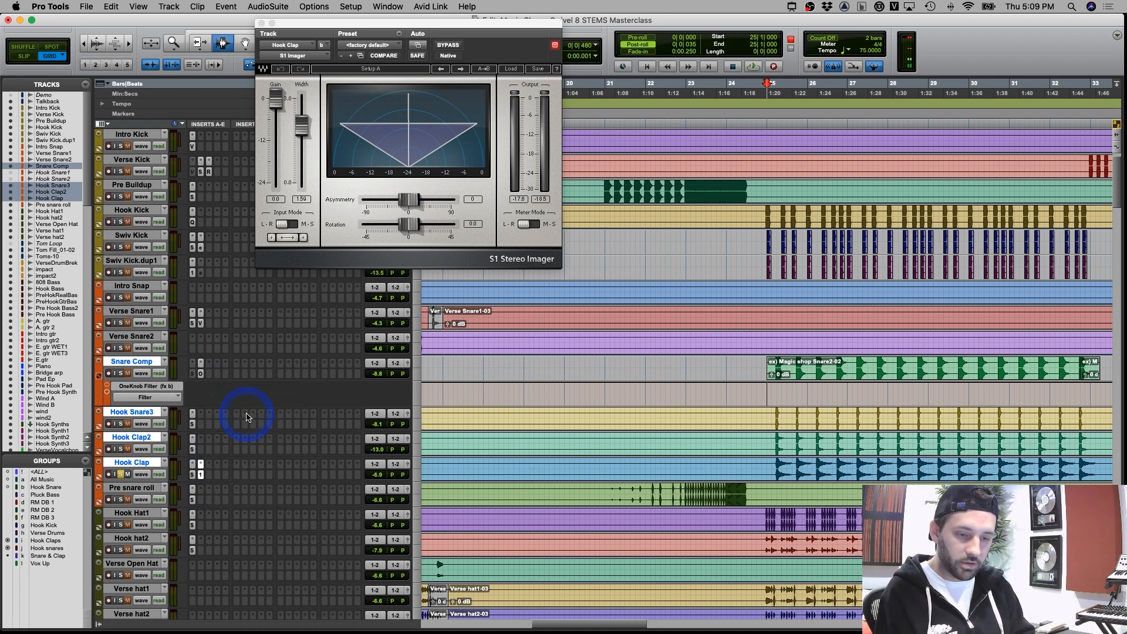
{"action": "type", "text": "spread"}
{"action": "key", "text": "Return"}
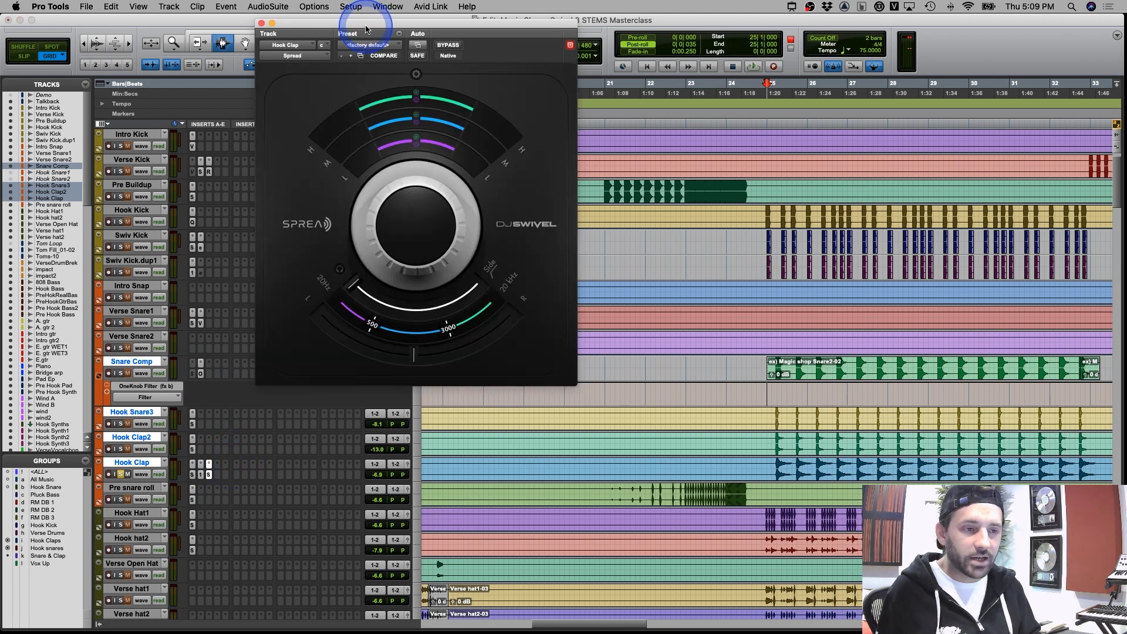
Raise the main Spread amount on Hook Clap to 66 % and reopen the track's S1 Imager
{"action": "left_click_drag", "start_coordinate": [364, 24], "coordinate": [485, 48]}
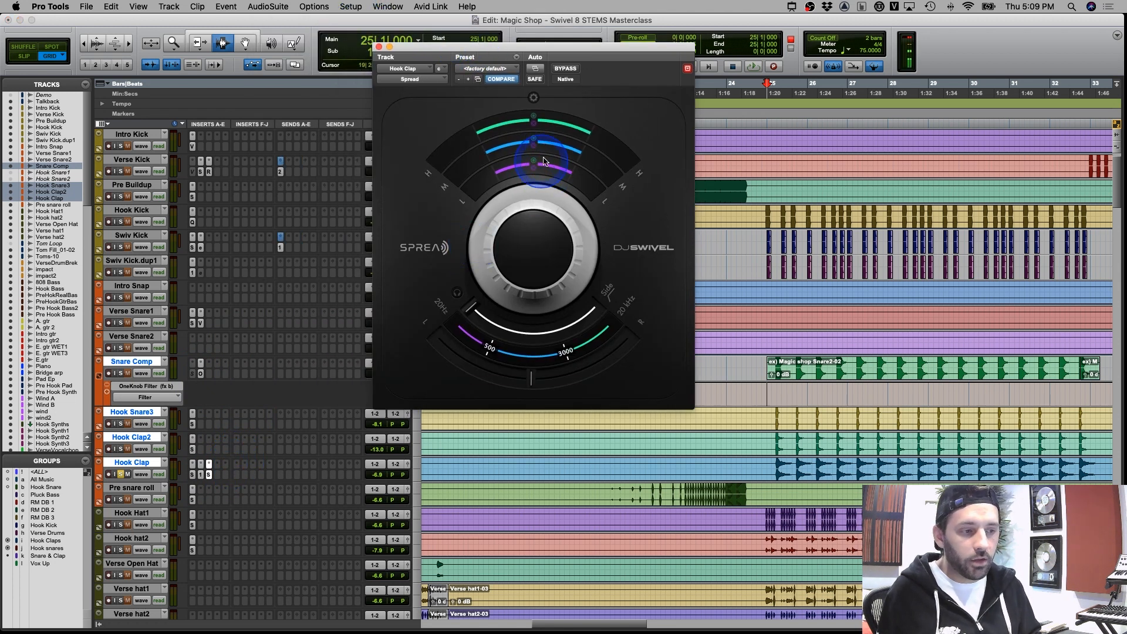
{"action": "left_click_drag", "start_coordinate": [543, 162], "coordinate": [529, 202]}
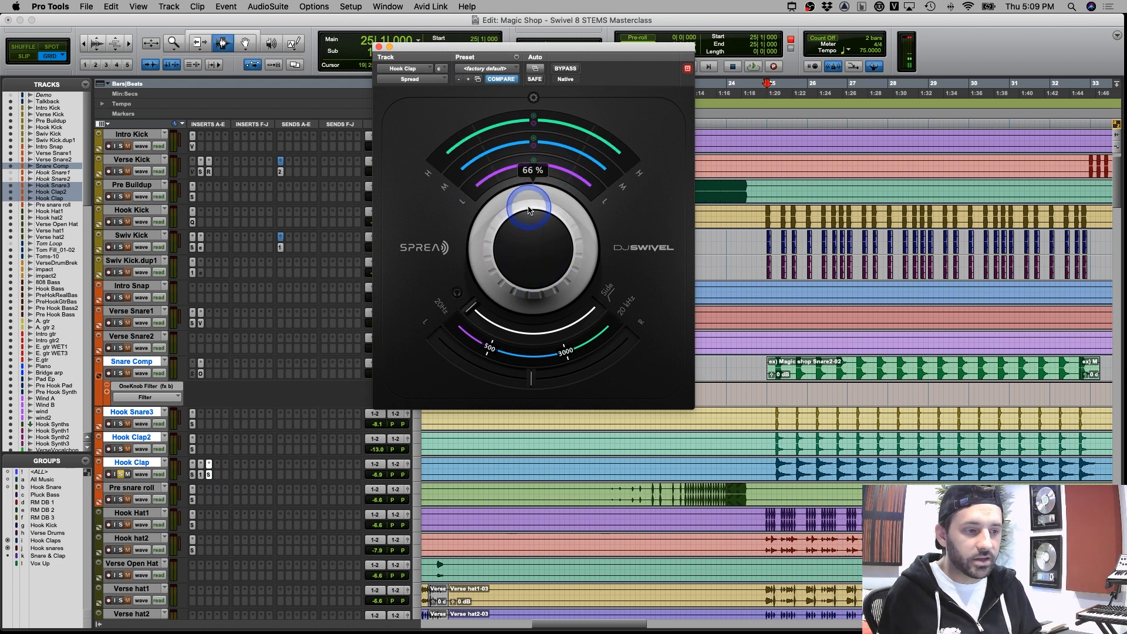
{"action": "left_click", "coordinate": [202, 475]}
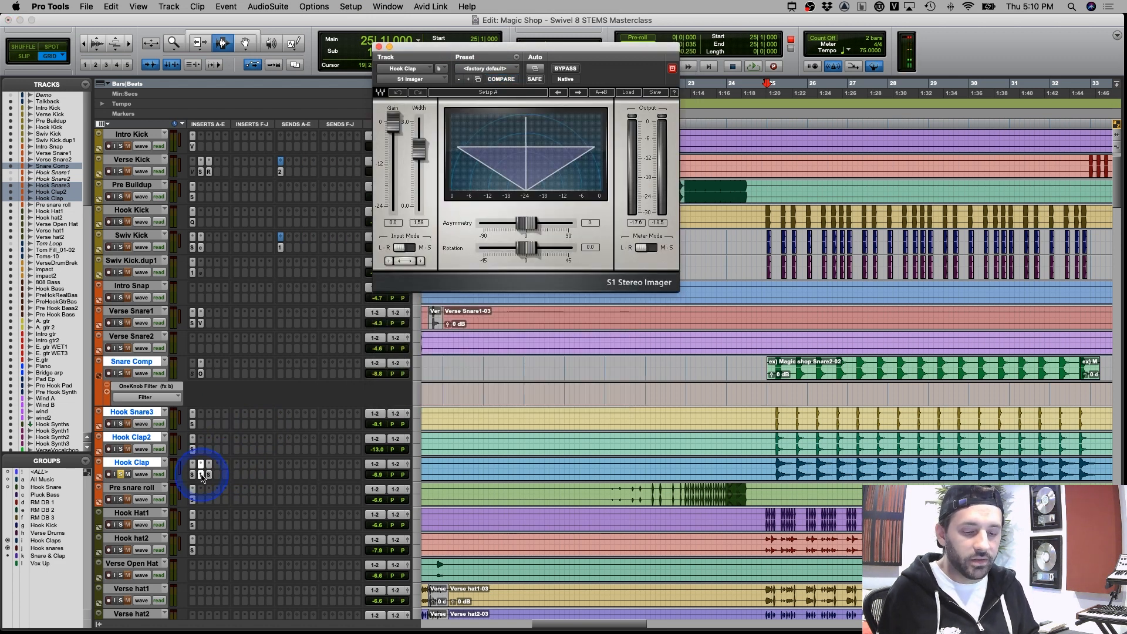
Remove the Spread plug-in from Hook Clap and open the track's SSLChannel
{"action": "left_click", "coordinate": [242, 376]}
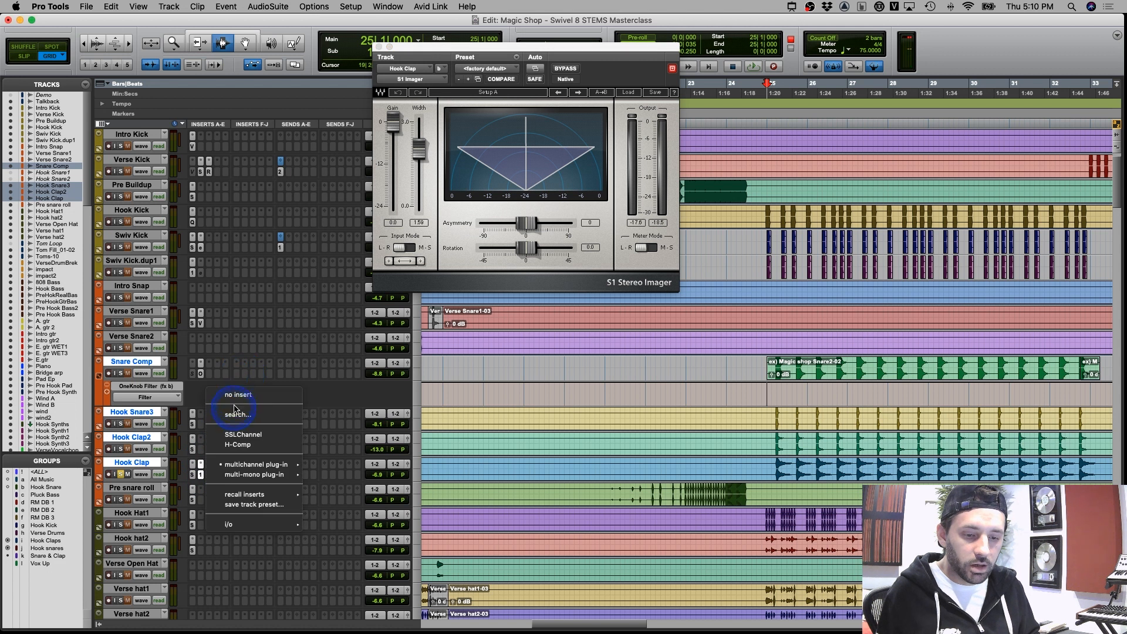
{"action": "left_click", "coordinate": [238, 397]}
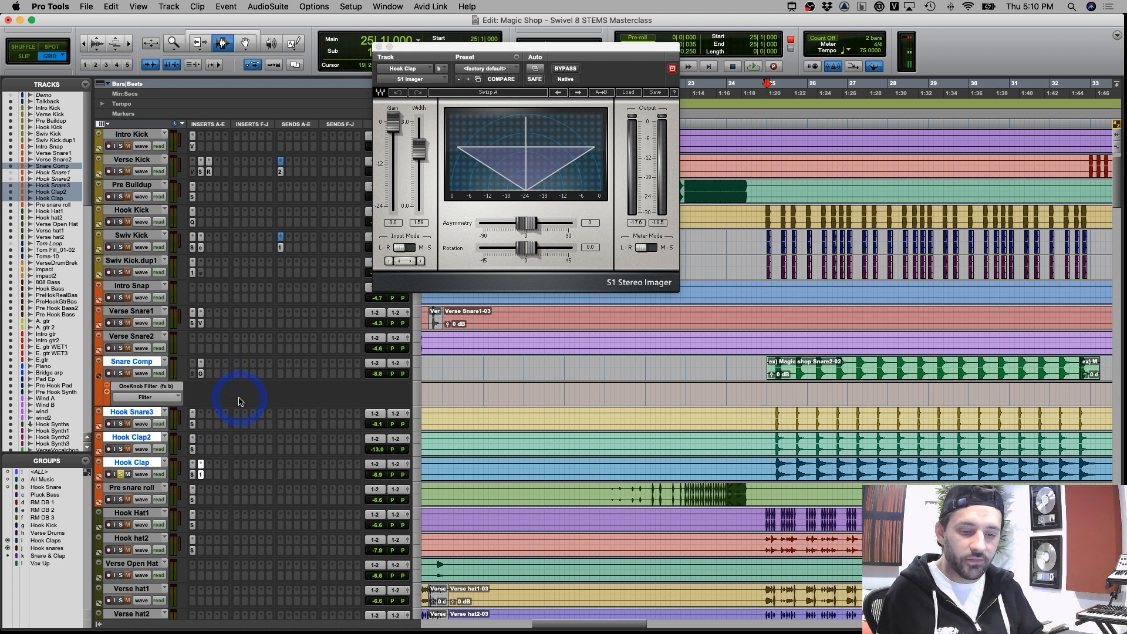
{"action": "left_click", "coordinate": [193, 475]}
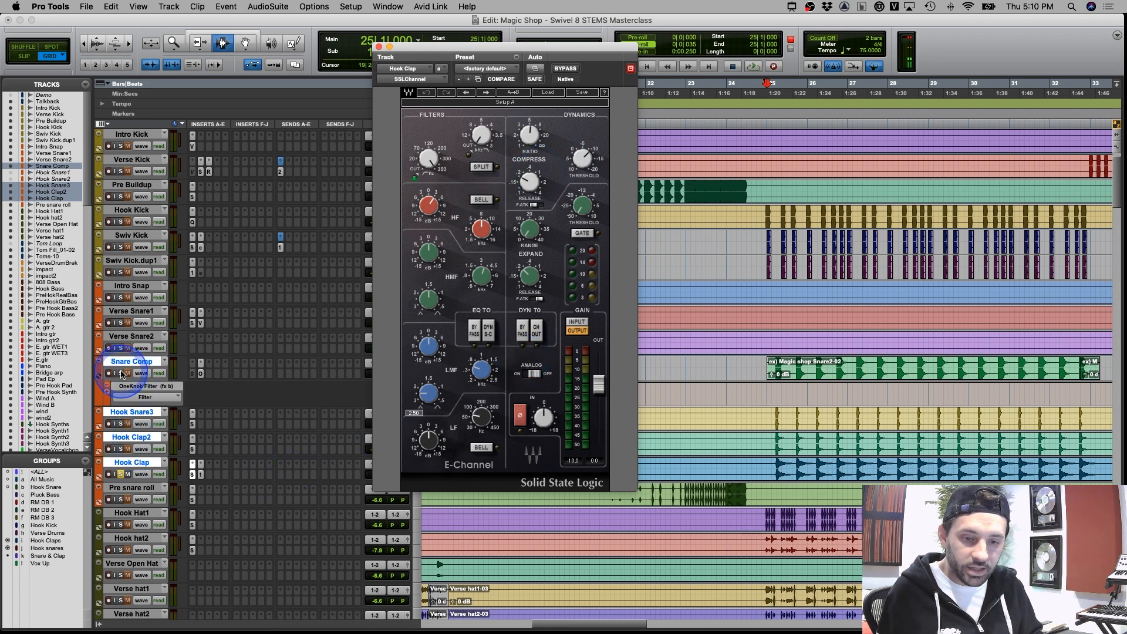
Play the hook while adding Hook Clap, Hook Clap2, Hook Snare3 and Snare Comp to the solo one after another
{"action": "left_click", "coordinate": [120, 474]}
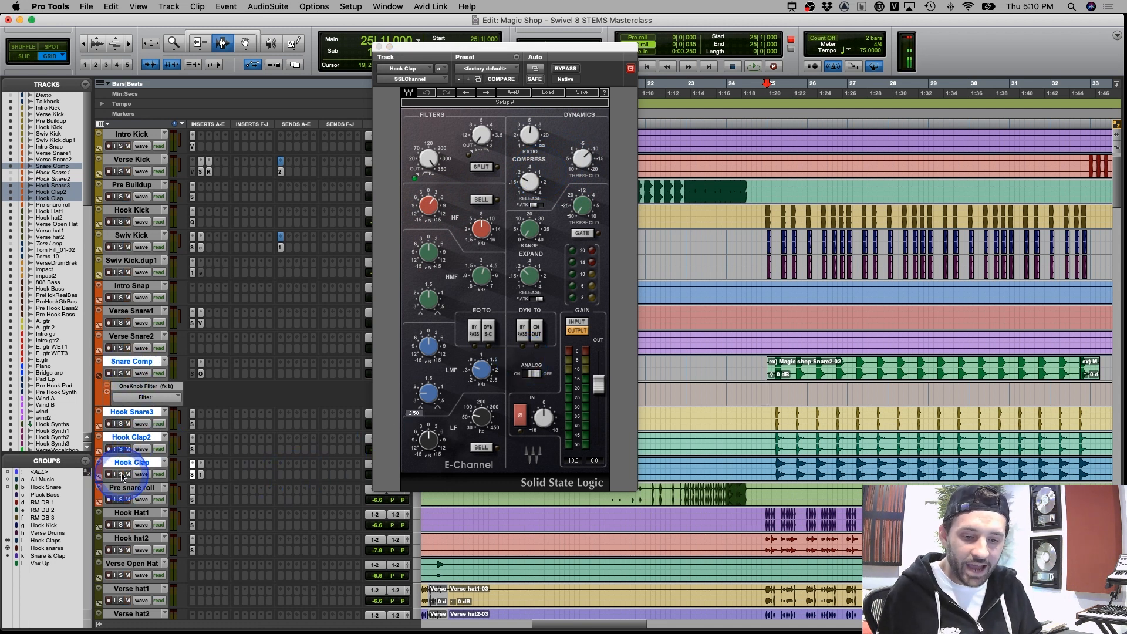
{"action": "left_click", "coordinate": [121, 476]}
{"action": "key", "text": "space"}
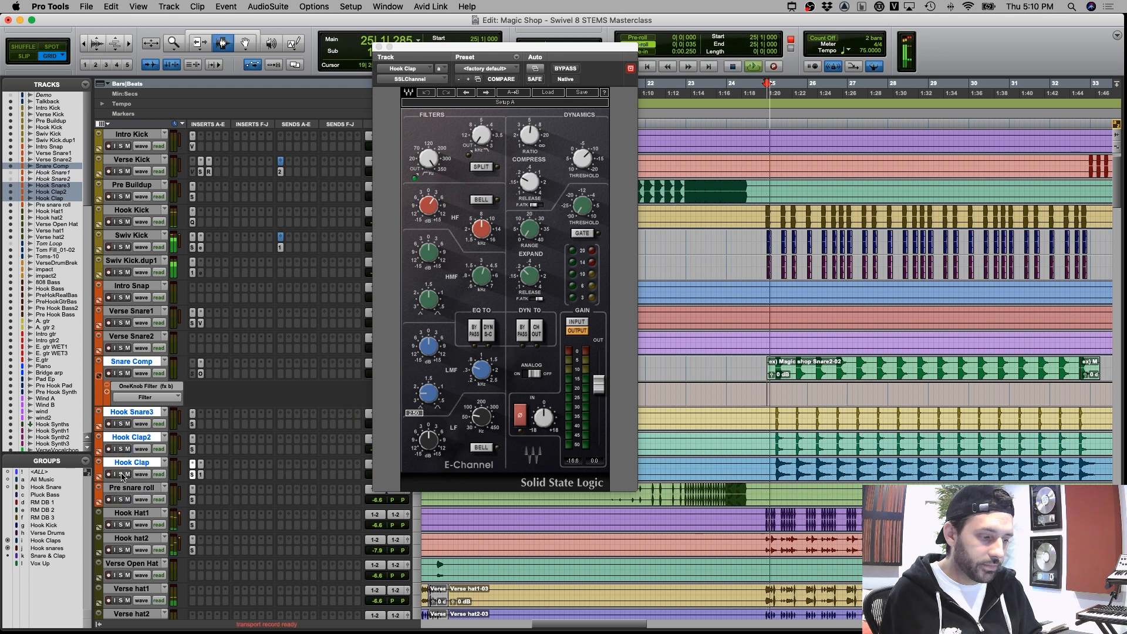
{"action": "left_click", "coordinate": [121, 449]}
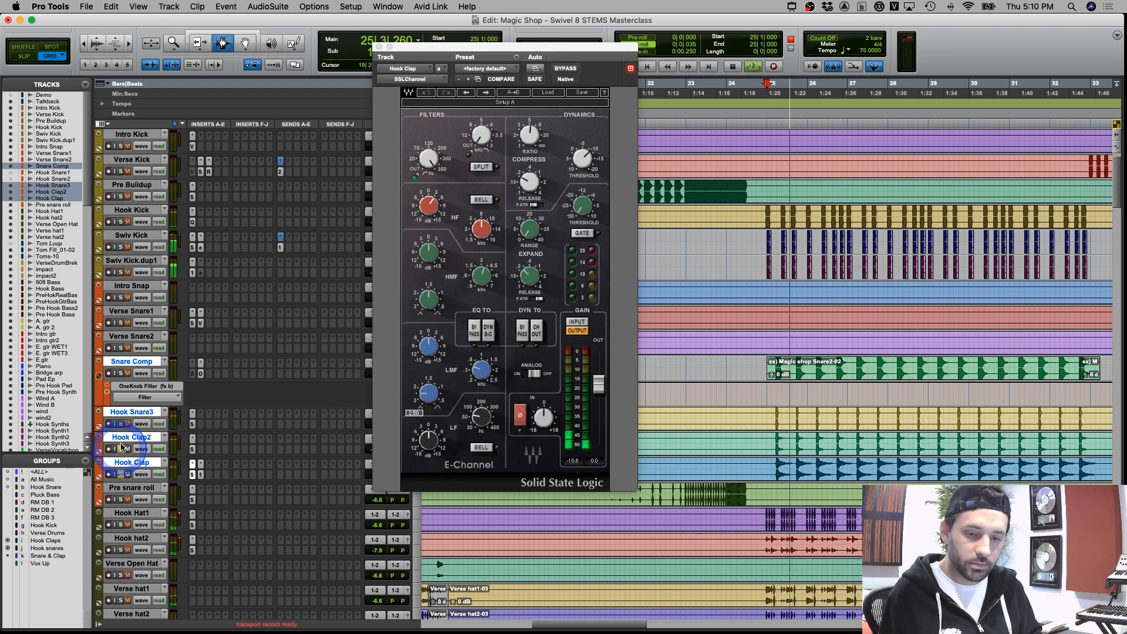
{"action": "left_click", "coordinate": [120, 424]}
{"action": "left_click", "coordinate": [120, 374]}
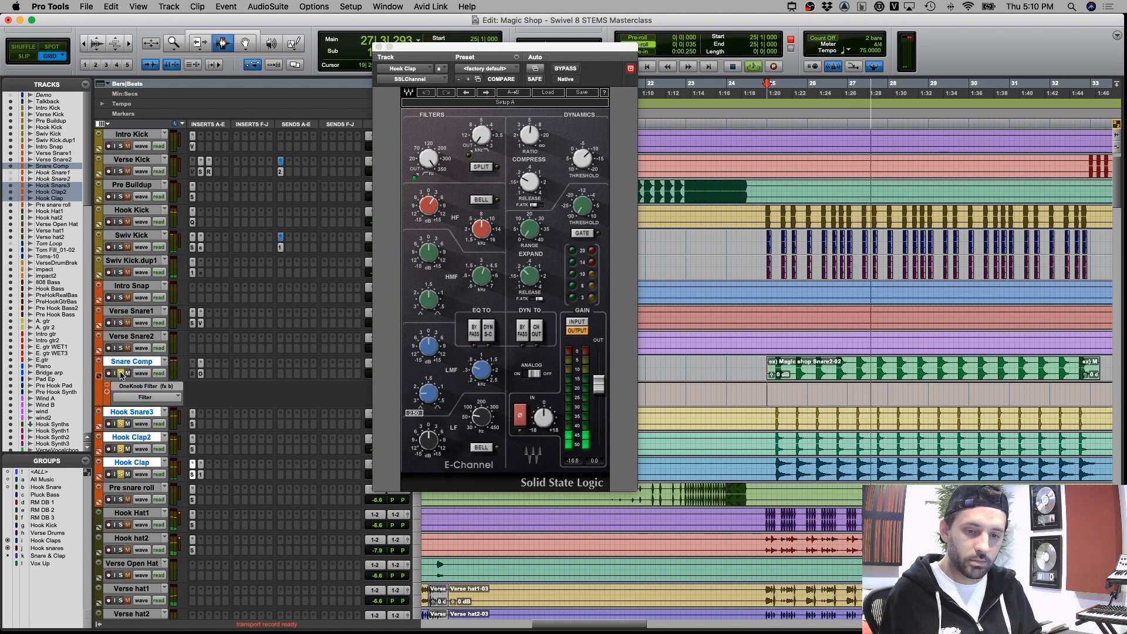
{"action": "key", "text": "space"}
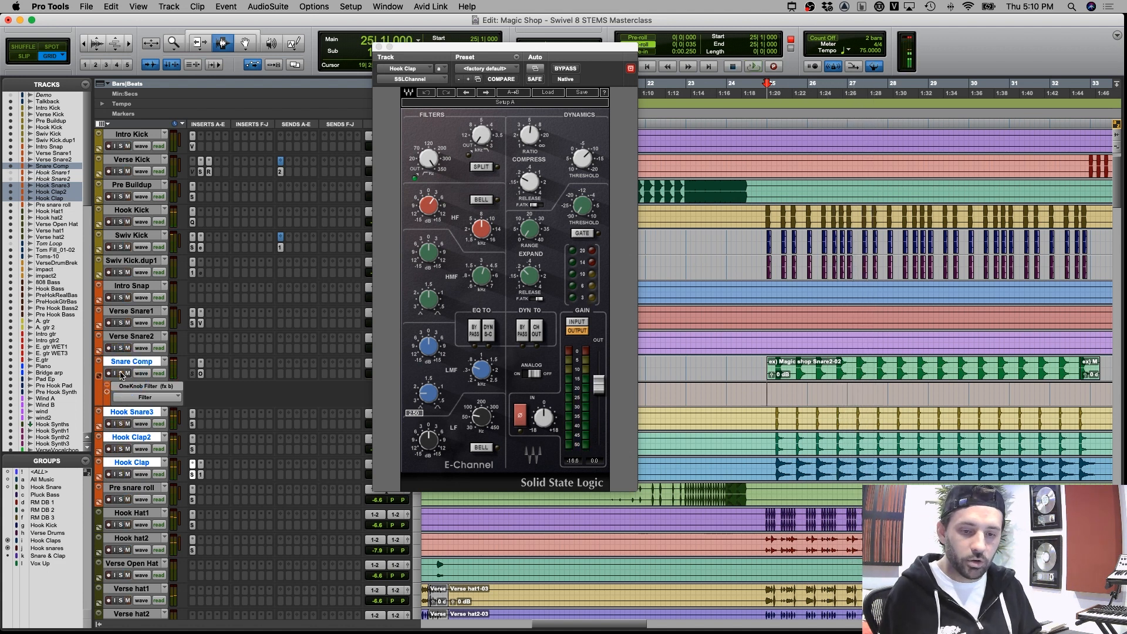
Close the SSLChannel and select the hook from 25|1|000 to 32|3|480 across Hook Hat1 through Verse hat2
{"action": "key", "text": "r"}
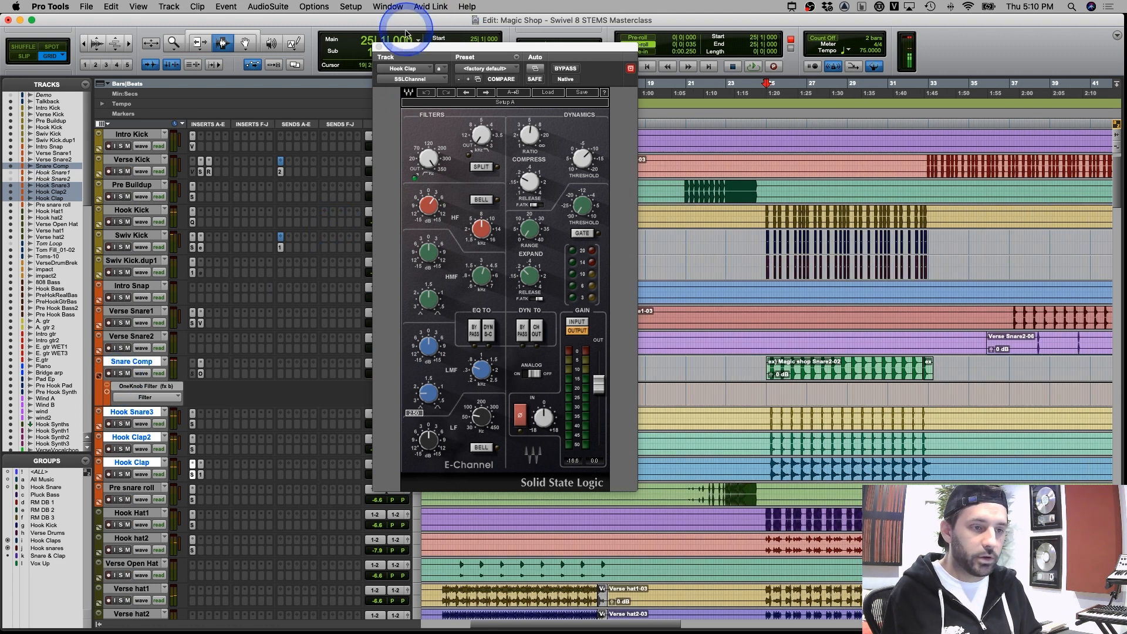
{"action": "left_click", "coordinate": [379, 47]}
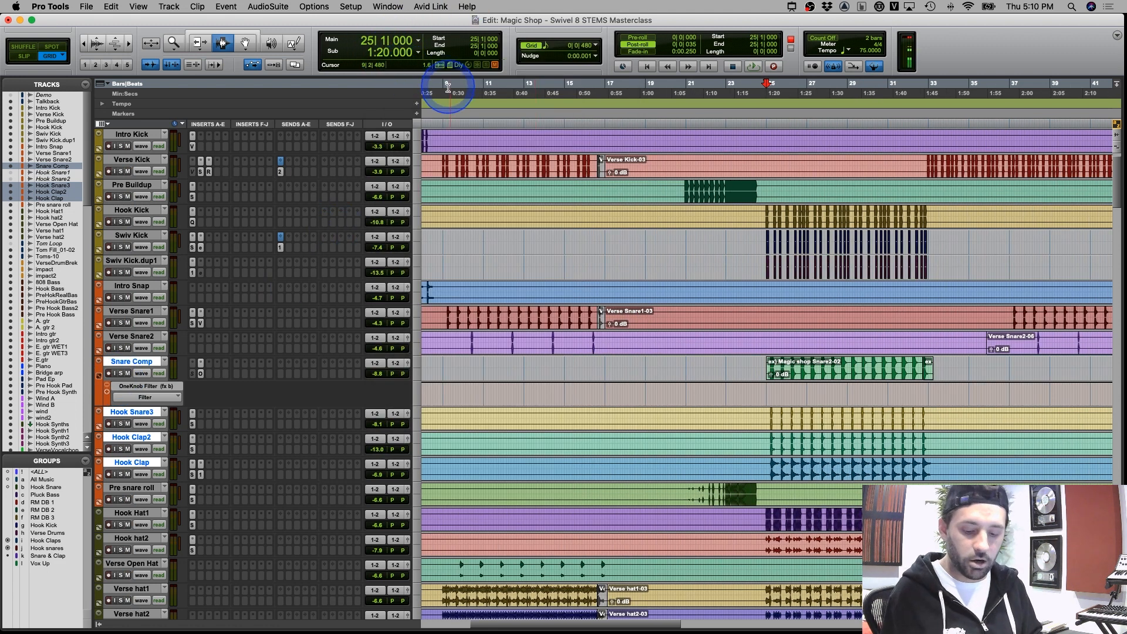
{"action": "left_click", "coordinate": [830, 456]}
{"action": "key", "text": "t"}
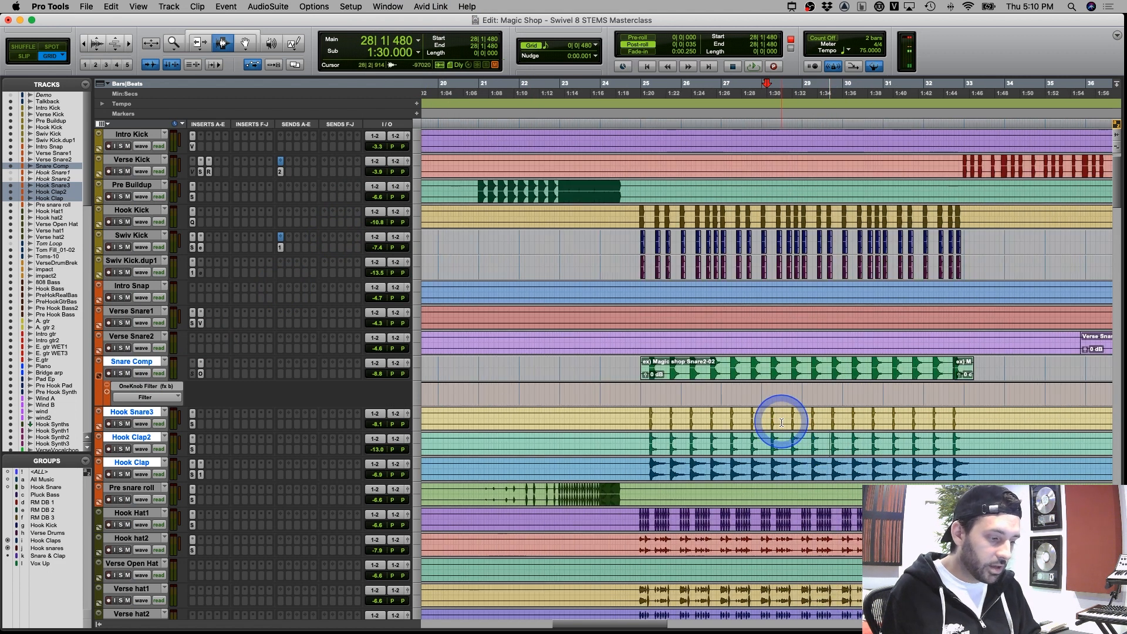
{"action": "scroll", "coordinate": [780, 421], "scroll_direction": "down", "scroll_amount": 3}
{"action": "left_click_drag", "start_coordinate": [673, 441], "coordinate": [969, 546]}
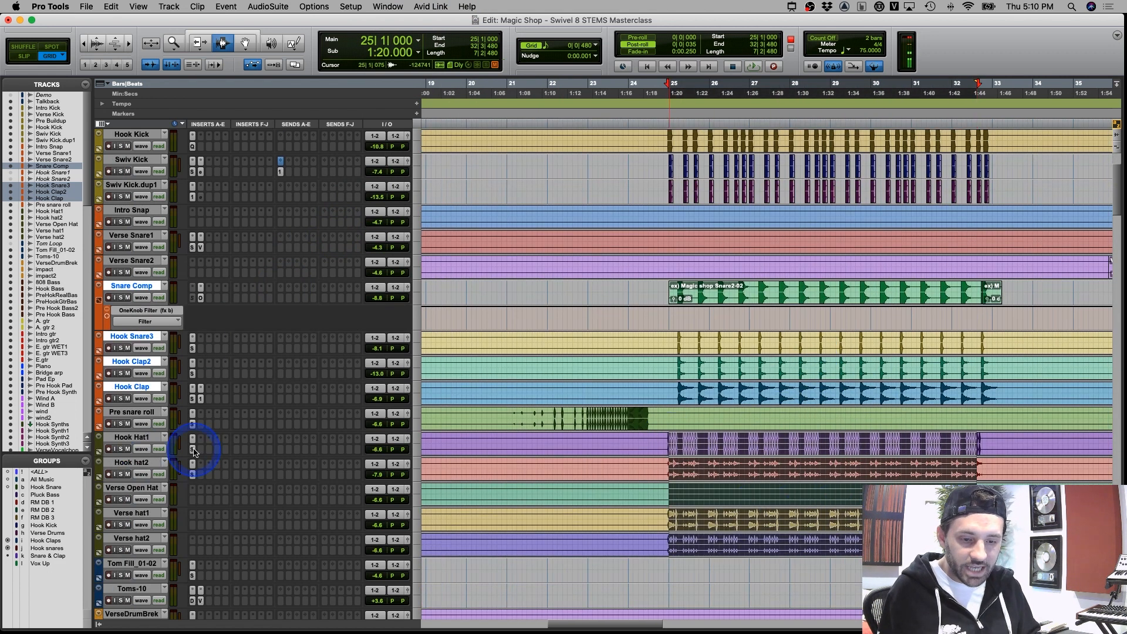
View the SSLChannel settings on Hook Hat1 and Hook hat2, and close the plug-in window
{"action": "left_click", "coordinate": [193, 449]}
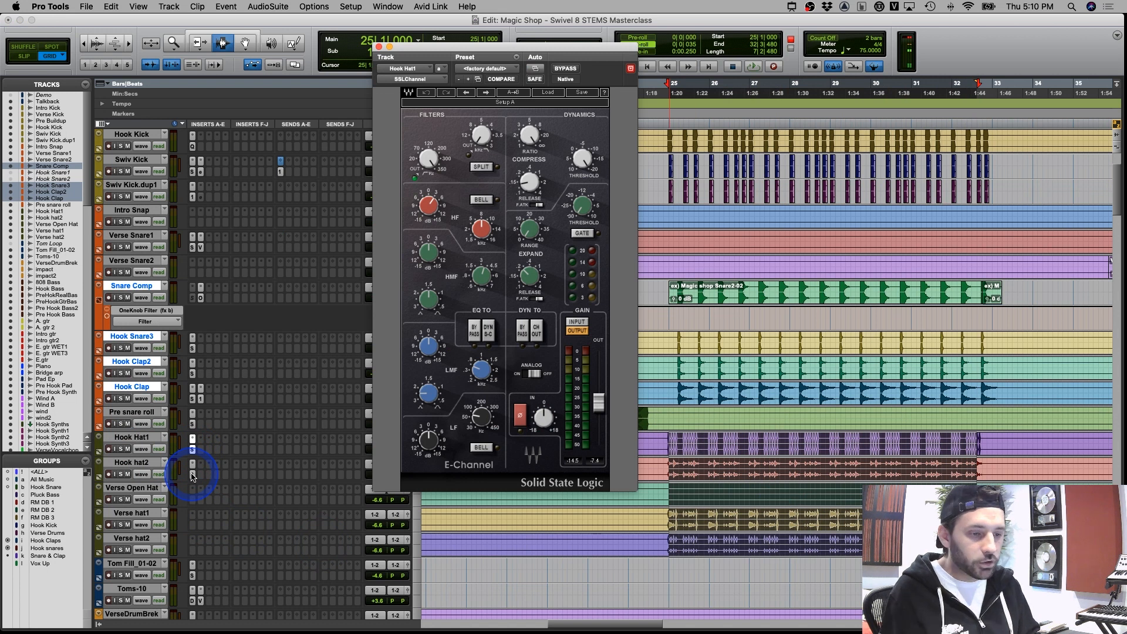
{"action": "left_click", "coordinate": [194, 476]}
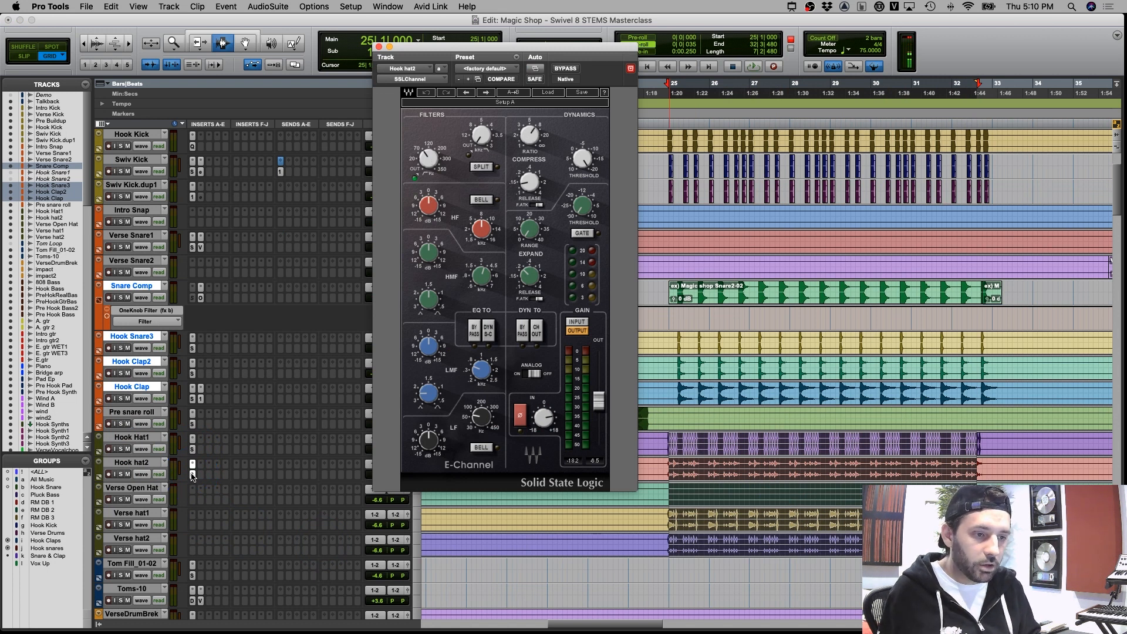
{"action": "left_click", "coordinate": [193, 476]}
Select the tracks Hook Hat1 through Verse hat2, extend the selection start to 24|4|480, and play with all five hat tracks soloed
{"action": "left_click", "coordinate": [130, 437]}
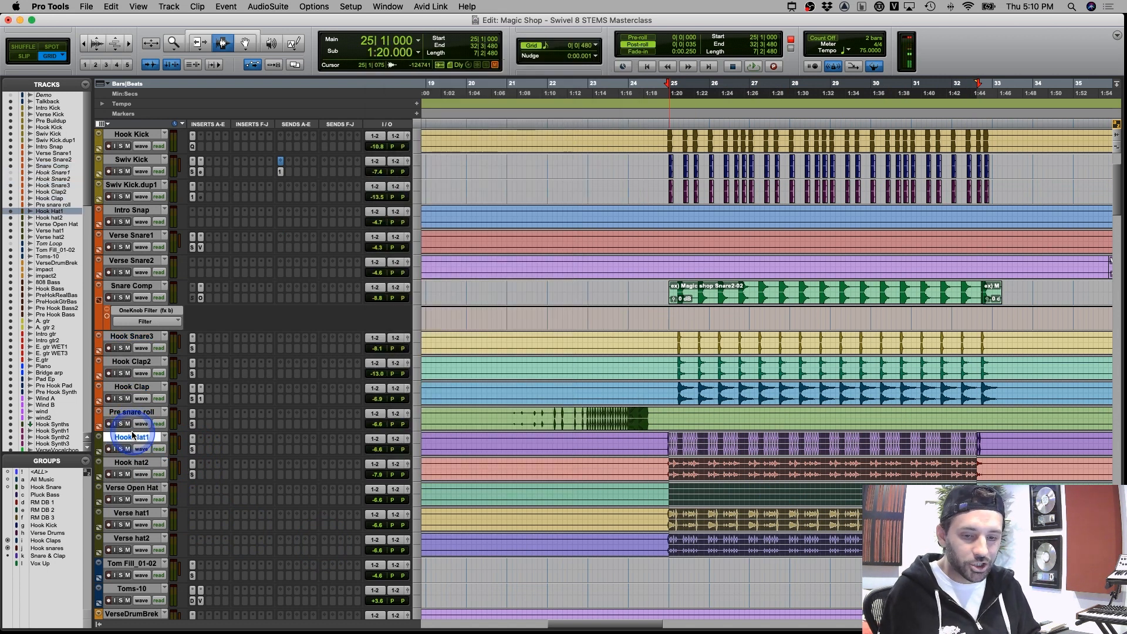
{"action": "left_click", "coordinate": [130, 539], "text": "shift"}
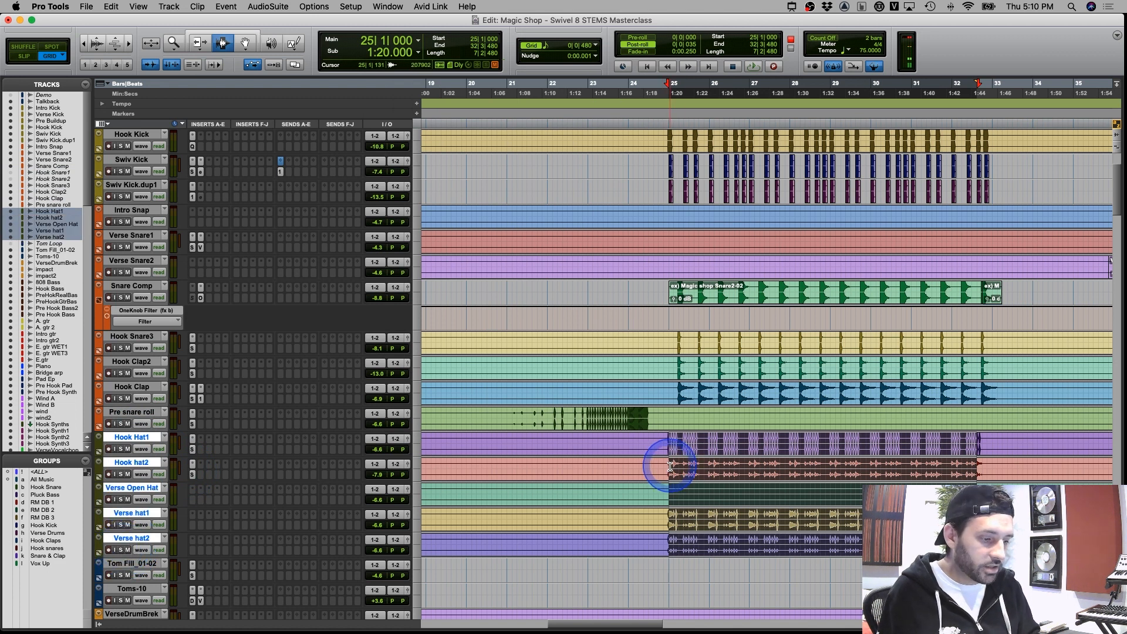
{"action": "left_click", "coordinate": [664, 466]}
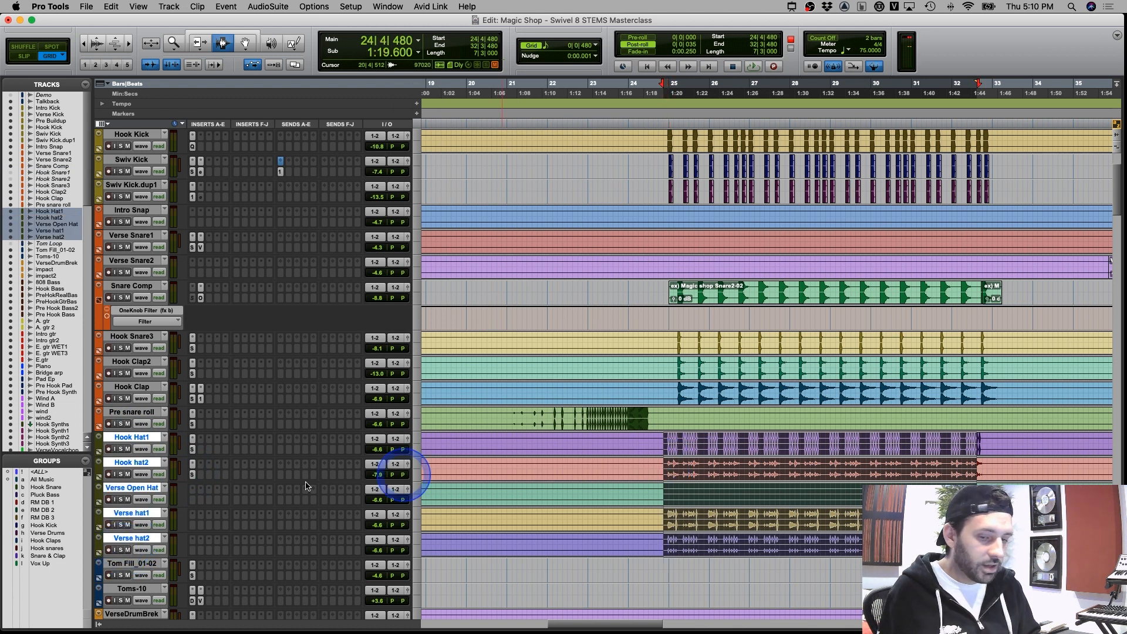
{"action": "key", "text": "space"}
{"action": "left_click", "coordinate": [122, 449]}
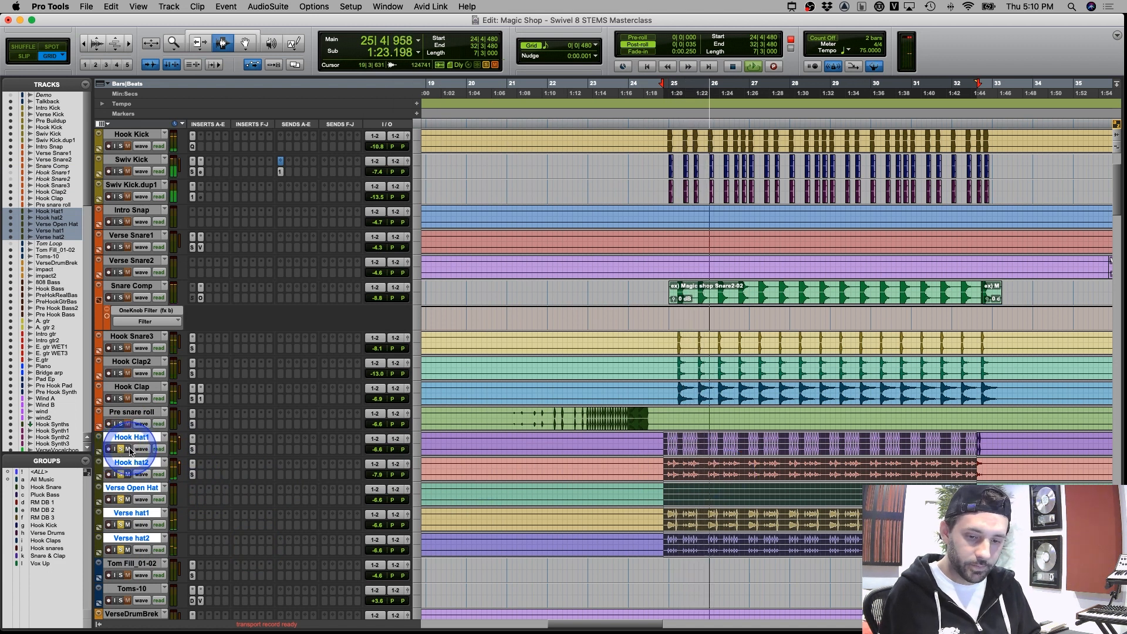
Audition the hat layers during playback by narrowing the solo to Hook Hat1 and adding the other hat tracks back one by one
{"action": "left_click", "coordinate": [121, 550]}
{"action": "left_click", "coordinate": [121, 525]}
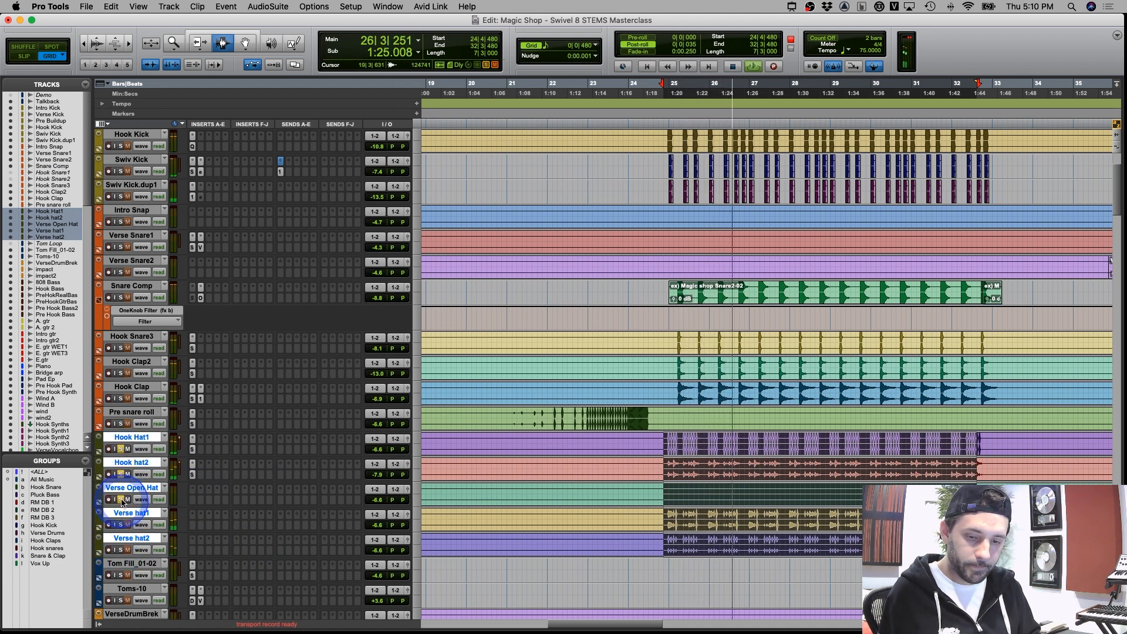
{"action": "left_click", "coordinate": [121, 499]}
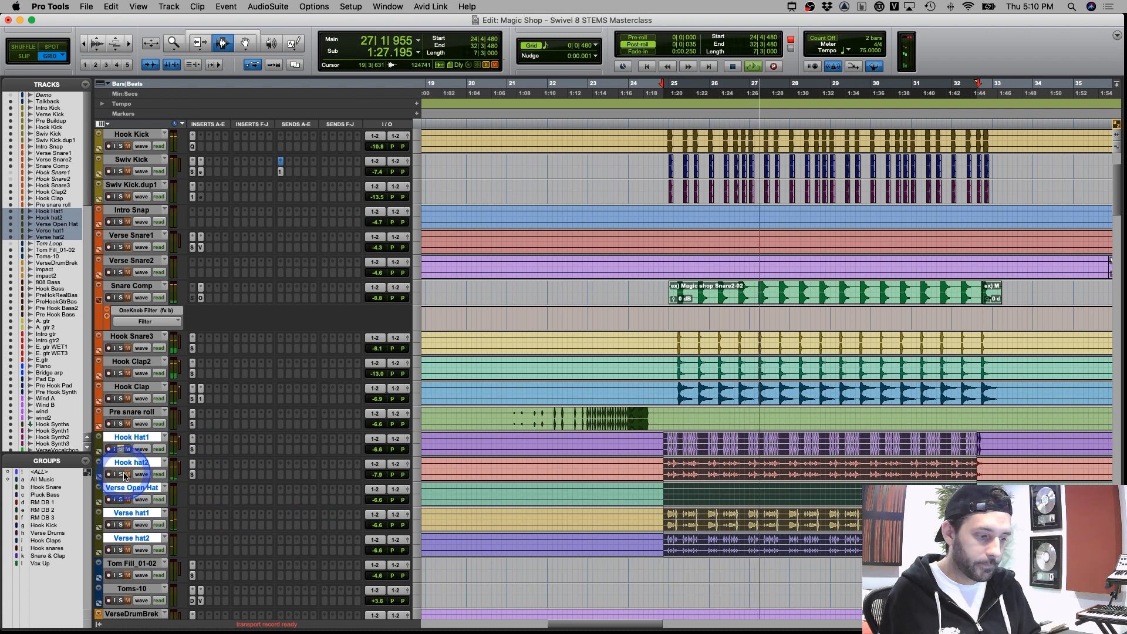
{"action": "left_click", "coordinate": [121, 474]}
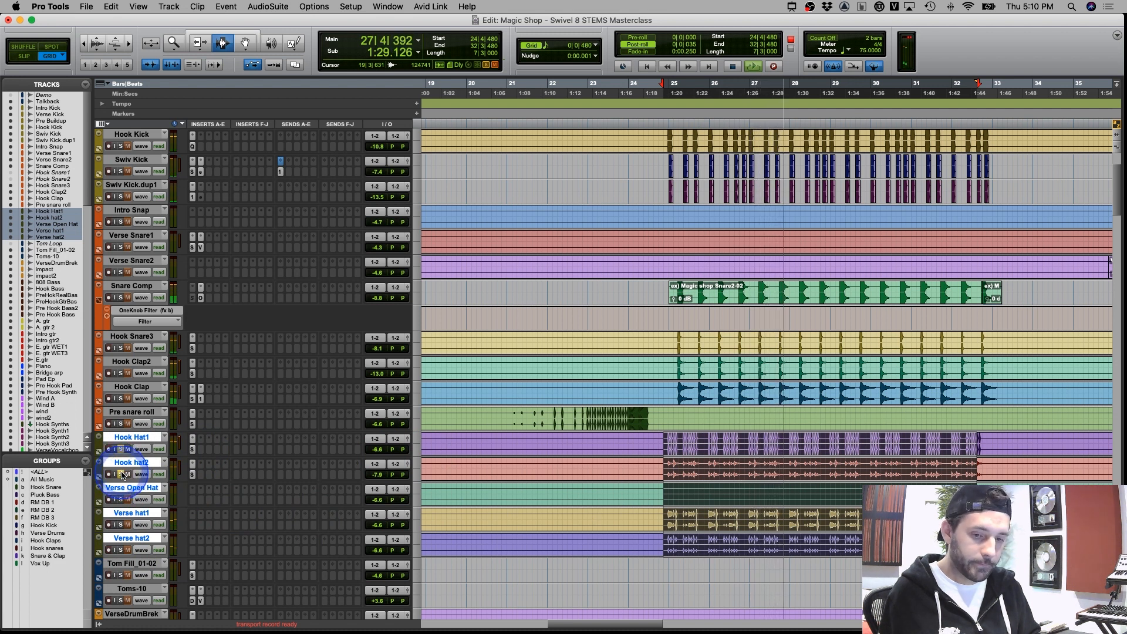
{"action": "left_click", "coordinate": [121, 500]}
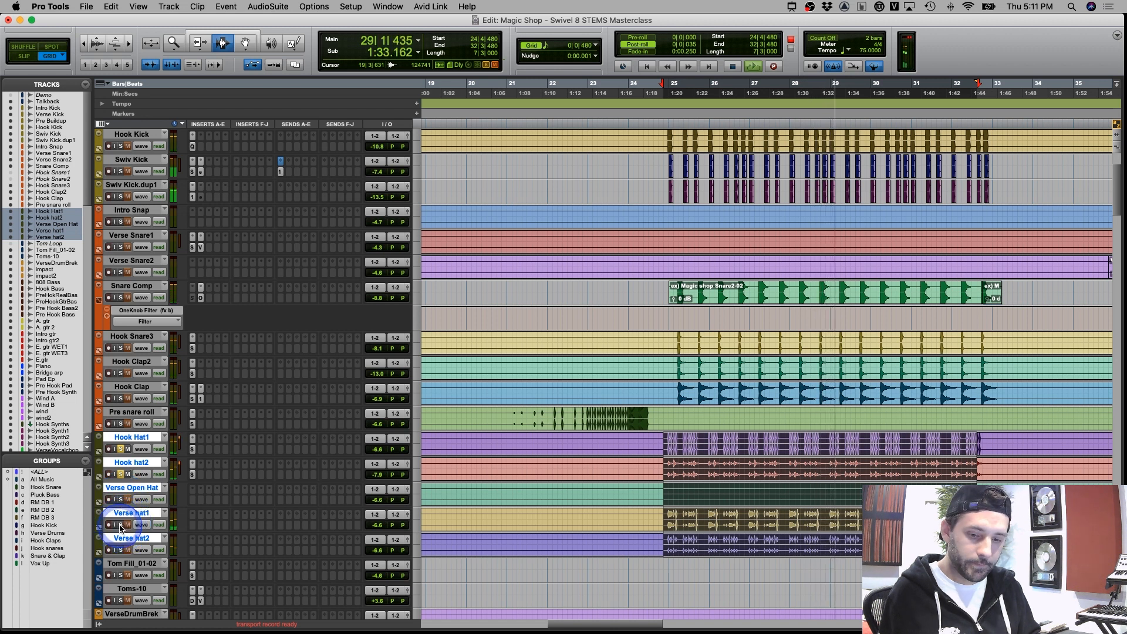
{"action": "left_click", "coordinate": [120, 524]}
{"action": "left_click", "coordinate": [121, 550]}
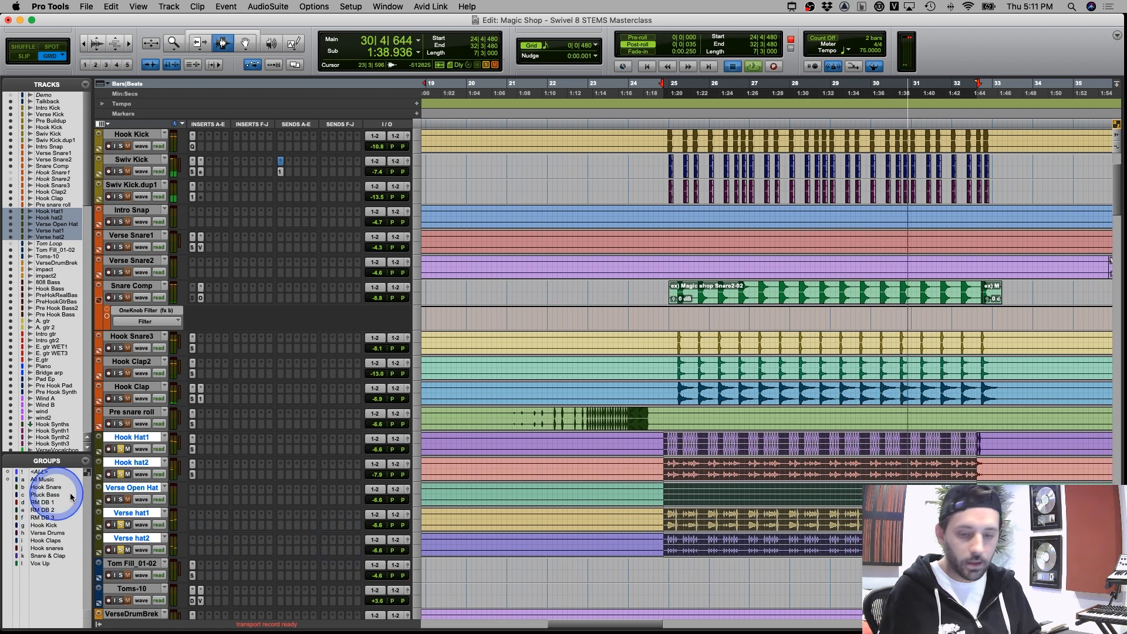
{"action": "key", "text": "space"}
Place the playback start at 24|4|480 on the Hook Bass track, just before the first hook
{"action": "key", "text": "r"}
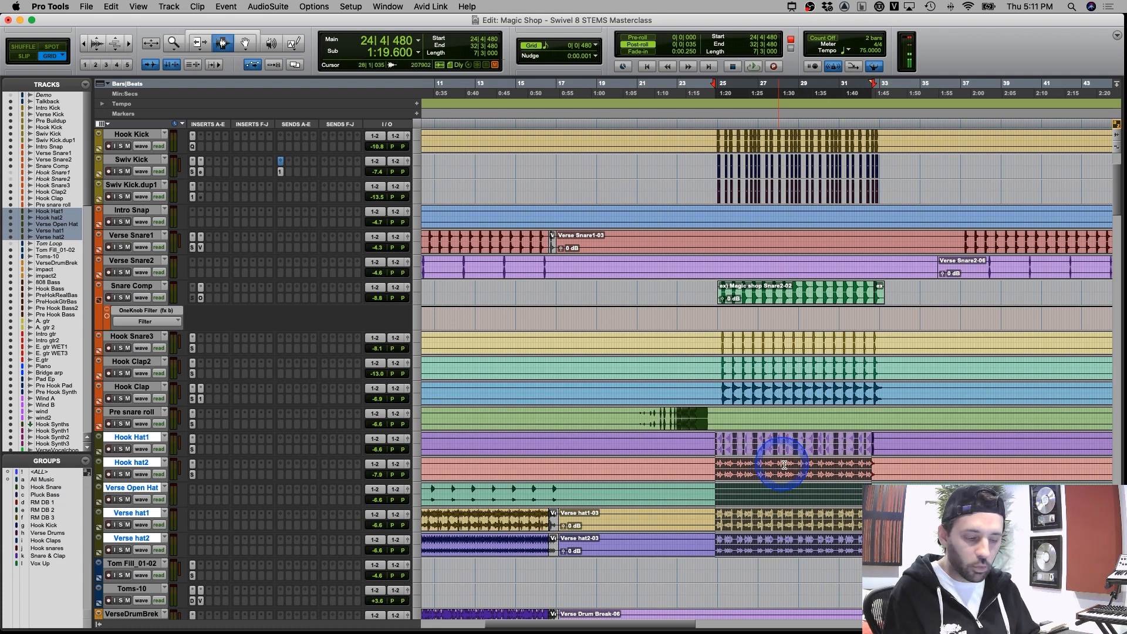
{"action": "key", "text": "r"}
{"action": "left_click_drag", "start_coordinate": [686, 446], "coordinate": [734, 533]}
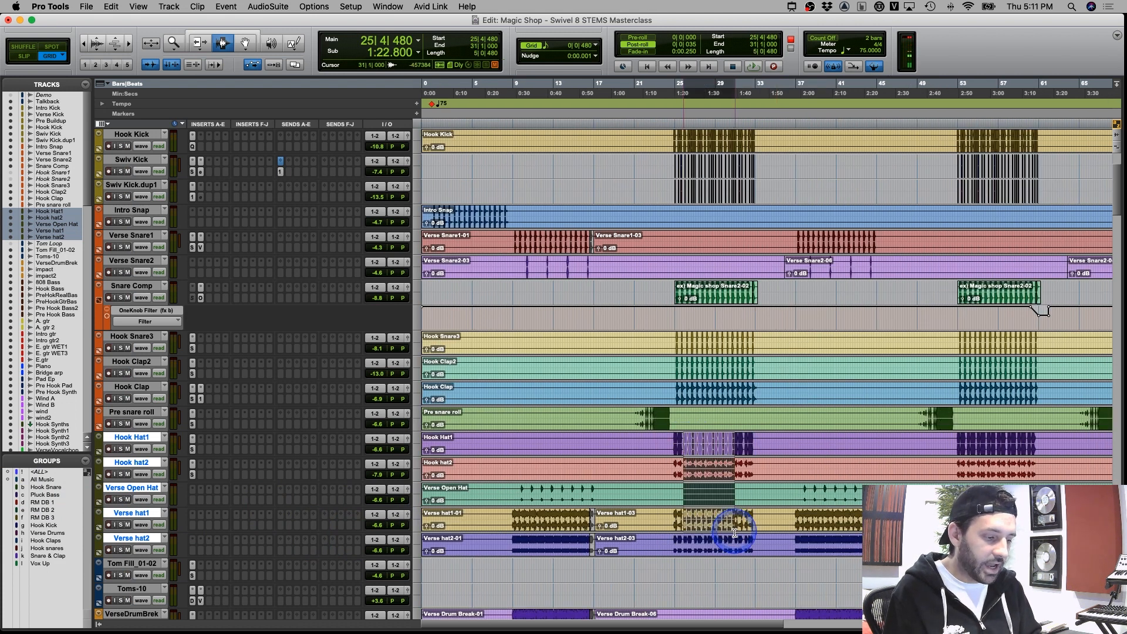
{"action": "left_click", "coordinate": [735, 532]}
{"action": "scroll", "coordinate": [741, 510], "scroll_direction": "down", "scroll_amount": 5}
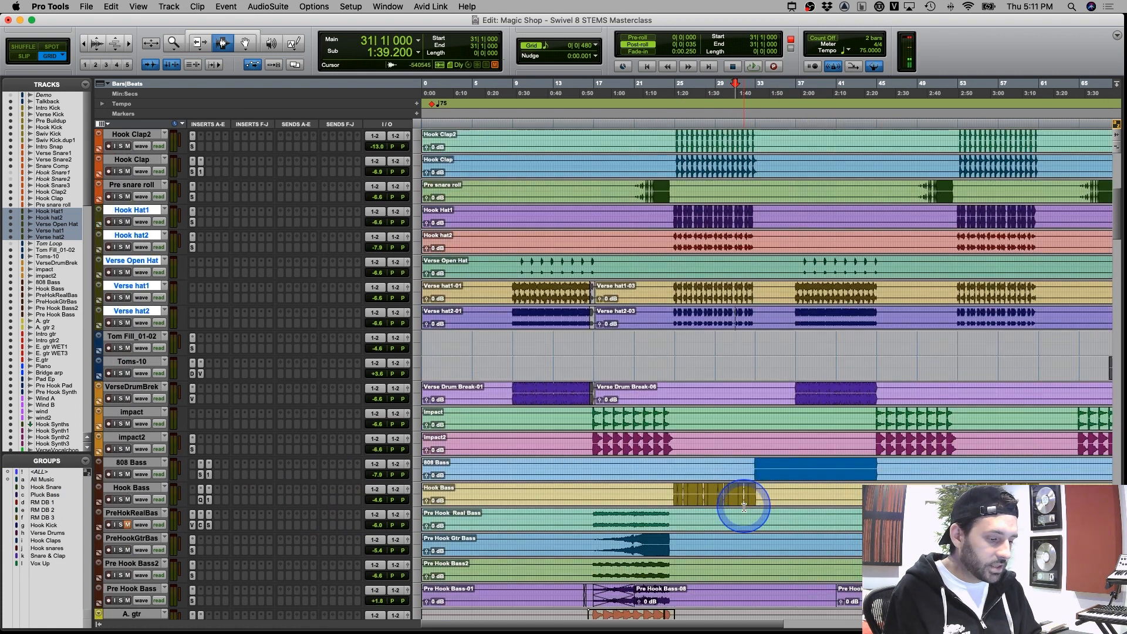
{"action": "scroll", "coordinate": [744, 507], "scroll_direction": "down", "scroll_amount": 1}
{"action": "left_click", "coordinate": [672, 467]}
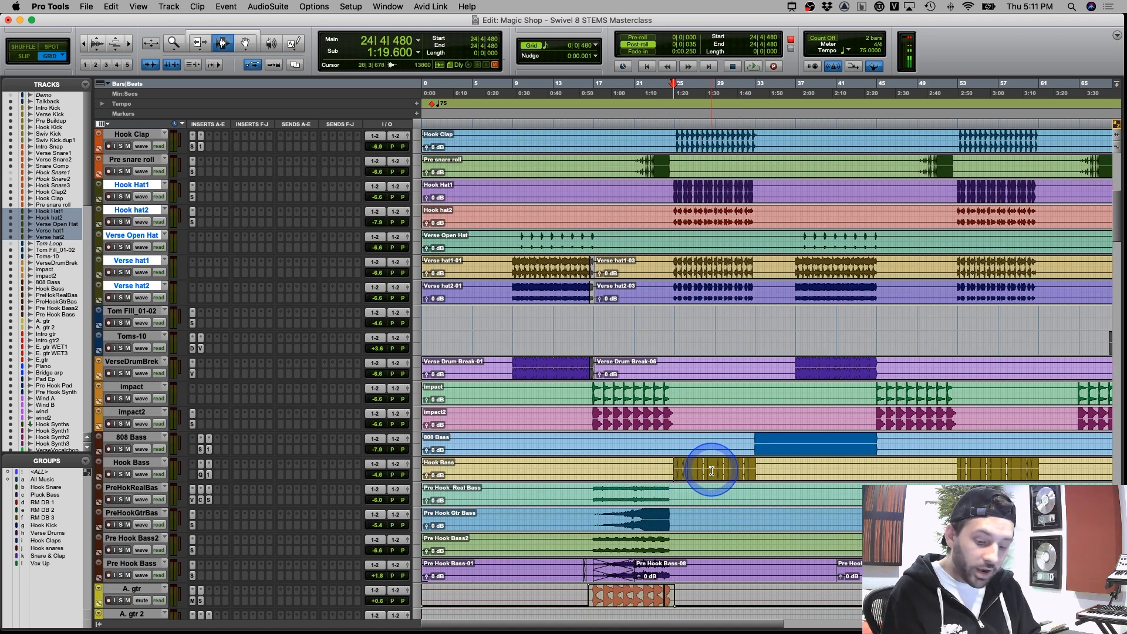
{"action": "key", "text": "t"}
{"action": "key", "text": "t"}
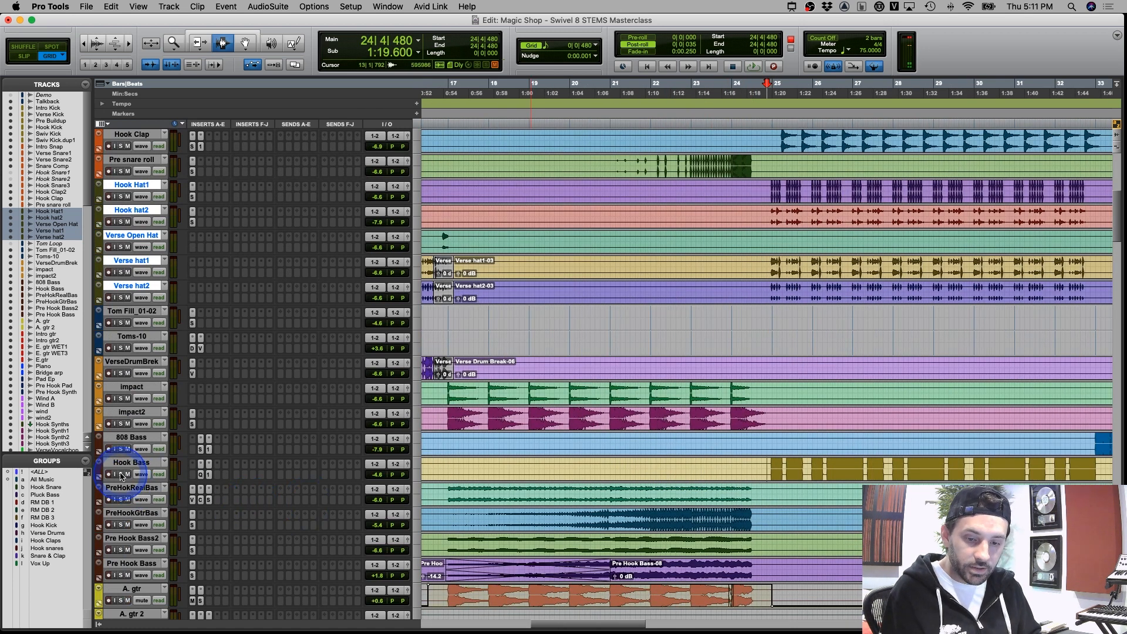
Play the hook with Hook Bass soloed, open its FabFilter Pro-Q 2, and compare the sound with the EQ bypassed and active
{"action": "key", "text": "space"}
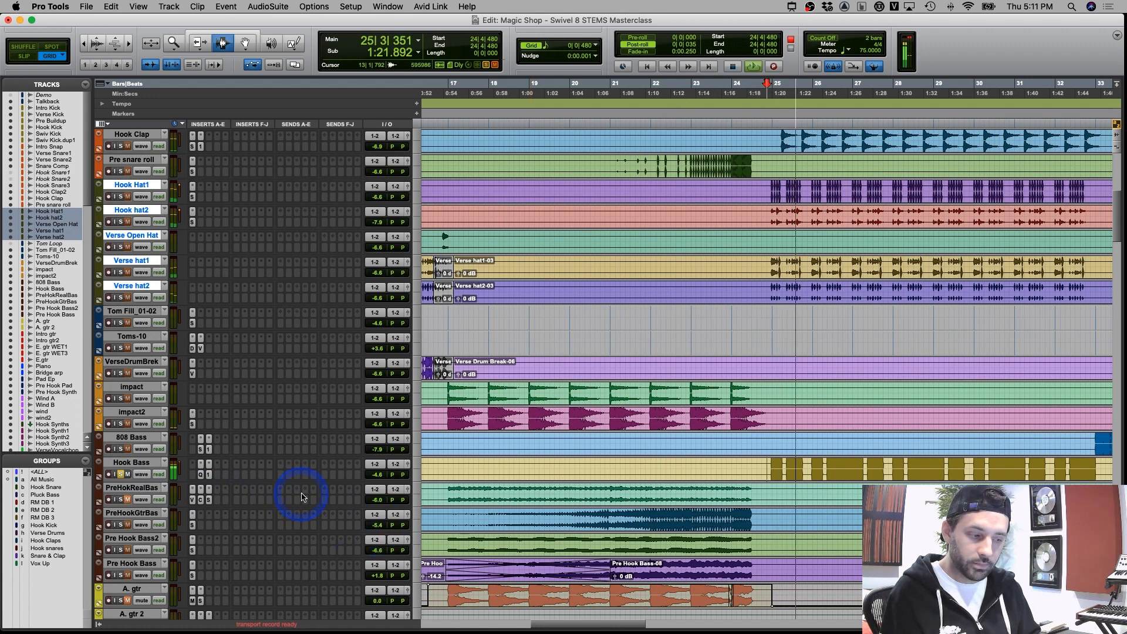
{"action": "left_click", "coordinate": [201, 475]}
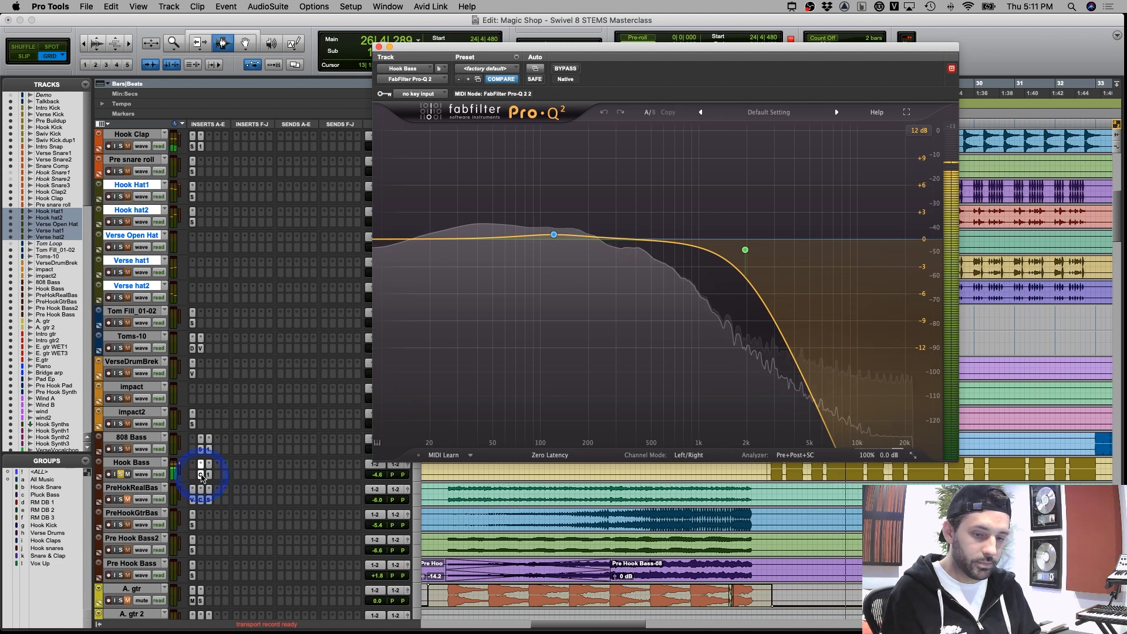
{"action": "left_click", "coordinate": [201, 475], "text": "super"}
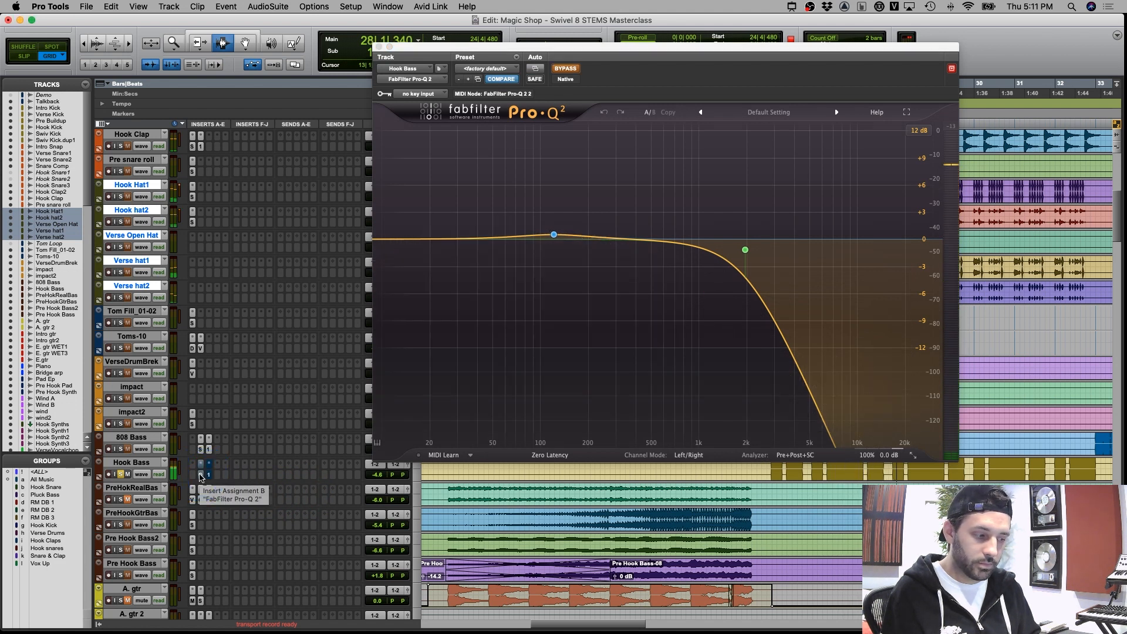
{"action": "left_click", "coordinate": [201, 475], "text": "super"}
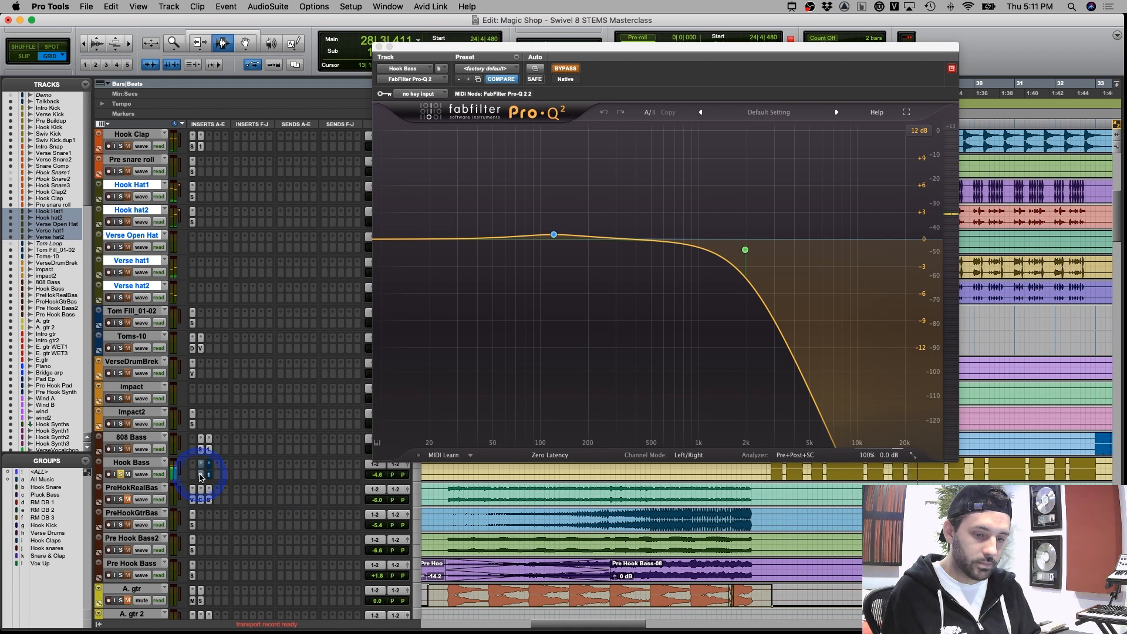
{"action": "key", "text": "space"}
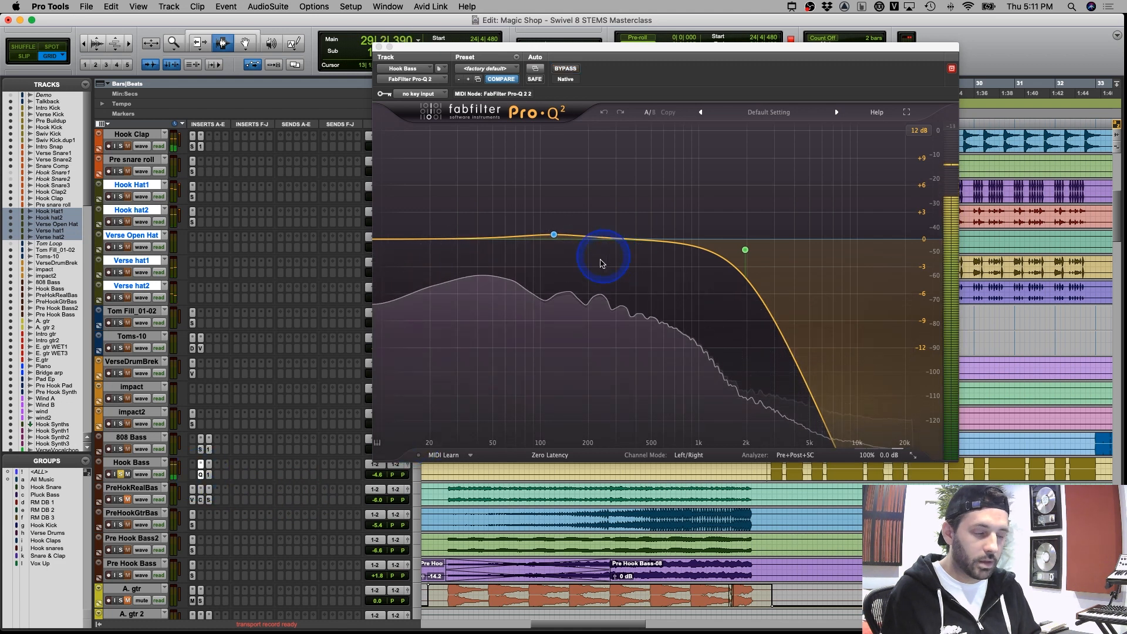
Close the Pro-Q 2 and open the C1 comp plug-in on Hook Bass
{"action": "left_click", "coordinate": [378, 48]}
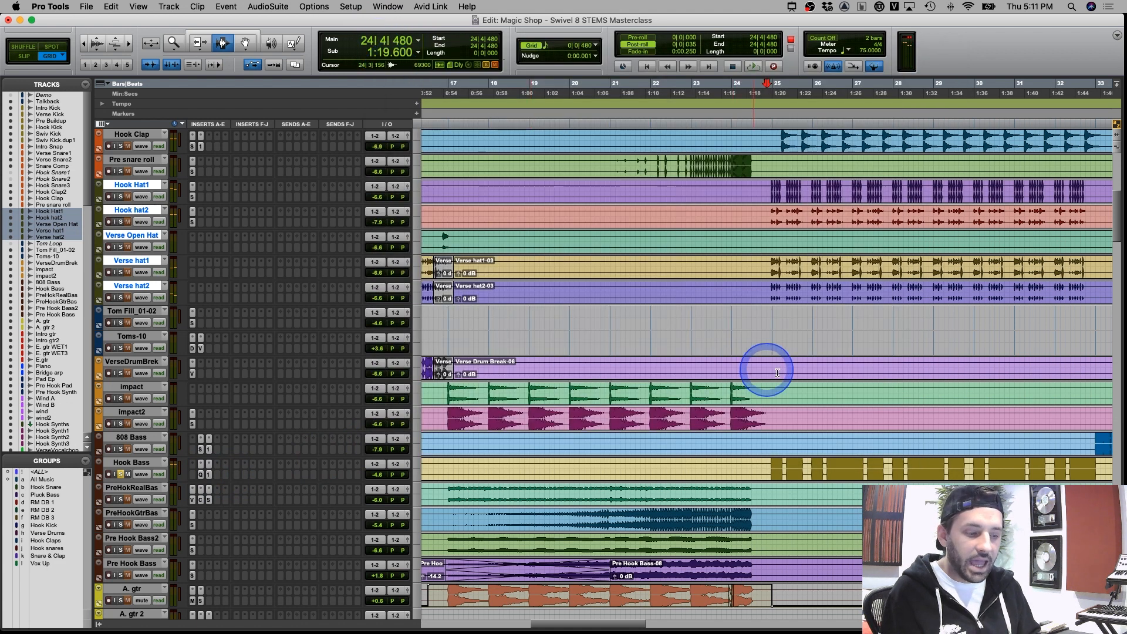
{"action": "left_click", "coordinate": [209, 475]}
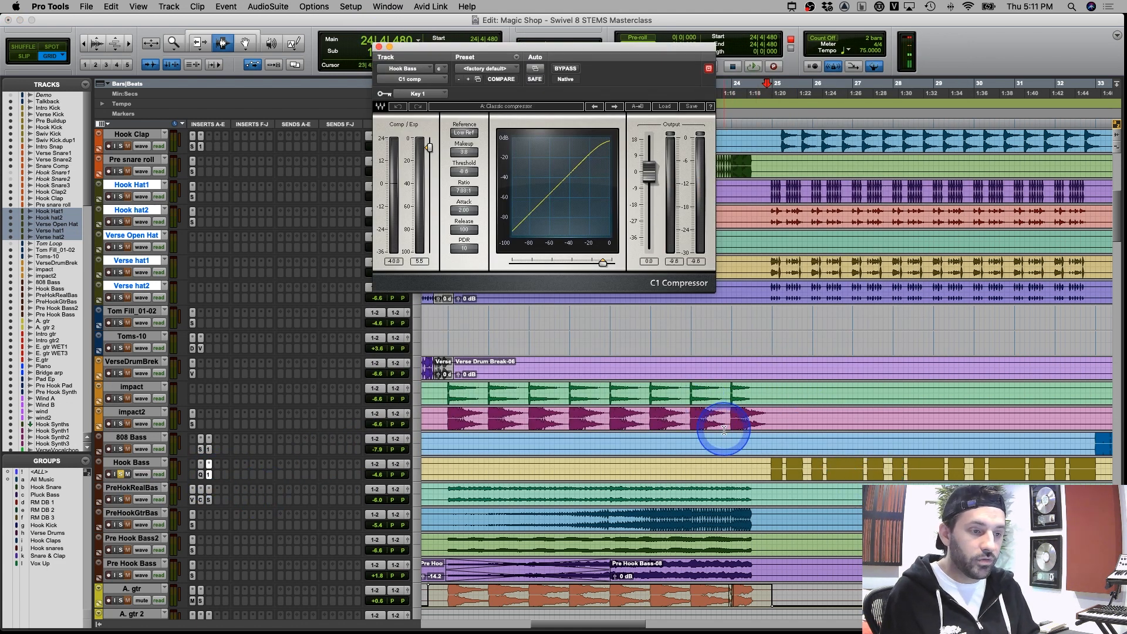
Move the C1 Compressor window off the edit controls and open send a on the Swiv Kick track to show its Key 1 routing
{"action": "scroll", "coordinate": [726, 431], "scroll_direction": "up", "scroll_amount": 7}
{"action": "scroll", "coordinate": [724, 430], "scroll_direction": "up", "scroll_amount": 7}
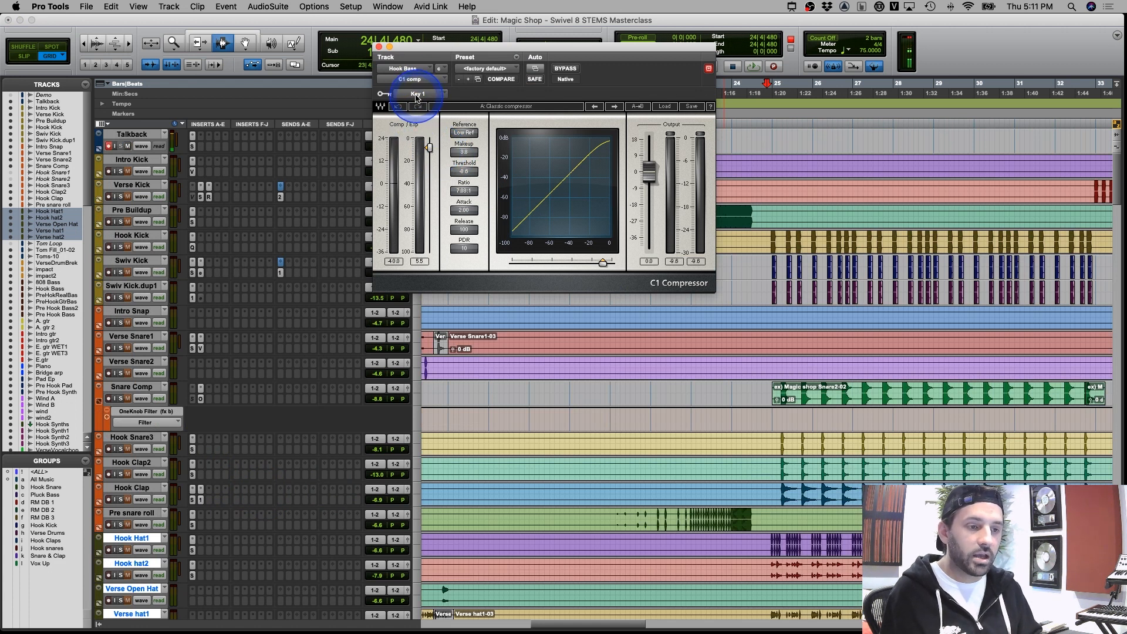
{"action": "left_click_drag", "start_coordinate": [439, 52], "coordinate": [458, 247]}
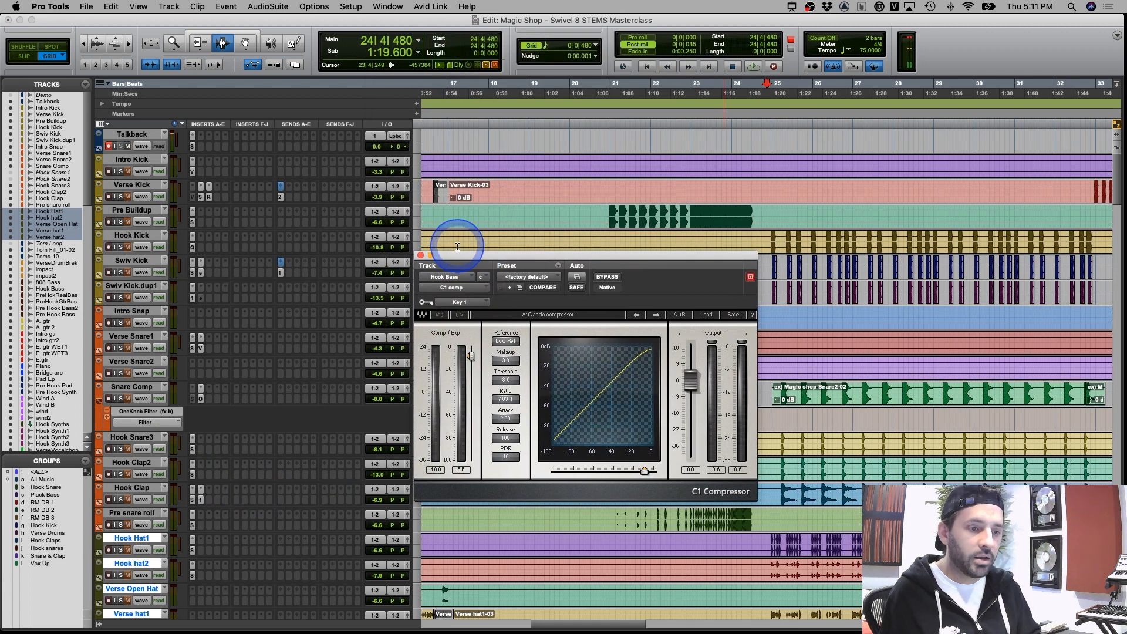
{"action": "left_click", "coordinate": [280, 272]}
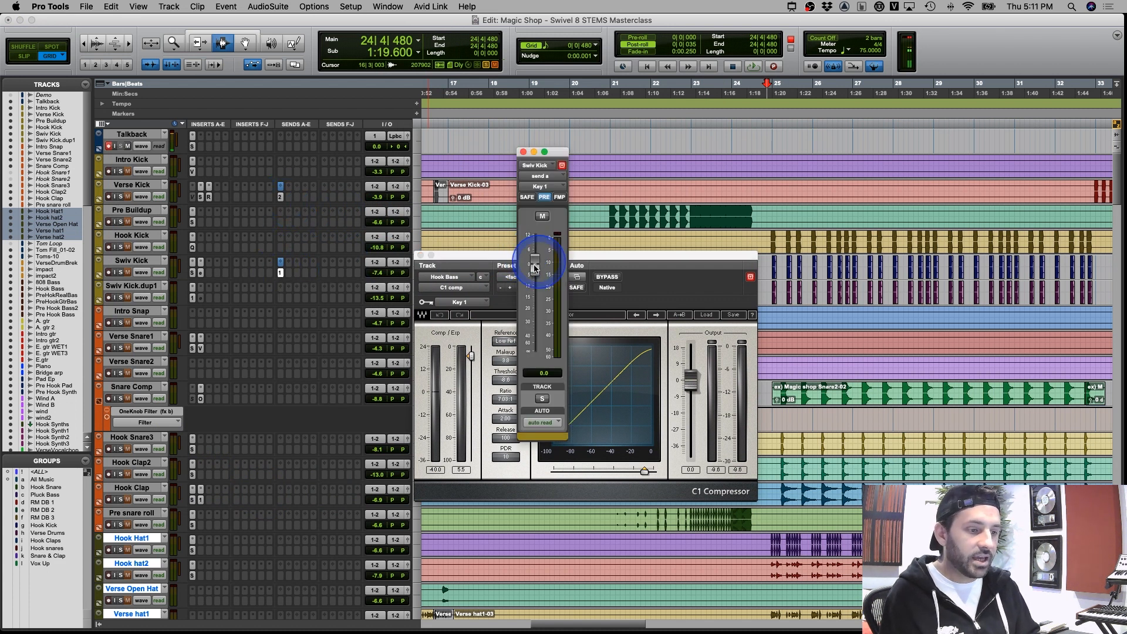
Close the C1 Compressor, select the Swiv Kick track and highlight its kick hits from the start of the hook
{"action": "left_click_drag", "start_coordinate": [767, 259], "coordinate": [1072, 262]}
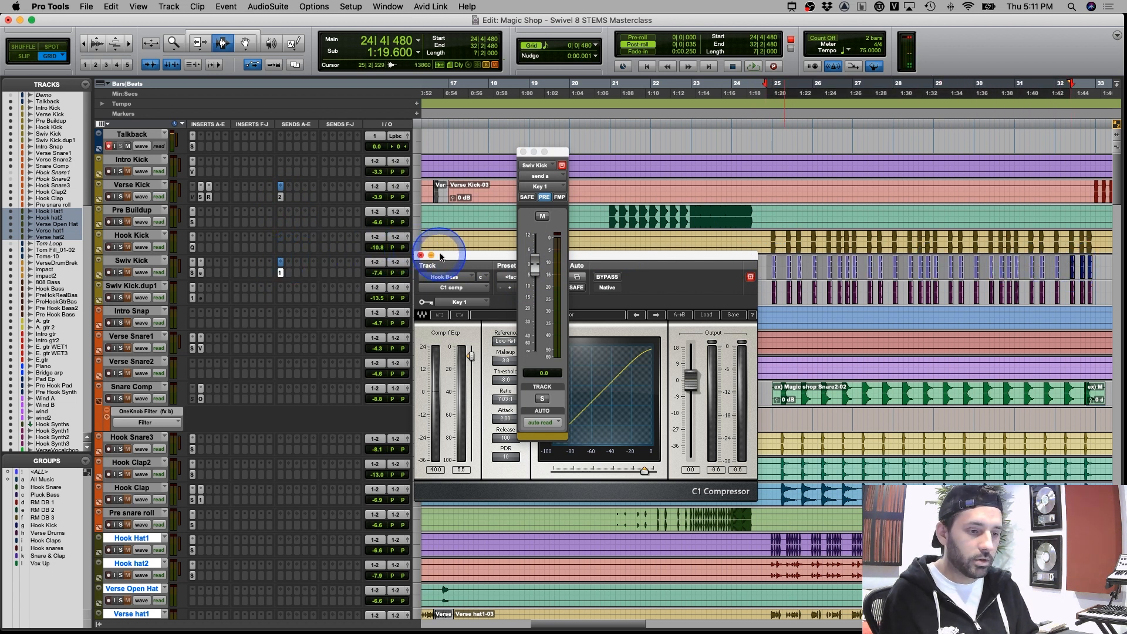
{"action": "left_click_drag", "start_coordinate": [440, 252], "coordinate": [74, 3]}
{"action": "left_click", "coordinate": [204, 255]}
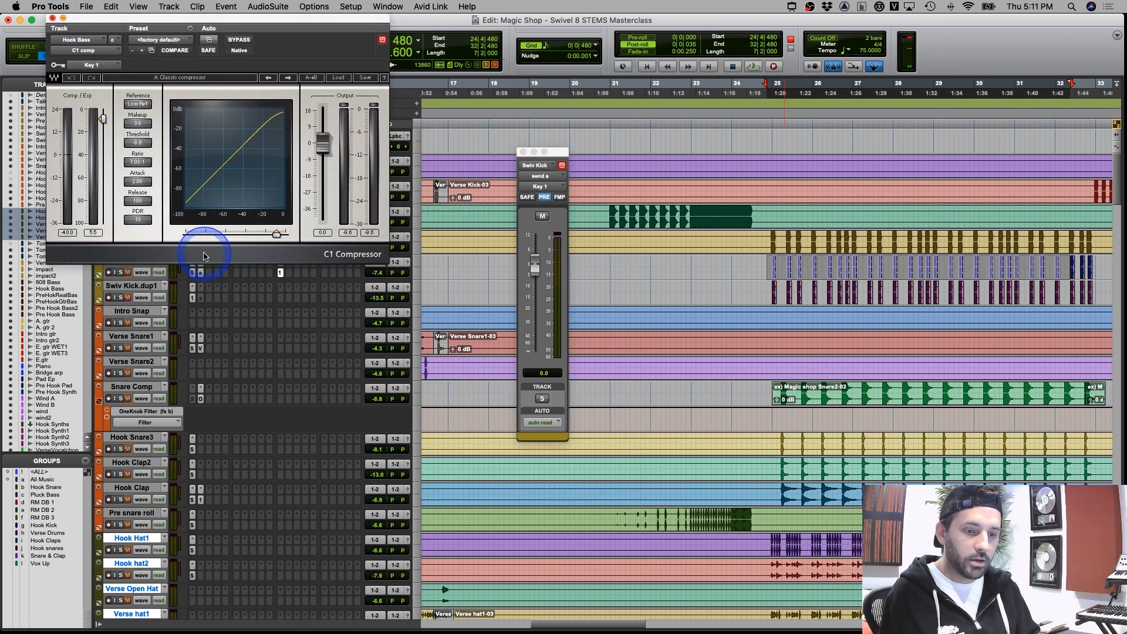
{"action": "left_click", "coordinate": [53, 19]}
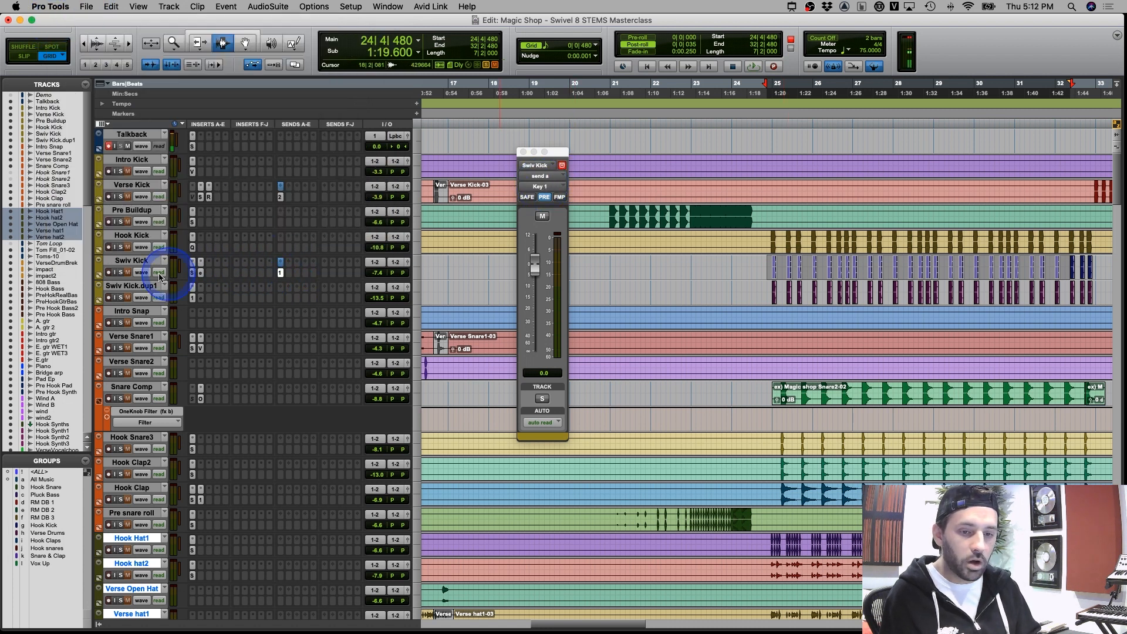
{"action": "left_click", "coordinate": [135, 264]}
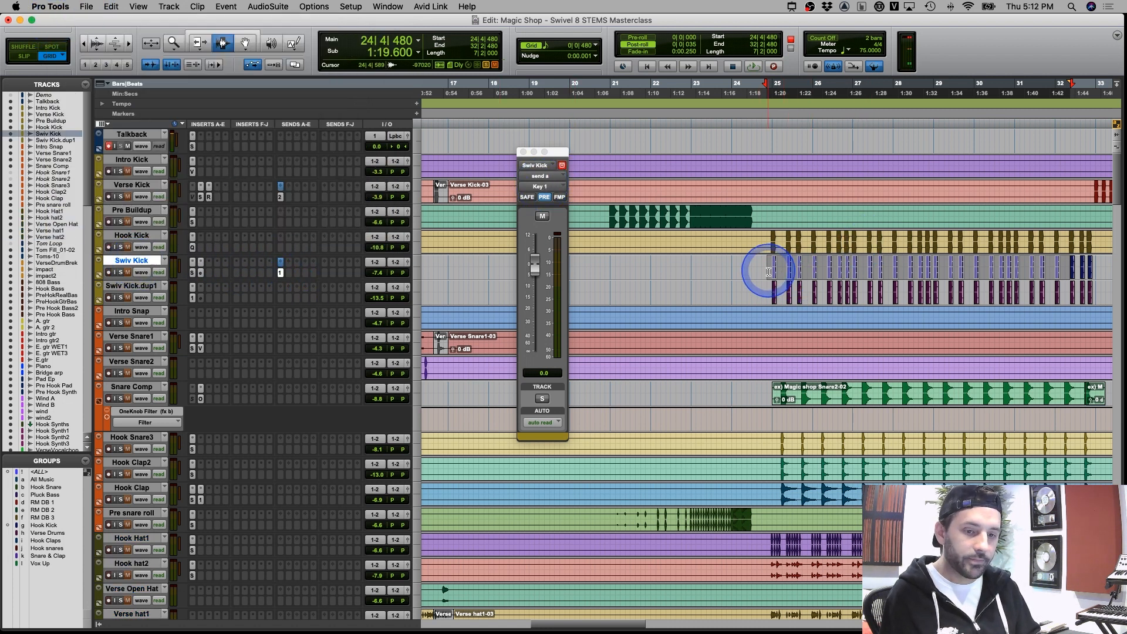
{"action": "left_click_drag", "start_coordinate": [769, 273], "coordinate": [888, 258]}
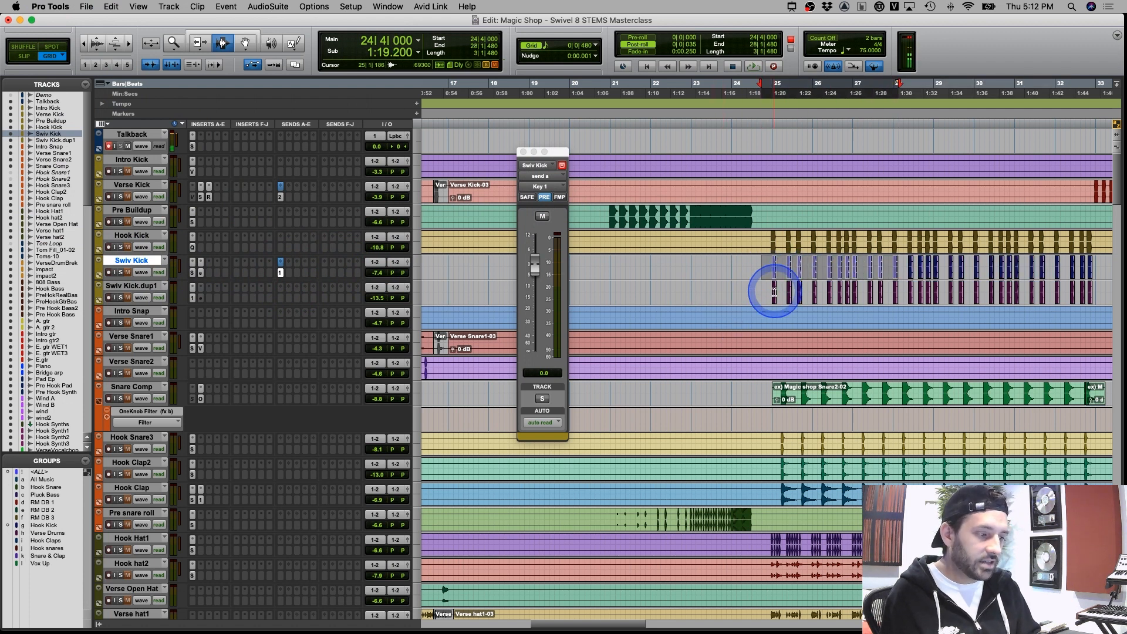
{"action": "left_click_drag", "start_coordinate": [766, 268], "coordinate": [843, 264]}
Play the soloed Hook Bass from 24|4|480 and check its C1 comp against the Swiv Kick send, closing the compressor when finished
{"action": "scroll", "coordinate": [734, 288], "scroll_direction": "down", "scroll_amount": 20}
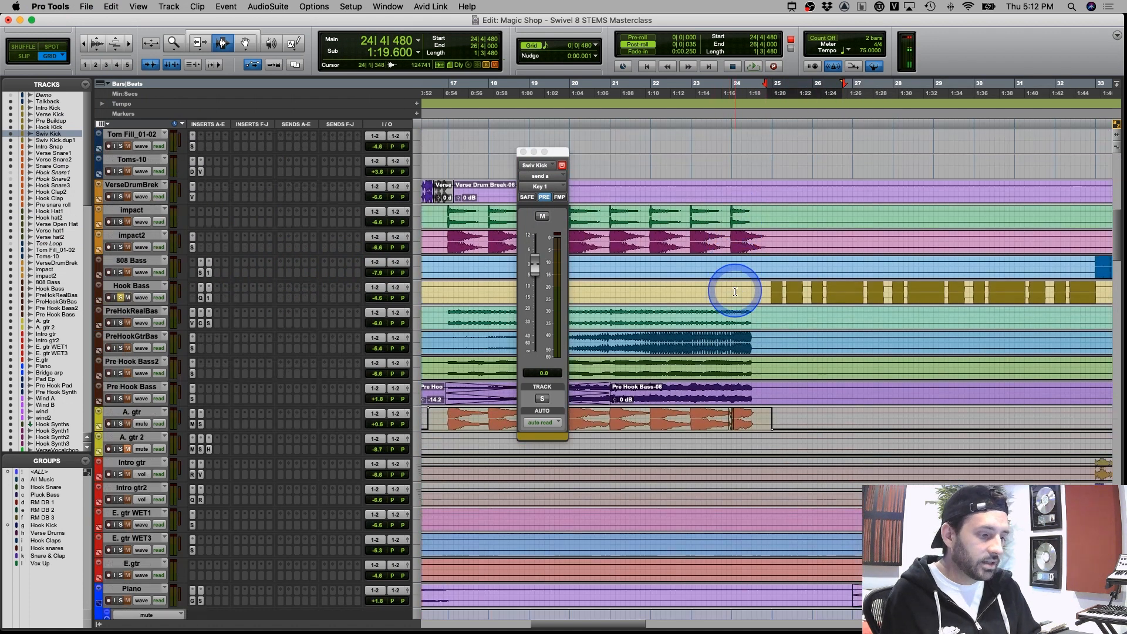
{"action": "scroll", "coordinate": [735, 291], "scroll_direction": "down", "scroll_amount": 10}
{"action": "scroll", "coordinate": [757, 307], "scroll_direction": "up", "scroll_amount": 12}
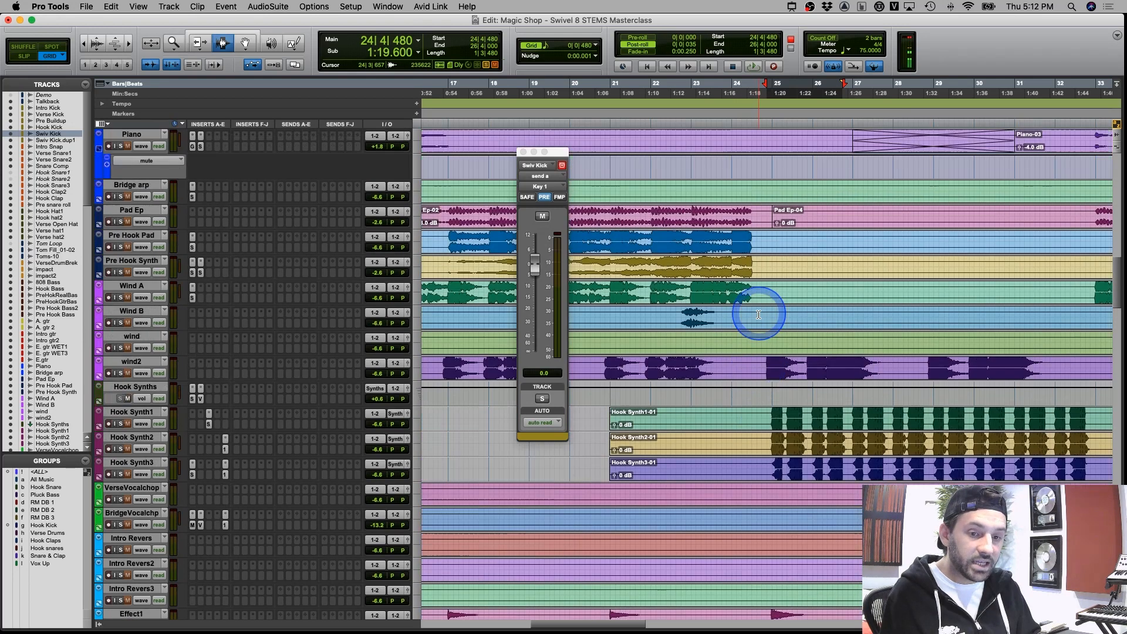
{"action": "scroll", "coordinate": [757, 311], "scroll_direction": "up", "scroll_amount": 15}
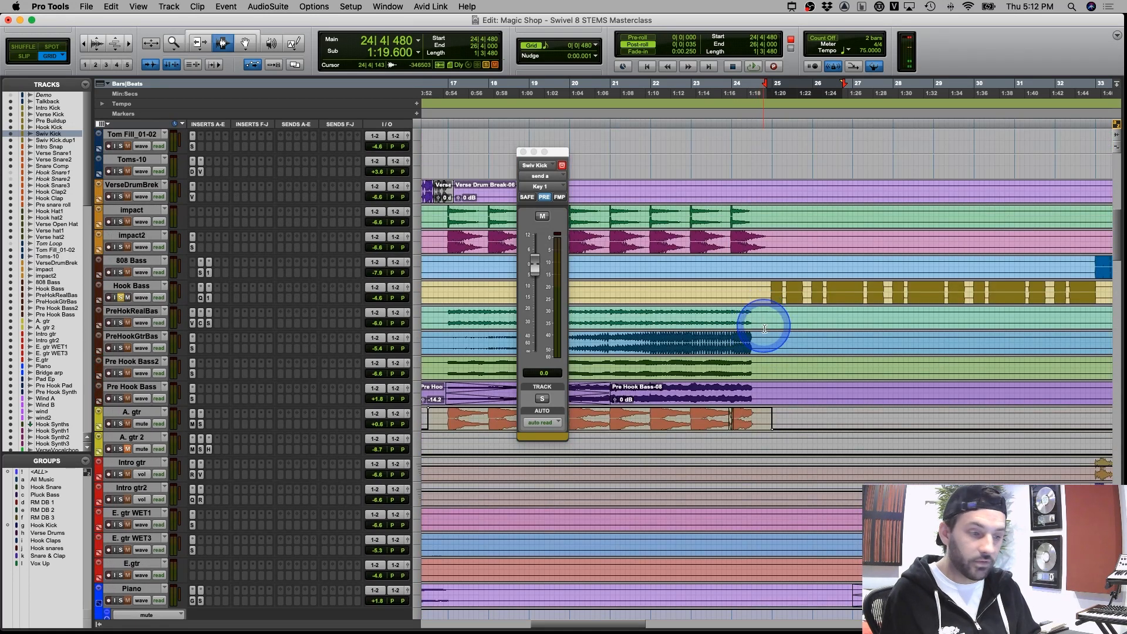
{"action": "left_click", "coordinate": [767, 290]}
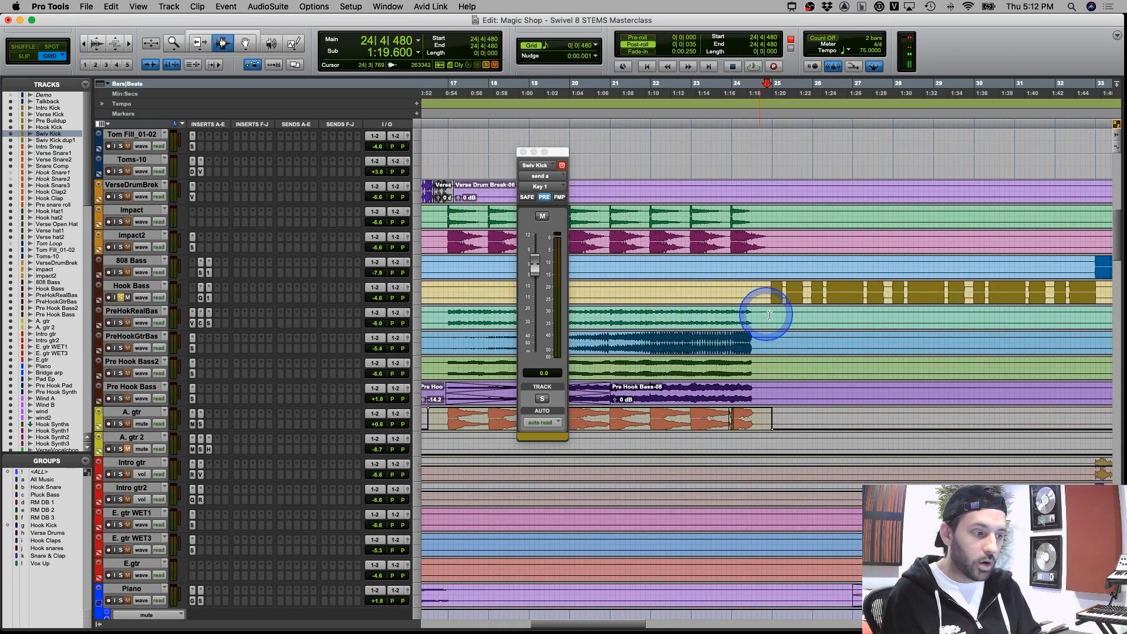
{"action": "scroll", "coordinate": [767, 307], "scroll_direction": "up", "scroll_amount": 8}
{"action": "key", "text": "space"}
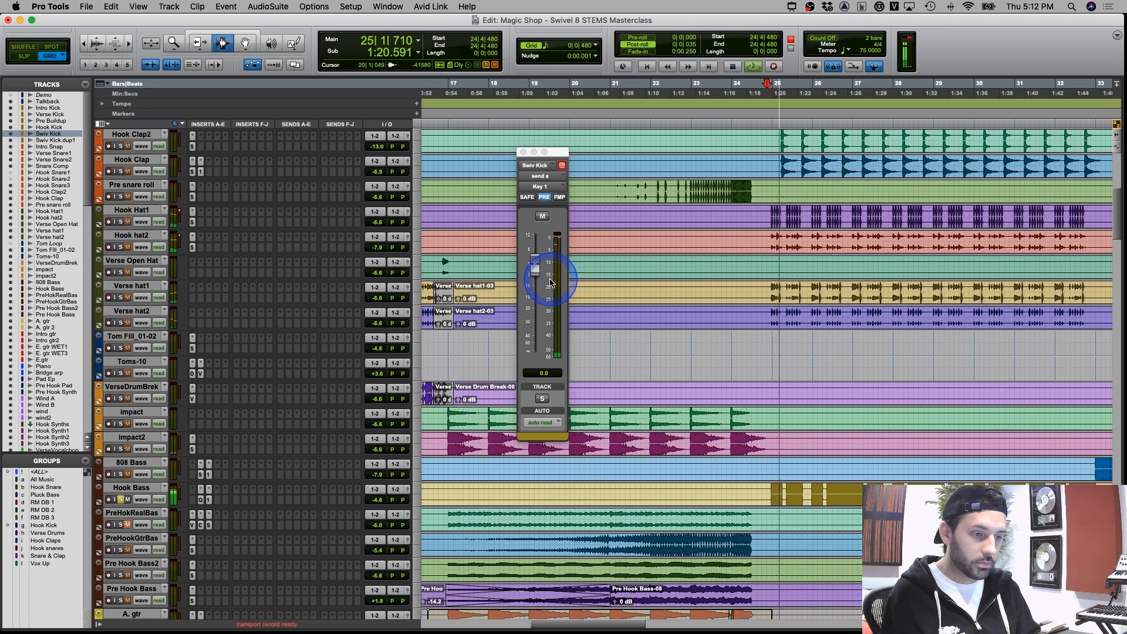
{"action": "left_click", "coordinate": [209, 489]}
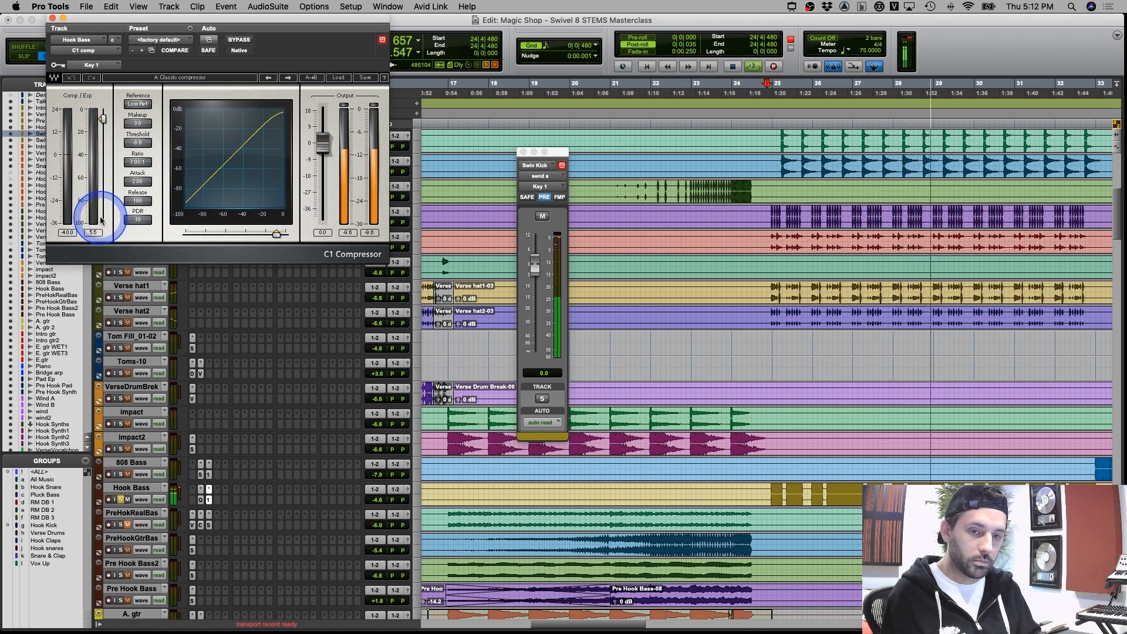
{"action": "key", "text": "space"}
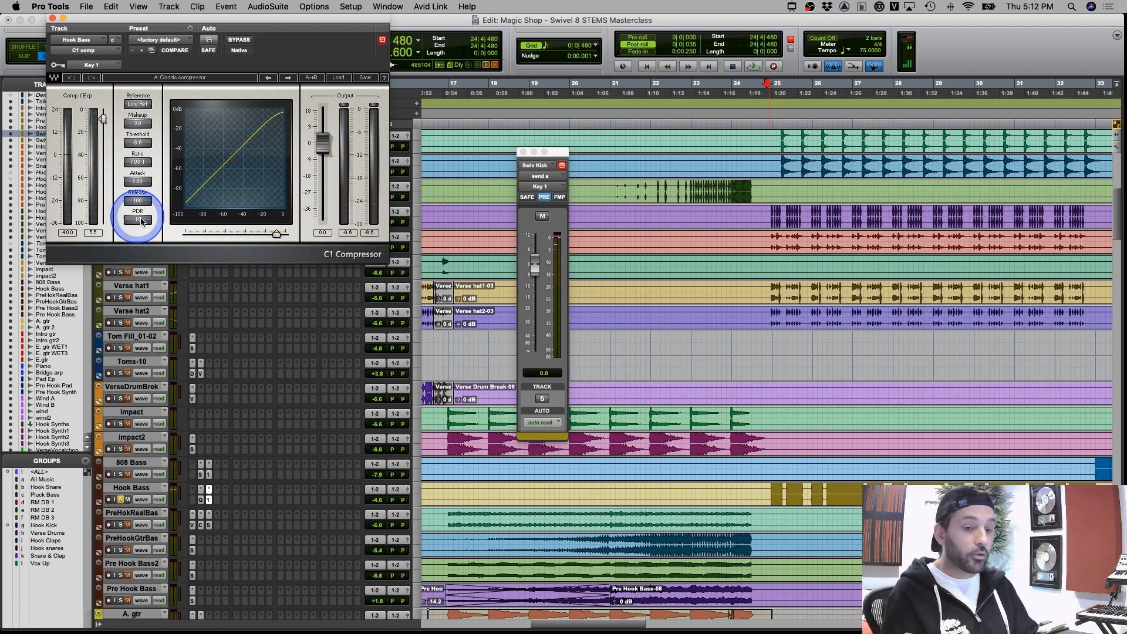
{"action": "left_click", "coordinate": [54, 18]}
Highlight the wind2 clips across the hook and place the playback start at 25|1|000 on Hook Synth1
{"action": "scroll", "coordinate": [755, 423], "scroll_direction": "down", "scroll_amount": 10}
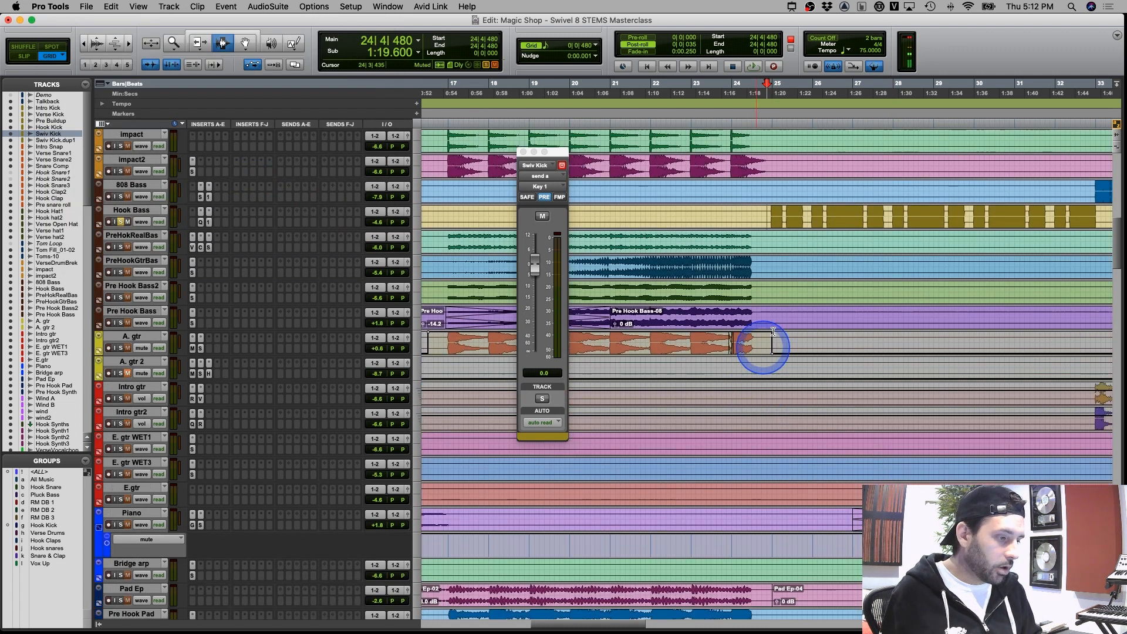
{"action": "scroll", "coordinate": [801, 194], "scroll_direction": "down", "scroll_amount": 8}
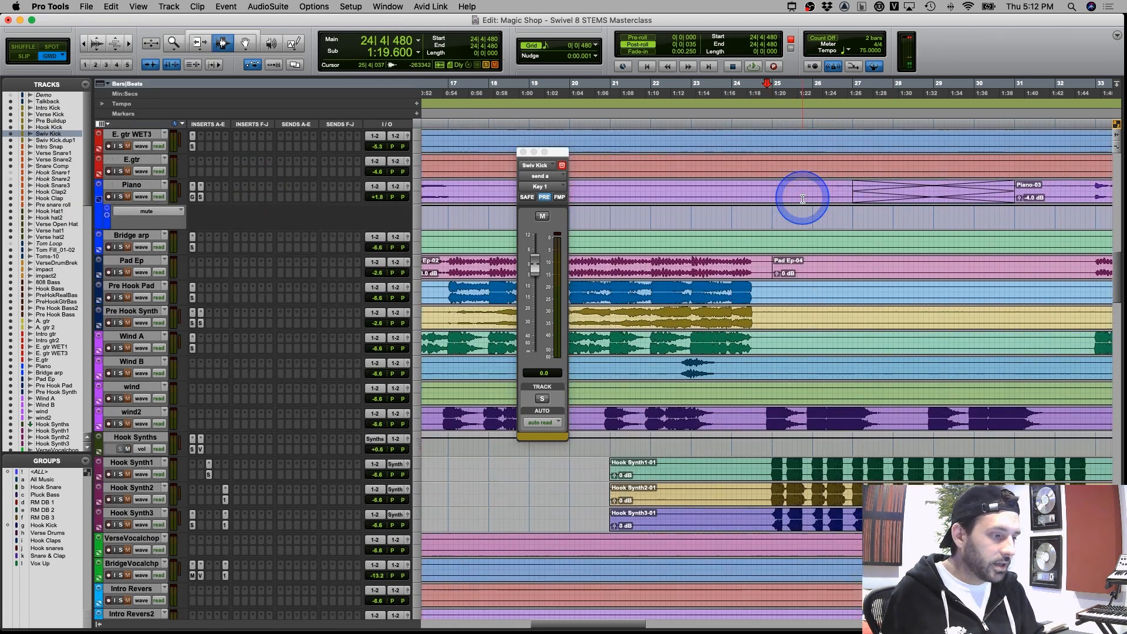
{"action": "left_click", "coordinate": [977, 392]}
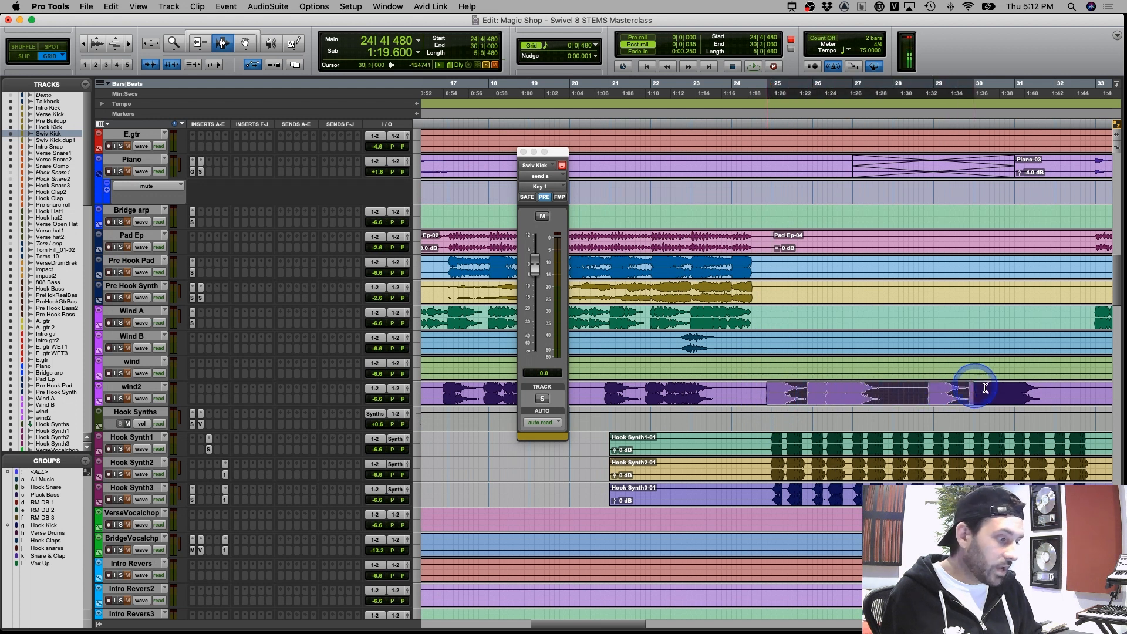
{"action": "left_click", "coordinate": [900, 394]}
{"action": "left_click", "coordinate": [771, 446]}
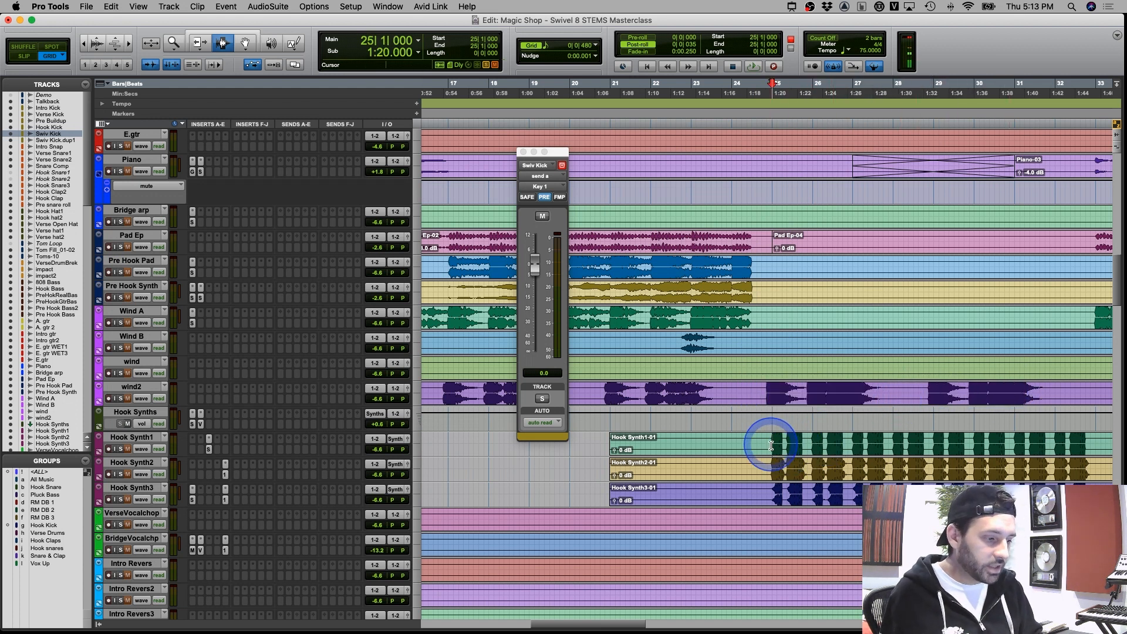
{"action": "scroll", "coordinate": [768, 446], "scroll_direction": "down", "scroll_amount": 4}
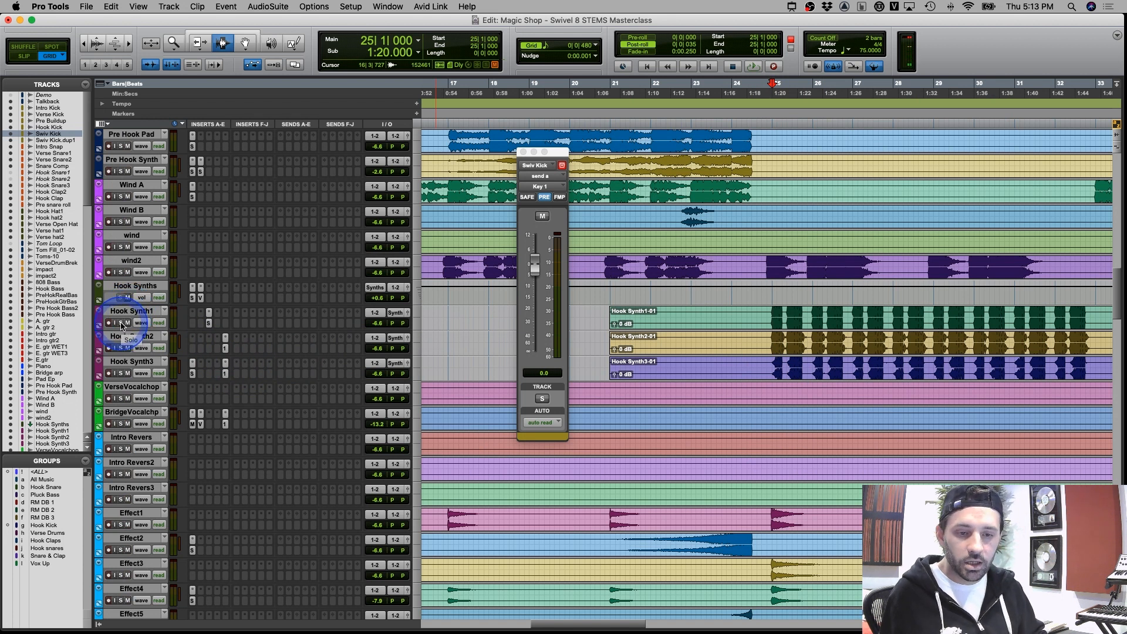
Play the hook from 24|4|480 with Hook Synth1 soloed, adding Hook Synth2 and Hook Synth3 to the solo during playback
{"action": "mouse_move", "coordinate": [122, 327]}
{"action": "left_mouse_down"}
{"action": "mouse_move", "coordinate": [123, 376]}
{"action": "mouse_move", "coordinate": [126, 333]}
{"action": "left_mouse_up"}
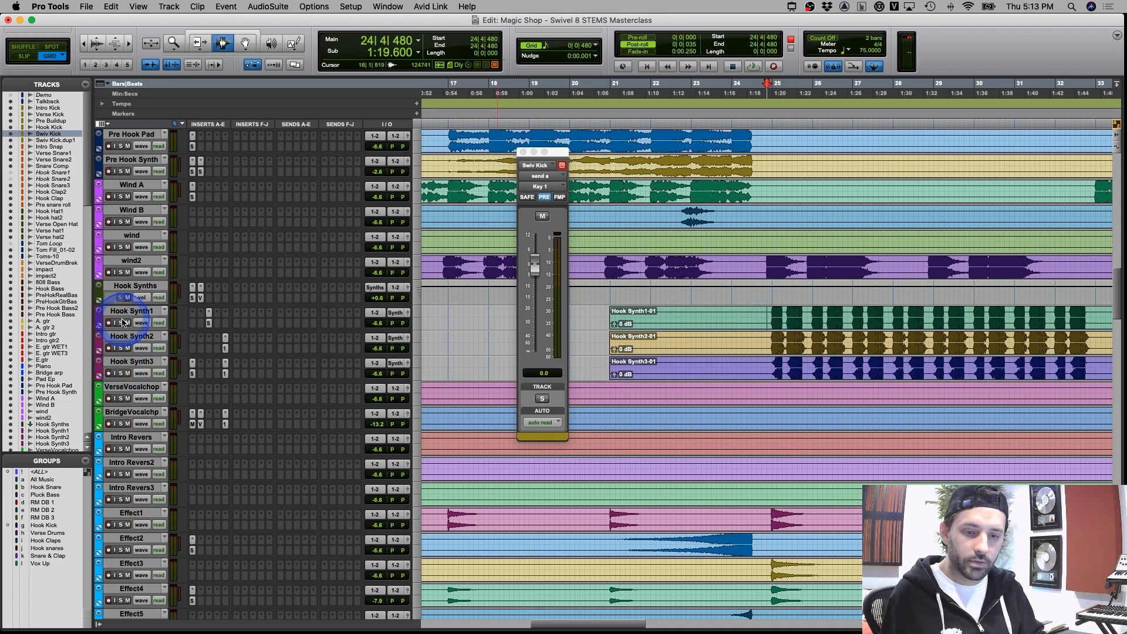
{"action": "key", "text": "space"}
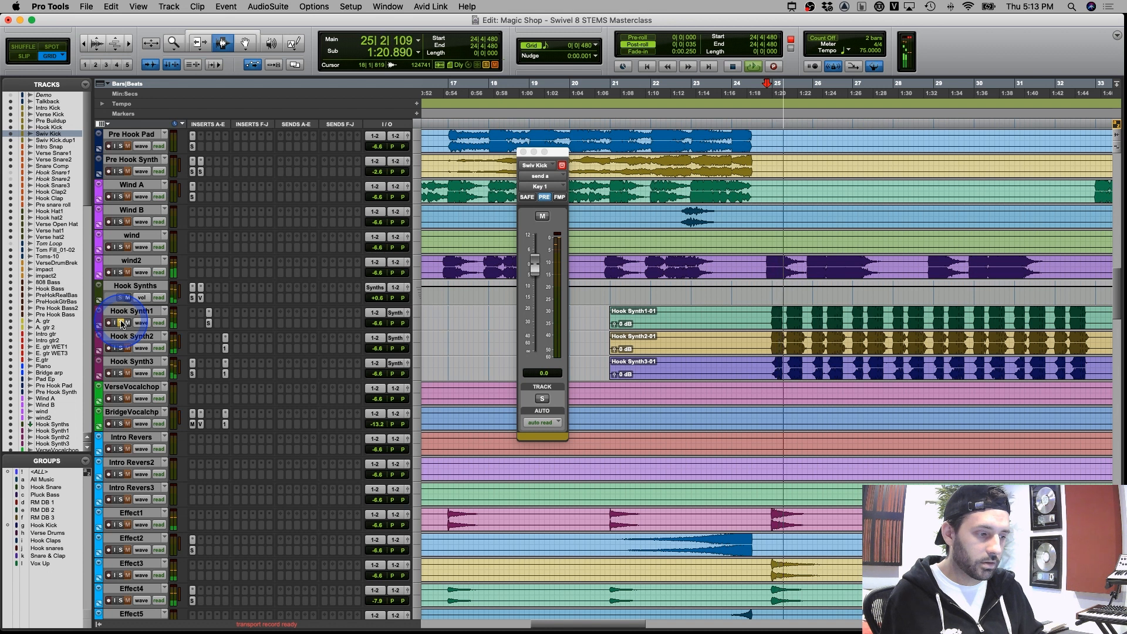
{"action": "left_click_drag", "start_coordinate": [122, 323], "coordinate": [121, 351]}
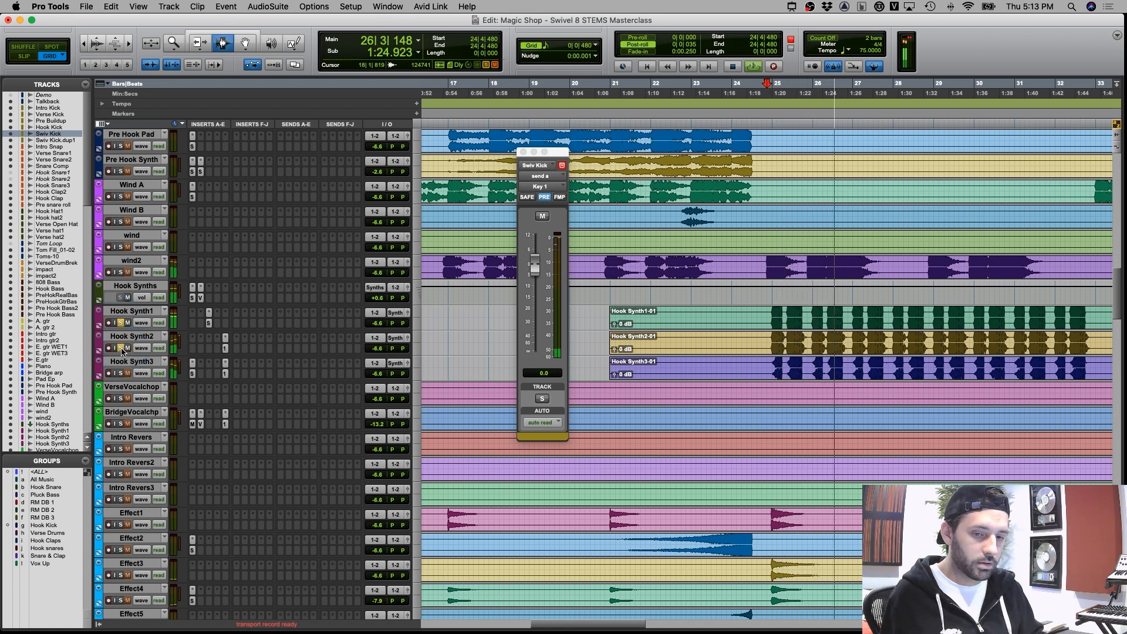
{"action": "left_click", "coordinate": [121, 373]}
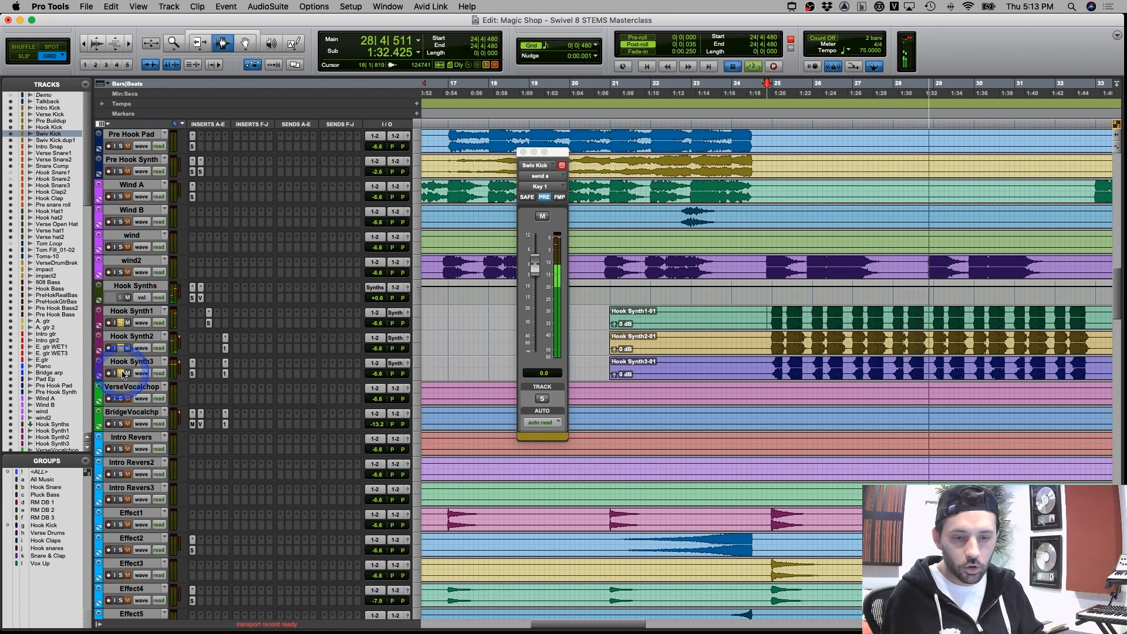
{"action": "key", "text": "space"}
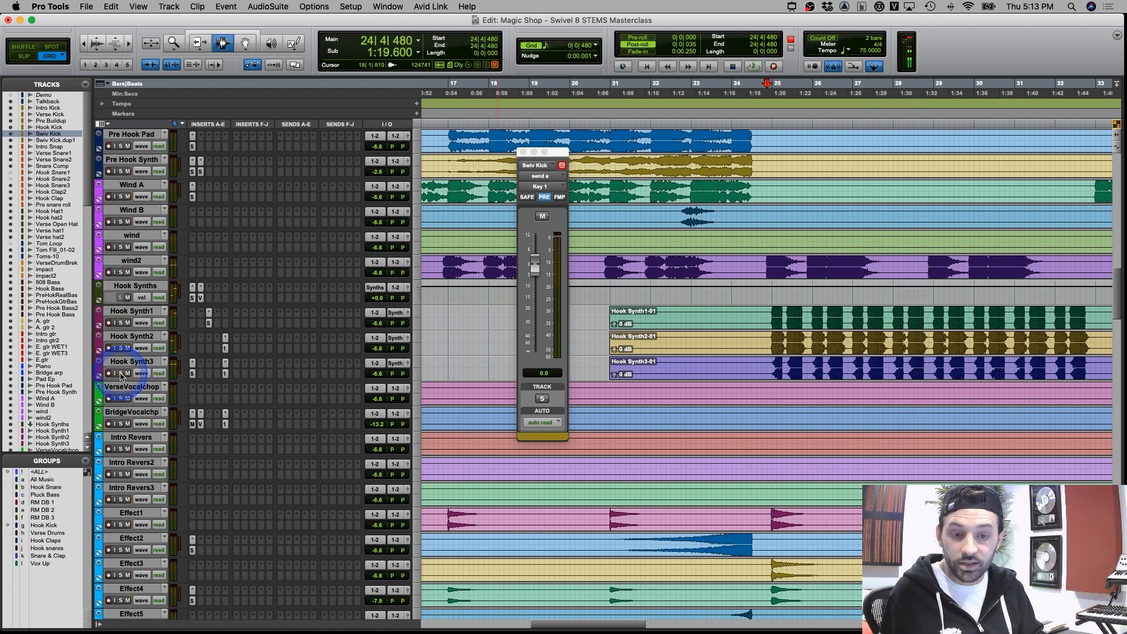
Audition the hook synth layers one at a time, soloing Hook Synth3, Hook Synth2 and Hook Synth1 in turn from 24|4|480
{"action": "key", "text": "space"}
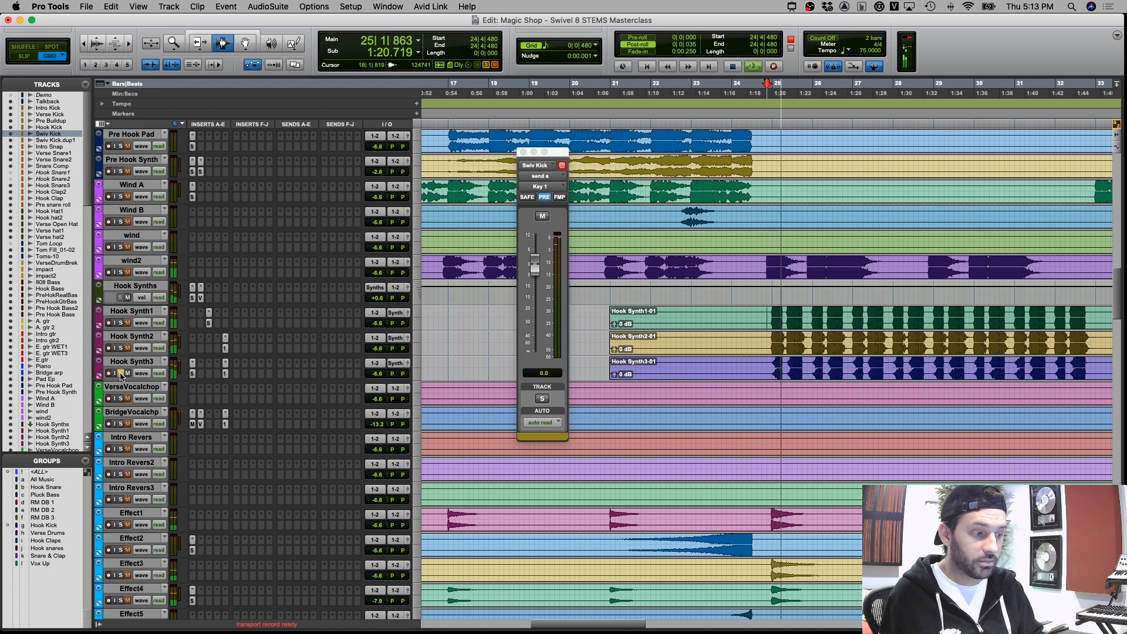
{"action": "key", "text": "space"}
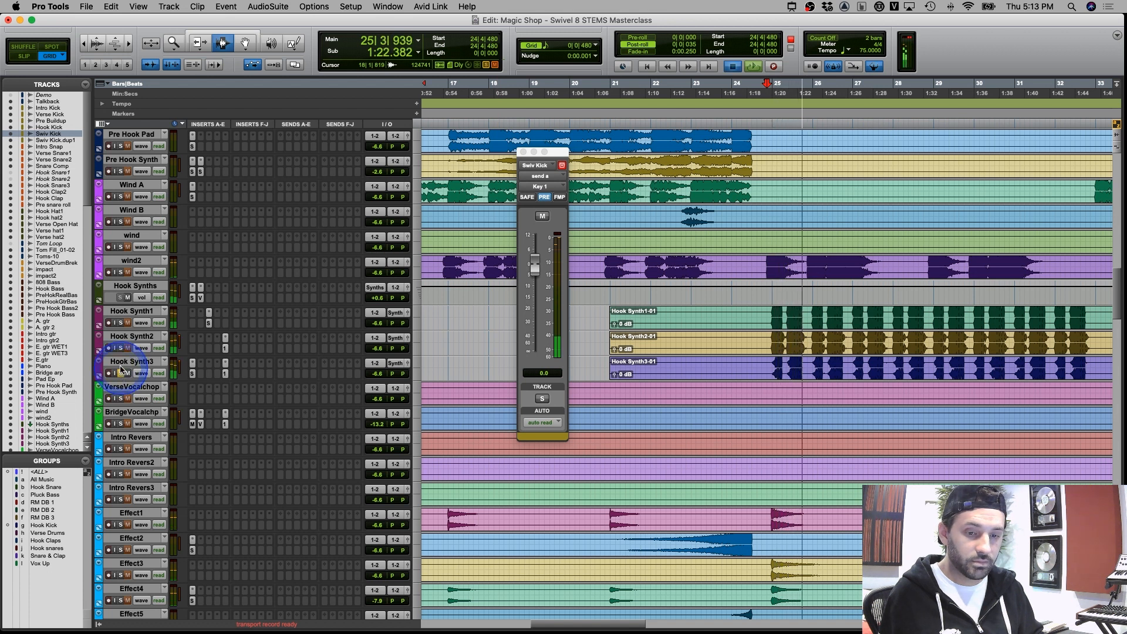
{"action": "key", "text": "space"}
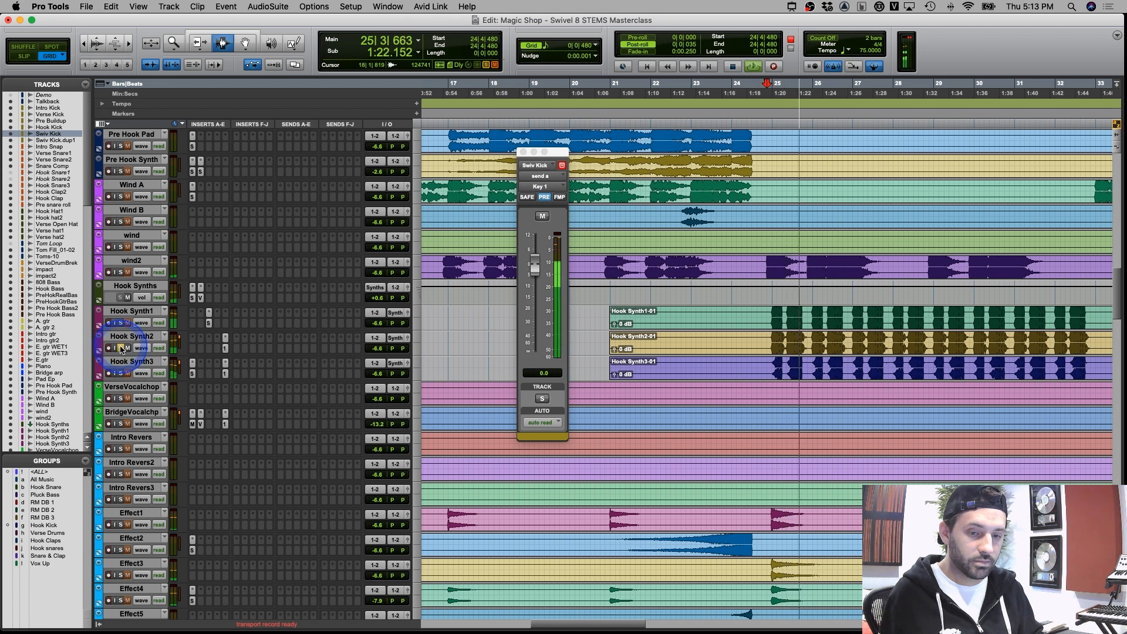
{"action": "left_click", "coordinate": [121, 348]}
{"action": "key", "text": "space"}
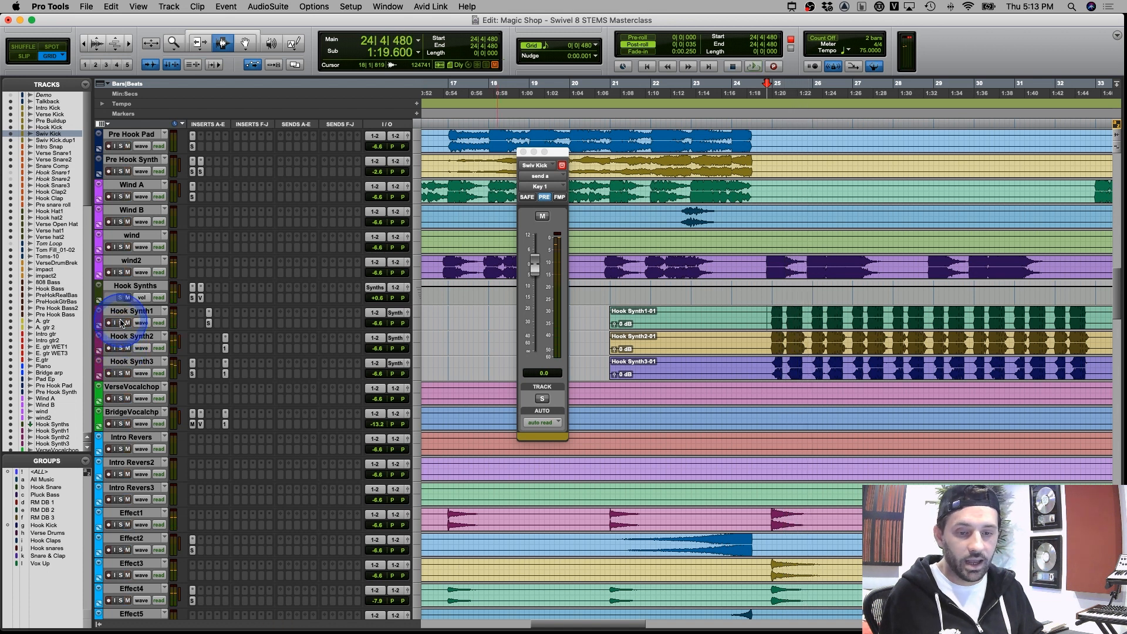
{"action": "key", "text": "space"}
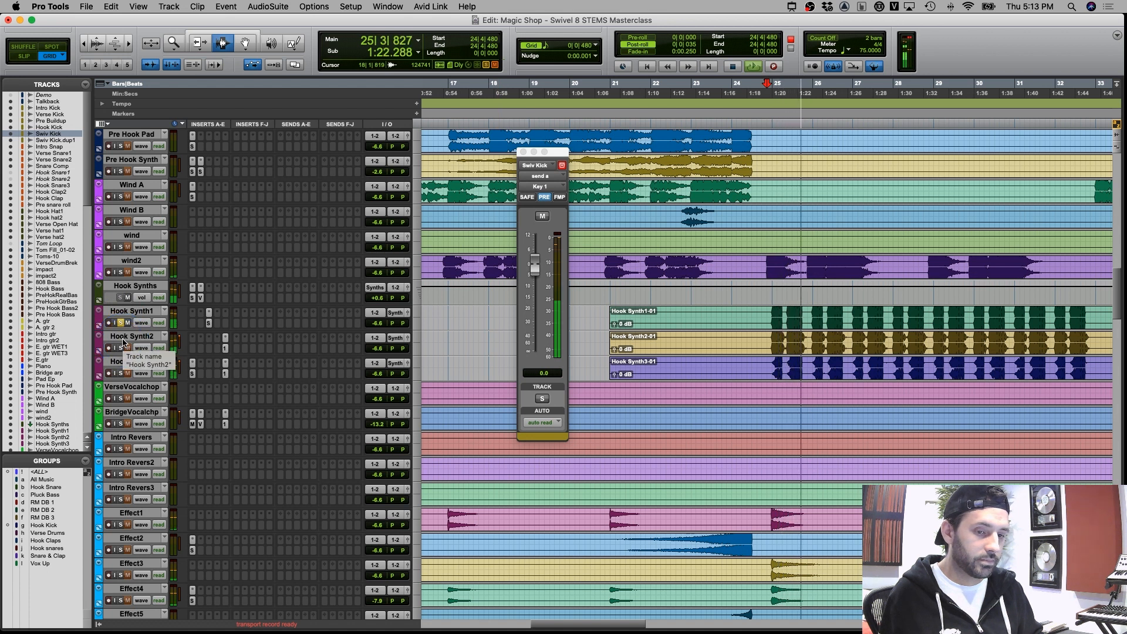
{"action": "left_click", "coordinate": [123, 342]}
{"action": "key", "text": "space"}
Open the SPL Vitalizer MK2-T on Hook Synth1, review its settings and close it
{"action": "left_click", "coordinate": [216, 329]}
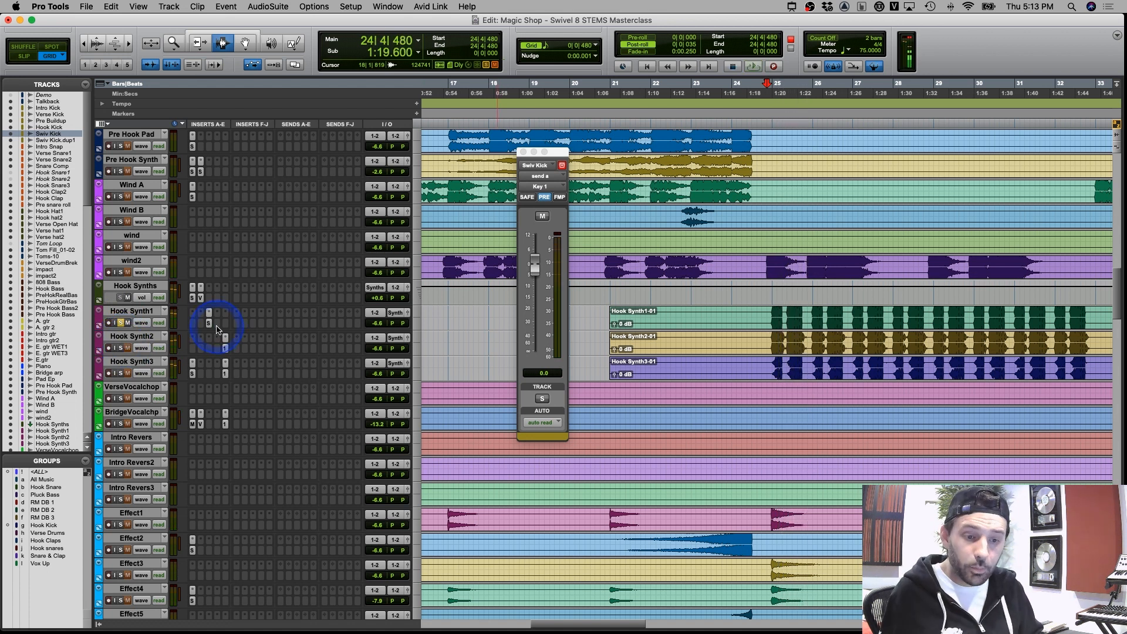
{"action": "left_click", "coordinate": [210, 324]}
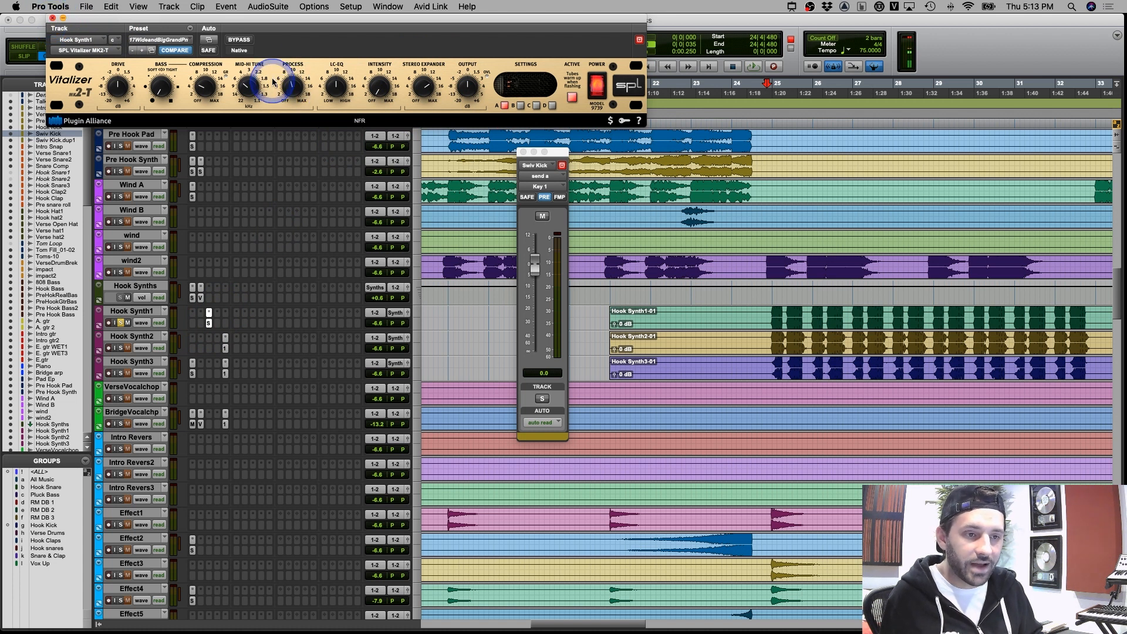
{"action": "left_click", "coordinate": [53, 18]}
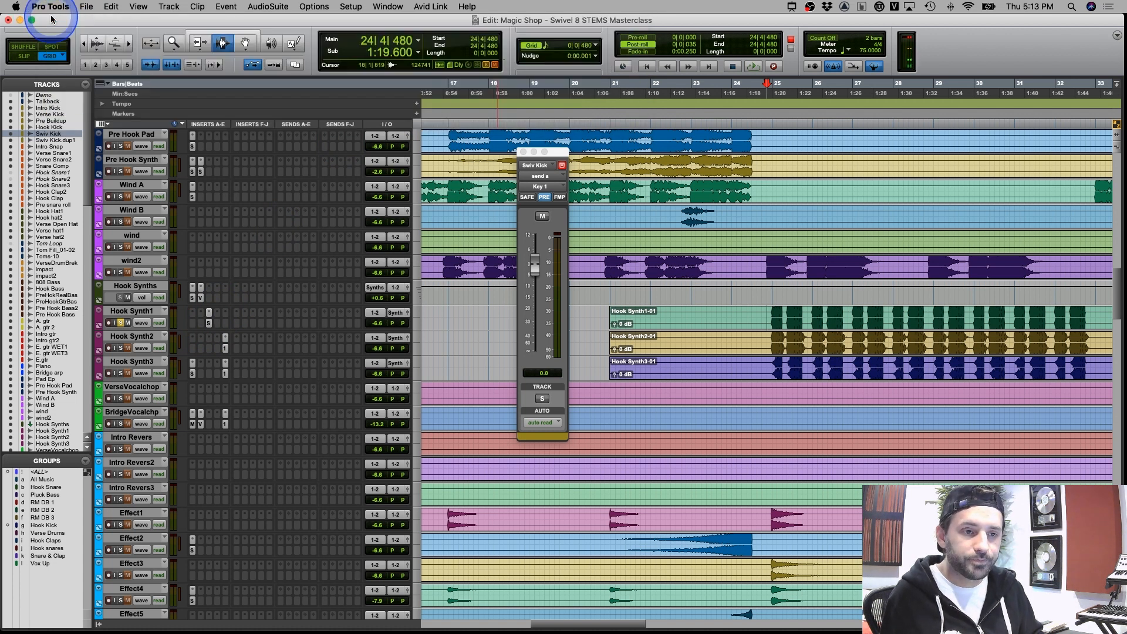
Open the C1 compressor on Hook Synth2 and play the hook from 24|4|480 to watch its Key 1 sidechain gain reduction
{"action": "left_click", "coordinate": [225, 349]}
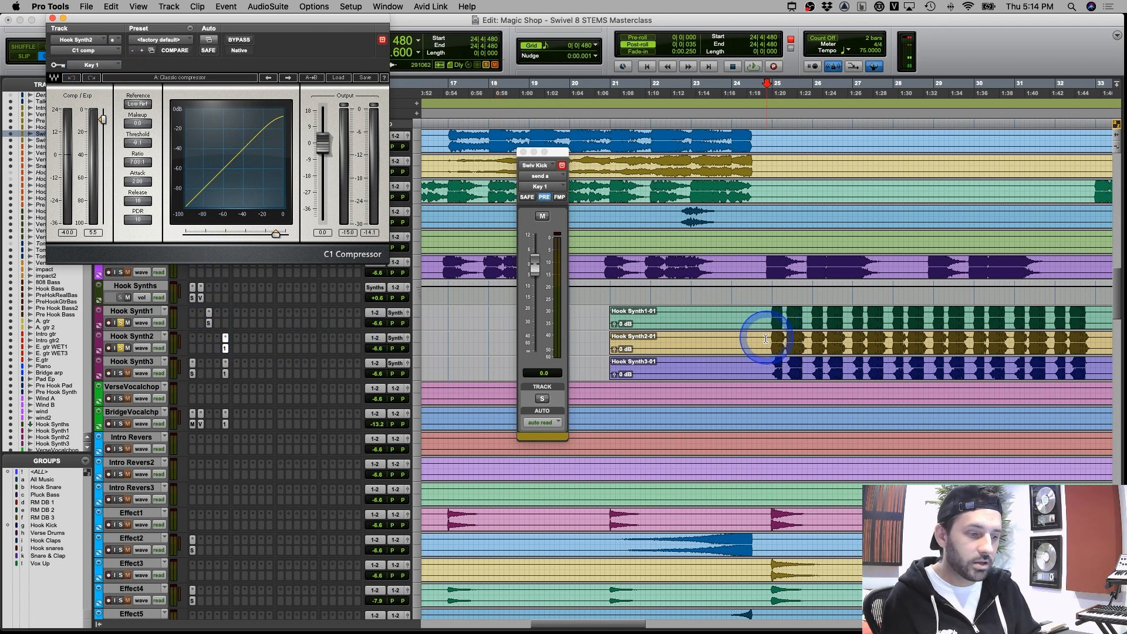
{"action": "key", "text": "space"}
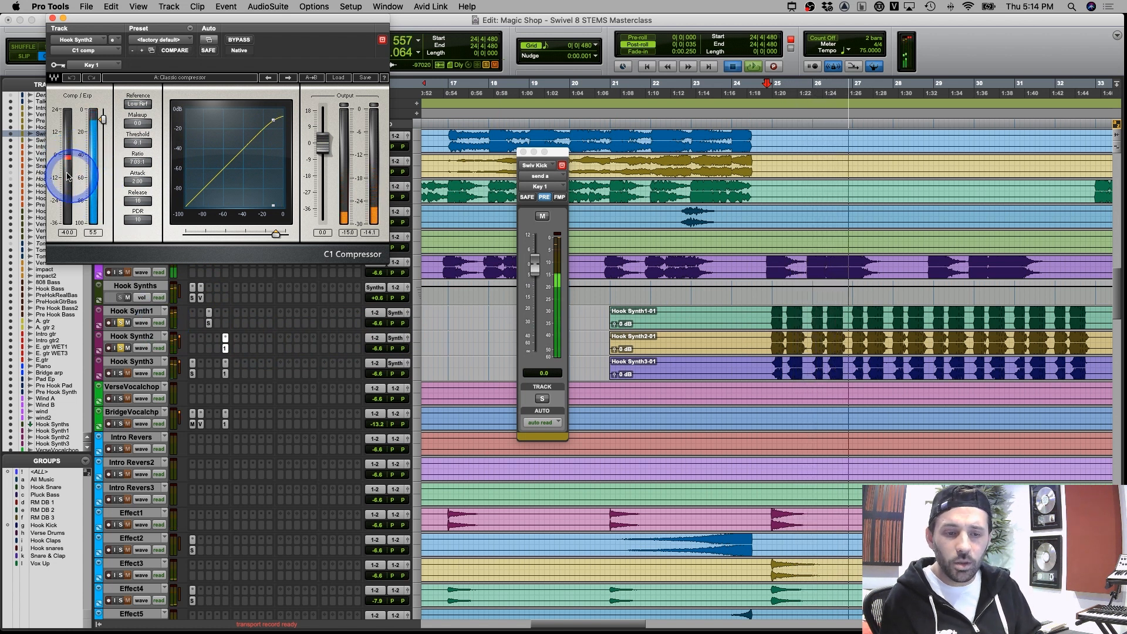
{"action": "key", "text": "space"}
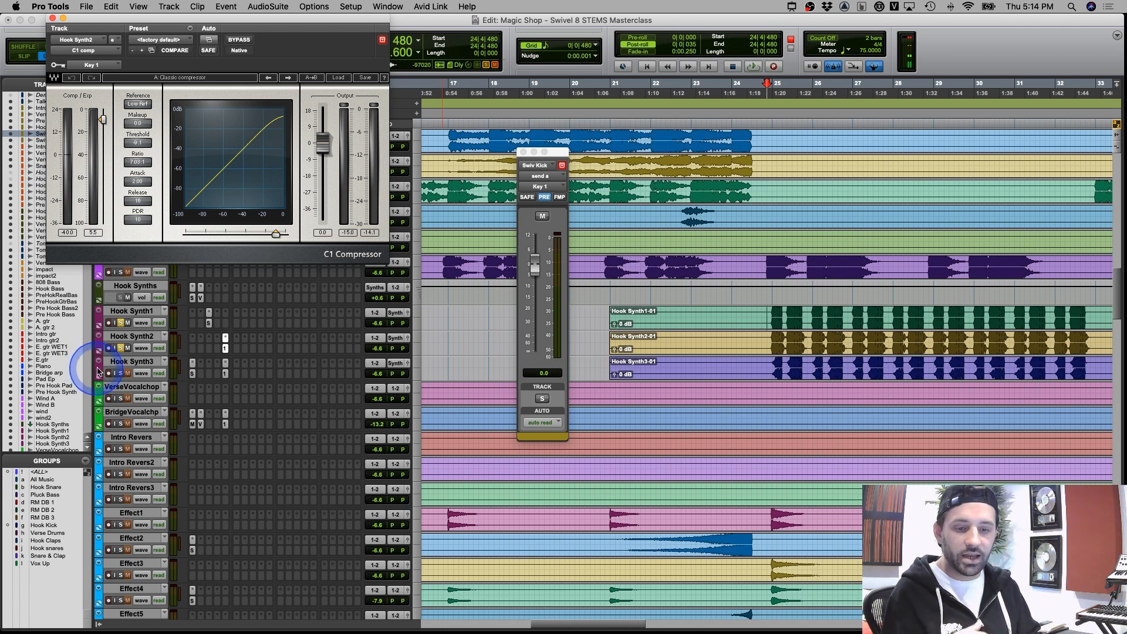
Add Hook Synth3 to the solo, review its SSLChannel and Key 1 keyed C1 compressor, and close them
{"action": "left_click", "coordinate": [124, 376]}
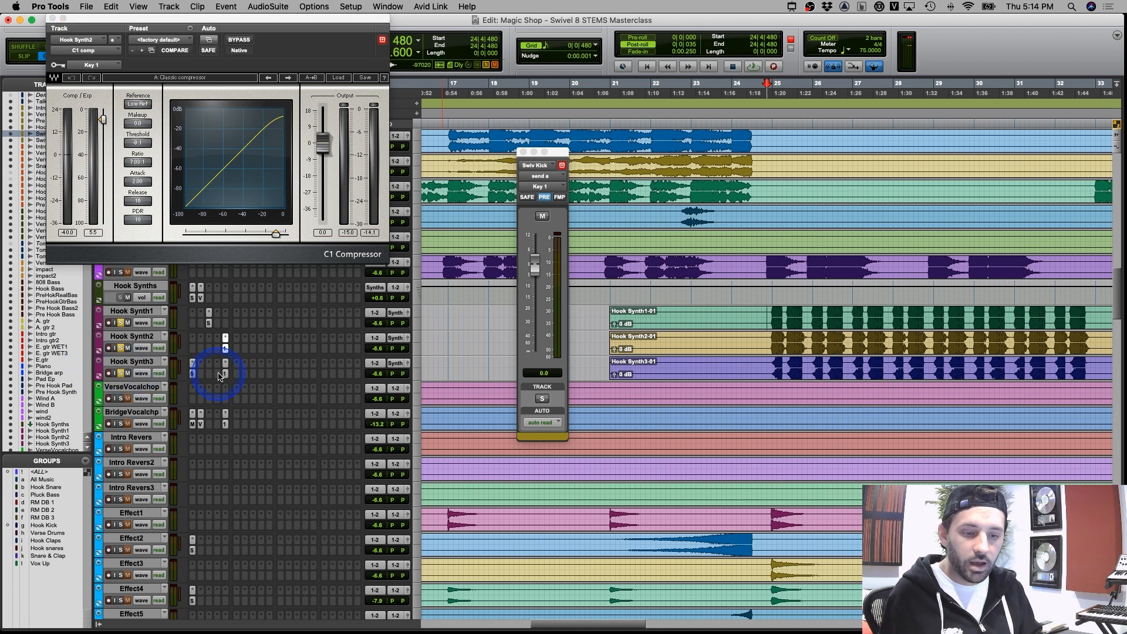
{"action": "left_click", "coordinate": [193, 376]}
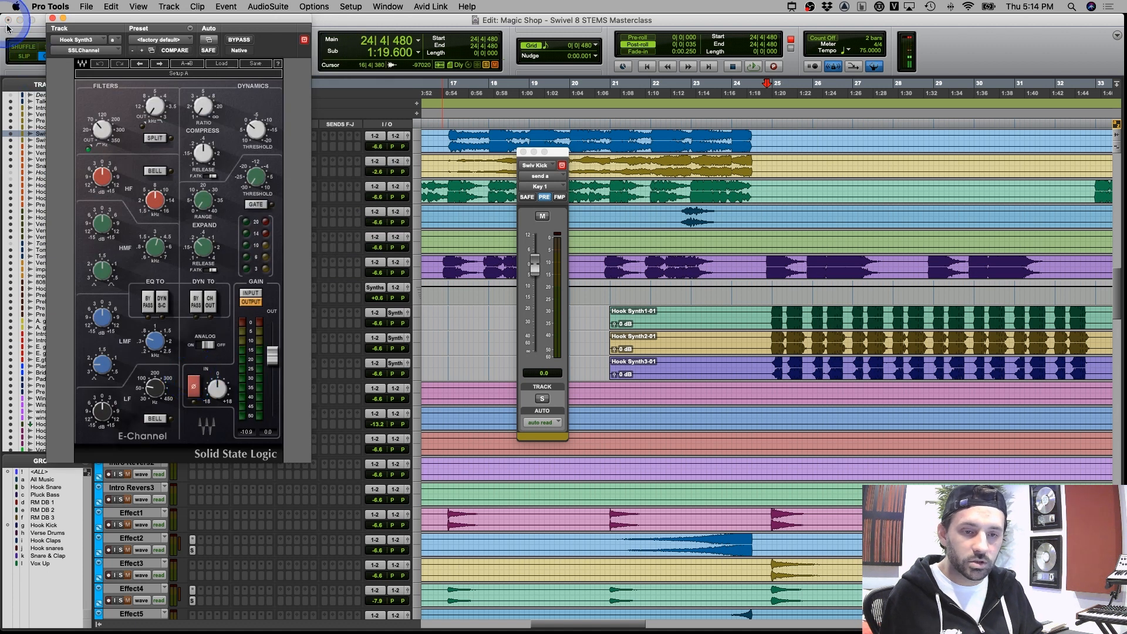
{"action": "left_click", "coordinate": [52, 19]}
{"action": "left_click", "coordinate": [207, 374]}
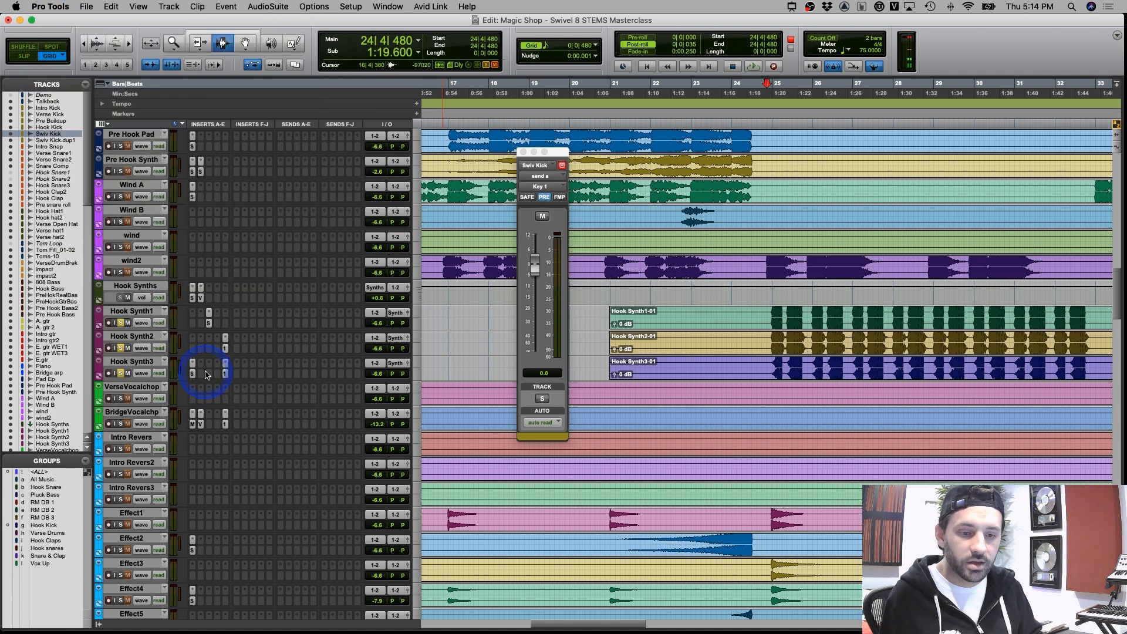
{"action": "left_click", "coordinate": [226, 374]}
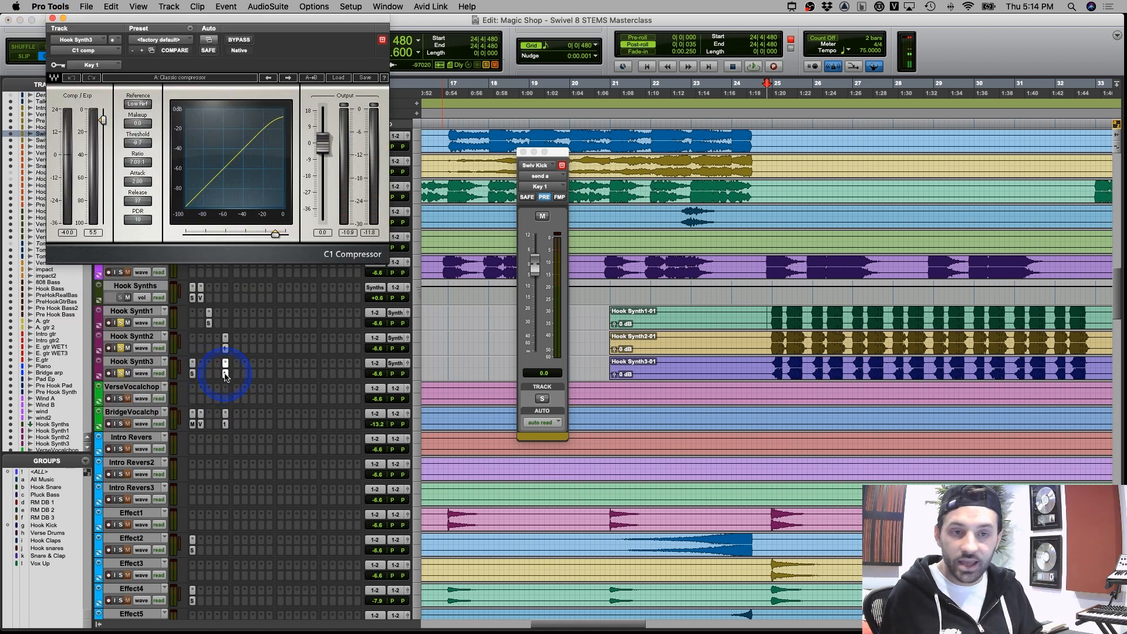
{"action": "left_click", "coordinate": [226, 374]}
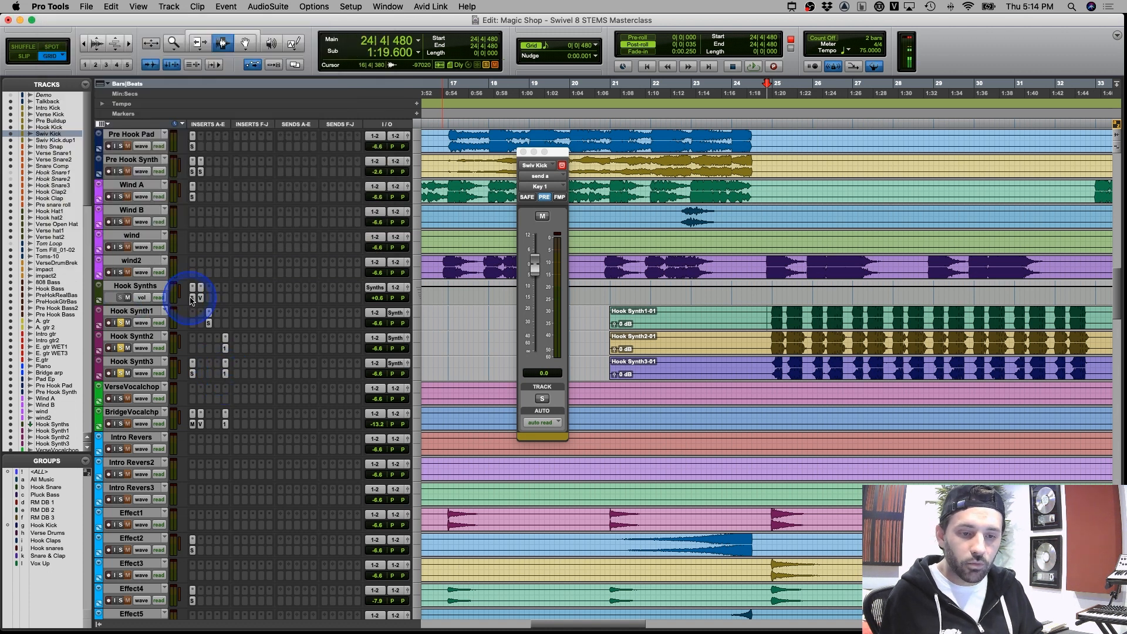
Review the SPL Vitalizer MK2-T and the Virtual Mix Rack's Revival module on the Hook Synths track and close them
{"action": "left_click", "coordinate": [192, 298]}
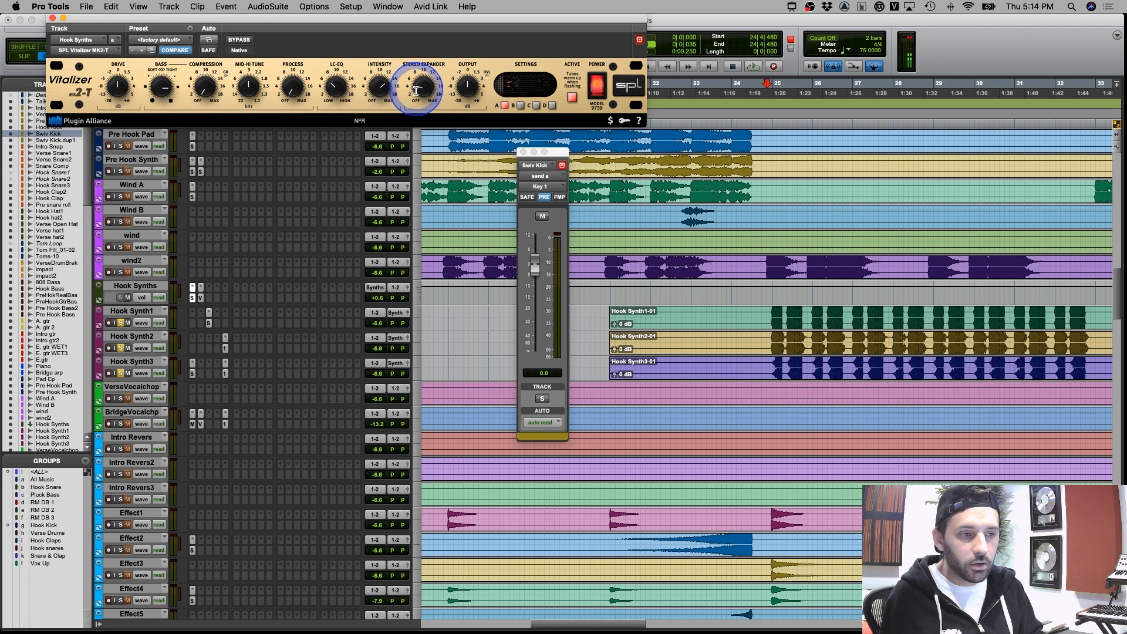
{"action": "left_click", "coordinate": [200, 298]}
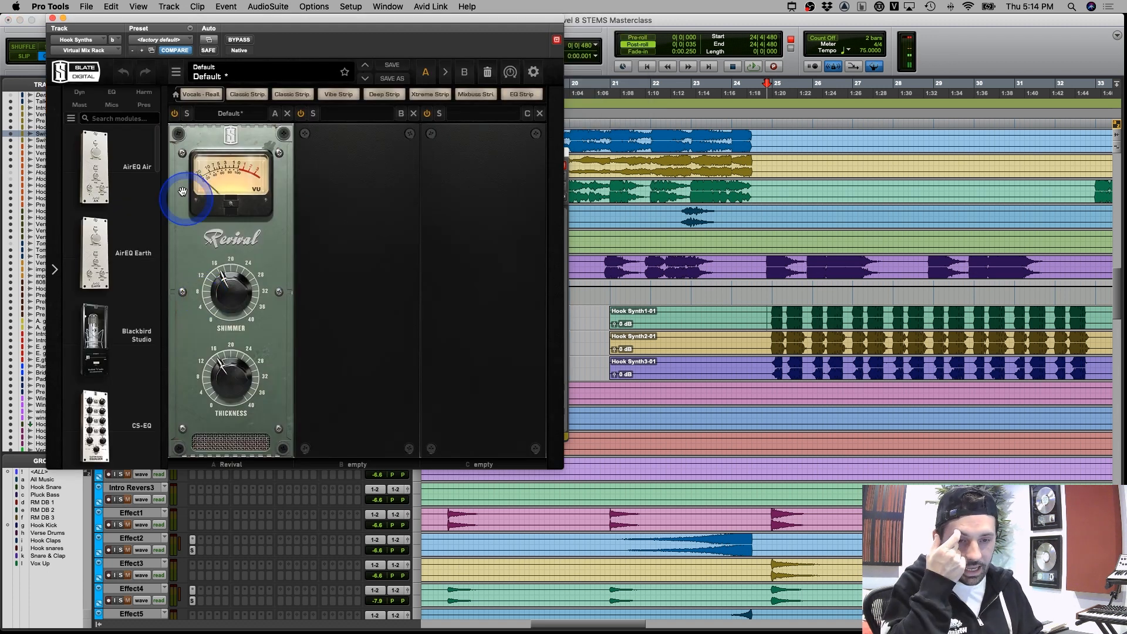
{"action": "left_click", "coordinate": [52, 20]}
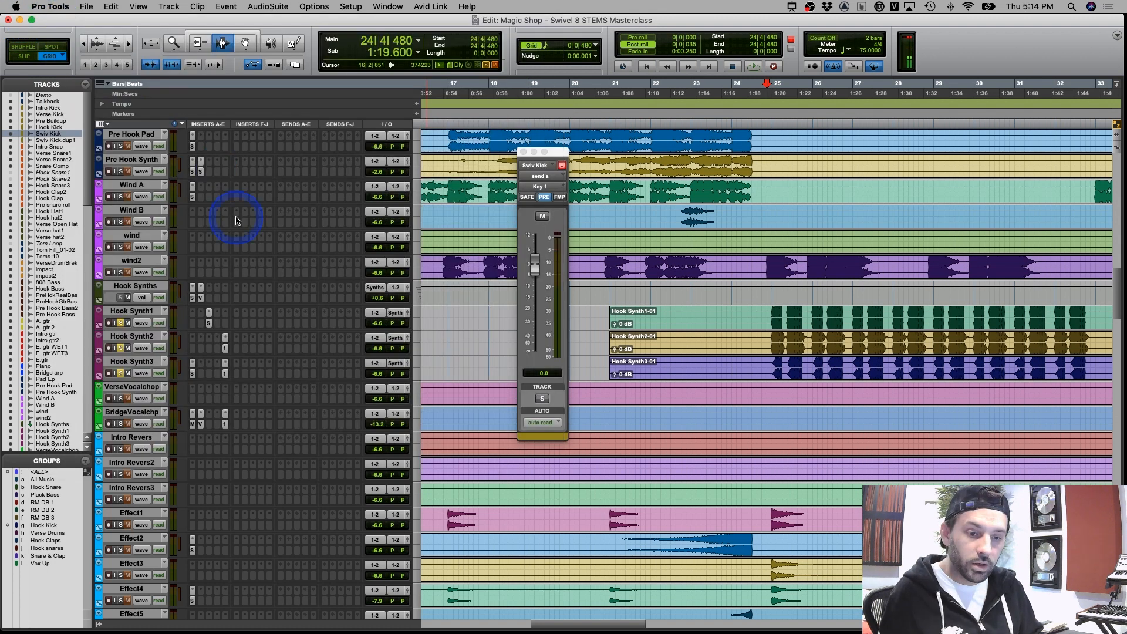
Play the three soloed hook synth layers together from 24|4|480 and stop playback
{"action": "key", "text": "space"}
{"action": "left_click", "coordinate": [194, 299]}
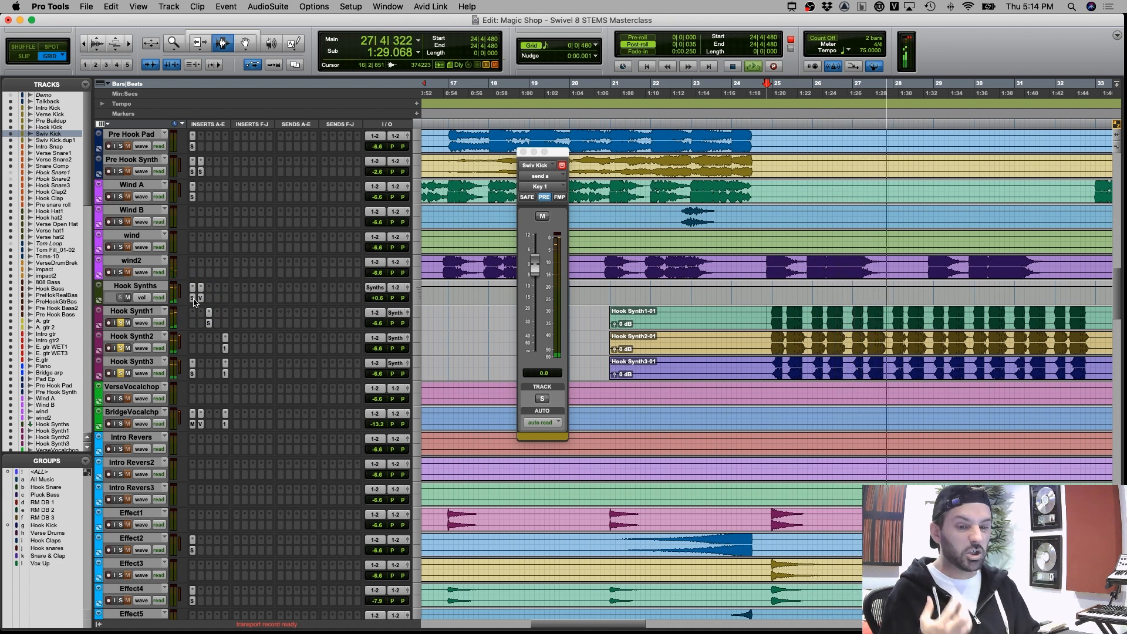
{"action": "key", "text": "space"}
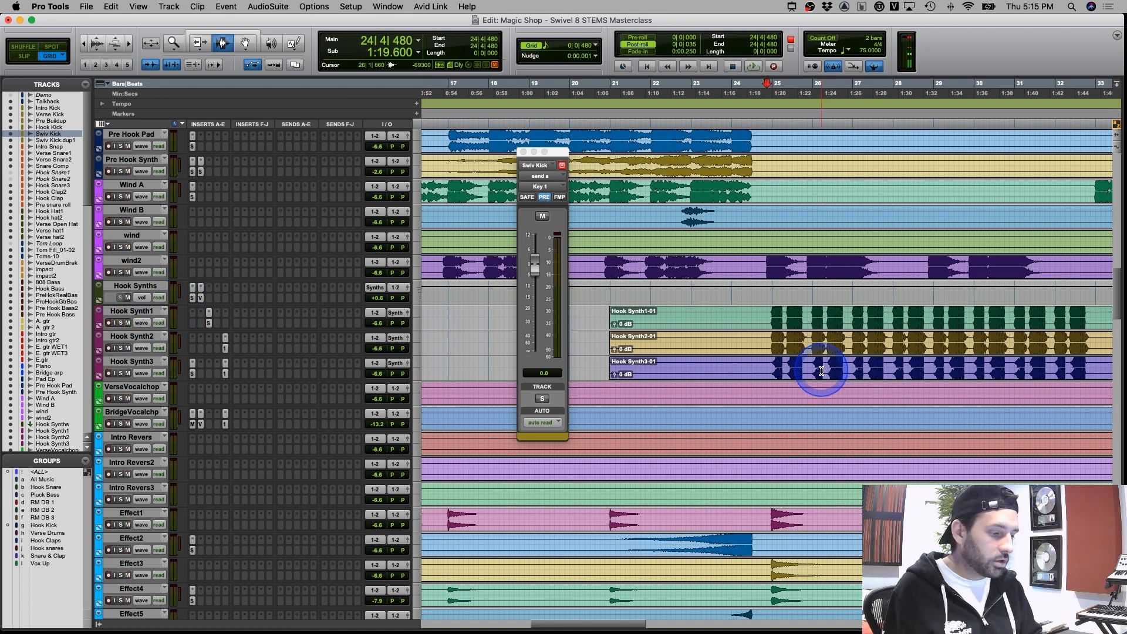
Highlight the effect hits at the hook's start, from 25|1|000 across the Effect1 to Effect4 tracks
{"action": "scroll", "coordinate": [810, 367], "scroll_direction": "down", "scroll_amount": 5}
{"action": "left_click", "coordinate": [782, 359]}
{"action": "left_click_drag", "start_coordinate": [782, 359], "coordinate": [880, 423]}
{"action": "scroll", "coordinate": [881, 423], "scroll_direction": "down", "scroll_amount": 4}
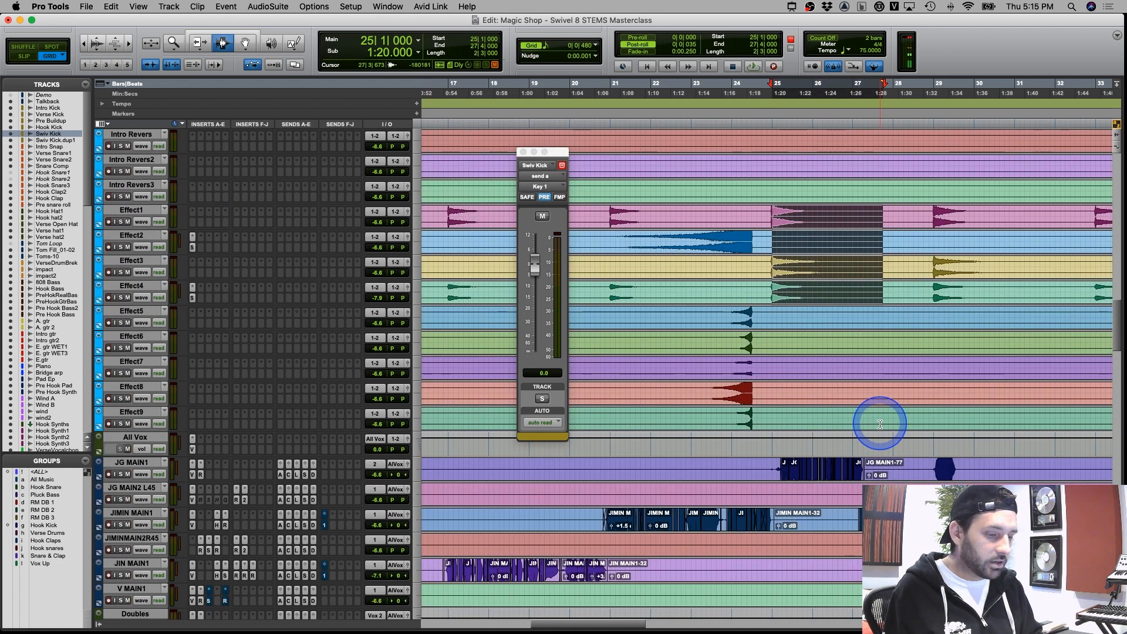
Survey the full-song arrangement up to the pre-hook bass tracks and close the floating Swiv Kick send window
{"action": "scroll", "coordinate": [880, 424], "scroll_direction": "up", "scroll_amount": 5}
{"action": "key", "text": "r"}
{"action": "key", "text": "r"}
{"action": "key", "text": "r"}
{"action": "scroll", "coordinate": [769, 387], "scroll_direction": "up", "scroll_amount": 12}
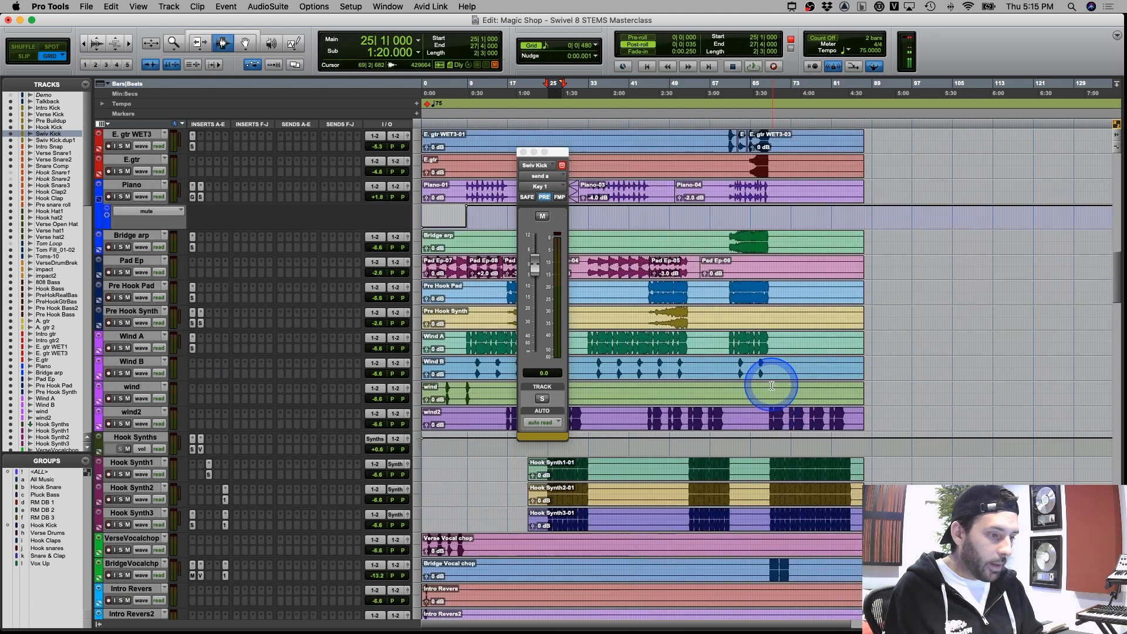
{"action": "scroll", "coordinate": [769, 388], "scroll_direction": "up", "scroll_amount": 2}
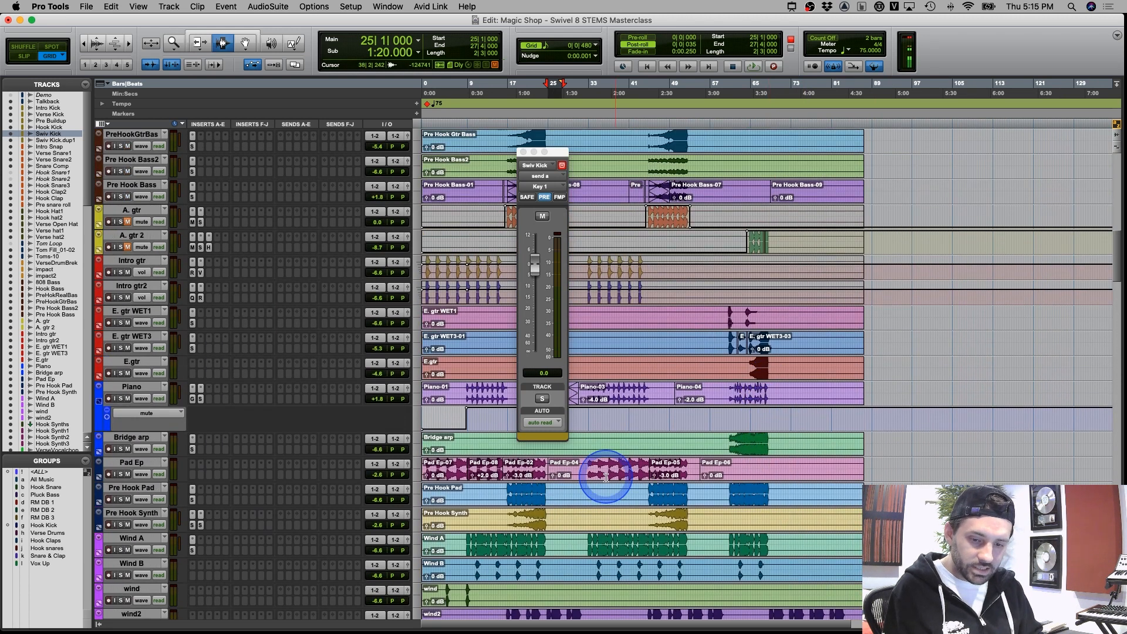
{"action": "left_click", "coordinate": [524, 151]}
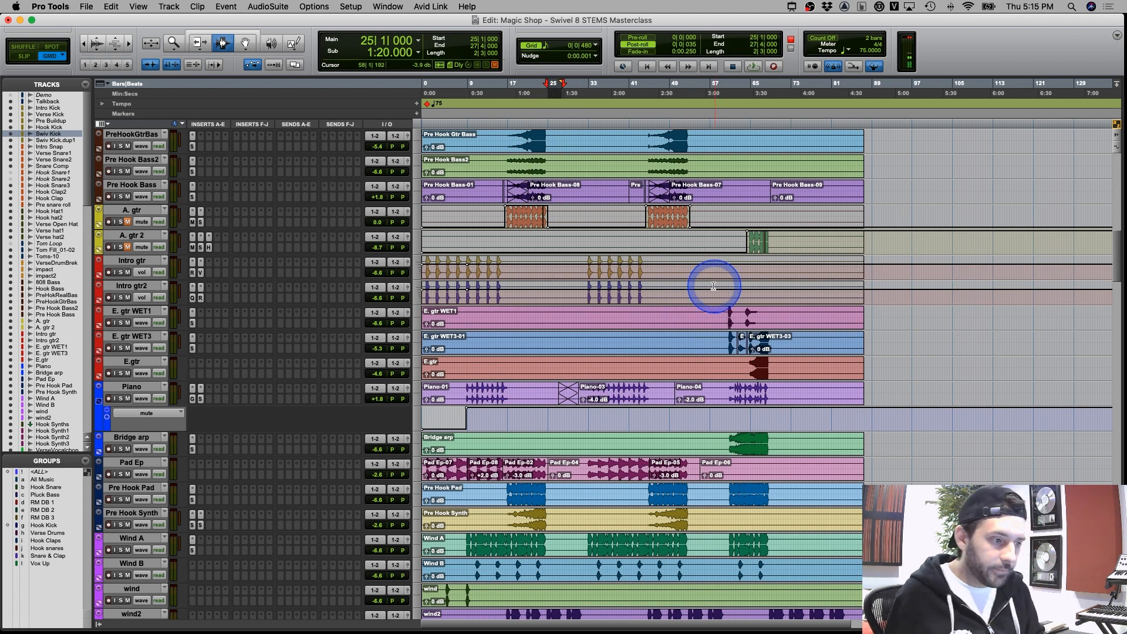
Place the playback start at 16|4|480 just before the pre-hook A. gtr clips, solo A. gtr and start playback
{"action": "left_click", "coordinate": [517, 219]}
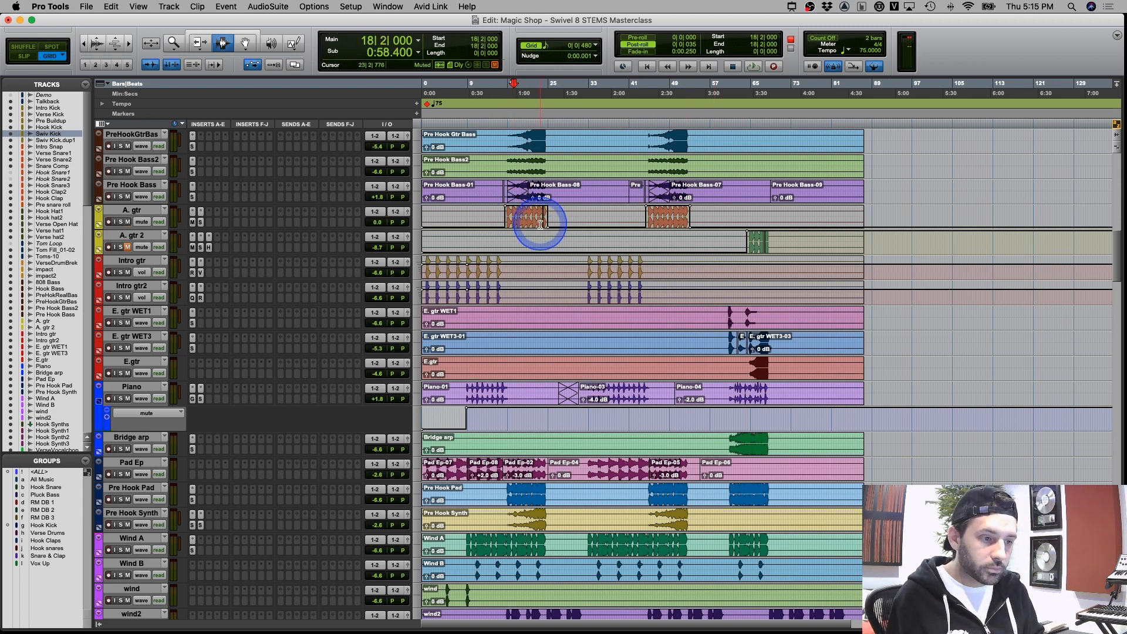
{"action": "key", "text": "t"}
{"action": "key", "text": "t"}
{"action": "key", "text": "t"}
{"action": "left_click", "coordinate": [709, 210]}
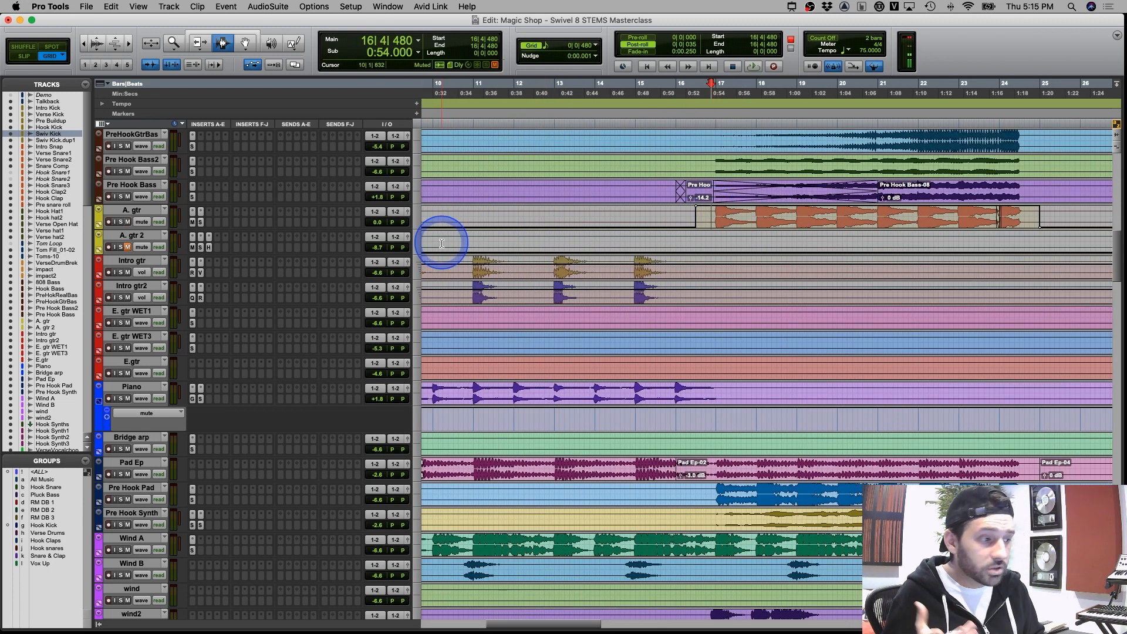
{"action": "left_click", "coordinate": [120, 222]}
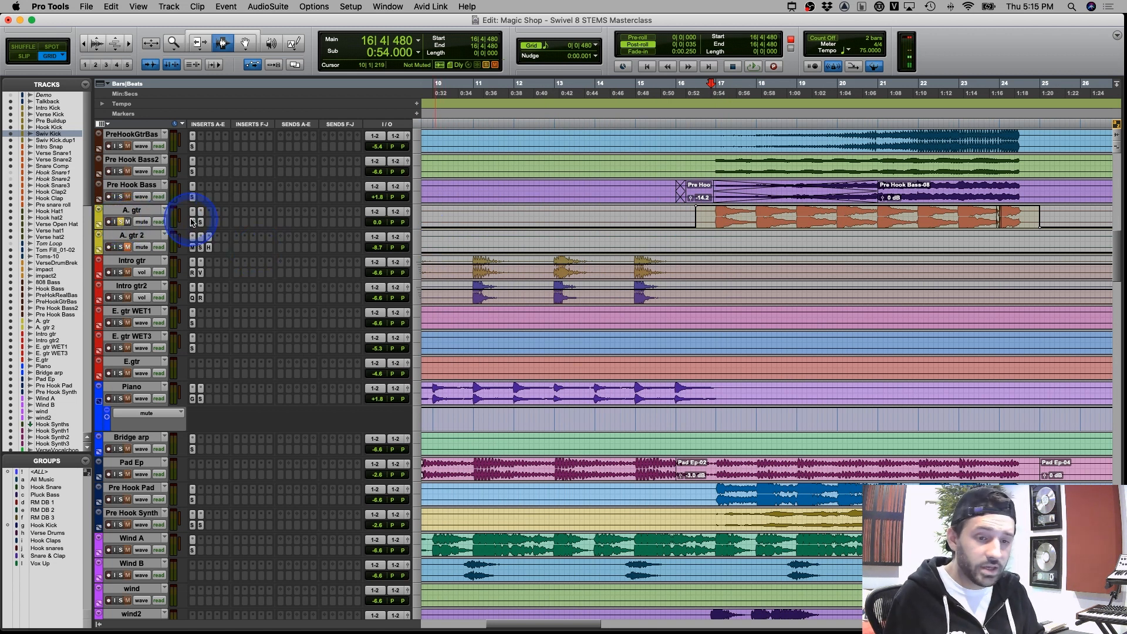
{"action": "key", "text": "space"}
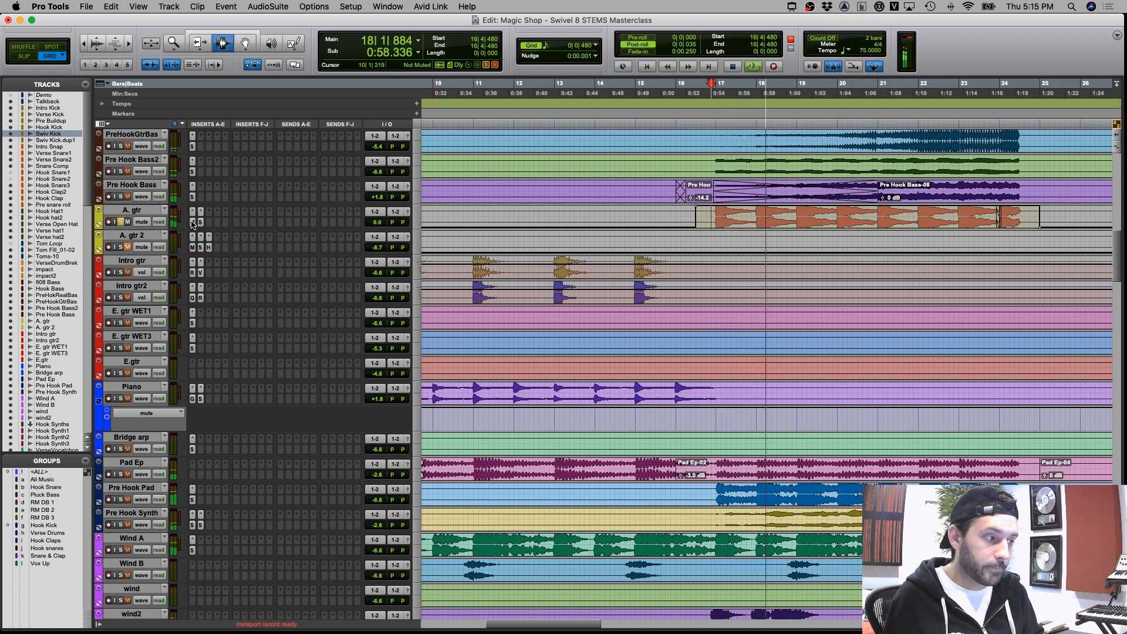
Review the Maserati ACG and SSLChannel plug-ins on A. gtr during playback, close them and stop
{"action": "left_click", "coordinate": [193, 222]}
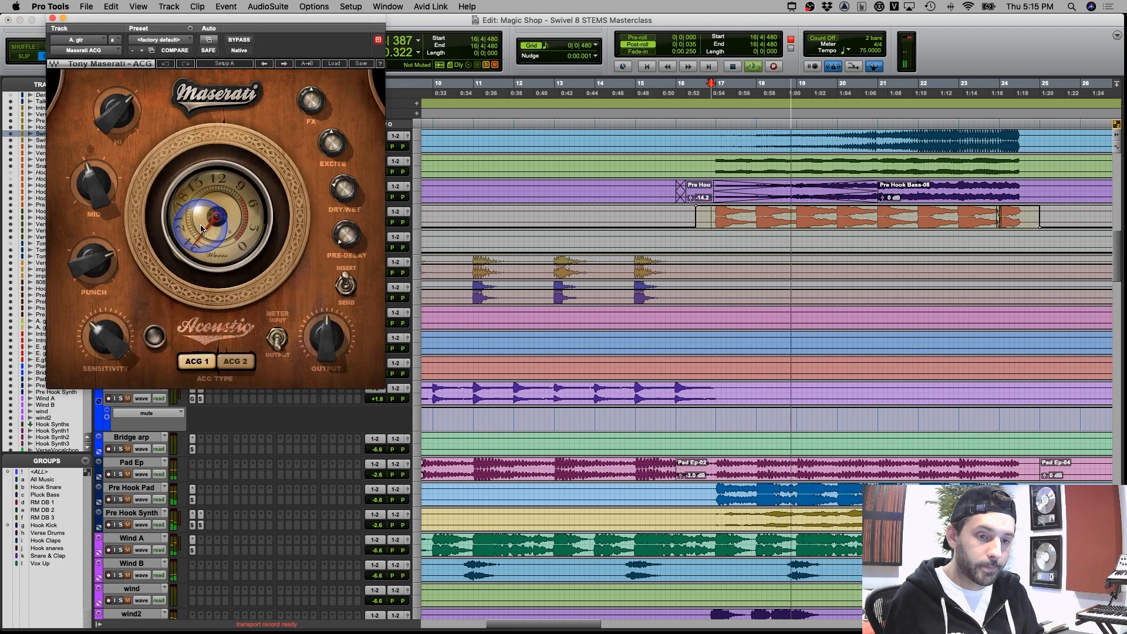
{"action": "left_click", "coordinate": [51, 18]}
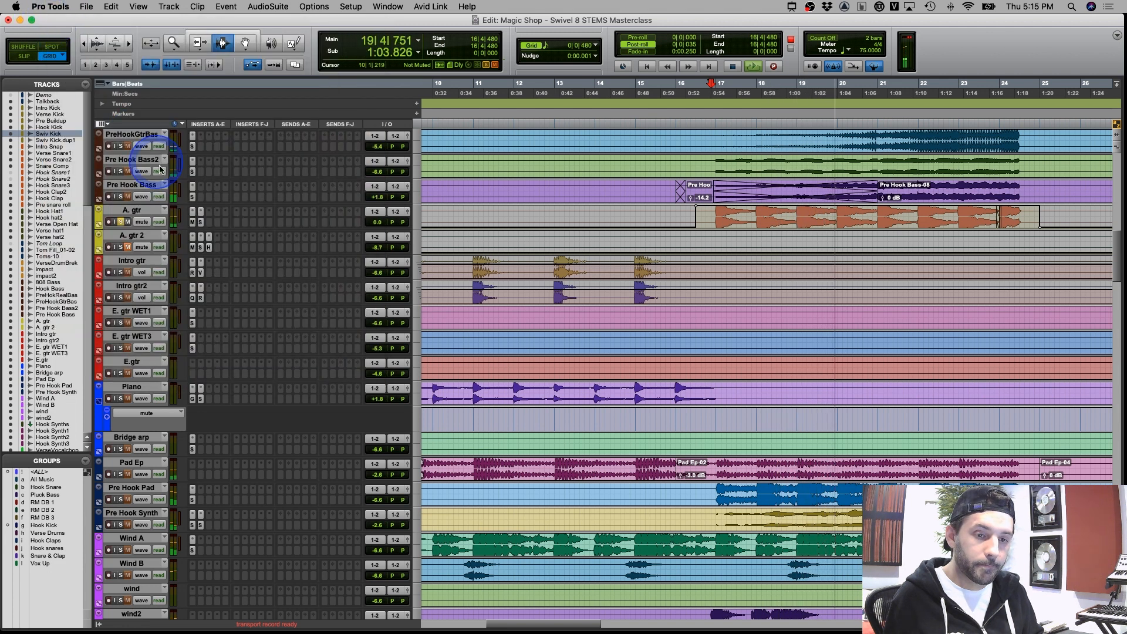
{"action": "left_click", "coordinate": [200, 222]}
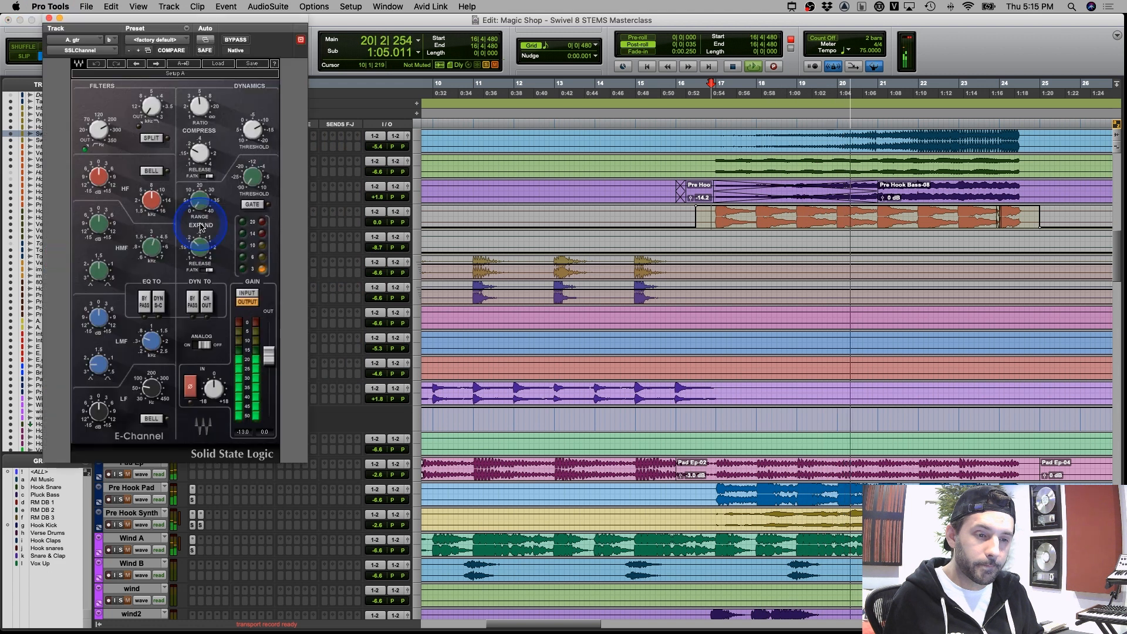
{"action": "left_click", "coordinate": [50, 18]}
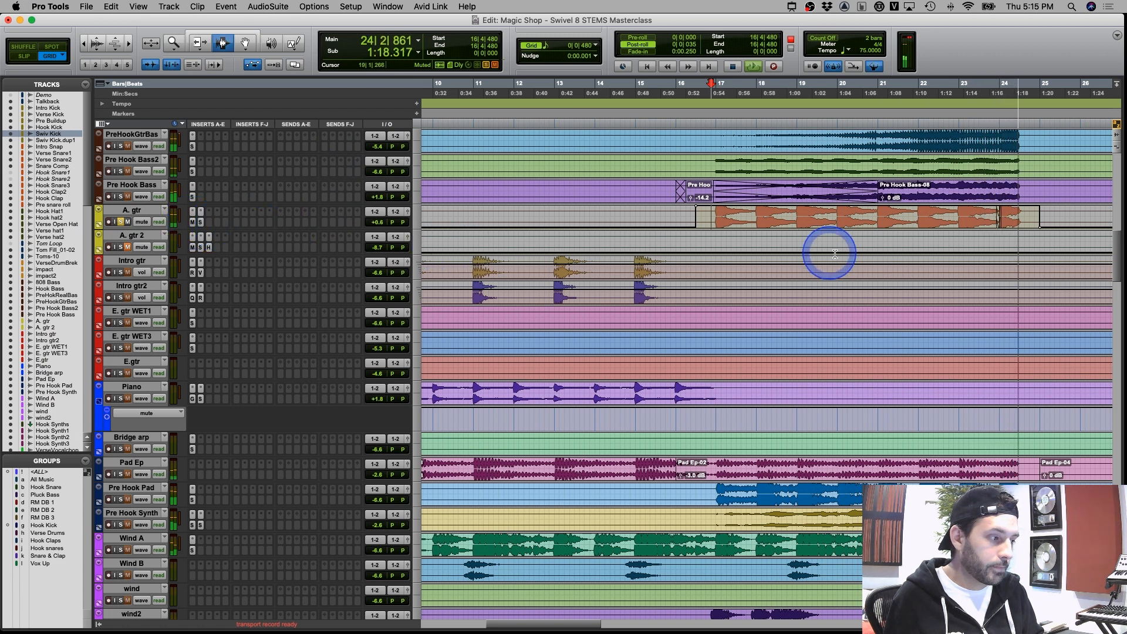
{"action": "key", "text": "space"}
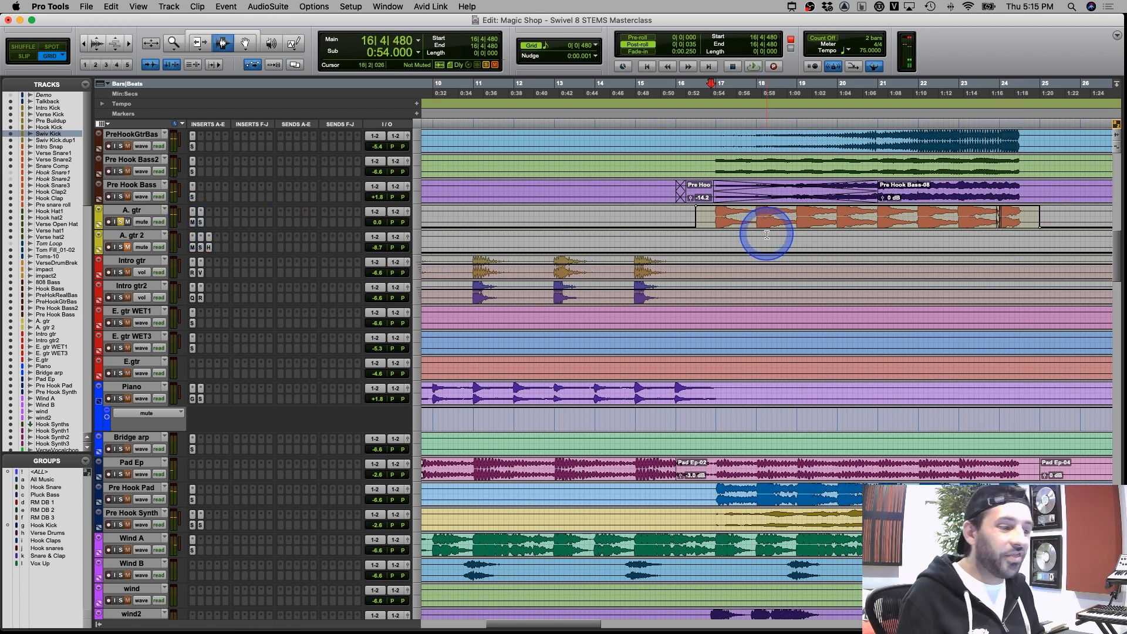
Highlight the pre-hook bass layers from PreHokRealBas down to Pre Hook Bass, starting at 18|4|480 with a length of 5|2|000
{"action": "scroll", "coordinate": [830, 241], "scroll_direction": "up", "scroll_amount": 3}
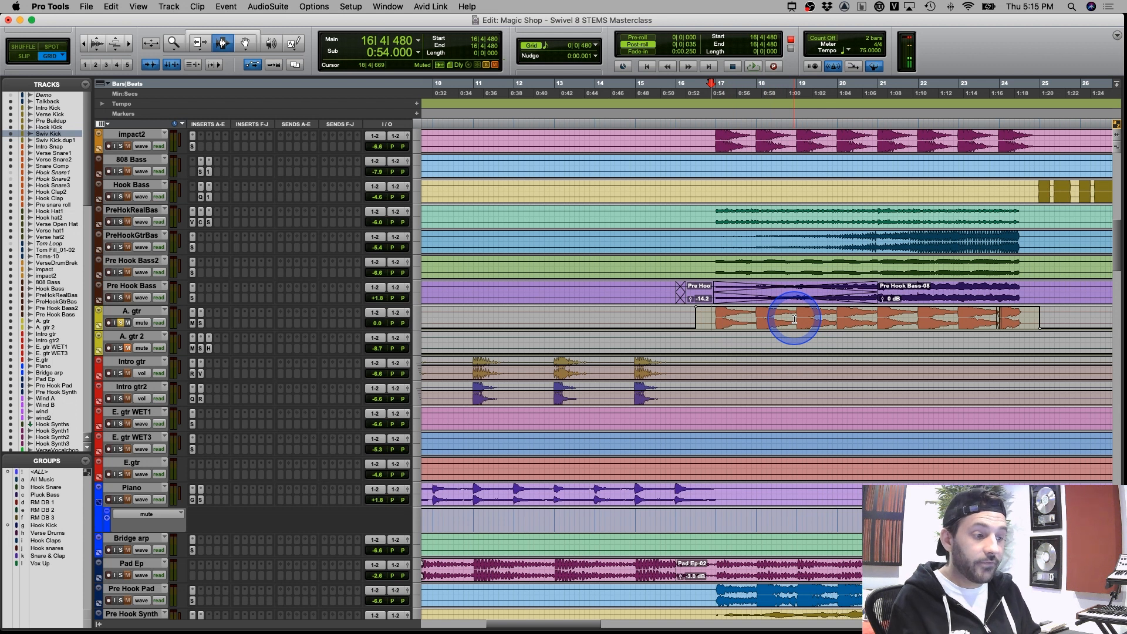
{"action": "scroll", "coordinate": [795, 319], "scroll_direction": "up", "scroll_amount": 5}
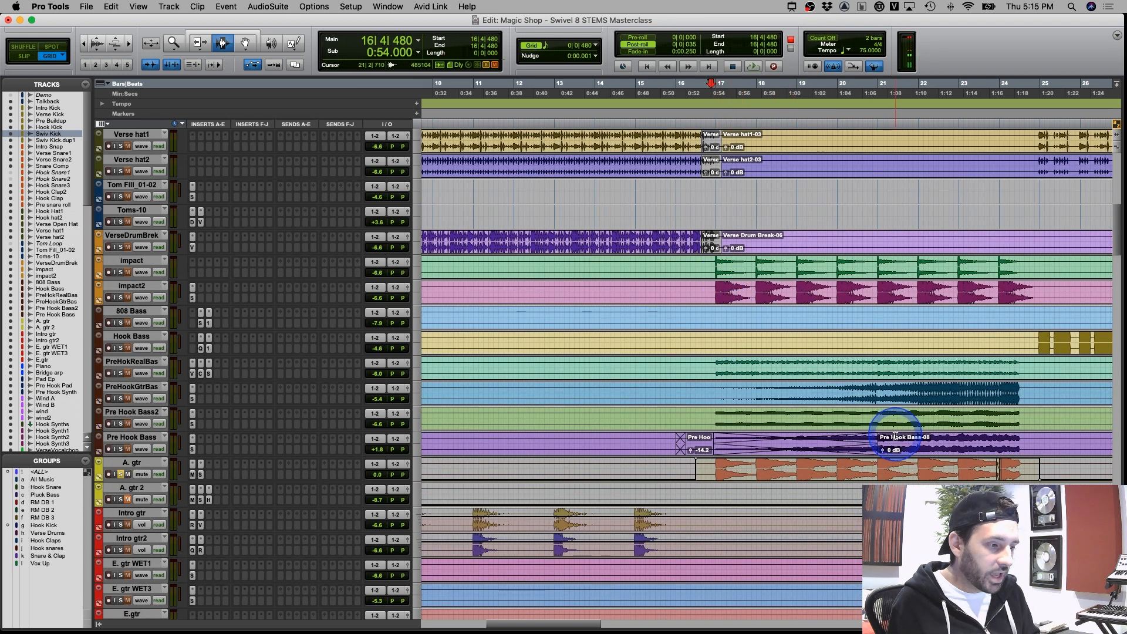
{"action": "scroll", "coordinate": [893, 433], "scroll_direction": "down", "scroll_amount": 3}
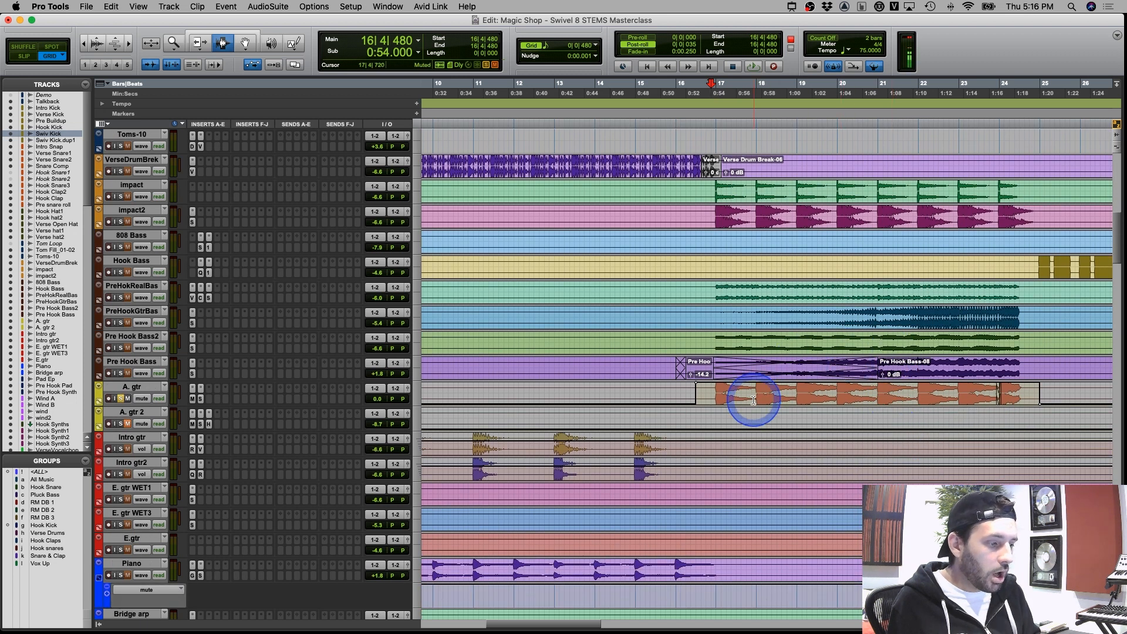
{"action": "left_click_drag", "start_coordinate": [719, 393], "coordinate": [781, 321]}
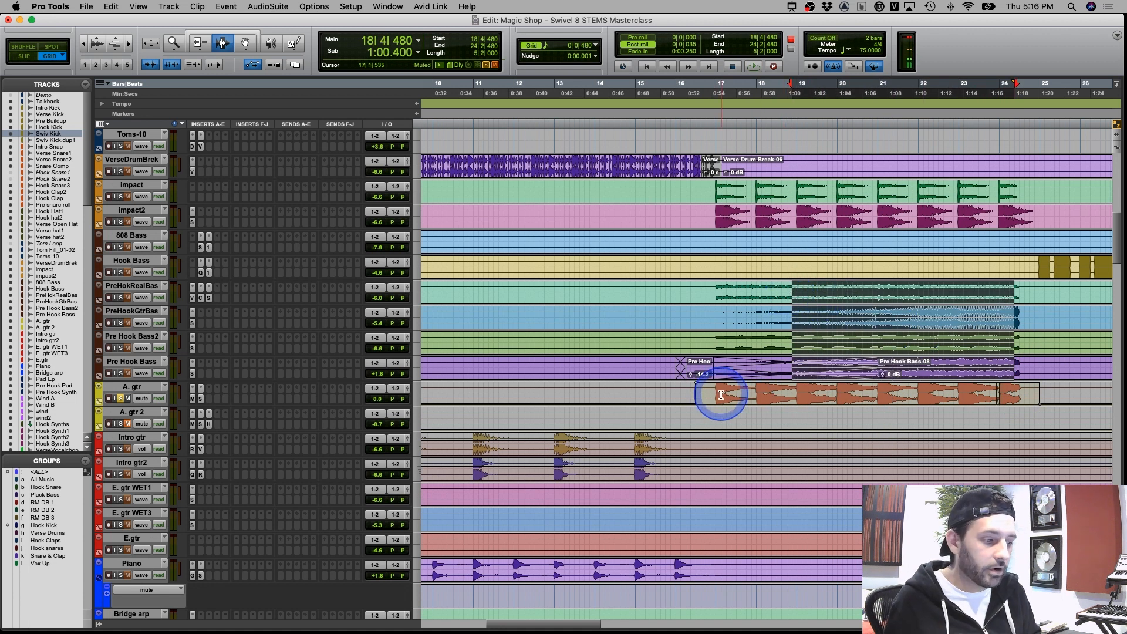
Highlight the unmuted lead-in just before the first A. gtr clip and recheck the track's Maserati ACG plug-in
{"action": "left_click", "coordinate": [712, 395]}
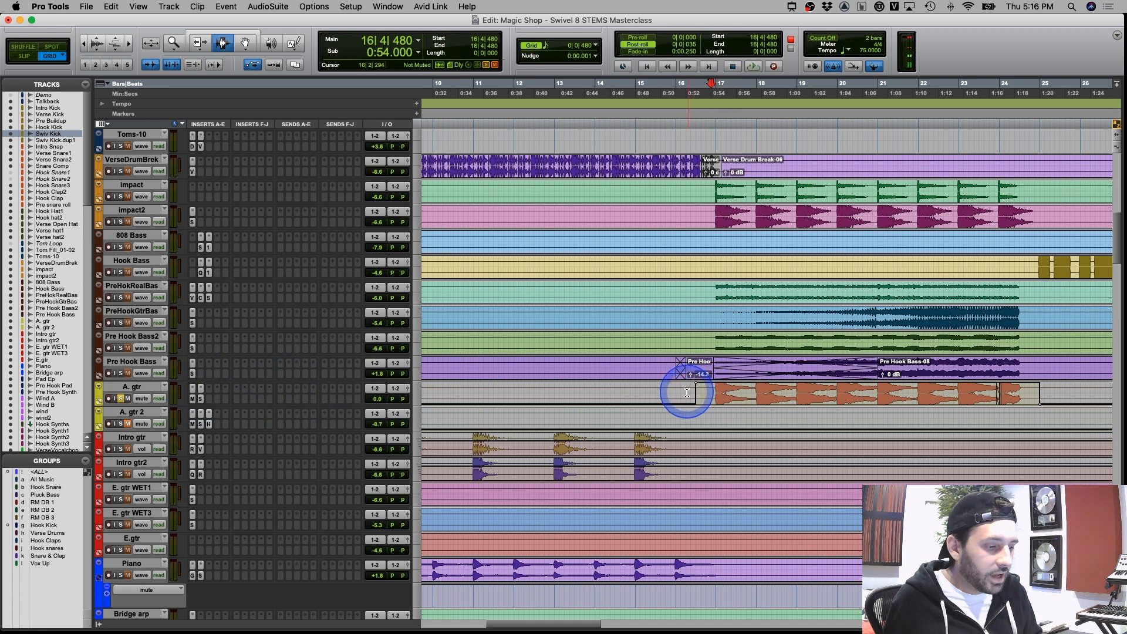
{"action": "left_click_drag", "start_coordinate": [662, 393], "coordinate": [700, 393]}
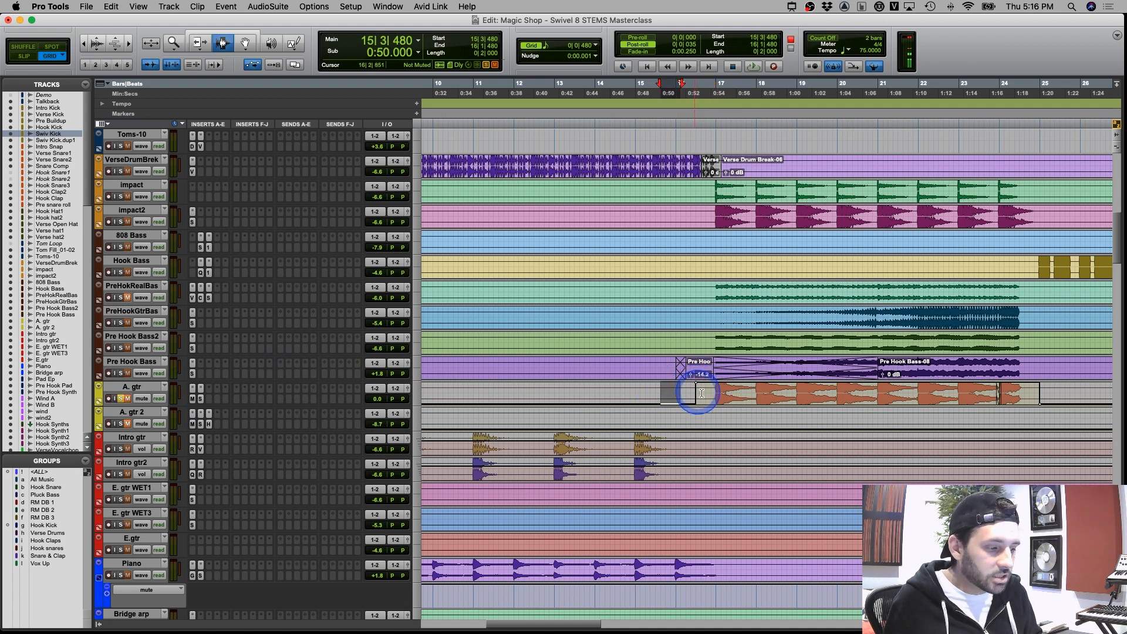
{"action": "left_click", "coordinate": [701, 393]}
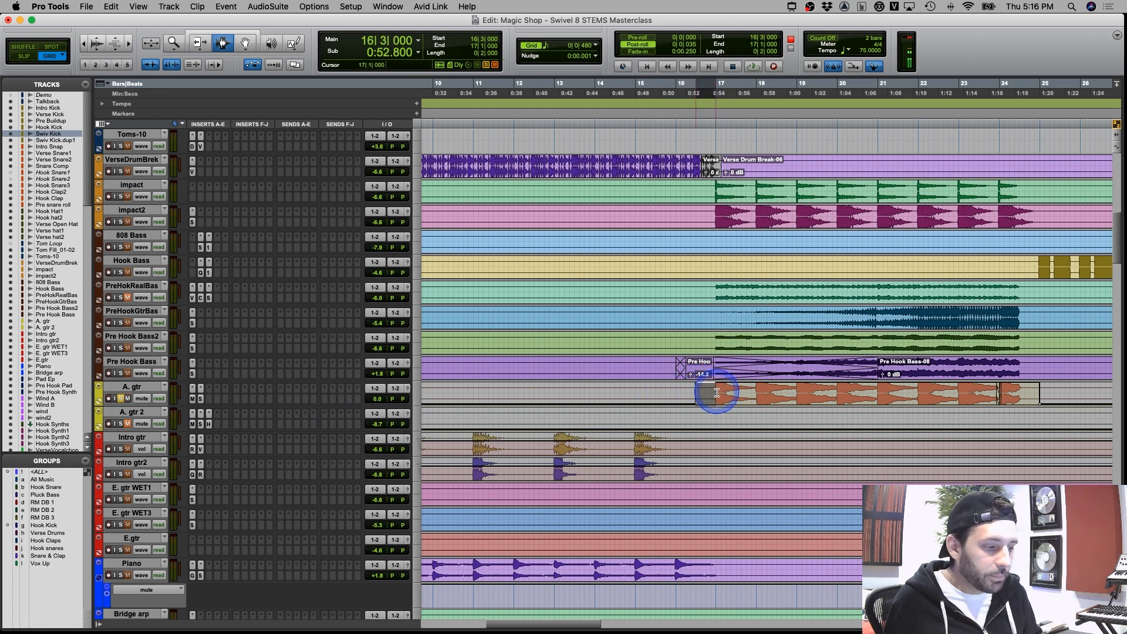
{"action": "left_click", "coordinate": [192, 400]}
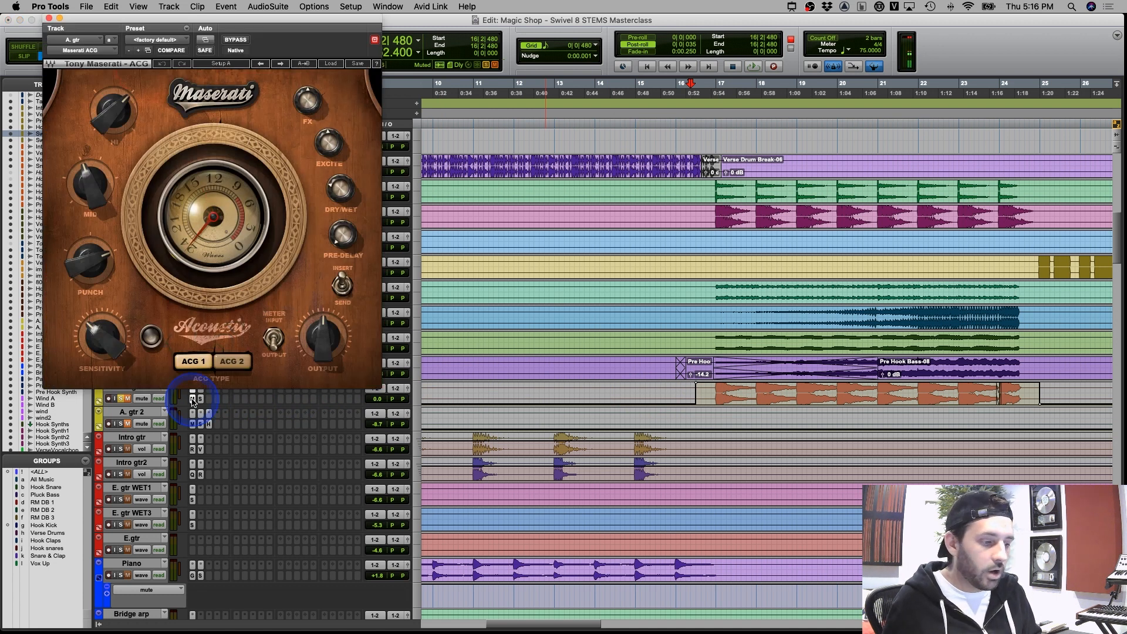
{"action": "left_click", "coordinate": [192, 399]}
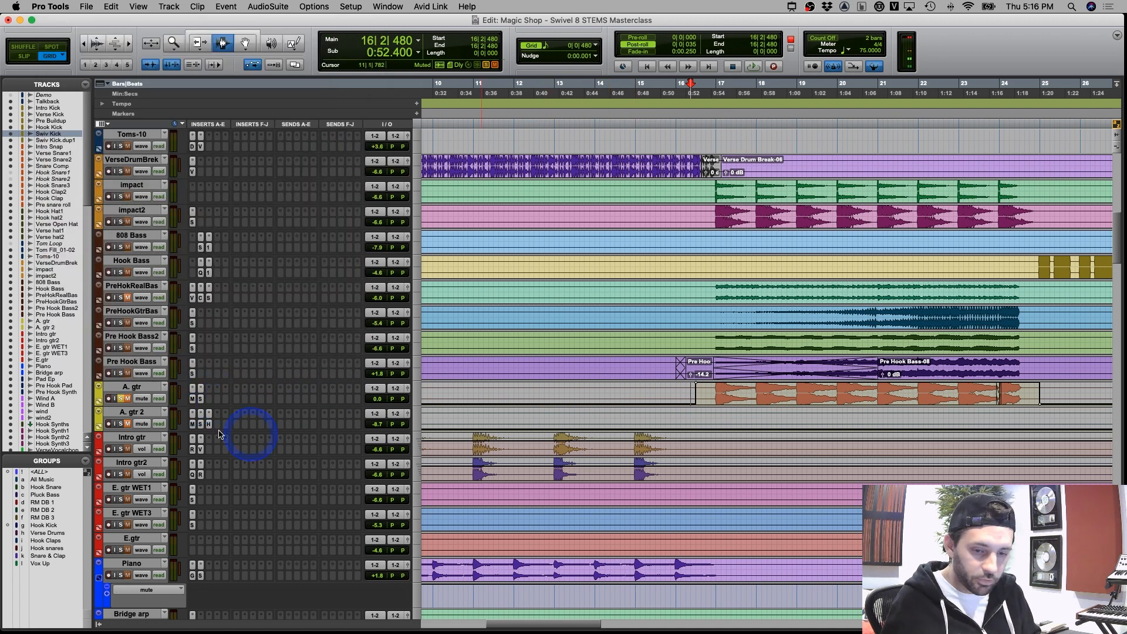
Unsolo A. gtr and place the playback start at 64|4|480, just before the A. gtr 2 clips
{"action": "left_click", "coordinate": [122, 400]}
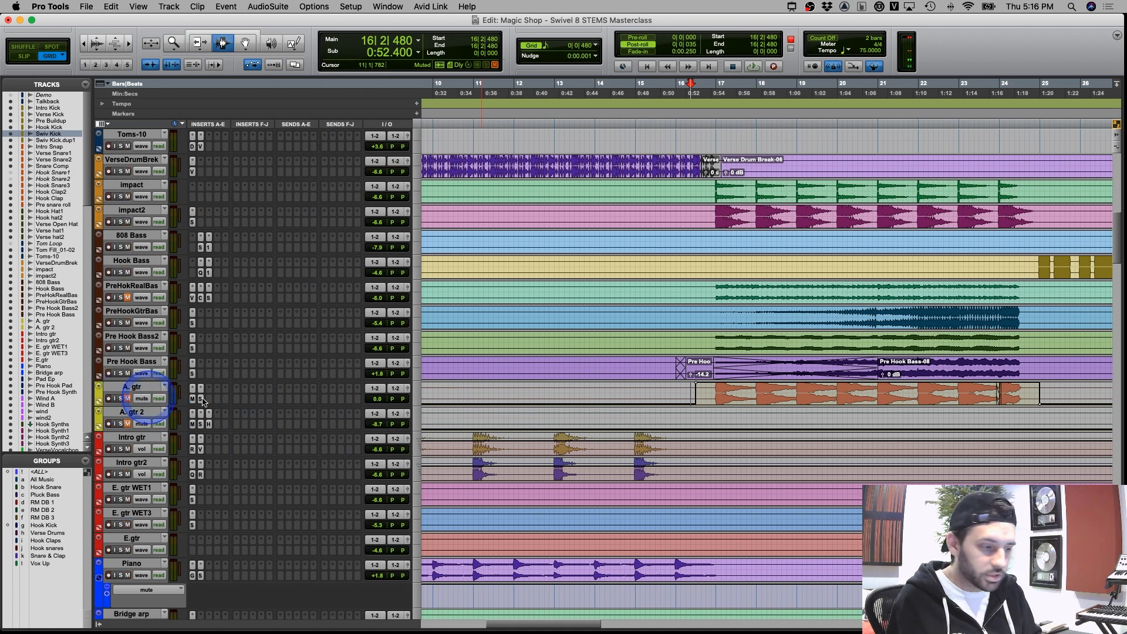
{"action": "key", "text": "super+bracketleft"}
{"action": "key", "text": "super+bracketleft"}
{"action": "key", "text": "super+bracketleft"}
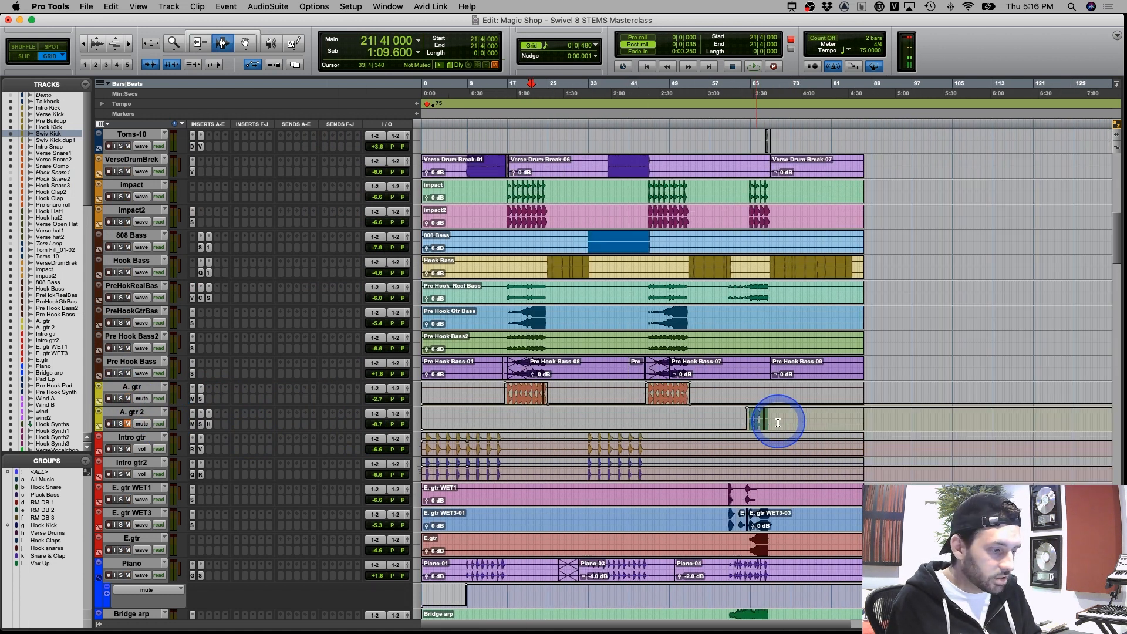
{"action": "left_click", "coordinate": [749, 418]}
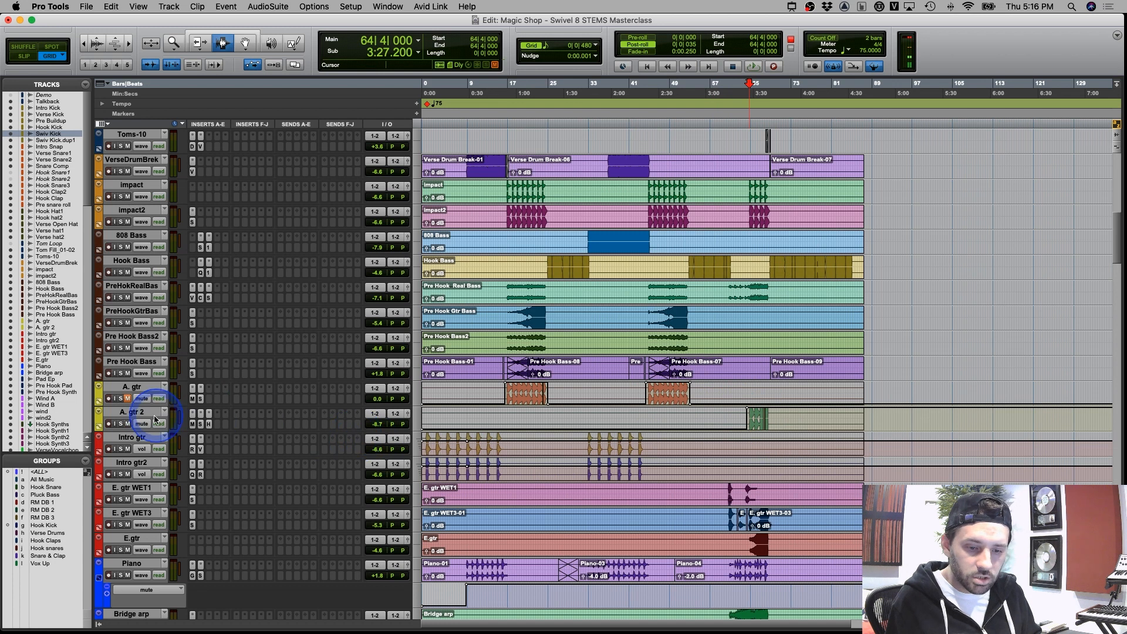
Review the H-Comp plug-in on A. gtr 2, close it, audition the track soloed and stop playback
{"action": "left_click", "coordinate": [210, 423]}
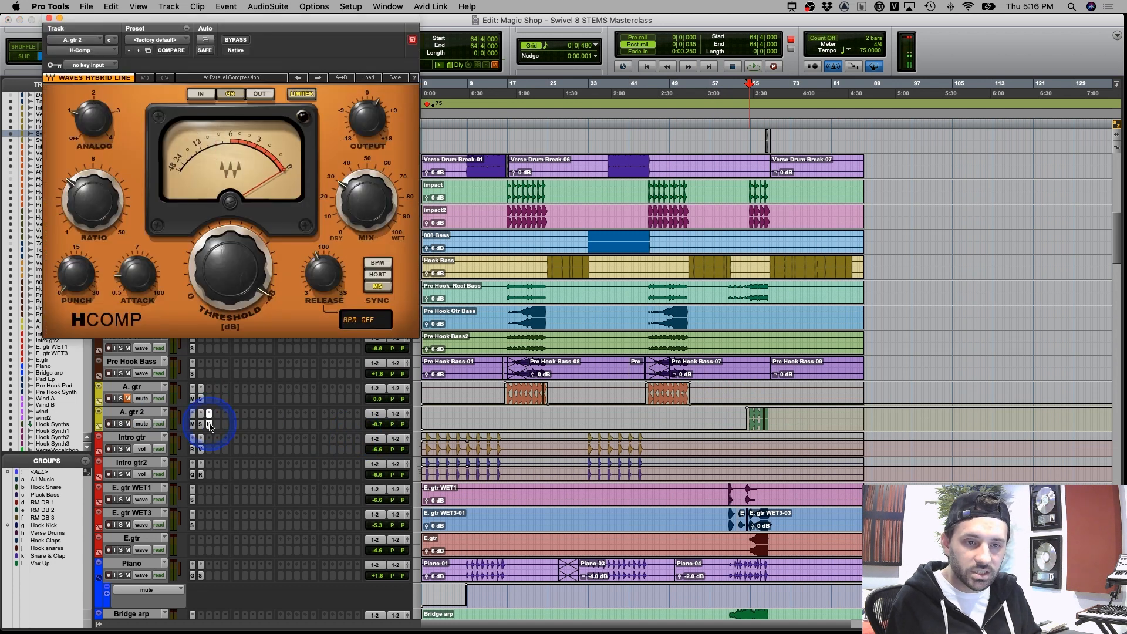
{"action": "left_click", "coordinate": [210, 424]}
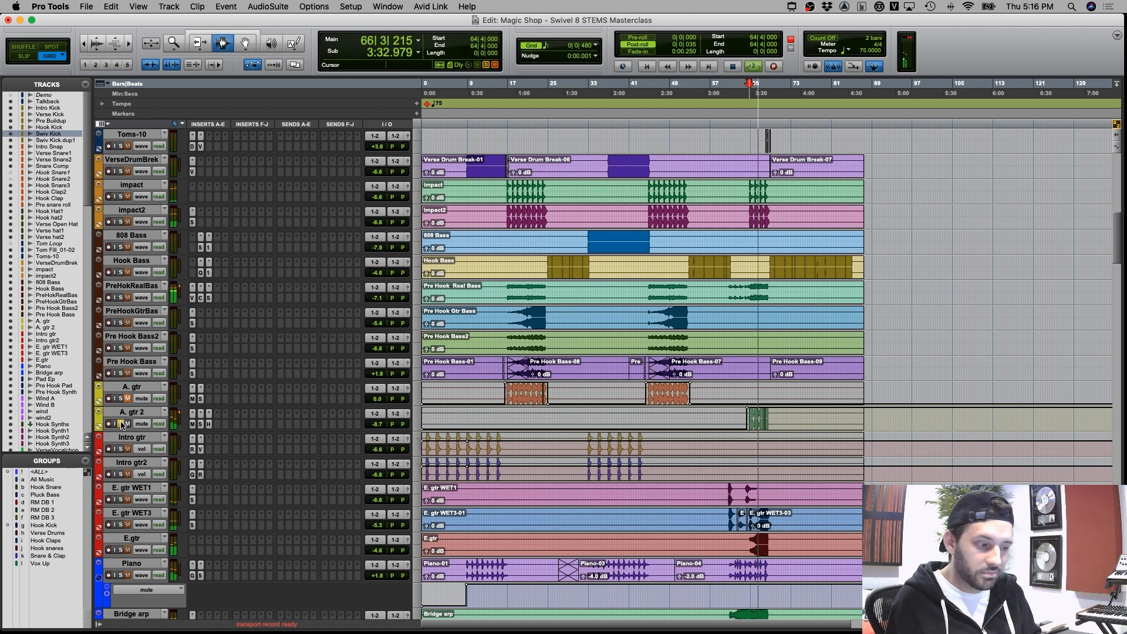
{"action": "key", "text": "space"}
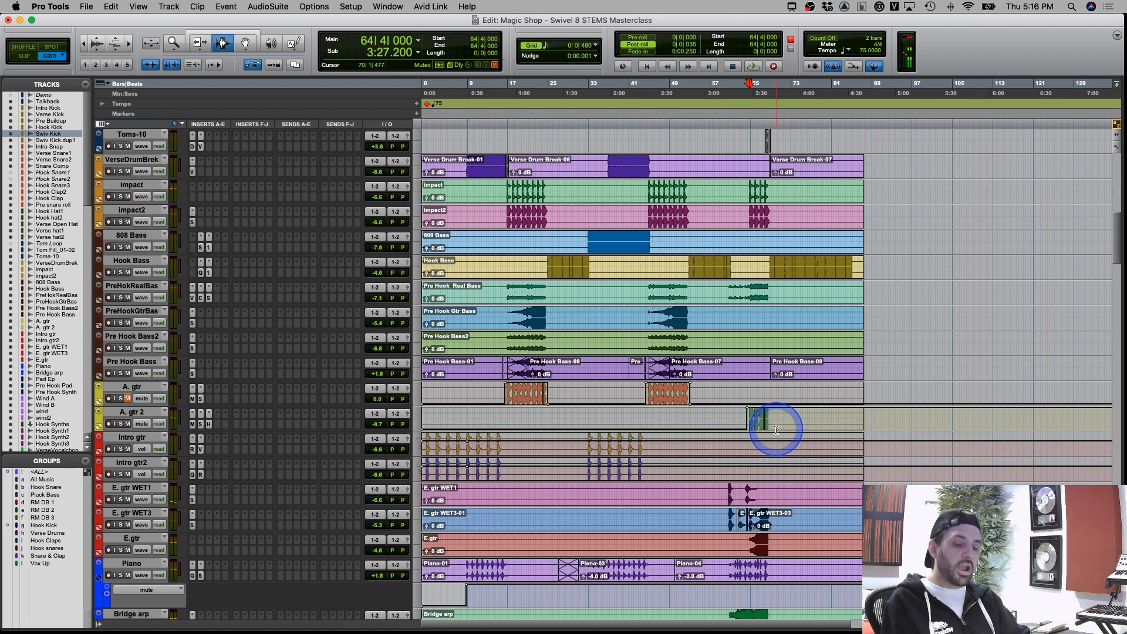
Place the playback start at 60|3|480, solo E. gtr WET1, E. gtr WET3 and E.gtr, and start playback
{"action": "scroll", "coordinate": [776, 429], "scroll_direction": "up", "scroll_amount": 4}
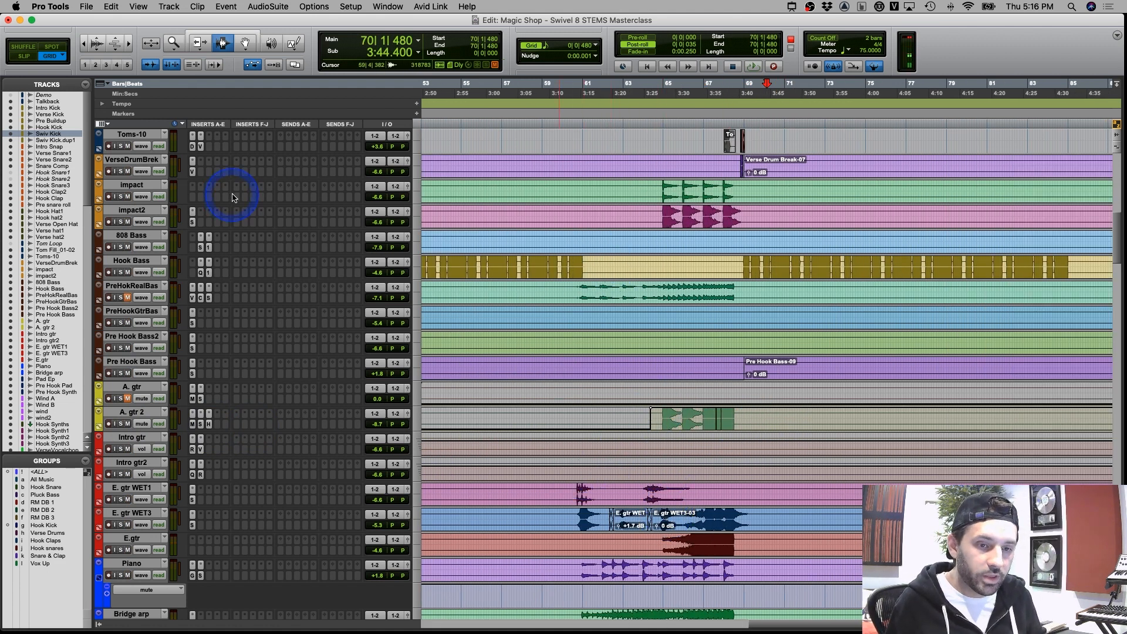
{"action": "left_click", "coordinate": [580, 503]}
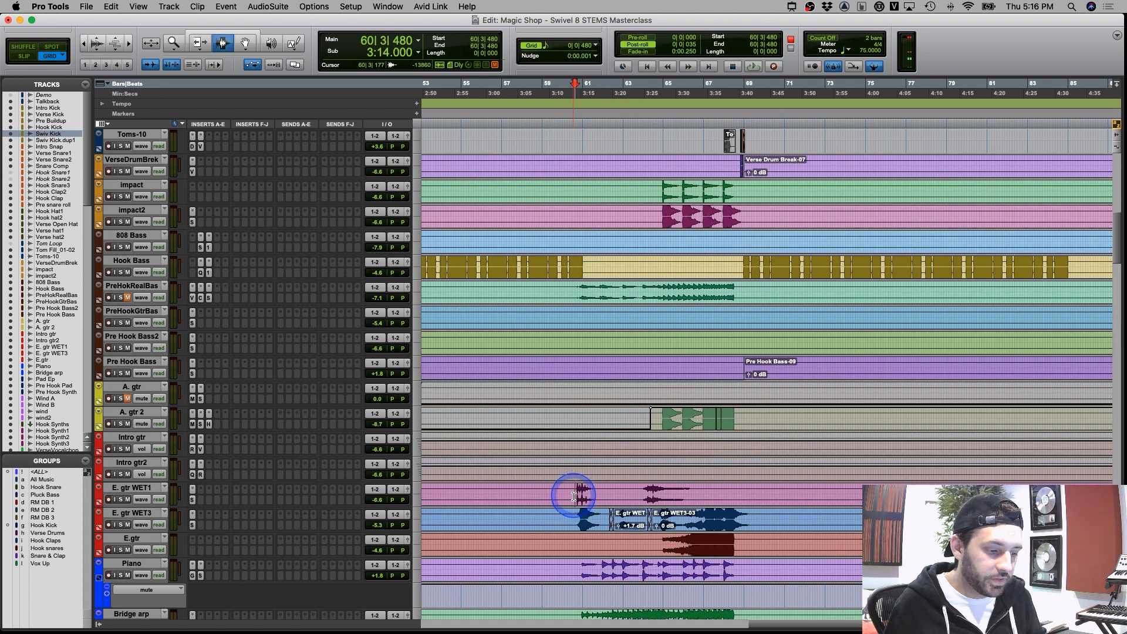
{"action": "left_click", "coordinate": [135, 437]}
{"action": "left_click", "coordinate": [131, 539], "text": "shift"}
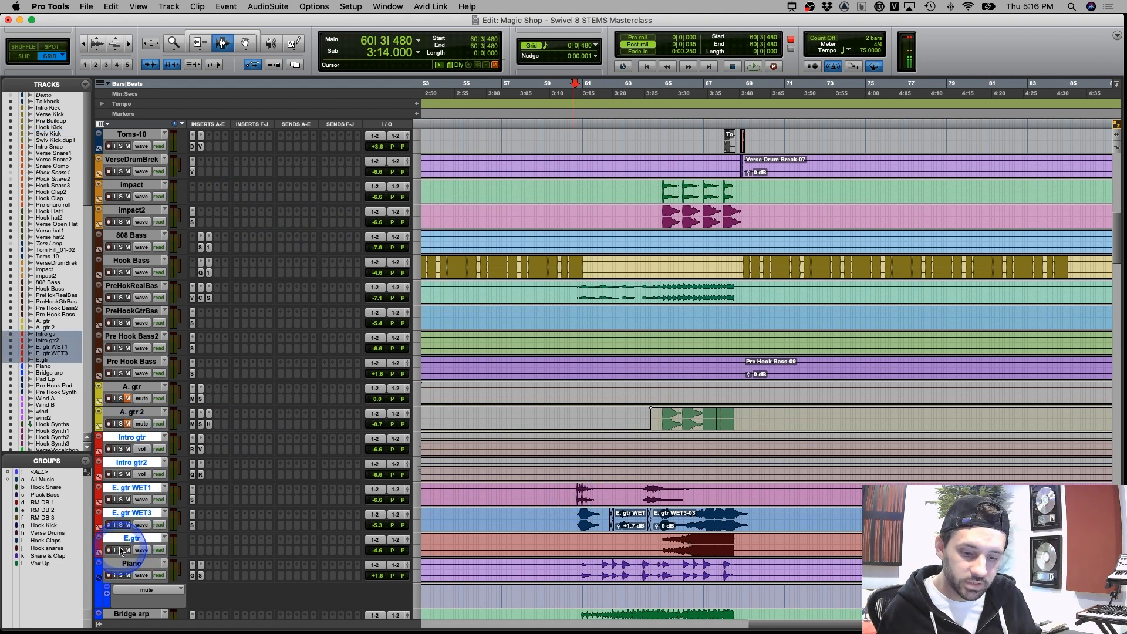
{"action": "left_click", "coordinate": [121, 550]}
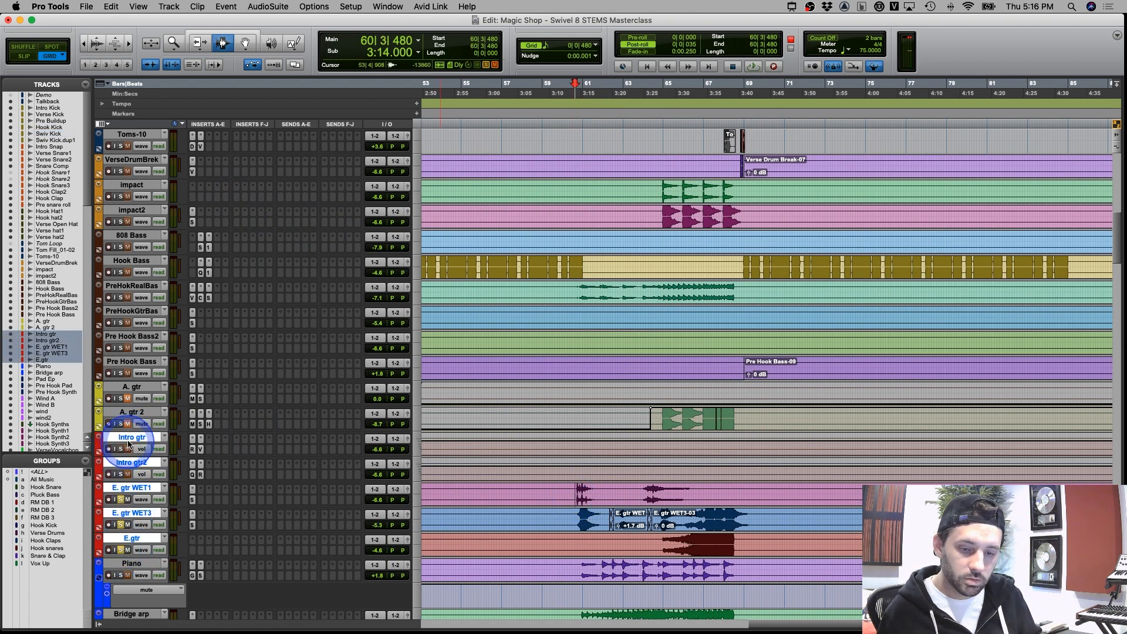
{"action": "left_click", "coordinate": [132, 437], "text": "super"}
{"action": "left_click", "coordinate": [133, 437]}
{"action": "key", "text": "space"}
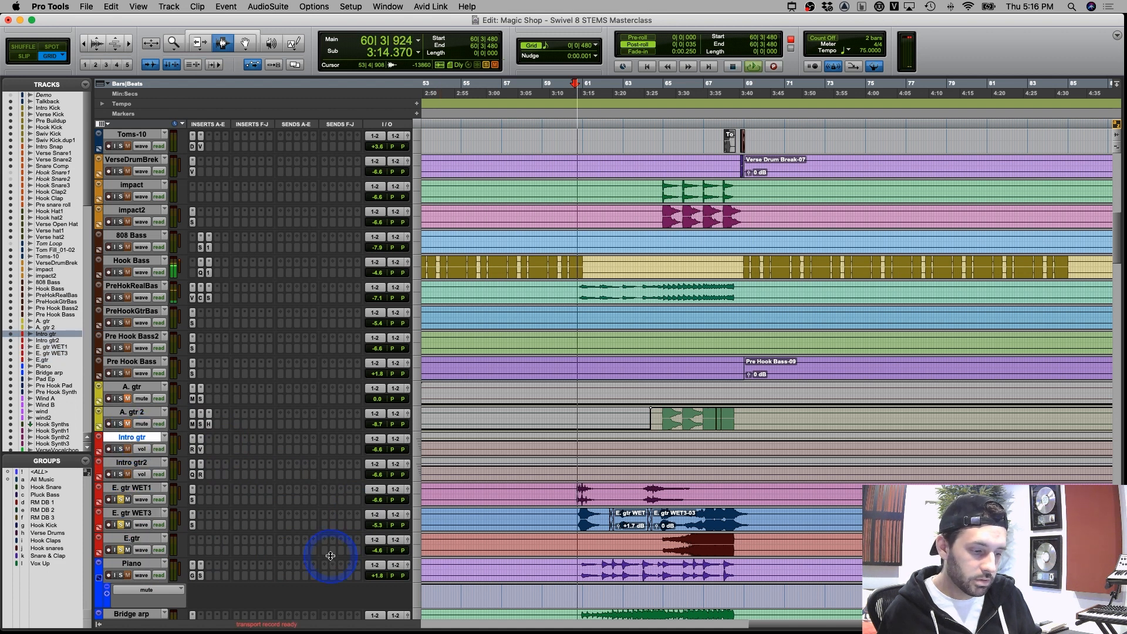
Stop playback, clear the electric guitar solos and replay the section in context from 60|3|480
{"action": "left_click", "coordinate": [647, 491]}
{"action": "key", "text": "super+]"}
{"action": "key", "text": "super+]"}
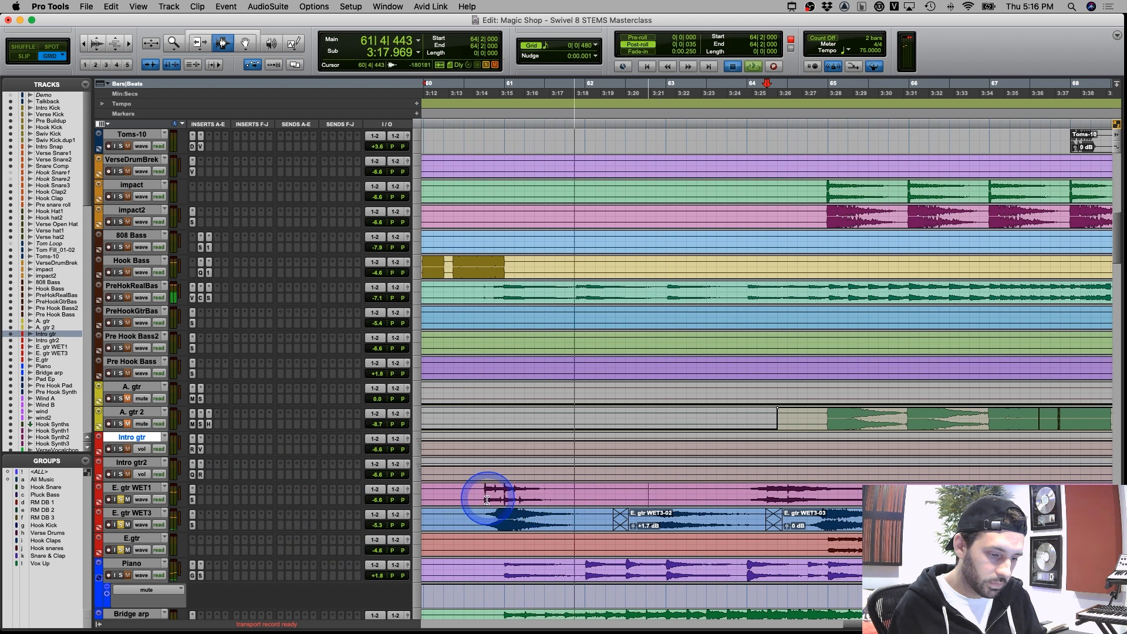
{"action": "key", "text": "space"}
{"action": "left_click", "coordinate": [474, 496]}
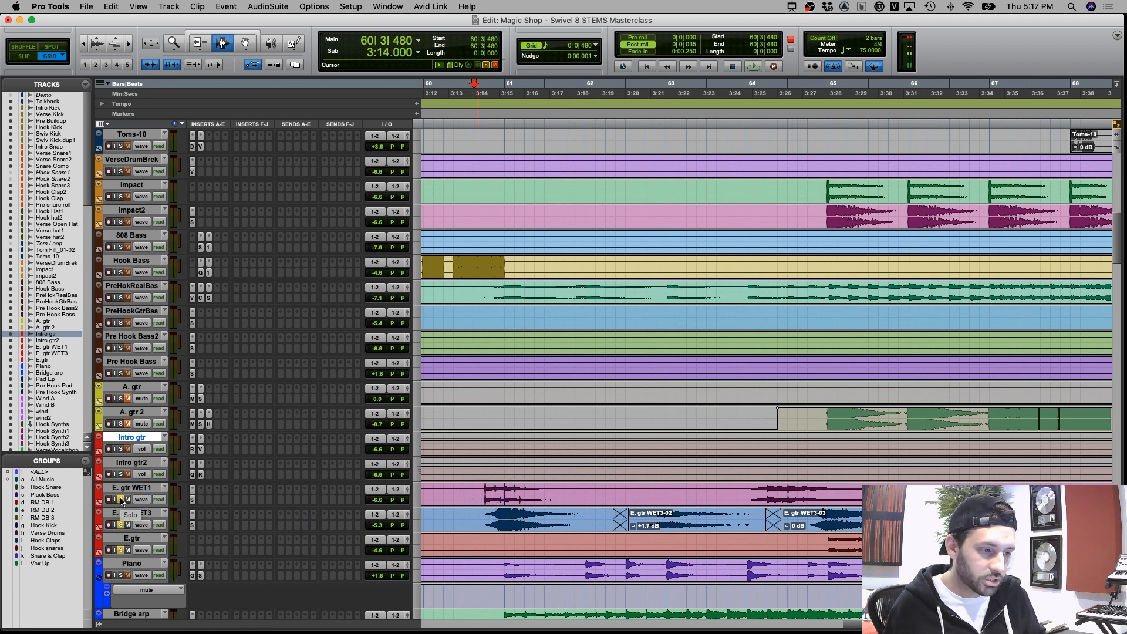
{"action": "key", "text": "space"}
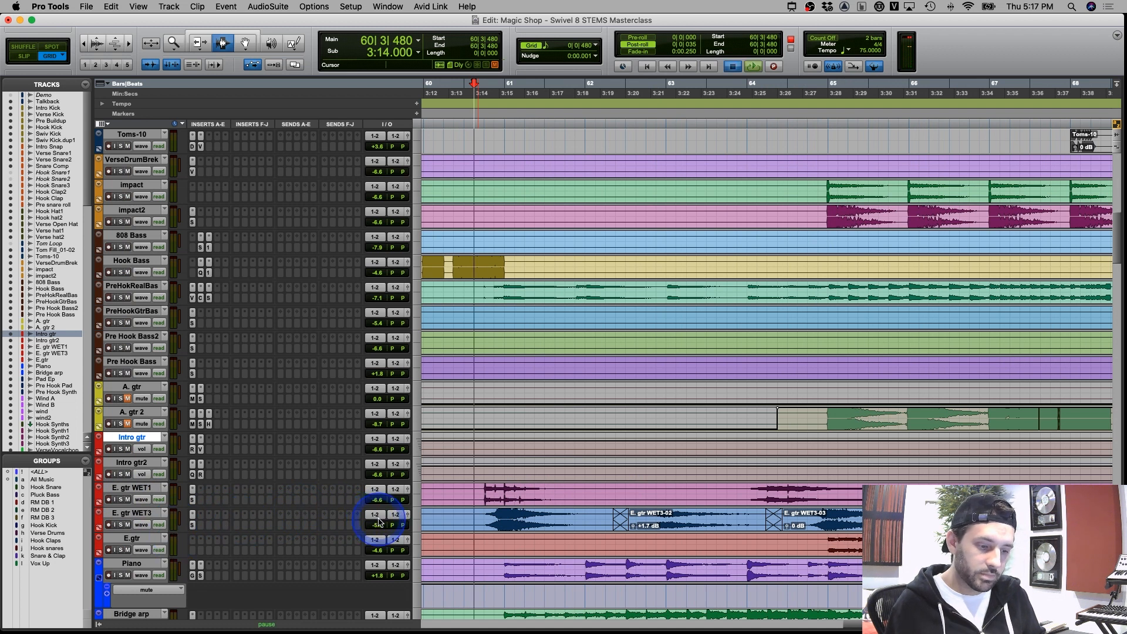
Listen through the section in the full mix while examining the tracks from A. gtr 2 down to Hook Synth3, and stop
{"action": "left_click", "coordinate": [603, 521]}
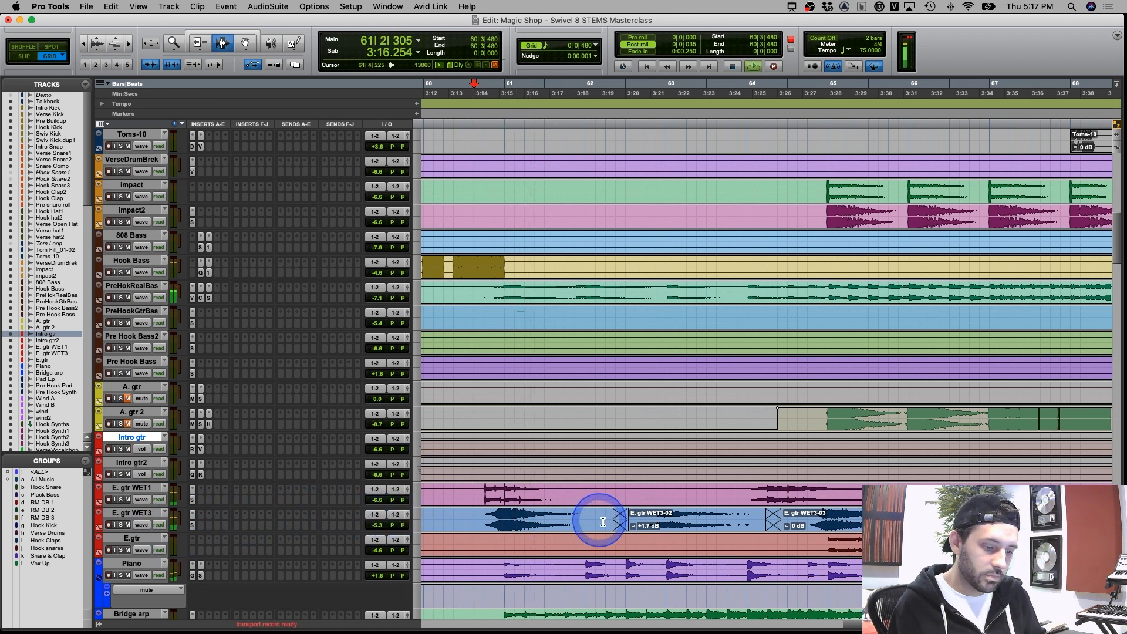
{"action": "key", "text": "super+["}
{"action": "scroll", "coordinate": [659, 556], "scroll_direction": "down", "scroll_amount": 5}
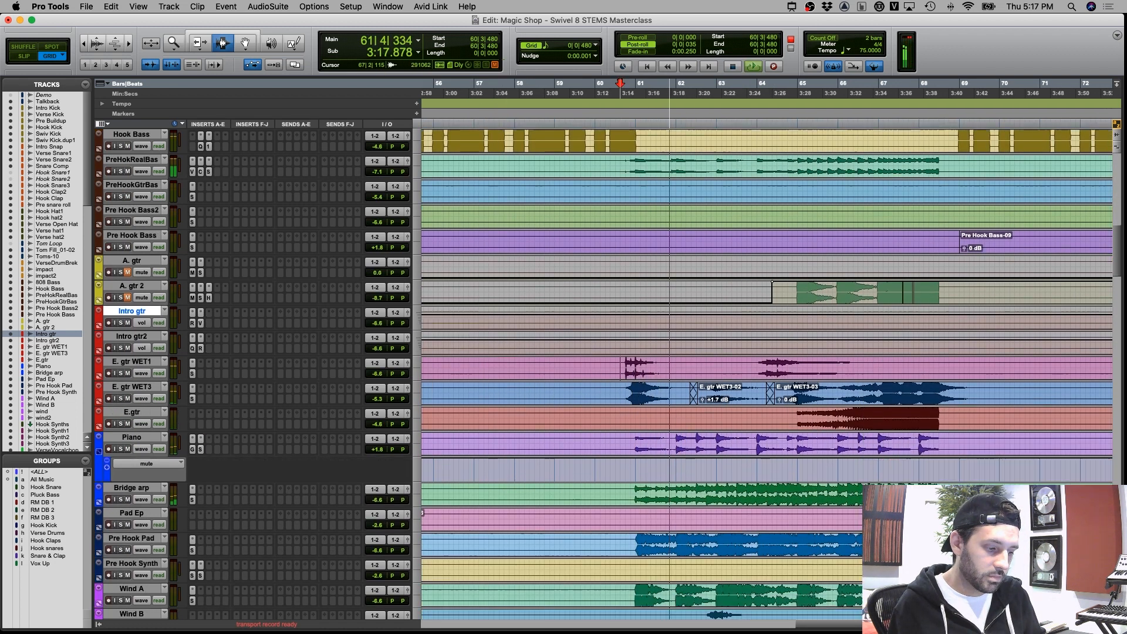
{"action": "scroll", "coordinate": [603, 349], "scroll_direction": "down", "scroll_amount": 6}
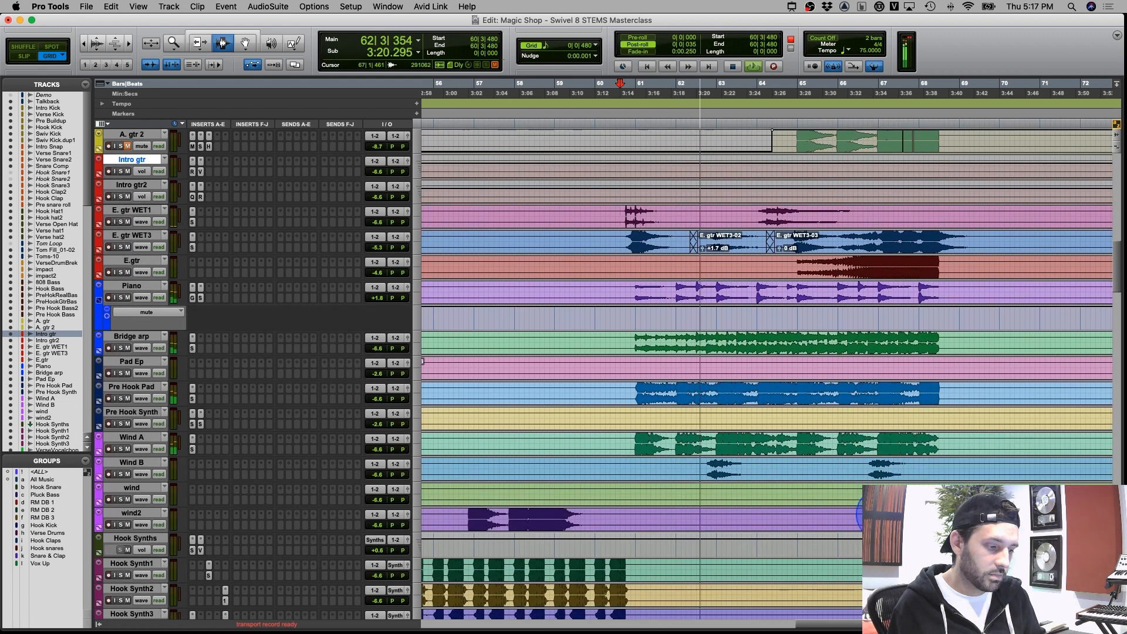
{"action": "left_click", "coordinate": [819, 483]}
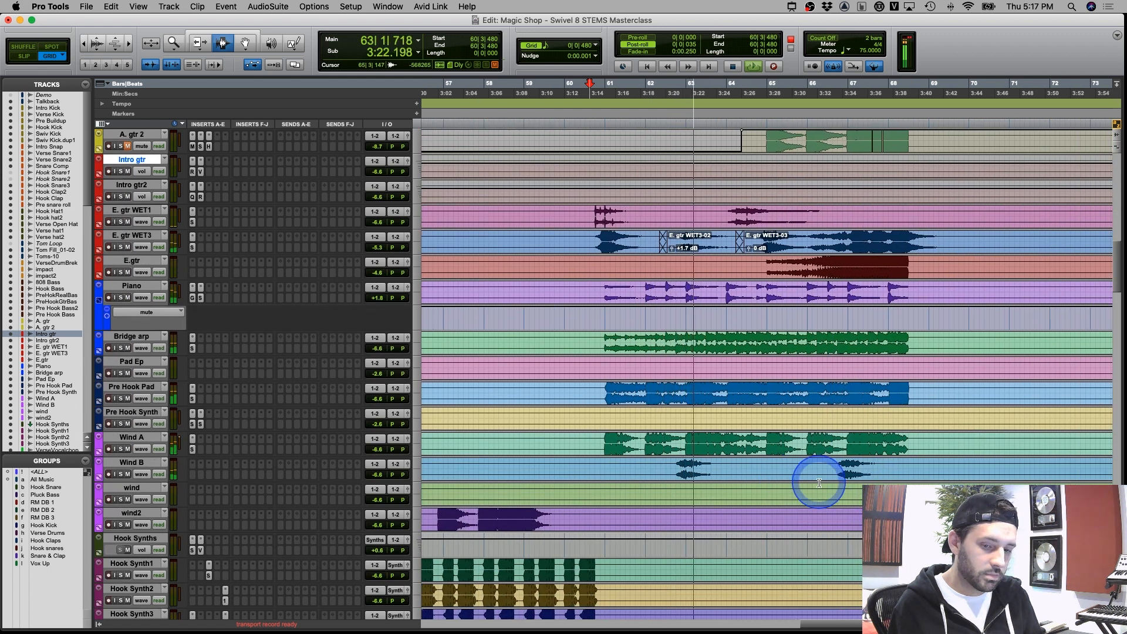
{"action": "scroll", "coordinate": [819, 482], "scroll_direction": "right", "scroll_amount": 2}
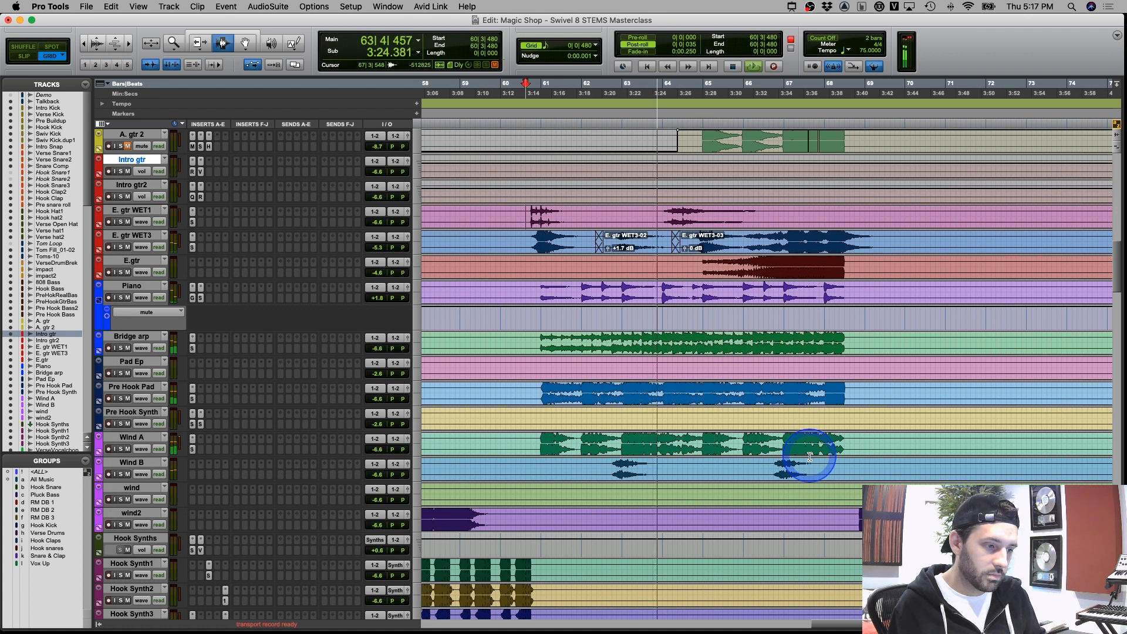
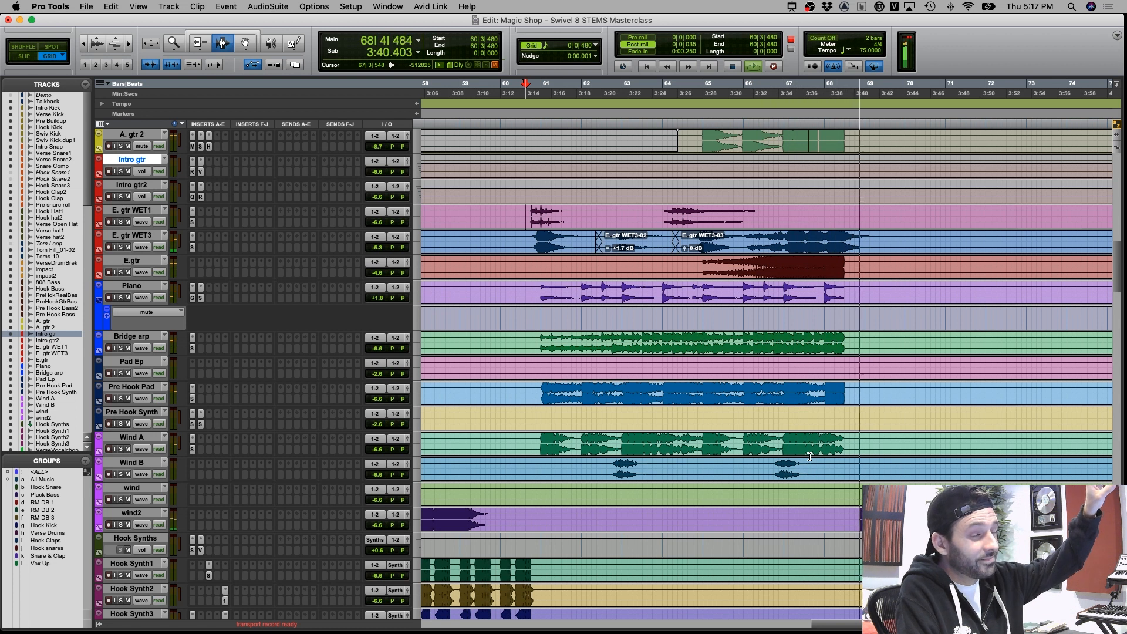
{"action": "left_click", "coordinate": [816, 450]}
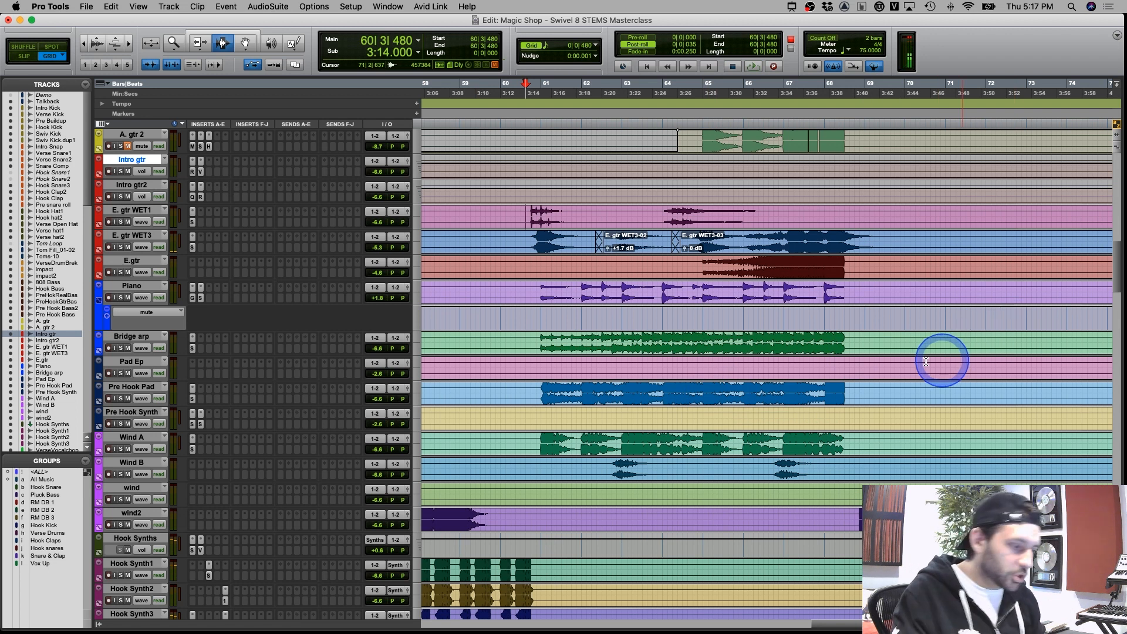
Solo E. gtr WET1 and audition its two parts from 60|4|000 and 64|1|000
{"action": "left_click", "coordinate": [532, 344]}
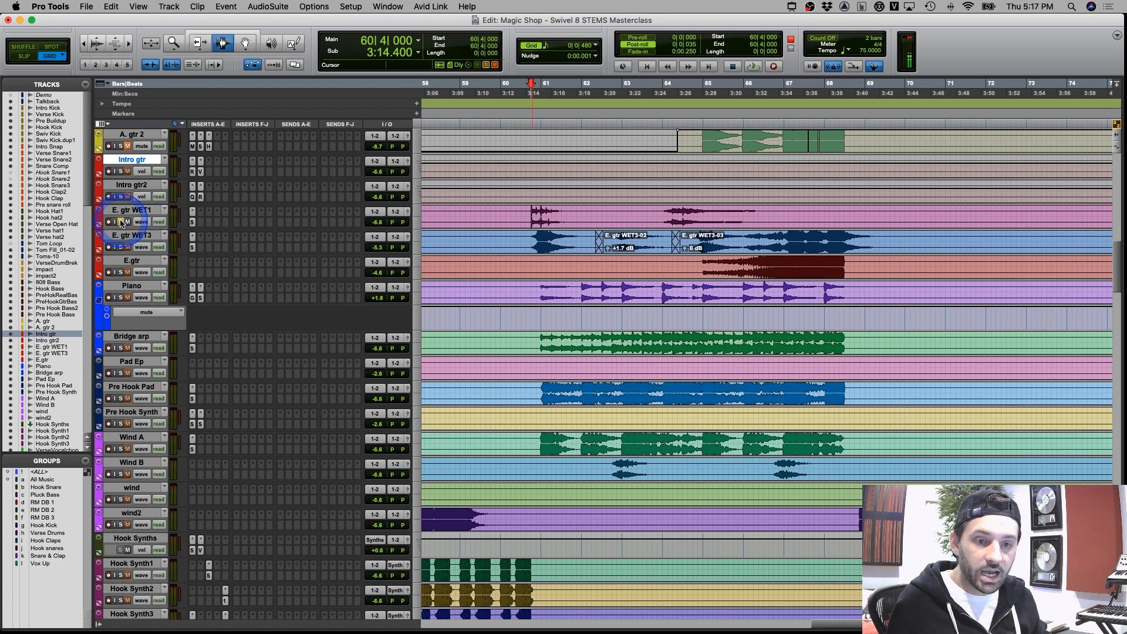
{"action": "key", "text": "space"}
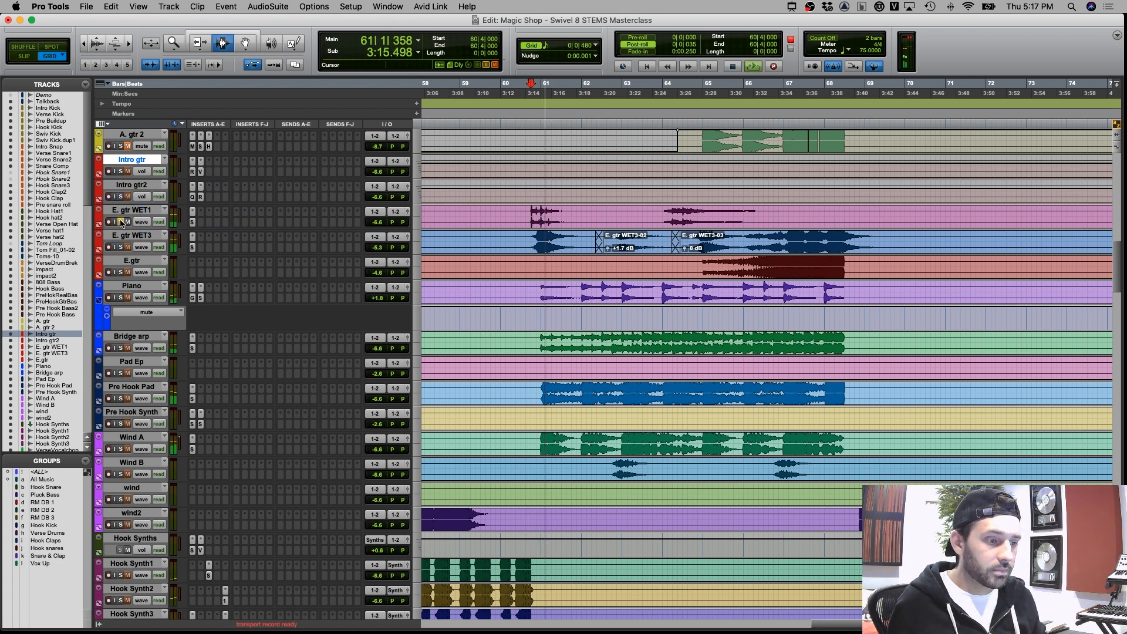
{"action": "left_click", "coordinate": [122, 247]}
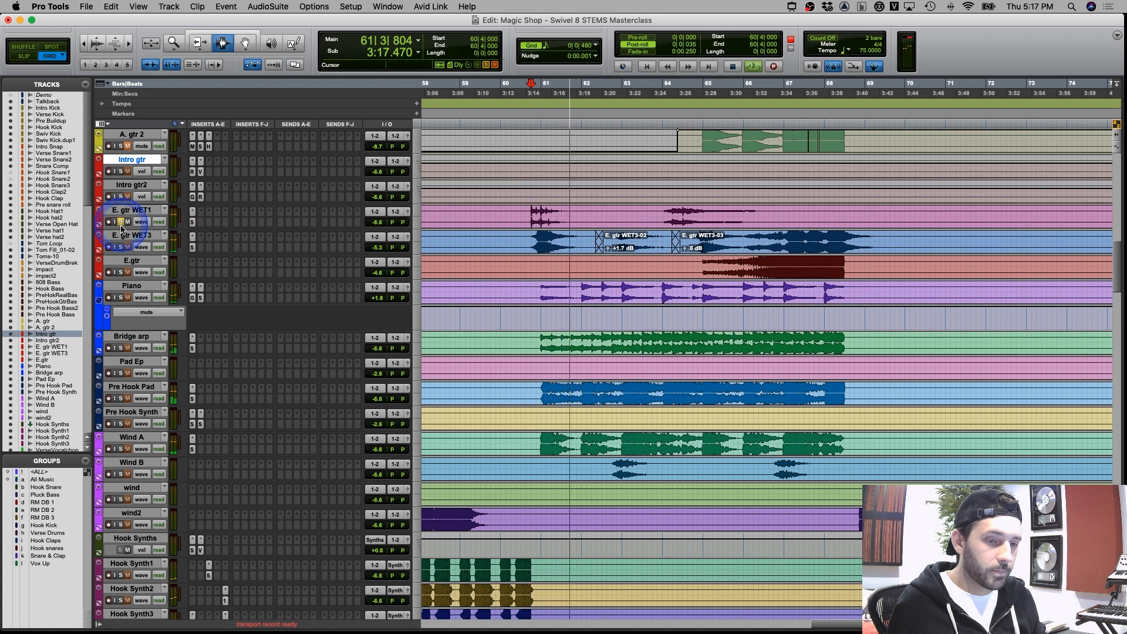
{"action": "key", "text": "space"}
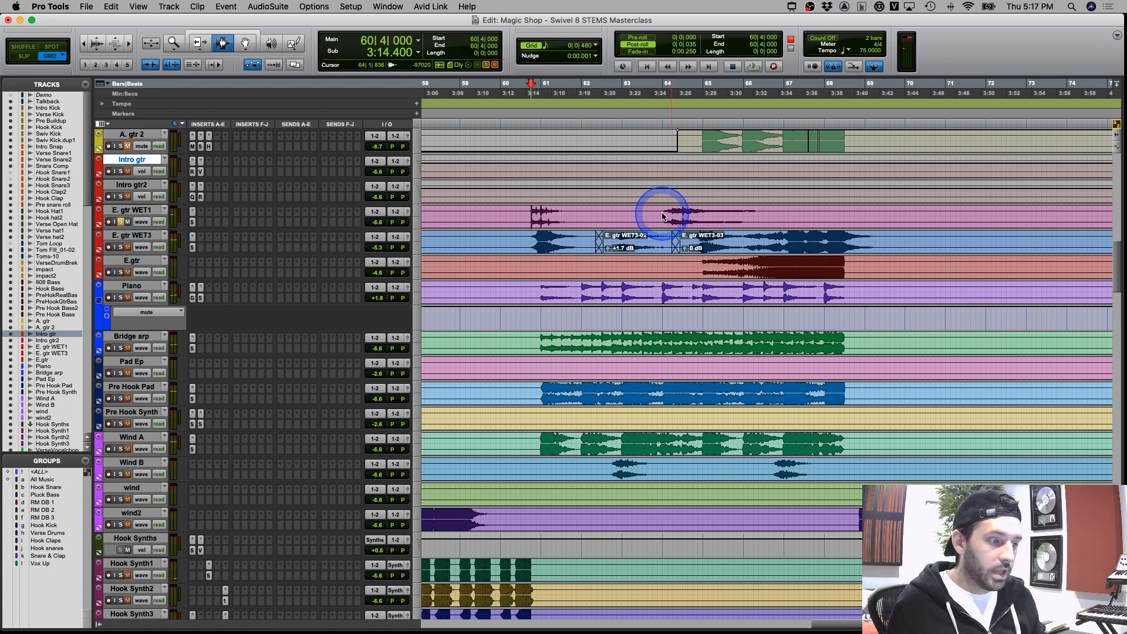
{"action": "left_click", "coordinate": [663, 216]}
{"action": "key", "text": "space"}
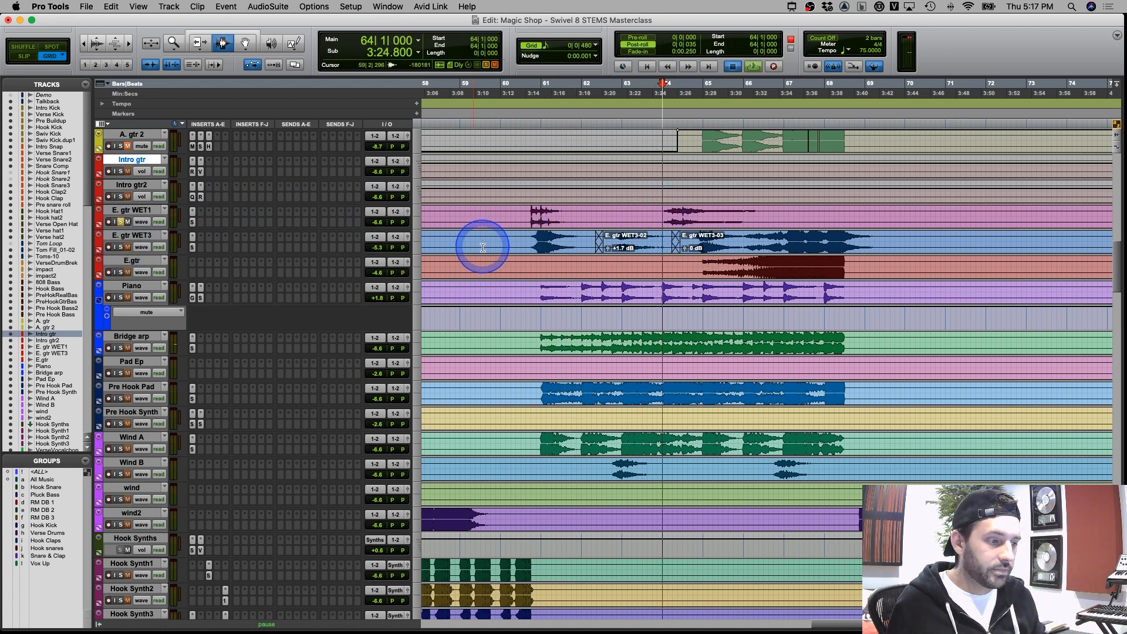
Move the solo to E. gtr WET3, audition it from 60|4|000 and stop playback
{"action": "left_click", "coordinate": [531, 243]}
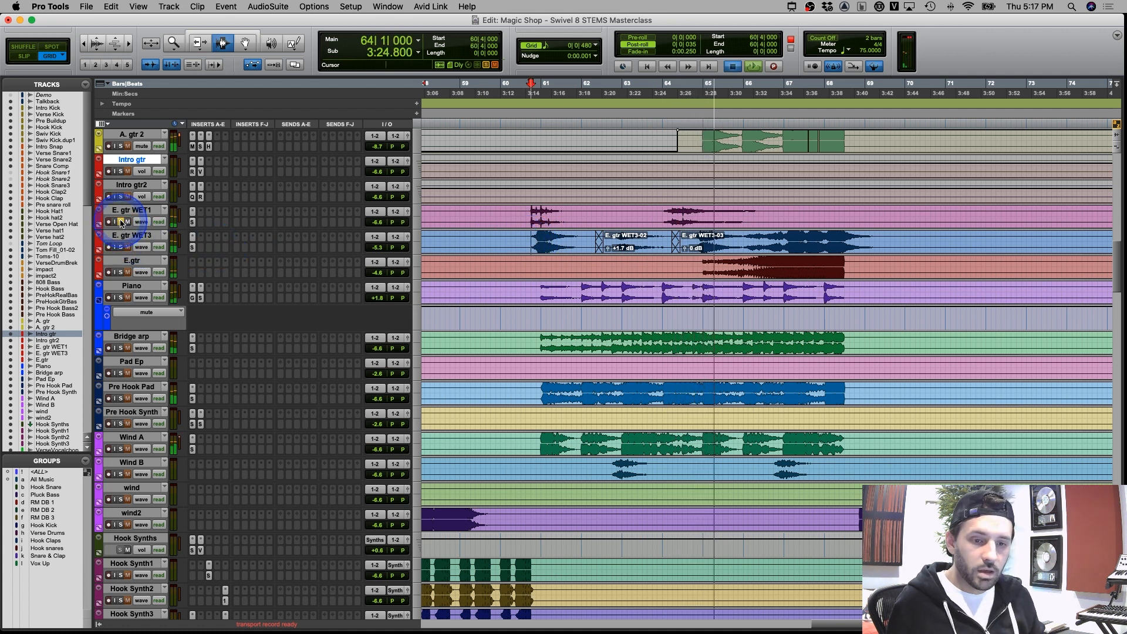
{"action": "key", "text": "space"}
{"action": "key", "text": "space"}
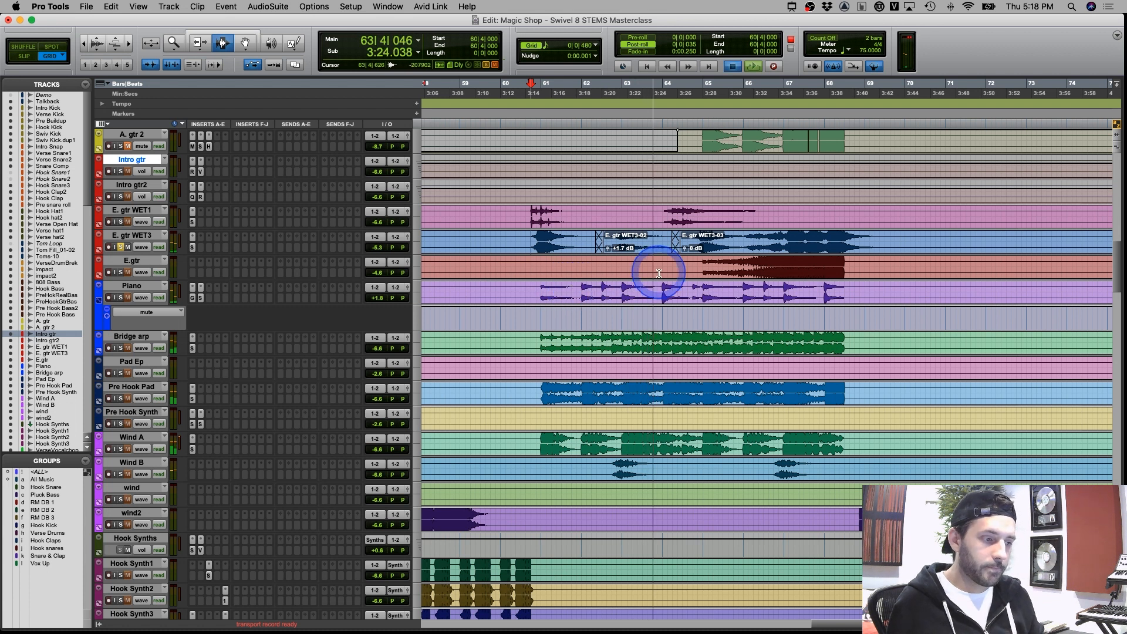
{"action": "key", "text": "space"}
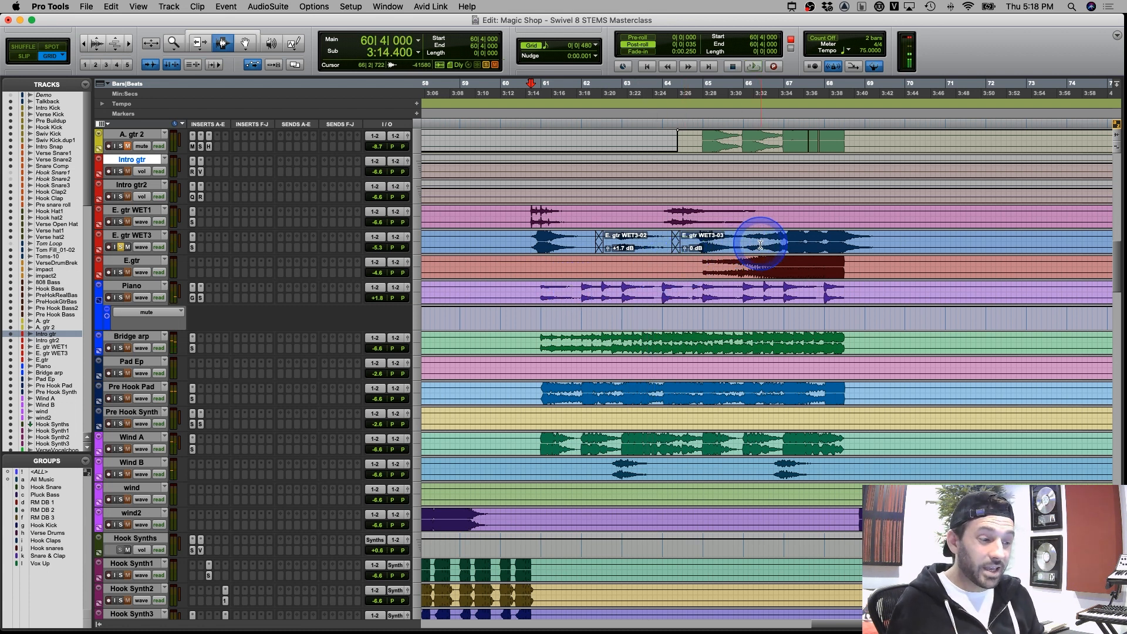
Move the solo to E.gtr, audition it from 64|4|480 and stop playback
{"action": "left_click", "coordinate": [700, 268]}
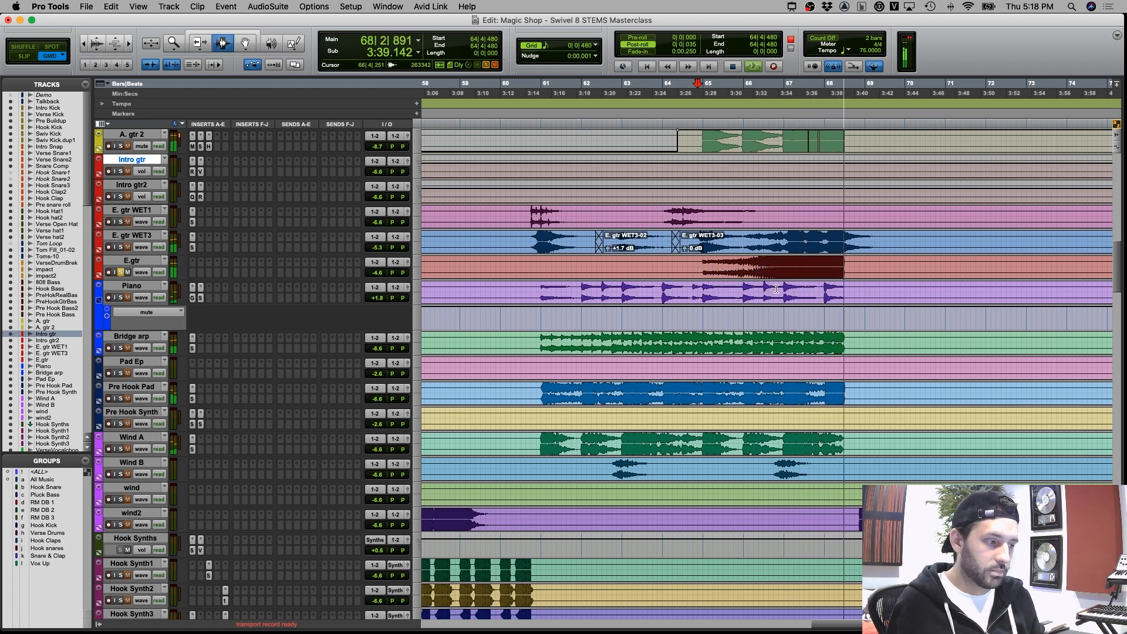
{"action": "left_click", "coordinate": [743, 279]}
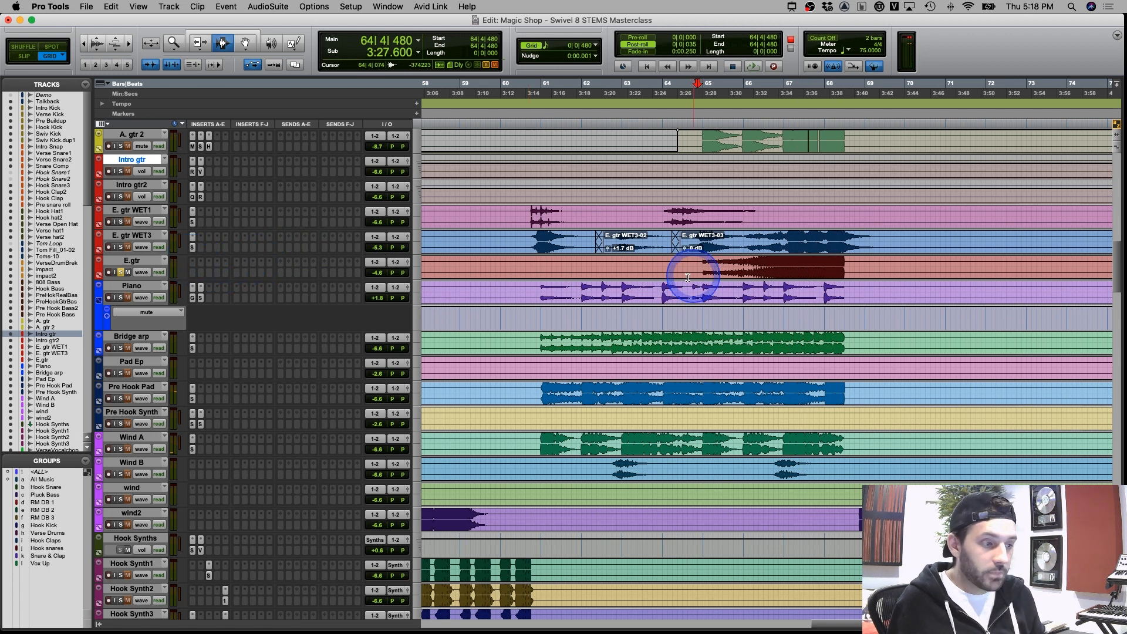
Highlight PreHokRealBas from 64|2|000 for 4|1|000 and the E.gtr part from 65|1|000, and place the playback start at 65|1|000
{"action": "scroll", "coordinate": [684, 273], "scroll_direction": "up", "scroll_amount": 9}
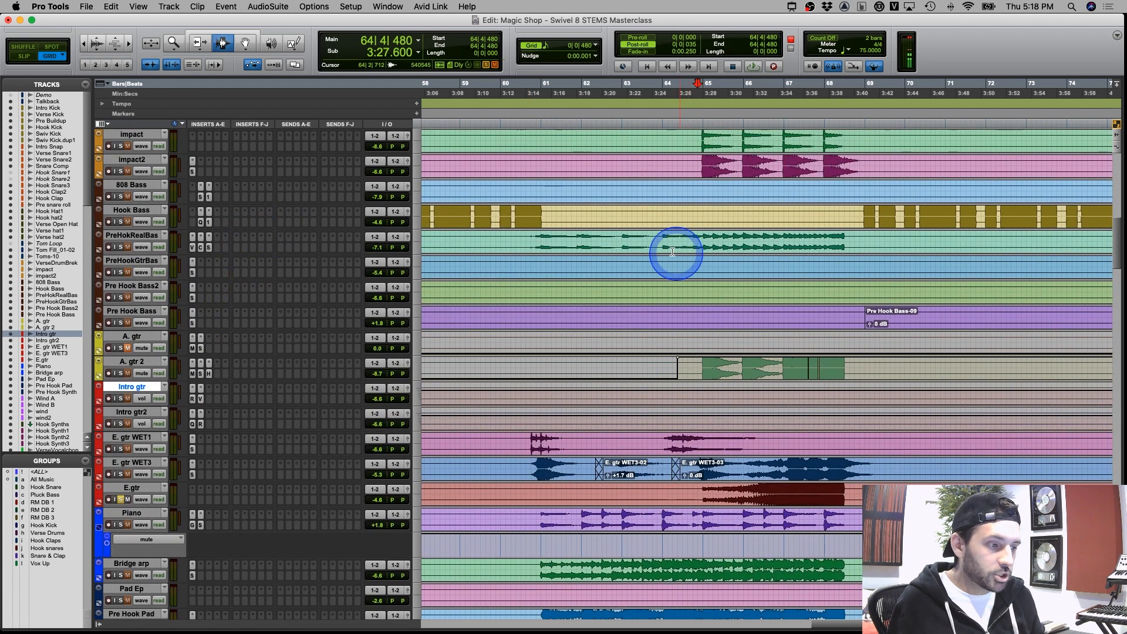
{"action": "left_click_drag", "start_coordinate": [673, 244], "coordinate": [844, 244]}
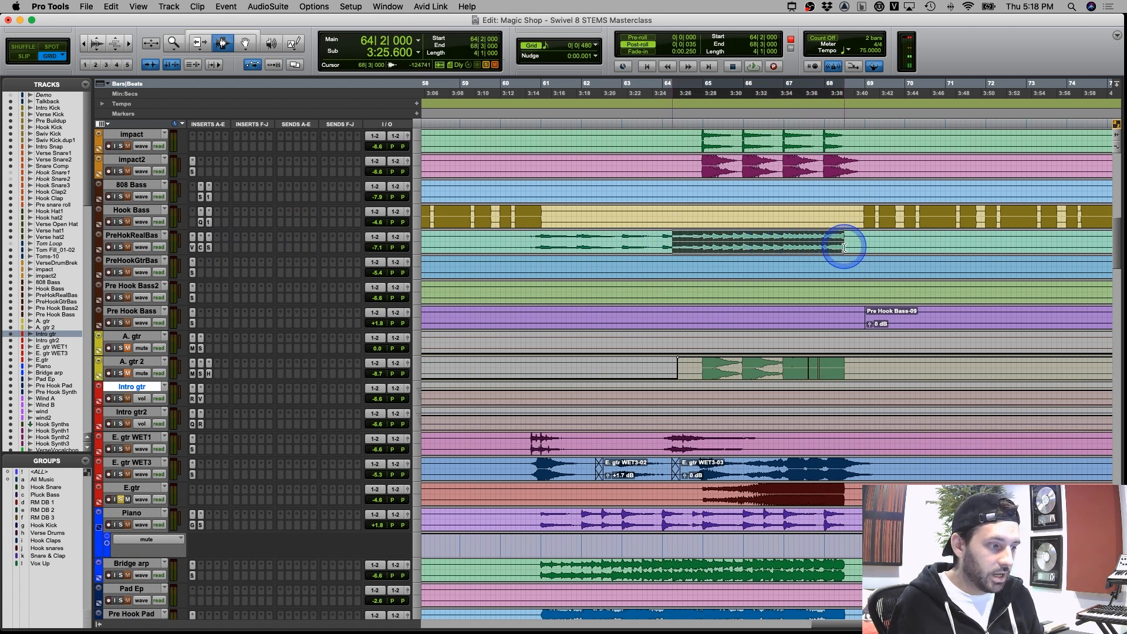
{"action": "left_click_drag", "start_coordinate": [721, 488], "coordinate": [834, 493]}
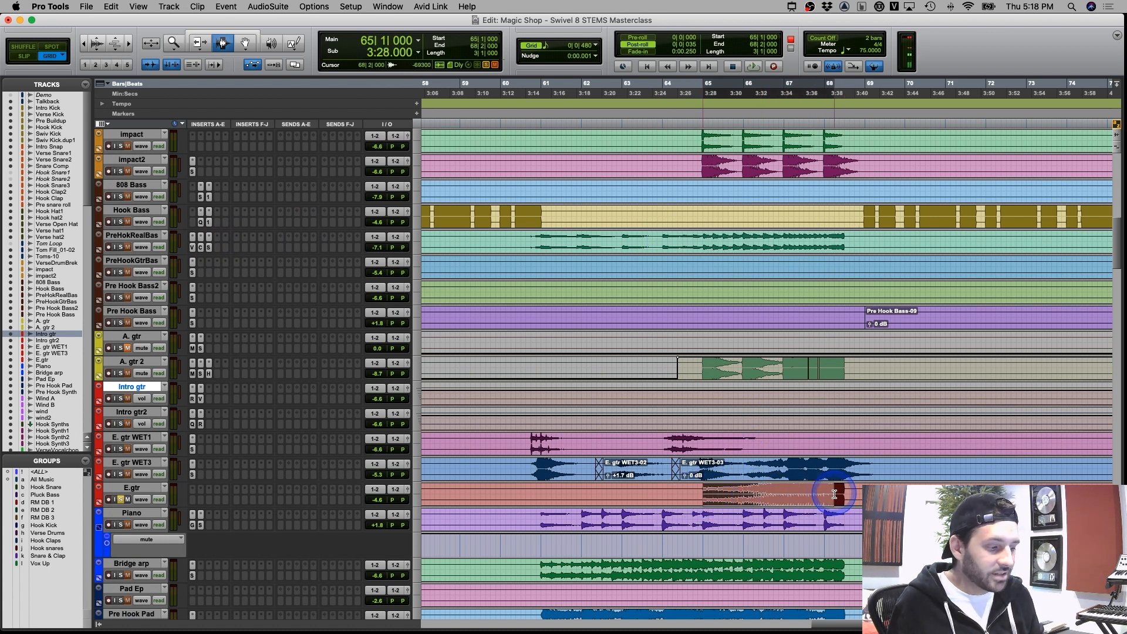
{"action": "left_click", "coordinate": [702, 486]}
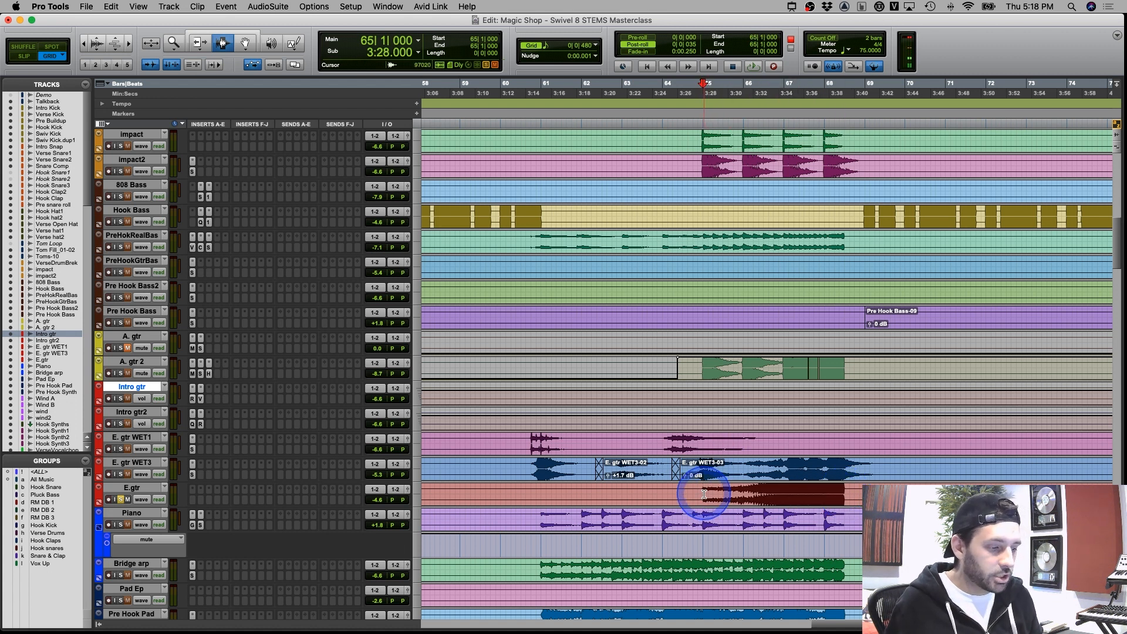
Solo A. gtr 2 and select the tracks from A. gtr 2 through E.gtr
{"action": "left_click", "coordinate": [122, 374]}
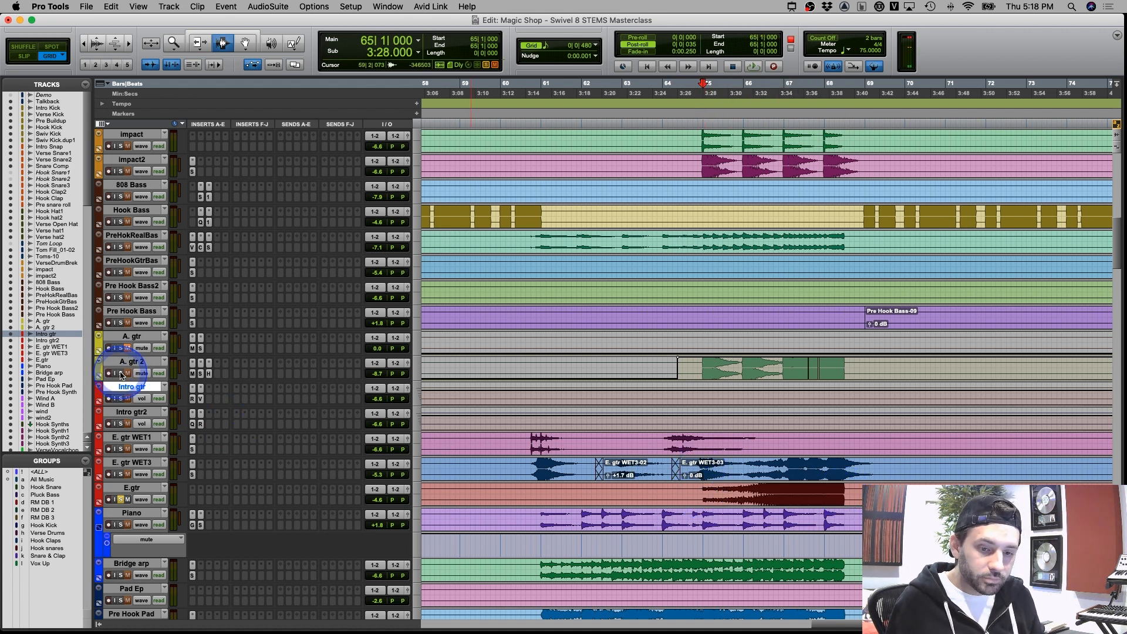
{"action": "left_click_drag", "start_coordinate": [123, 368], "coordinate": [133, 489]}
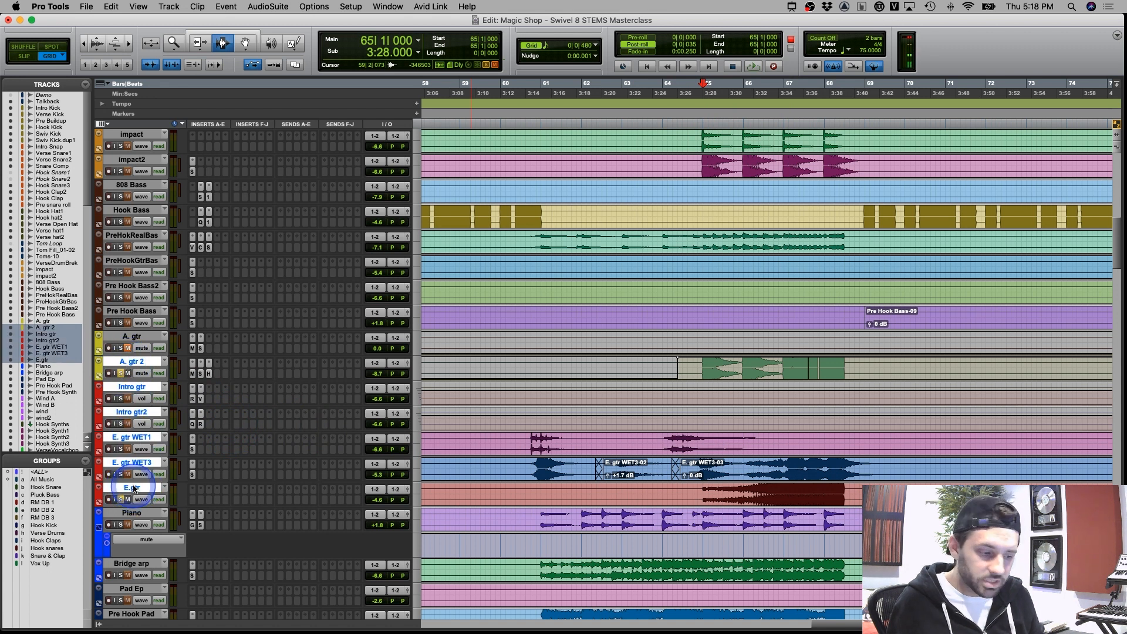
Move the solo to Piano, audition its bridge part from 61|1|000 and stop playback
{"action": "left_click", "coordinate": [537, 523]}
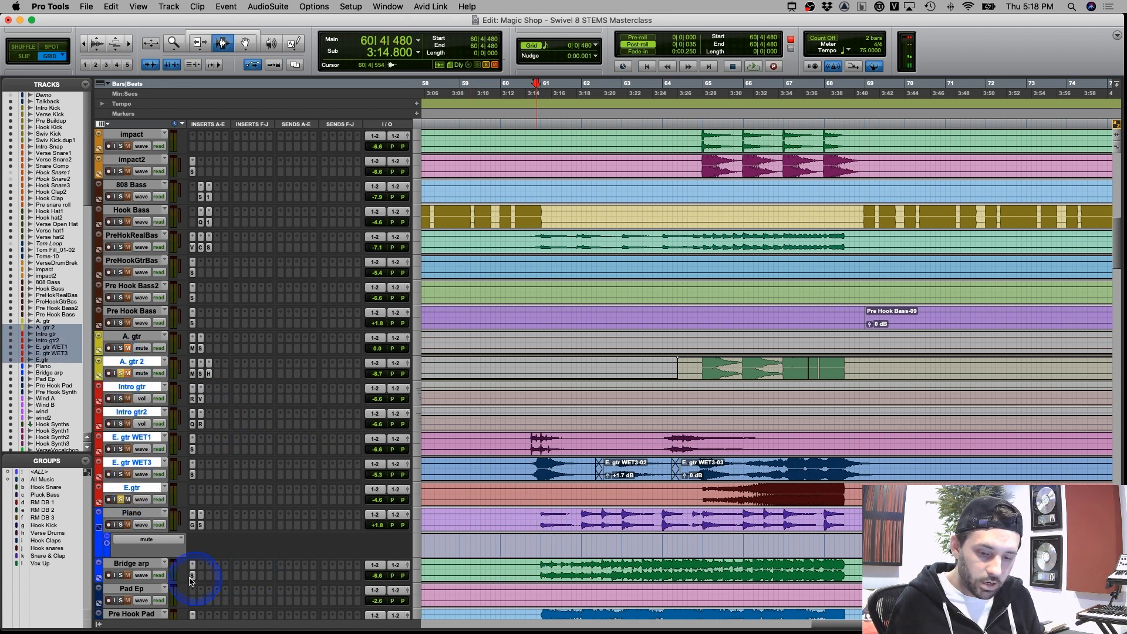
{"action": "left_click", "coordinate": [121, 500]}
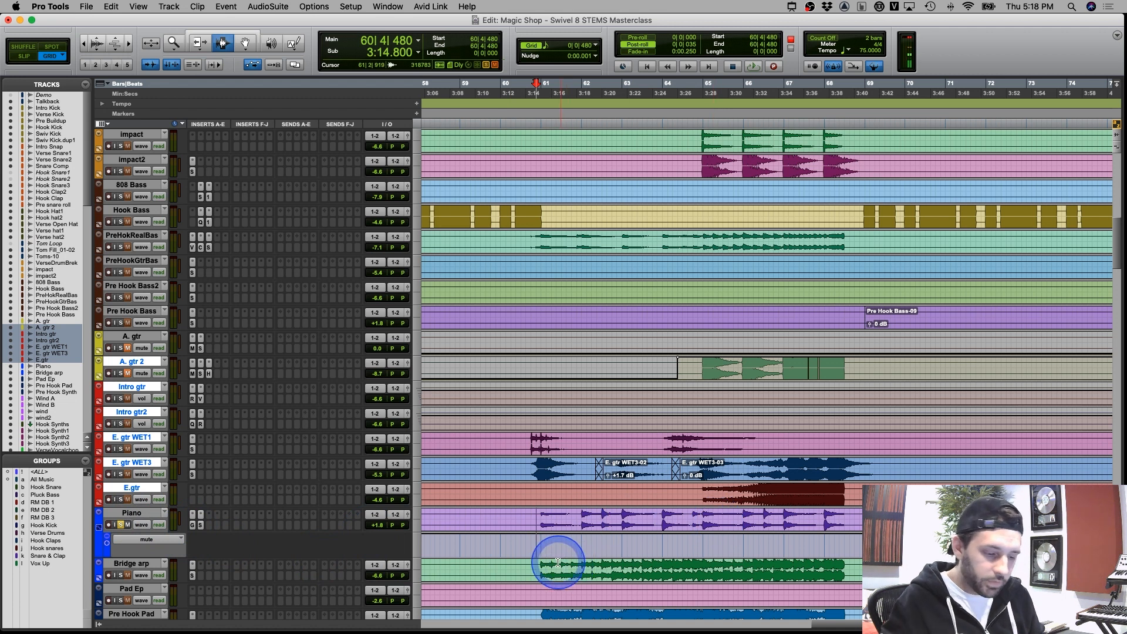
{"action": "scroll", "coordinate": [546, 520], "scroll_direction": "down", "scroll_amount": 3}
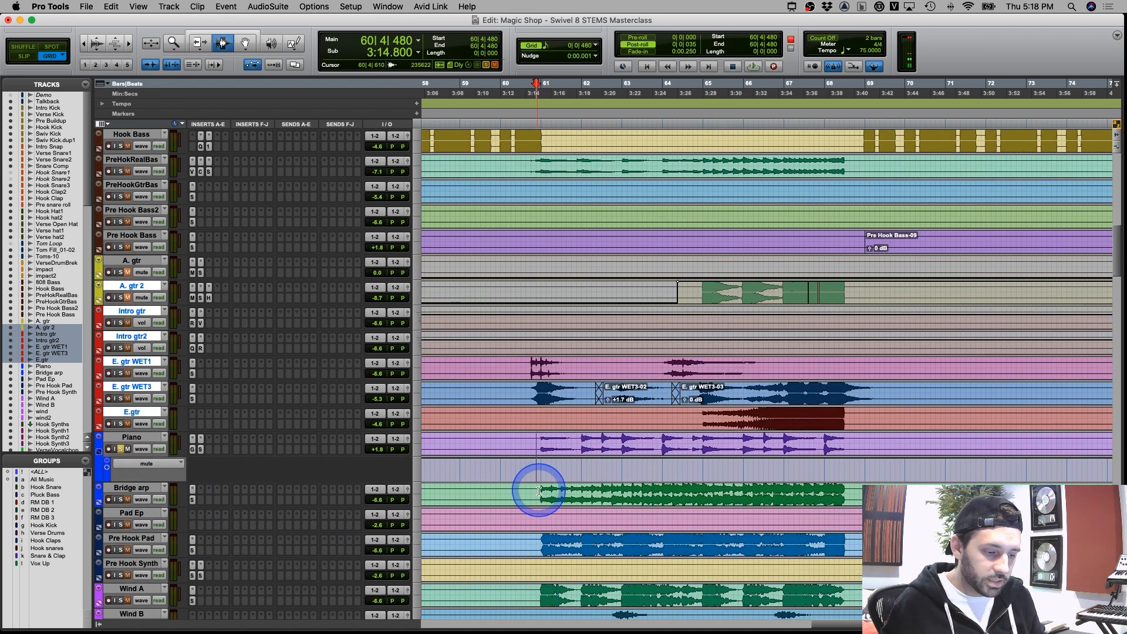
{"action": "key", "text": "space"}
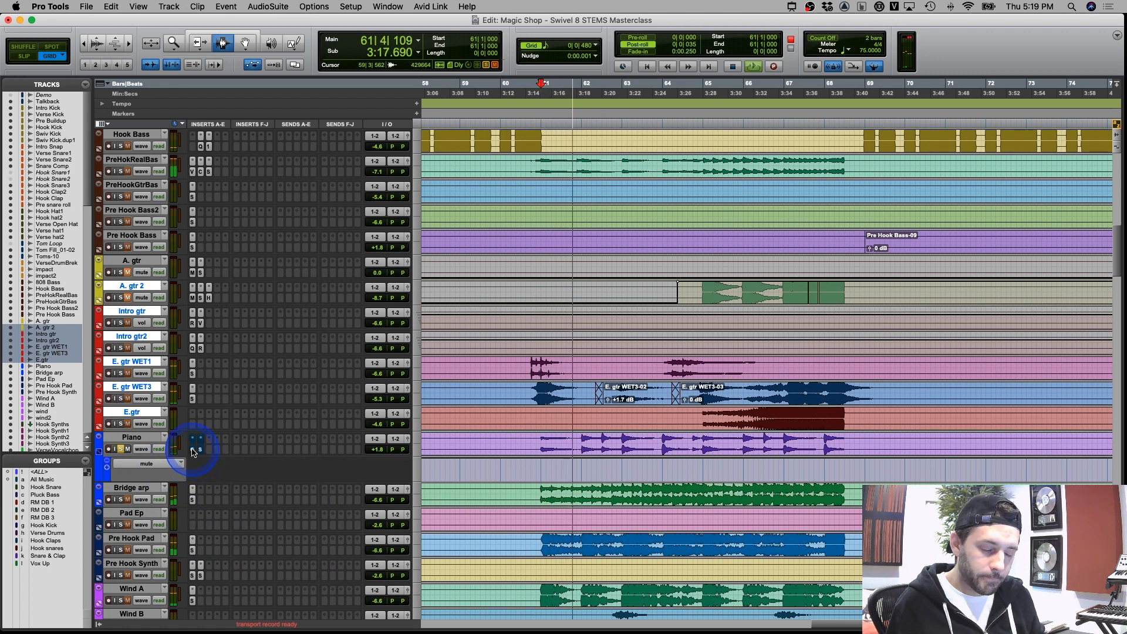
{"action": "left_click", "coordinate": [194, 451]}
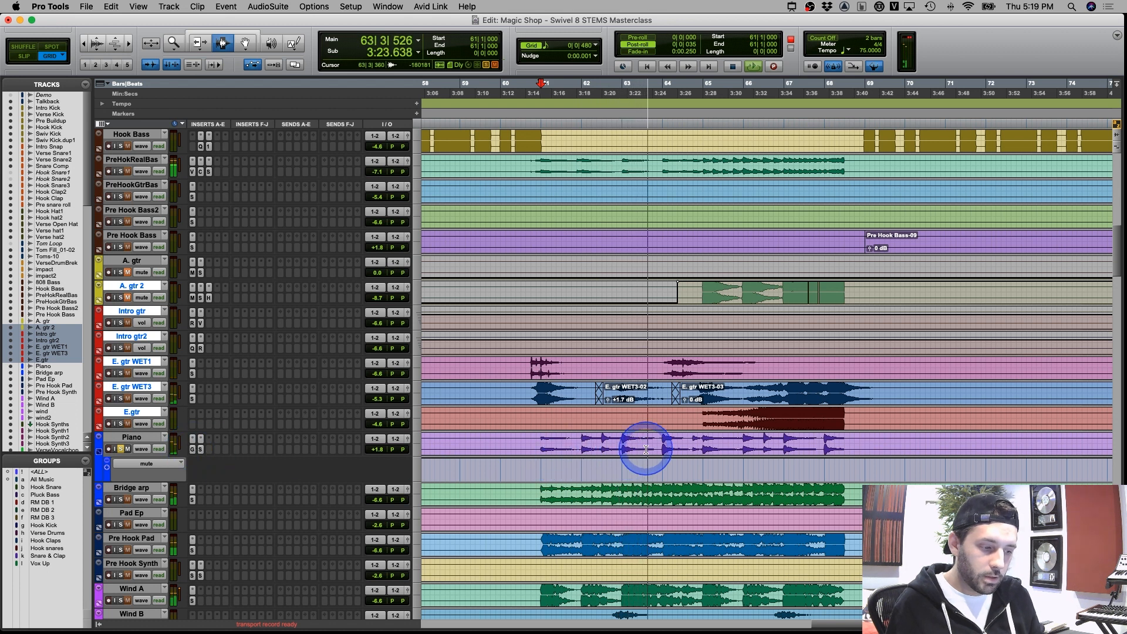
{"action": "key", "text": "space"}
Move the solo to Bridge arp, audition it from 61|1|000 and open its SPL Vitalizer MK2-T plug-in
{"action": "left_click", "coordinate": [537, 443]}
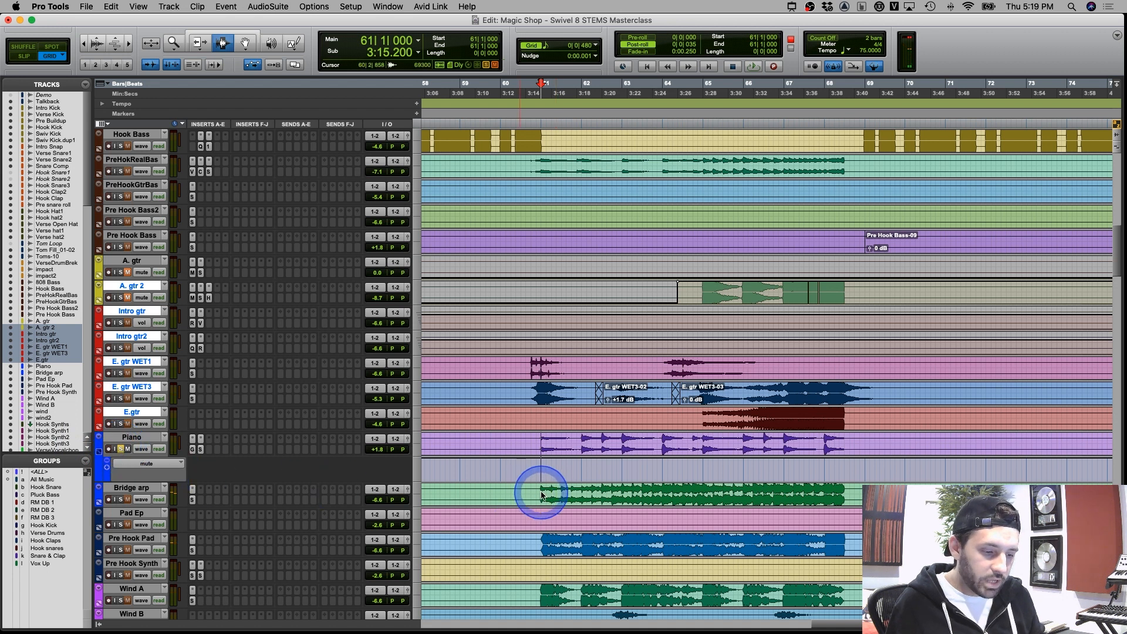
{"action": "left_click", "coordinate": [122, 500]}
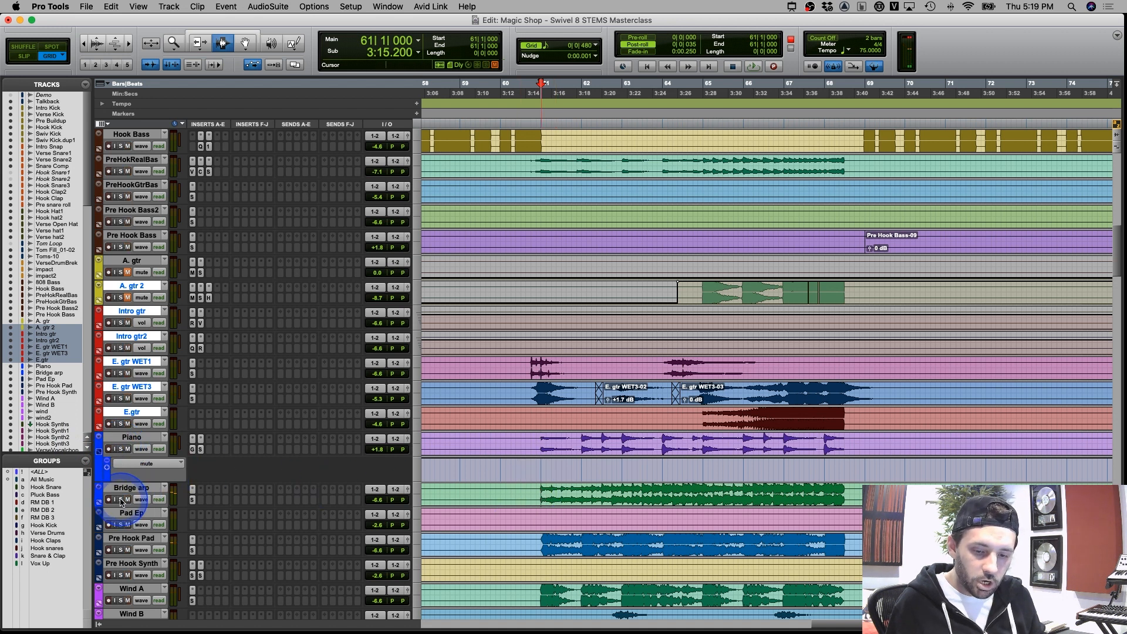
{"action": "left_click", "coordinate": [192, 500]}
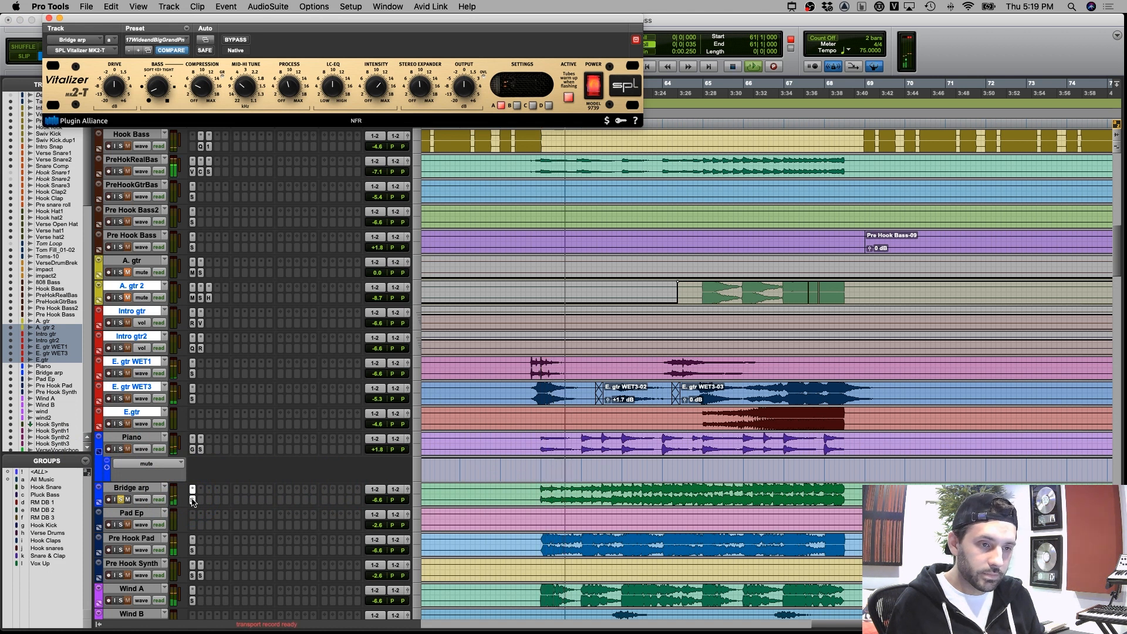
{"action": "left_click", "coordinate": [191, 500]}
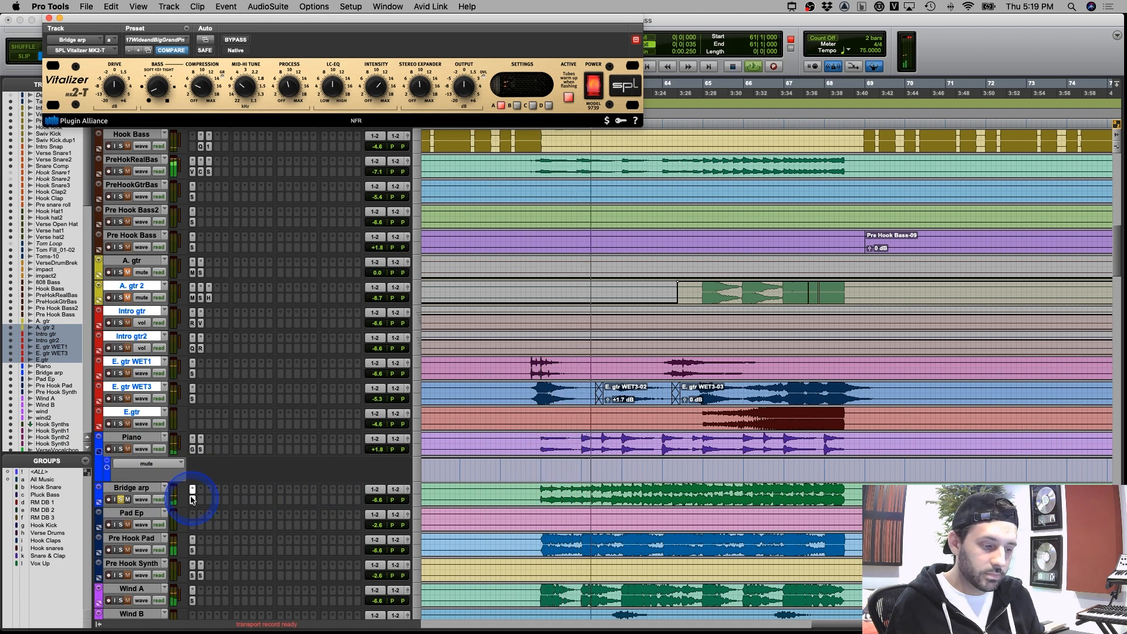
Add Piano, A. gtr 2 and the selected electric guitars to the solo during playback to hear them with Bridge arp
{"action": "left_click", "coordinate": [122, 450]}
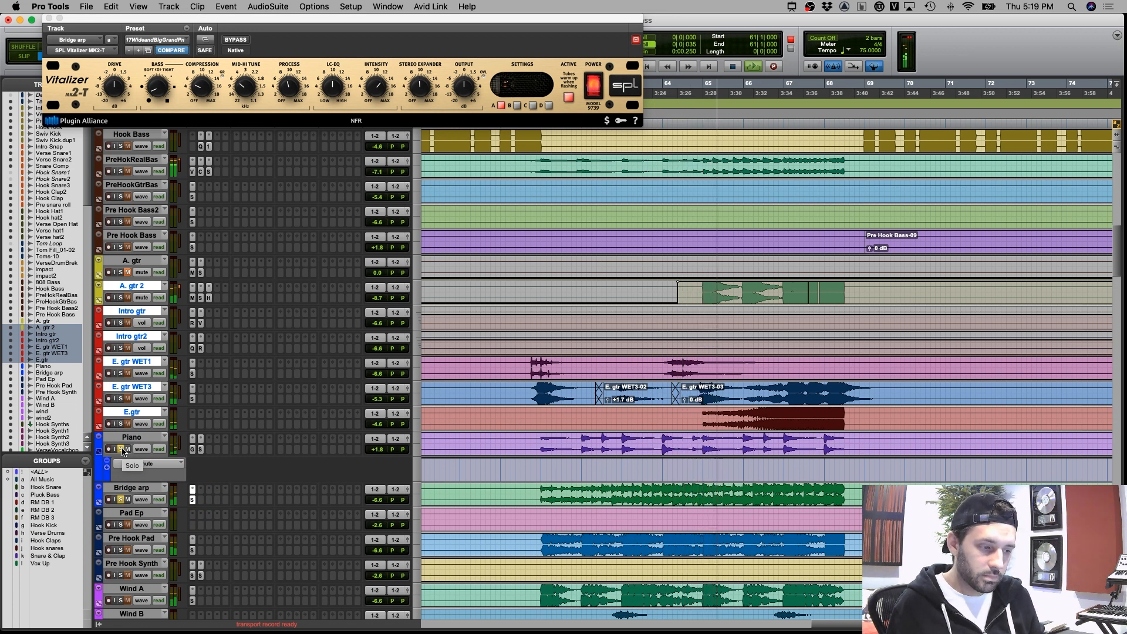
{"action": "left_click", "coordinate": [121, 298]}
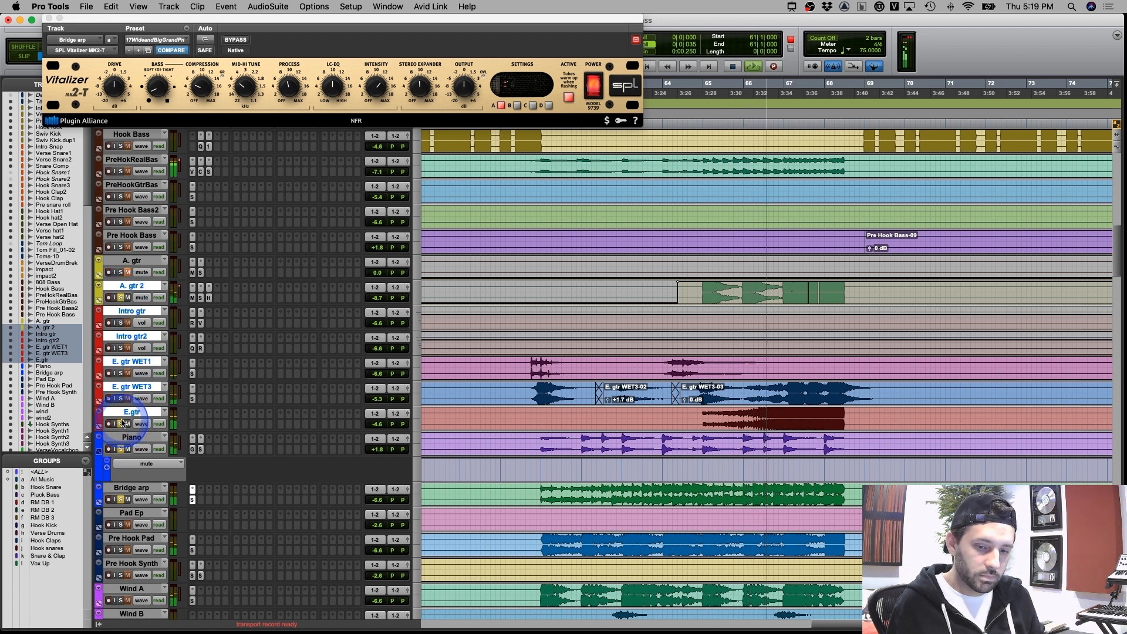
{"action": "left_click", "coordinate": [121, 398]}
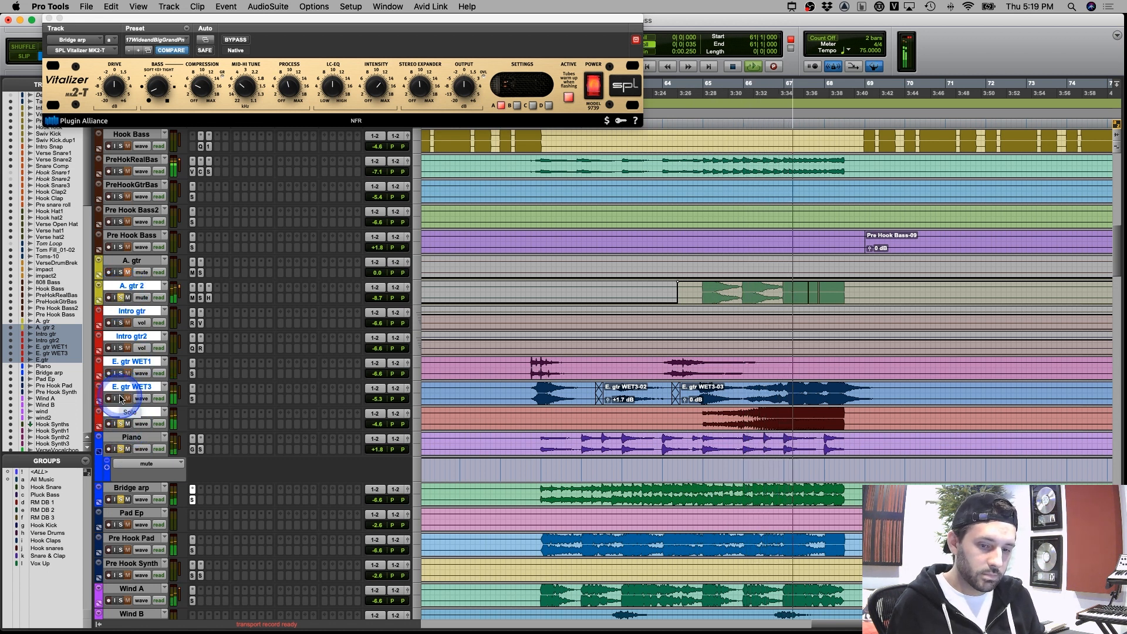
{"action": "left_click", "coordinate": [203, 371]}
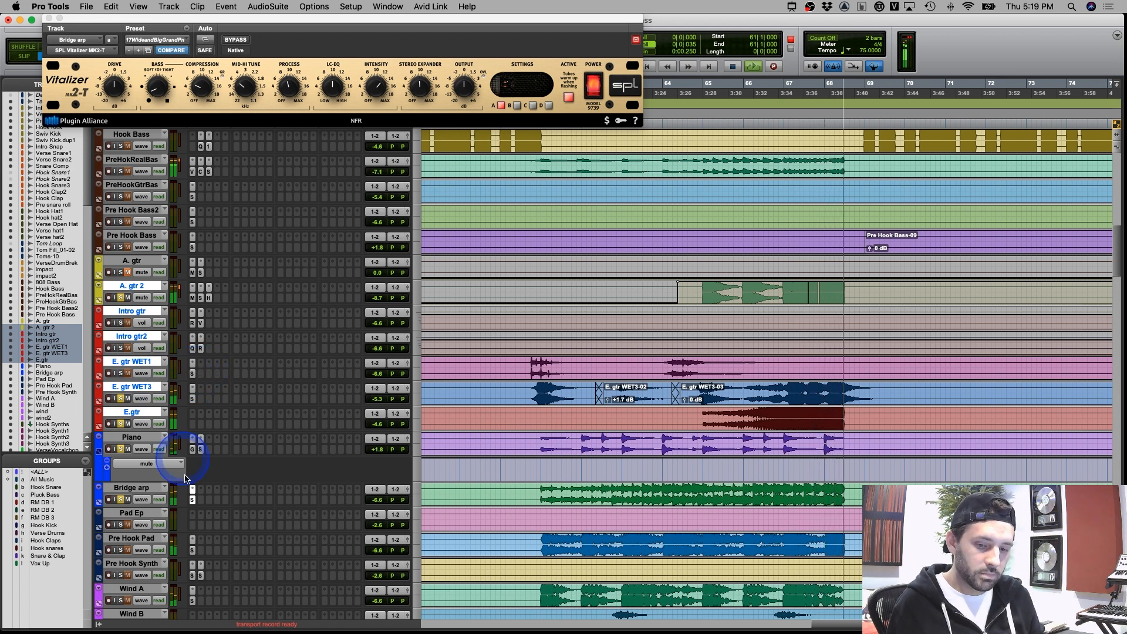
{"action": "left_click", "coordinate": [207, 488]}
Clear the solos, stop playback and close the Vitalizer MK2-T window
{"action": "left_click", "coordinate": [122, 500]}
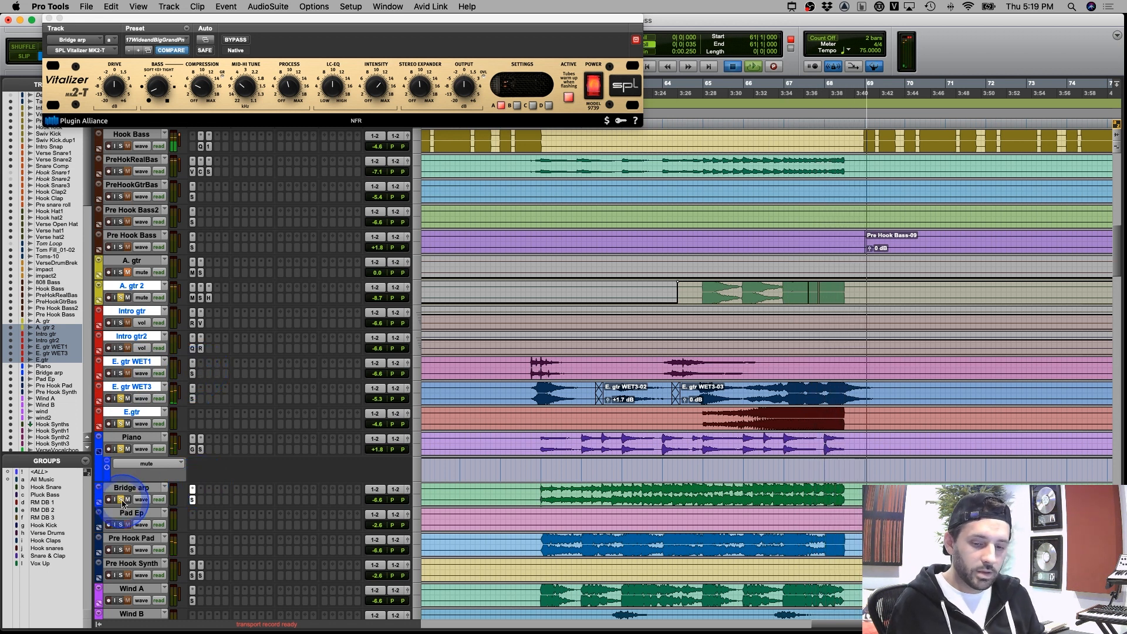
{"action": "left_click", "coordinate": [121, 499]}
{"action": "key", "text": "space"}
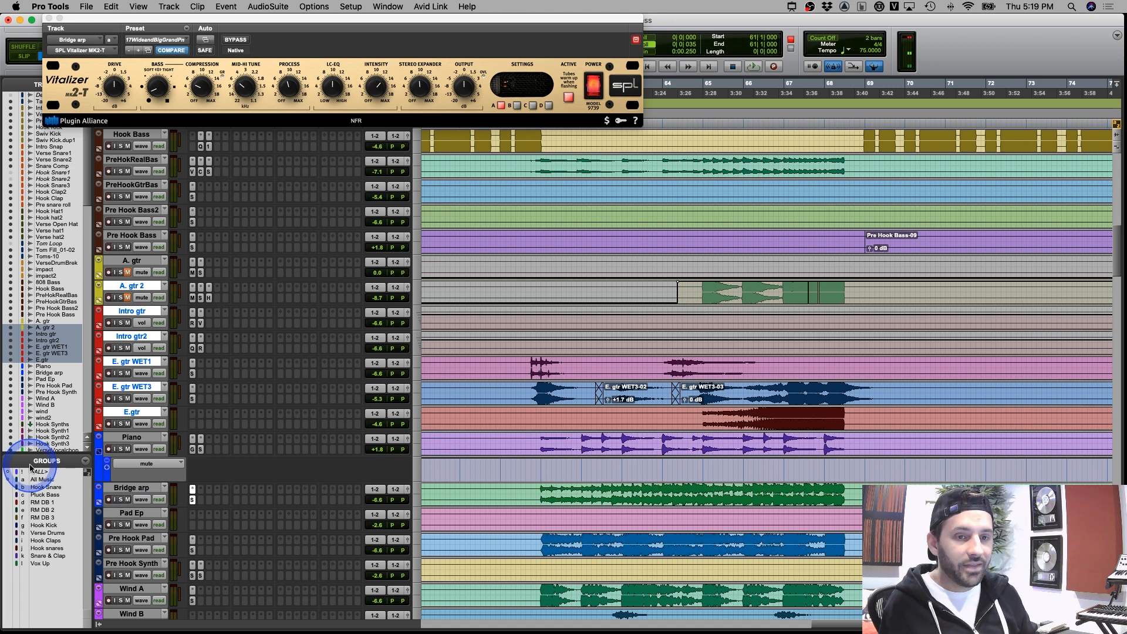
{"action": "left_click", "coordinate": [49, 19]}
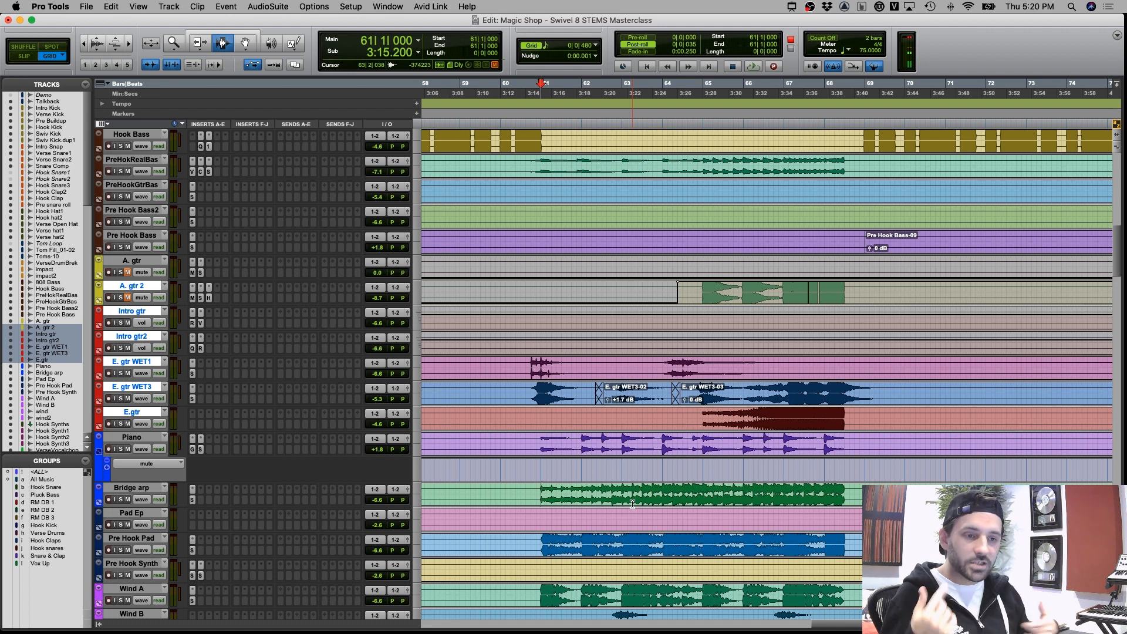
Play the full mix briefly from 61|1|000 at the start of the Pre Hook Pad part and stop playback
{"action": "left_click", "coordinate": [420, 519]}
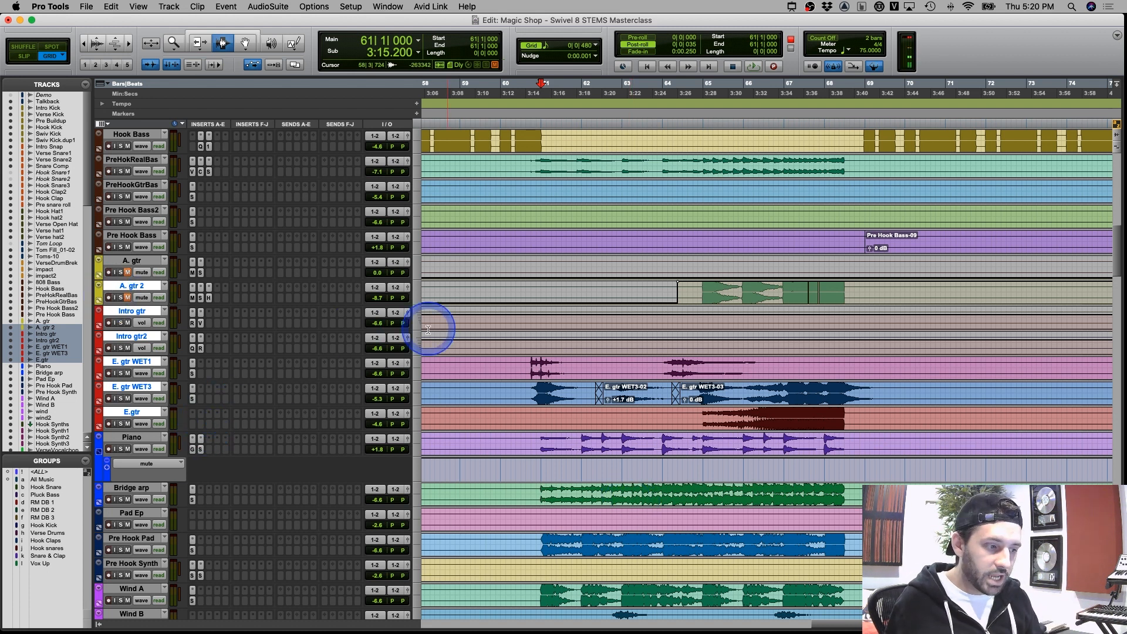
{"action": "left_click", "coordinate": [632, 393]}
{"action": "left_click", "coordinate": [724, 297]}
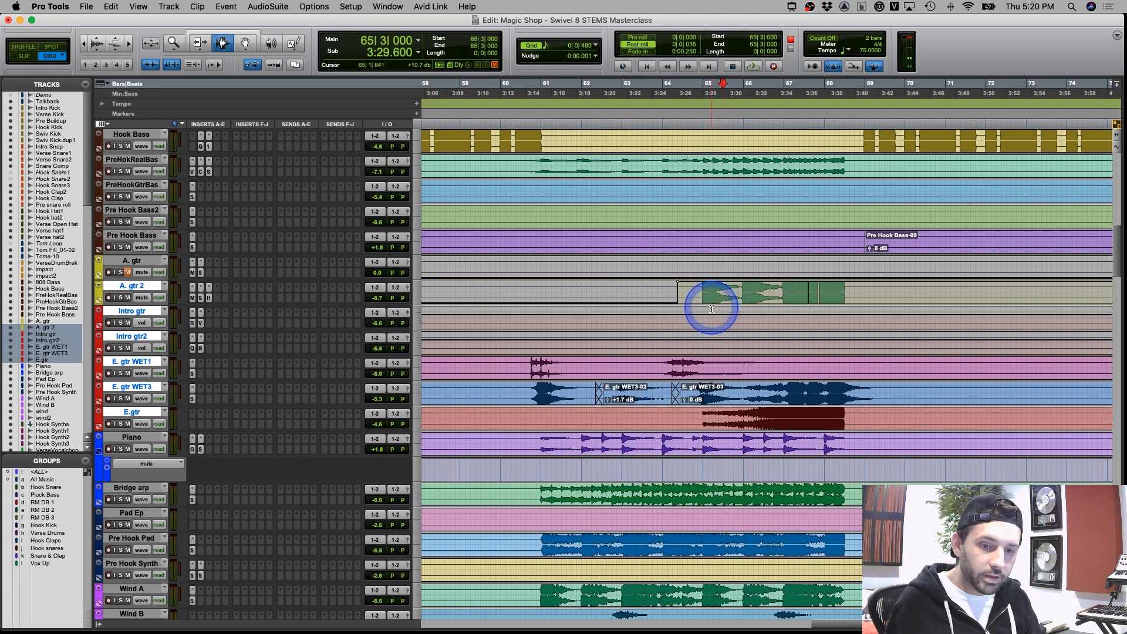
{"action": "scroll", "coordinate": [562, 473], "scroll_direction": "down", "scroll_amount": 2}
{"action": "scroll", "coordinate": [562, 472], "scroll_direction": "down", "scroll_amount": 1}
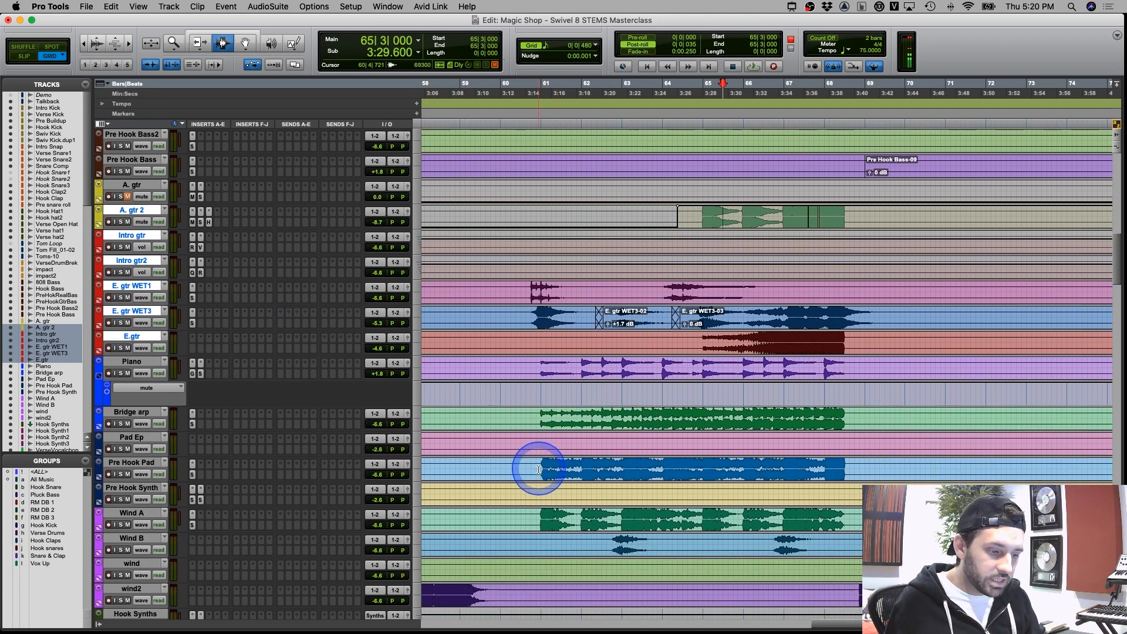
{"action": "left_click", "coordinate": [539, 464]}
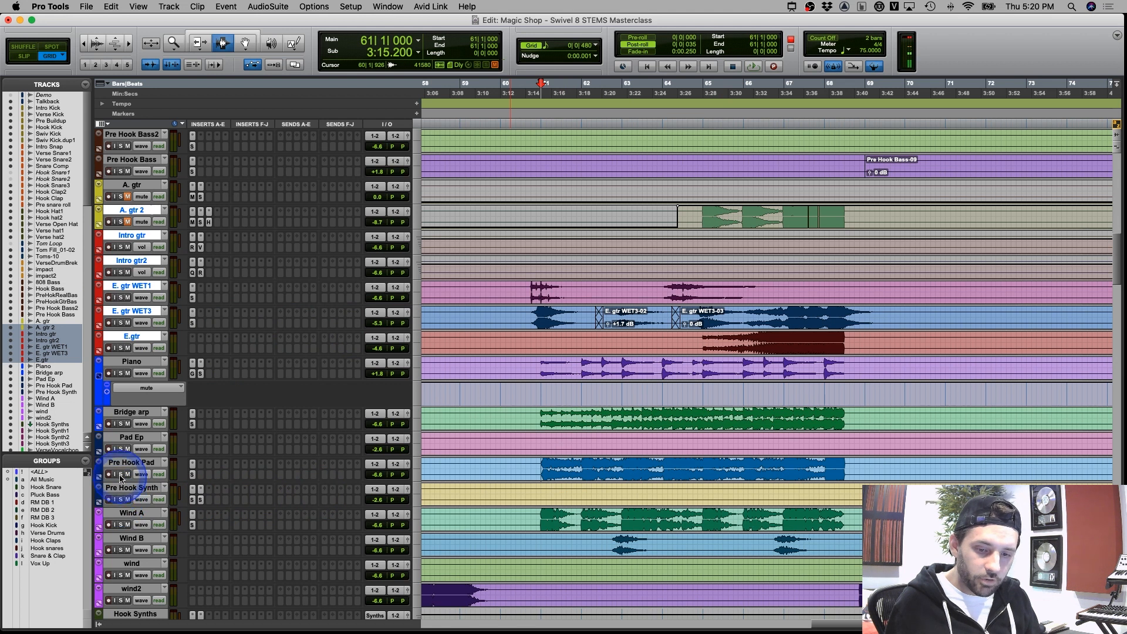
{"action": "key", "text": "space"}
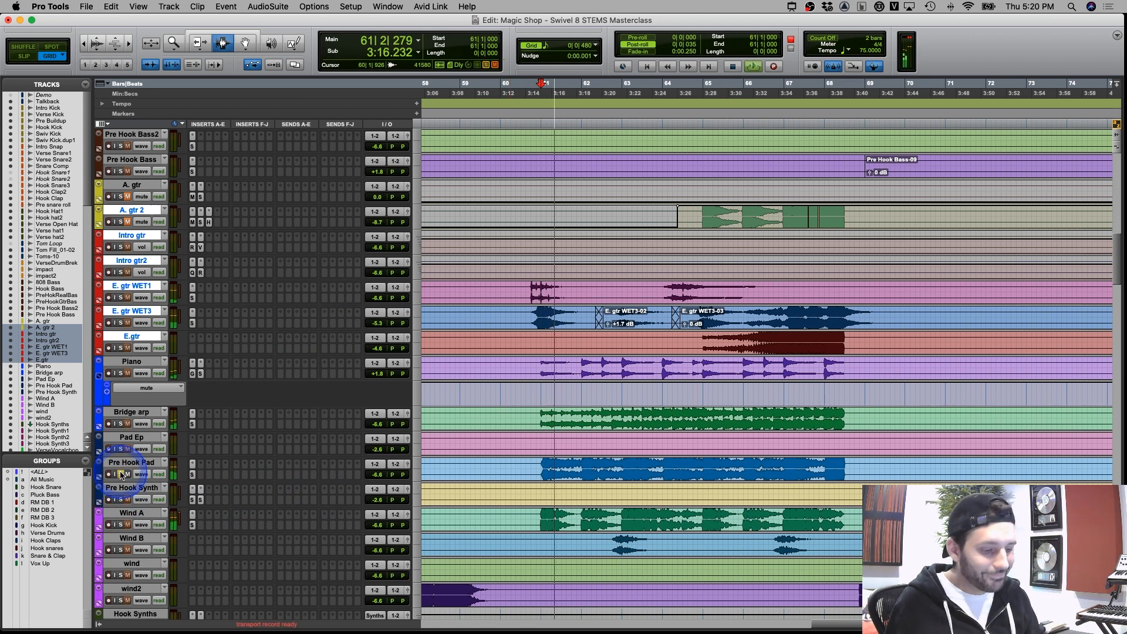
{"action": "key", "text": "space"}
Find the BridgeVocalchp part in the session and place the playback start just before it at 68|4|480
{"action": "scroll", "coordinate": [714, 528], "scroll_direction": "down", "scroll_amount": 8}
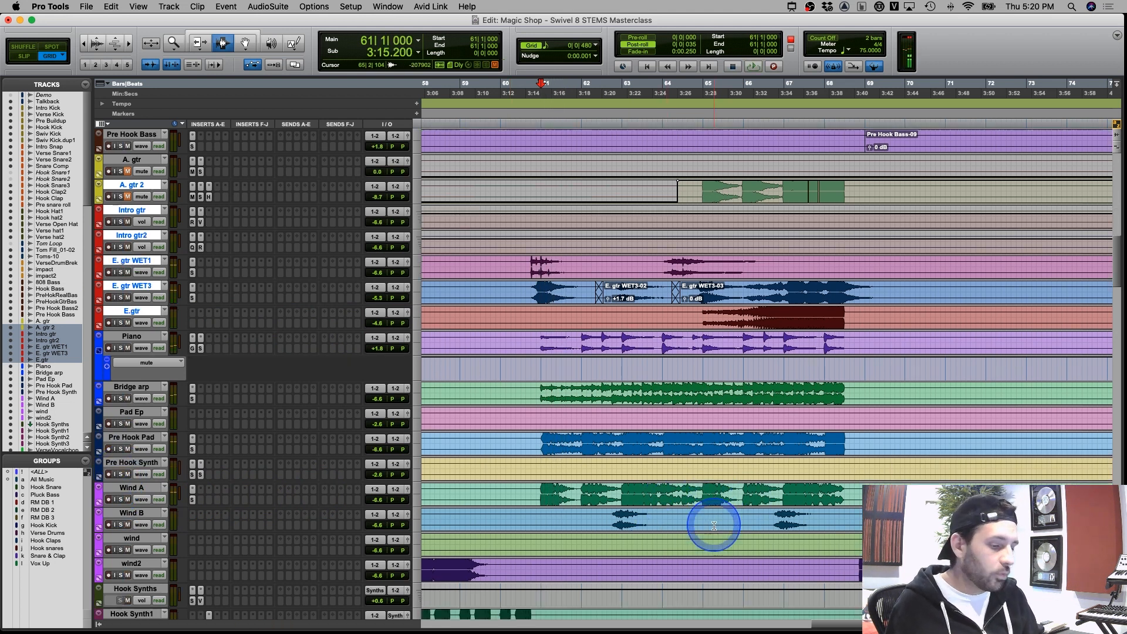
{"action": "scroll", "coordinate": [713, 526], "scroll_direction": "up", "scroll_amount": 7}
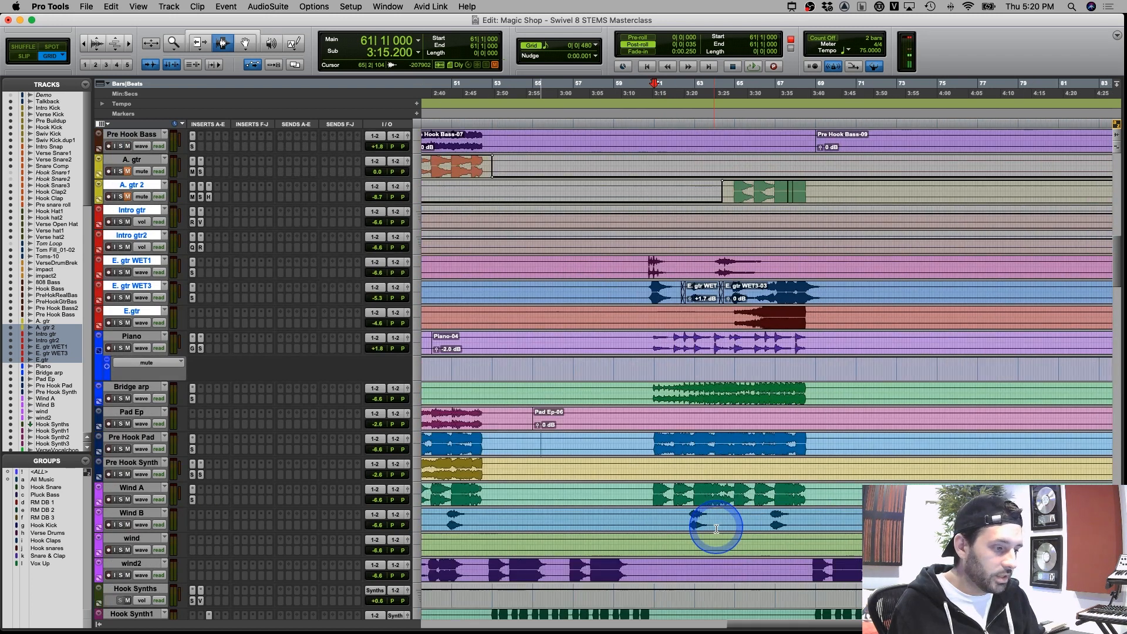
{"action": "scroll", "coordinate": [784, 461], "scroll_direction": "down", "scroll_amount": 2}
{"action": "scroll", "coordinate": [784, 461], "scroll_direction": "down", "scroll_amount": 1}
{"action": "scroll", "coordinate": [787, 463], "scroll_direction": "down", "scroll_amount": 12}
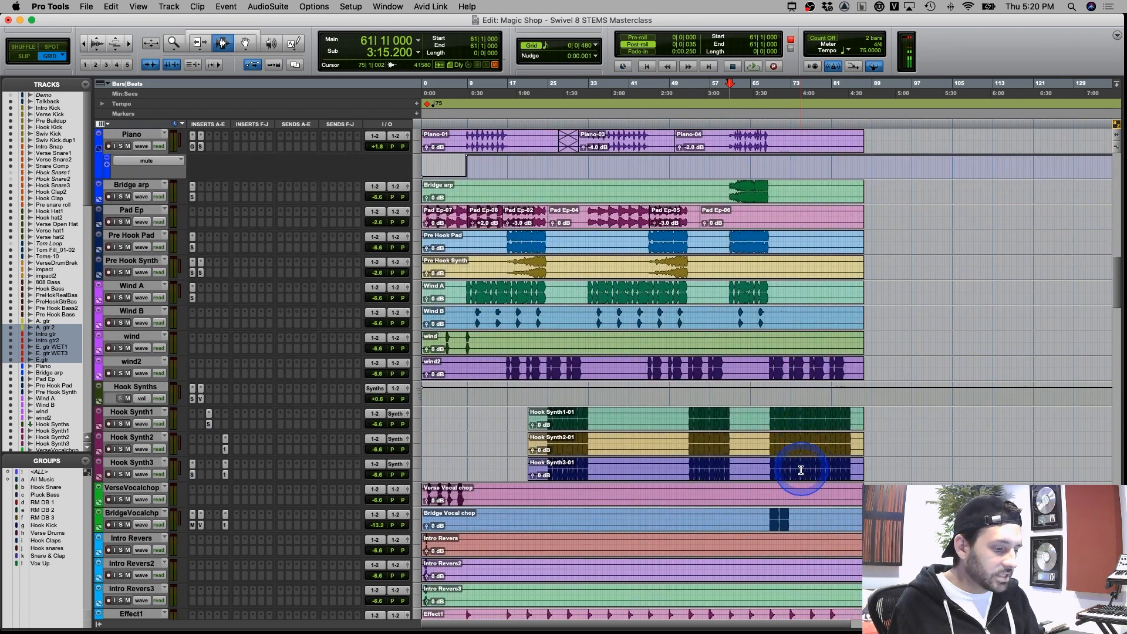
{"action": "left_click", "coordinate": [777, 421]}
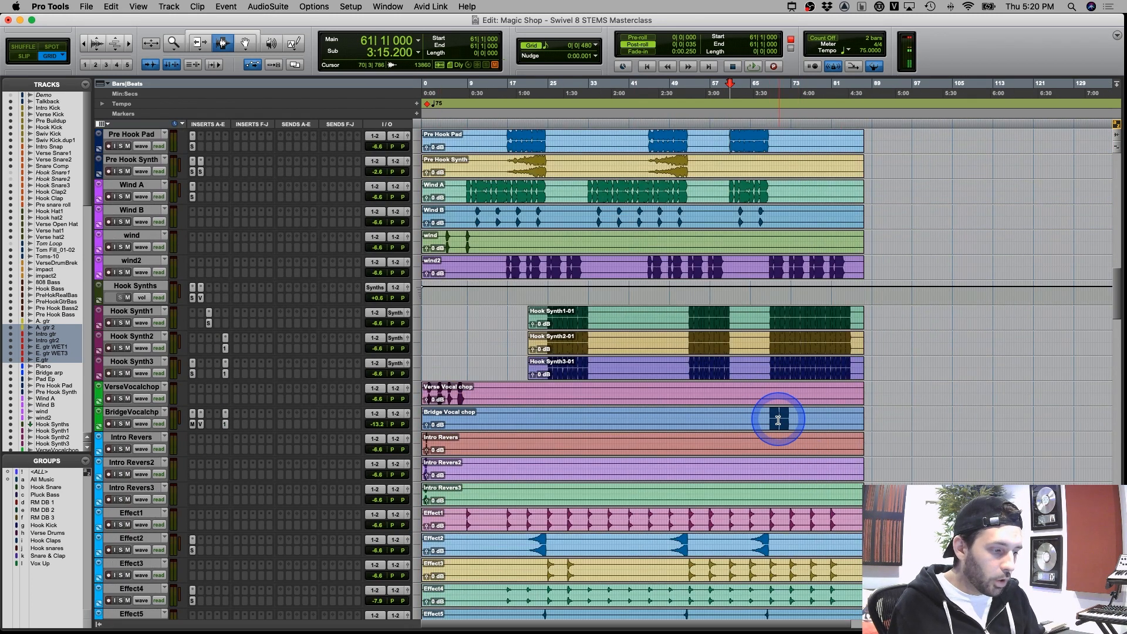
{"action": "scroll", "coordinate": [772, 418], "scroll_direction": "up", "scroll_amount": 3}
{"action": "left_click", "coordinate": [708, 418]}
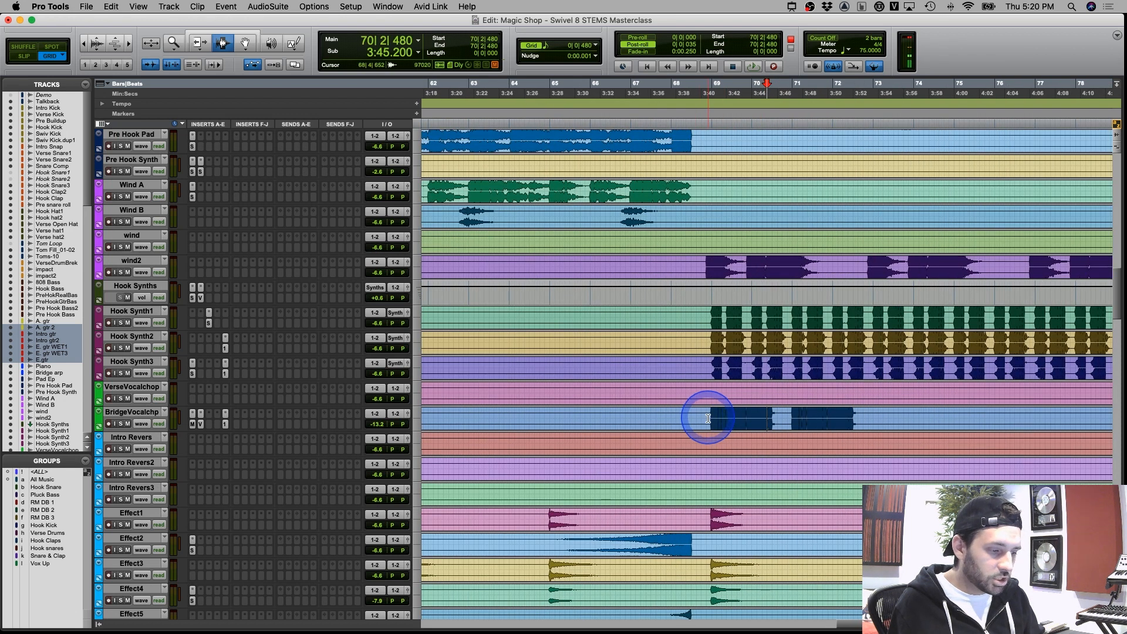
Solo BridgeVocalchp, audition it and select its part from 68|3|000 to 73|4|480
{"action": "left_click", "coordinate": [120, 424]}
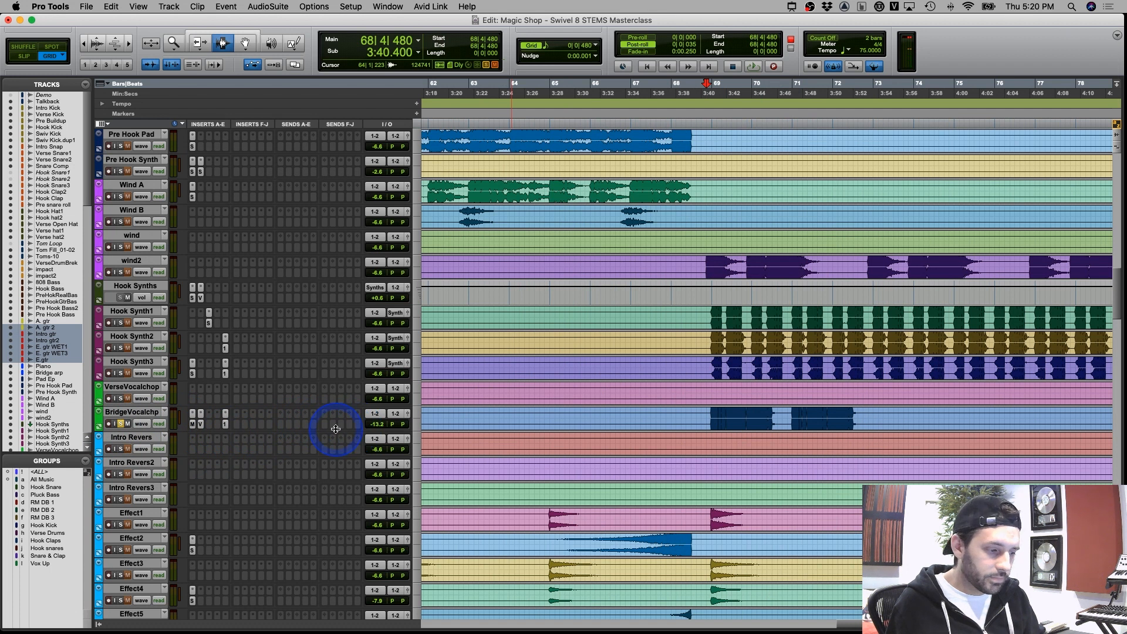
{"action": "key", "text": "space"}
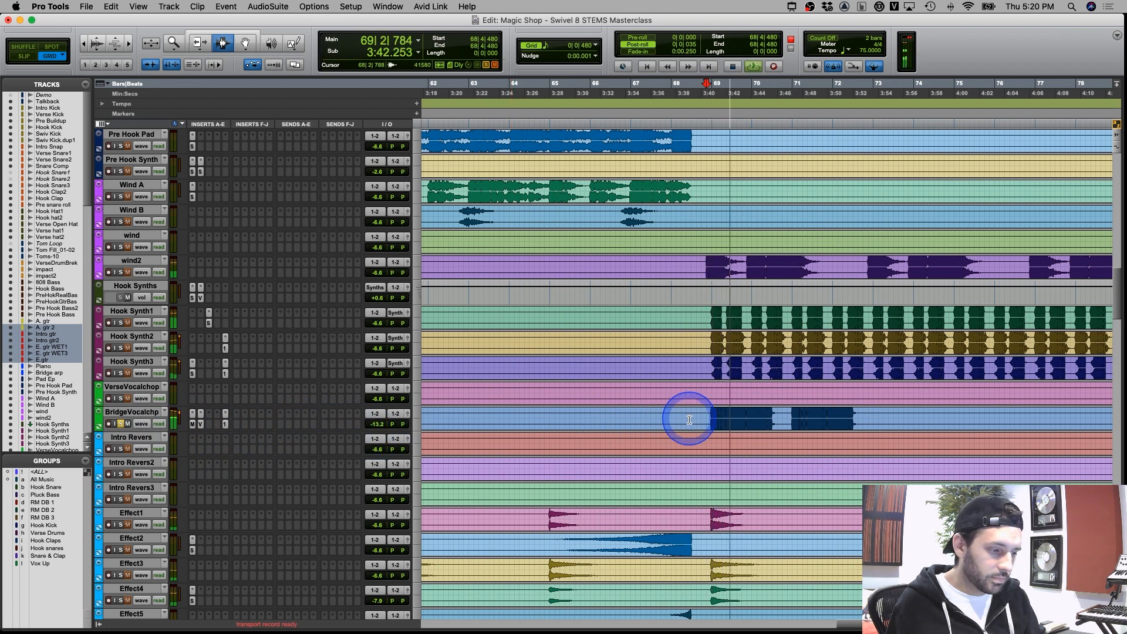
{"action": "left_click_drag", "start_coordinate": [689, 420], "coordinate": [907, 422]}
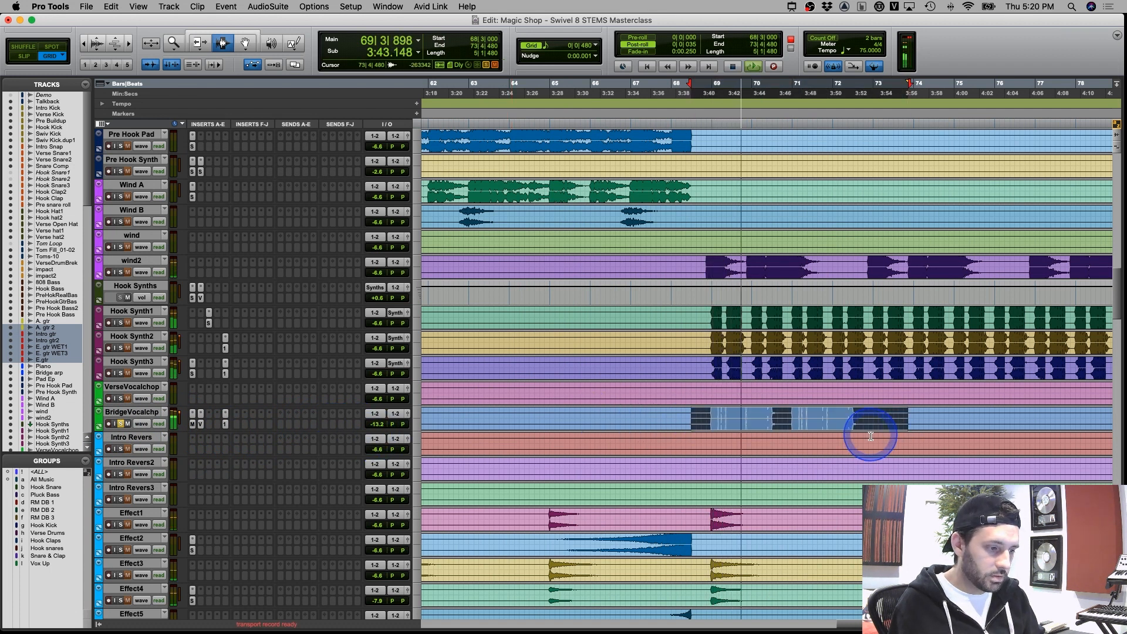
Zoom in on the selected BridgeVocalchp part, reduce the waveform height until its peaks fit, and stop playback
{"action": "key", "text": "e"}
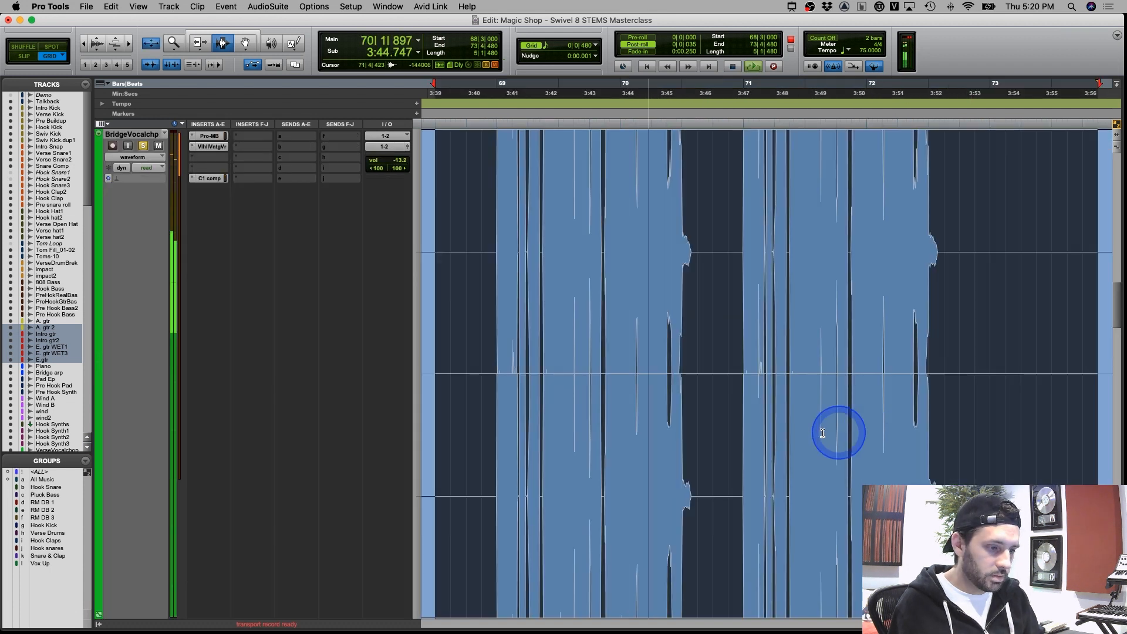
{"action": "left_click", "coordinate": [99, 50]}
{"action": "left_click", "coordinate": [99, 50]}
{"action": "left_click", "coordinate": [99, 49]}
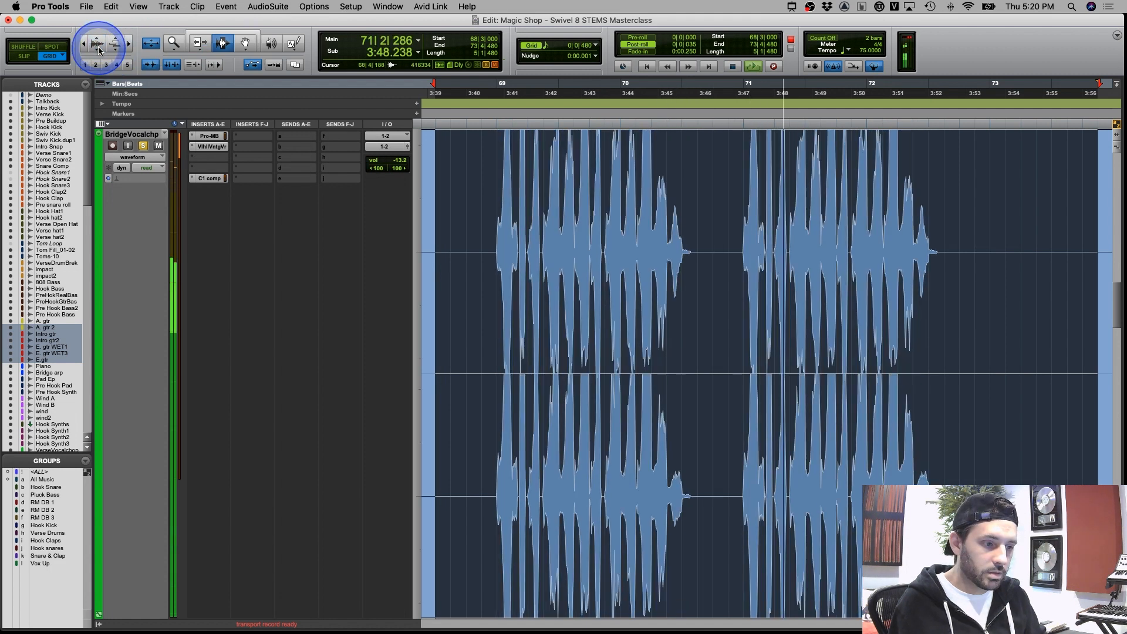
{"action": "left_click", "coordinate": [99, 49]}
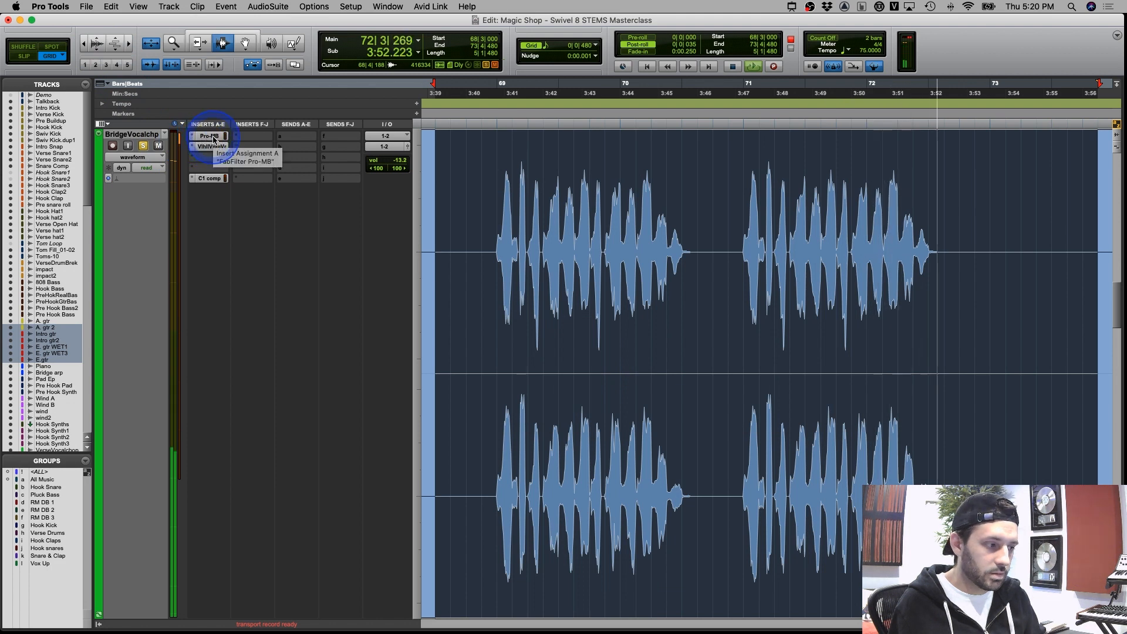
{"action": "key", "text": "space"}
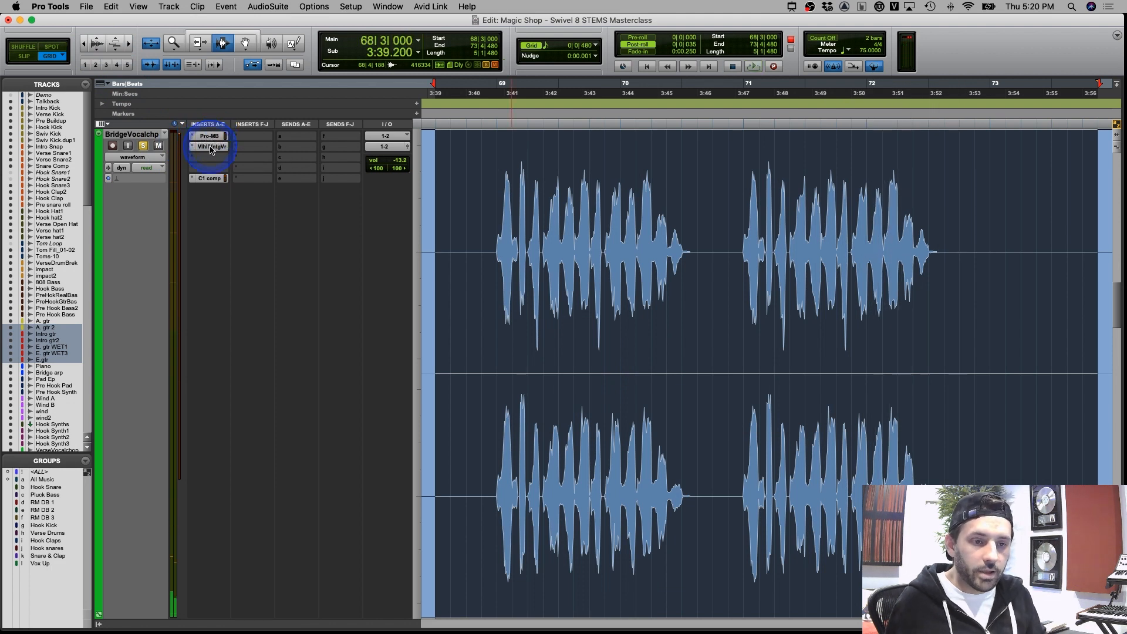
Review BridgeVocalchp's Pro-MB, ValhallaVintageVerb and C1 compressor plug-ins, returning the zoomed-in track to the normal session view
{"action": "left_click", "coordinate": [211, 148]}
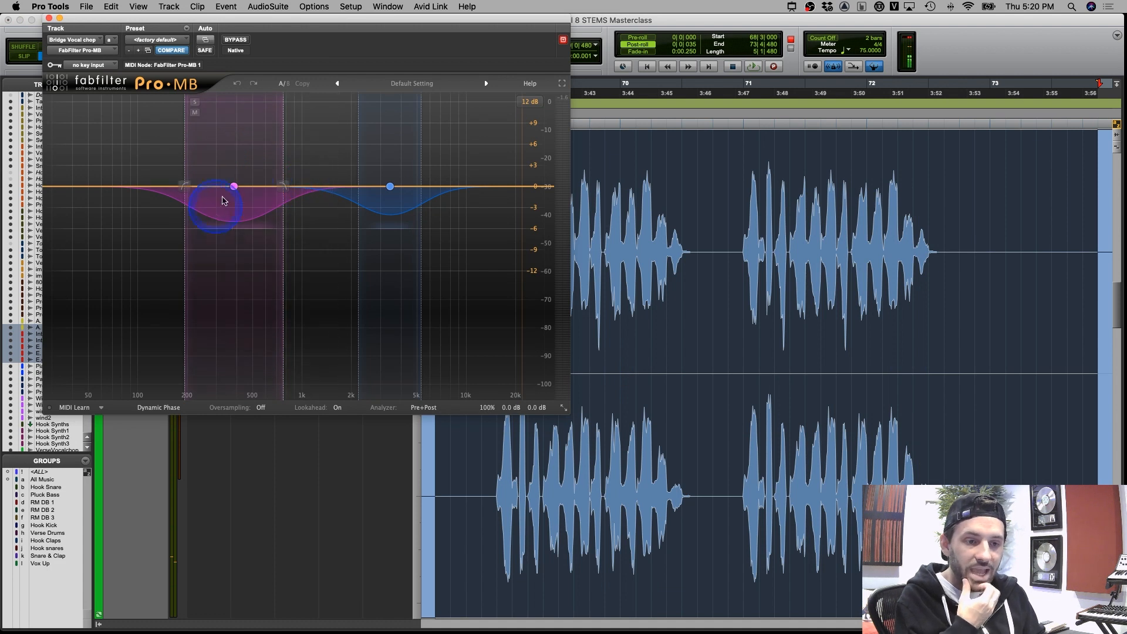
{"action": "left_click_drag", "start_coordinate": [114, 19], "coordinate": [413, 66]}
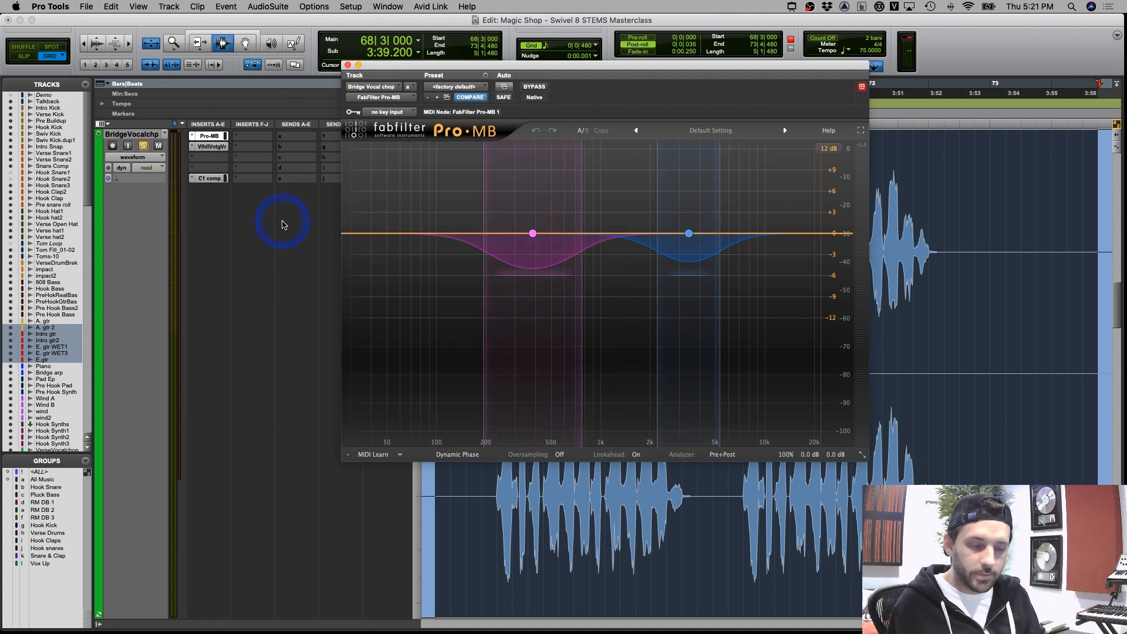
{"action": "key", "text": "e"}
{"action": "left_click_drag", "start_coordinate": [409, 64], "coordinate": [272, 5]}
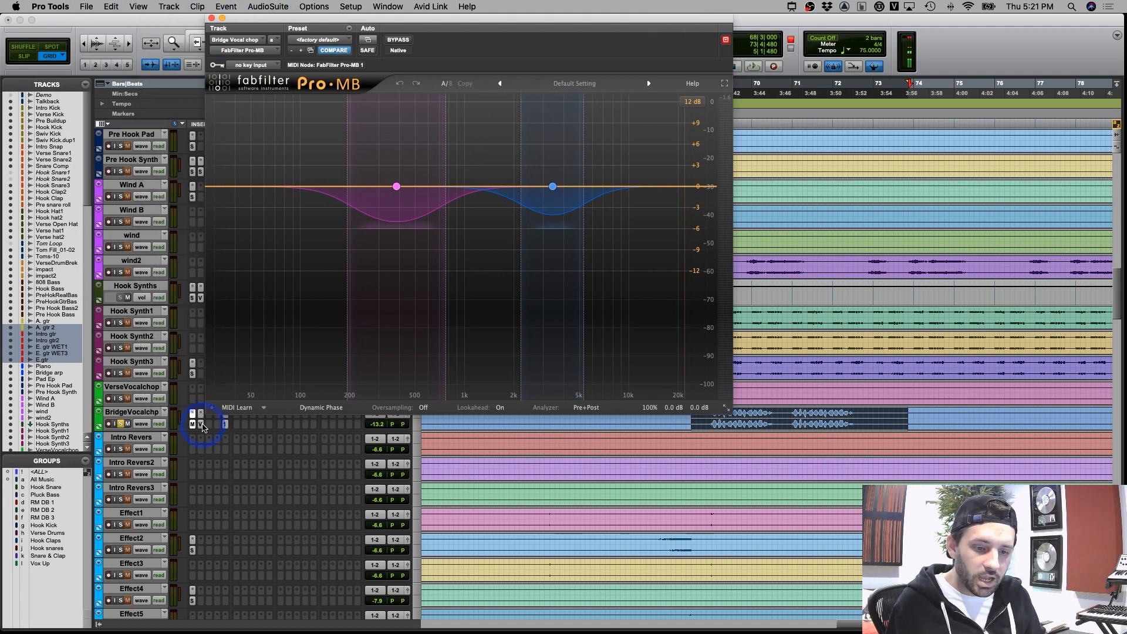
{"action": "left_click", "coordinate": [202, 424]}
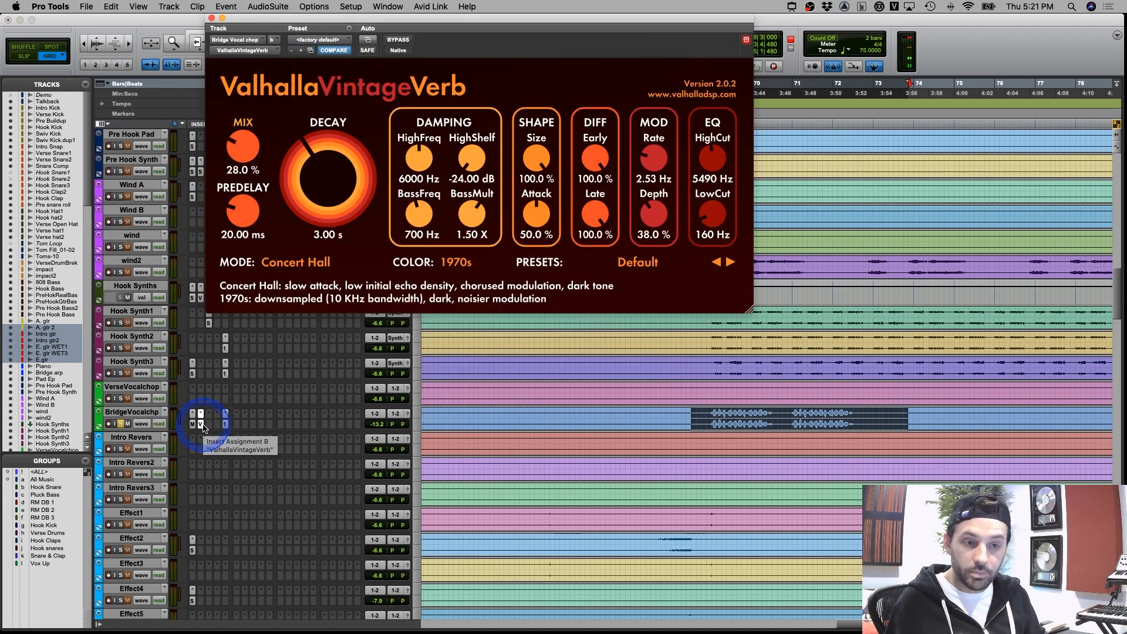
{"action": "left_click", "coordinate": [225, 424]}
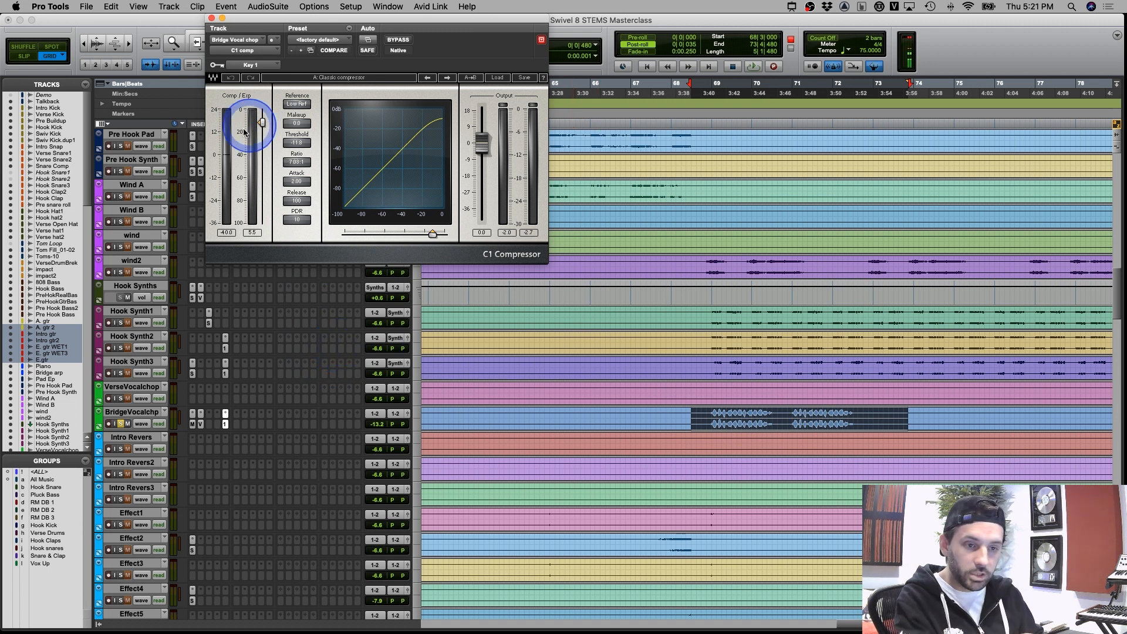
Move the BridgeVocalchp selection start to 68|4|480 and play the soloed part while switching its inserts to bypass
{"action": "left_click", "coordinate": [705, 418], "text": "shift"}
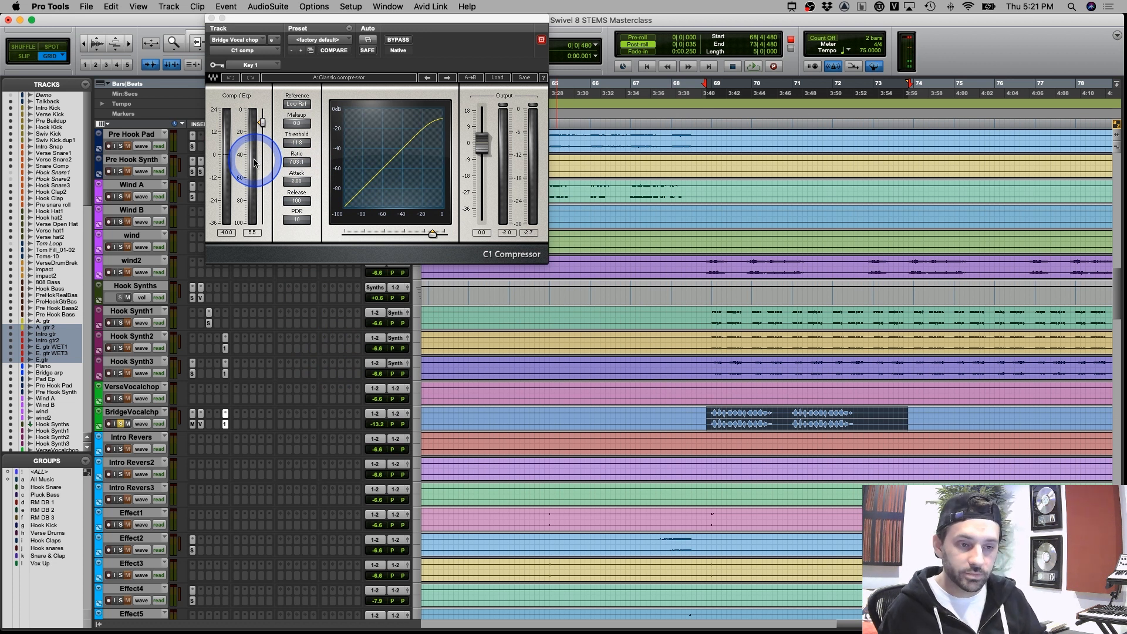
{"action": "key", "text": "space"}
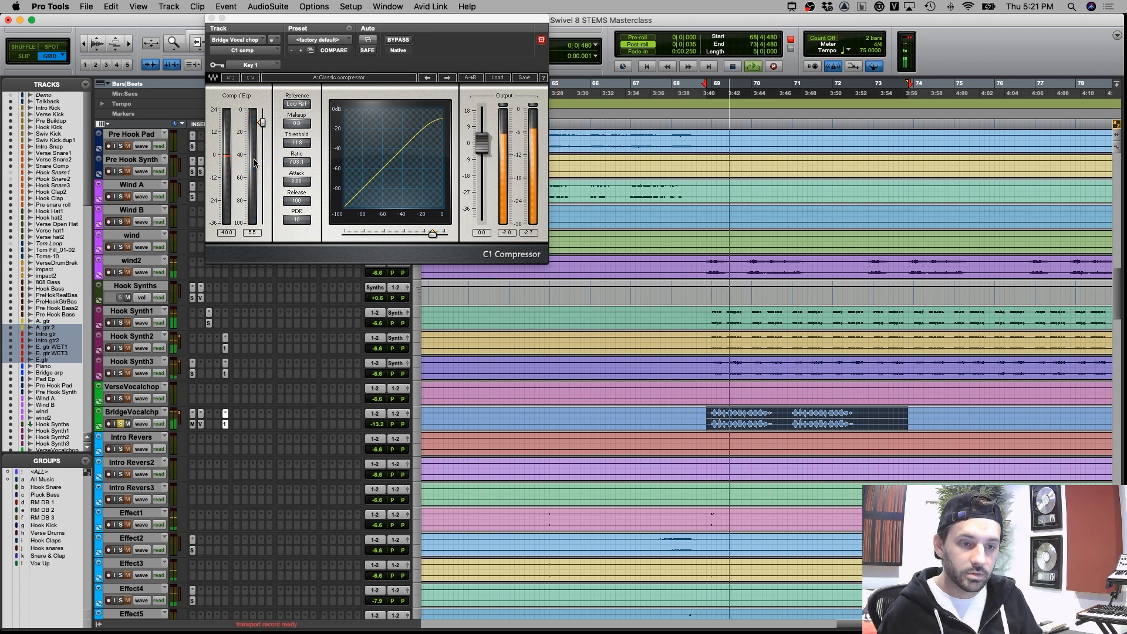
{"action": "left_click", "coordinate": [254, 162]}
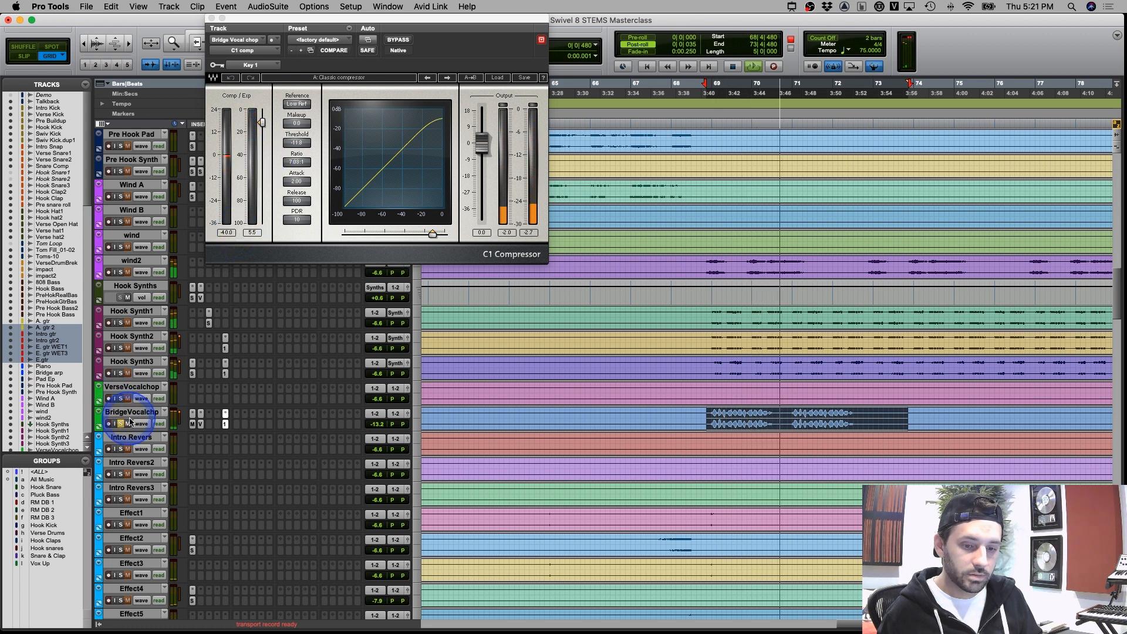
{"action": "left_click", "coordinate": [192, 424], "text": "super"}
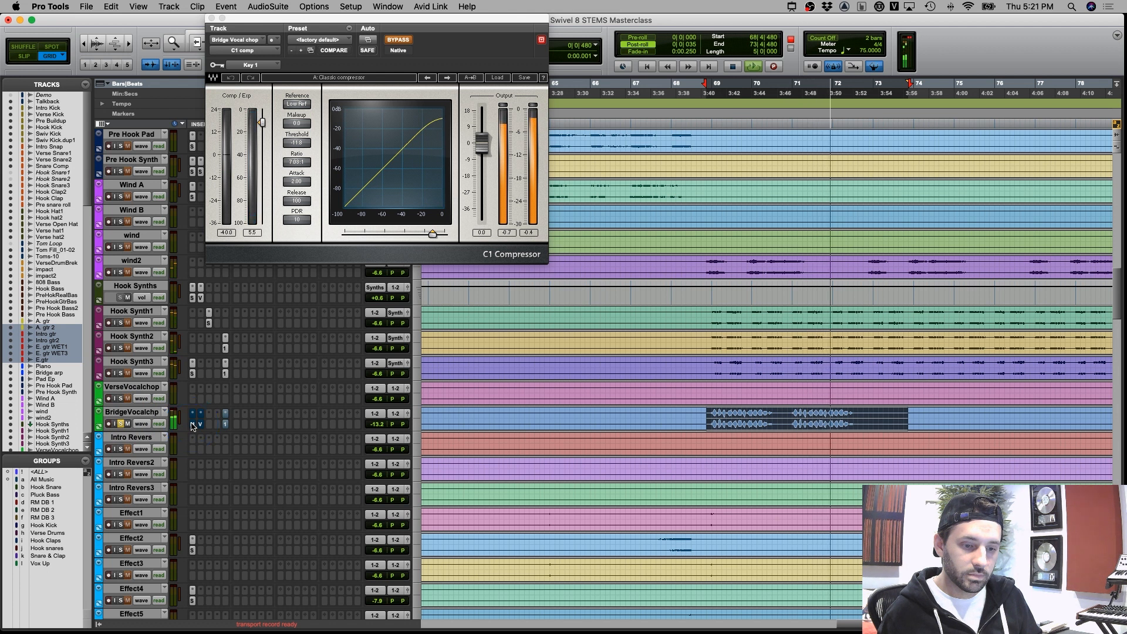
{"action": "left_click", "coordinate": [192, 425], "text": "super"}
{"action": "left_click", "coordinate": [192, 426], "text": "super"}
{"action": "left_click", "coordinate": [192, 425], "text": "super"}
{"action": "left_click", "coordinate": [192, 425], "text": "super"}
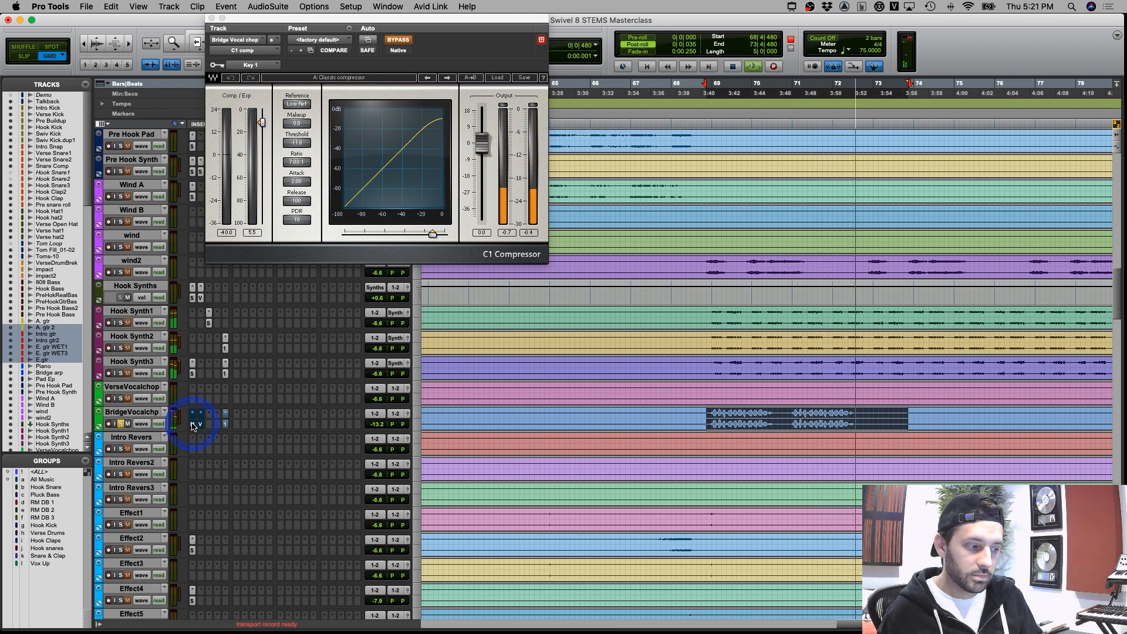
Replay BridgeVocalchp from the selection start, comparing bypassed with active inserts, then stop playback and close the C1 compressor
{"action": "key", "text": "space"}
{"action": "key", "text": "space"}
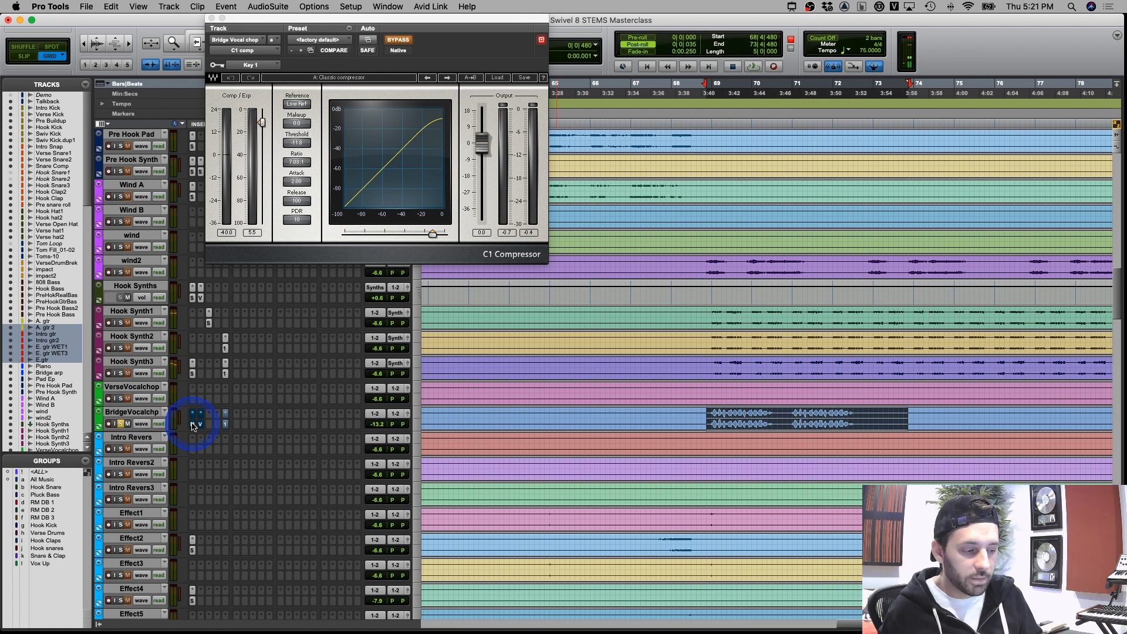
{"action": "key", "text": "space"}
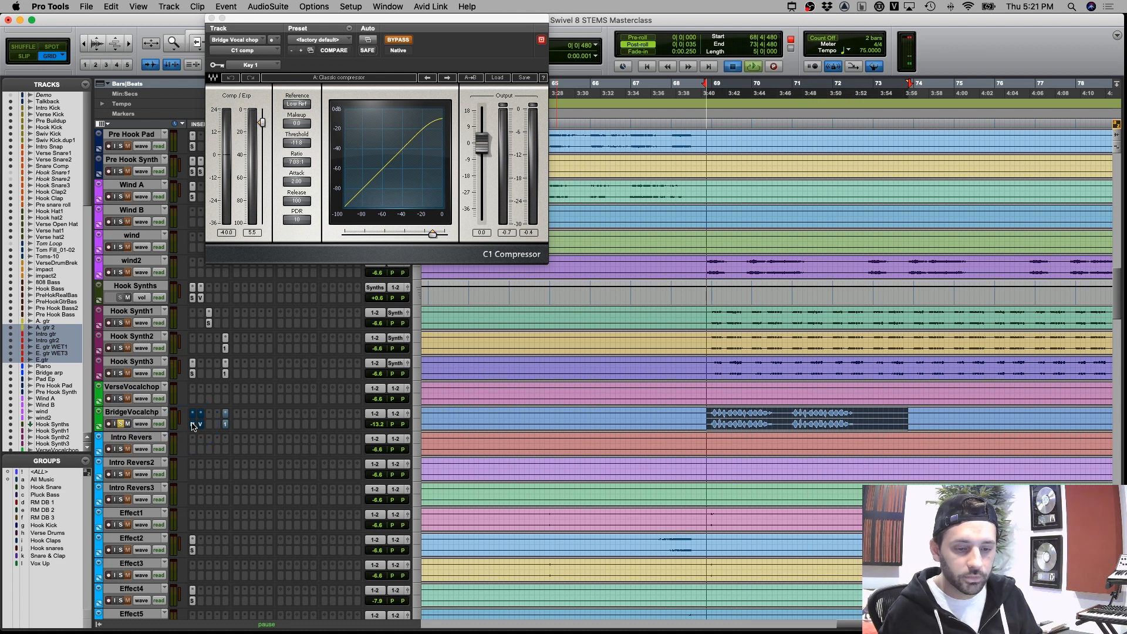
{"action": "left_click", "coordinate": [193, 425], "text": "super"}
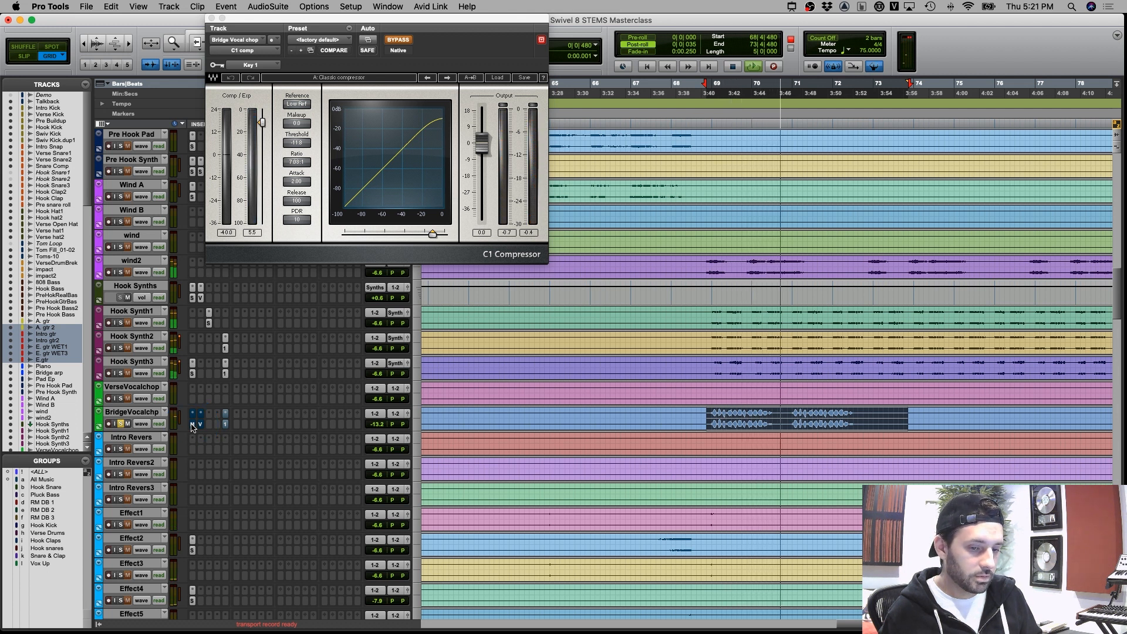
{"action": "left_click", "coordinate": [192, 424], "text": "super"}
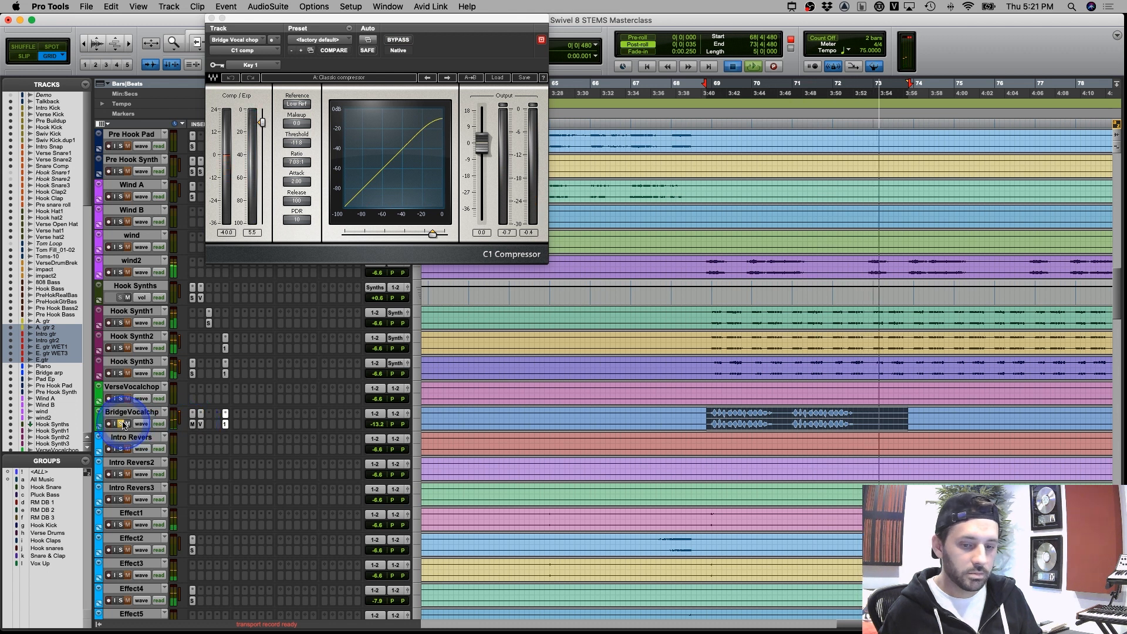
{"action": "key", "text": "space"}
{"action": "left_click", "coordinate": [225, 424]}
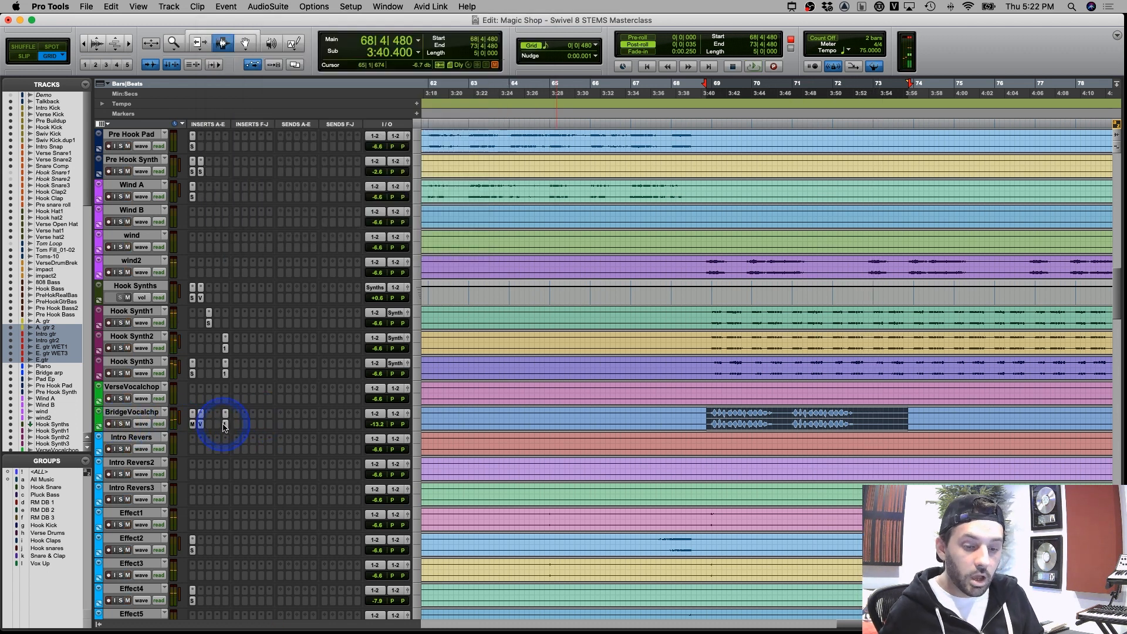
Zoom out to the whole song timeline and increase the waveform height across the tracks
{"action": "key", "text": "super+bracketleft"}
{"action": "key", "text": "super+bracketleft"}
{"action": "key", "text": "super+bracketleft"}
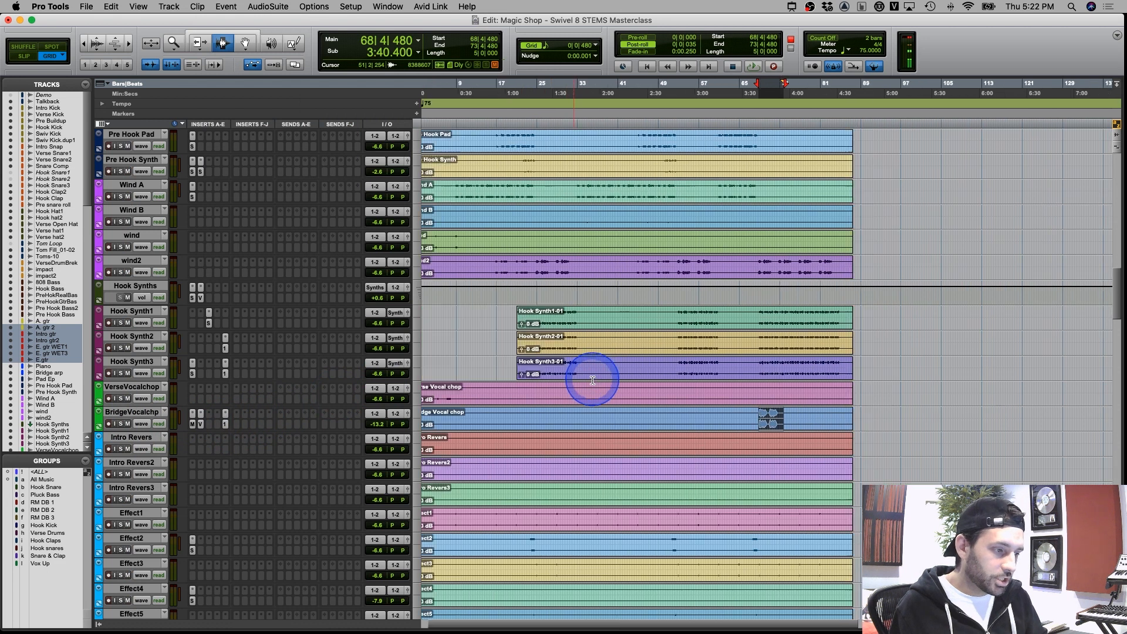
{"action": "left_click", "coordinate": [95, 40]}
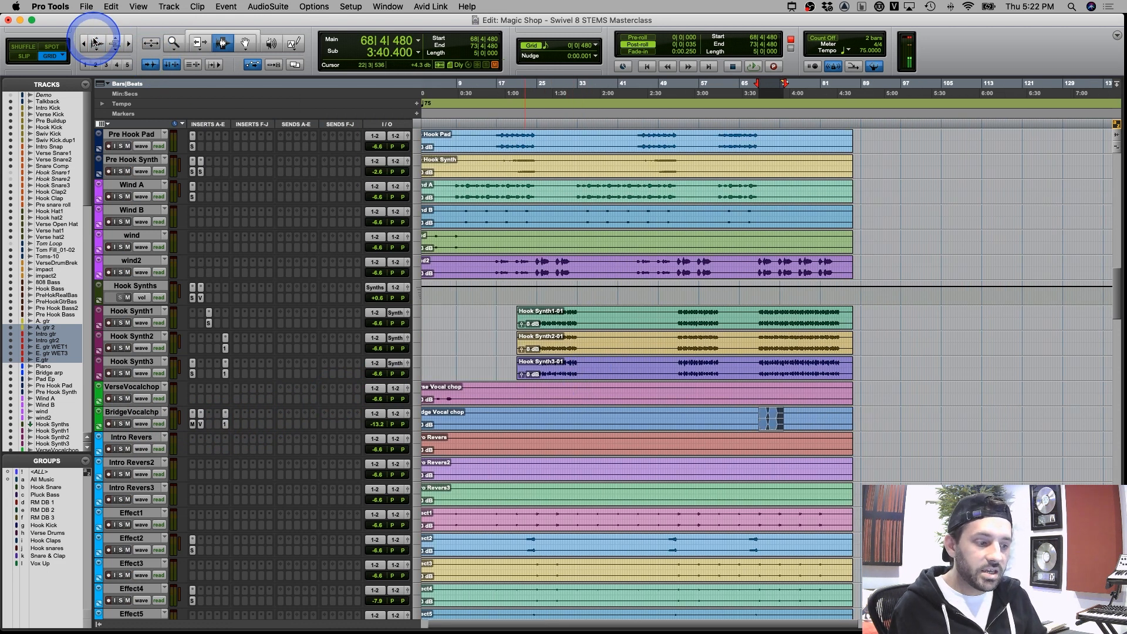
{"action": "left_click", "coordinate": [95, 40]}
Find the main vocal tracks below the effects, return to the session start and zoom in on their opening clips
{"action": "scroll", "coordinate": [541, 339], "scroll_direction": "down", "scroll_amount": 15}
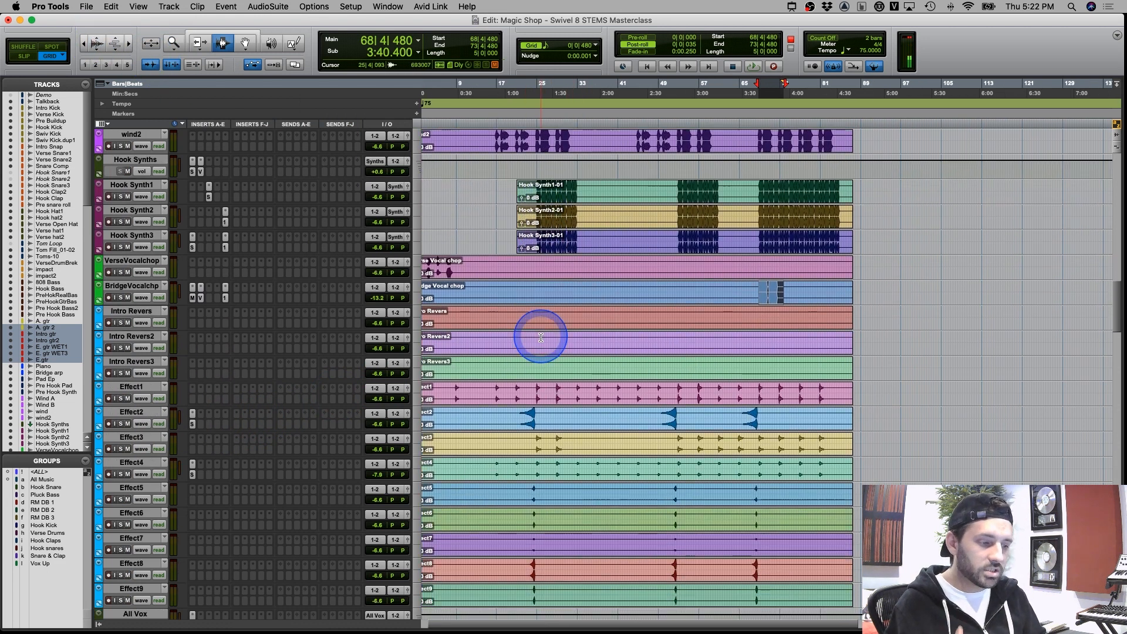
{"action": "left_click", "coordinate": [581, 371]}
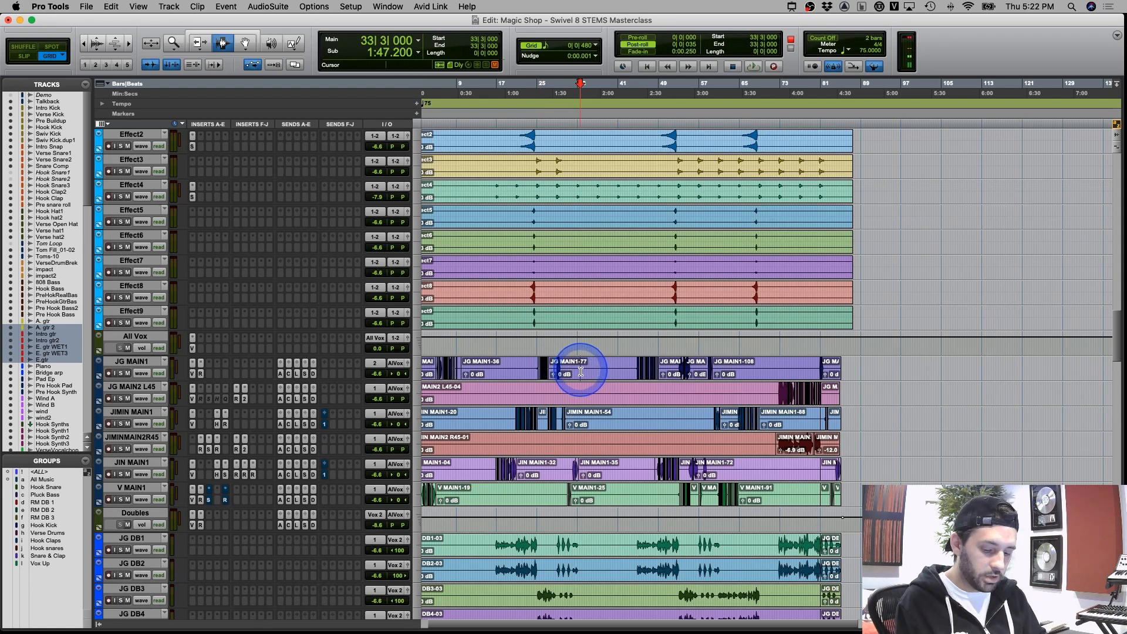
{"action": "key", "text": "Return"}
{"action": "key", "text": "t"}
{"action": "key", "text": "t"}
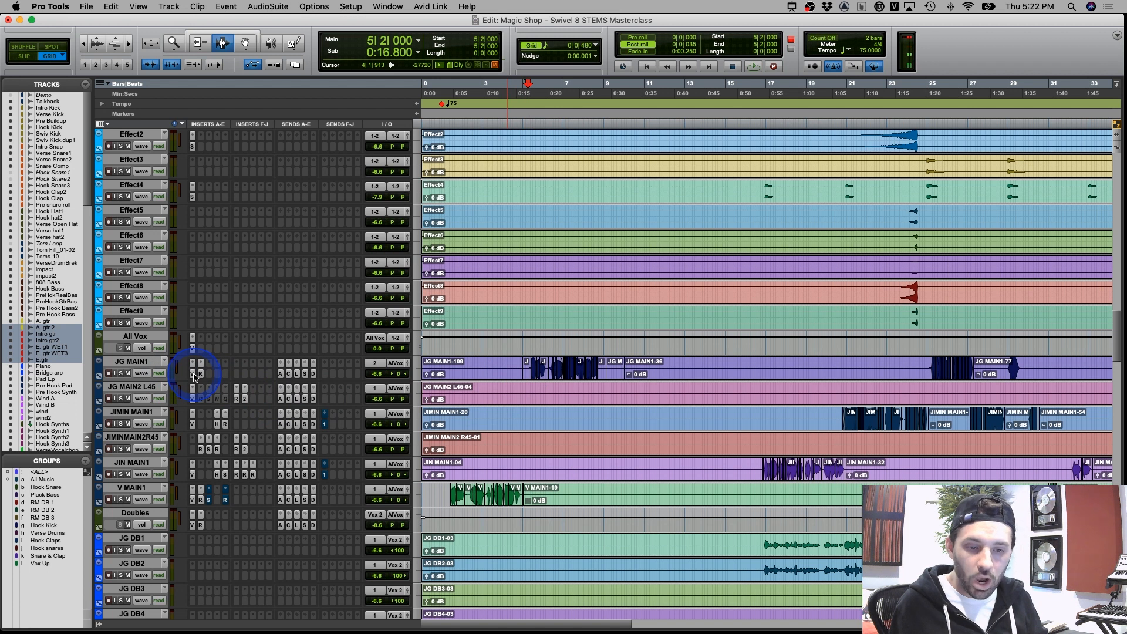
Select the All Vox track, inspect the Revival module in its Virtual Mix Rack and close the plug-in
{"action": "left_click", "coordinate": [136, 336]}
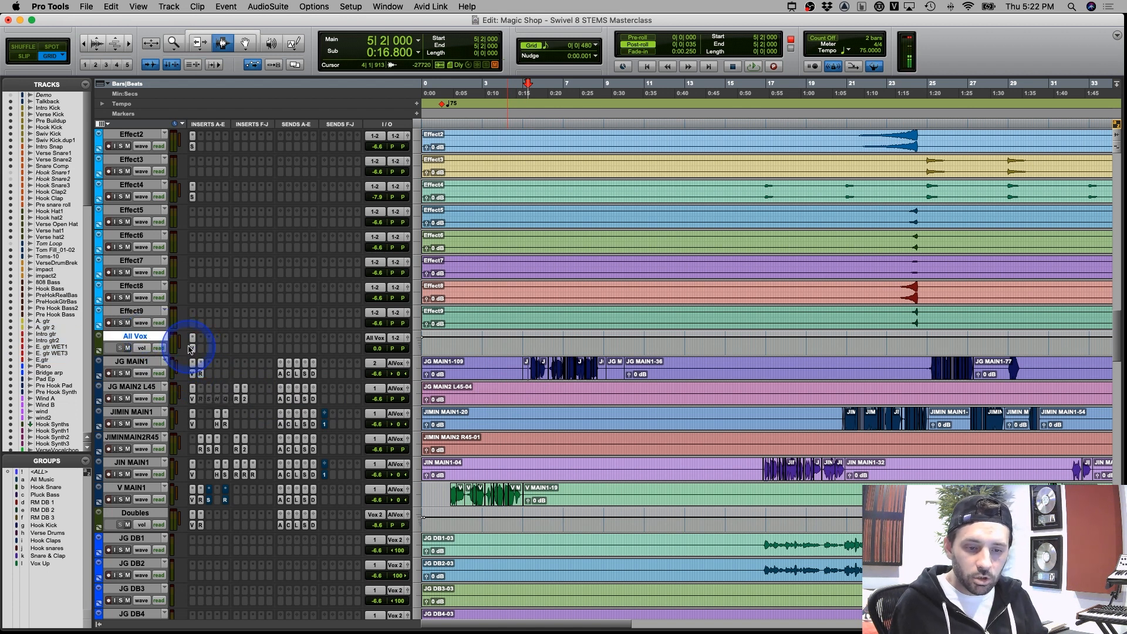
{"action": "left_click", "coordinate": [194, 349]}
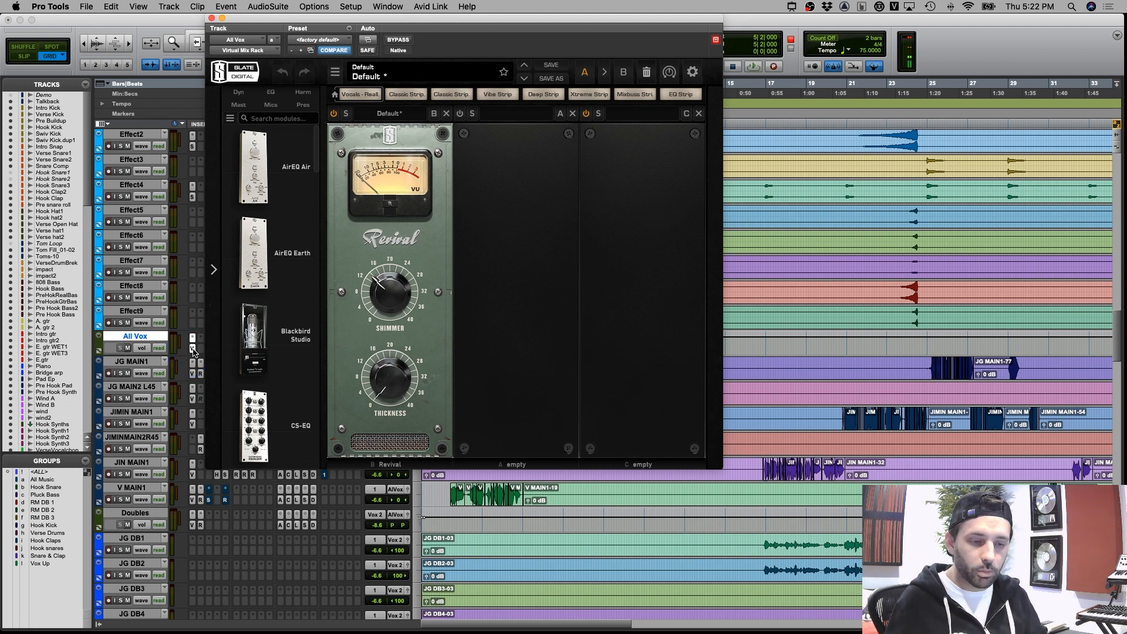
{"action": "left_click", "coordinate": [193, 350]}
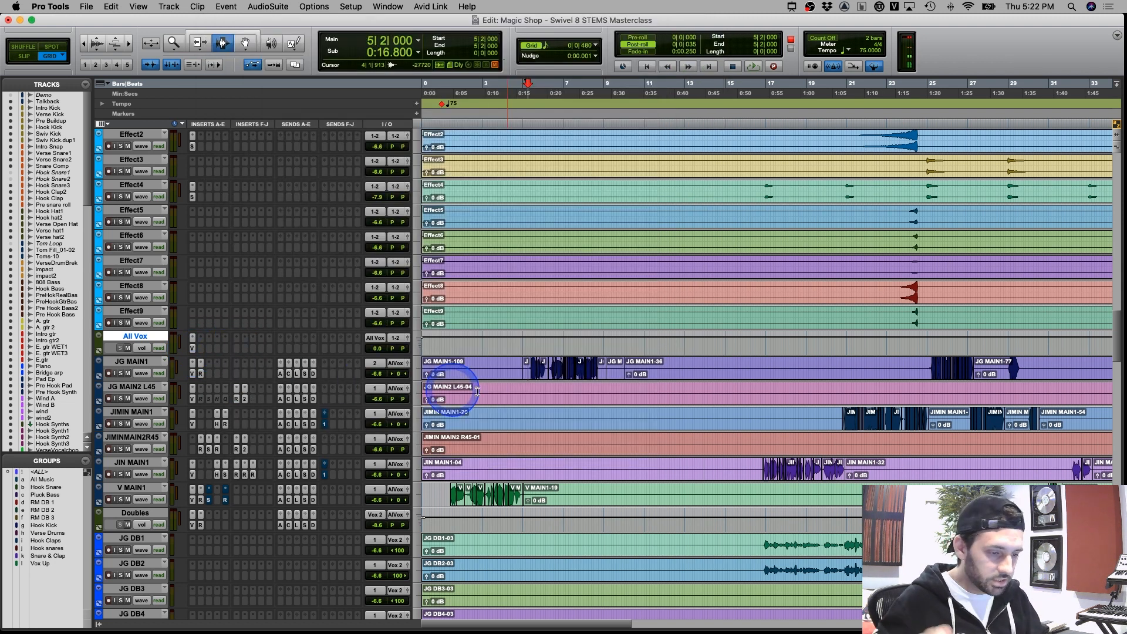
Place the playback start at 1|2|480, select and solo V MAIN1, and open its Virtual Mix Rack
{"action": "left_click", "coordinate": [451, 496]}
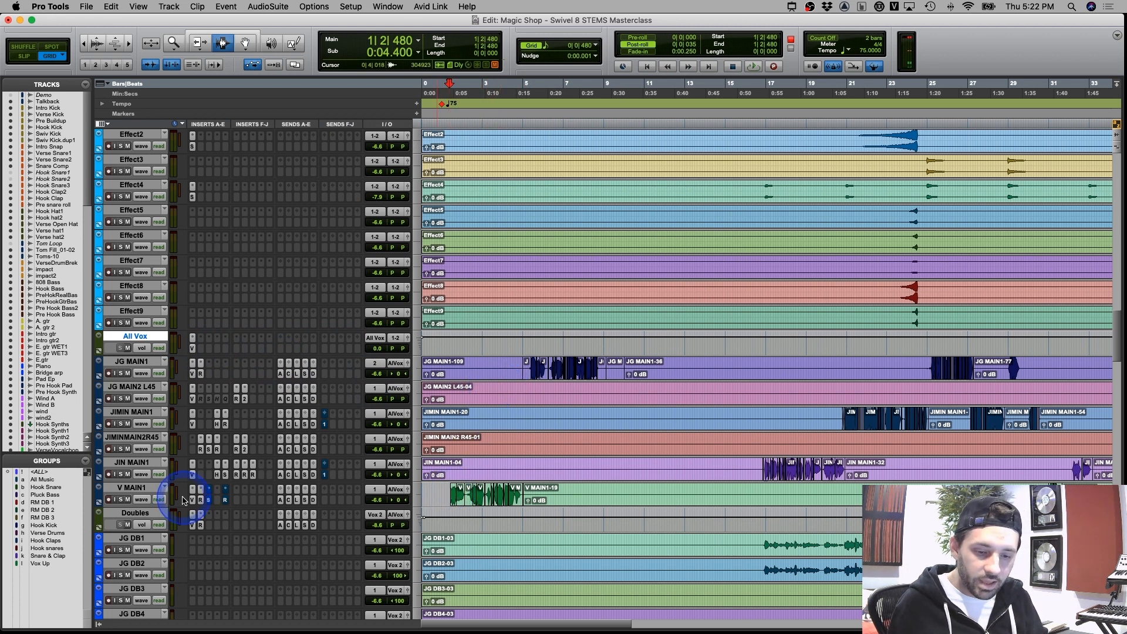
{"action": "left_click", "coordinate": [123, 500]}
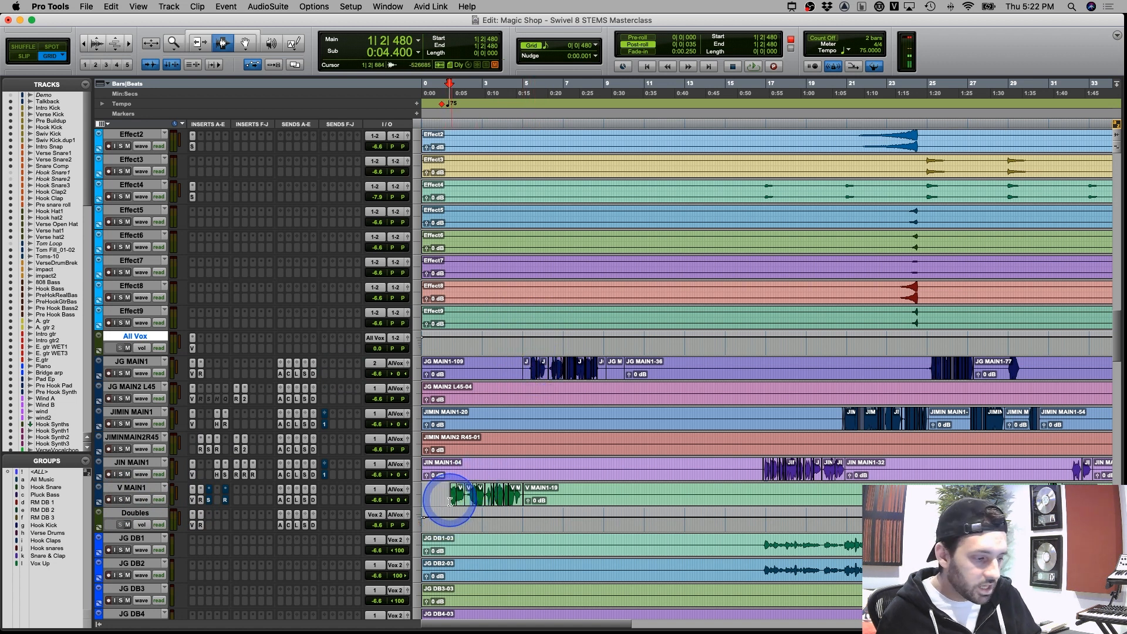
{"action": "left_click", "coordinate": [130, 488]}
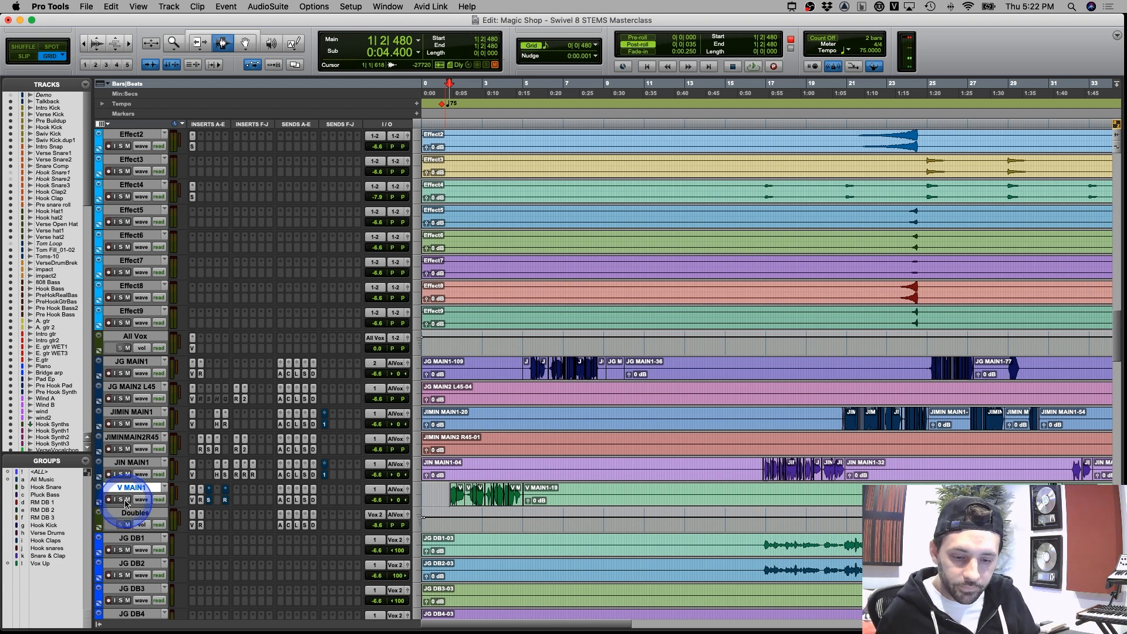
{"action": "left_click", "coordinate": [121, 500]}
{"action": "left_click", "coordinate": [194, 501]}
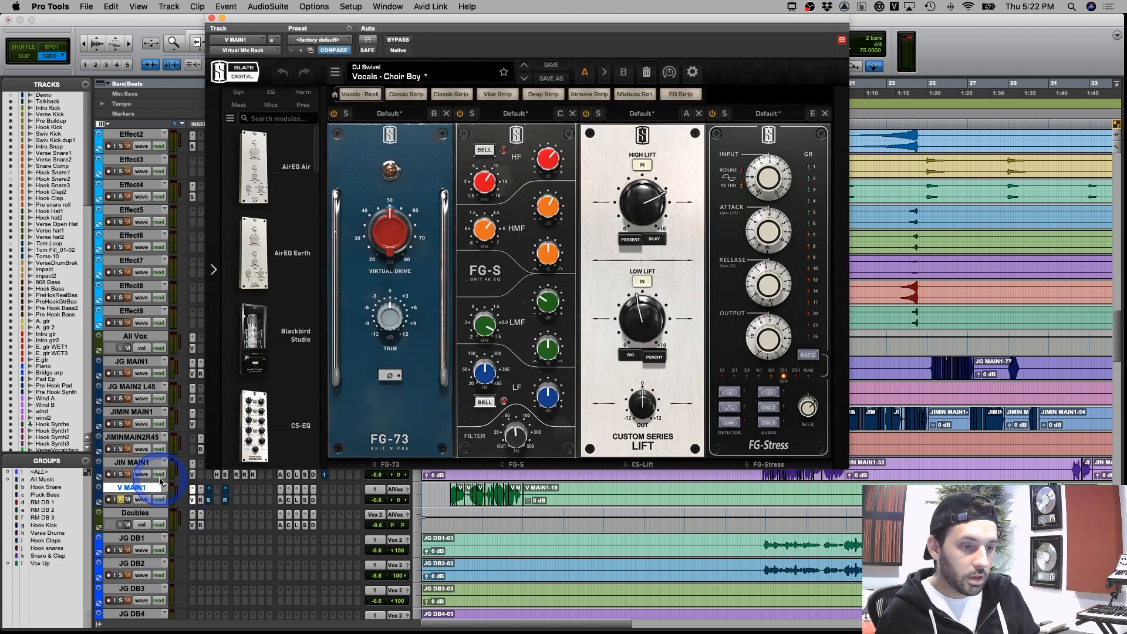
Audition V MAIN1 with its inserts and sends bypassed, reactivate the sends and then the inserts, and stop playback
{"action": "left_click", "coordinate": [281, 503]}
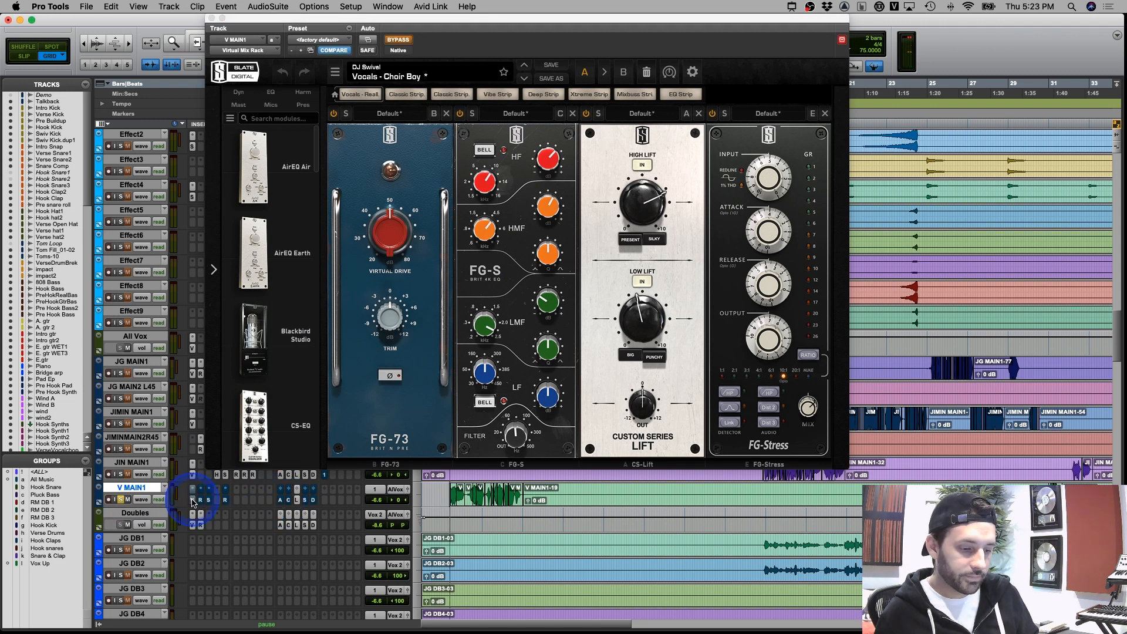
{"action": "left_click", "coordinate": [193, 501]}
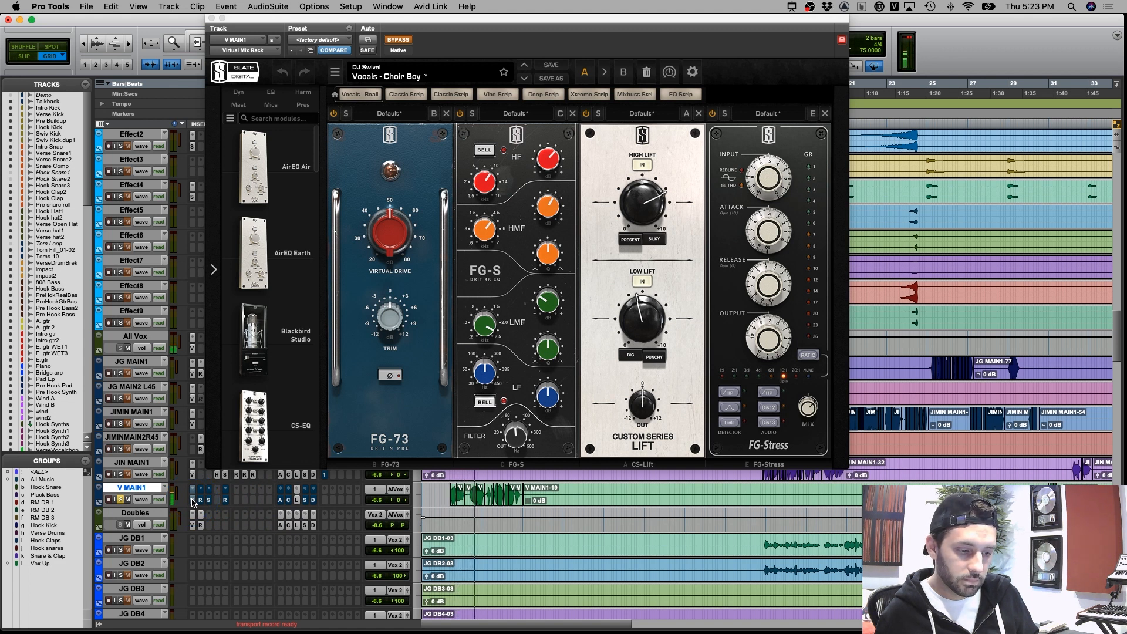
{"action": "left_click", "coordinate": [268, 501]}
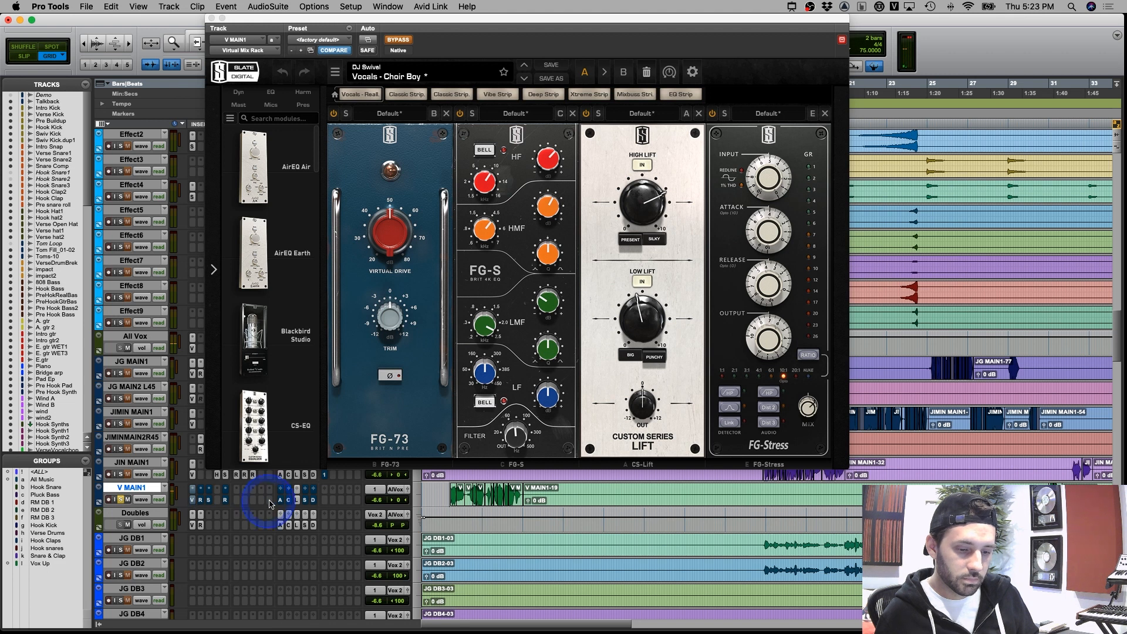
{"action": "left_click", "coordinate": [300, 505]}
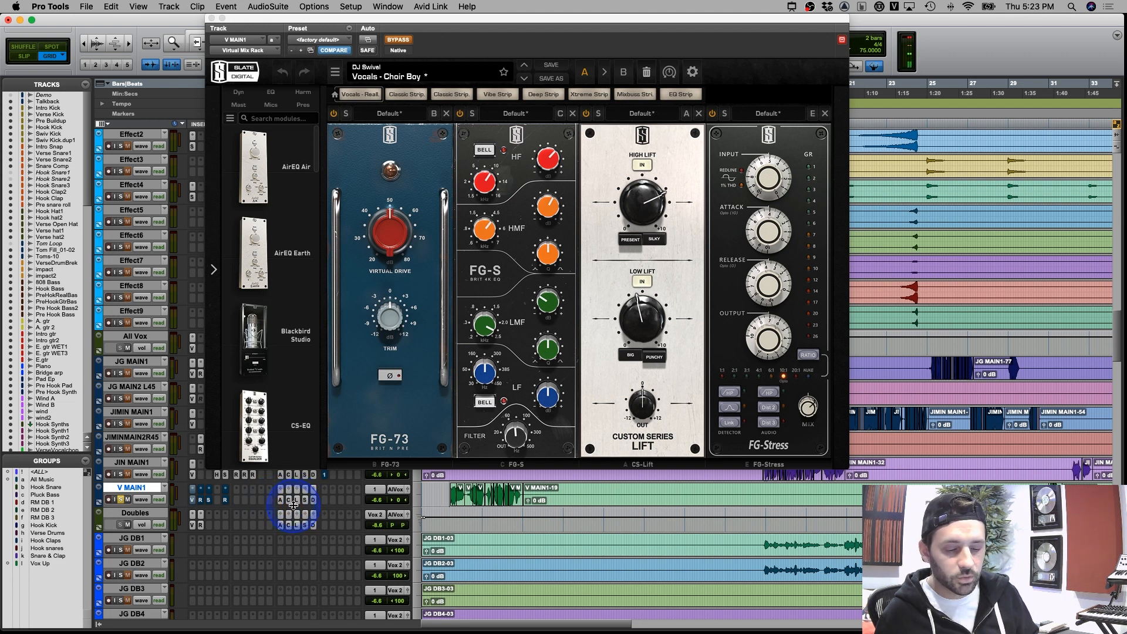
{"action": "left_click", "coordinate": [193, 499]}
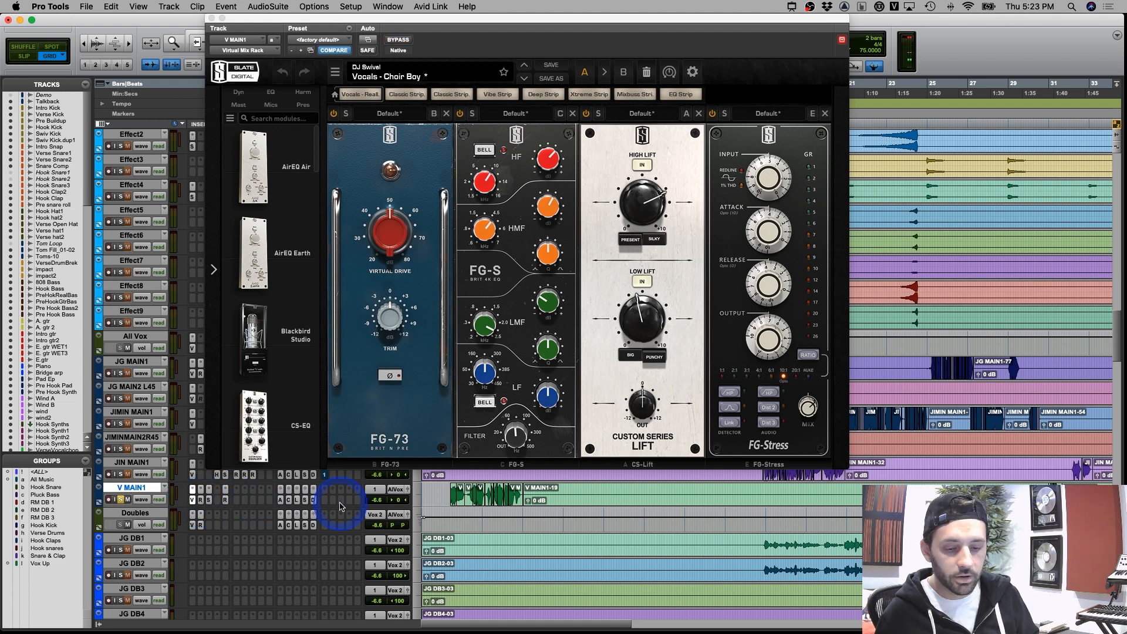
{"action": "key", "text": "space"}
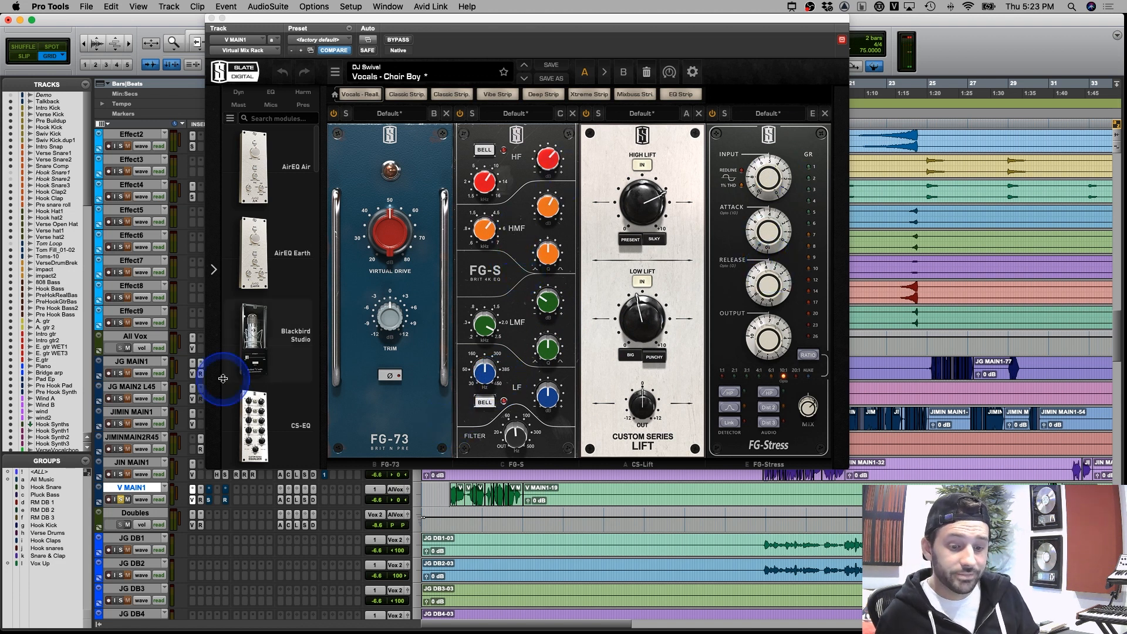
Open the Renaissance DeEsser on V MAIN1 and review its Slap Delay, Long Delay, C Reverb and A Reverb send levels
{"action": "left_click", "coordinate": [201, 500]}
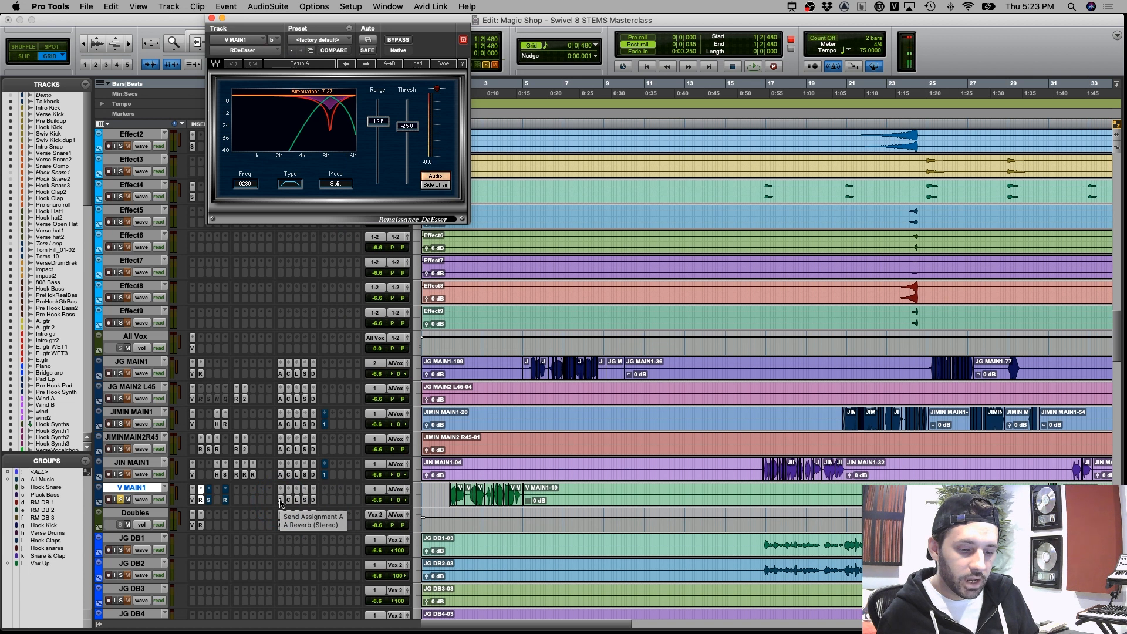
{"action": "left_click", "coordinate": [314, 501]}
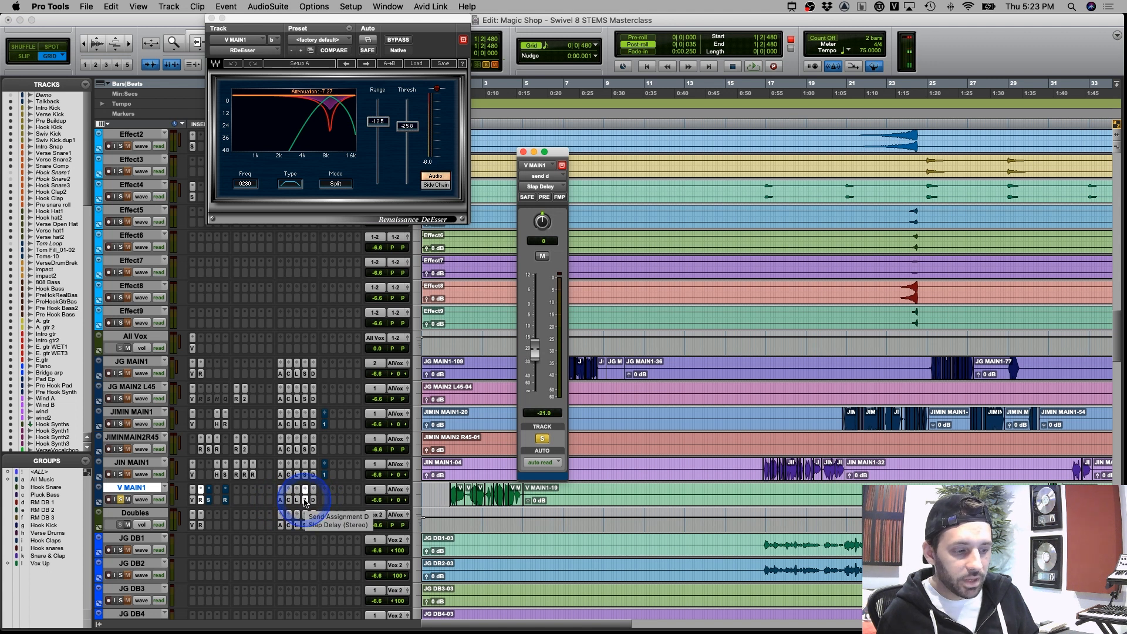
{"action": "left_click", "coordinate": [298, 501]}
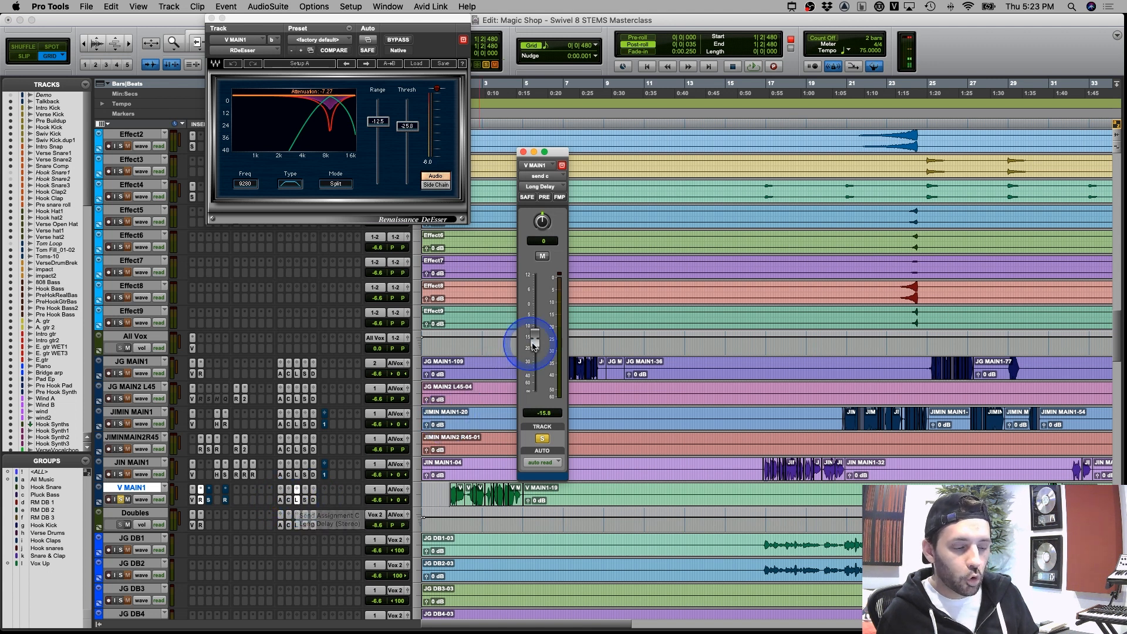
{"action": "left_click", "coordinate": [289, 501]}
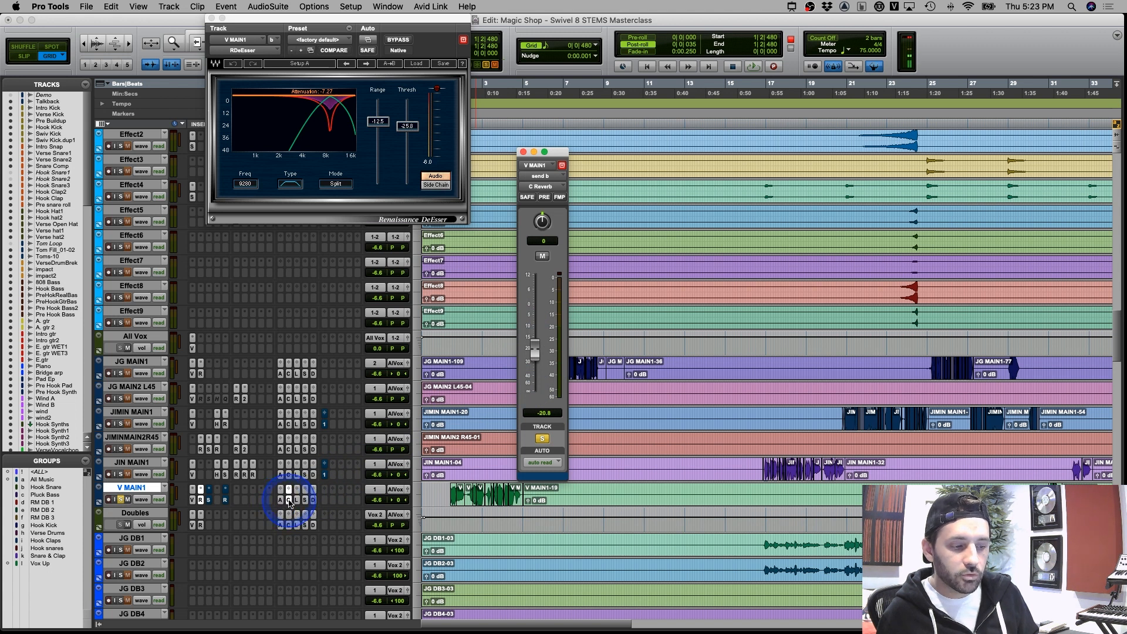
{"action": "left_click", "coordinate": [280, 501]}
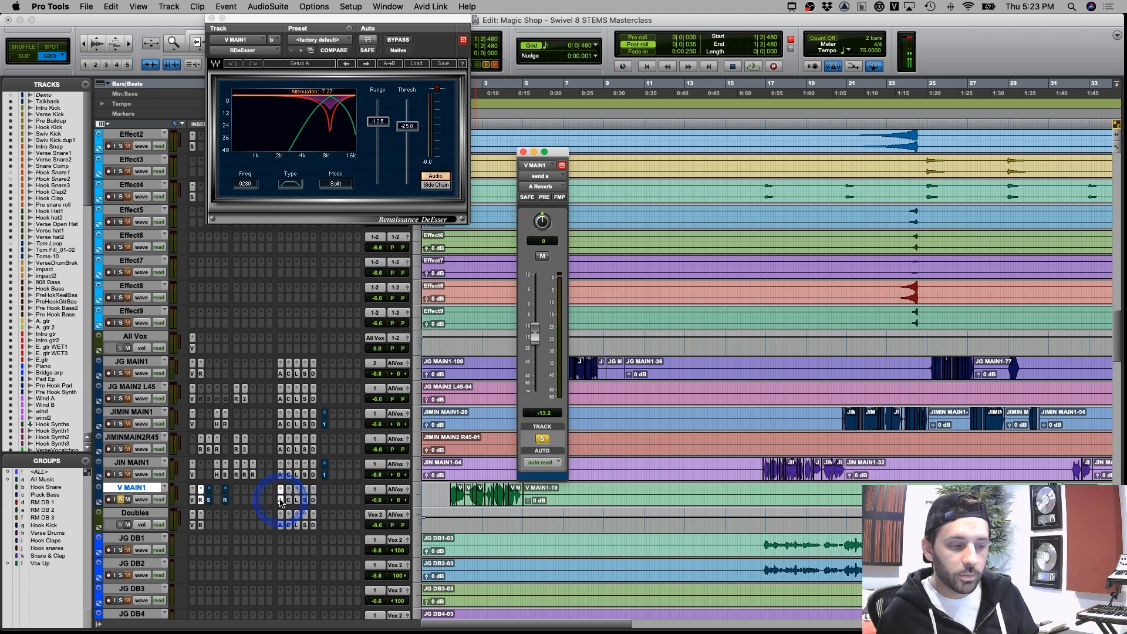
Find the effect return tracks and inspect the plug-ins on A Reverb, B Reverb, C Reverb and D Reverb in turn, closing the last one
{"action": "scroll", "coordinate": [480, 402], "scroll_direction": "down", "scroll_amount": 5}
{"action": "scroll", "coordinate": [480, 402], "scroll_direction": "down", "scroll_amount": 10}
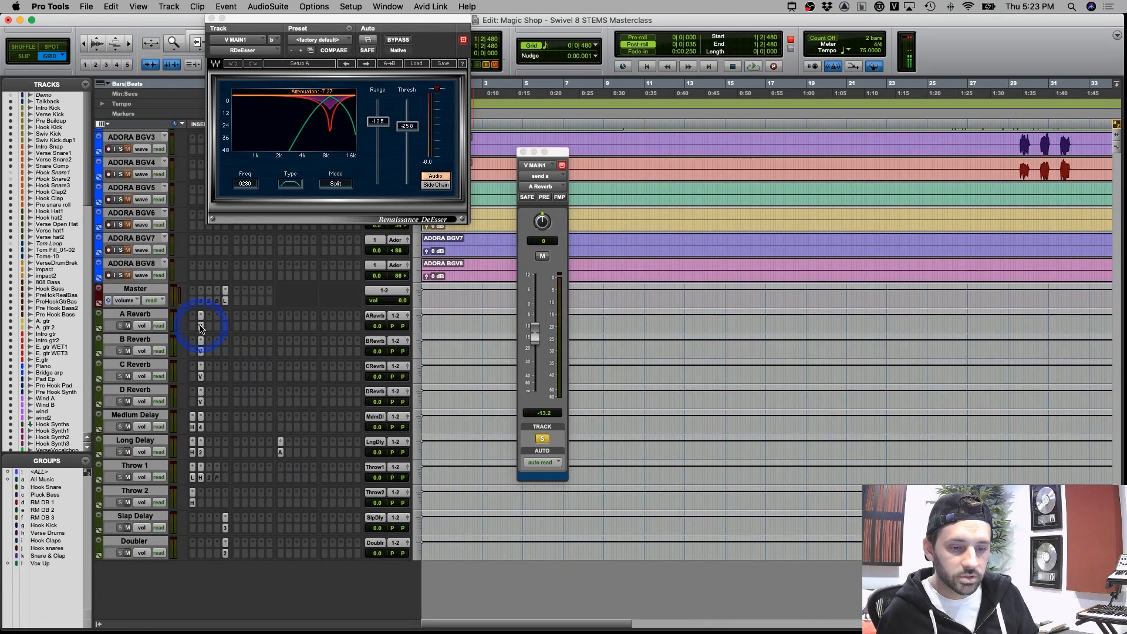
{"action": "left_click", "coordinate": [201, 328]}
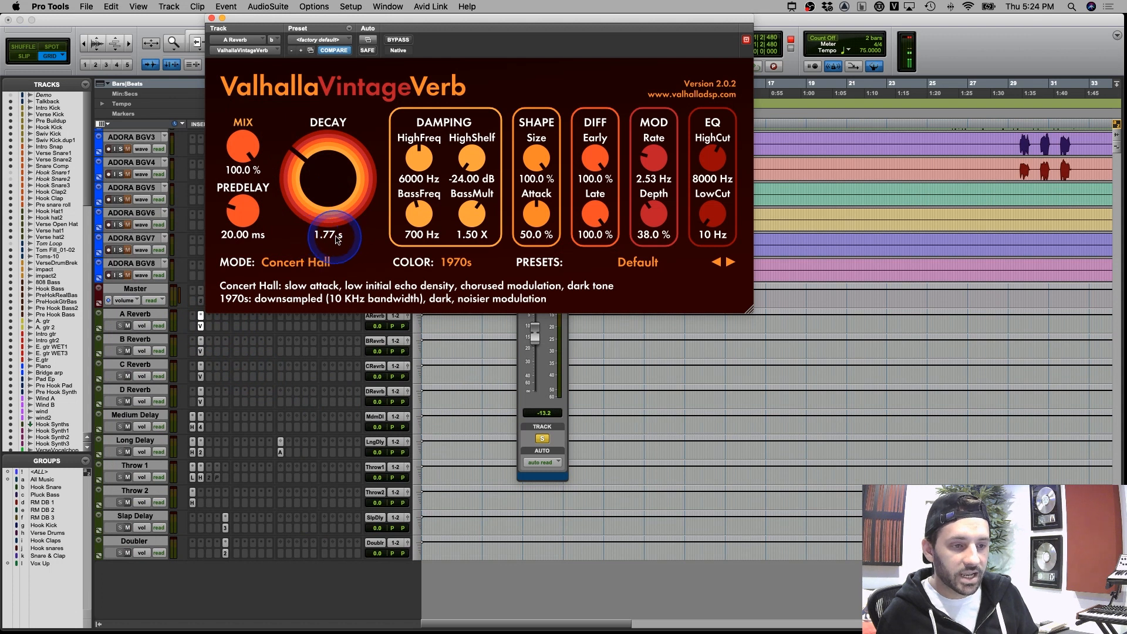
{"action": "left_click", "coordinate": [201, 352]}
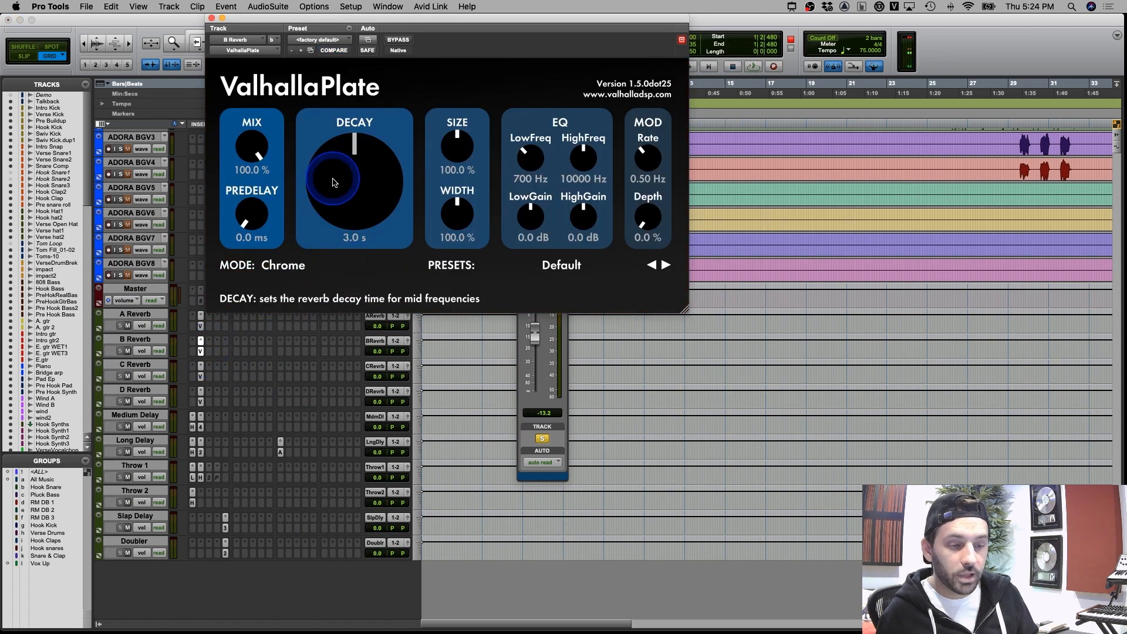
{"action": "left_click", "coordinate": [250, 312]}
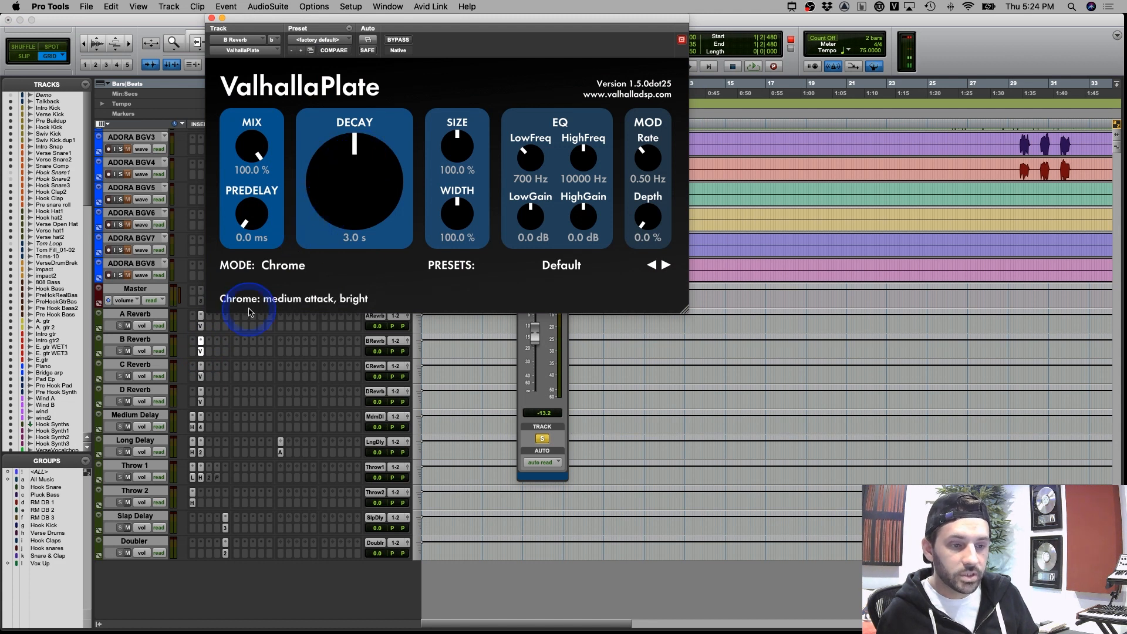
{"action": "left_click", "coordinate": [201, 378]}
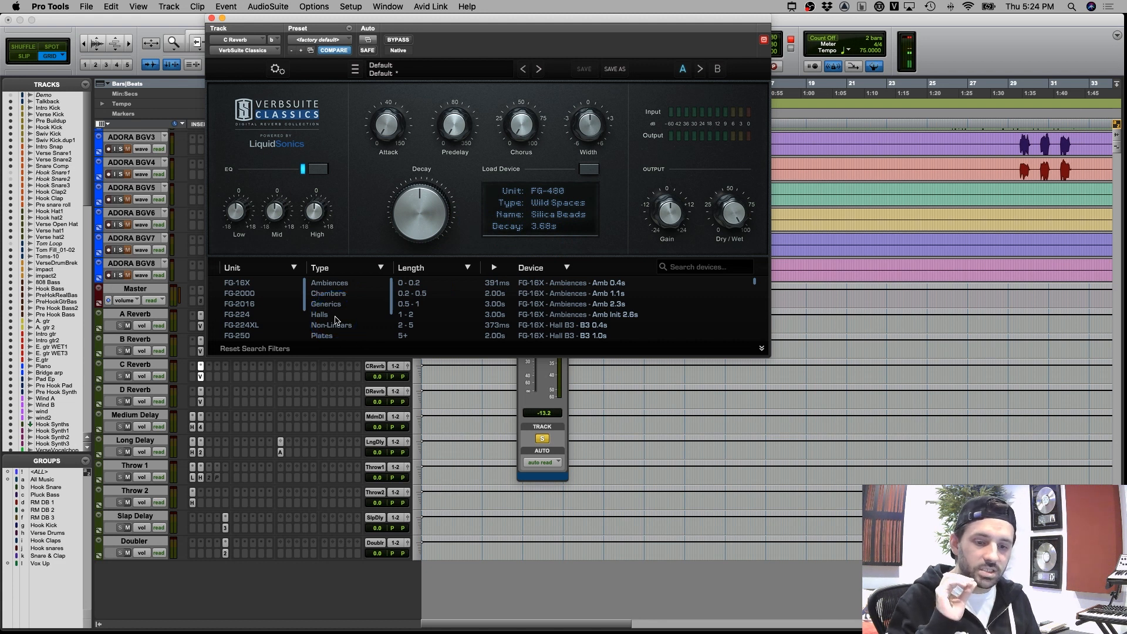
{"action": "left_click", "coordinate": [200, 403]}
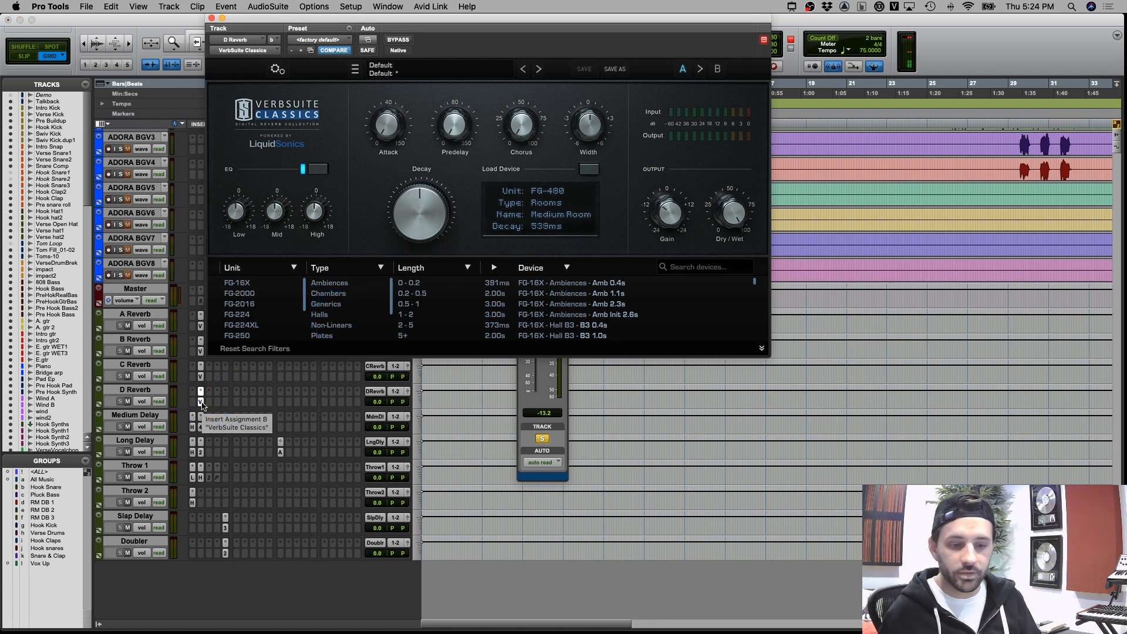
{"action": "left_click", "coordinate": [201, 403]}
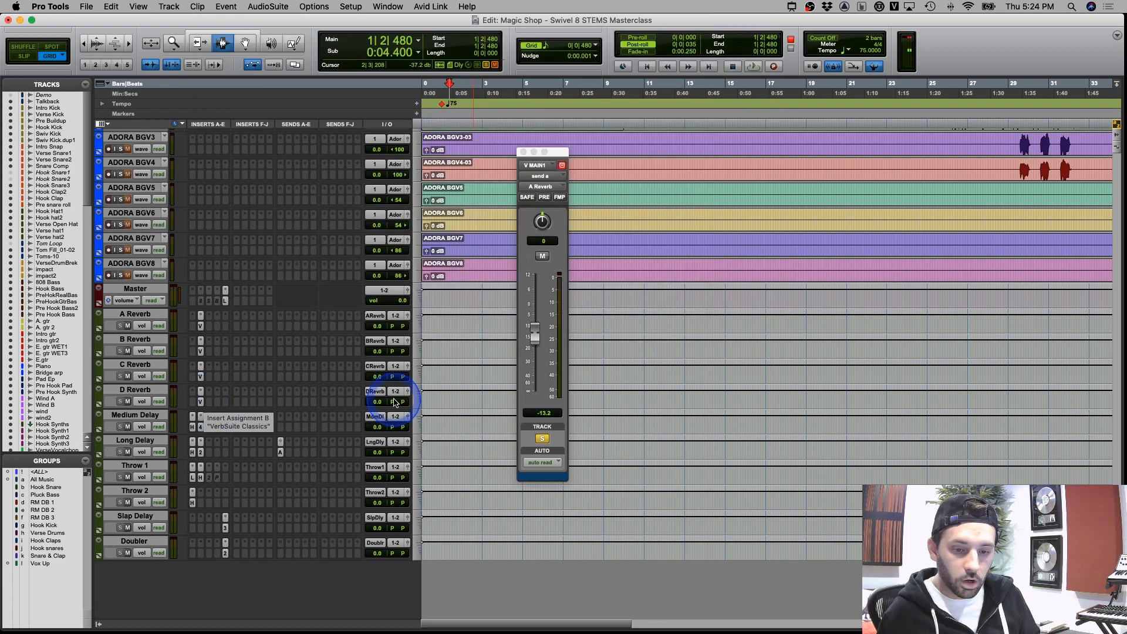
Inspect the H-Delay on the Long Delay track, checking its high-pass and low-pass filters, and close the plug-in
{"action": "left_click", "coordinate": [194, 453]}
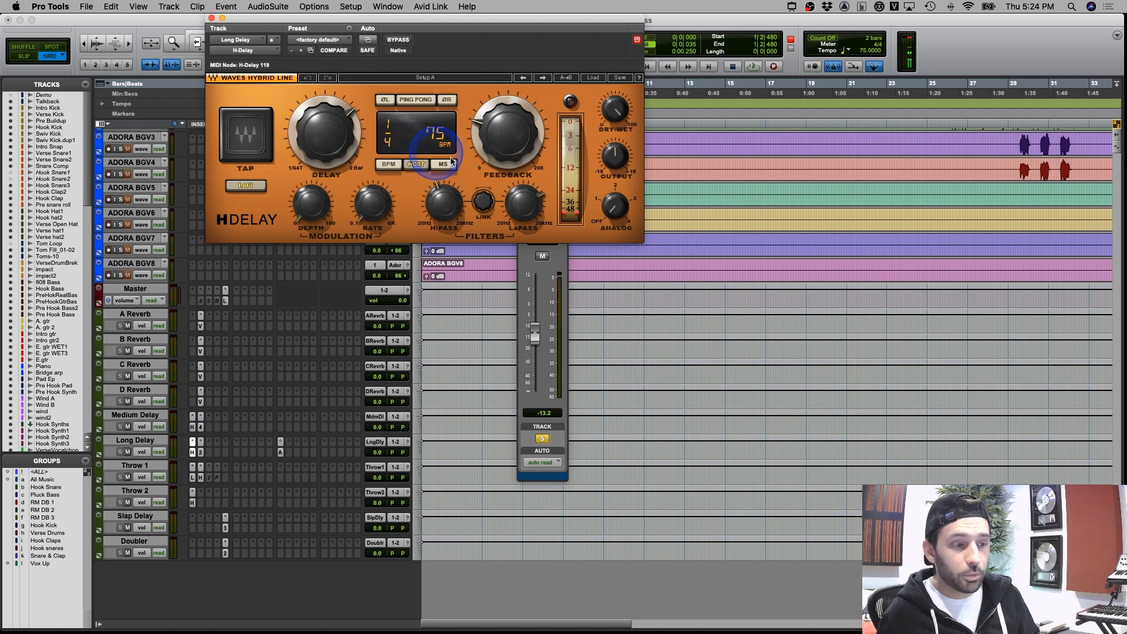
{"action": "mouse_move", "coordinate": [532, 206]}
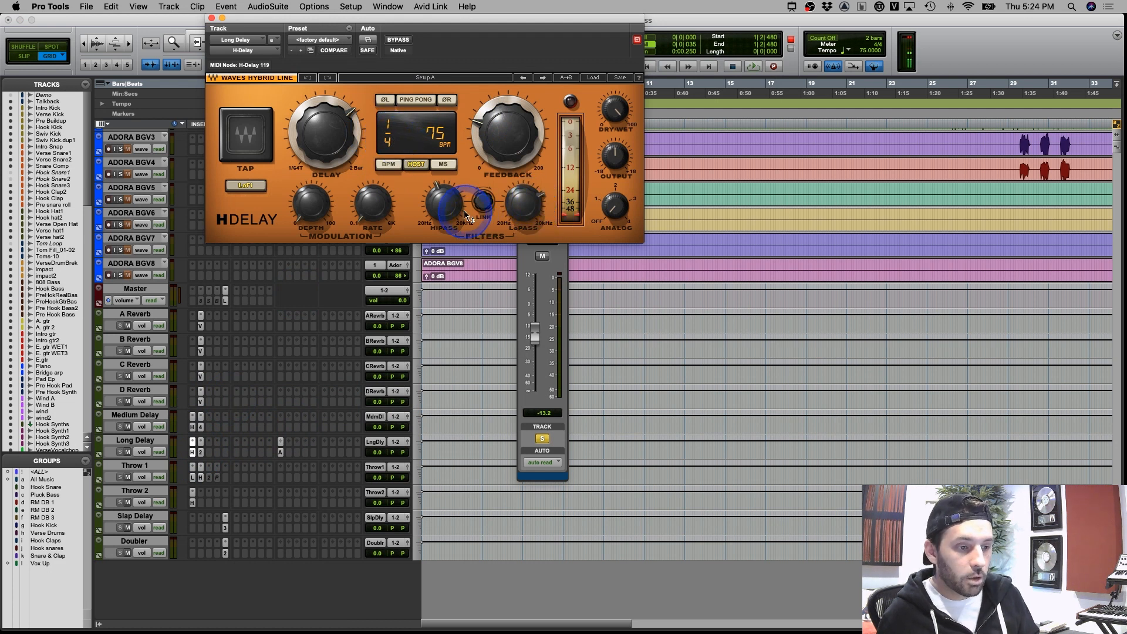
{"action": "mouse_move", "coordinate": [444, 205]}
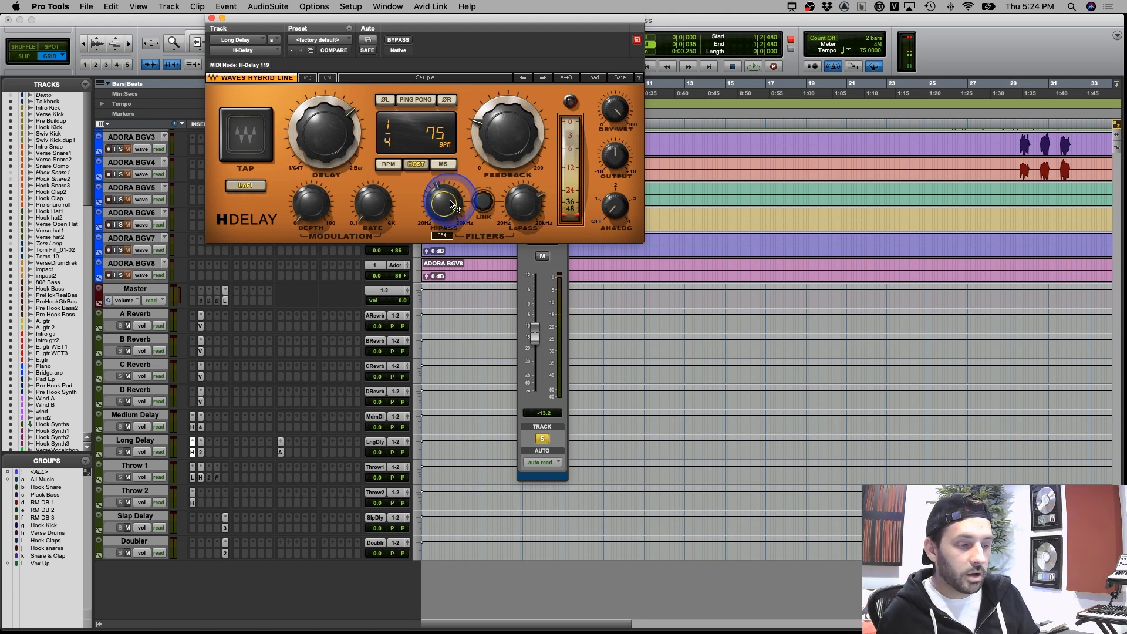
{"action": "left_click_drag", "start_coordinate": [515, 214], "coordinate": [515, 199]}
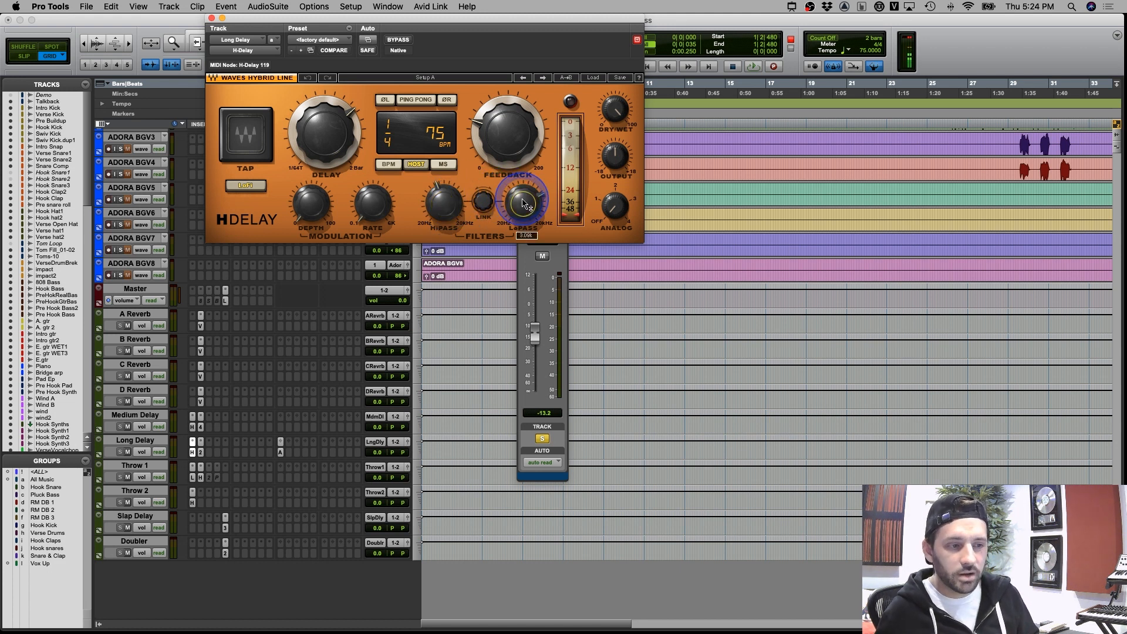
{"action": "left_click", "coordinate": [212, 18]}
Return to V MAIN1, audition it with the A Reverb send muted and unmuted, close the send window and stop playback
{"action": "scroll", "coordinate": [469, 329], "scroll_direction": "up", "scroll_amount": 15}
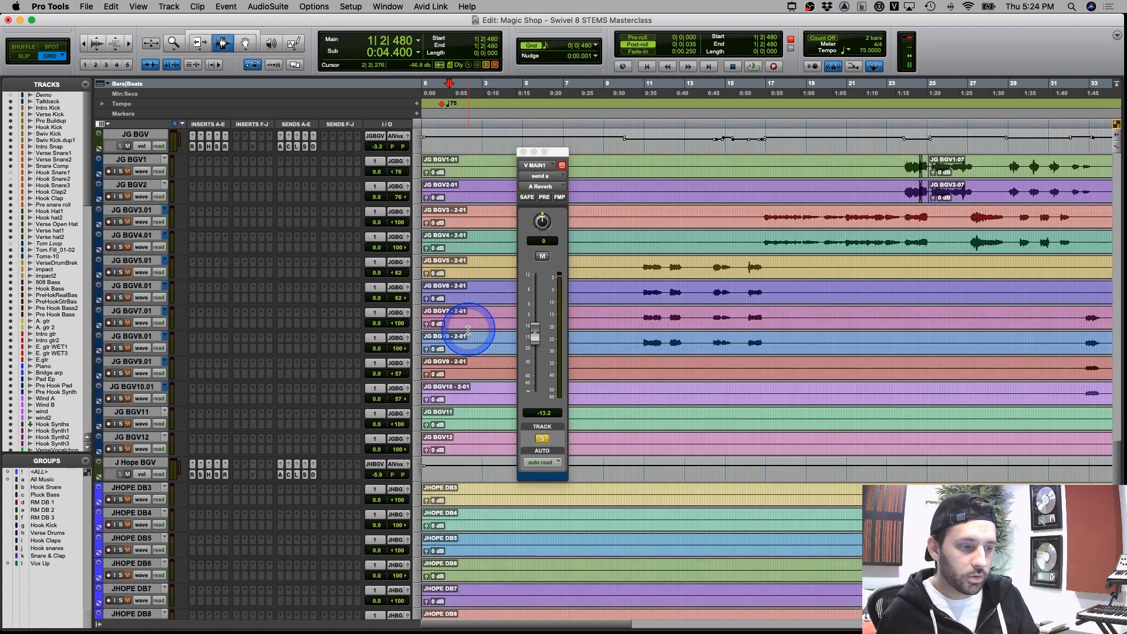
{"action": "scroll", "coordinate": [467, 330], "scroll_direction": "up", "scroll_amount": 10}
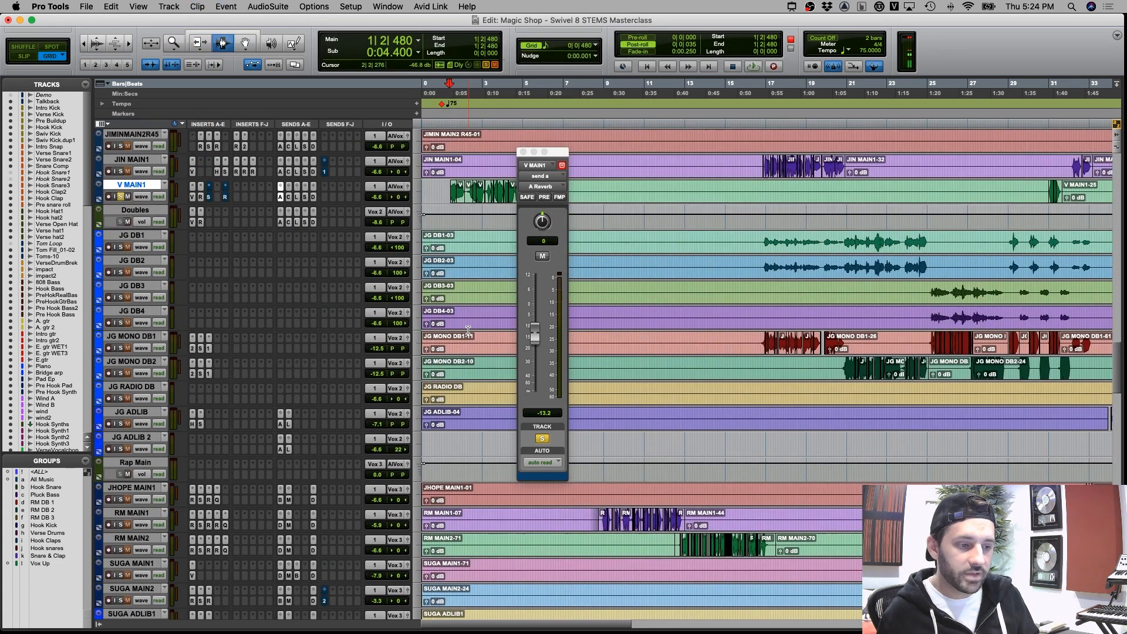
{"action": "key", "text": "space"}
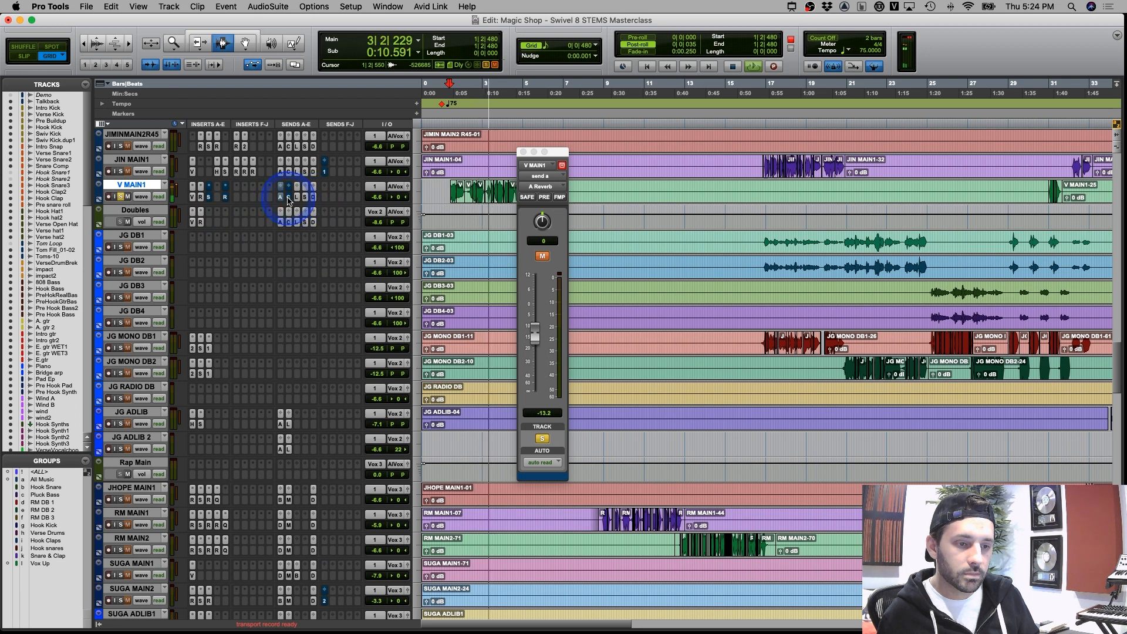
{"action": "left_click", "coordinate": [280, 197], "text": "ctrl+super"}
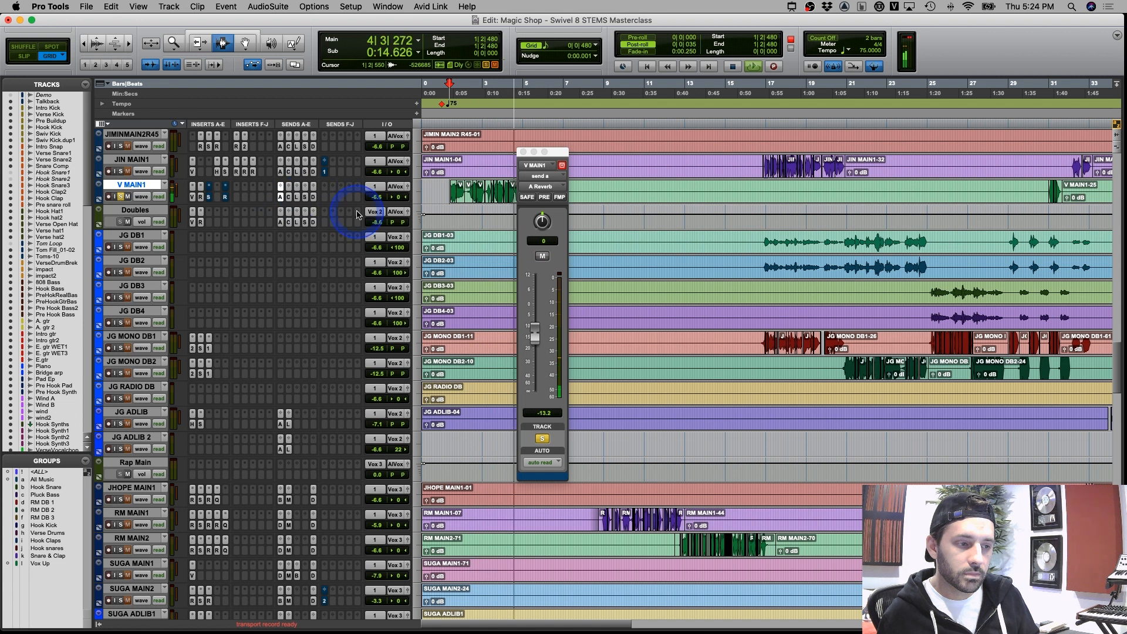
{"action": "left_click", "coordinate": [523, 152]}
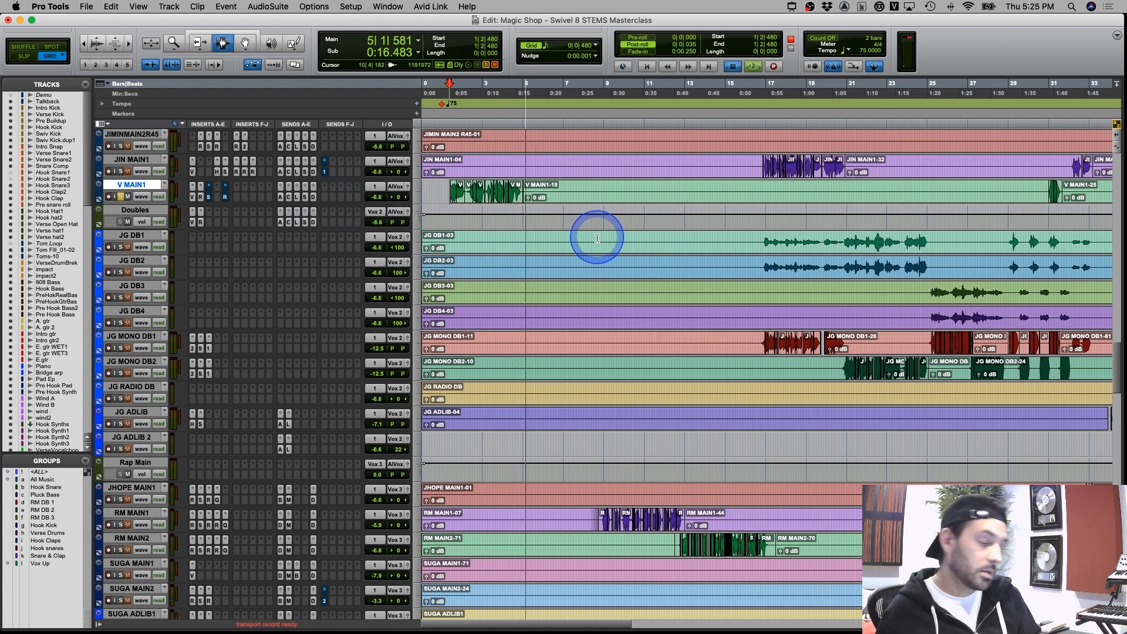
{"action": "key", "text": "space"}
Place the playback start at 3|1|480 on V MAIN1, zoom in on its opening clips and enlarge the track's height
{"action": "left_click", "coordinate": [485, 194]}
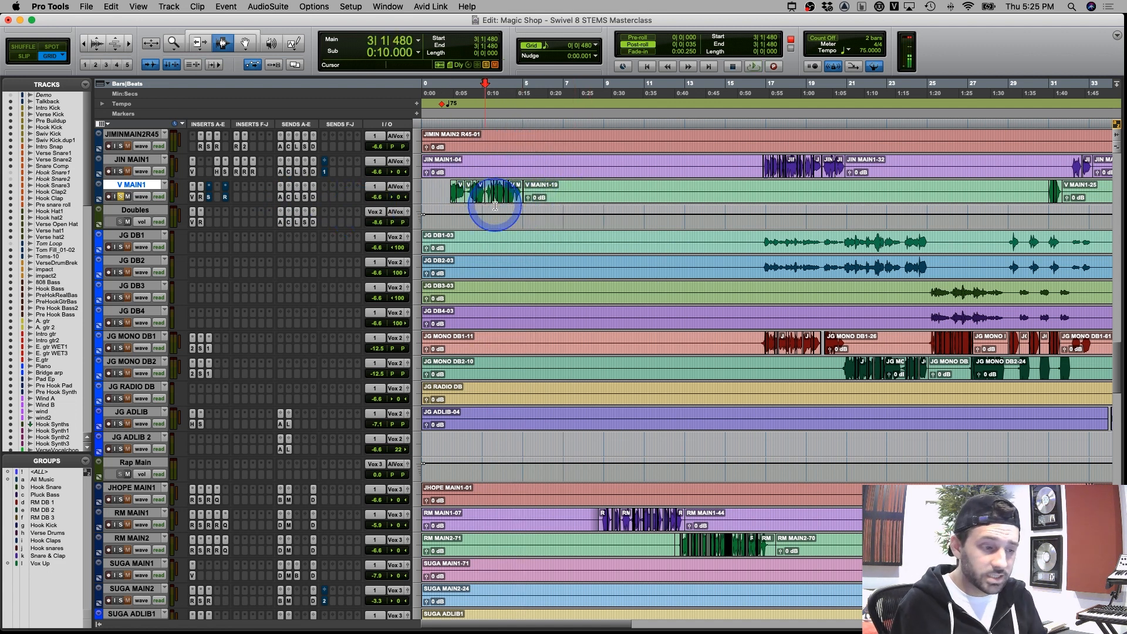
{"action": "key", "text": "super+]"}
{"action": "key", "text": "super+]"}
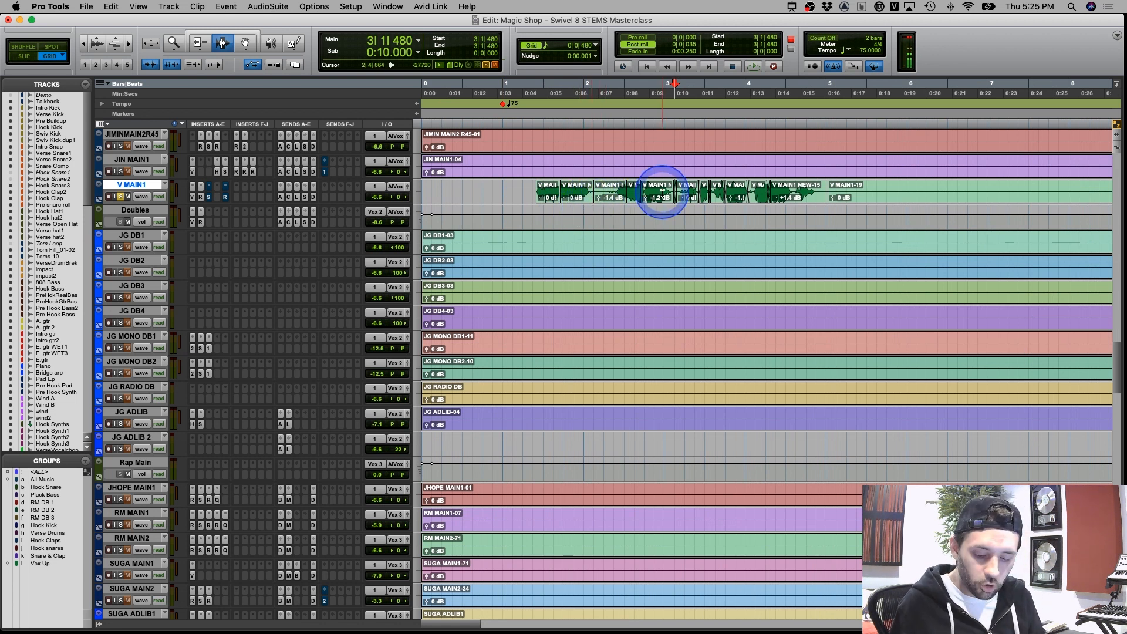
{"action": "key", "text": "super+]"}
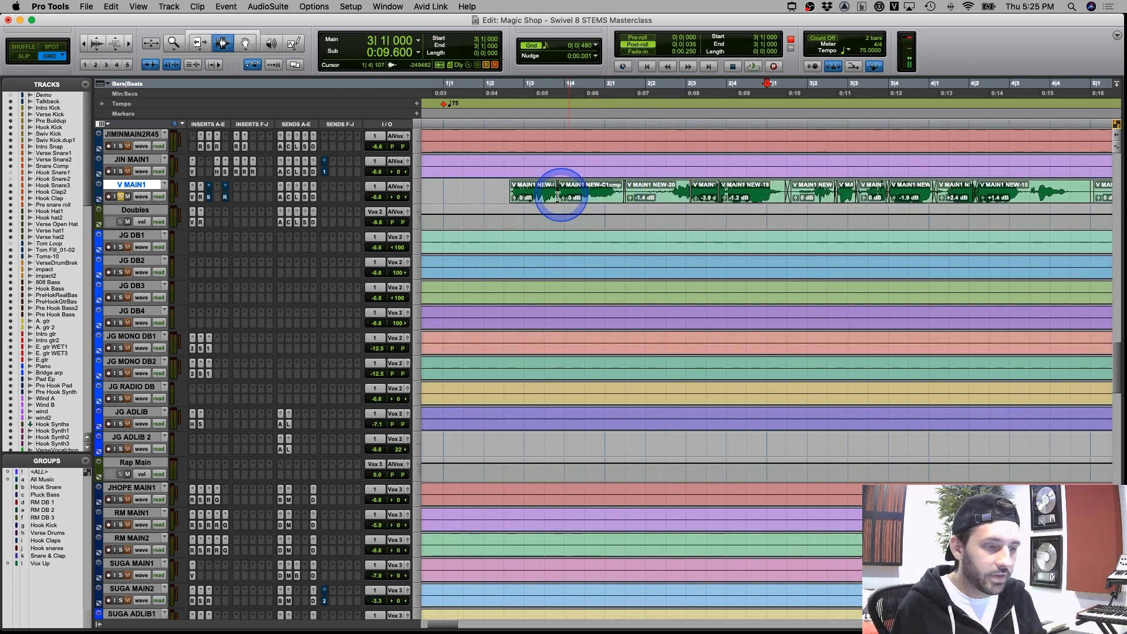
{"action": "left_click_drag", "start_coordinate": [118, 202], "coordinate": [121, 235]}
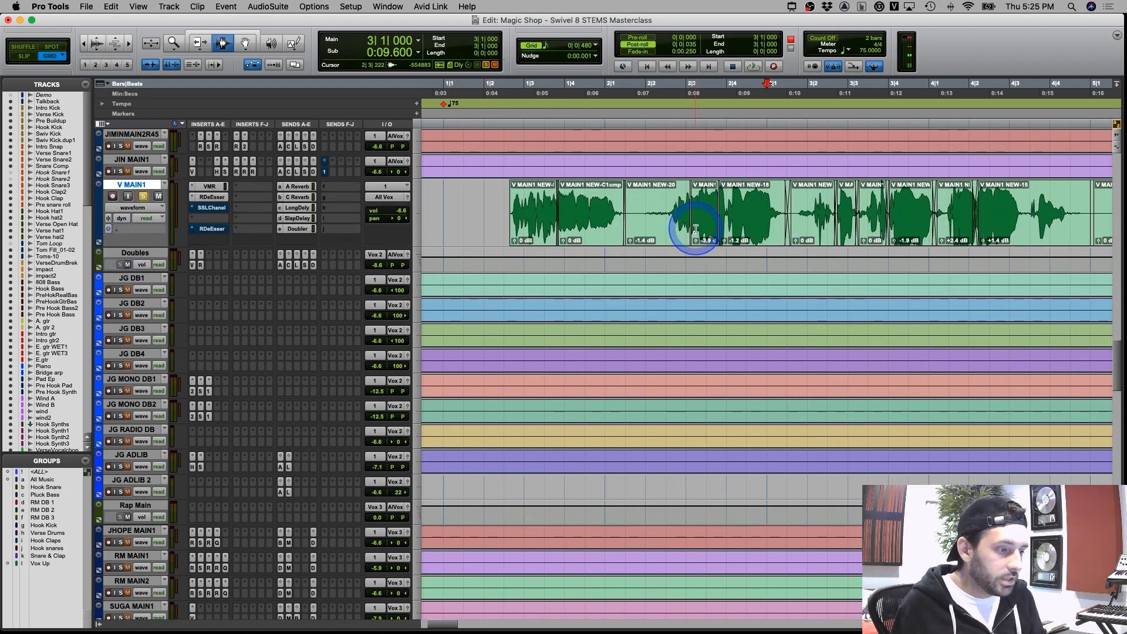
Select individual V MAIN1 clips in turn, including NEW-18, NEW-11, NEW-13 and NEW-15, to examine their separate clip gain settings
{"action": "left_click", "coordinate": [699, 219]}
{"action": "left_click", "coordinate": [747, 220]}
{"action": "double_click", "coordinate": [746, 220]}
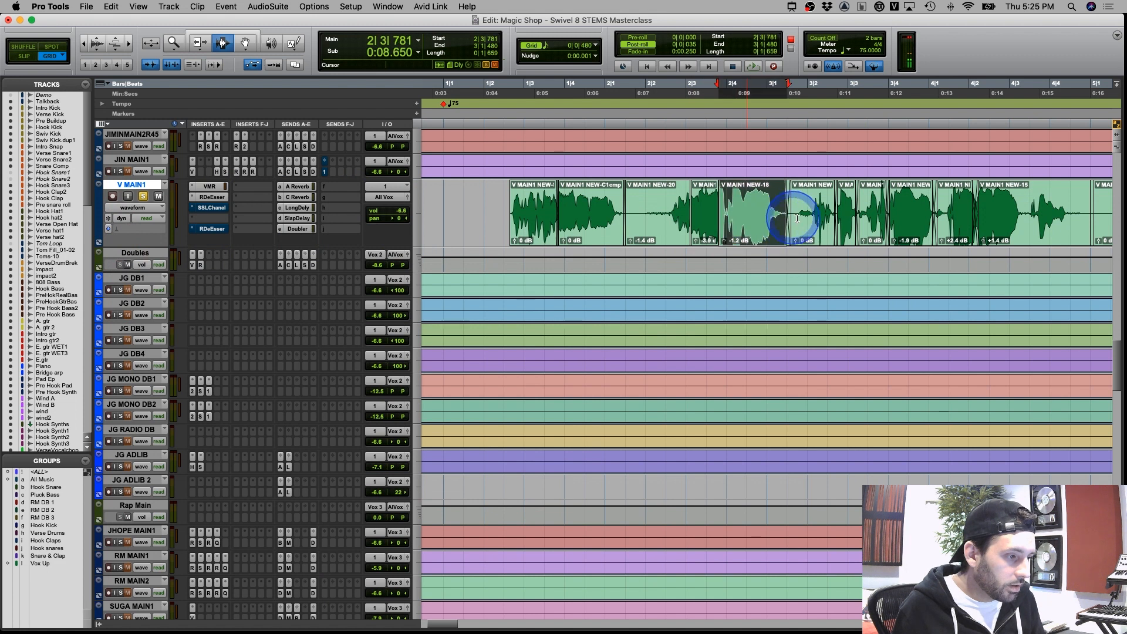
{"action": "left_click", "coordinate": [850, 217]}
{"action": "key", "text": "super+bracketright"}
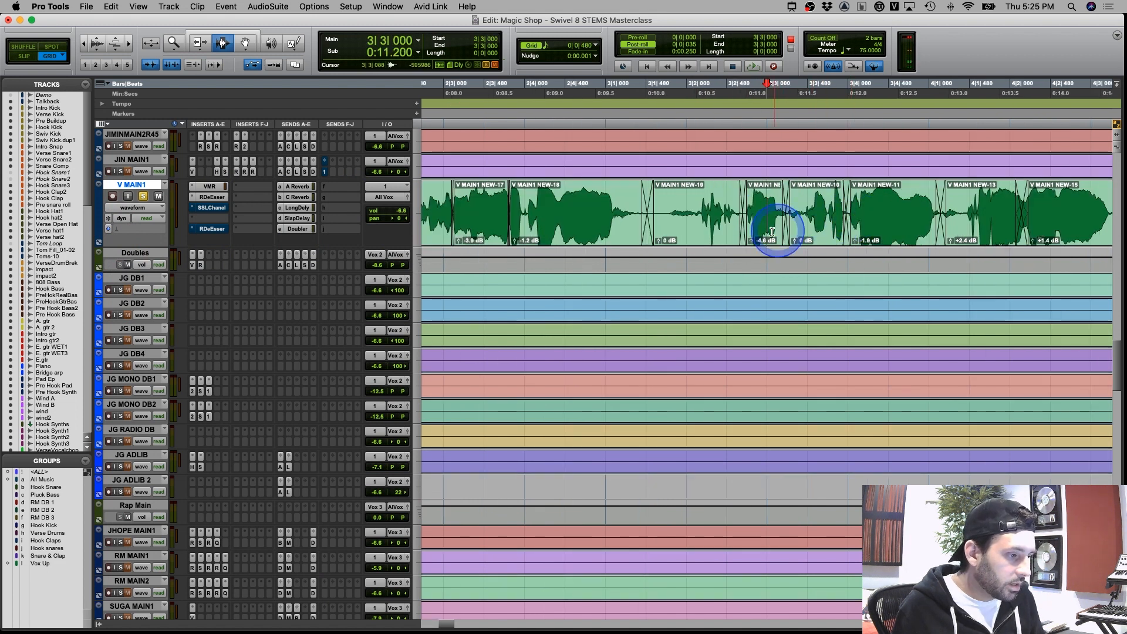
{"action": "double_click", "coordinate": [757, 211]}
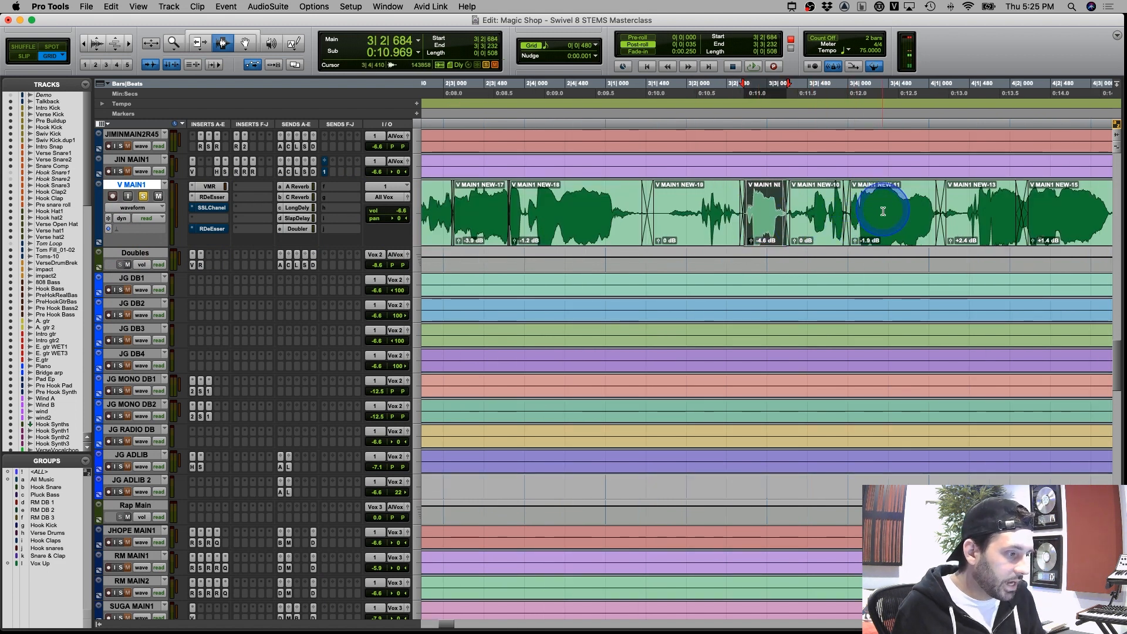
{"action": "double_click", "coordinate": [886, 212]}
{"action": "double_click", "coordinate": [984, 208]}
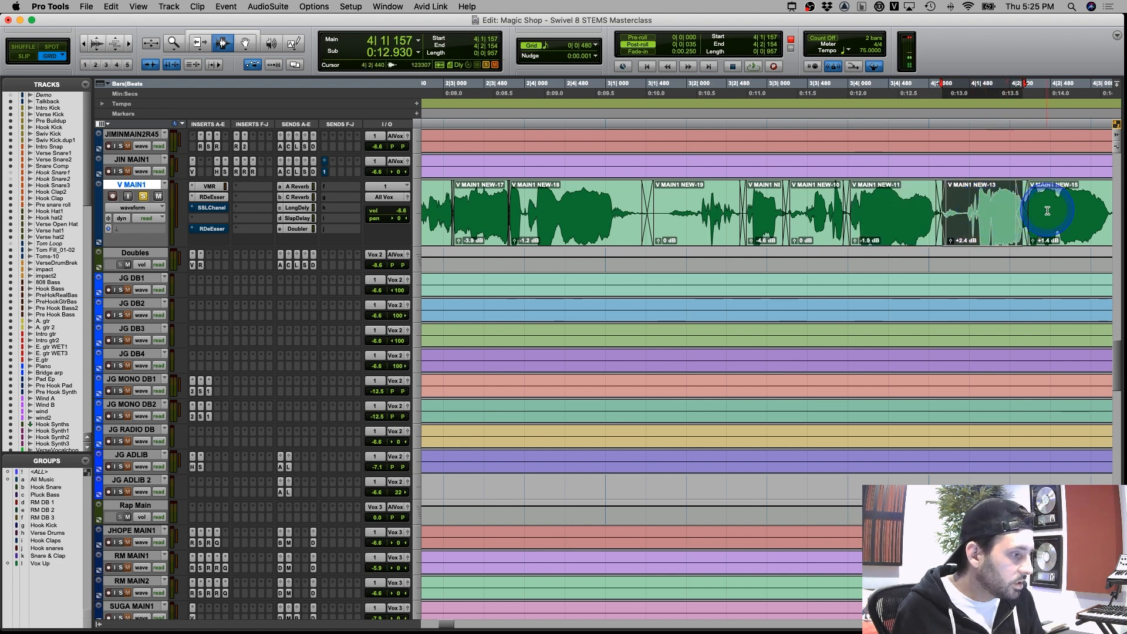
{"action": "double_click", "coordinate": [1047, 212]}
Select the long JIN MAIN1 passage starting at 15|3|480 and reduce V MAIN1 to its small track height
{"action": "key", "text": "super+bracketleft"}
{"action": "key", "text": "super+bracketleft"}
{"action": "key", "text": "super+bracketleft"}
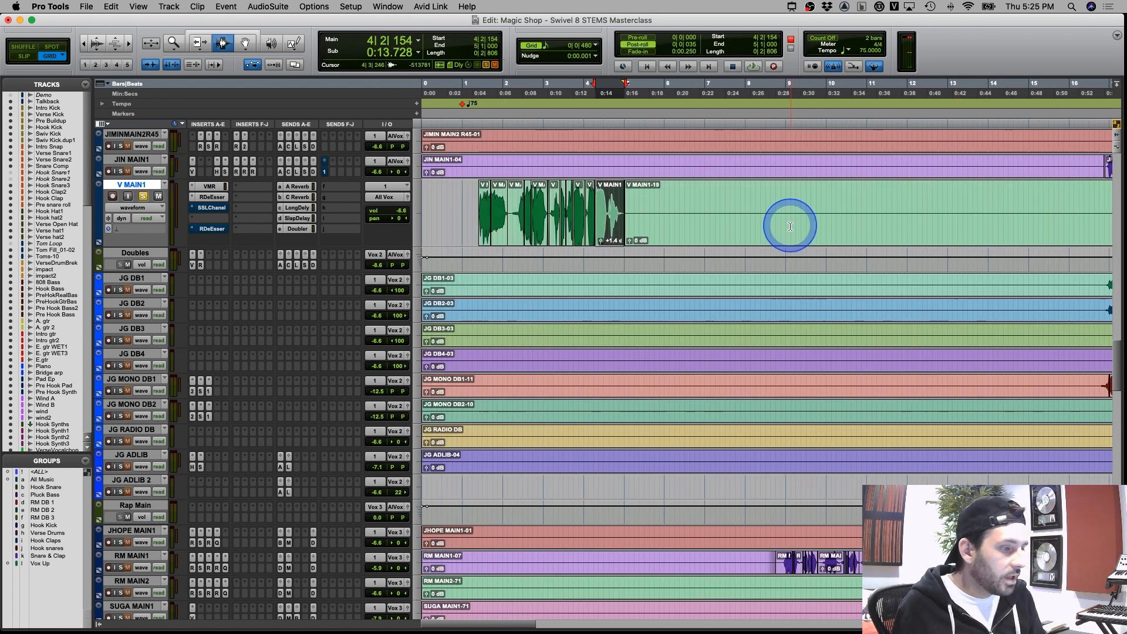
{"action": "left_click", "coordinate": [549, 211]}
{"action": "key", "text": "super+bracketright"}
{"action": "key", "text": "super+bracketleft"}
{"action": "key", "text": "super+bracketleft"}
{"action": "key", "text": "super+bracketleft"}
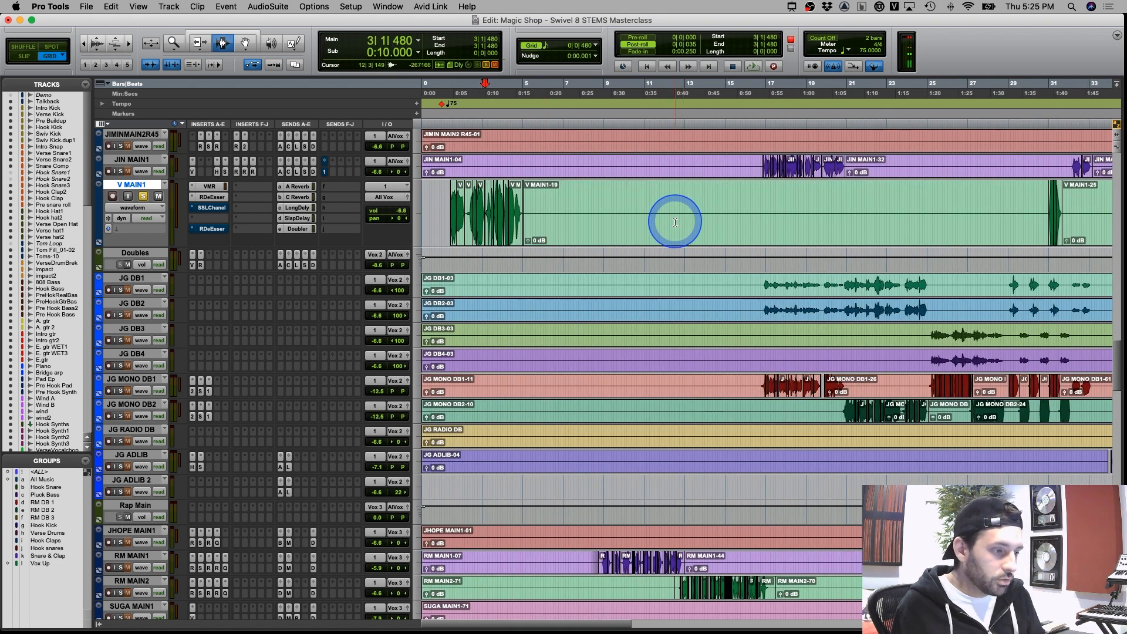
{"action": "left_click_drag", "start_coordinate": [579, 168], "coordinate": [926, 171]}
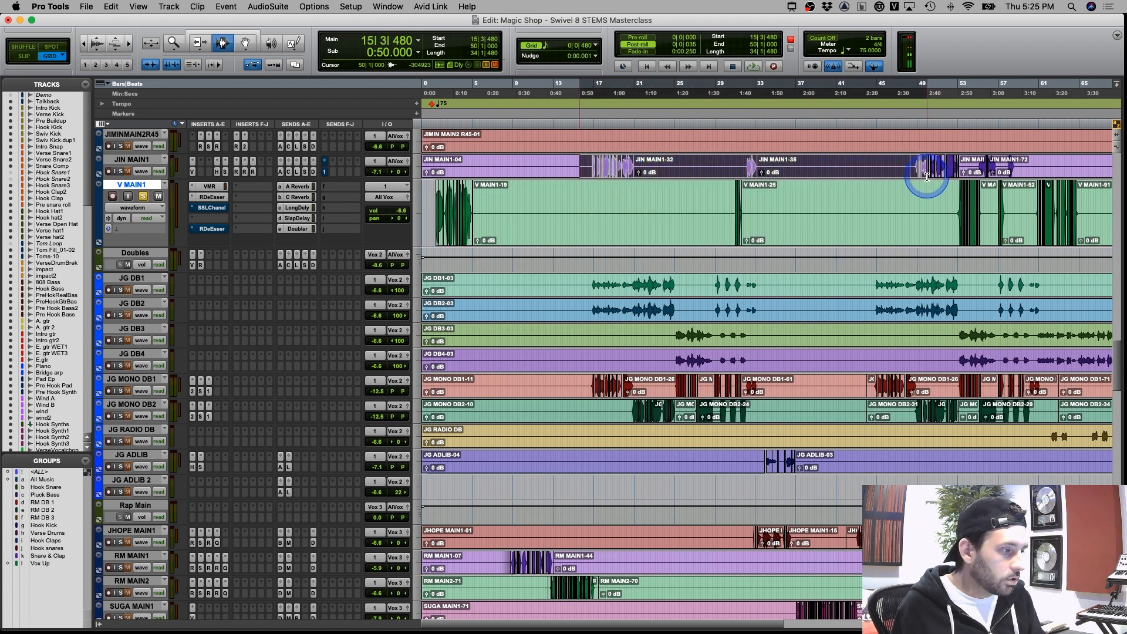
{"action": "left_click_drag", "start_coordinate": [145, 246], "coordinate": [147, 203]}
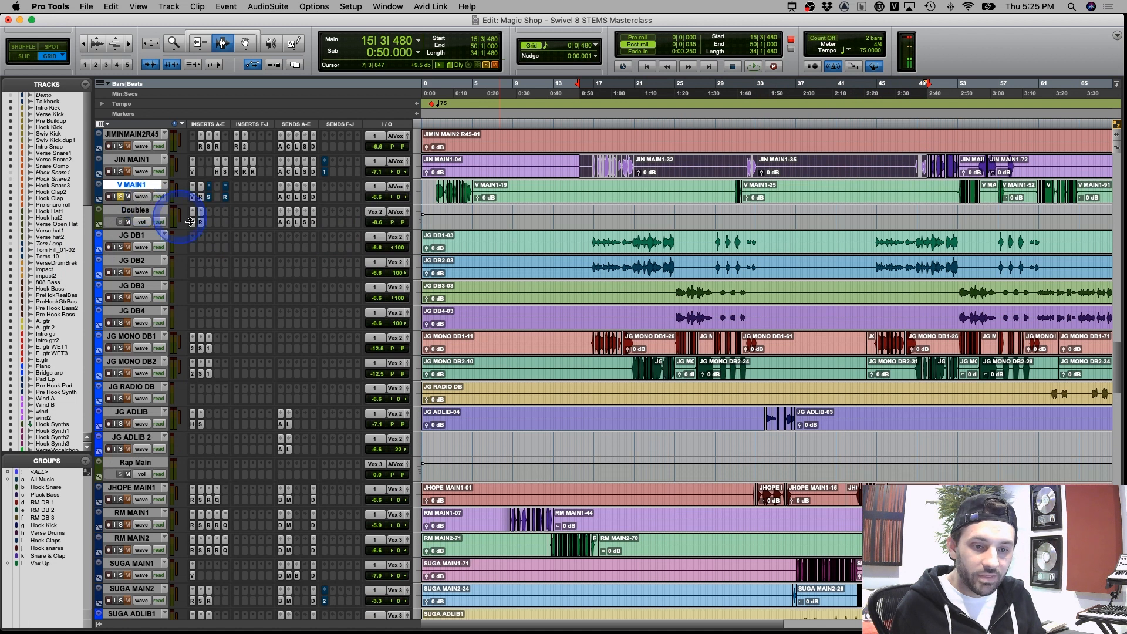
Select the whole song's clips across the six main vocal tracks, from JG MAIN1 down to V MAIN1, to review their clip gain edits together
{"action": "key", "text": "super+bracketleft"}
{"action": "key", "text": "super+bracketleft"}
{"action": "scroll", "coordinate": [737, 279], "scroll_direction": "up", "scroll_amount": 10}
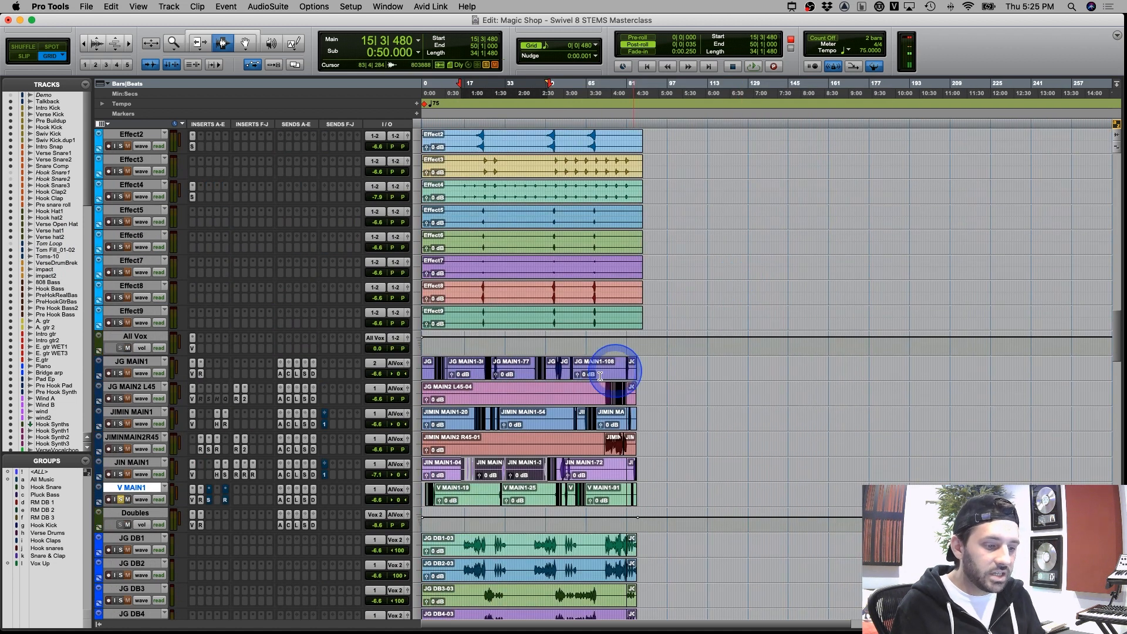
{"action": "left_click", "coordinate": [490, 415]}
{"action": "key", "text": "super+bracketright"}
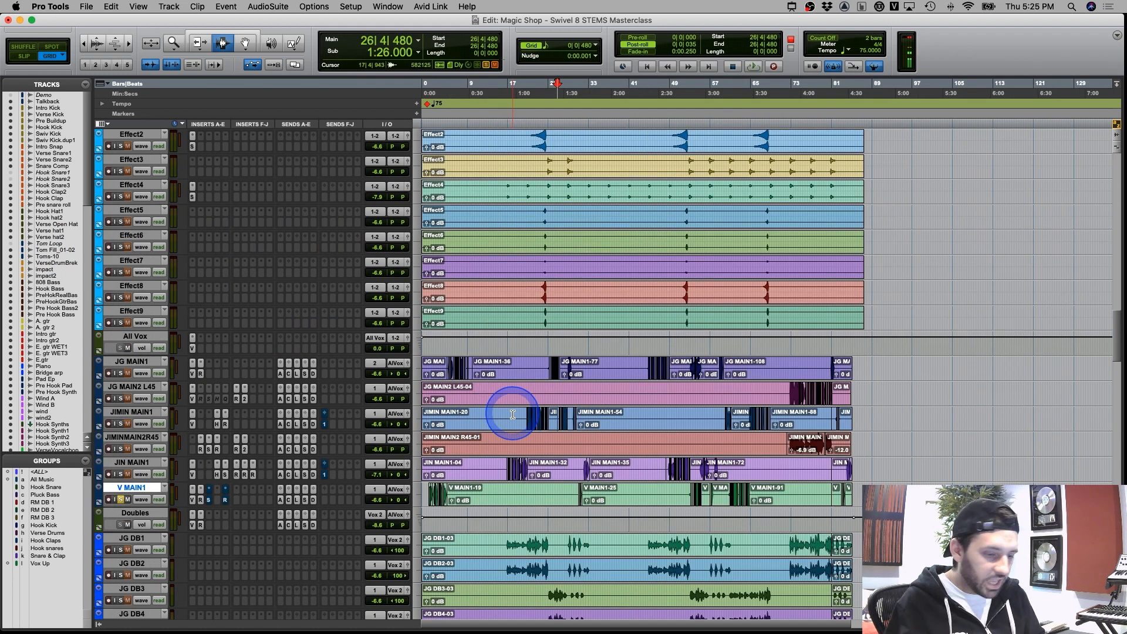
{"action": "left_click_drag", "start_coordinate": [426, 361], "coordinate": [847, 496]}
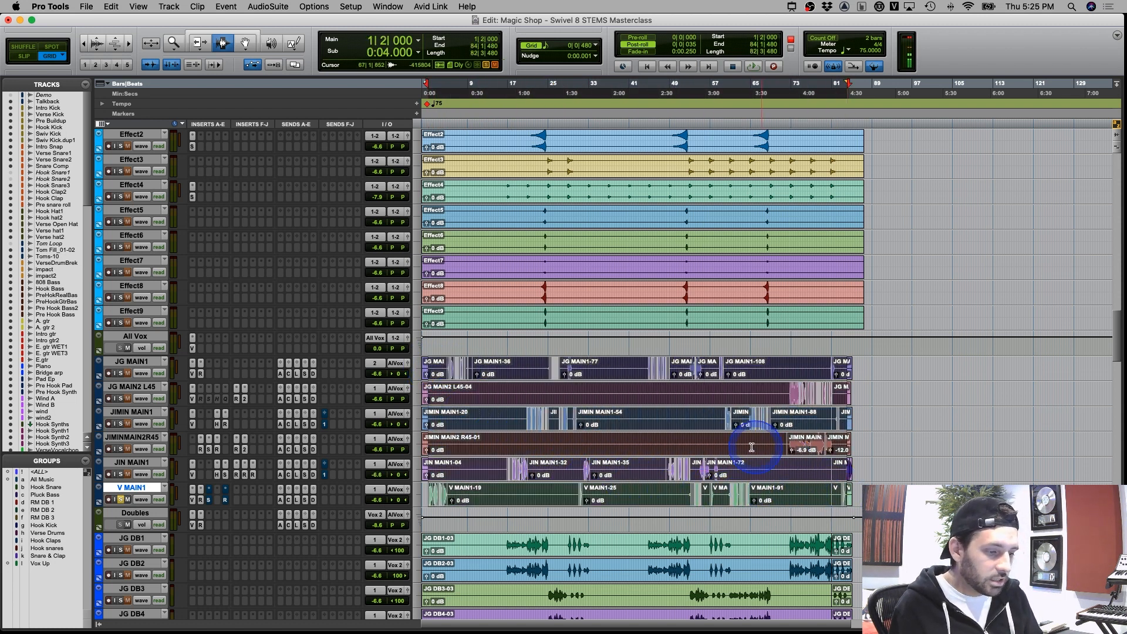
{"action": "left_click", "coordinate": [491, 412]}
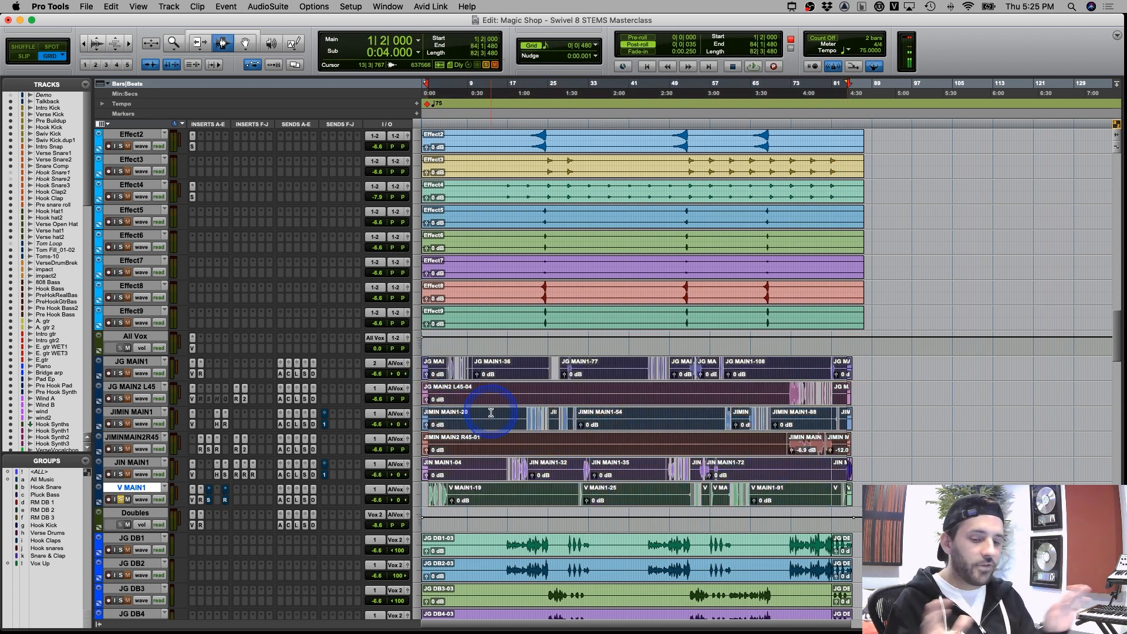
{"action": "left_click", "coordinate": [456, 382]}
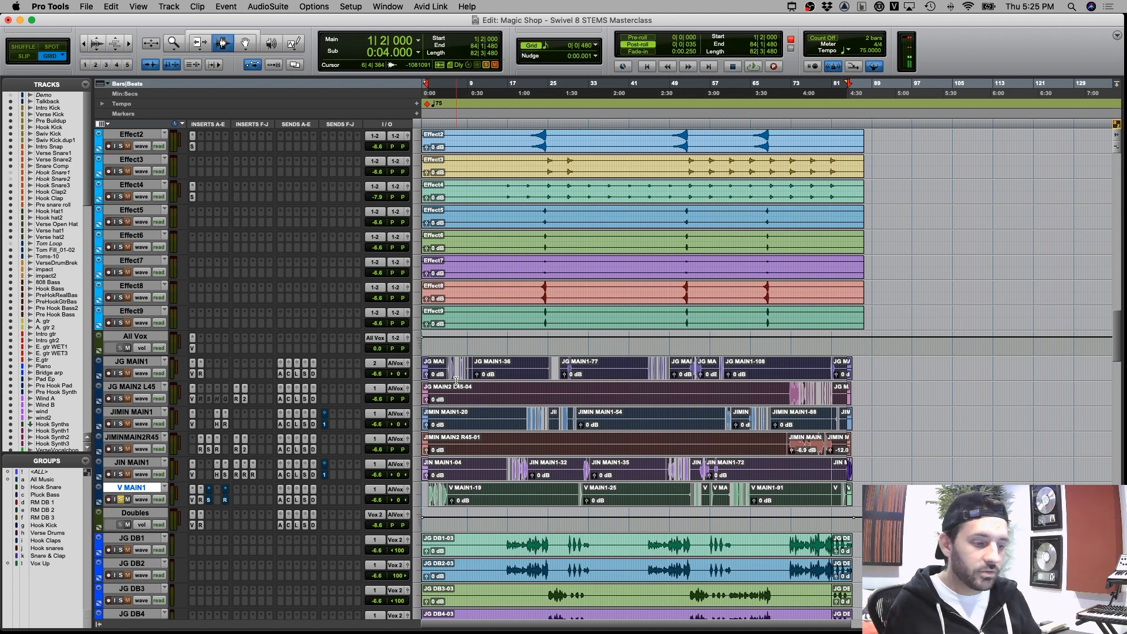
Place the playback start at 8|1|480 on JG MAIN1 to examine its early short clips
{"action": "left_click", "coordinate": [466, 370]}
{"action": "key", "text": "super+bracketright"}
{"action": "key", "text": "super+bracketright"}
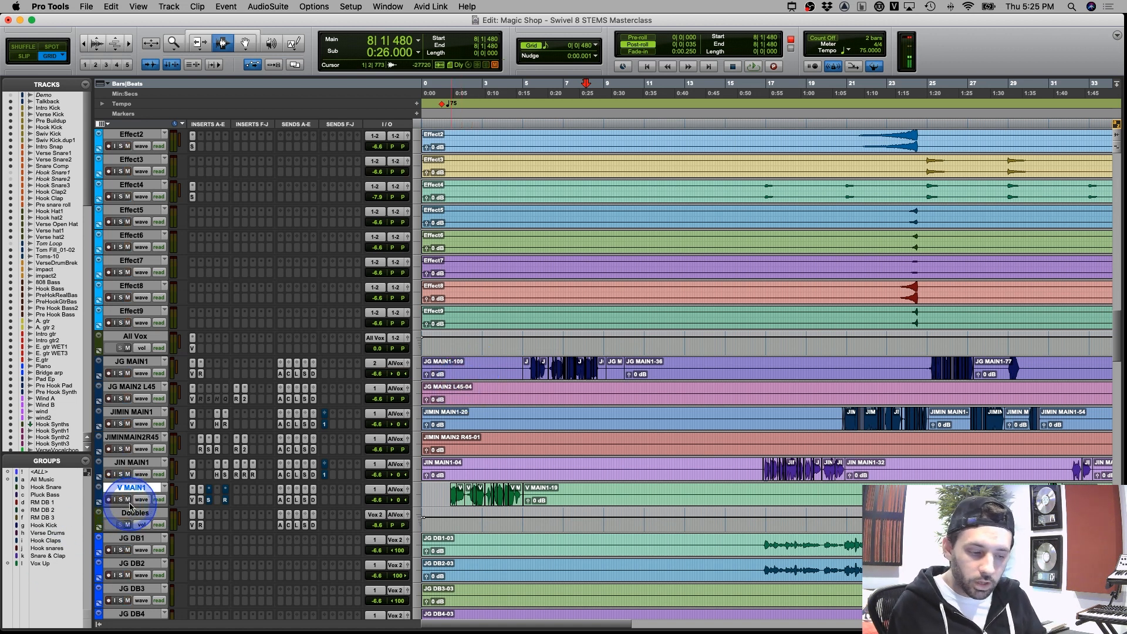
{"action": "key", "text": "super+bracketleft"}
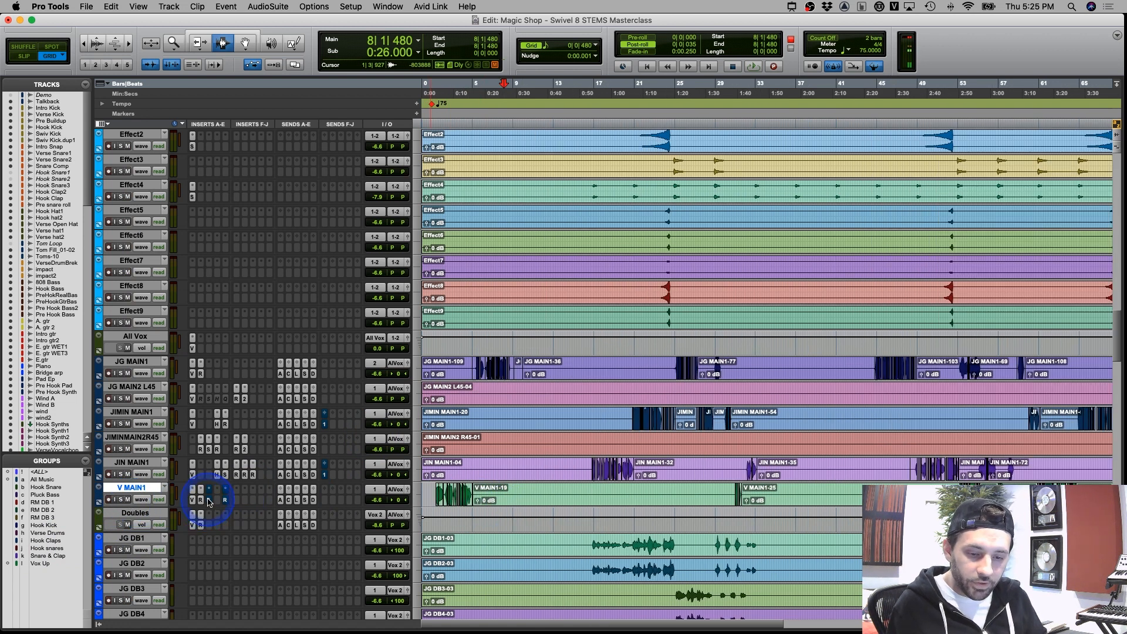
Open V MAIN1's SSLChannel plug-in to review its settings and place the playback start just before bar 53 on JIN MAIN1
{"action": "left_click", "coordinate": [210, 501]}
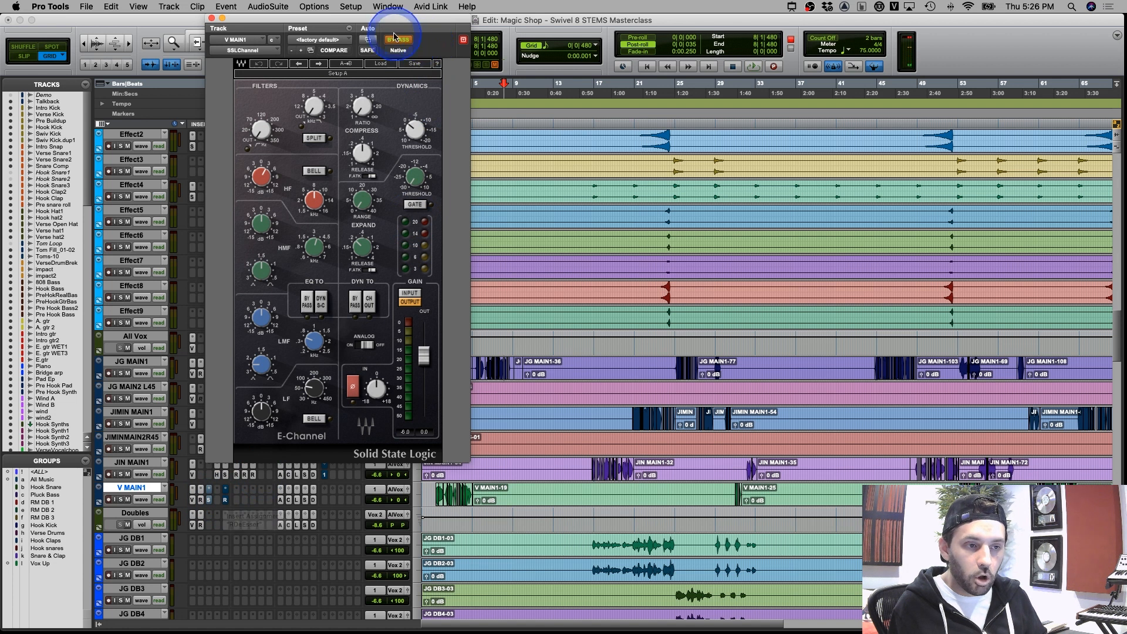
{"action": "mouse_move", "coordinate": [299, 20]}
{"action": "left_mouse_down"}
{"action": "mouse_move", "coordinate": [312, 20]}
{"action": "mouse_move", "coordinate": [291, 20]}
{"action": "left_mouse_up"}
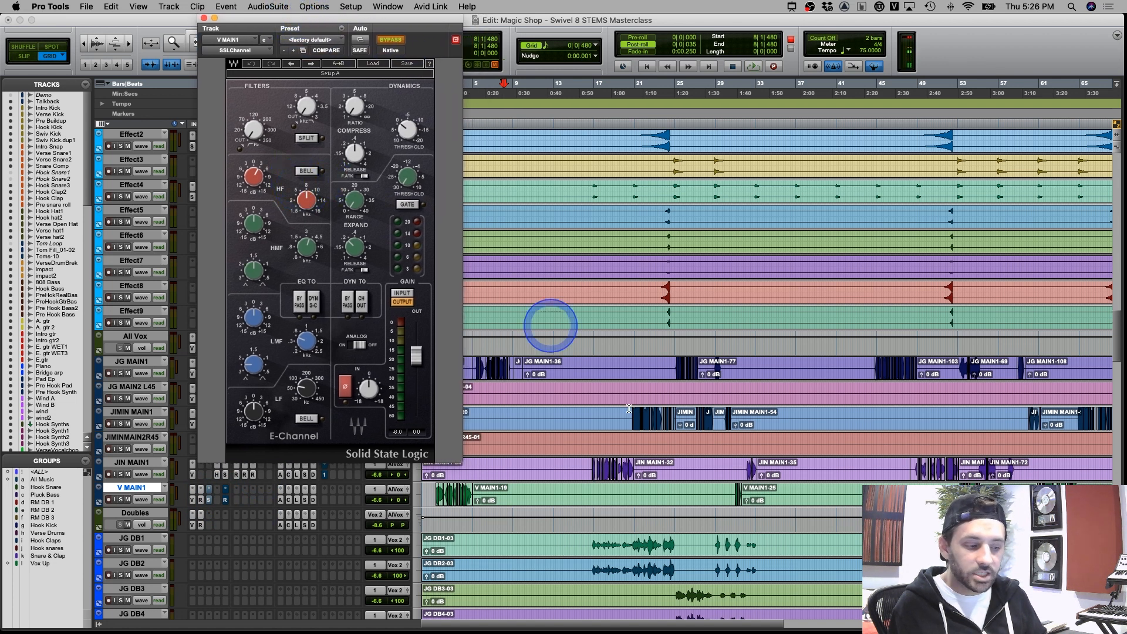
{"action": "left_click", "coordinate": [961, 474]}
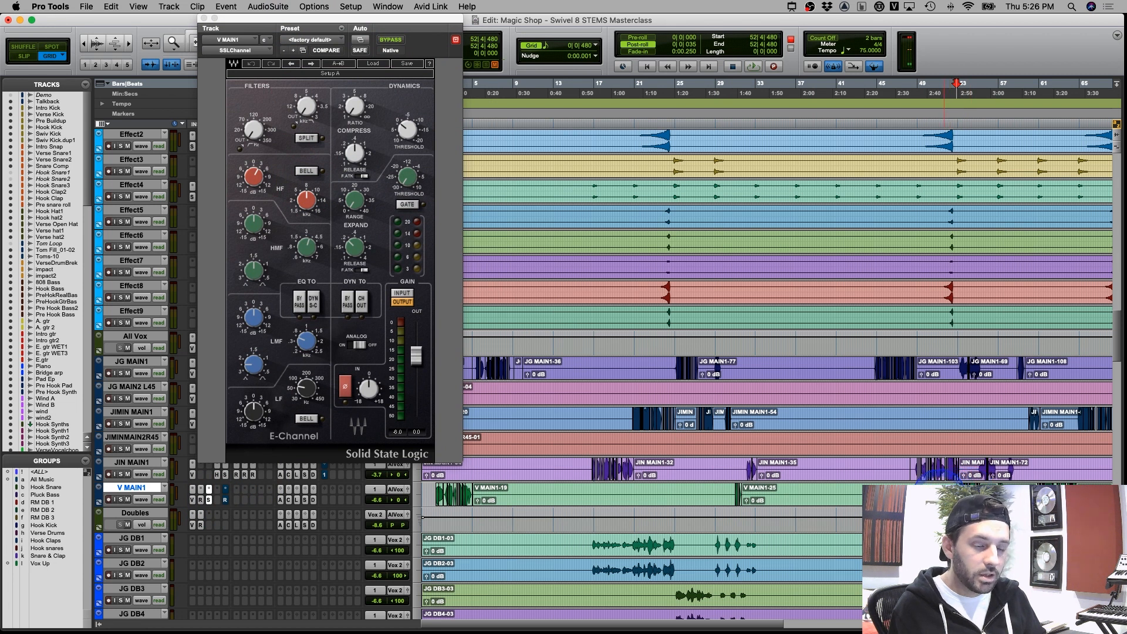
Show V MAIN1's automation lanes and examine the SSLChannel Master Bypass automation around the V MAIN1-25 clip, closing the plugin window
{"action": "left_click", "coordinate": [100, 504]}
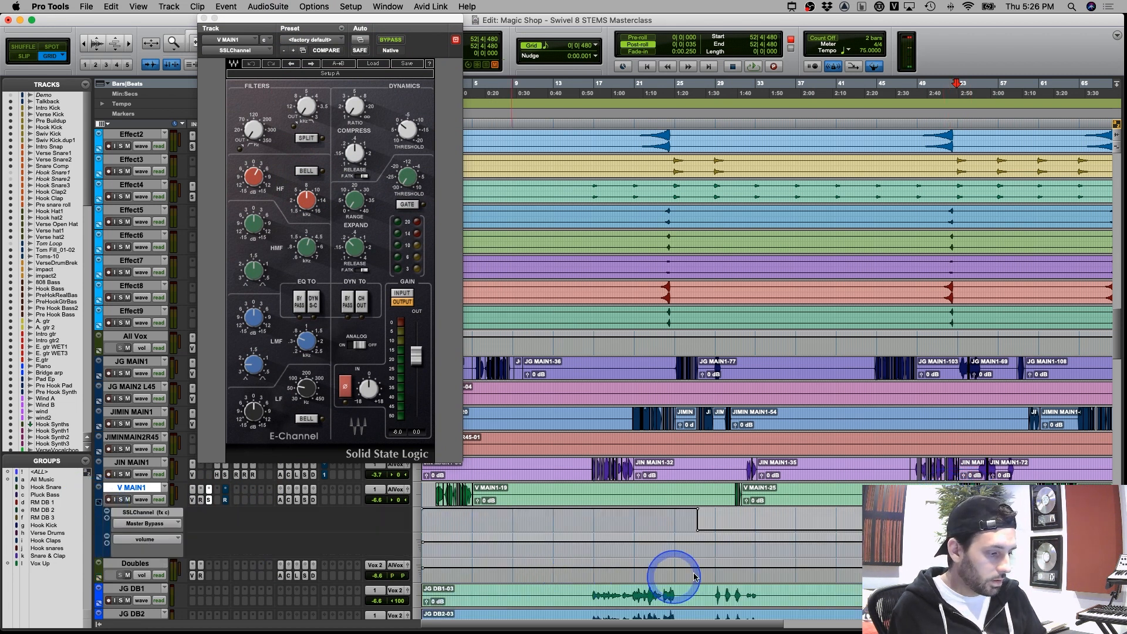
{"action": "left_click", "coordinate": [724, 518]}
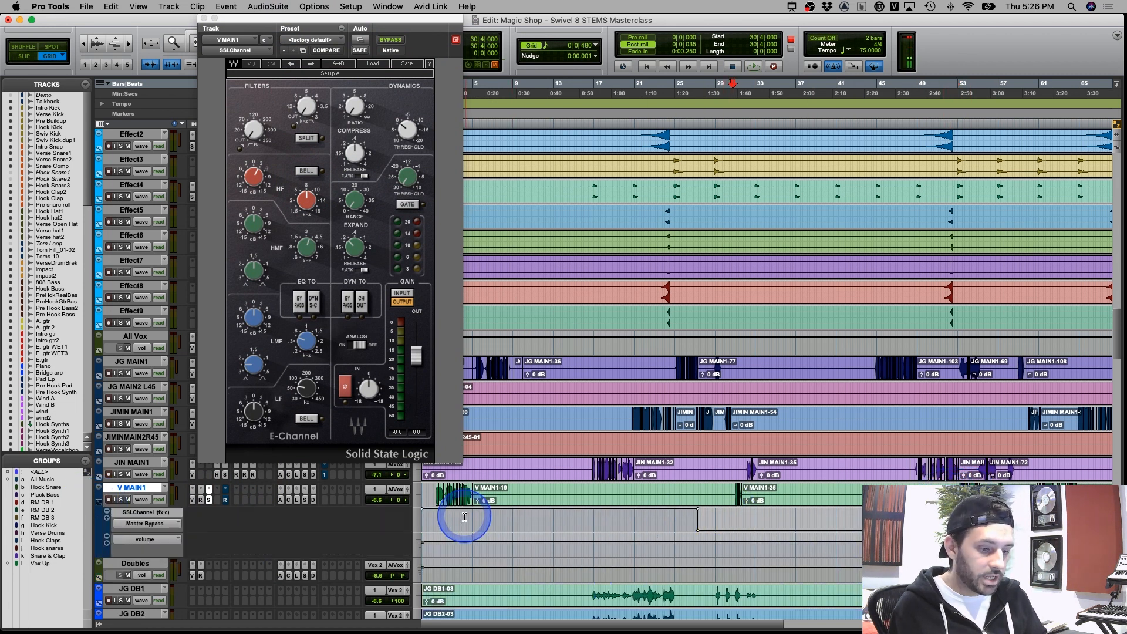
{"action": "left_click", "coordinate": [735, 510]}
{"action": "left_click", "coordinate": [361, 256]}
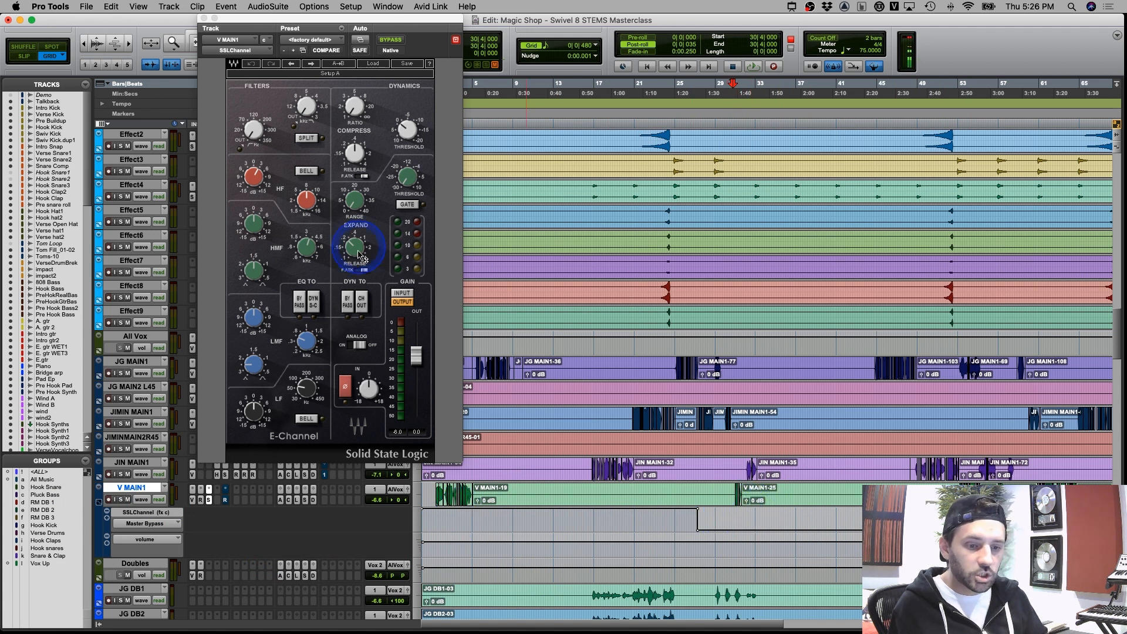
{"action": "left_click_drag", "start_coordinate": [730, 509], "coordinate": [805, 501]}
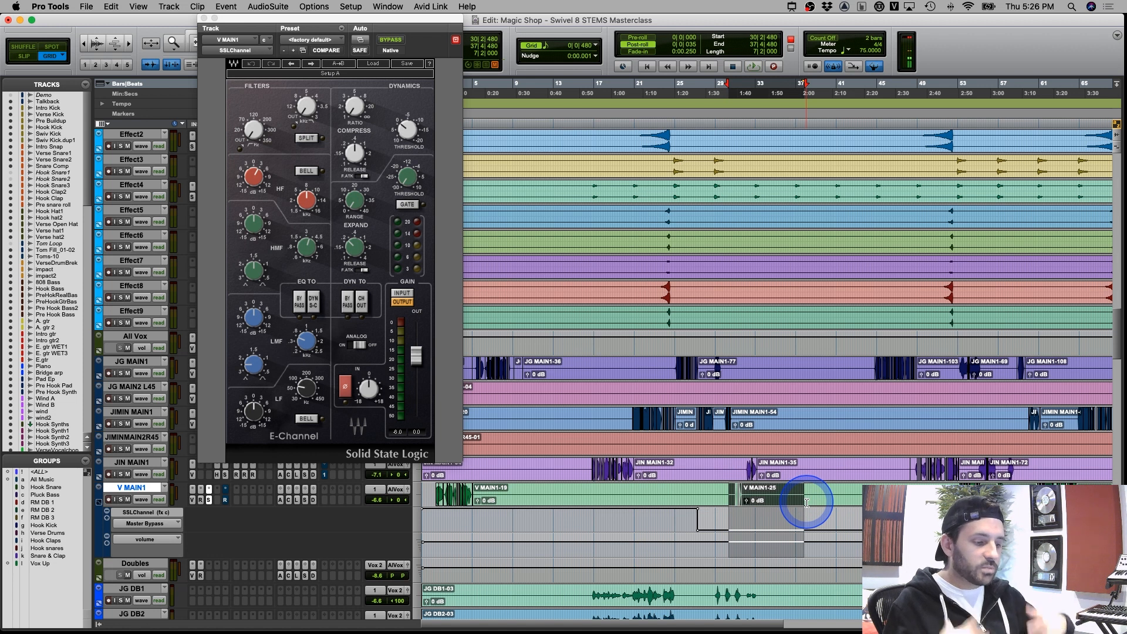
{"action": "left_click", "coordinate": [743, 495]}
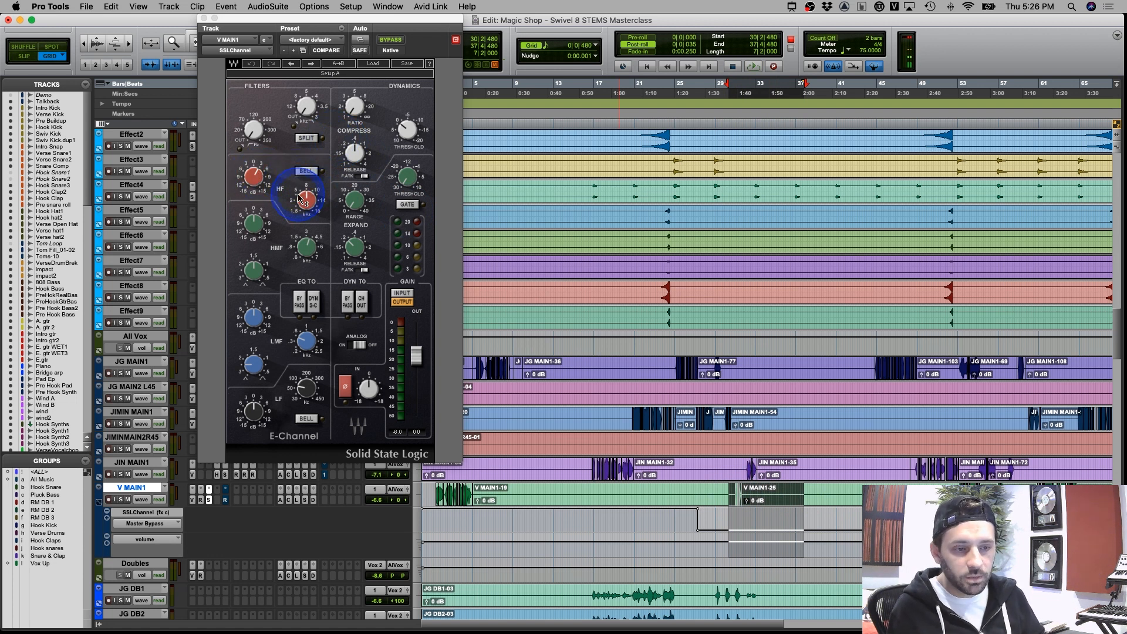
{"action": "left_click", "coordinate": [203, 18]}
Review the remaining Master Bypass automation on V MAIN1 from about bar 29 to bar 66 and hide its automation lanes
{"action": "left_click_drag", "start_coordinate": [721, 499], "coordinate": [1011, 496]}
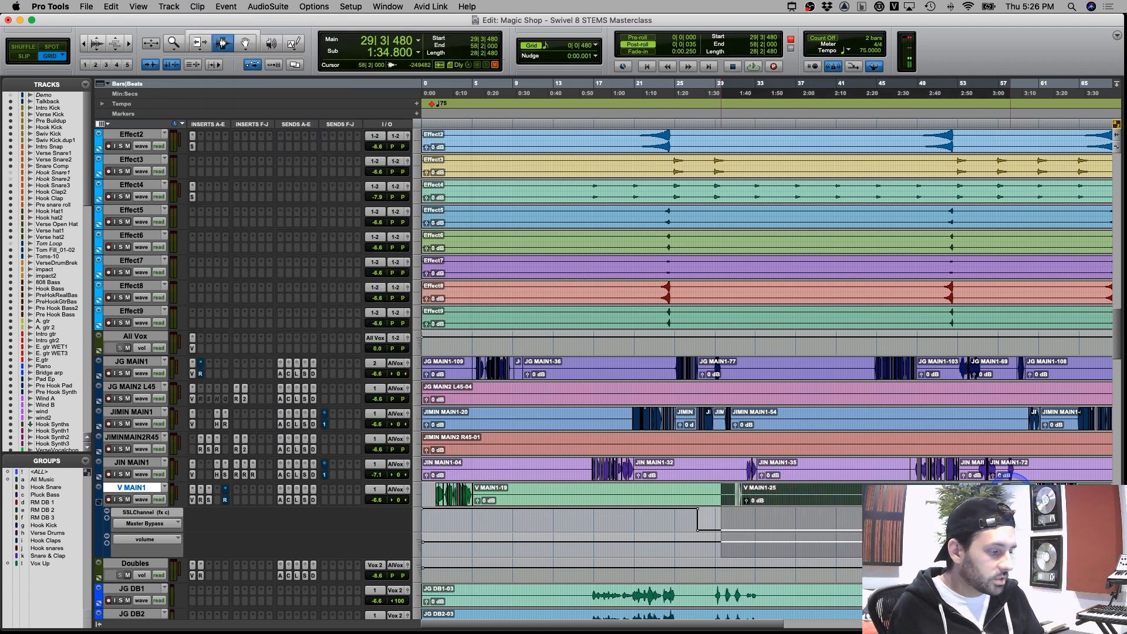
{"action": "scroll", "coordinate": [1005, 475], "scroll_direction": "right", "scroll_amount": 5}
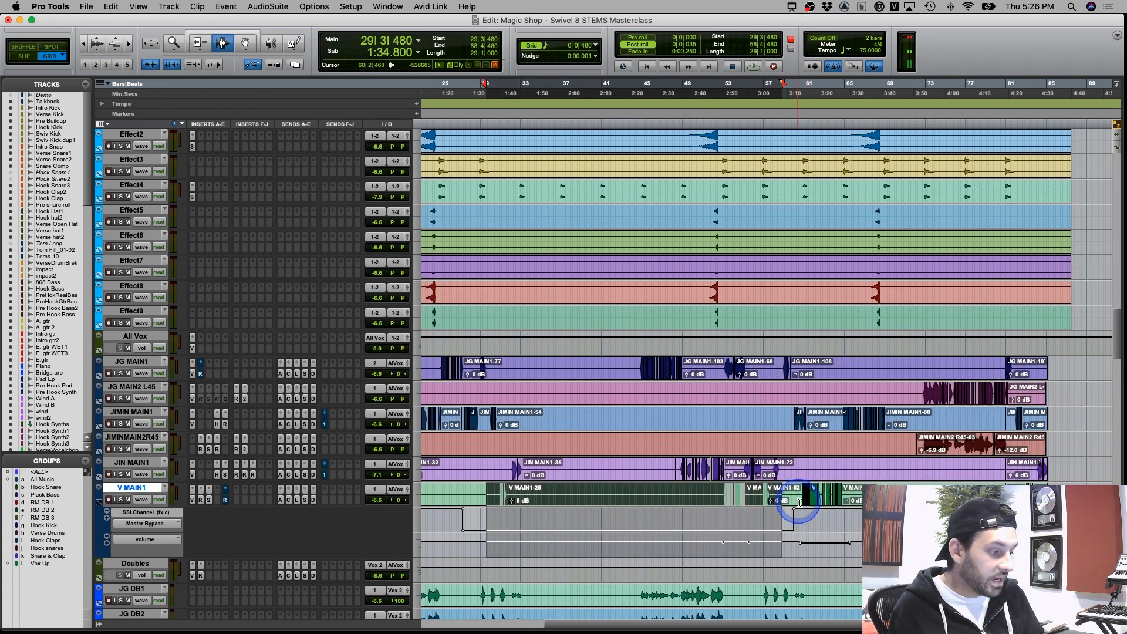
{"action": "left_click_drag", "start_coordinate": [800, 504], "coordinate": [859, 505]}
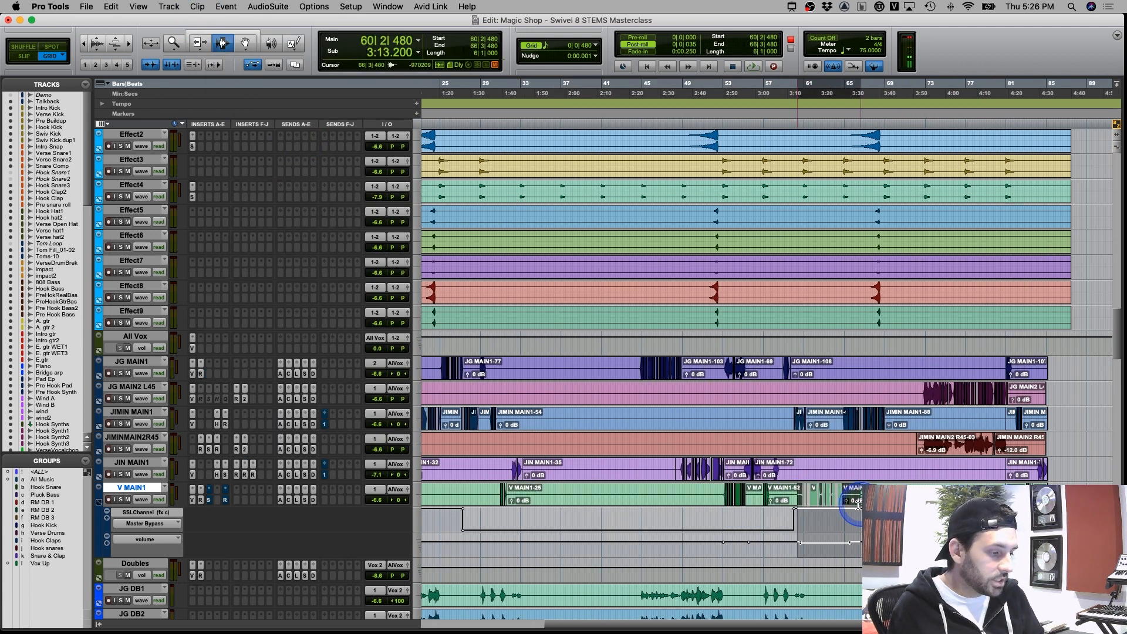
{"action": "left_click", "coordinate": [823, 522]}
{"action": "key", "text": "alt+a"}
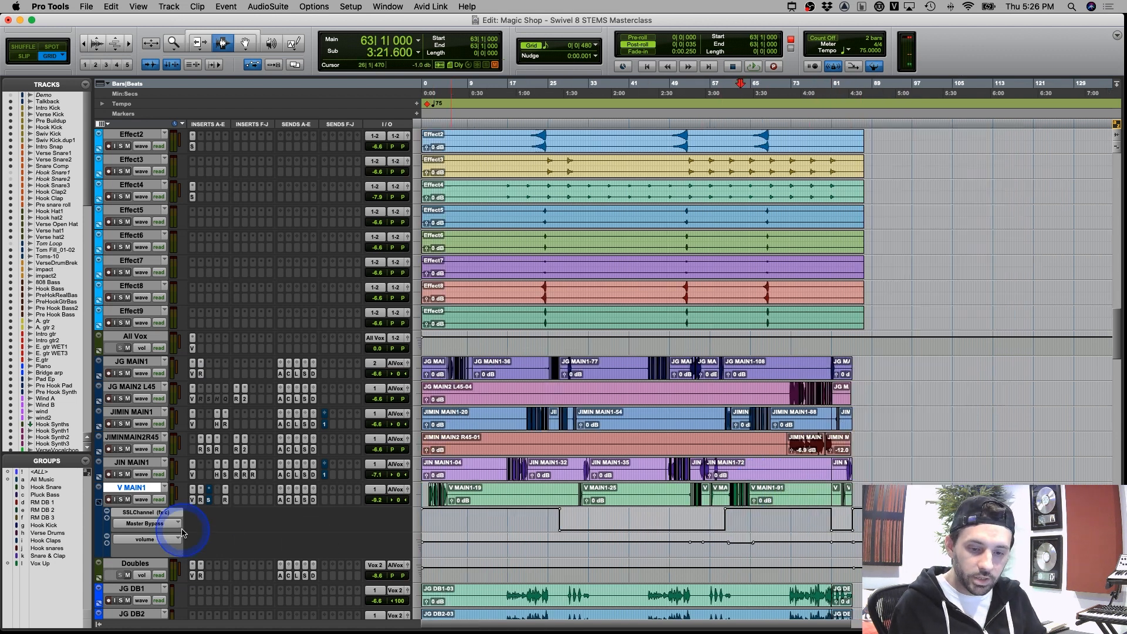
{"action": "left_click", "coordinate": [98, 503]}
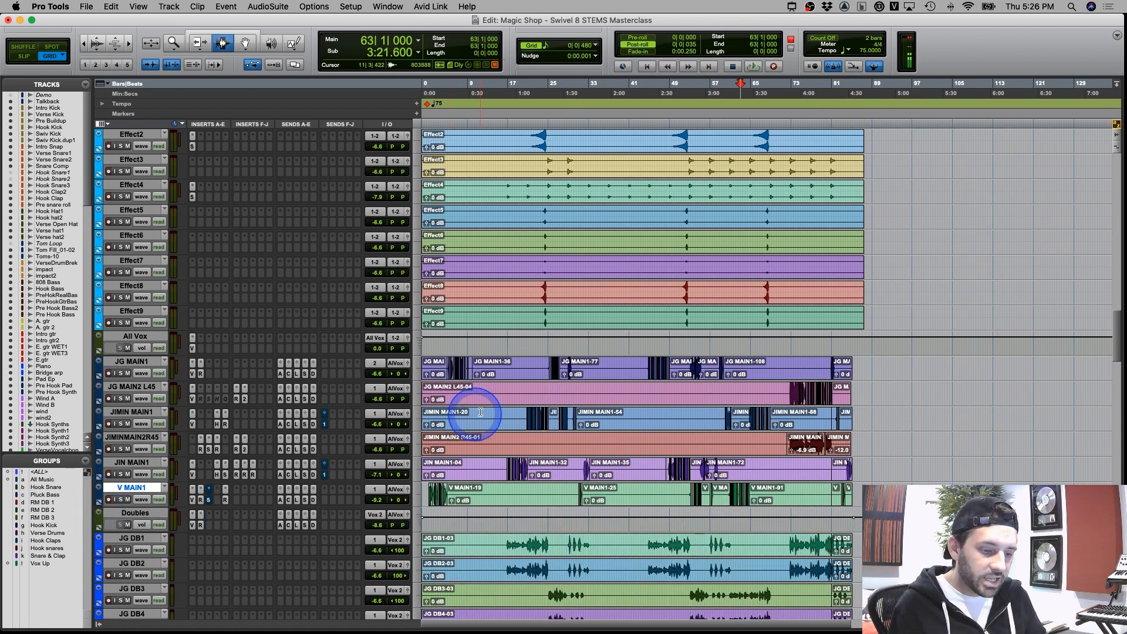
Solo JG MAIN1 and play its first vocal passage from 5|2|000
{"action": "left_click", "coordinate": [523, 405]}
{"action": "key", "text": "super+bracketright"}
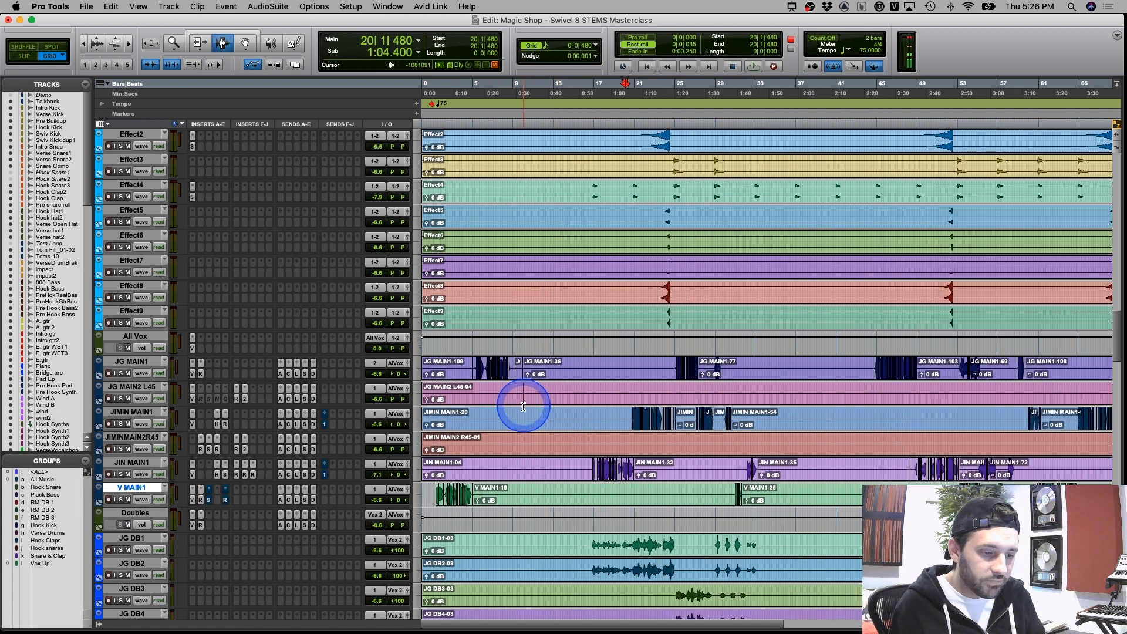
{"action": "left_click", "coordinate": [482, 369]}
{"action": "key", "text": "super+bracketright"}
{"action": "key", "text": "super+bracketright"}
{"action": "left_click", "coordinate": [120, 374]}
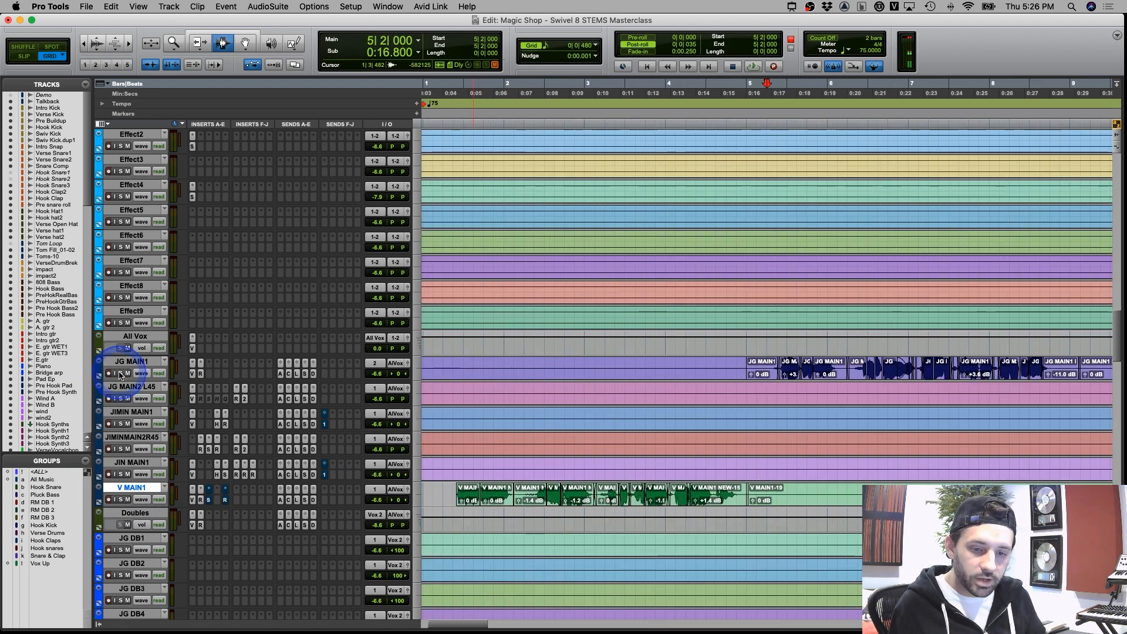
{"action": "key", "text": "space"}
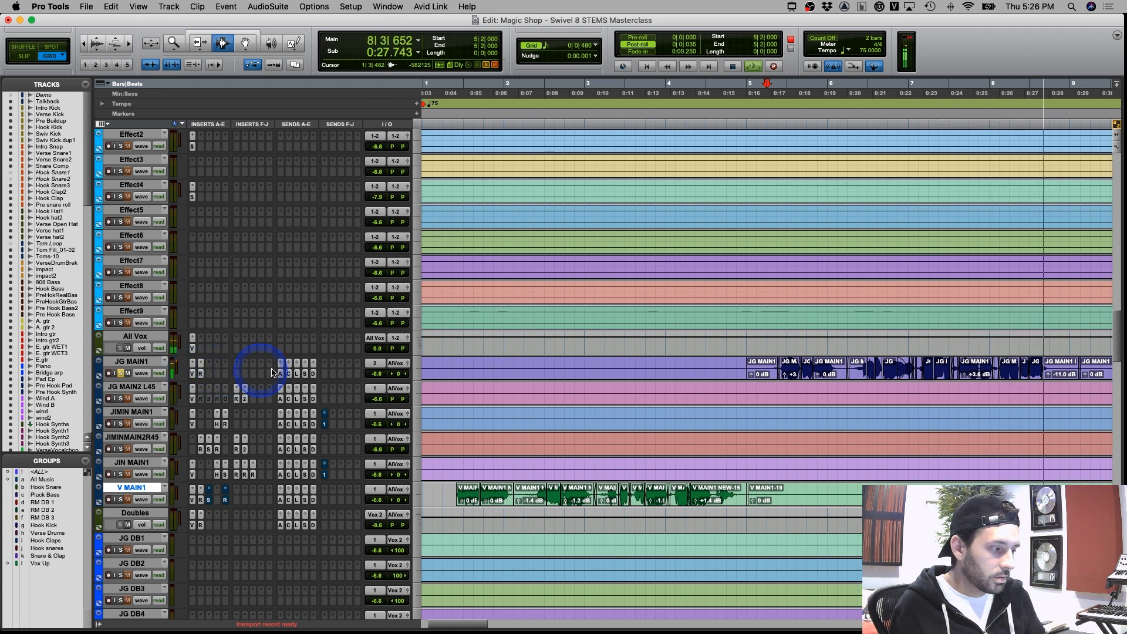
{"action": "key", "text": "space"}
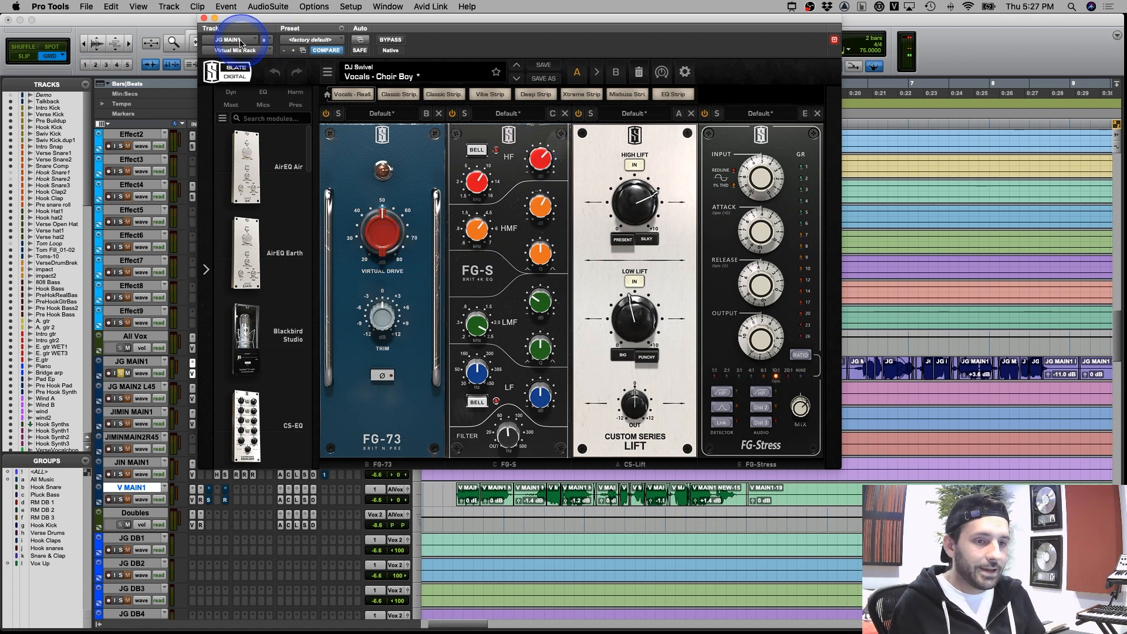
Inspect JG MAIN1's Renaissance DeEsser in place of the Virtual Mix Rack and play from bar 5 with both inserts bypassed
{"action": "left_click", "coordinate": [205, 19]}
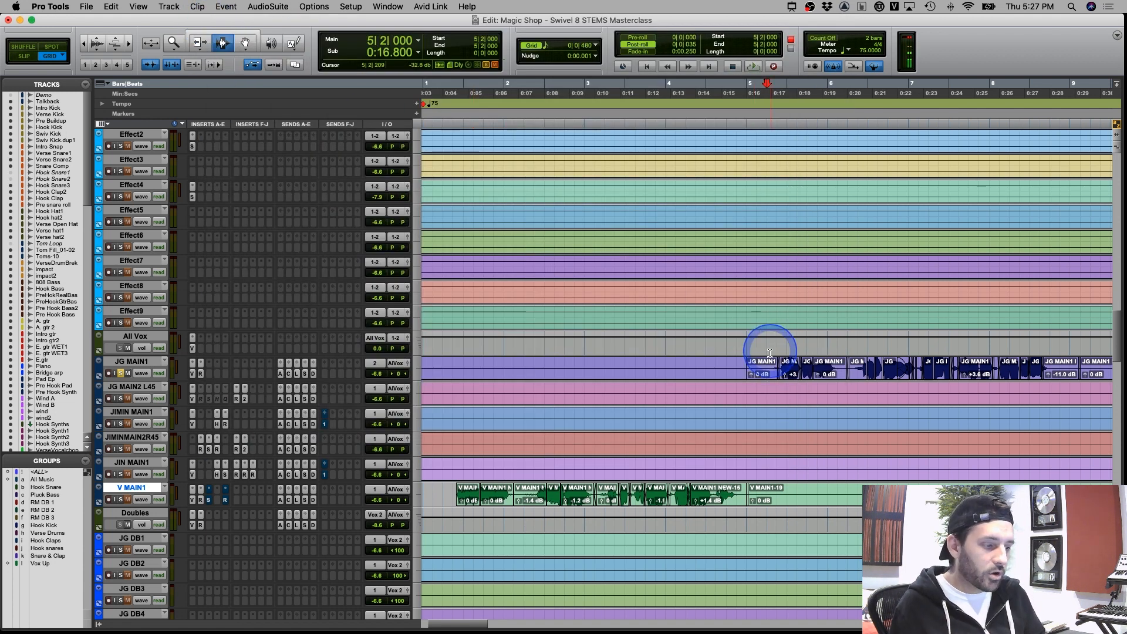
{"action": "left_click", "coordinate": [200, 374]}
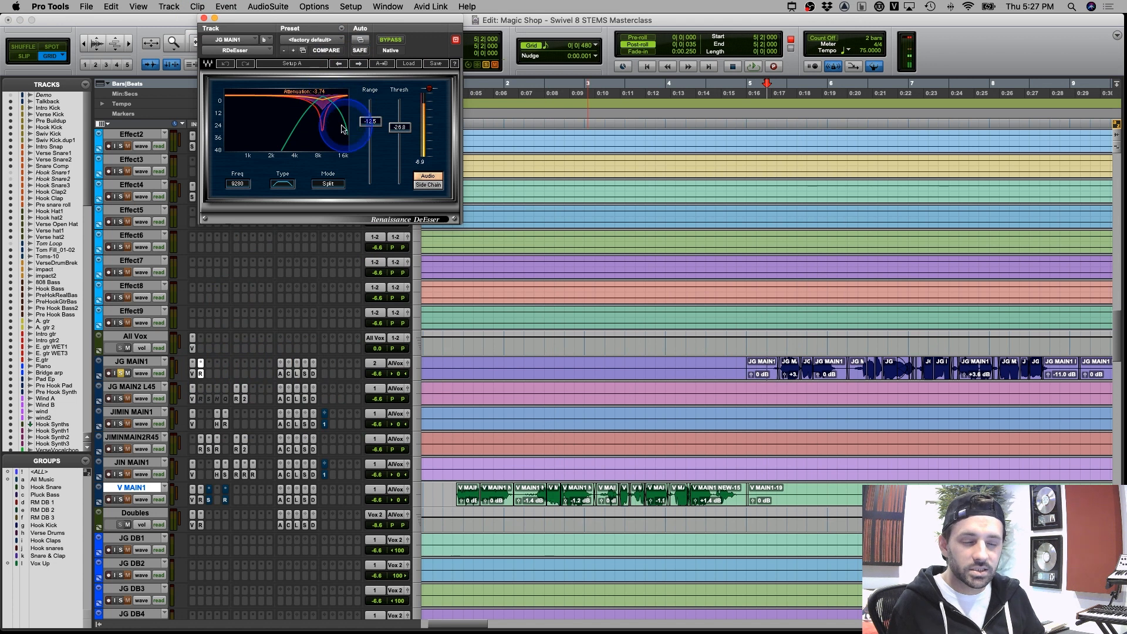
{"action": "left_click", "coordinate": [751, 367]}
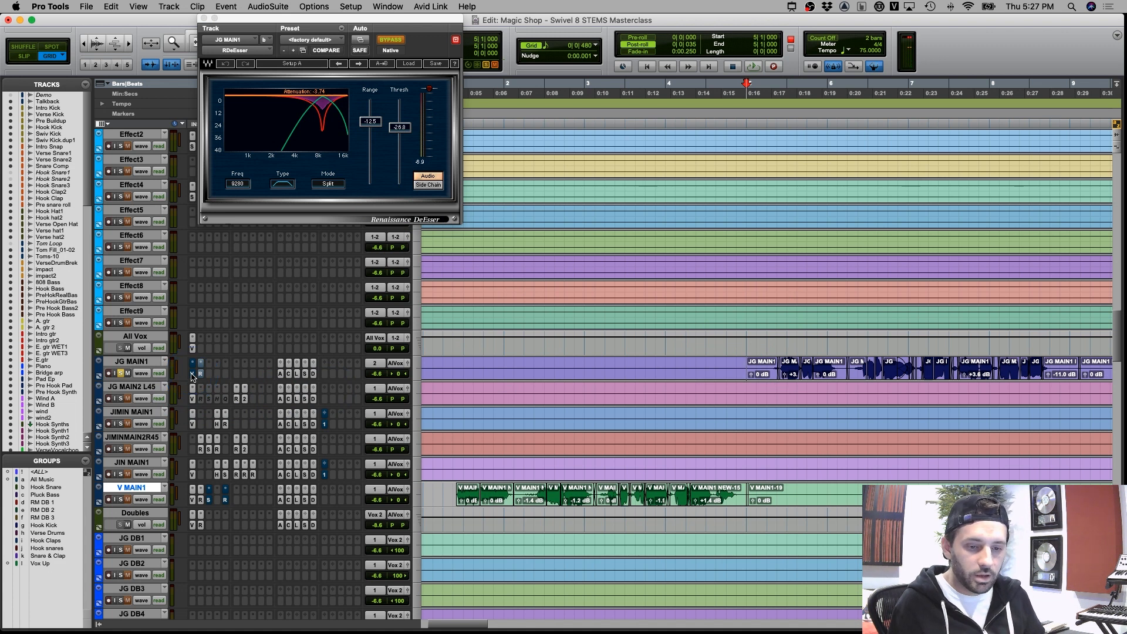
{"action": "left_click", "coordinate": [200, 374]}
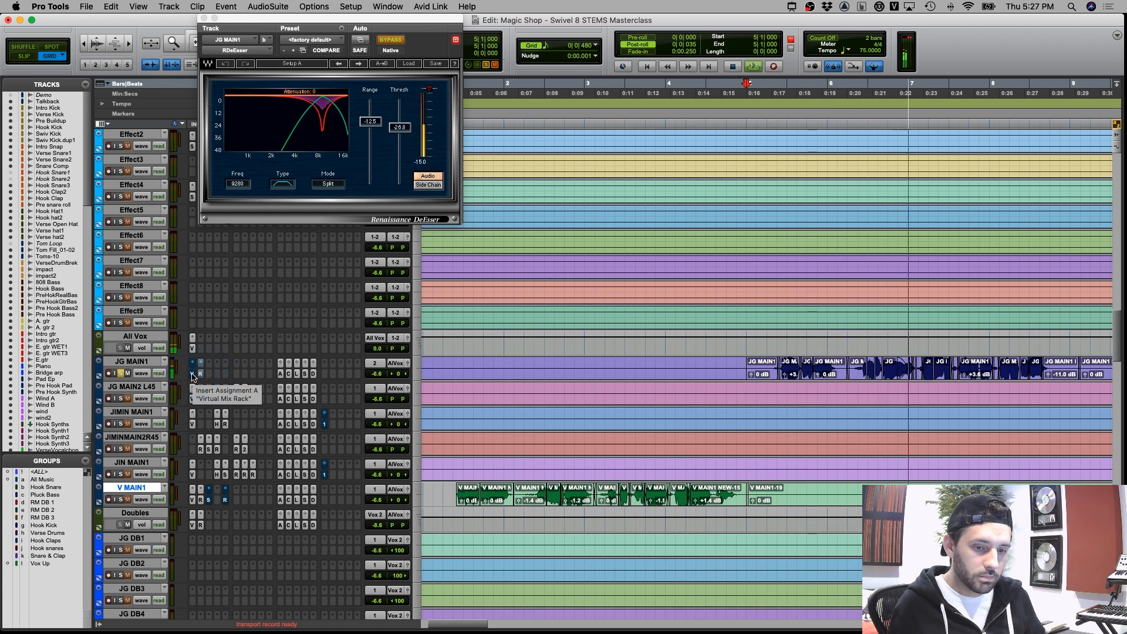
Highlight the main vocals from about bar 16 to 26 and the tracks JG DB1 through JG MONO DB1 from about bar 16 to 31
{"action": "key", "text": "super+bracketleft"}
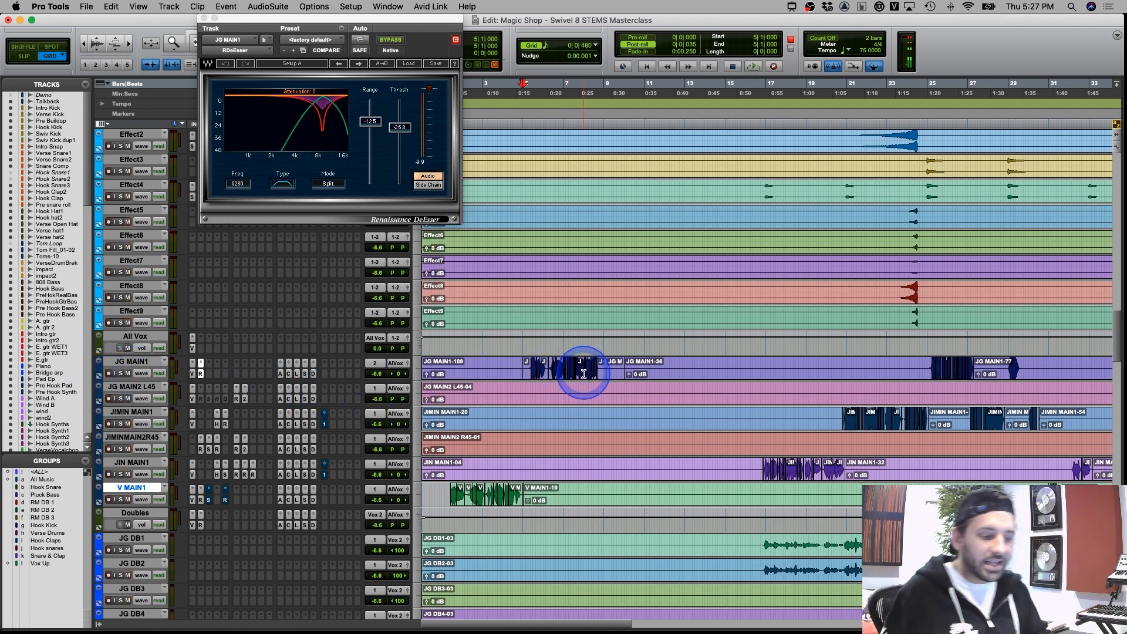
{"action": "left_click_drag", "start_coordinate": [757, 376], "coordinate": [943, 452]}
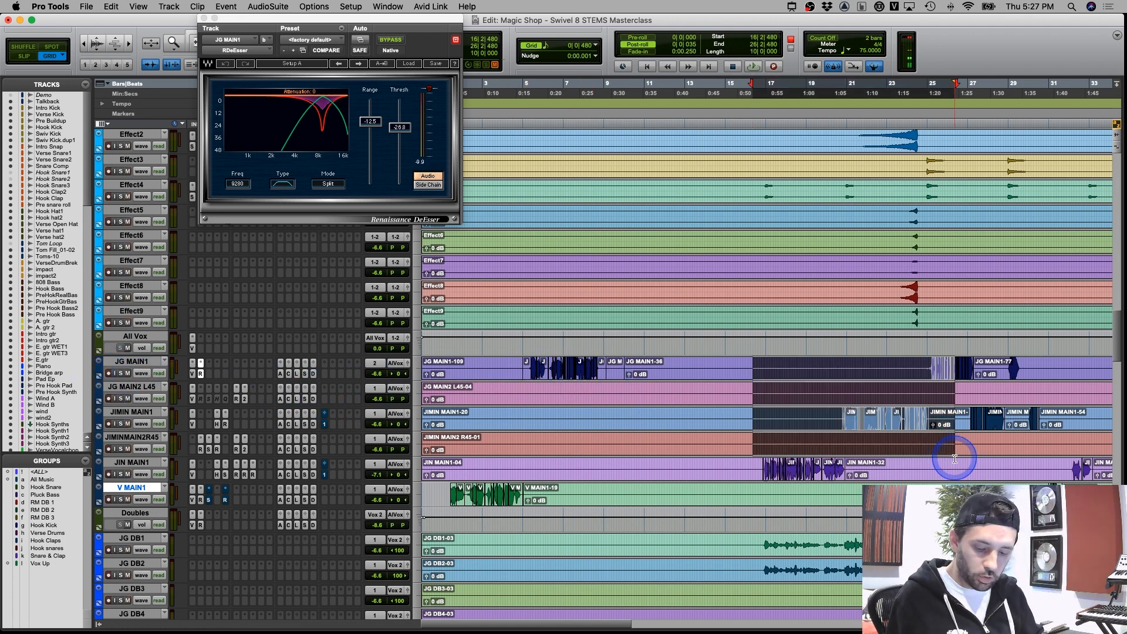
{"action": "left_click", "coordinate": [955, 462]}
{"action": "key", "text": "r"}
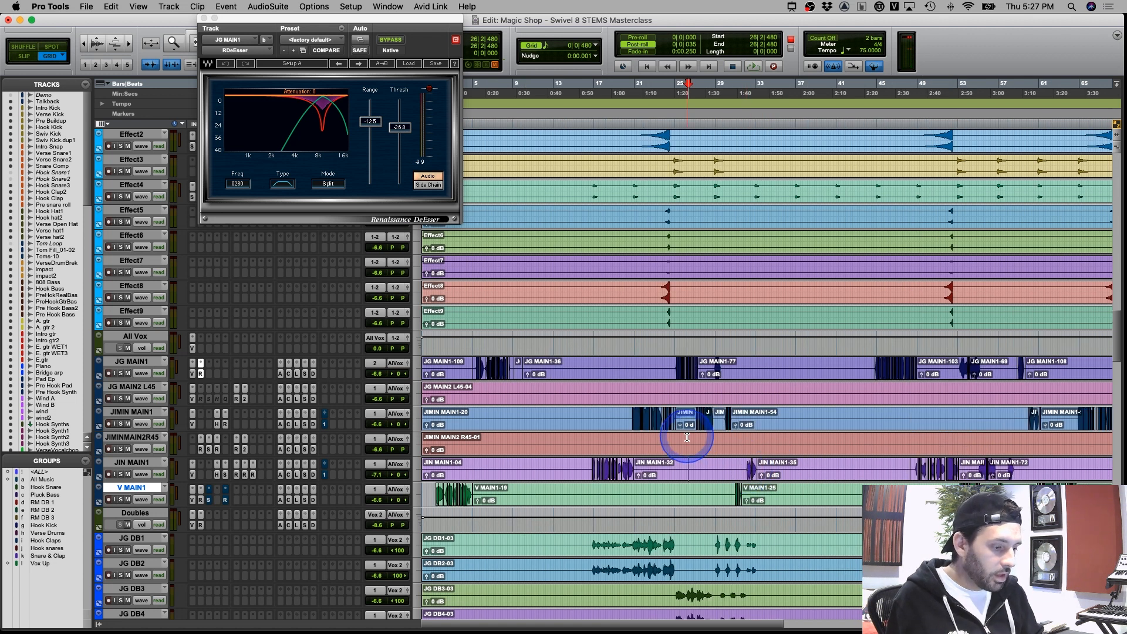
{"action": "scroll", "coordinate": [687, 437], "scroll_direction": "down", "scroll_amount": 5}
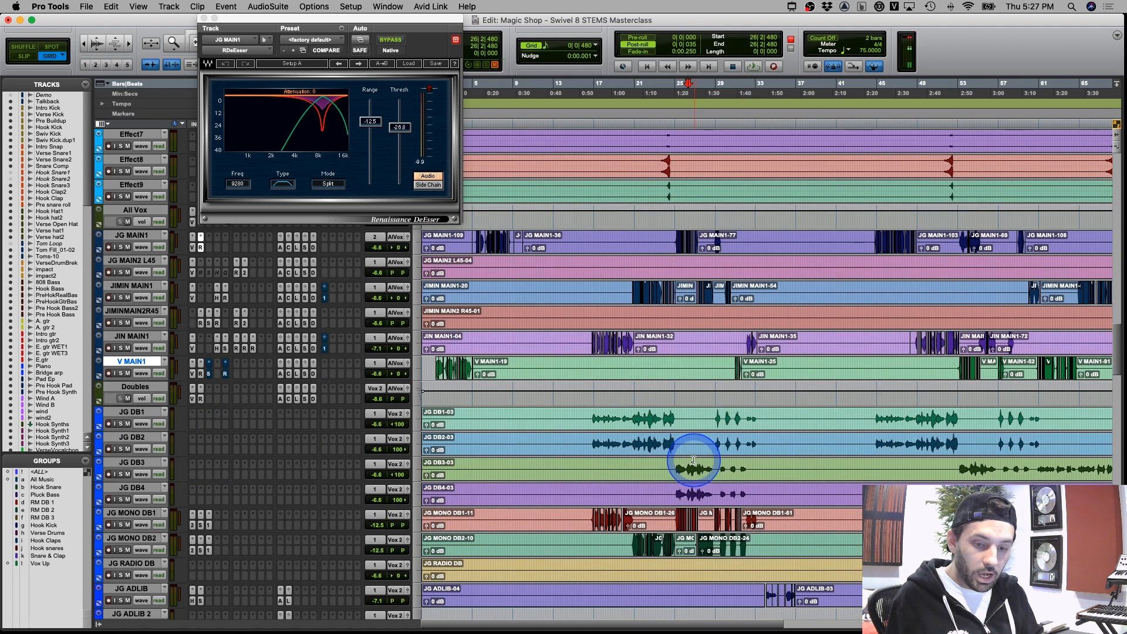
{"action": "left_click_drag", "start_coordinate": [590, 426], "coordinate": [745, 515]}
{"action": "scroll", "coordinate": [746, 513], "scroll_direction": "down", "scroll_amount": 1}
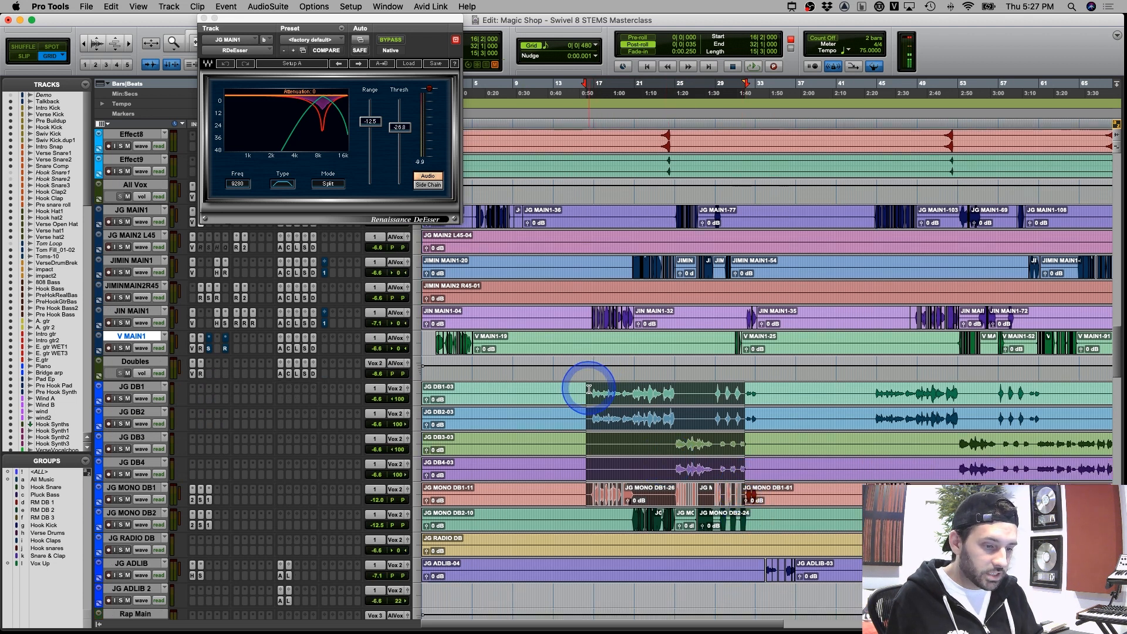
Examine the opening JG MONO DB1 clips around bar 17 and select the first phrase on JG DB1 and JG DB2
{"action": "left_click", "coordinate": [618, 411]}
{"action": "key", "text": "t"}
{"action": "key", "text": "t"}
{"action": "key", "text": "t"}
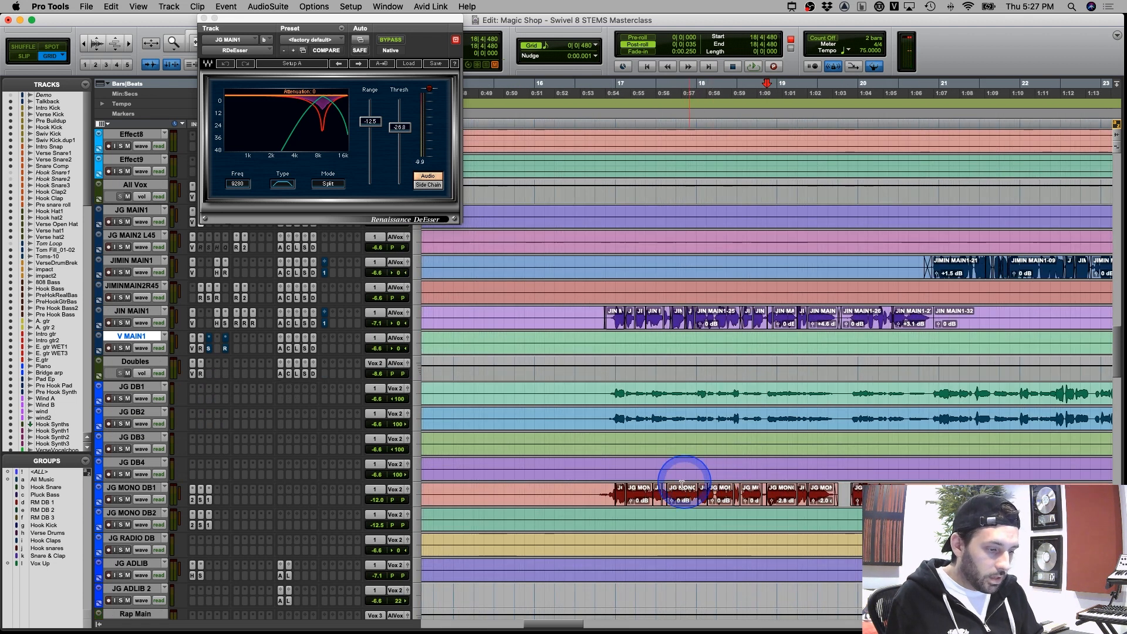
{"action": "left_click", "coordinate": [672, 487]}
{"action": "key", "text": "t"}
{"action": "key", "text": "t"}
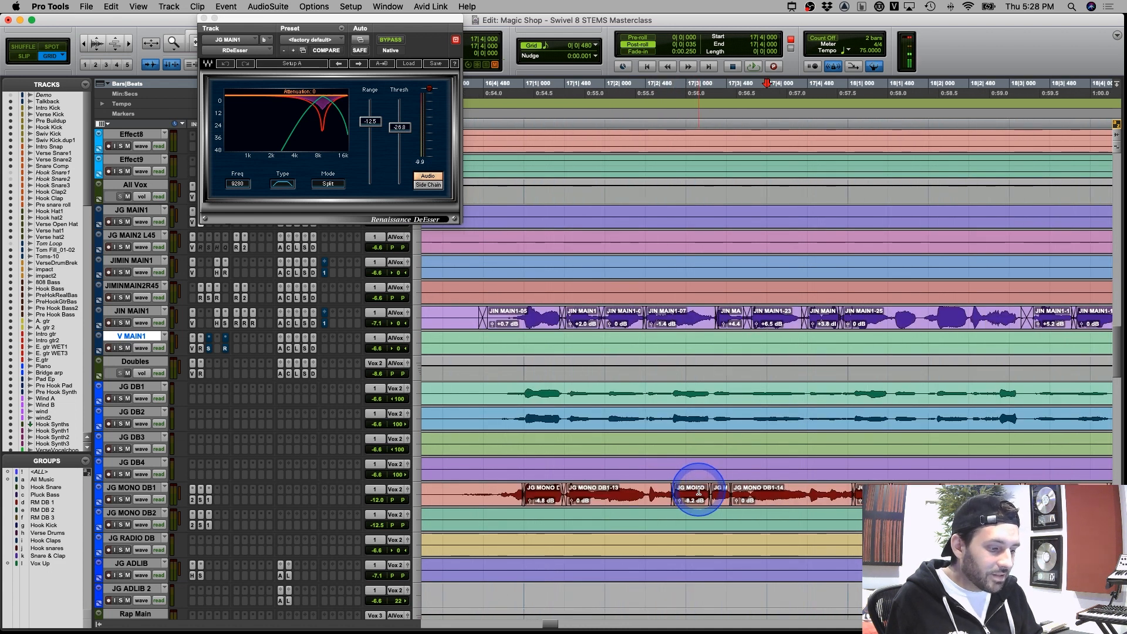
{"action": "left_click", "coordinate": [569, 499]}
{"action": "scroll", "coordinate": [684, 497], "scroll_direction": "left", "scroll_amount": 5}
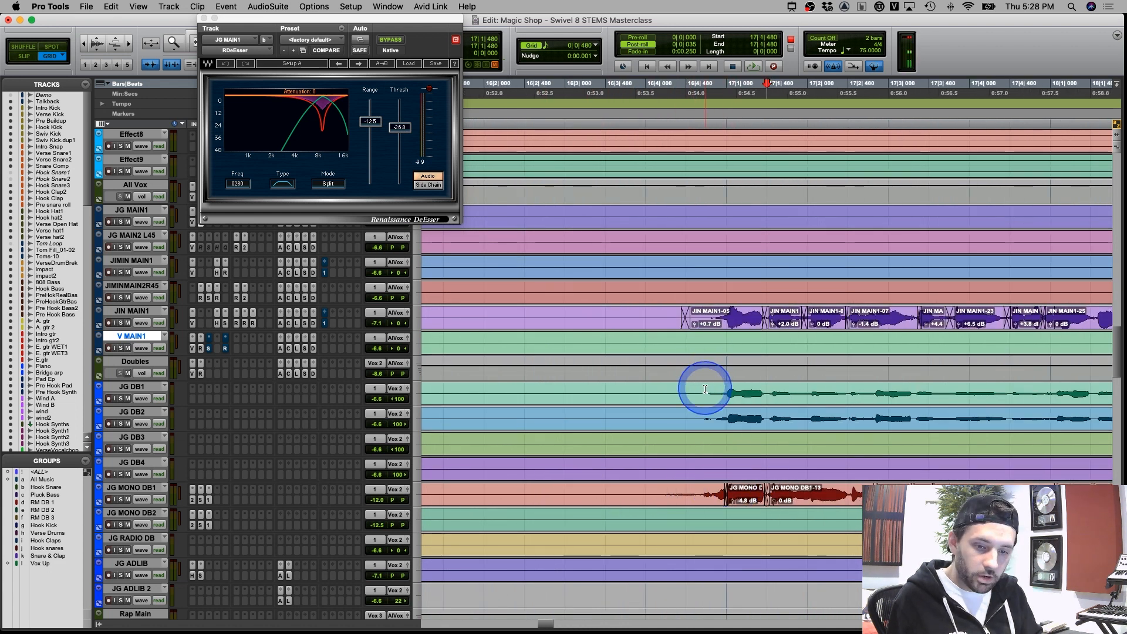
{"action": "left_click_drag", "start_coordinate": [705, 387], "coordinate": [978, 416]}
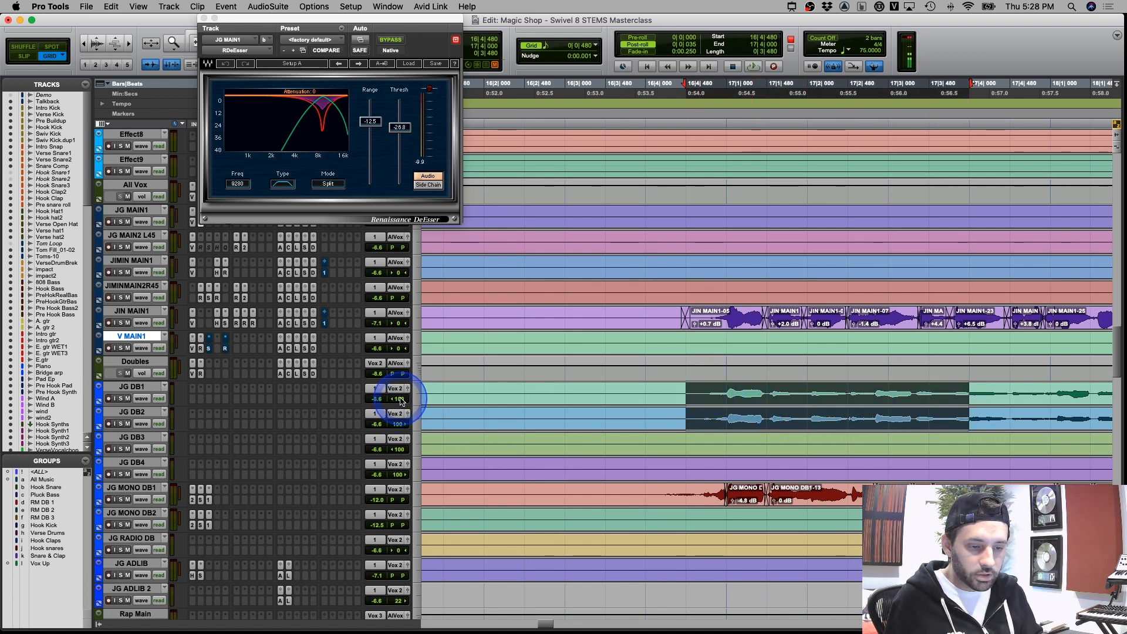
Solo JG DB1 and JG DB2 and play the doubles from just before bar 17
{"action": "left_click", "coordinate": [128, 387]}
{"action": "left_click", "coordinate": [121, 421]}
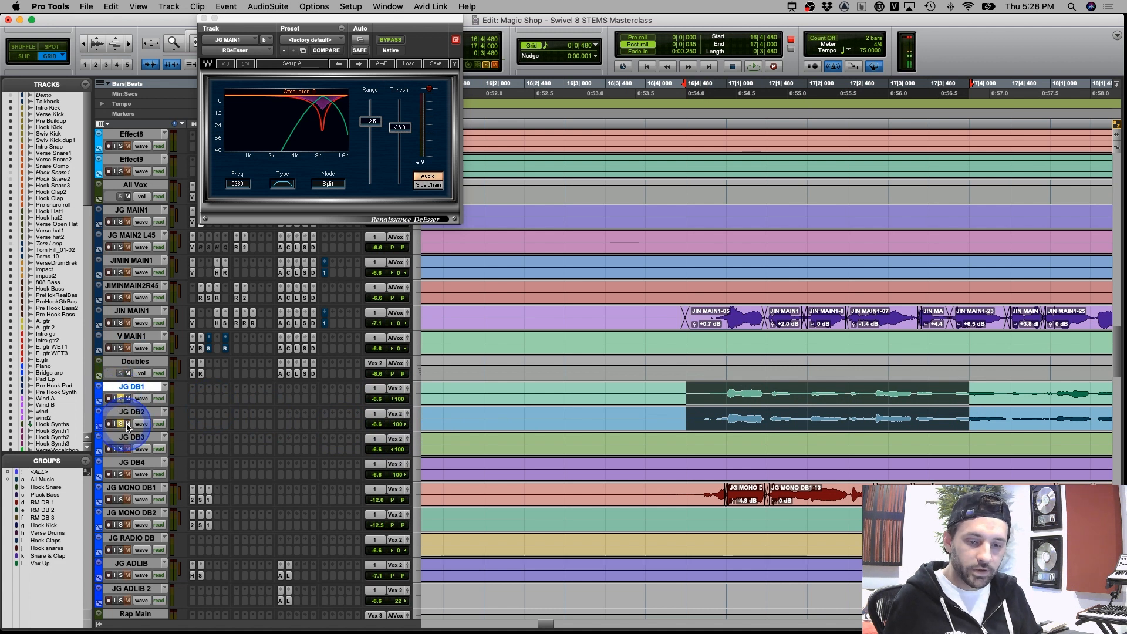
{"action": "left_click", "coordinate": [708, 410]}
{"action": "key", "text": "r"}
{"action": "key", "text": "r"}
{"action": "key", "text": "r"}
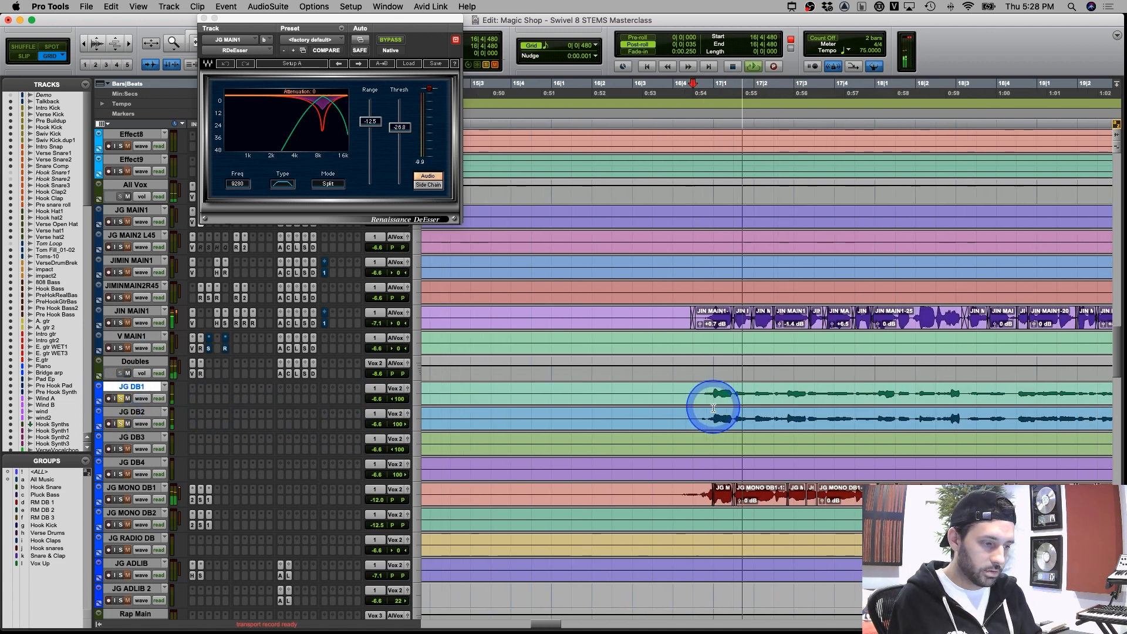
{"action": "left_click", "coordinate": [718, 408]}
{"action": "key", "text": "r"}
{"action": "key", "text": "r"}
{"action": "key", "text": "r"}
{"action": "key", "text": "r"}
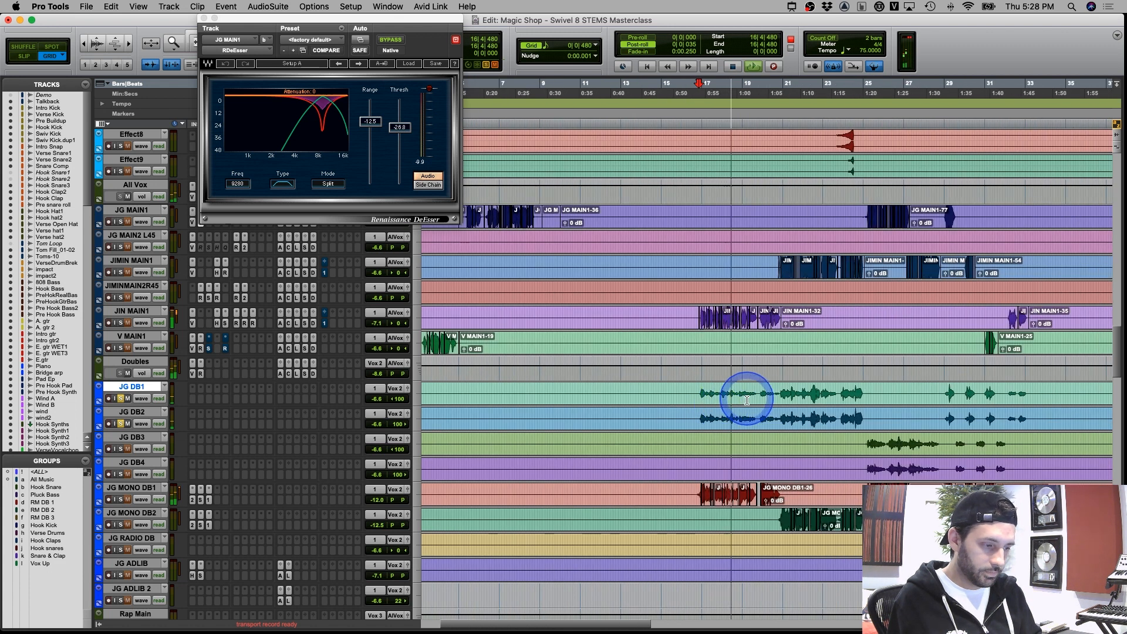
{"action": "key", "text": "space"}
Play the double tracks again from the start of the JG MONO DB1 audio, just before bar 17
{"action": "left_click", "coordinate": [742, 400]}
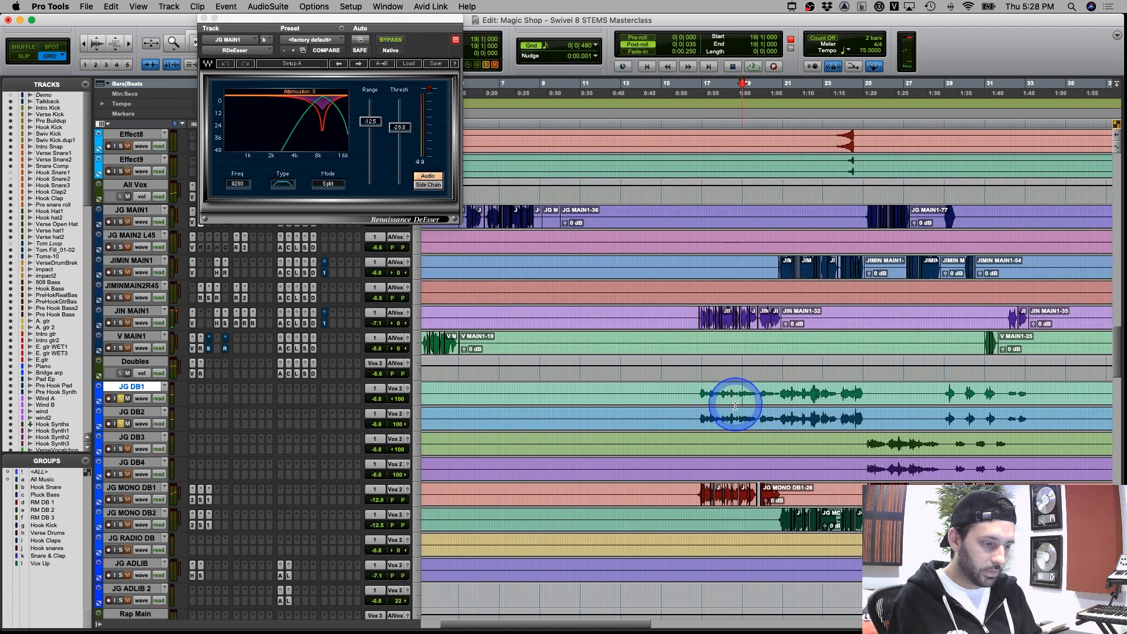
{"action": "key", "text": "t"}
{"action": "key", "text": "t"}
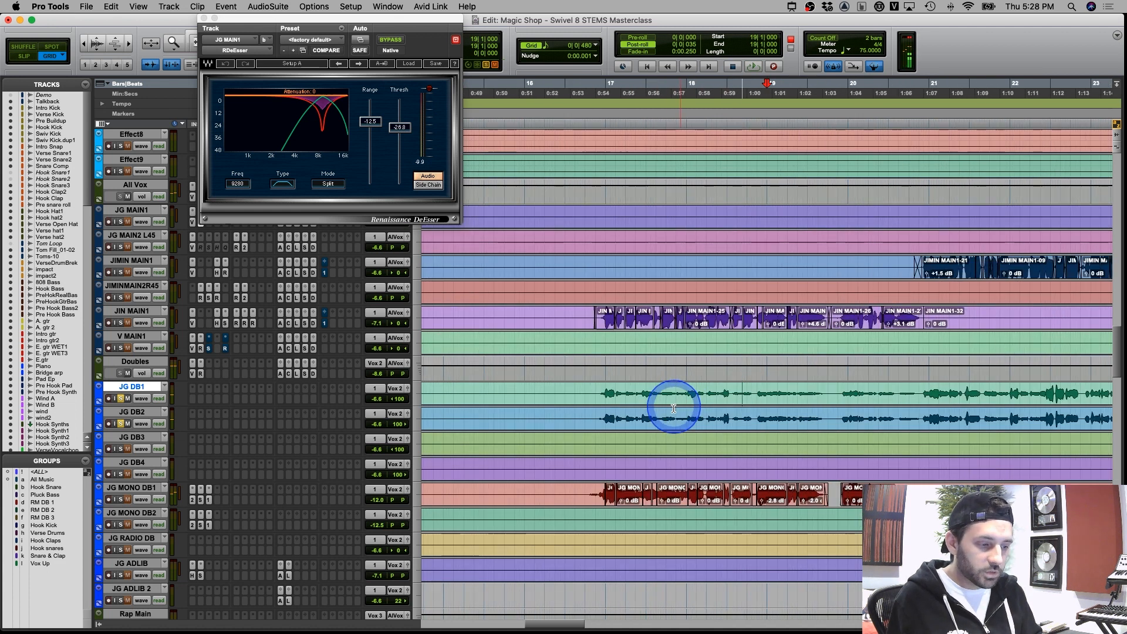
{"action": "left_click", "coordinate": [596, 472]}
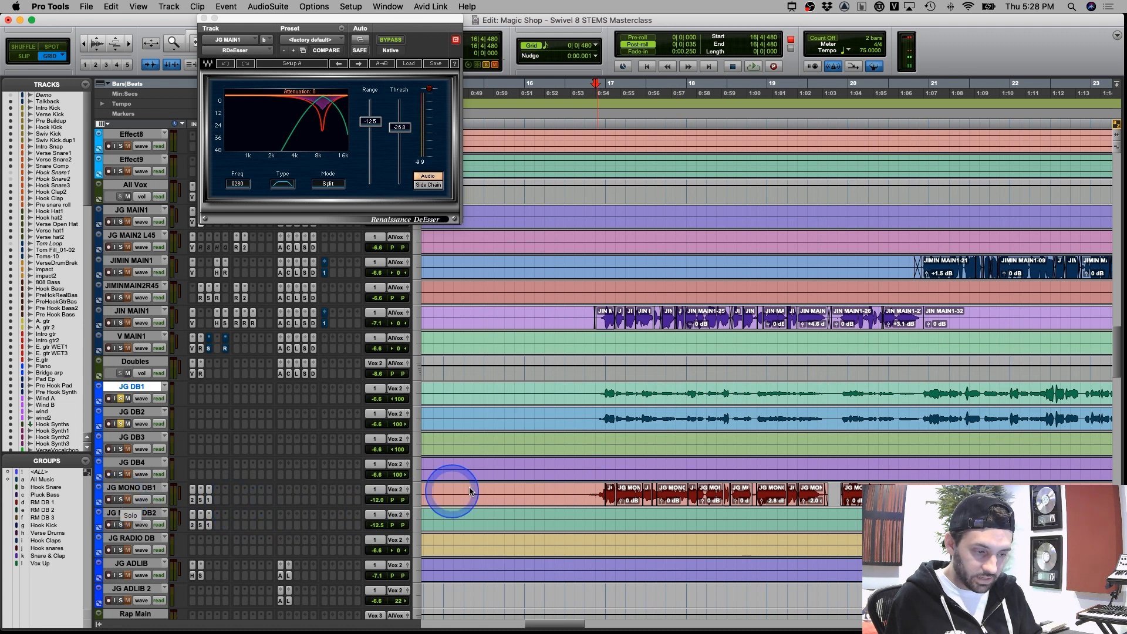
{"action": "left_click", "coordinate": [584, 496]}
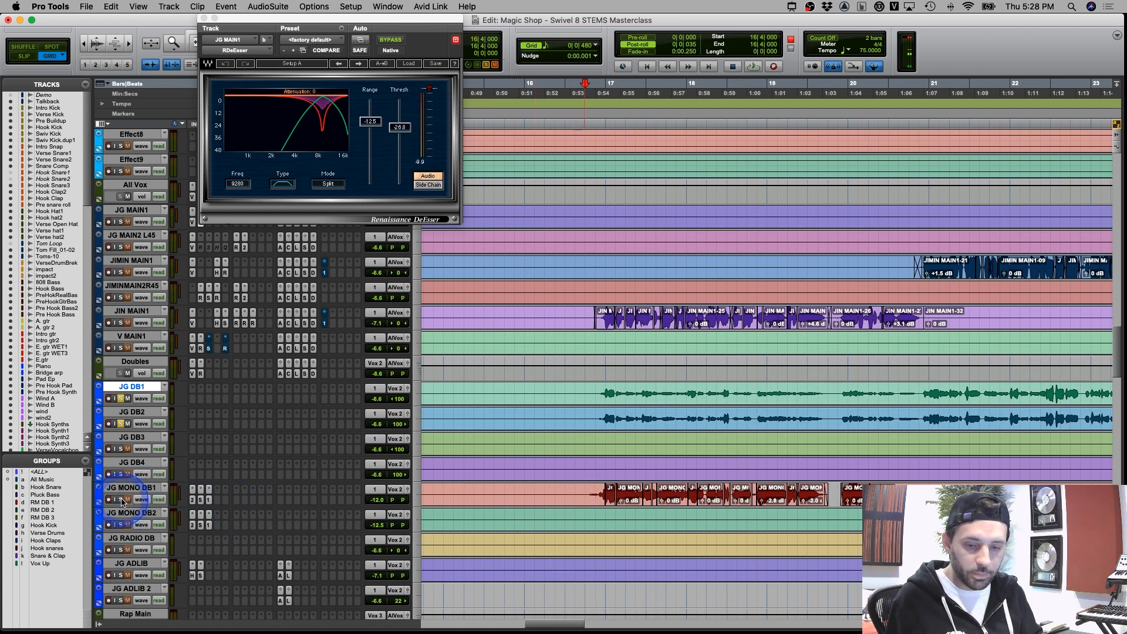
{"action": "key", "text": "space"}
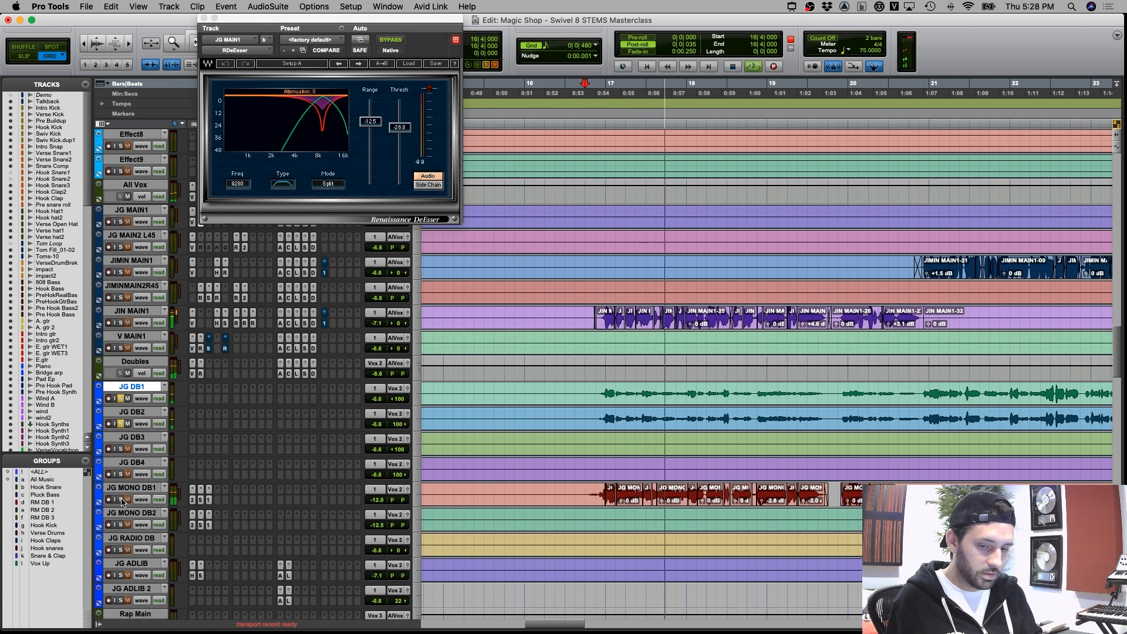
Add JG MONO DB1 and JIN MAIN1 to the soloed doubles during playback, and clear the solos after listening
{"action": "left_click", "coordinate": [121, 500]}
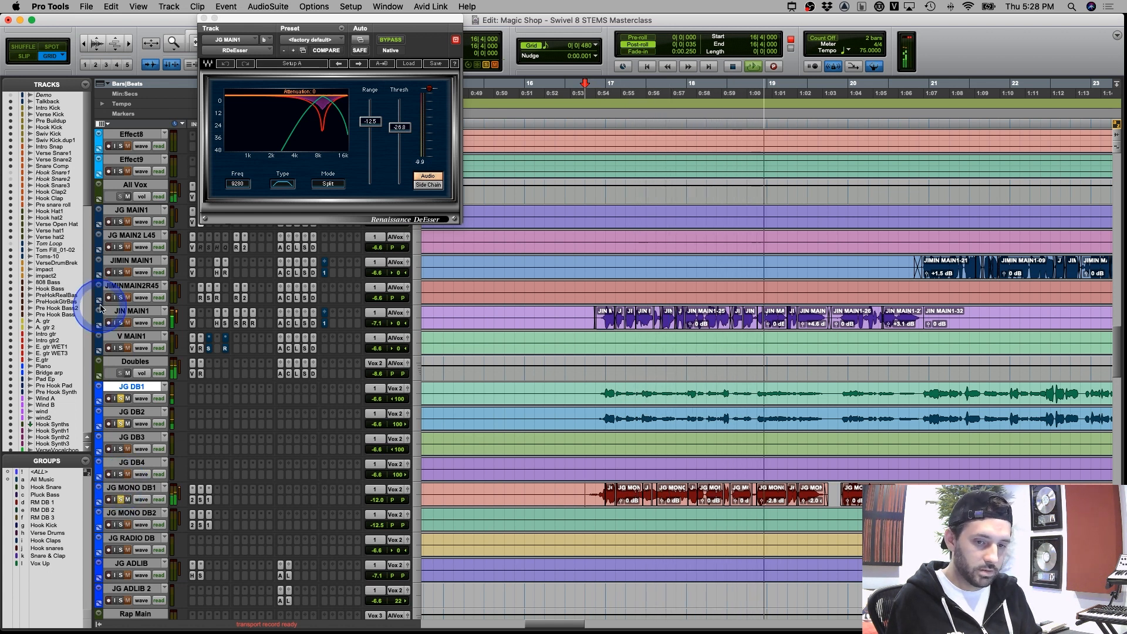
{"action": "left_click", "coordinate": [121, 322]}
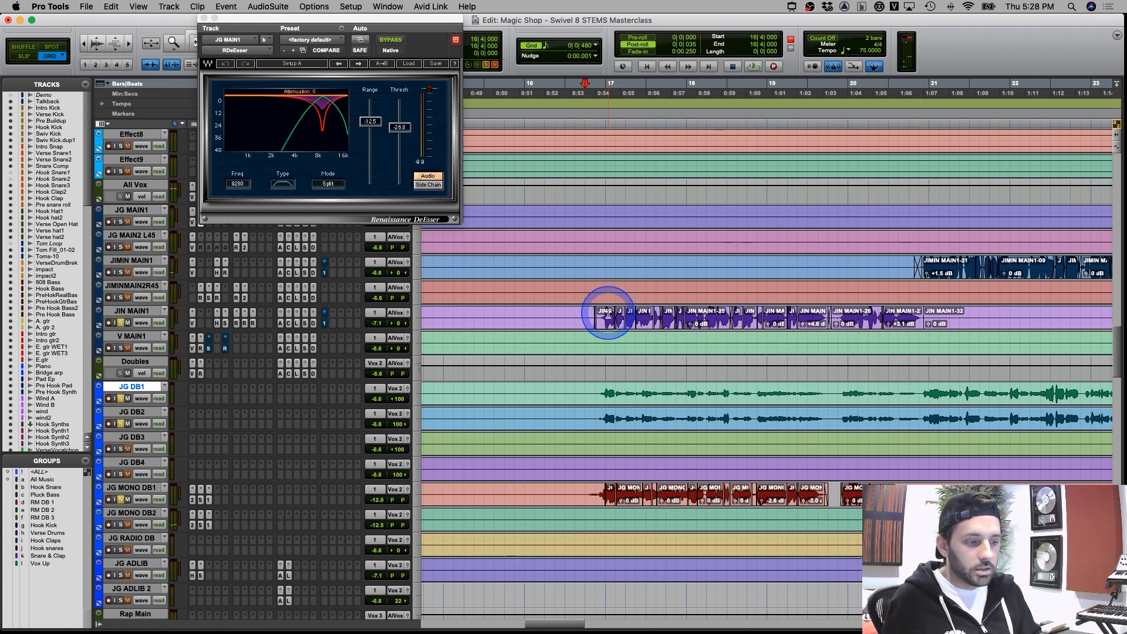
{"action": "left_click", "coordinate": [121, 323]}
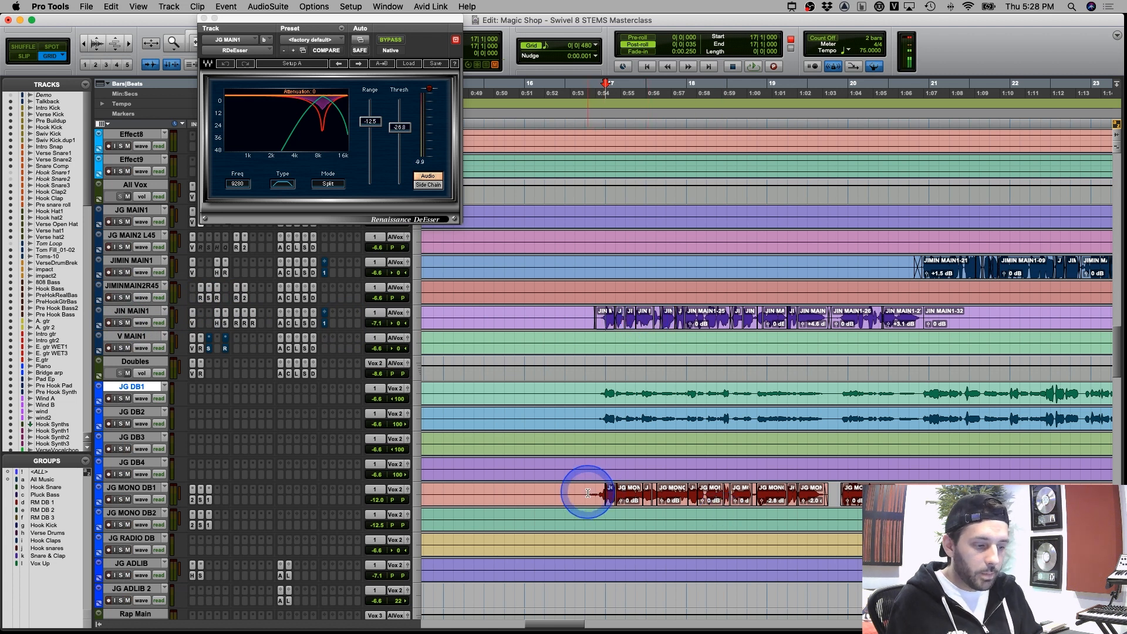
Highlight JG MONO DB1, followed by JG DB1 and JG DB2, from just before bar 17 to about bar 21
{"action": "left_click_drag", "start_coordinate": [587, 494], "coordinate": [919, 496]}
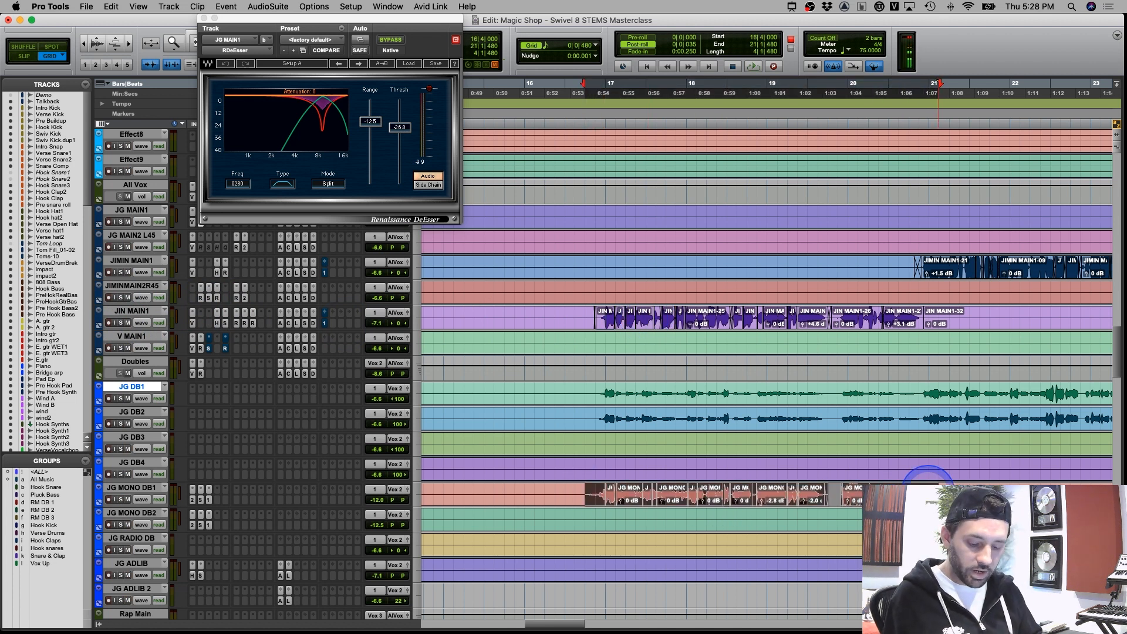
{"action": "left_click_drag", "start_coordinate": [587, 389], "coordinate": [920, 419]}
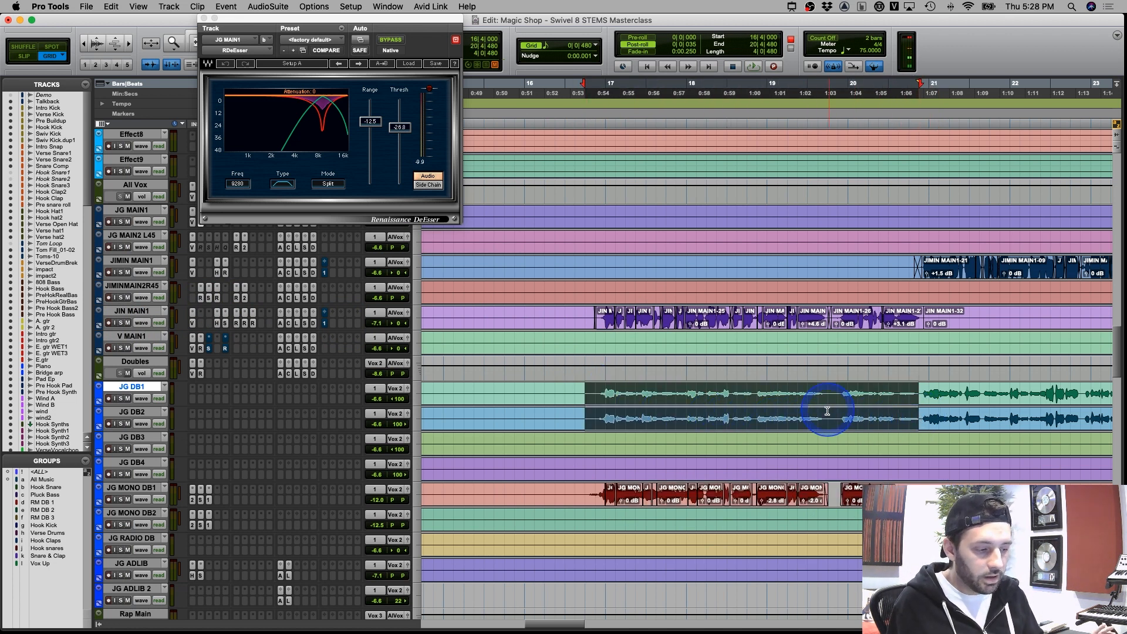
Examine the clip edits on JG MONO DB1 and JIN MAIN1 up close around bars 17 and 18
{"action": "key", "text": "r"}
{"action": "left_click", "coordinate": [777, 451]}
{"action": "key", "text": "t"}
{"action": "key", "text": "t"}
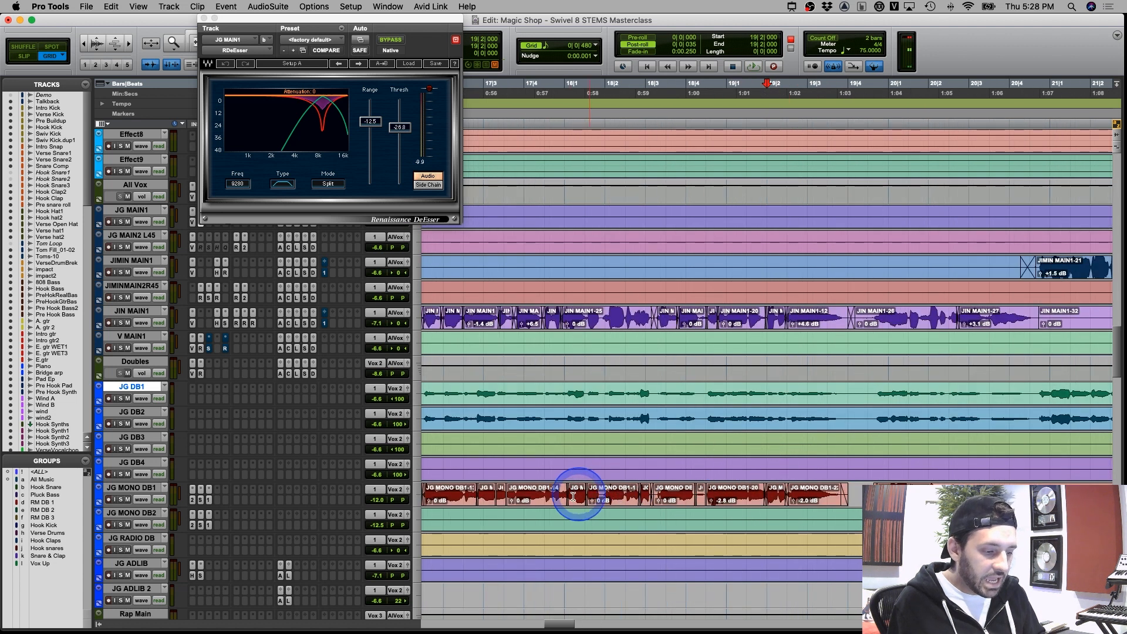
{"action": "key", "text": "r"}
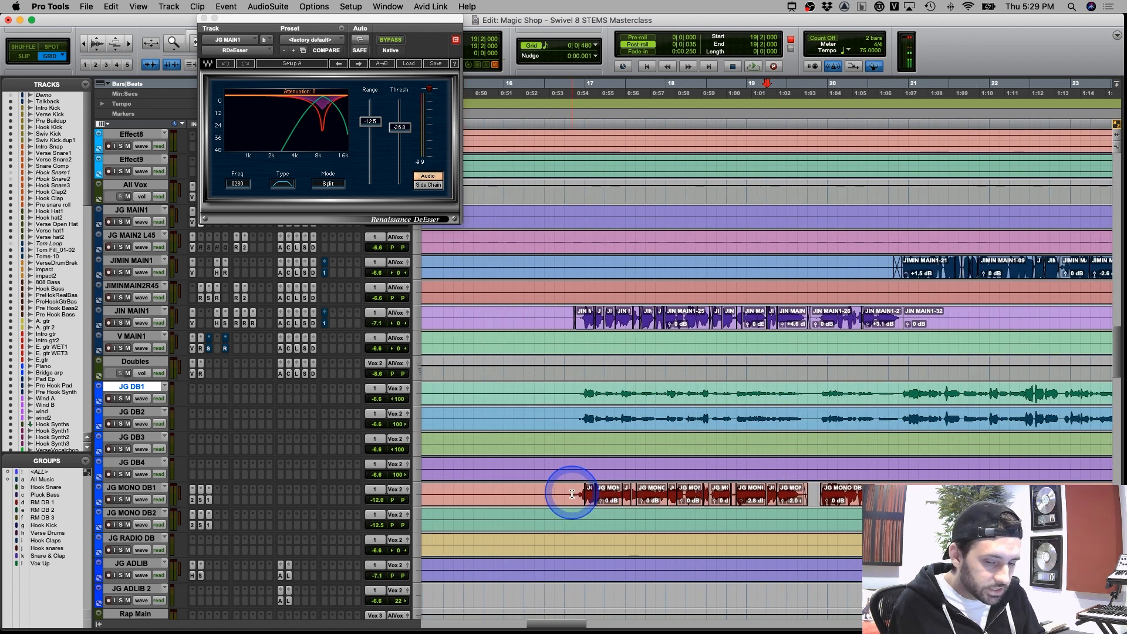
{"action": "left_click", "coordinate": [771, 496]}
{"action": "key", "text": "t"}
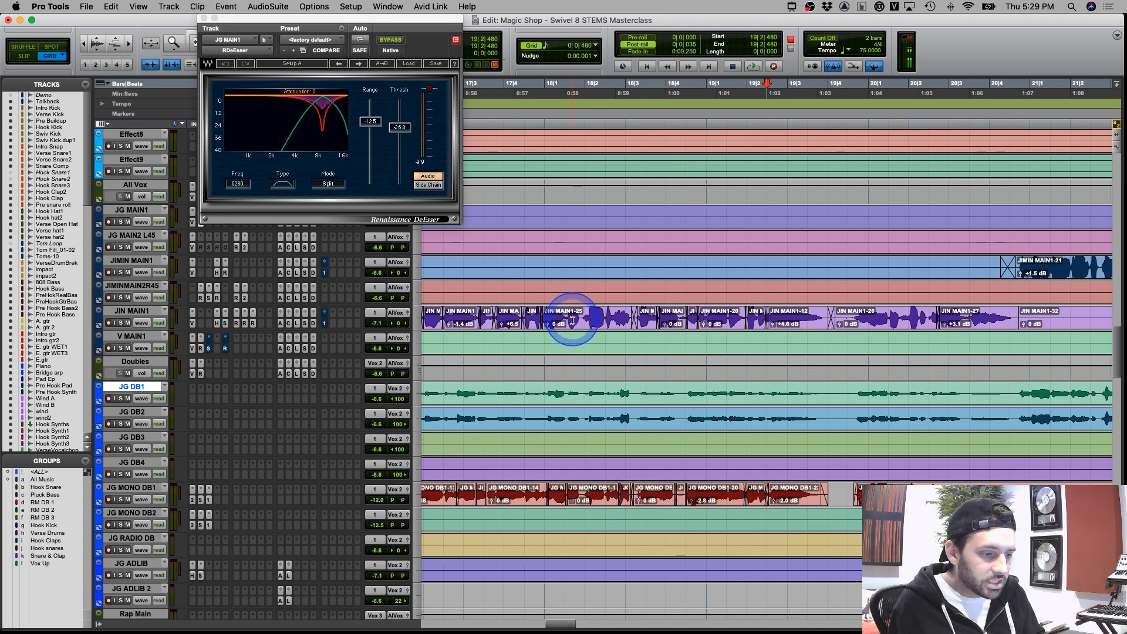
{"action": "left_click", "coordinate": [508, 317]}
{"action": "key", "text": "t"}
{"action": "key", "text": "t"}
{"action": "key", "text": "t"}
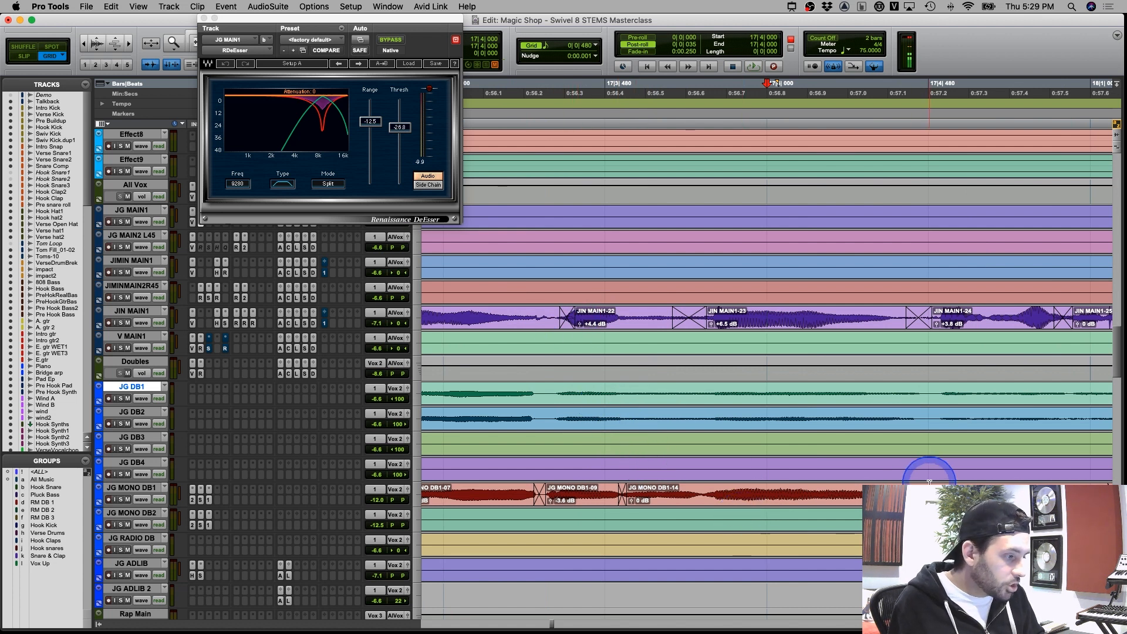
Switch the edit mode to Slip
{"action": "key", "text": "F1"}
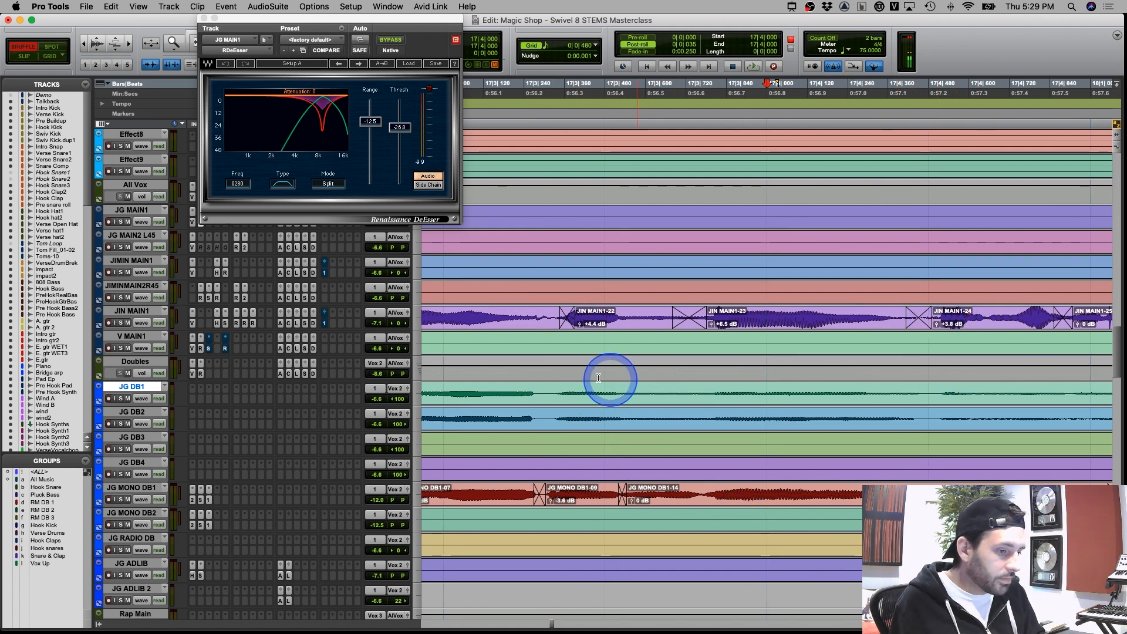
{"action": "key", "text": "r"}
{"action": "key", "text": "r"}
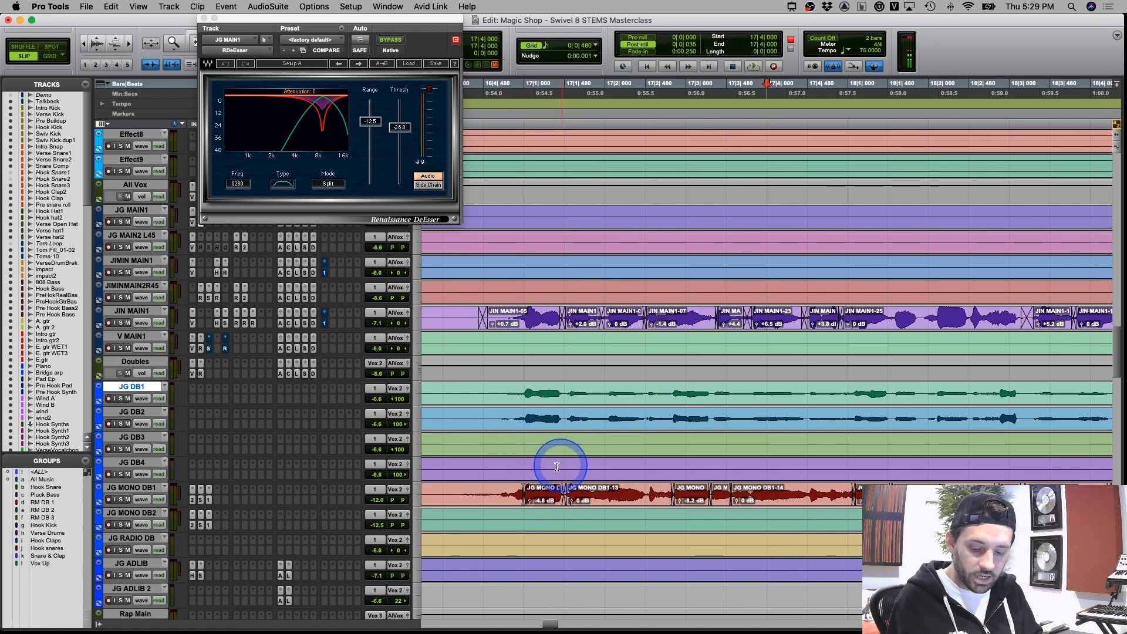
Highlight the JG MONO DB2 clips from about bar 21 to 23 within the wider vocal arrangement
{"action": "key", "text": "r"}
{"action": "key", "text": "r"}
{"action": "key", "text": "r"}
{"action": "left_click", "coordinate": [830, 477]}
{"action": "key", "text": "t"}
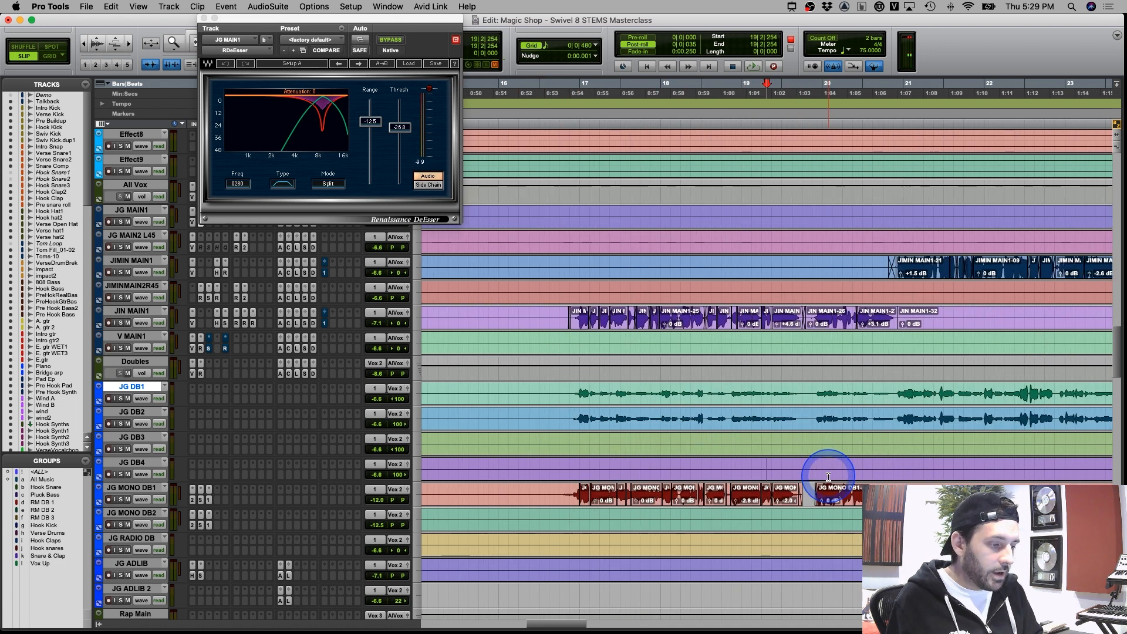
{"action": "key", "text": "r"}
{"action": "key", "text": "r"}
{"action": "left_click", "coordinate": [813, 469]}
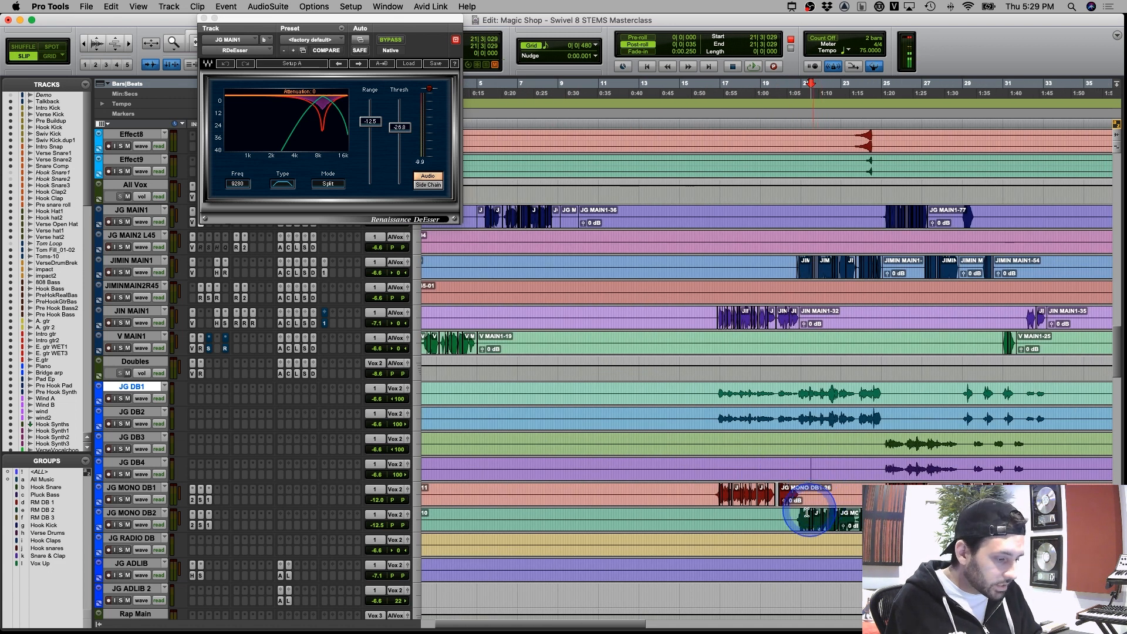
{"action": "left_click_drag", "start_coordinate": [795, 517], "coordinate": [840, 515]}
{"action": "left_click", "coordinate": [898, 509]}
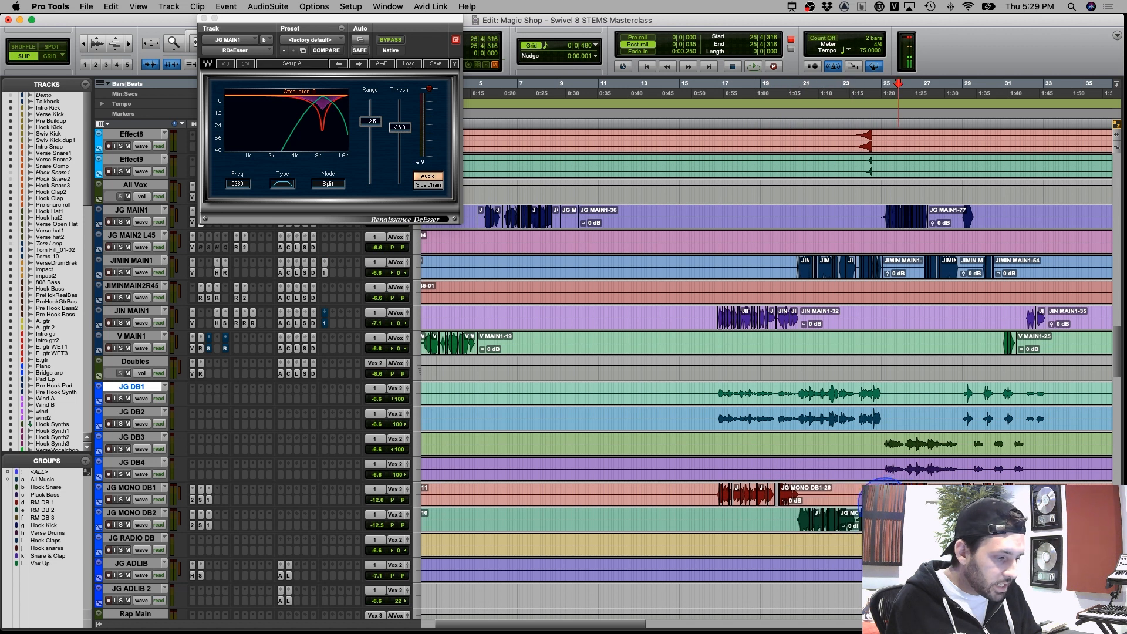
Examine the JG MONO DB2 clips around bar 21 and highlight the matching JIMIN MAIN1 phrase from about bar 21 to 22
{"action": "key", "text": "t"}
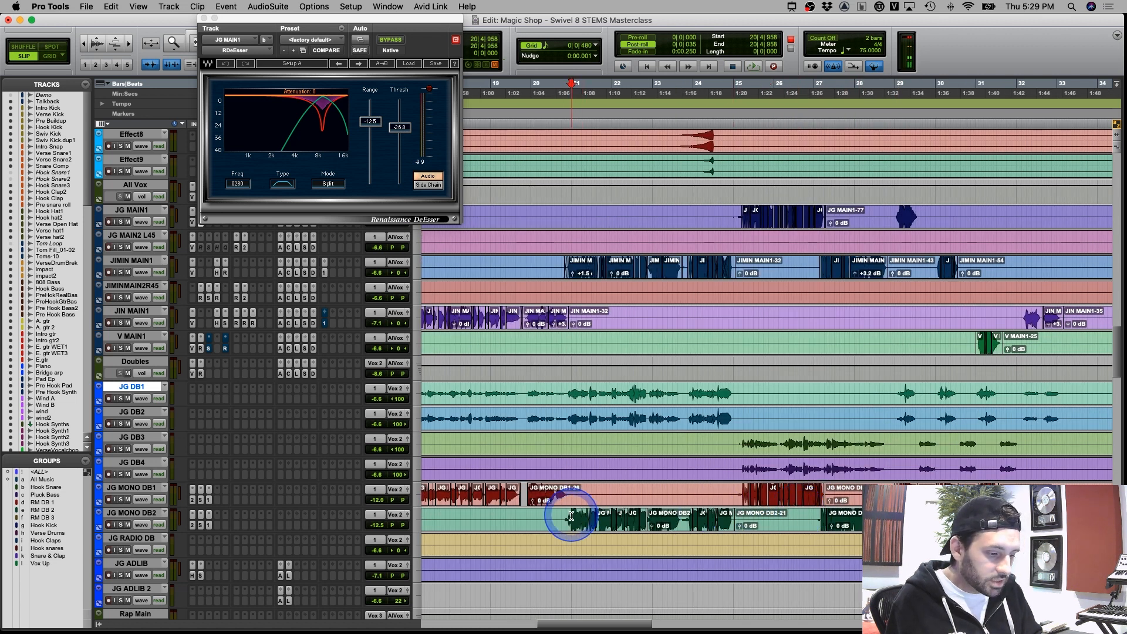
{"action": "left_click", "coordinate": [623, 516]}
{"action": "key", "text": "t"}
{"action": "key", "text": "t"}
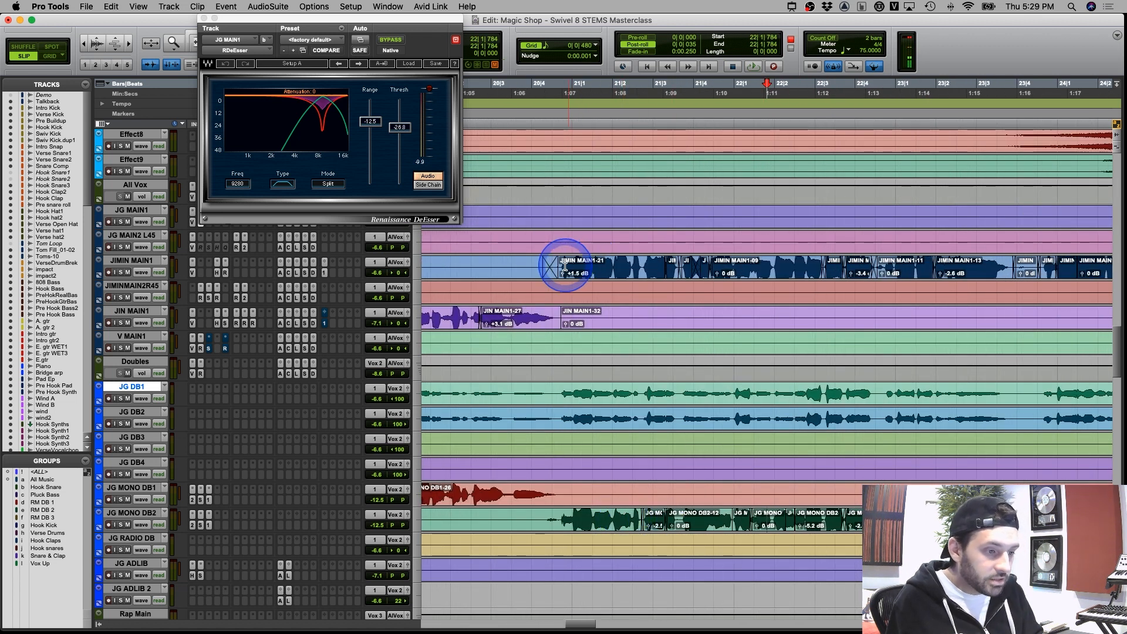
{"action": "left_click_drag", "start_coordinate": [559, 260], "coordinate": [670, 261]}
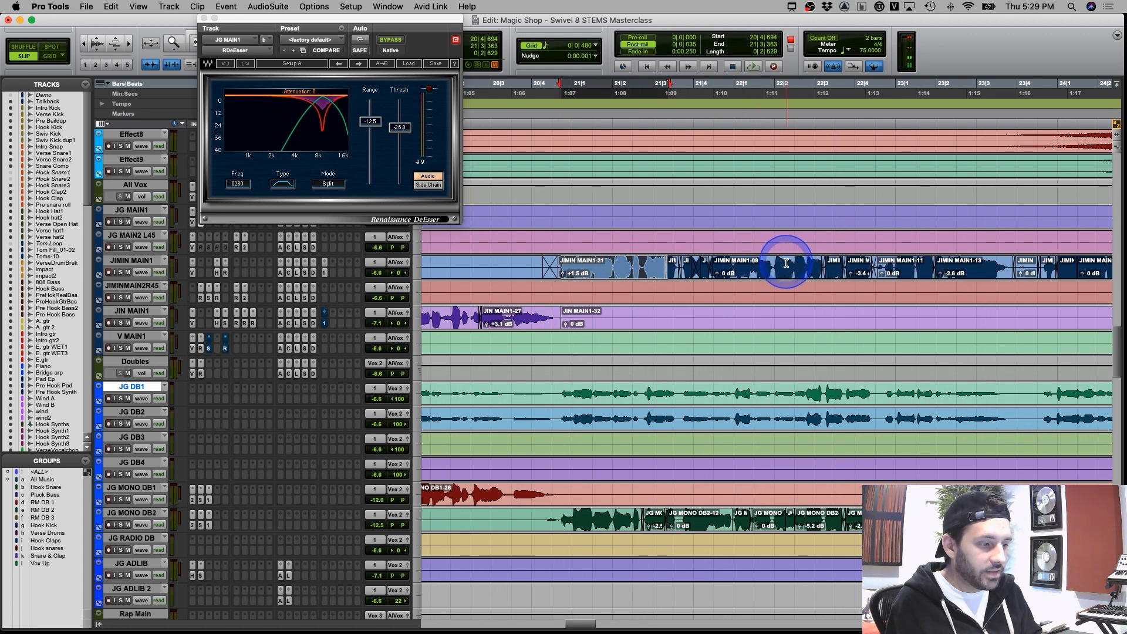
{"action": "left_click_drag", "start_coordinate": [785, 265], "coordinate": [625, 264]}
Highlight the JG MAIN1 clips and the matching JG MONO DB1 clips from about bar 25 to 27
{"action": "key", "text": "r"}
{"action": "key", "text": "r"}
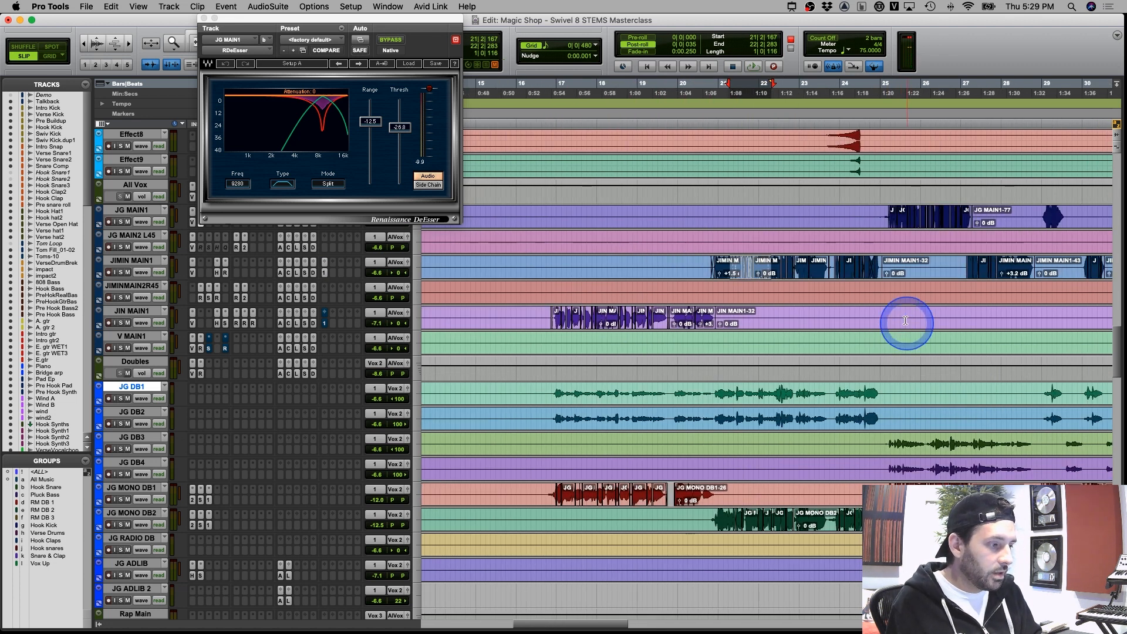
{"action": "left_click", "coordinate": [903, 214]}
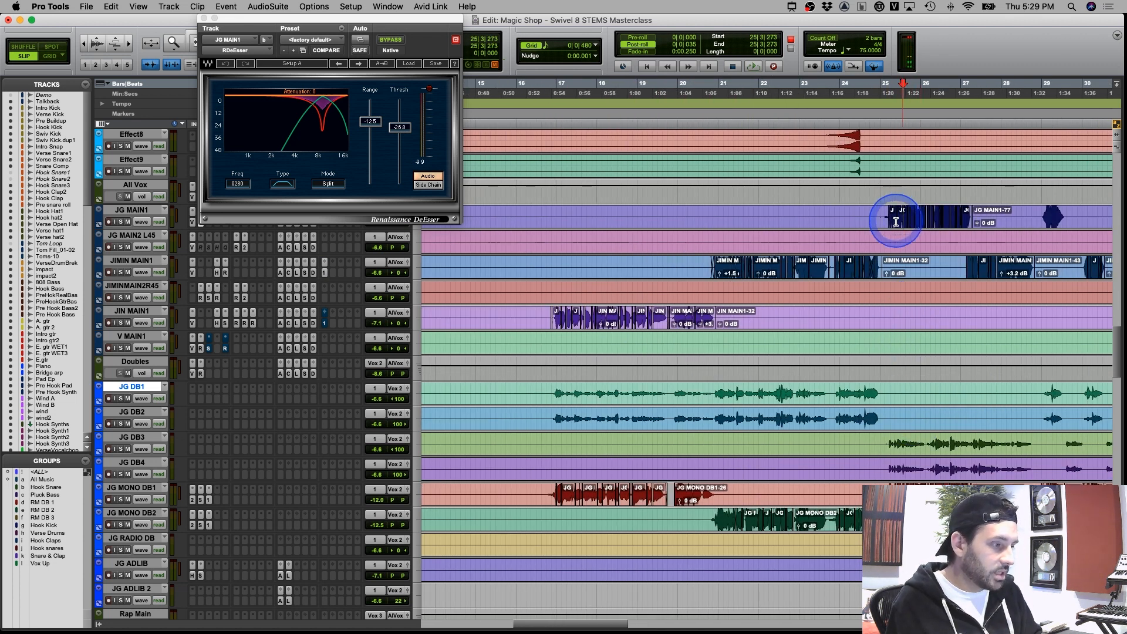
{"action": "key", "text": "t"}
{"action": "key", "text": "t"}
{"action": "scroll", "coordinate": [865, 448], "scroll_direction": "down", "scroll_amount": 10}
{"action": "scroll", "coordinate": [784, 343], "scroll_direction": "up", "scroll_amount": 10}
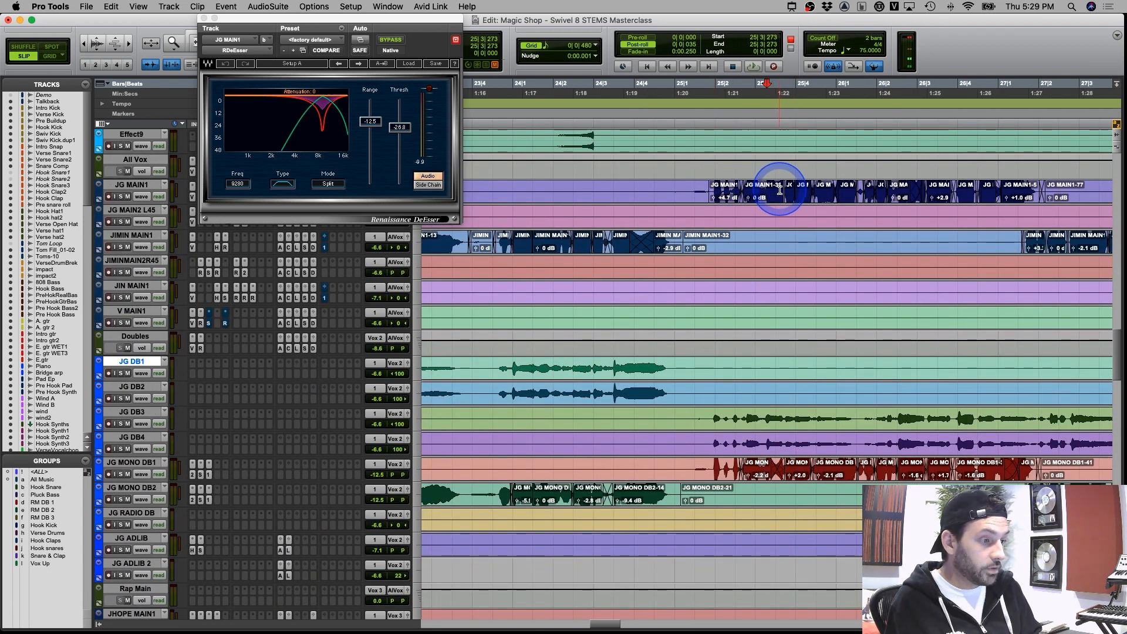
{"action": "left_click_drag", "start_coordinate": [715, 187], "coordinate": [1035, 188]}
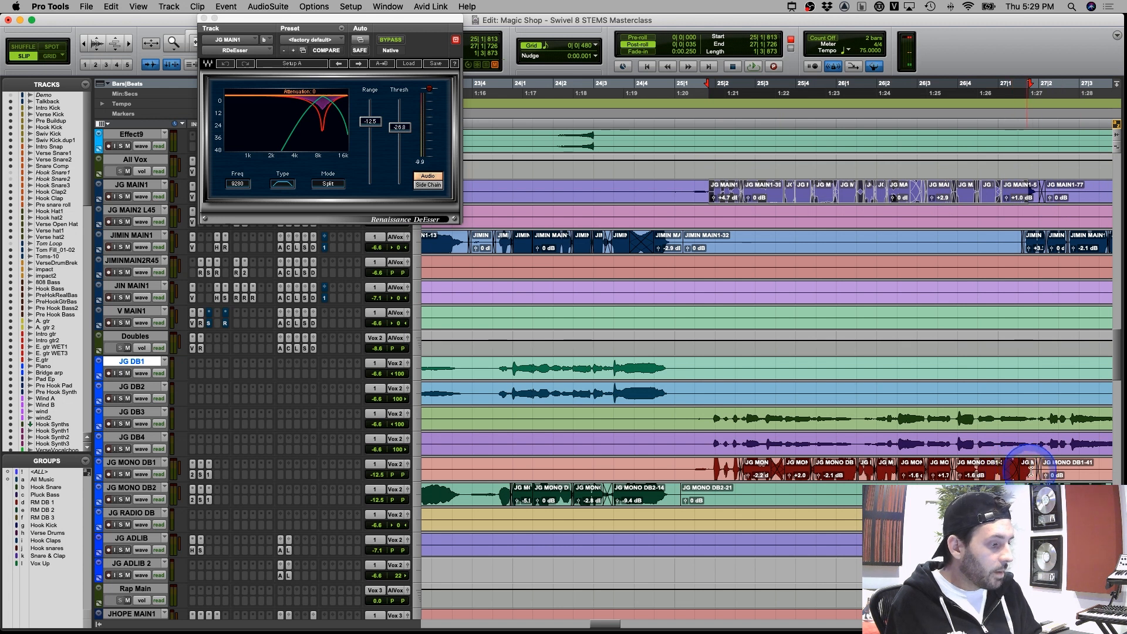
{"action": "left_click_drag", "start_coordinate": [1031, 471], "coordinate": [759, 474]}
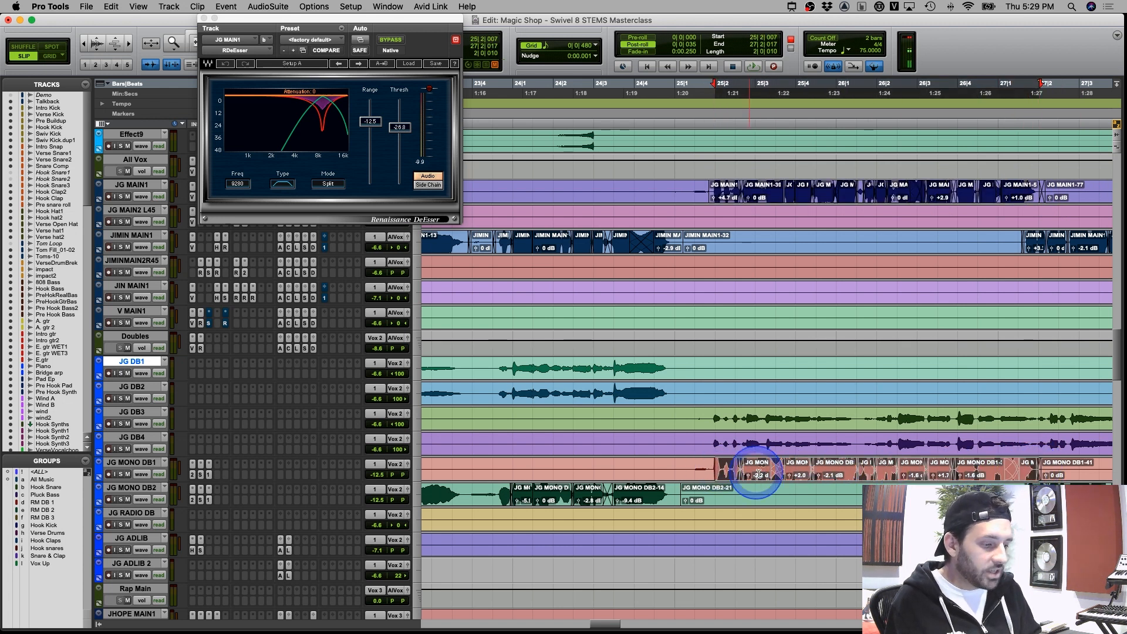
Inspect the JG MONO DB1 clip edits up close around bar 25 and highlight the opening JG MAIN1 clips up to about bar 26
{"action": "left_click", "coordinate": [760, 474]}
{"action": "key", "text": "super+bracketright"}
{"action": "key", "text": "super+bracketright"}
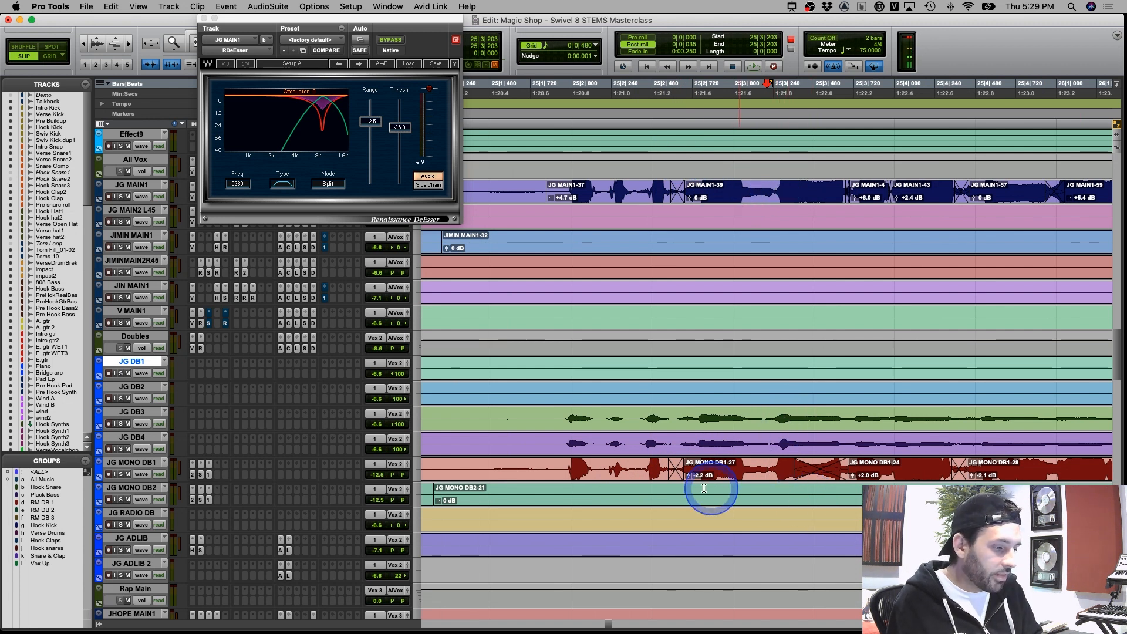
{"action": "key", "text": "super+bracketleft"}
{"action": "key", "text": "super+bracketleft"}
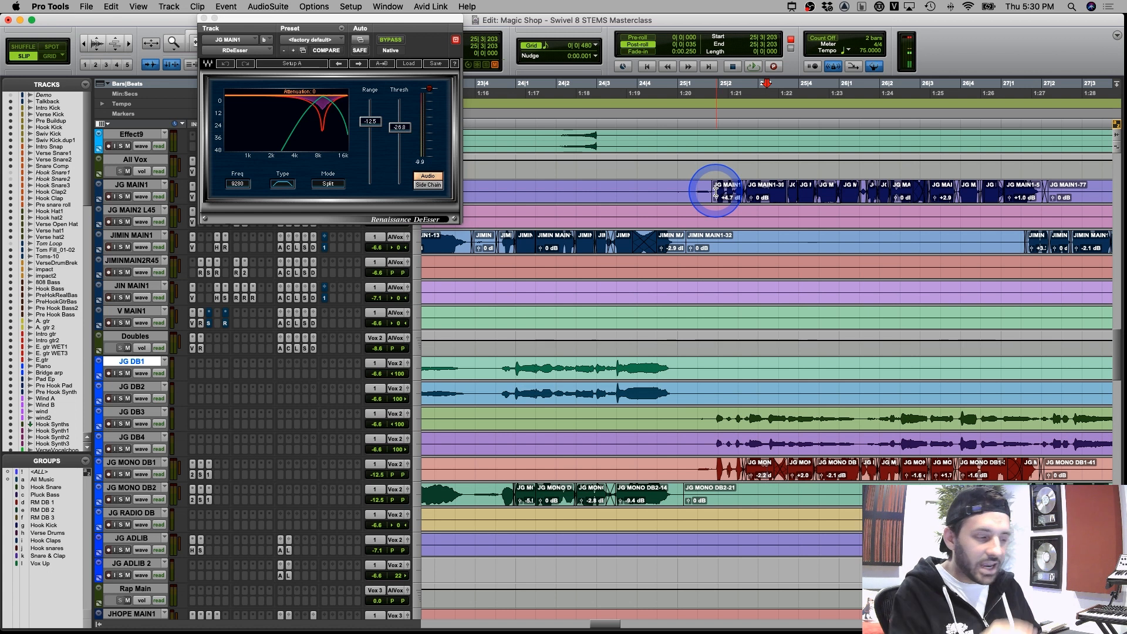
{"action": "left_click_drag", "start_coordinate": [713, 189], "coordinate": [860, 187]}
{"action": "left_click", "coordinate": [859, 185]}
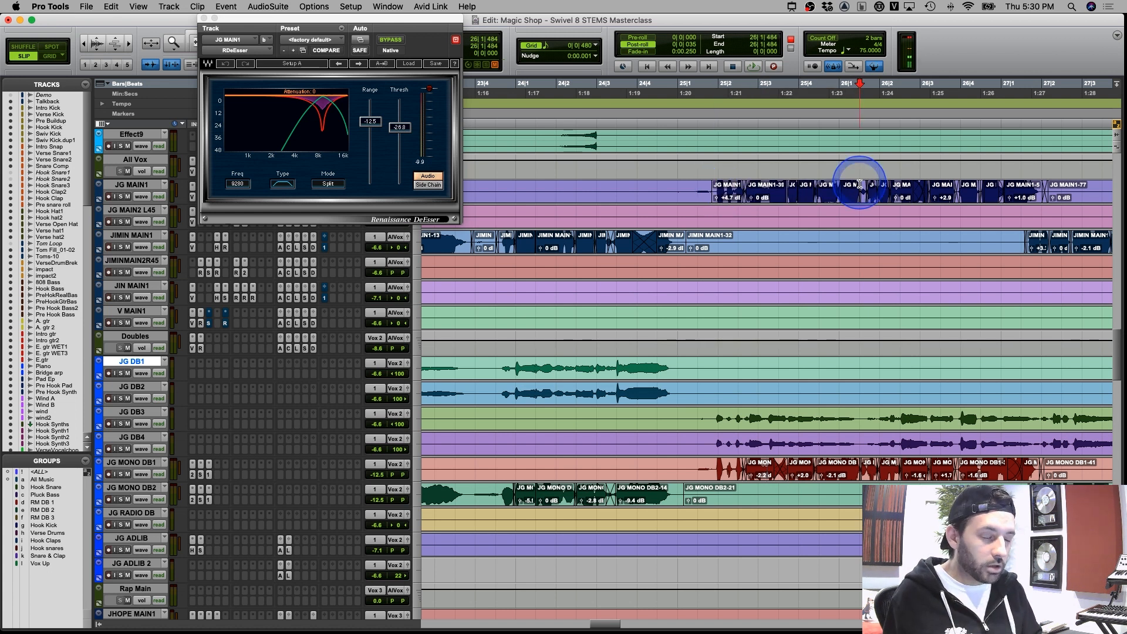
Highlight the double tracks JG DB1 through JG RADIO DB from about bar 17 to 39
{"action": "key", "text": "super+bracketleft"}
{"action": "key", "text": "super+bracketleft"}
{"action": "key", "text": "super+bracketleft"}
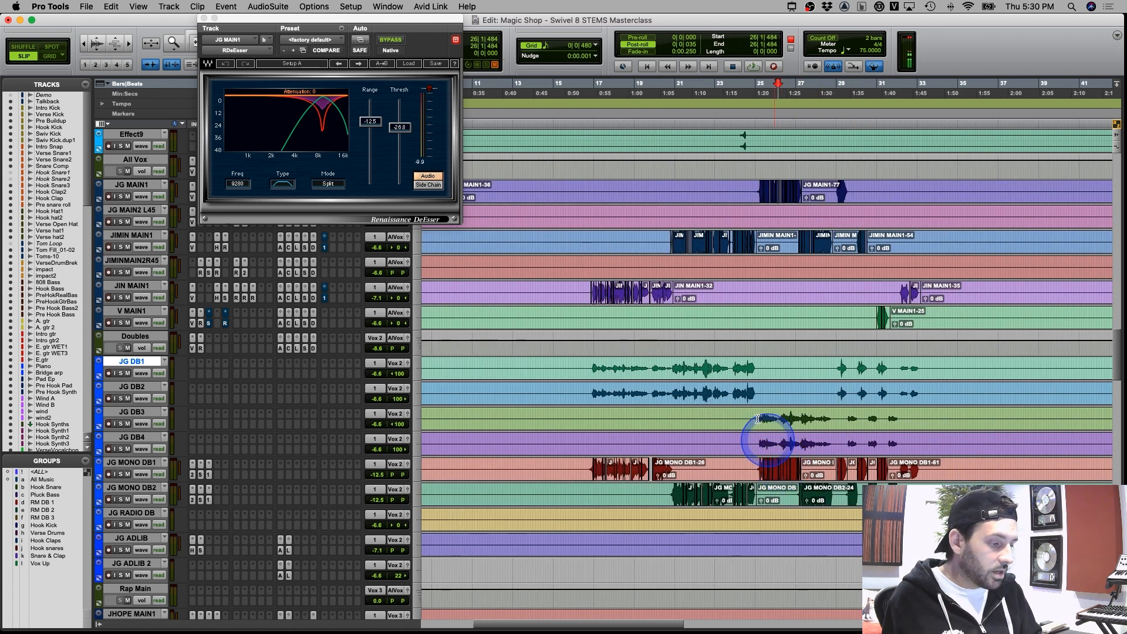
{"action": "key", "text": "super+bracketleft"}
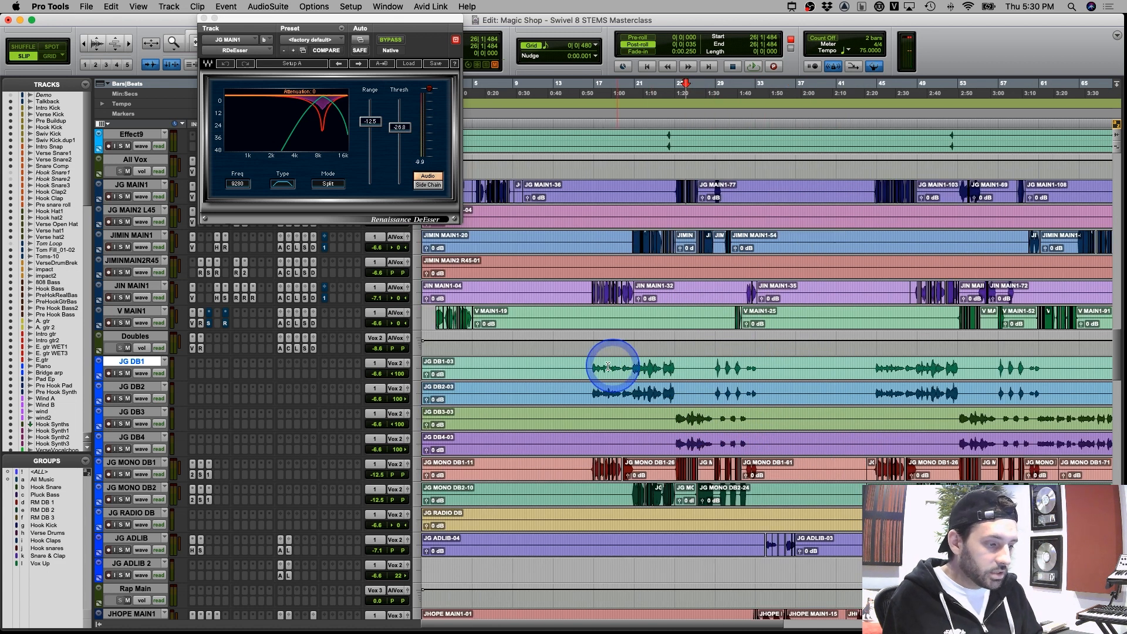
{"action": "left_click_drag", "start_coordinate": [594, 368], "coordinate": [826, 526]}
{"action": "left_click", "coordinate": [671, 447]}
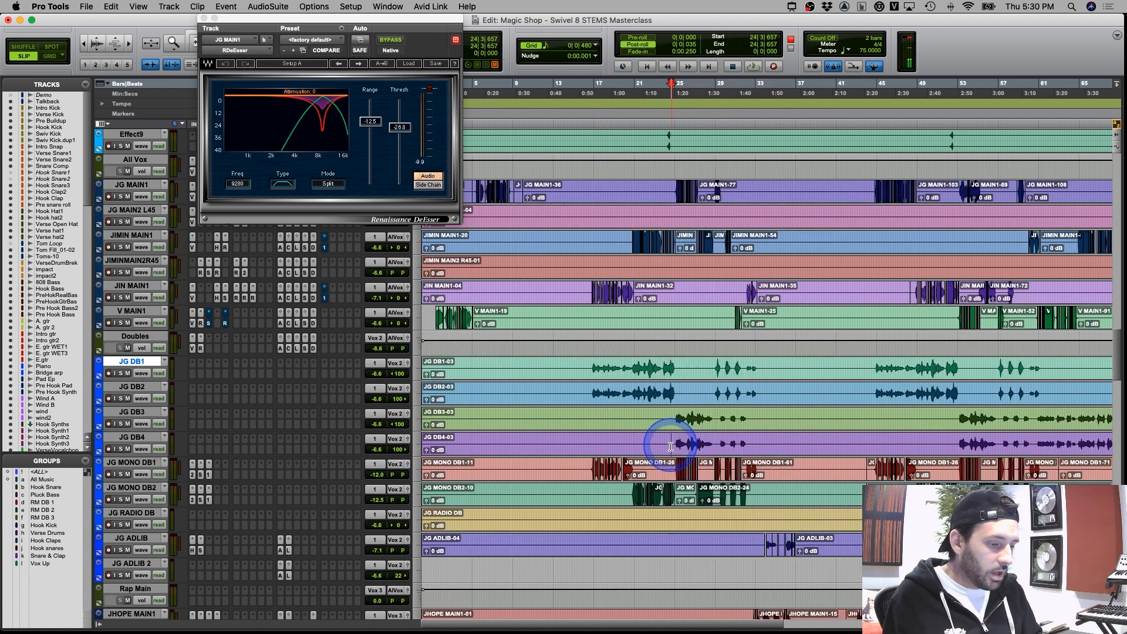
Highlight JG DB2 through JG RADIO DB from about bar 22 to 26, solo JG DB1 through JG RADIO DB, and play the section
{"action": "key", "text": "super+bracketright"}
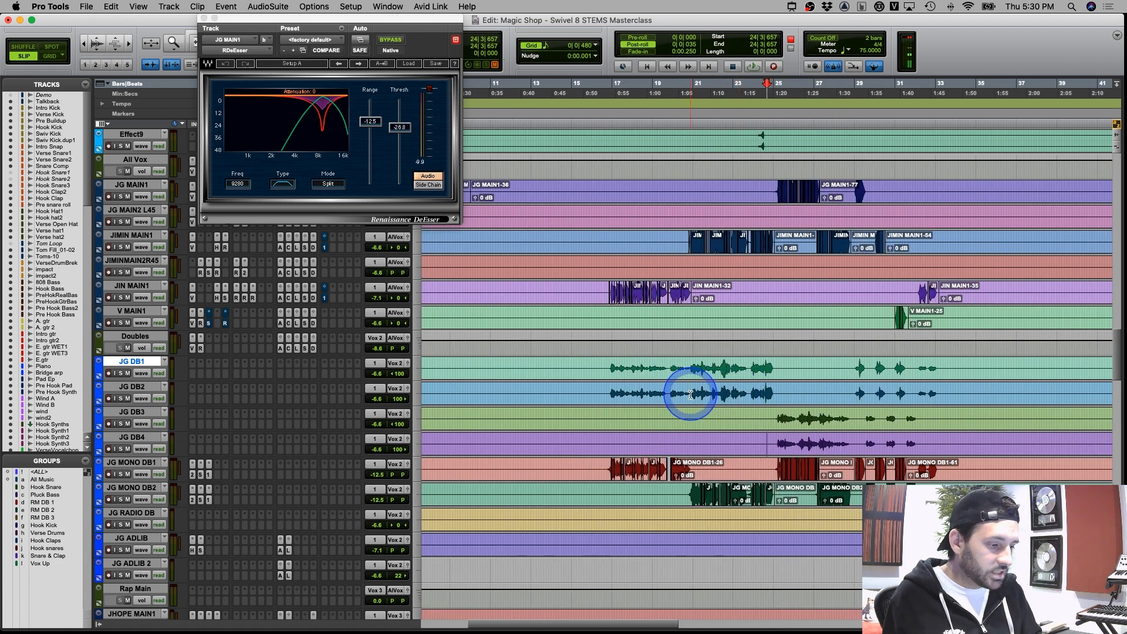
{"action": "left_click_drag", "start_coordinate": [723, 393], "coordinate": [805, 522]}
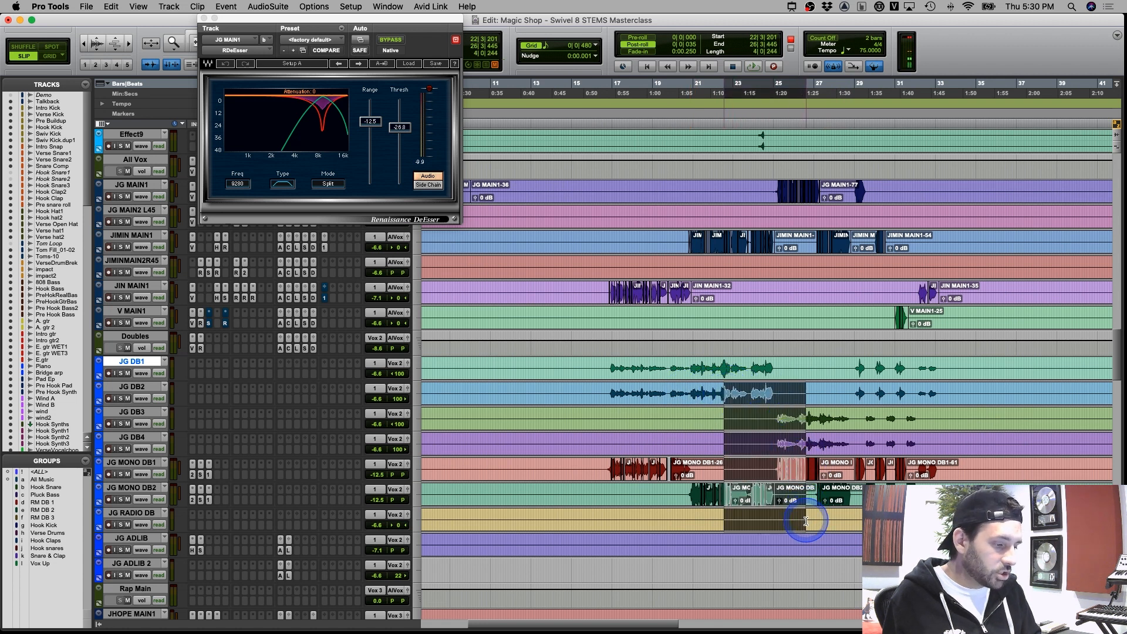
{"action": "left_click", "coordinate": [124, 514], "text": "shift"}
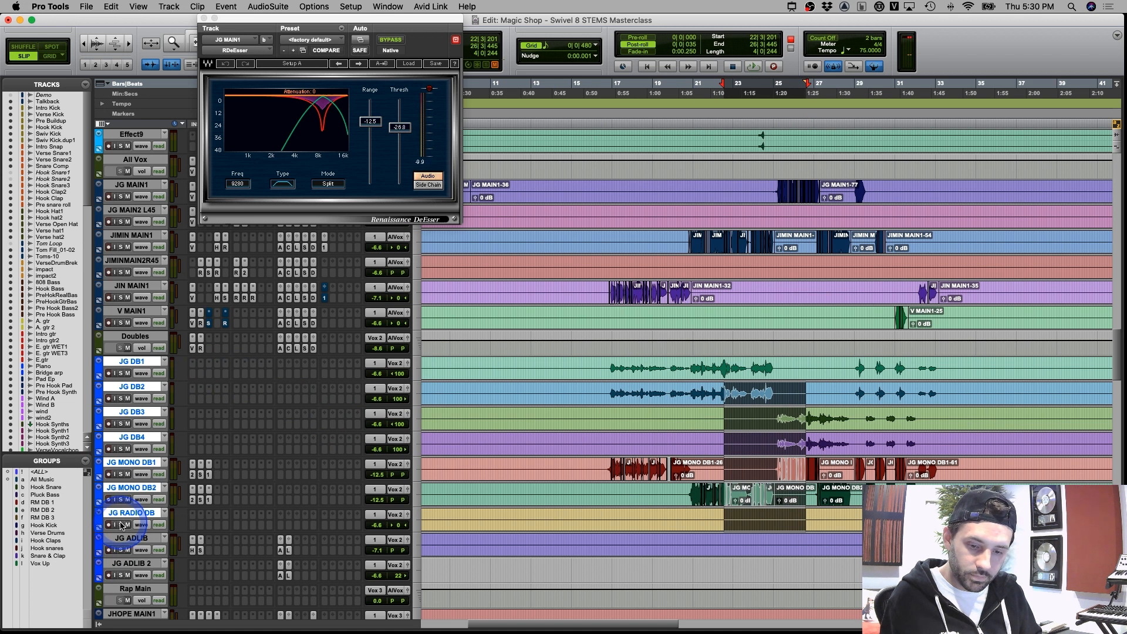
{"action": "left_click", "coordinate": [121, 525]}
{"action": "key", "text": "space"}
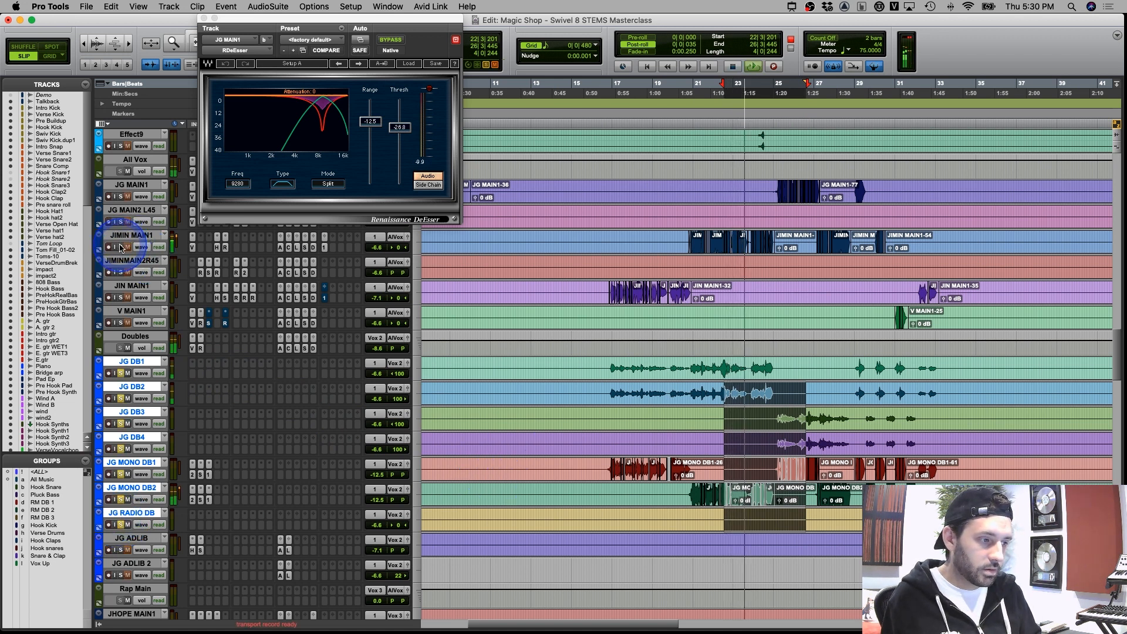
Select the main vocal tracks JG MAIN1 through V MAIN1 and solo them together with the doubles during playback
{"action": "left_click", "coordinate": [127, 183]}
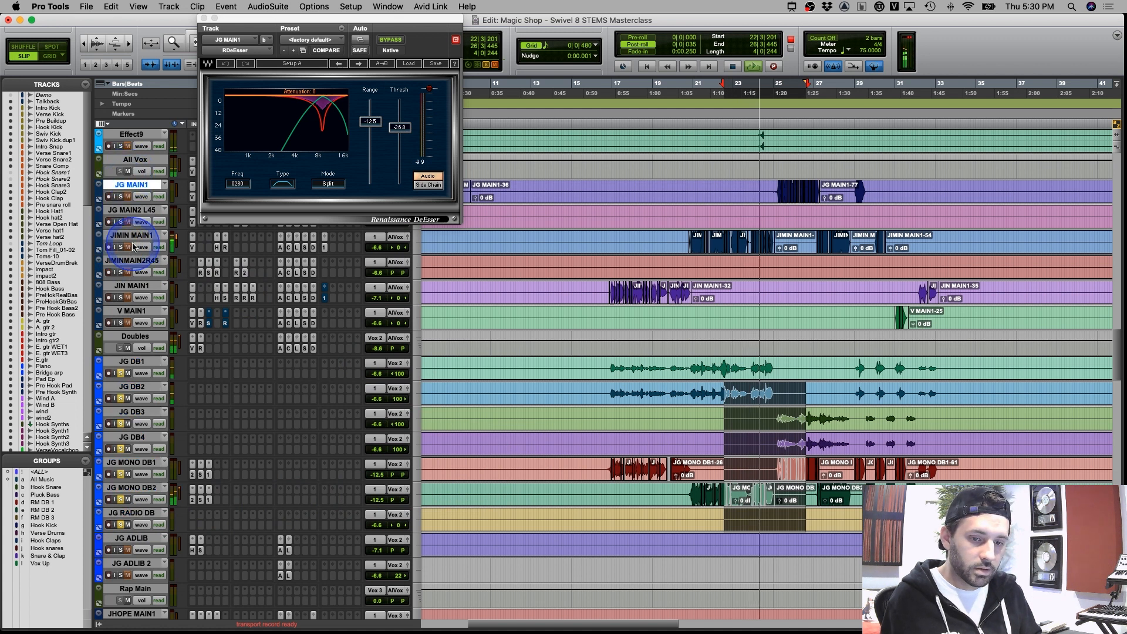
{"action": "left_click", "coordinate": [129, 295]}
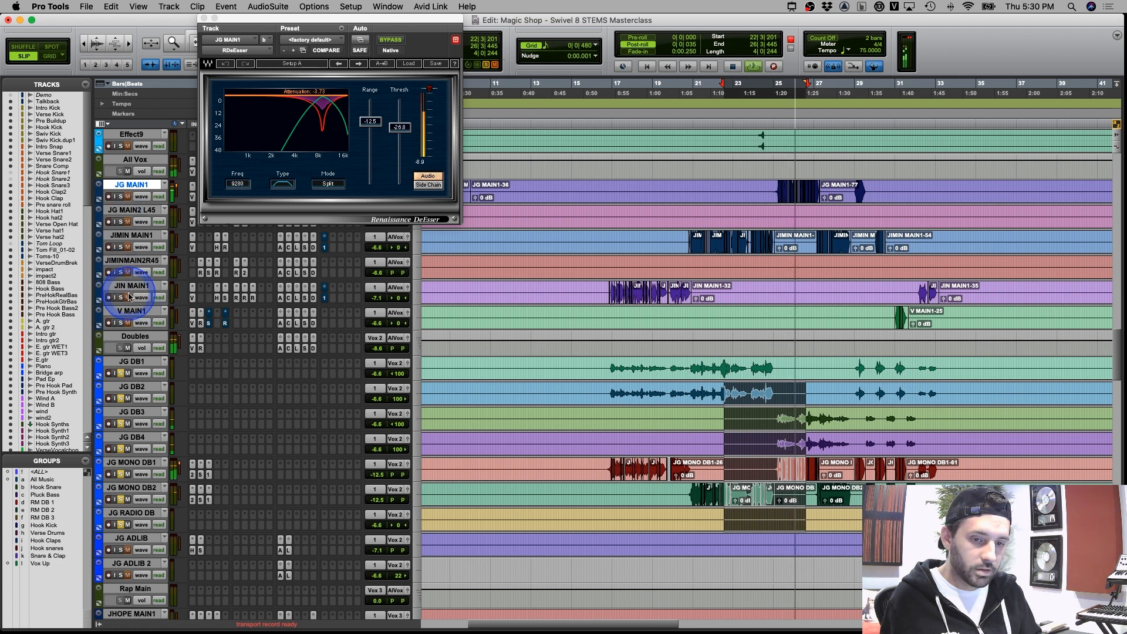
{"action": "left_click", "coordinate": [123, 316], "text": "shift"}
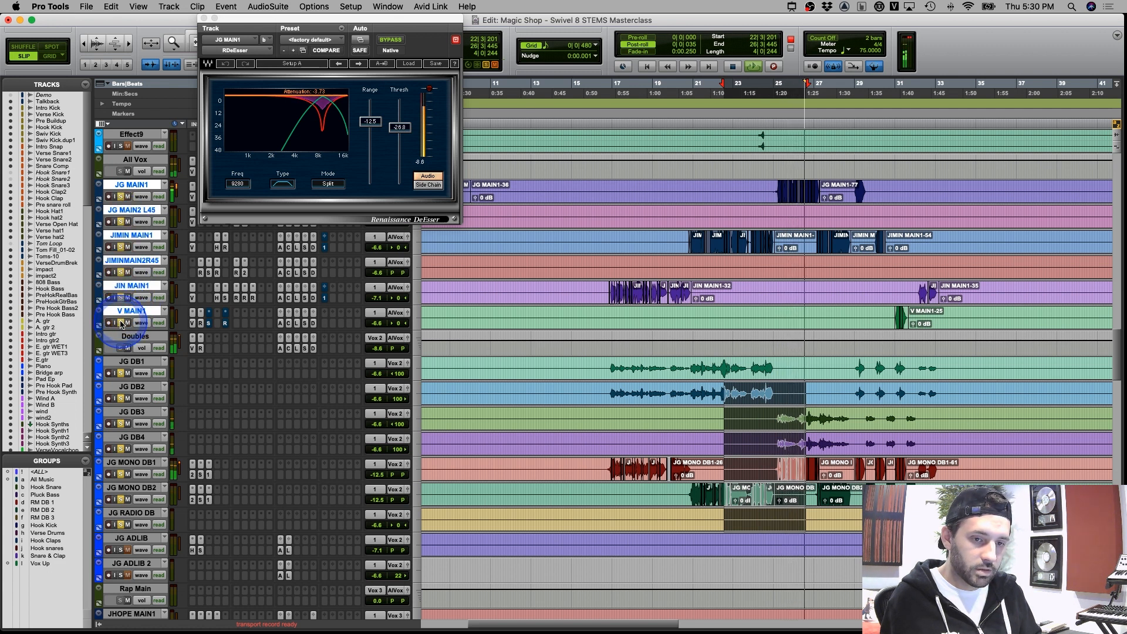
Play the section from just before bar 24, toggling the solo on the selected main vocal tracks to compare them with the doubles
{"action": "key", "text": "space"}
{"action": "left_click", "coordinate": [805, 258]}
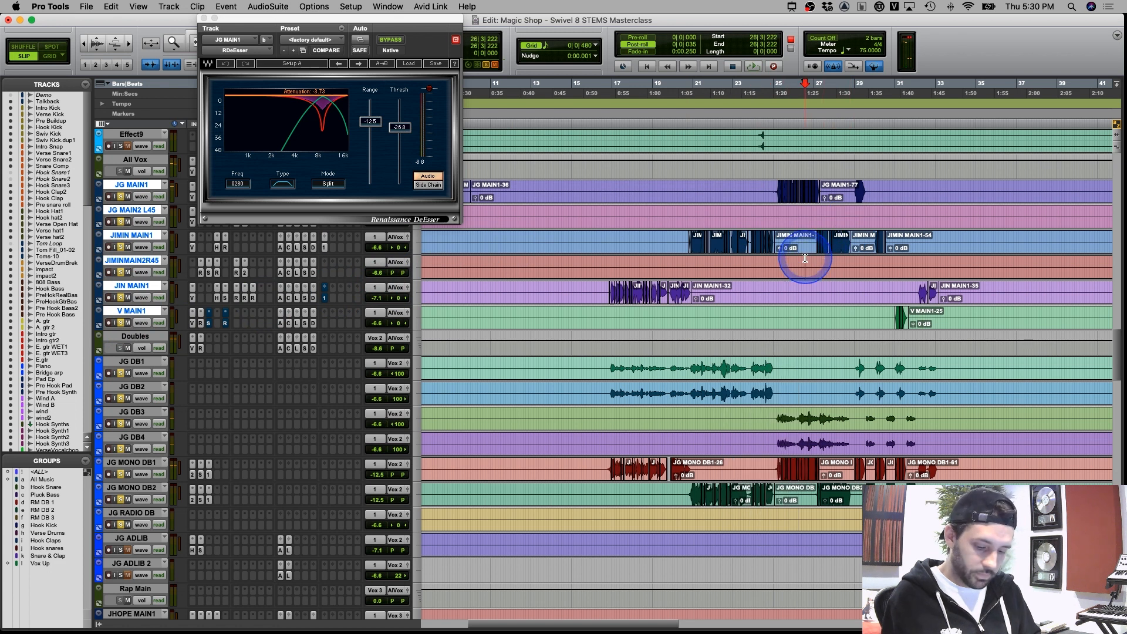
{"action": "key", "text": "t"}
{"action": "key", "text": "t"}
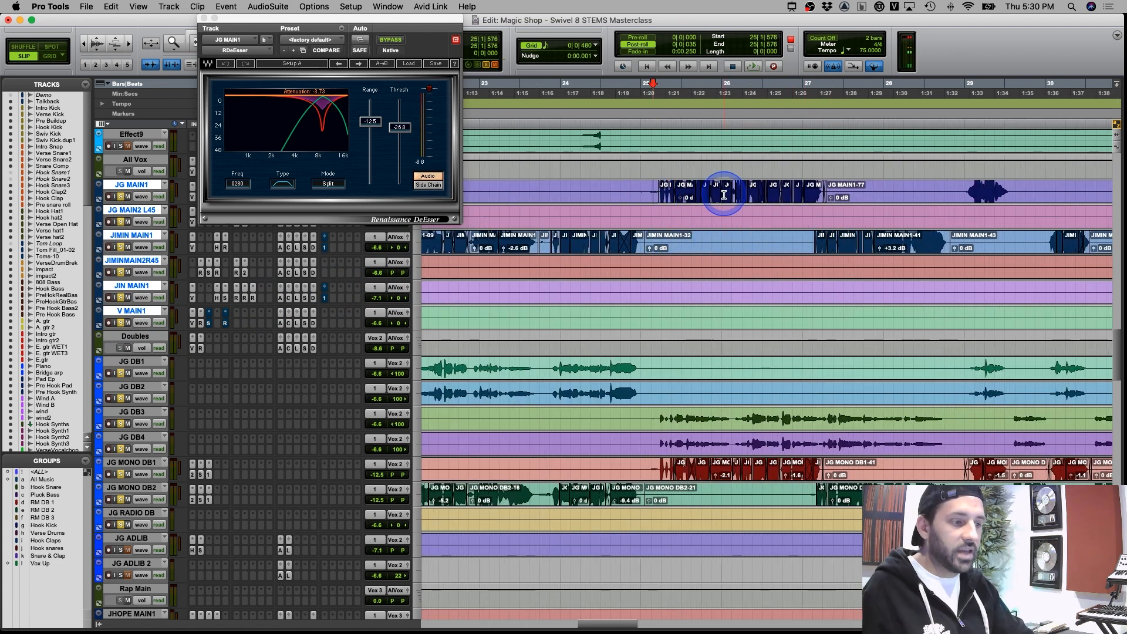
{"action": "left_click", "coordinate": [642, 197]}
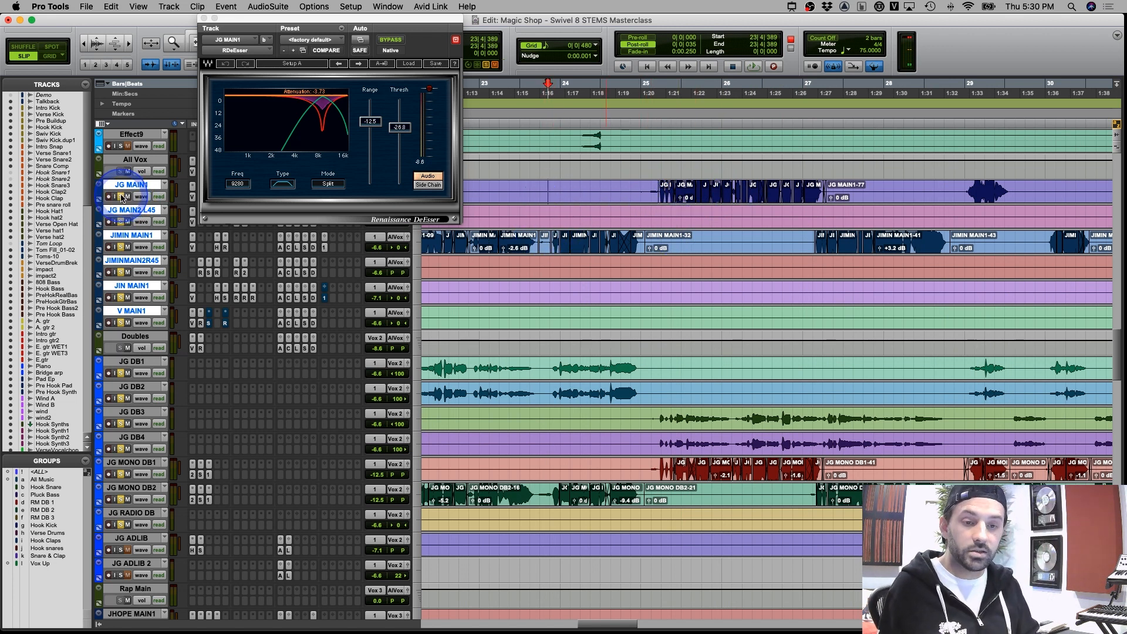
{"action": "key", "text": "space"}
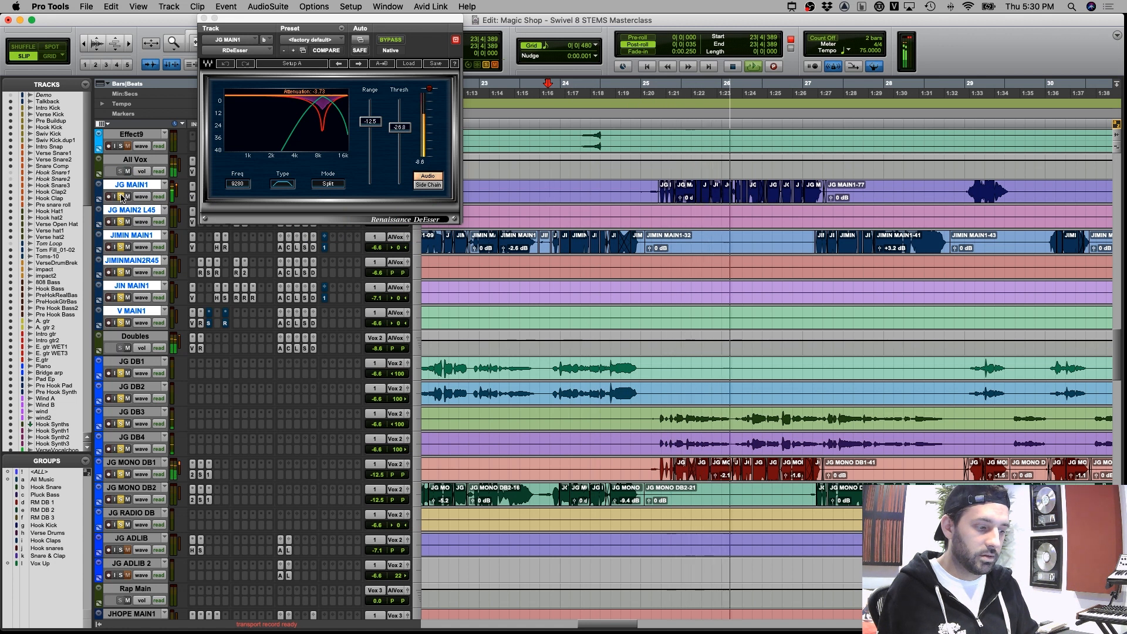
{"action": "left_click", "coordinate": [121, 198]}
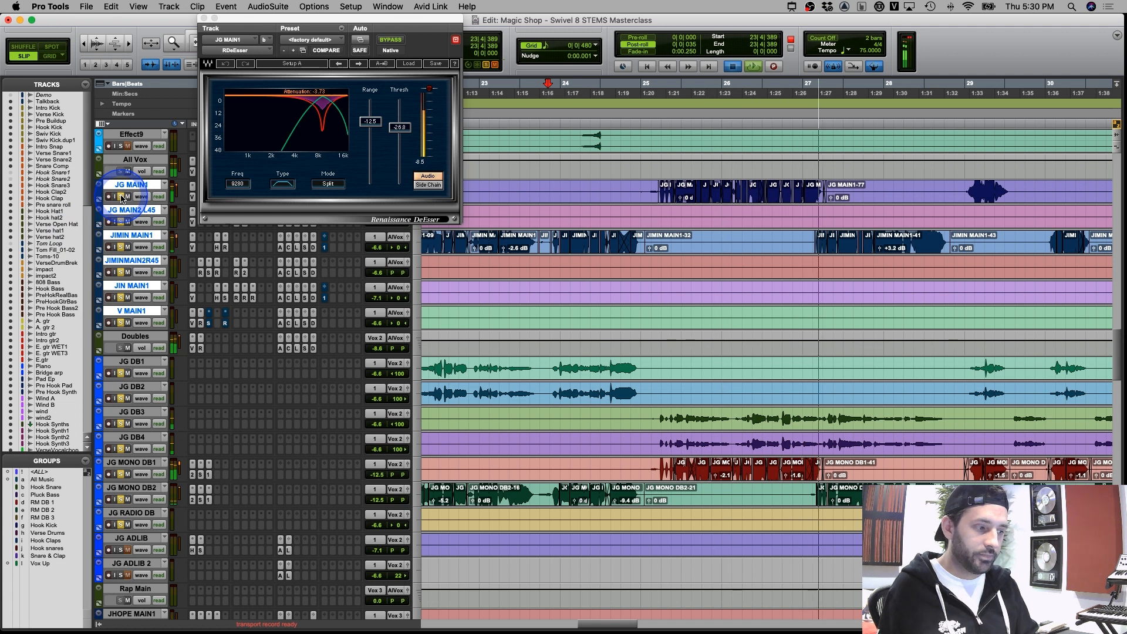
{"action": "key", "text": "space"}
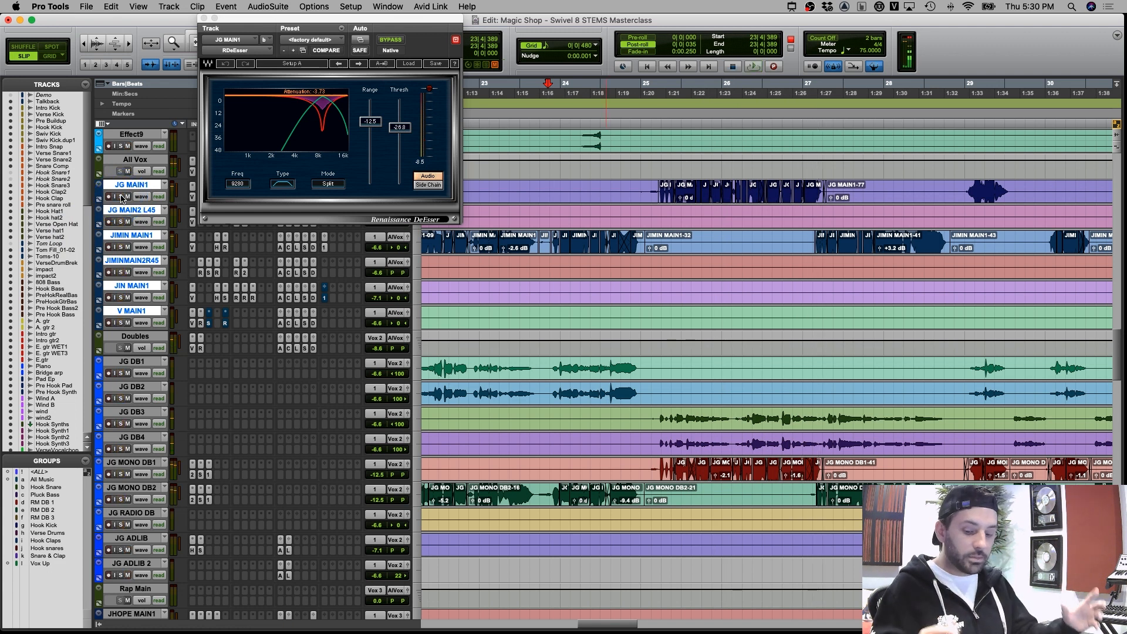
Locate the rap main vocal tracks below the doubles and the RM MAIN1 clips in the first verse
{"action": "key", "text": "r"}
{"action": "left_click", "coordinate": [694, 338]}
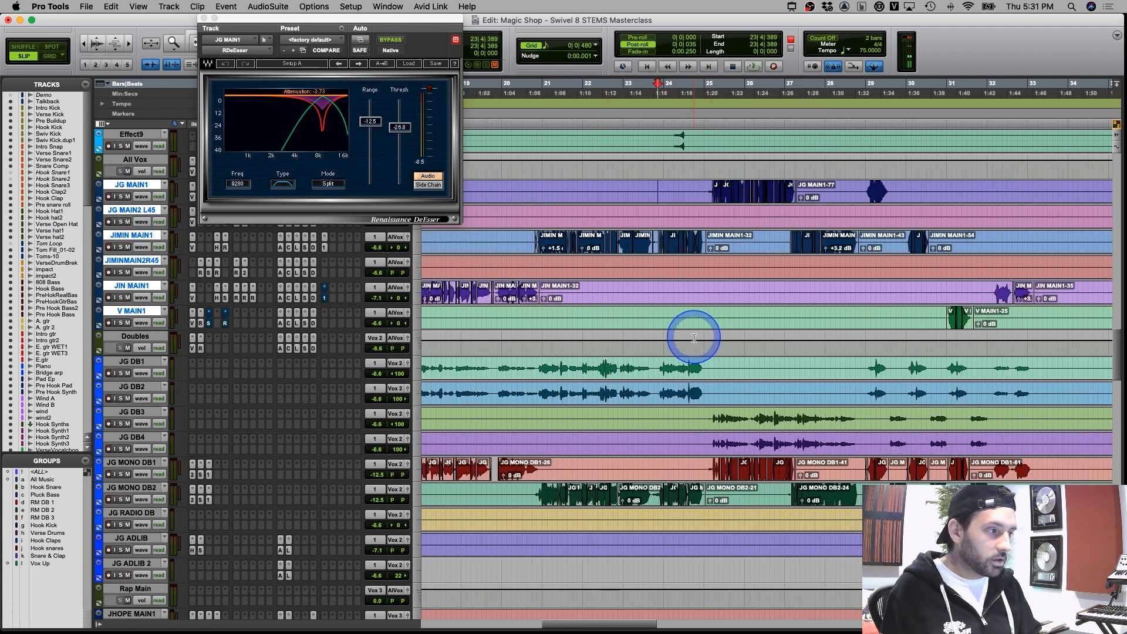
{"action": "key", "text": "r"}
{"action": "scroll", "coordinate": [694, 338], "scroll_direction": "down", "scroll_amount": 4}
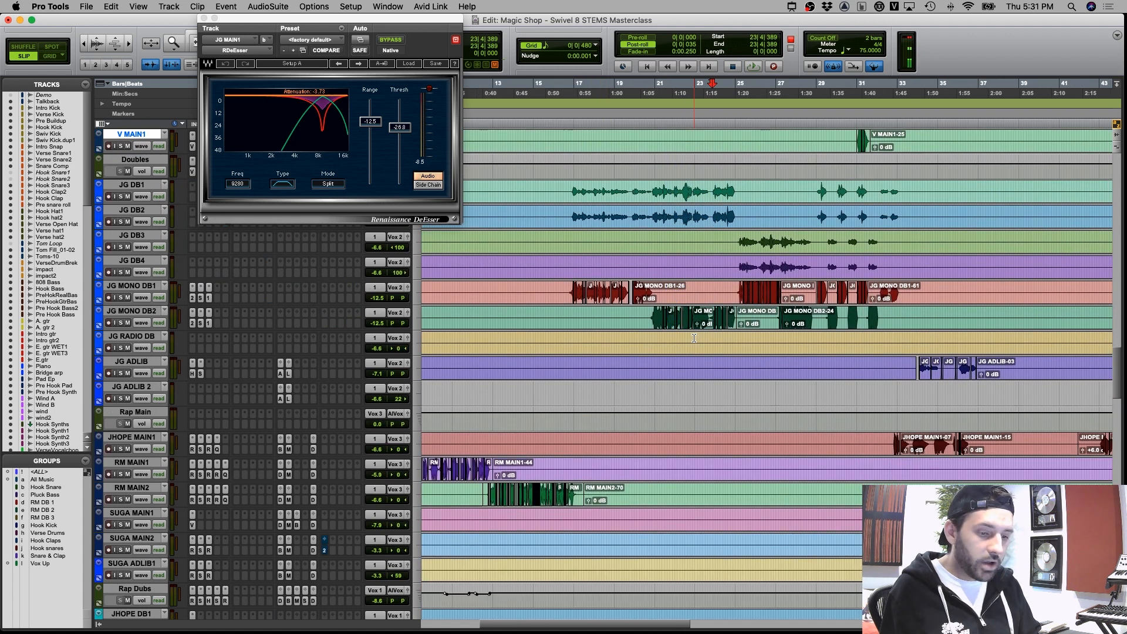
{"action": "left_click", "coordinate": [692, 382]}
{"action": "key", "text": "r"}
{"action": "scroll", "coordinate": [692, 382], "scroll_direction": "down", "scroll_amount": 1}
{"action": "left_click", "coordinate": [529, 446]}
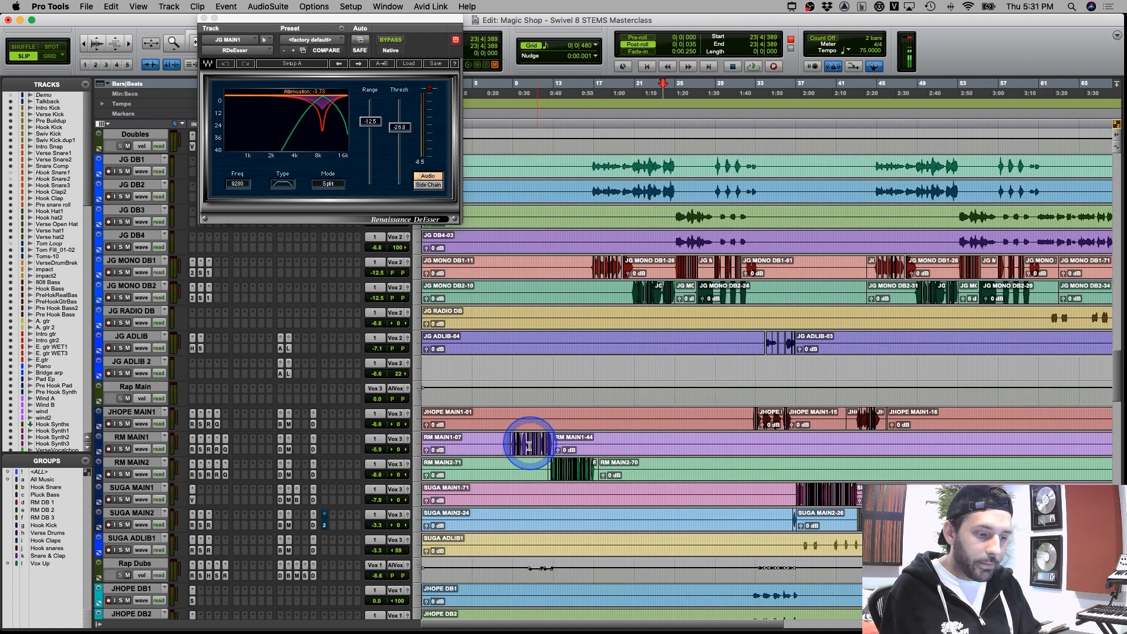
Examine the opening RM MAIN1 clips around bar 9
{"action": "left_click", "coordinate": [535, 445]}
{"action": "key", "text": "t"}
{"action": "key", "text": "t"}
{"action": "key", "text": "t"}
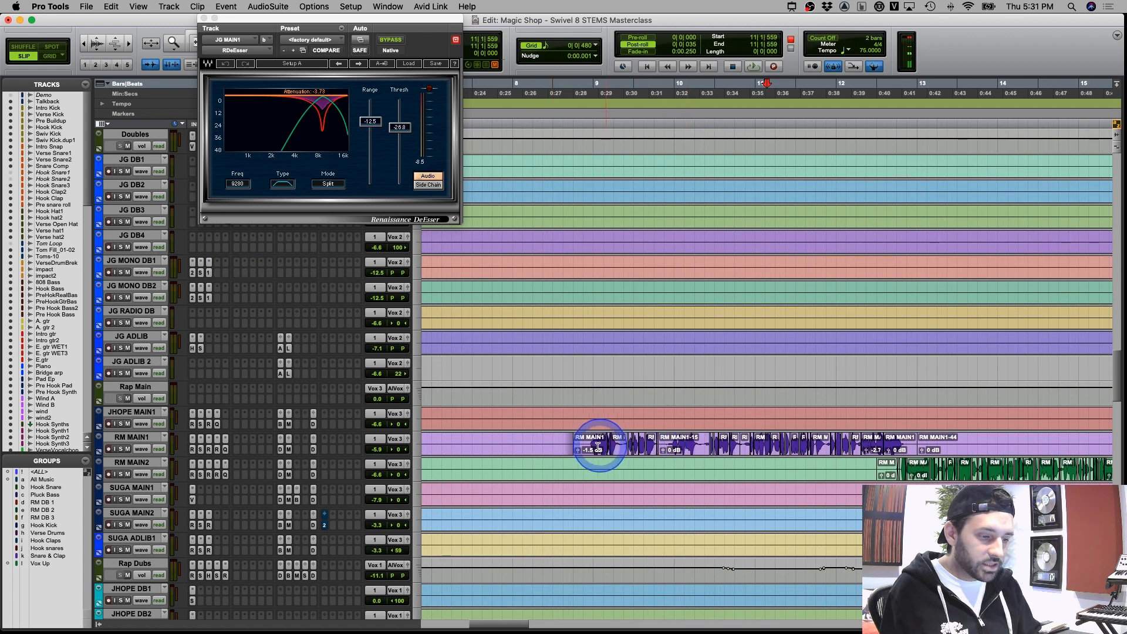
{"action": "left_click", "coordinate": [584, 444]}
{"action": "scroll", "coordinate": [584, 444], "scroll_direction": "right", "scroll_amount": 2}
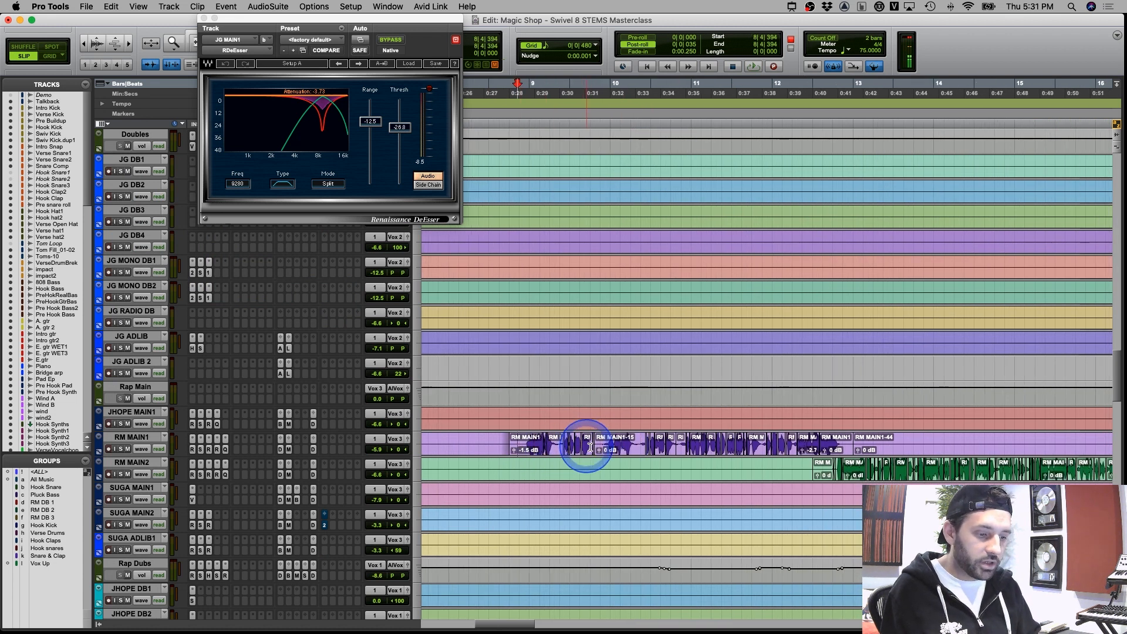
{"action": "left_click", "coordinate": [578, 448]}
{"action": "key", "text": "t"}
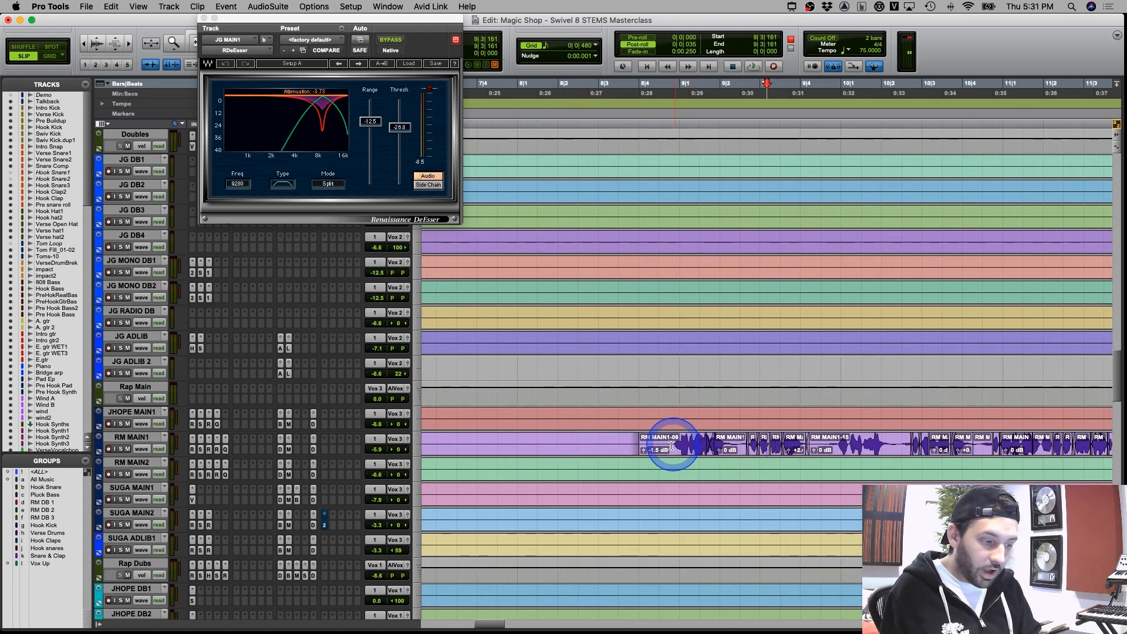
{"action": "left_click_drag", "start_coordinate": [662, 447], "coordinate": [771, 451]}
{"action": "left_click", "coordinate": [749, 450]}
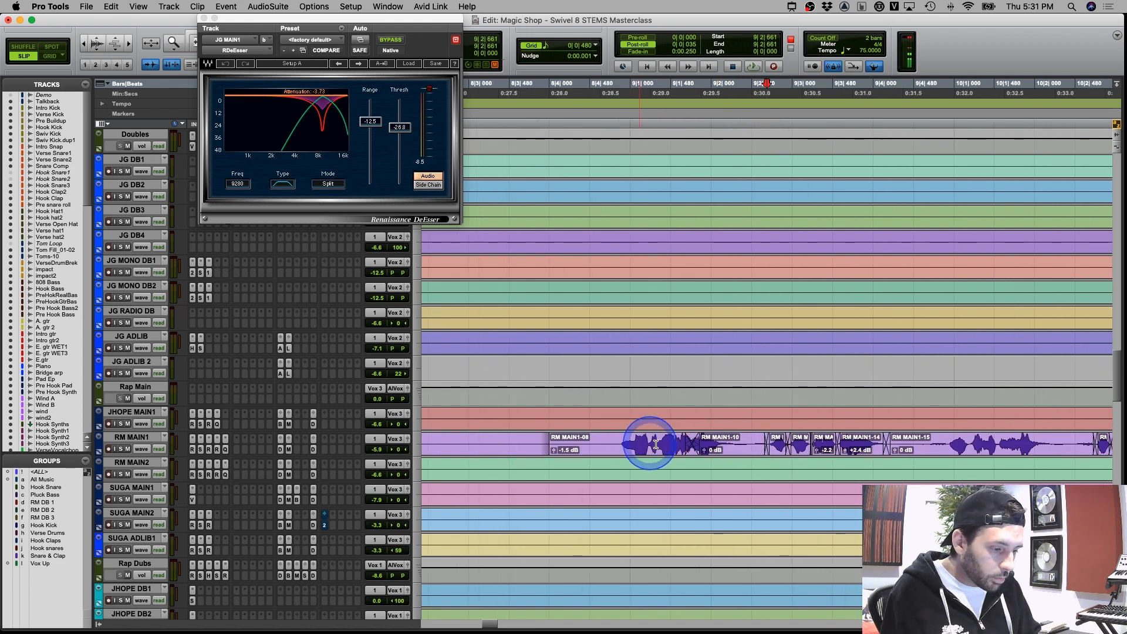
Inspect the clip gain changes and crossfades between the RM MAIN1 clips up close through bars 9 and 10
{"action": "left_click", "coordinate": [785, 450]}
{"action": "key", "text": "t"}
{"action": "key", "text": "t"}
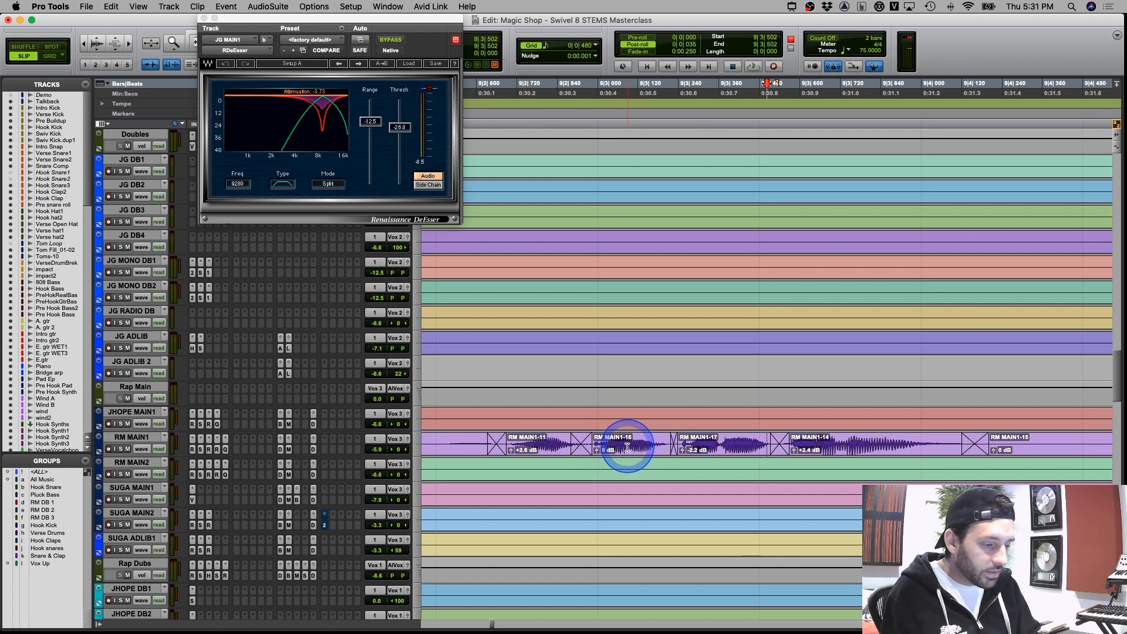
{"action": "scroll", "coordinate": [781, 446], "scroll_direction": "right", "scroll_amount": 10}
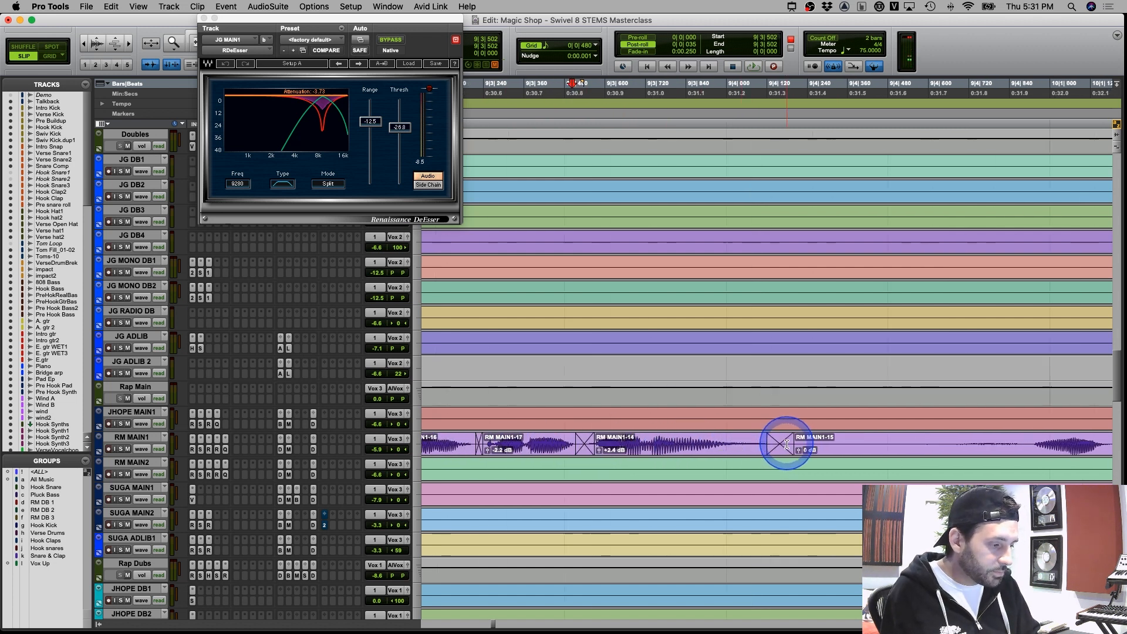
{"action": "scroll", "coordinate": [787, 446], "scroll_direction": "right", "scroll_amount": 3}
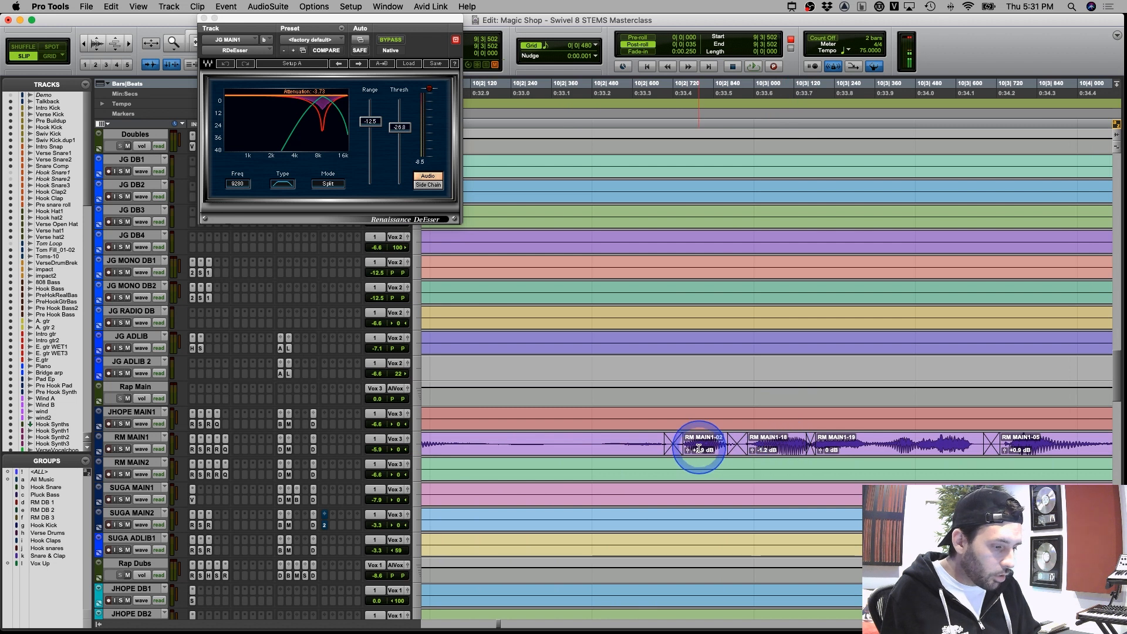
{"action": "scroll", "coordinate": [755, 446], "scroll_direction": "right", "scroll_amount": 3}
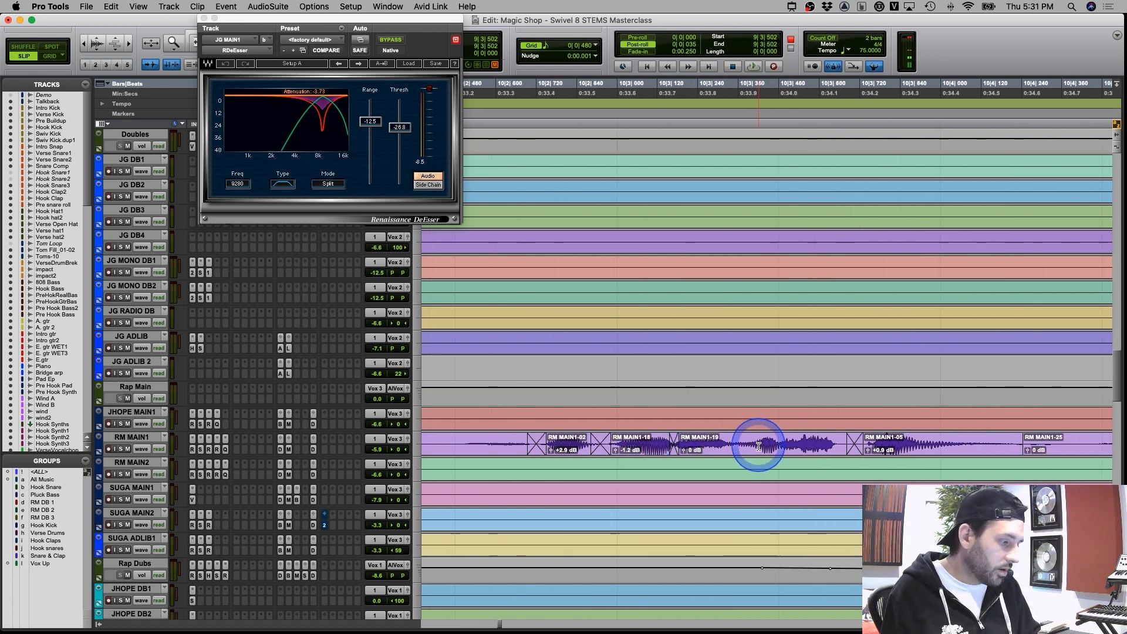
{"action": "scroll", "coordinate": [886, 450], "scroll_direction": "down", "scroll_amount": 6}
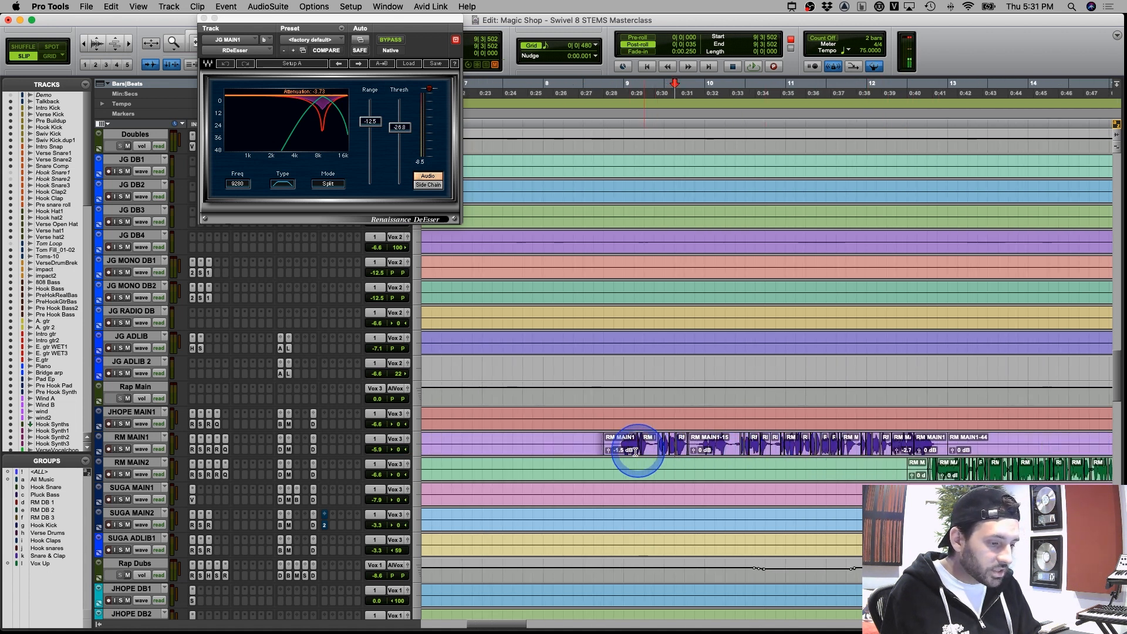
Highlight the RM MAIN1 clips from about bar 9 to 13 and place the cursor on the opening clip
{"action": "left_click_drag", "start_coordinate": [614, 445], "coordinate": [947, 446]}
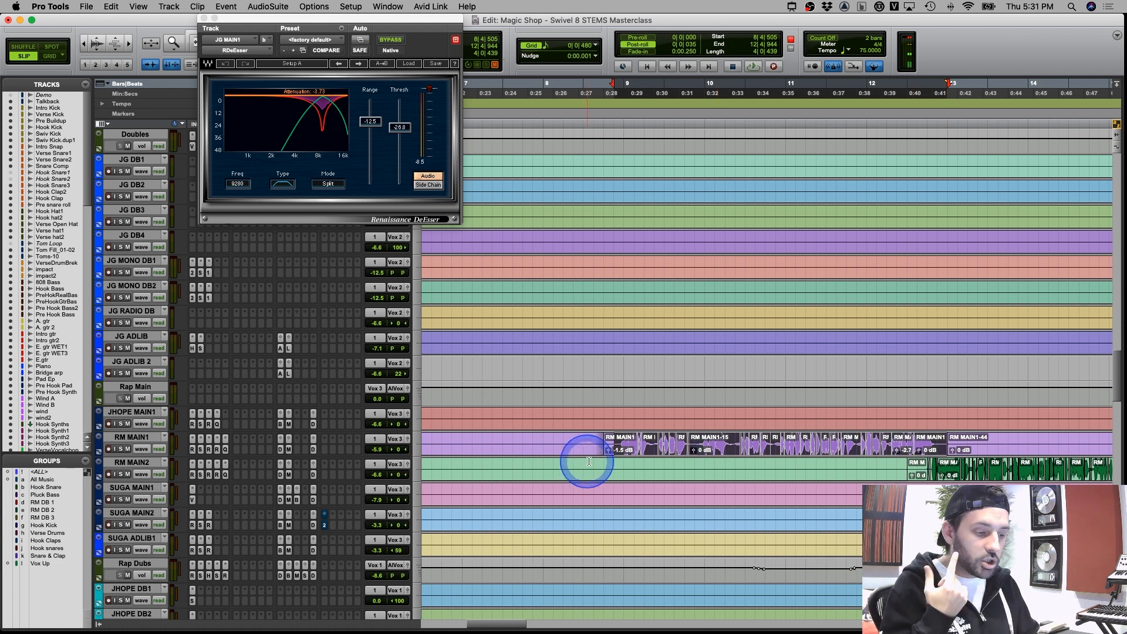
{"action": "left_click", "coordinate": [616, 448]}
{"action": "left_click", "coordinate": [617, 448]}
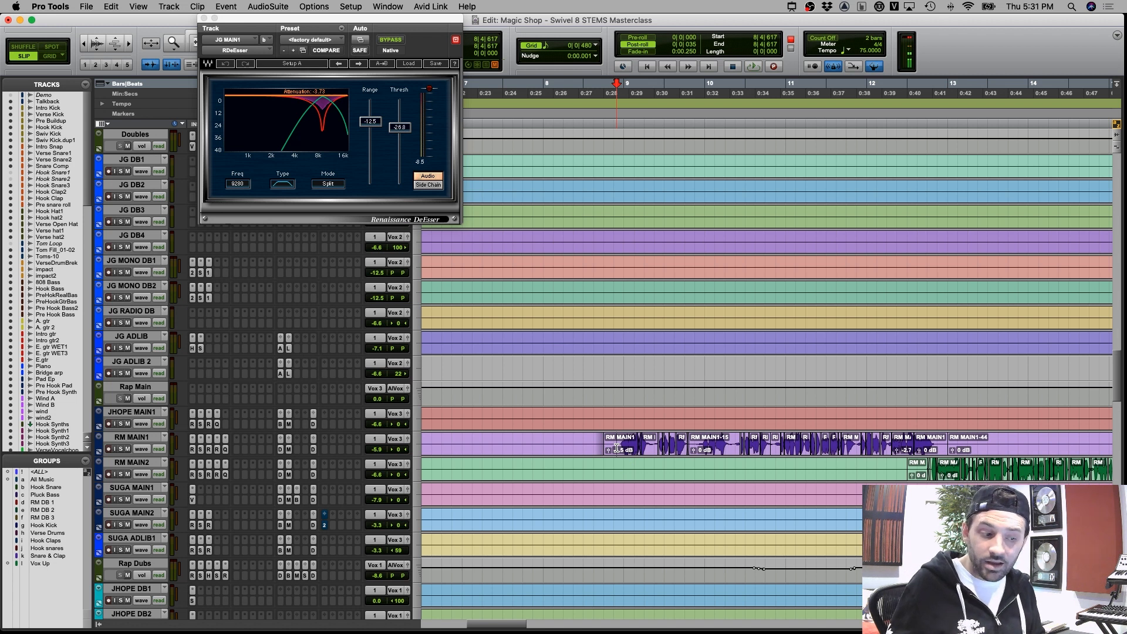
{"action": "left_click", "coordinate": [623, 447]}
{"action": "left_click", "coordinate": [661, 438]}
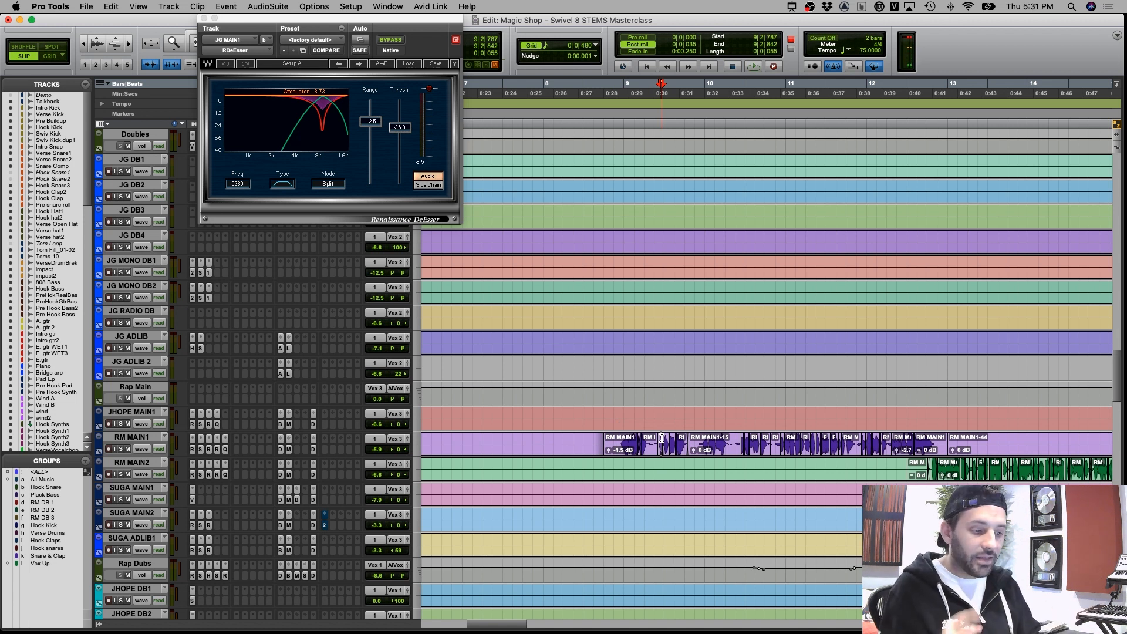
{"action": "left_click", "coordinate": [603, 445]}
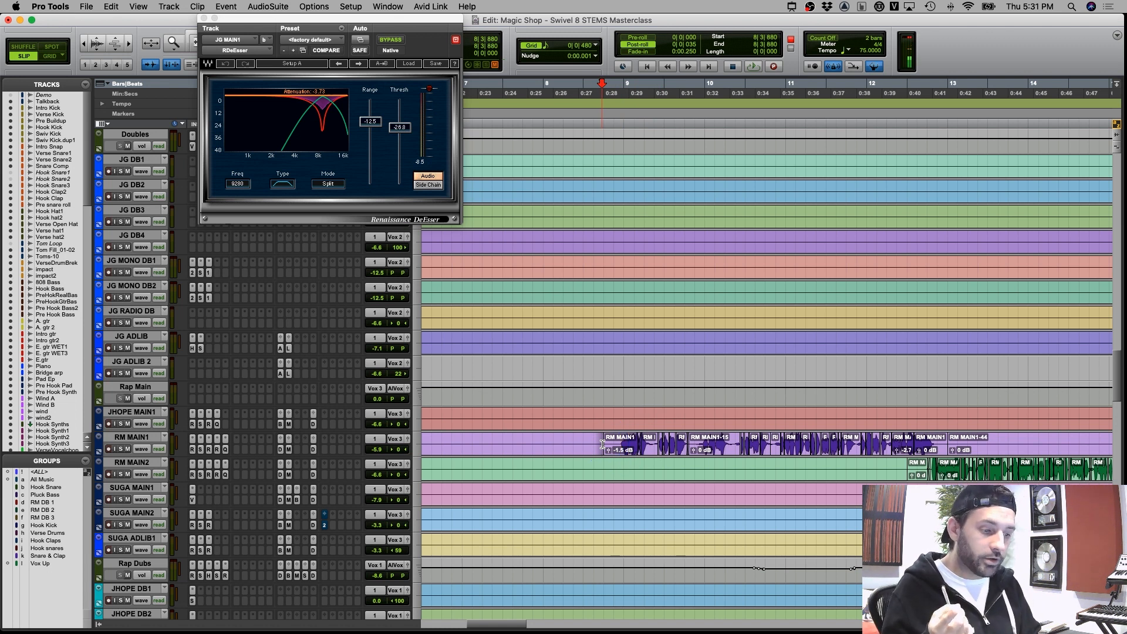
{"action": "left_click", "coordinate": [624, 445]}
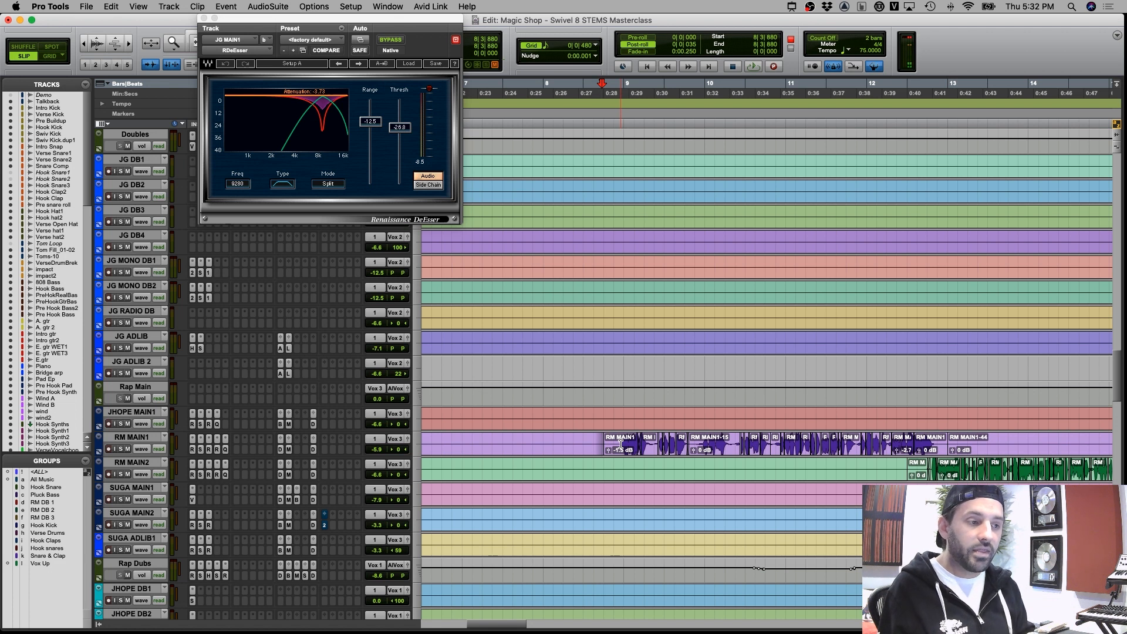
{"action": "key", "text": "super+bracketleft"}
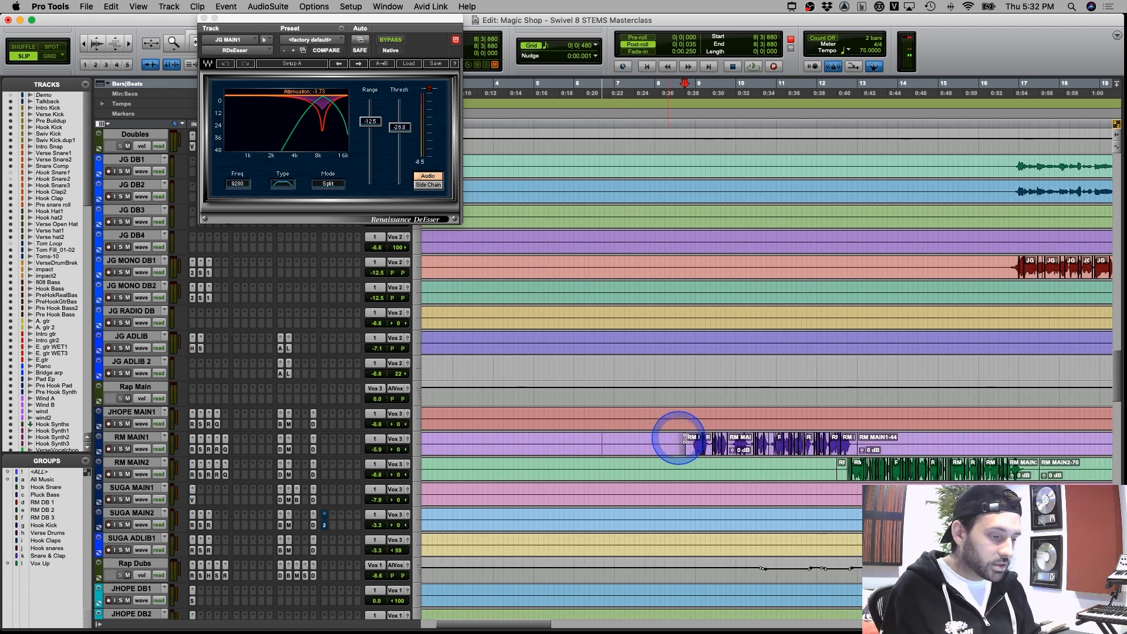
{"action": "left_click", "coordinate": [695, 441]}
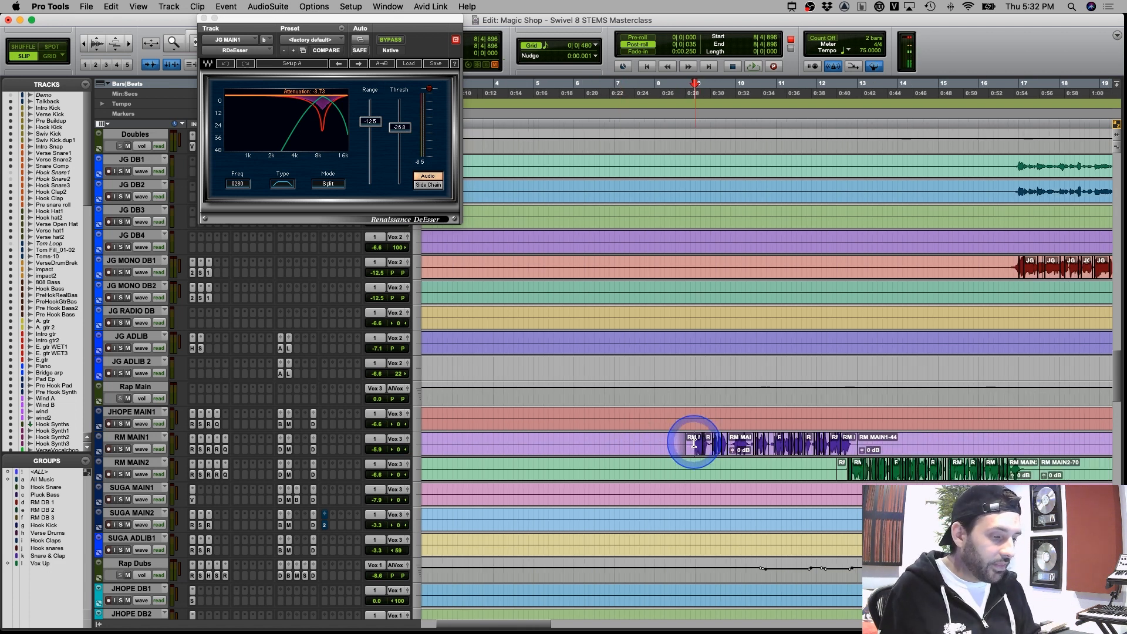
Review RM MAIN1's first RDeEsser and SSLChannel inserts, moving the plug-in window clear of the insert slots
{"action": "left_click", "coordinate": [193, 450]}
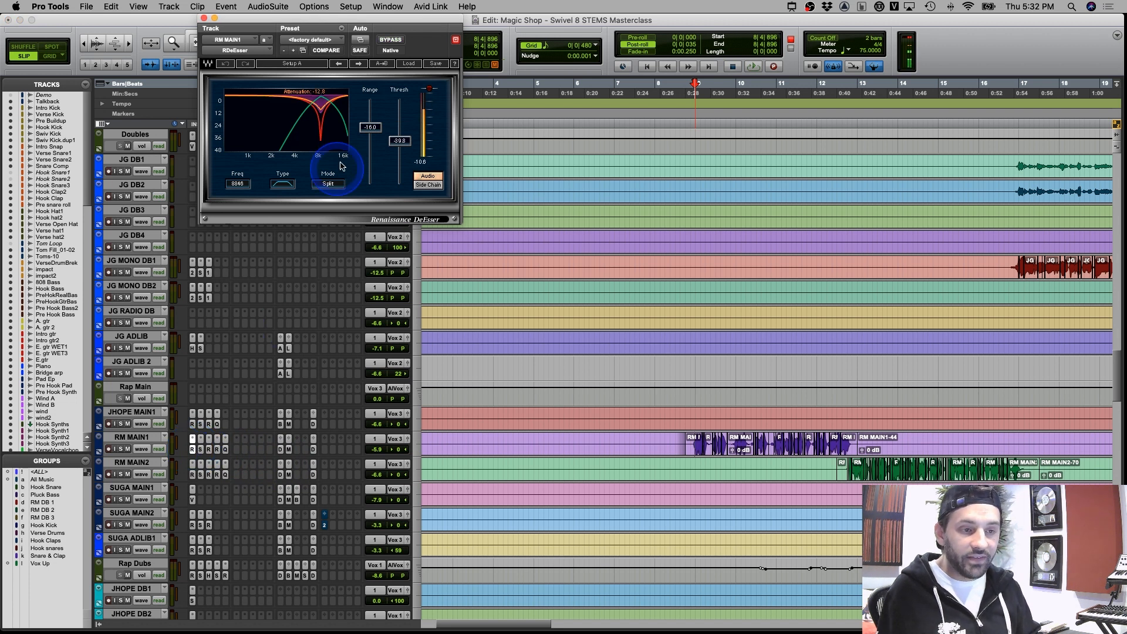
{"action": "left_click", "coordinate": [311, 320]}
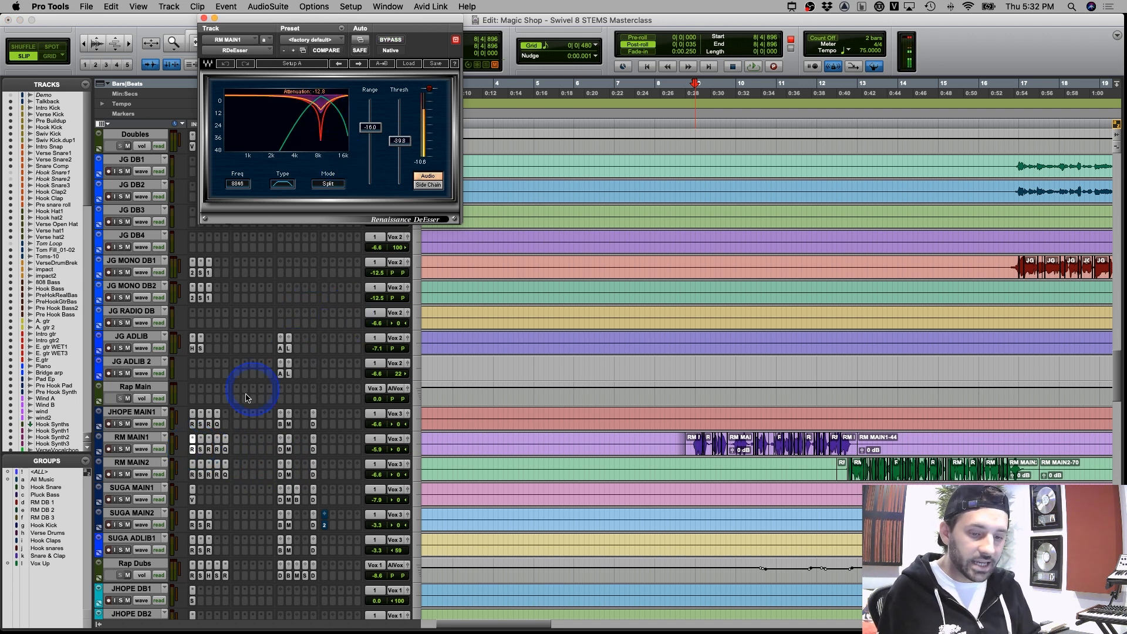
{"action": "left_click", "coordinate": [200, 450]}
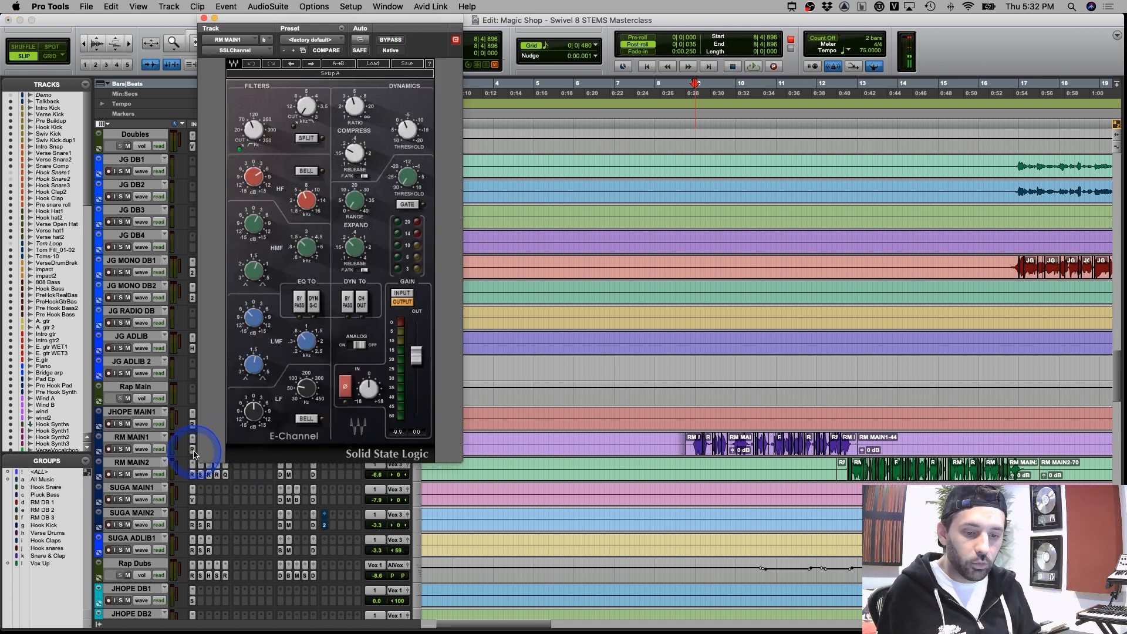
{"action": "left_click_drag", "start_coordinate": [247, 18], "coordinate": [369, 17]}
{"action": "left_click", "coordinate": [388, 198]}
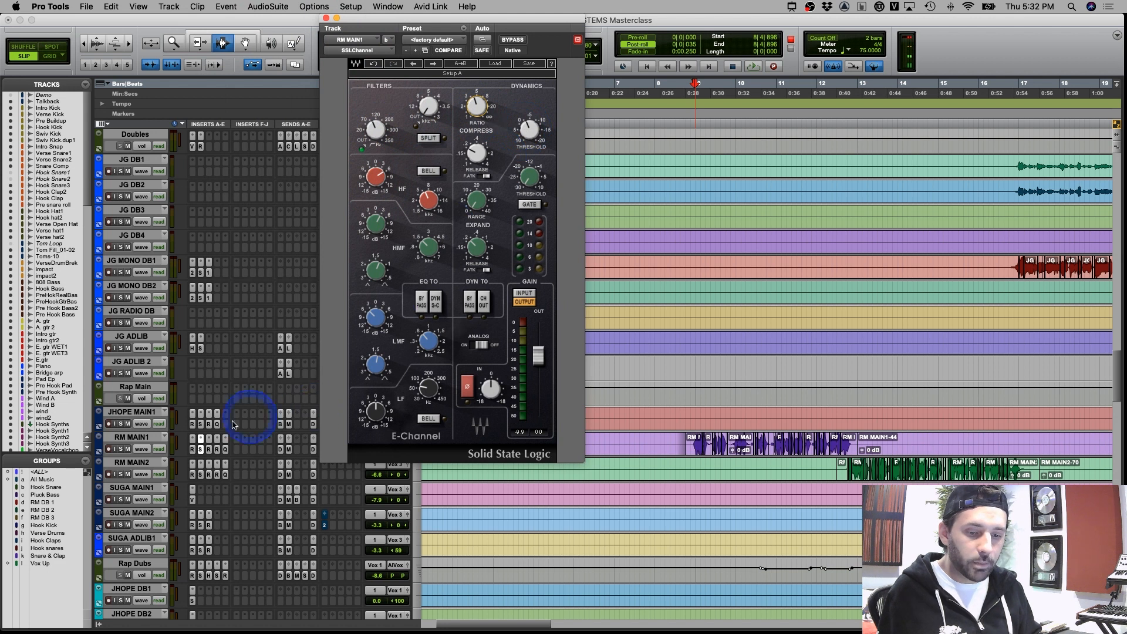
Review the RVox compressor and the second RDeEsser on RM MAIN1
{"action": "left_click", "coordinate": [208, 449]}
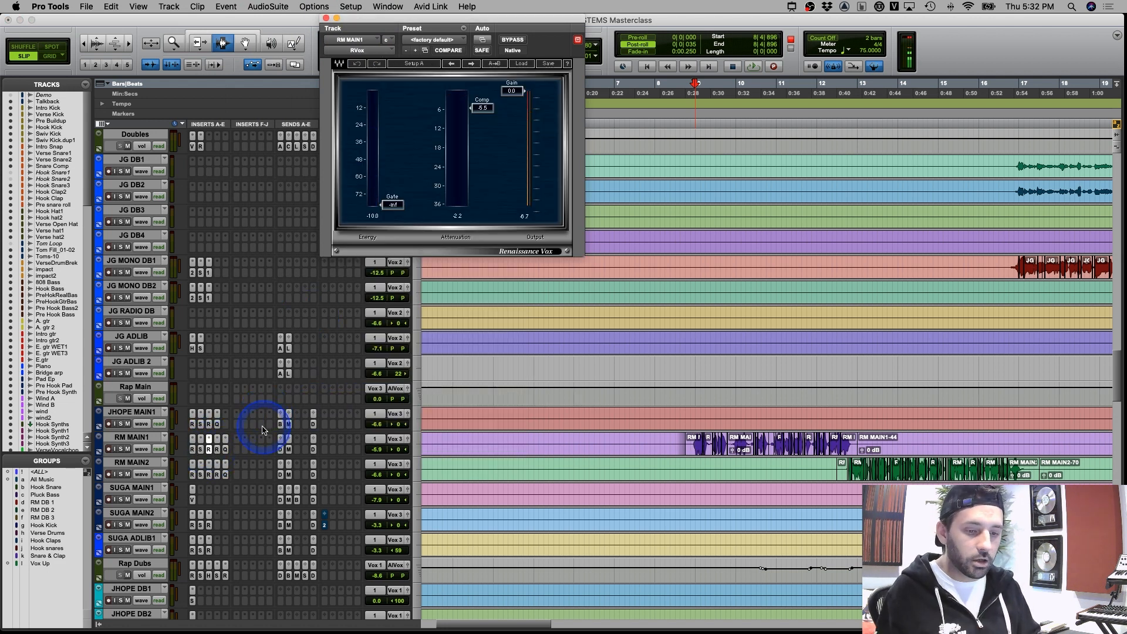
{"action": "left_click", "coordinate": [217, 450]}
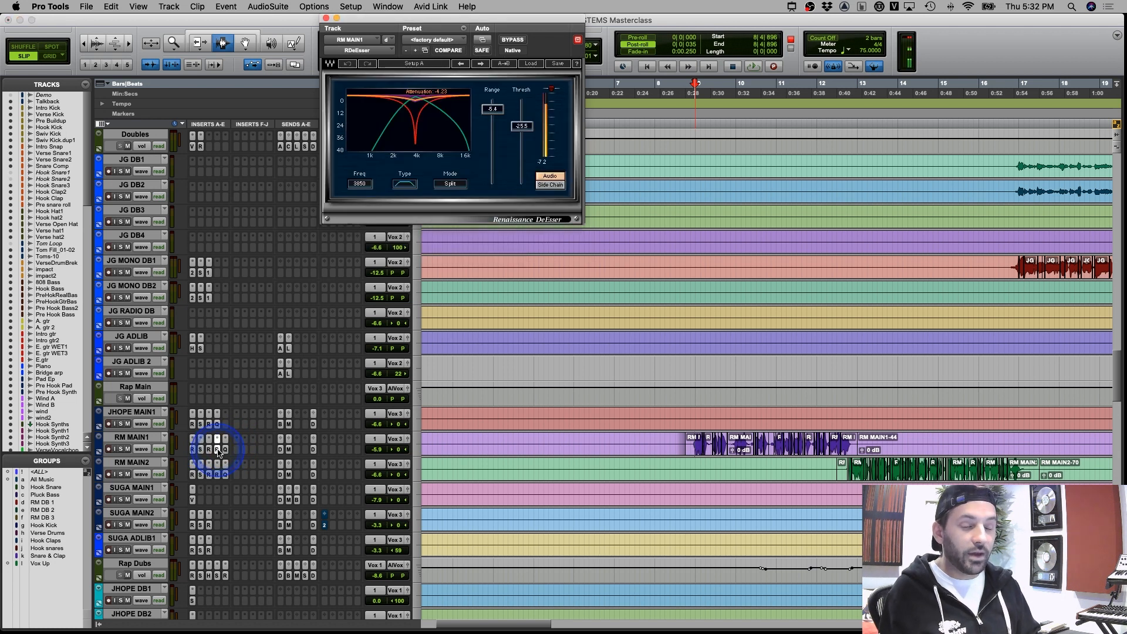
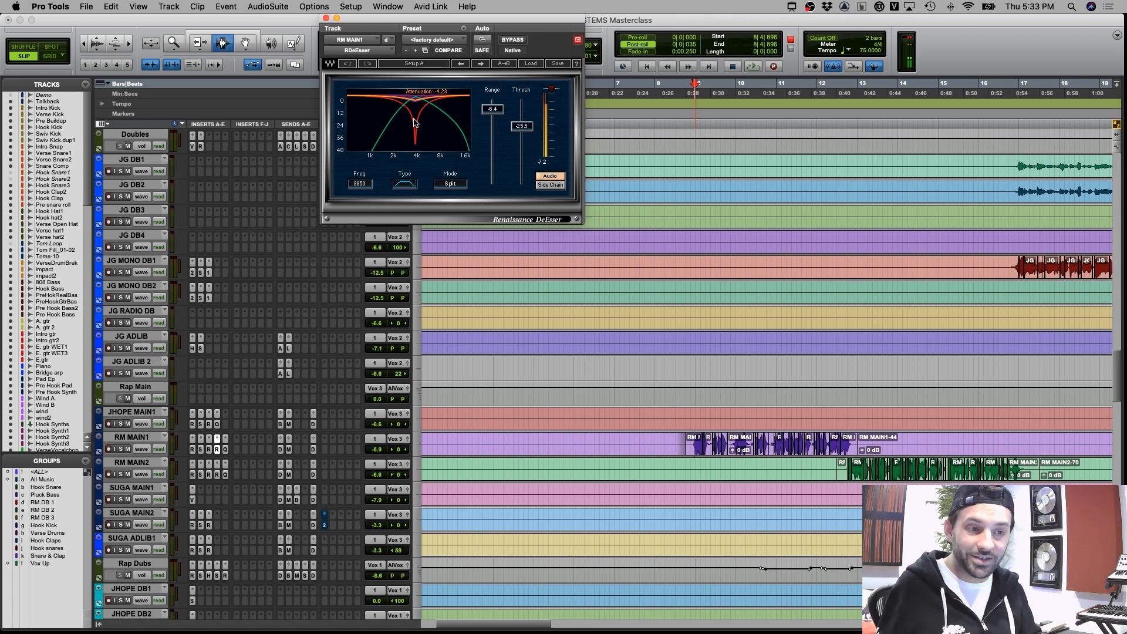
{"action": "left_click", "coordinate": [255, 267]}
Review the high-shelf boost in RM MAIN1's FabFilter Pro-Q 2 and close the plug-in window
{"action": "left_click", "coordinate": [226, 450]}
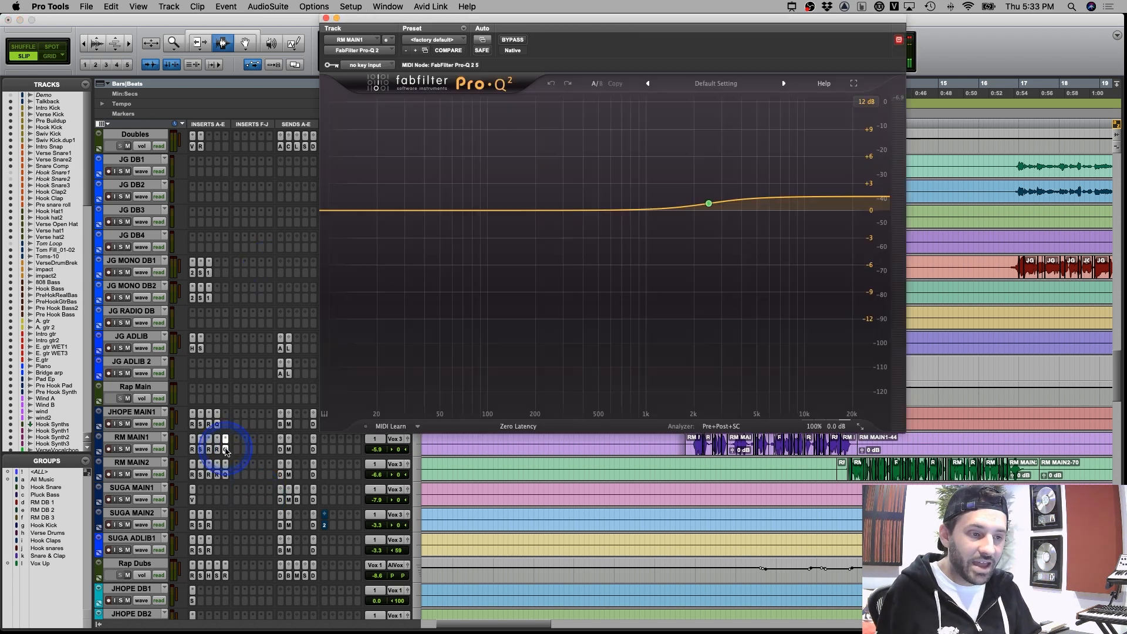
{"action": "left_click", "coordinate": [772, 217]}
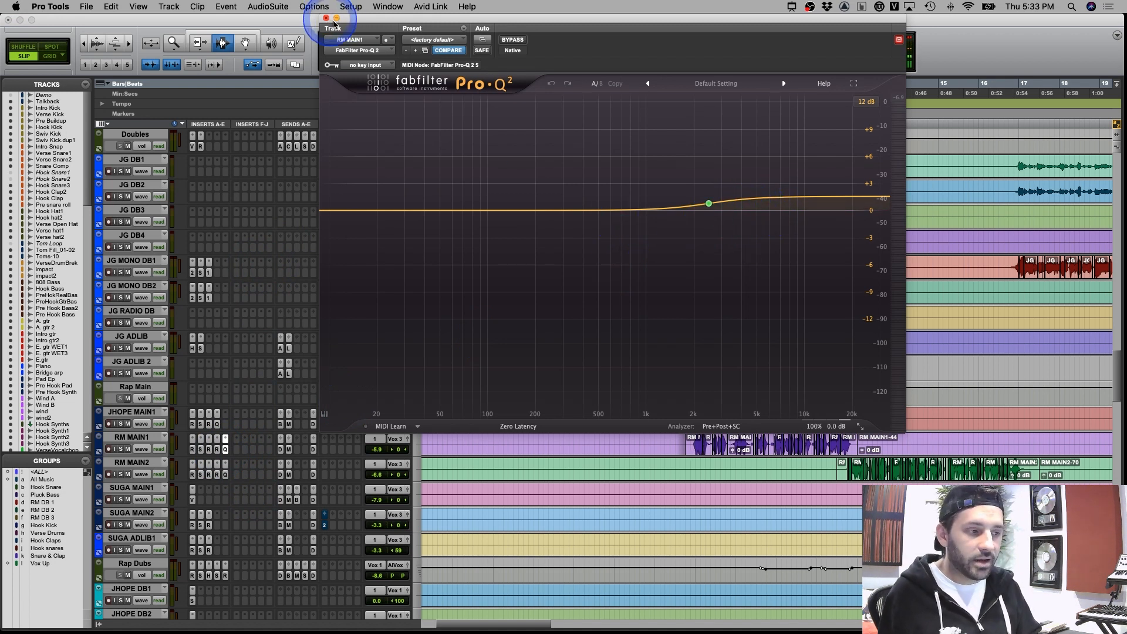
{"action": "left_click", "coordinate": [750, 199]}
{"action": "left_click", "coordinate": [326, 18]}
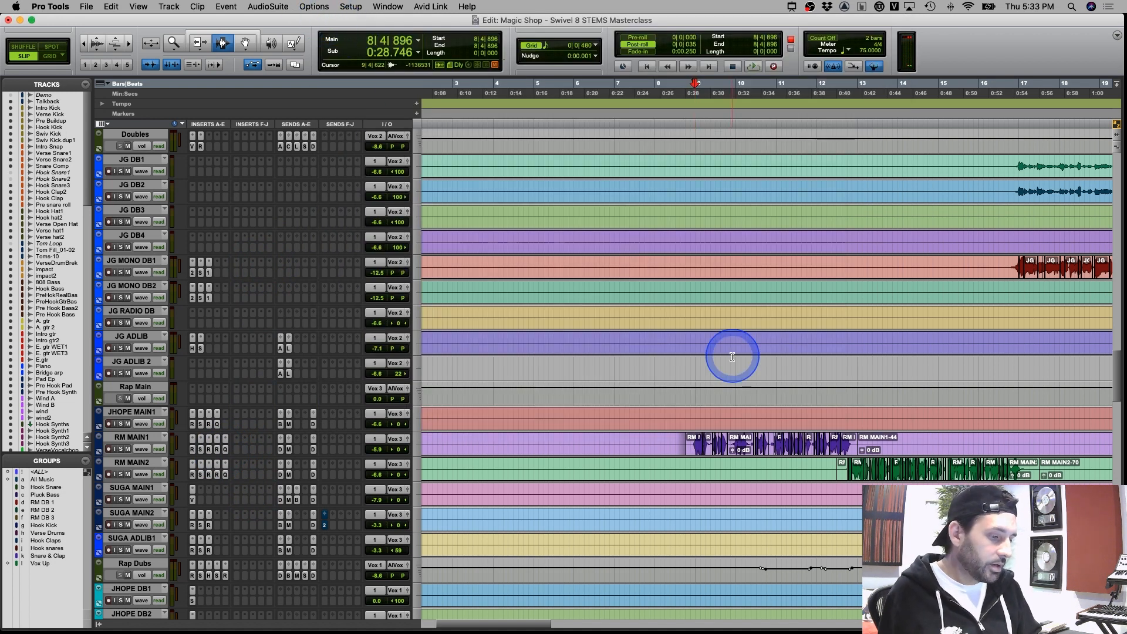
Place the cursor on RM MAIN1's opening clip, open its Doubler send, bypass all its inserts and mute all its sends
{"action": "left_click", "coordinate": [691, 449]}
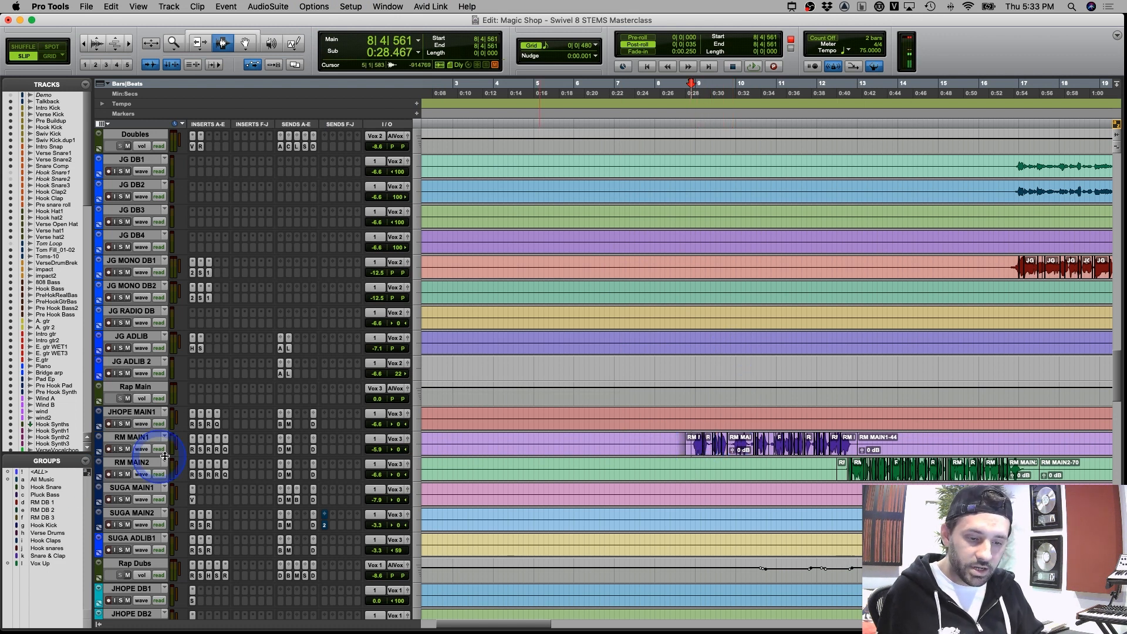
{"action": "left_click", "coordinate": [282, 449]}
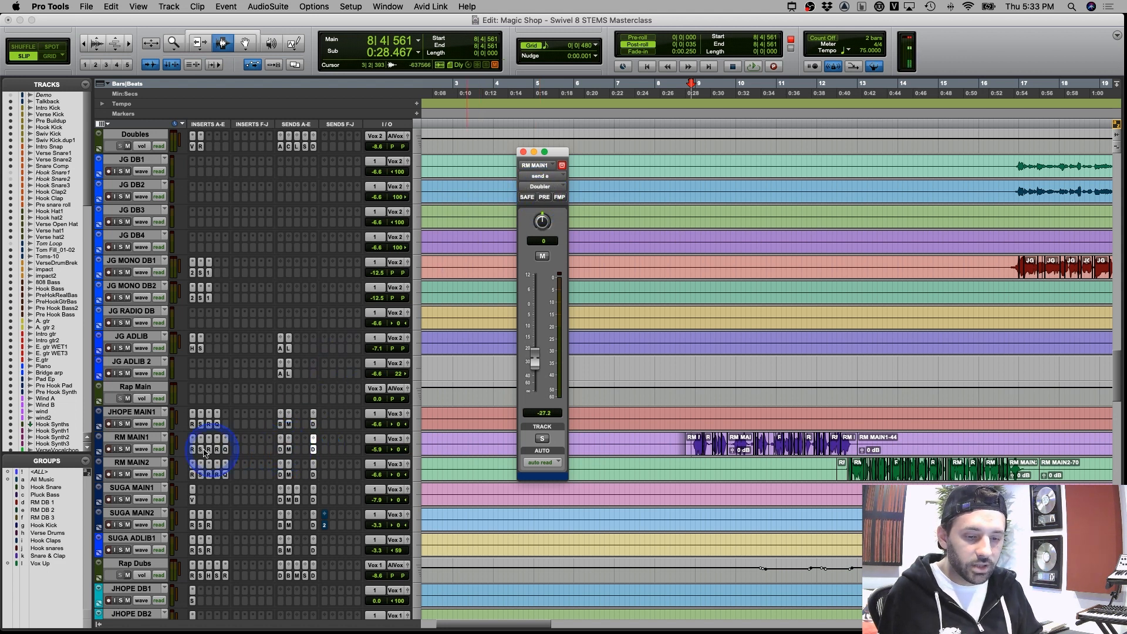
{"action": "left_click_drag", "start_coordinate": [194, 450], "coordinate": [275, 454]}
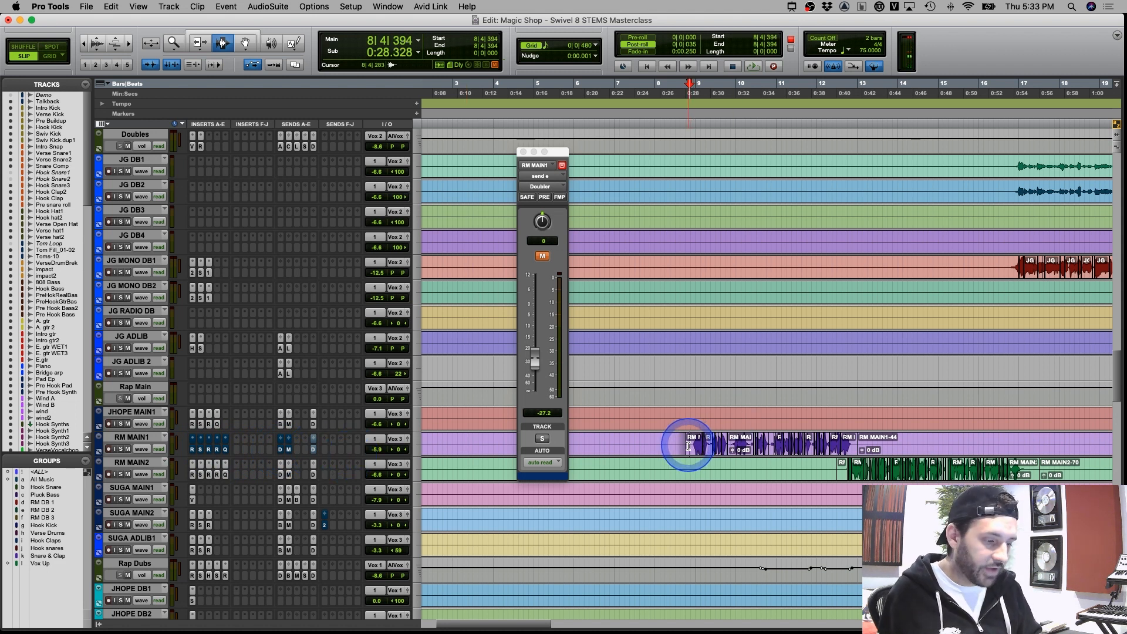
Play RM MAIN1 soloed from its opening clip, re-enabling its five inserts one after another
{"action": "key", "text": "space"}
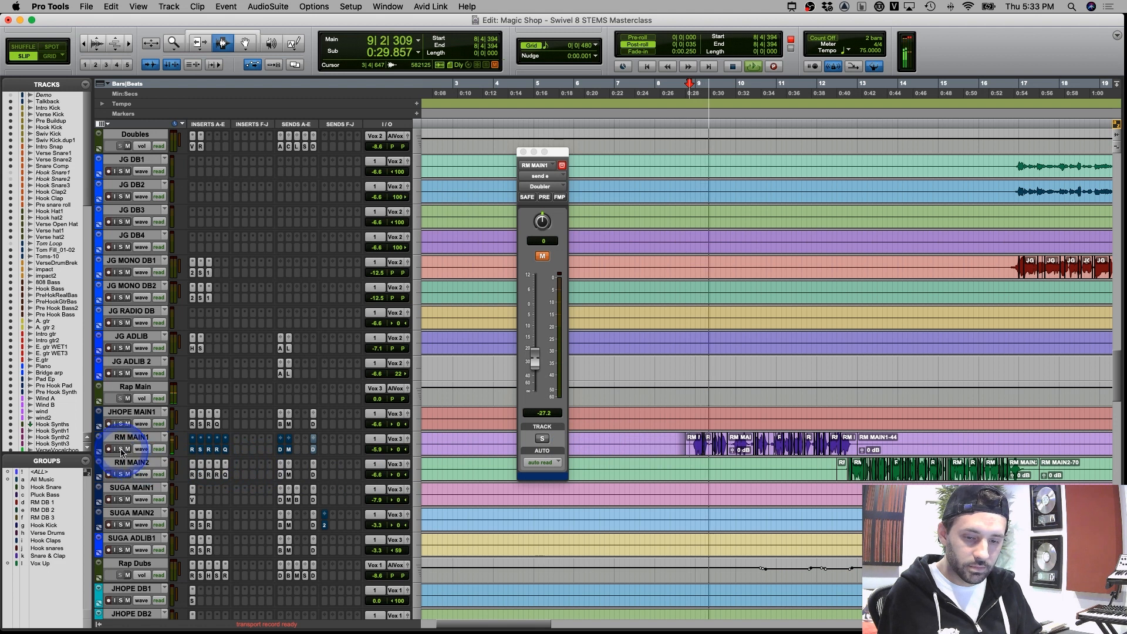
{"action": "left_click", "coordinate": [121, 449]}
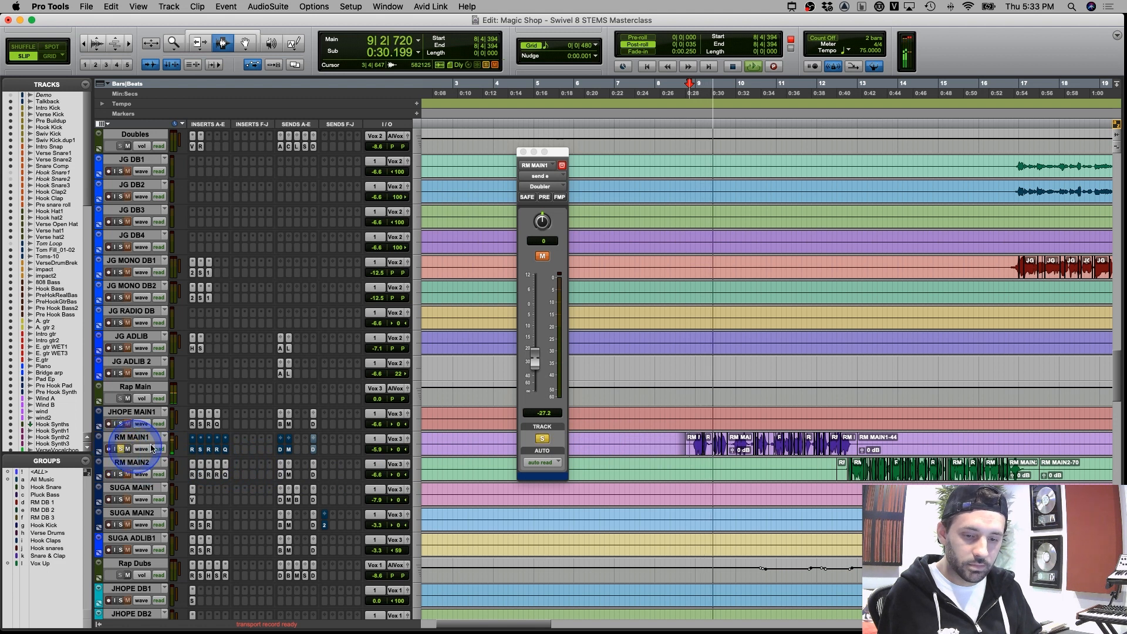
{"action": "left_click", "coordinate": [200, 449], "text": "super"}
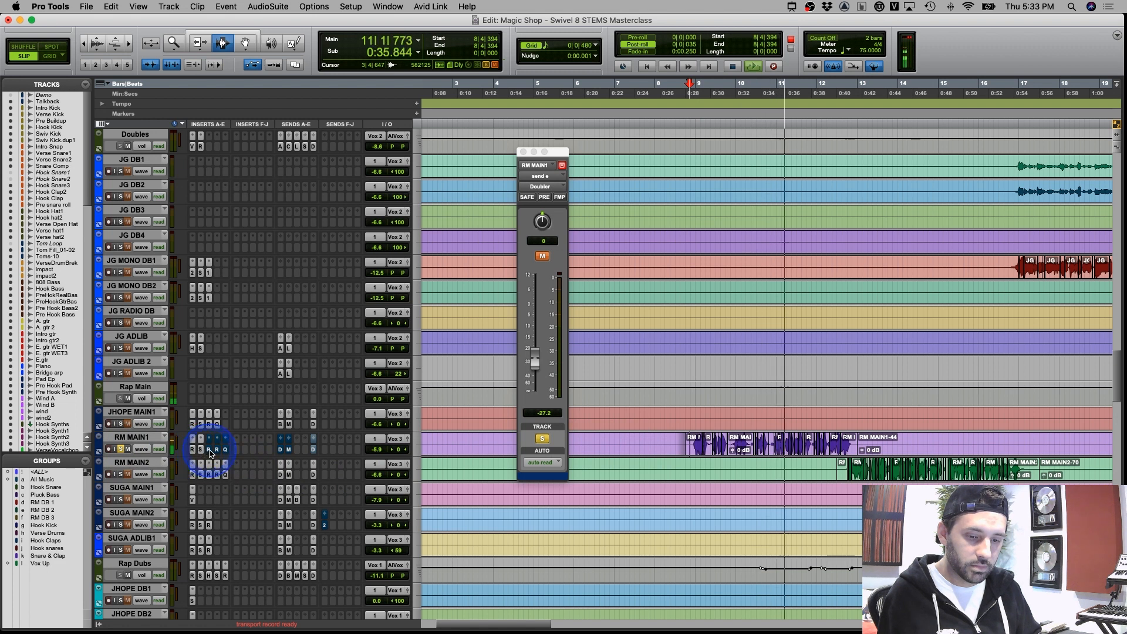
{"action": "left_click", "coordinate": [209, 449], "text": "super"}
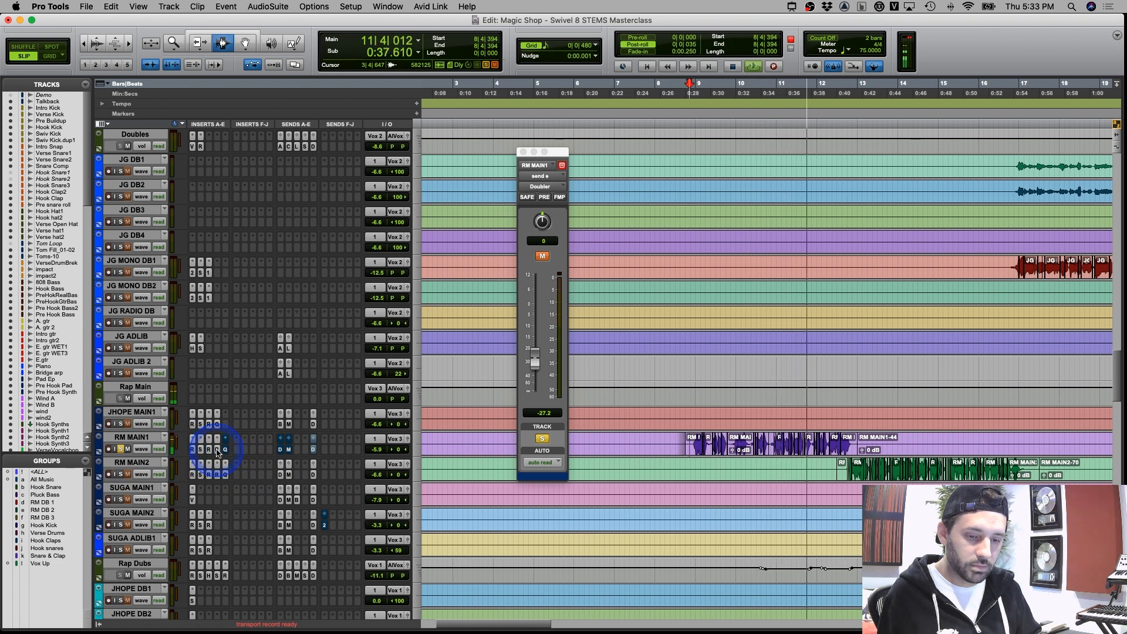
{"action": "left_click", "coordinate": [226, 450], "text": "super"}
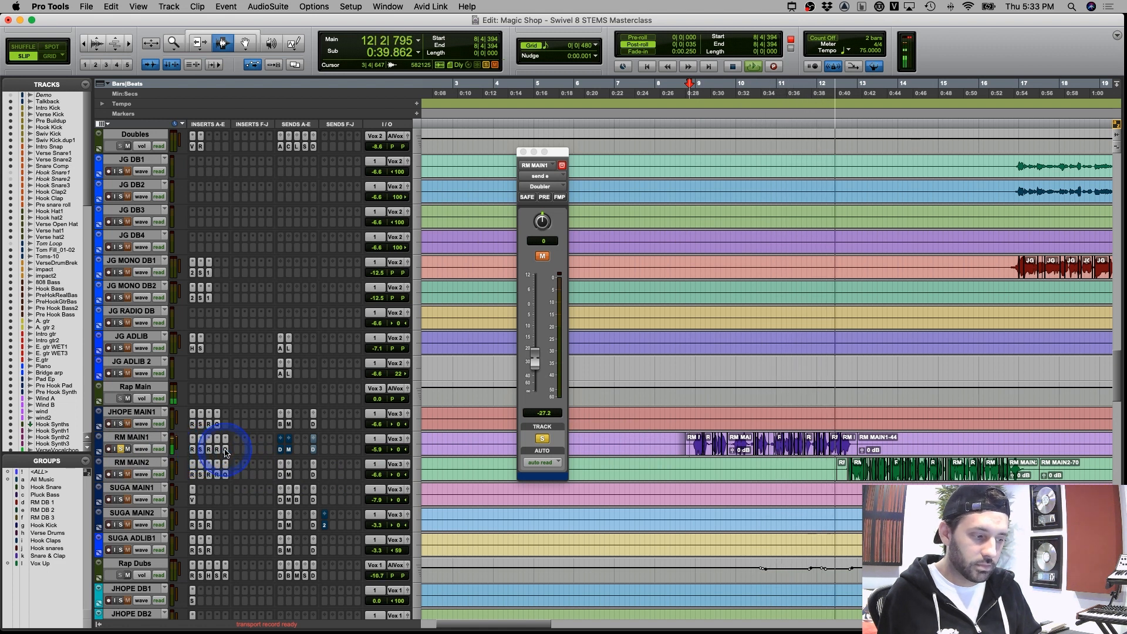
{"action": "key", "text": "space"}
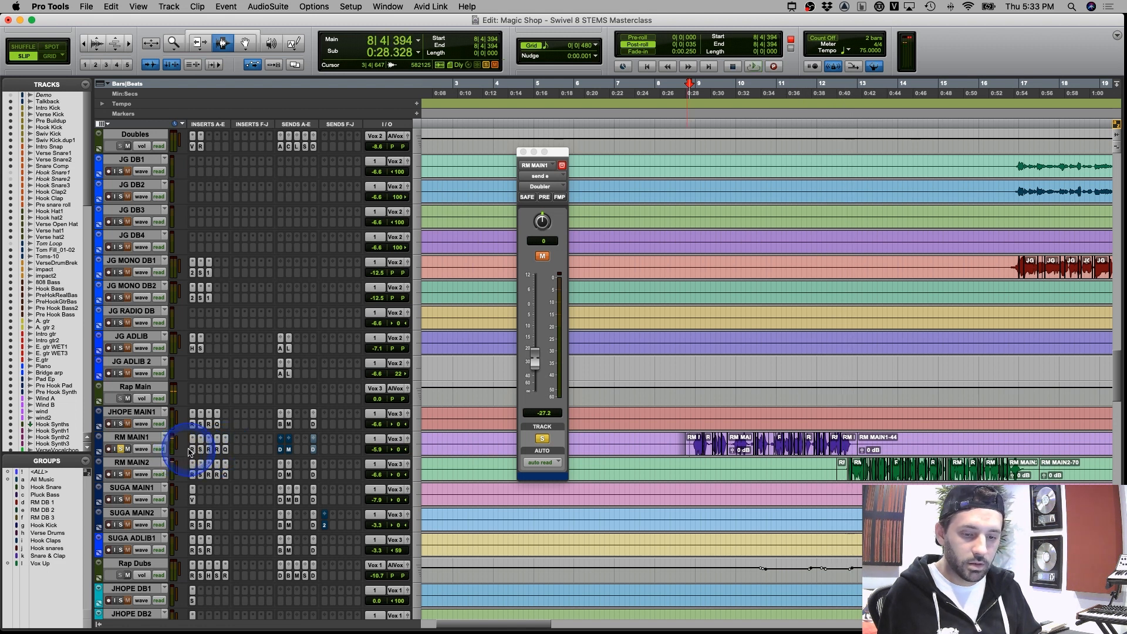
Replay RM MAIN1 and compare its sound with all inserts bypassed and with all inserts active
{"action": "key", "text": "space"}
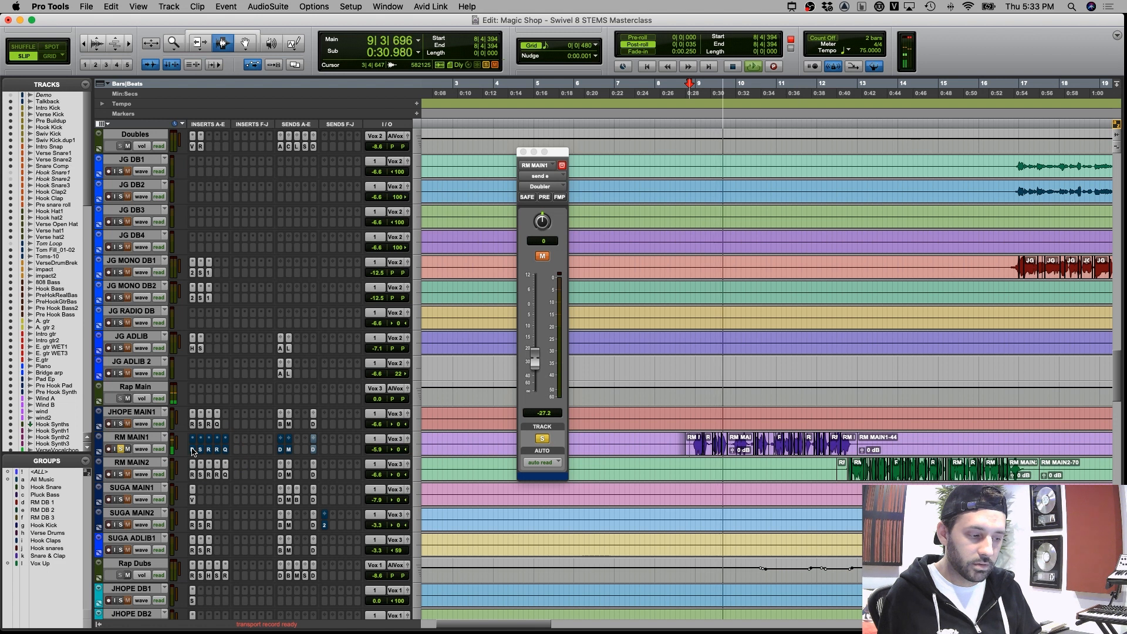
{"action": "left_click", "coordinate": [258, 449]}
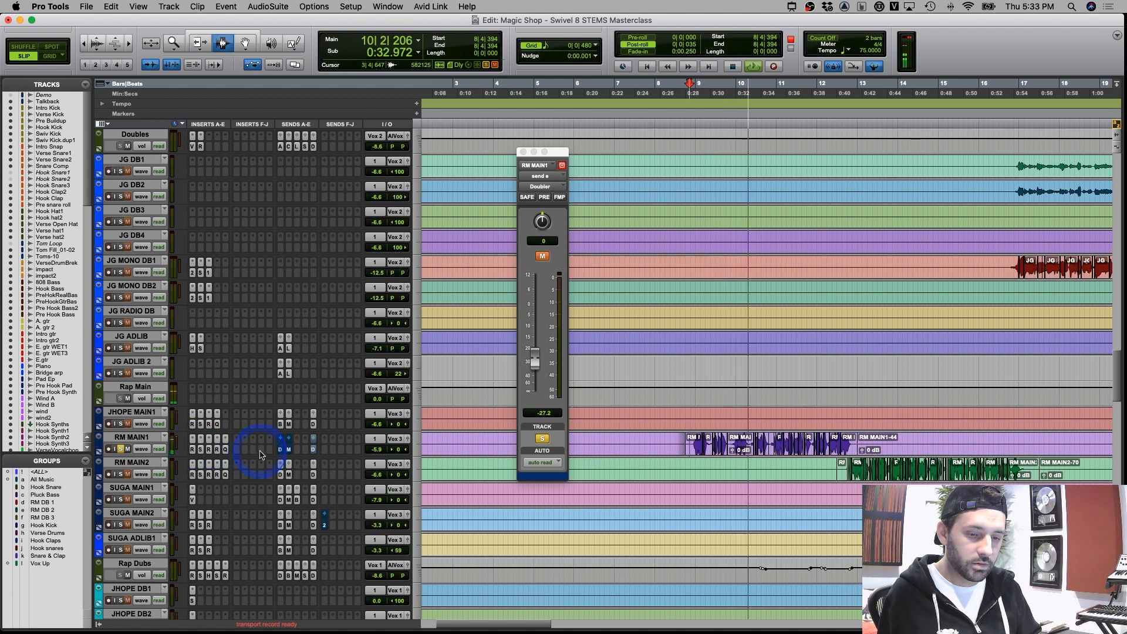
{"action": "key", "text": "space"}
{"action": "left_click", "coordinate": [281, 450]}
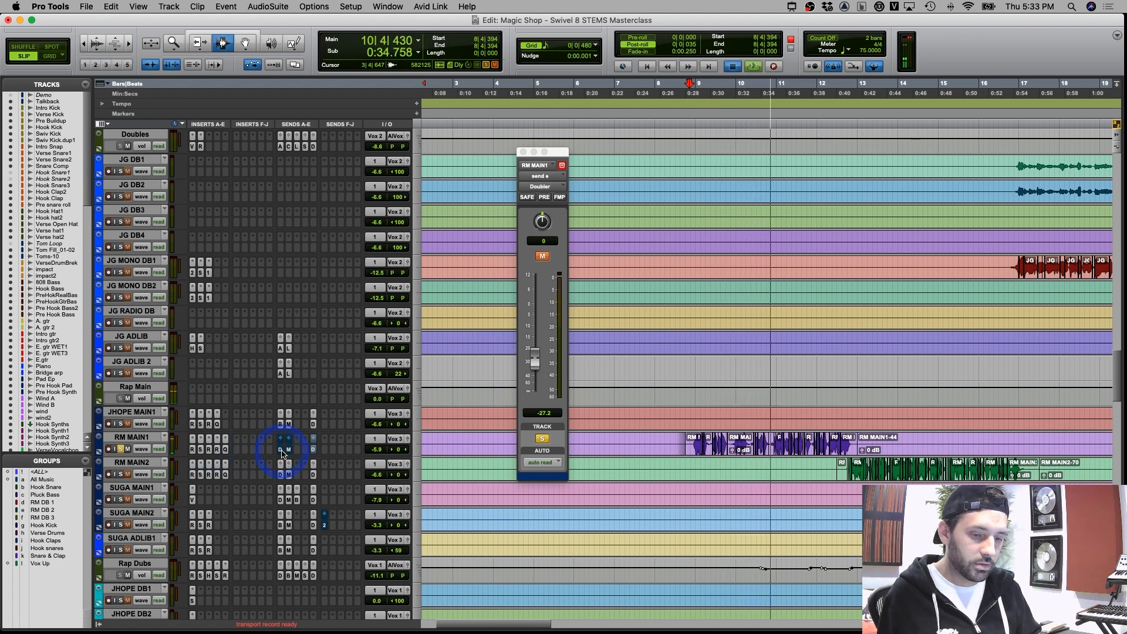
Play RM MAIN1 from its opening clip and unmute its Doubler send E, followed by sends B and A
{"action": "left_click", "coordinate": [691, 444]}
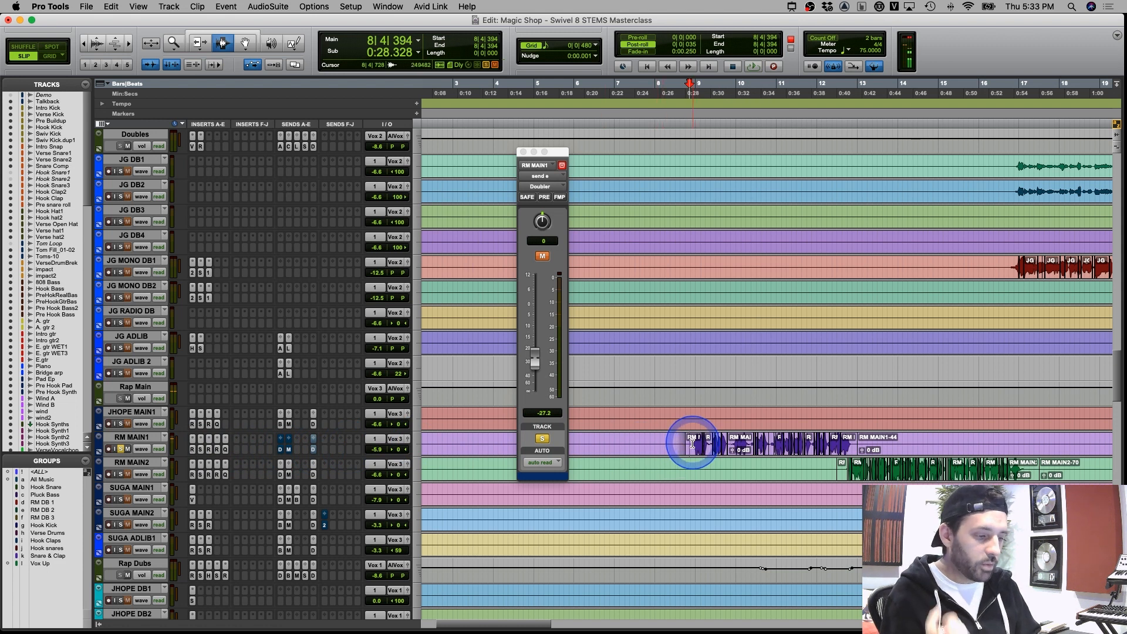
{"action": "left_click", "coordinate": [295, 460]}
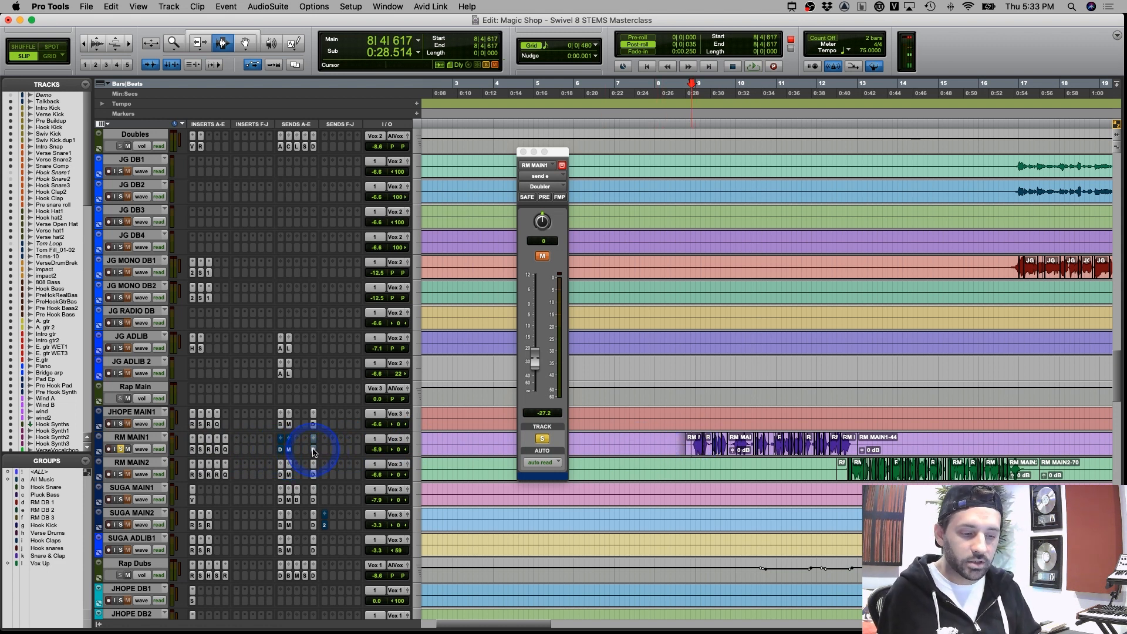
{"action": "key", "text": "space"}
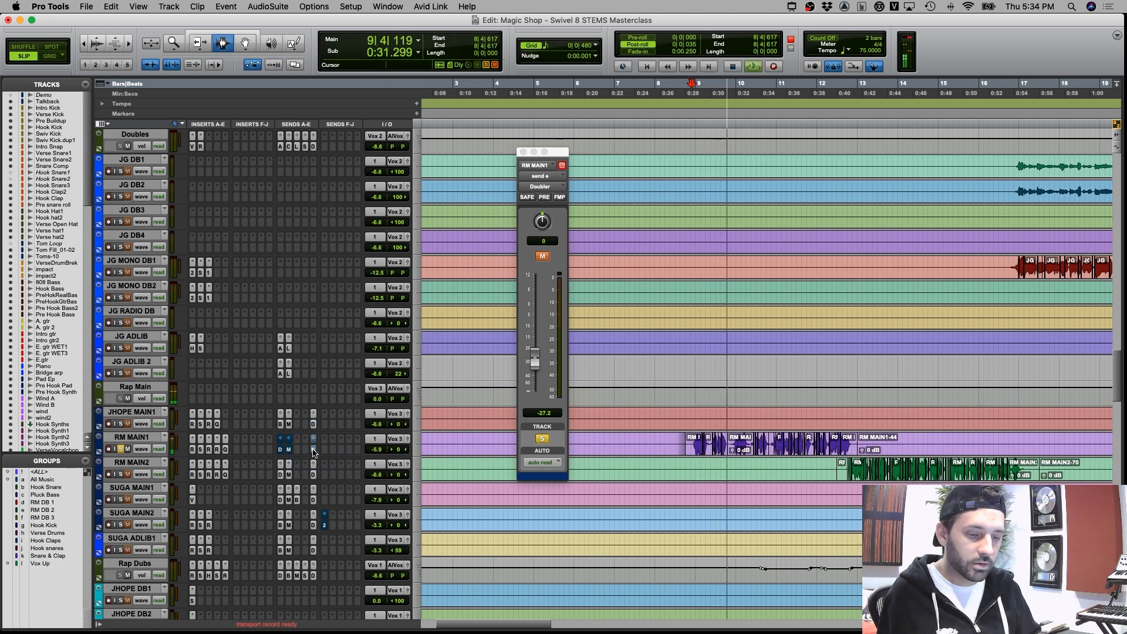
{"action": "left_click", "coordinate": [313, 452], "text": "ctrl+super"}
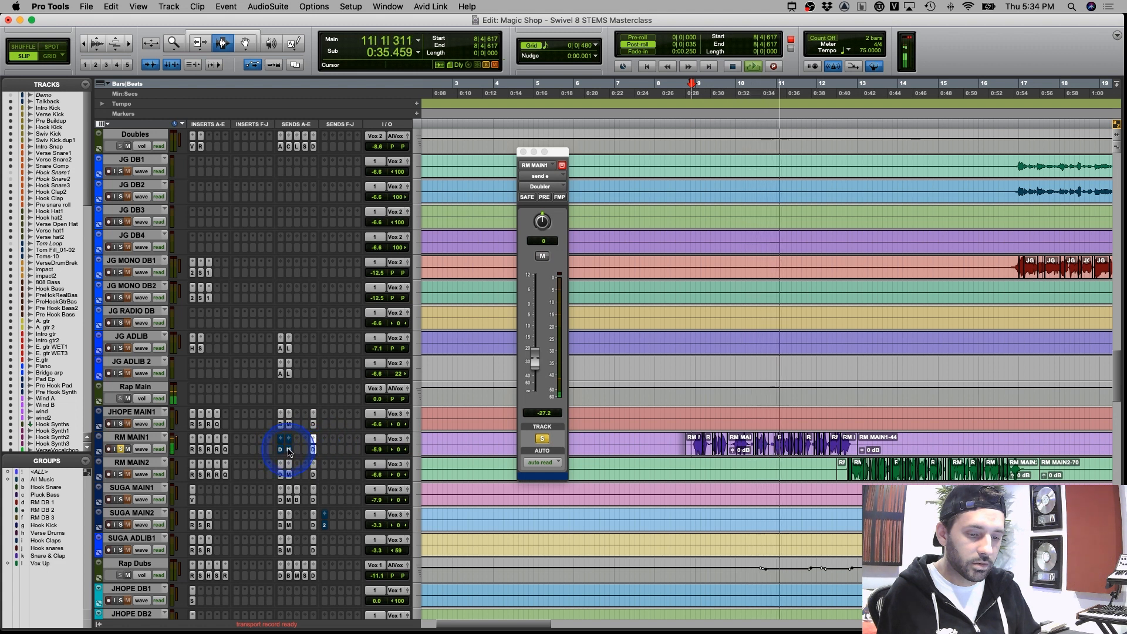
{"action": "left_click", "coordinate": [288, 450]}
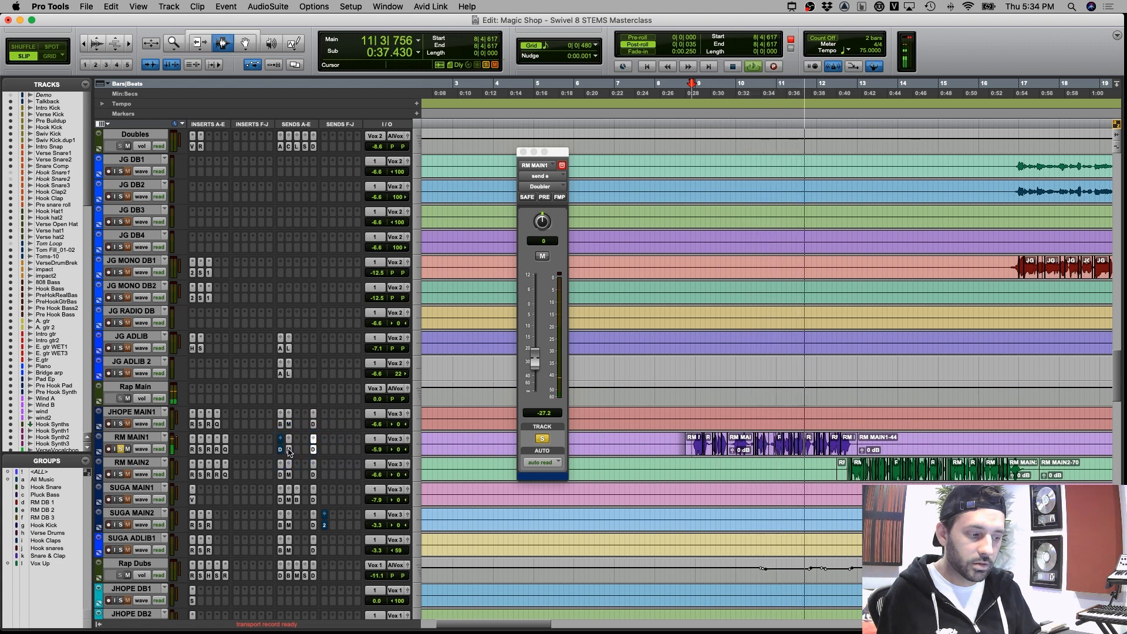
{"action": "left_click", "coordinate": [281, 450]}
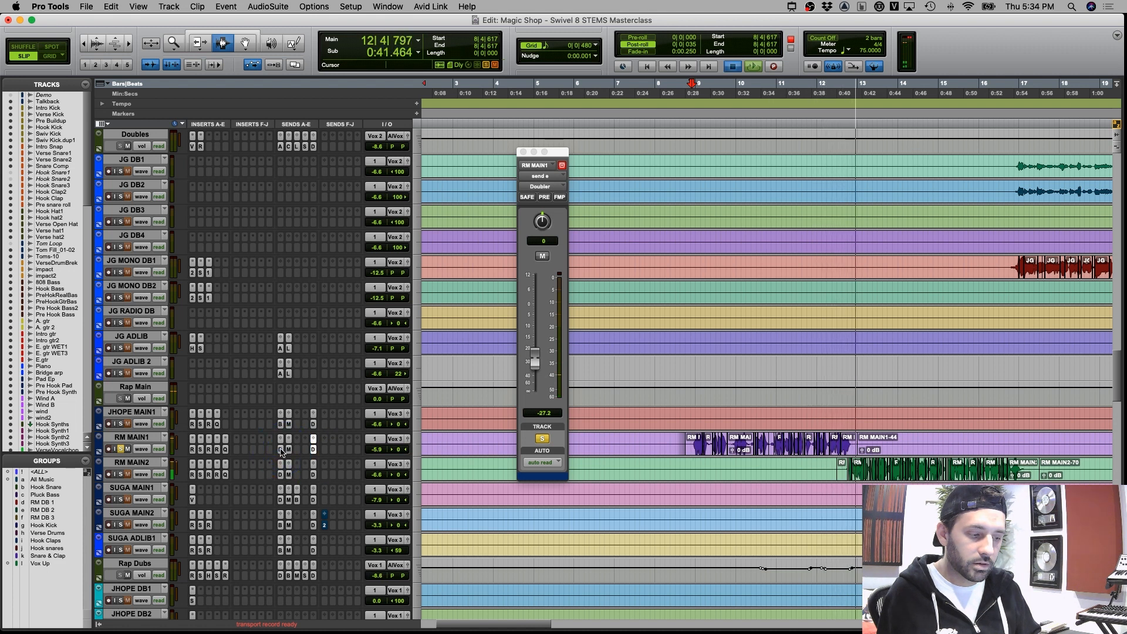
{"action": "key", "text": "space"}
Replay RM MAIN1 with its full insert and send chain active, then take the track out of solo
{"action": "key", "text": "space"}
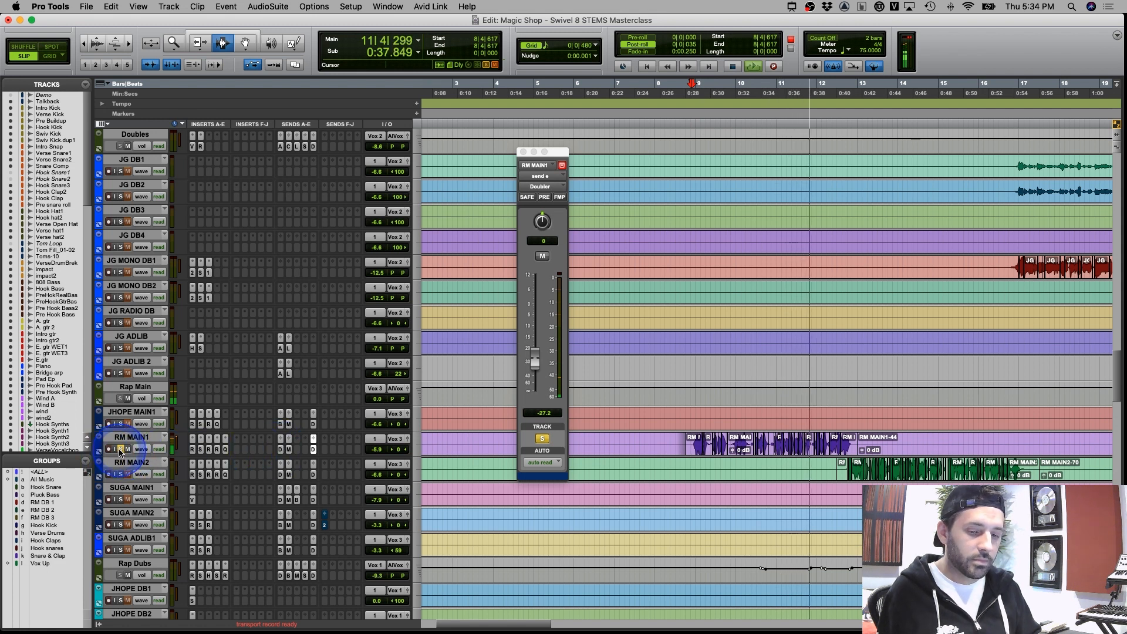
{"action": "key", "text": "space"}
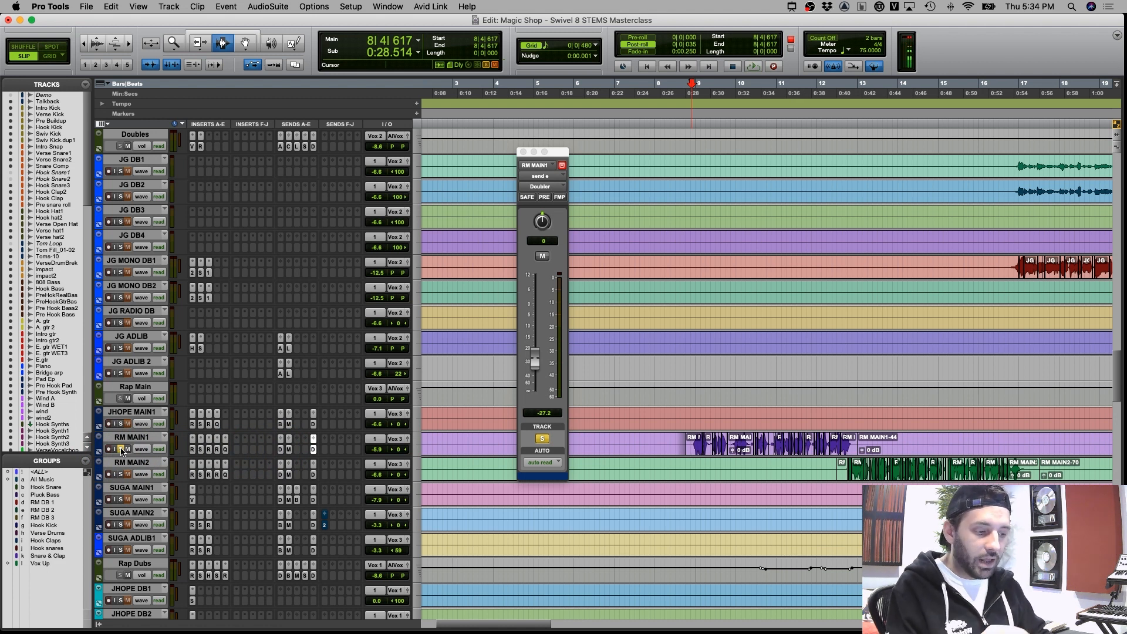
{"action": "left_click", "coordinate": [122, 449]}
Close the Doubler send window and highlight the RM MAIN2 clips from about bar 12 to 16
{"action": "key", "text": "super+bracketleft"}
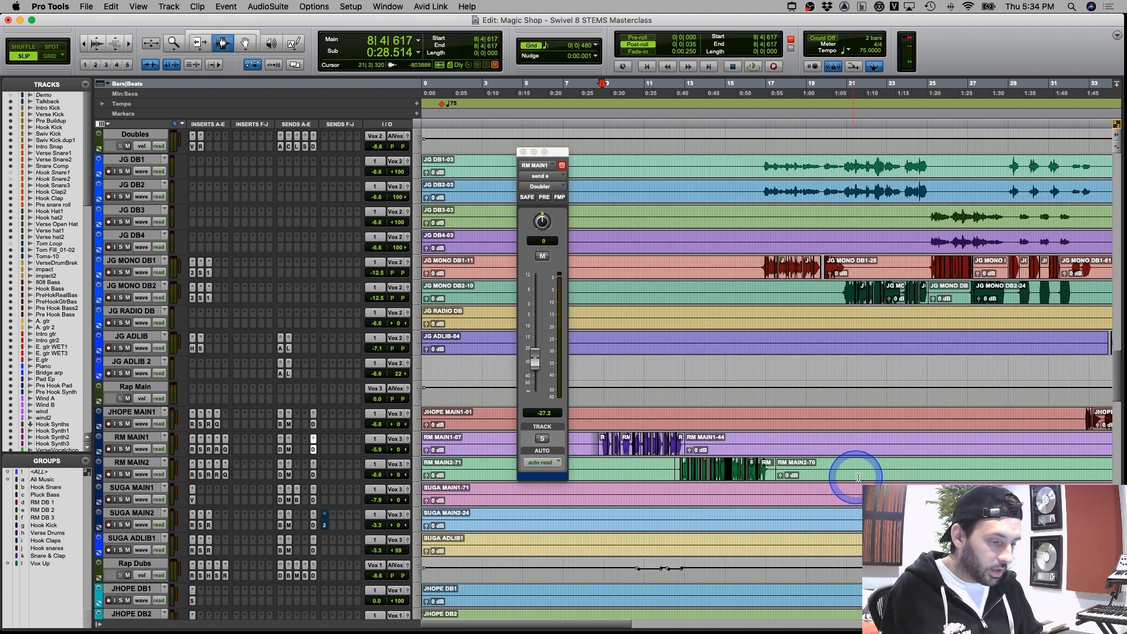
{"action": "left_click", "coordinate": [784, 478]}
{"action": "key", "text": "super+bracketright"}
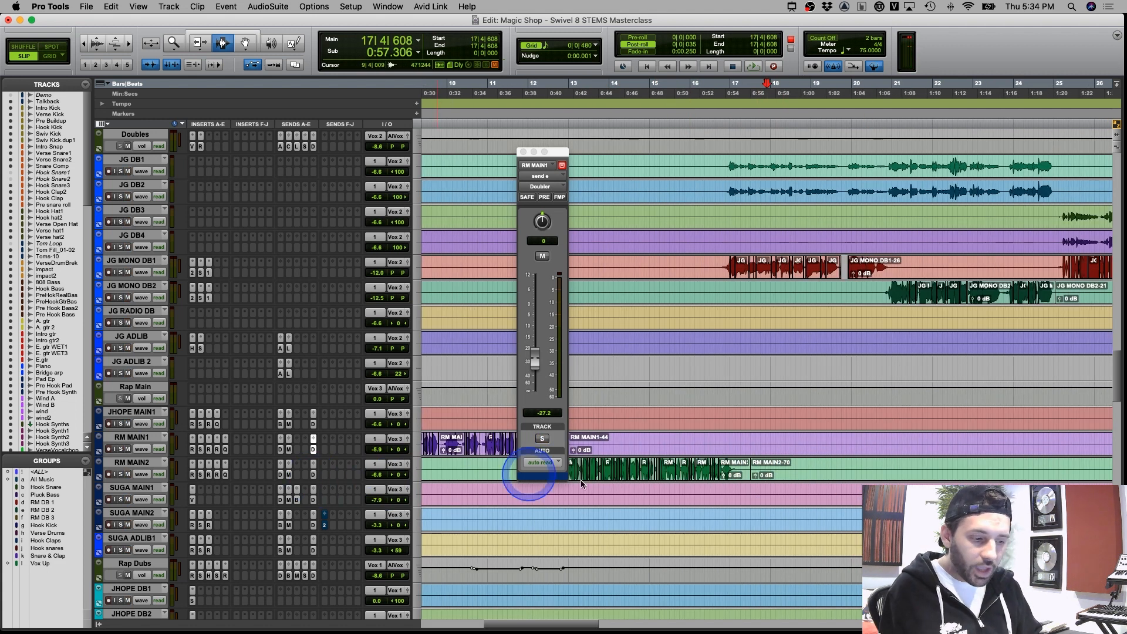
{"action": "left_click", "coordinate": [524, 152]}
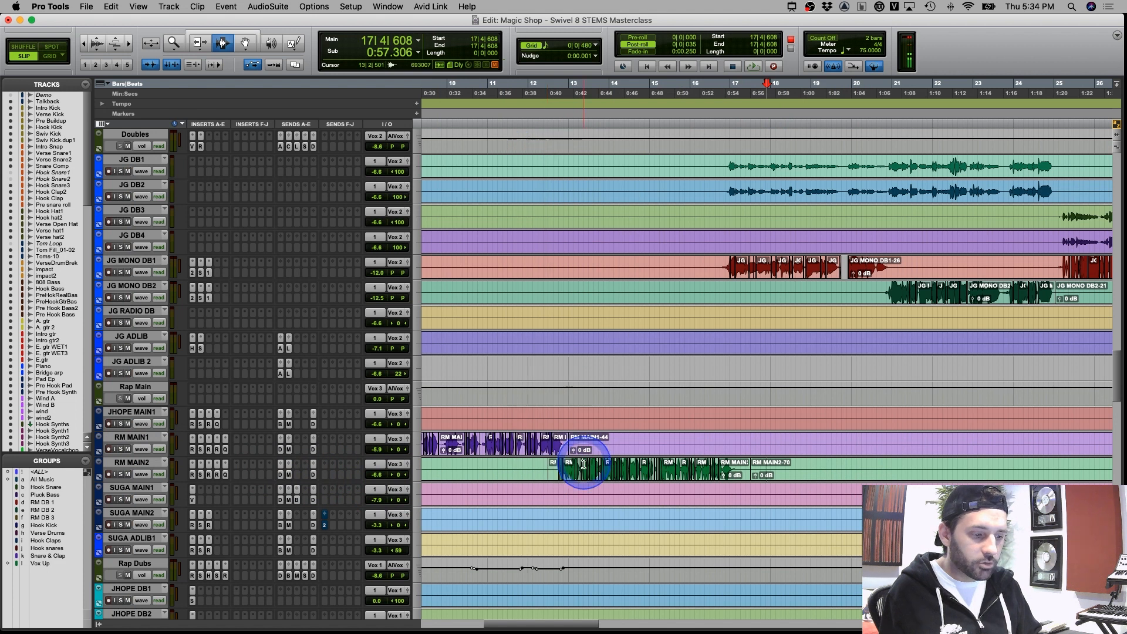
{"action": "left_click_drag", "start_coordinate": [552, 470], "coordinate": [699, 477]}
Place the cursor at about bar 35, around the first group of JHOPE MAIN1 clips
{"action": "key", "text": "super+bracketleft"}
{"action": "key", "text": "super+bracketleft"}
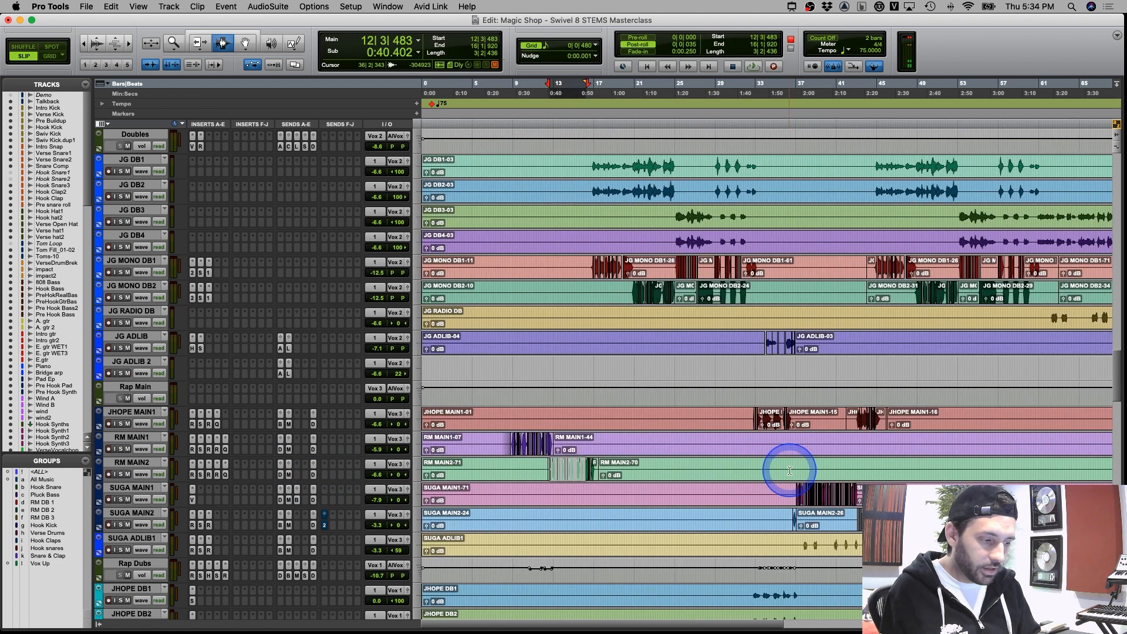
{"action": "left_click", "coordinate": [811, 469]}
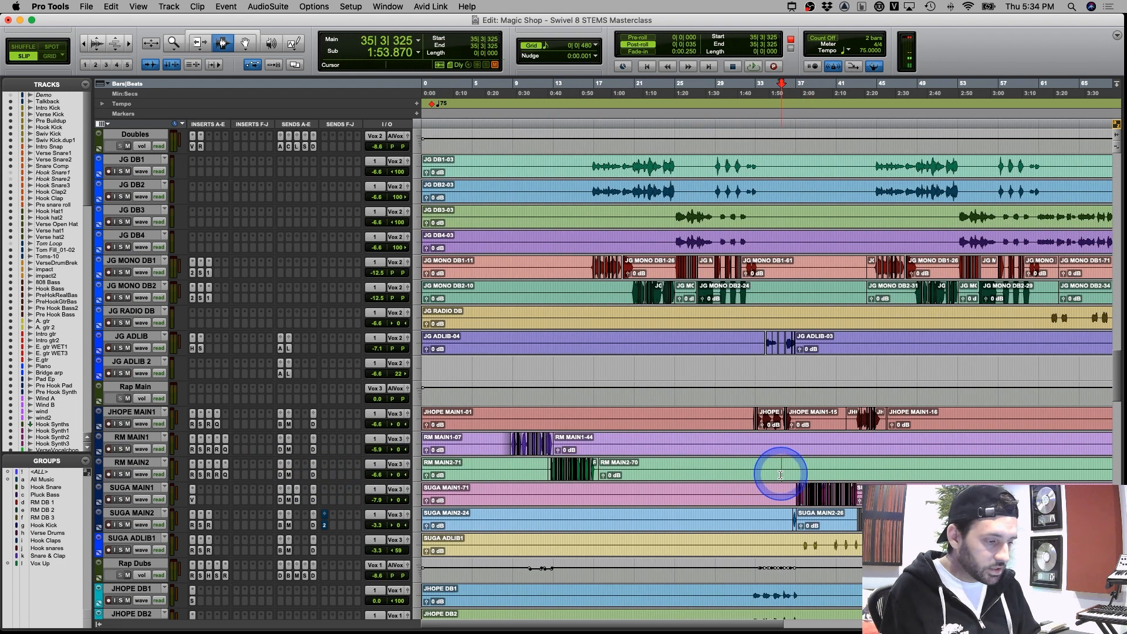
{"action": "key", "text": "super+bracketright"}
{"action": "key", "text": "super+bracketright"}
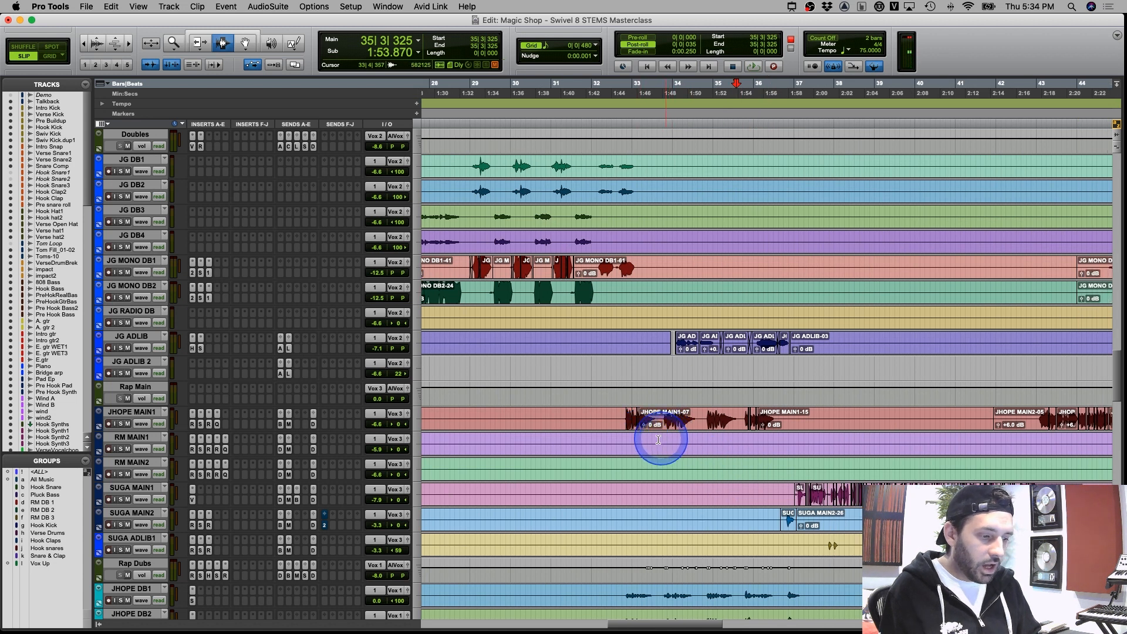
Review JHOPE MAIN1's insert chain, including SSLChannel, RVox and FabFilter Pro-Q 2, and open its B Reverb send
{"action": "left_click", "coordinate": [193, 424]}
{"action": "left_click", "coordinate": [201, 423]}
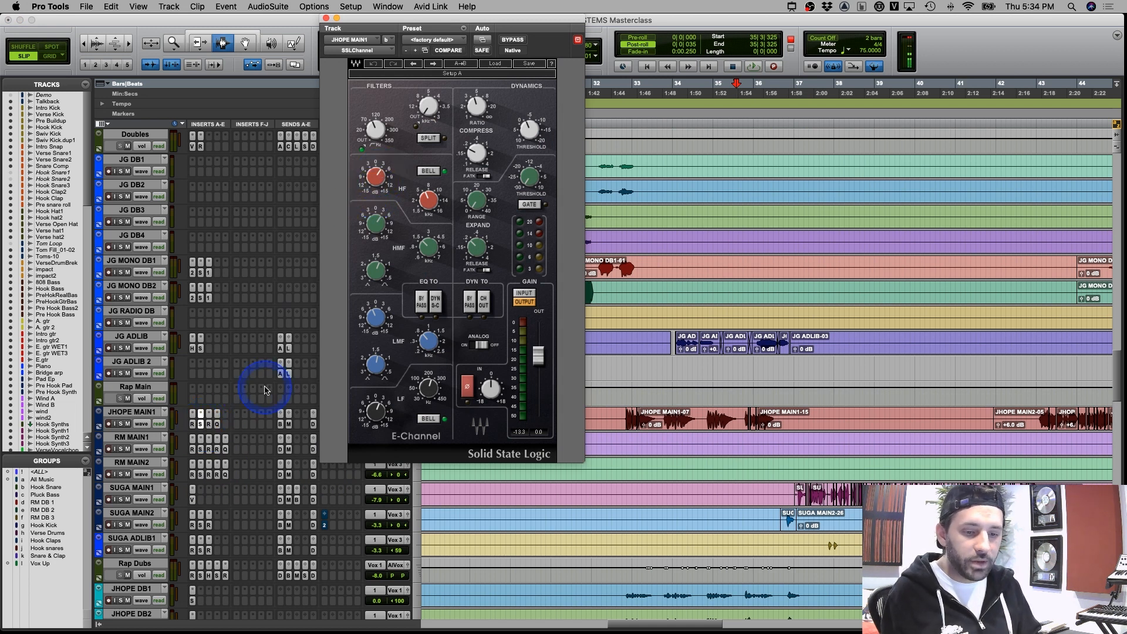
{"action": "left_click", "coordinate": [210, 424]}
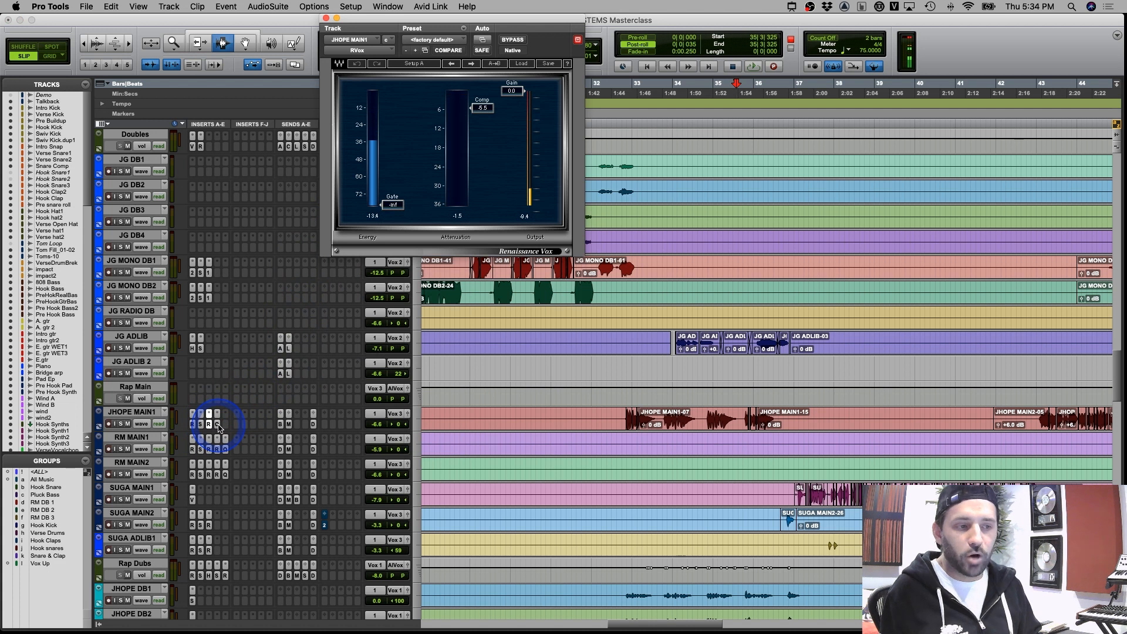
{"action": "left_click", "coordinate": [217, 425]}
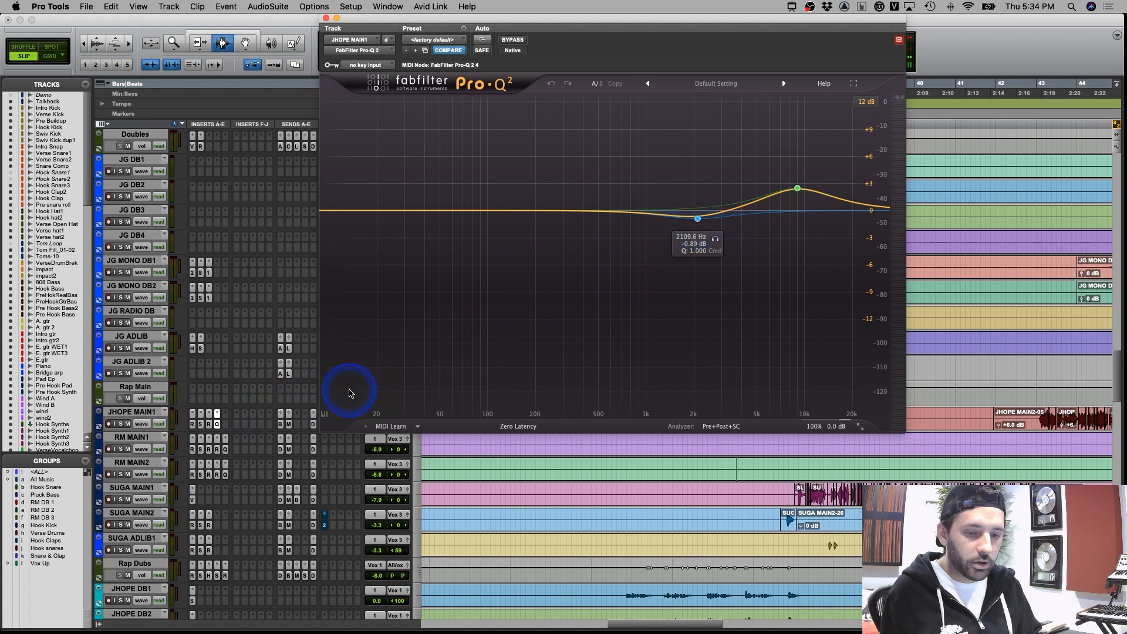
{"action": "left_click", "coordinate": [280, 424]}
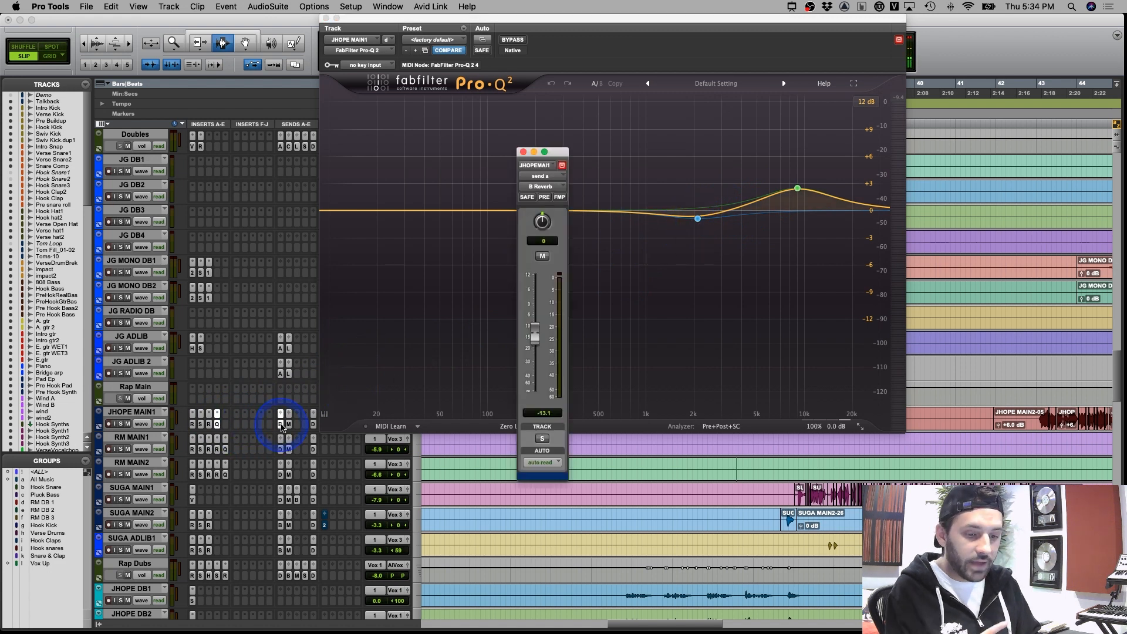
{"action": "left_click", "coordinate": [328, 22]}
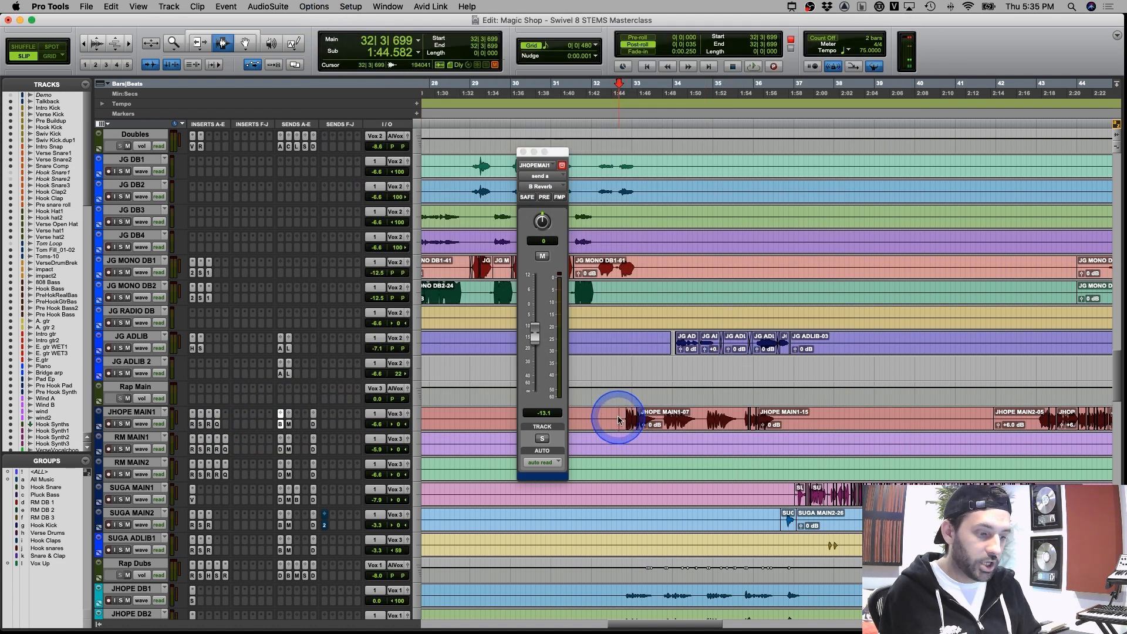
Listen to JHOPE MAIN1 in solo from about bar 32, then take the track out of solo
{"action": "left_click", "coordinate": [121, 424]}
{"action": "key", "text": "space"}
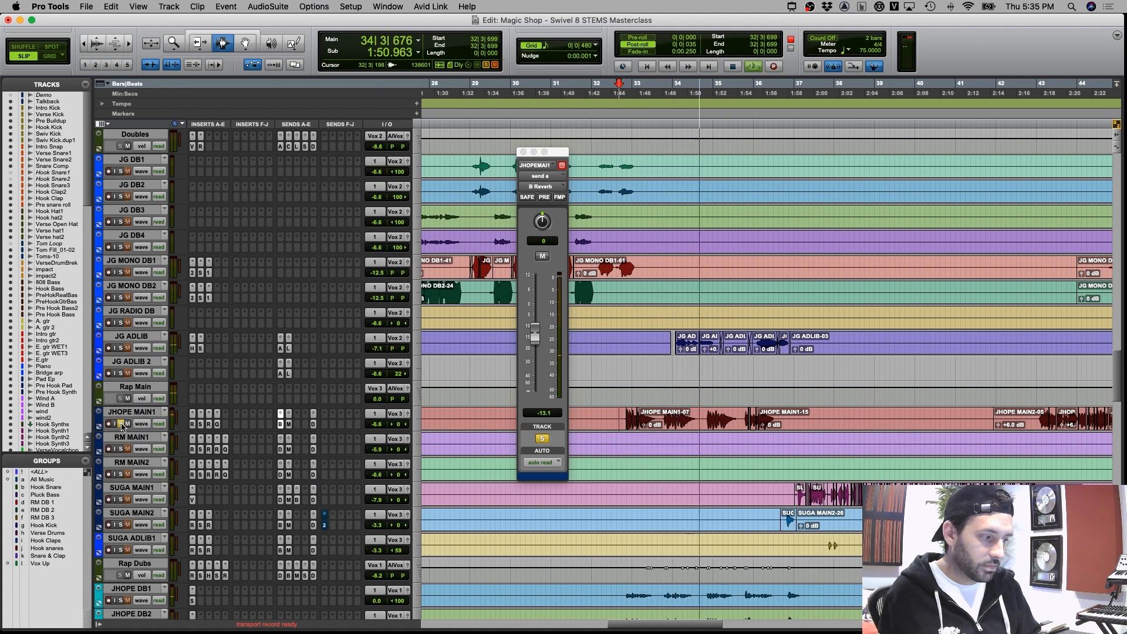
{"action": "key", "text": "space"}
{"action": "key", "text": "r"}
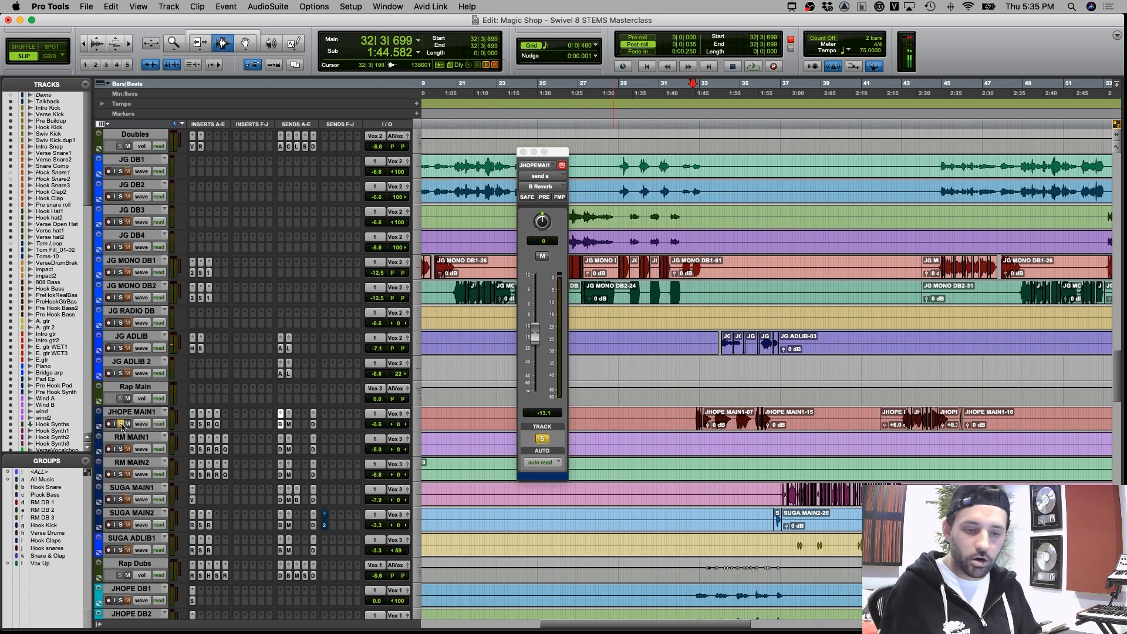
{"action": "left_click", "coordinate": [122, 424]}
Place the cursor at about bar 37, at the start of SUGA MAIN1's rap clips, and review the track's Virtual Mix Rack insert
{"action": "left_click", "coordinate": [834, 517]}
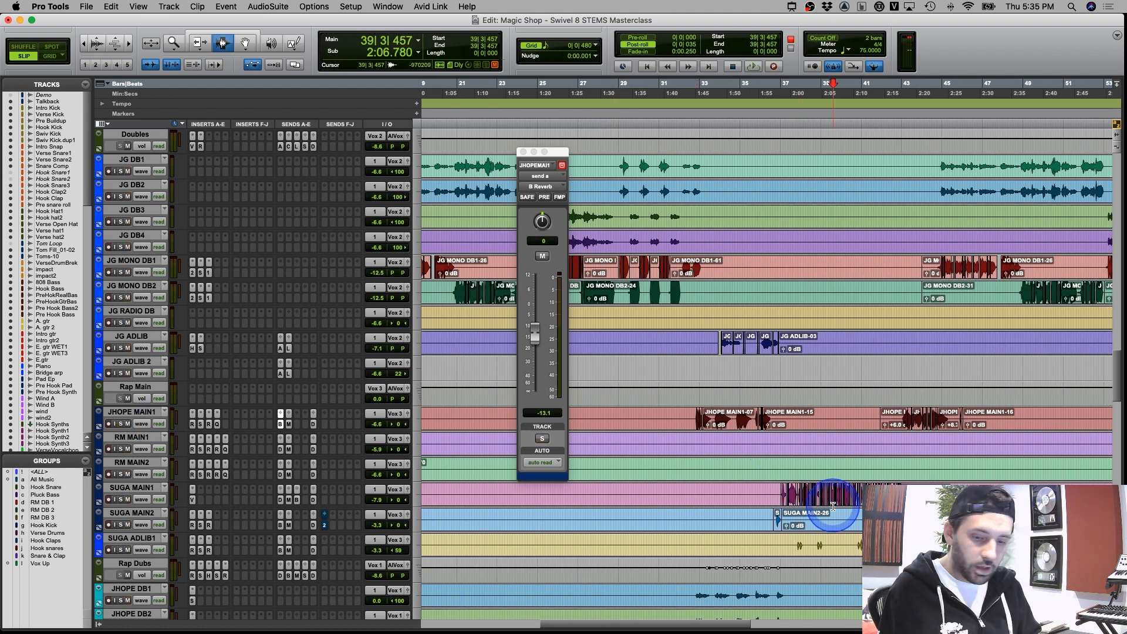
{"action": "scroll", "coordinate": [781, 511], "scroll_direction": "right", "scroll_amount": 2}
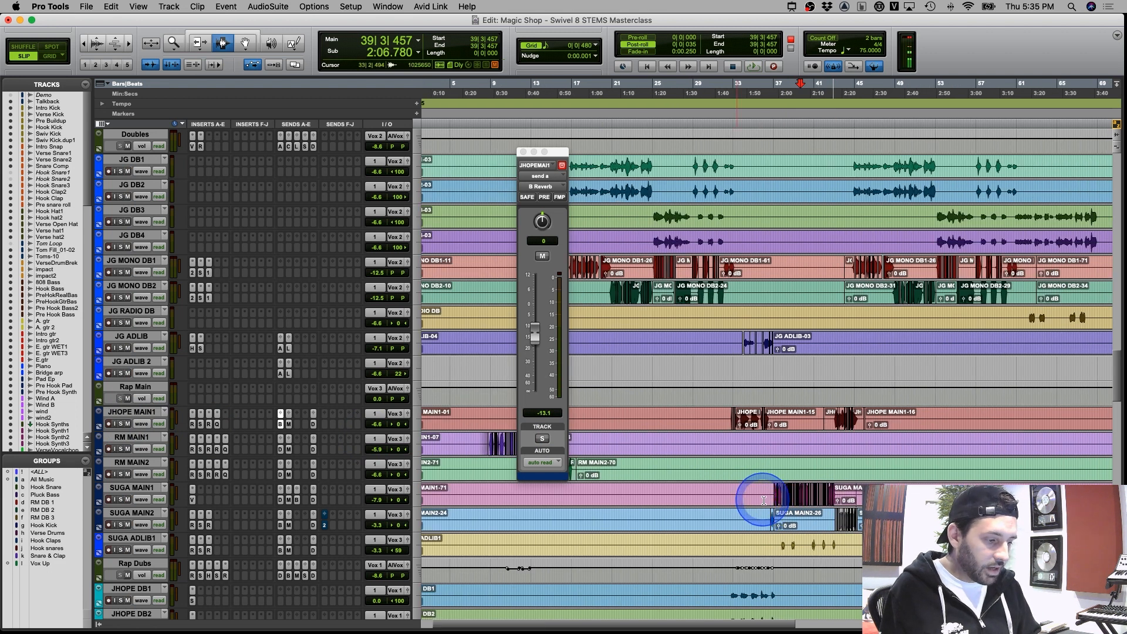
{"action": "left_click_drag", "start_coordinate": [711, 498], "coordinate": [849, 500]}
{"action": "left_click", "coordinate": [715, 494]}
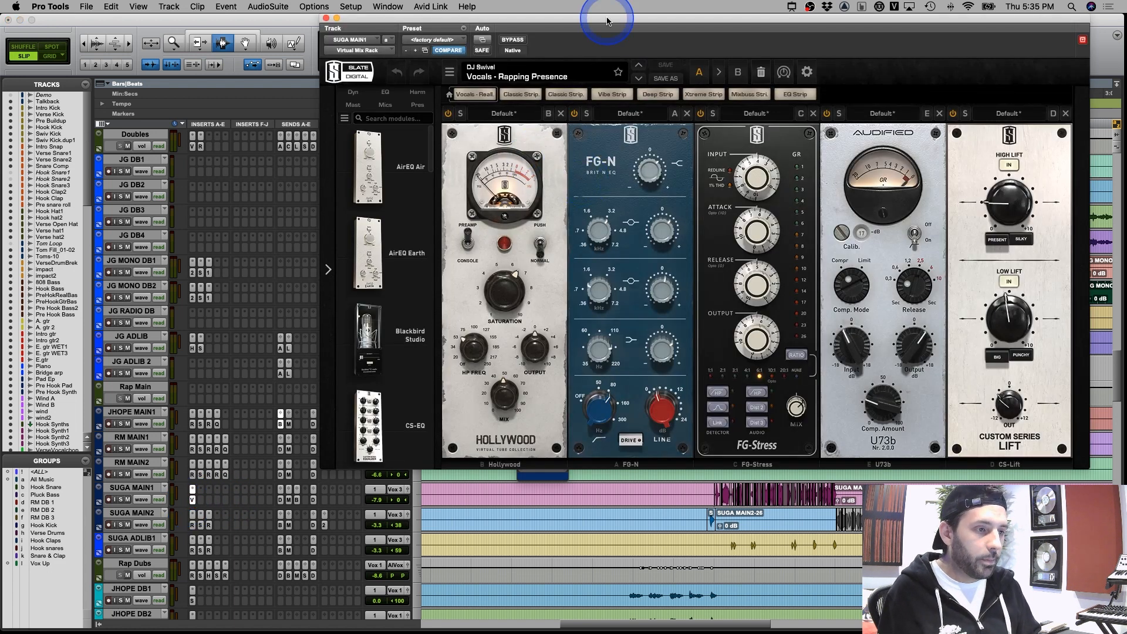
{"action": "left_click_drag", "start_coordinate": [607, 22], "coordinate": [483, 21]}
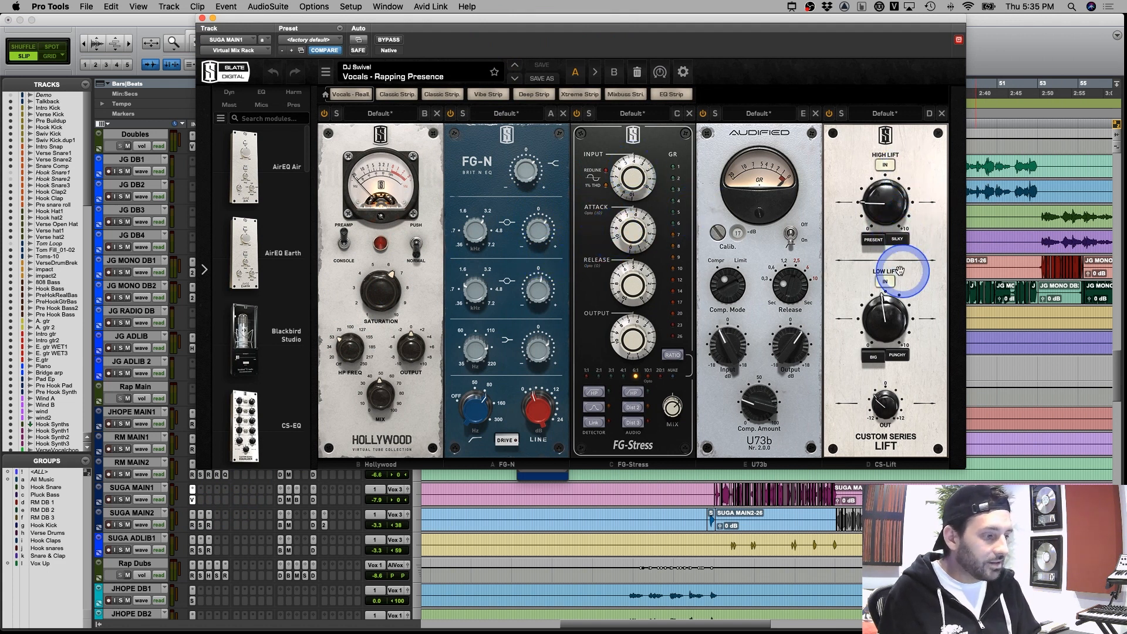
{"action": "left_click", "coordinate": [202, 18]}
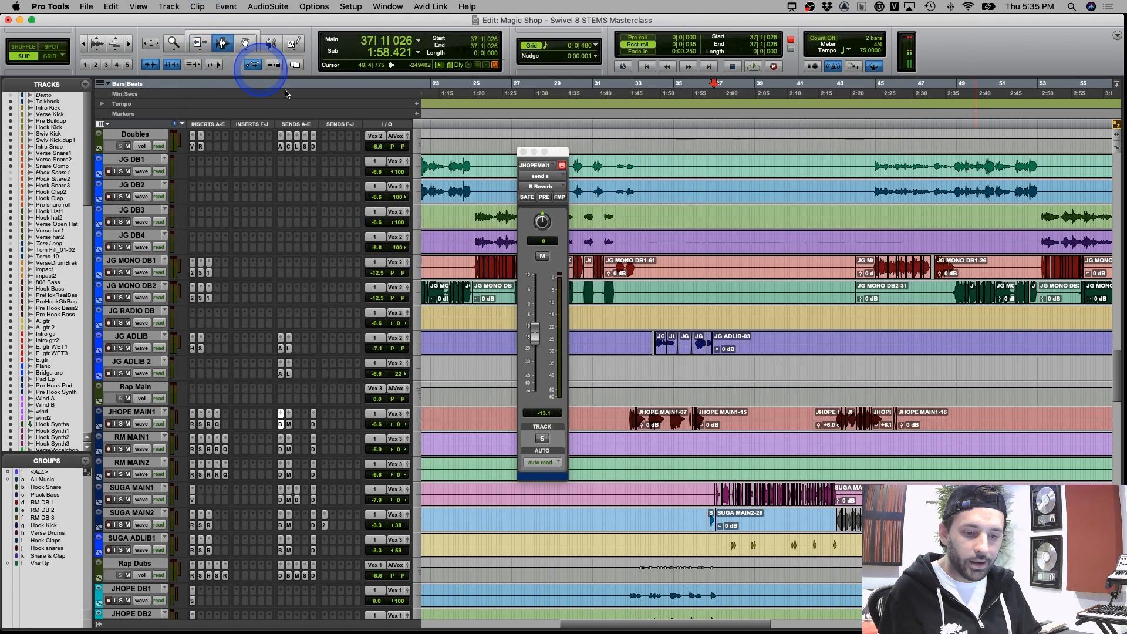
Close JHOPE MAIN1's B Reverb send window and place the cursor at about bar 11 on the JHOPE DB2 track
{"action": "left_click", "coordinate": [763, 496]}
{"action": "key", "text": "super+bracketleft"}
{"action": "key", "text": "super+bracketleft"}
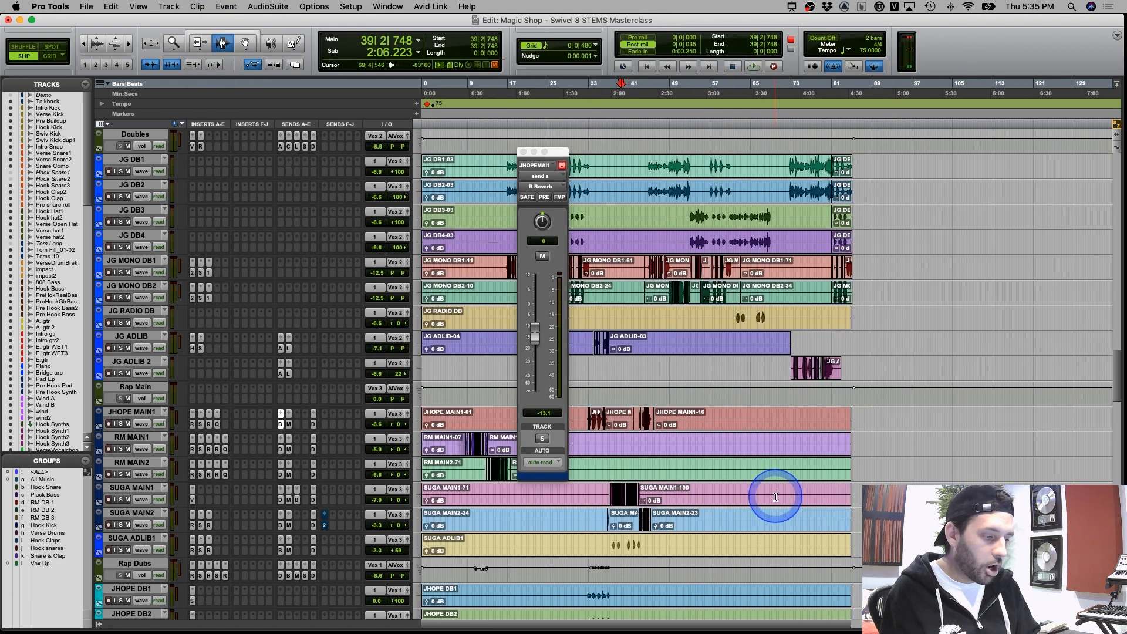
{"action": "scroll", "coordinate": [266, 473], "scroll_direction": "down", "scroll_amount": 8}
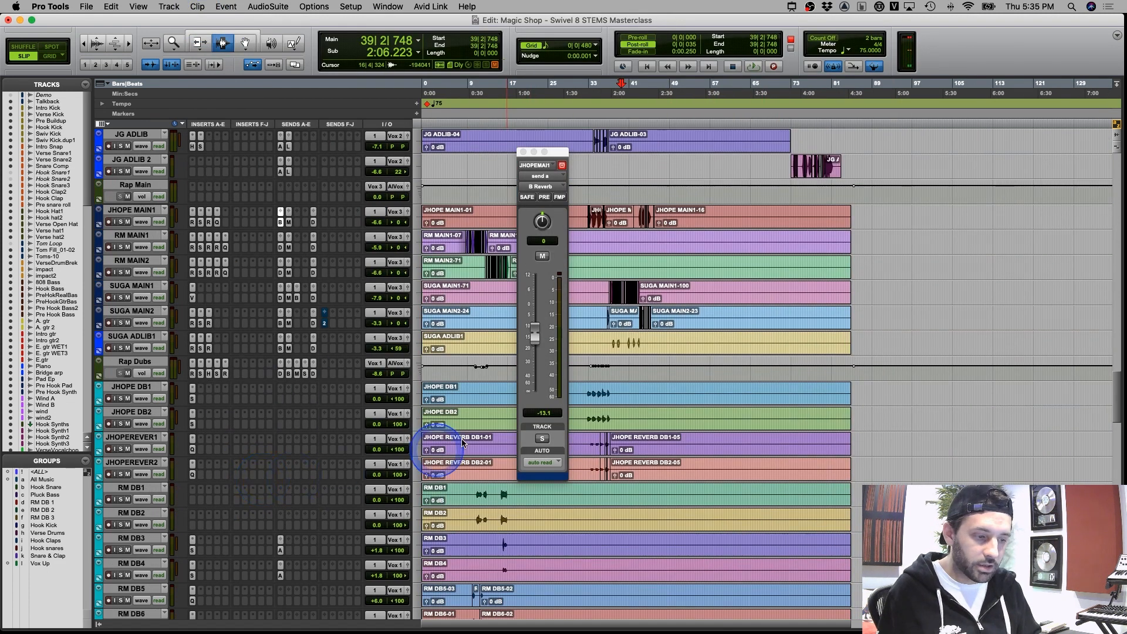
{"action": "left_click", "coordinate": [523, 154]}
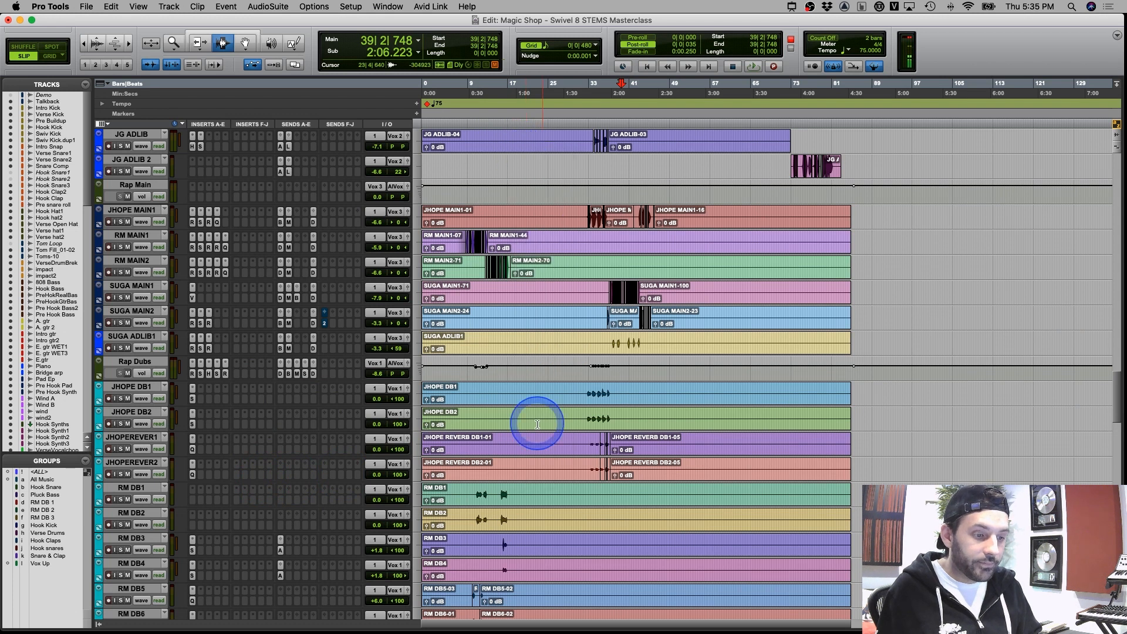
{"action": "left_click", "coordinate": [481, 420]}
Review the Rap Dubs insert chain, including the first RDeEsser, SSLChannel, SPL Vitalizer MK2-T and the final RDeEsser, and close the plug-in window
{"action": "left_click", "coordinate": [212, 379]}
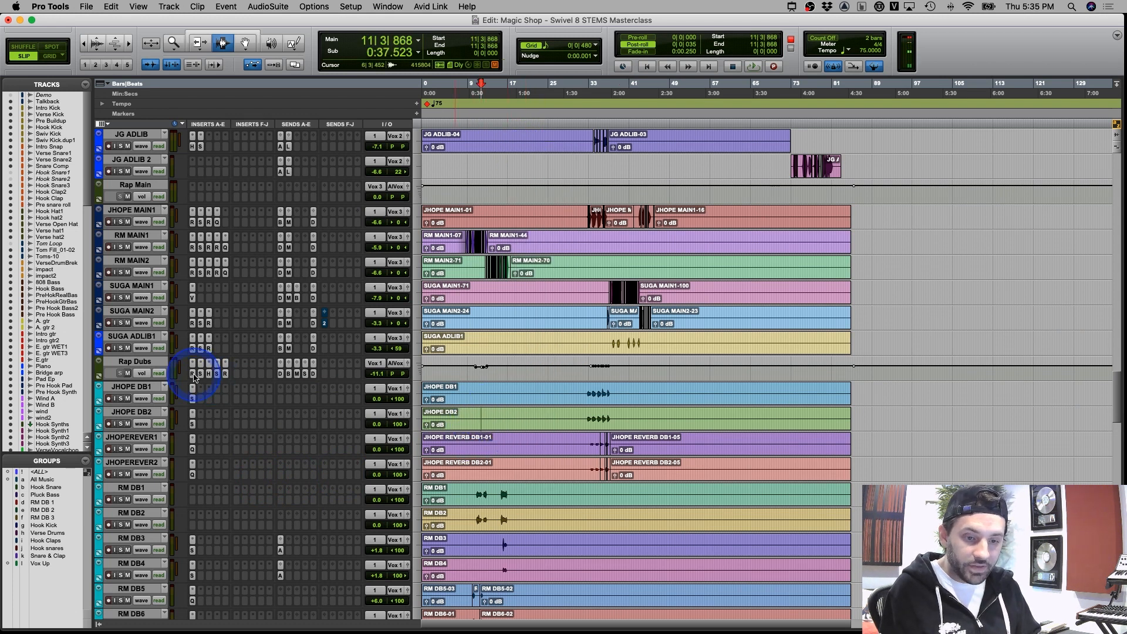
{"action": "left_click", "coordinate": [194, 375]}
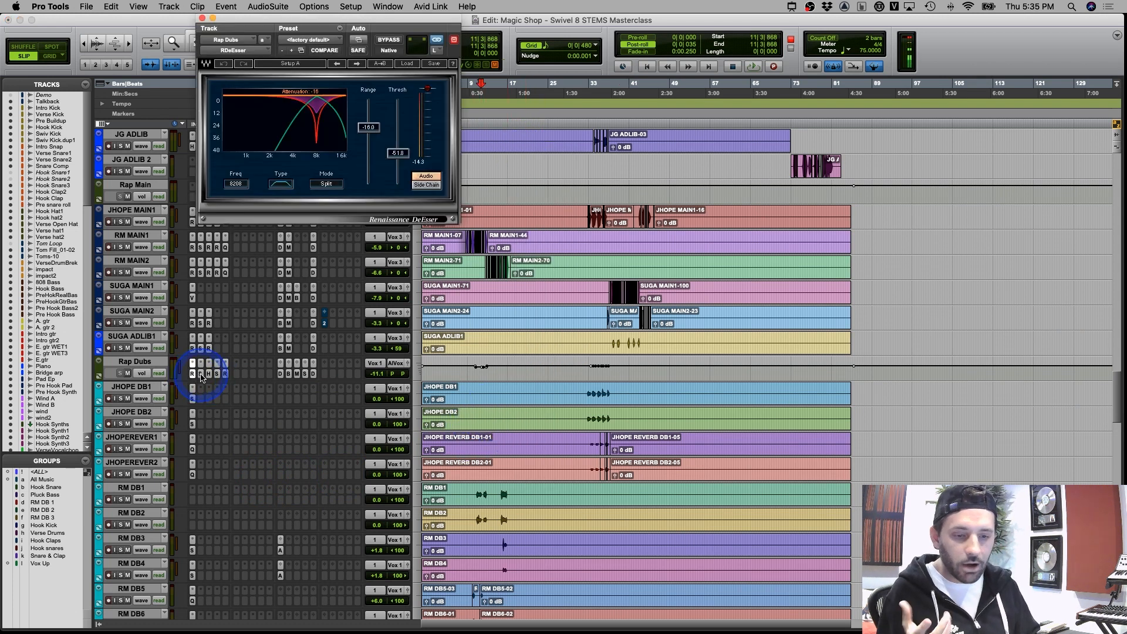
{"action": "left_click", "coordinate": [200, 375]}
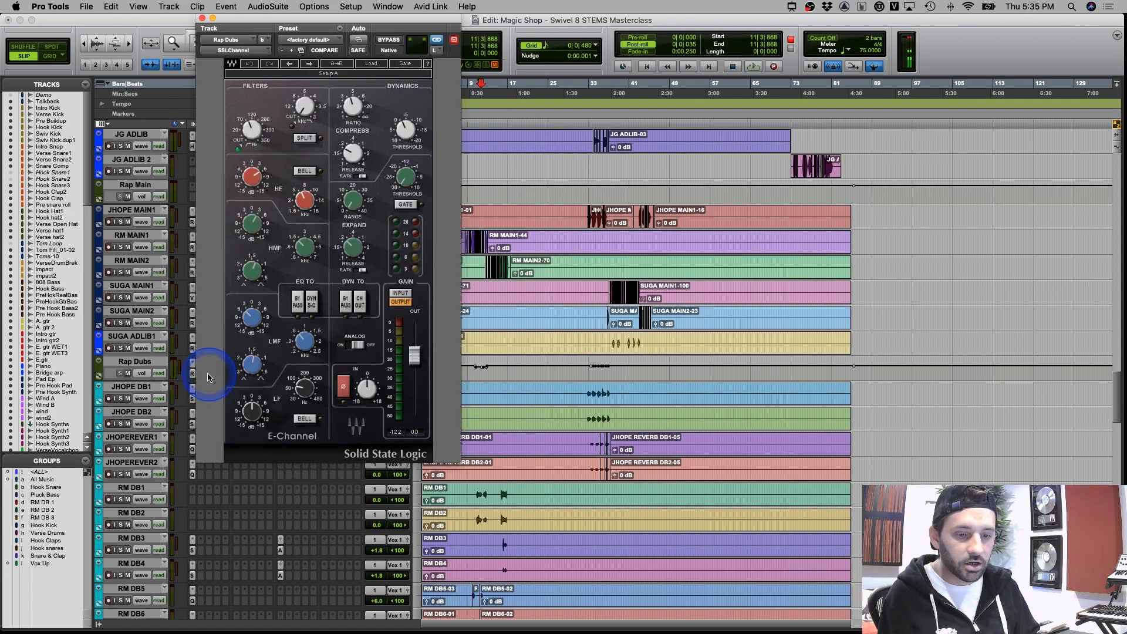
{"action": "left_click_drag", "start_coordinate": [251, 21], "coordinate": [364, 21]}
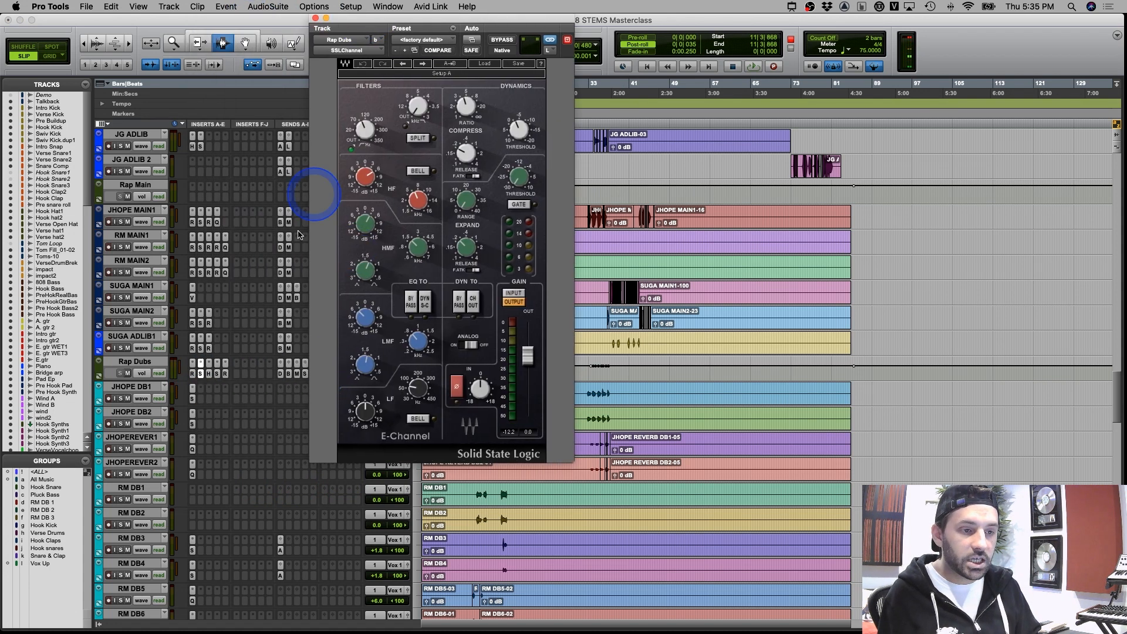
{"action": "left_click", "coordinate": [209, 374]}
{"action": "left_click", "coordinate": [224, 374]}
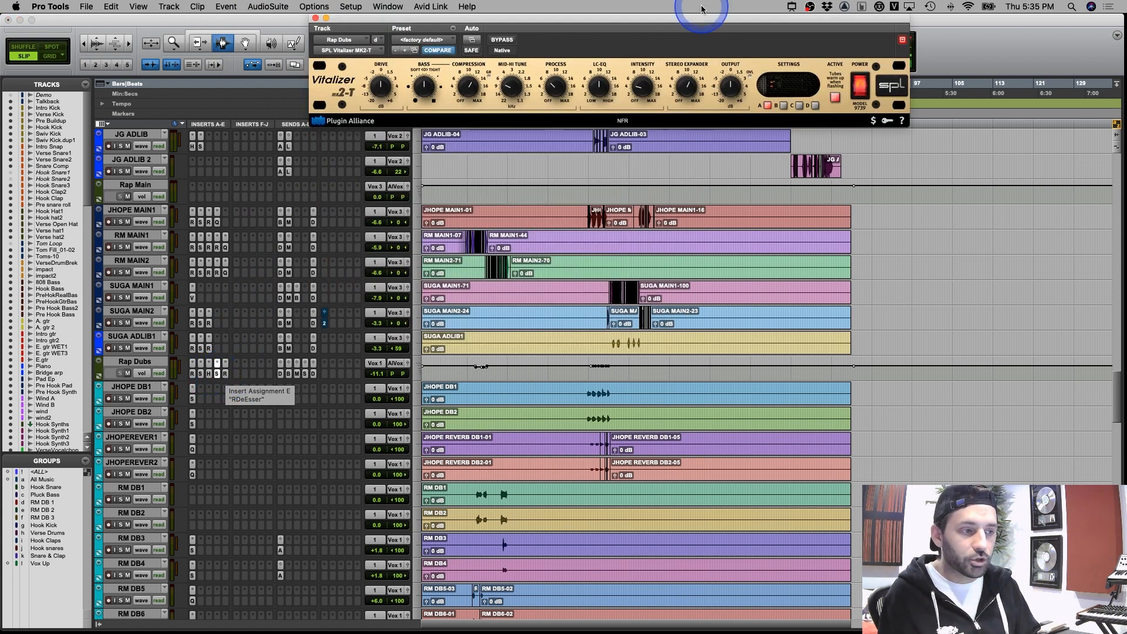
{"action": "left_click", "coordinate": [225, 374]}
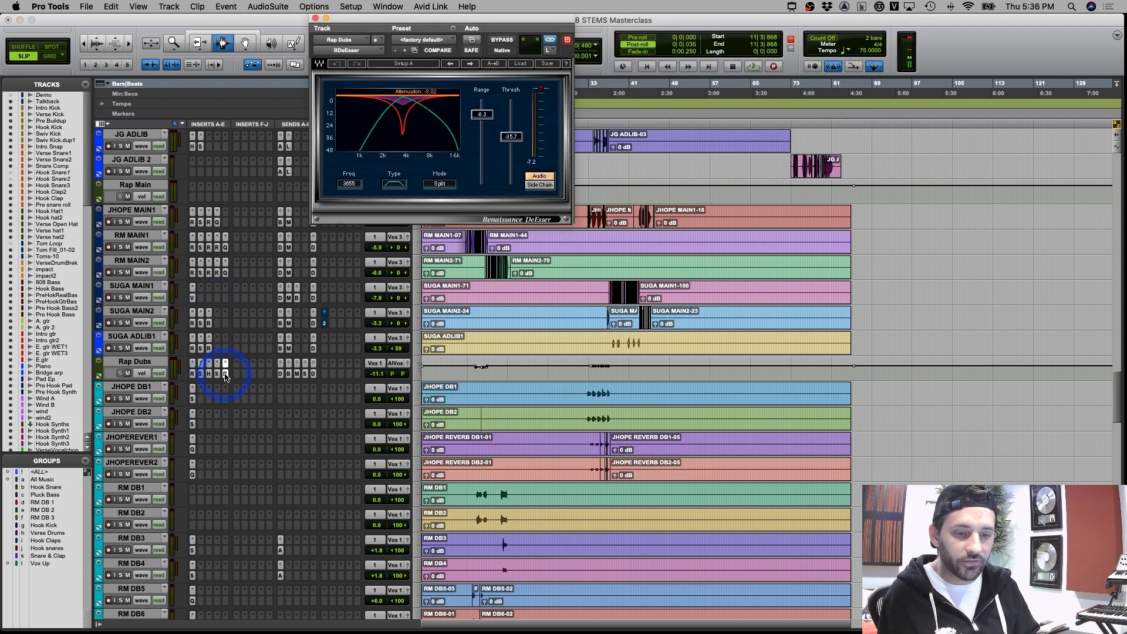
{"action": "left_click", "coordinate": [226, 374]}
Zoom in on the RM doubles and highlight the beginning of the RM DB1 audio, from late bar 10 into bar 11
{"action": "left_click", "coordinate": [497, 375]}
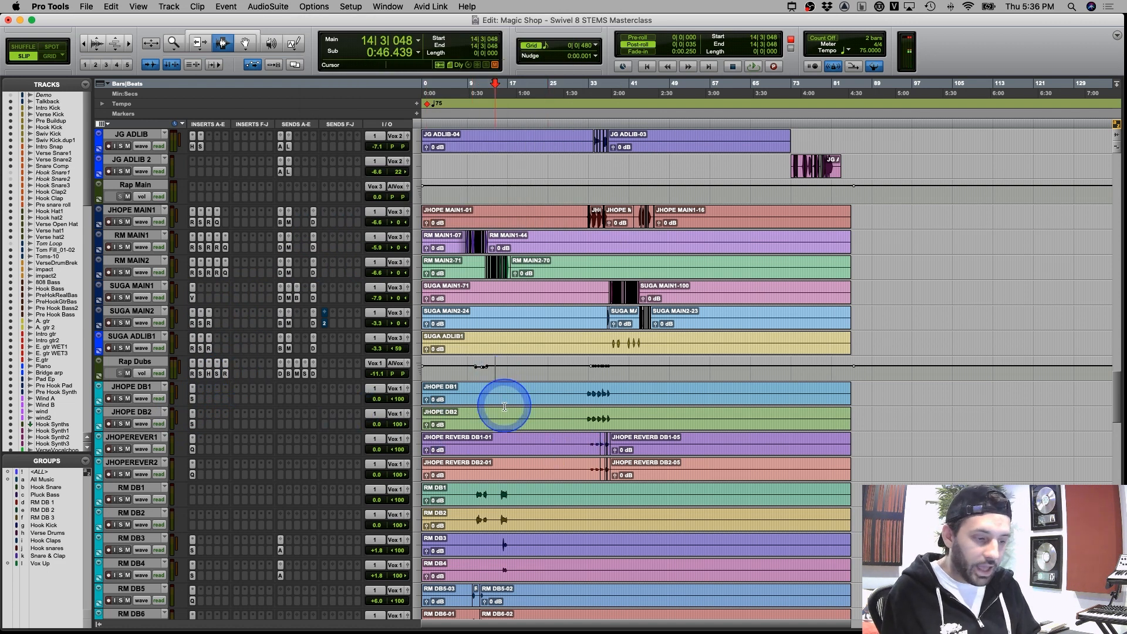
{"action": "key", "text": "ctrl+5"}
{"action": "left_click", "coordinate": [643, 502]}
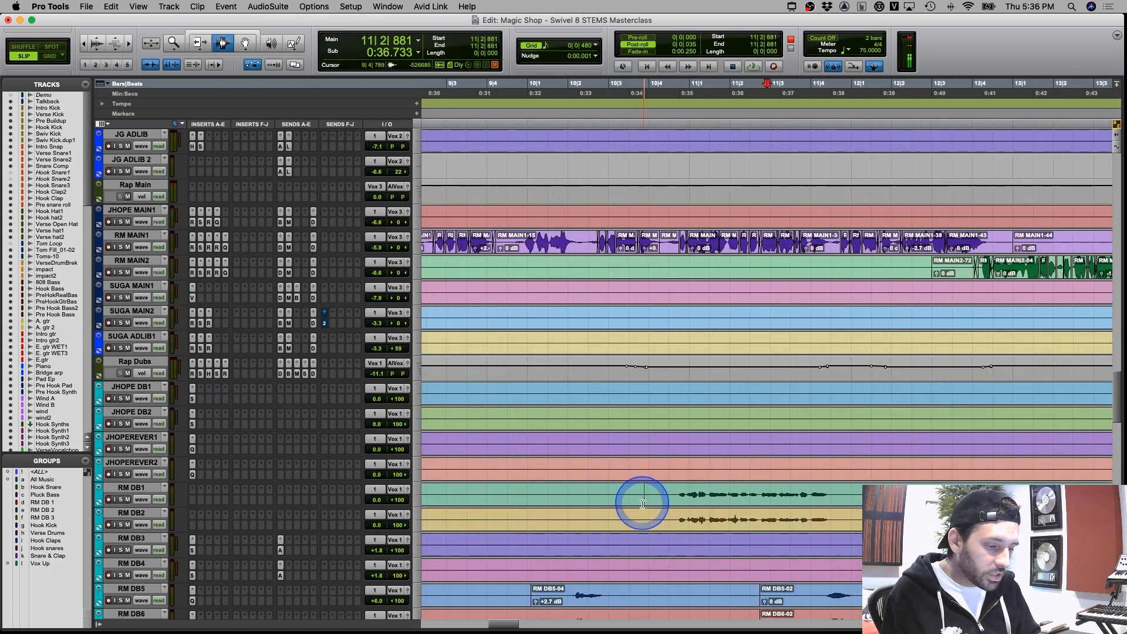
{"action": "left_click", "coordinate": [693, 535]}
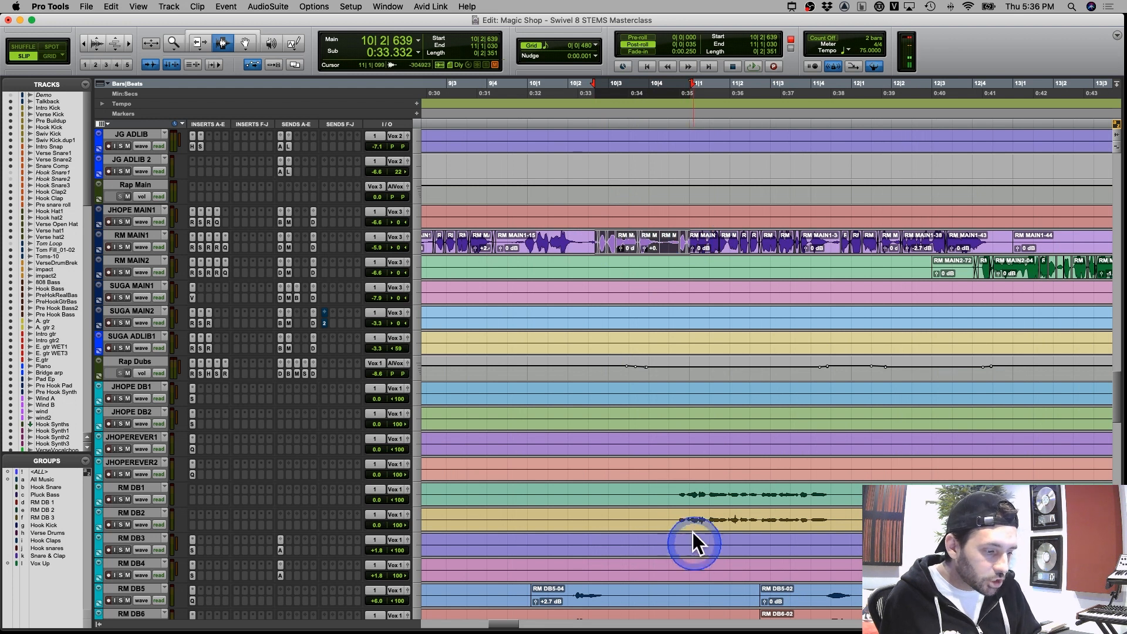
{"action": "left_click_drag", "start_coordinate": [676, 495], "coordinate": [729, 496]}
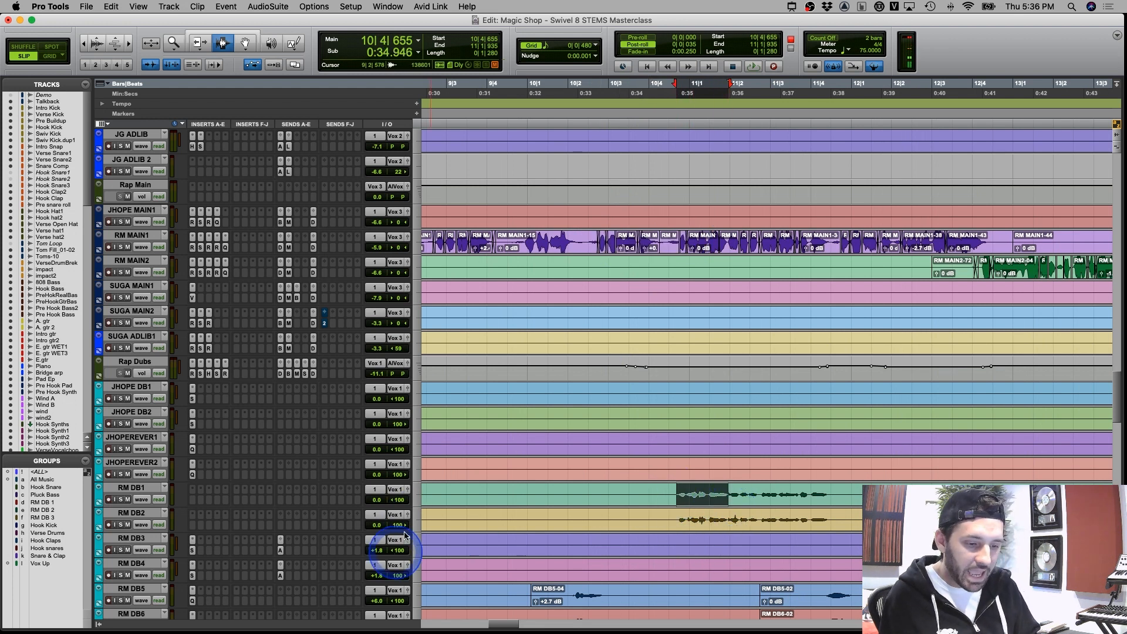
Highlight a stretch of Rap Dubs' volume automation within bar 9 and enlarge the track's height
{"action": "left_click_drag", "start_coordinate": [617, 367], "coordinate": [704, 369]}
{"action": "key", "text": "super+bracketleft"}
{"action": "key", "text": "super+bracketleft"}
{"action": "left_click", "coordinate": [680, 369]}
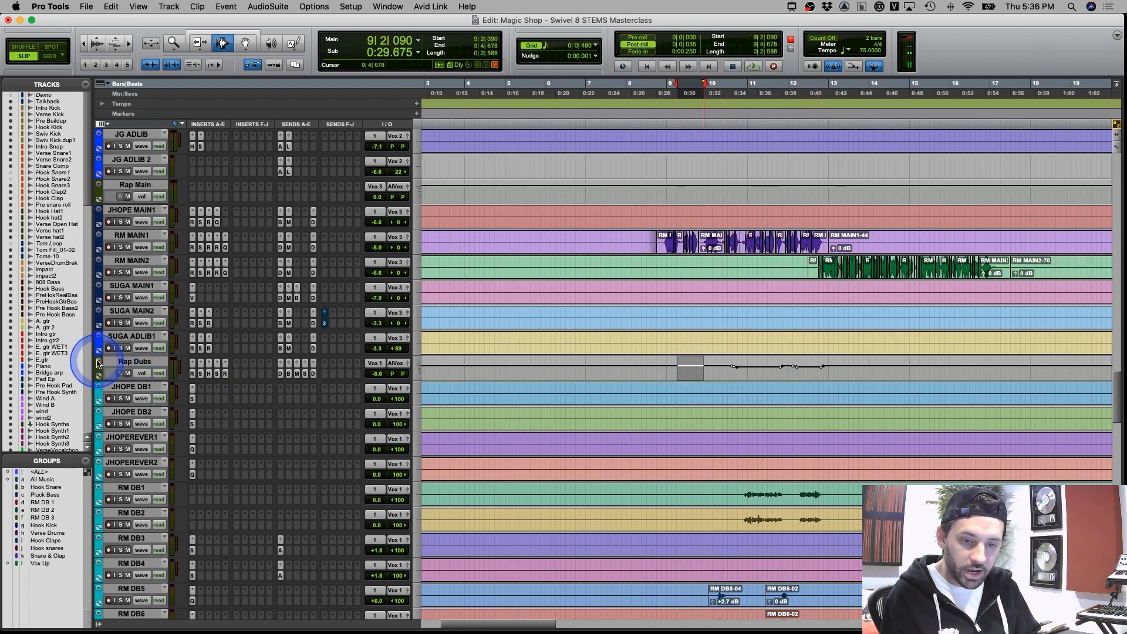
{"action": "right_click", "coordinate": [99, 340]}
{"action": "mouse_move", "coordinate": [135, 345]}
{"action": "left_click", "coordinate": [196, 383]}
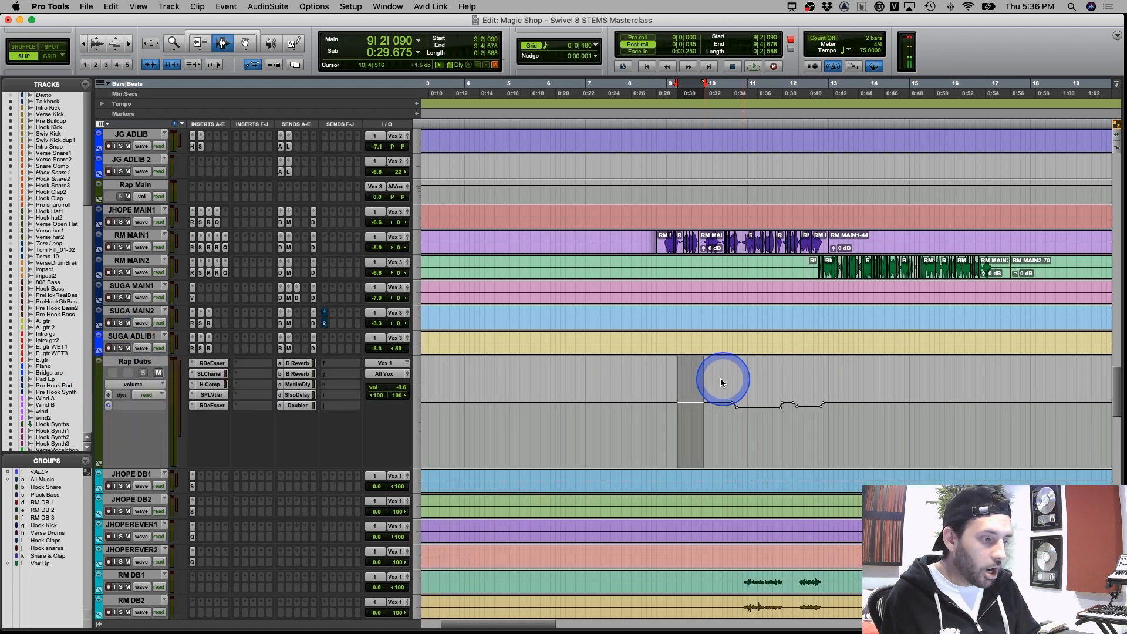
Examine Rap Dubs' volume automation around the RM doubles and place the cursor at about bar 32, by the JHOPE doubles
{"action": "left_click_drag", "start_coordinate": [722, 378], "coordinate": [836, 408]}
{"action": "left_click", "coordinate": [816, 411]}
{"action": "key", "text": "super+bracketleft"}
{"action": "left_click", "coordinate": [841, 432]}
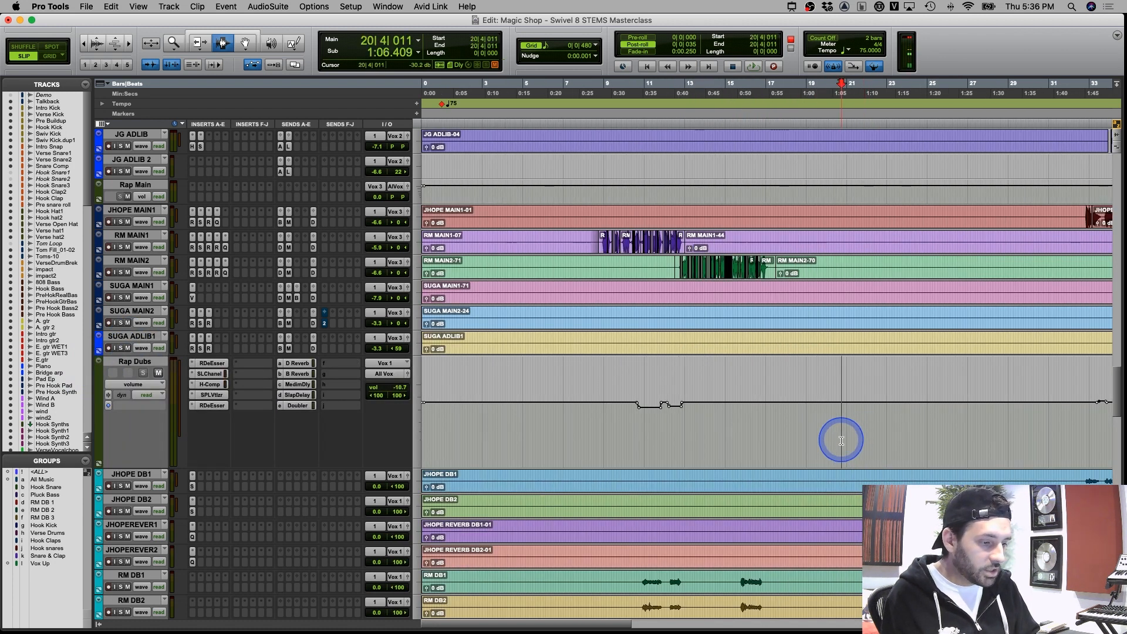
{"action": "scroll", "coordinate": [675, 447], "scroll_direction": "down", "scroll_amount": 4}
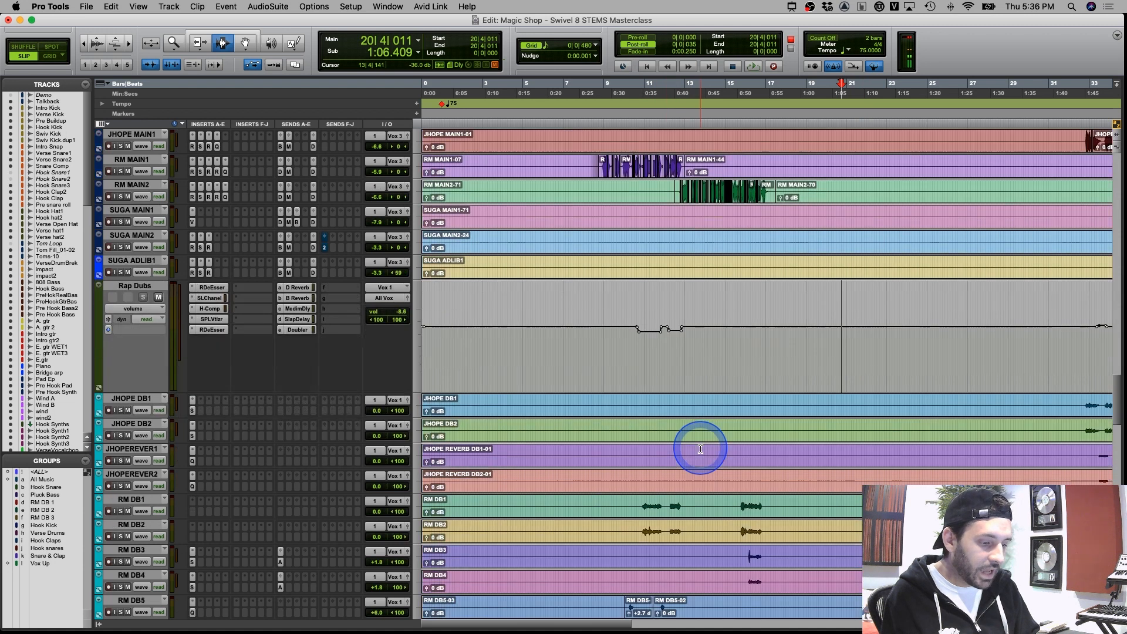
{"action": "key", "text": "super+bracketleft"}
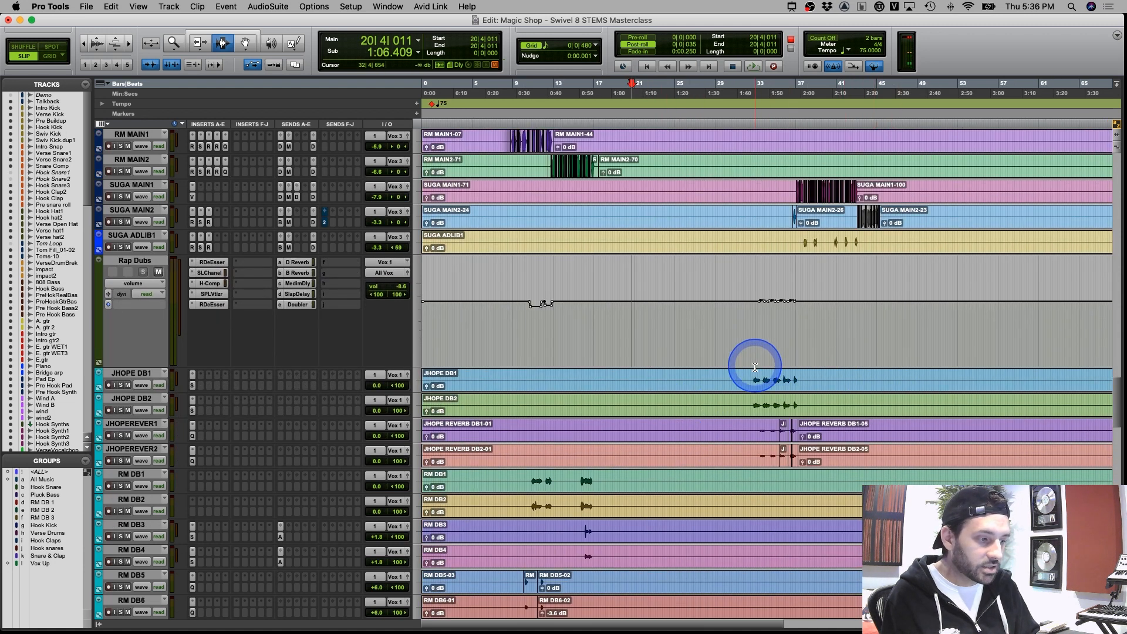
{"action": "left_click", "coordinate": [760, 368]}
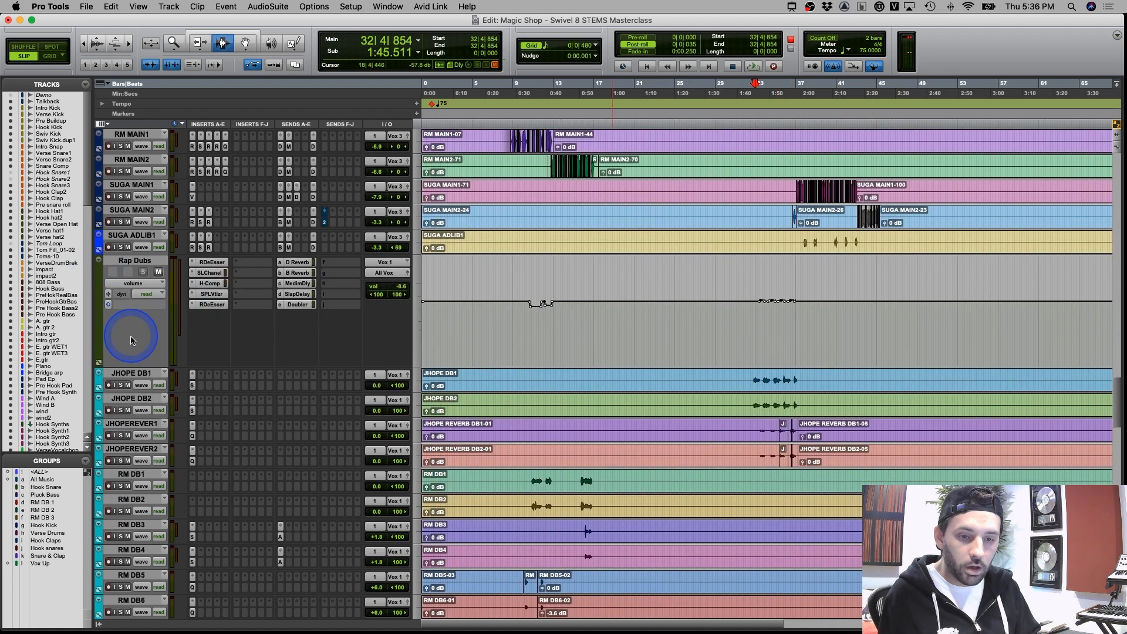
Shrink the Rap Dubs track's height and place the cursor at about bar 23 on JG BGV1
{"action": "left_click_drag", "start_coordinate": [127, 367], "coordinate": [129, 276]}
{"action": "scroll", "coordinate": [634, 453], "scroll_direction": "down", "scroll_amount": 10}
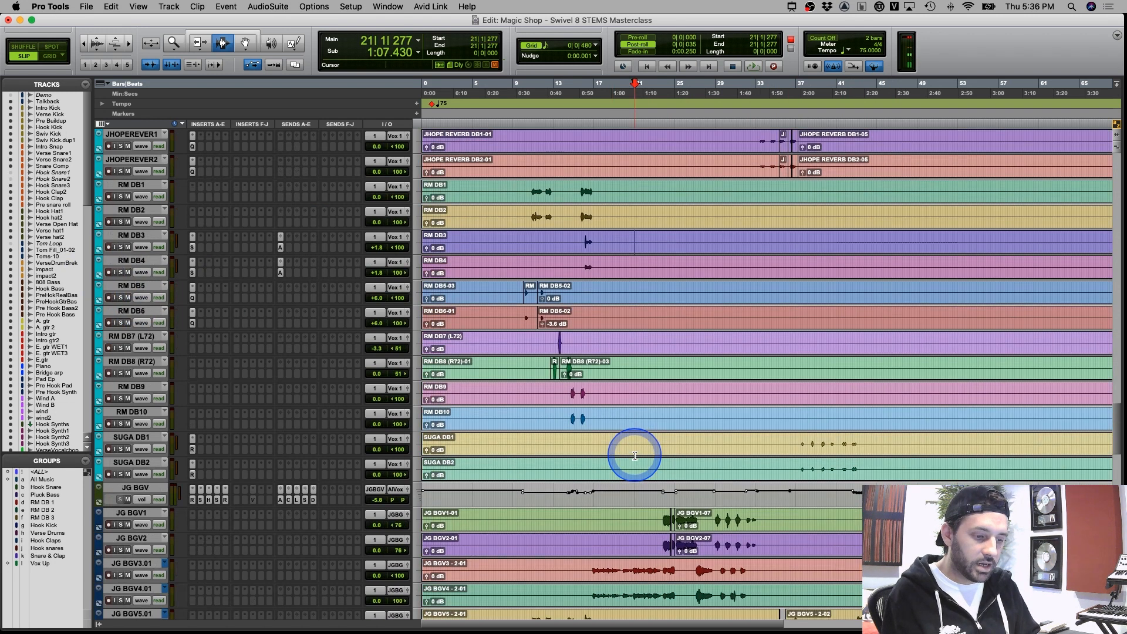
{"action": "key", "text": "r"}
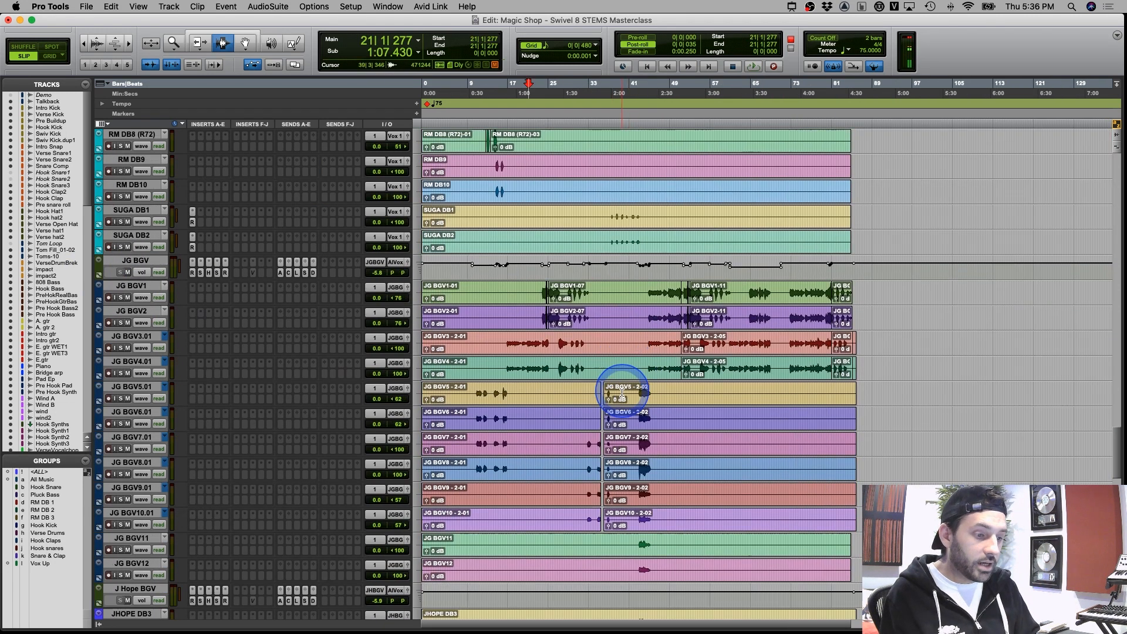
{"action": "scroll", "coordinate": [628, 387], "scroll_direction": "down", "scroll_amount": 2}
{"action": "left_click", "coordinate": [539, 286]}
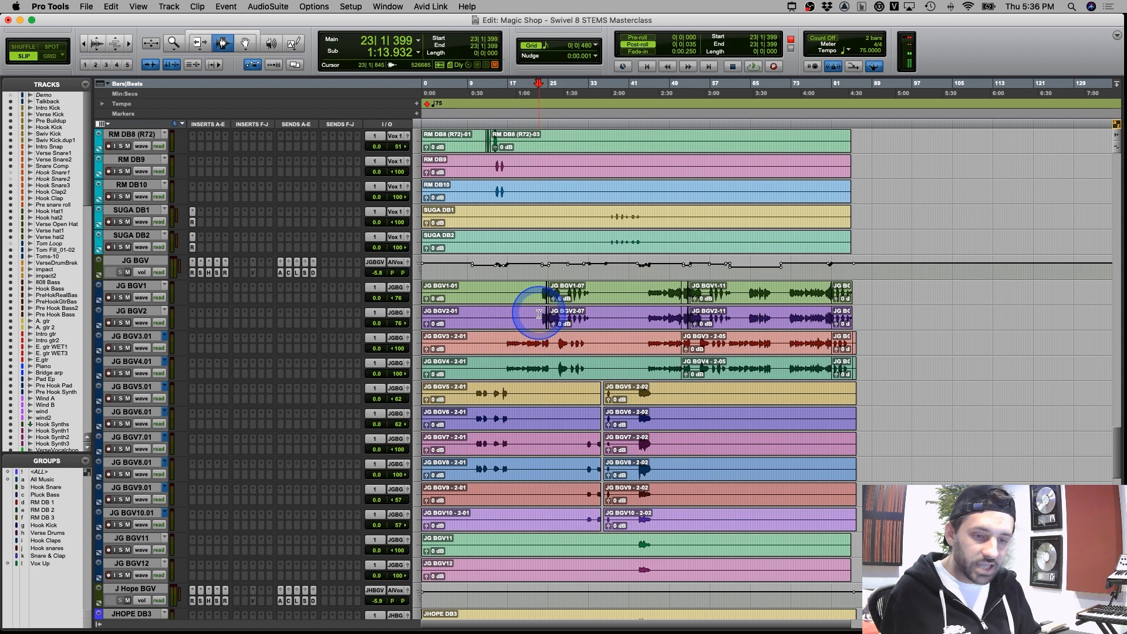
Review the JG BGV insert chain, from the first RDeEsser through SPL Vitalizer MK2-T to the final RDeEsser
{"action": "left_click", "coordinate": [192, 273]}
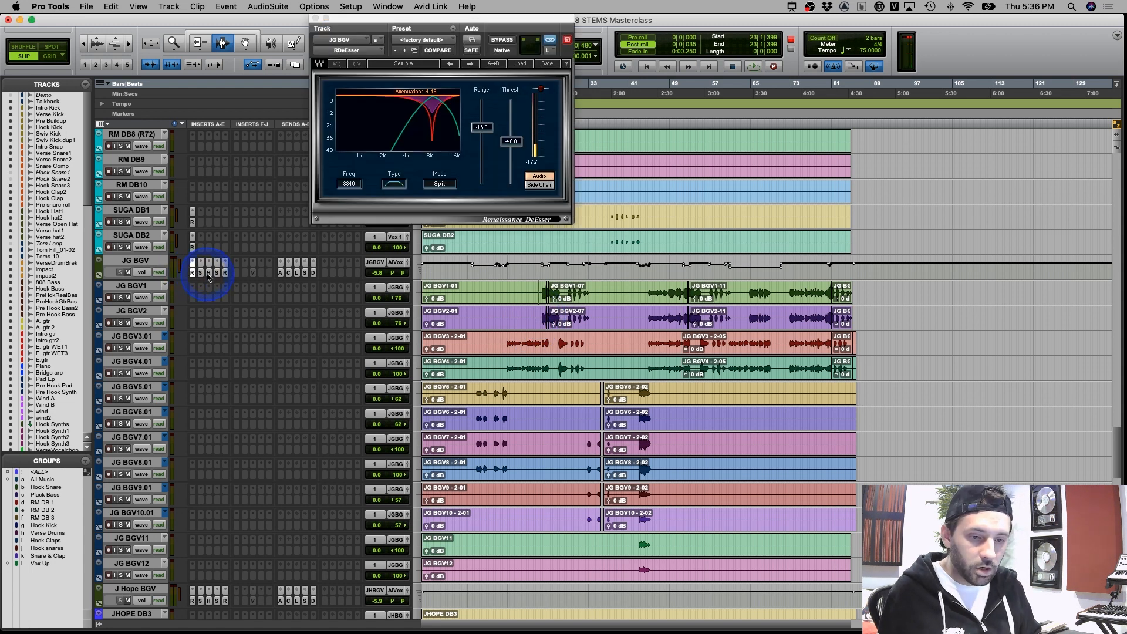
{"action": "left_click", "coordinate": [201, 273]}
{"action": "left_click", "coordinate": [209, 273]}
{"action": "left_click", "coordinate": [218, 273]}
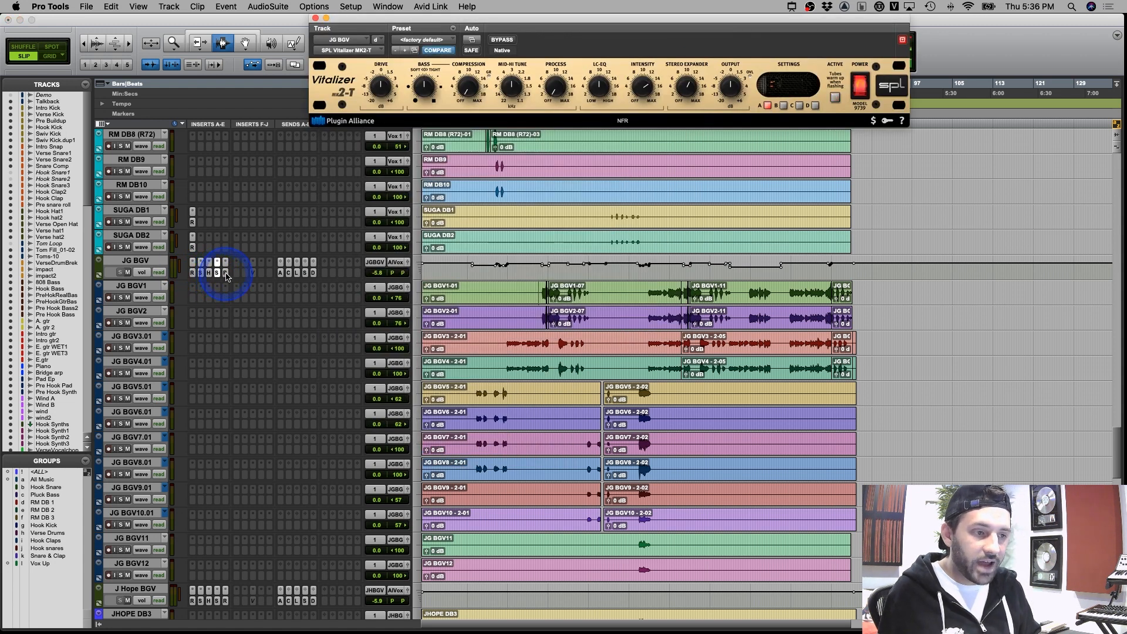
{"action": "left_click", "coordinate": [225, 274]}
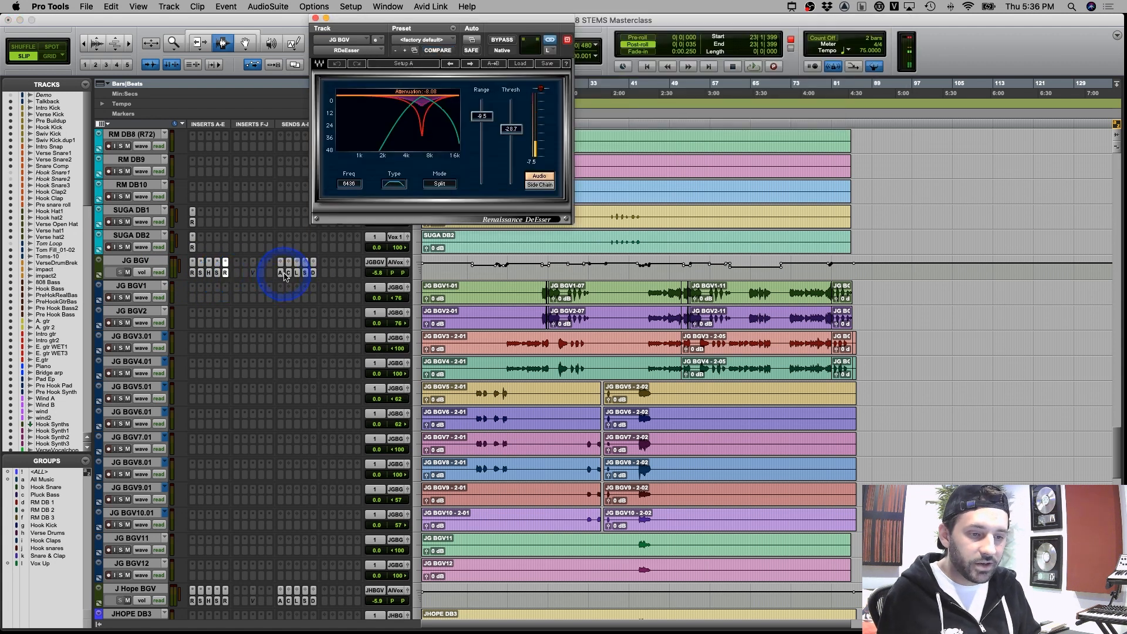
Highlight JG BGV's volume automation from about bar 20 to 79, then clear the selection by placing the cursor at about bar 22
{"action": "left_click", "coordinate": [538, 265]}
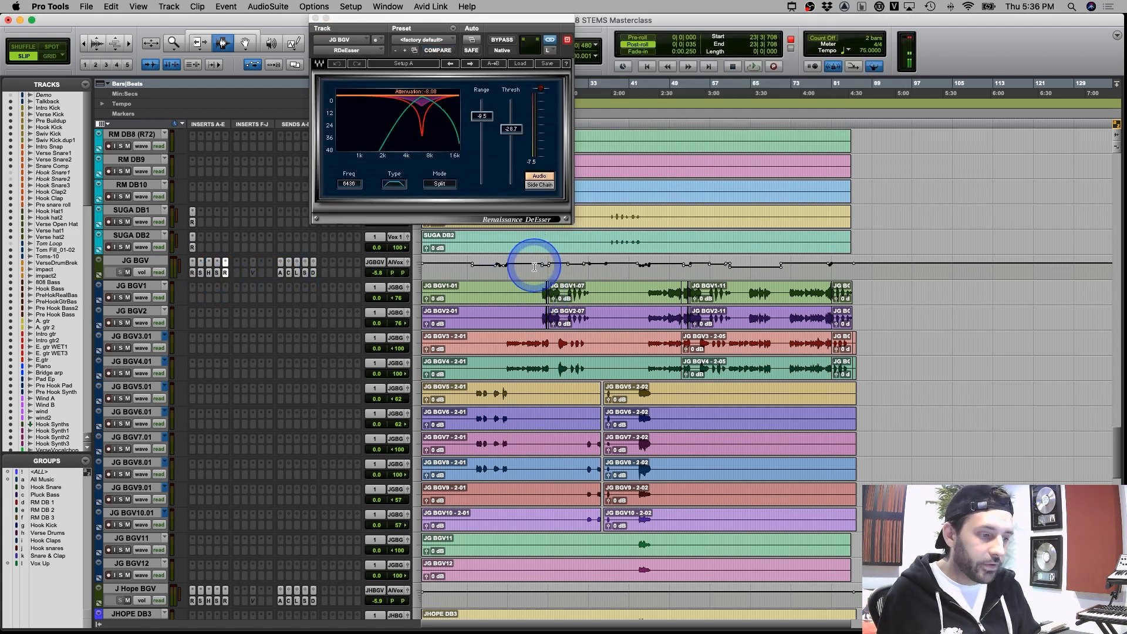
{"action": "left_click_drag", "start_coordinate": [528, 265], "coordinate": [828, 266]}
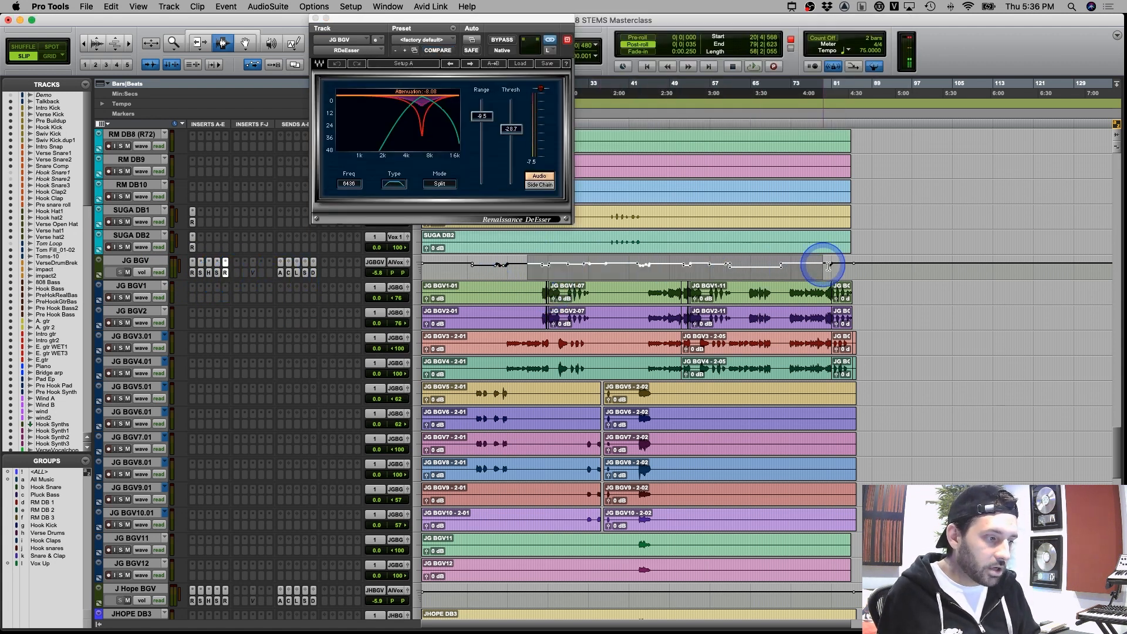
{"action": "left_click", "coordinate": [558, 284]}
Inspect the first JG BGV1 and JG BGV2 phrases near bar 23, then place the cursor at about bar 45
{"action": "key", "text": "super+bracketright"}
{"action": "key", "text": "super+bracketright"}
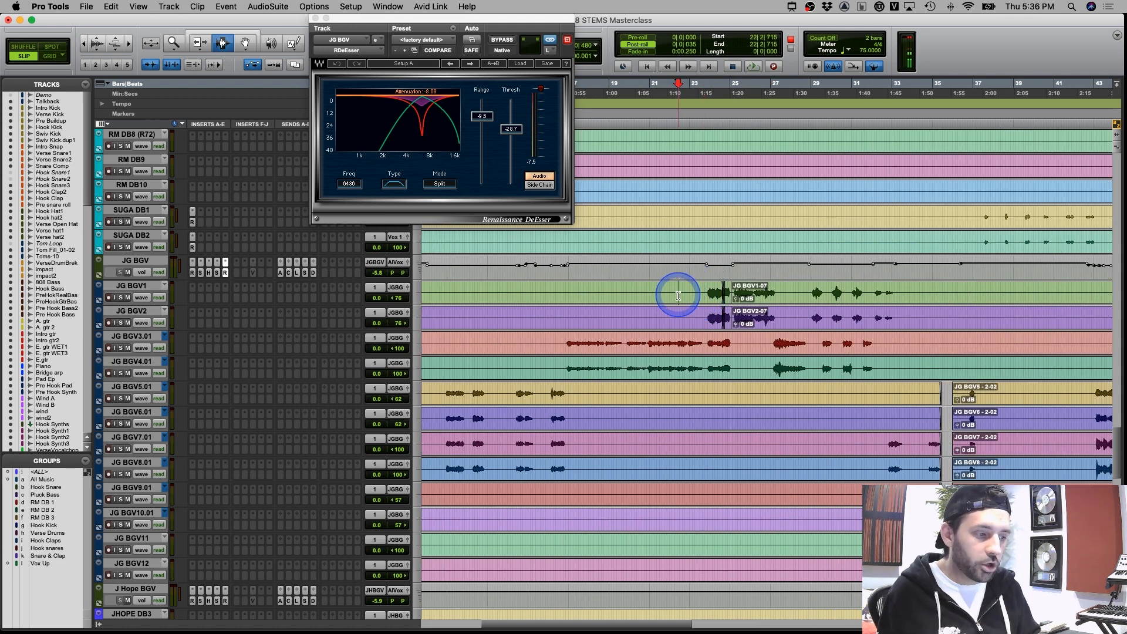
{"action": "left_click", "coordinate": [688, 310]}
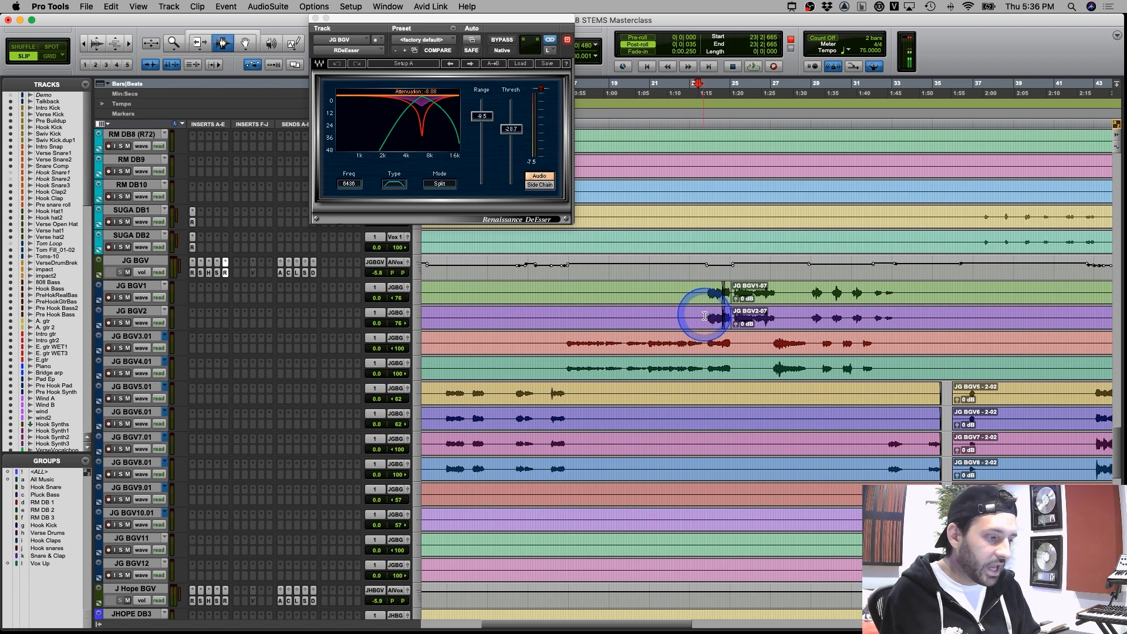
{"action": "key", "text": "r"}
{"action": "left_click", "coordinate": [885, 329]}
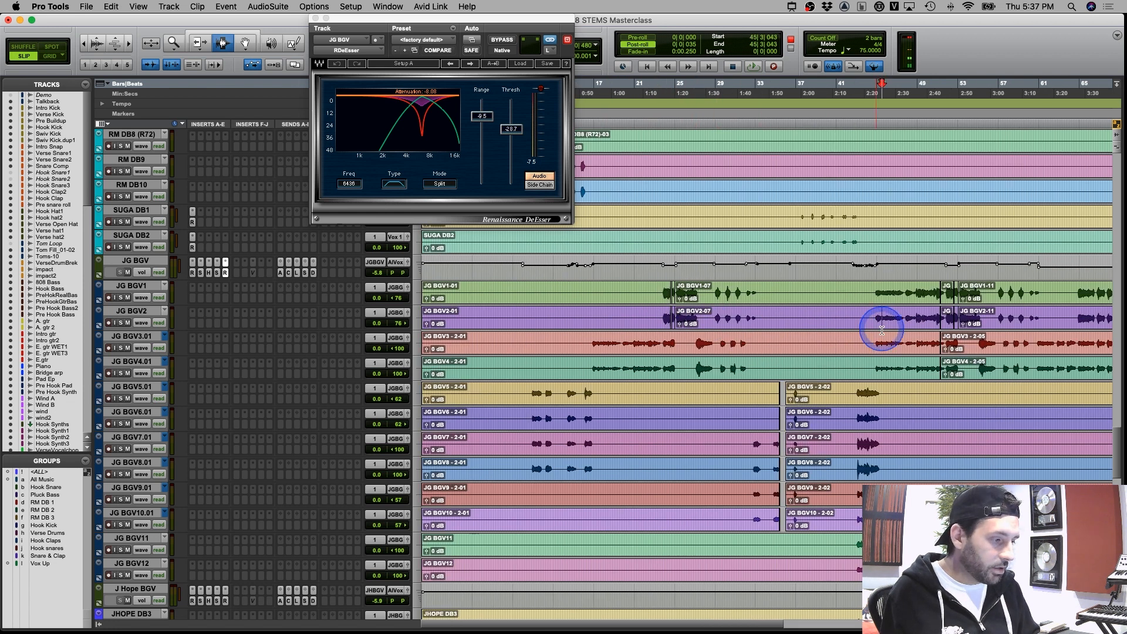
Solo JG BGV1 through JG BGV12 and play the stacked harmonies from about bar 43
{"action": "key", "text": "t"}
{"action": "key", "text": "t"}
{"action": "left_click", "coordinate": [668, 365]}
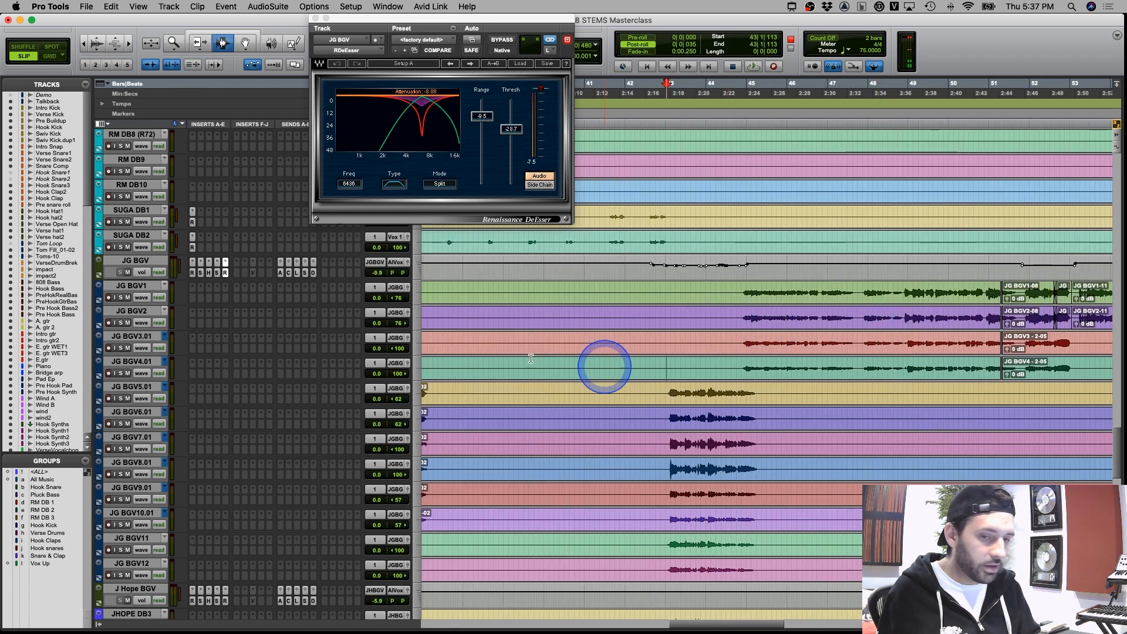
{"action": "left_click", "coordinate": [126, 286]}
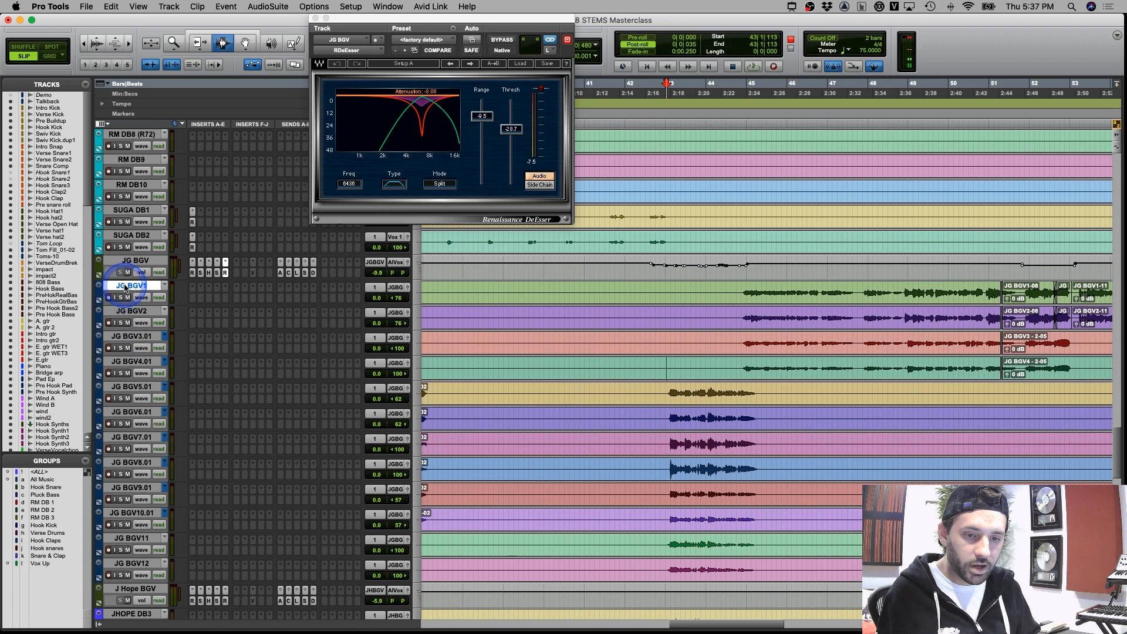
{"action": "left_click", "coordinate": [122, 566], "text": "shift"}
{"action": "key", "text": "space"}
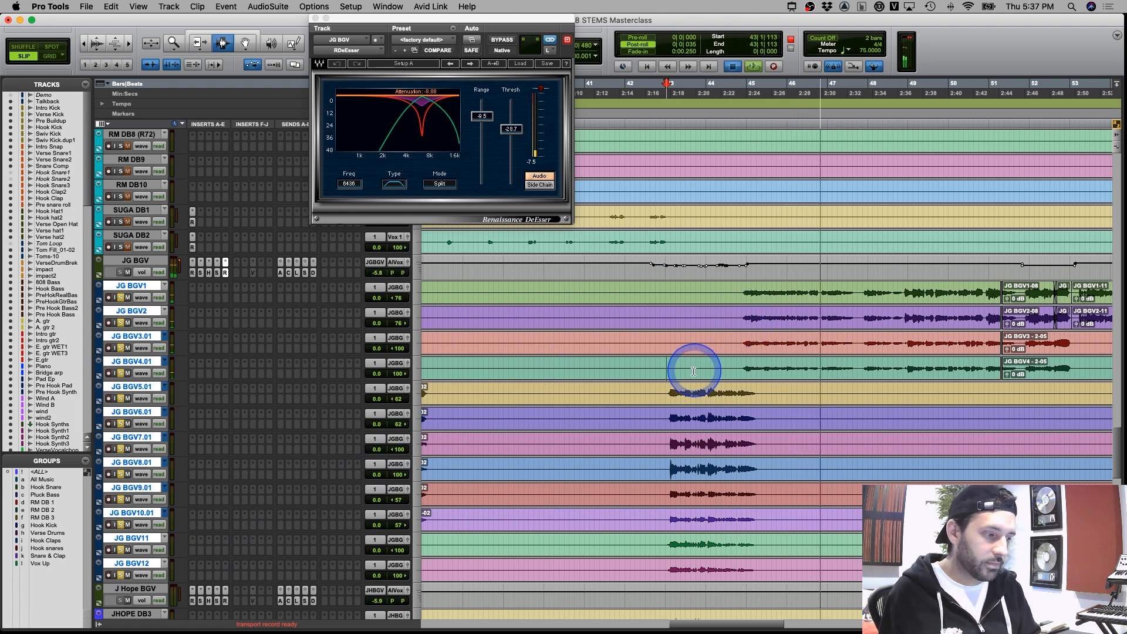
{"action": "key", "text": "space"}
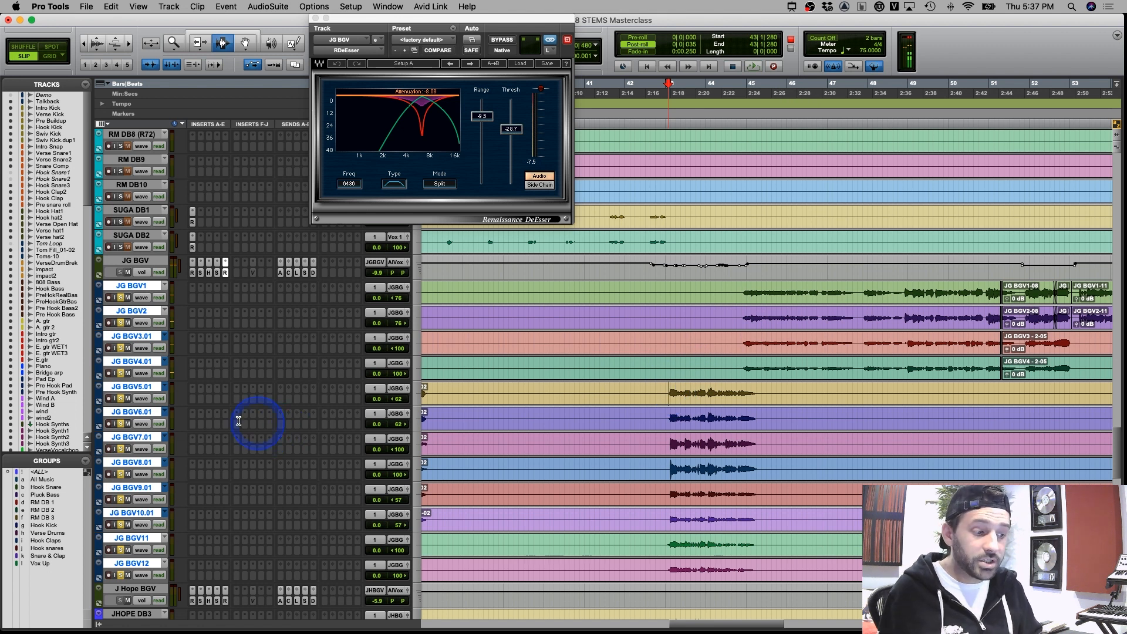
Audition only the JG BGV5 and JG BGV6 pair in solo from about bar 43
{"action": "key", "text": "super+bracketright"}
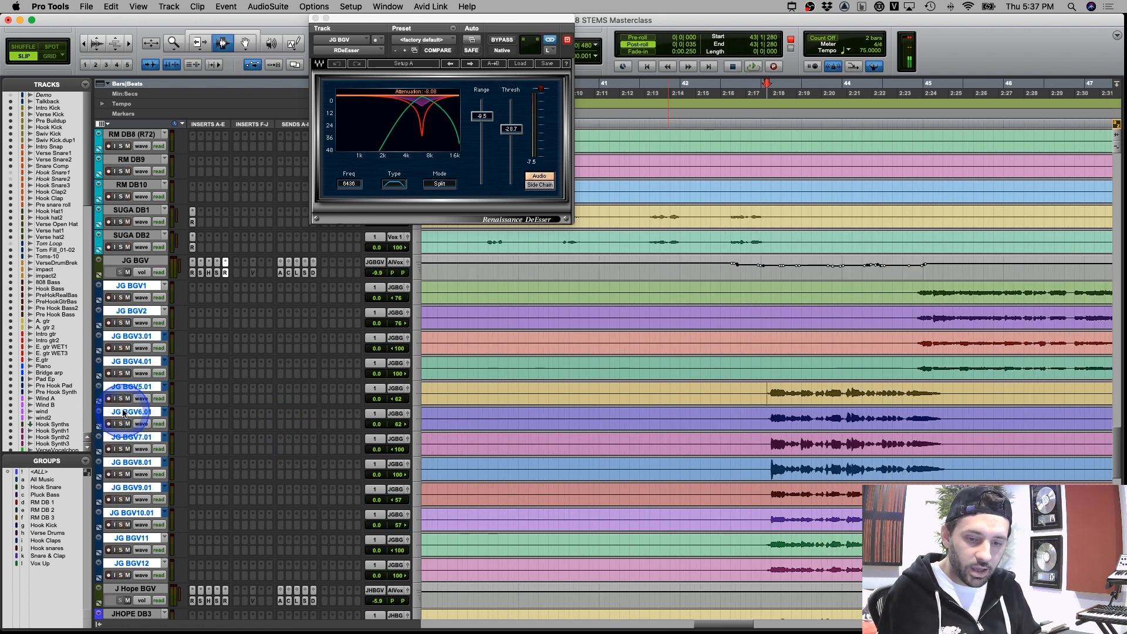
{"action": "left_click", "coordinate": [122, 424]}
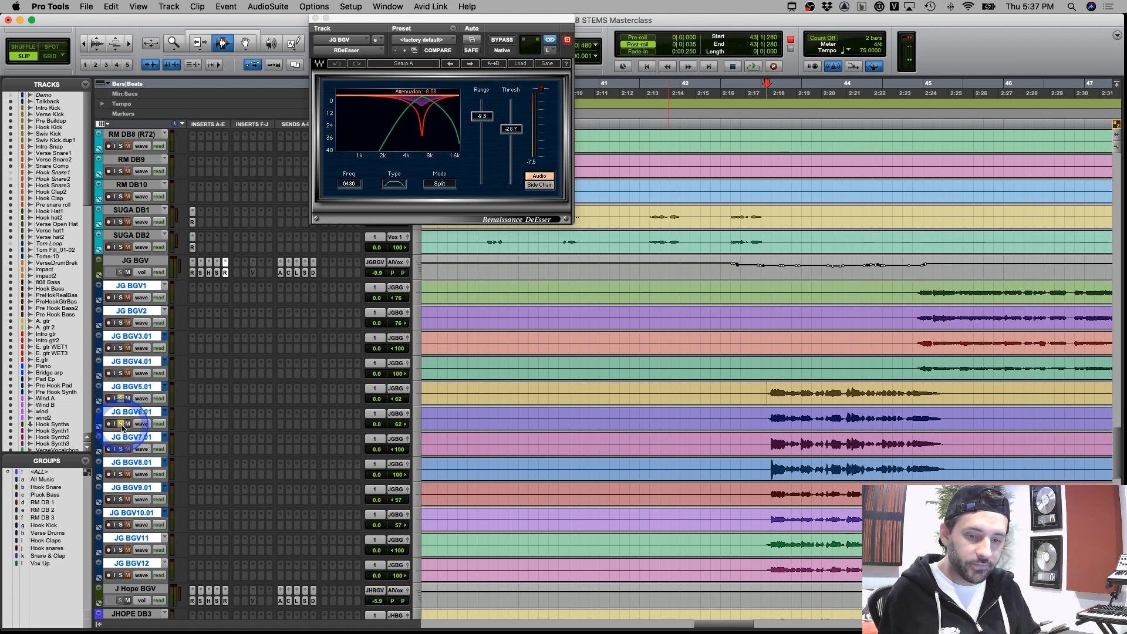
{"action": "key", "text": "space"}
{"action": "left_click", "coordinate": [120, 449]}
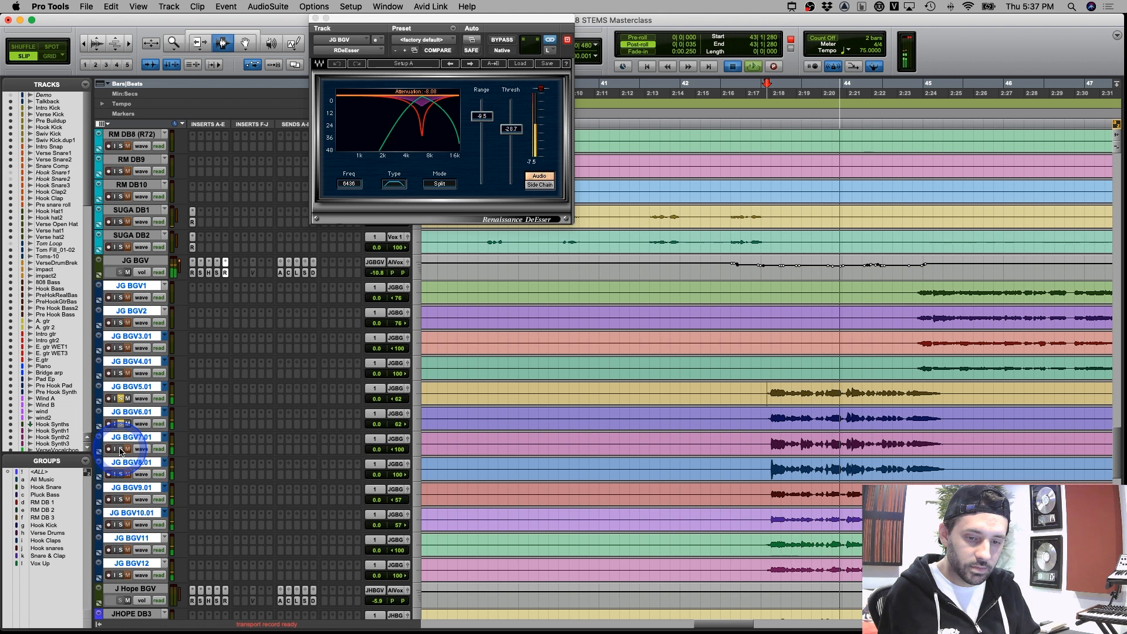
{"action": "key", "text": "space"}
{"action": "left_click", "coordinate": [122, 424]}
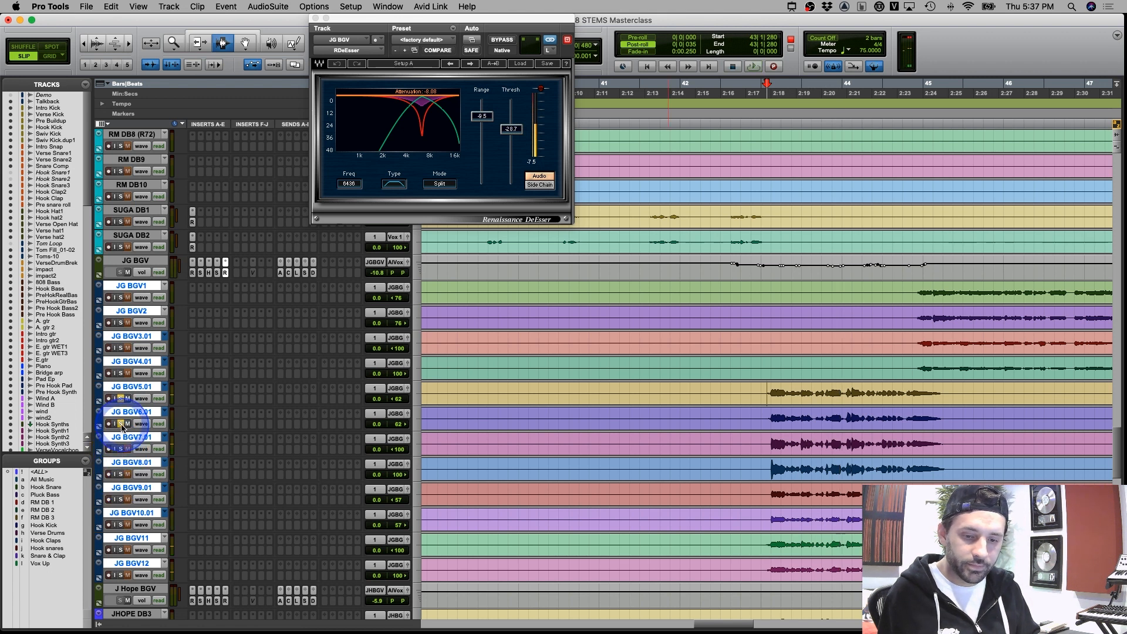
Audition the JG BGV7 and JG BGV8 pair in solo over the same phrase
{"action": "key", "text": "space"}
{"action": "left_click", "coordinate": [121, 474]}
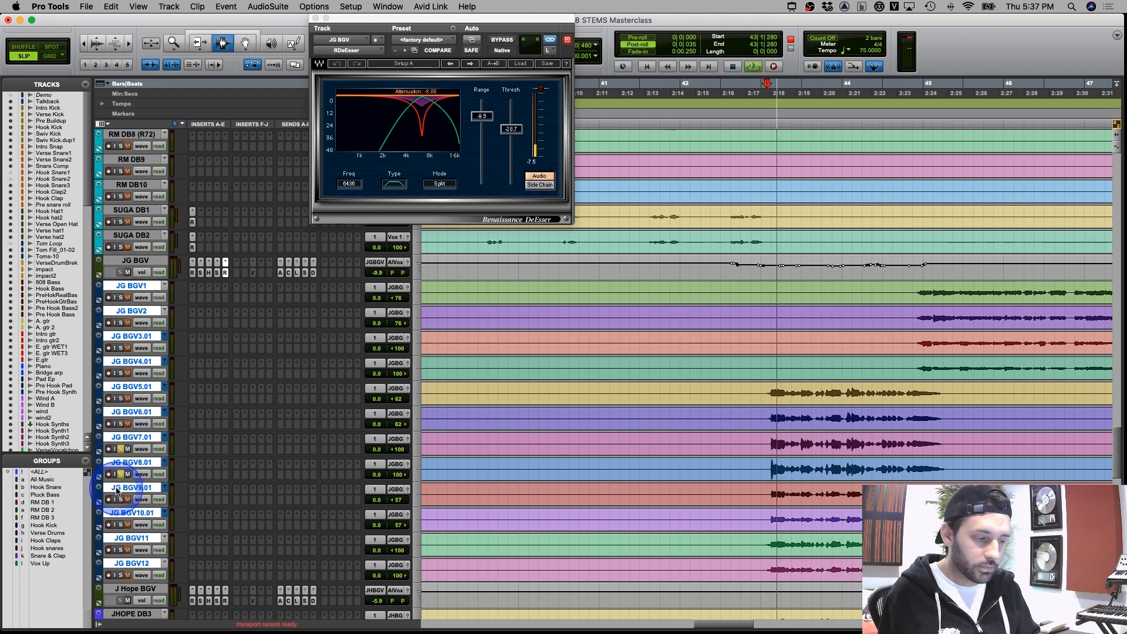
{"action": "left_click", "coordinate": [121, 500]}
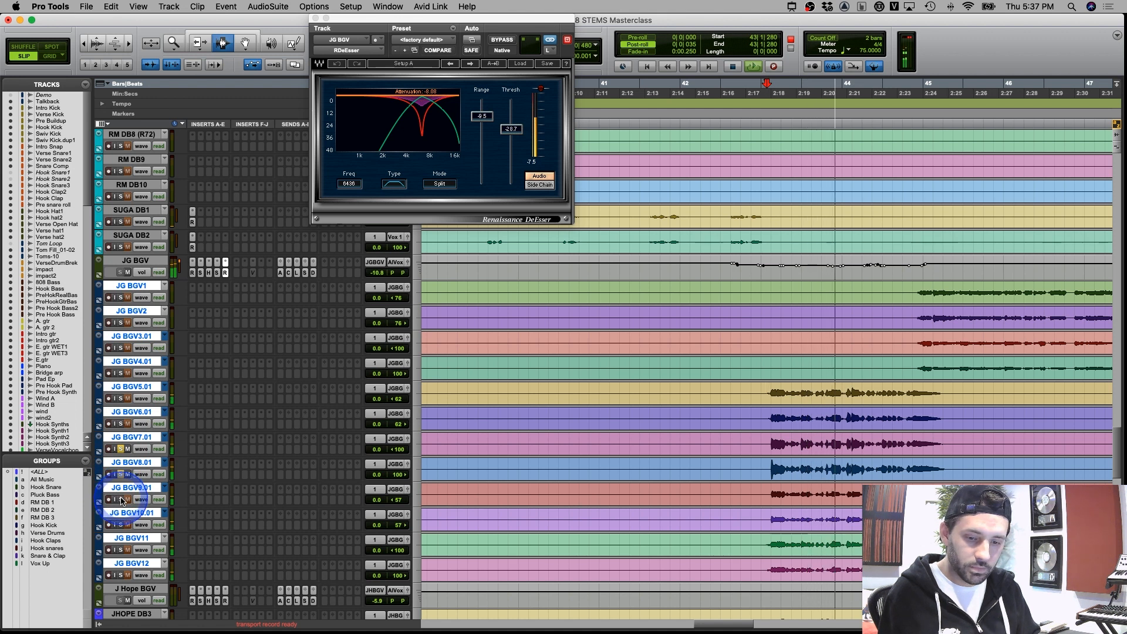
{"action": "key", "text": "space"}
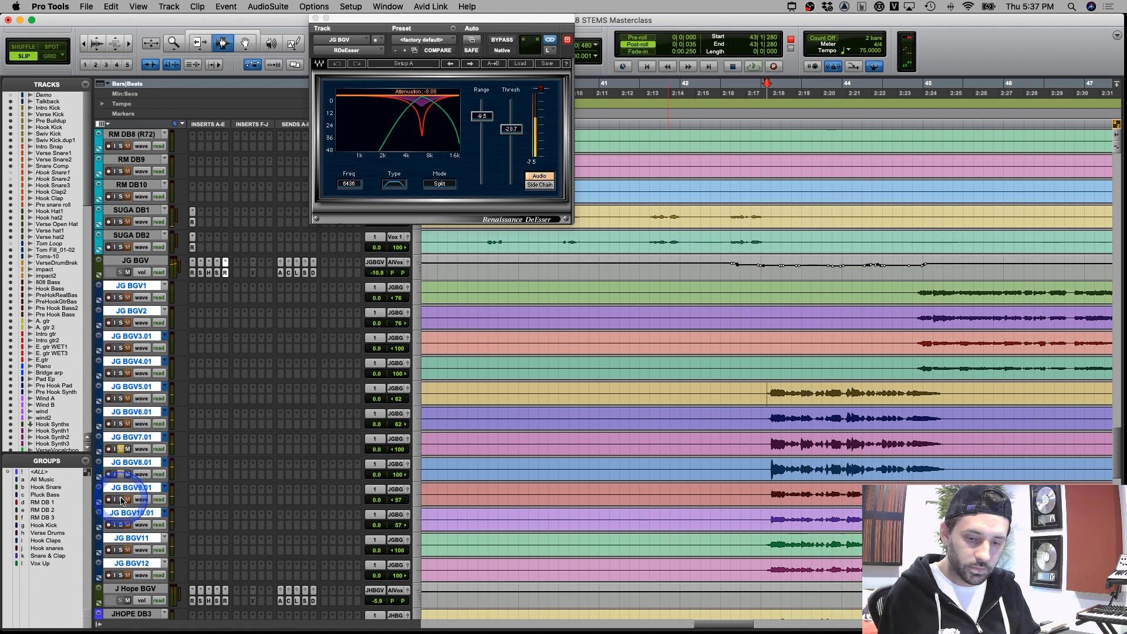
Audition the JG BGV9 and JG BGV10 pair, followed by JG BGV11 and JG BGV12, in solo from about bar 43
{"action": "key", "text": "space"}
{"action": "left_click", "coordinate": [121, 549]}
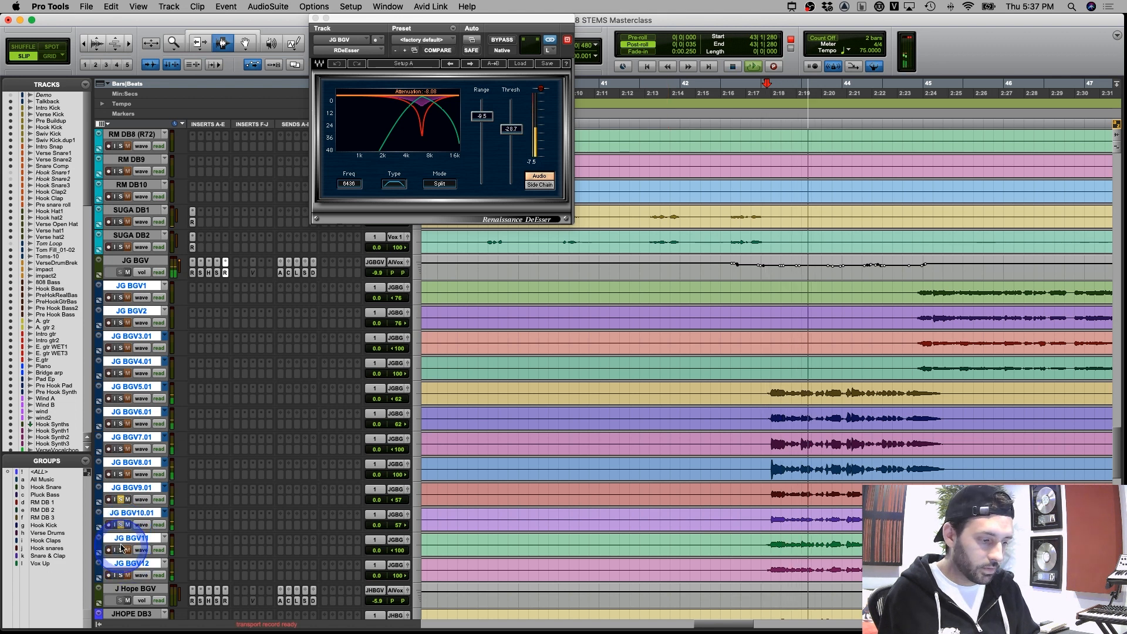
{"action": "left_click", "coordinate": [120, 525]}
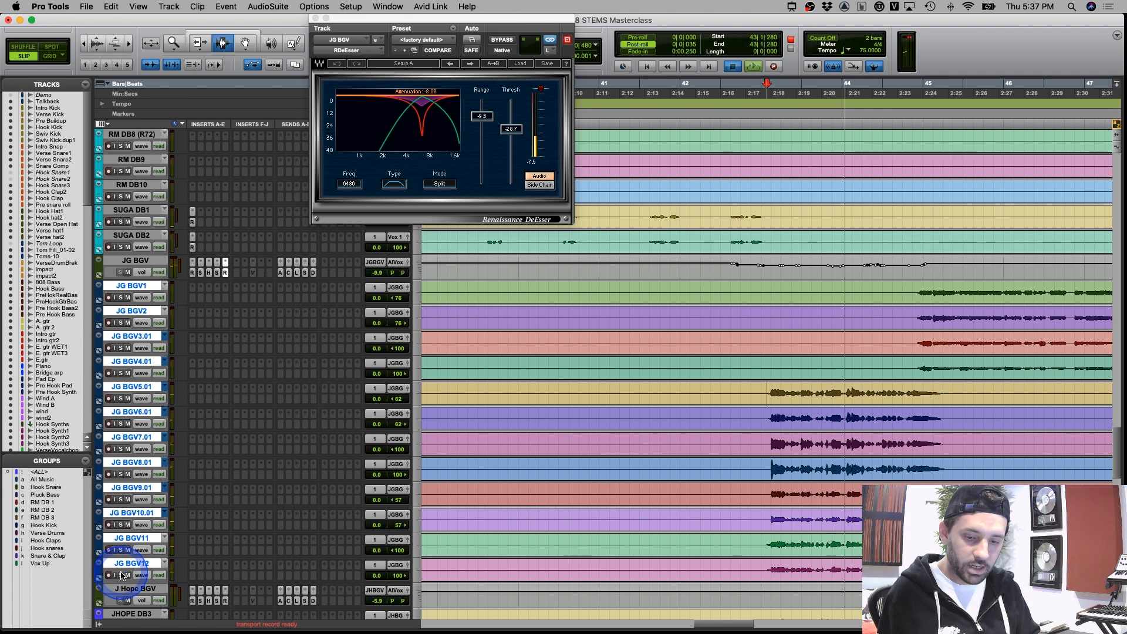
{"action": "key", "text": "space"}
{"action": "key", "text": "space"}
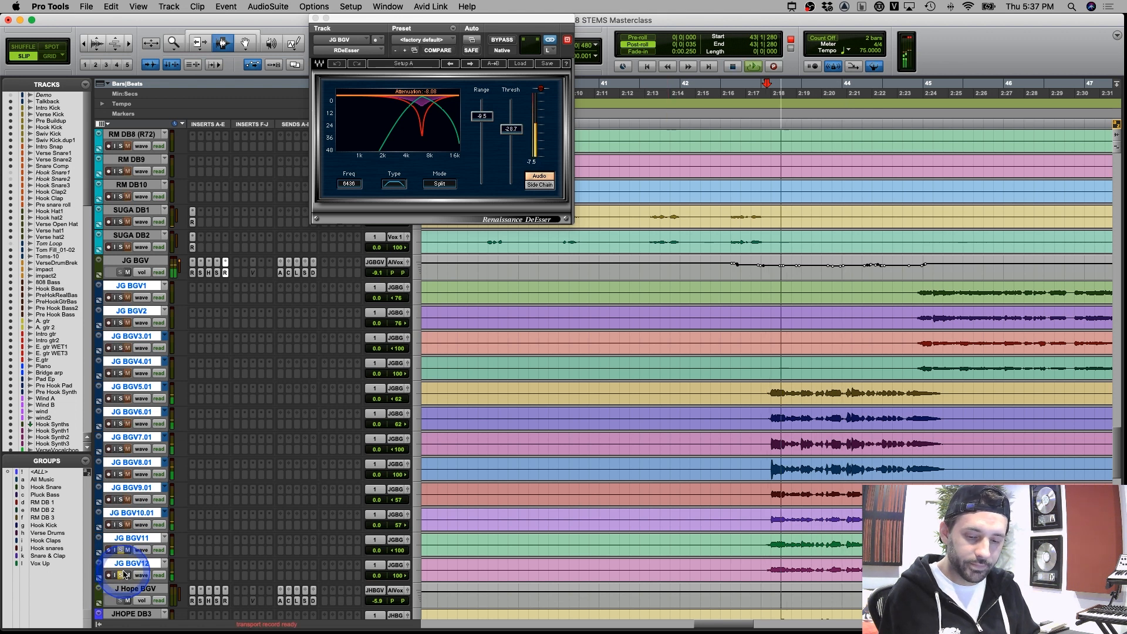
Play all the JG BGV tracks together in solo across the bar 43 to 45 phrase
{"action": "key", "text": "r"}
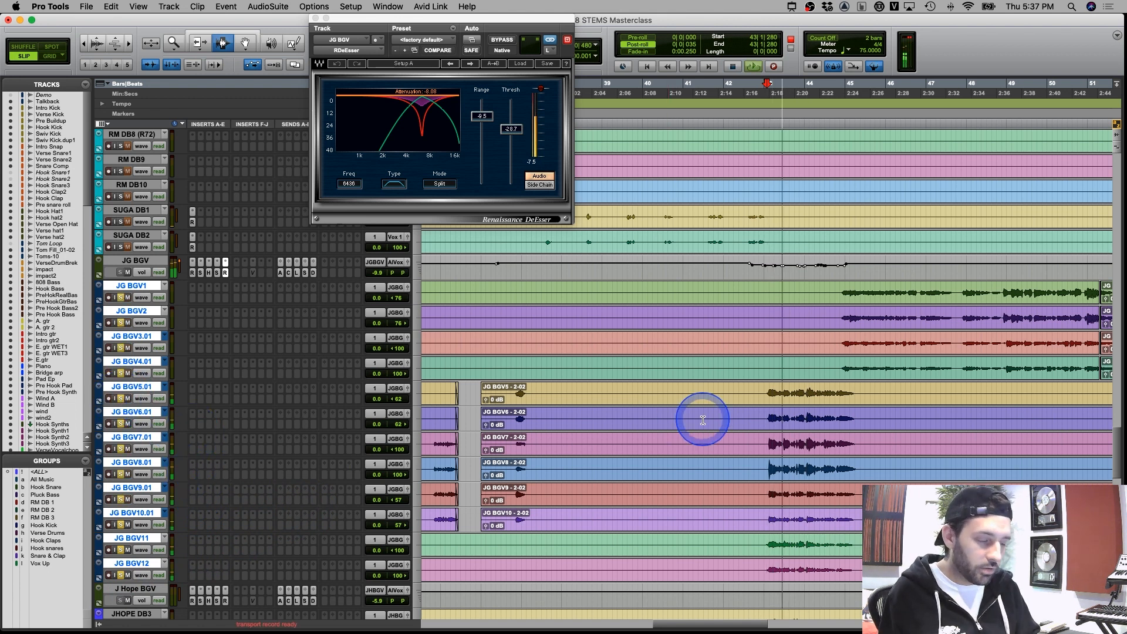
{"action": "scroll", "coordinate": [694, 423], "scroll_direction": "right", "scroll_amount": 3}
{"action": "key", "text": "space"}
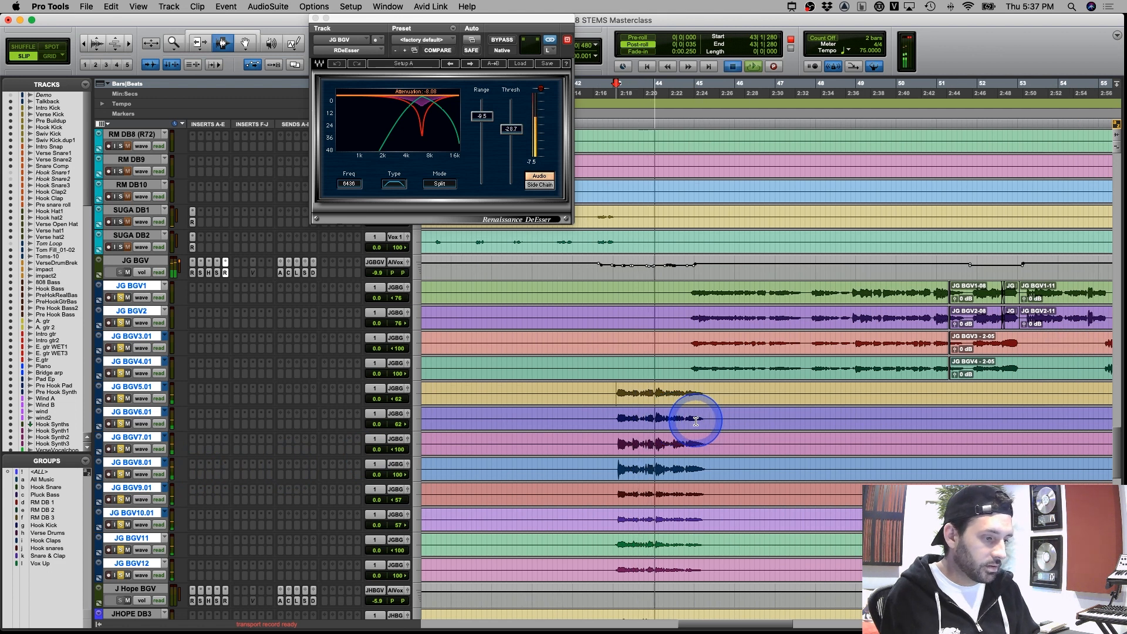
{"action": "key", "text": "space"}
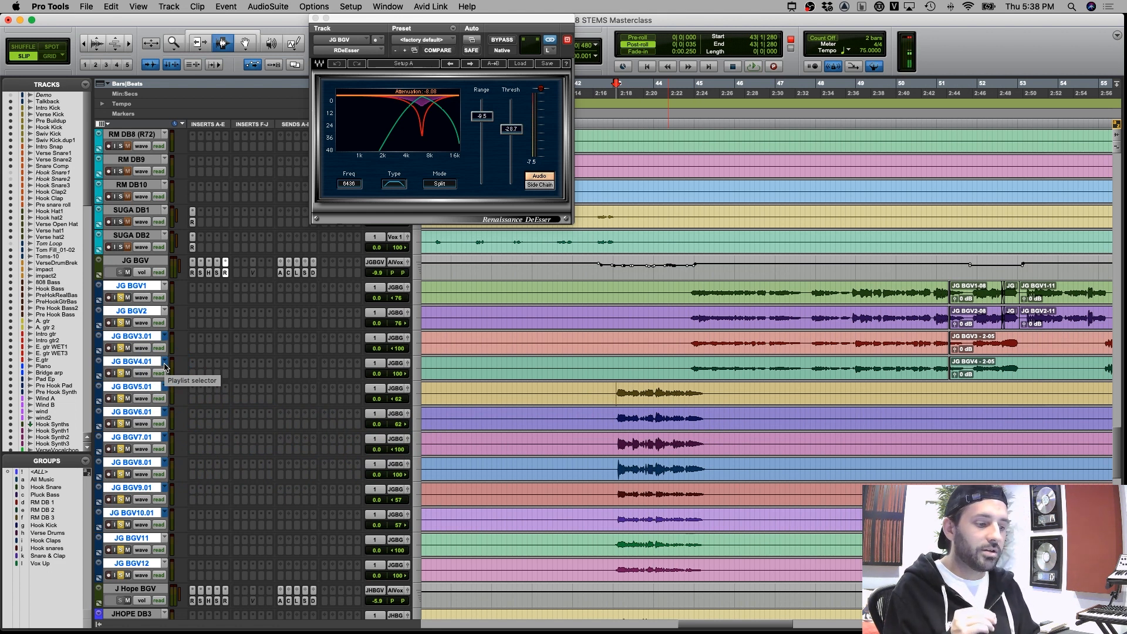
Clear the JG BGV solos and inspect the JG BGV1 to BGV4 phrases from bar 45, placing the cursor at about bar 49
{"action": "left_click", "coordinate": [120, 373]}
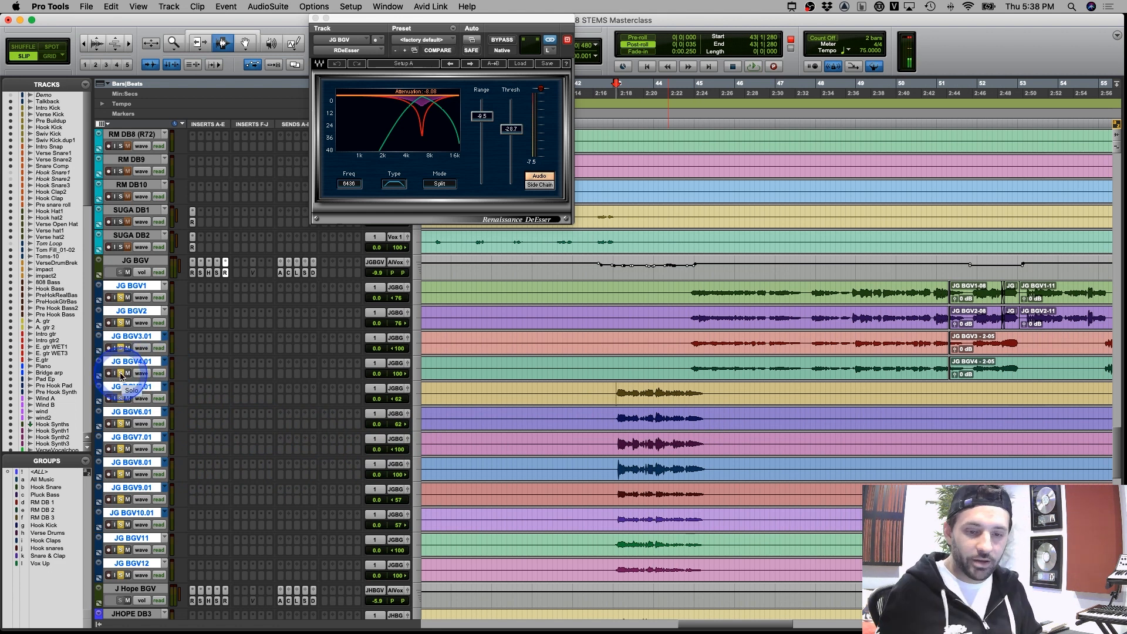
{"action": "left_click", "coordinate": [695, 372]}
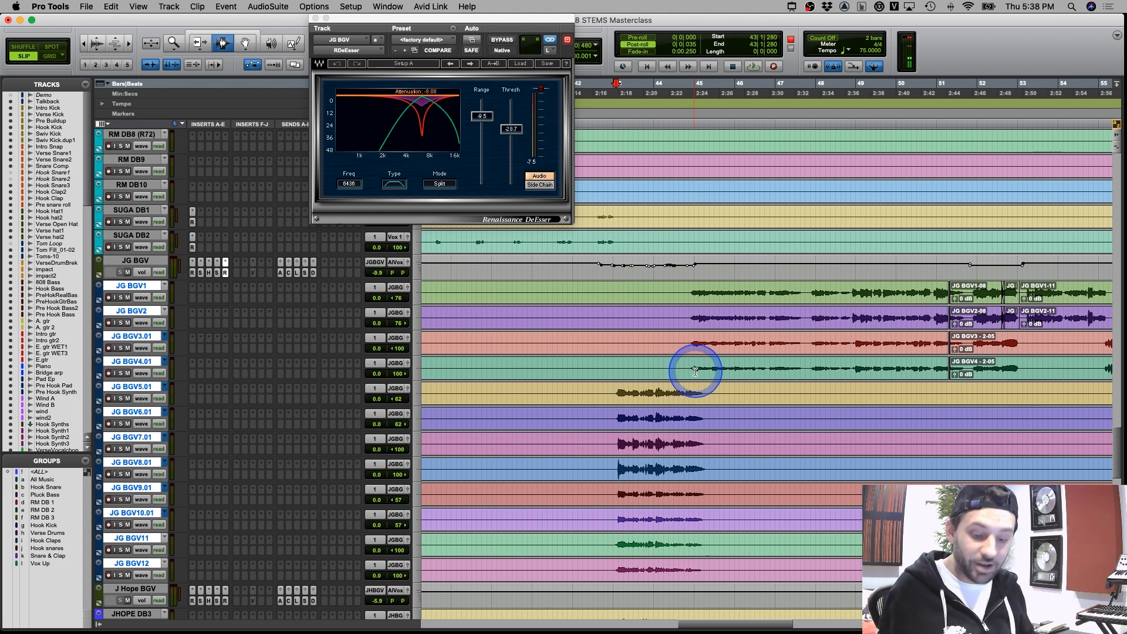
{"action": "left_click", "coordinate": [769, 367]}
{"action": "left_click", "coordinate": [730, 365]}
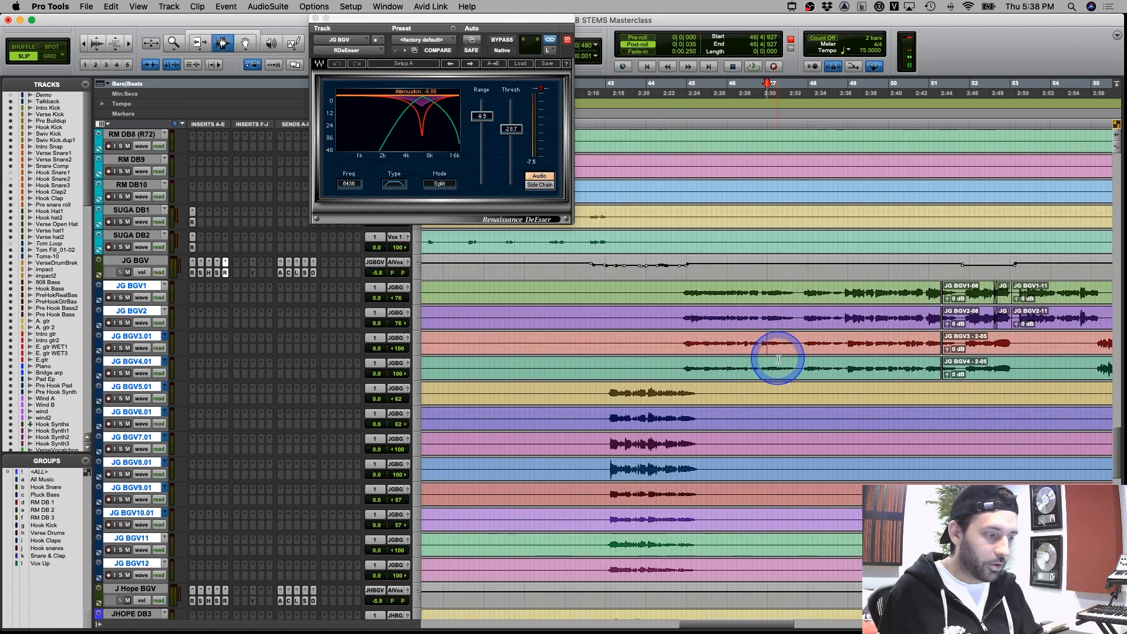
{"action": "left_click", "coordinate": [799, 348]}
{"action": "key", "text": "super+bracketleft"}
{"action": "left_click", "coordinate": [813, 341]}
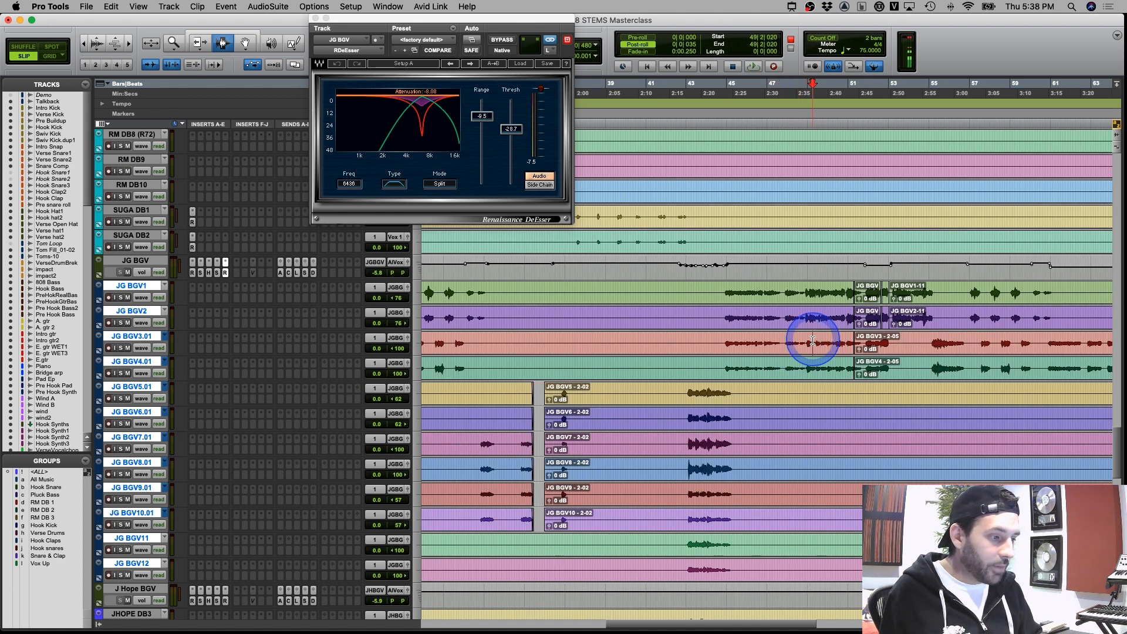
{"action": "key", "text": "super+bracketright"}
{"action": "key", "text": "super+bracketleft"}
{"action": "key", "text": "super+bracketleft"}
{"action": "key", "text": "super+bracketleft"}
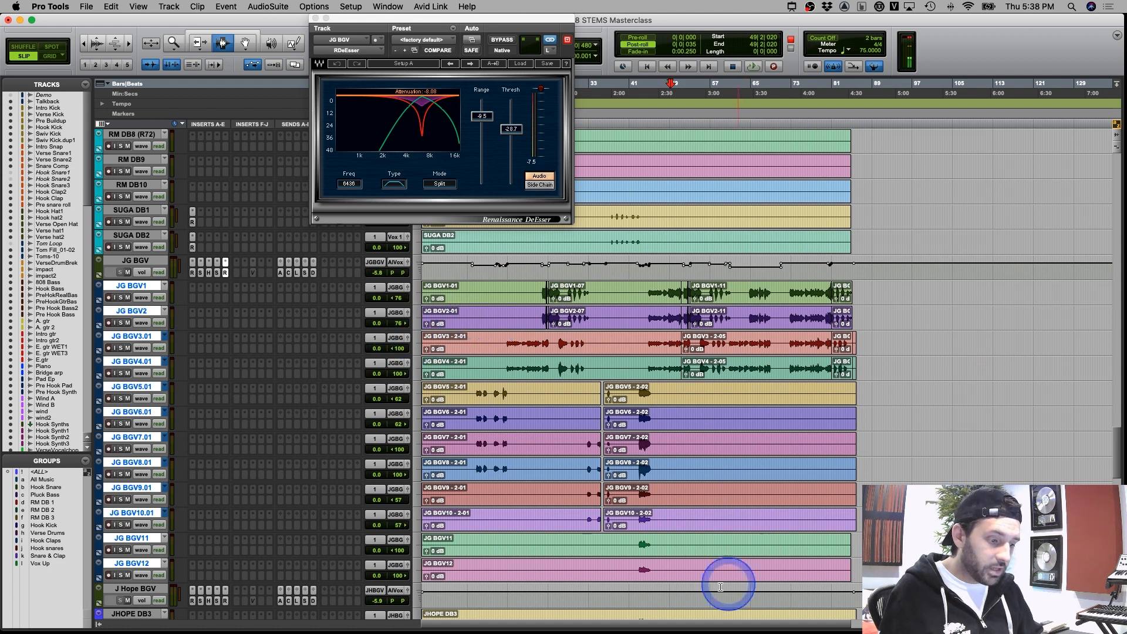
Solo JHOPE DB3 through JHOPEREVER4 and play the J Hope background vocals from just before bar 43
{"action": "scroll", "coordinate": [699, 449], "scroll_direction": "down", "scroll_amount": 6}
{"action": "scroll", "coordinate": [546, 441], "scroll_direction": "down", "scroll_amount": 5}
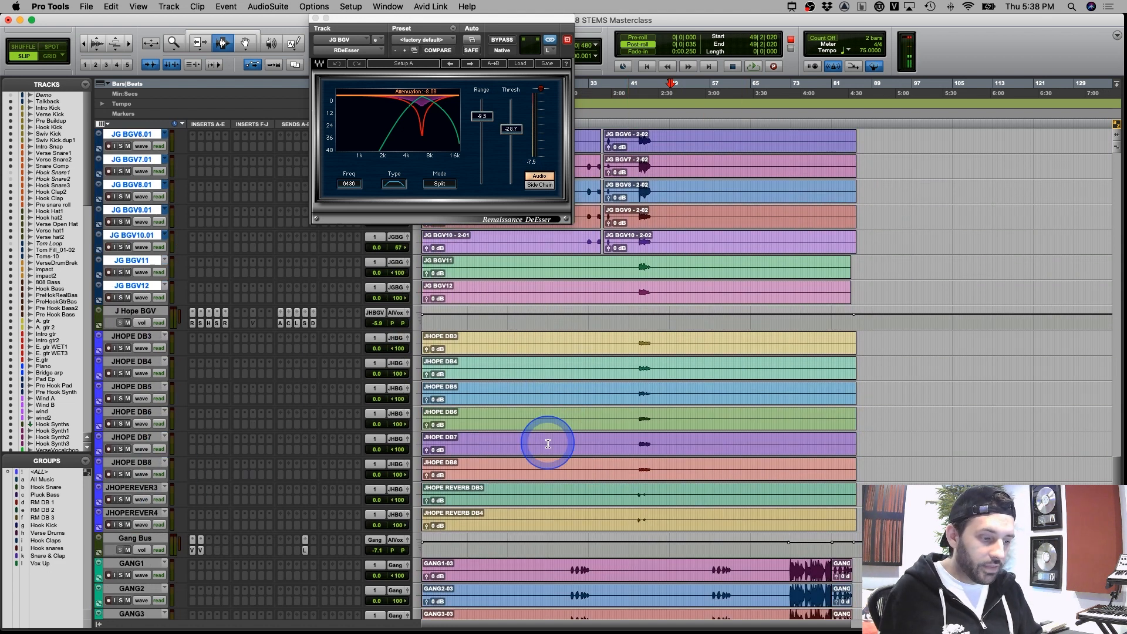
{"action": "left_click", "coordinate": [646, 389]}
{"action": "key", "text": "super+bracketright"}
{"action": "key", "text": "super+bracketright"}
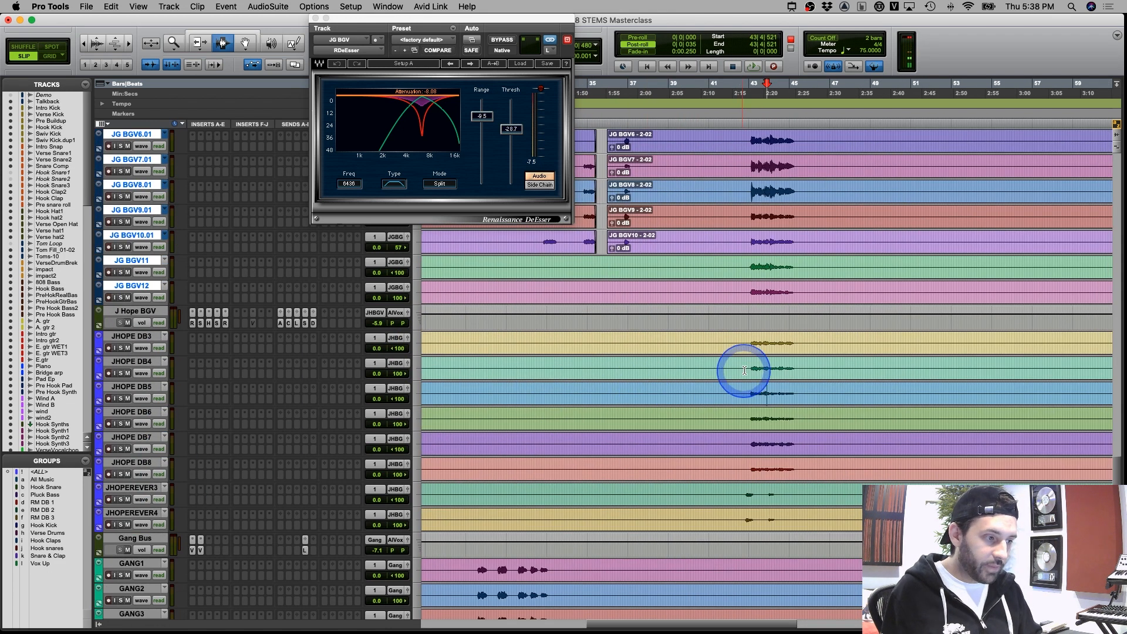
{"action": "left_click", "coordinate": [748, 352]}
{"action": "left_click", "coordinate": [134, 336]}
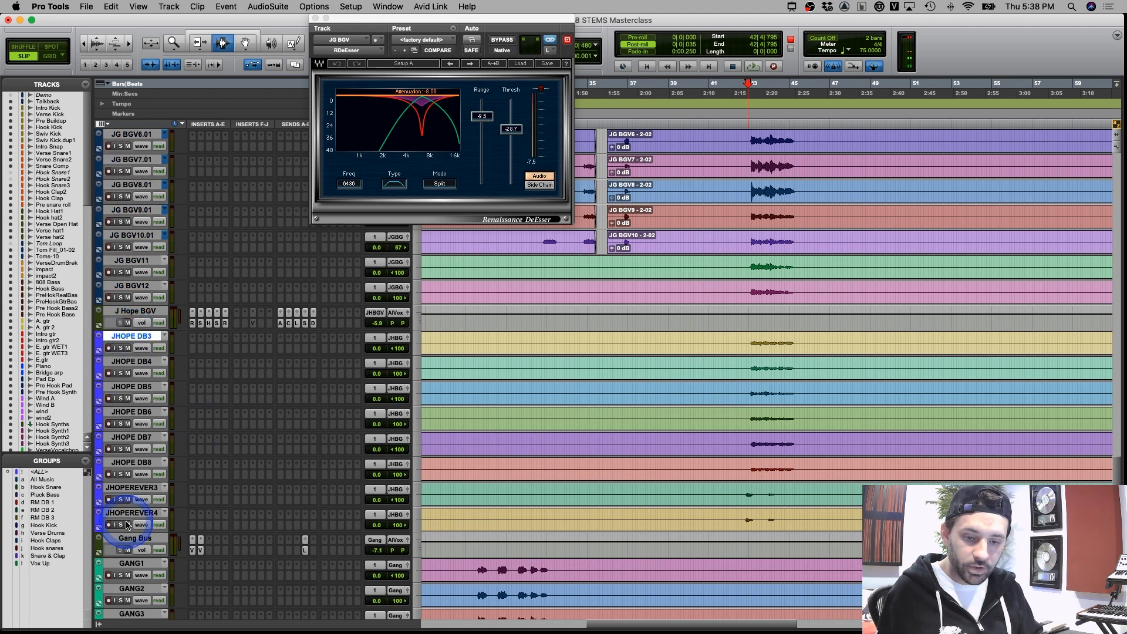
{"action": "left_click", "coordinate": [124, 515], "text": "shift"}
{"action": "key", "text": "space"}
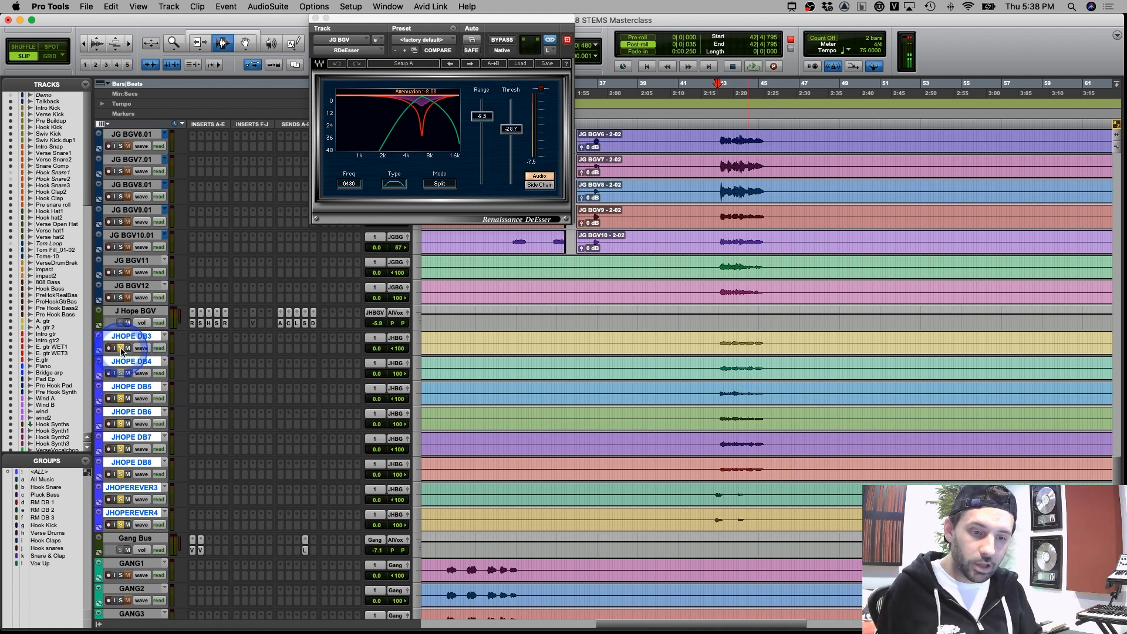
Solo GANG1 through GANG8 and play the gang vocals from about bar 57
{"action": "scroll", "coordinate": [684, 484], "scroll_direction": "down", "scroll_amount": 6}
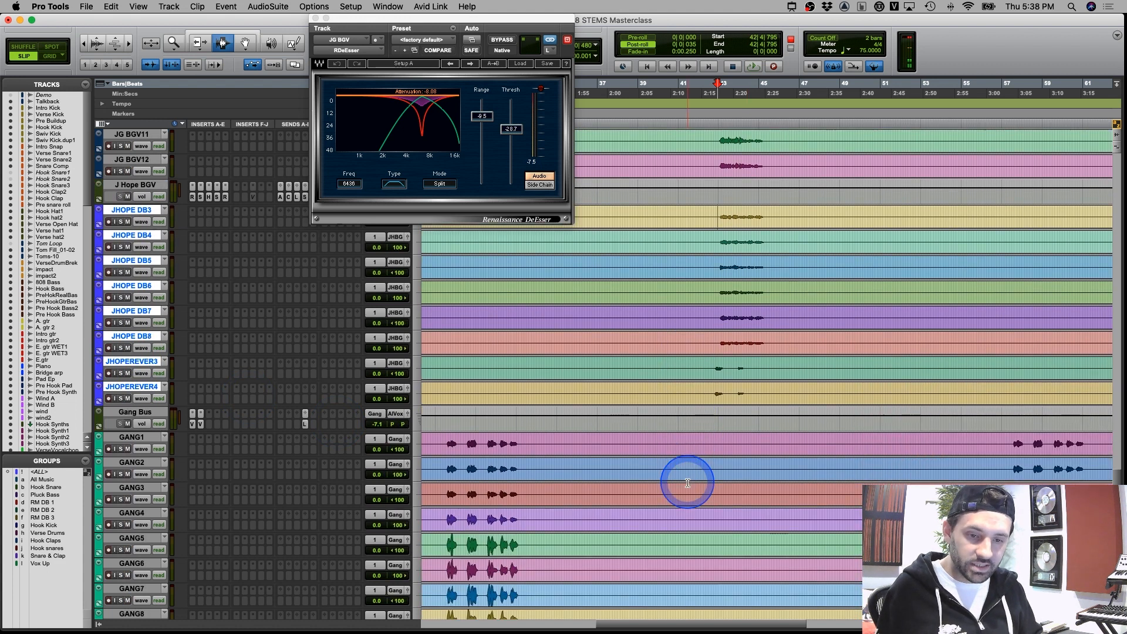
{"action": "scroll", "coordinate": [685, 484], "scroll_direction": "down", "scroll_amount": 3}
{"action": "scroll", "coordinate": [718, 468], "scroll_direction": "down", "scroll_amount": 2}
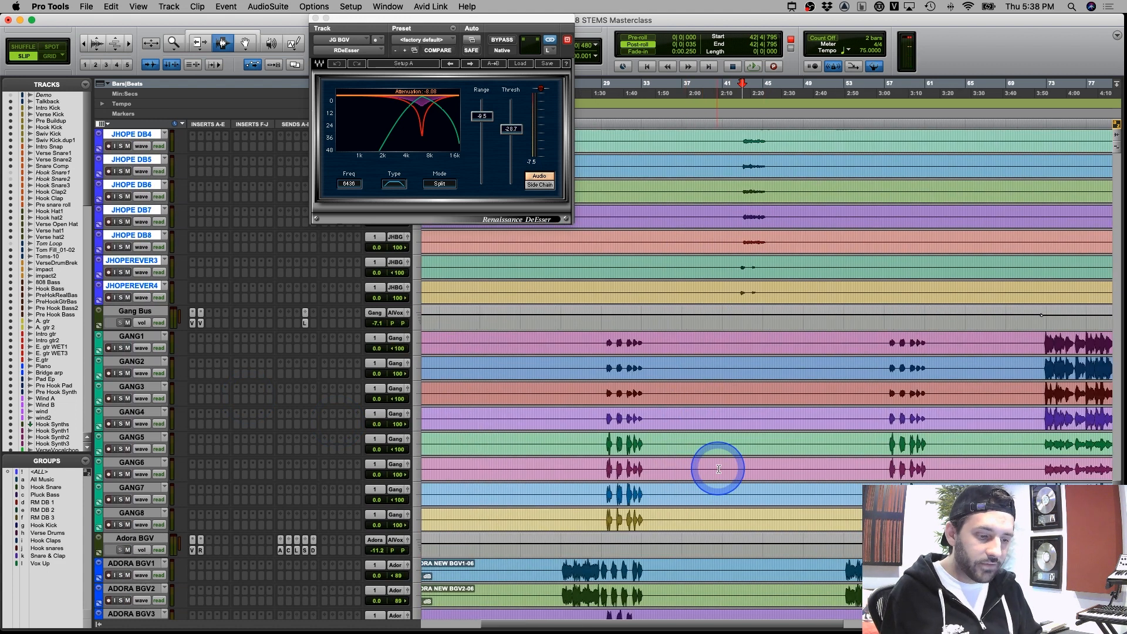
{"action": "scroll", "coordinate": [725, 414], "scroll_direction": "up", "scroll_amount": 3}
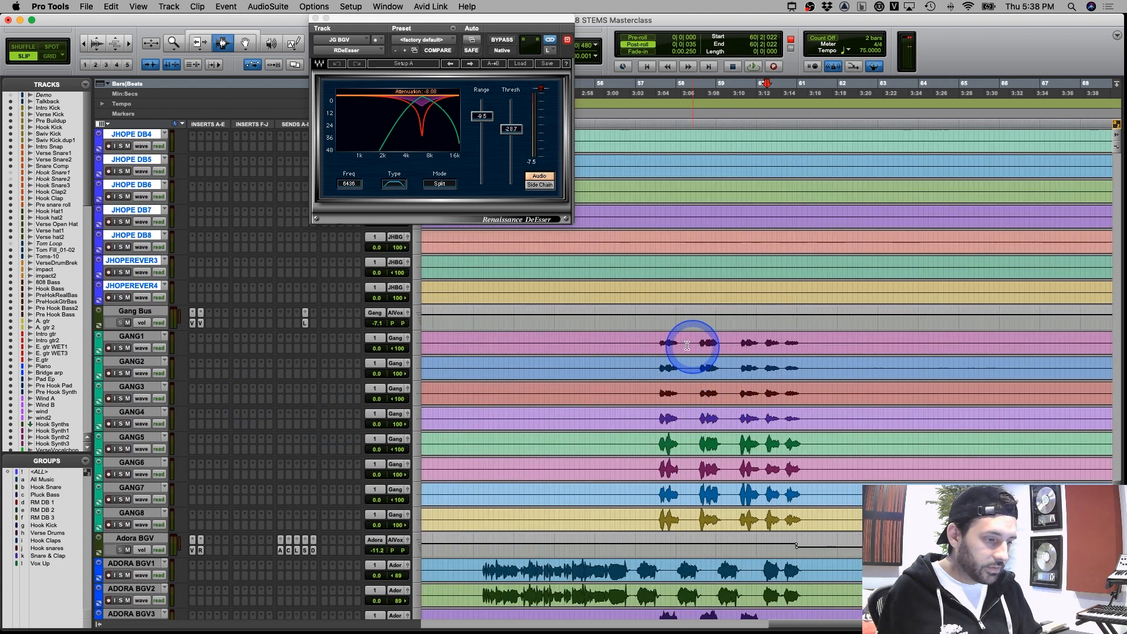
{"action": "left_click", "coordinate": [650, 343]}
{"action": "left_click", "coordinate": [130, 336]}
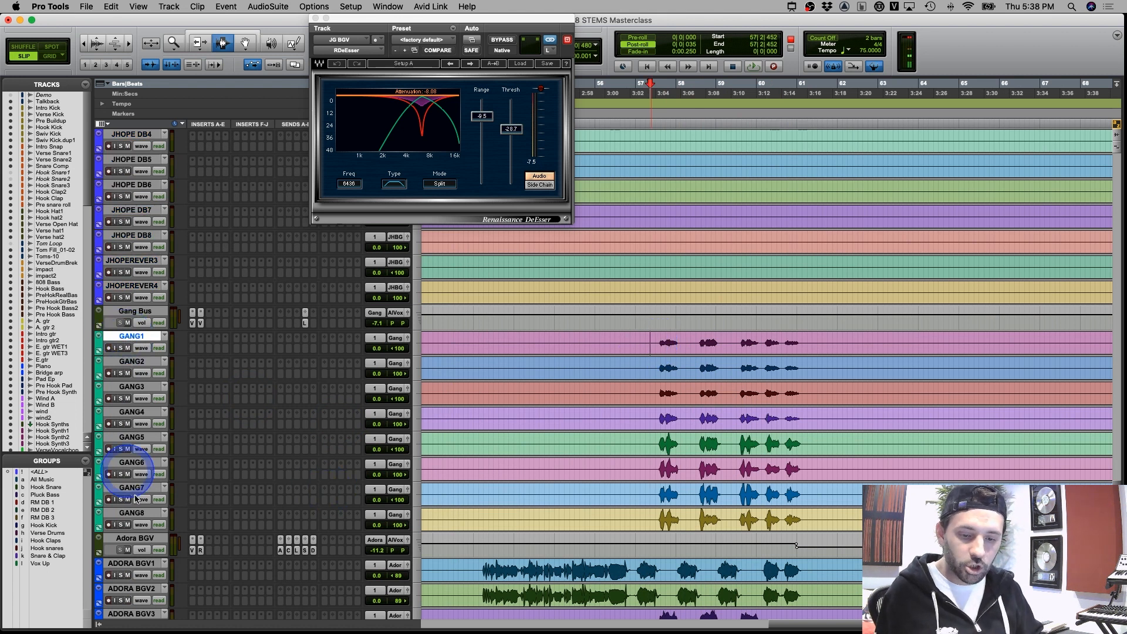
{"action": "left_click", "coordinate": [132, 515], "text": "shift"}
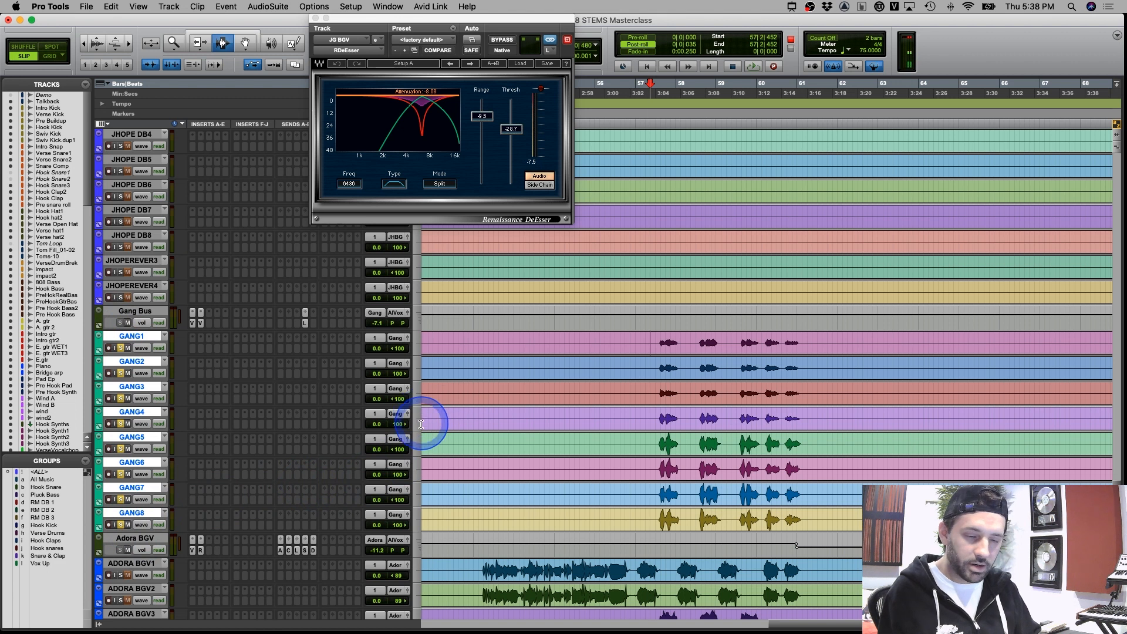
{"action": "key", "text": "space"}
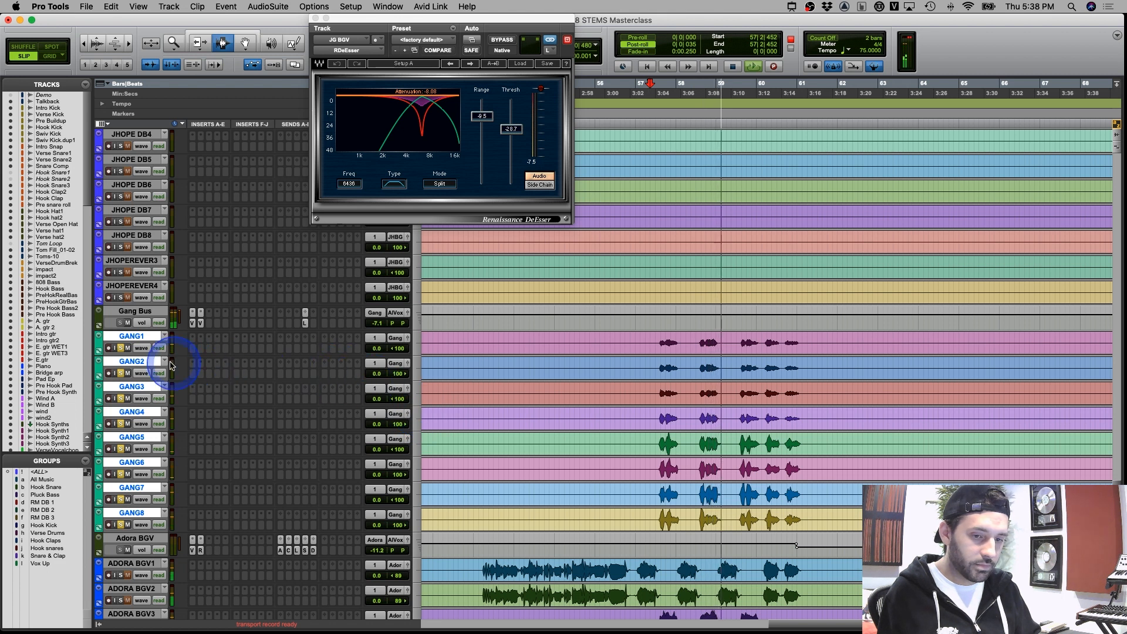
{"action": "key", "text": "space"}
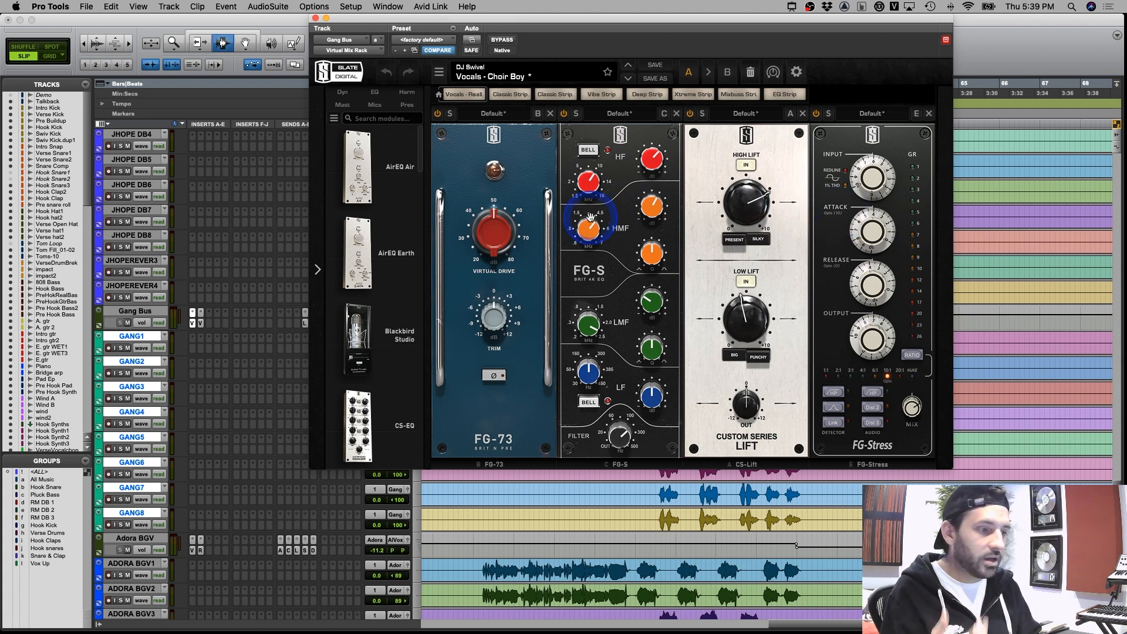
Open ValhallaVintageVerb on the Gang Bus and audition the soloed gang vocals with the bus inserts bypassed and re-enabled
{"action": "left_click", "coordinate": [200, 324]}
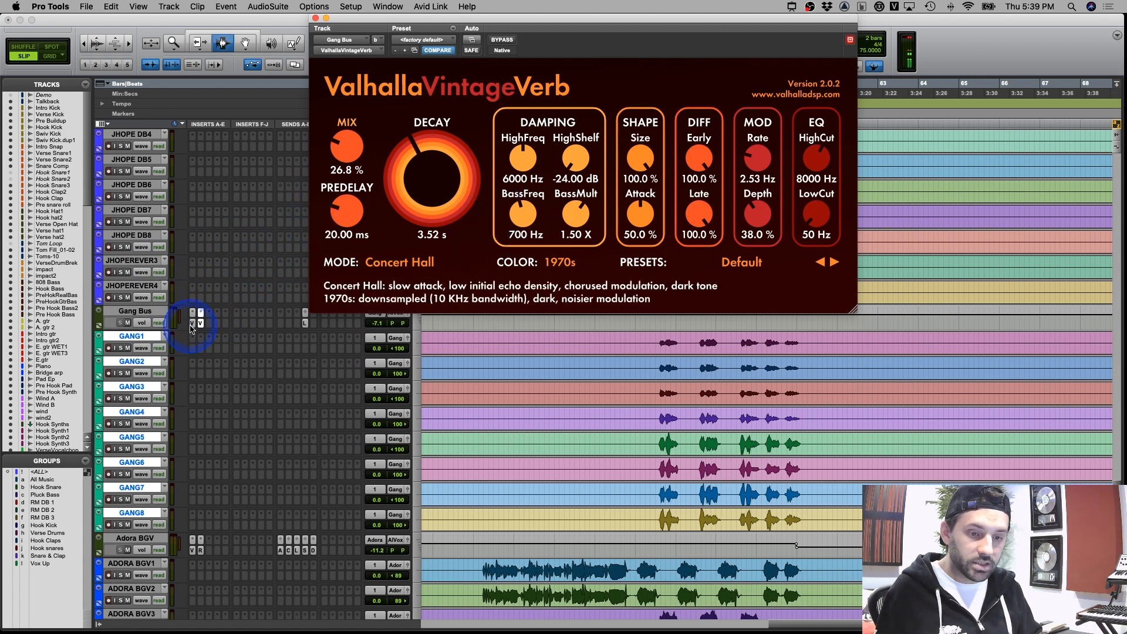
{"action": "left_click", "coordinate": [193, 327], "text": "super"}
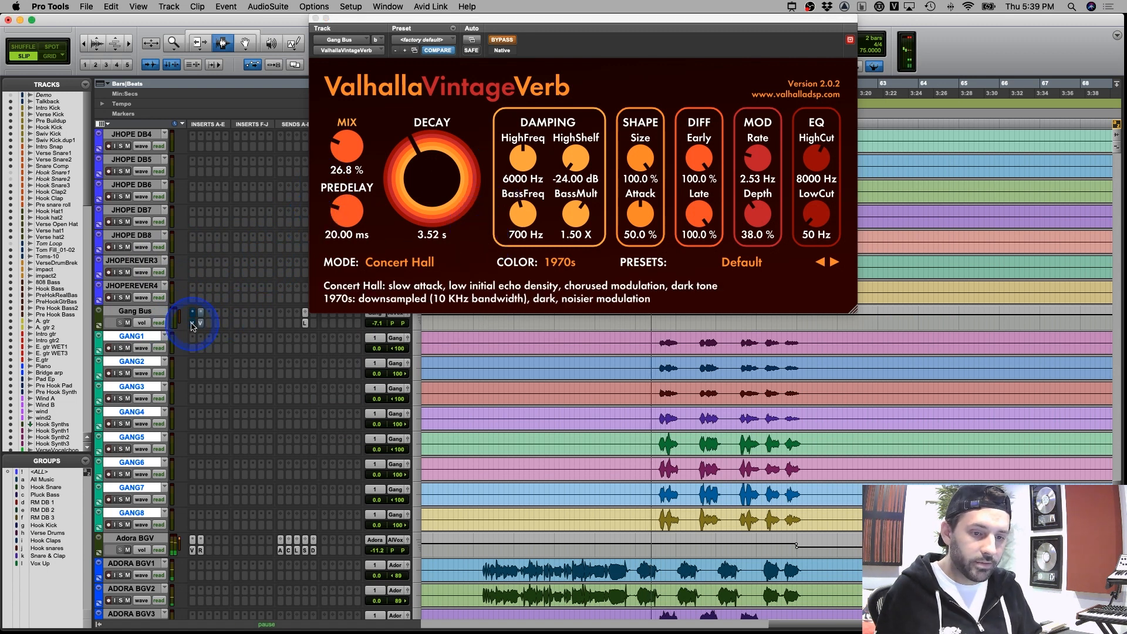
{"action": "left_click", "coordinate": [121, 348]}
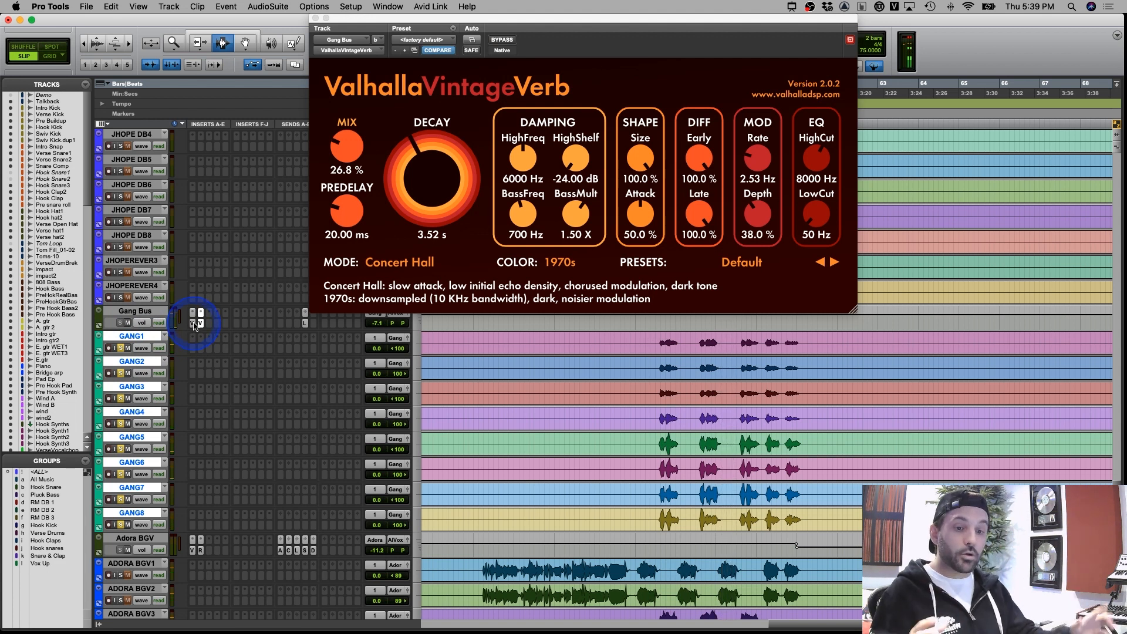
{"action": "left_click", "coordinate": [200, 324]}
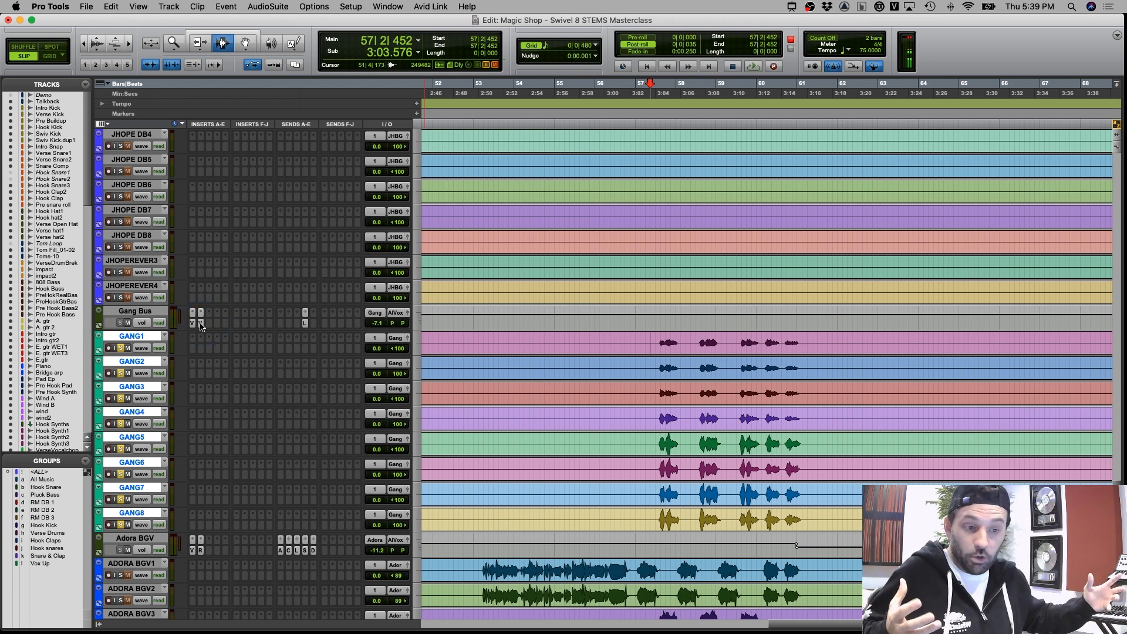
Play the soloed GANG1 through GANG8 tracks from just before bar 73
{"action": "scroll", "coordinate": [549, 347], "scroll_direction": "right", "scroll_amount": 3}
{"action": "scroll", "coordinate": [788, 369], "scroll_direction": "down", "scroll_amount": 3}
{"action": "left_click", "coordinate": [905, 370]}
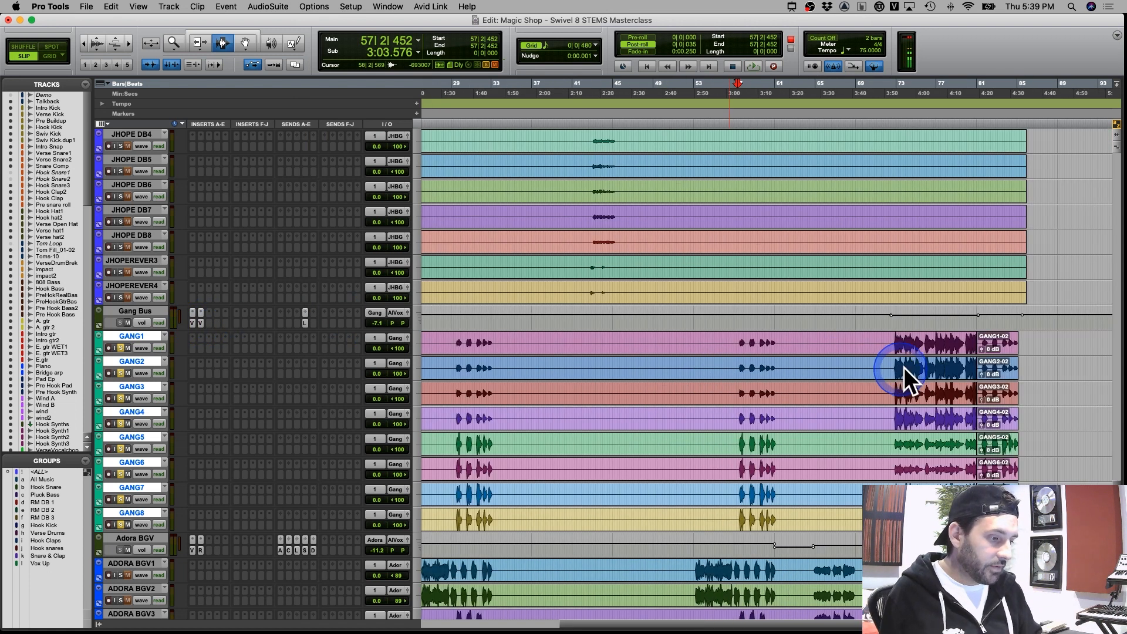
{"action": "scroll", "coordinate": [906, 370], "scroll_direction": "up", "scroll_amount": 2}
{"action": "left_click", "coordinate": [721, 343]}
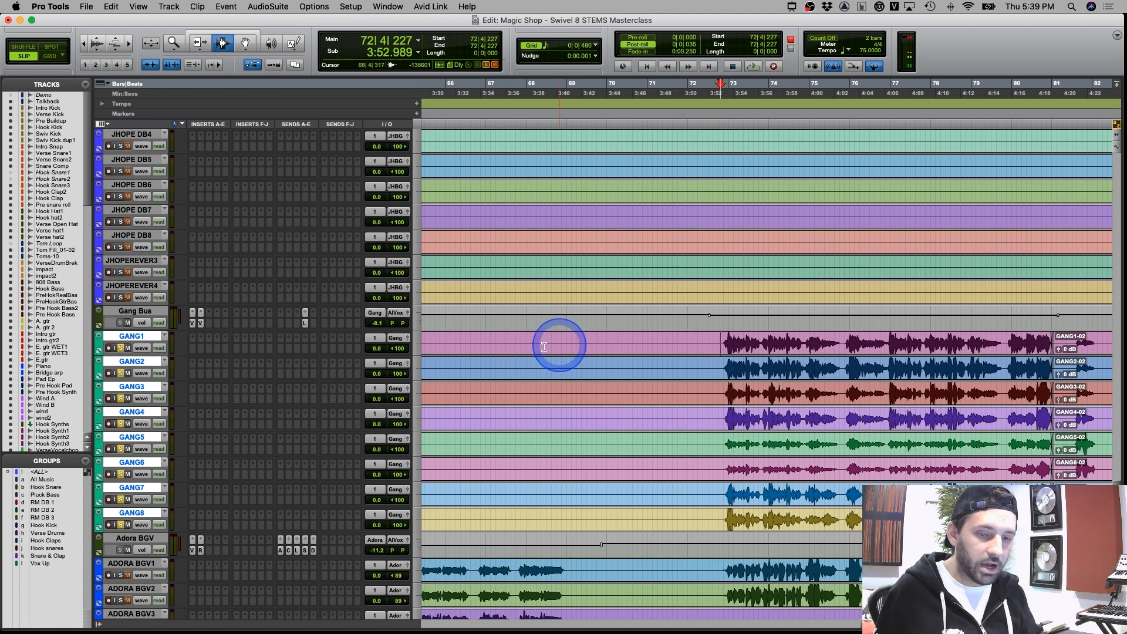
{"action": "scroll", "coordinate": [167, 355], "scroll_direction": "down", "scroll_amount": 1}
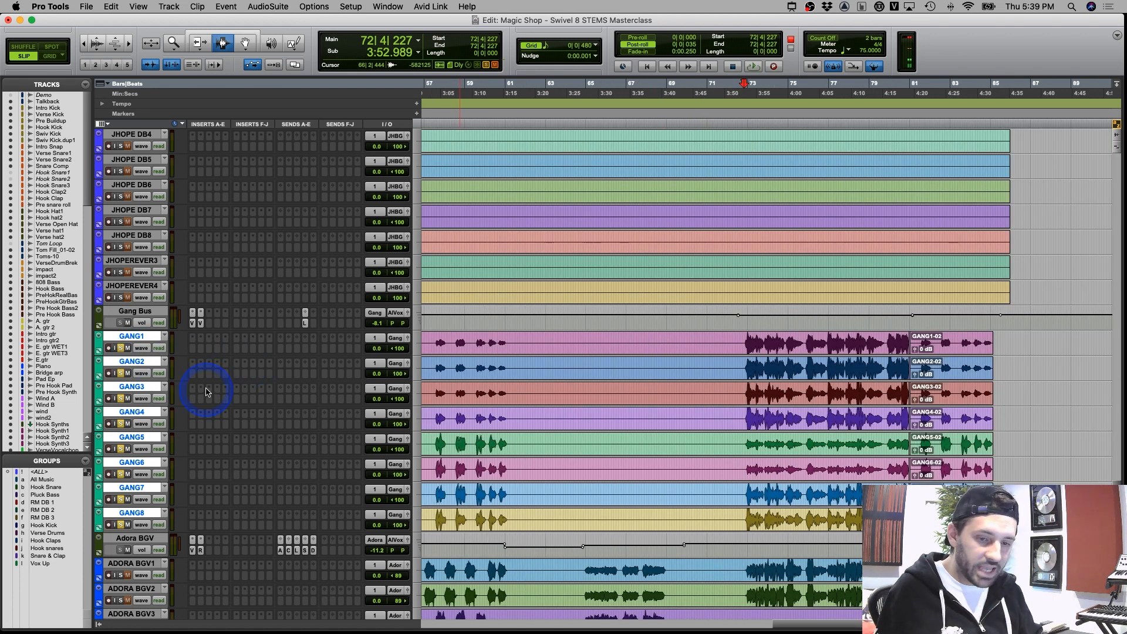
{"action": "key", "text": "space"}
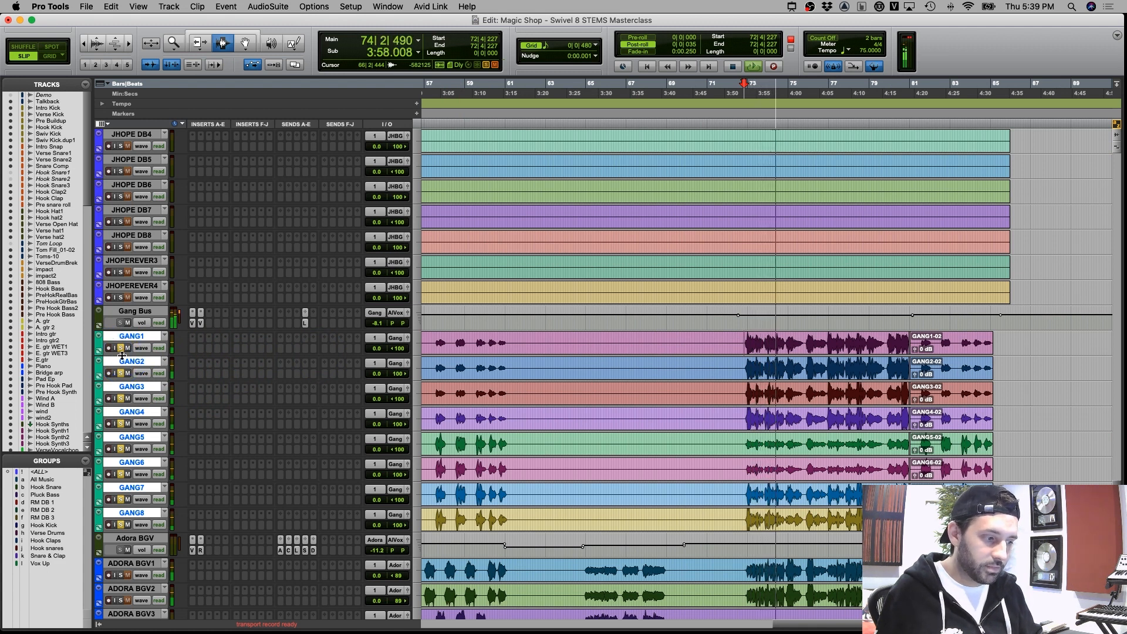
{"action": "key", "text": "space"}
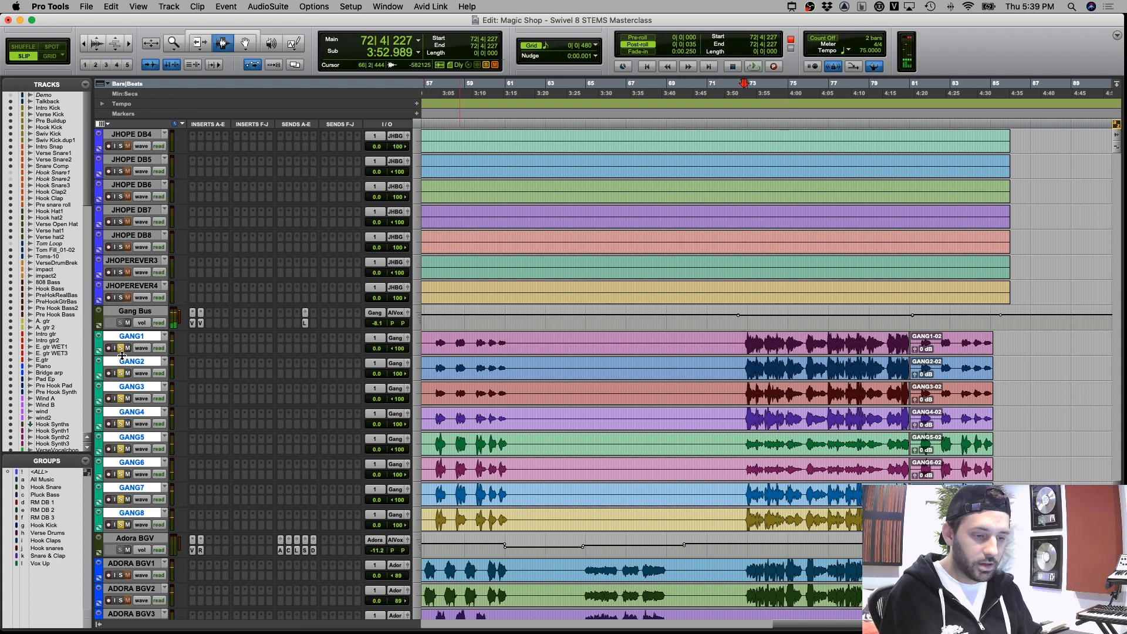
Place the cursor at the start of the bar 73 gang phrase and clear the GANG1 through GANG8 solos
{"action": "key", "text": "r"}
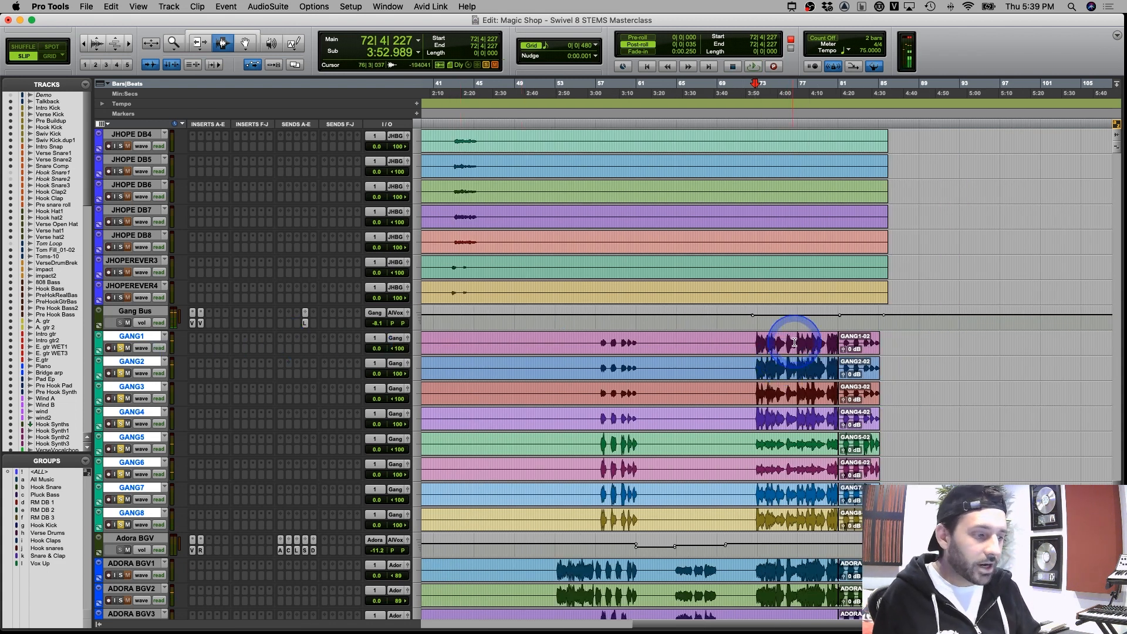
{"action": "left_click", "coordinate": [756, 336]}
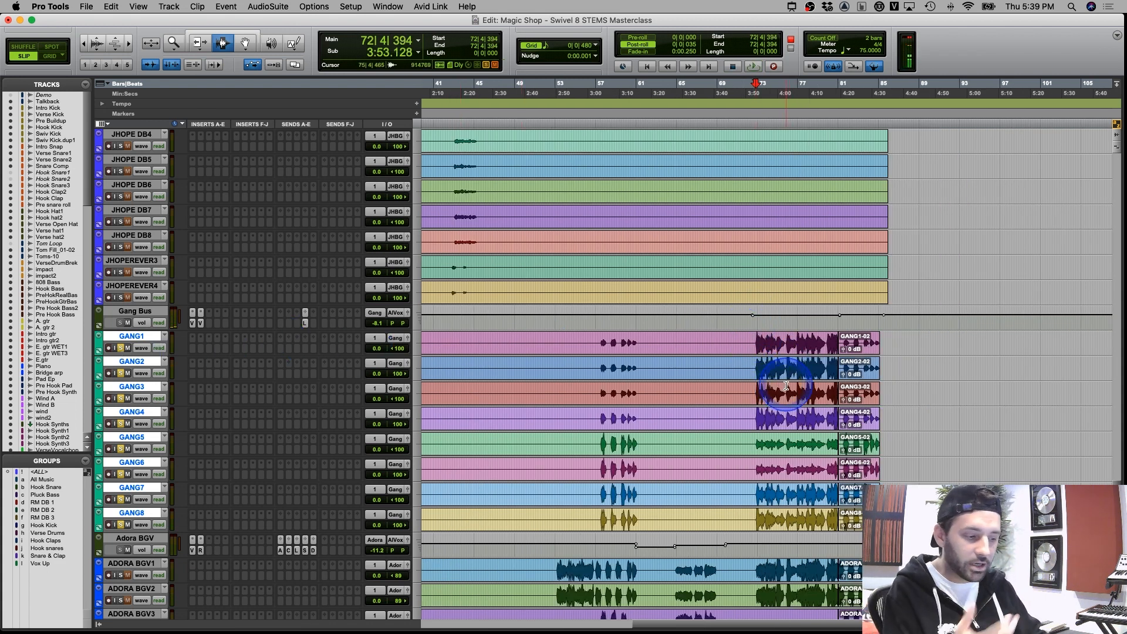
{"action": "scroll", "coordinate": [786, 386], "scroll_direction": "down", "scroll_amount": 4}
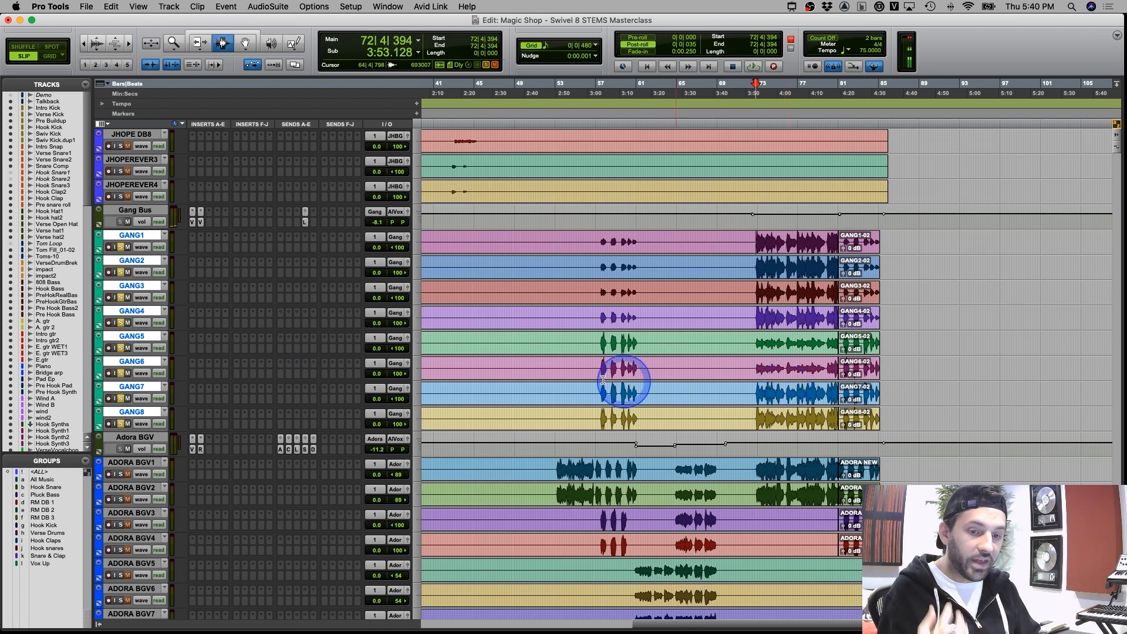
{"action": "left_click", "coordinate": [121, 424]}
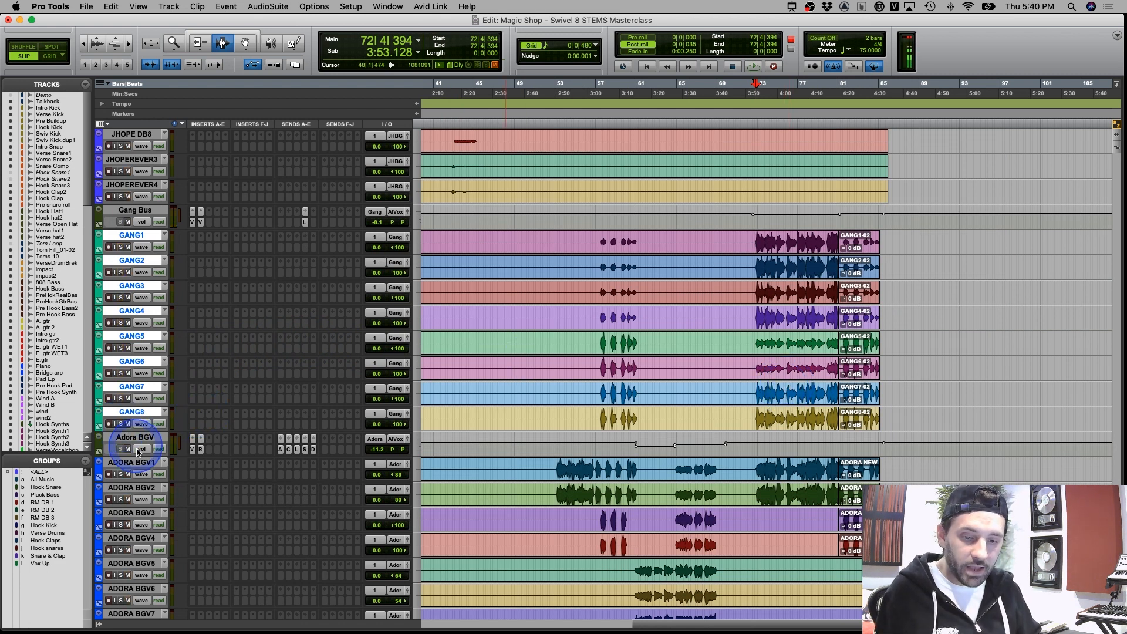
Solo ADORA BGV1 through ADORA BGV8 and play the Adora background vocals from about bar 61
{"action": "left_click", "coordinate": [138, 462]}
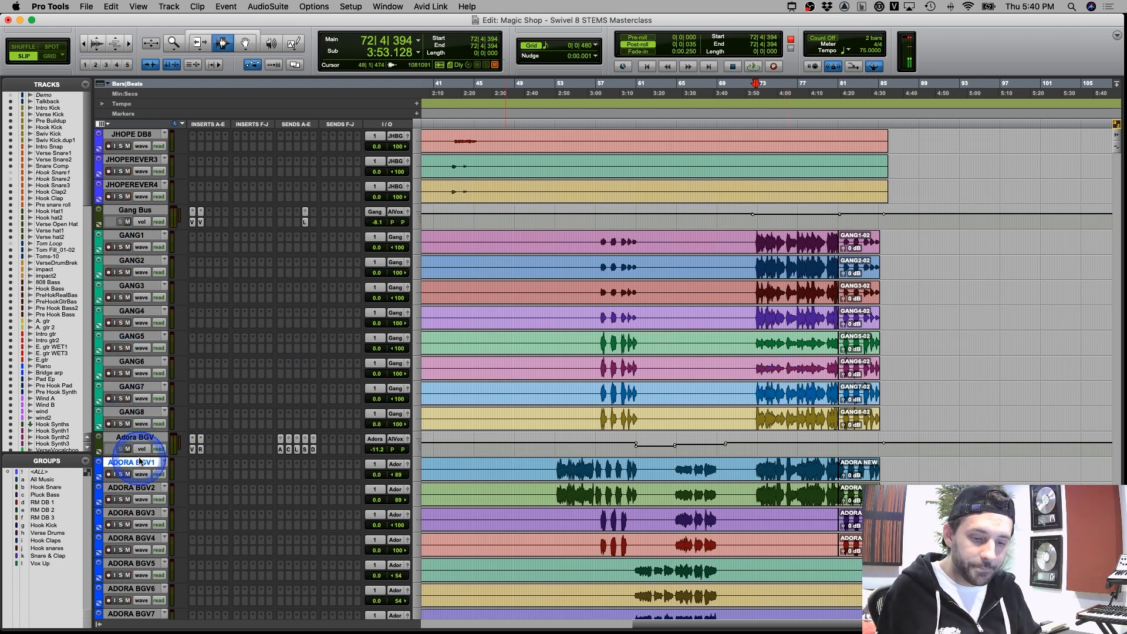
{"action": "scroll", "coordinate": [139, 462], "scroll_direction": "down", "scroll_amount": 6}
{"action": "left_click", "coordinate": [132, 487], "text": "shift"}
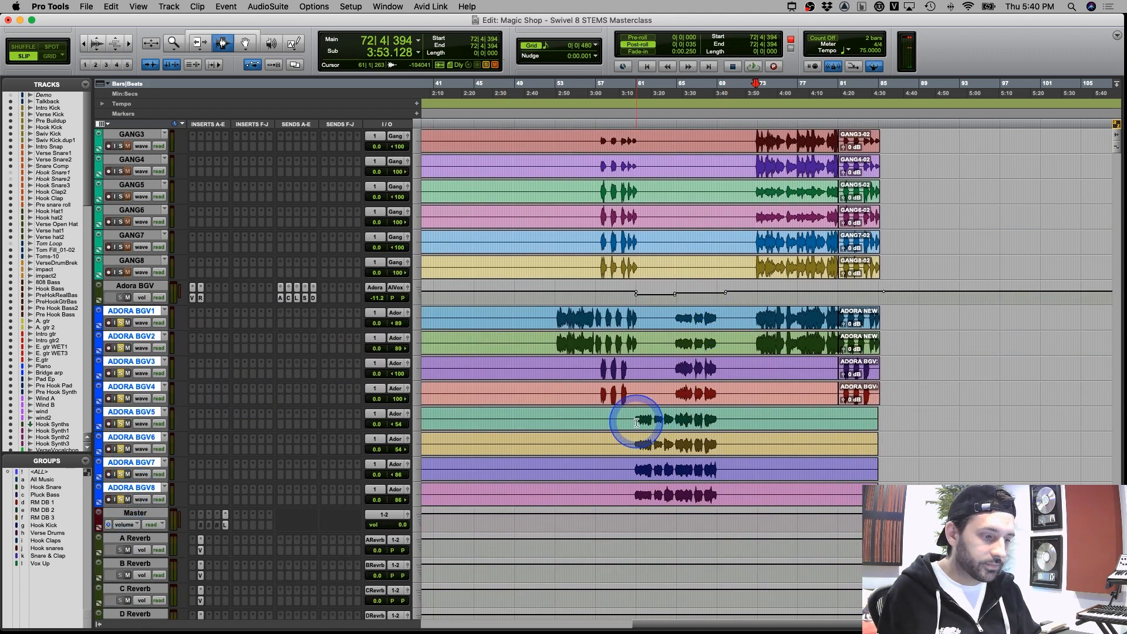
{"action": "key", "text": "space"}
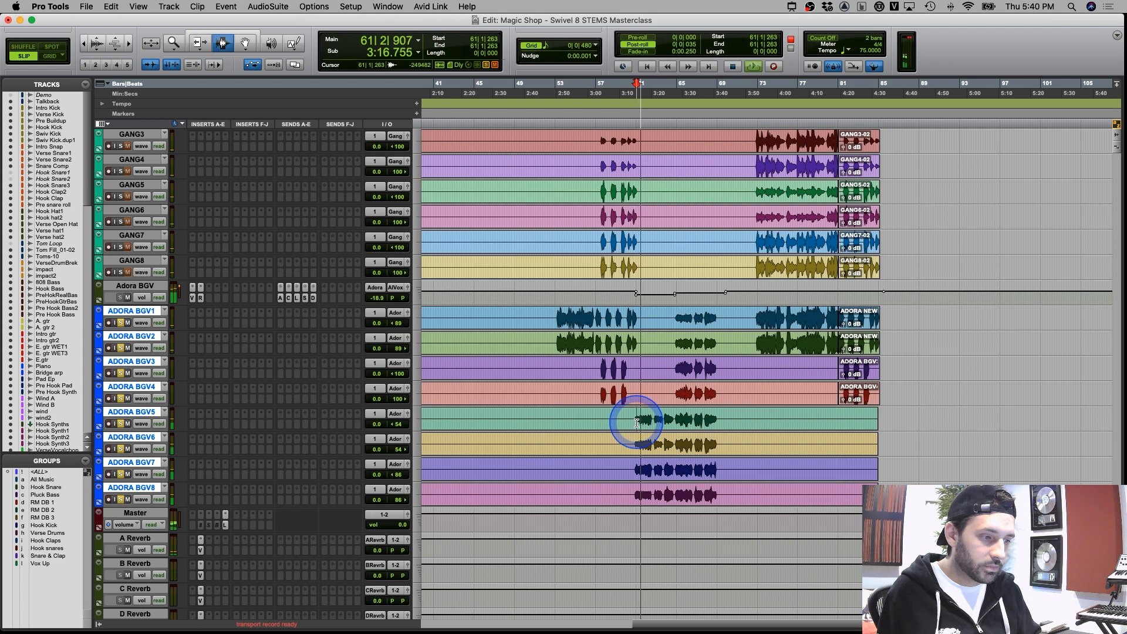
Play the soloed ADORA BGV tracks from just before bar 73
{"action": "left_click", "coordinate": [775, 315]}
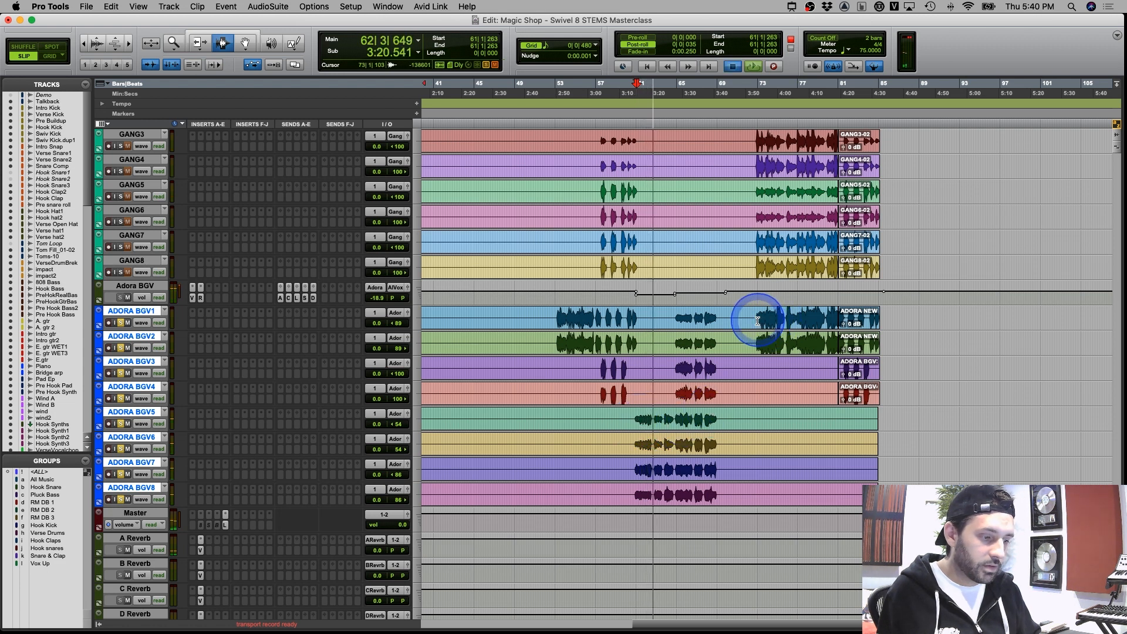
{"action": "key", "text": "space"}
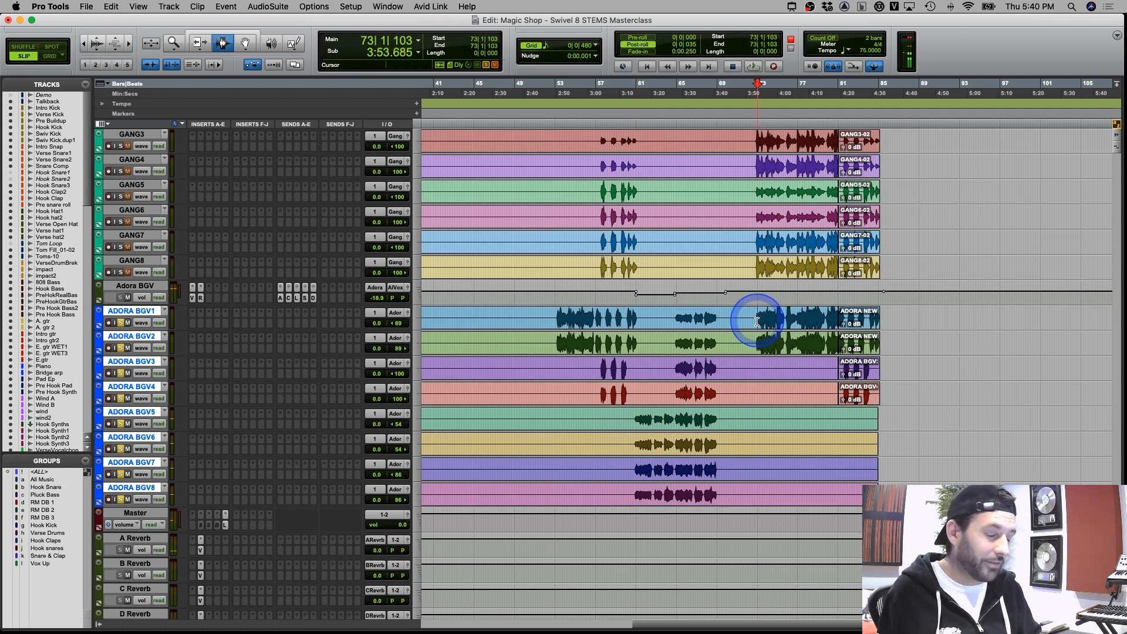
{"action": "scroll", "coordinate": [757, 324], "scroll_direction": "up", "scroll_amount": 1}
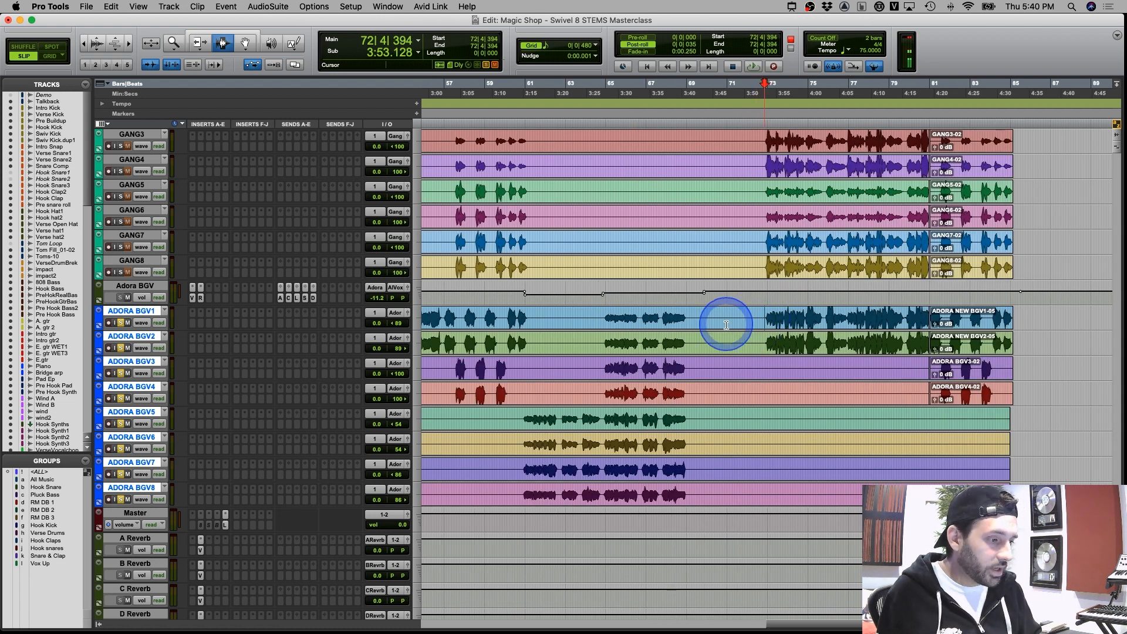
{"action": "key", "text": "space"}
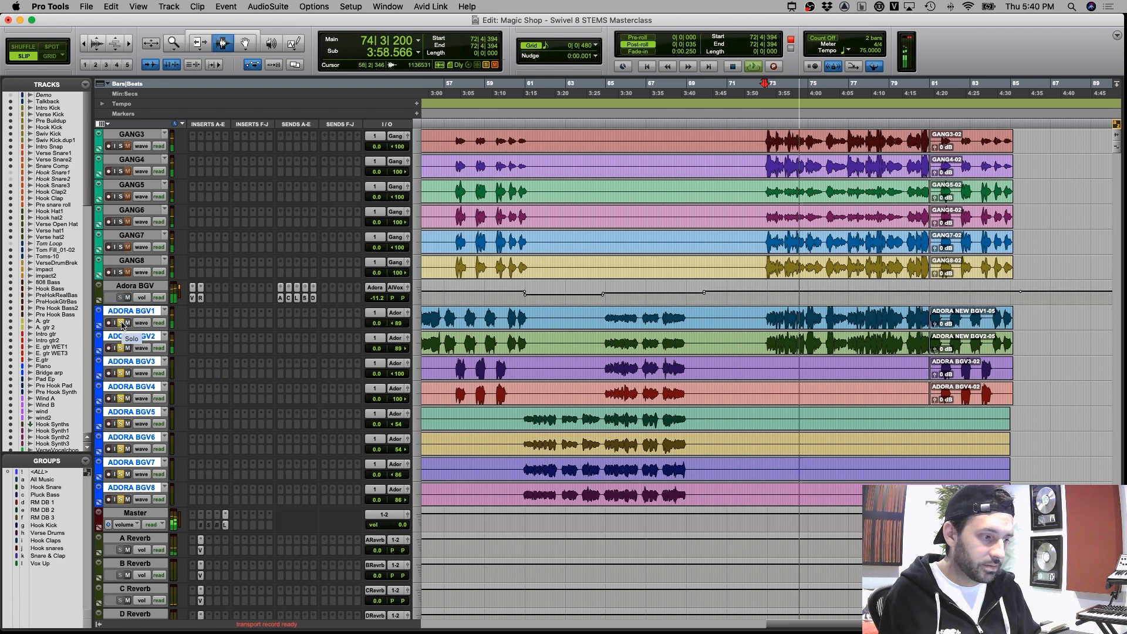
{"action": "key", "text": "space"}
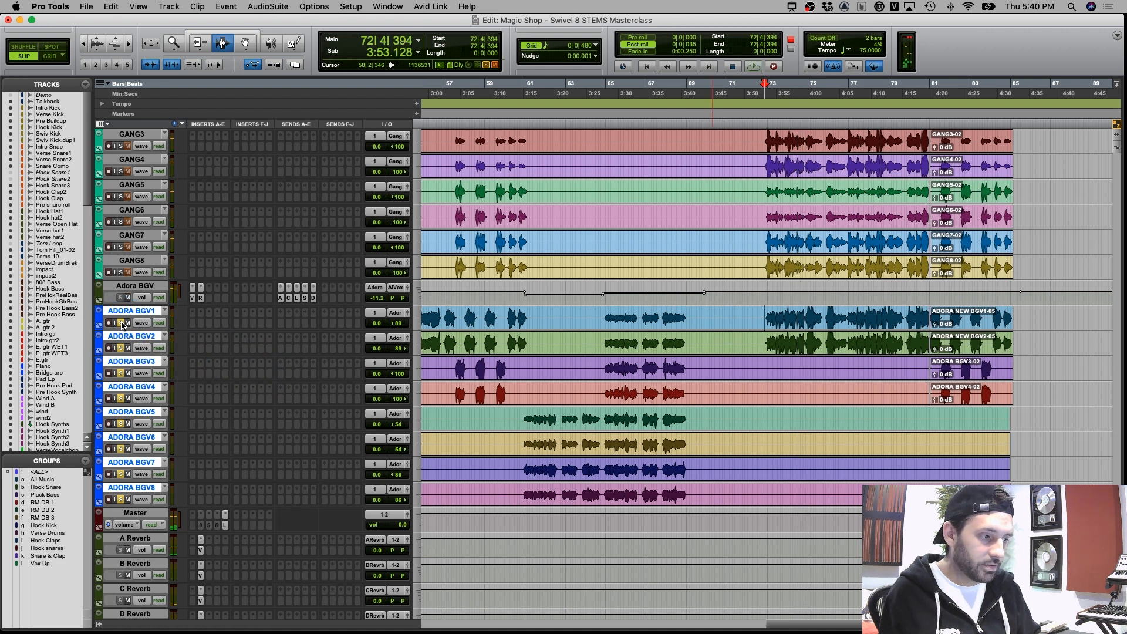
Clear the ADORA BGV solos and go back to the lead vocals, placing the cursor on JIMIN MAIN1 at about bar 23
{"action": "key", "text": "r"}
{"action": "key", "text": "r"}
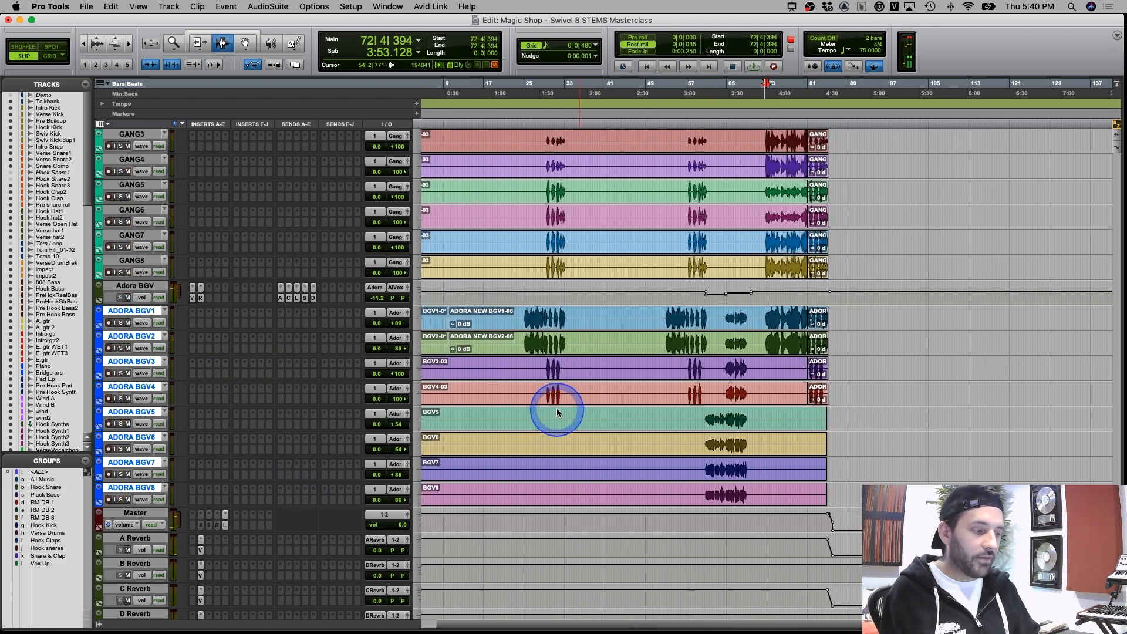
{"action": "key", "text": "r"}
{"action": "key", "text": "r"}
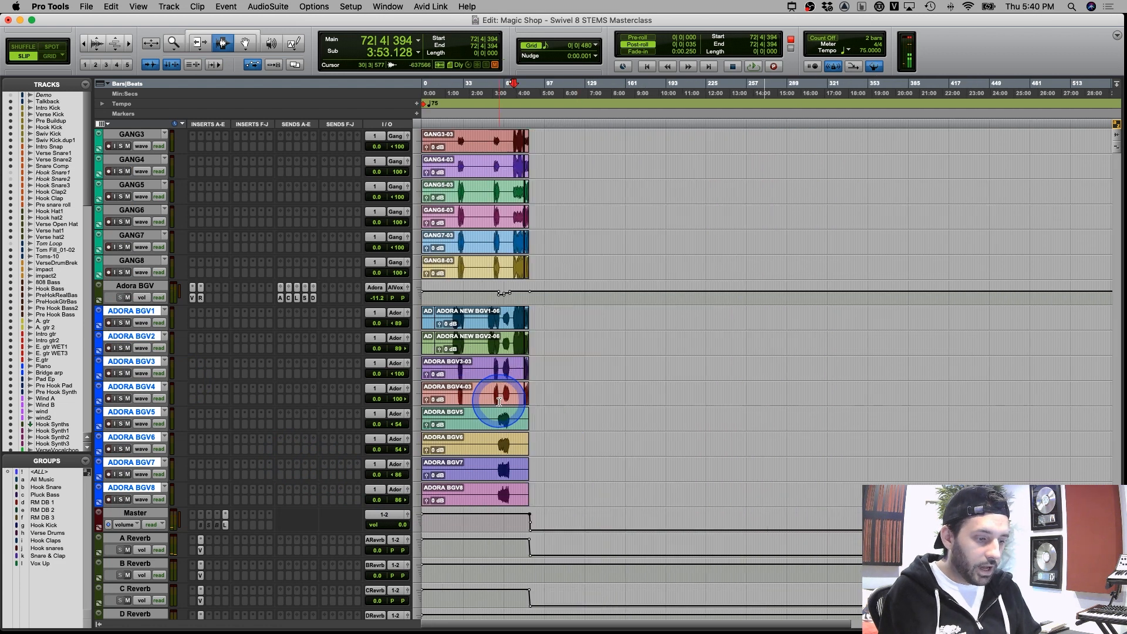
{"action": "scroll", "coordinate": [481, 388], "scroll_direction": "up", "scroll_amount": 5}
{"action": "scroll", "coordinate": [464, 370], "scroll_direction": "up", "scroll_amount": 5}
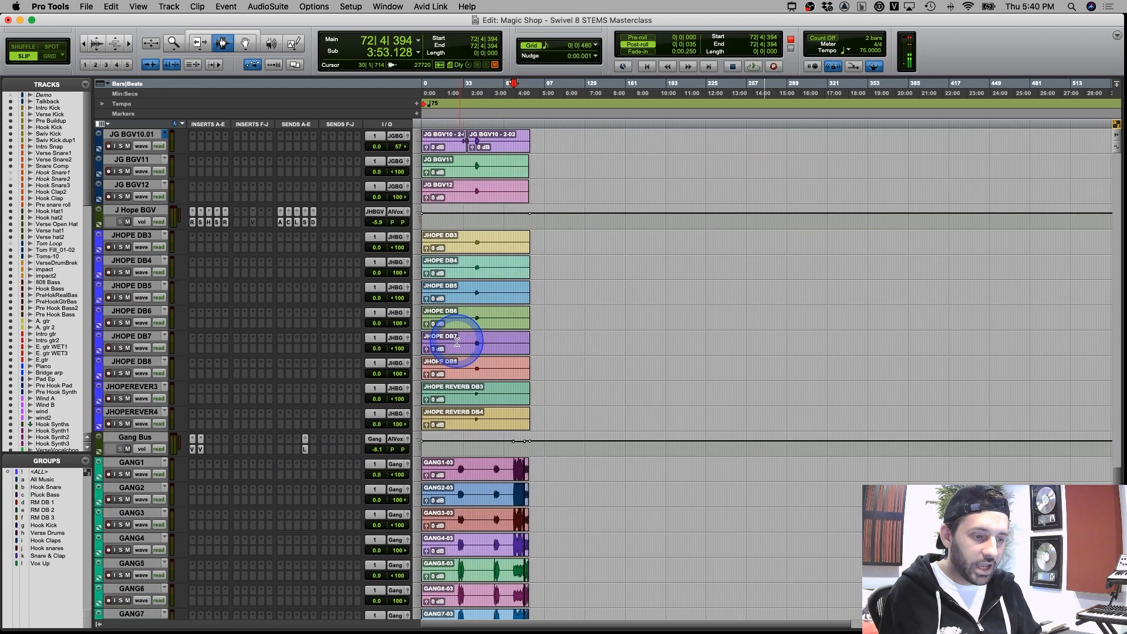
{"action": "left_click", "coordinate": [462, 343]}
{"action": "key", "text": "t"}
{"action": "key", "text": "t"}
{"action": "scroll", "coordinate": [497, 350], "scroll_direction": "up", "scroll_amount": 2}
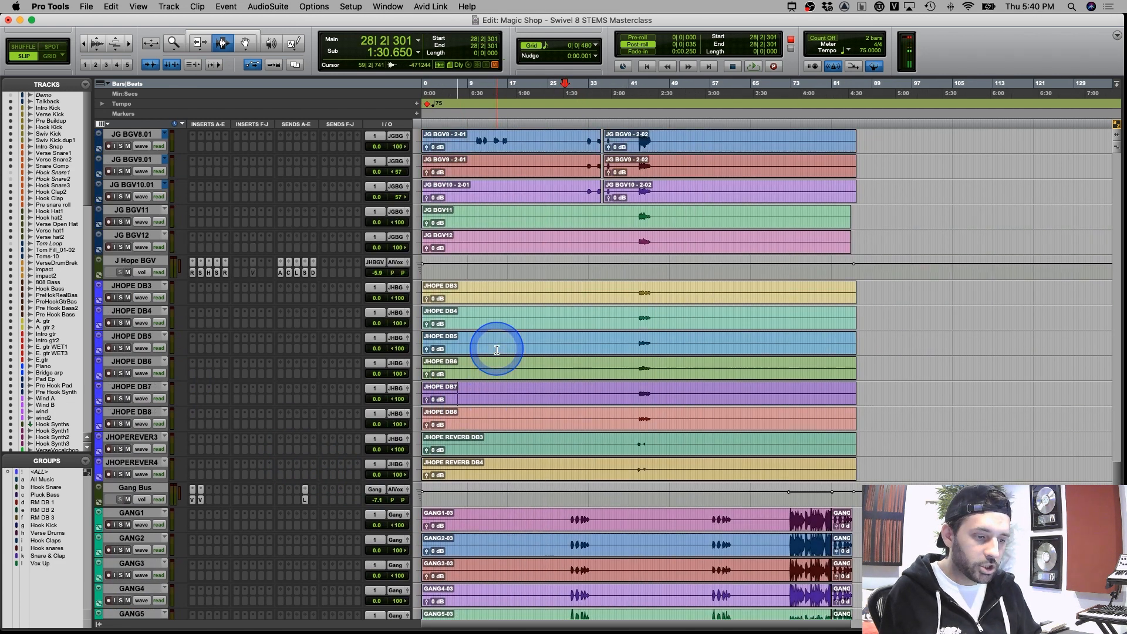
{"action": "scroll", "coordinate": [497, 350], "scroll_direction": "up", "scroll_amount": 15}
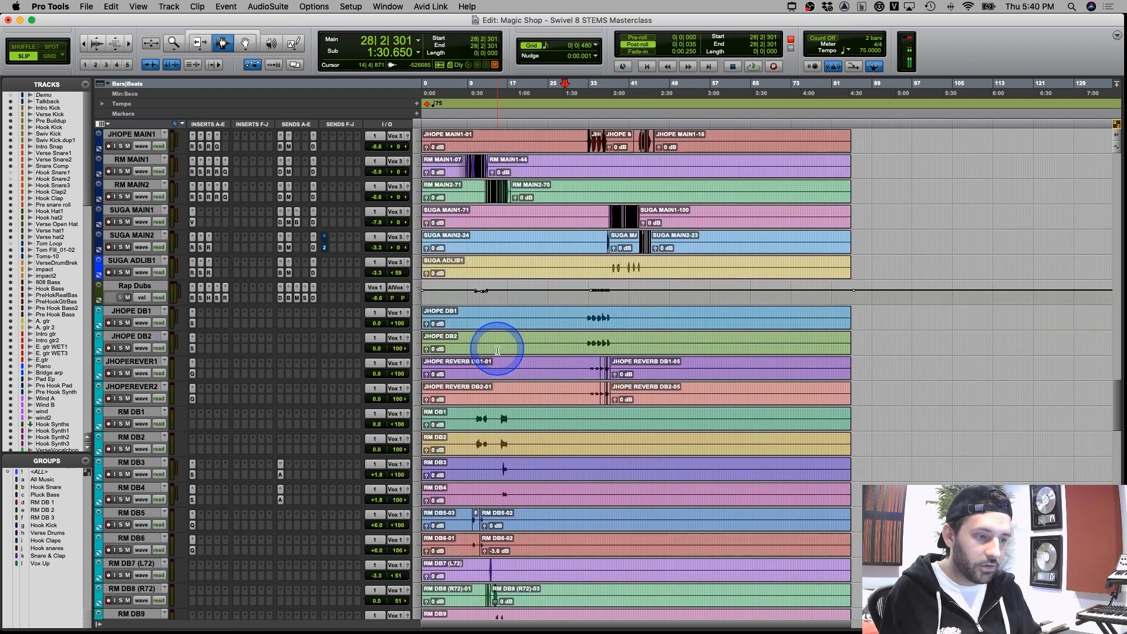
{"action": "scroll", "coordinate": [497, 350], "scroll_direction": "up", "scroll_amount": 20}
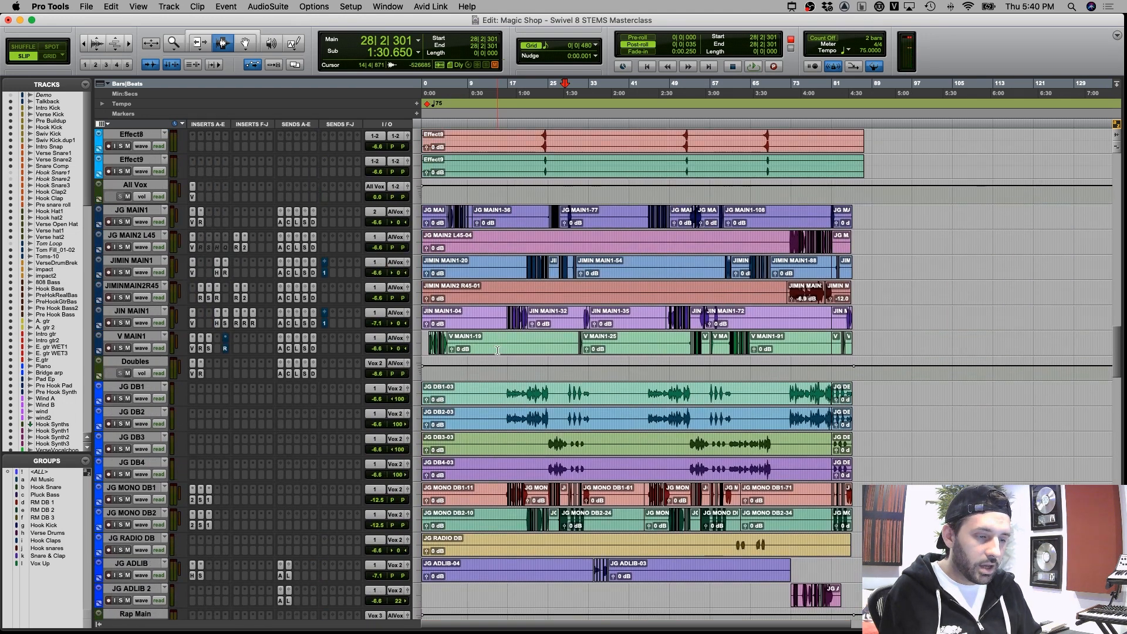
{"action": "scroll", "coordinate": [498, 350], "scroll_direction": "up", "scroll_amount": 5}
{"action": "left_click", "coordinate": [540, 387]}
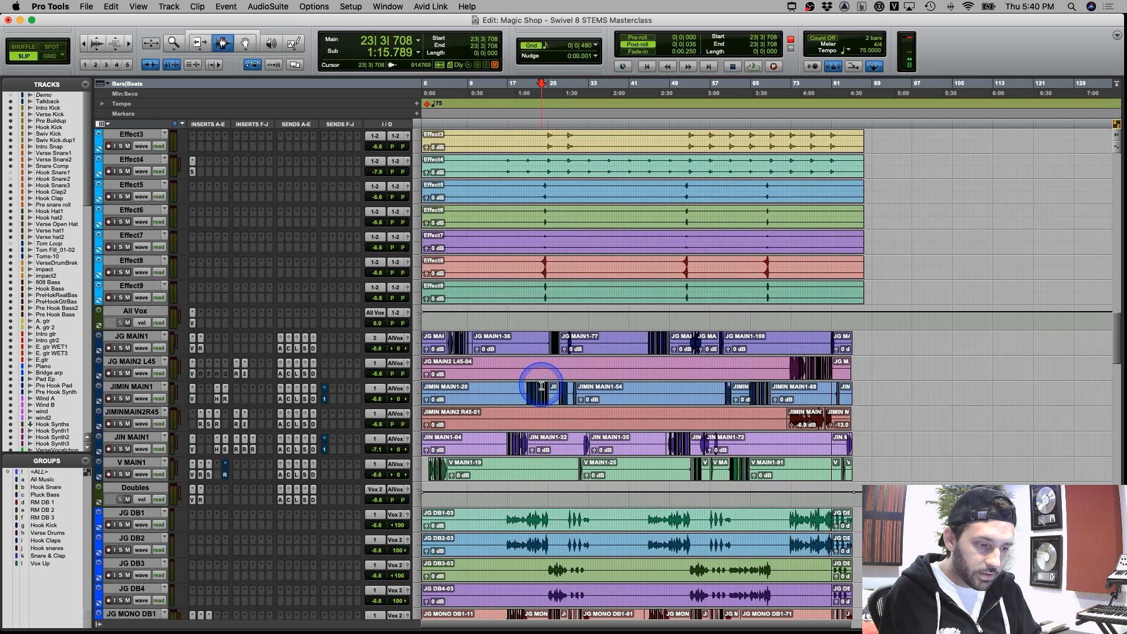
{"action": "key", "text": "super+bracketright"}
{"action": "key", "text": "super+bracketright"}
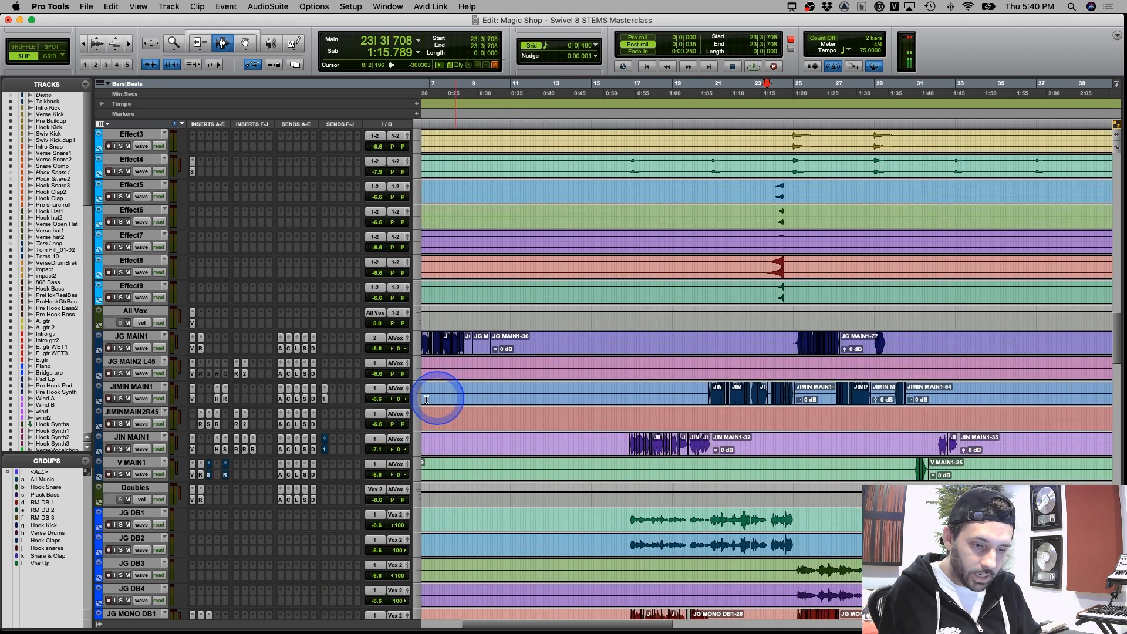
Open the Throw 1 send of JIMIN MAIN1 and show its mute automation lane beneath the track
{"action": "left_click", "coordinate": [325, 400]}
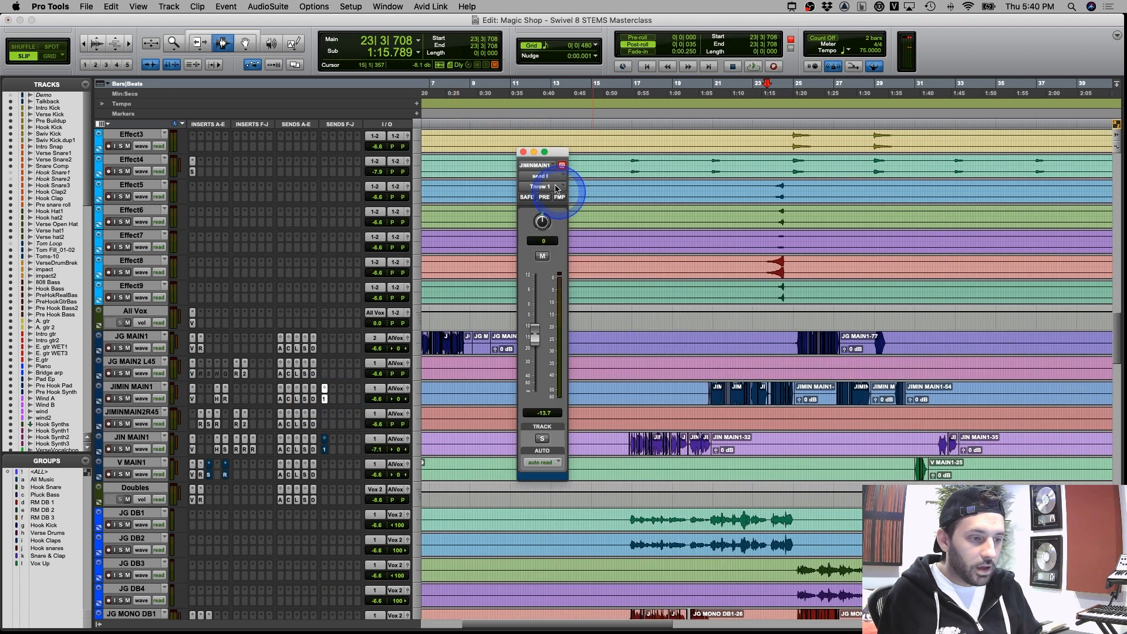
{"action": "left_click", "coordinate": [693, 395]}
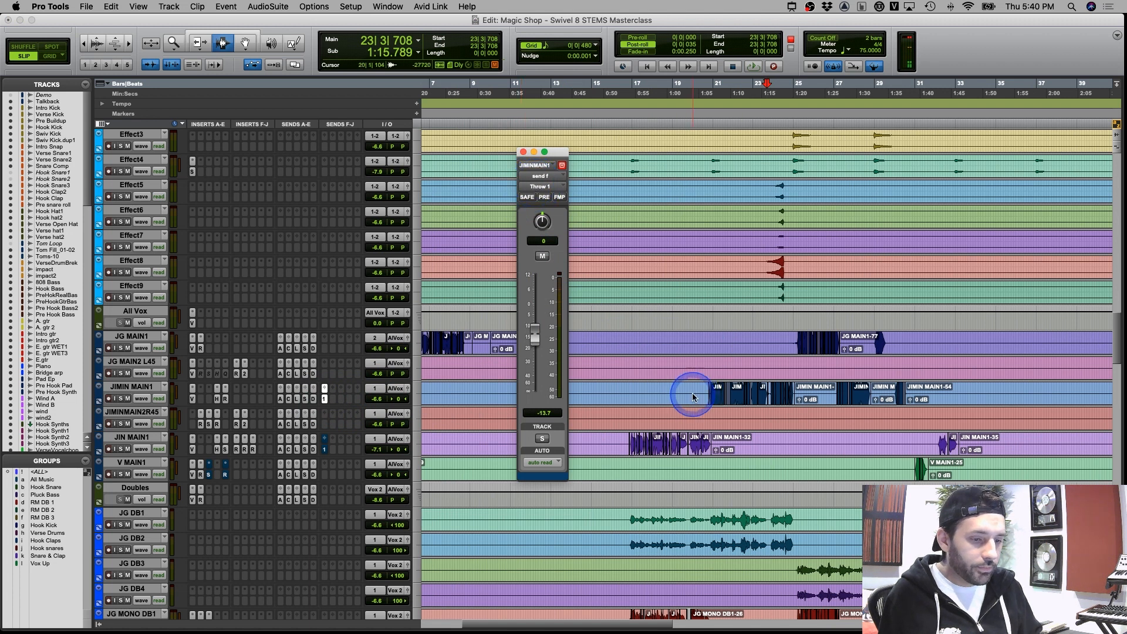
{"action": "left_click", "coordinate": [99, 401]}
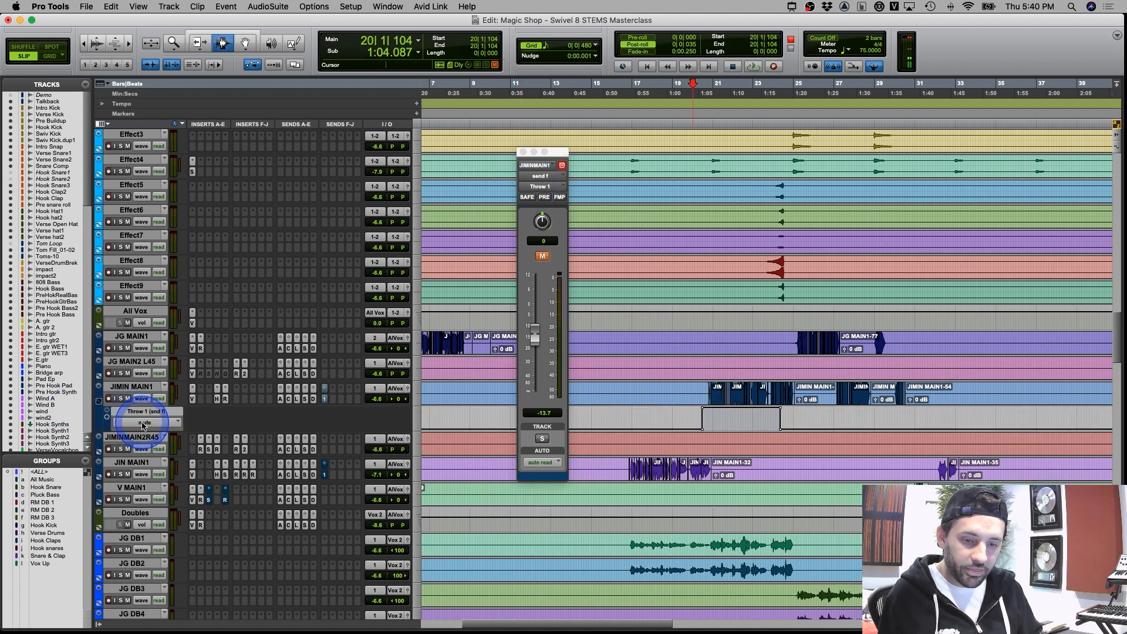
Inspect the unmuted Throw 1 section between about bars 20 and 24, placing the cursor at its start on JIMIN MAIN1
{"action": "left_click_drag", "start_coordinate": [697, 417], "coordinate": [779, 409]}
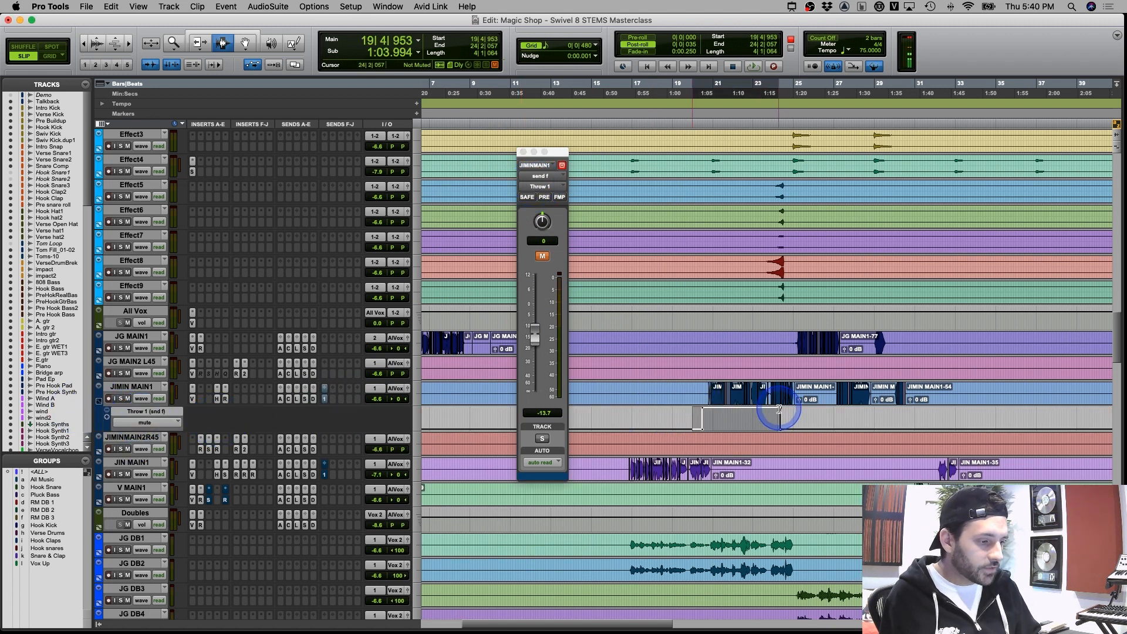
{"action": "left_click", "coordinate": [742, 398]}
{"action": "key", "text": "super+bracketright"}
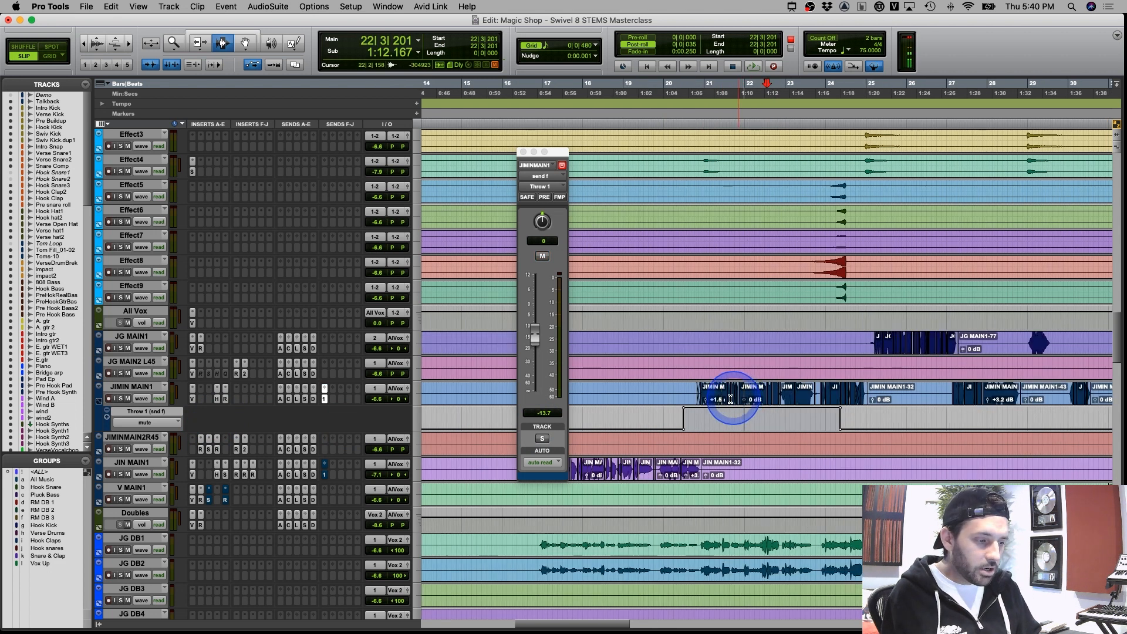
{"action": "key", "text": "super+bracketright"}
{"action": "left_click", "coordinate": [598, 395]}
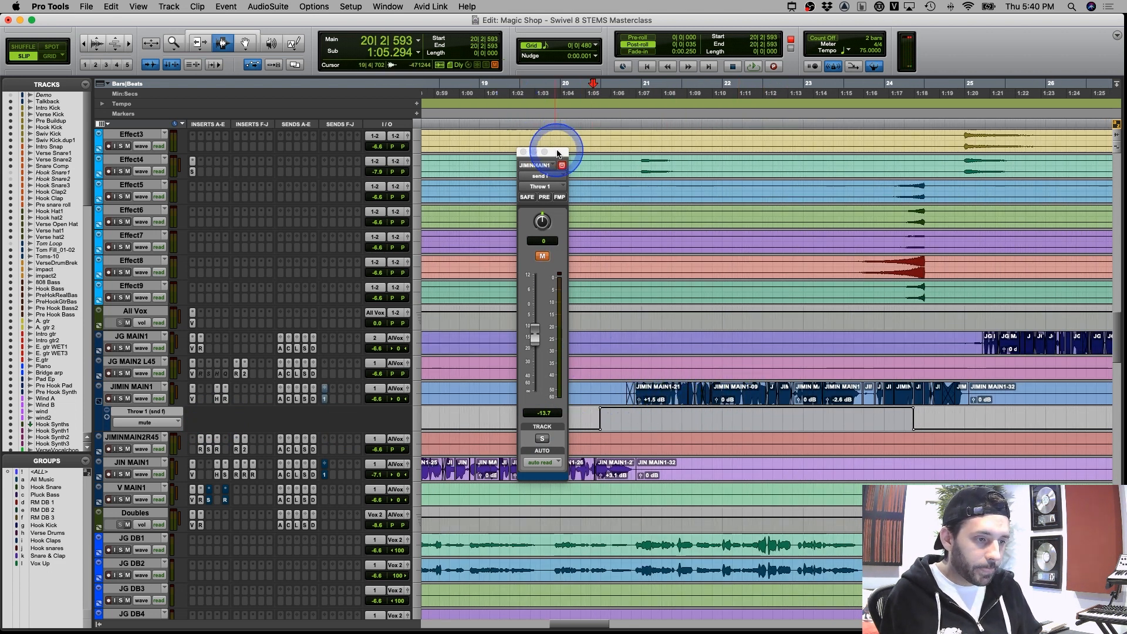
Move the Throw 1 send window out of the way and open the Little AlterBoy insert on the Throw 1 return track
{"action": "left_click_drag", "start_coordinate": [557, 154], "coordinate": [299, 20]}
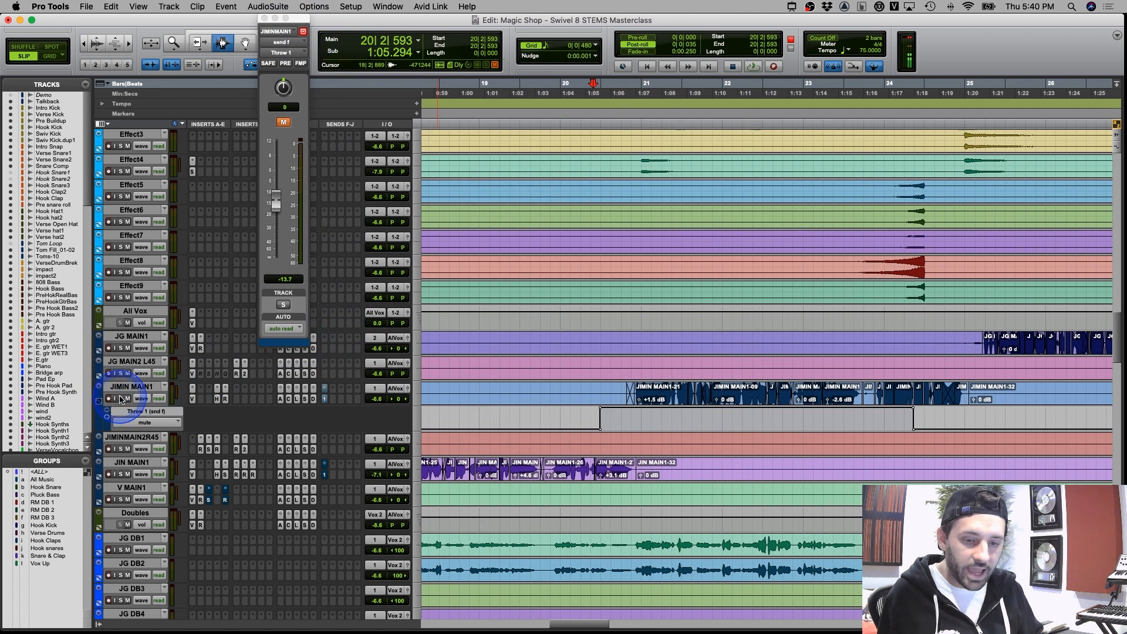
{"action": "scroll", "coordinate": [335, 388], "scroll_direction": "down", "scroll_amount": 20}
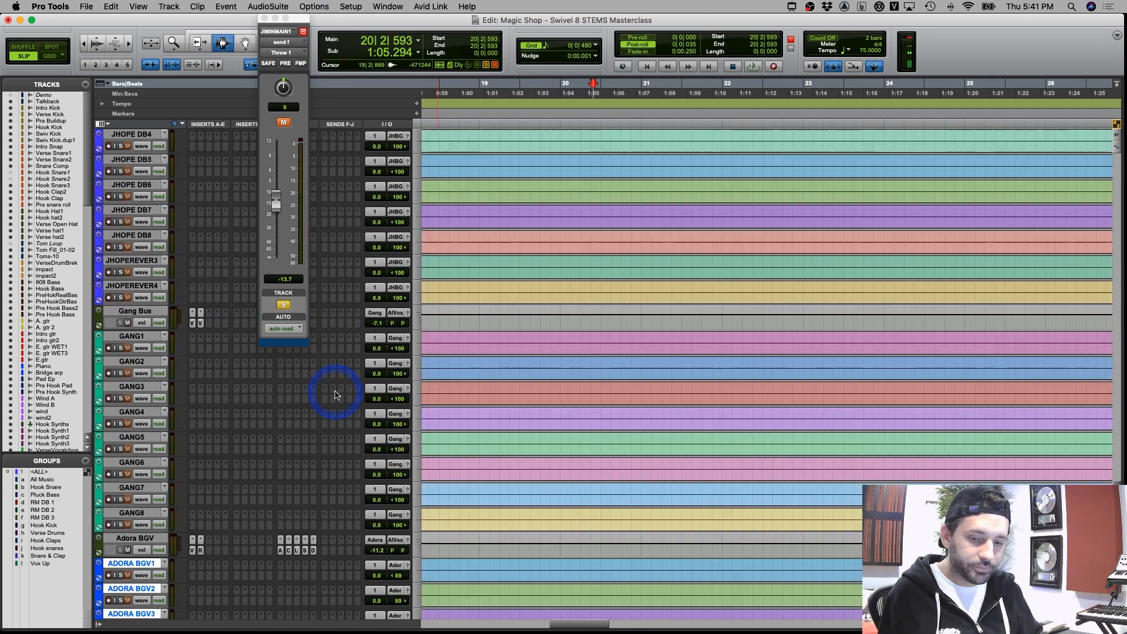
{"action": "scroll", "coordinate": [335, 395], "scroll_direction": "down", "scroll_amount": 10}
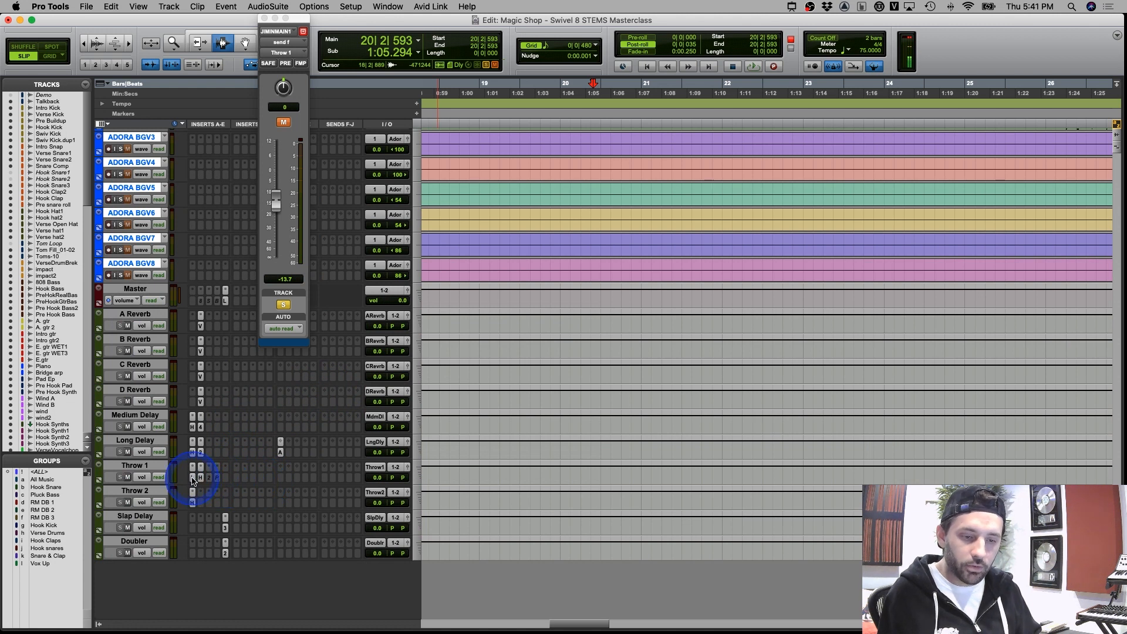
{"action": "left_click", "coordinate": [192, 480]}
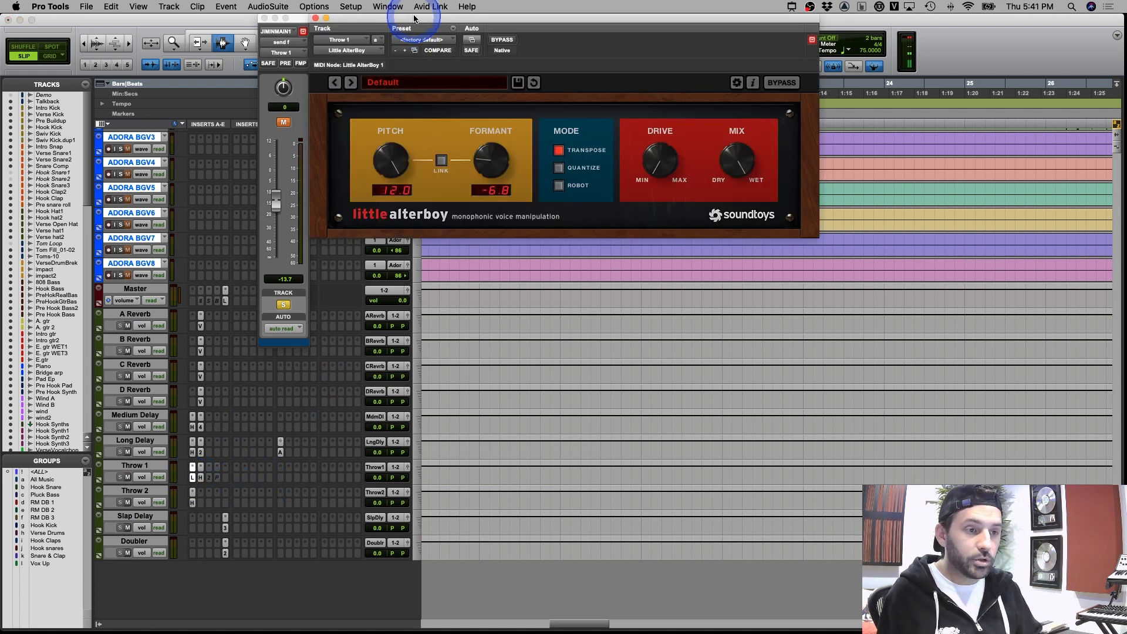
Reposition the Little AlterBoy window lower over the edit area, clear of the JG doubles and adlib tracks
{"action": "left_click_drag", "start_coordinate": [414, 18], "coordinate": [541, 269]}
{"action": "scroll", "coordinate": [544, 206], "scroll_direction": "up", "scroll_amount": 10}
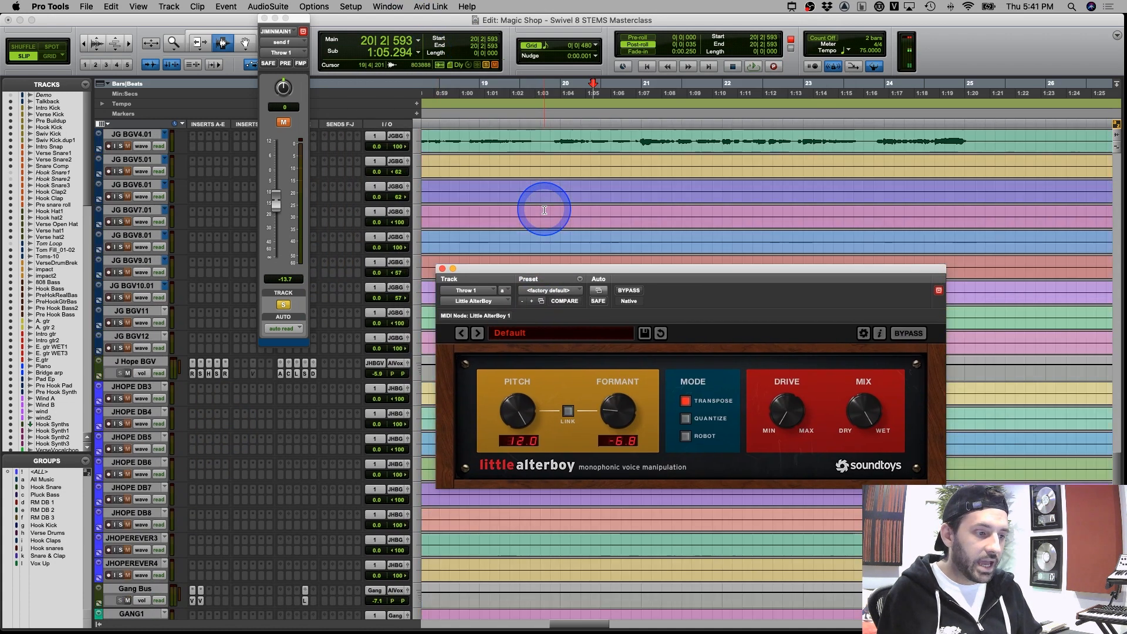
{"action": "scroll", "coordinate": [544, 207], "scroll_direction": "up", "scroll_amount": 15}
{"action": "left_click_drag", "start_coordinate": [566, 270], "coordinate": [517, 237]}
{"action": "scroll", "coordinate": [573, 186], "scroll_direction": "up", "scroll_amount": 10}
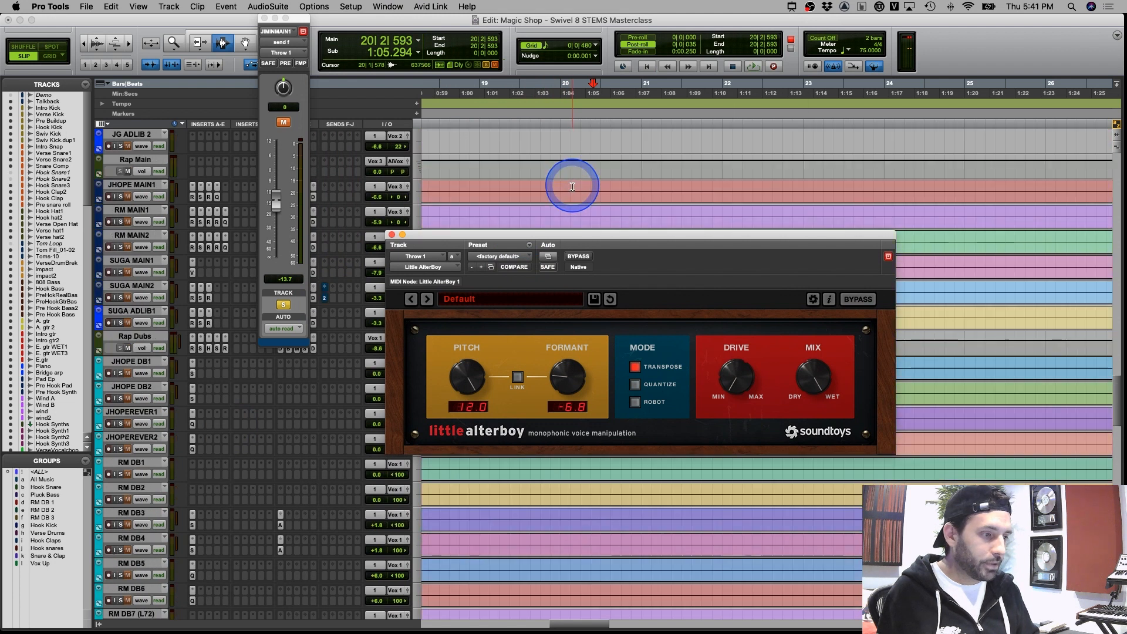
{"action": "scroll", "coordinate": [573, 186], "scroll_direction": "up", "scroll_amount": 8}
{"action": "left_click_drag", "start_coordinate": [552, 238], "coordinate": [553, 363]}
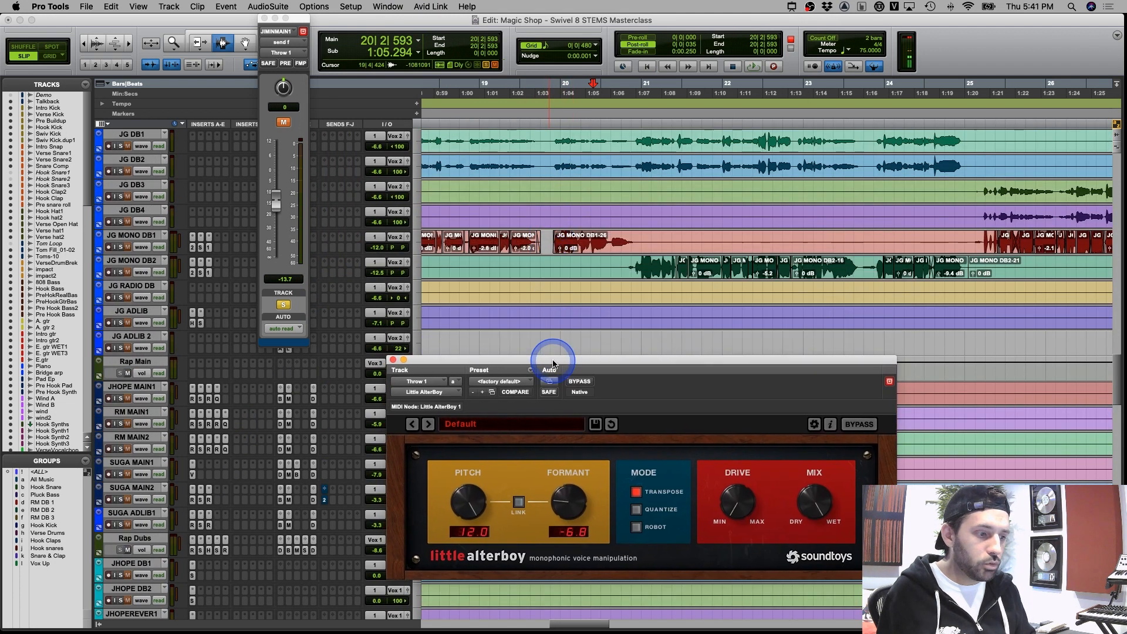
{"action": "scroll", "coordinate": [201, 410], "scroll_direction": "down", "scroll_amount": 2}
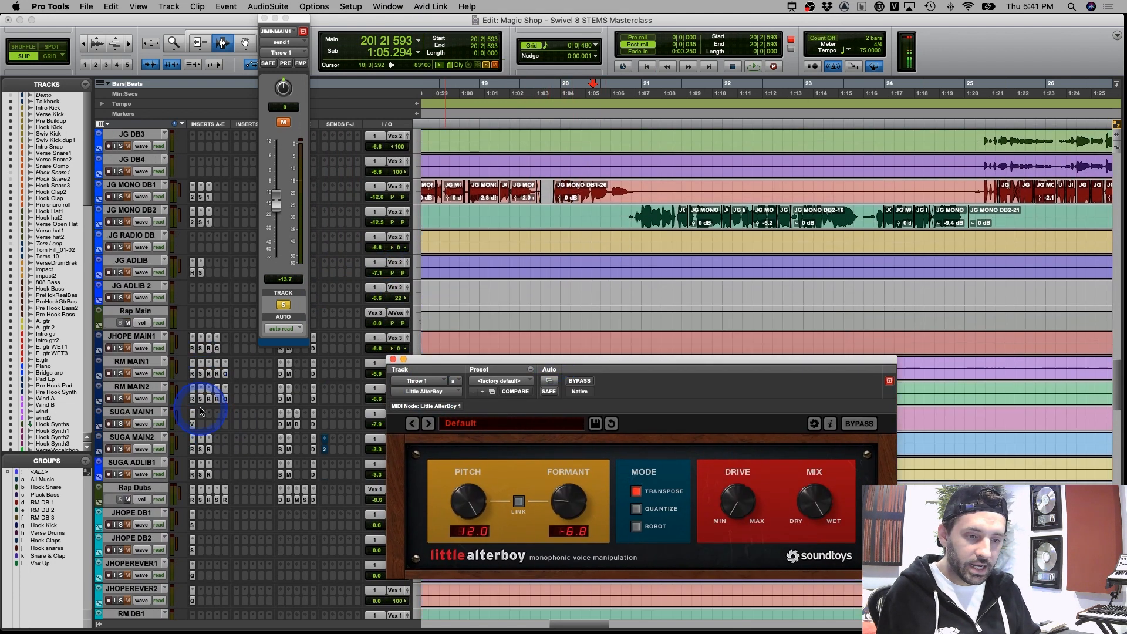
Play the lead vocal section from about bar 20 while toggling the Throw 1 return's mute to compare it with and without the throw
{"action": "scroll", "coordinate": [202, 411], "scroll_direction": "down", "scroll_amount": 20}
{"action": "left_click", "coordinate": [128, 477]}
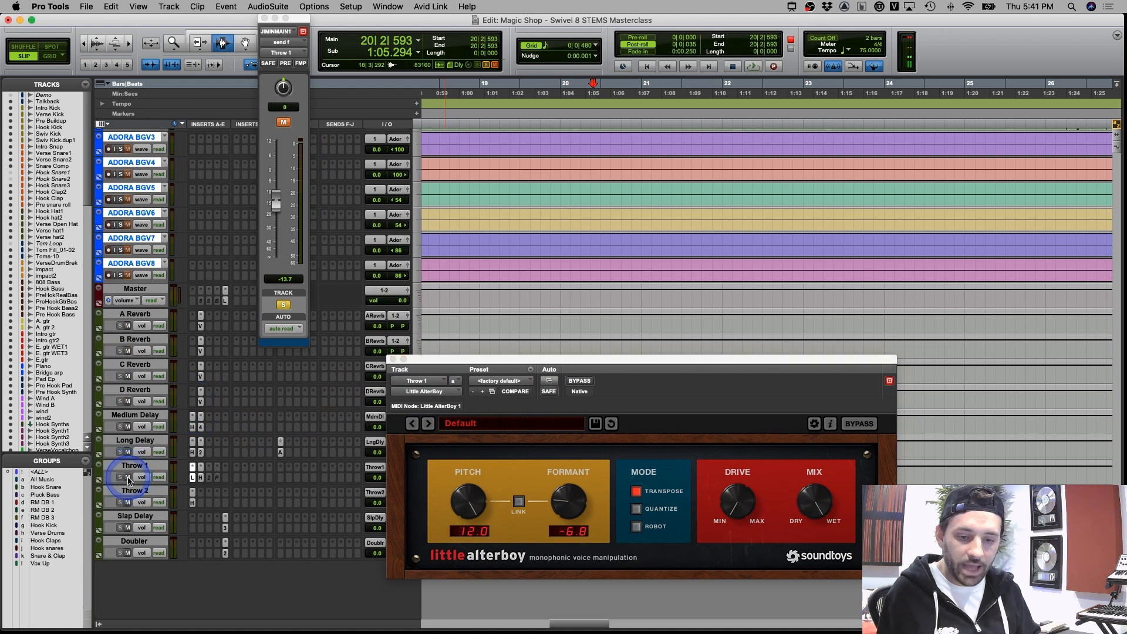
{"action": "left_click", "coordinate": [527, 270]}
{"action": "left_click", "coordinate": [590, 252]}
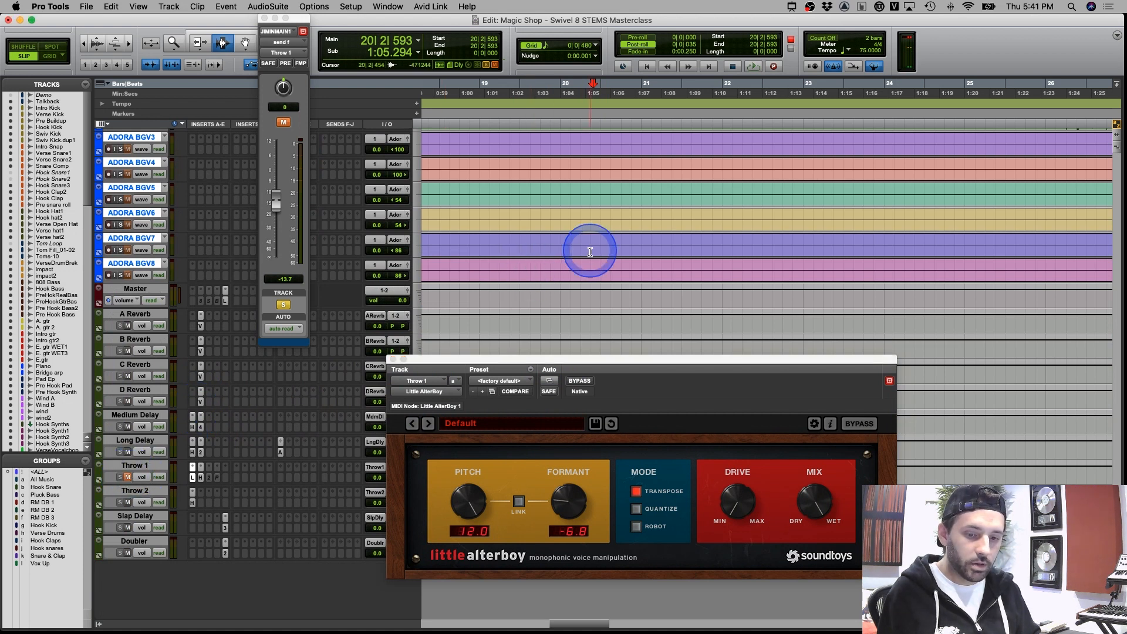
{"action": "key", "text": "space"}
{"action": "left_click", "coordinate": [128, 477]}
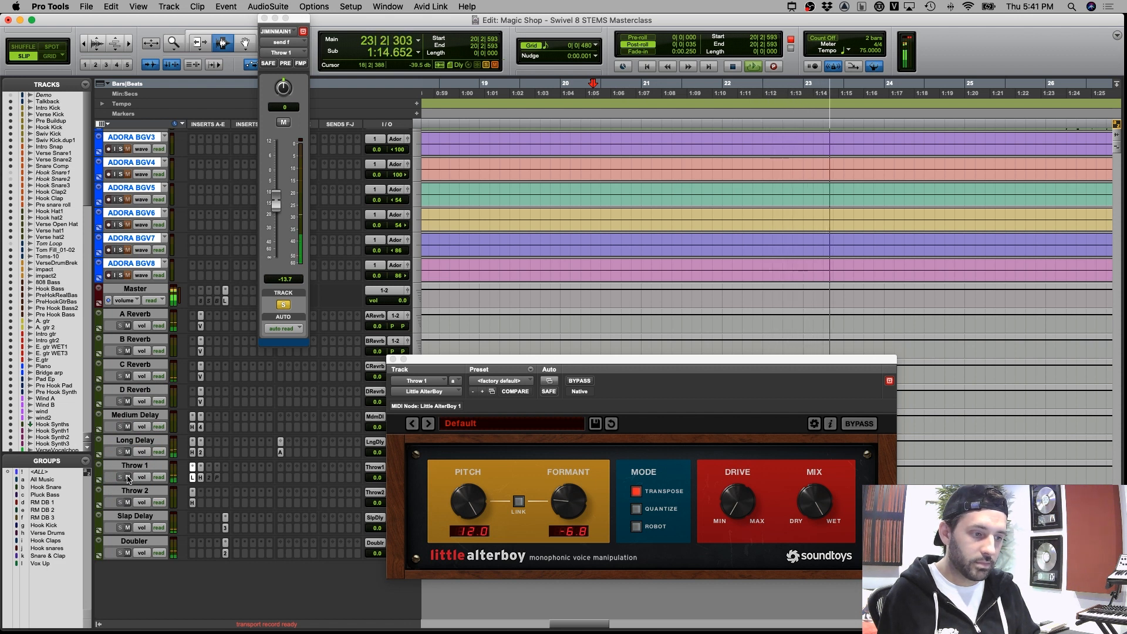
{"action": "left_click", "coordinate": [128, 478]}
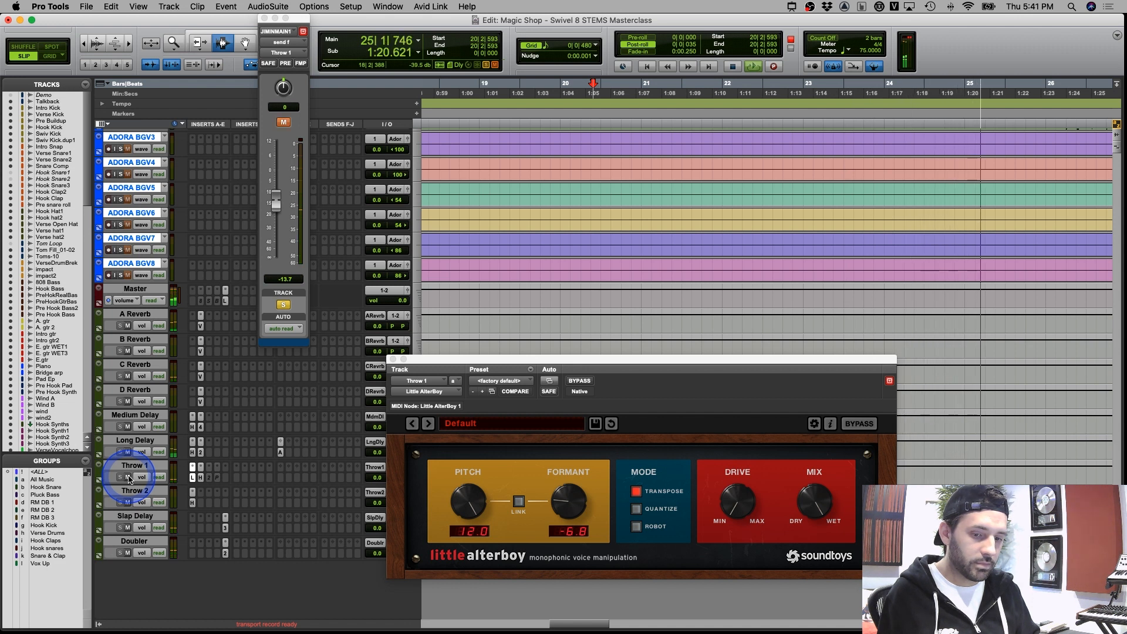
{"action": "key", "text": "space"}
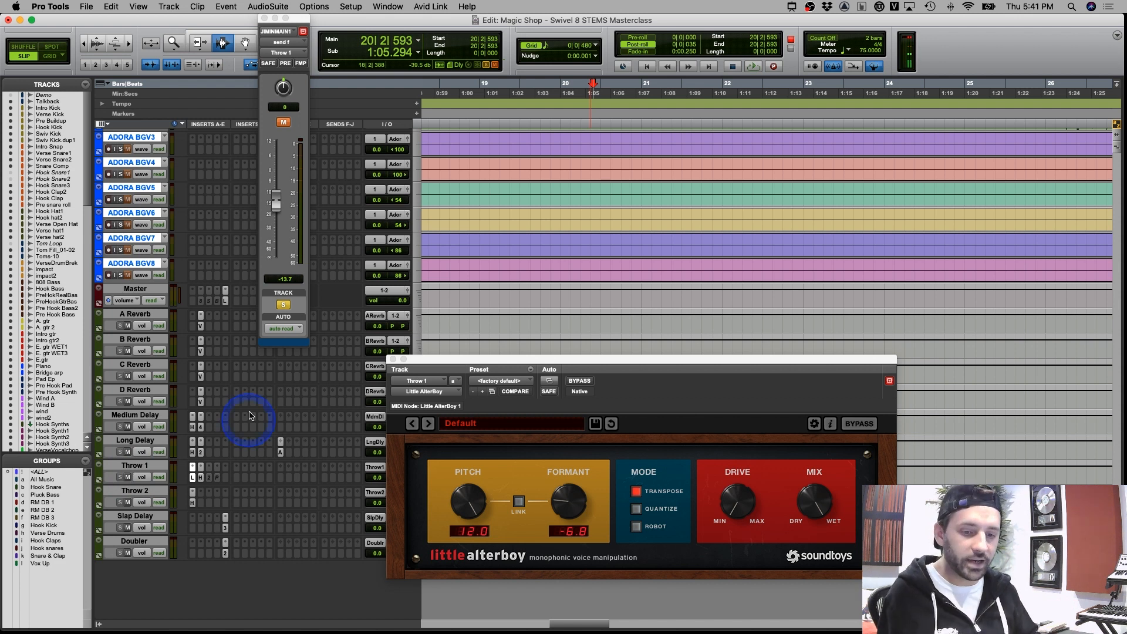
Examine the pitch setting of Little AlterBoy on the Throw 1 return
{"action": "left_click", "coordinate": [720, 290]}
{"action": "scroll", "coordinate": [720, 291], "scroll_direction": "up", "scroll_amount": 10}
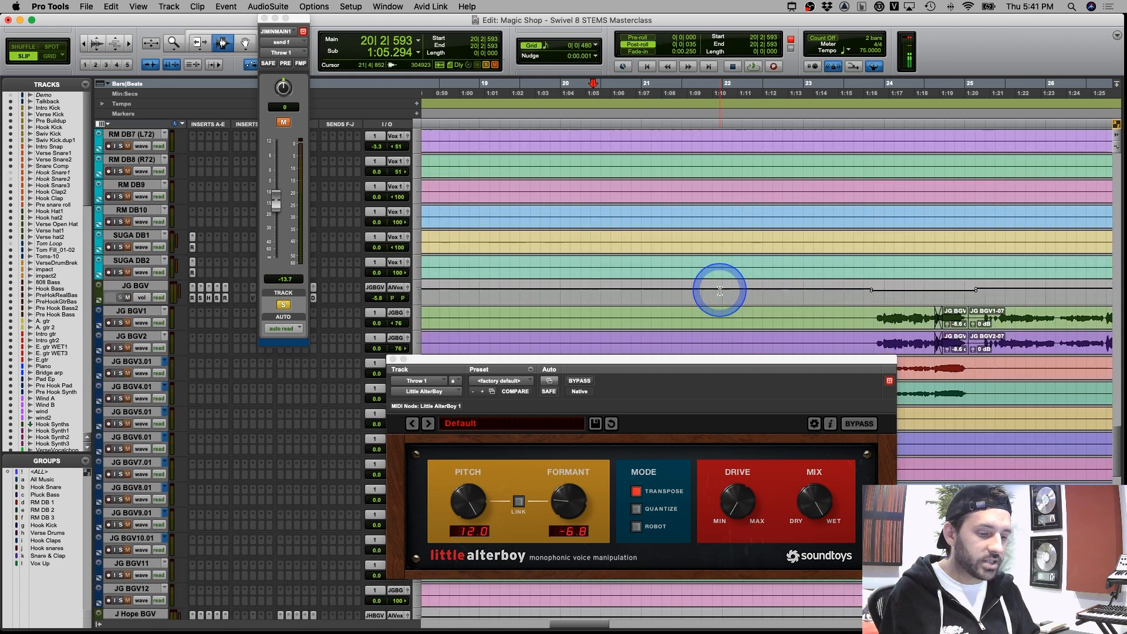
{"action": "scroll", "coordinate": [720, 290], "scroll_direction": "up", "scroll_amount": 1}
{"action": "left_click", "coordinate": [461, 514]}
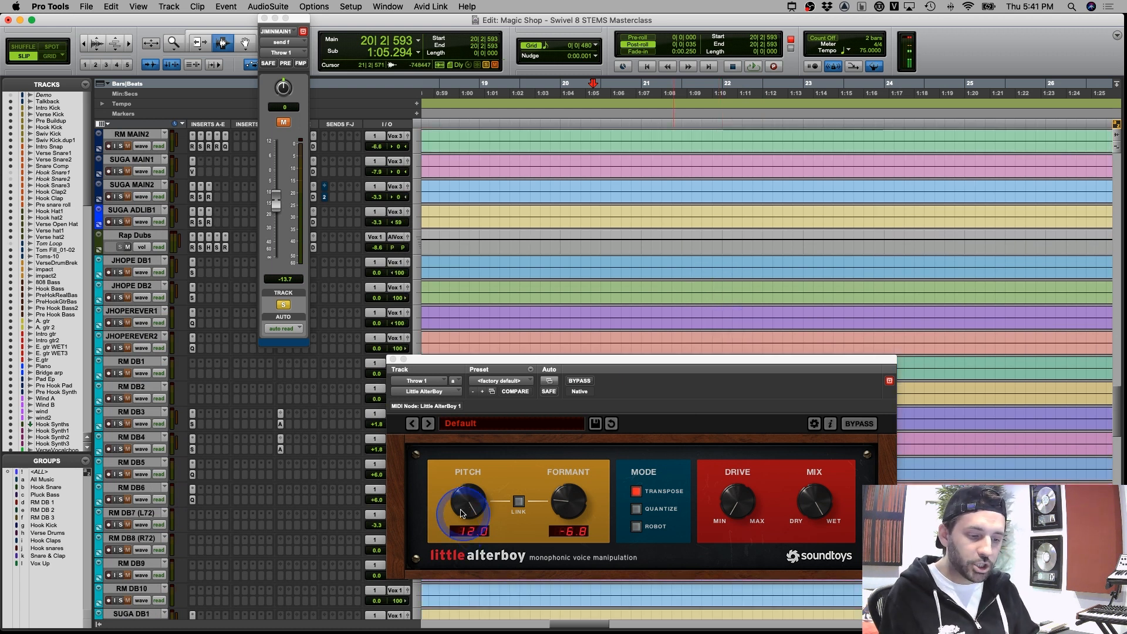
{"action": "left_click_drag", "start_coordinate": [459, 516], "coordinate": [479, 510]}
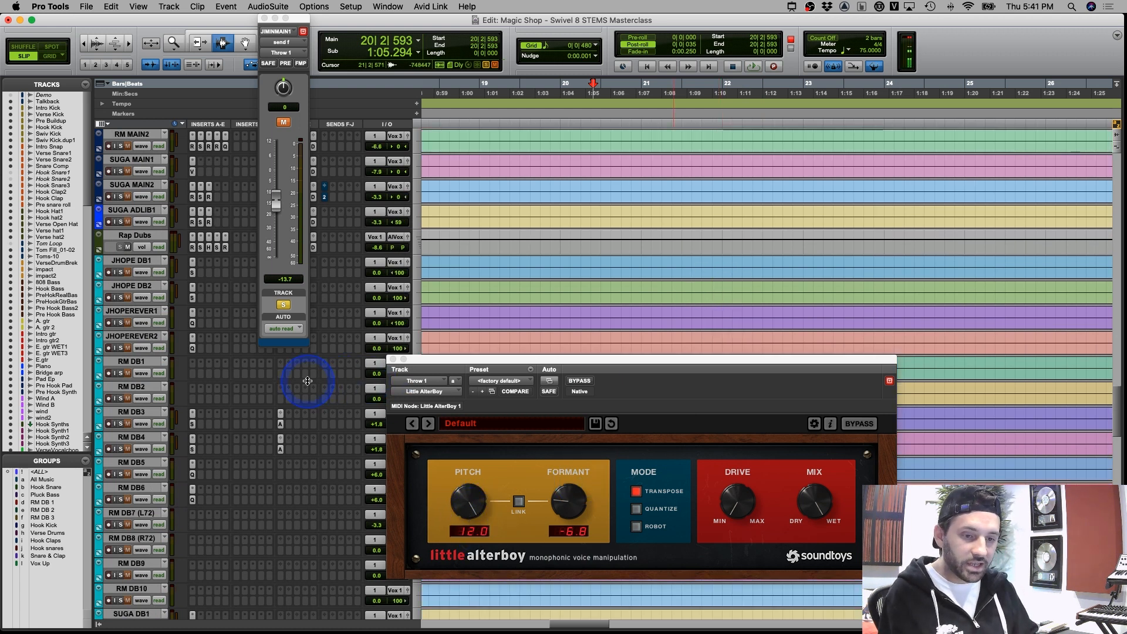
Go back to the lead vocals, close Little AlterBoy and play from about bar 19 beat 3
{"action": "scroll", "coordinate": [625, 252], "scroll_direction": "up", "scroll_amount": 12}
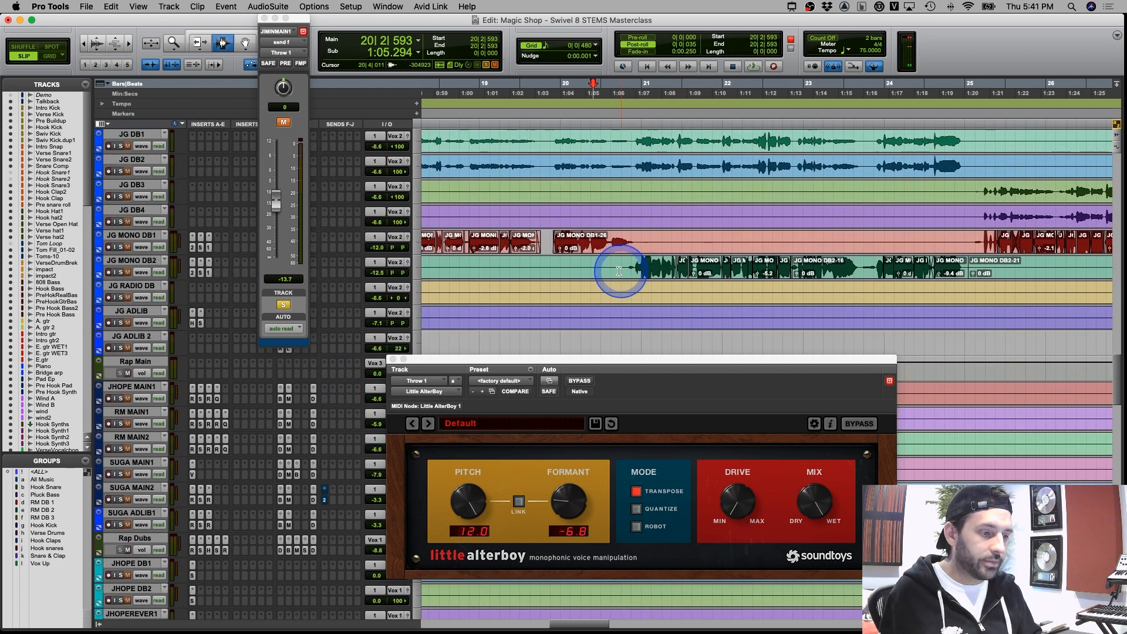
{"action": "left_click", "coordinate": [543, 253]}
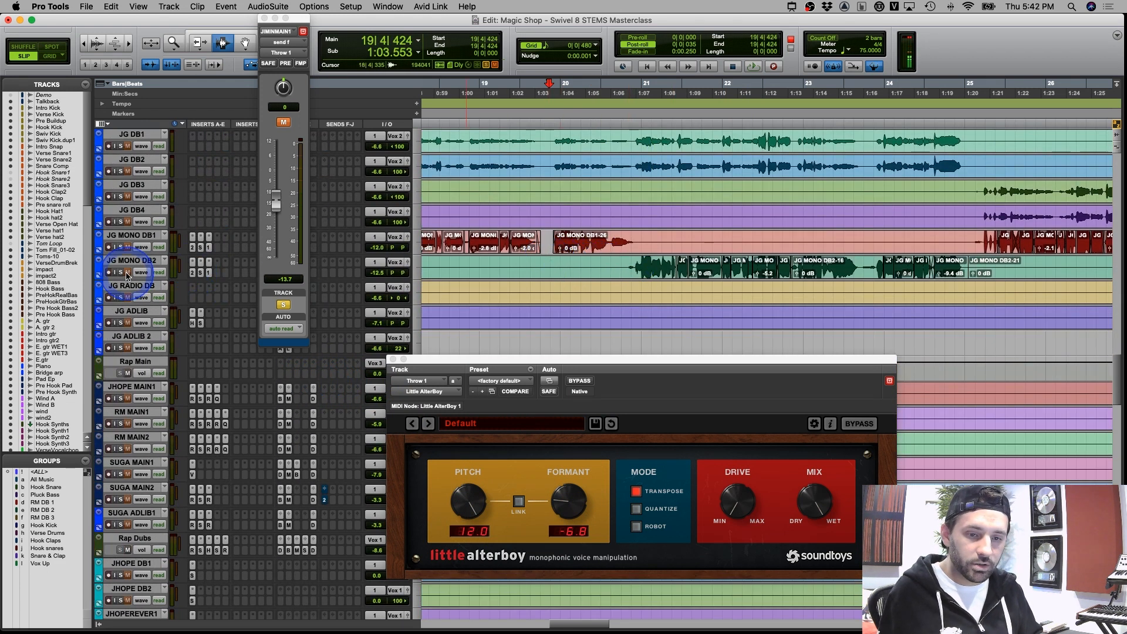
{"action": "scroll", "coordinate": [699, 252], "scroll_direction": "up", "scroll_amount": 14}
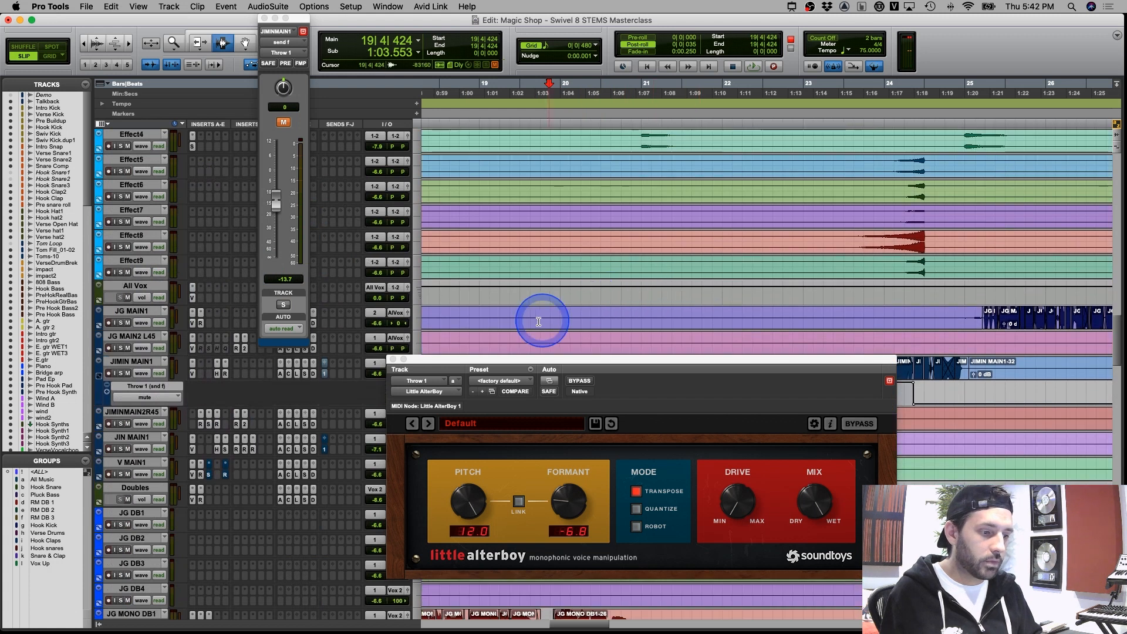
{"action": "left_click", "coordinate": [533, 325]}
{"action": "left_click", "coordinate": [393, 359]}
{"action": "key", "text": "space"}
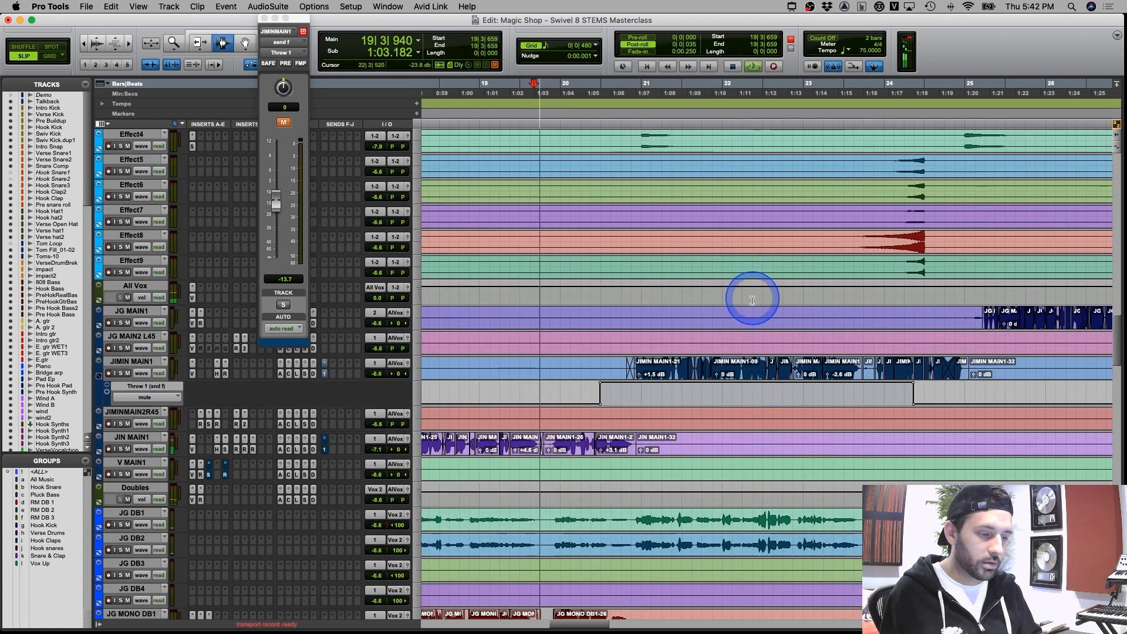
Try louder Throw 1 send levels on JIMIN MAIN1 during playback, ending at -7.5 dB, and undo the fader moves
{"action": "left_click", "coordinate": [265, 18]}
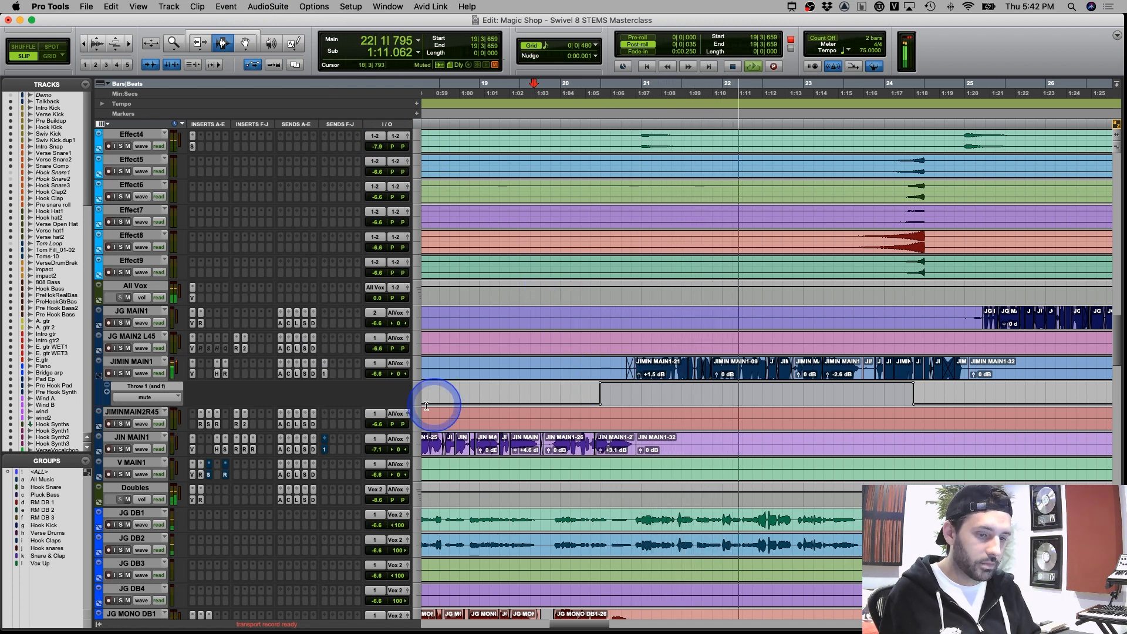
{"action": "left_click", "coordinate": [324, 374]}
{"action": "left_click_drag", "start_coordinate": [276, 258], "coordinate": [275, 166]}
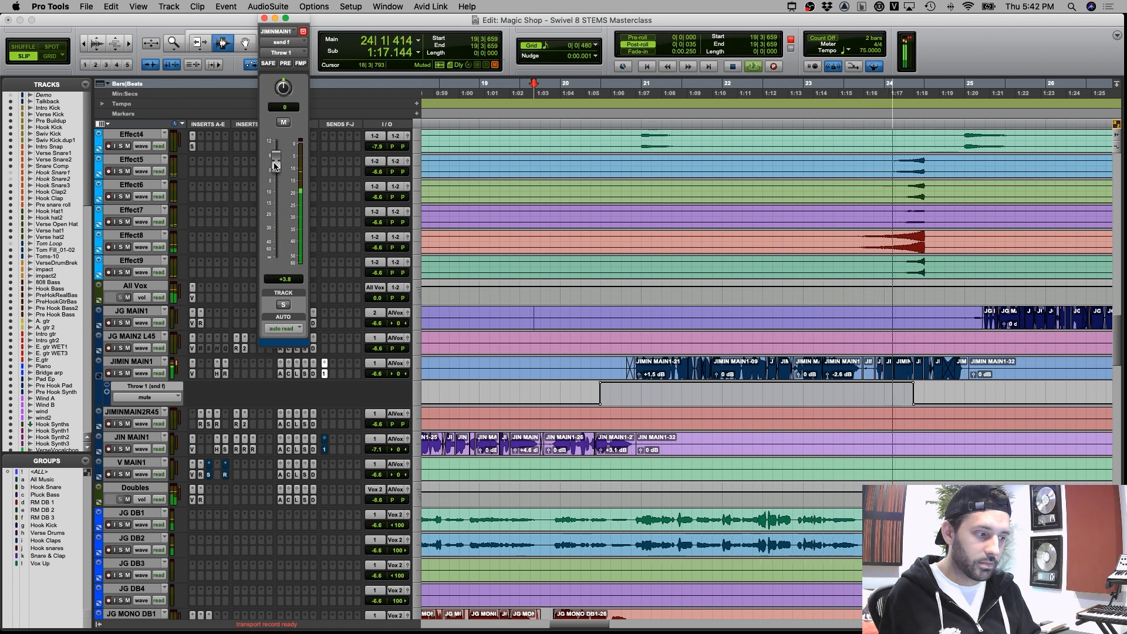
{"action": "left_click_drag", "start_coordinate": [275, 165], "coordinate": [271, 191]}
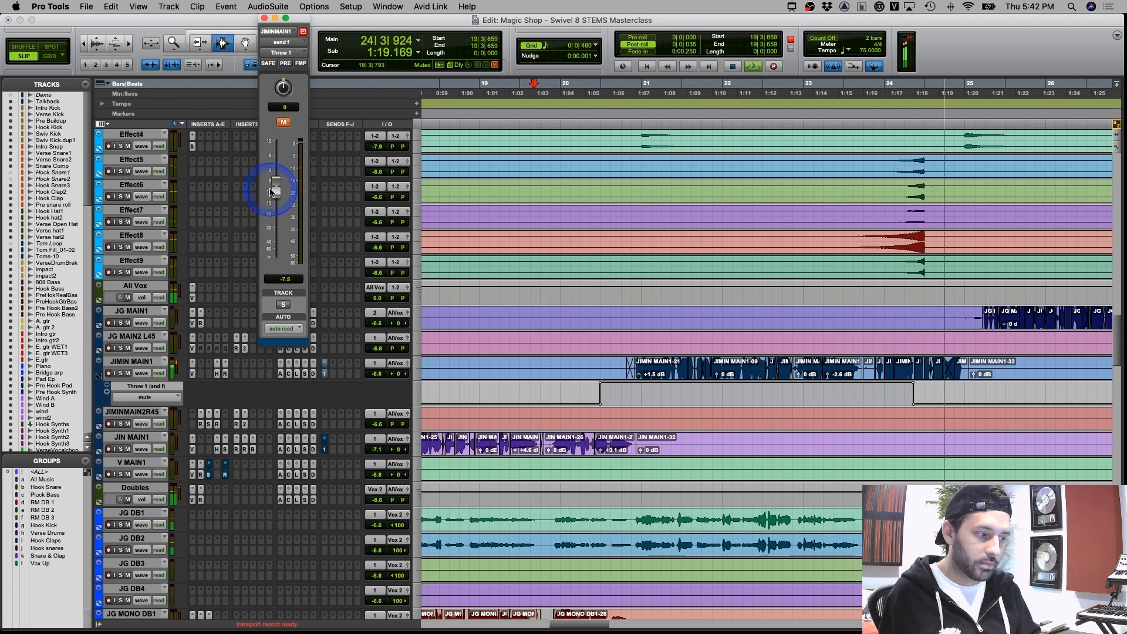
{"action": "key", "text": "space"}
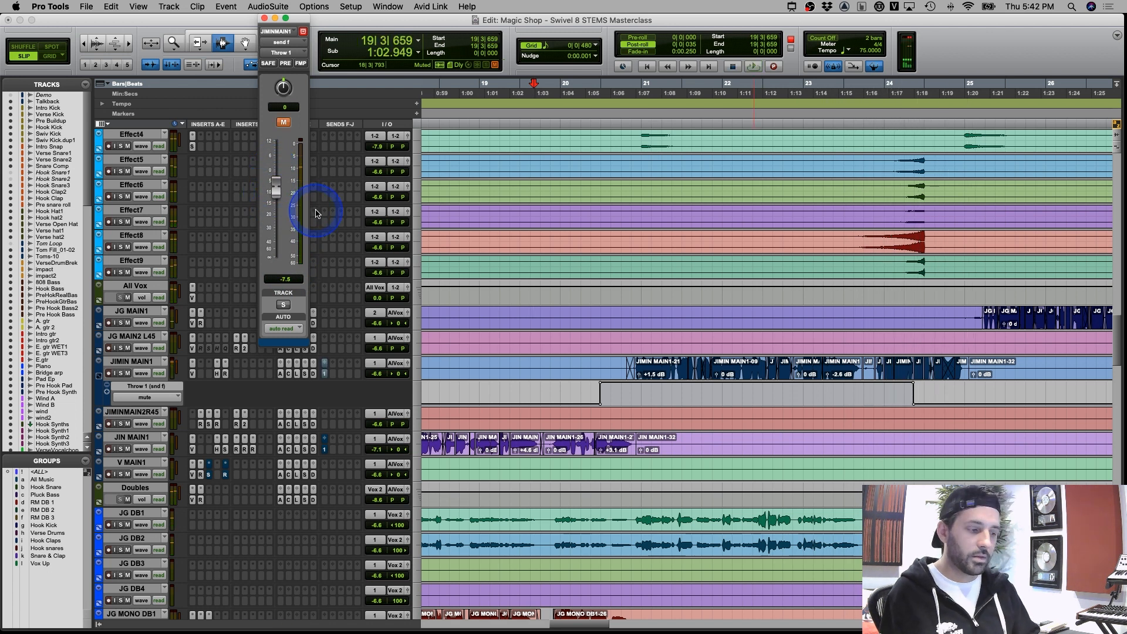
{"action": "left_click", "coordinate": [277, 187]}
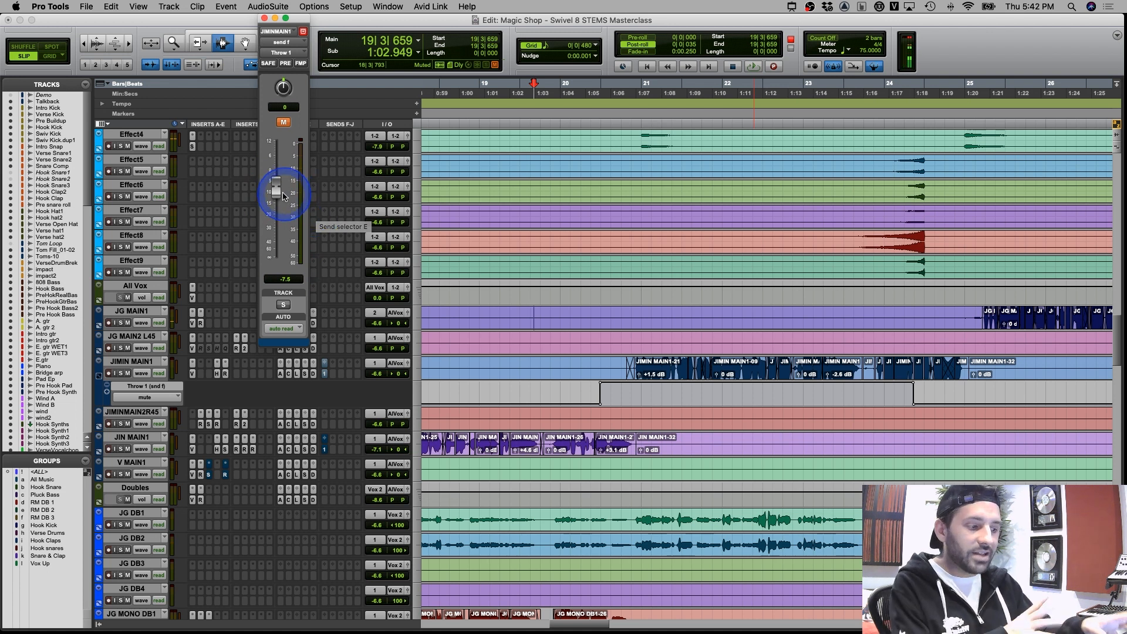
{"action": "left_click_drag", "start_coordinate": [280, 196], "coordinate": [196, 94]}
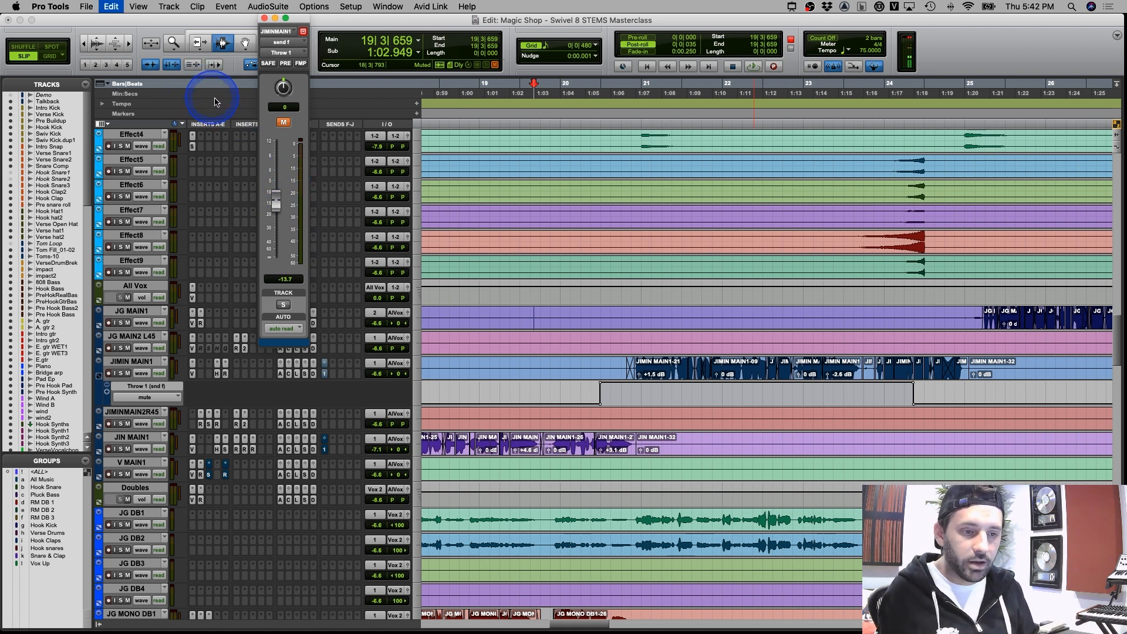
Place the cursor on JIMIN MAIN1 at about bar 20 beat 4, close the Throw 1 send window and show a longer stretch of the timeline
{"action": "left_click", "coordinate": [618, 361]}
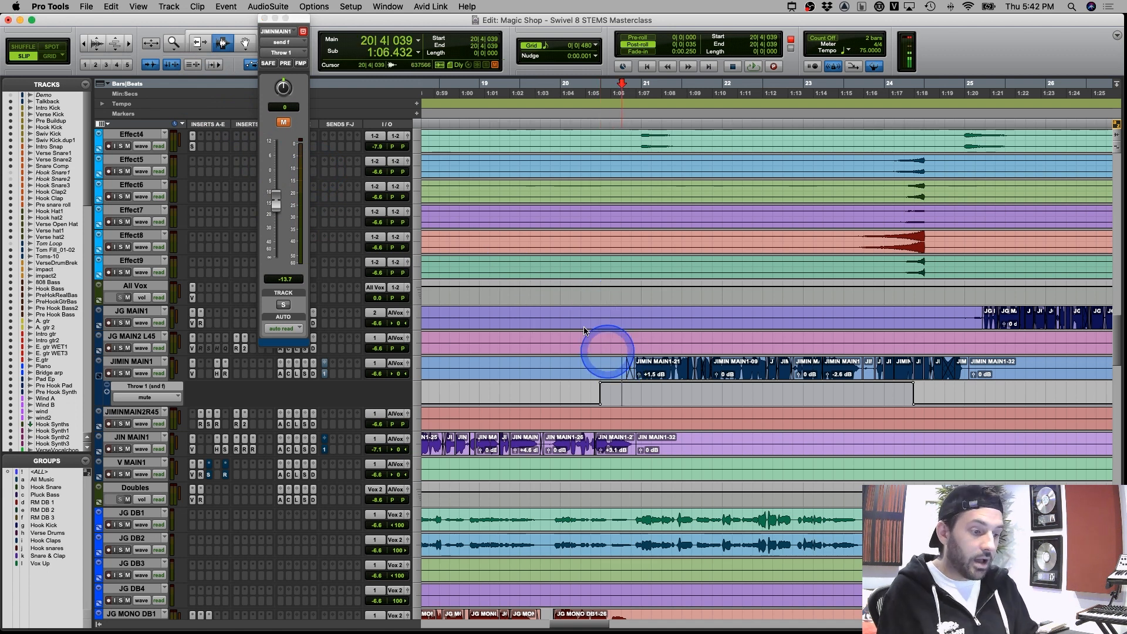
{"action": "left_click", "coordinate": [265, 17]}
{"action": "key", "text": "super+bracketleft"}
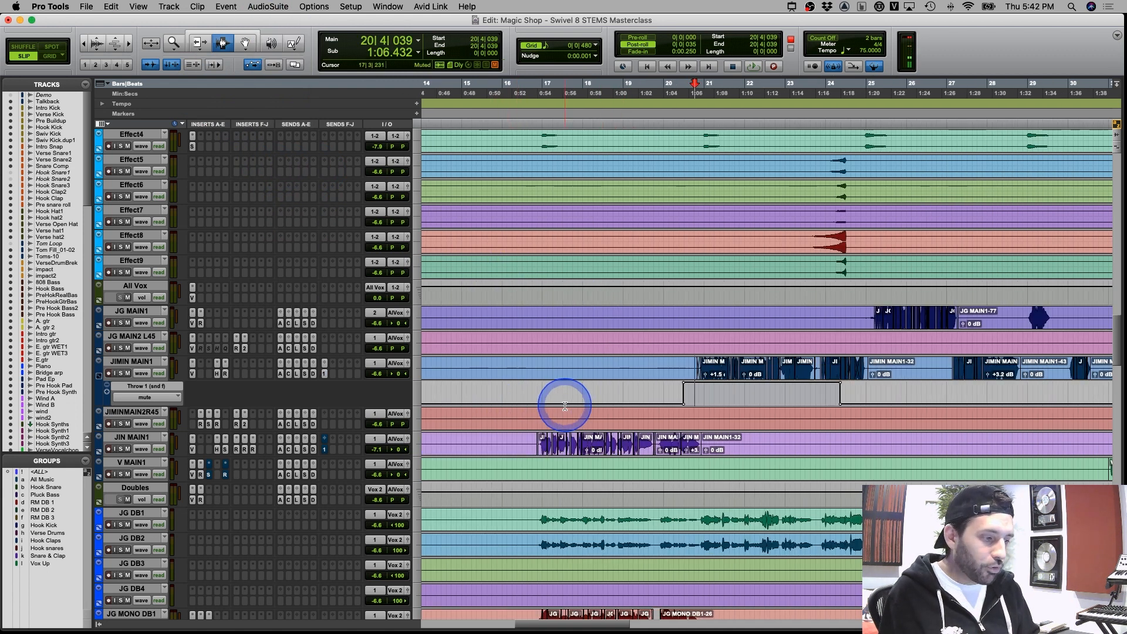
Inspect the FabFilter Pro-L limiter on the Master track and close its window
{"action": "scroll", "coordinate": [565, 405], "scroll_direction": "down", "scroll_amount": 20}
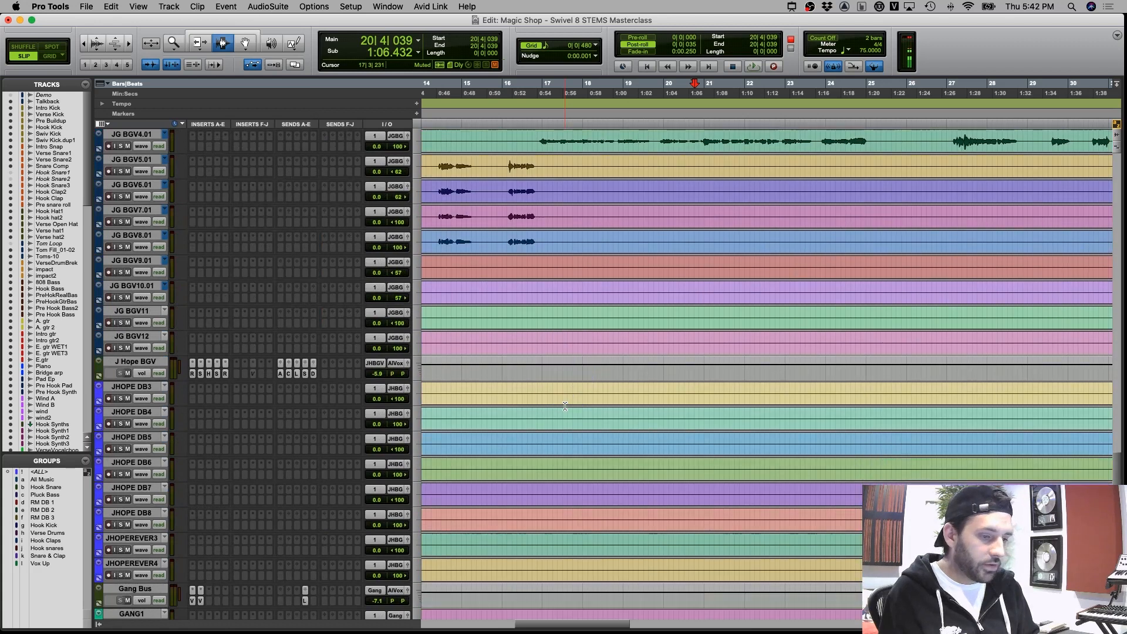
{"action": "scroll", "coordinate": [565, 407], "scroll_direction": "down", "scroll_amount": 20}
{"action": "key", "text": "super+bracketleft"}
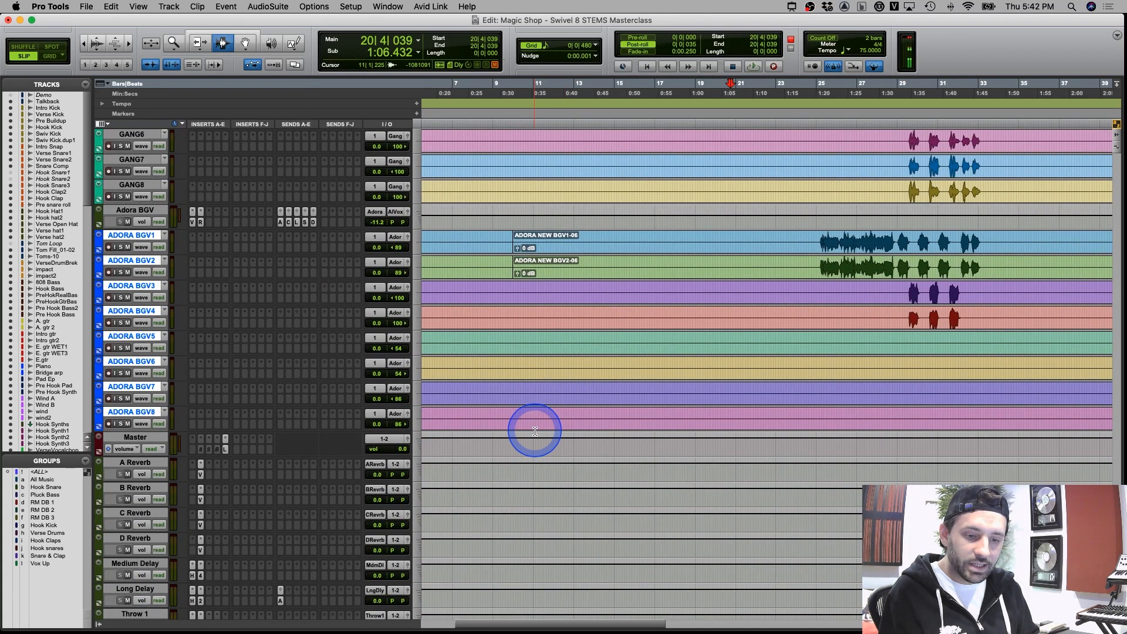
{"action": "scroll", "coordinate": [535, 432], "scroll_direction": "down", "scroll_amount": 5}
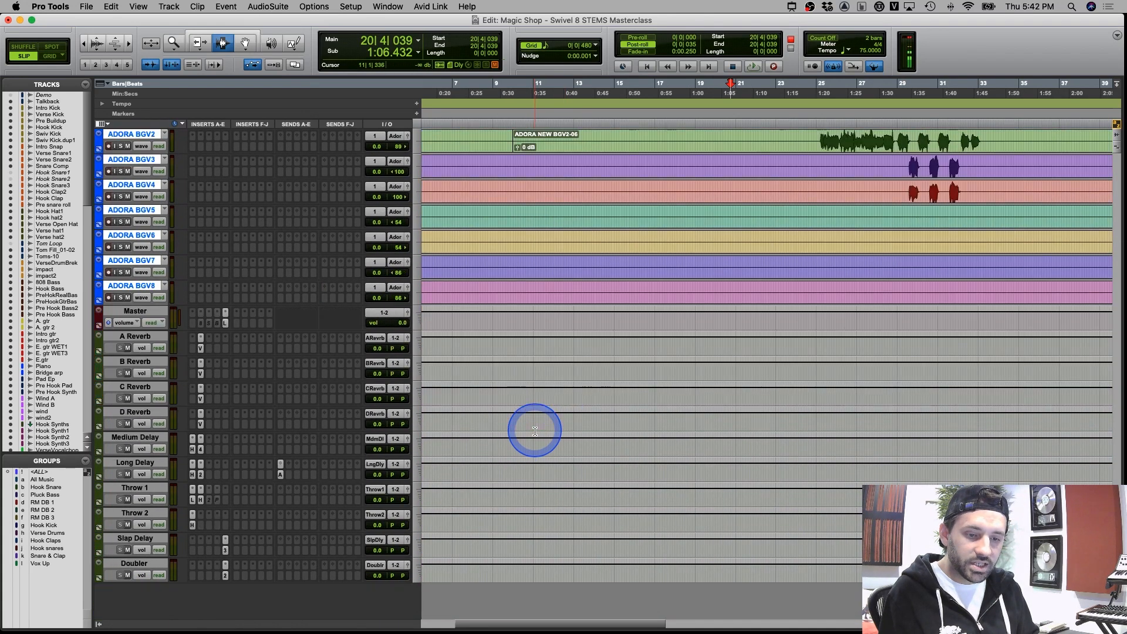
{"action": "left_click", "coordinate": [227, 323]}
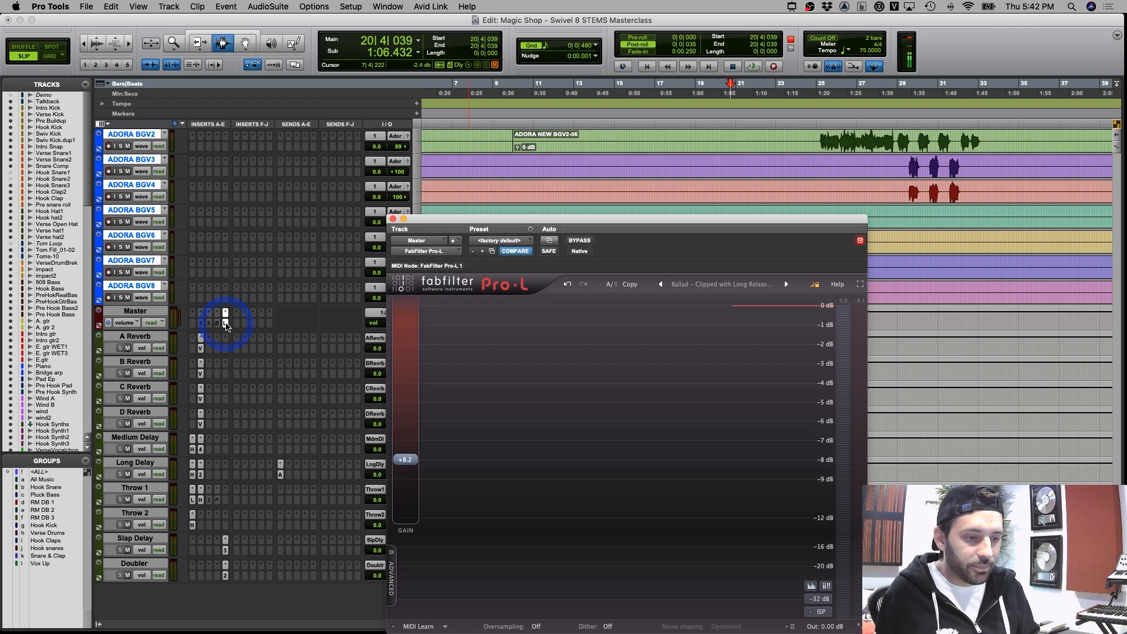
{"action": "left_click", "coordinate": [225, 323]}
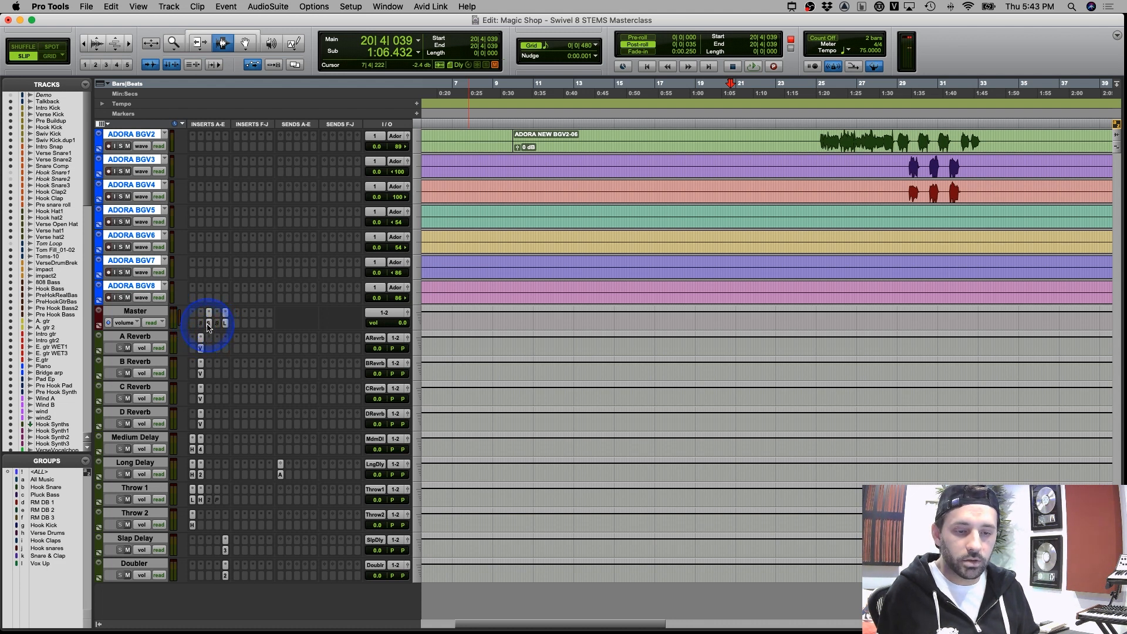
Open the Slate Digital FG-X mastering insert on the Master track and play the mix from about bar 20 beat 4
{"action": "left_click", "coordinate": [208, 324]}
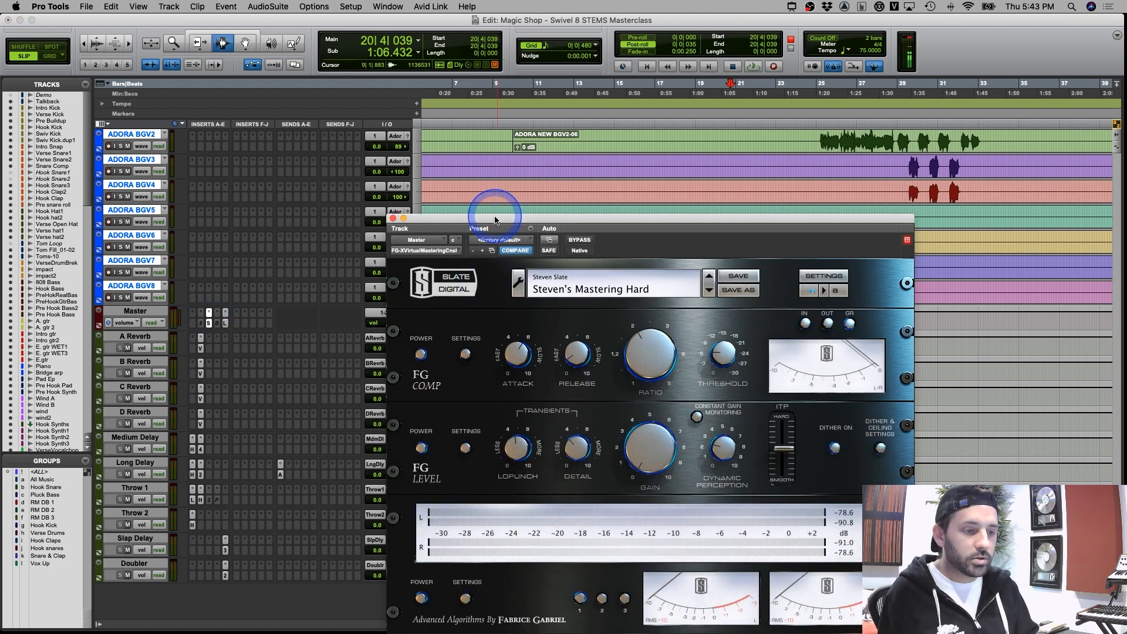
{"action": "left_click_drag", "start_coordinate": [493, 216], "coordinate": [512, 122]}
{"action": "key", "text": "space"}
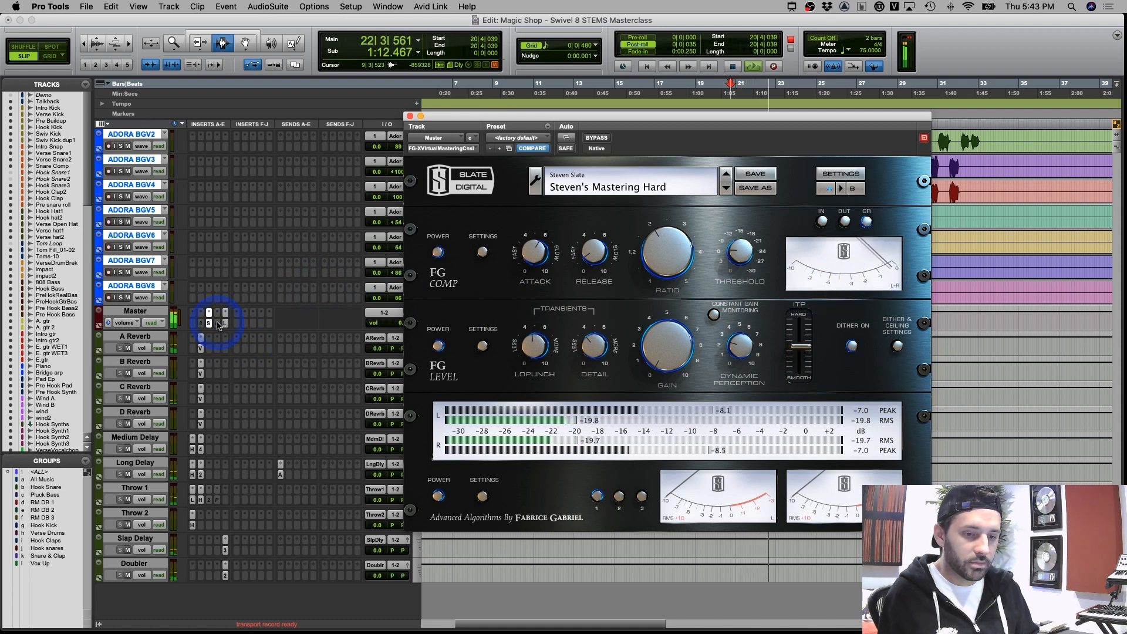
Stop playback and open the Black Box HG-2 insert on the Master track
{"action": "key", "text": "space"}
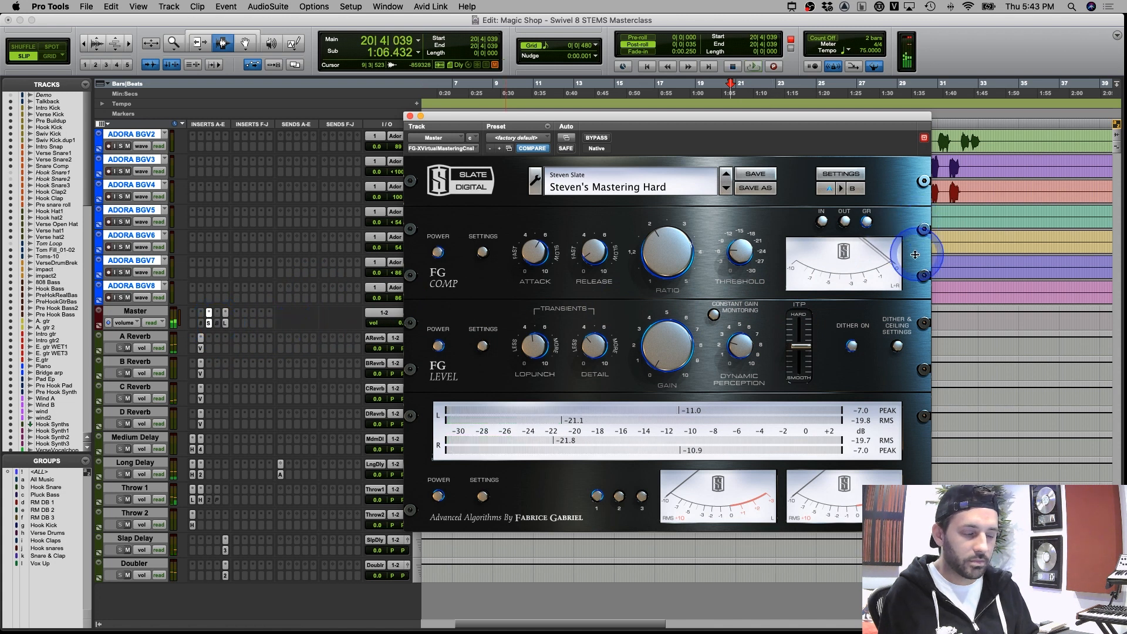
{"action": "left_click", "coordinate": [218, 327]}
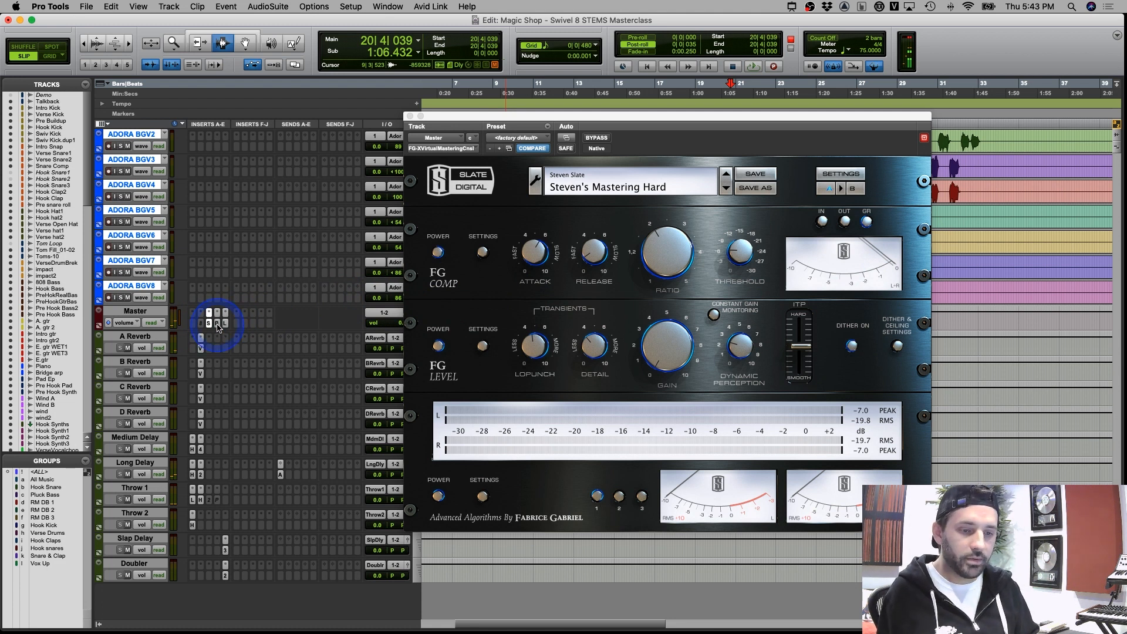
{"action": "left_click", "coordinate": [217, 324]}
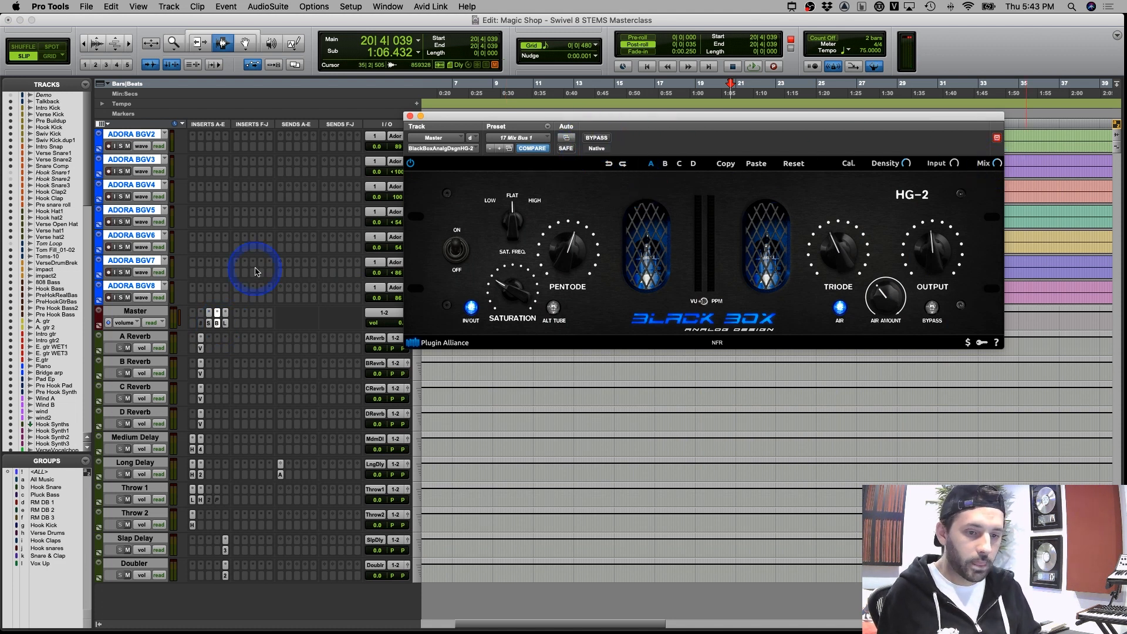
Bypass the FG-X, HG-2 and Pro-L inserts on the Master track and play the mix without them
{"action": "left_click", "coordinate": [210, 326]}
{"action": "left_click", "coordinate": [210, 326], "text": "super"}
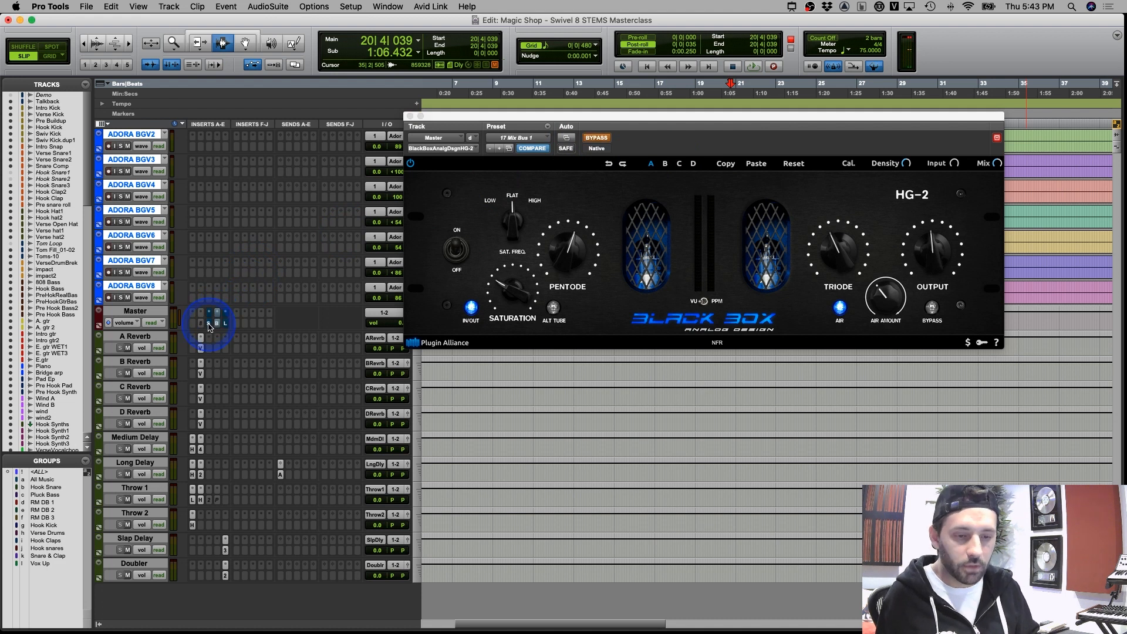
{"action": "key", "text": "space"}
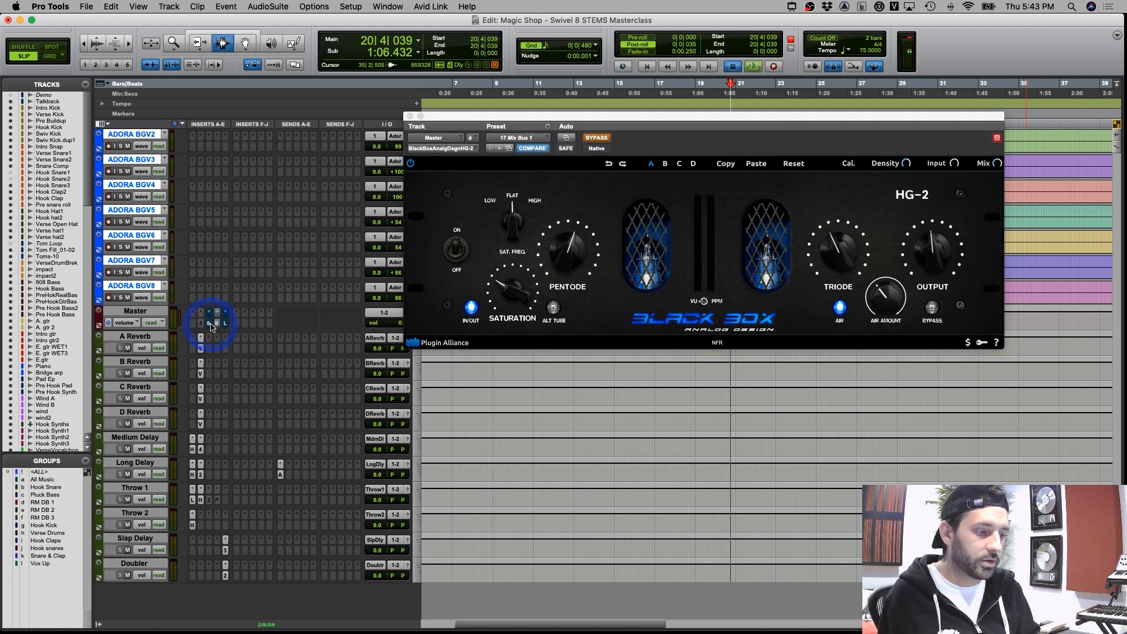
Re-enable the FG-X, HG-2 and Pro-L inserts one at a time during playback, stop and close the HG-2 window
{"action": "left_click", "coordinate": [212, 327]}
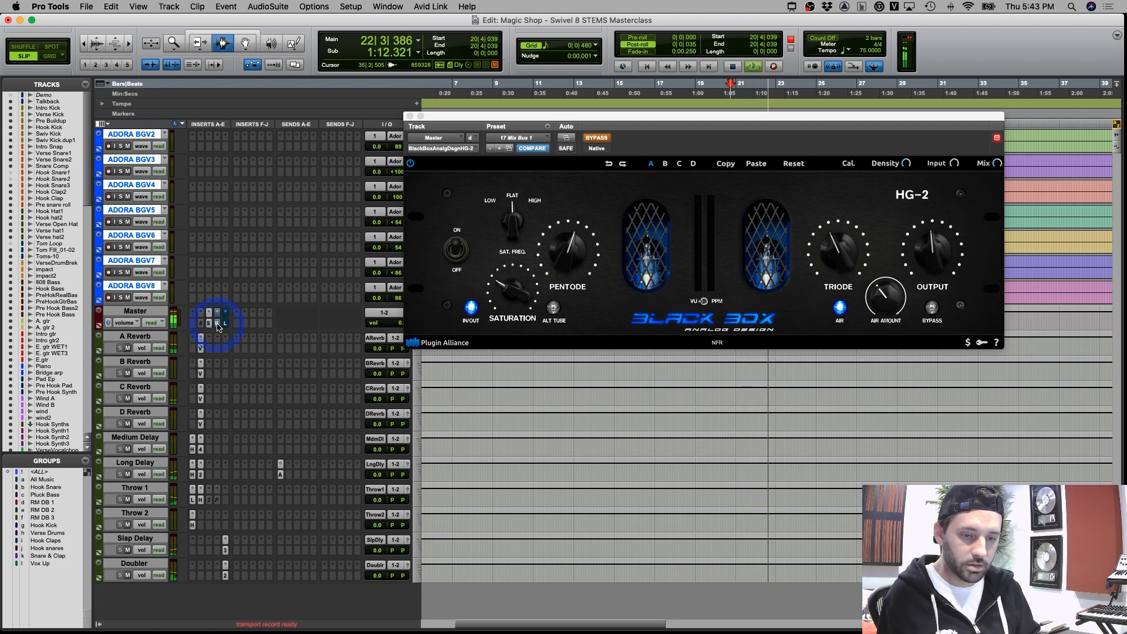
{"action": "left_click", "coordinate": [217, 325]}
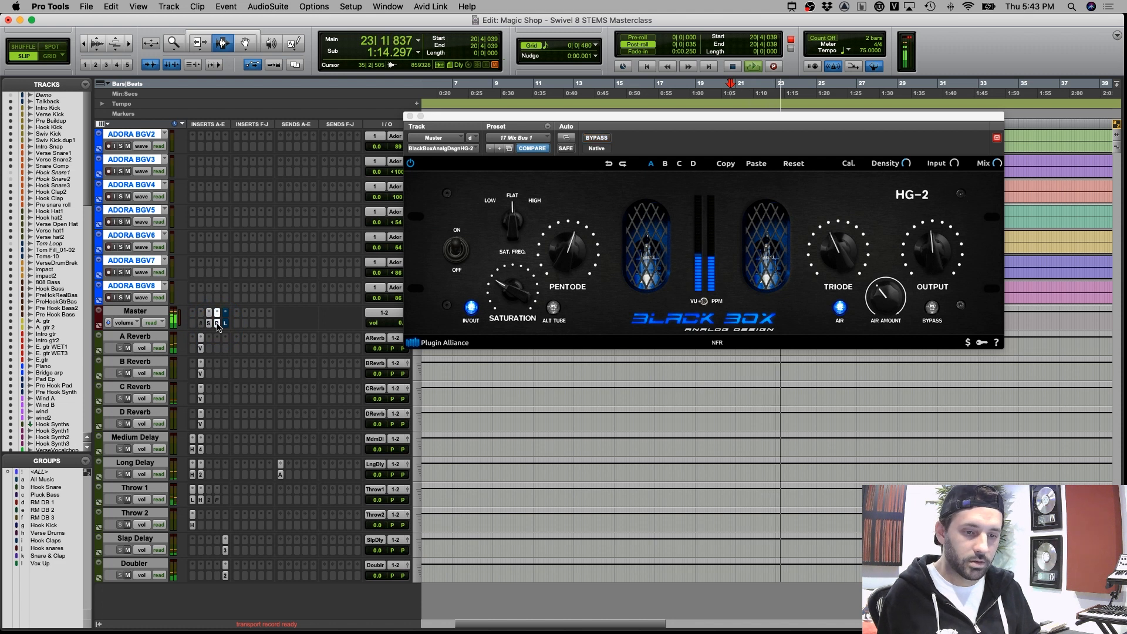
{"action": "left_click", "coordinate": [215, 326]}
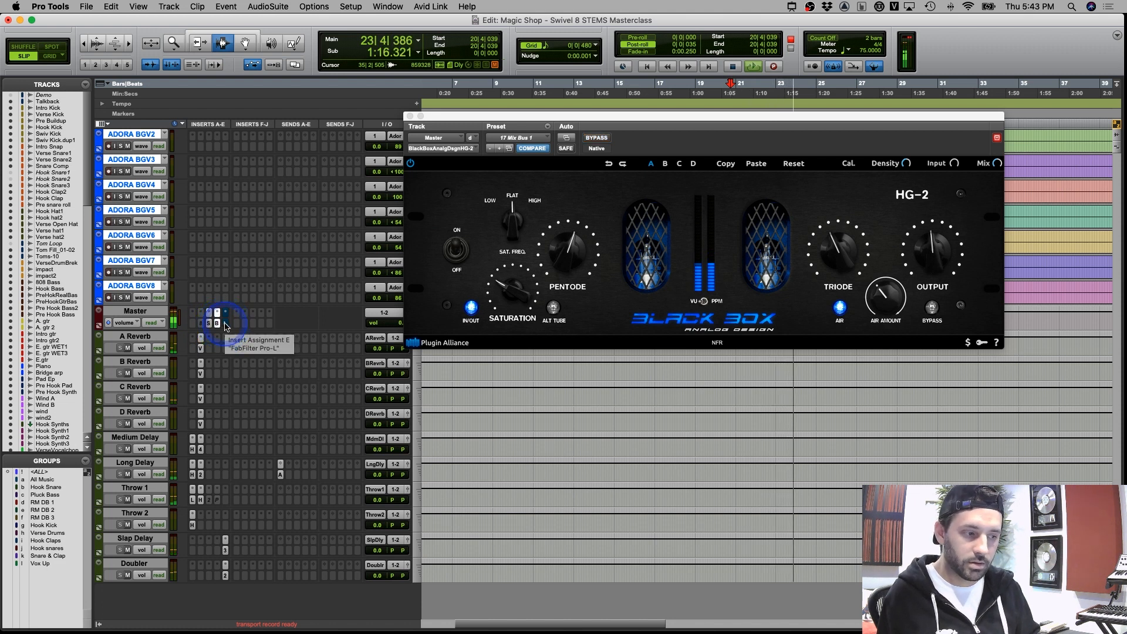
{"action": "left_click", "coordinate": [216, 323]}
{"action": "left_click", "coordinate": [462, 184]}
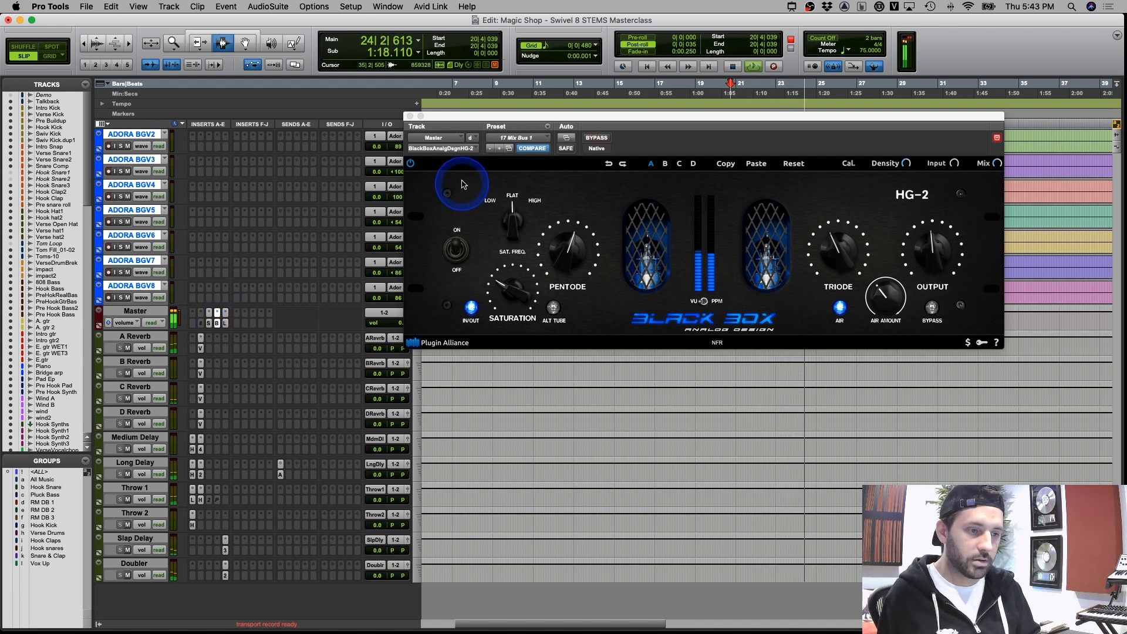
{"action": "key", "text": "Return"}
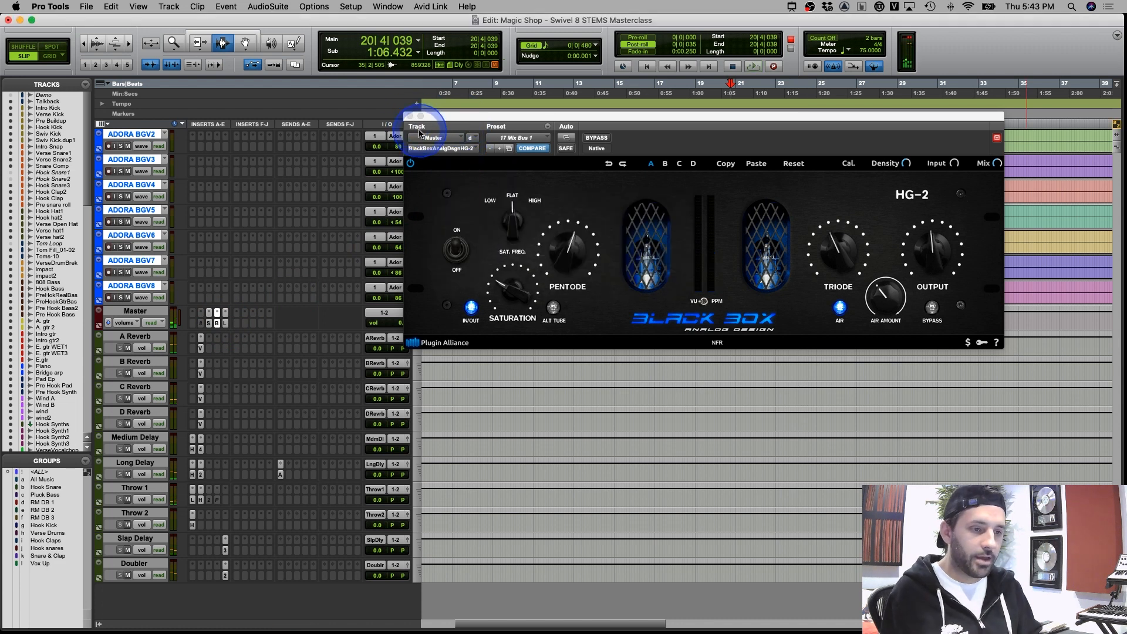
{"action": "left_click", "coordinate": [411, 116]}
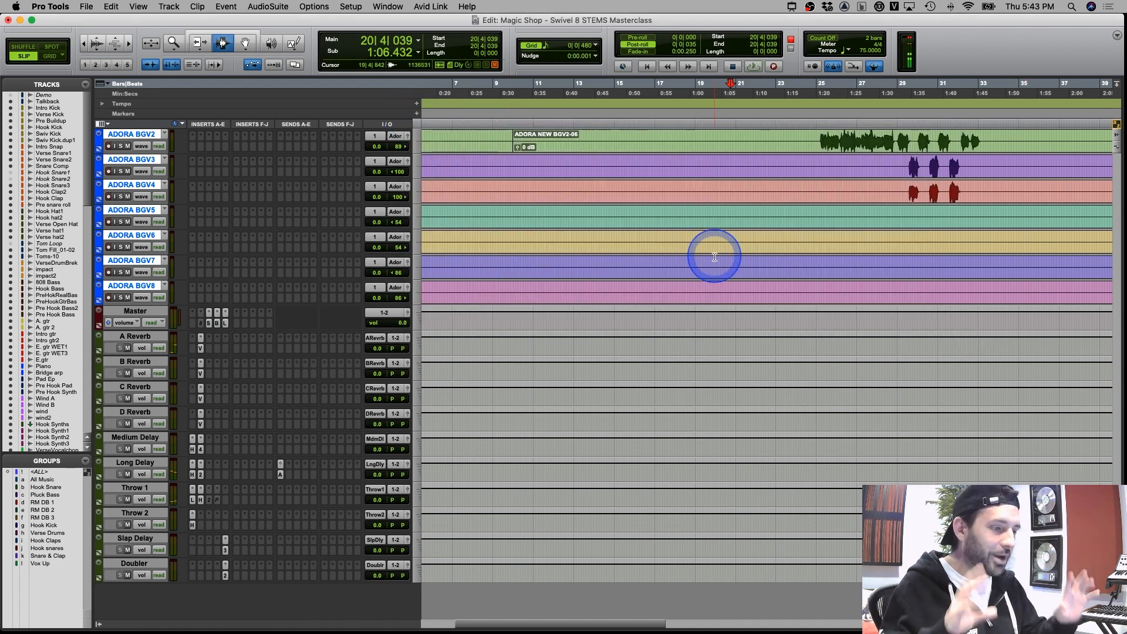
Look over the background vocal tracks and switch off the FabFilter Pro-L limiter on the Master track
{"action": "scroll", "coordinate": [724, 258], "scroll_direction": "up", "scroll_amount": 6}
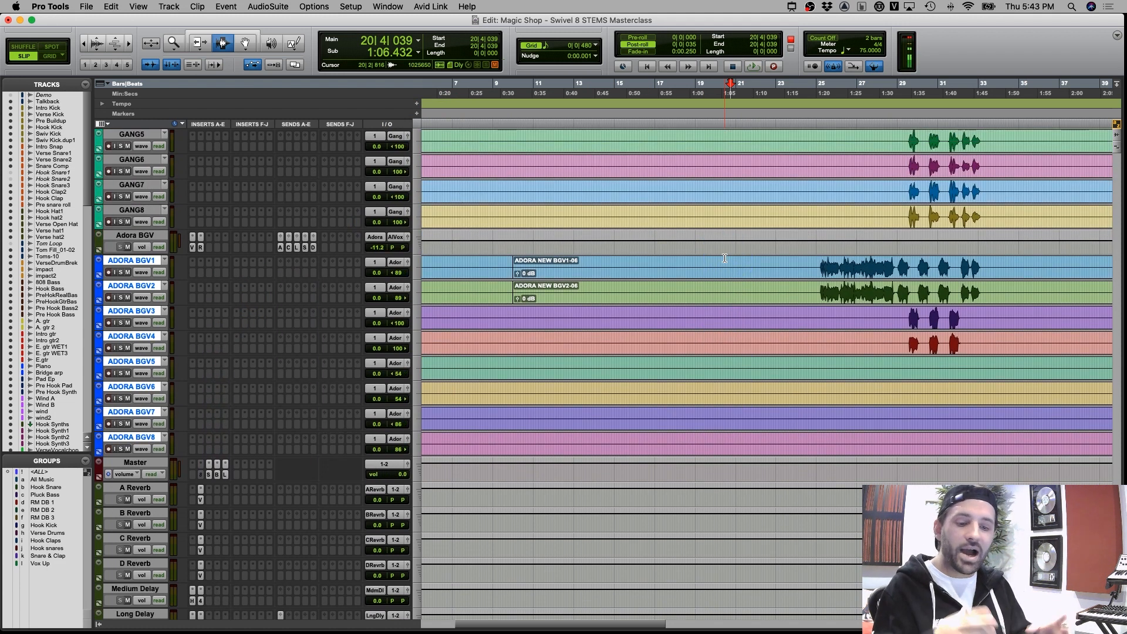
{"action": "scroll", "coordinate": [770, 255], "scroll_direction": "up", "scroll_amount": 12}
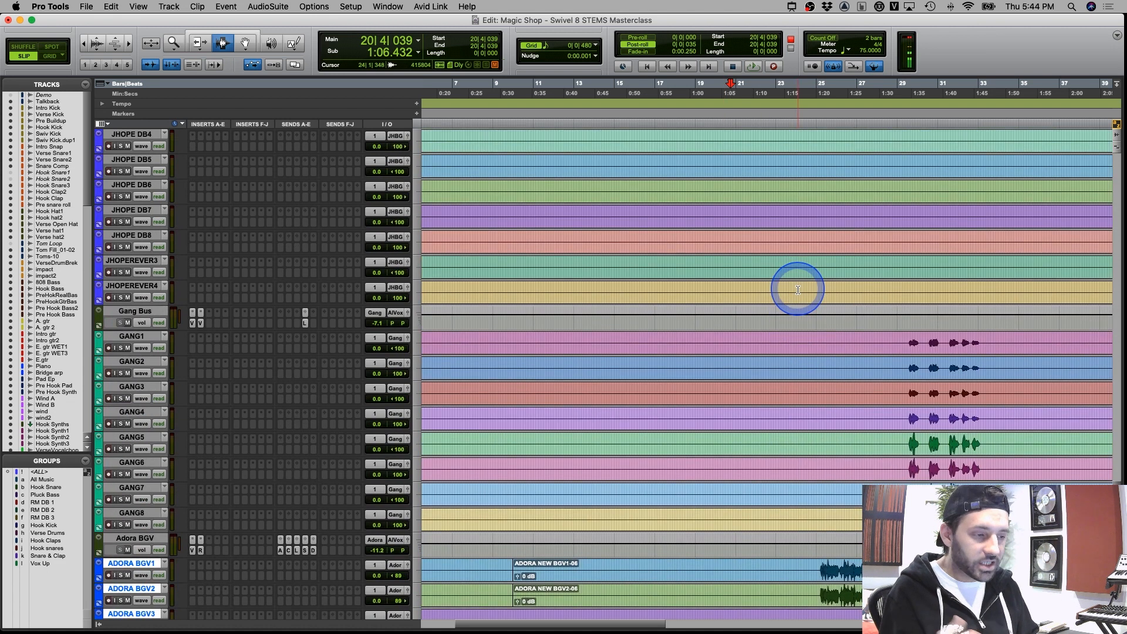
{"action": "scroll", "coordinate": [798, 290], "scroll_direction": "down", "scroll_amount": 13}
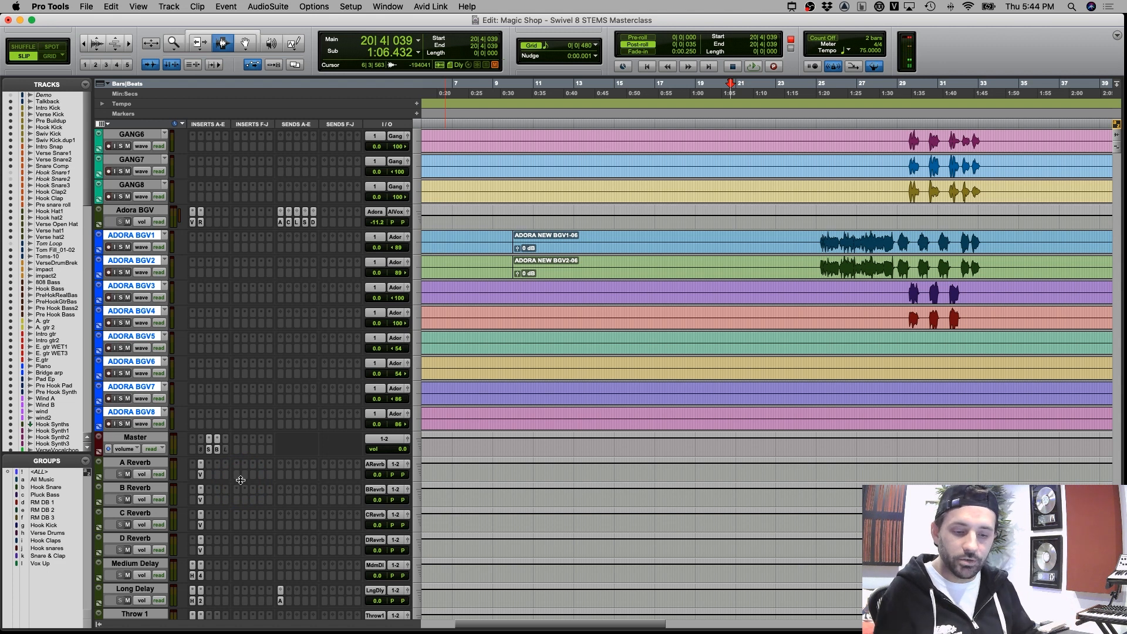
{"action": "left_click", "coordinate": [226, 450]}
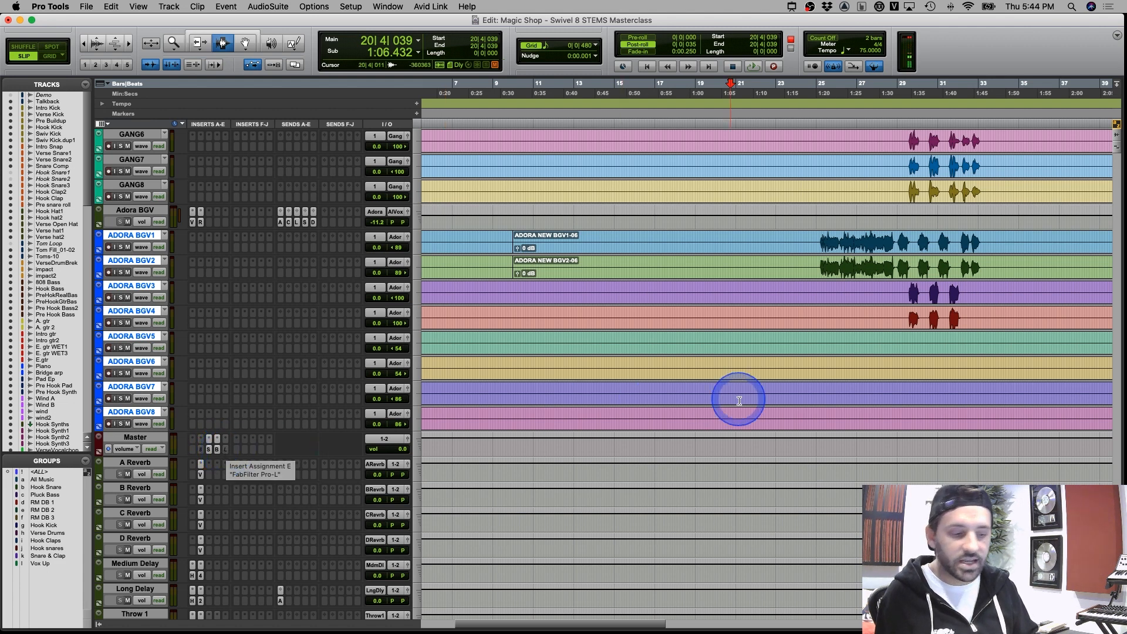
Go to the tom fill clips leading into the last hook and place the cursor at about bar 68 beat 3
{"action": "scroll", "coordinate": [719, 428], "scroll_direction": "down", "scroll_amount": 10}
{"action": "scroll", "coordinate": [717, 430], "scroll_direction": "up", "scroll_amount": 10}
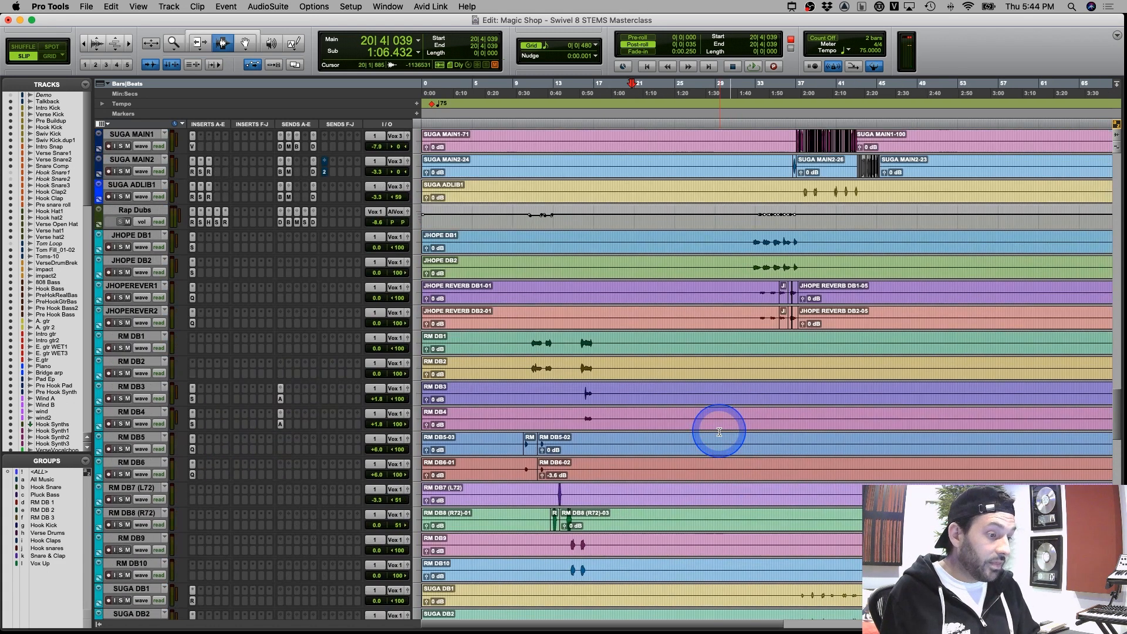
{"action": "key", "text": "super+bracketleft"}
{"action": "key", "text": "super+bracketleft"}
{"action": "scroll", "coordinate": [671, 424], "scroll_direction": "up", "scroll_amount": 15}
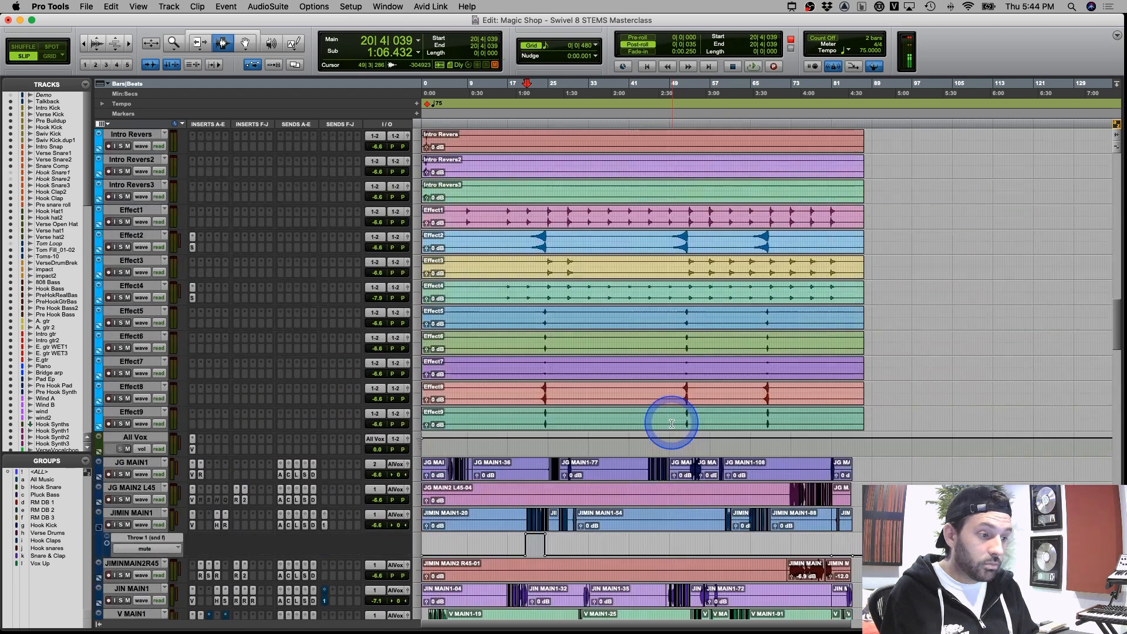
{"action": "scroll", "coordinate": [671, 423], "scroll_direction": "up", "scroll_amount": 10}
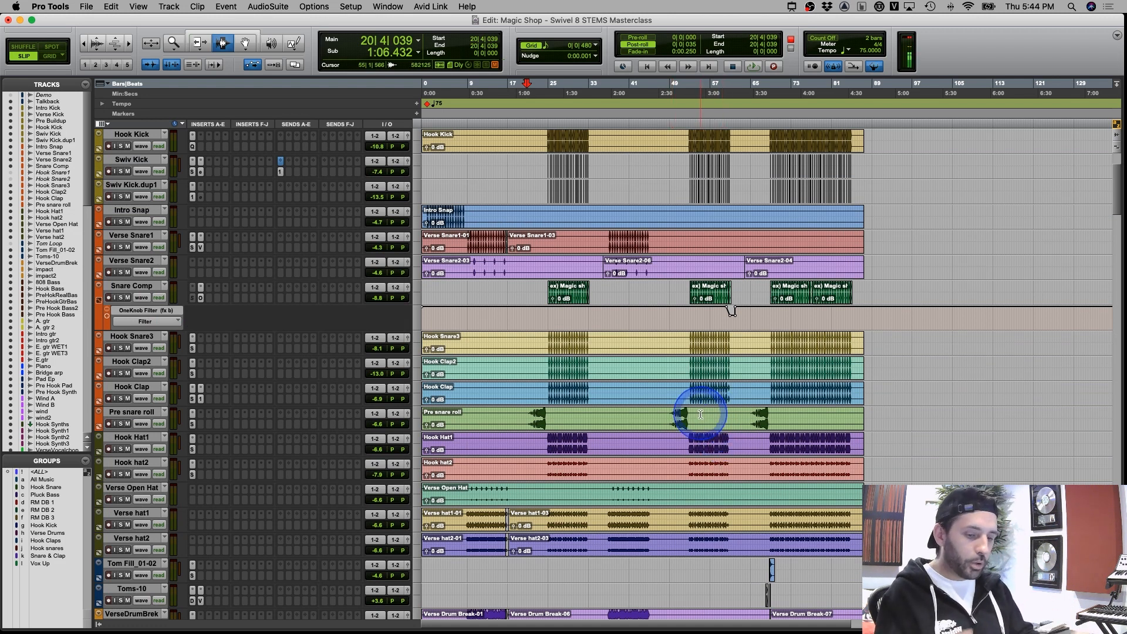
{"action": "left_click", "coordinate": [780, 560]}
{"action": "key", "text": "t"}
{"action": "key", "text": "t"}
{"action": "key", "text": "t"}
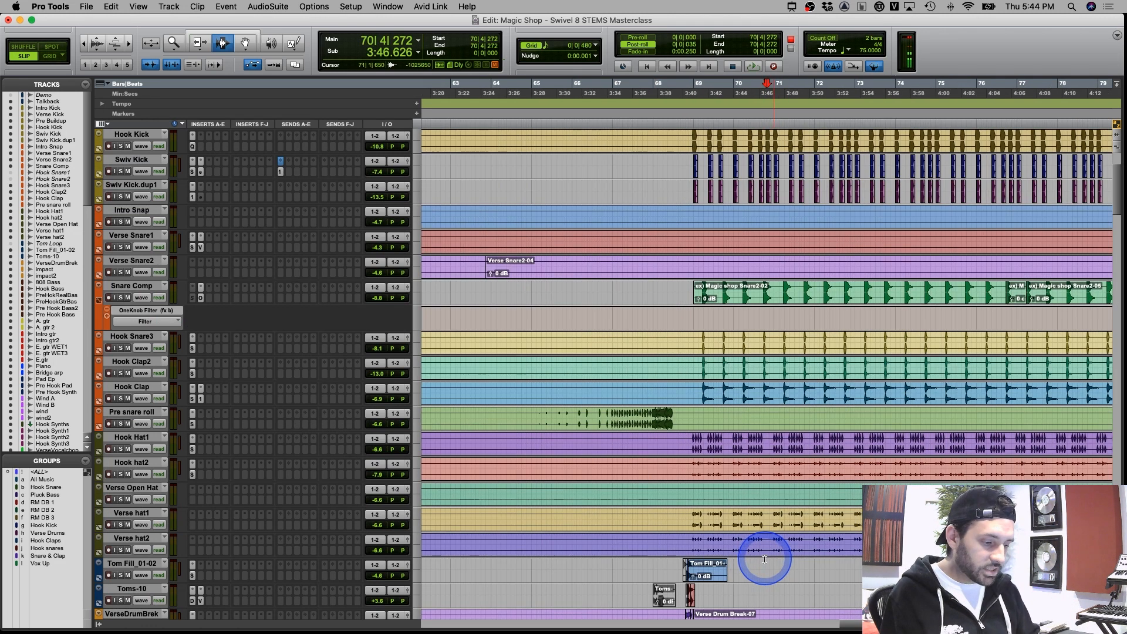
{"action": "scroll", "coordinate": [762, 559], "scroll_direction": "down", "scroll_amount": 5}
{"action": "left_click", "coordinate": [679, 442]}
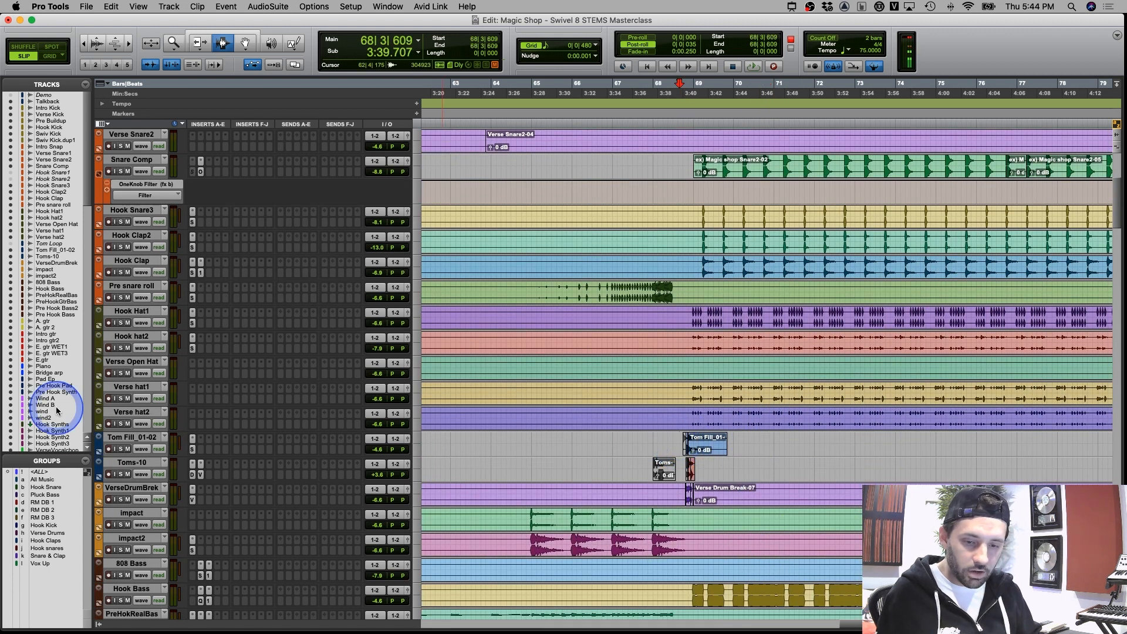
Solo the Tom Fill_01-02, Toms-10 and VerseDrumBrek tracks together and play them from bar 68 beat 3
{"action": "left_click", "coordinate": [128, 437]}
{"action": "left_click", "coordinate": [132, 462], "text": "shift"}
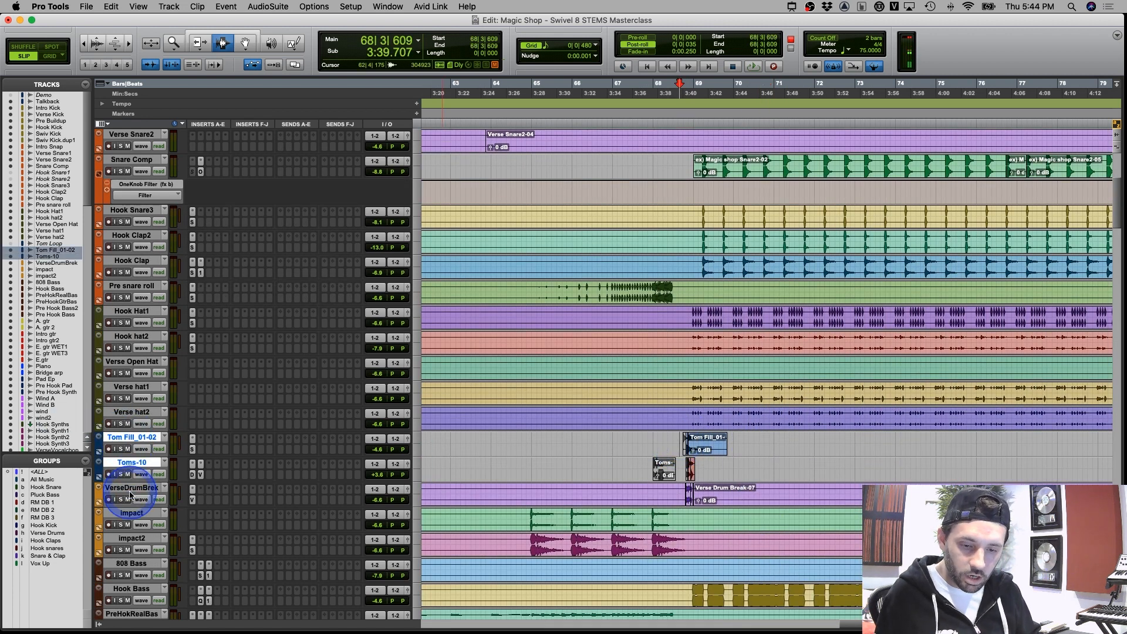
{"action": "left_click", "coordinate": [130, 488], "text": "shift"}
{"action": "left_click", "coordinate": [121, 500]}
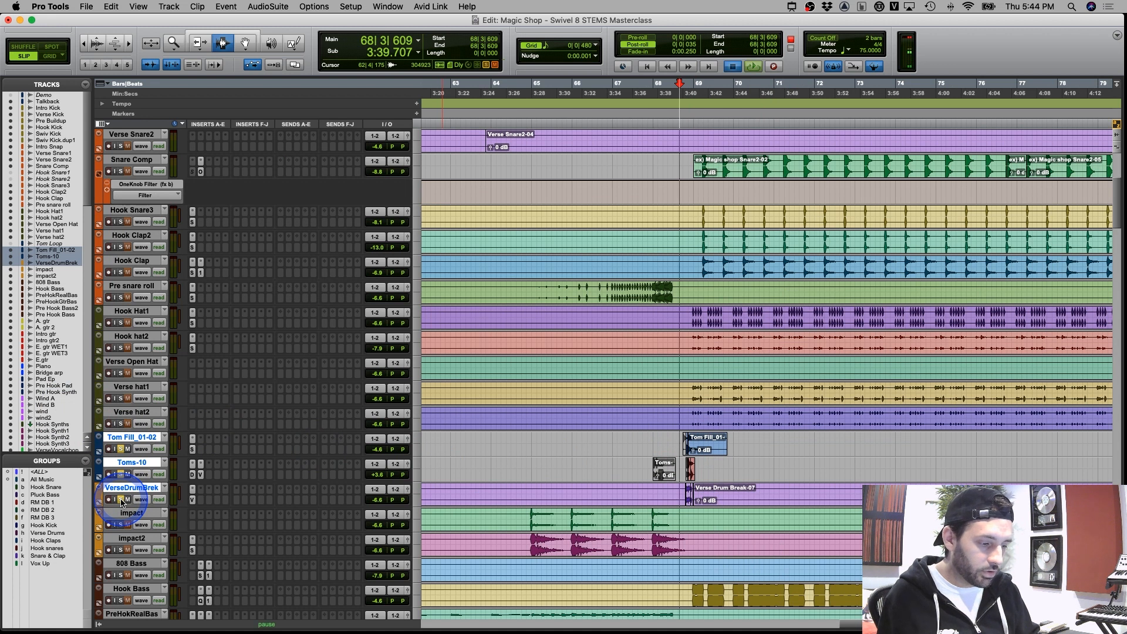
{"action": "key", "text": "space"}
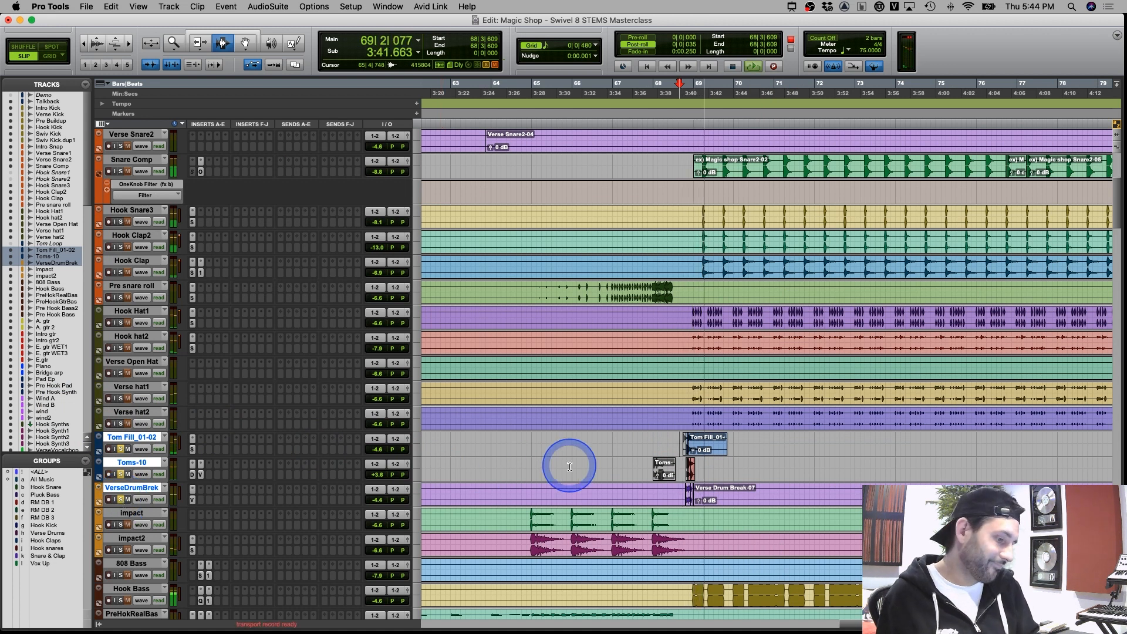
{"action": "key", "text": "space"}
Show the tom fill clips up close and place the cursor on Tom Fill_01-02 at about bar 68 beat 4
{"action": "left_click", "coordinate": [691, 466]}
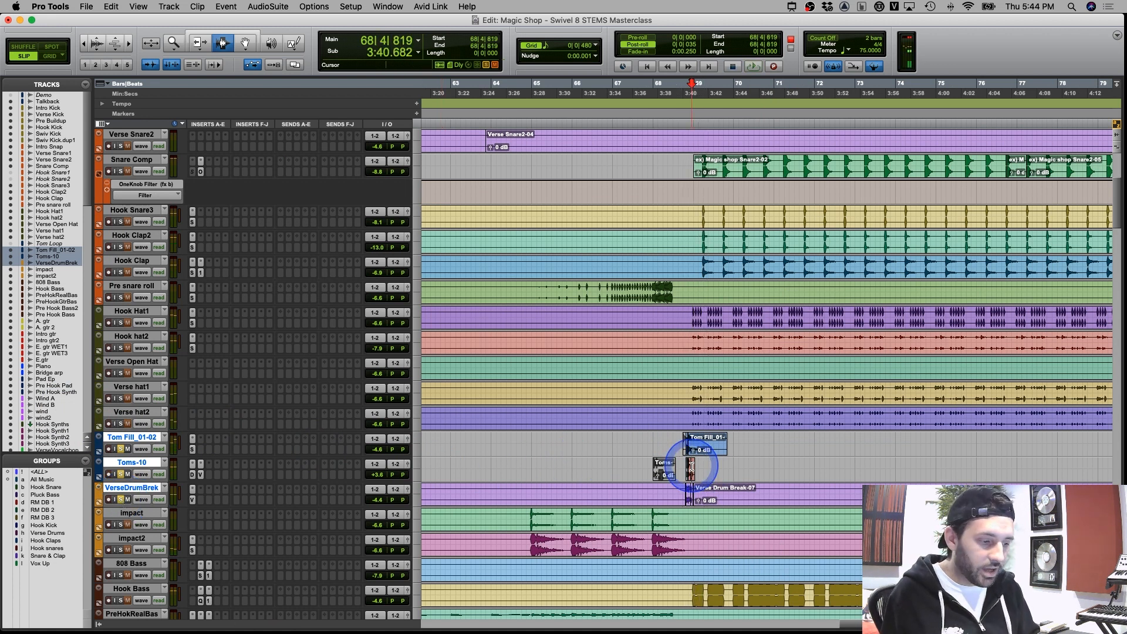
{"action": "key", "text": "super+bracketright"}
{"action": "key", "text": "super+bracketright"}
{"action": "key", "text": "super+bracketright"}
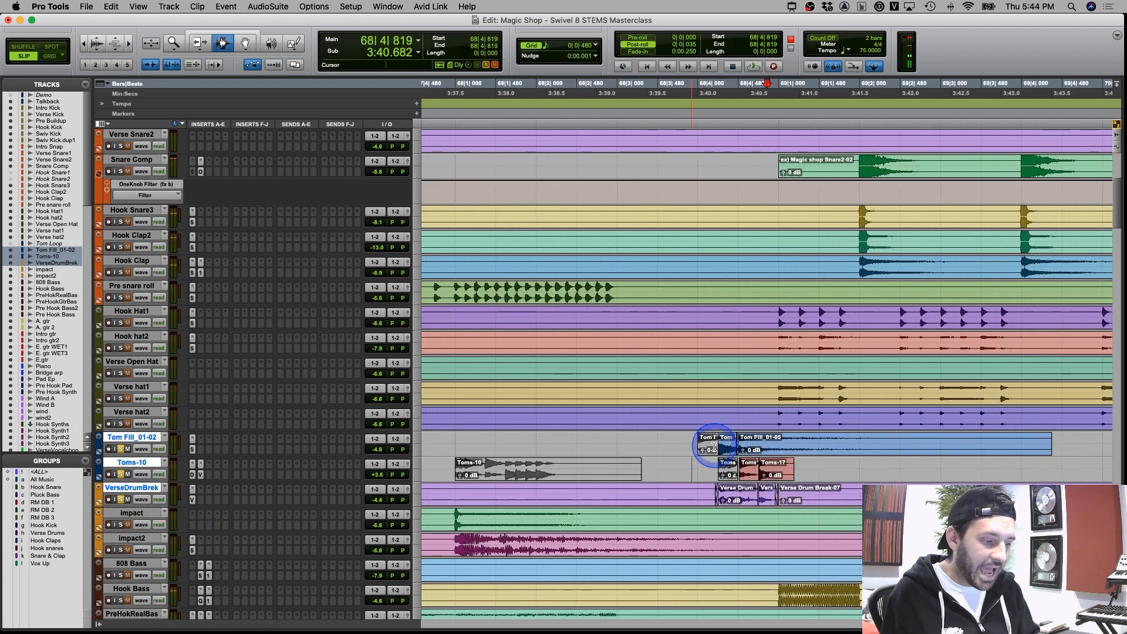
{"action": "left_click", "coordinate": [713, 445]}
Solo only the Tom Fill_01-02 track and play its fill from the cursor
{"action": "left_click", "coordinate": [120, 449]}
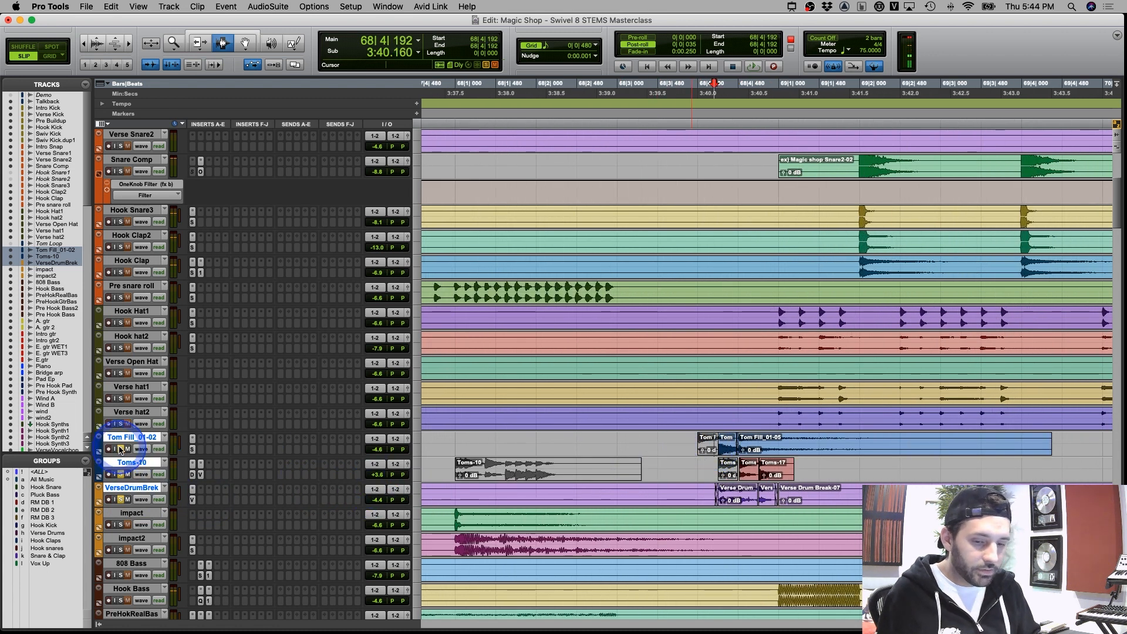
{"action": "left_click", "coordinate": [121, 449]}
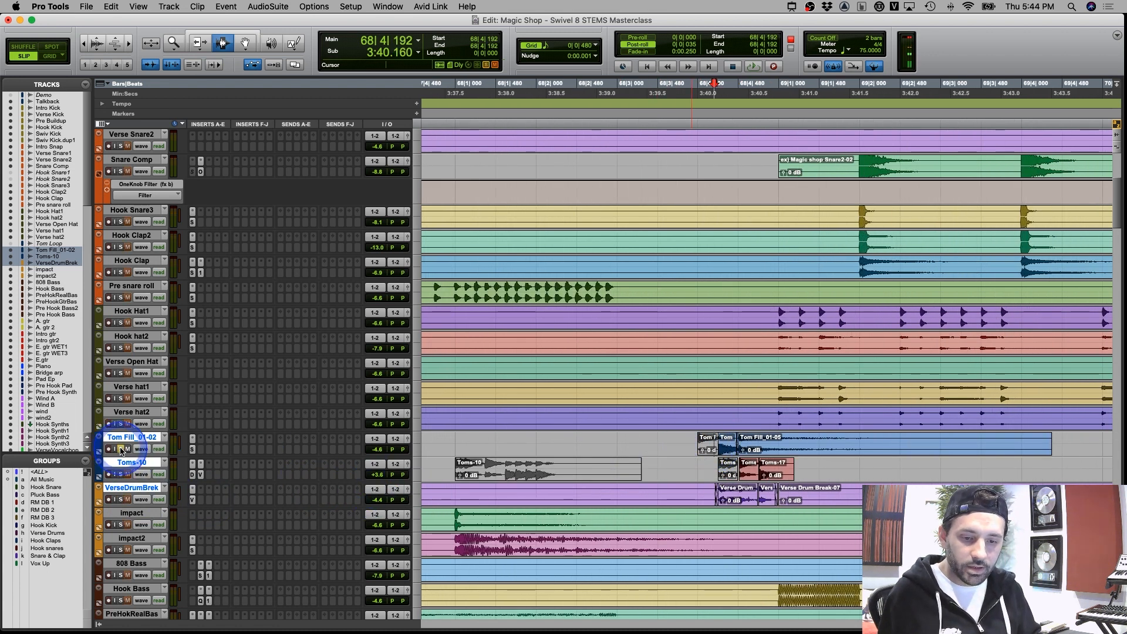
{"action": "key", "text": "space"}
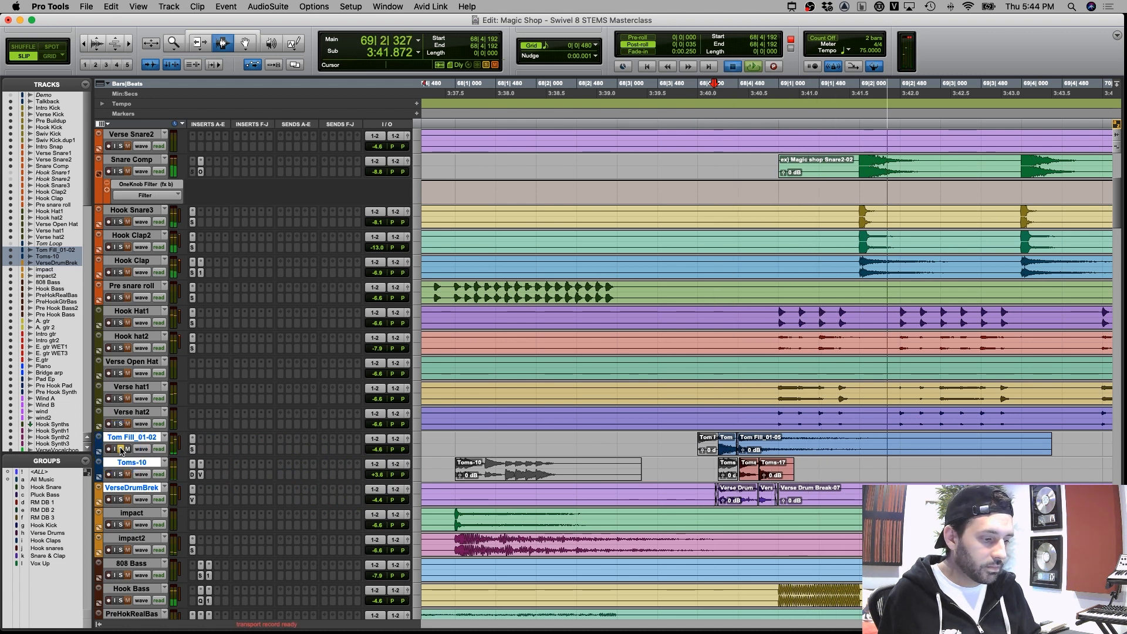
{"action": "key", "text": "space"}
Switch the solo from Tom Fill_01-02 to Toms-10 and play the toms from the same position
{"action": "left_click", "coordinate": [121, 449]}
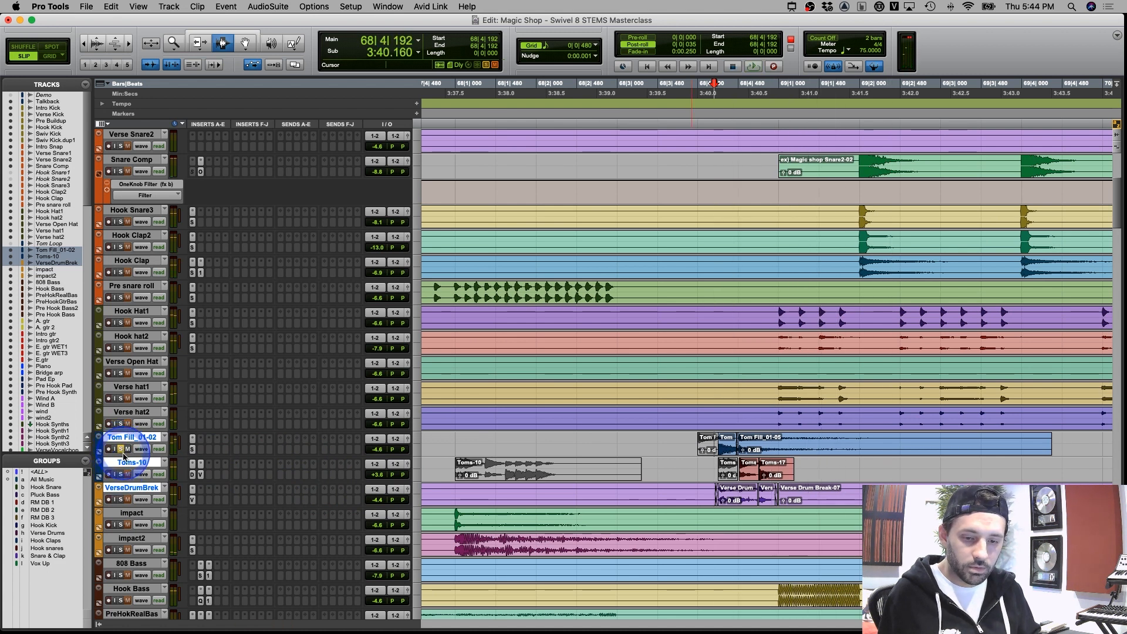
{"action": "left_click", "coordinate": [129, 469]}
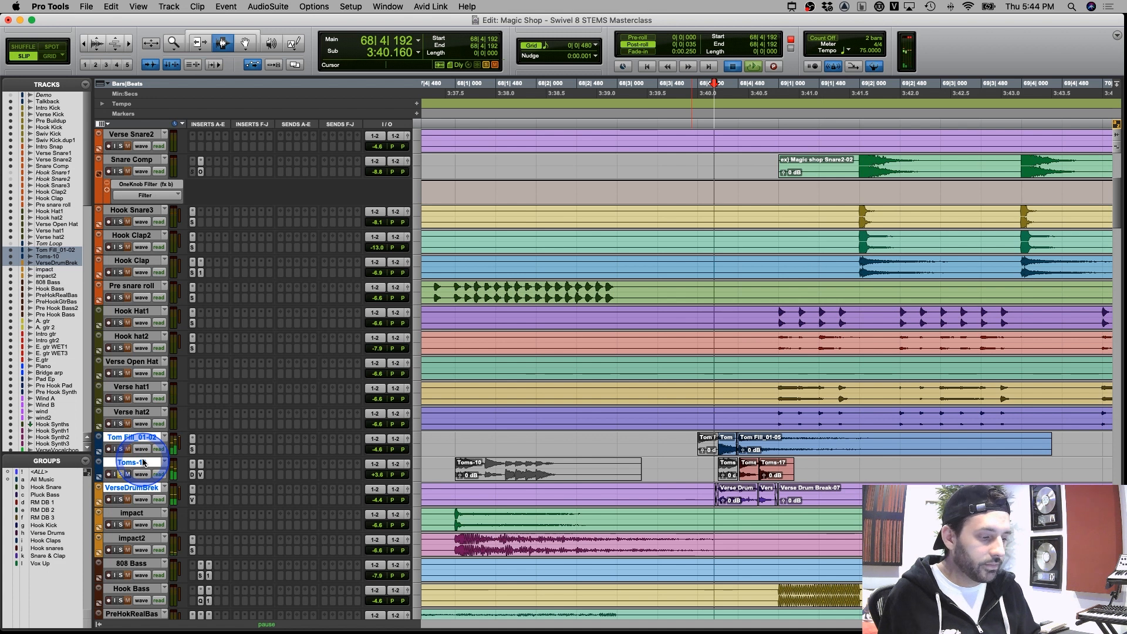
{"action": "key", "text": "space"}
{"action": "key", "text": "space"}
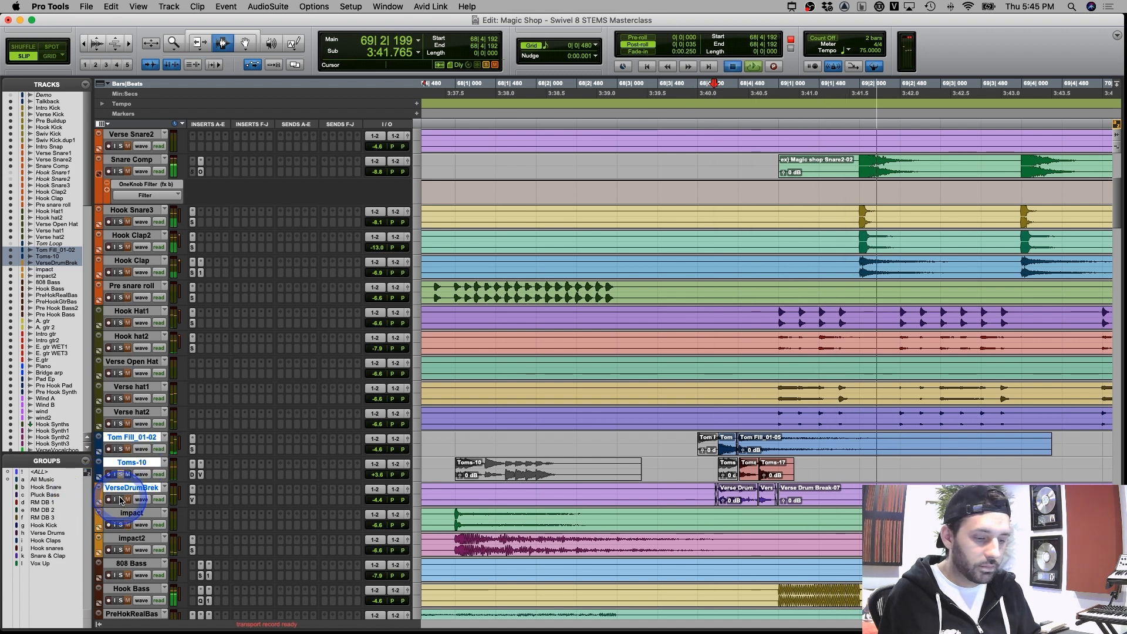
Solo only VerseDrumBrek, play it from about bar 68 beat 4, and show a longer stretch of the timeline
{"action": "left_click", "coordinate": [120, 475]}
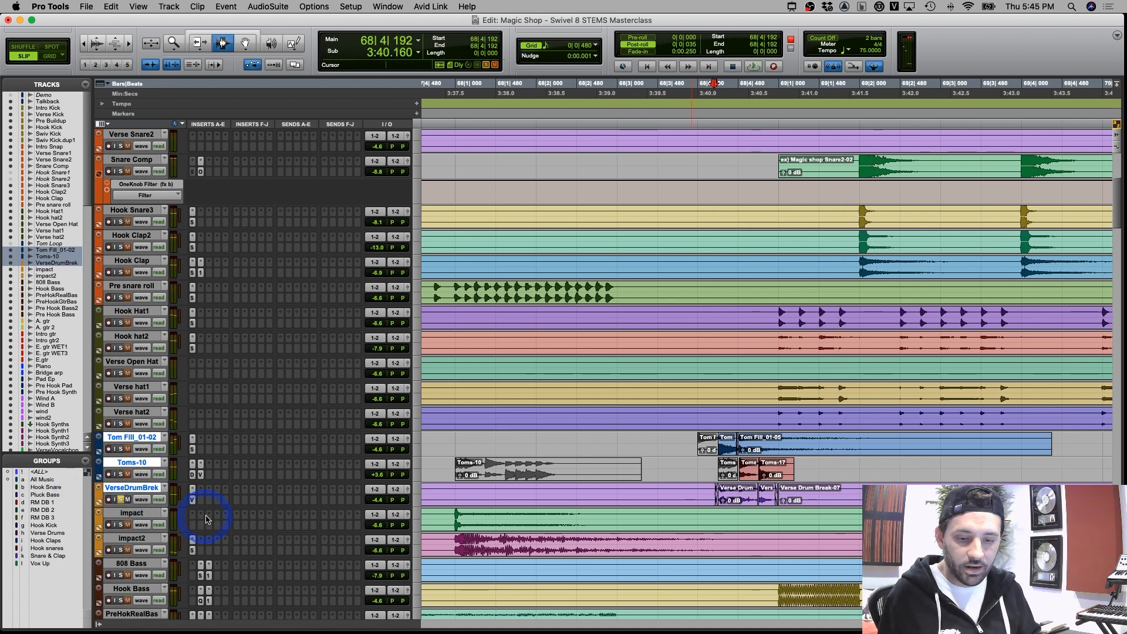
{"action": "left_click", "coordinate": [701, 489]}
{"action": "key", "text": "space"}
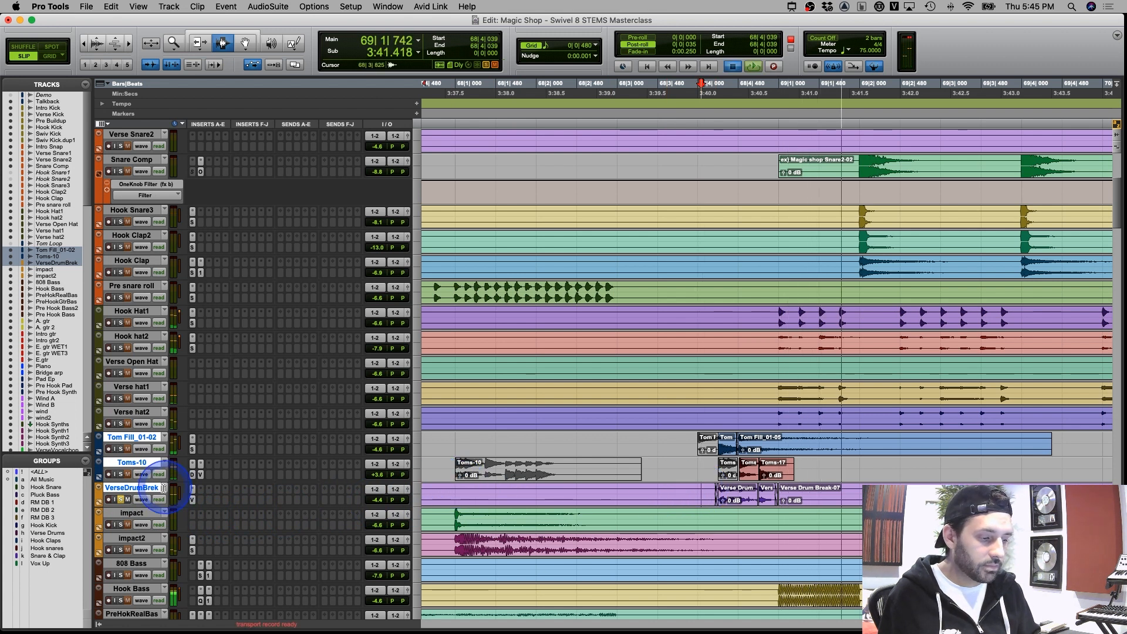
{"action": "key", "text": "space"}
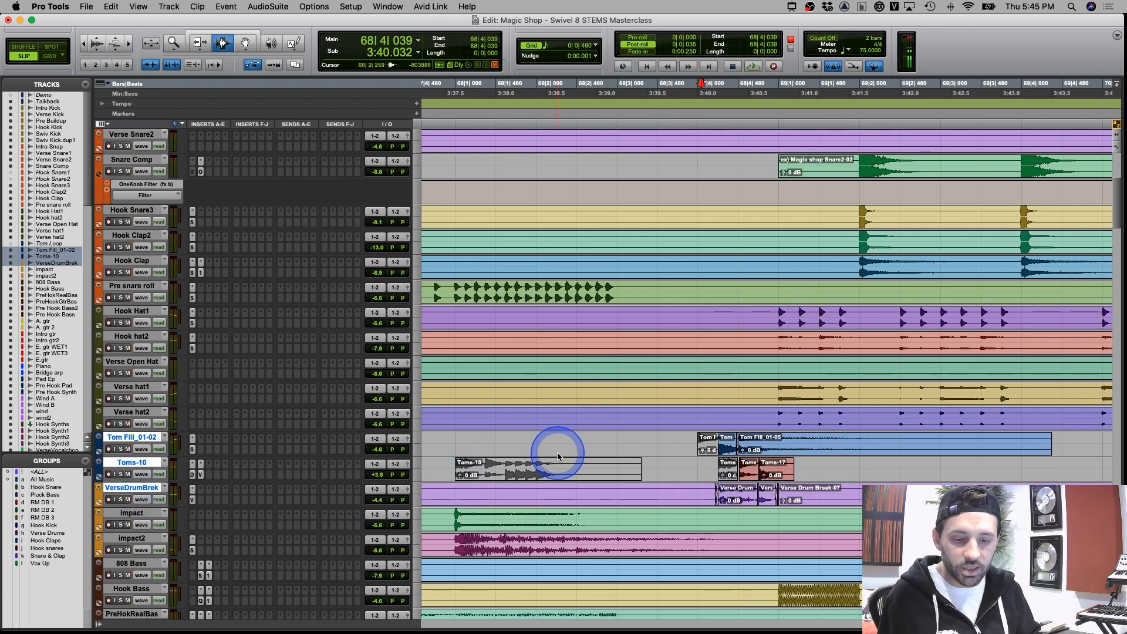
{"action": "key", "text": "r"}
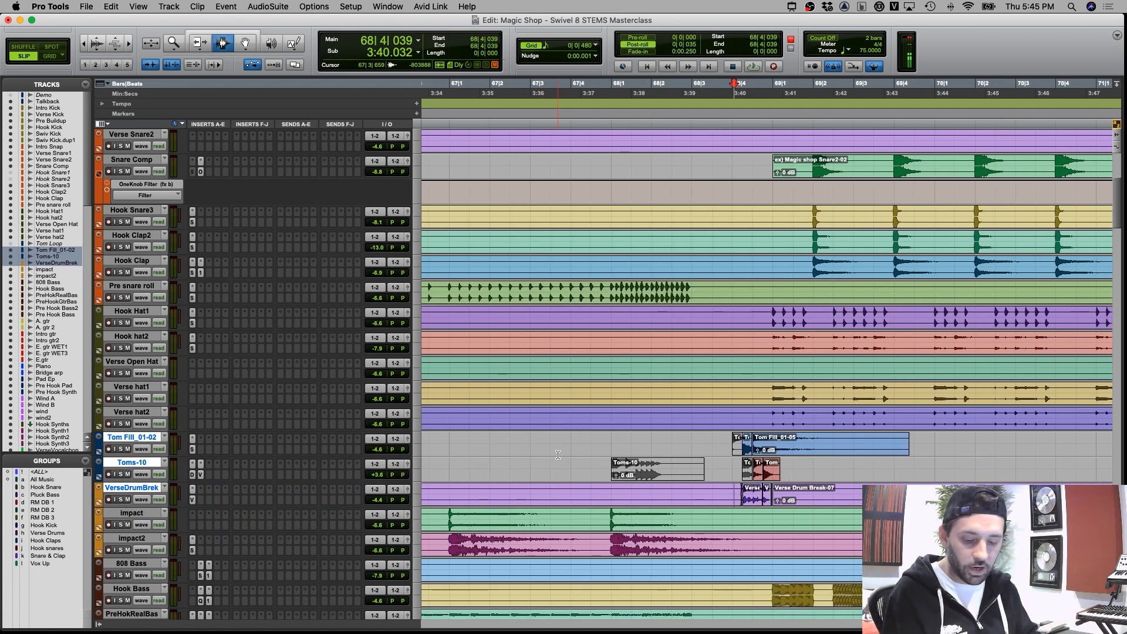
Show the whole song arrangement and examine where the tom fill, VerseDrumBrek, impact and bass tracks fall across it
{"action": "key", "text": "r"}
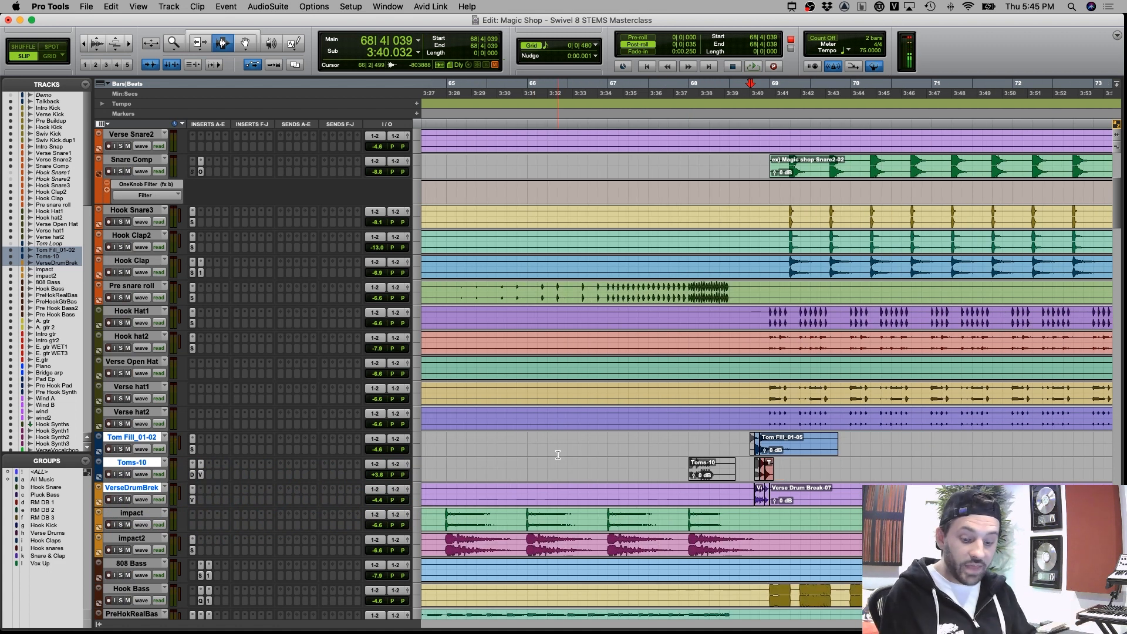
{"action": "key", "text": "r"}
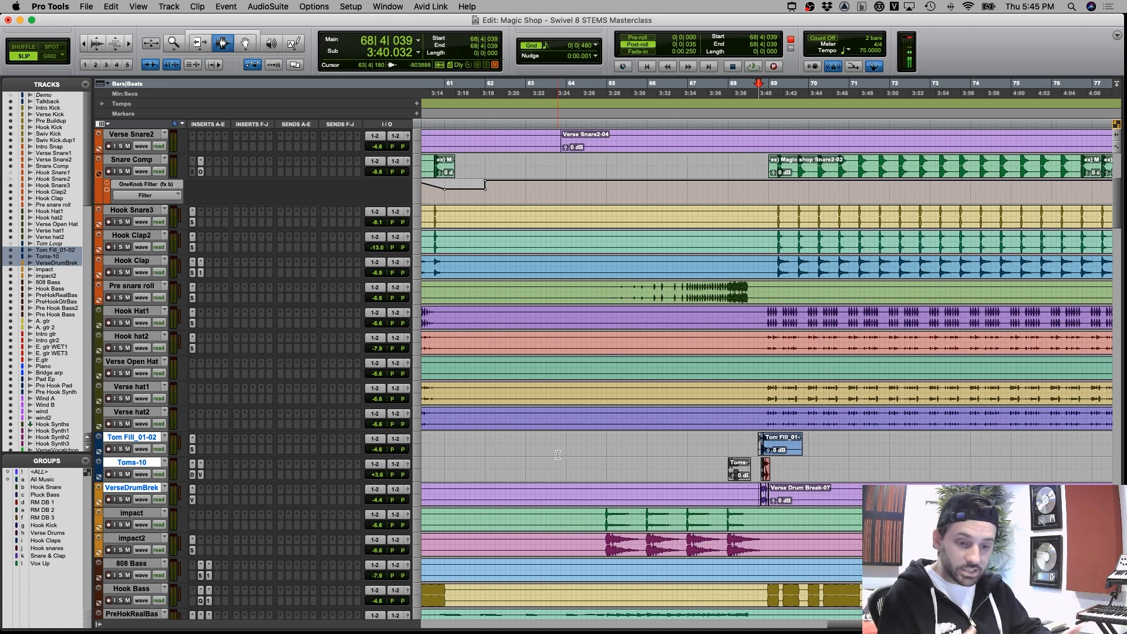
{"action": "key", "text": "r"}
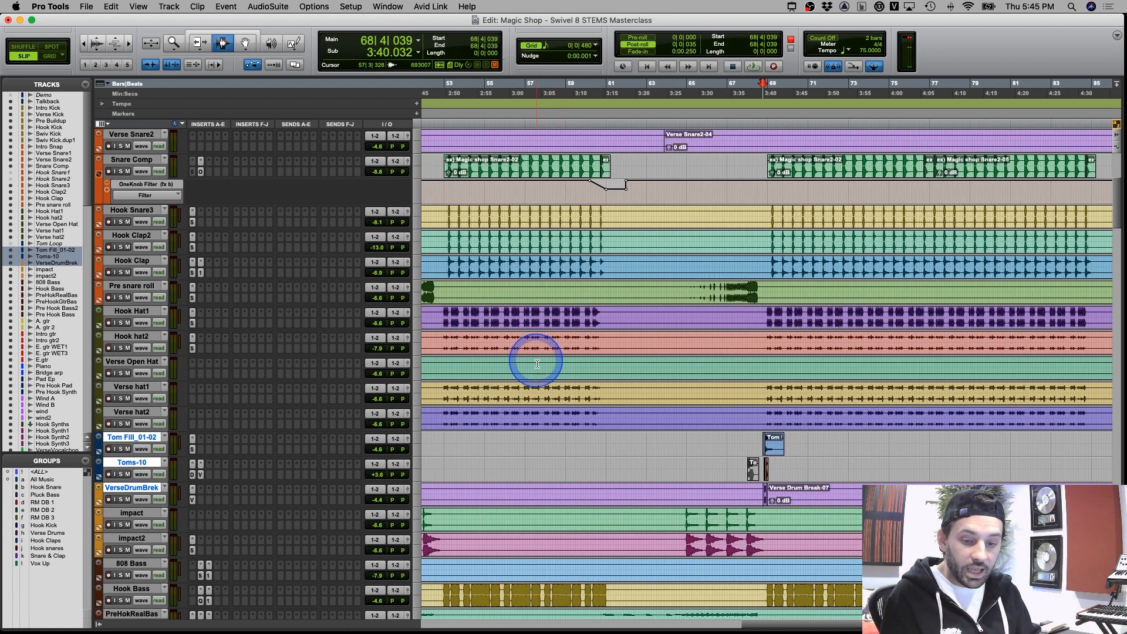
{"action": "key", "text": "r"}
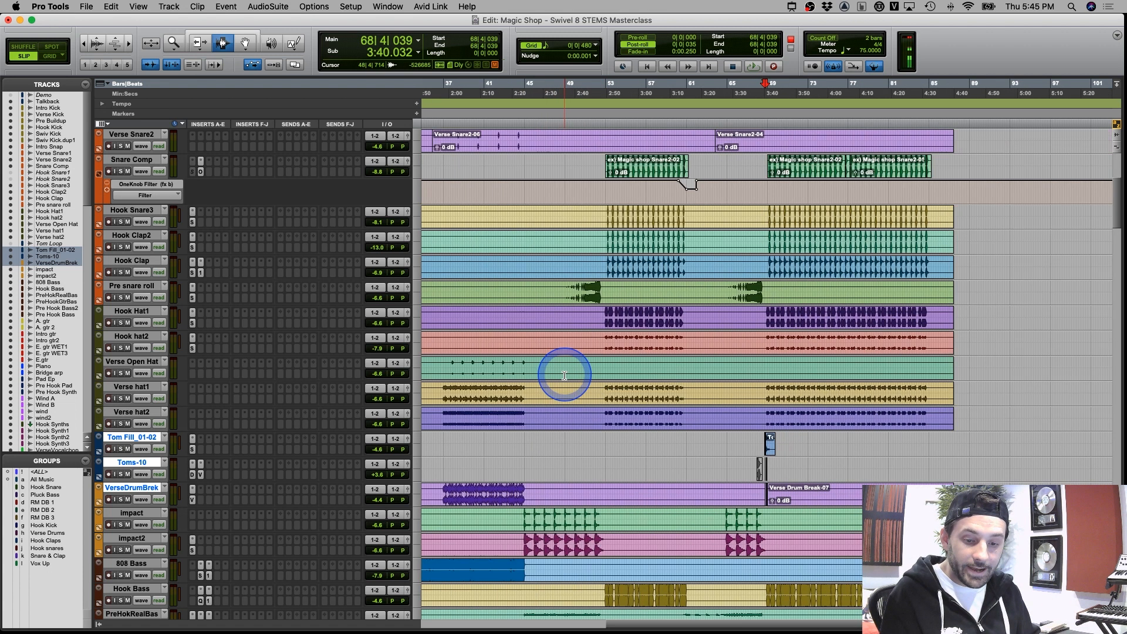
{"action": "left_click", "coordinate": [596, 316]}
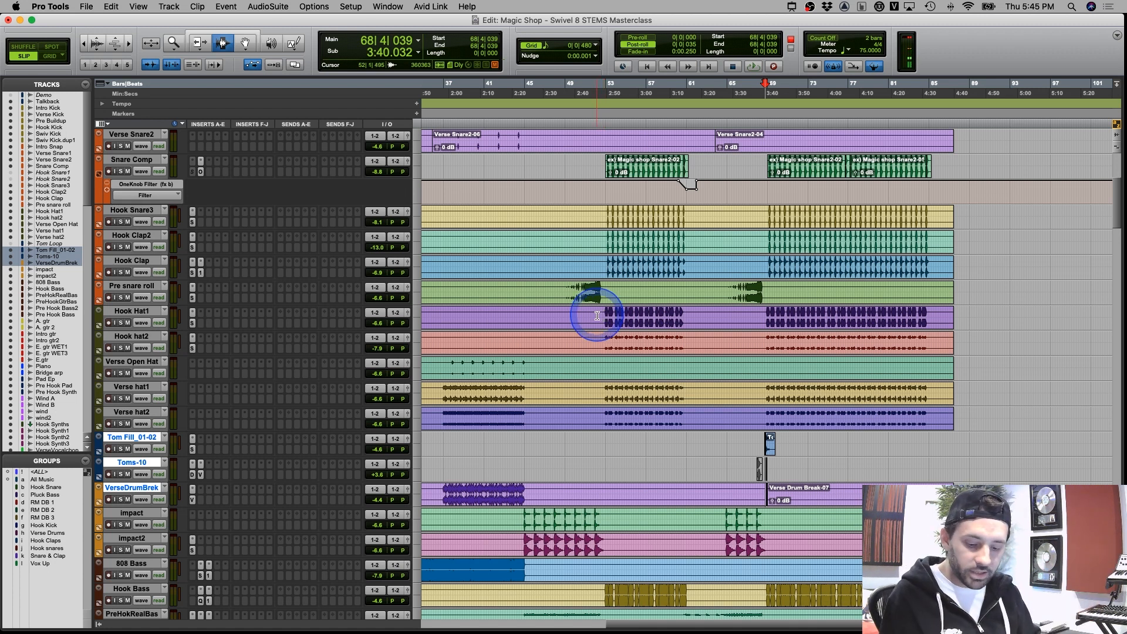
{"action": "key", "text": "super+bracketleft"}
{"action": "scroll", "coordinate": [597, 316], "scroll_direction": "down", "scroll_amount": 5}
{"action": "left_click", "coordinate": [598, 315]}
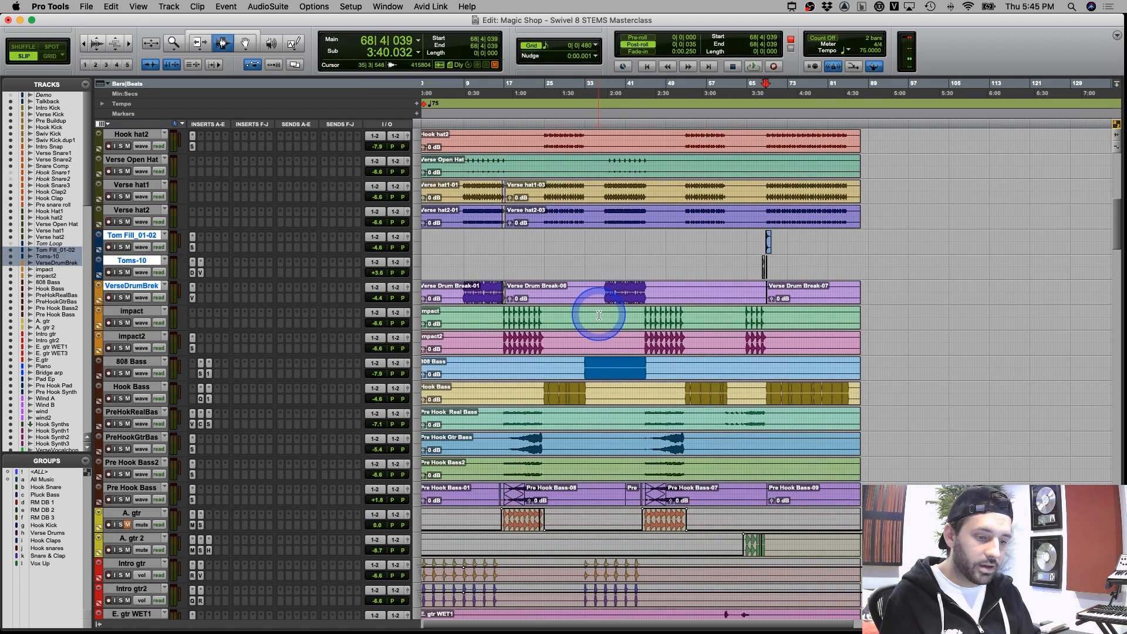